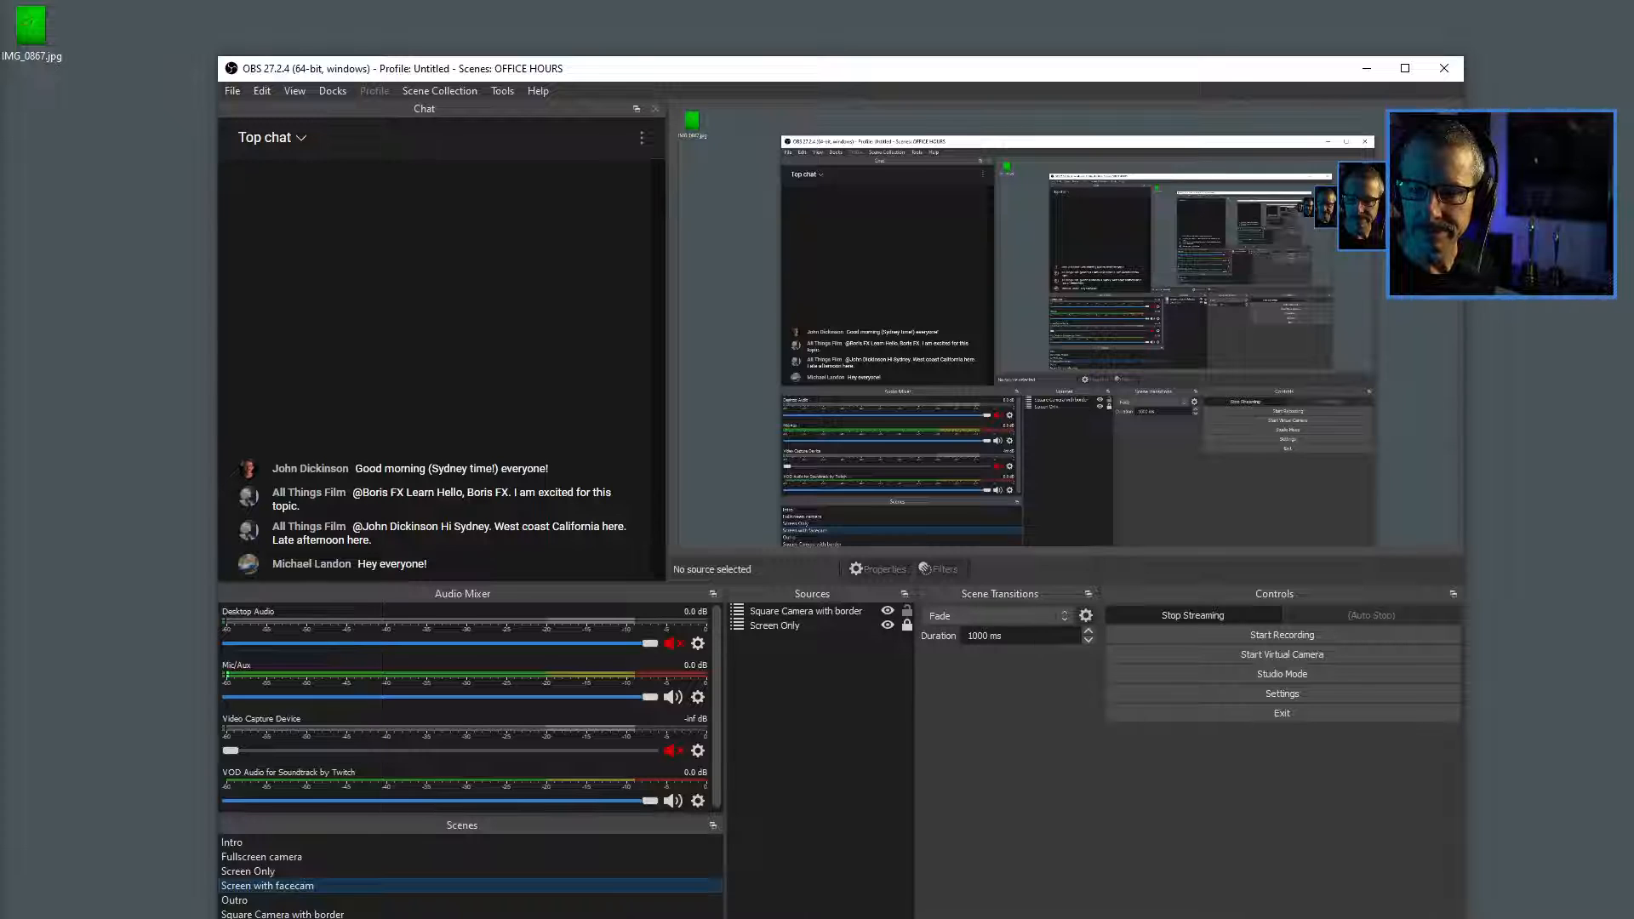
Switch to the Screen Only scene and choose the capture display in the Main screen source's properties.
click(249, 872)
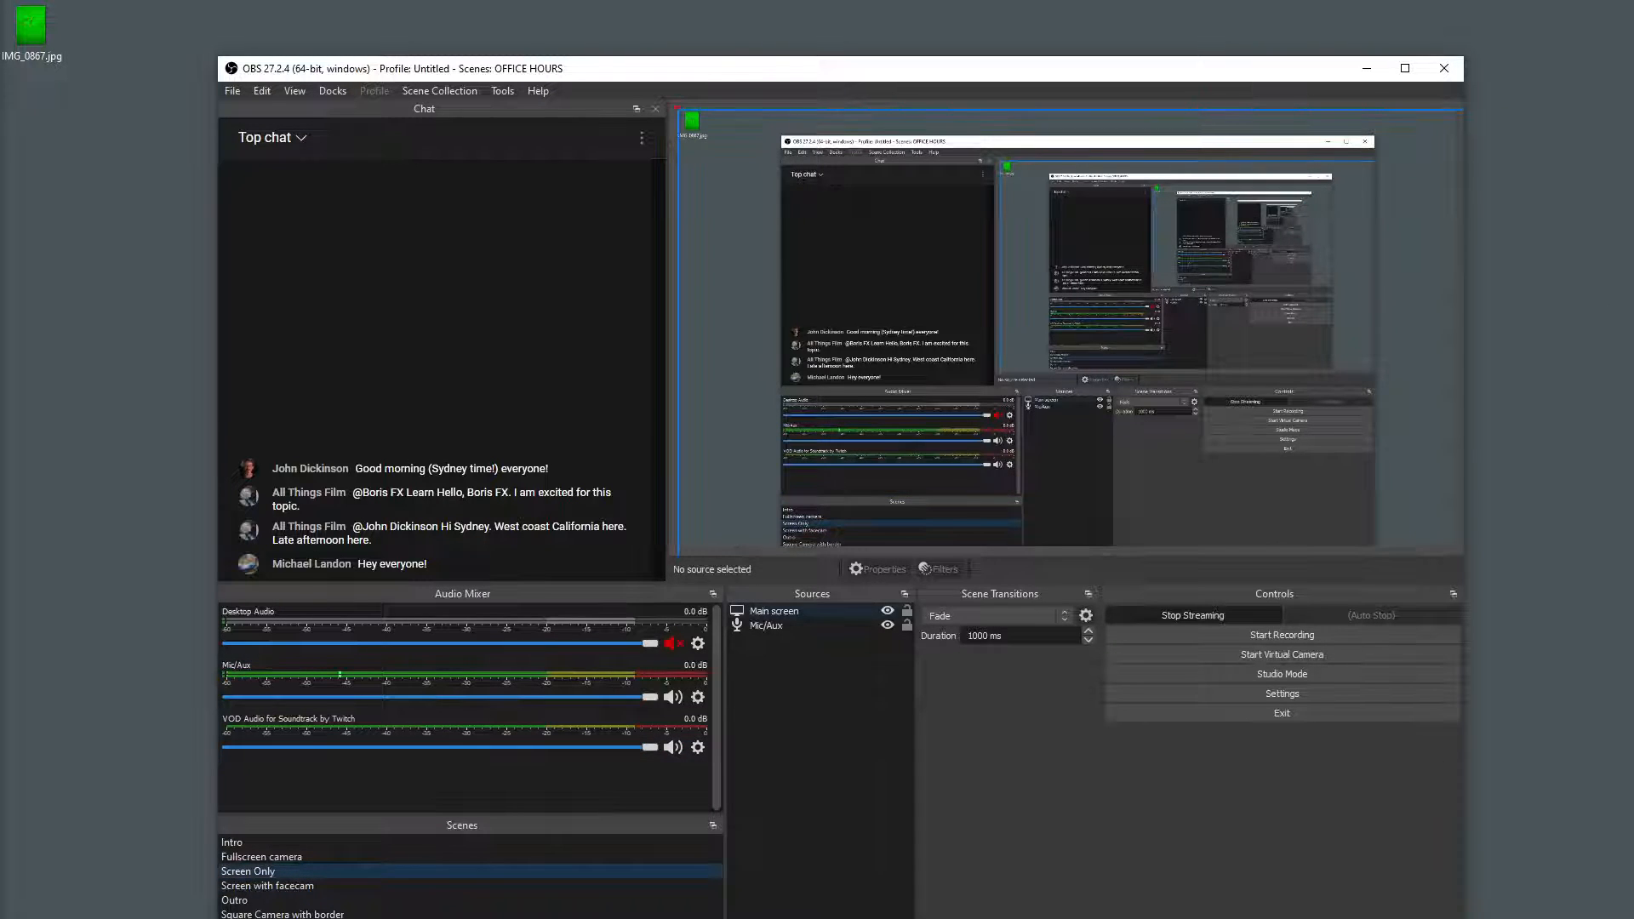
double_click(774, 611)
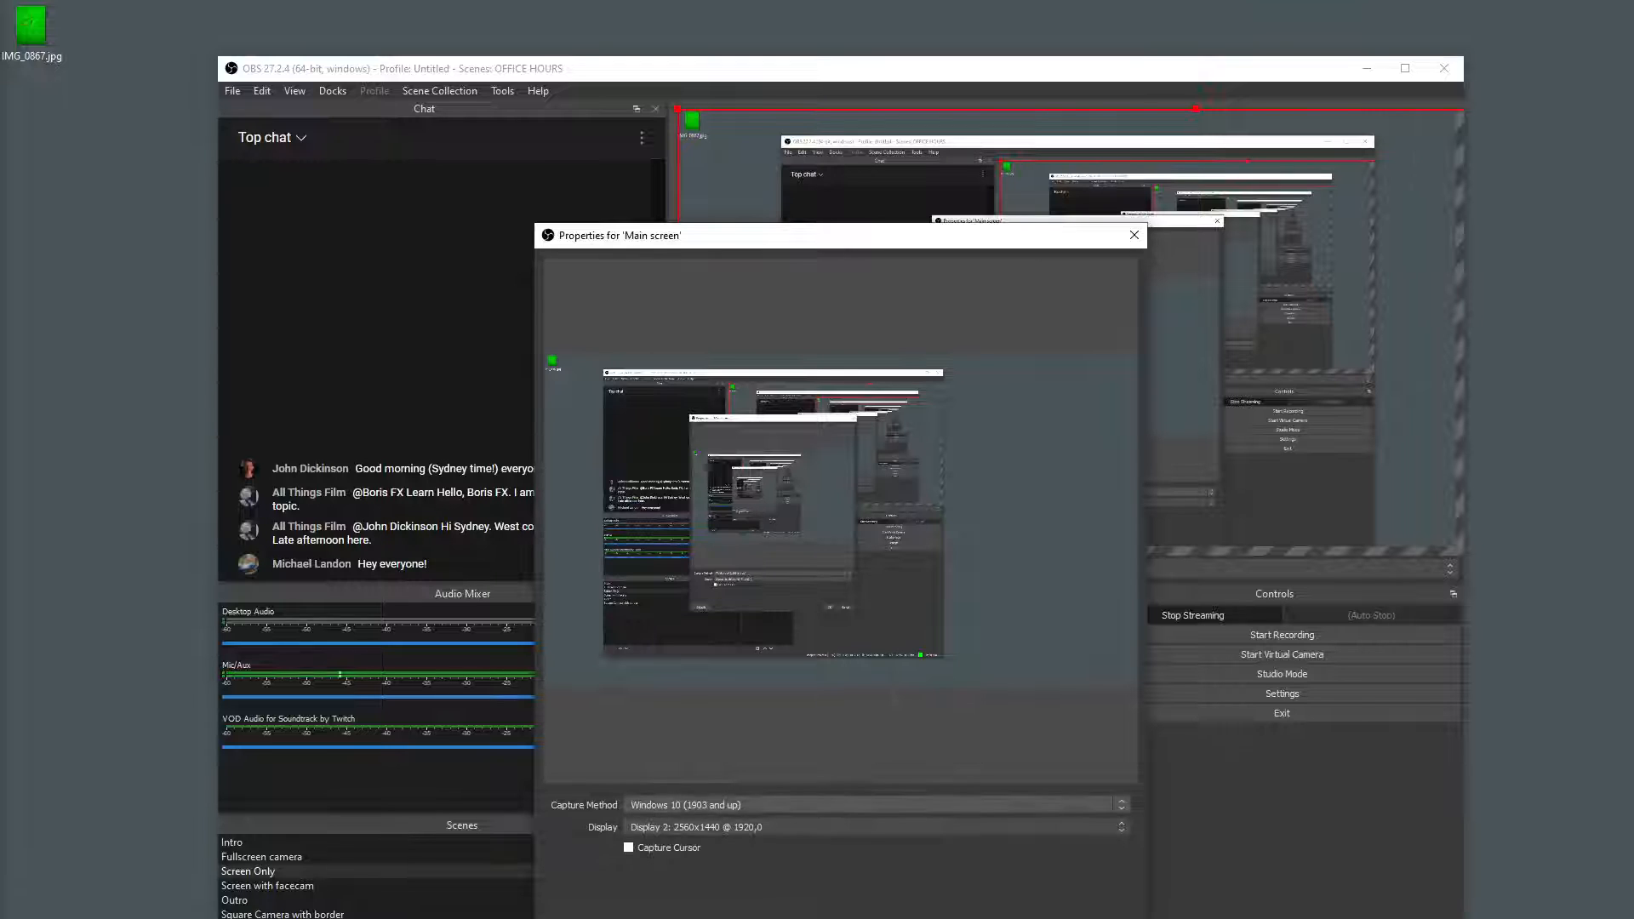
click(868, 826)
click(749, 841)
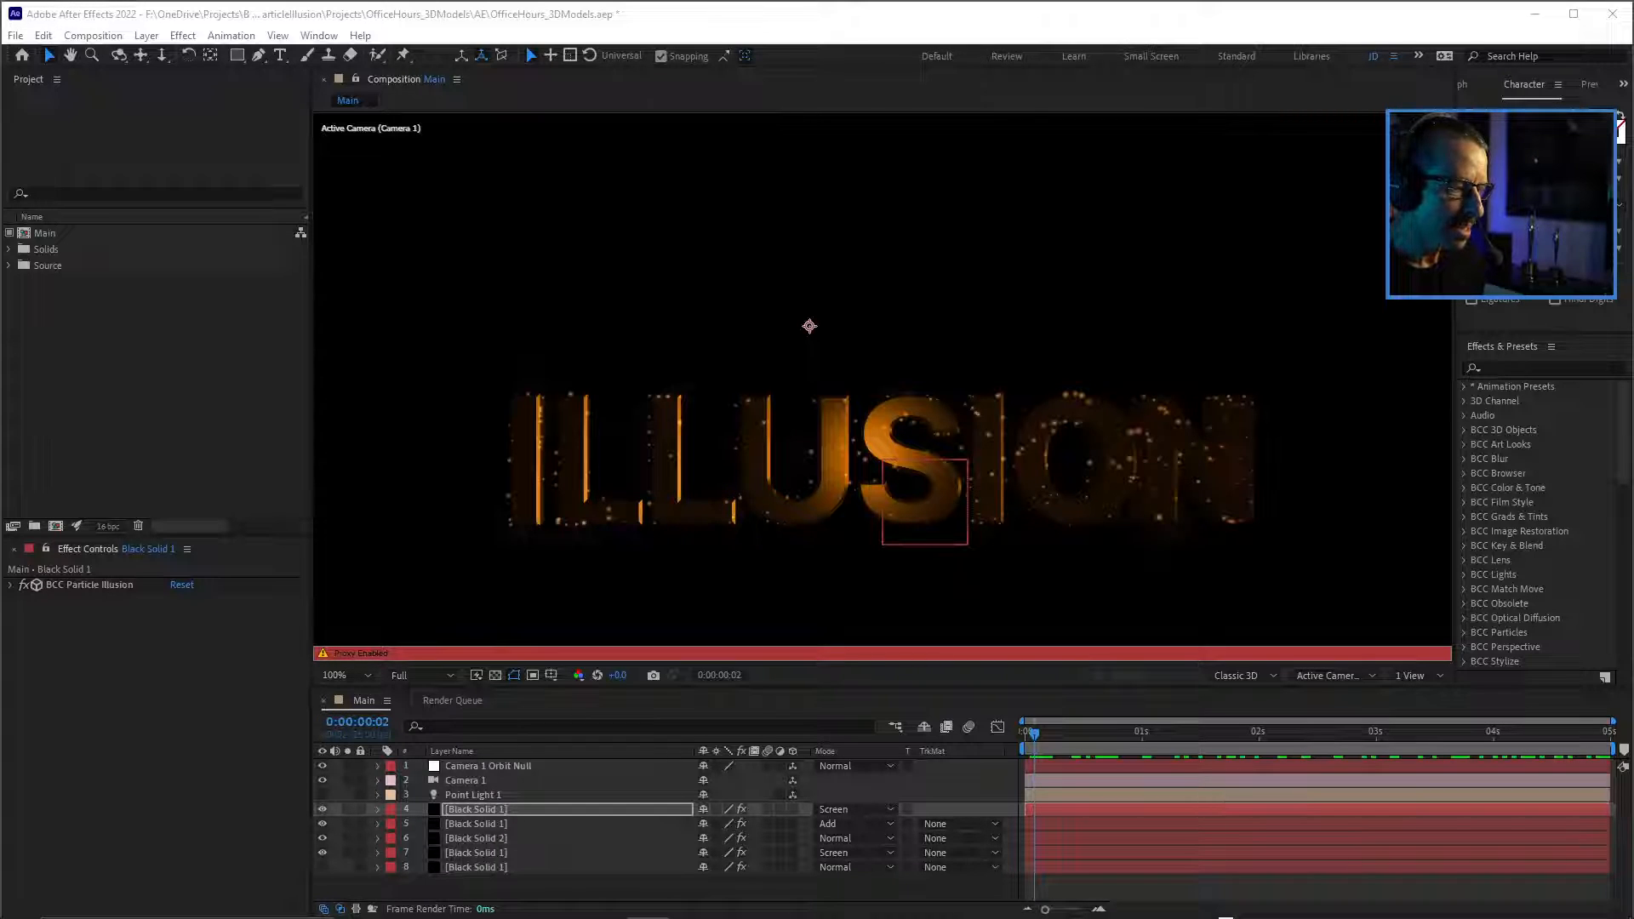
Switch to After Effects and play through the ILLUSION particle text animation in the Main composition.
key(space)
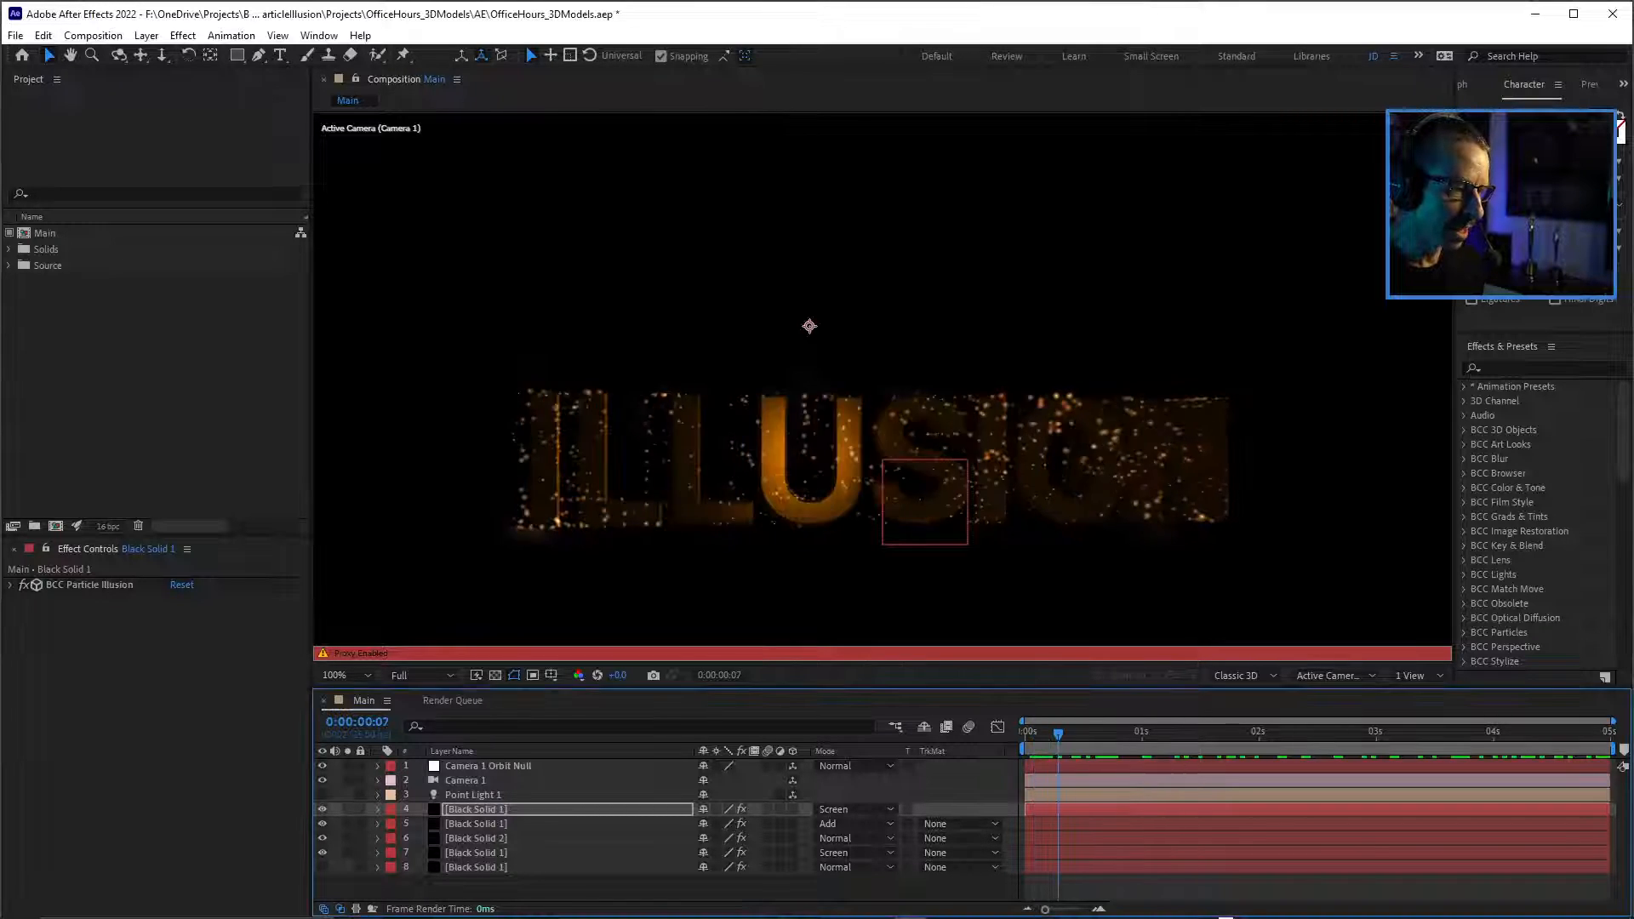
drag(851, 460, 857, 358)
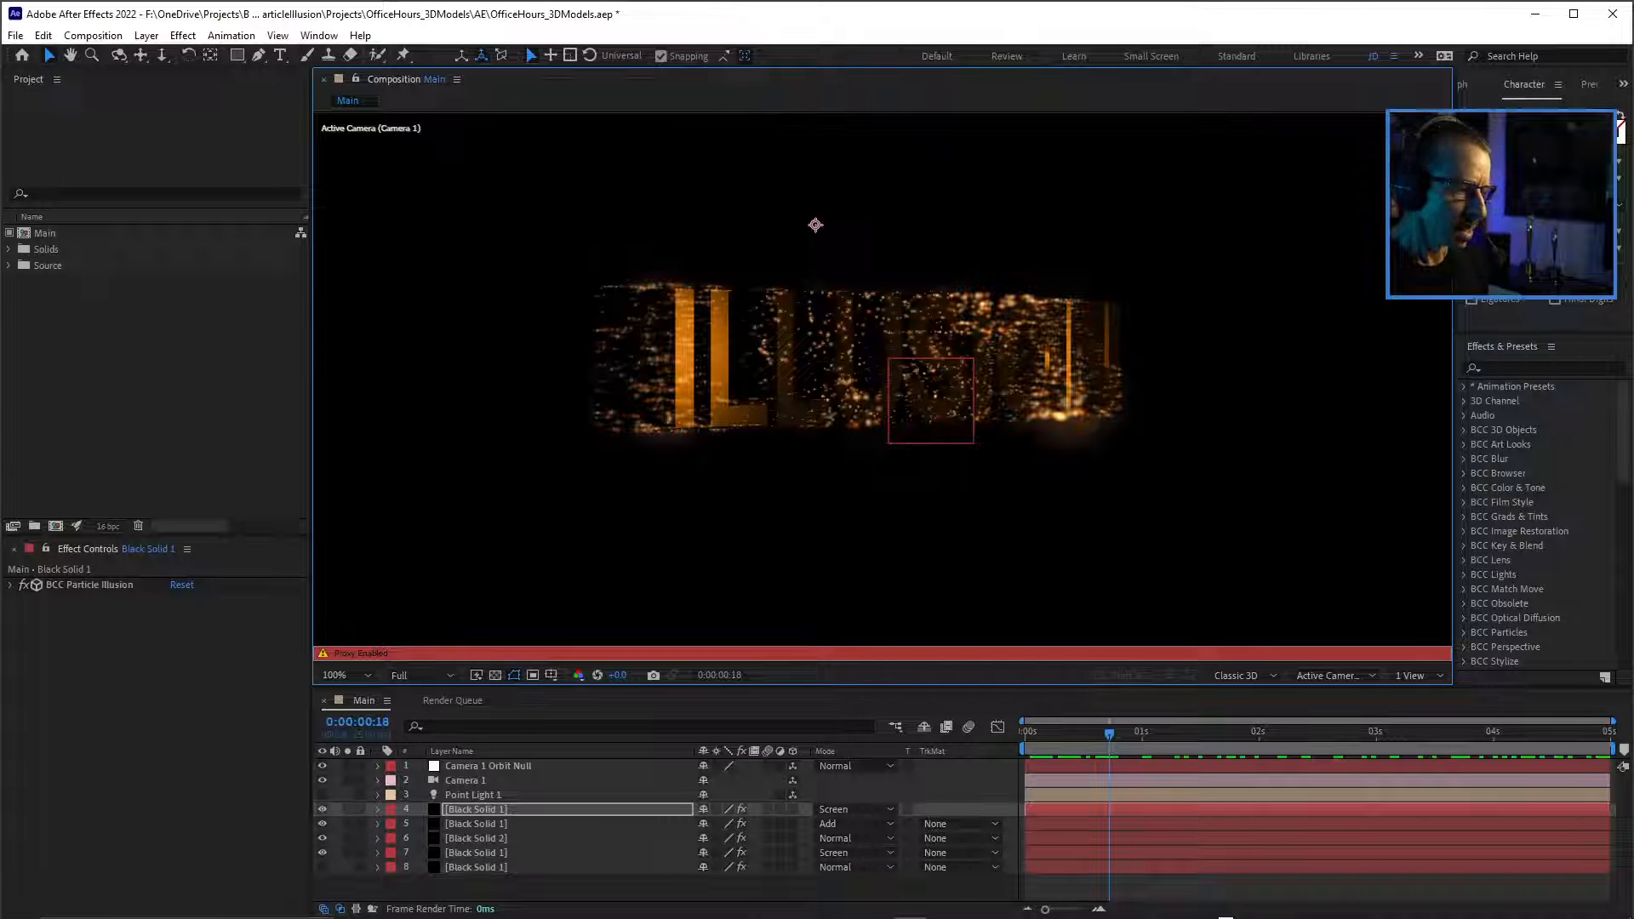
key(space)
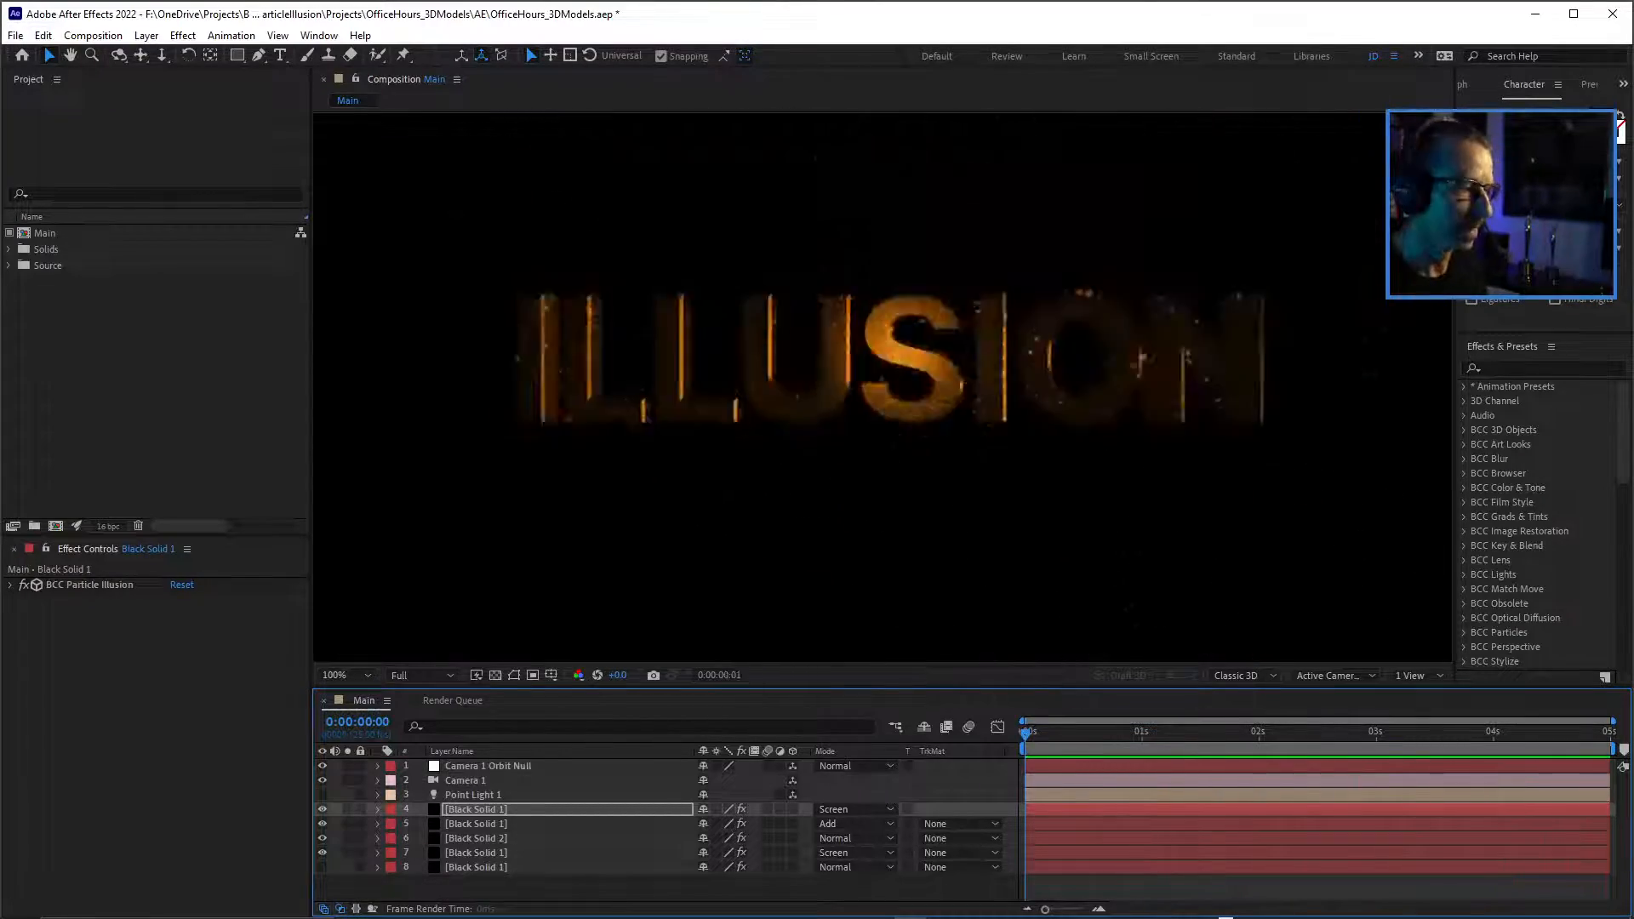
key(space)
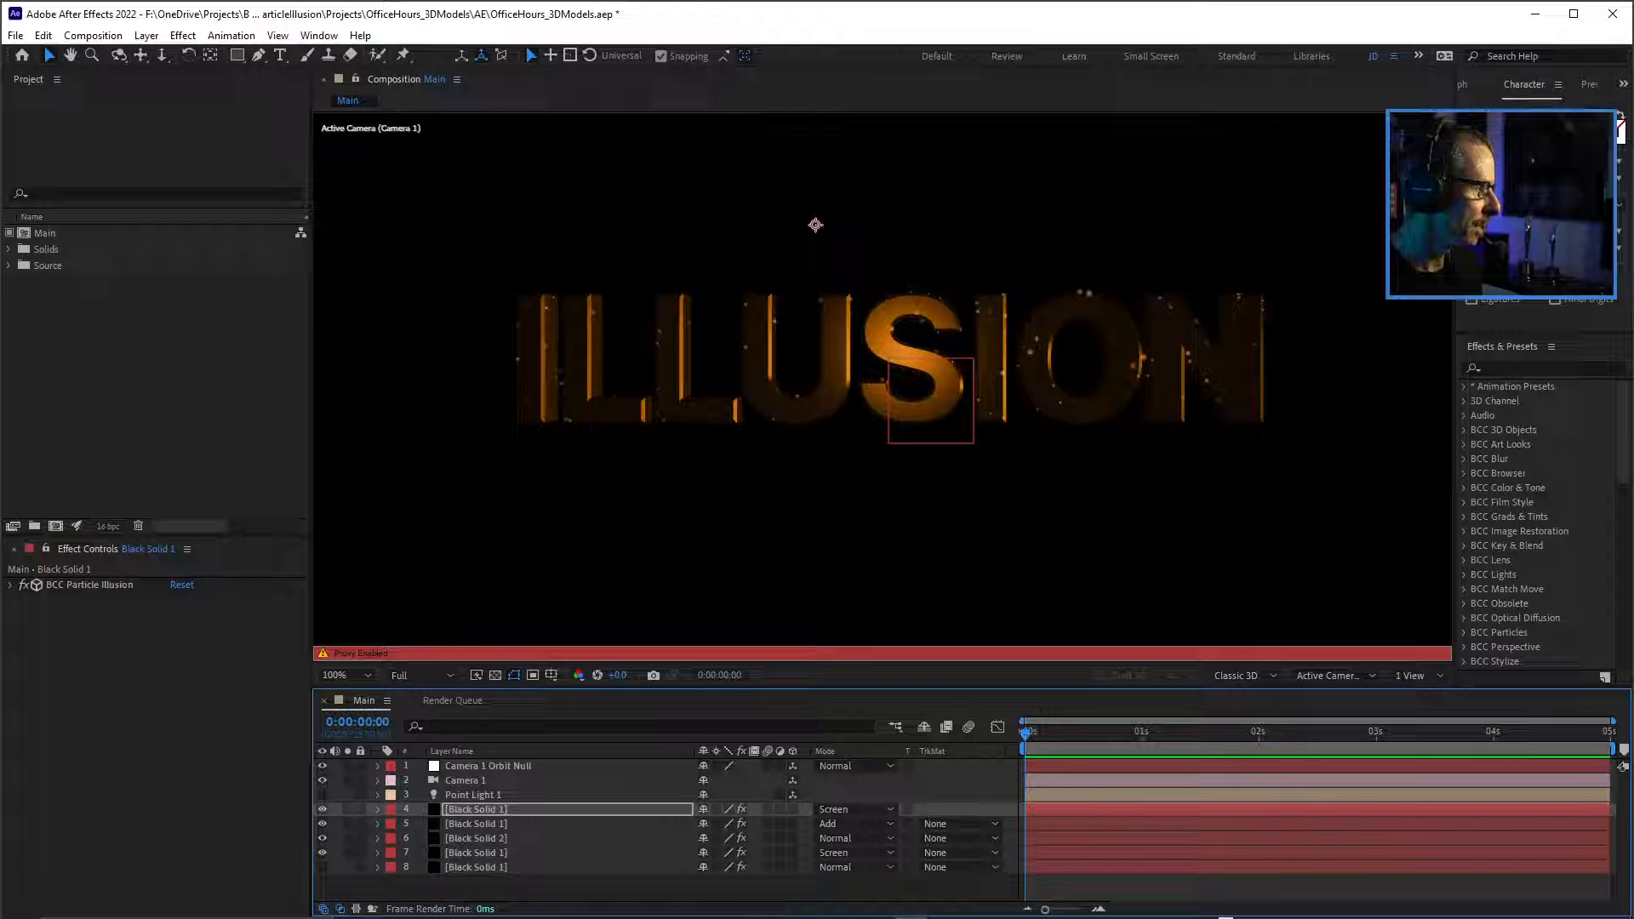
Create a new 1920 x 1080, 25 fps, five-second composition with the HDTV 1080 25 preset and save the project.
key(ctrl+n)
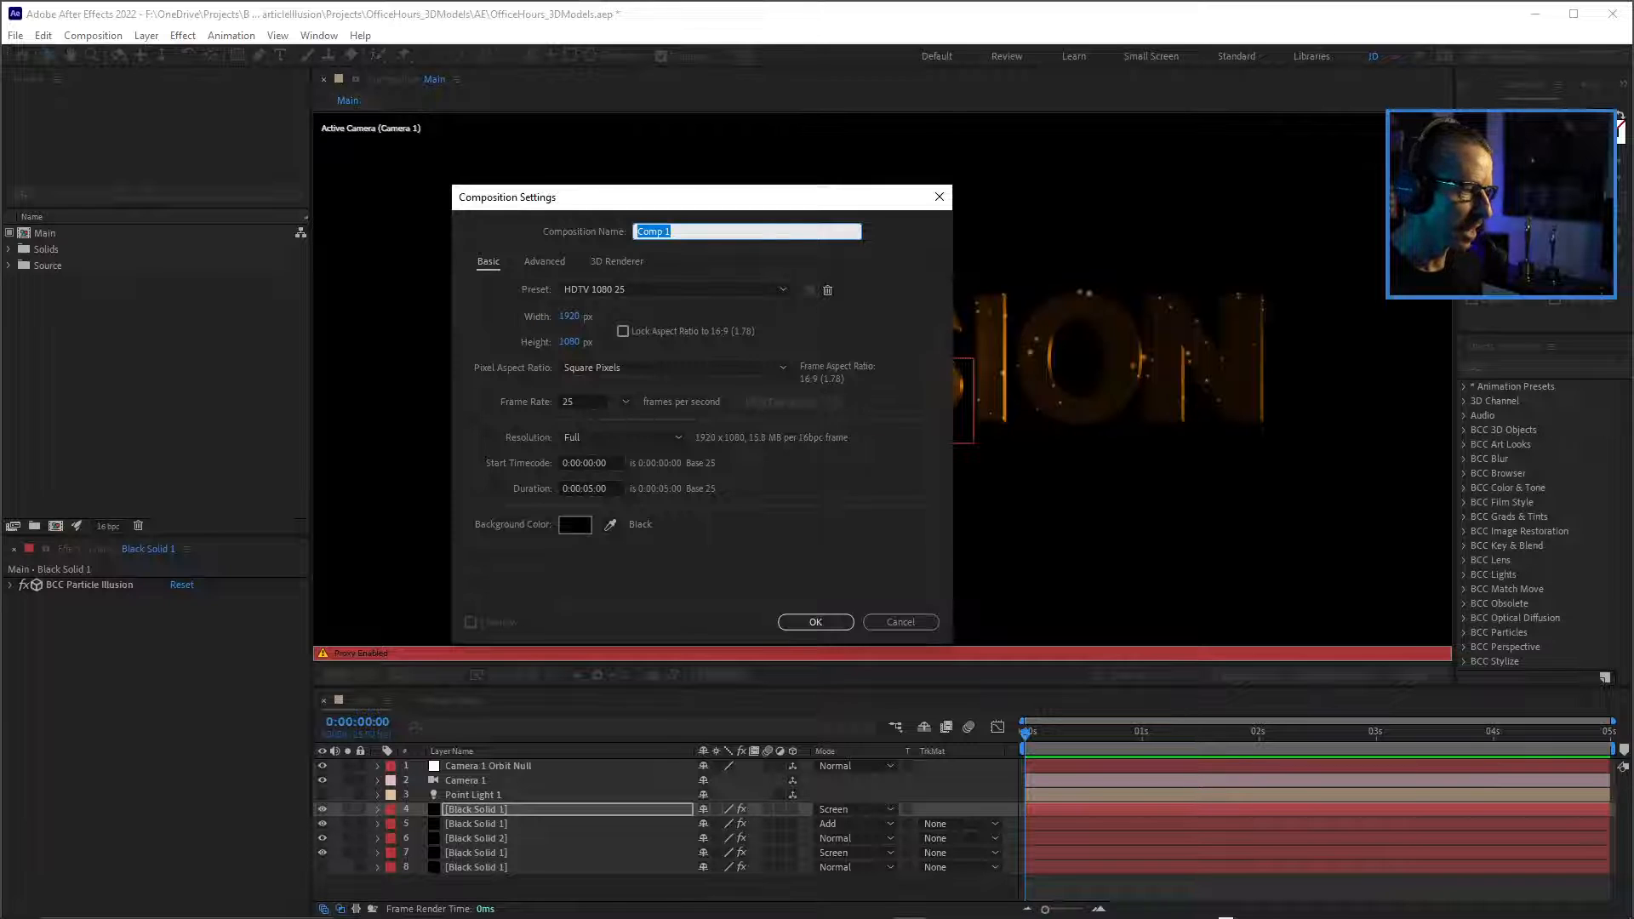
key(Return)
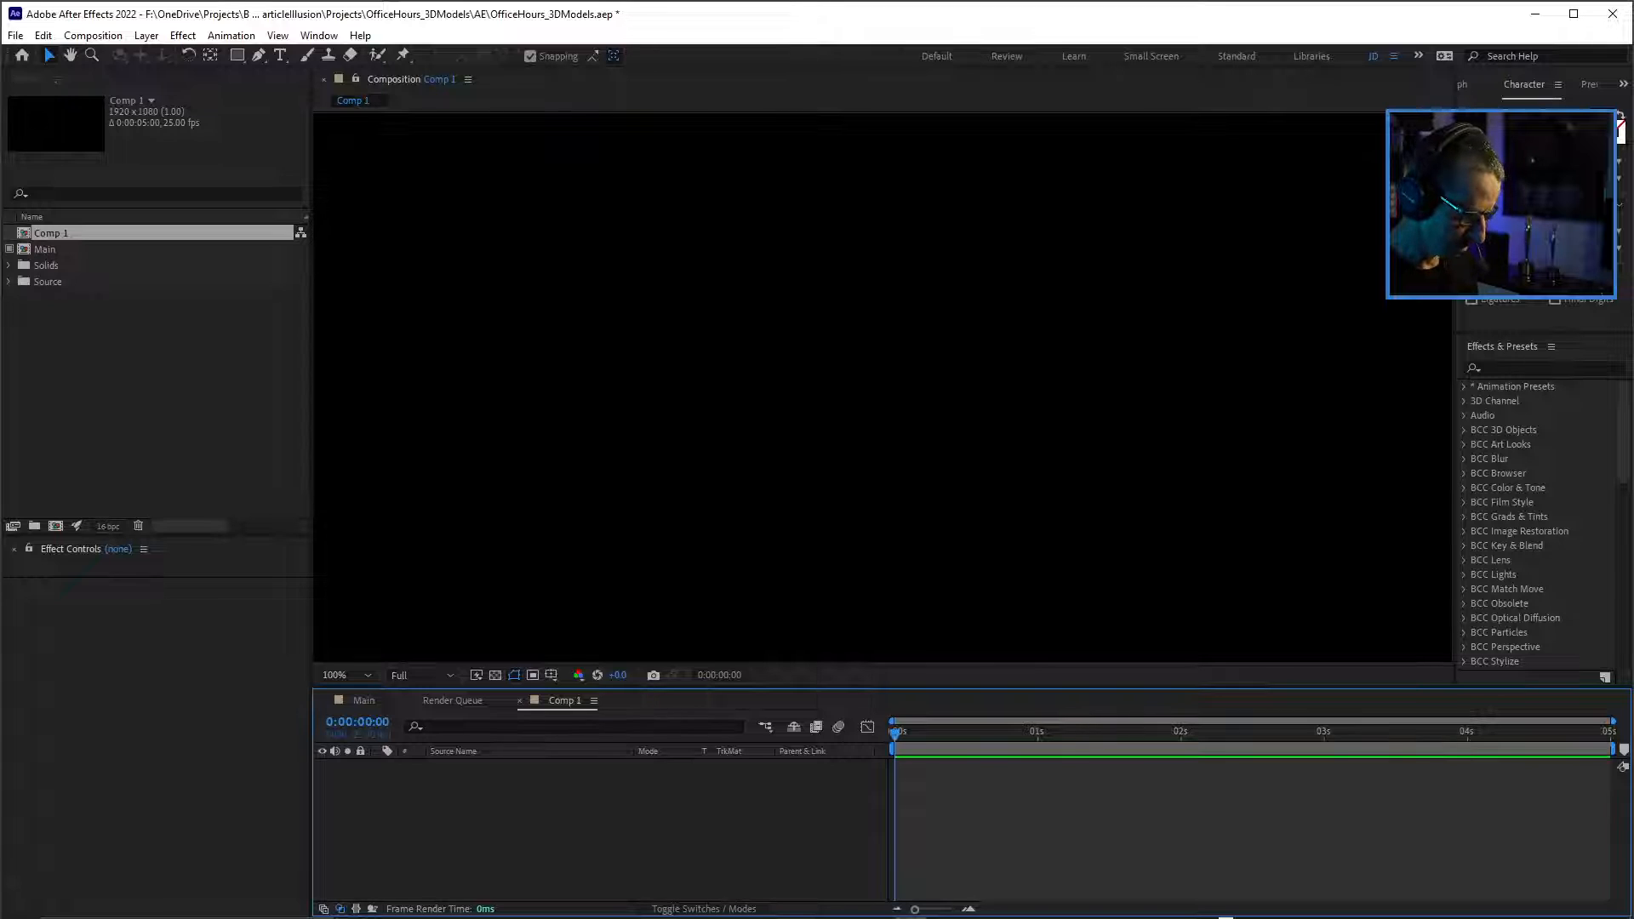
key(ctrl+s)
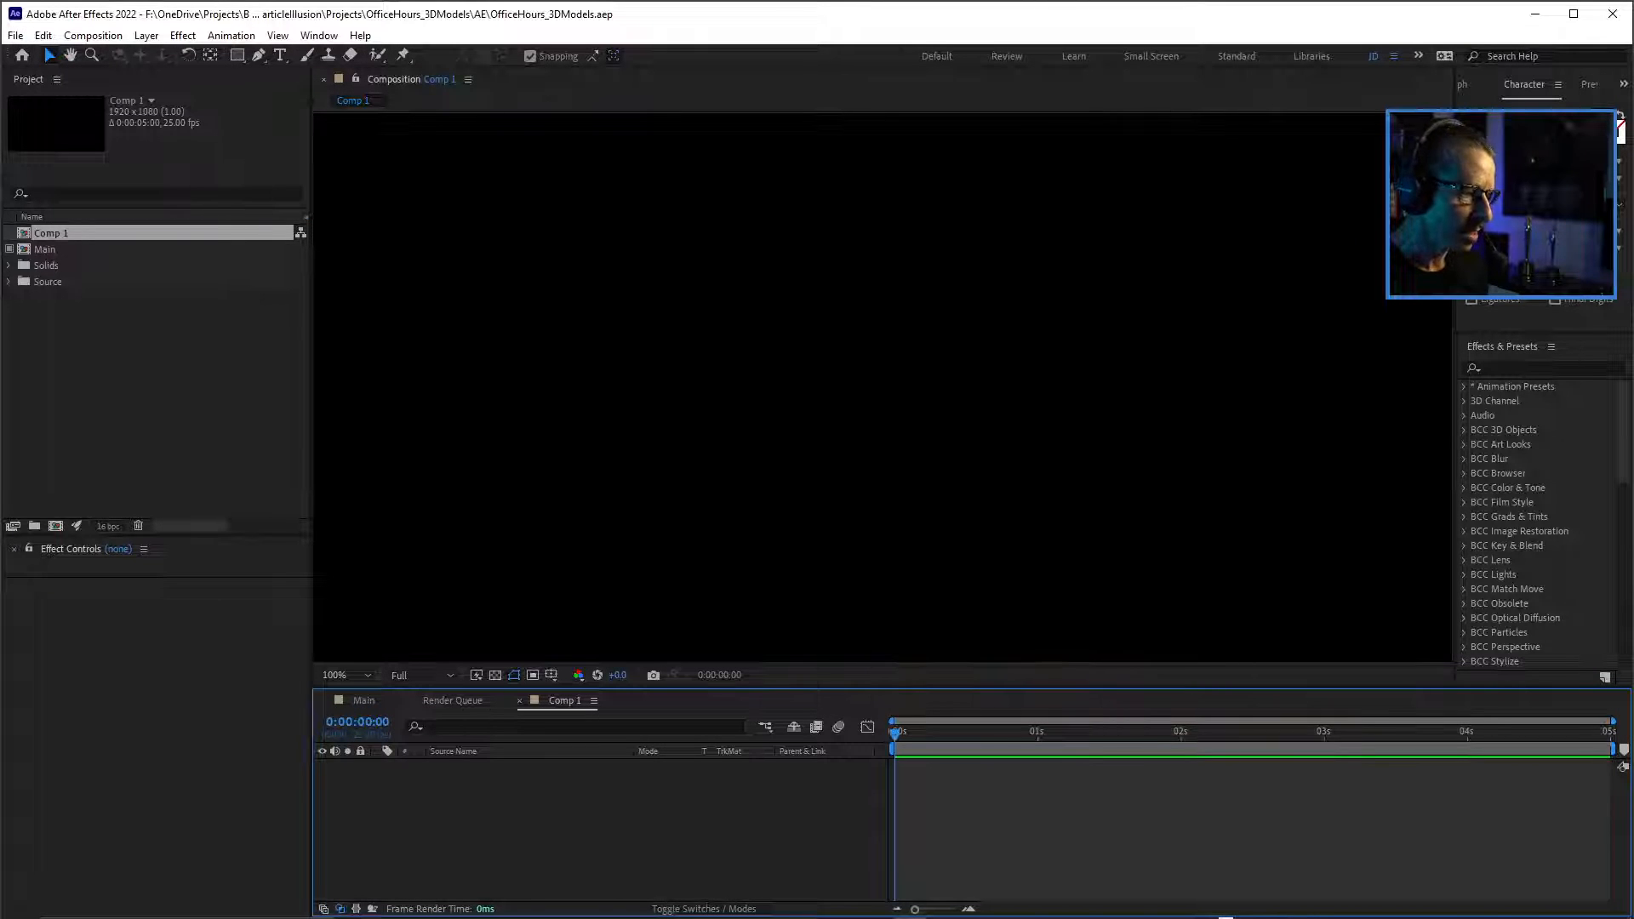
Enlarge the timeline area and add a 1920 x 1080 black solid to the new composition.
drag(780, 688, 779, 652)
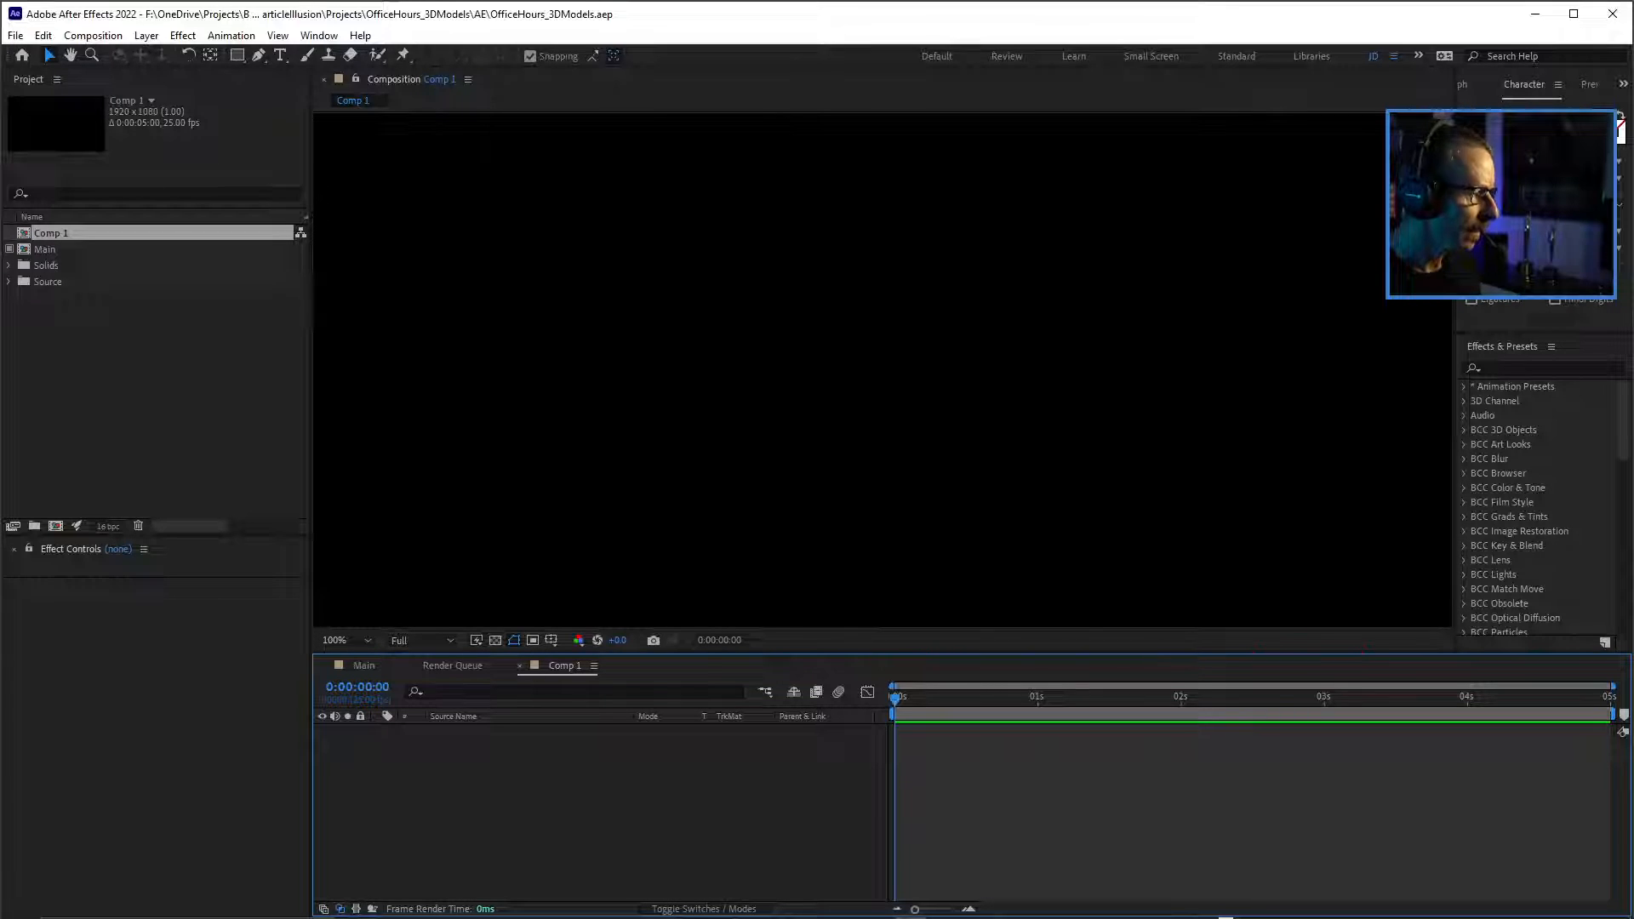
key(ctrl+y)
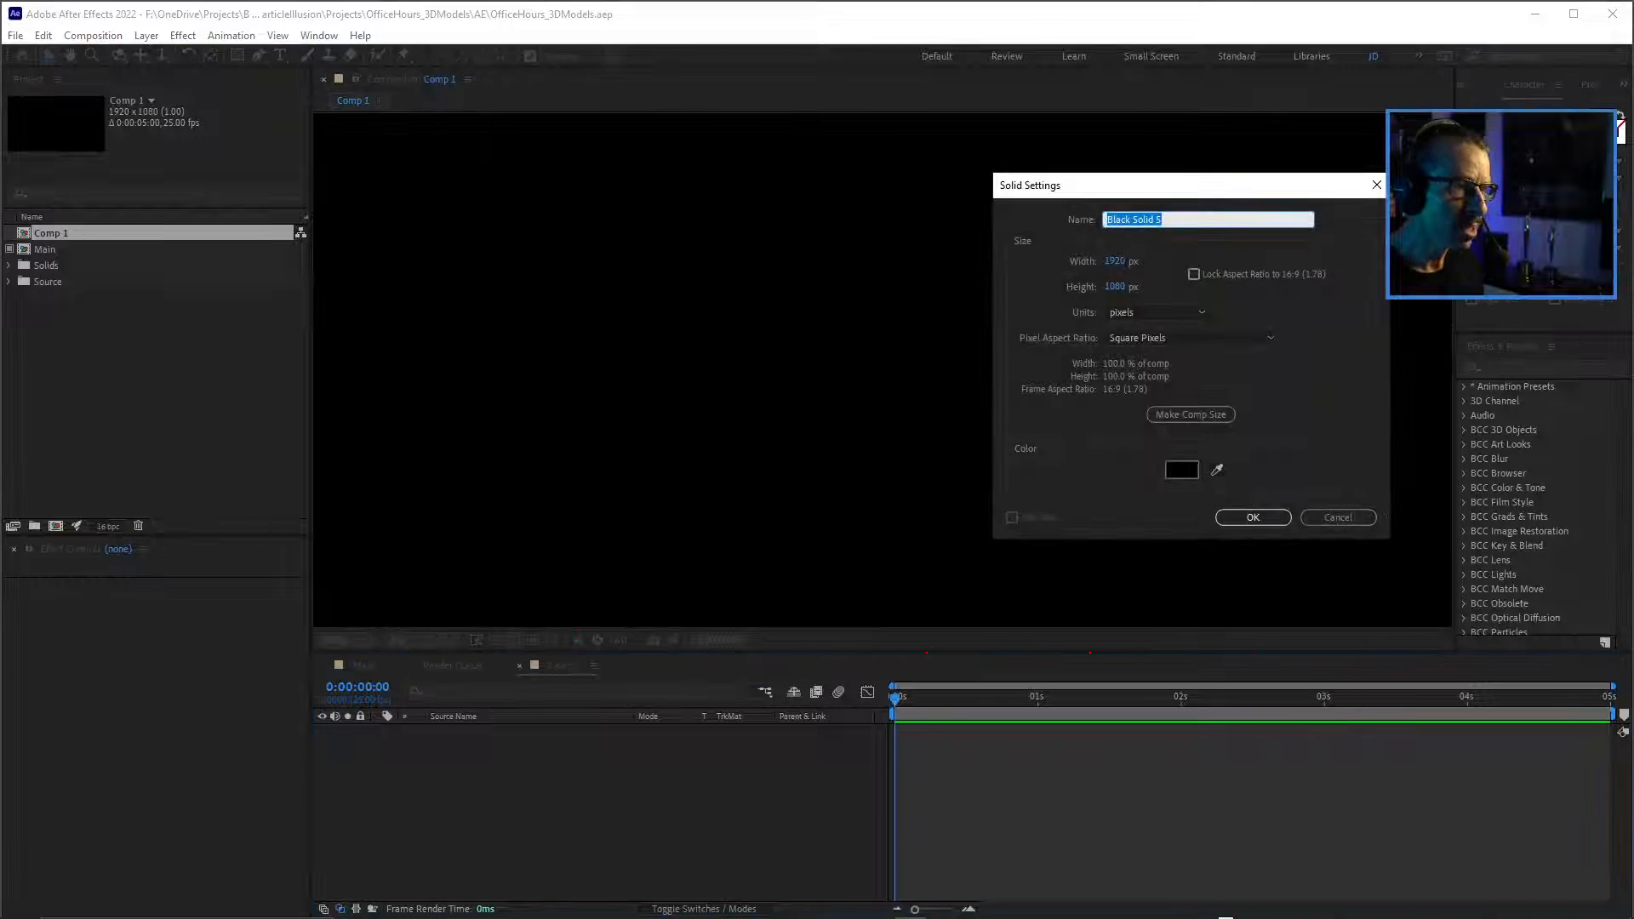
key(Return)
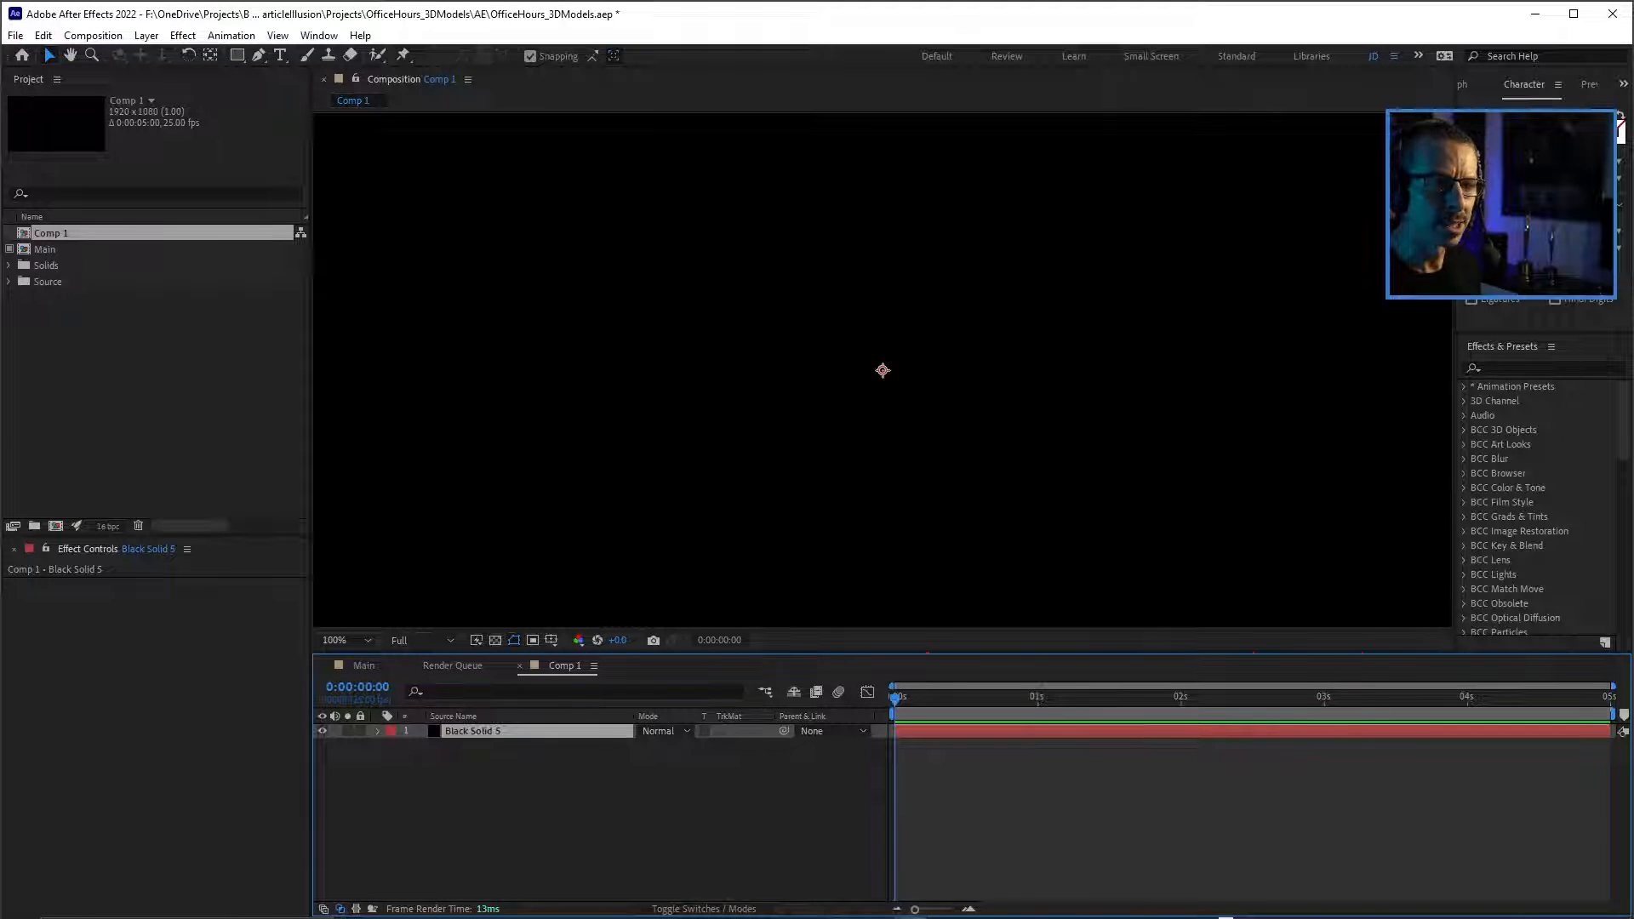
Find the BCC Particle Illusion effect by searching for "particle" and apply it to the black solid.
click(1540, 368)
text(particle)
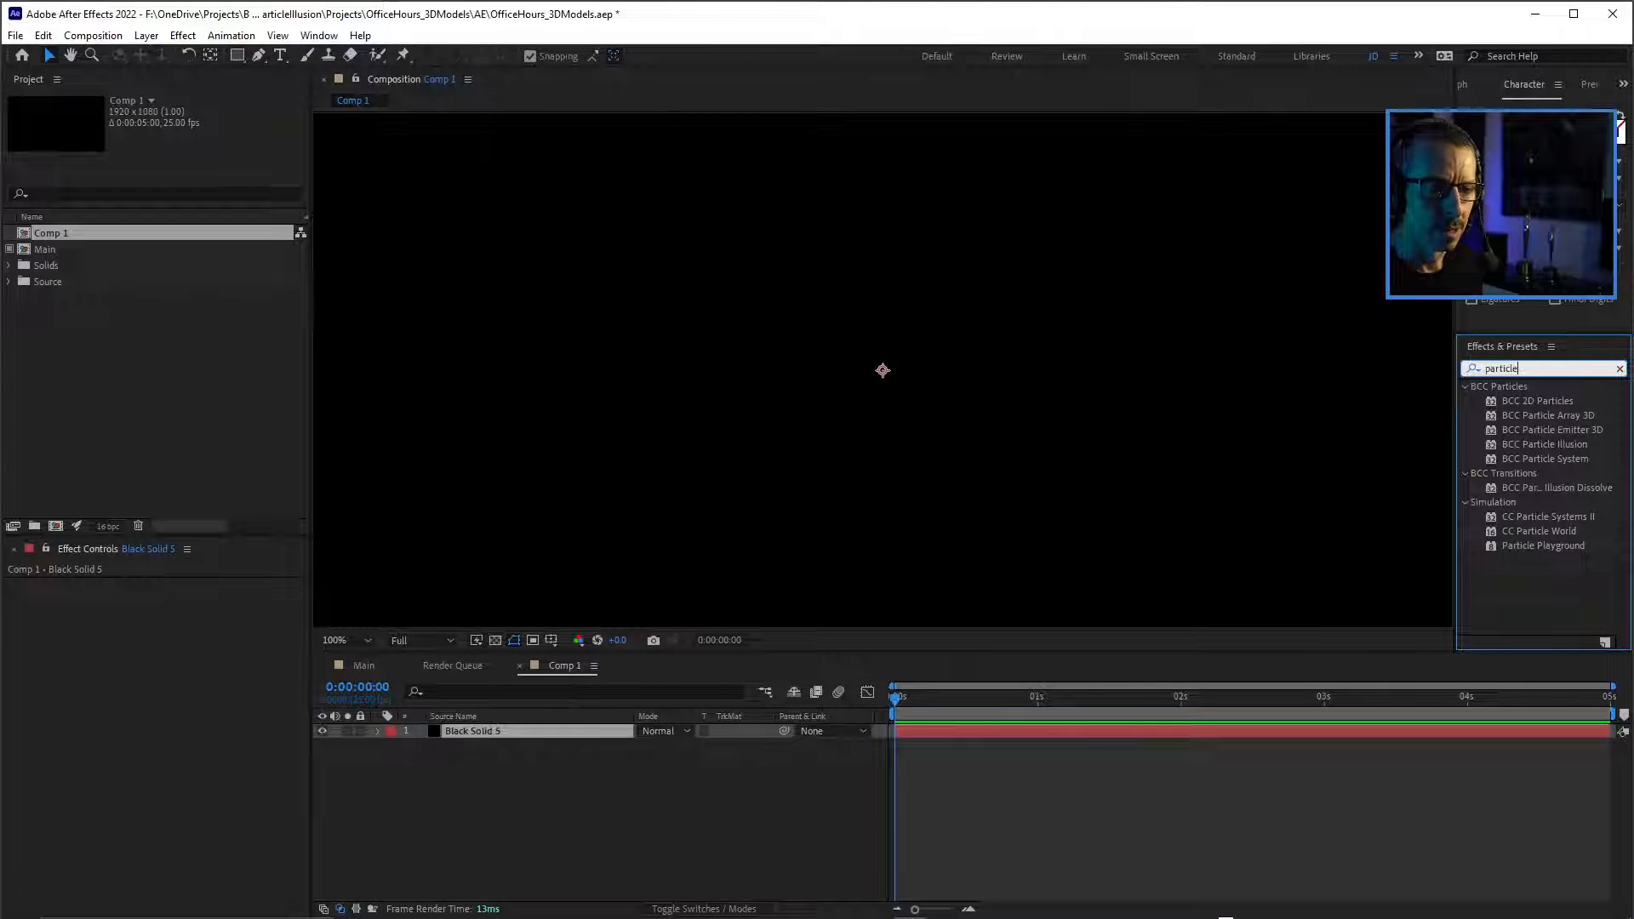
click(1544, 444)
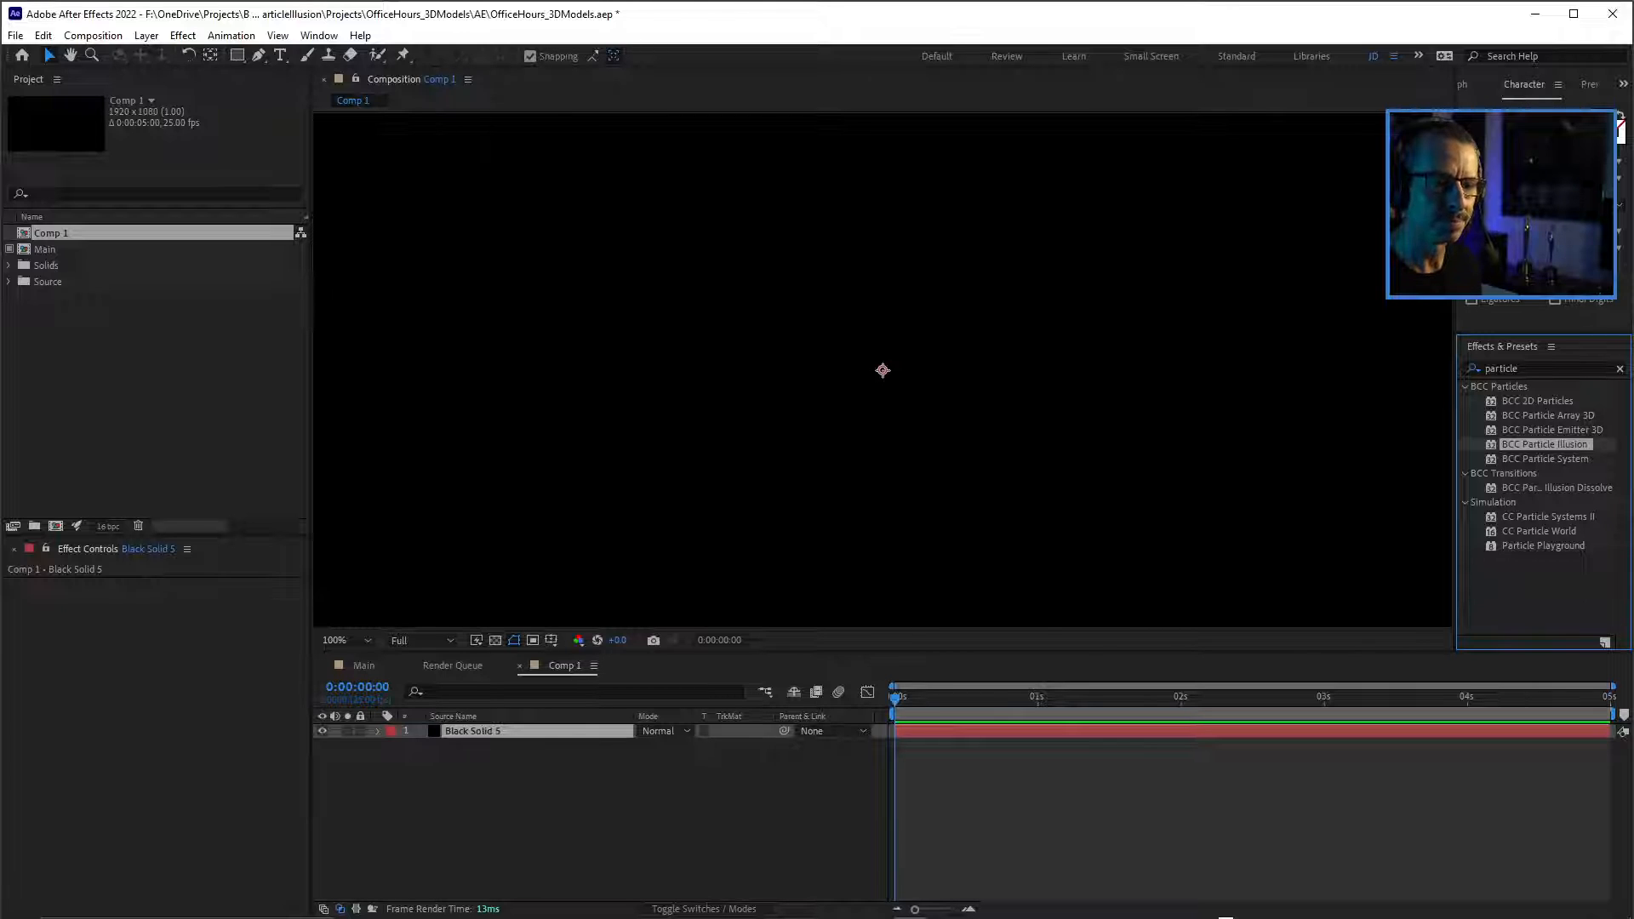
double_click(1544, 444)
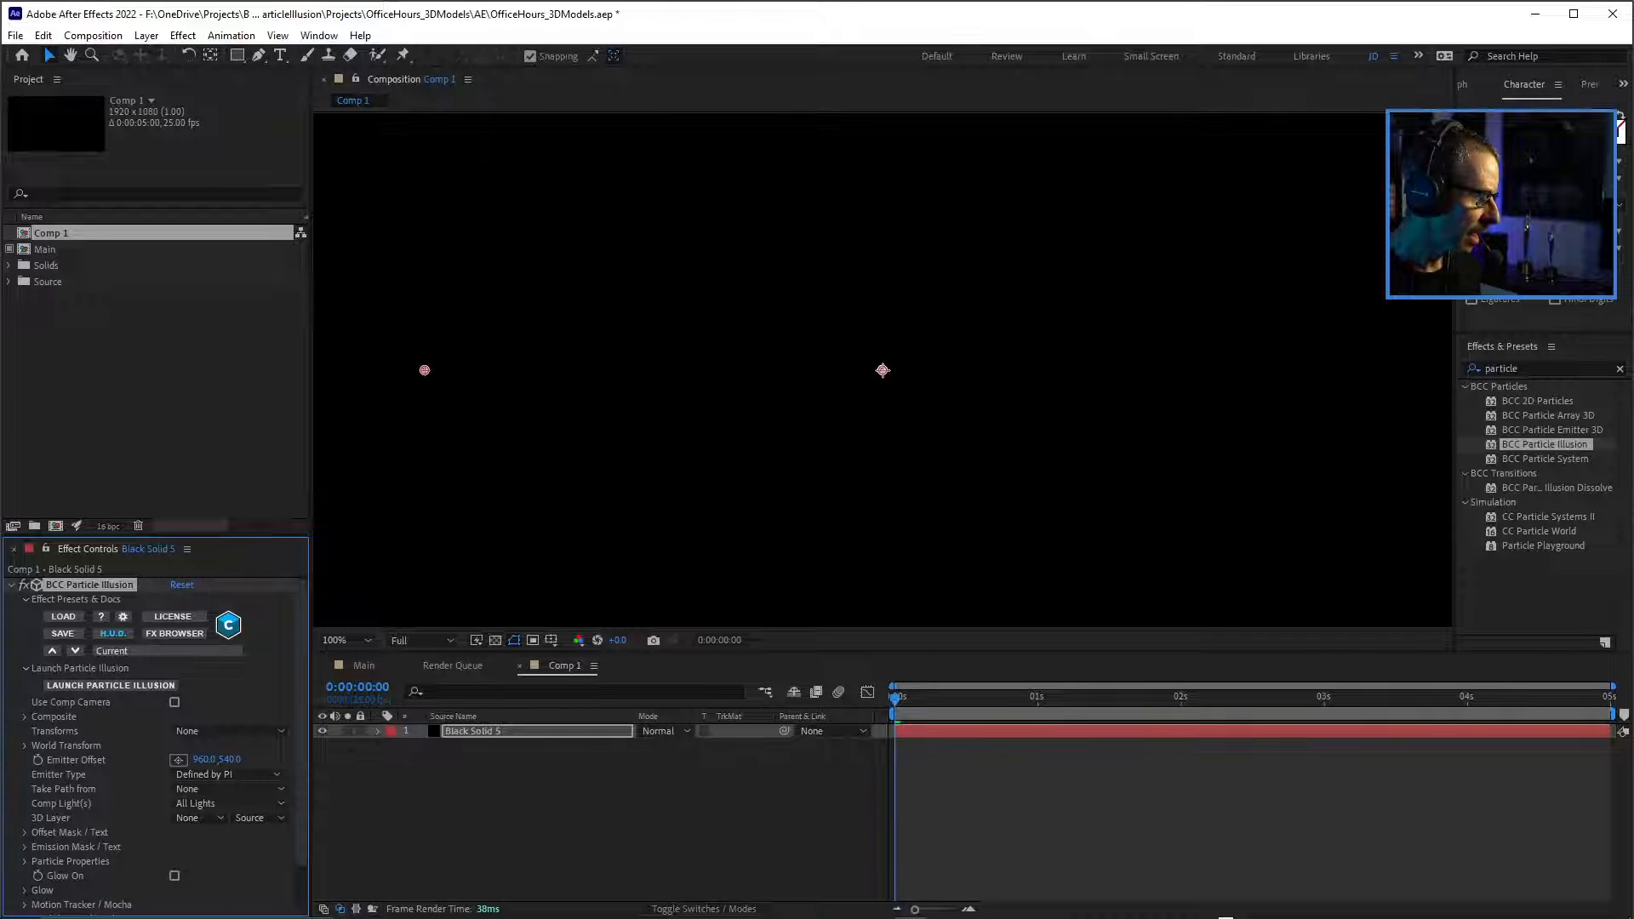
Launch Particle Illusion from the effect, add the Basic Emitter from the Custom library and select its New Particle Type node.
drag(196, 535, 196, 362)
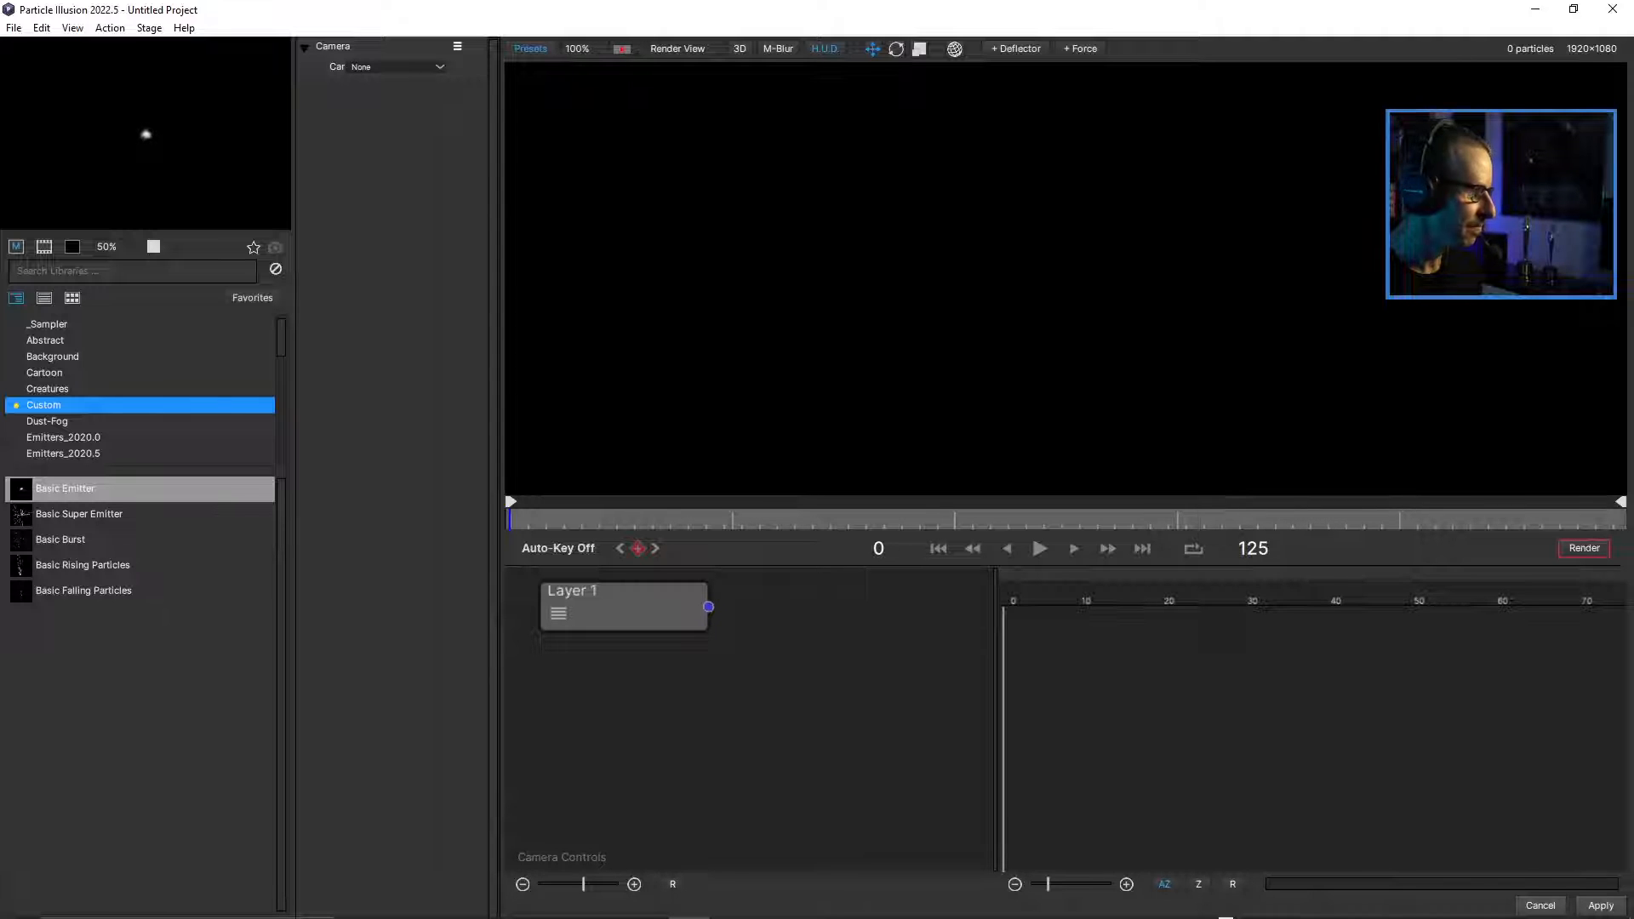
double_click(64, 489)
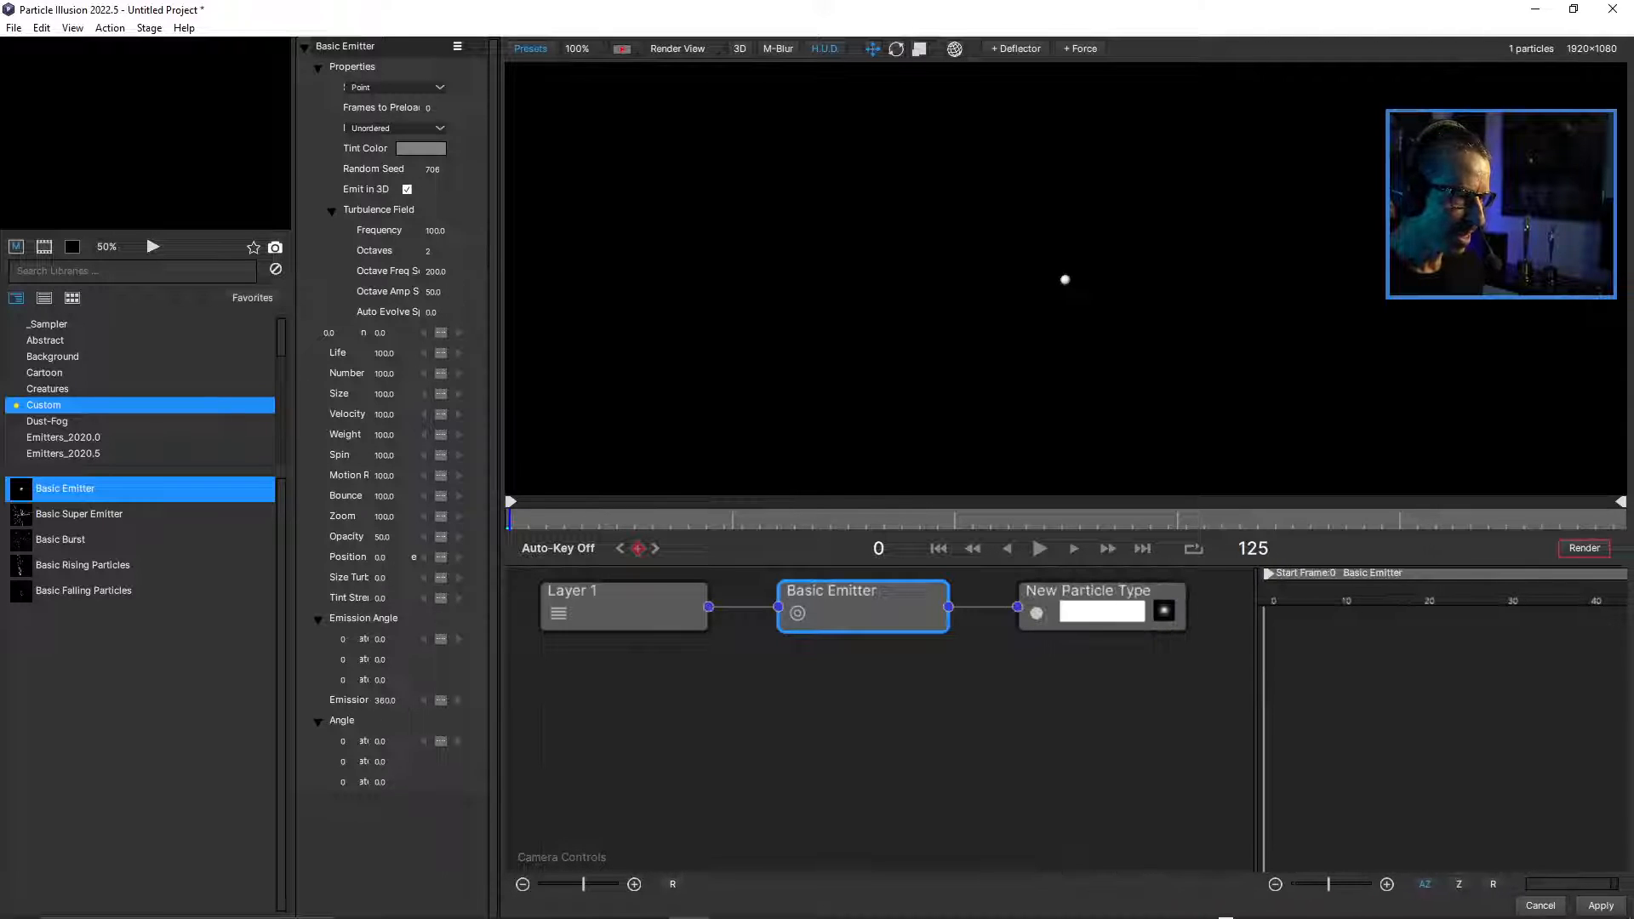
click(863, 595)
click(1089, 592)
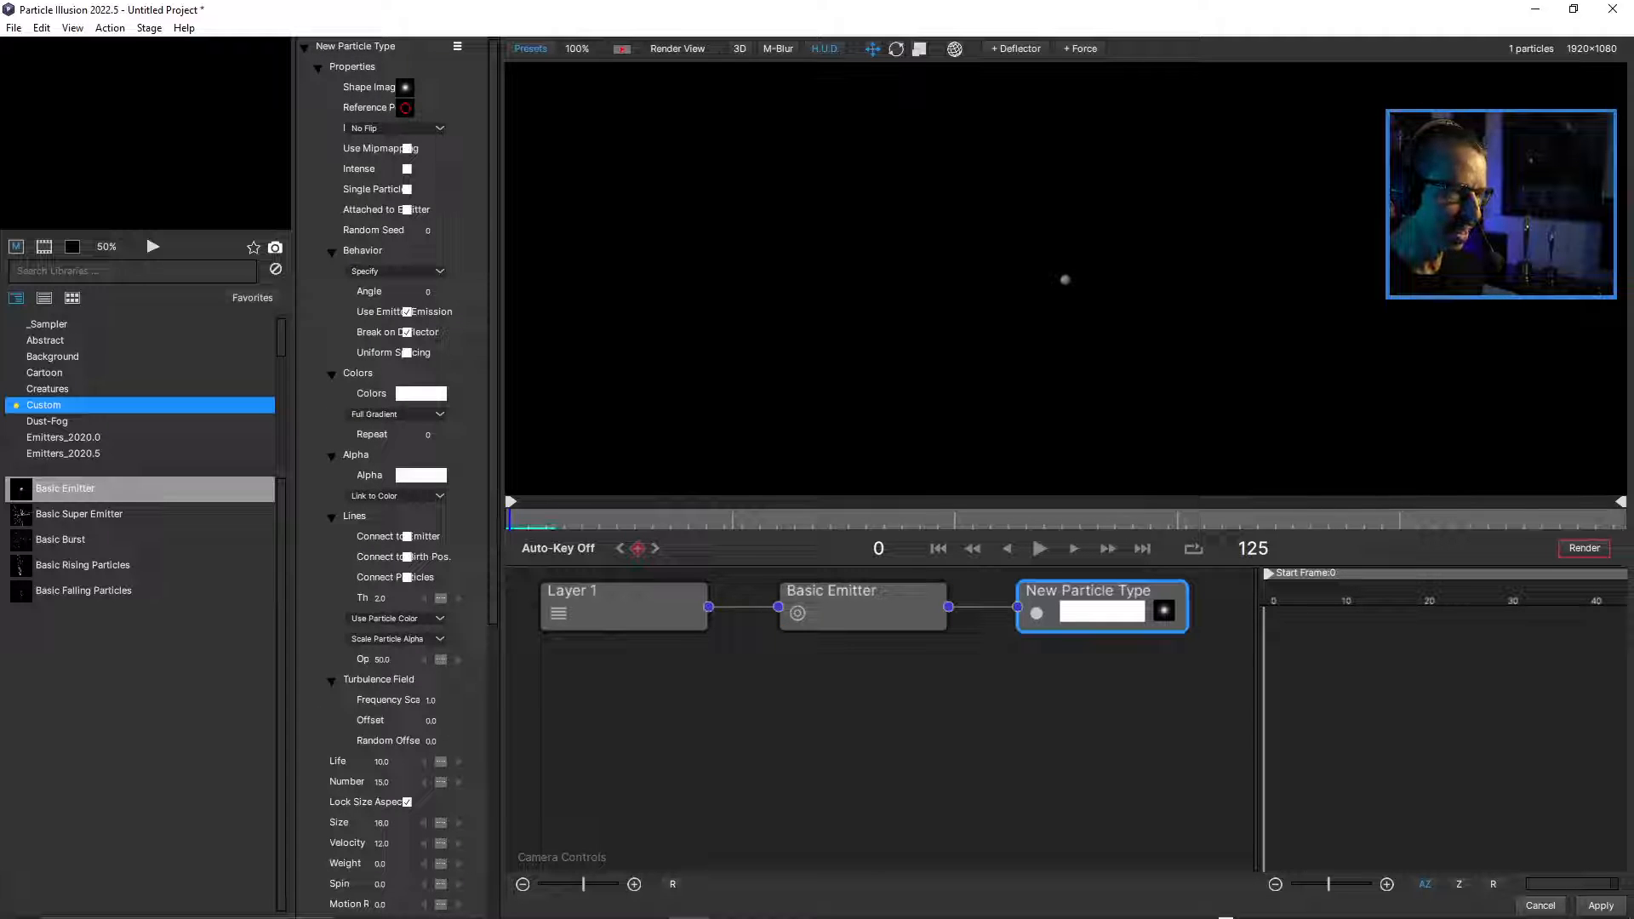
Play and scrub the Basic Emitter animation up to frame 46, examining the emitted particles close up and at 100%.
click(1040, 549)
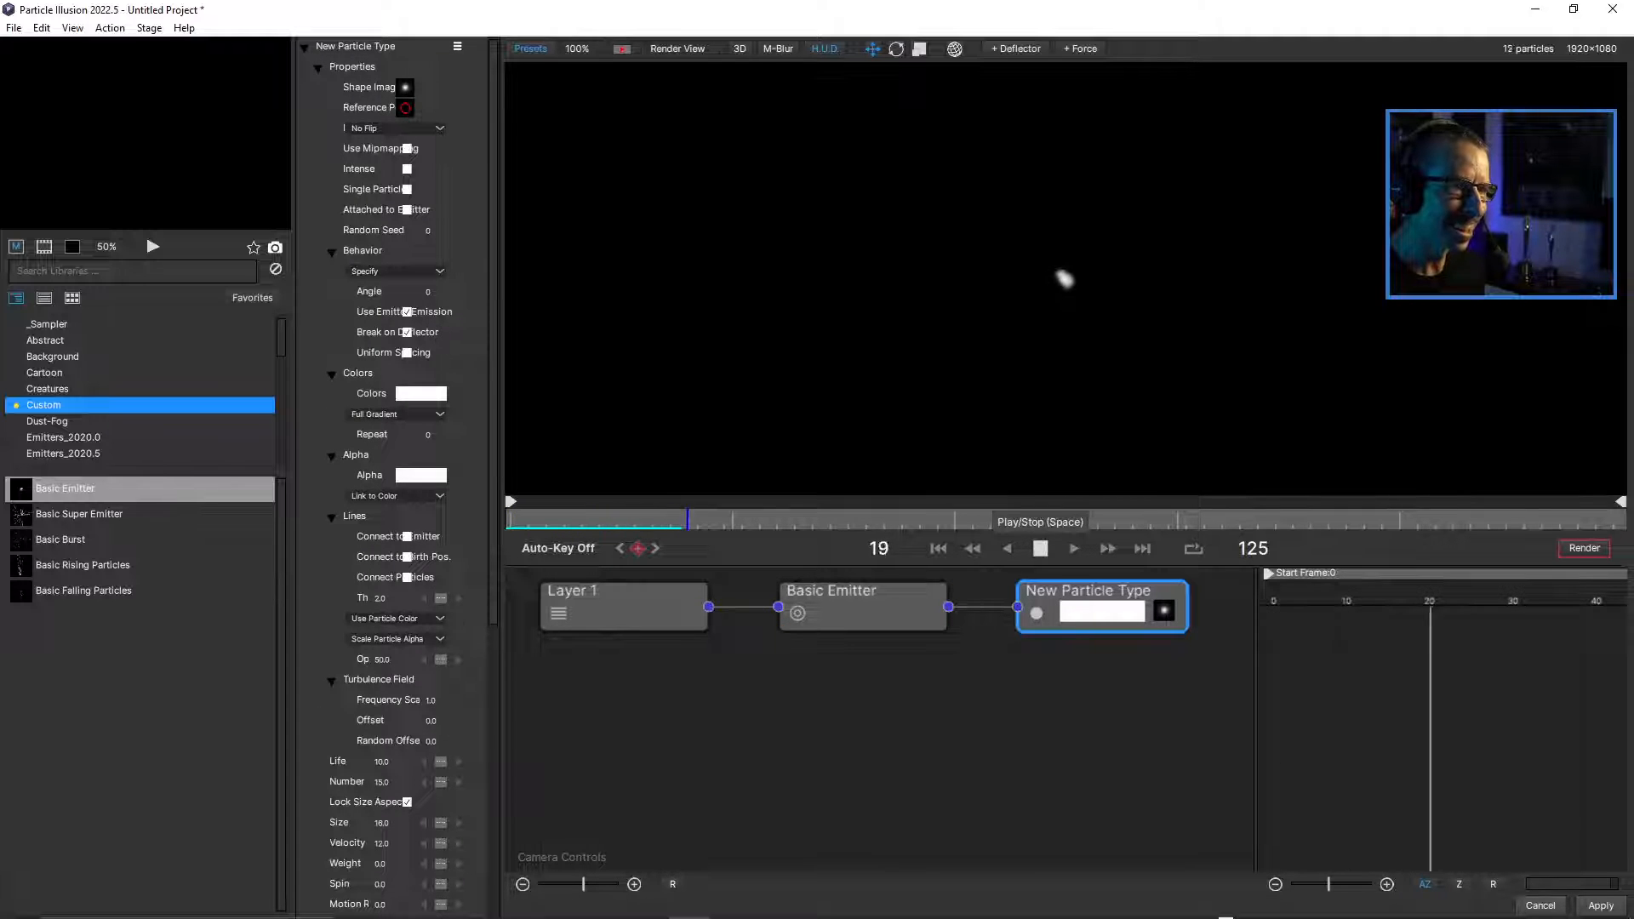
scroll(1063, 278, up, 3)
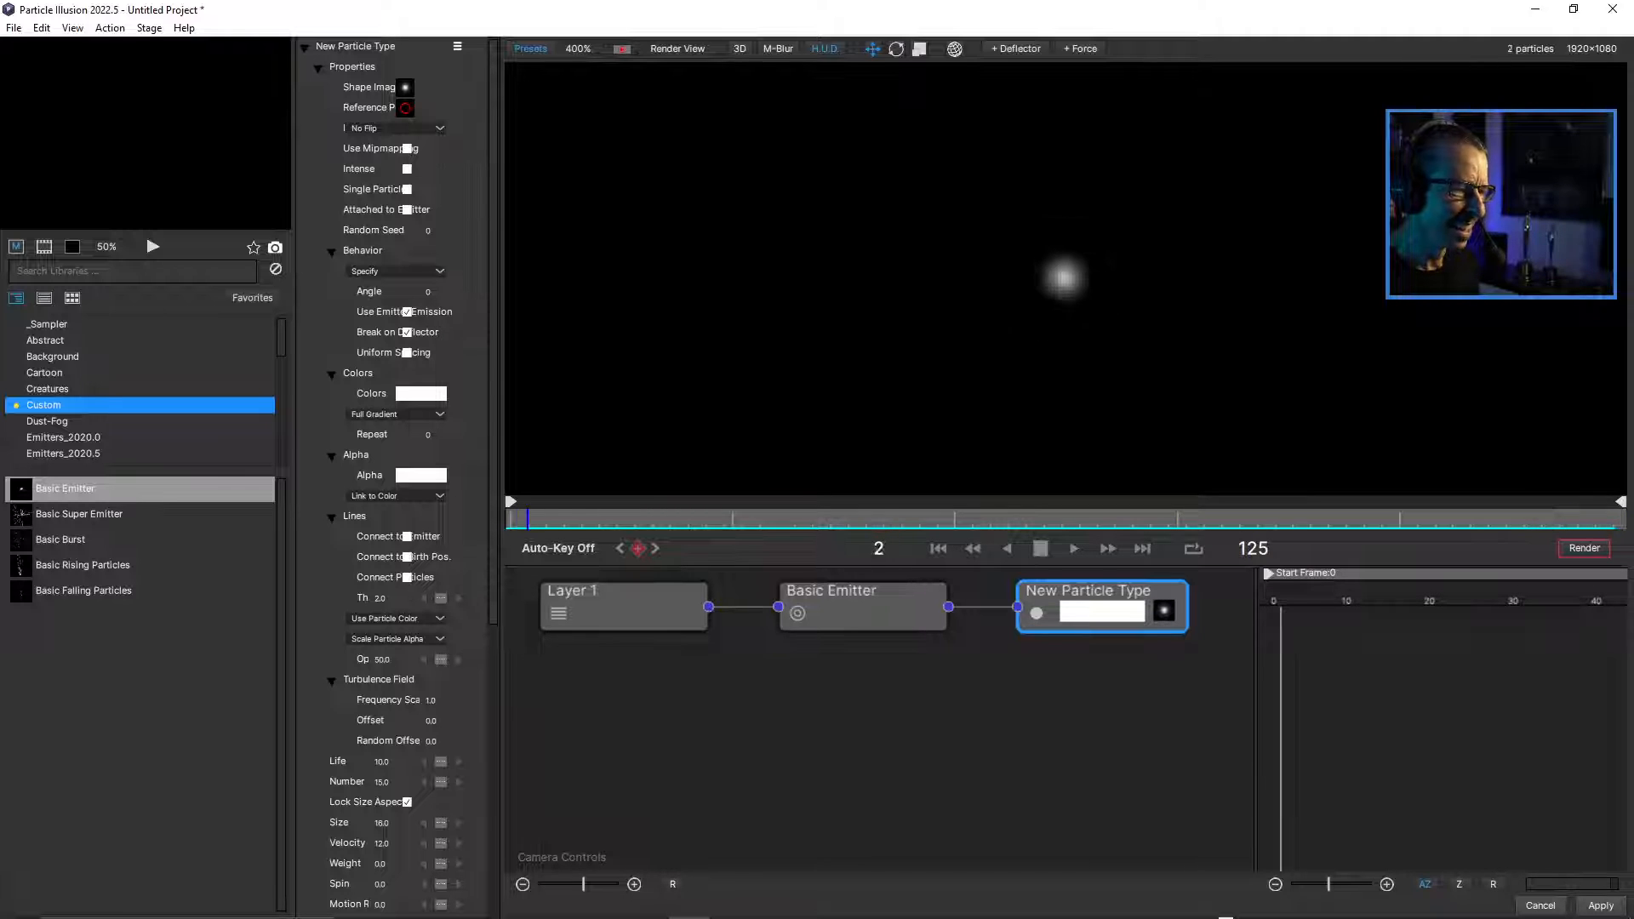
key(space)
key(Right)
key(Right)
key(Right)
key(Right)
key(Right)
key(Right)
key(Right)
key(Right)
key(Right)
key(Right)
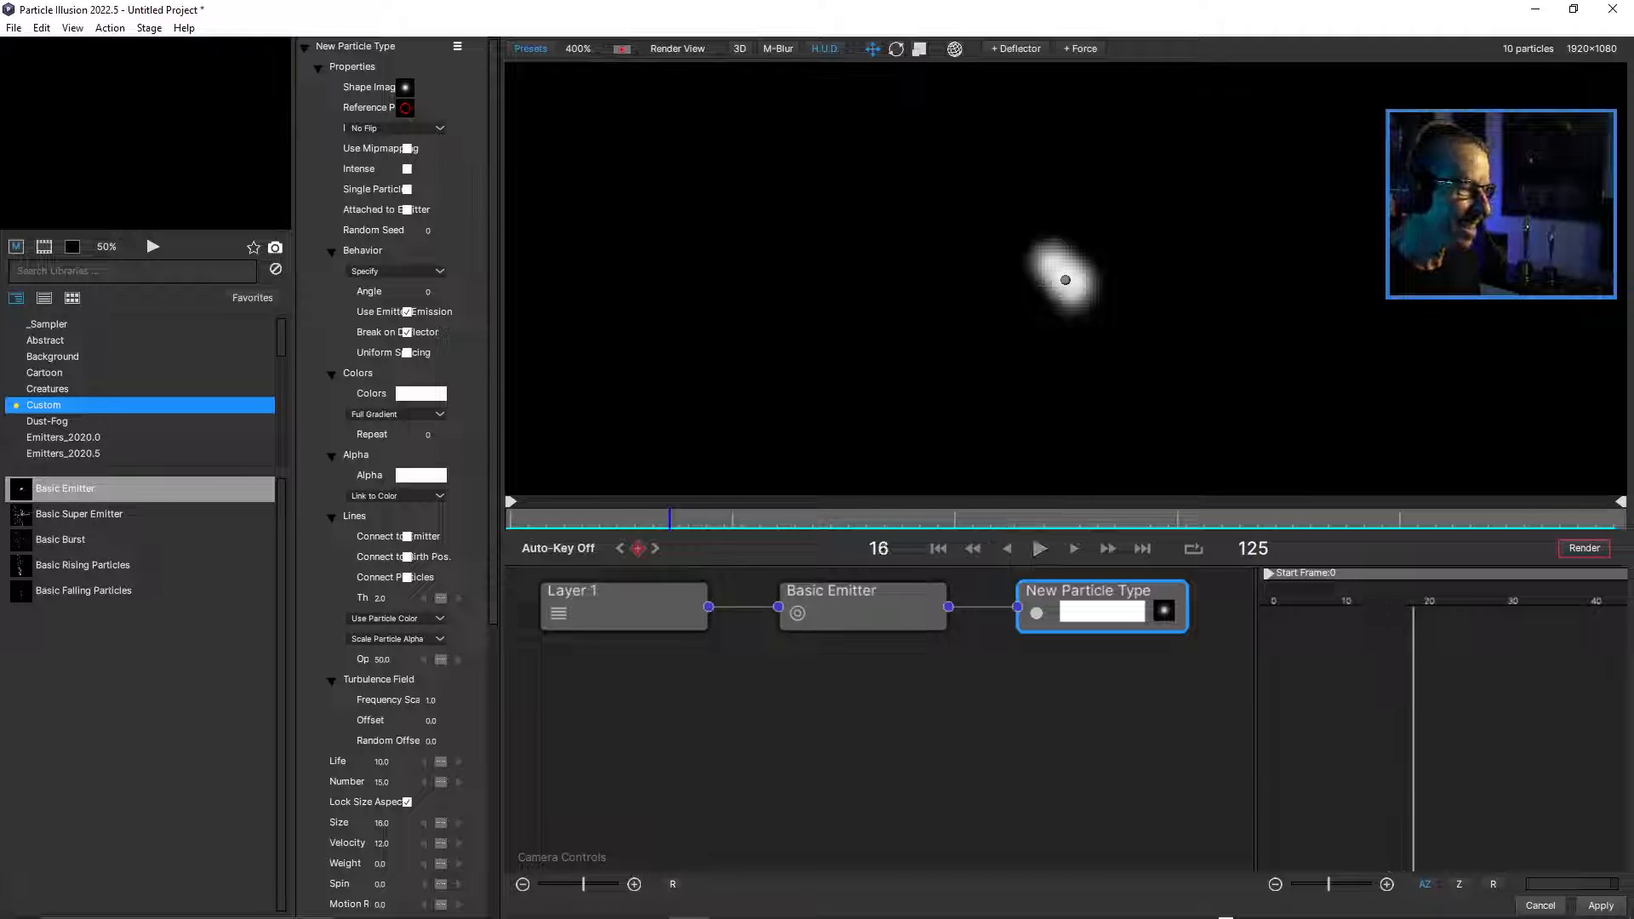
scroll(1066, 279, down, 2)
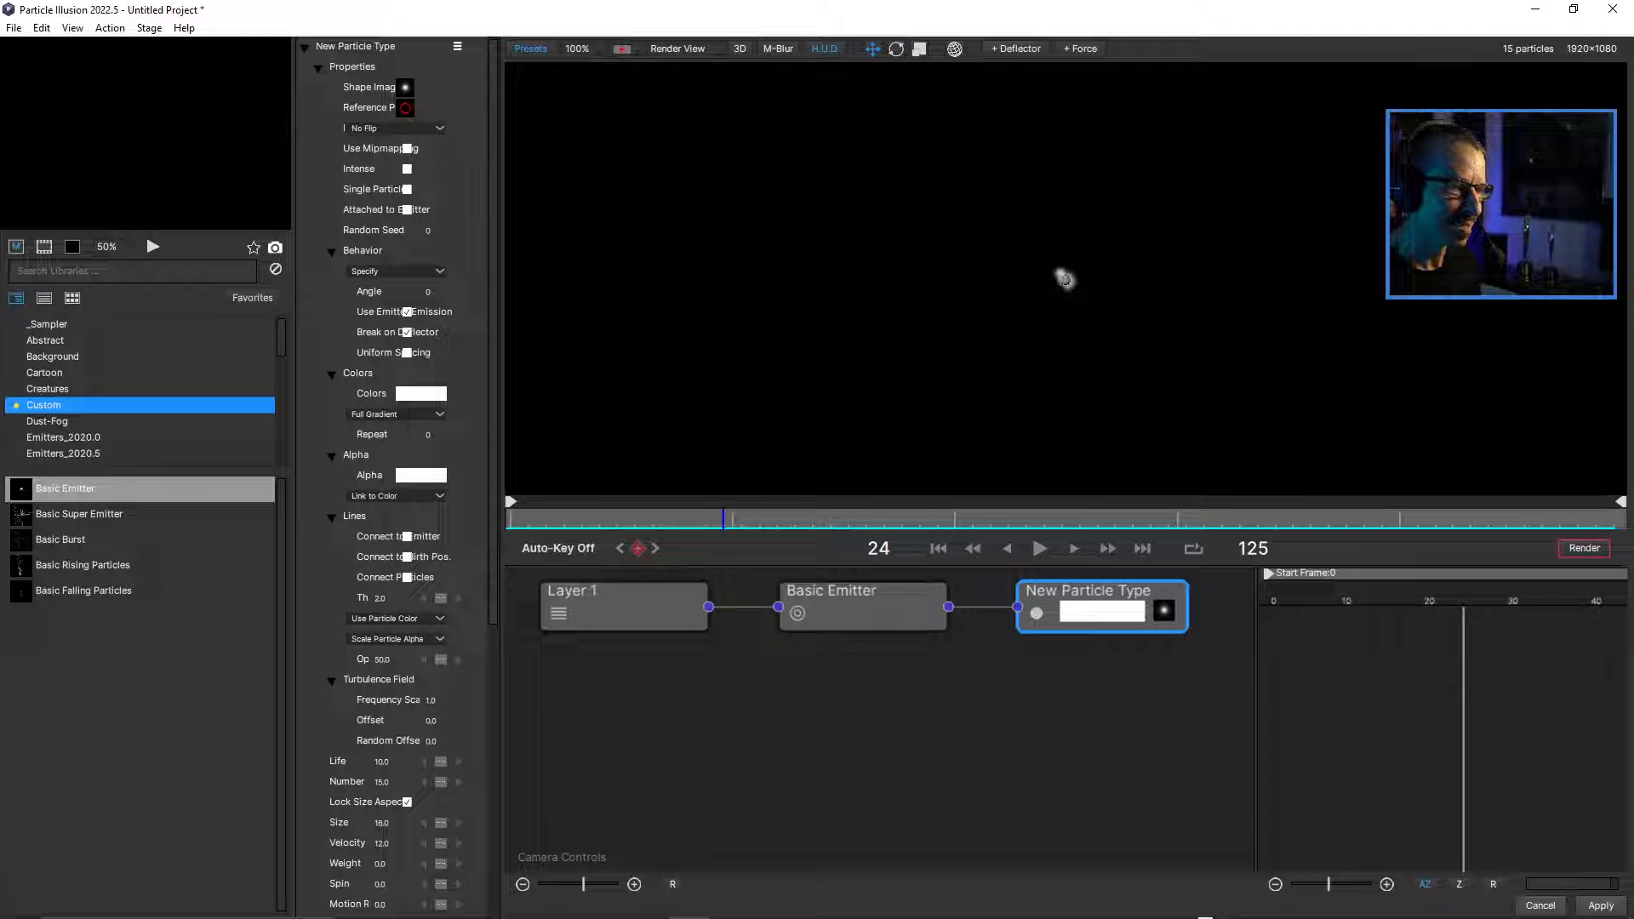
scroll(1066, 279, up, 1)
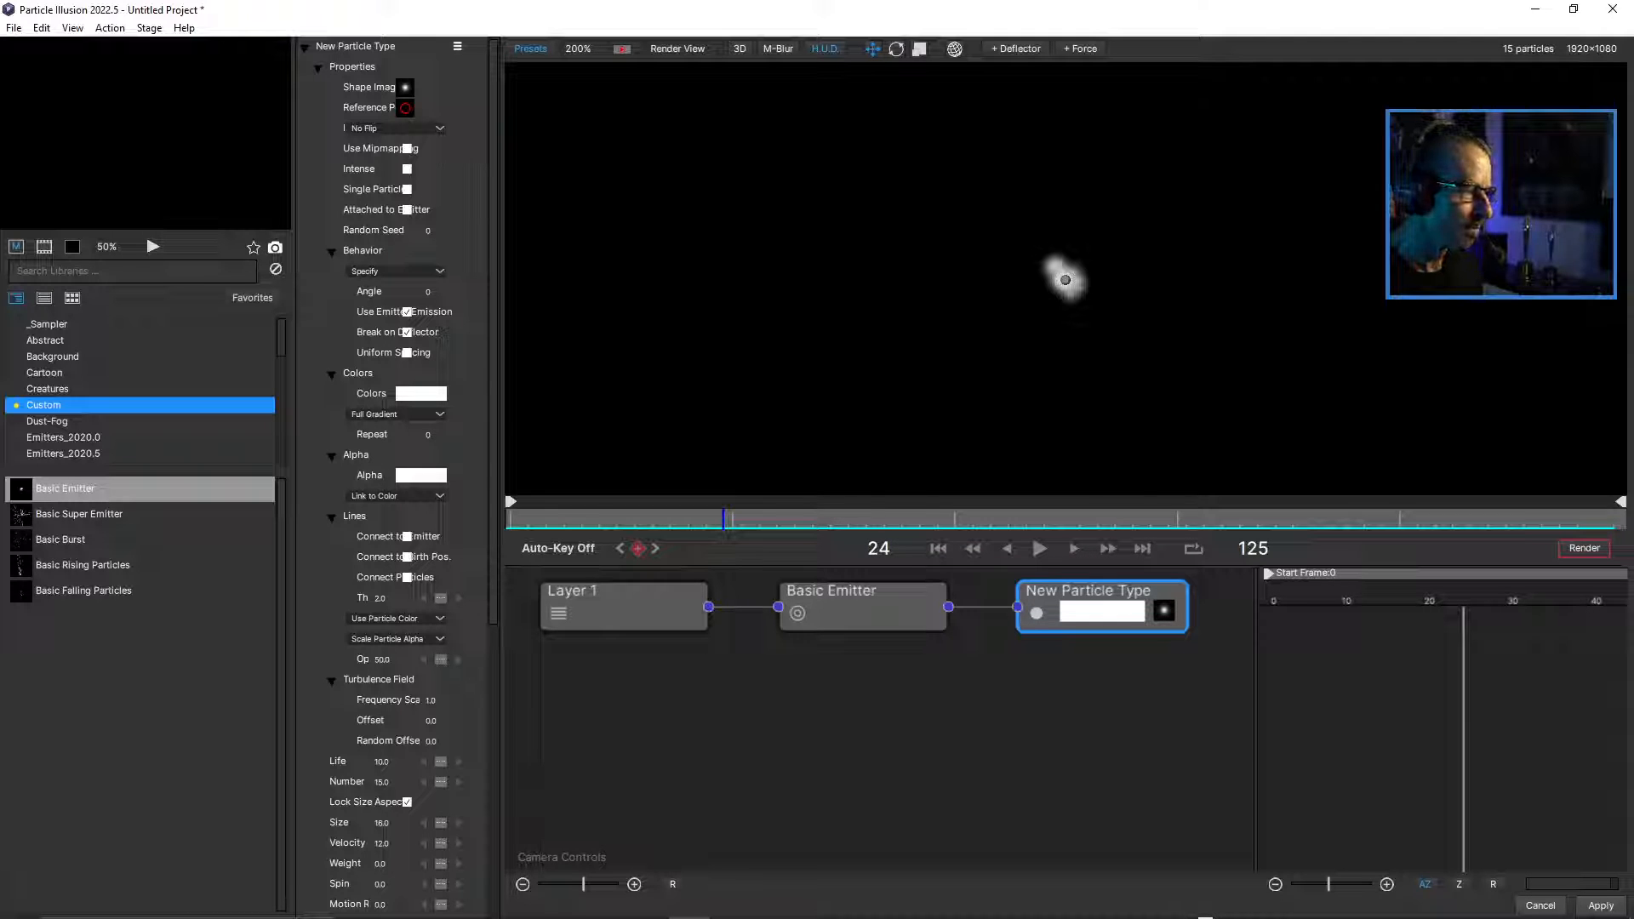
drag(724, 519, 920, 519)
scroll(1066, 279, down, 1)
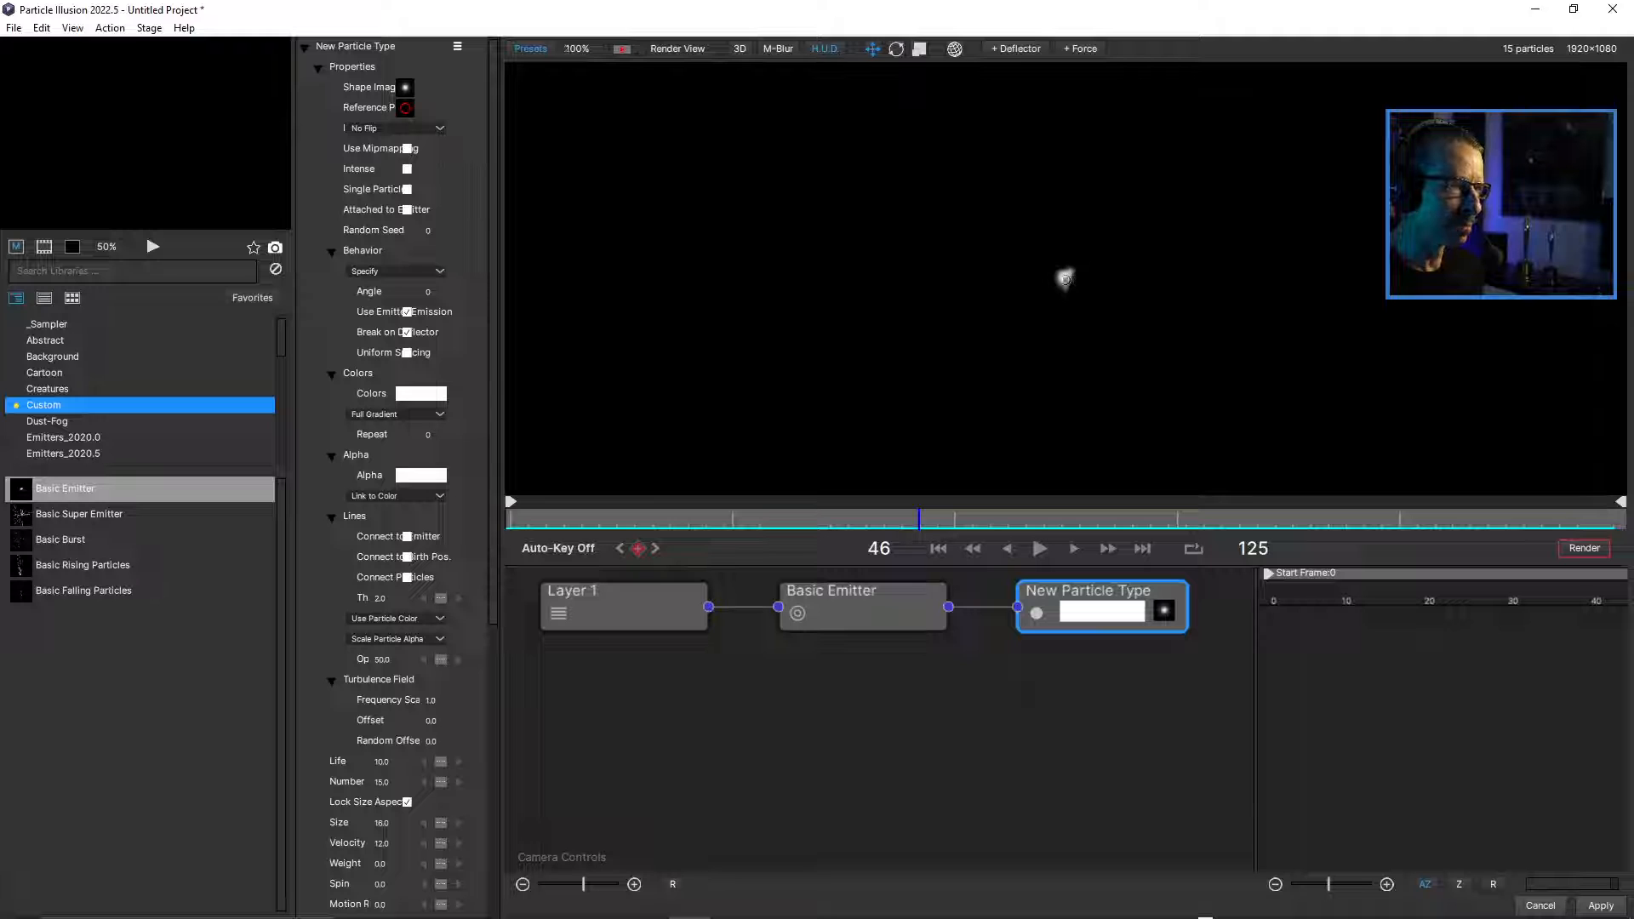
Widen the properties area to show full parameter names and compare the Basic Emitter's properties with those of New Particle Type.
drag(501, 460, 721, 460)
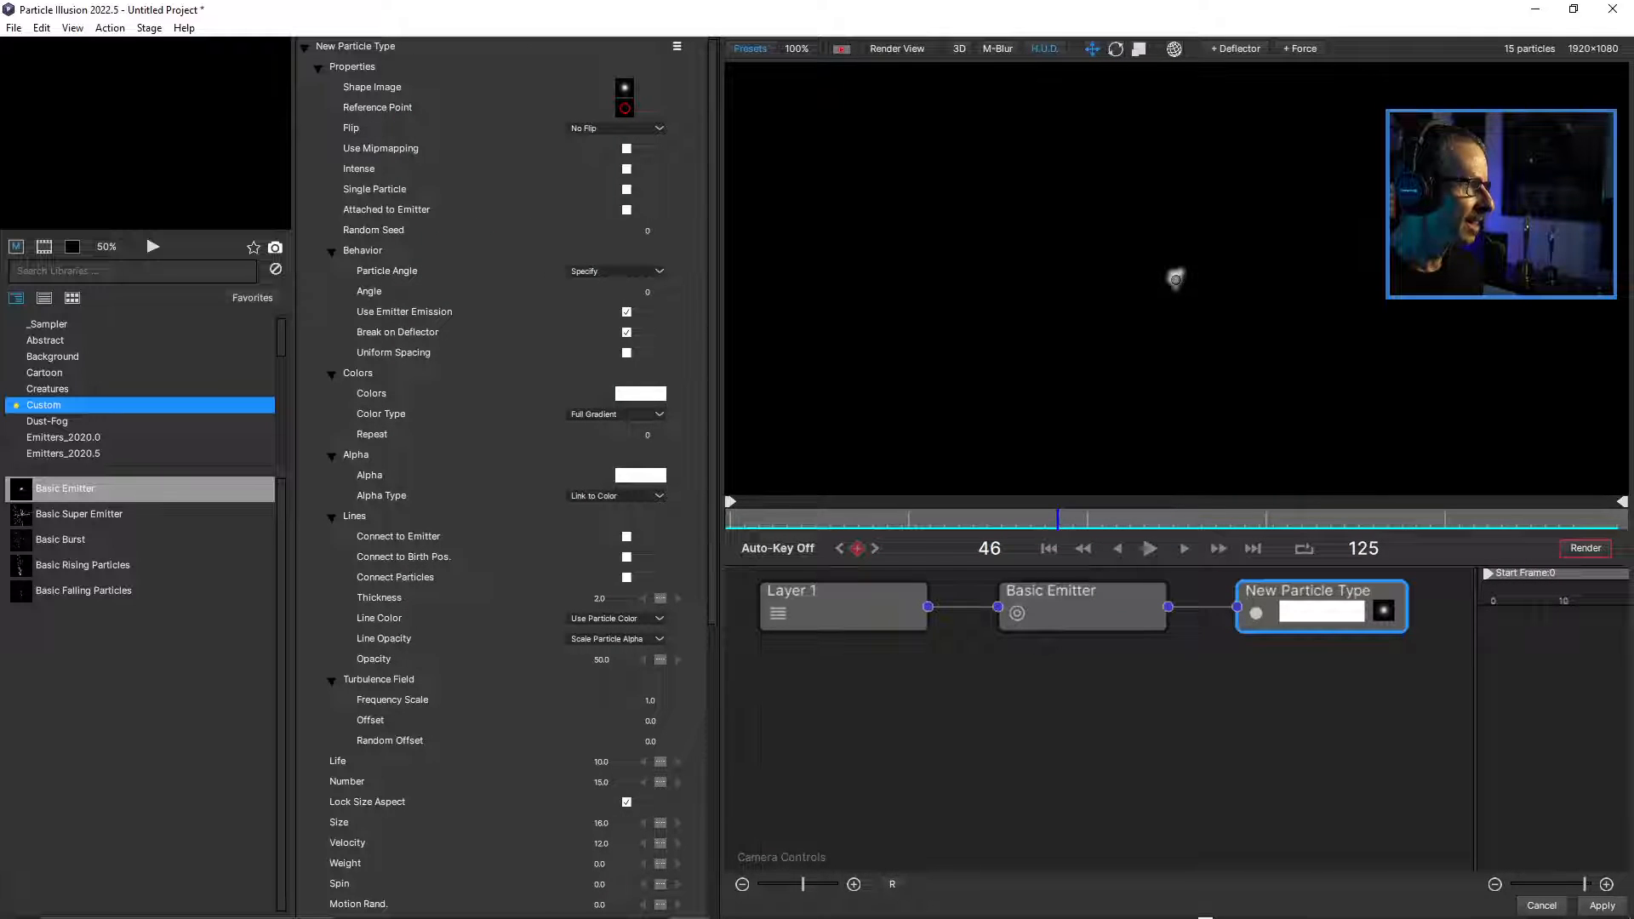
click(1082, 608)
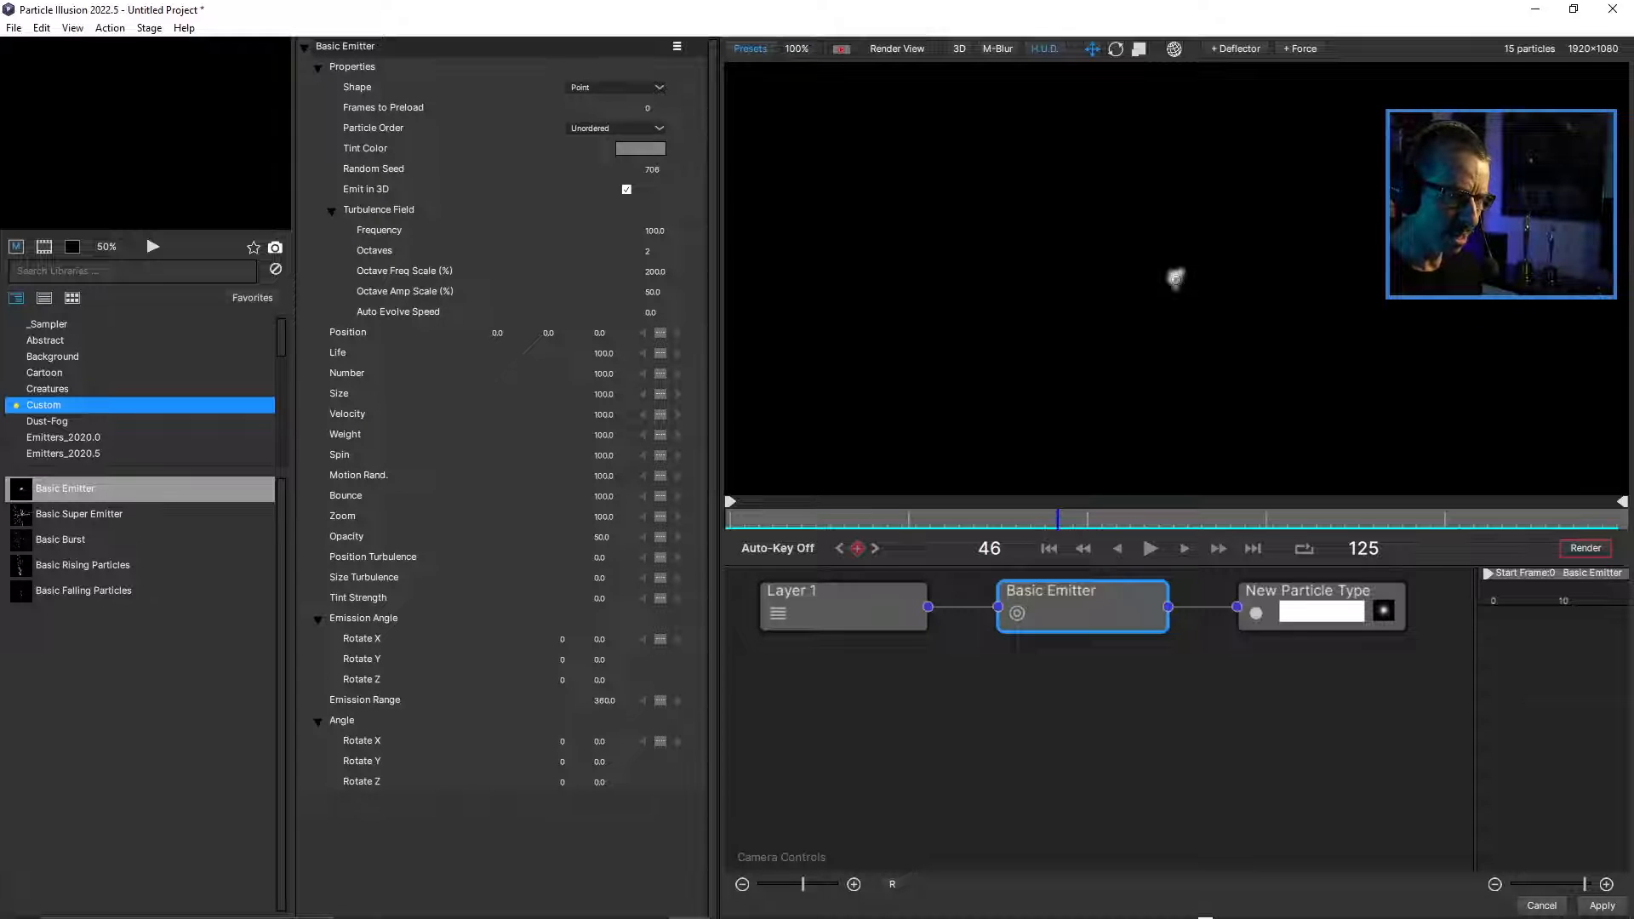
click(1307, 591)
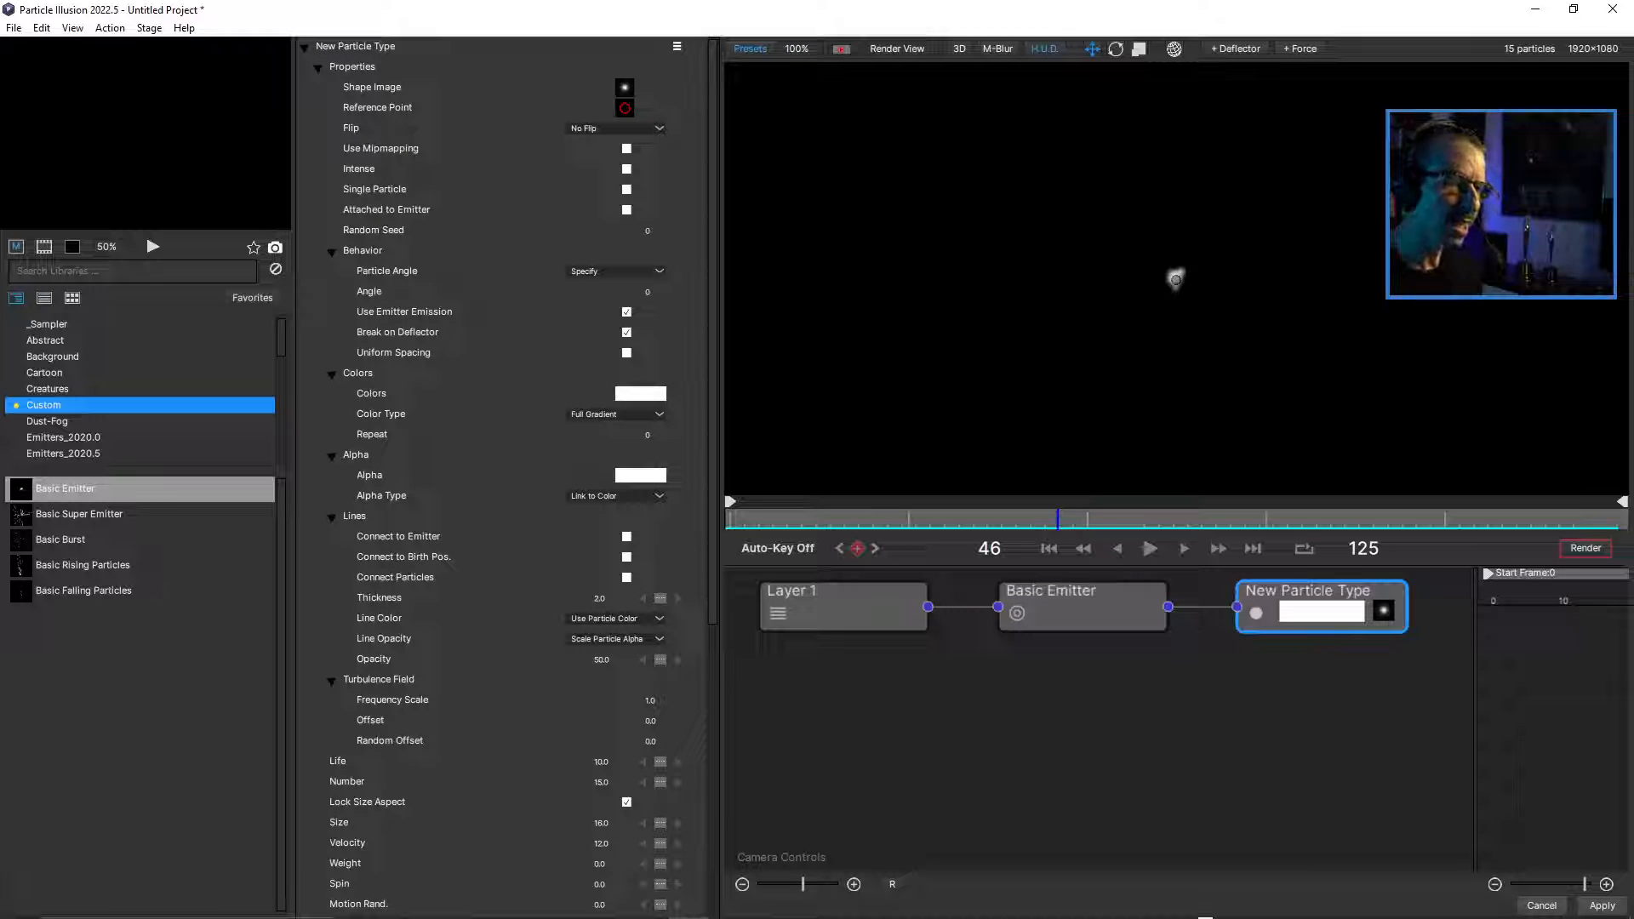
click(1082, 597)
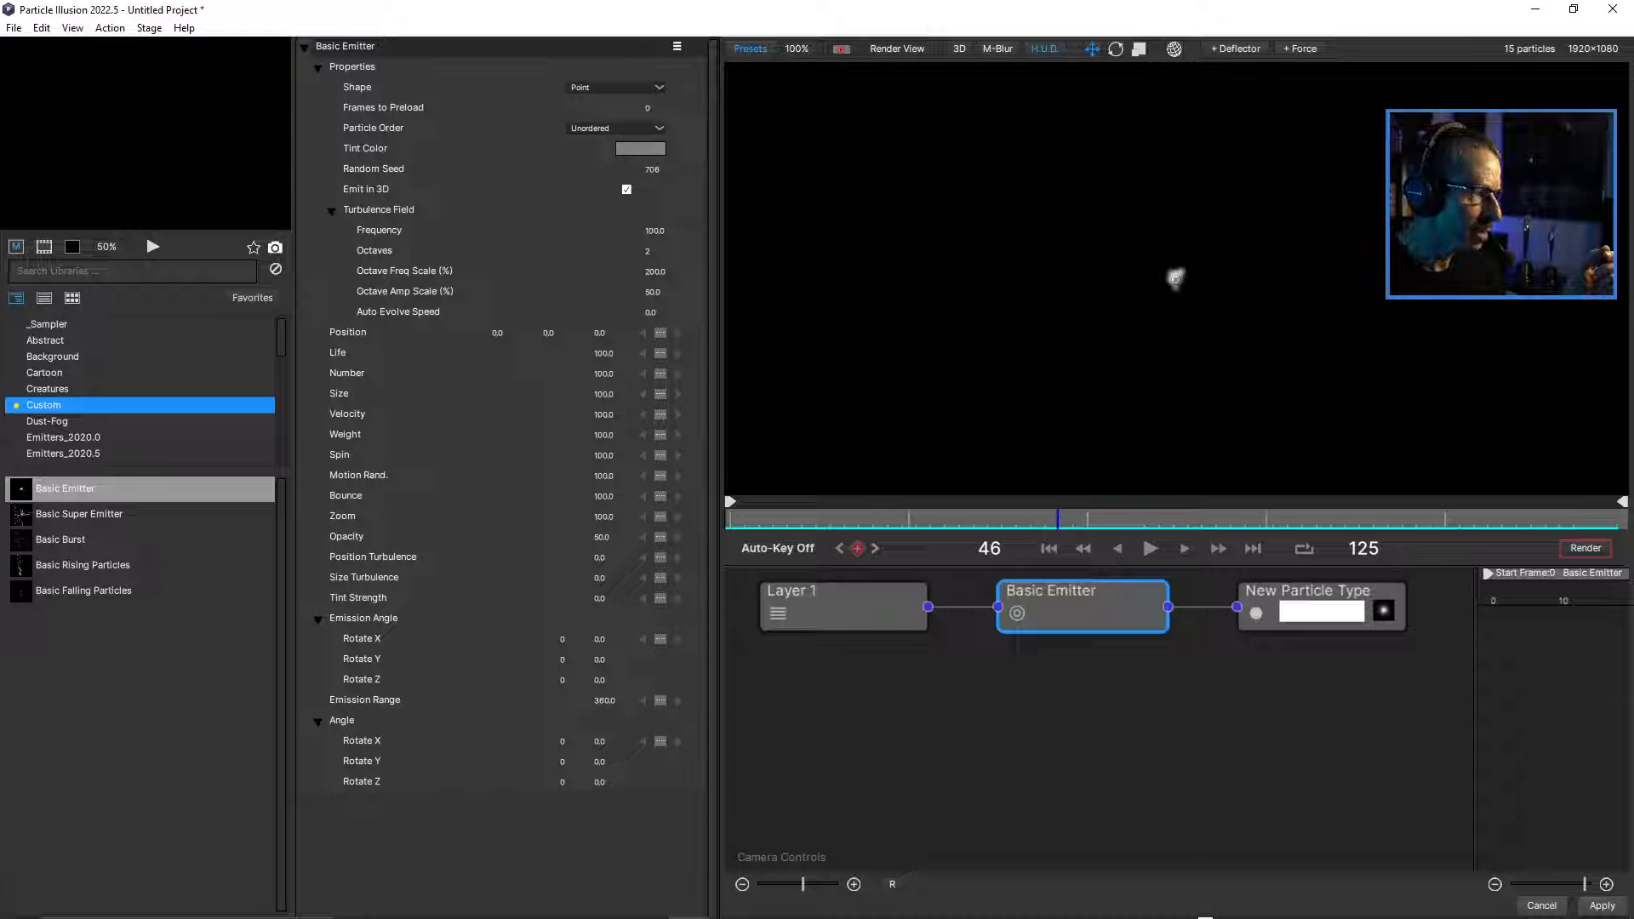
click(1309, 592)
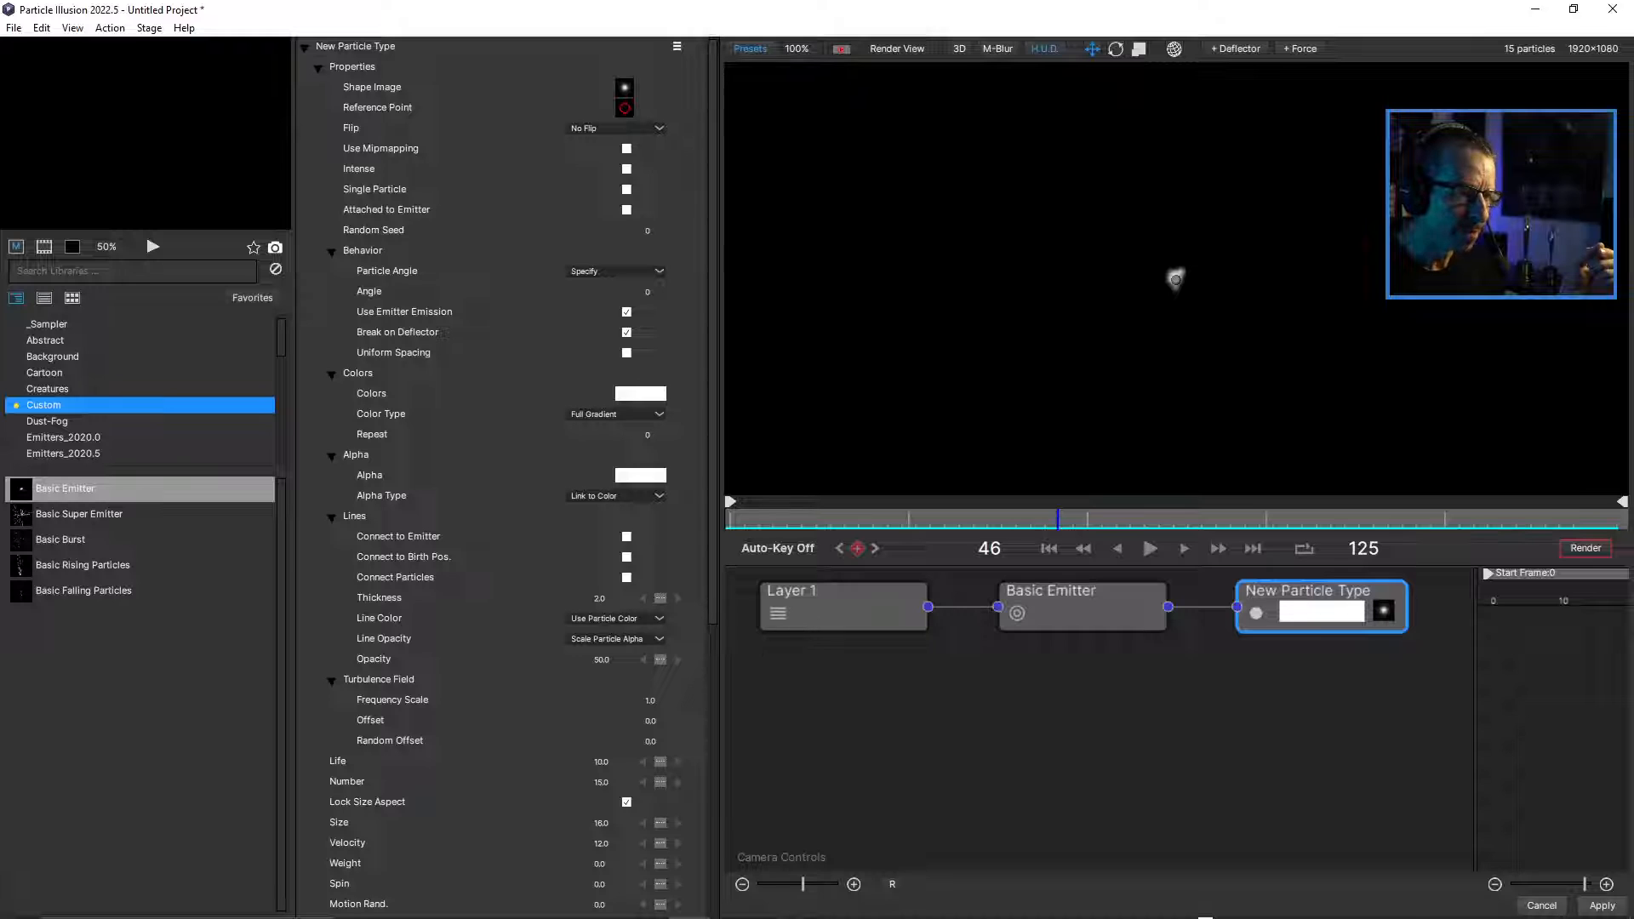
click(1082, 608)
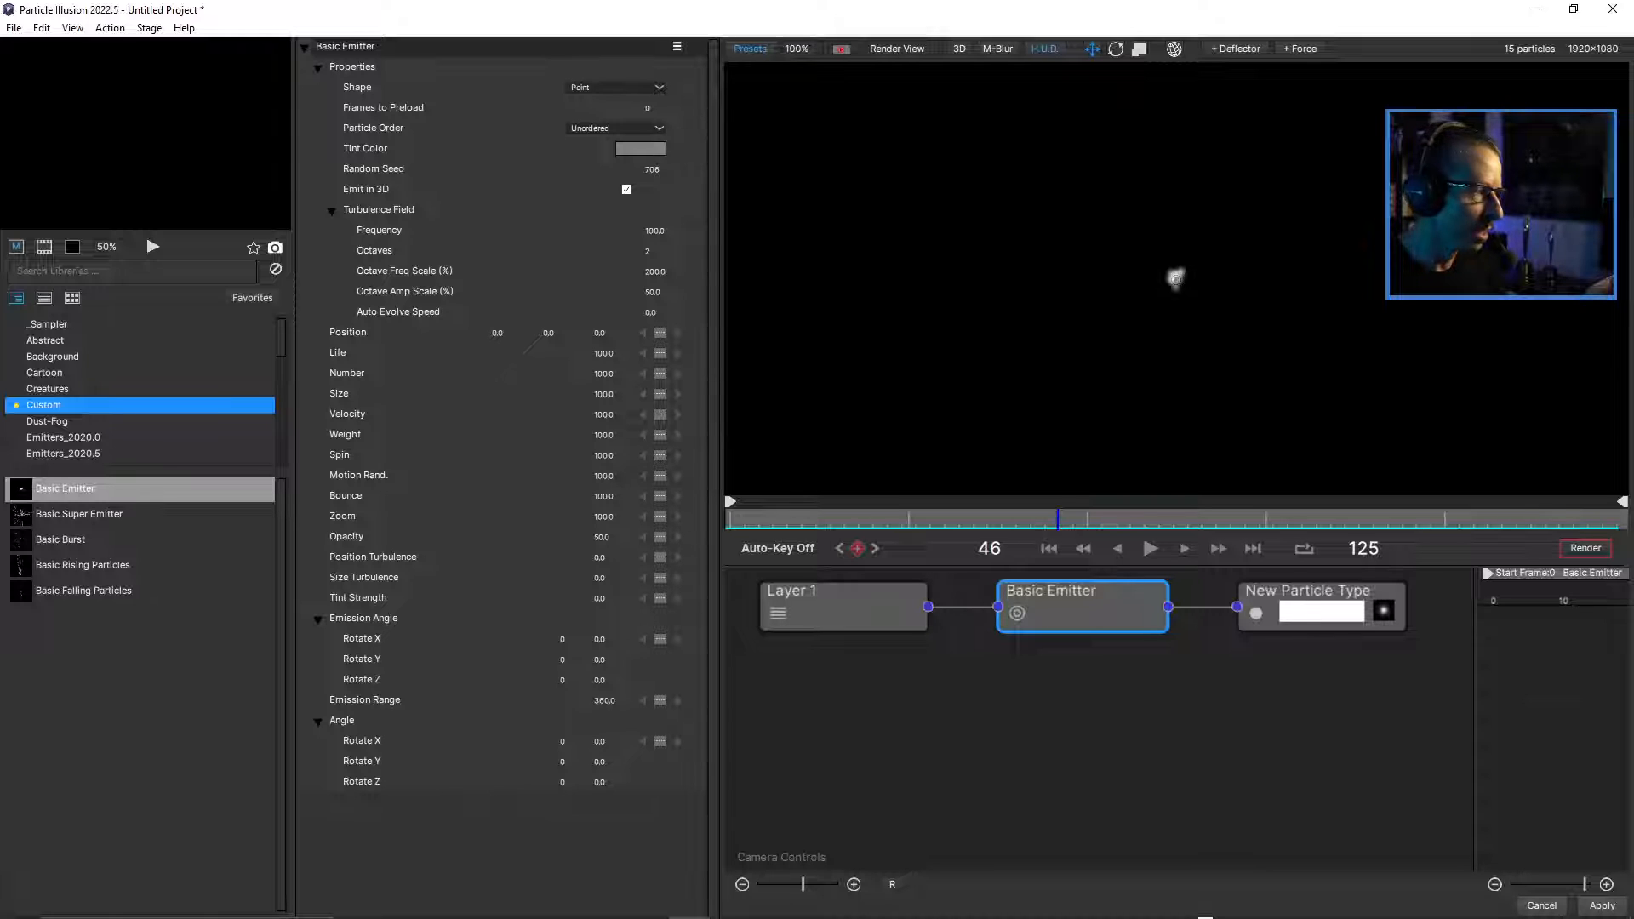
click(1308, 593)
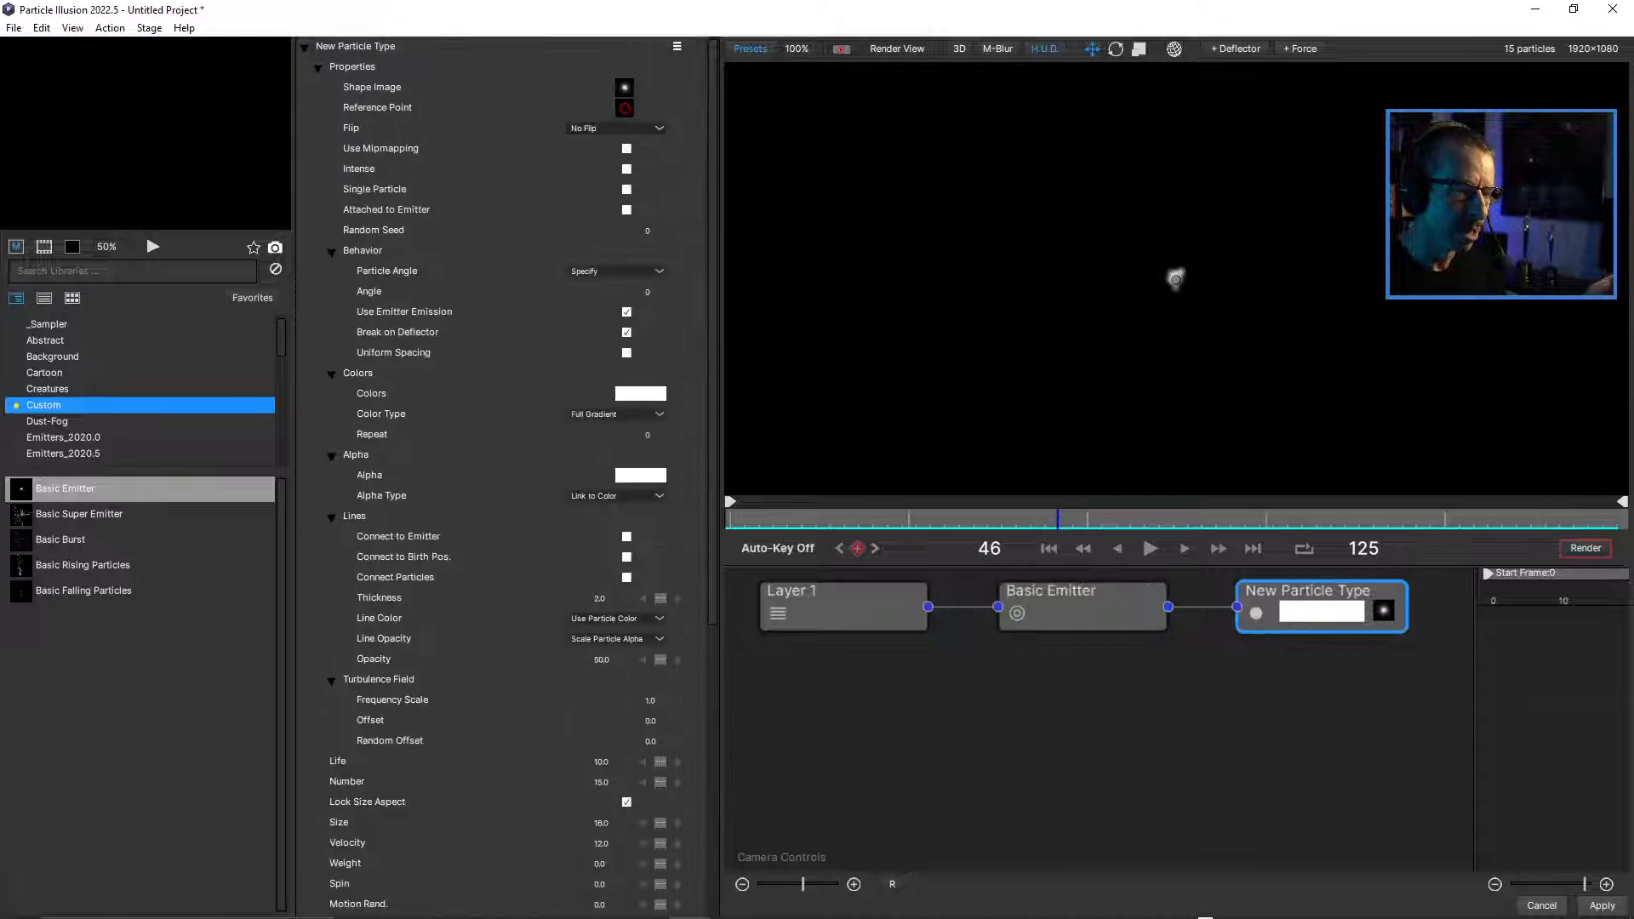
Collapse the Lines properties of New Particle Type and set its Number to 1000.
click(354, 516)
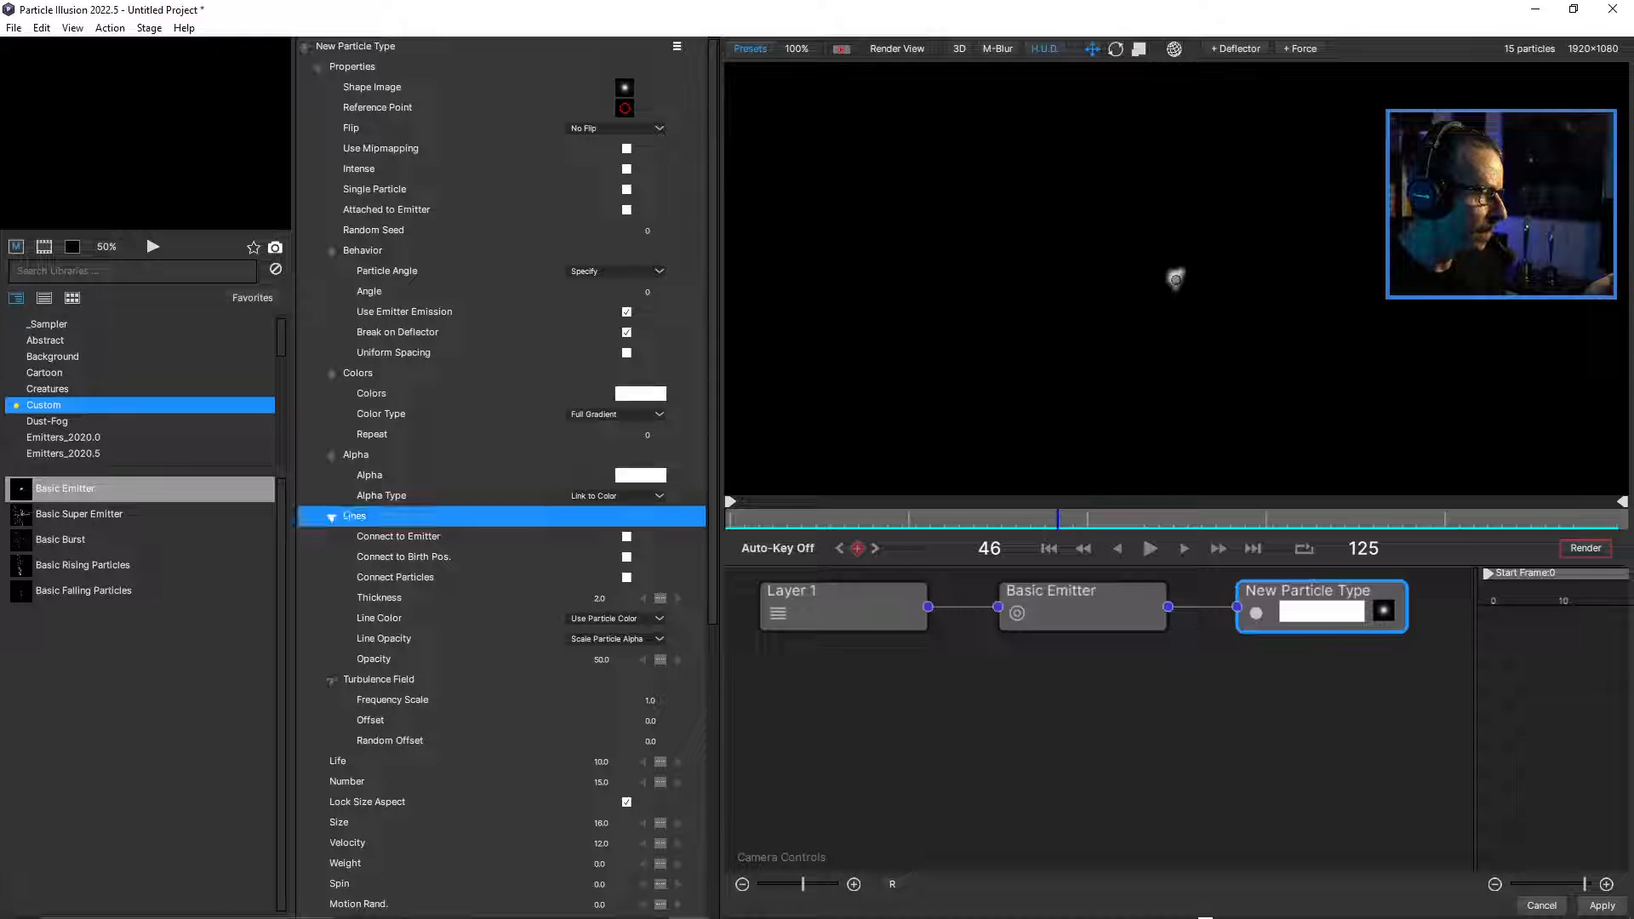
click(332, 518)
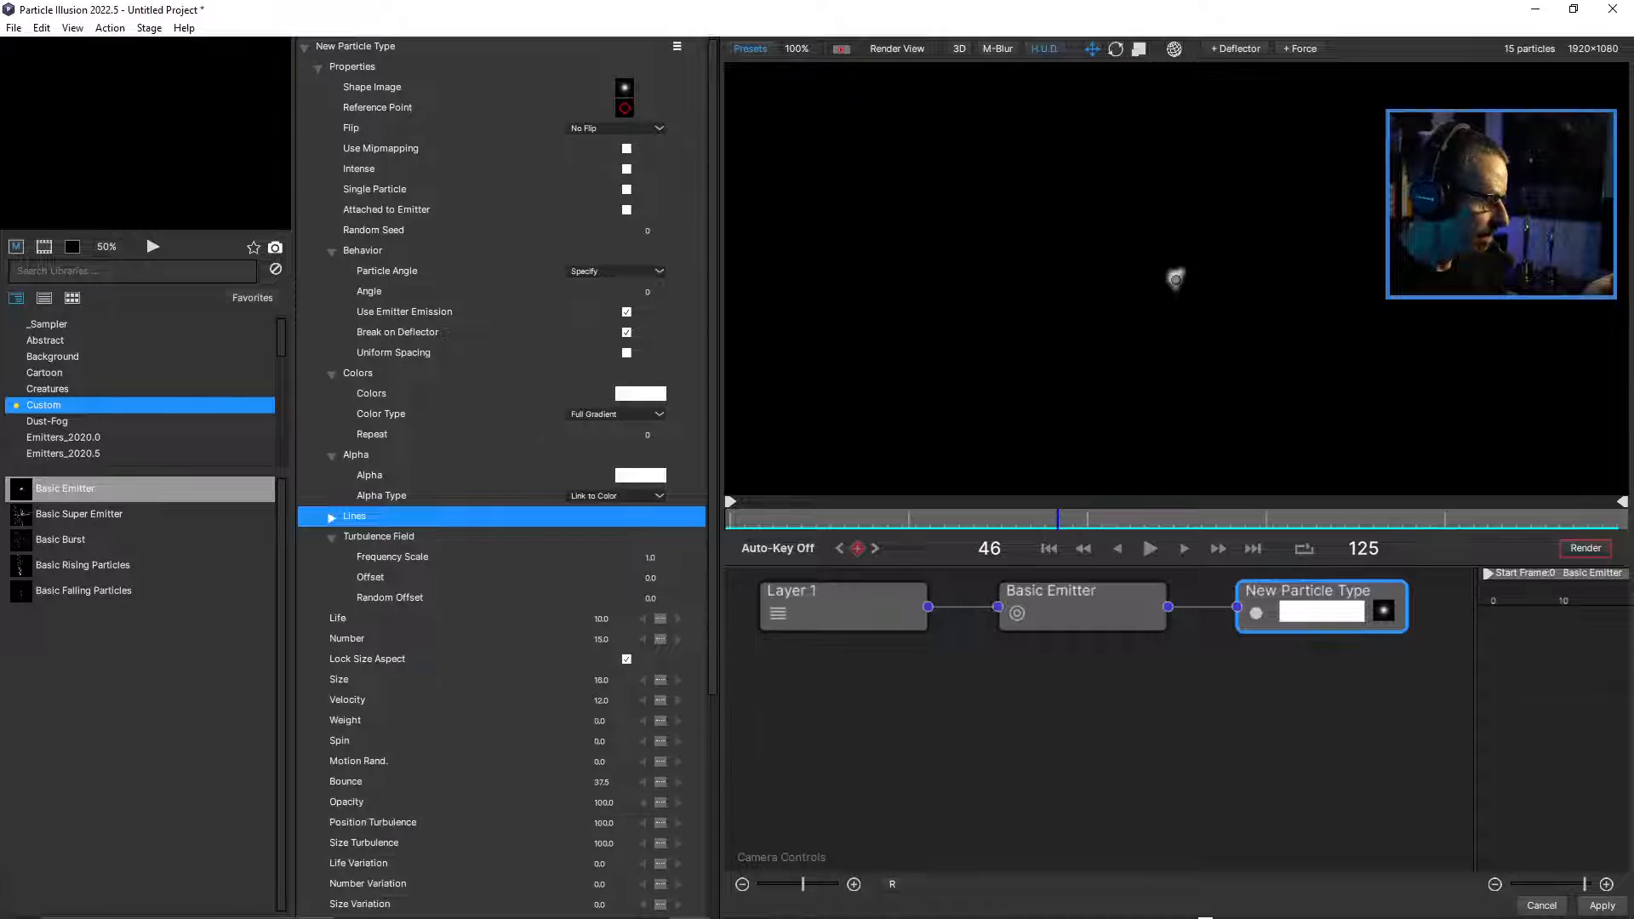
click(601, 639)
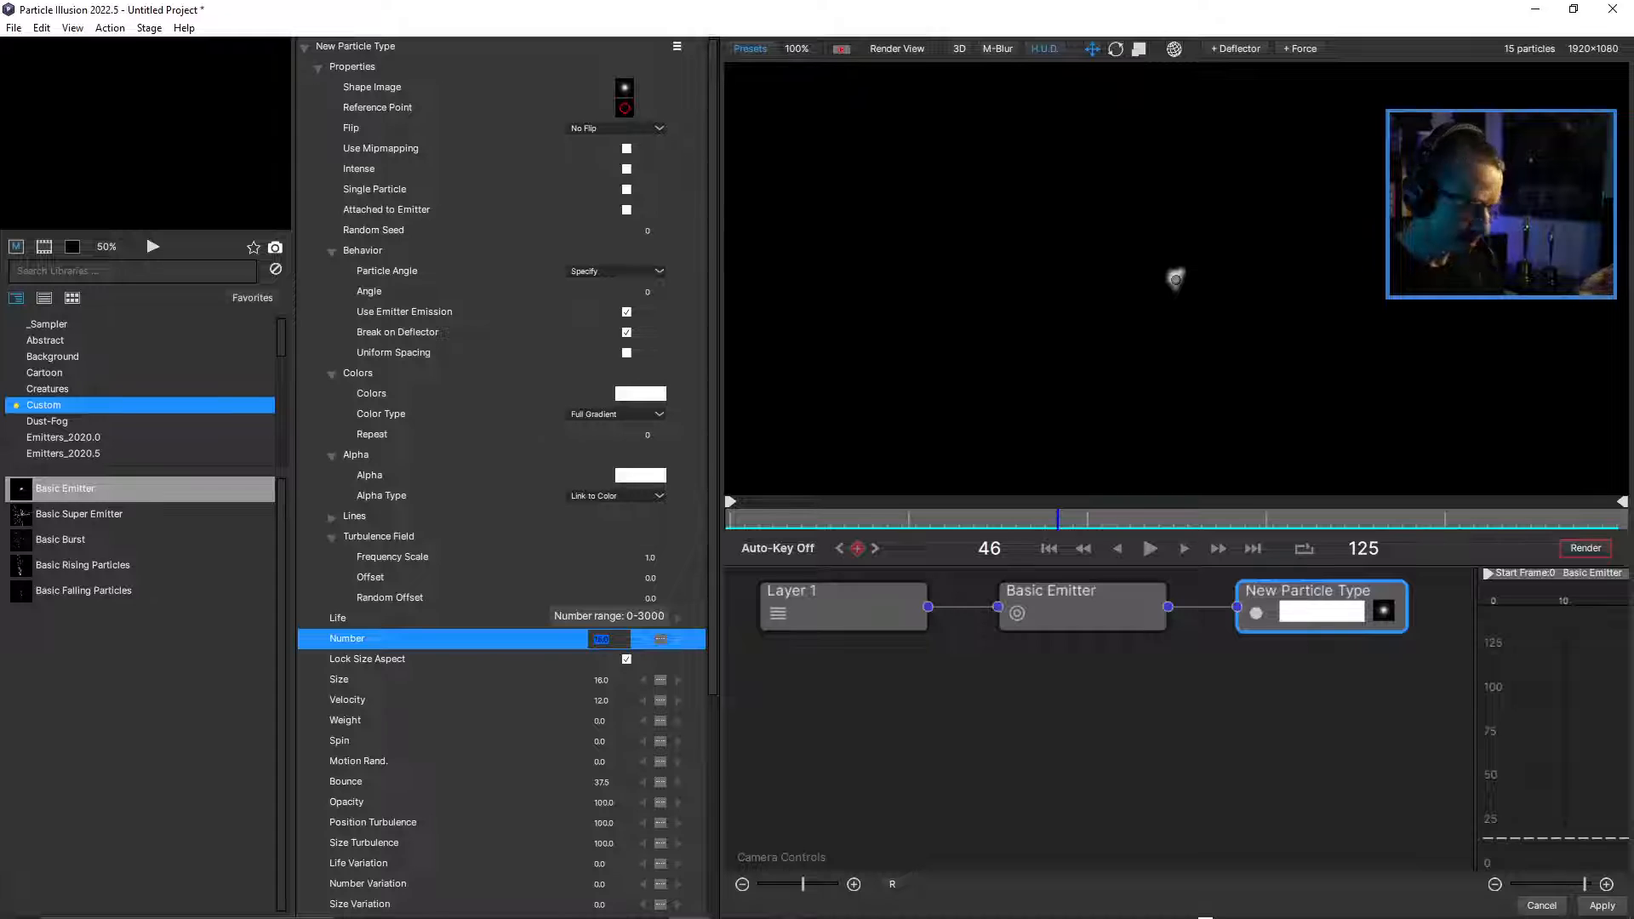
text(1000)
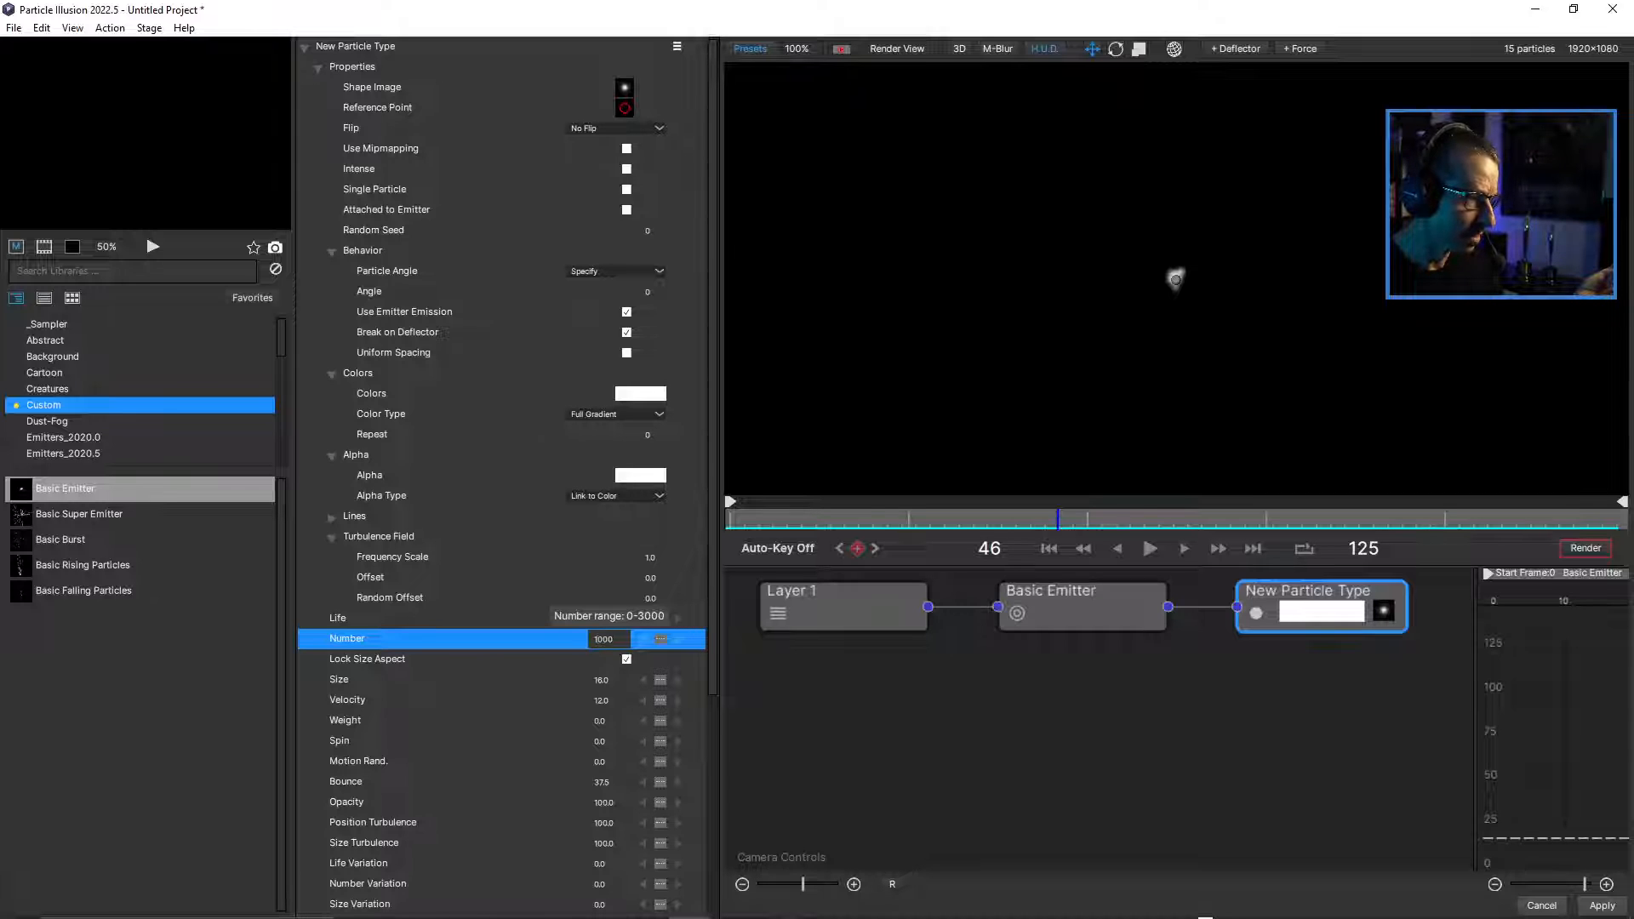
key(Return)
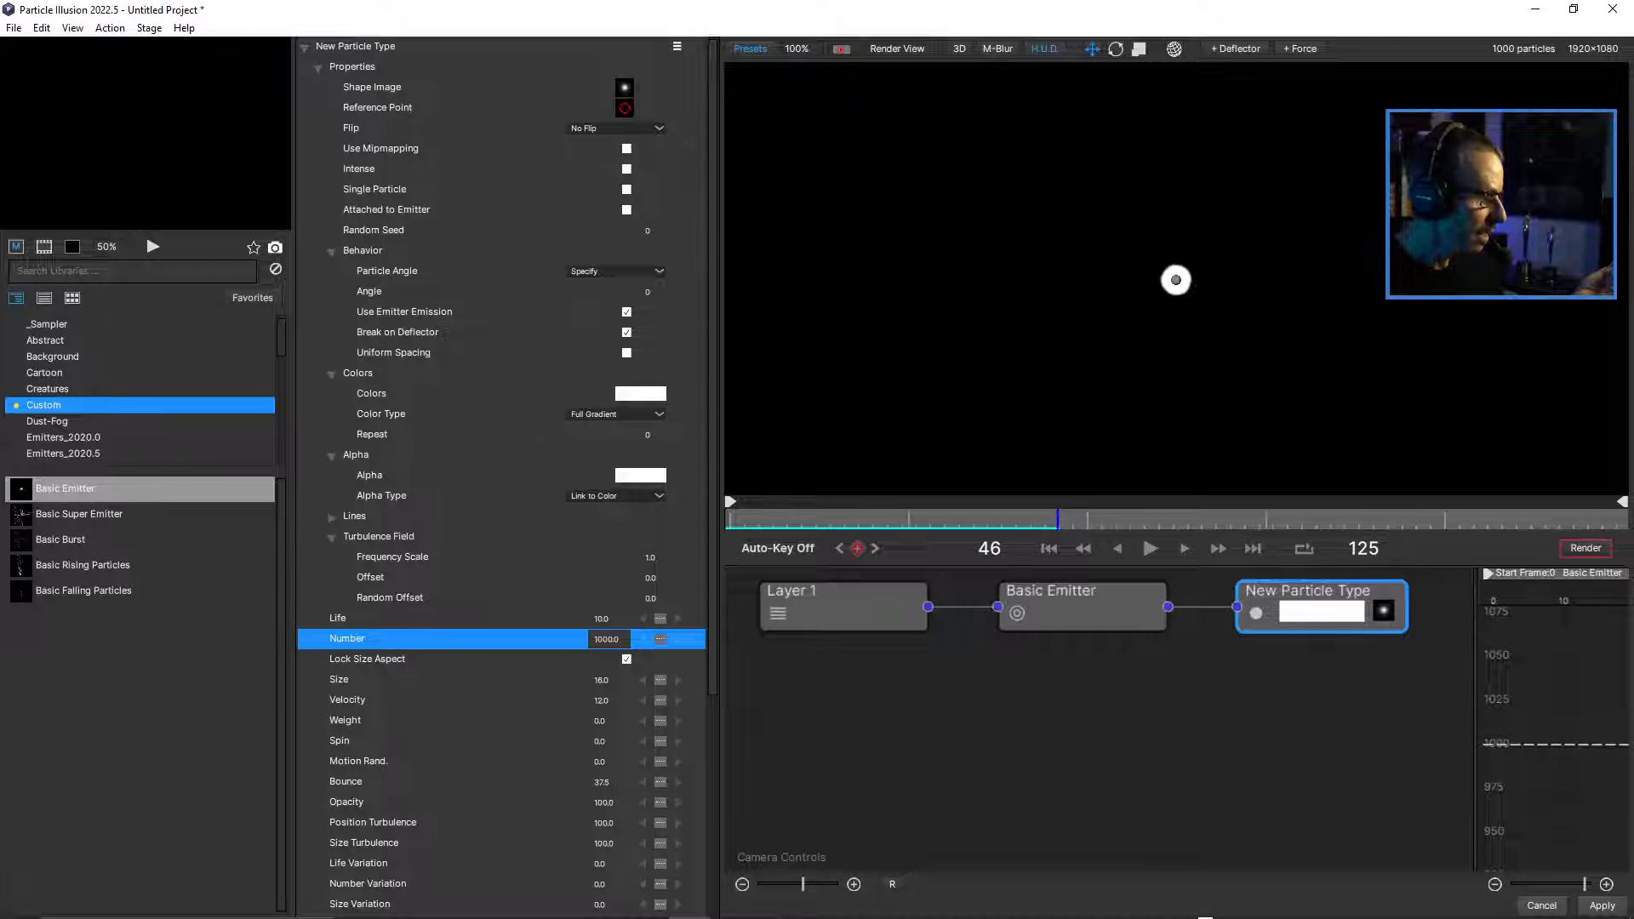
Raise the particle type's Velocity to 173 and play the animation from the first frame.
drag(605, 700, 743, 700)
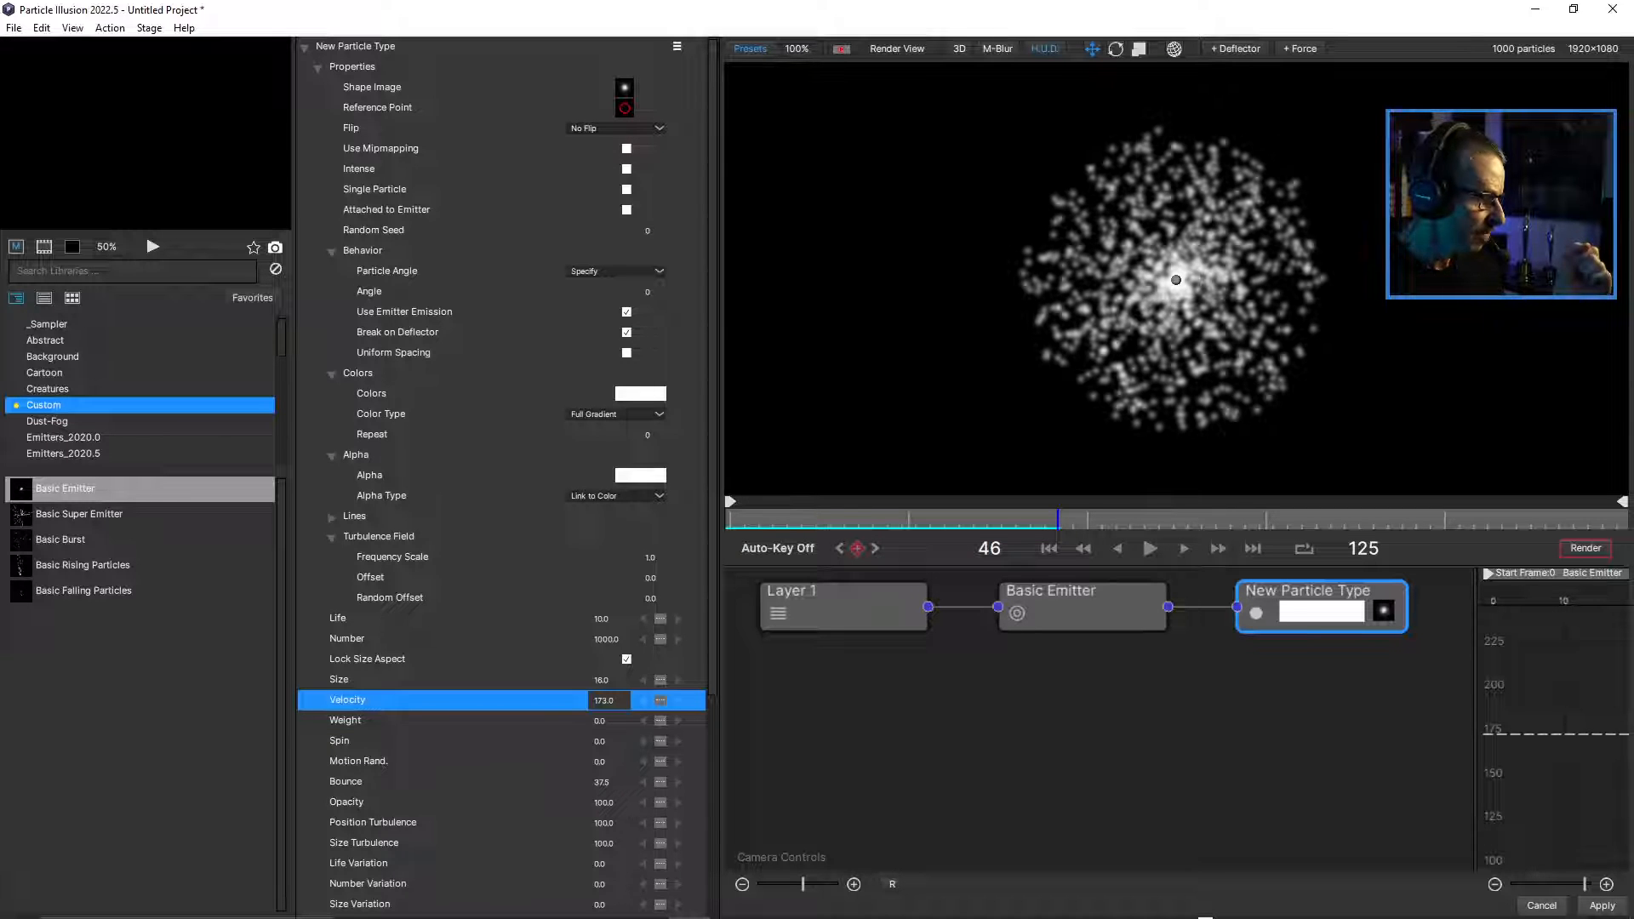
click(1050, 548)
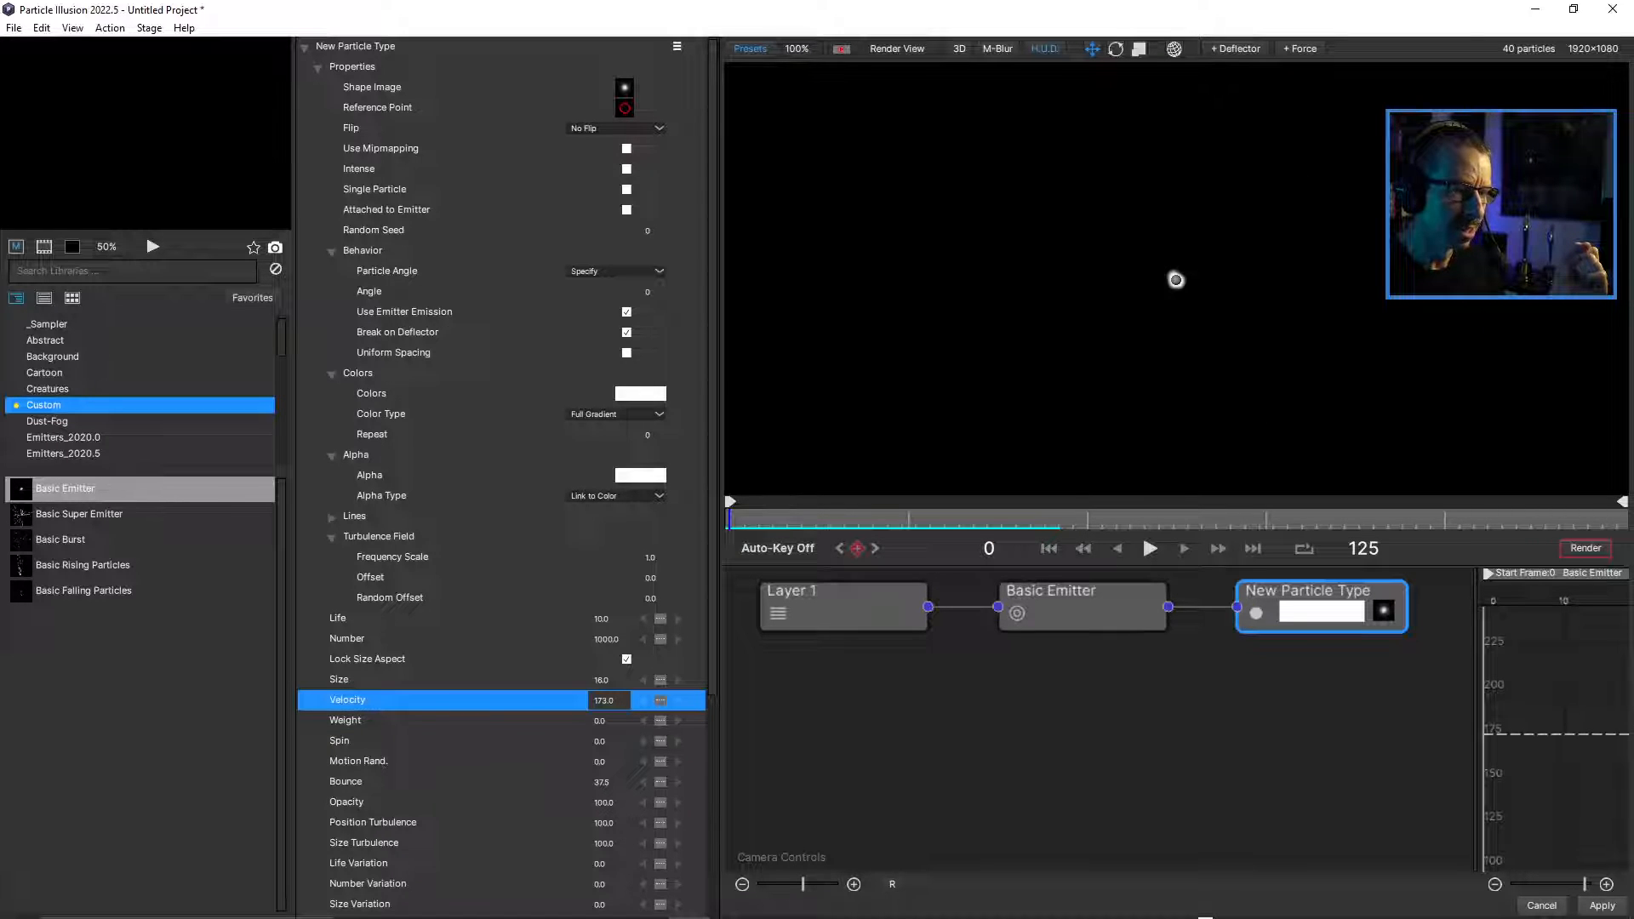
click(1149, 549)
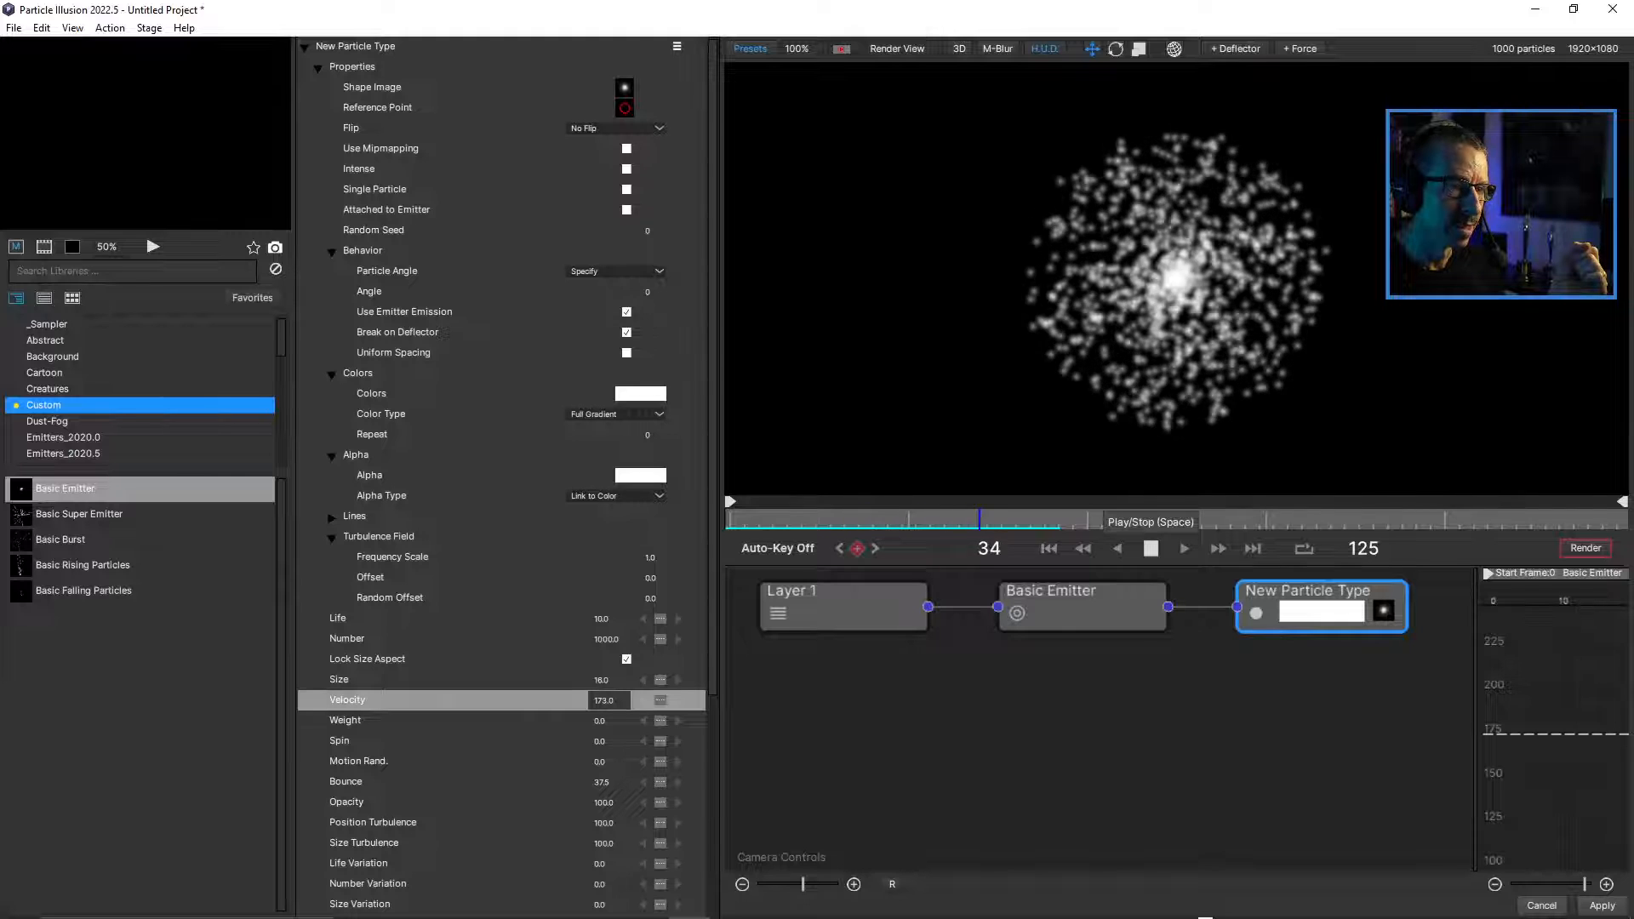
click(1151, 548)
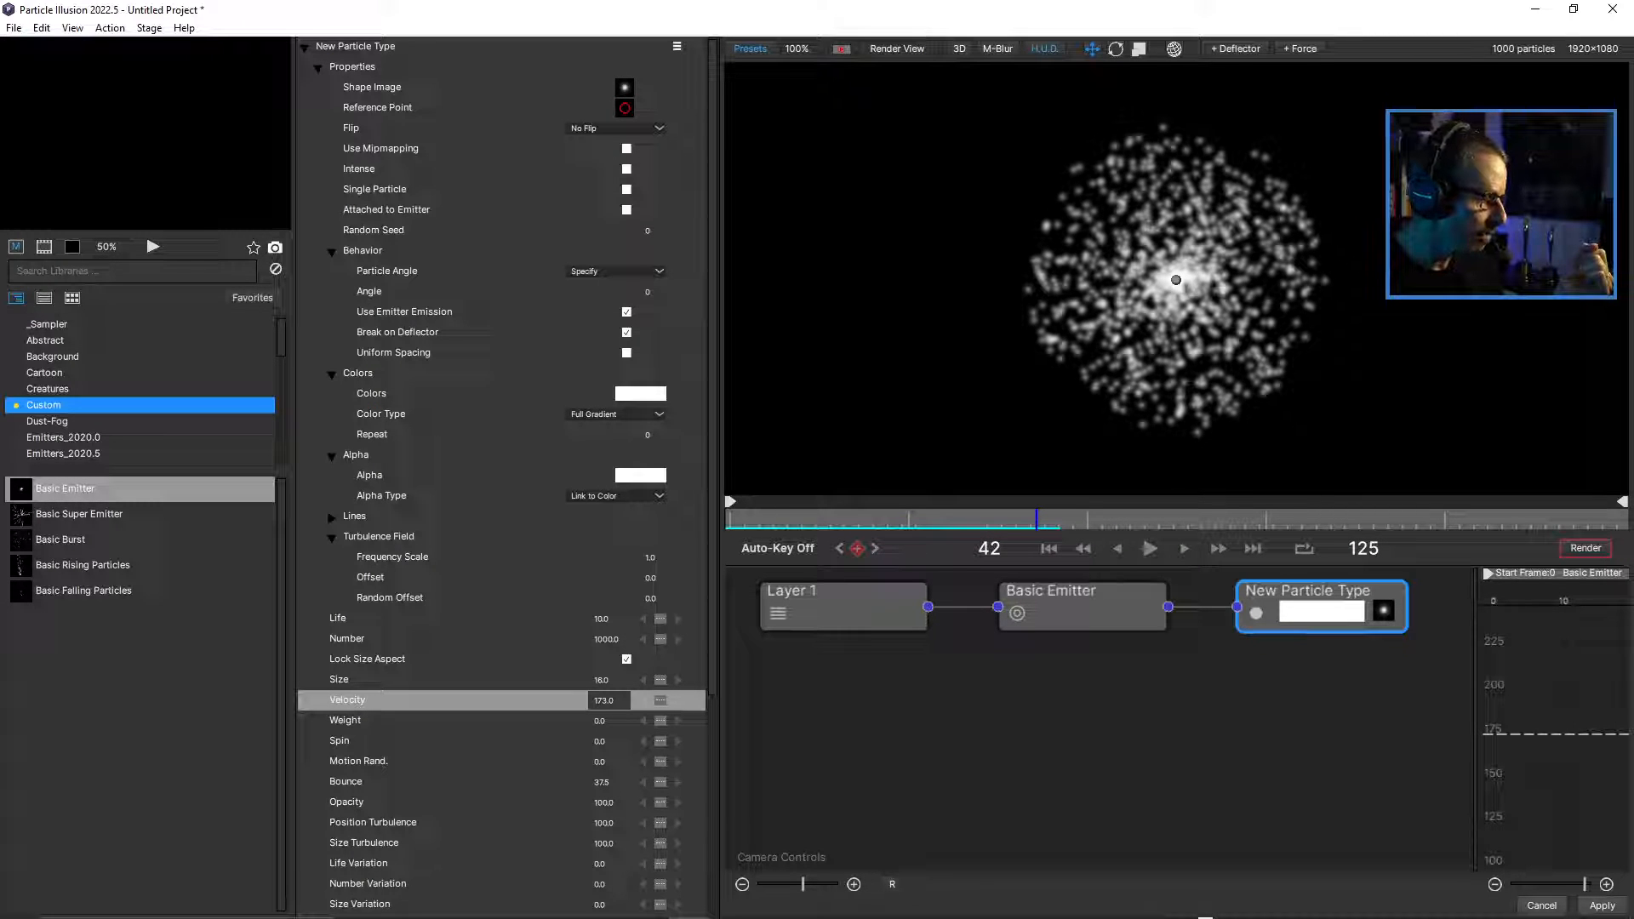
Set the particle type's Life to 50 and replay the animation from the start, viewing the spread at 50%.
double_click(603, 619)
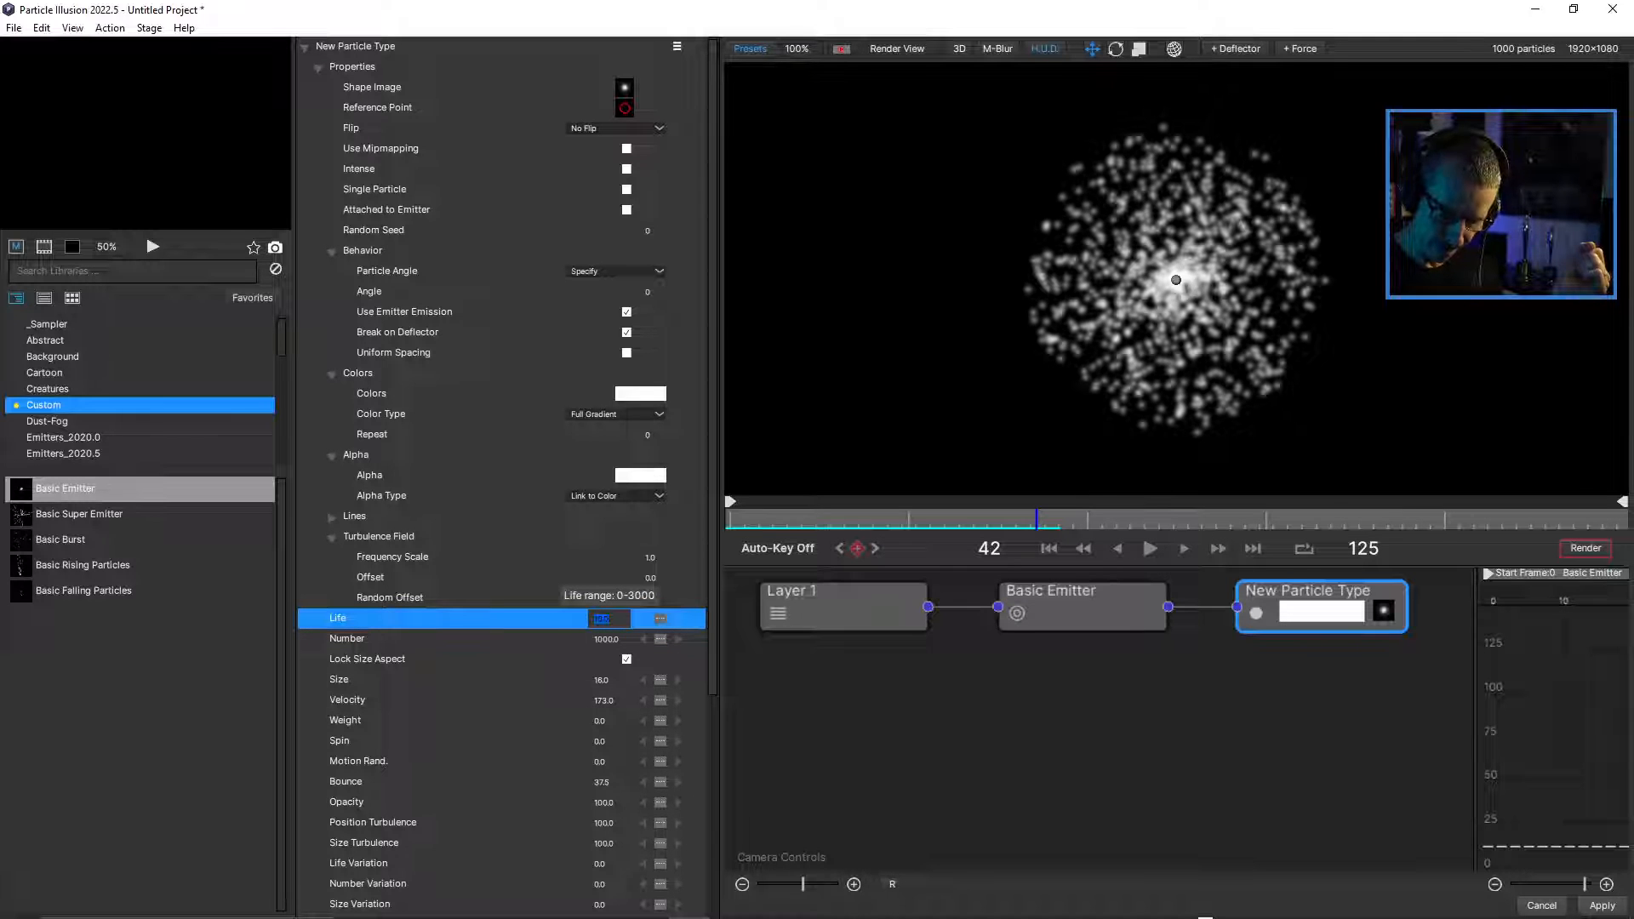
text(50)
key(Return)
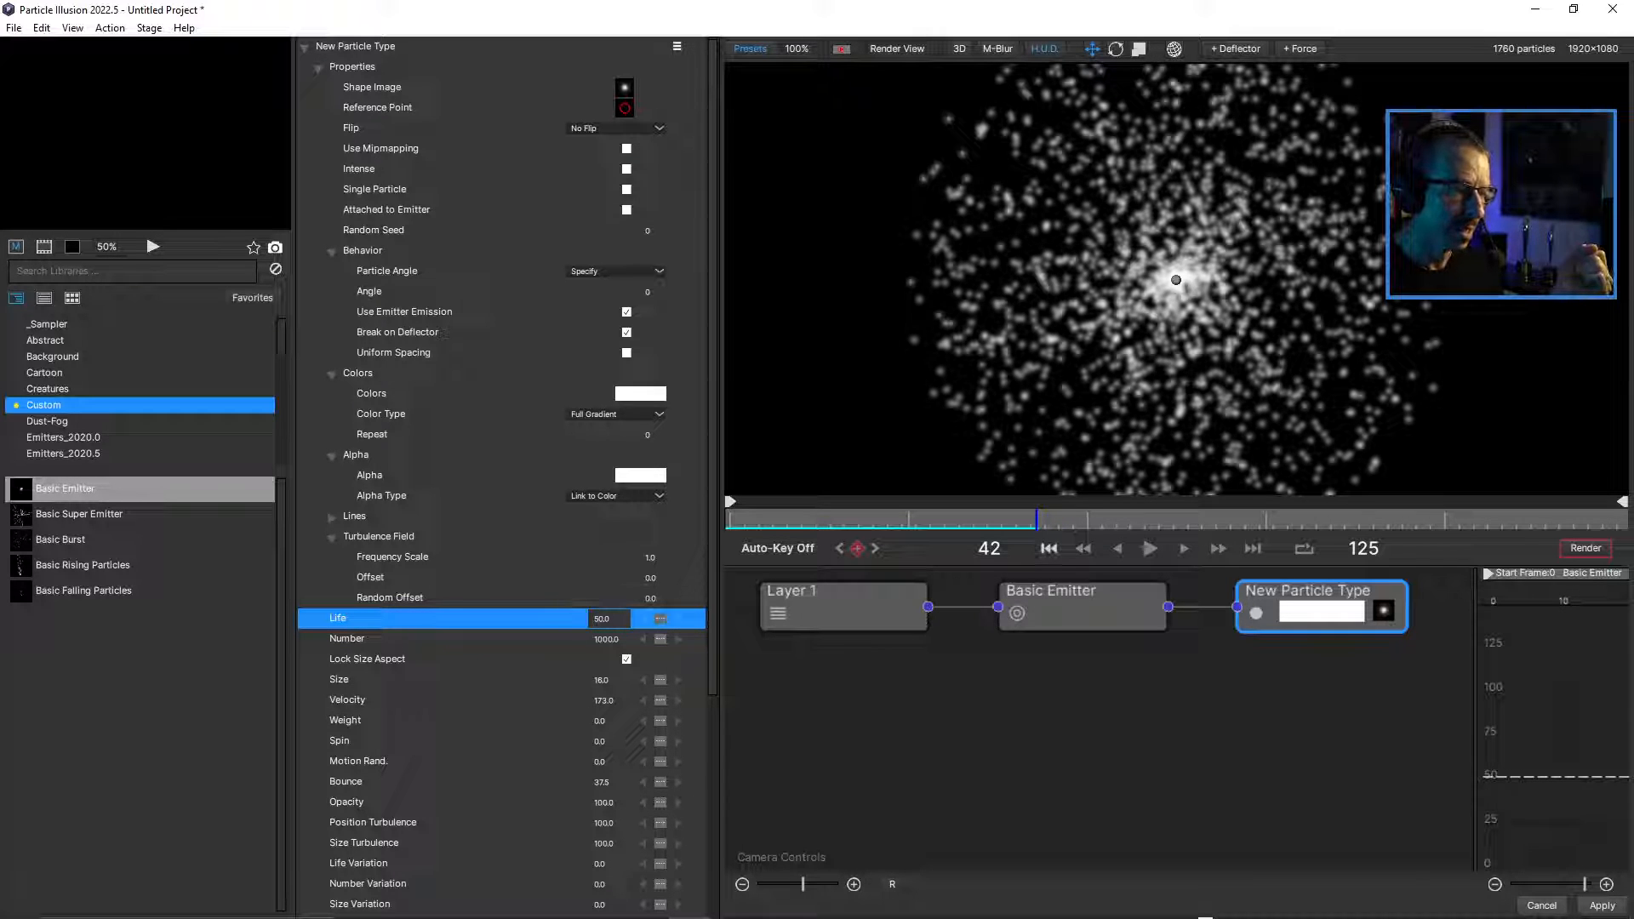
click(1049, 549)
click(1150, 549)
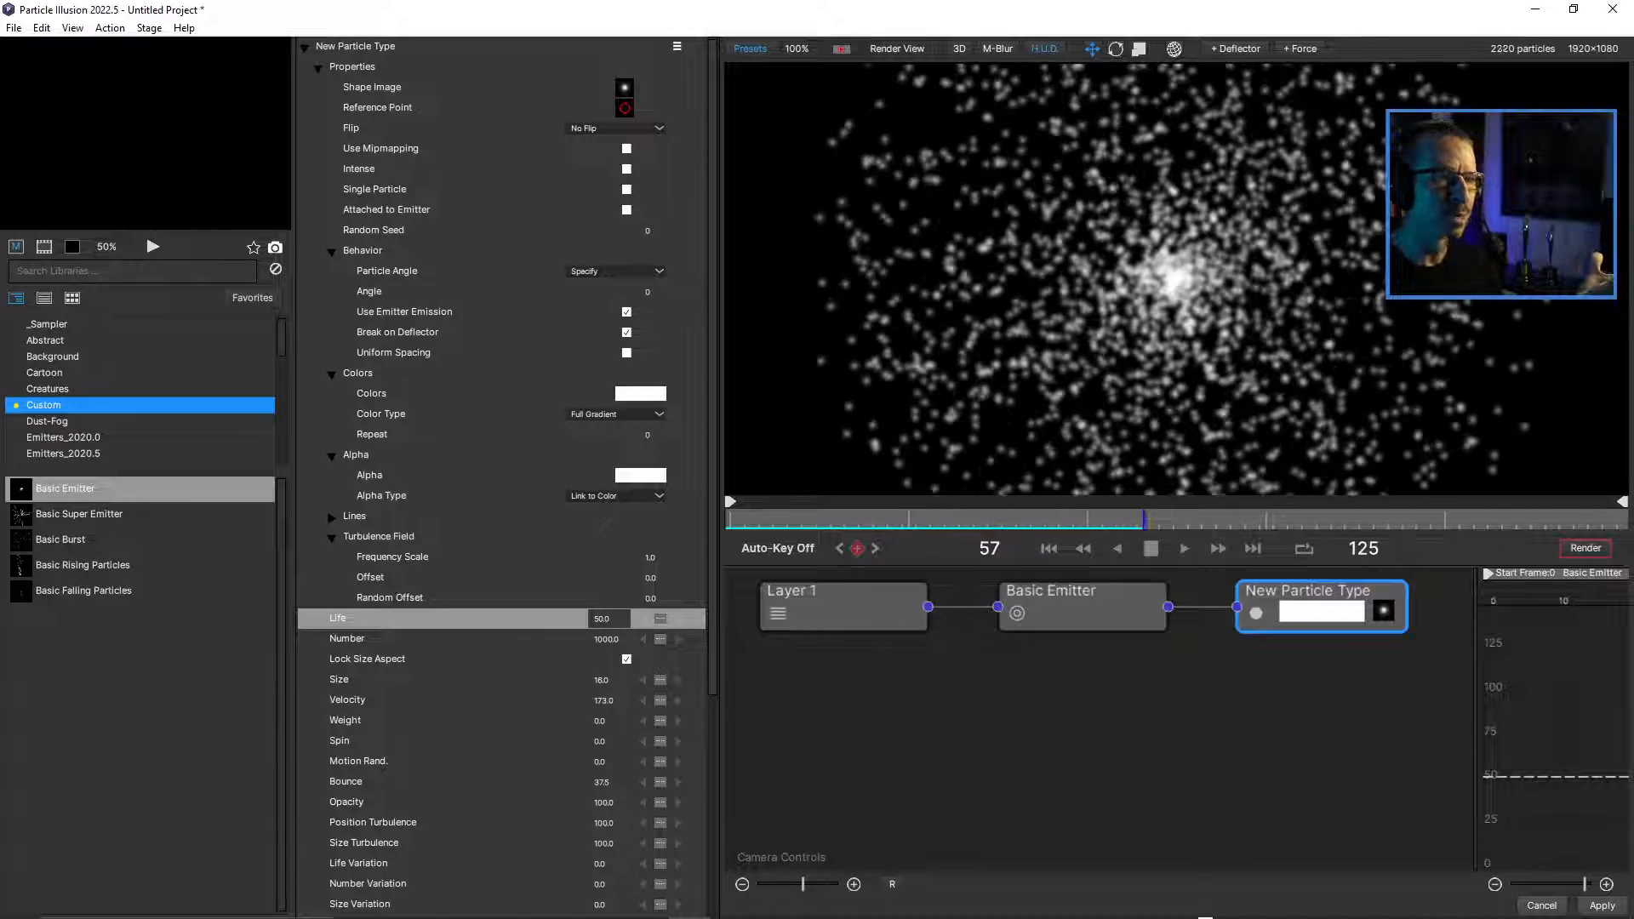
key(space)
scroll(1176, 279, down, 1)
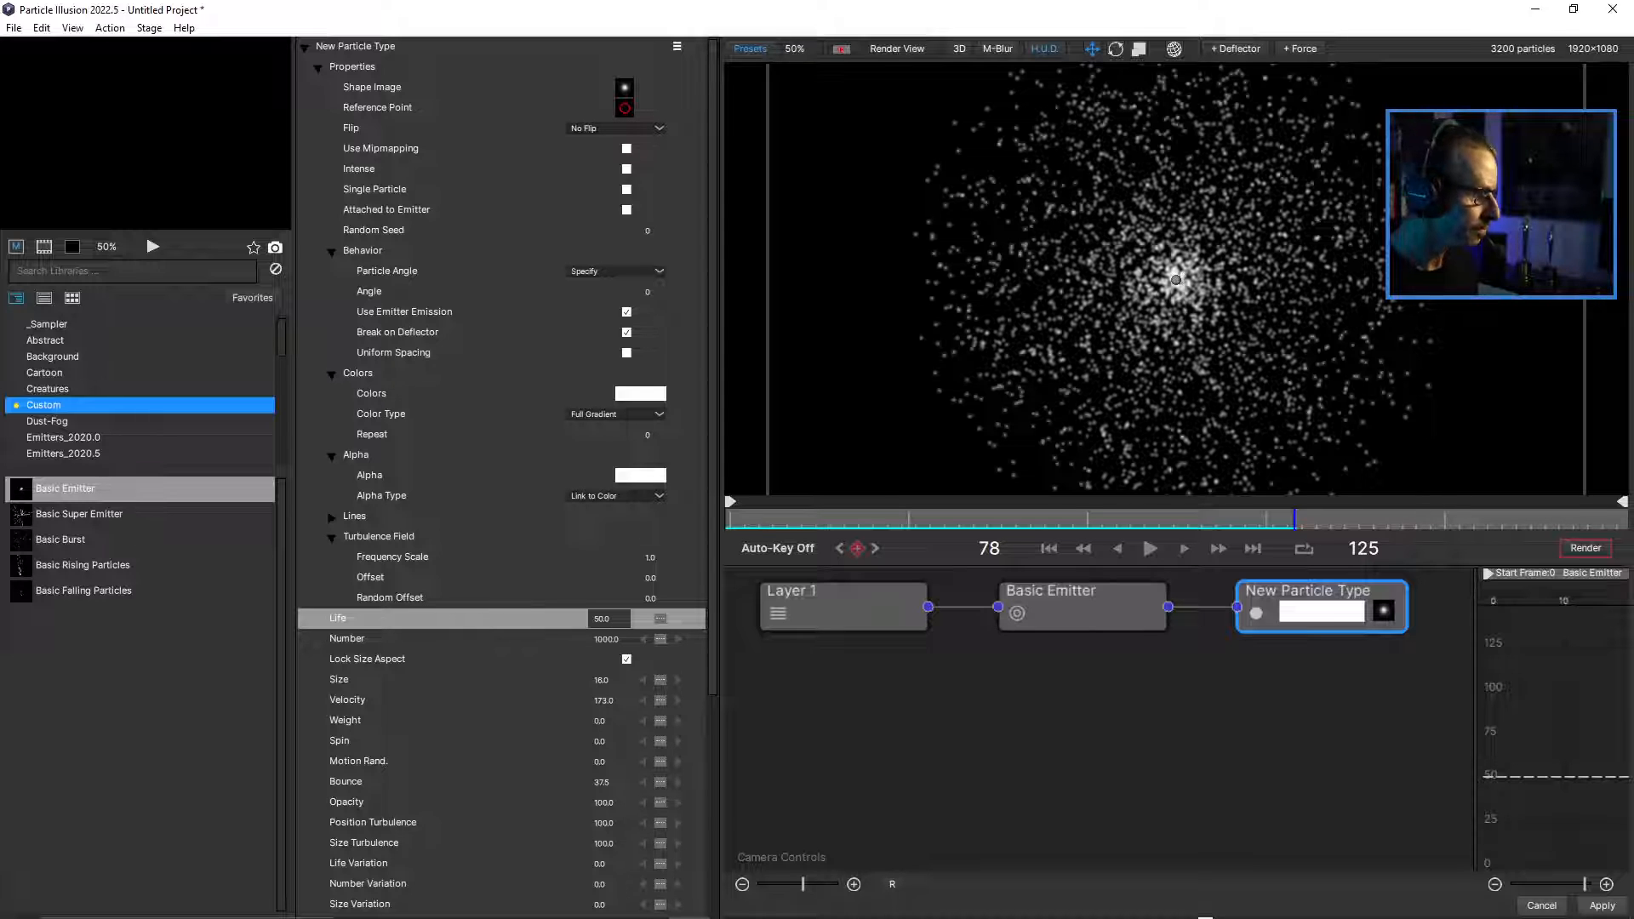
scroll(502, 473, down, 1)
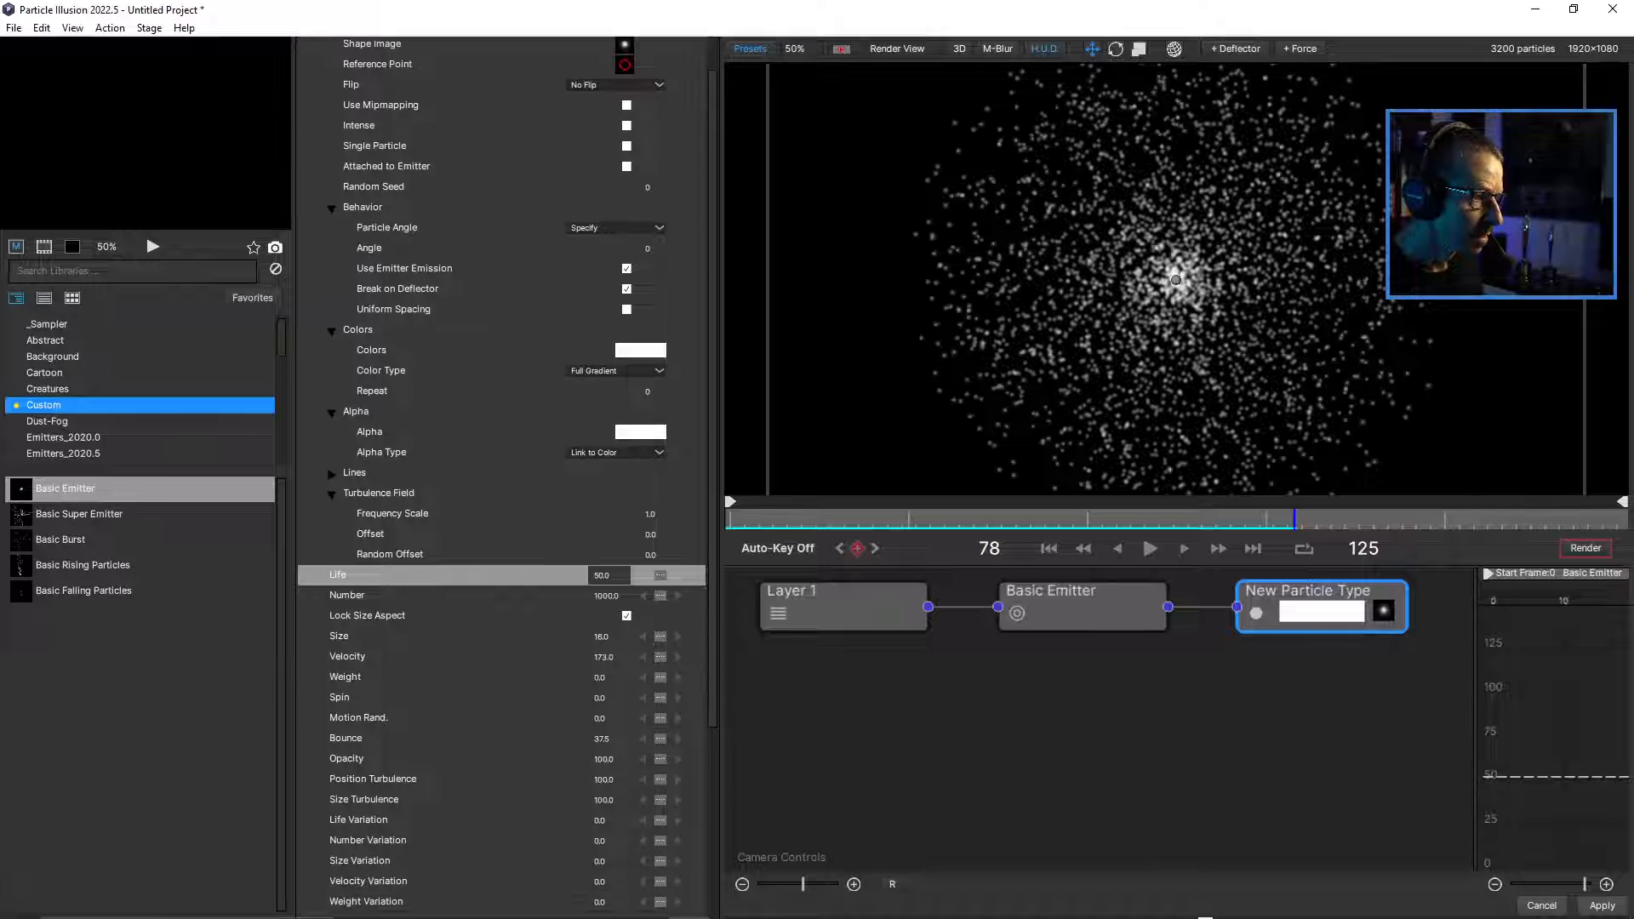
scroll(502, 473, up, 1)
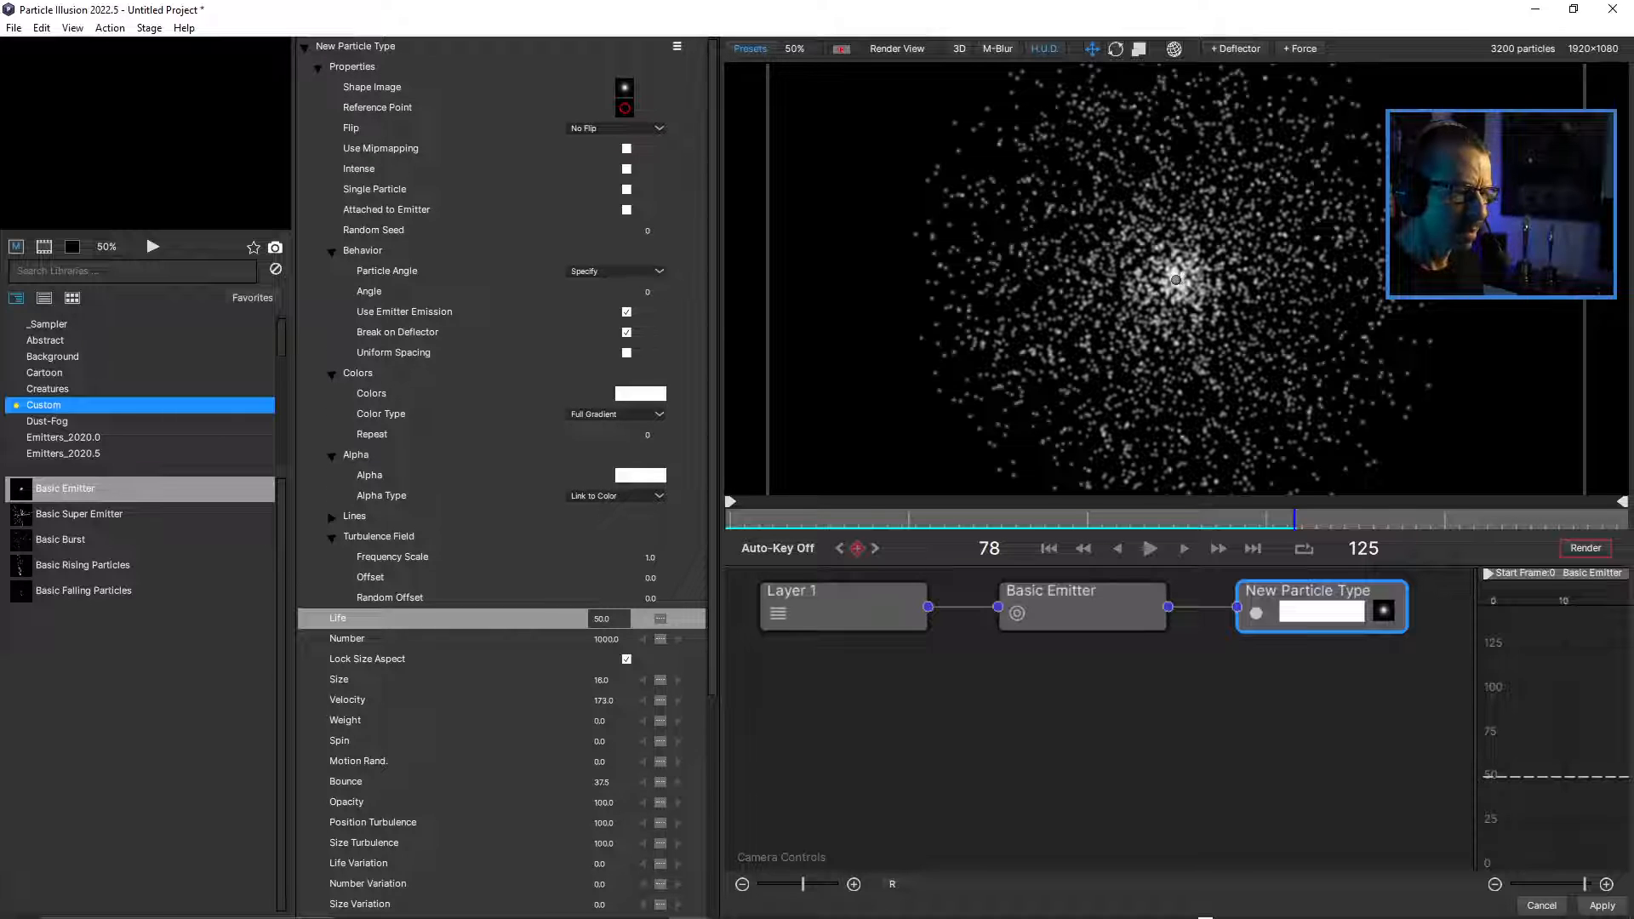
Change the Basic Emitter's shape to 3D Model and import 3DText.c4d from the C4D folder of OfficeHours_3DModels.
click(1082, 608)
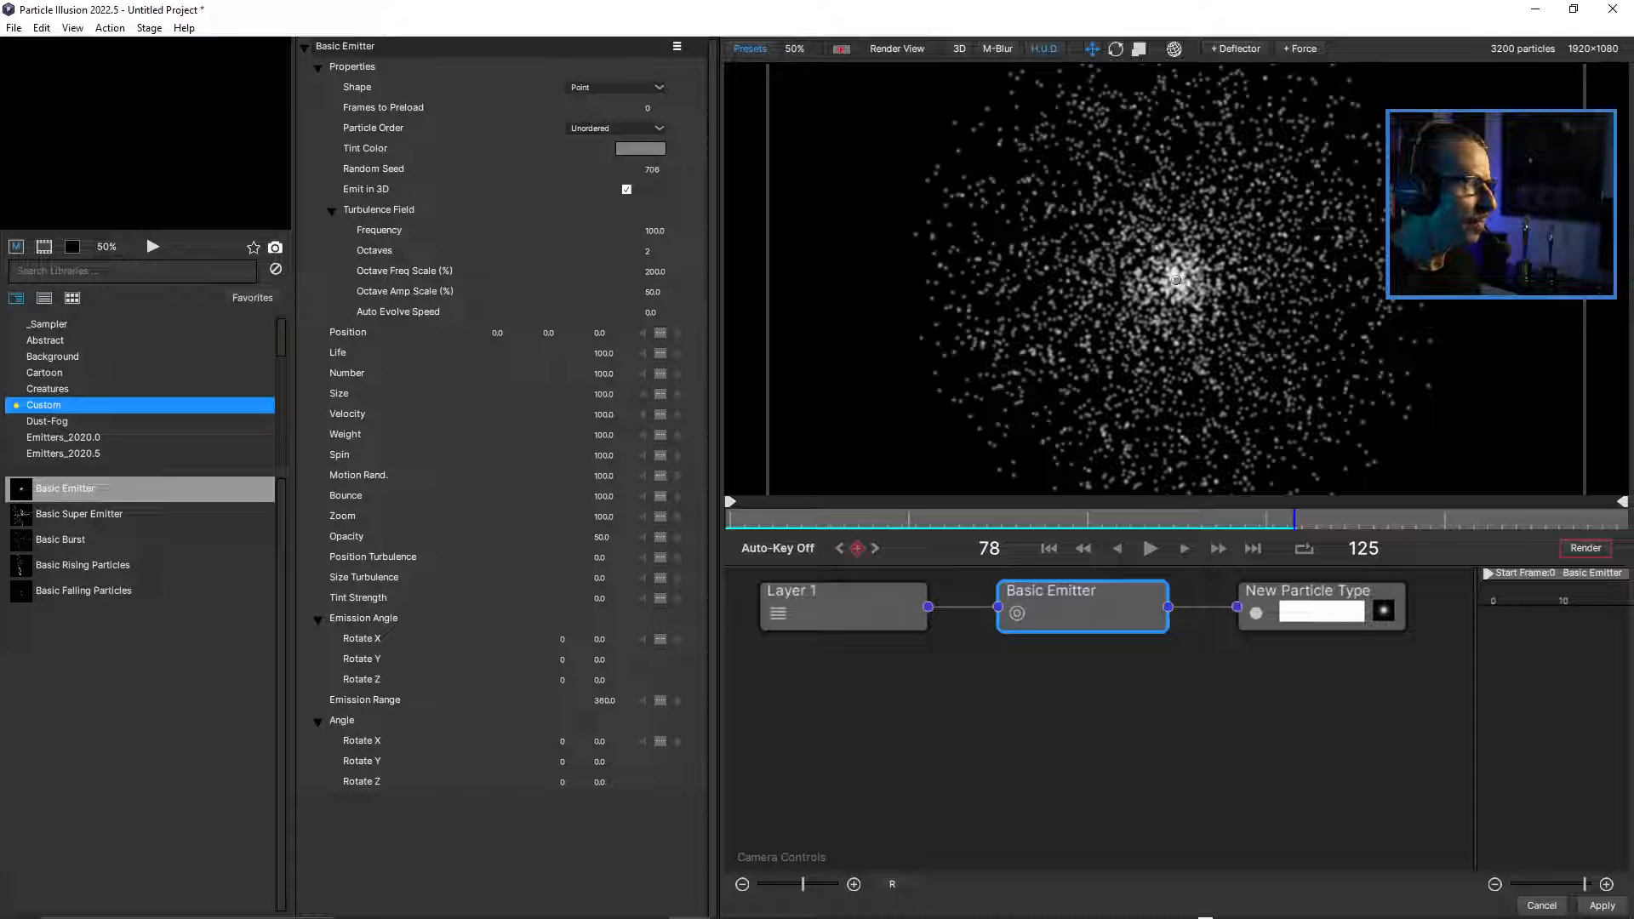
click(614, 87)
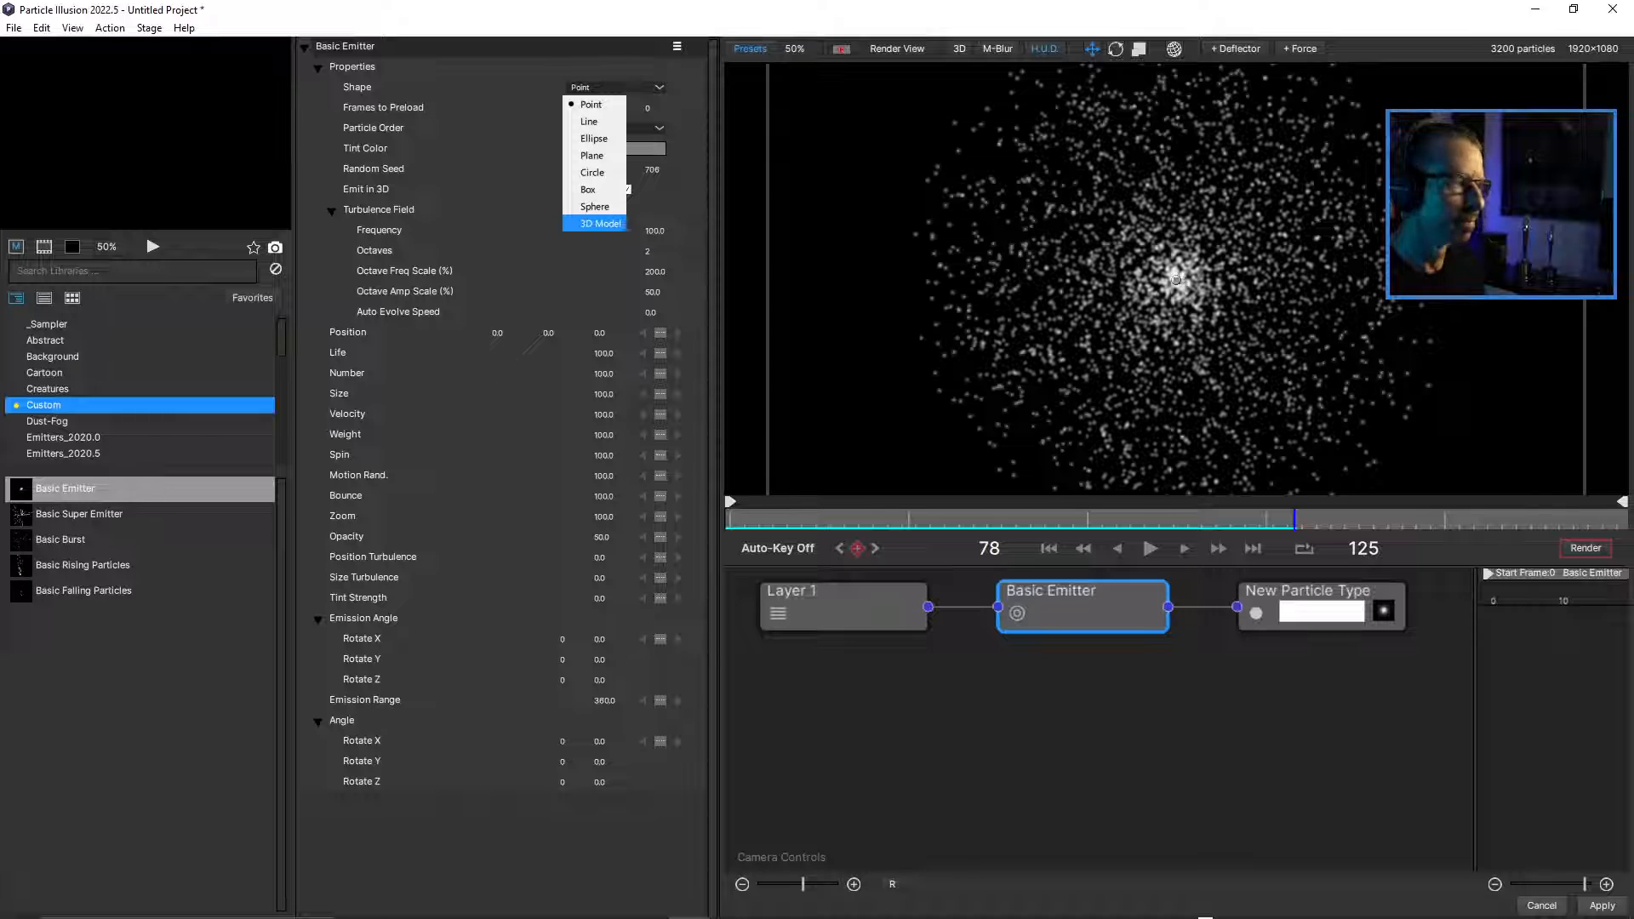
click(601, 223)
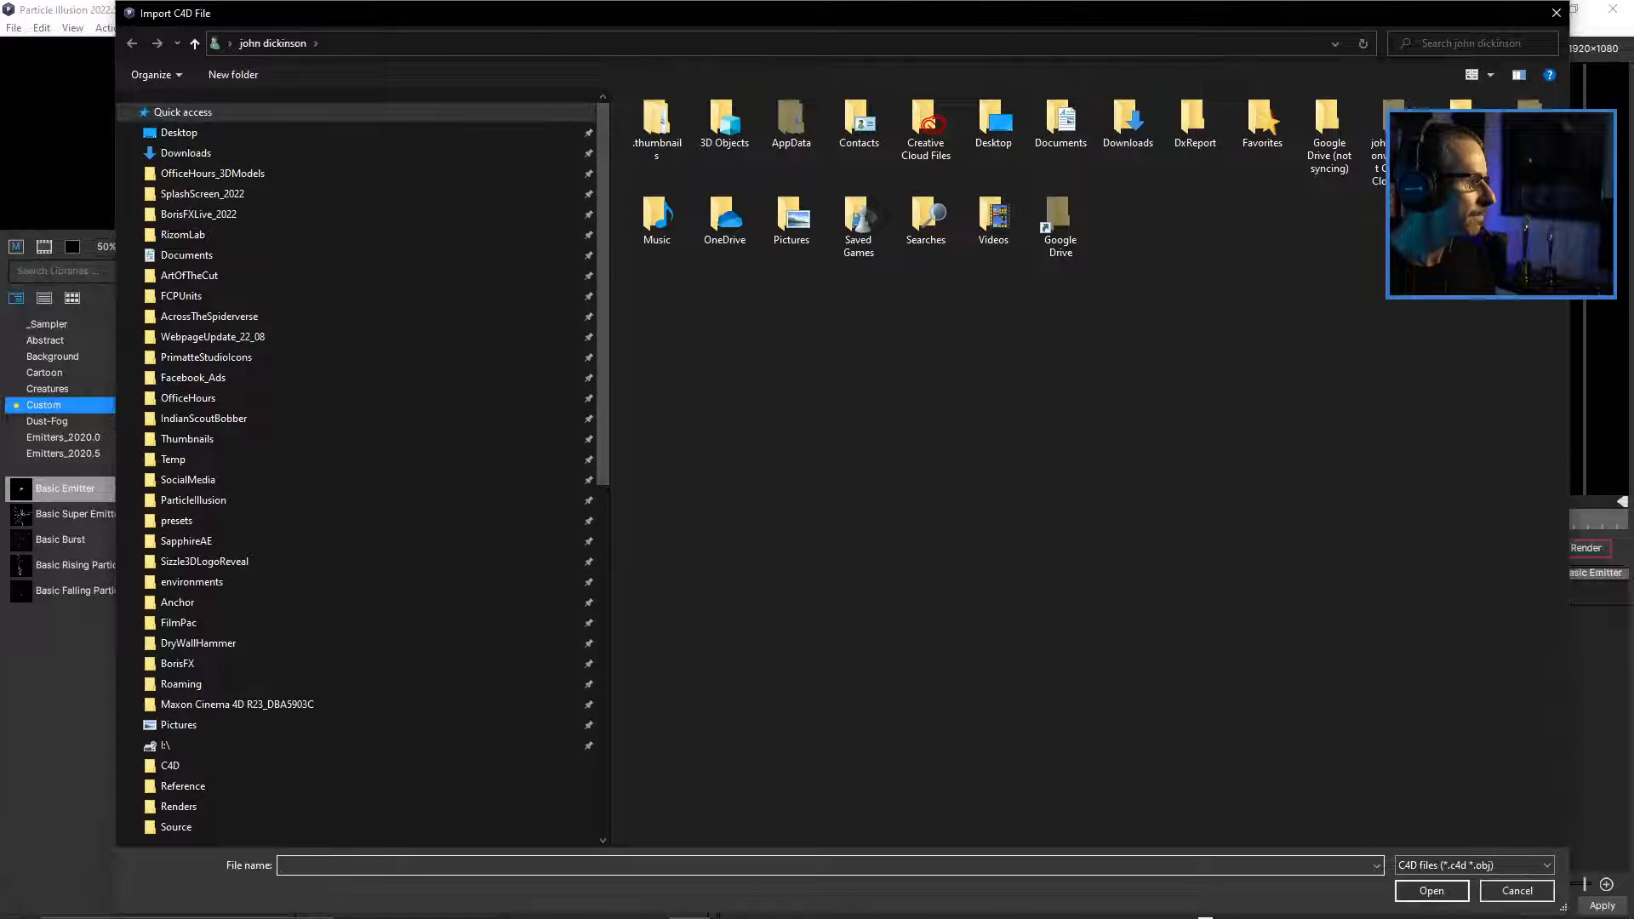
click(205, 173)
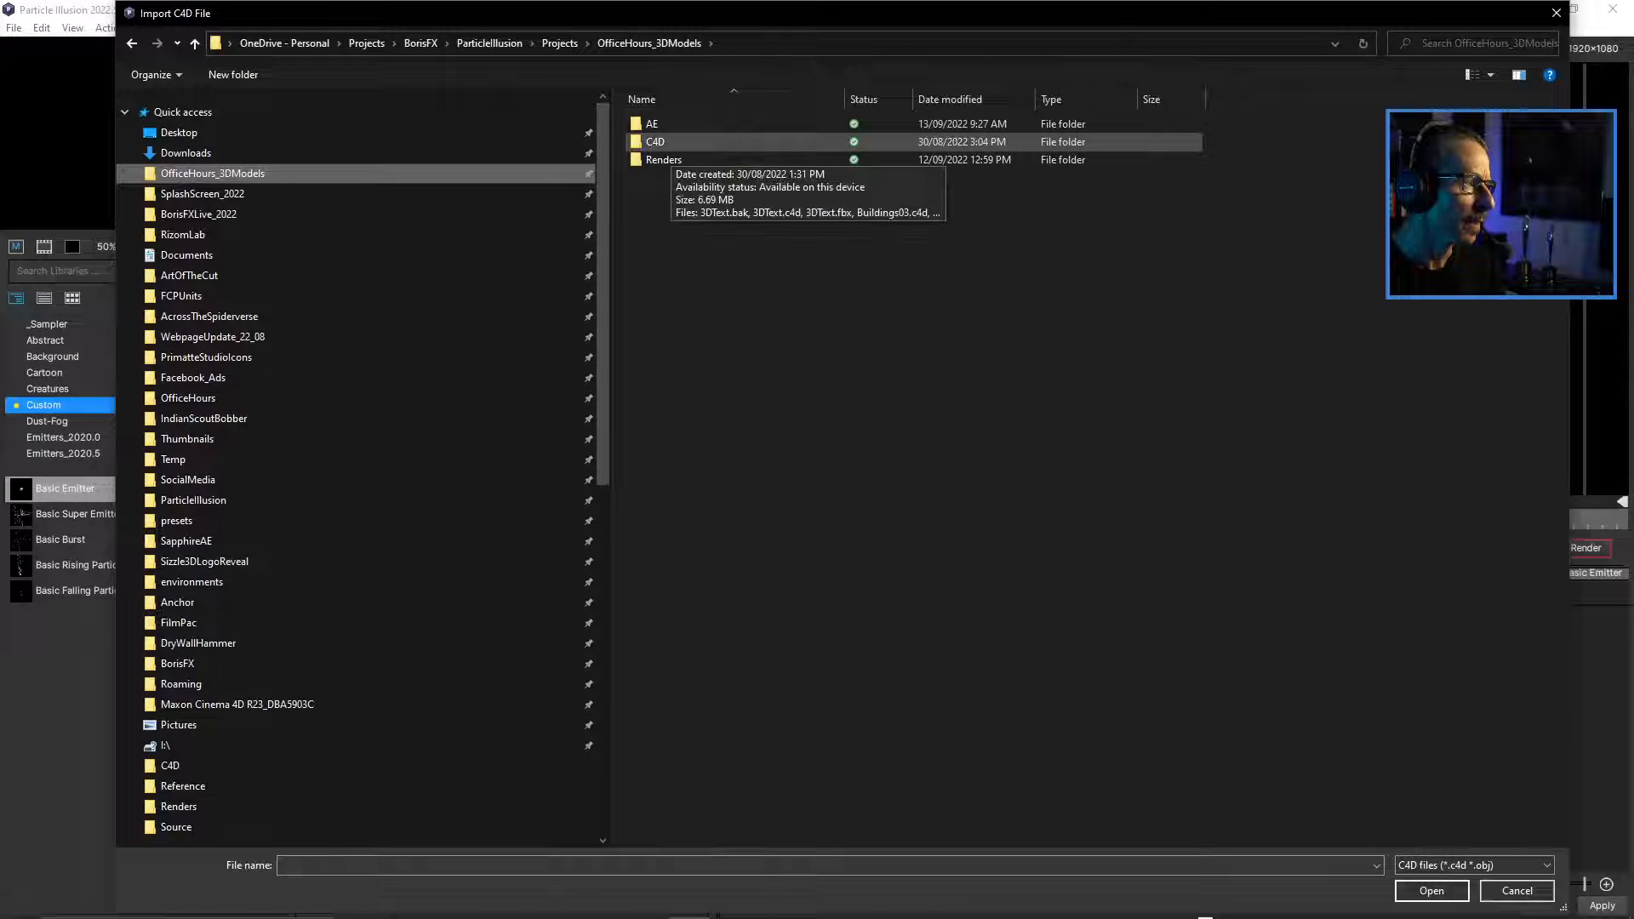
double_click(659, 143)
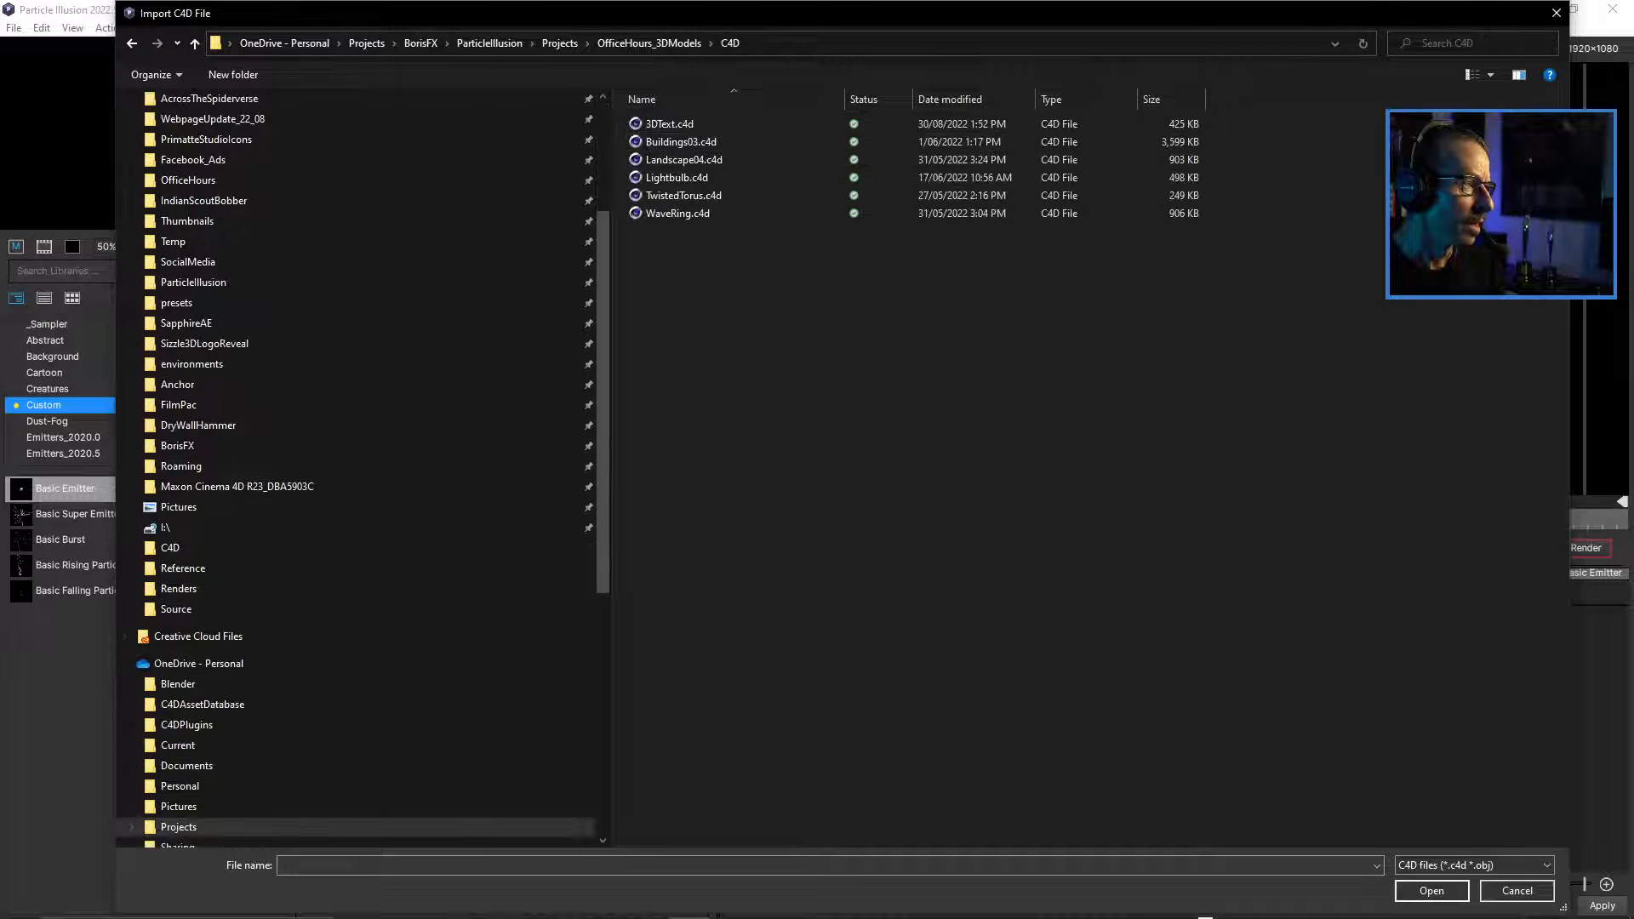
click(669, 123)
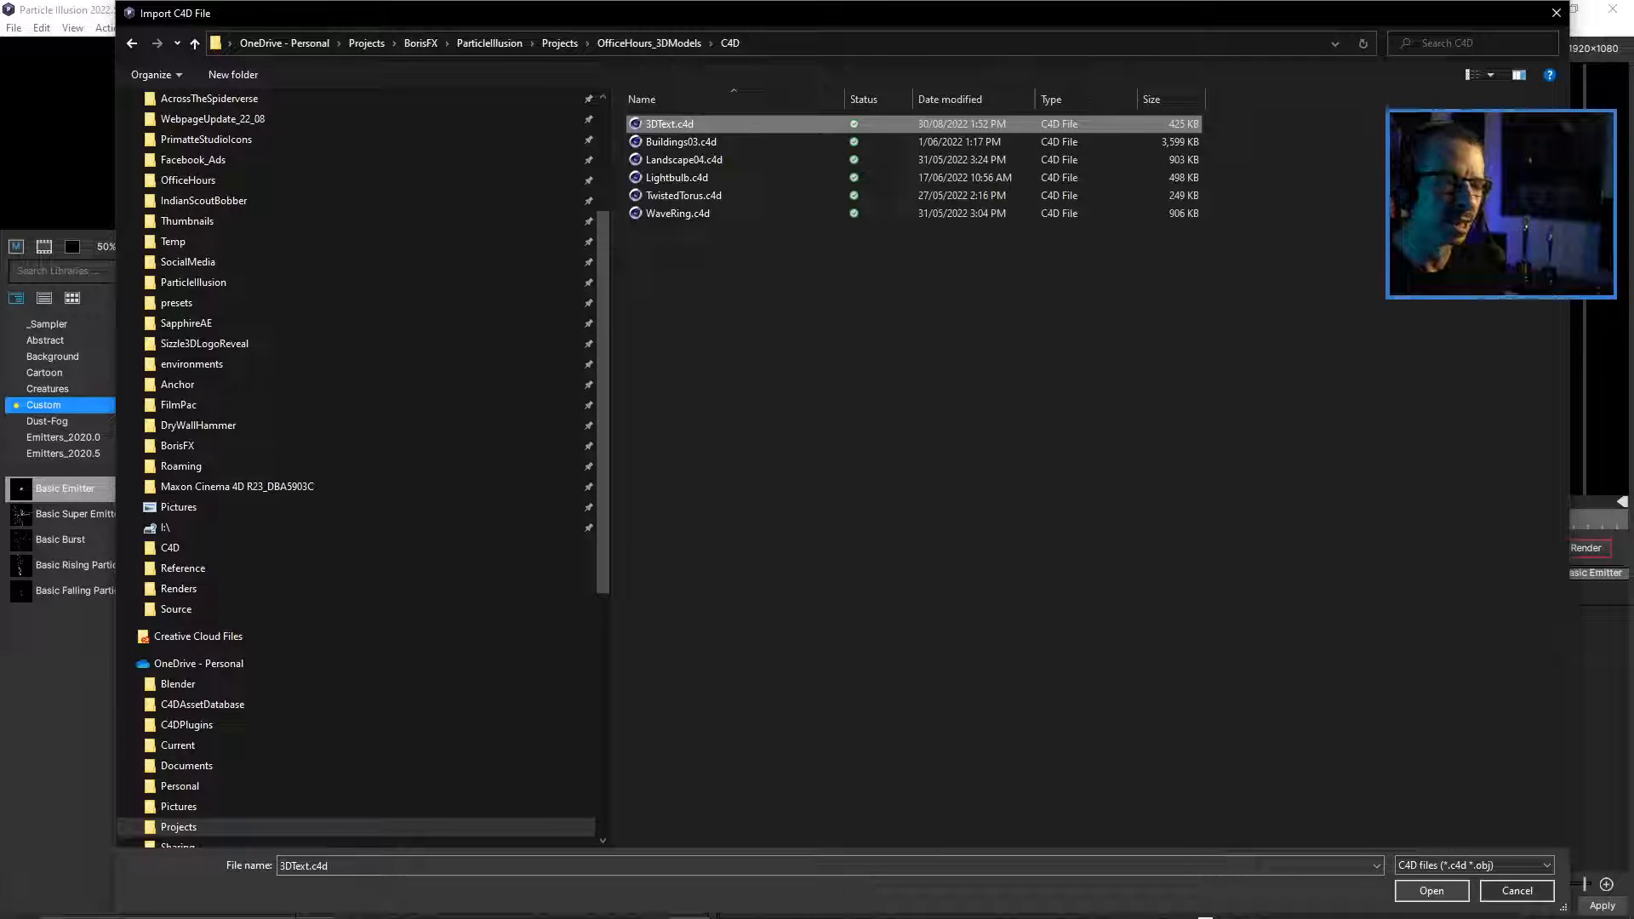
click(1432, 891)
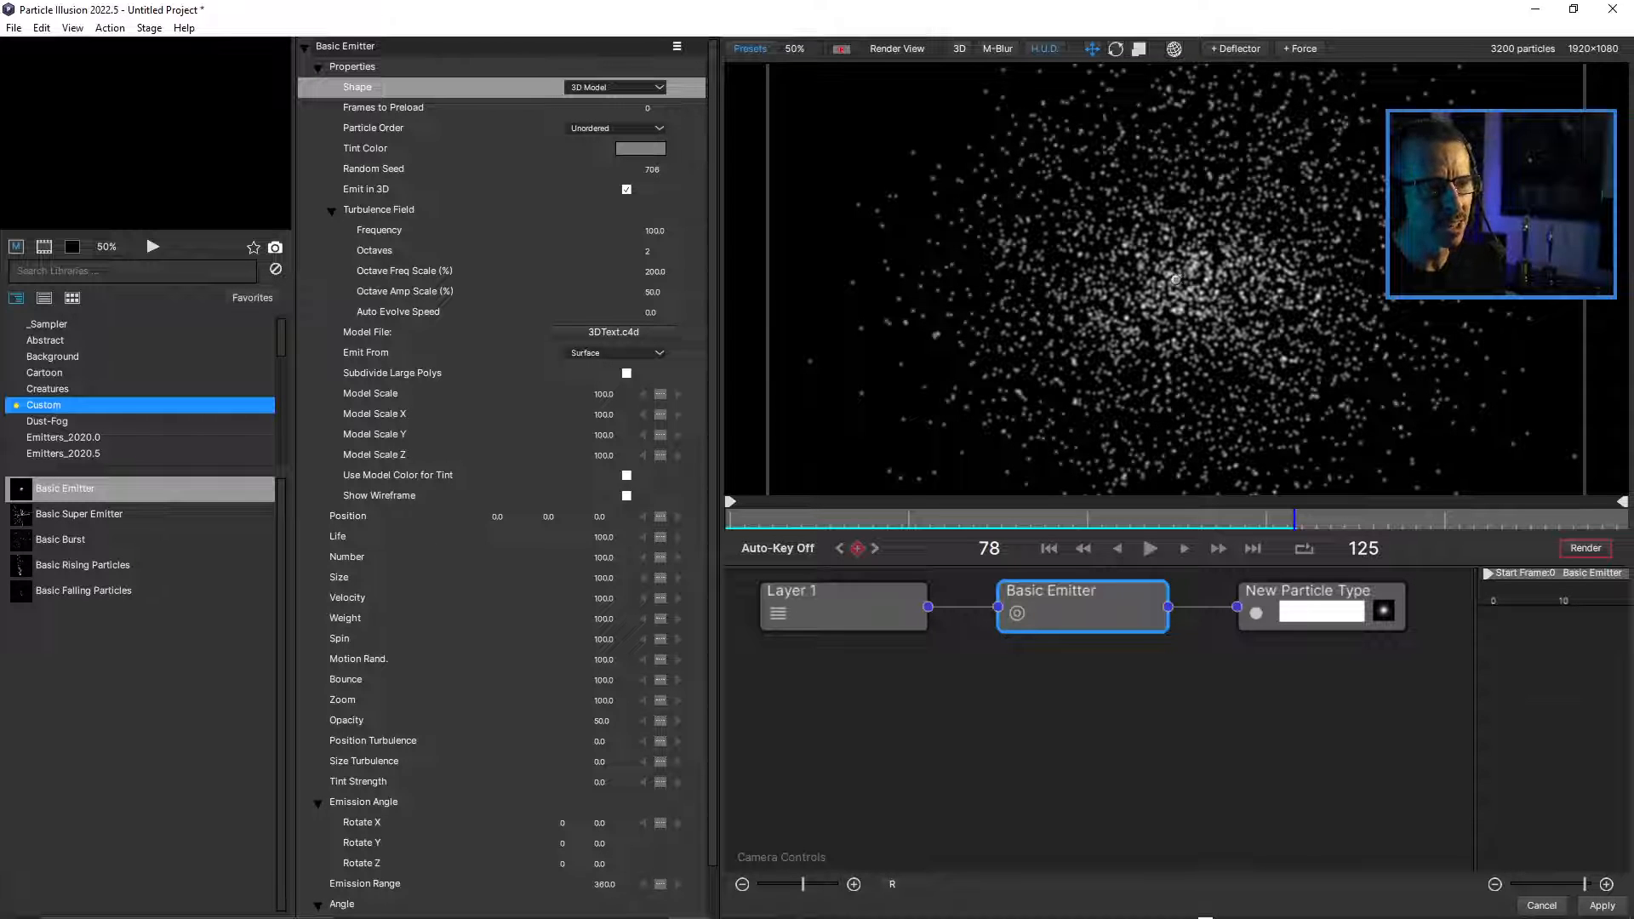
Set the Basic Emitter's Velocity to 0 at frame 20 and scrub back to frame 17 to check the text shape.
scroll(1176, 279, up, 1)
scroll(1175, 279, down, 1)
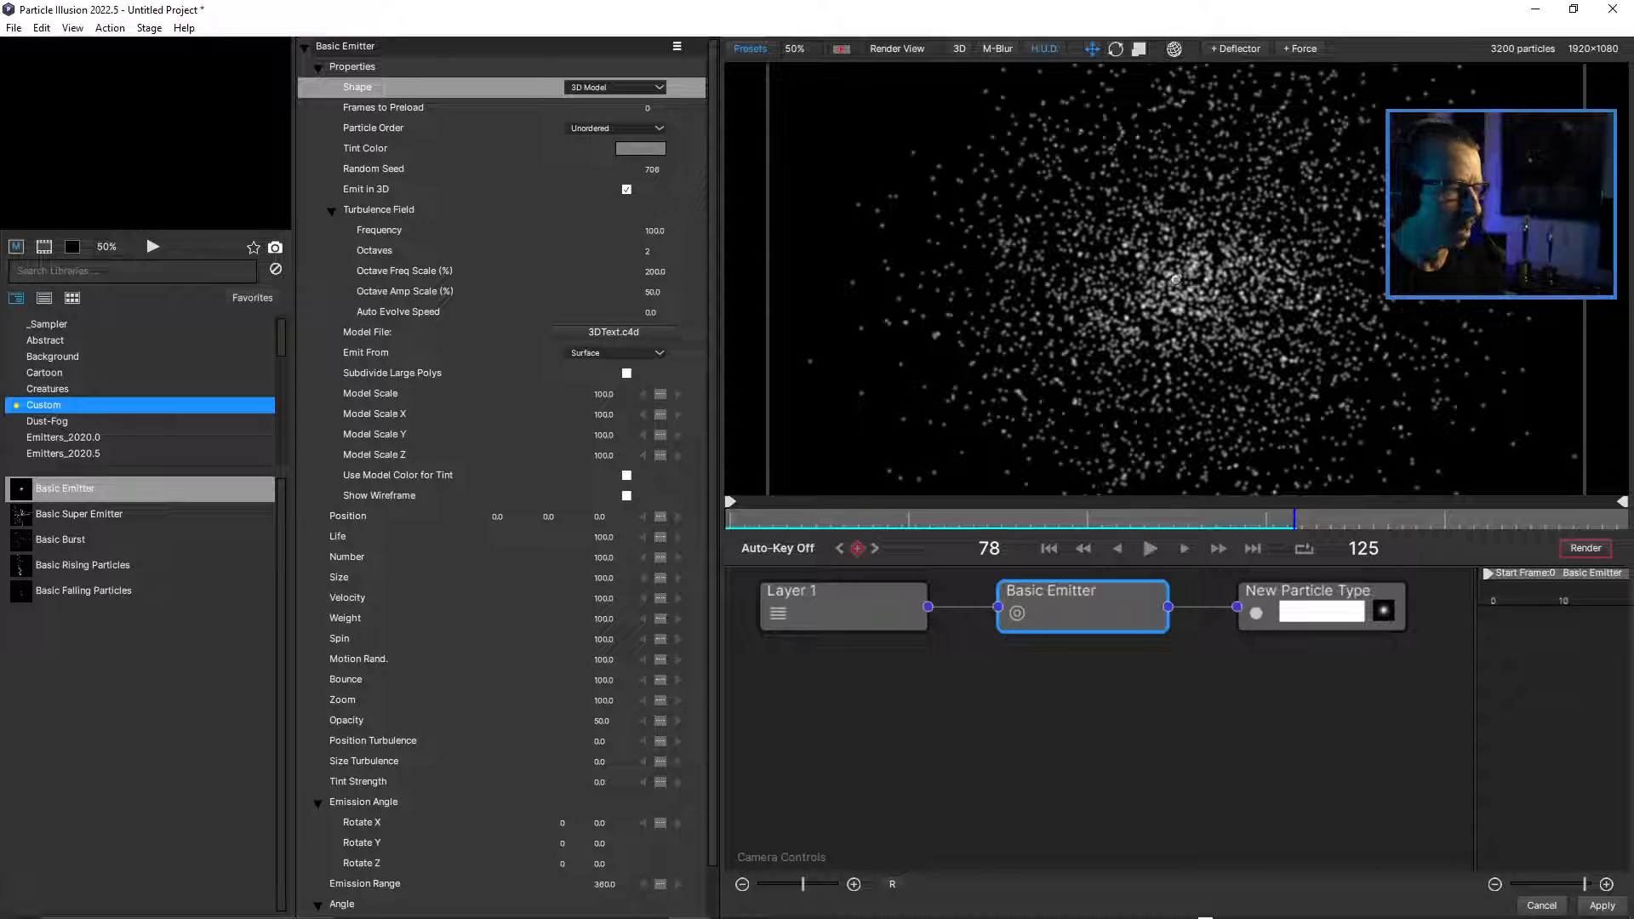
key(space)
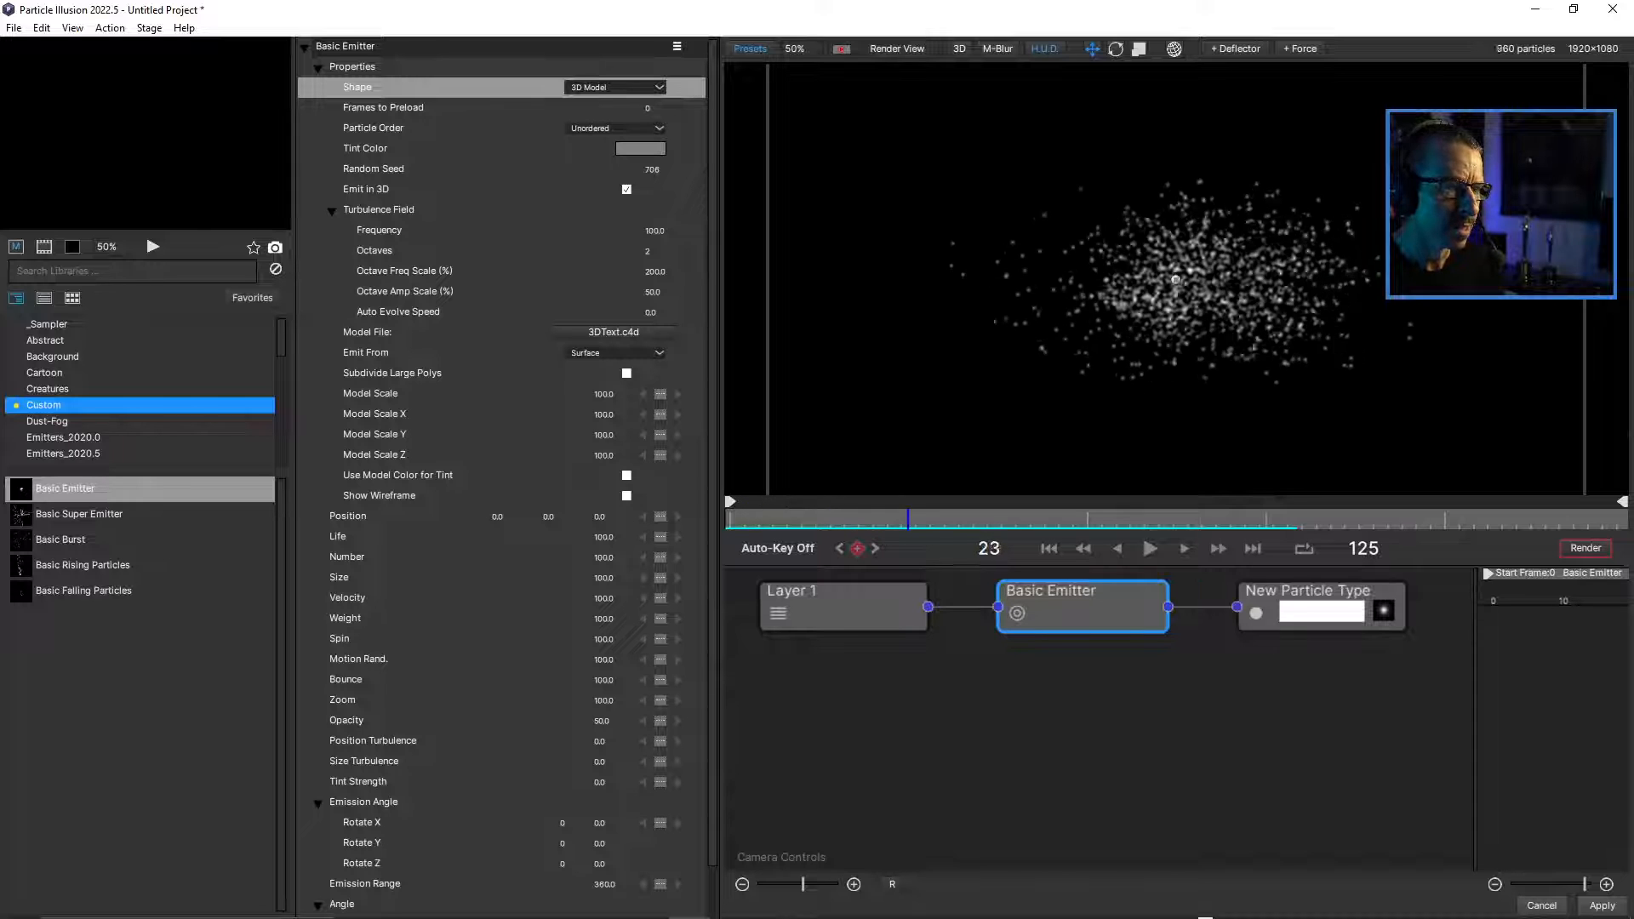
drag(922, 519, 872, 520)
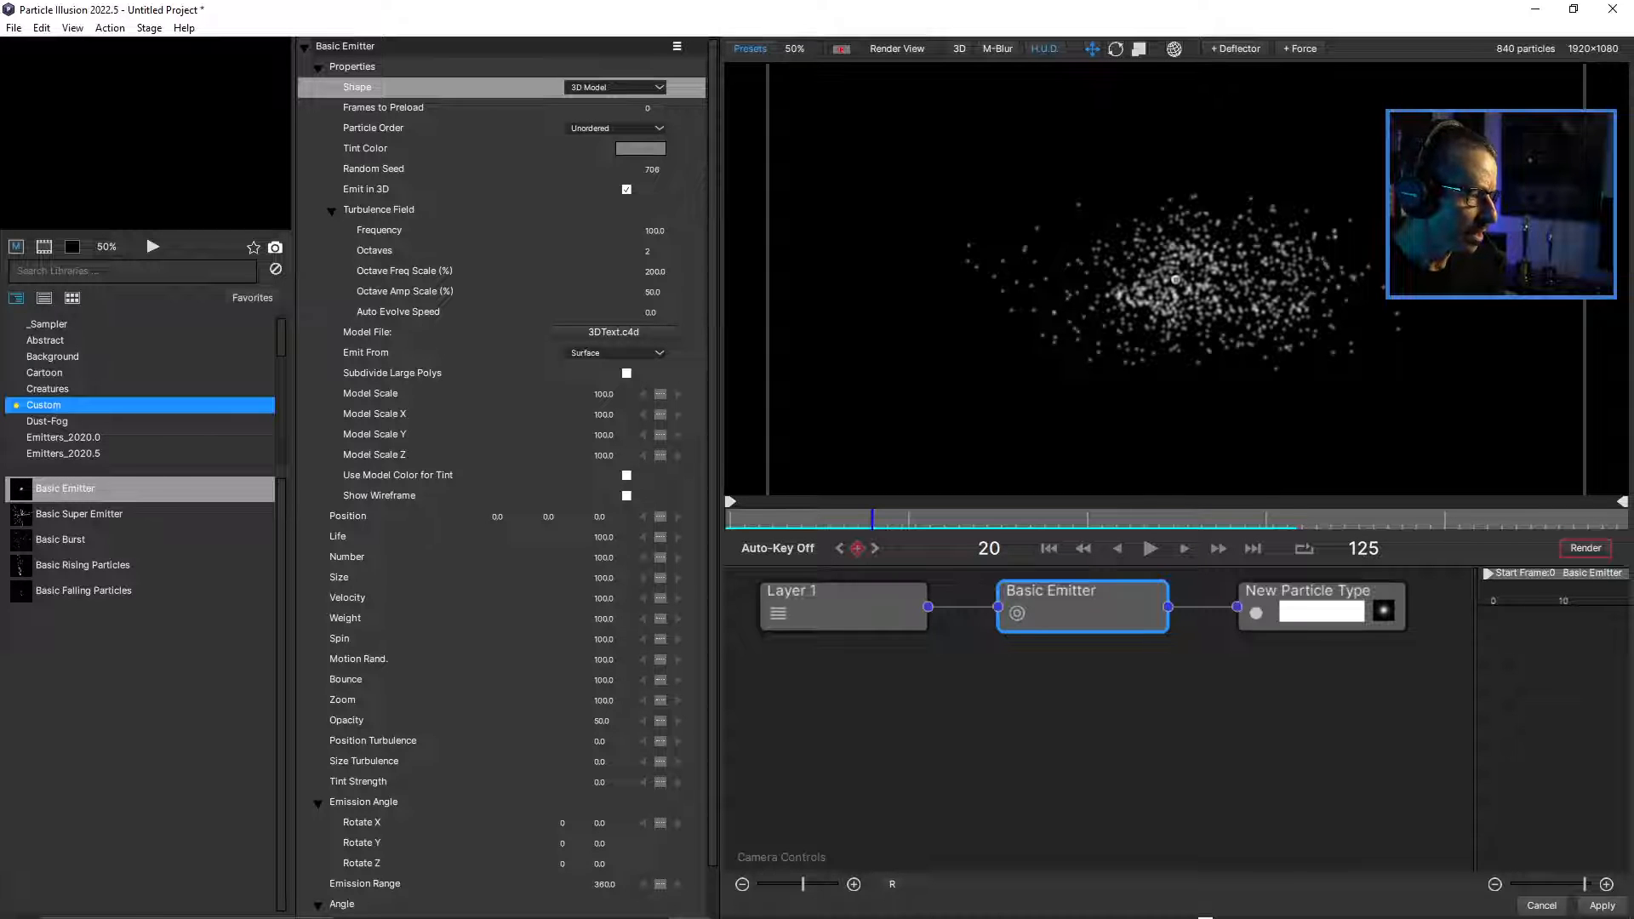
drag(603, 598, 518, 598)
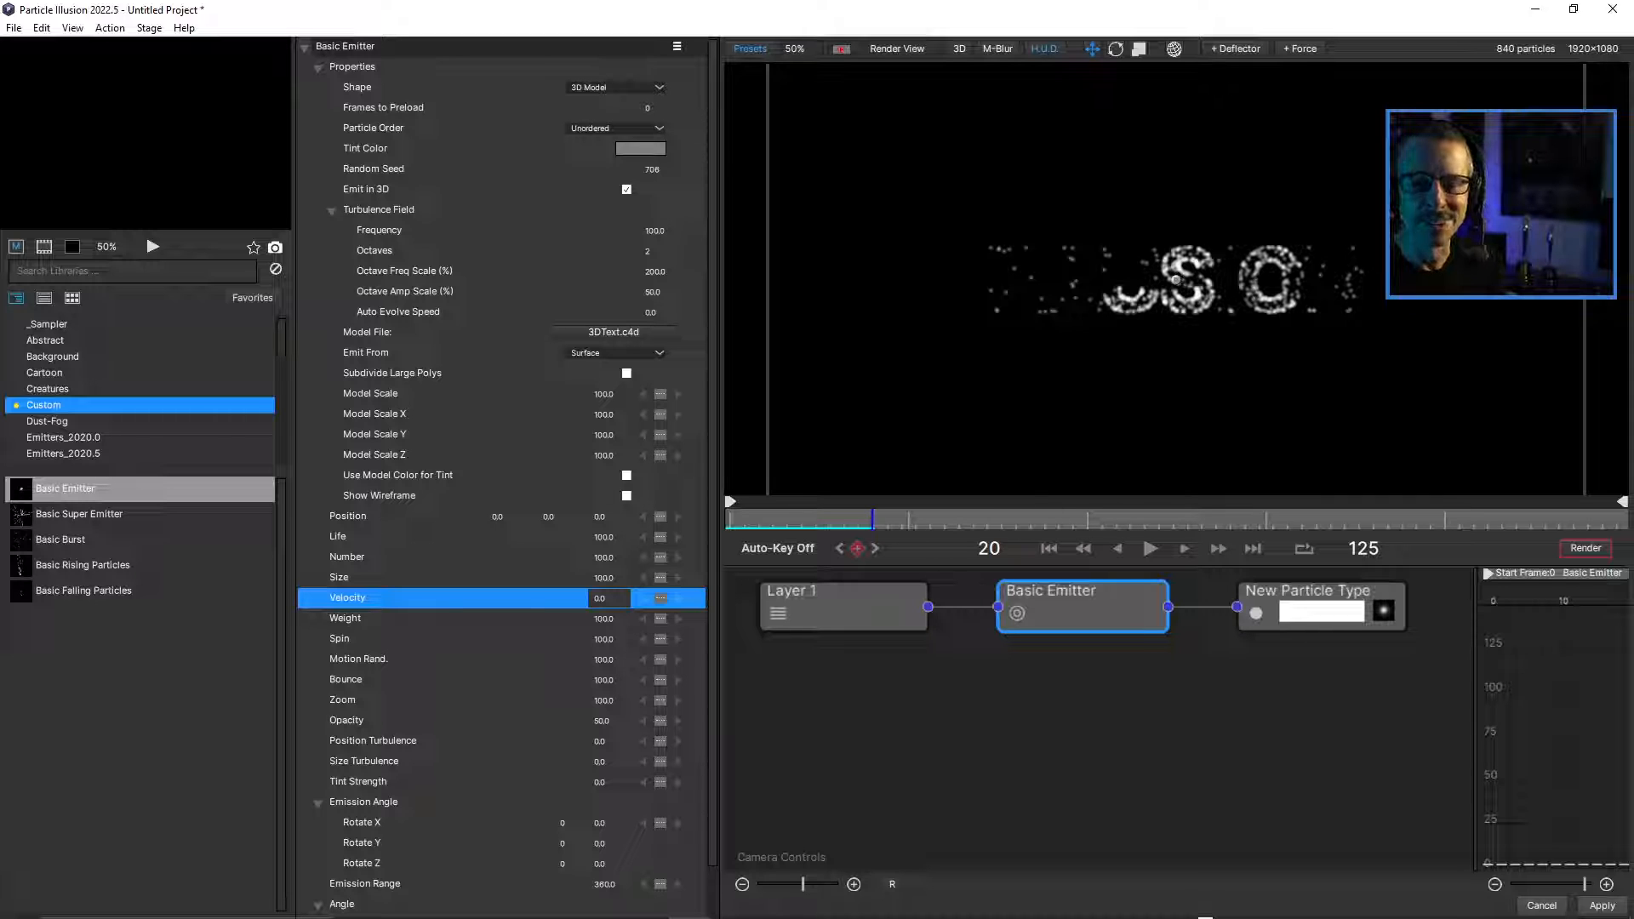
mouse_move(872, 520)
mouse_down()
mouse_move(816, 520)
mouse_move(890, 520)
mouse_move(729, 520)
mouse_move(851, 519)
mouse_up()
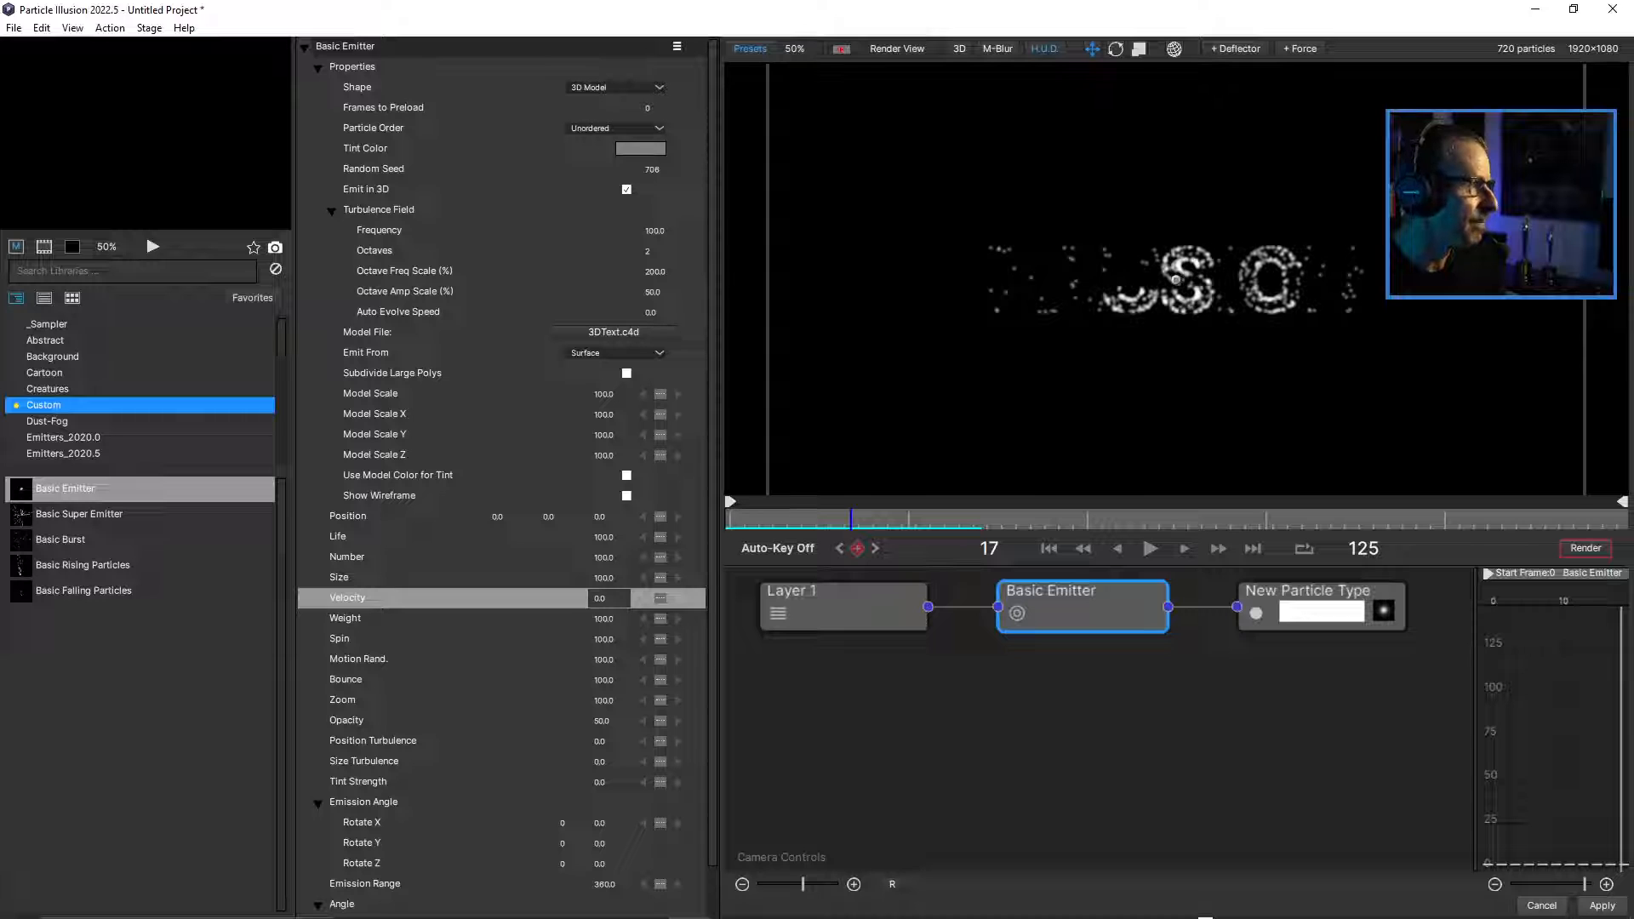
Compare Vertices and Edges as the text model's Emit From source and return it to Surface.
click(331, 211)
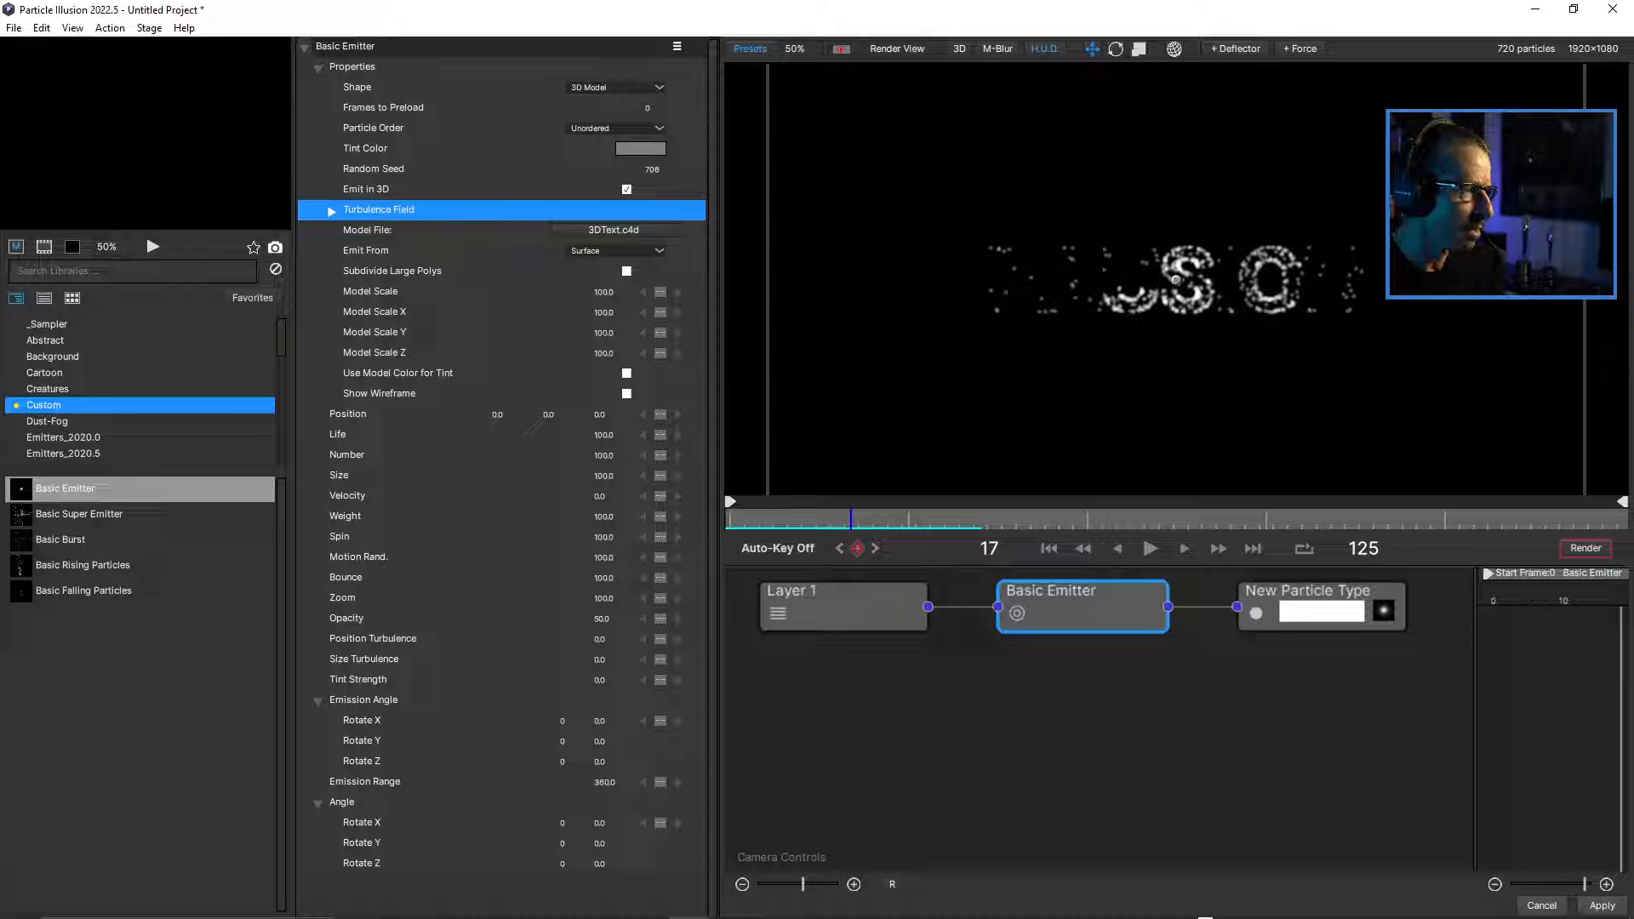
click(615, 251)
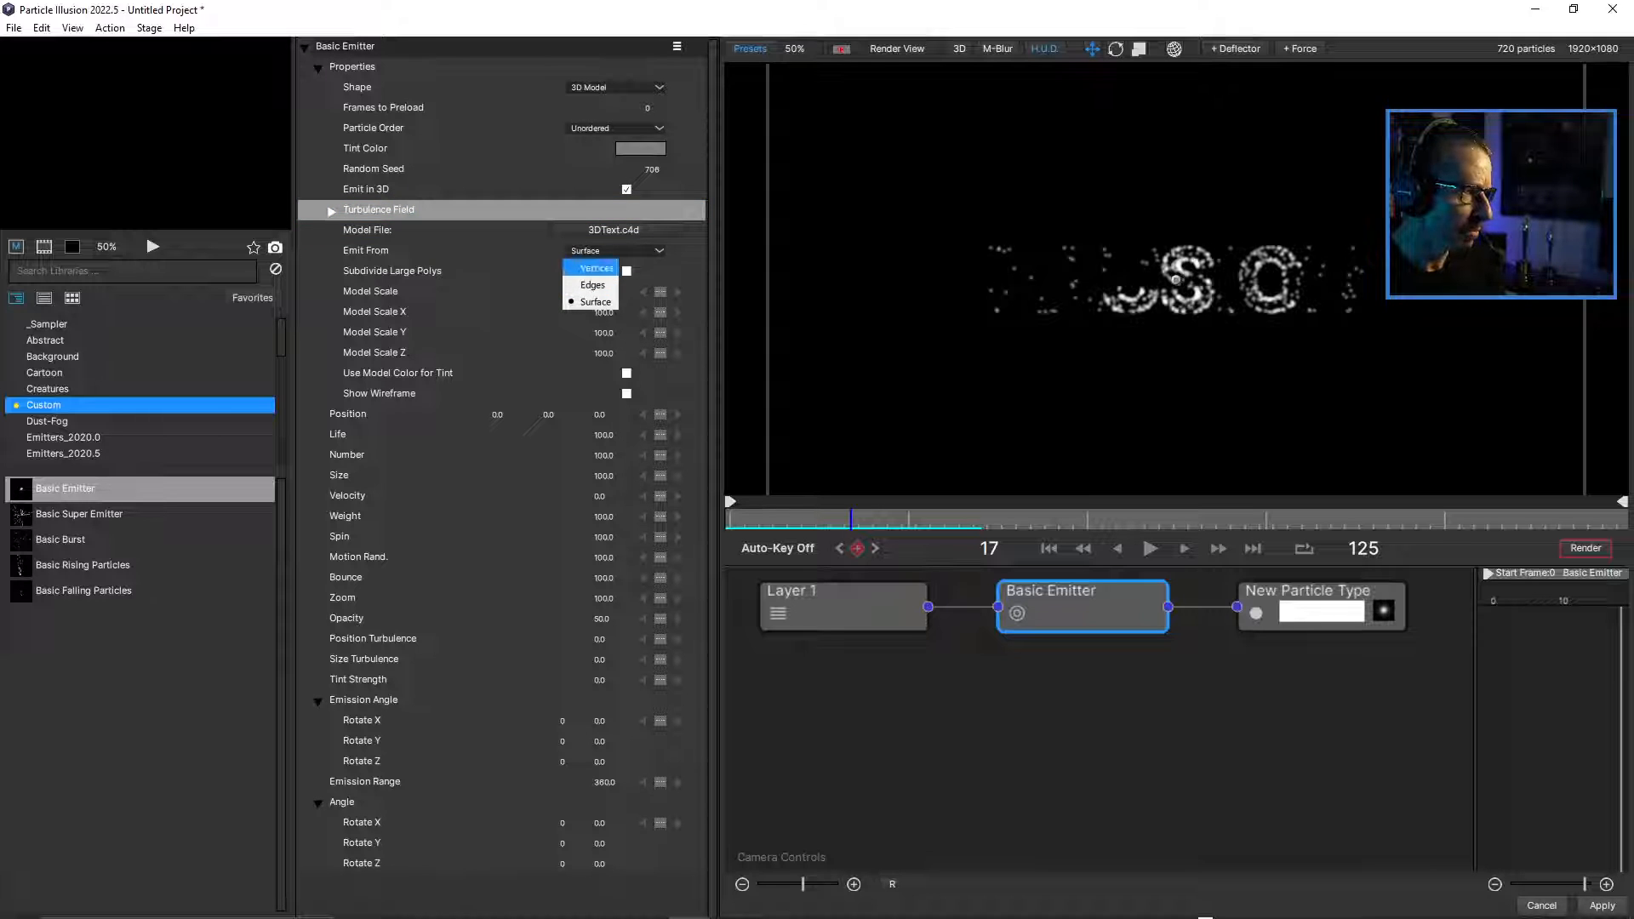
click(597, 268)
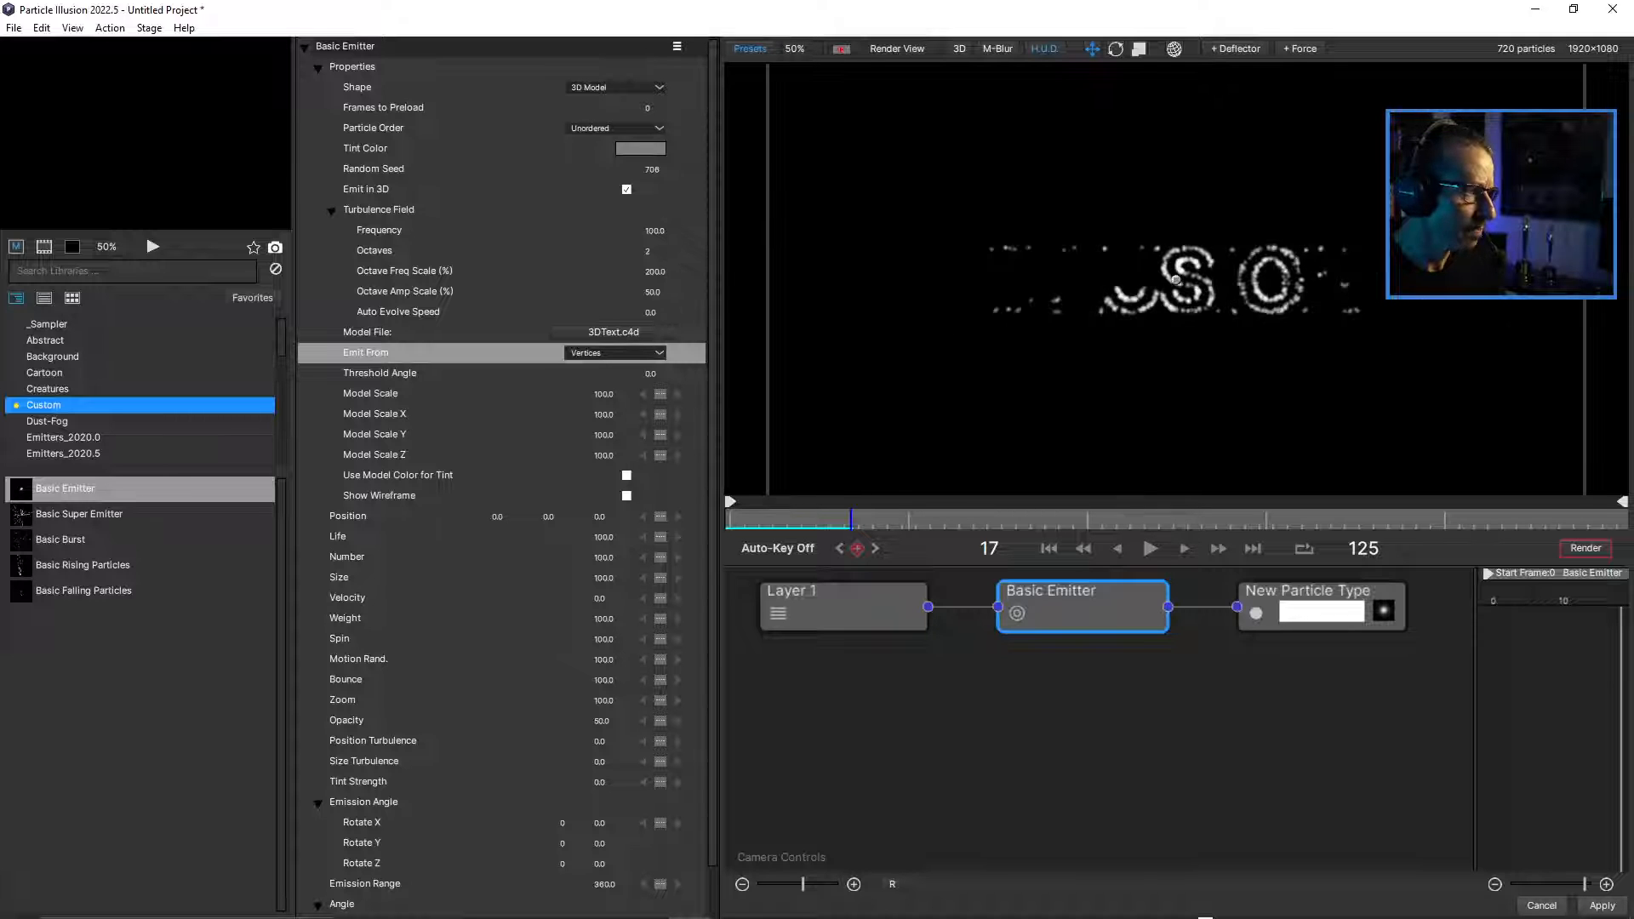
click(613, 352)
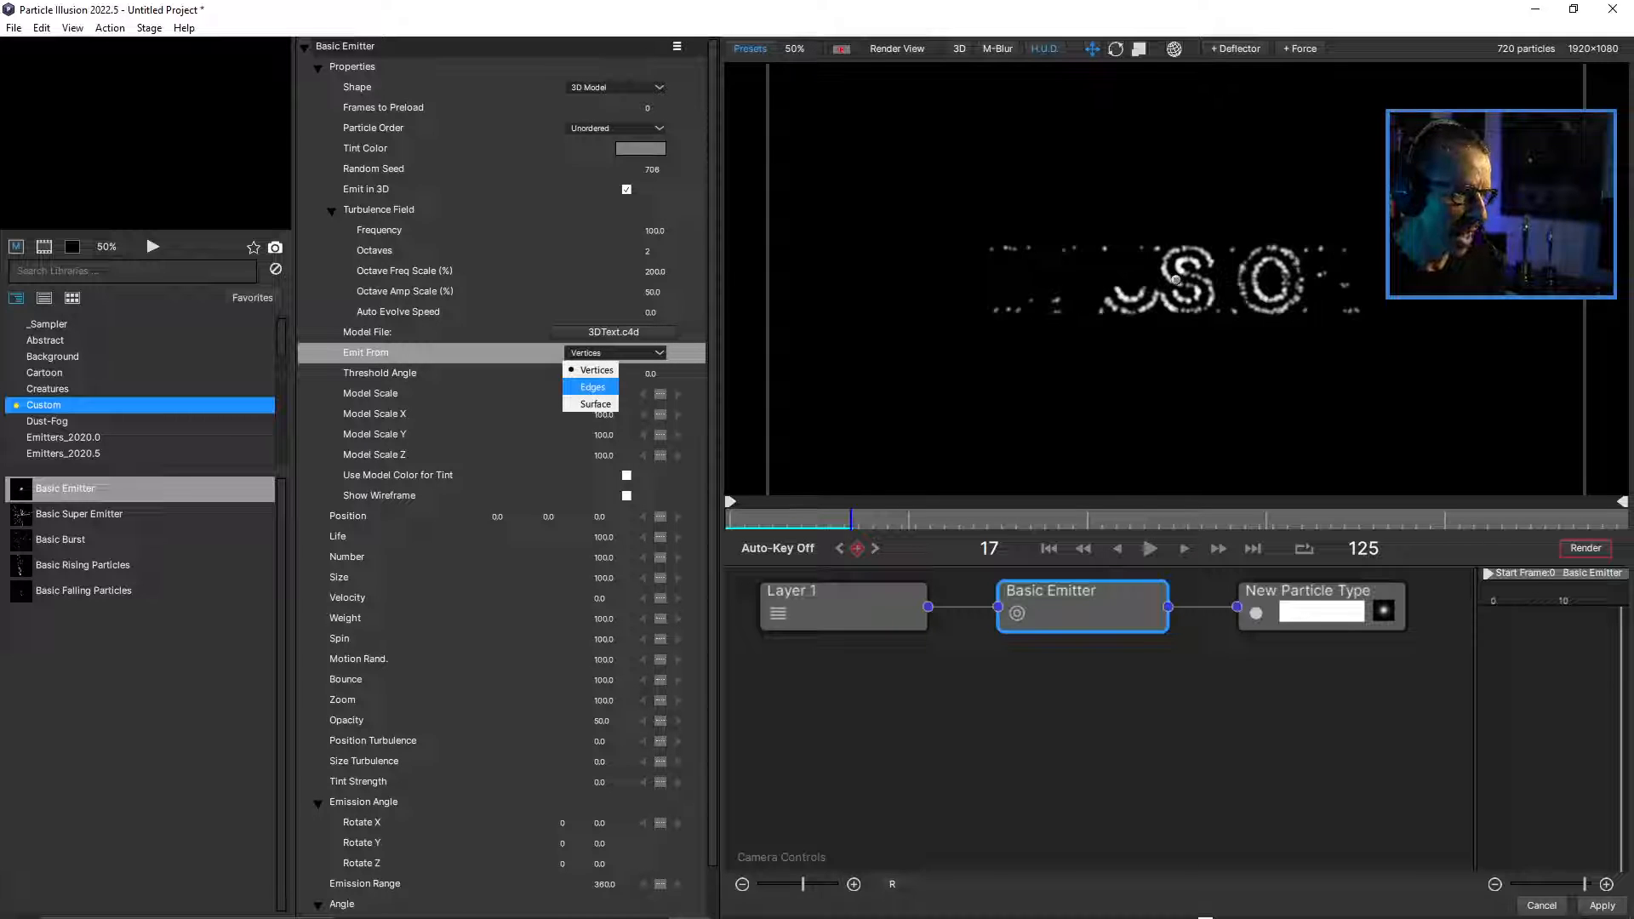
click(592, 387)
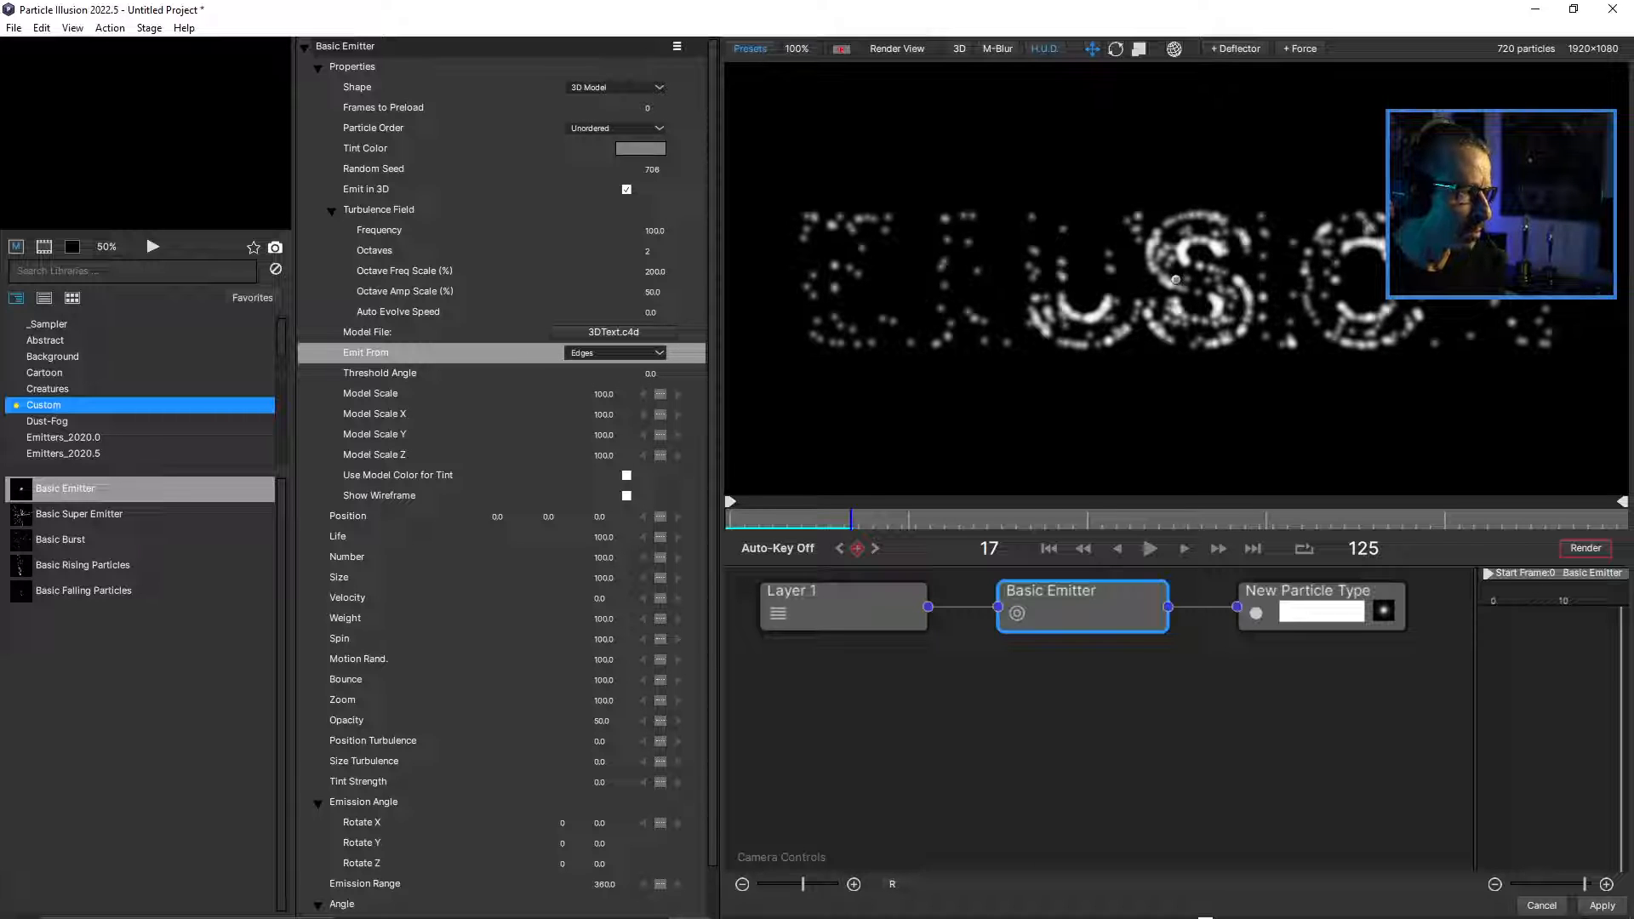
click(615, 352)
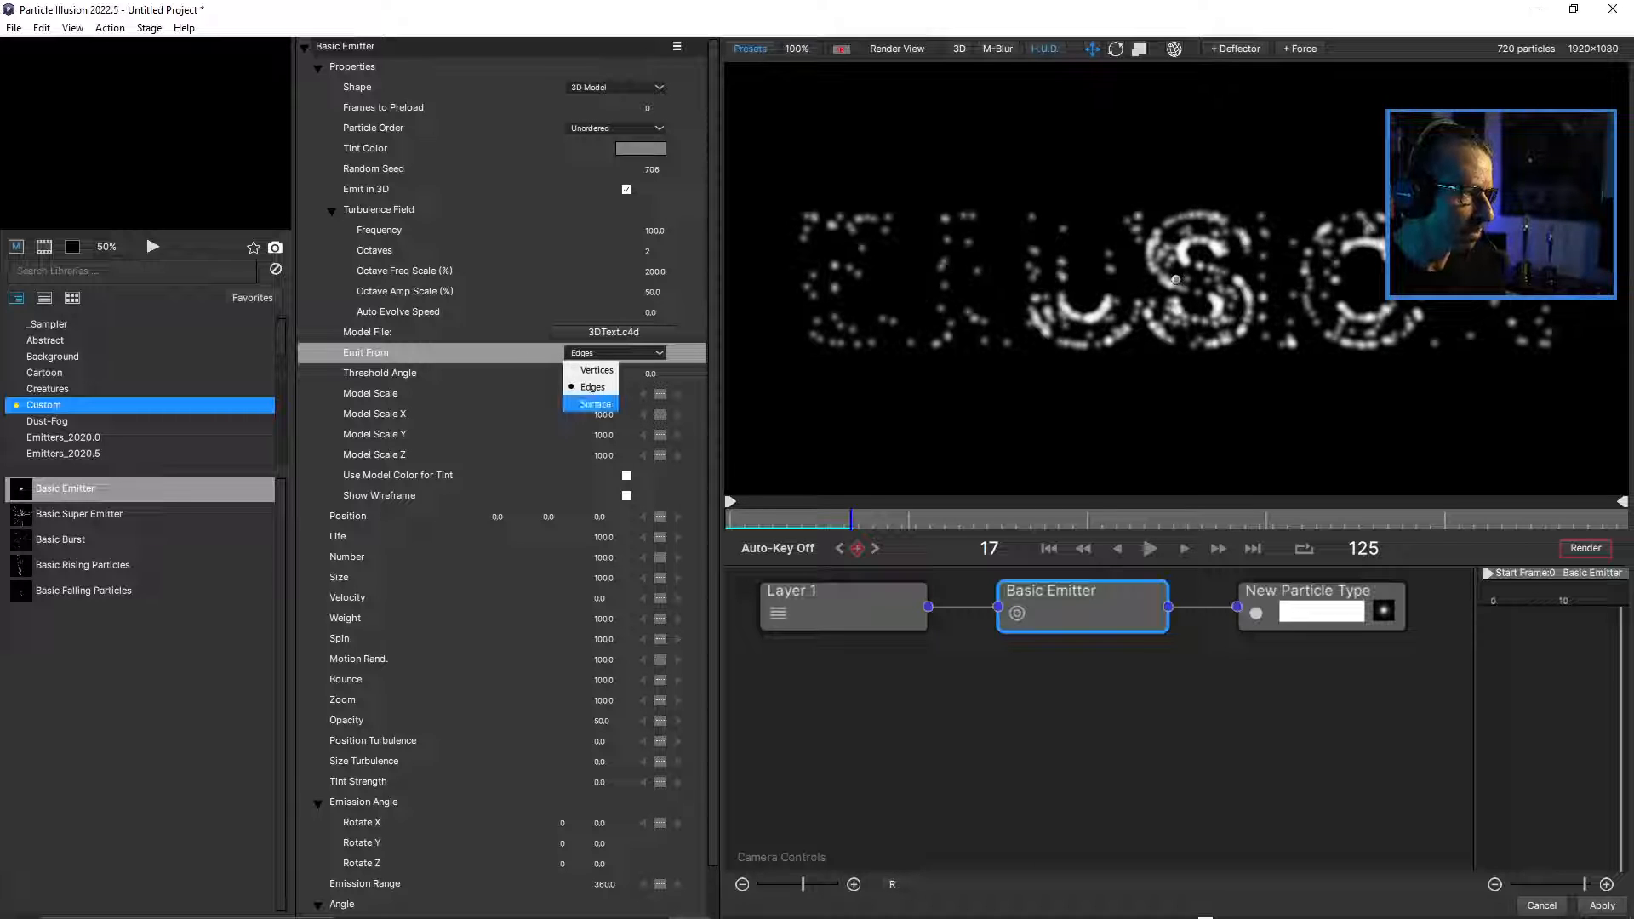
click(595, 403)
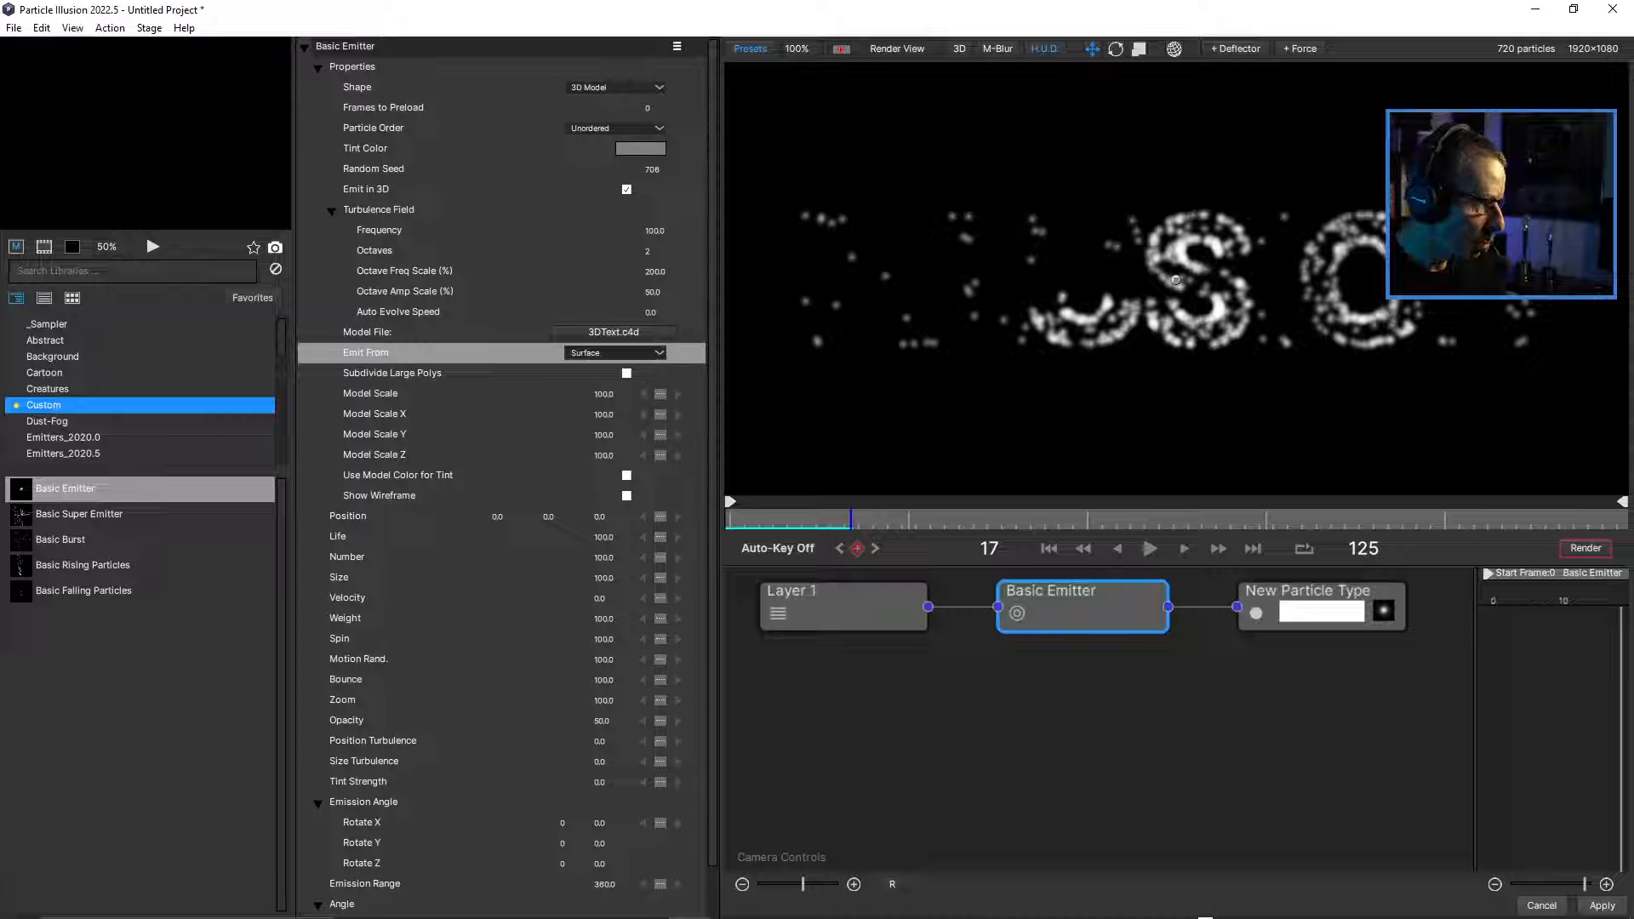
Turn on Show Wireframe for the 3D text model.
click(627, 495)
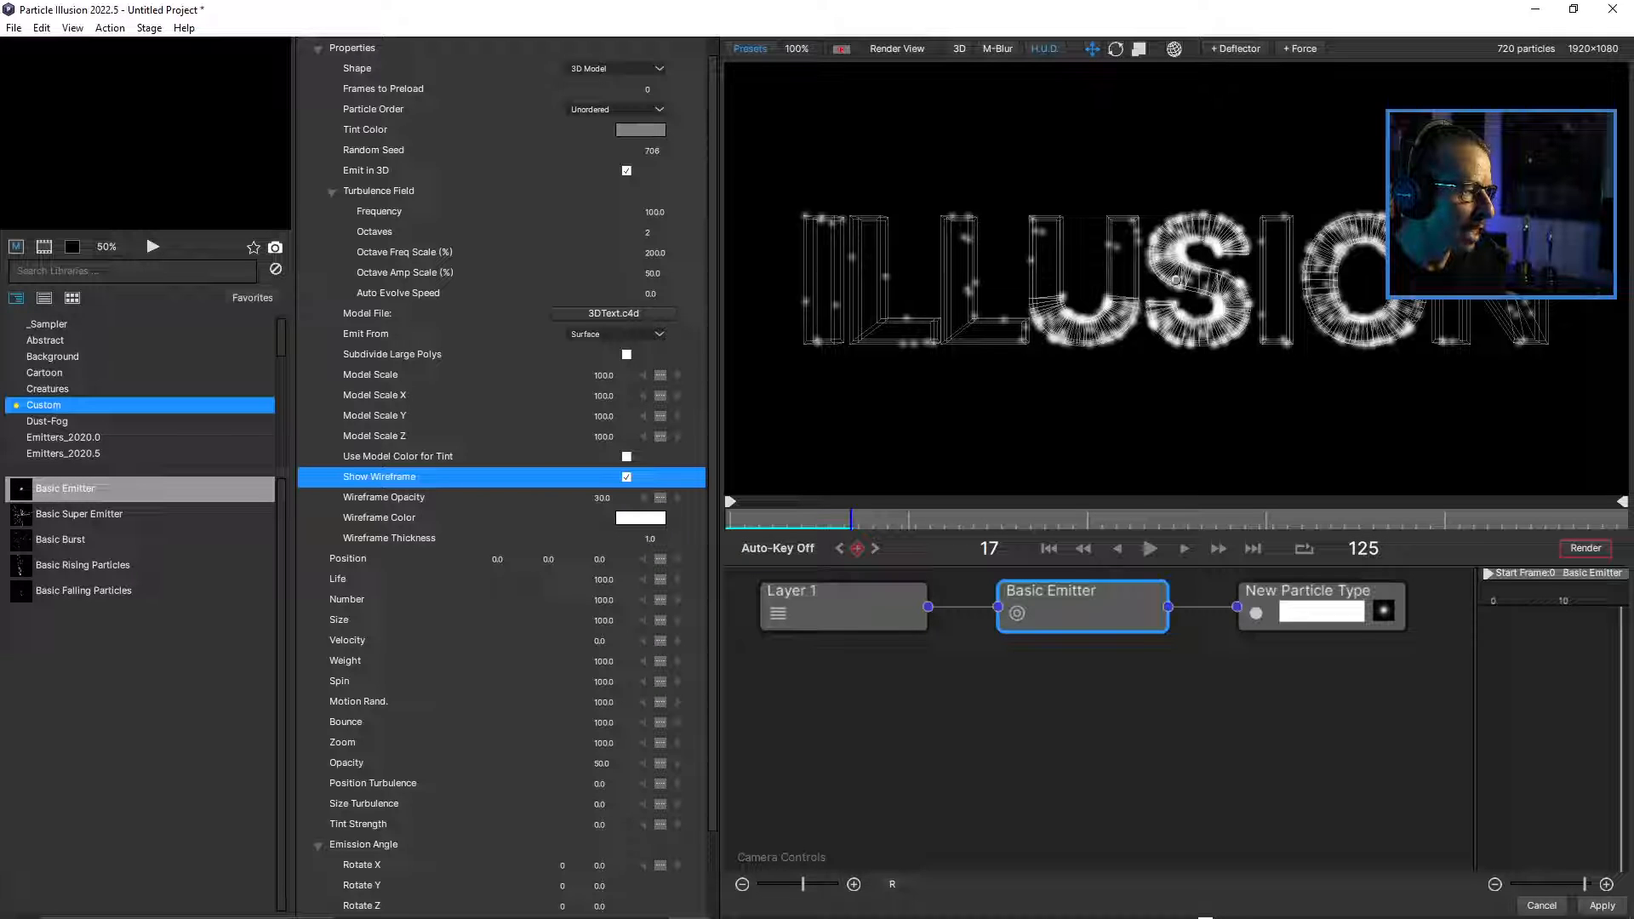
Enable Subdivide Large Polys for the text model, compare it with the wireframe shown, leave the wireframe off and scrub to frame 22.
click(626, 477)
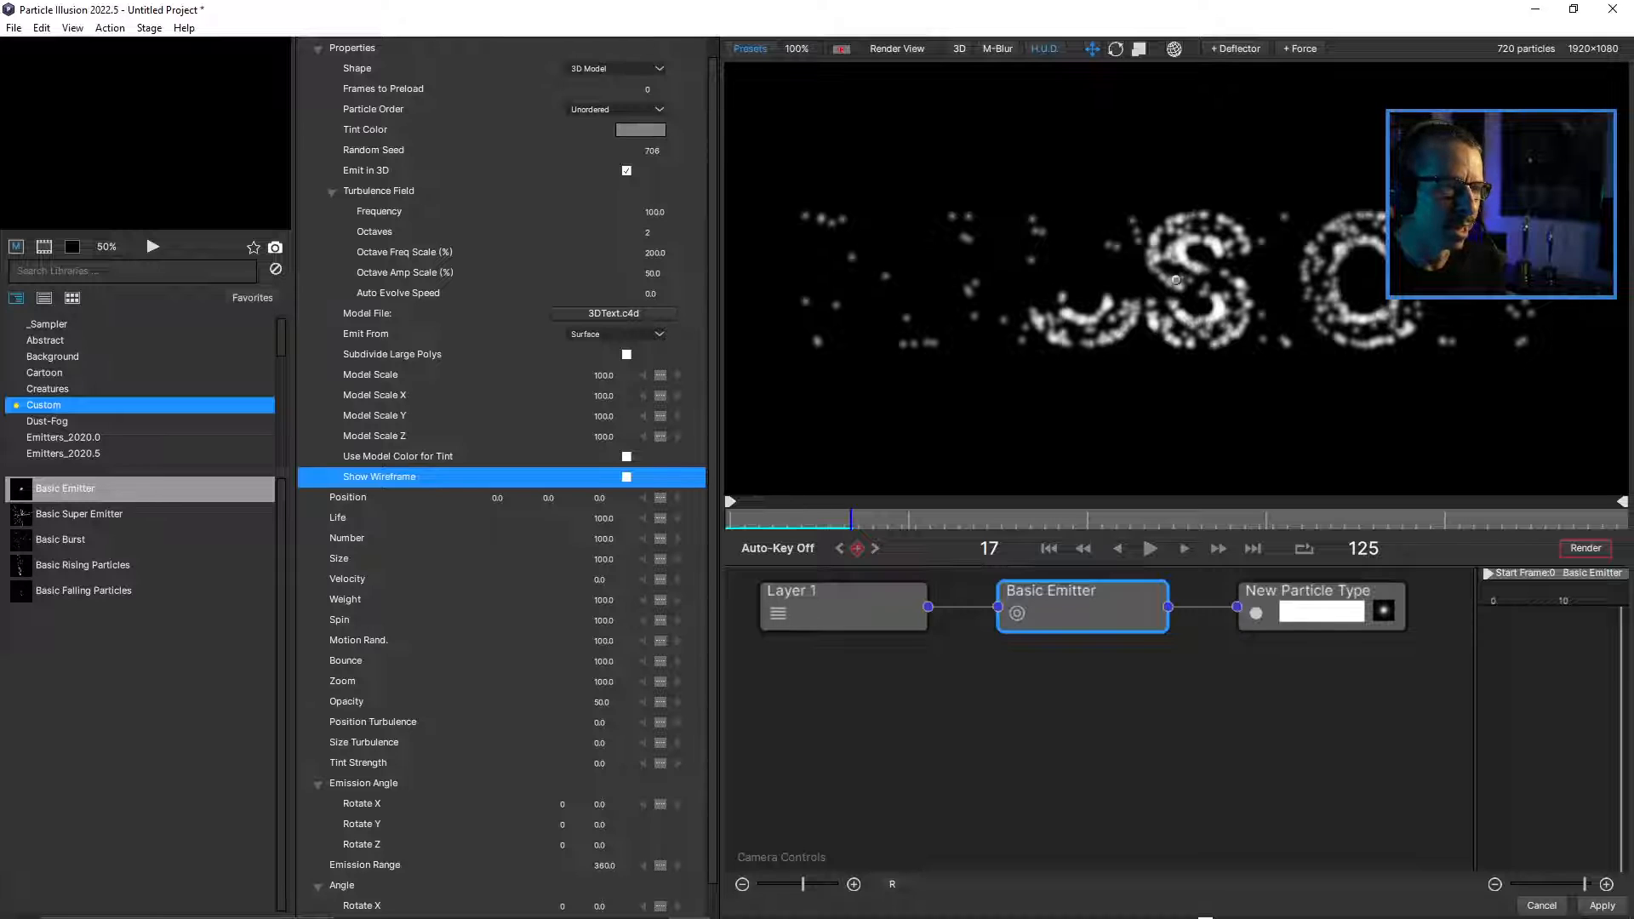
click(626, 354)
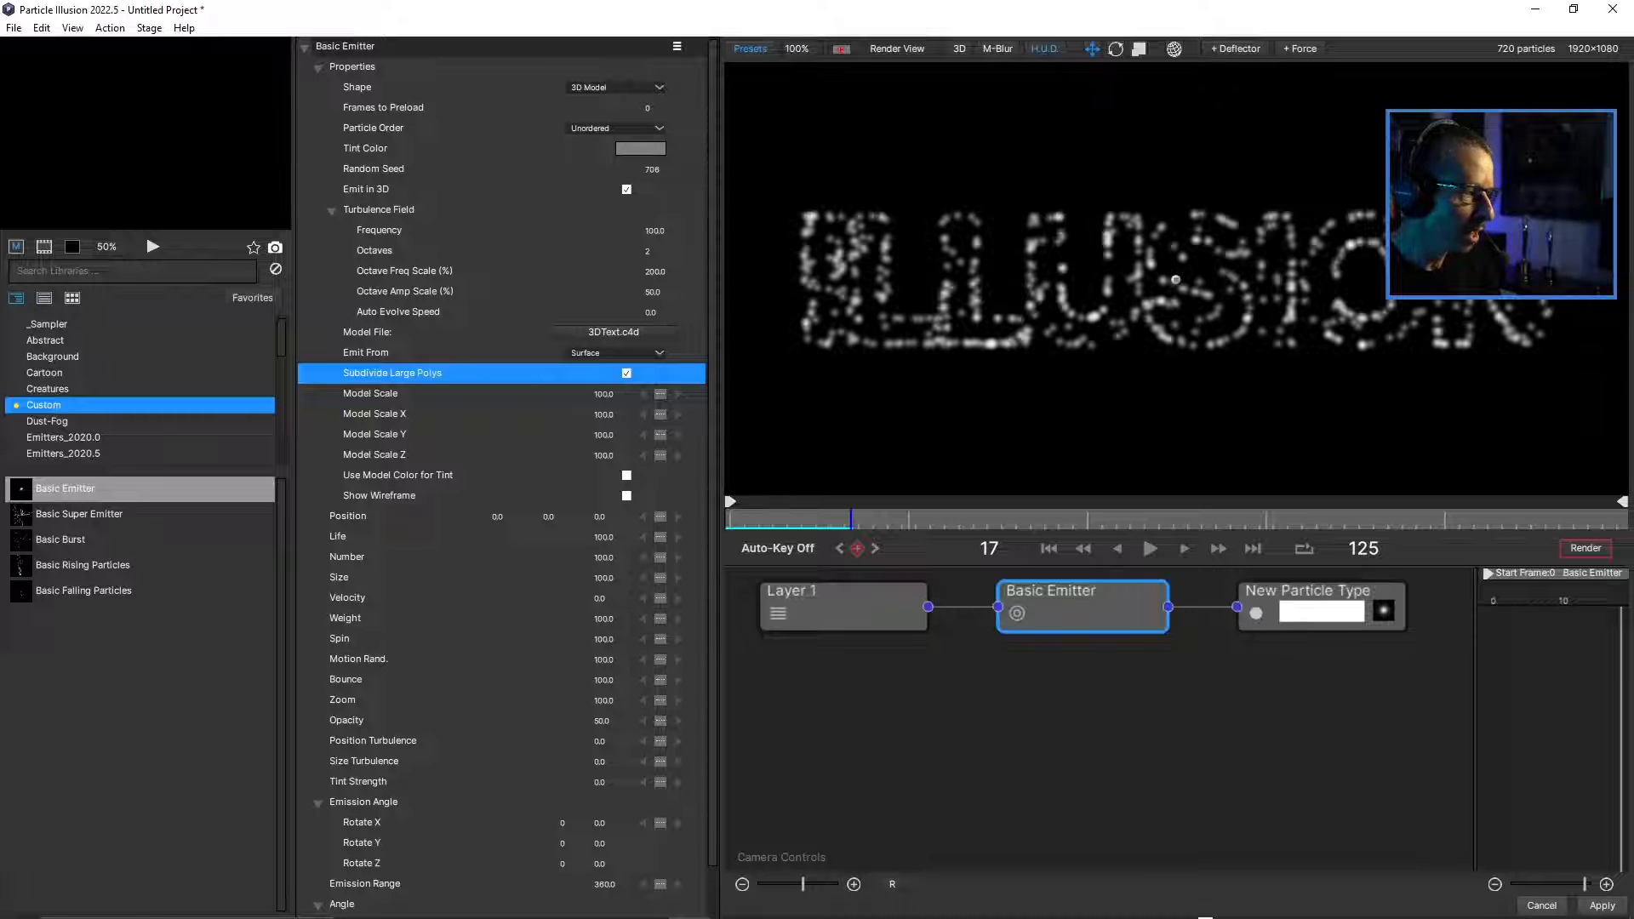
click(626, 496)
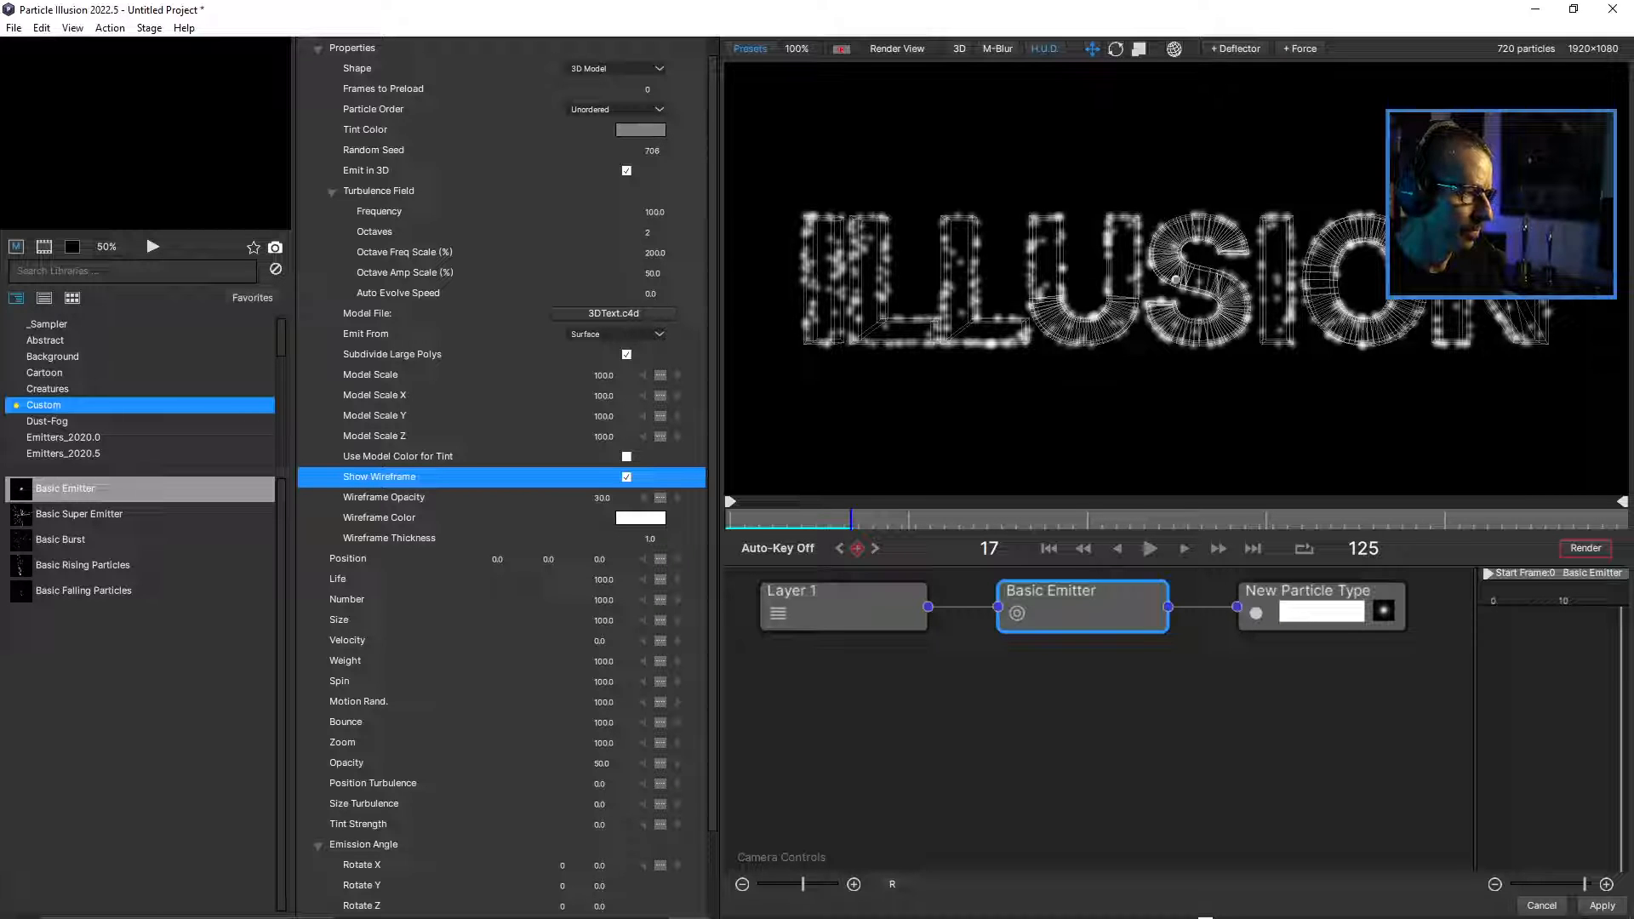
click(627, 477)
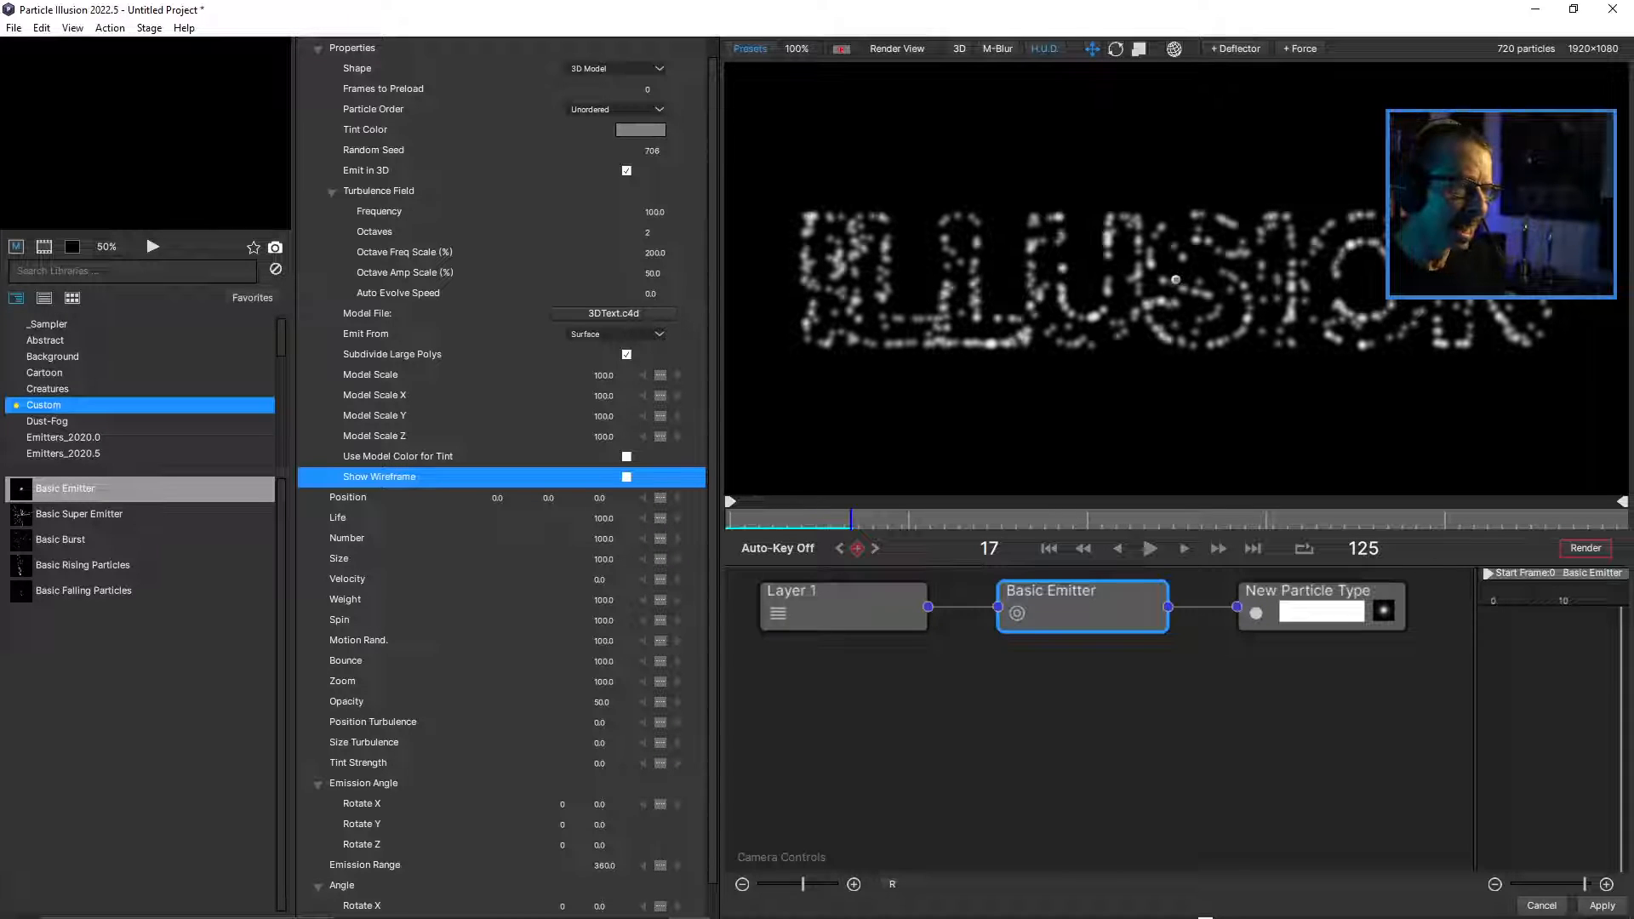
drag(851, 520, 887, 519)
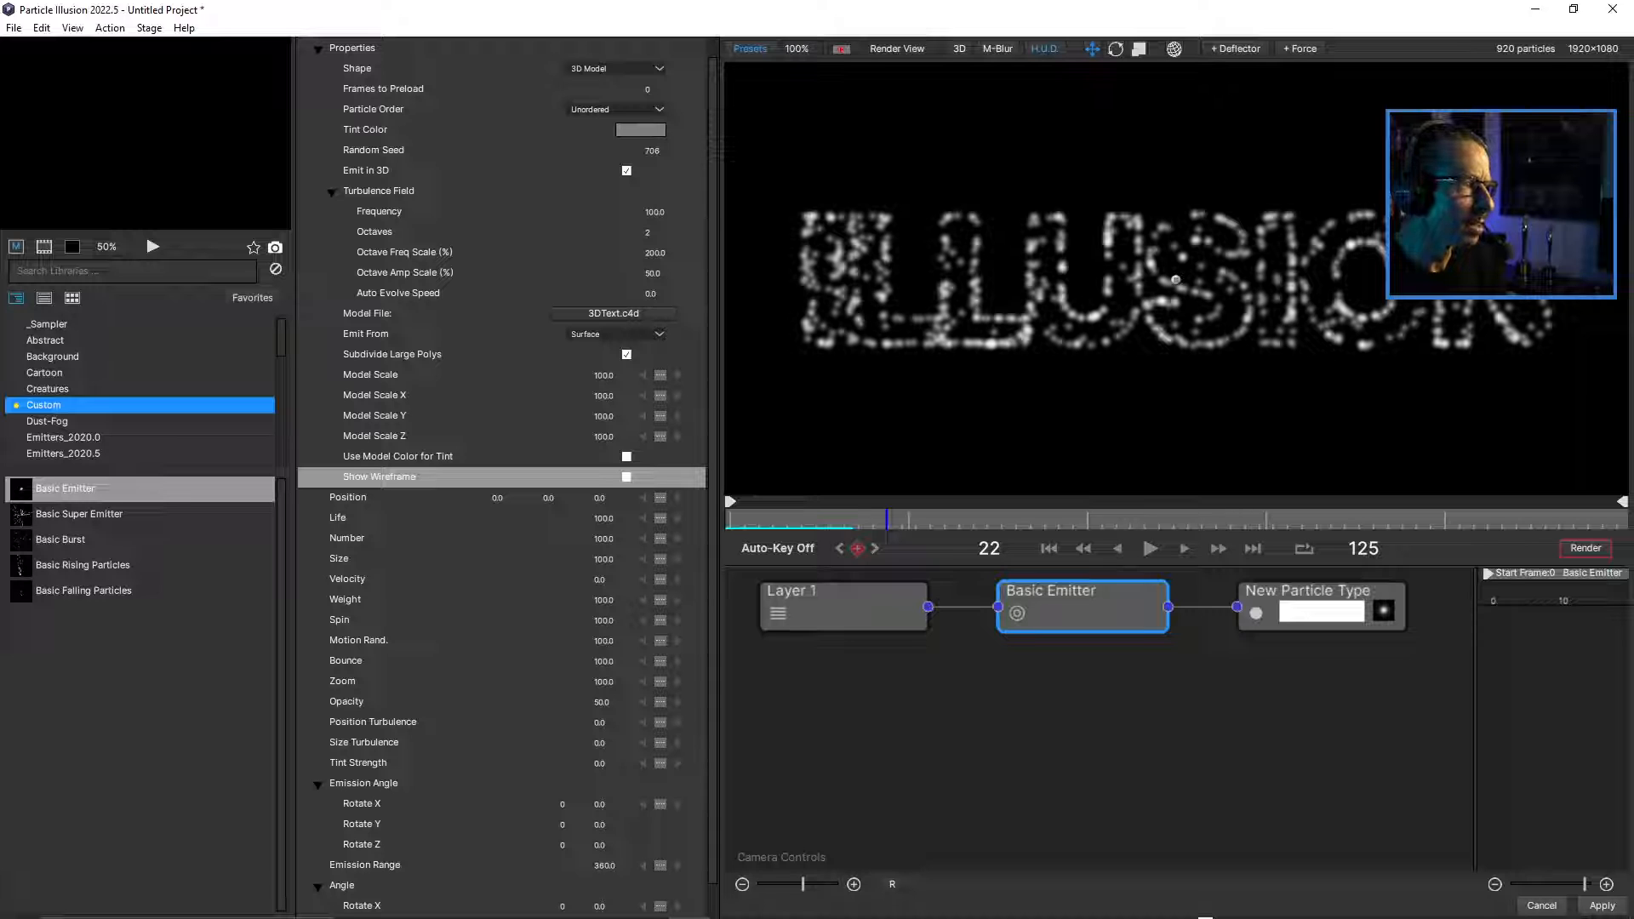
Enlarge the preview area and inspect the particle text in Top and World View before returning to Render View.
drag(721, 477, 648, 477)
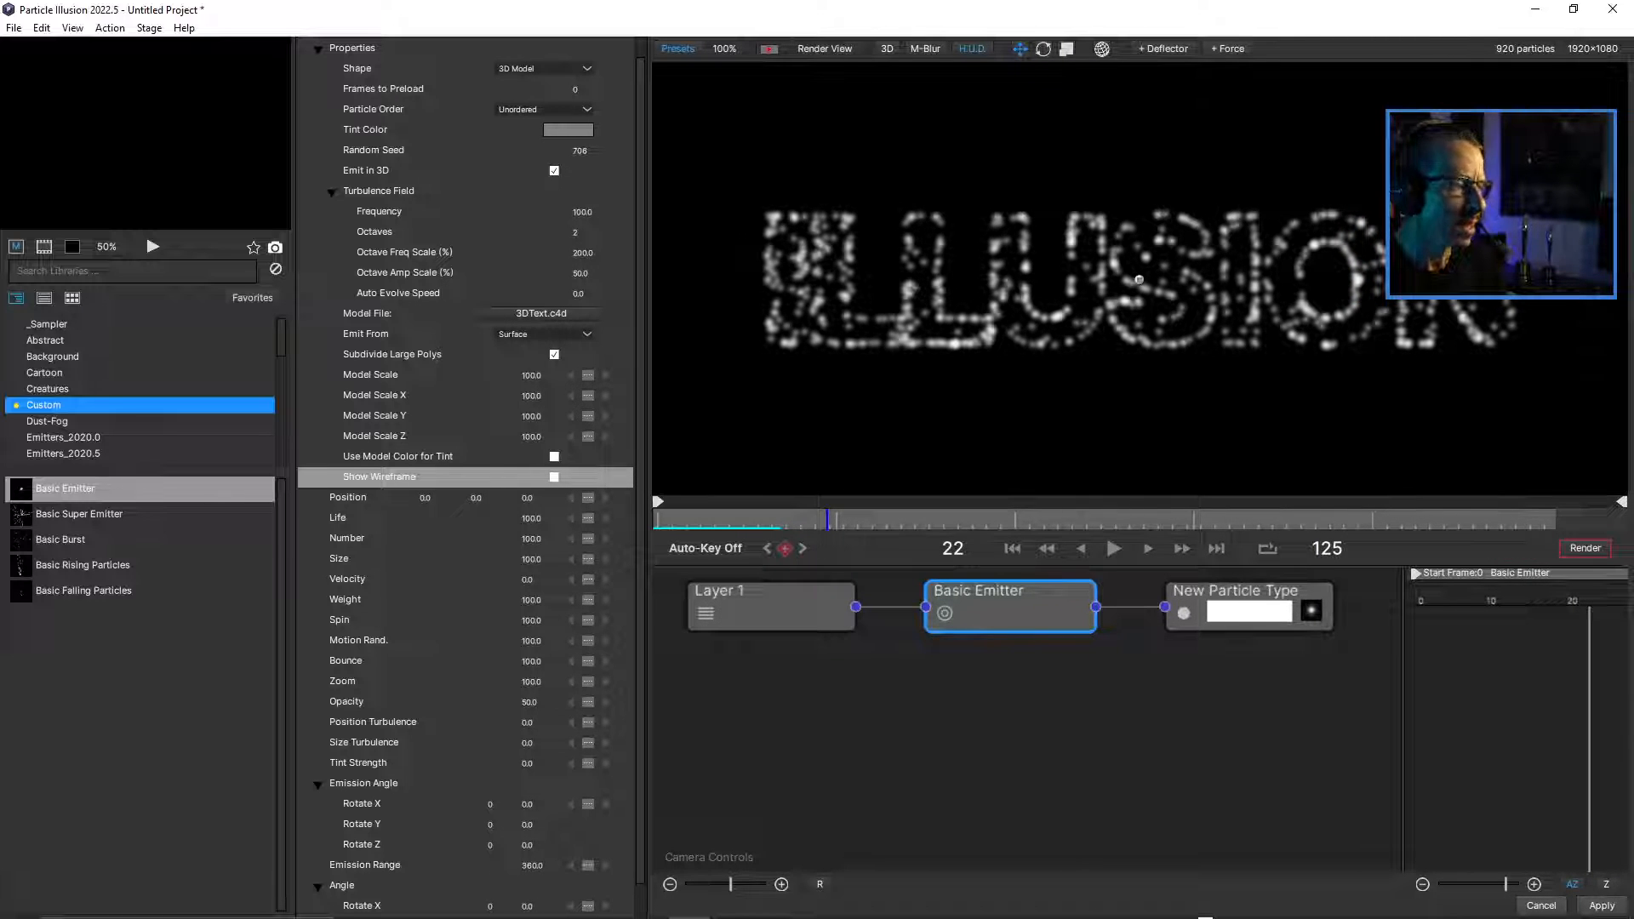
click(843, 49)
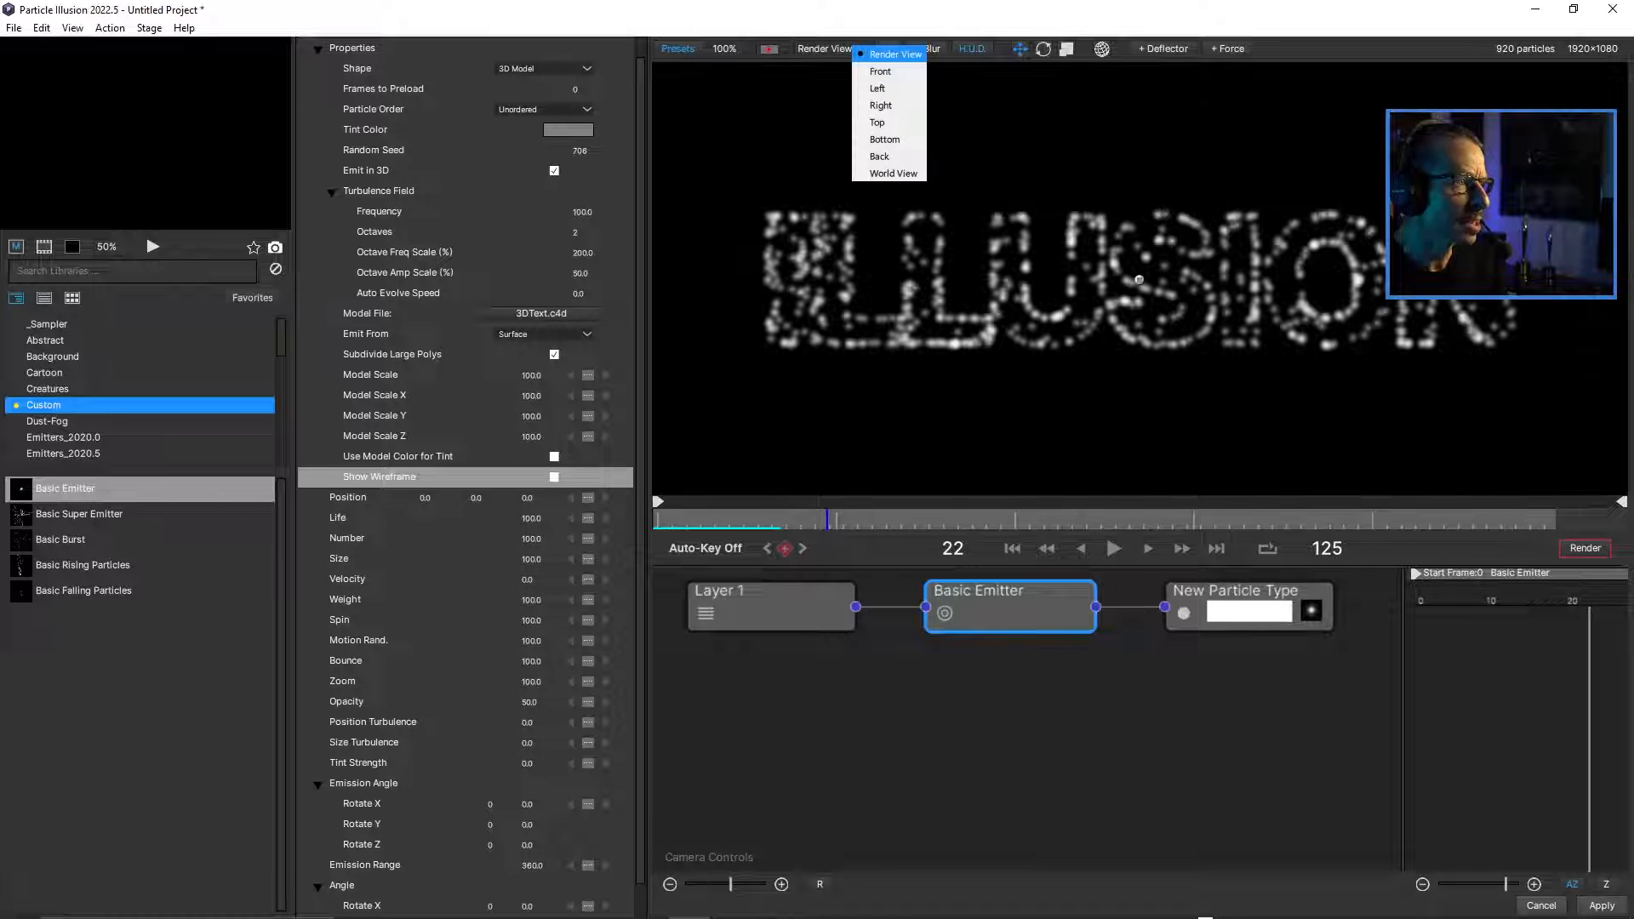
click(885, 123)
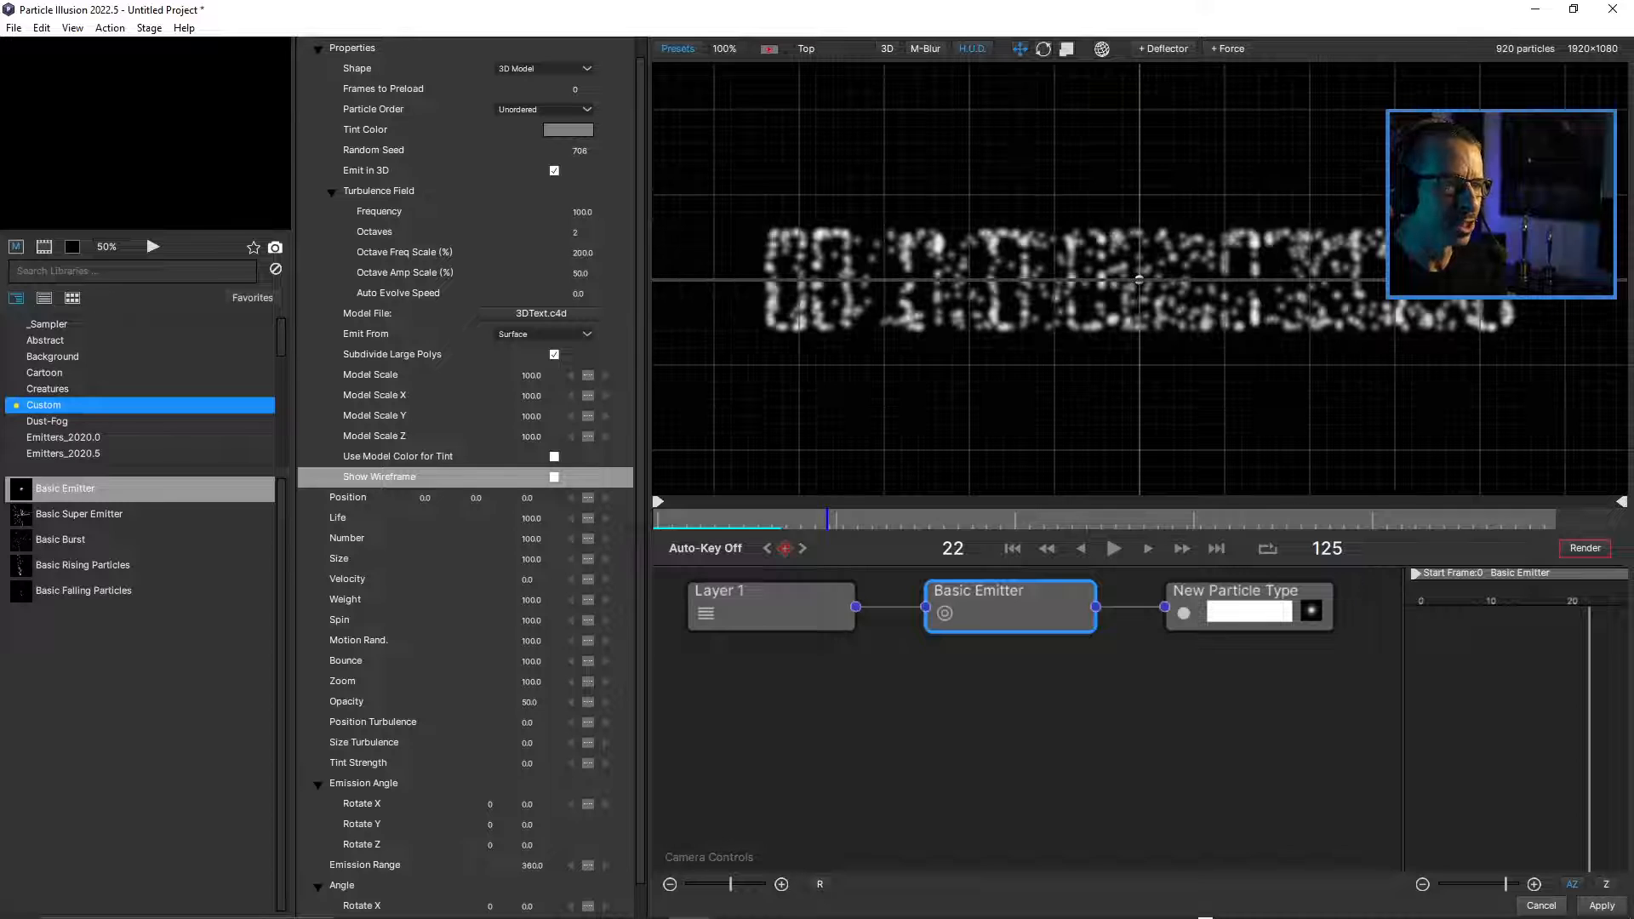
click(842, 49)
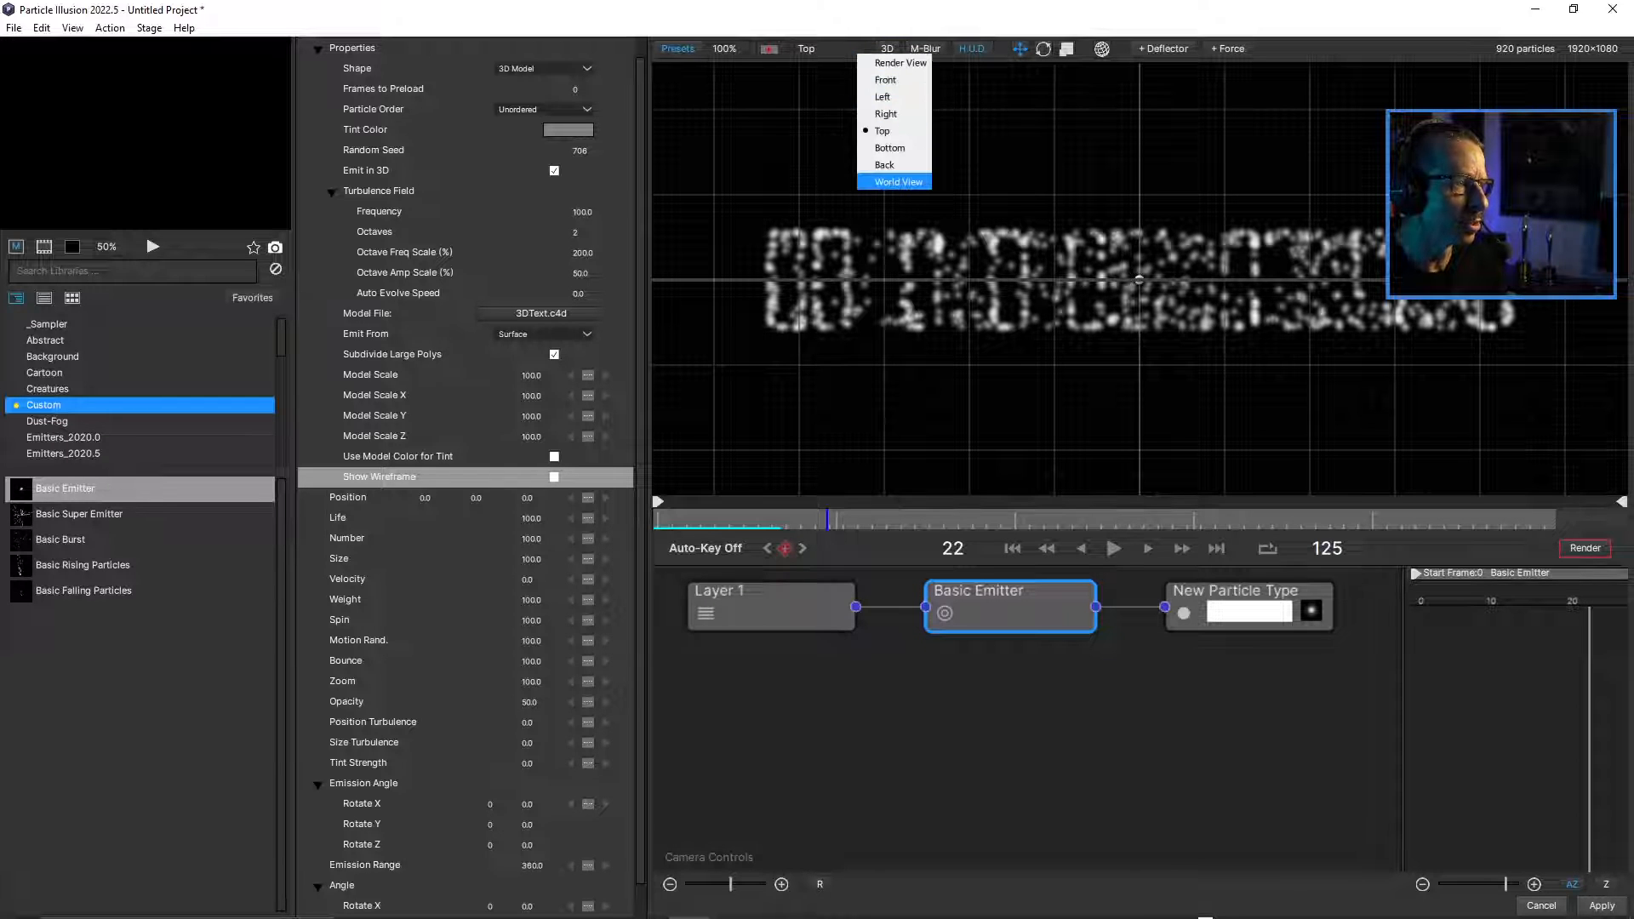
click(898, 181)
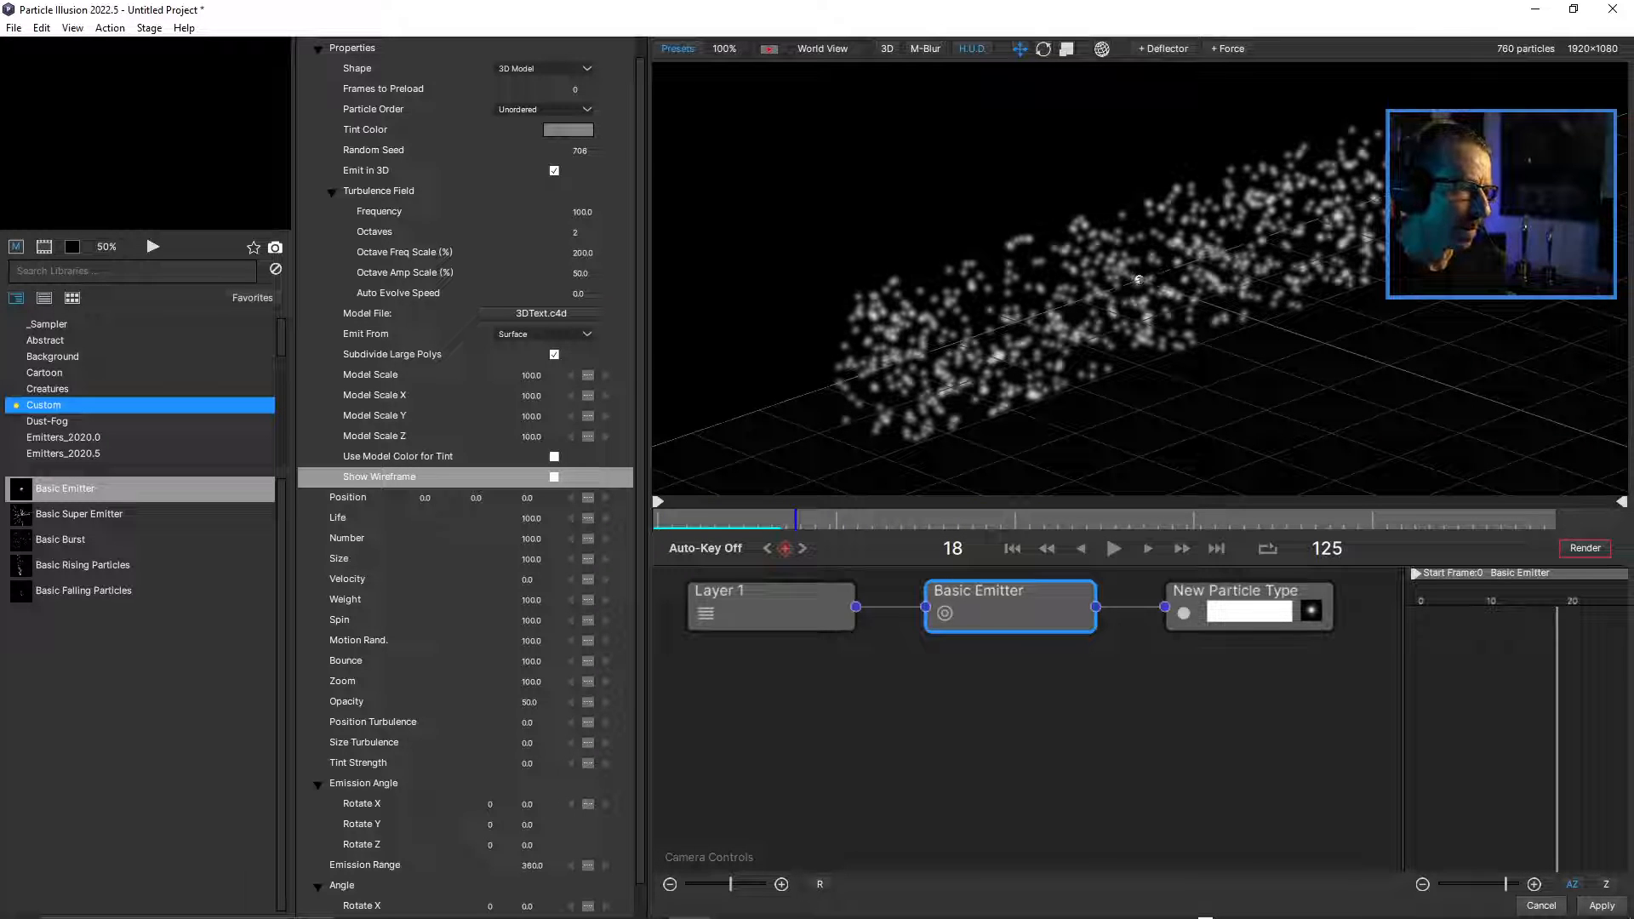
click(822, 49)
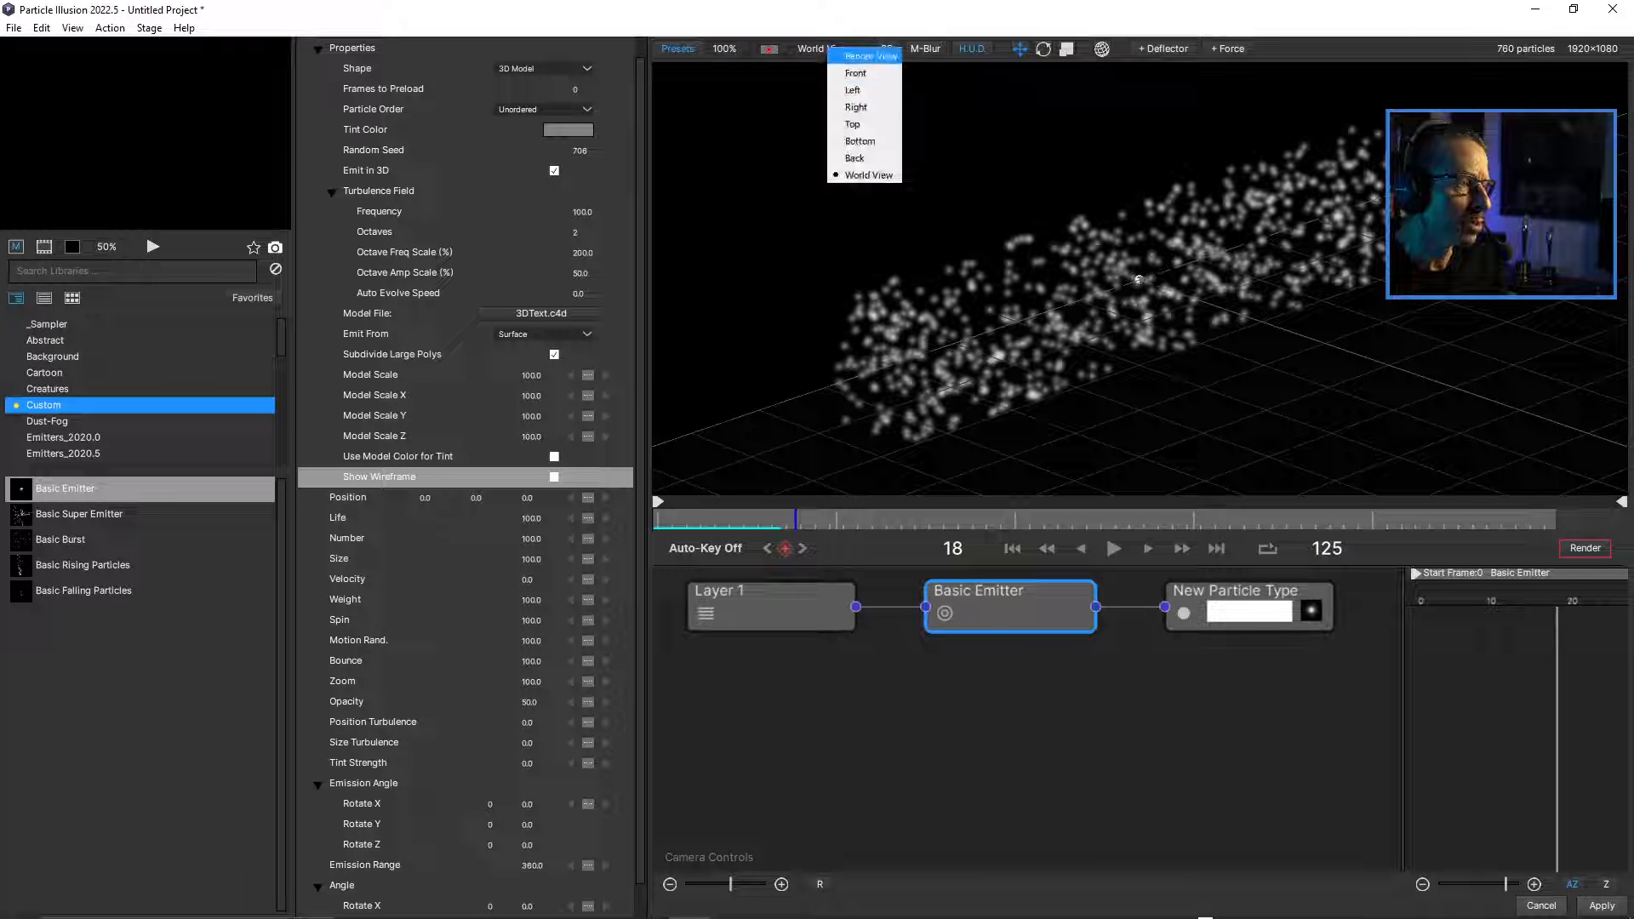
click(861, 64)
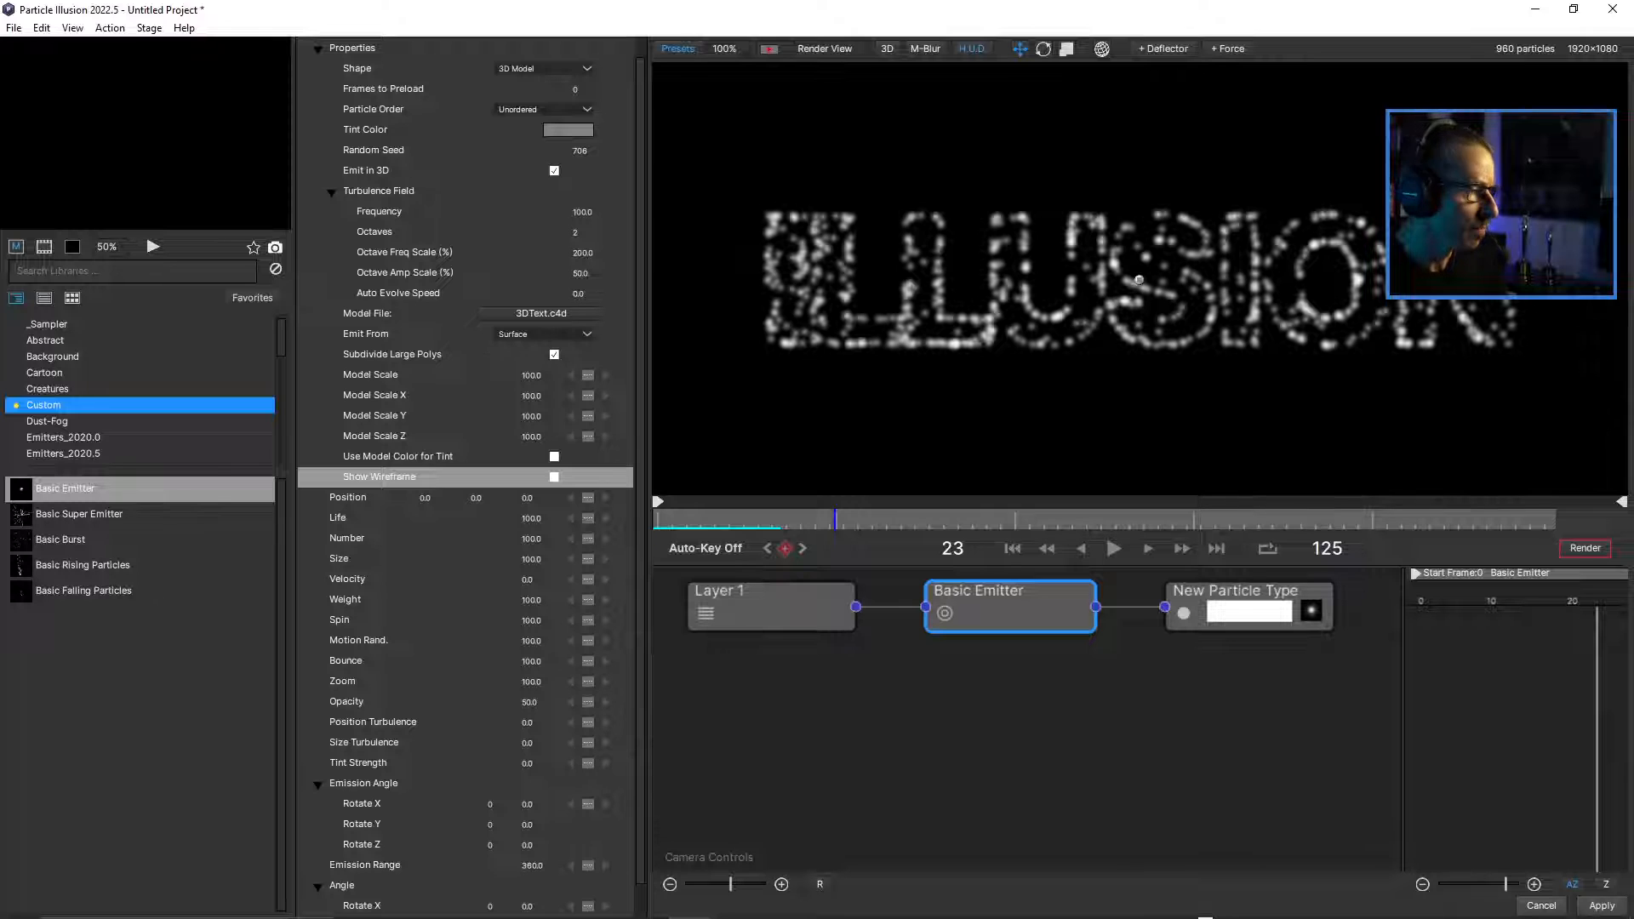
Reduce the Basic Emitter's Size to 61 and scrub the timeline to frame 38.
drag(835, 519, 796, 519)
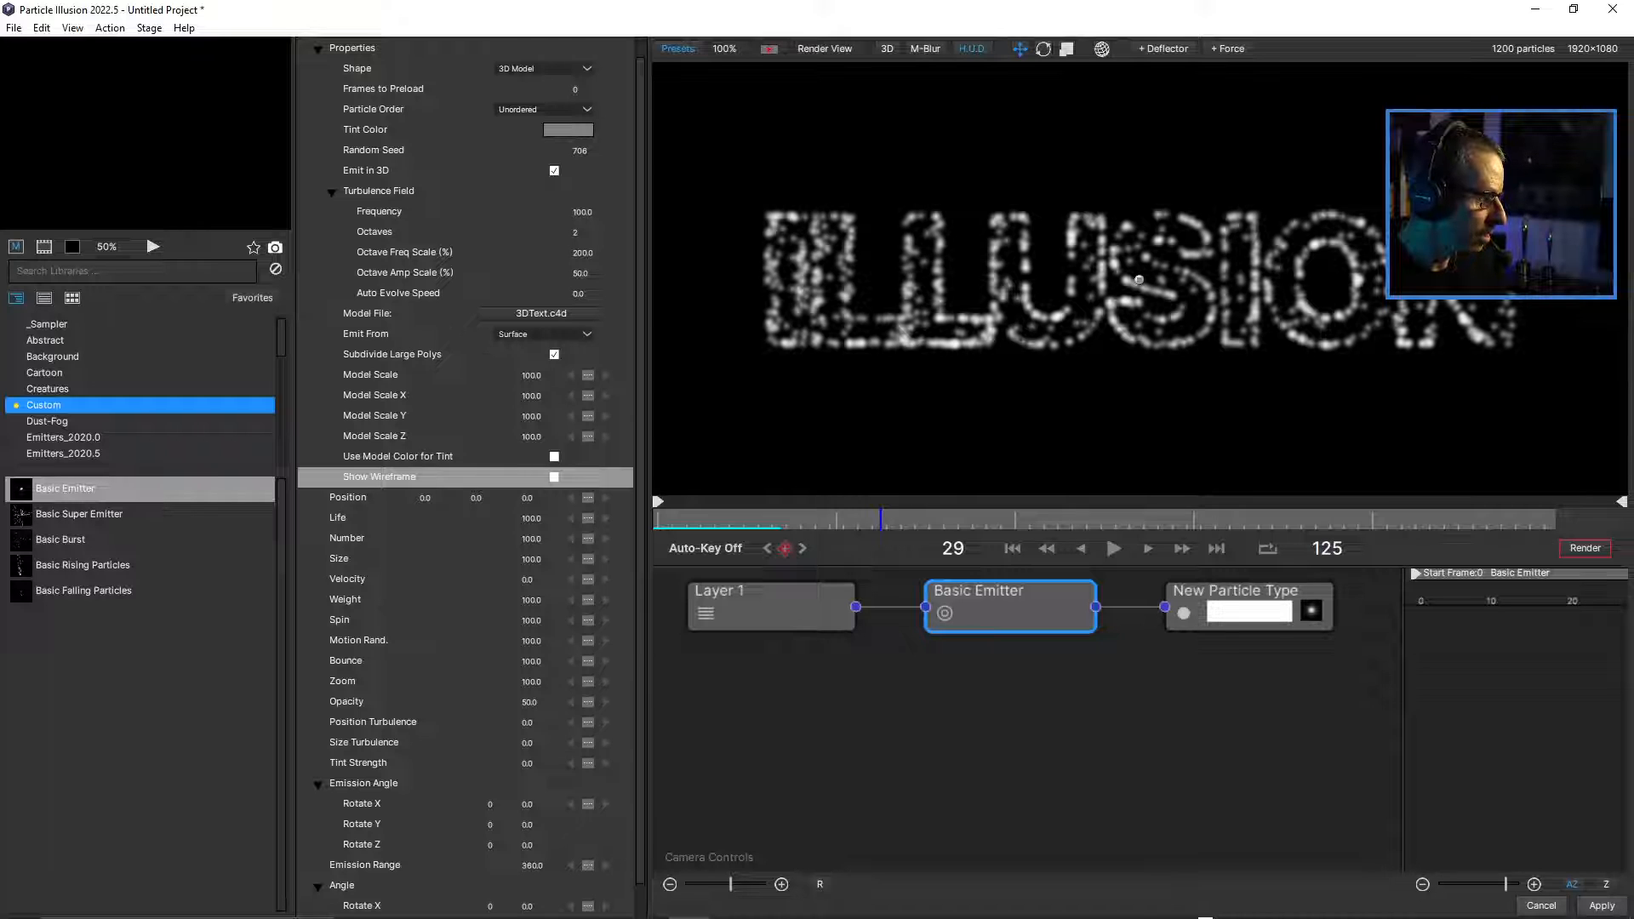
drag(531, 559, 498, 559)
drag(658, 520, 950, 520)
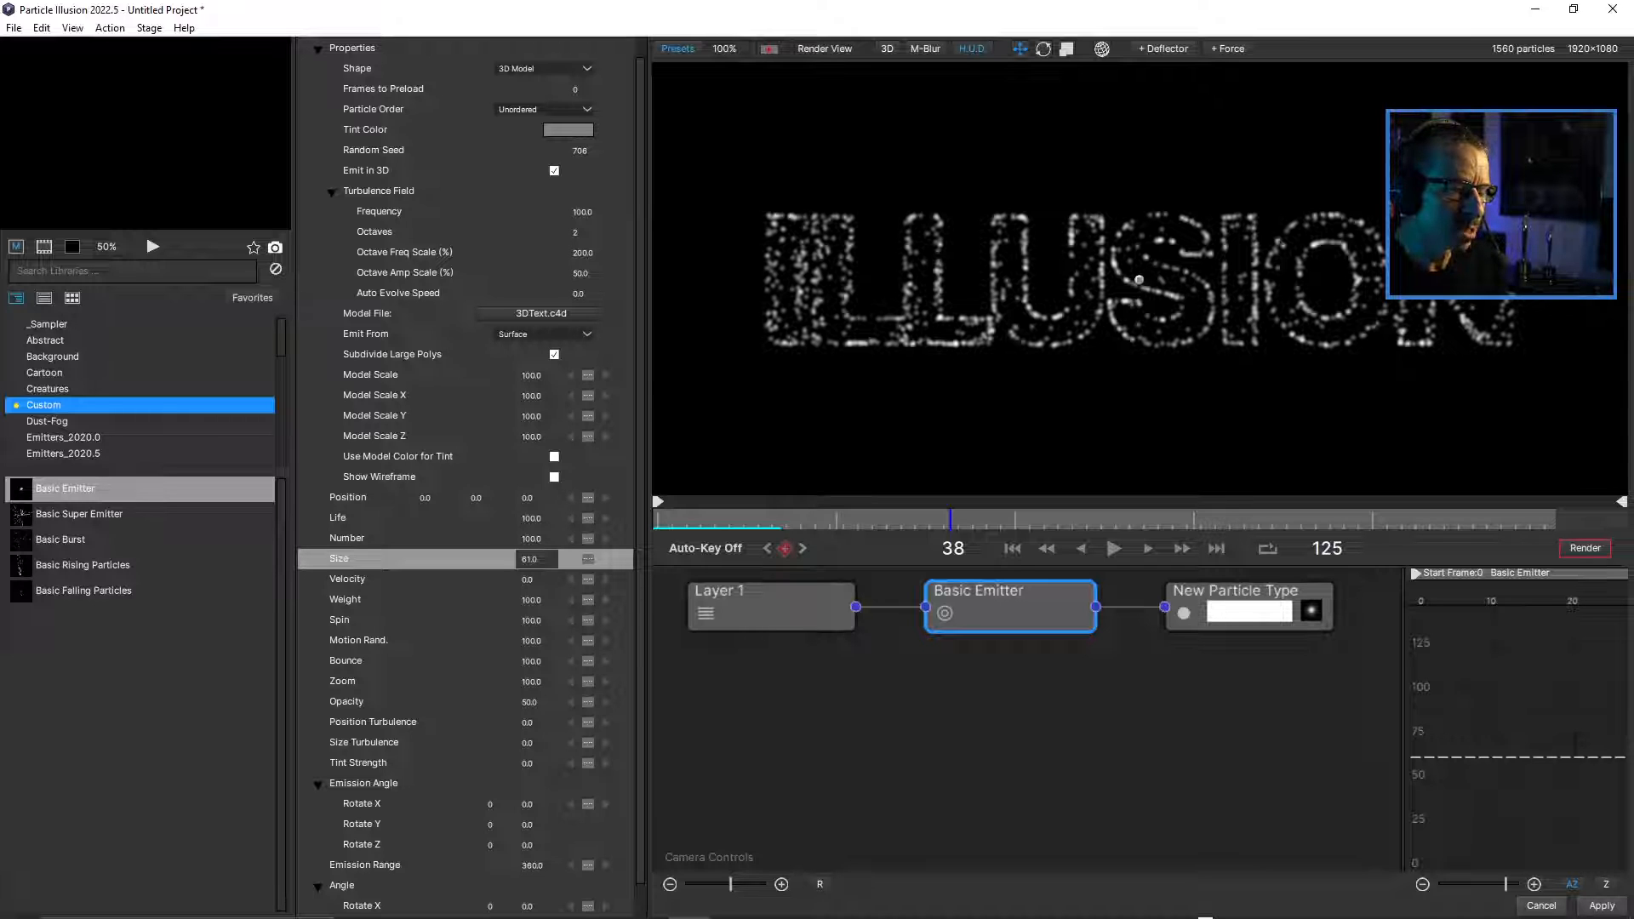
Open the New Particle Type's Colors gradient for editing and add a second color stop at 100%.
click(1236, 592)
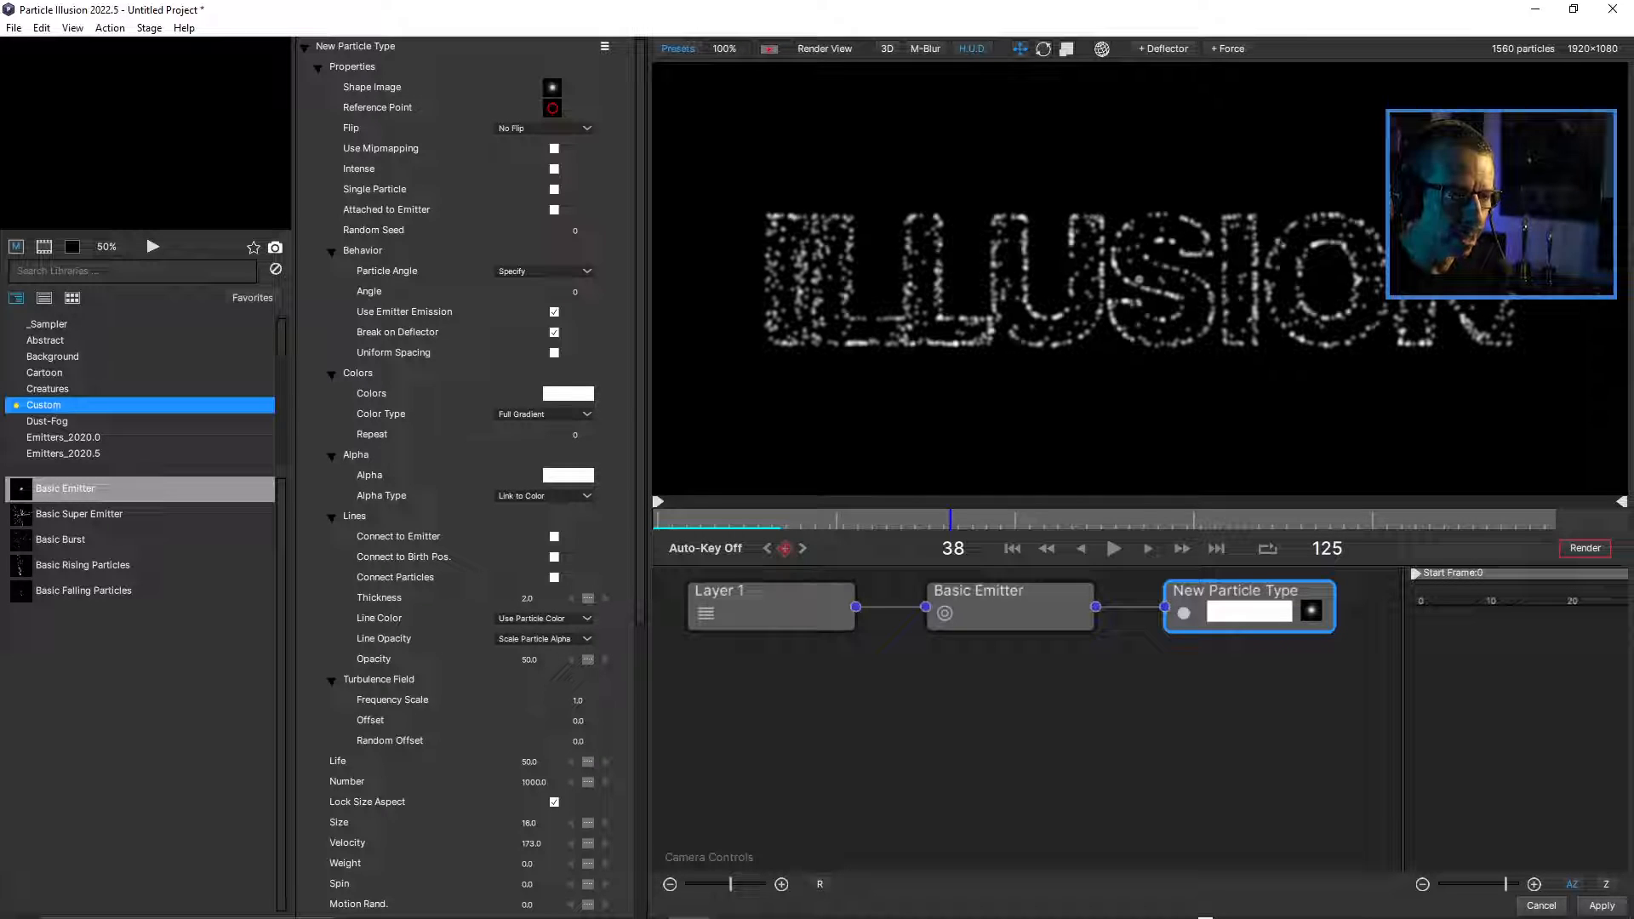
click(569, 393)
drag(773, 386, 1052, 321)
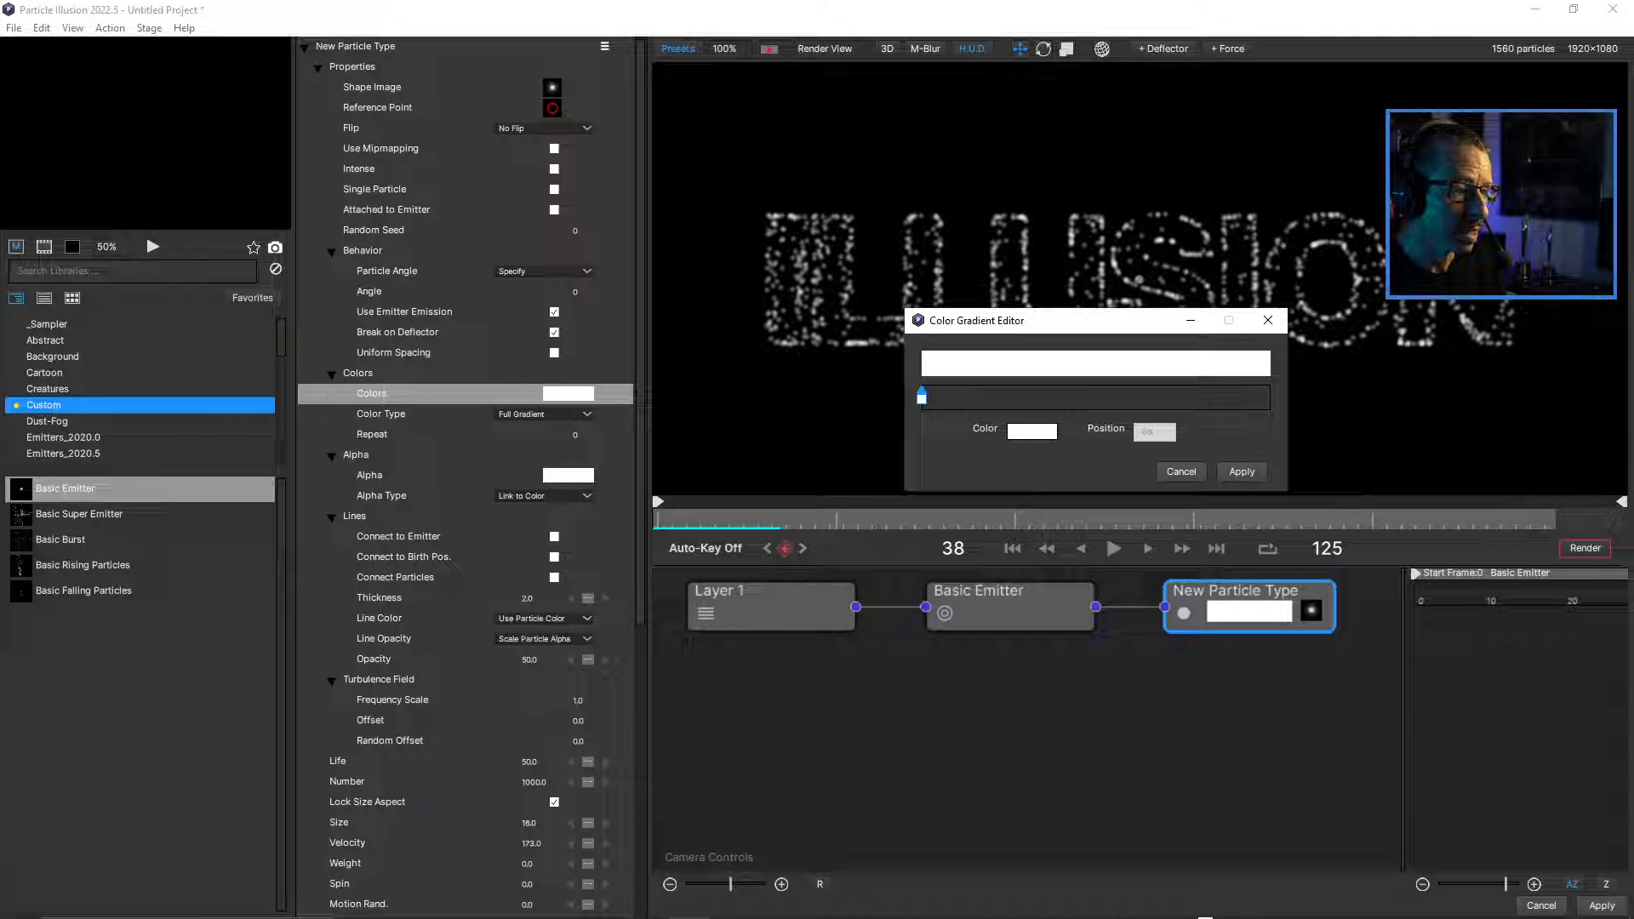
click(1229, 398)
drag(1229, 396, 1270, 396)
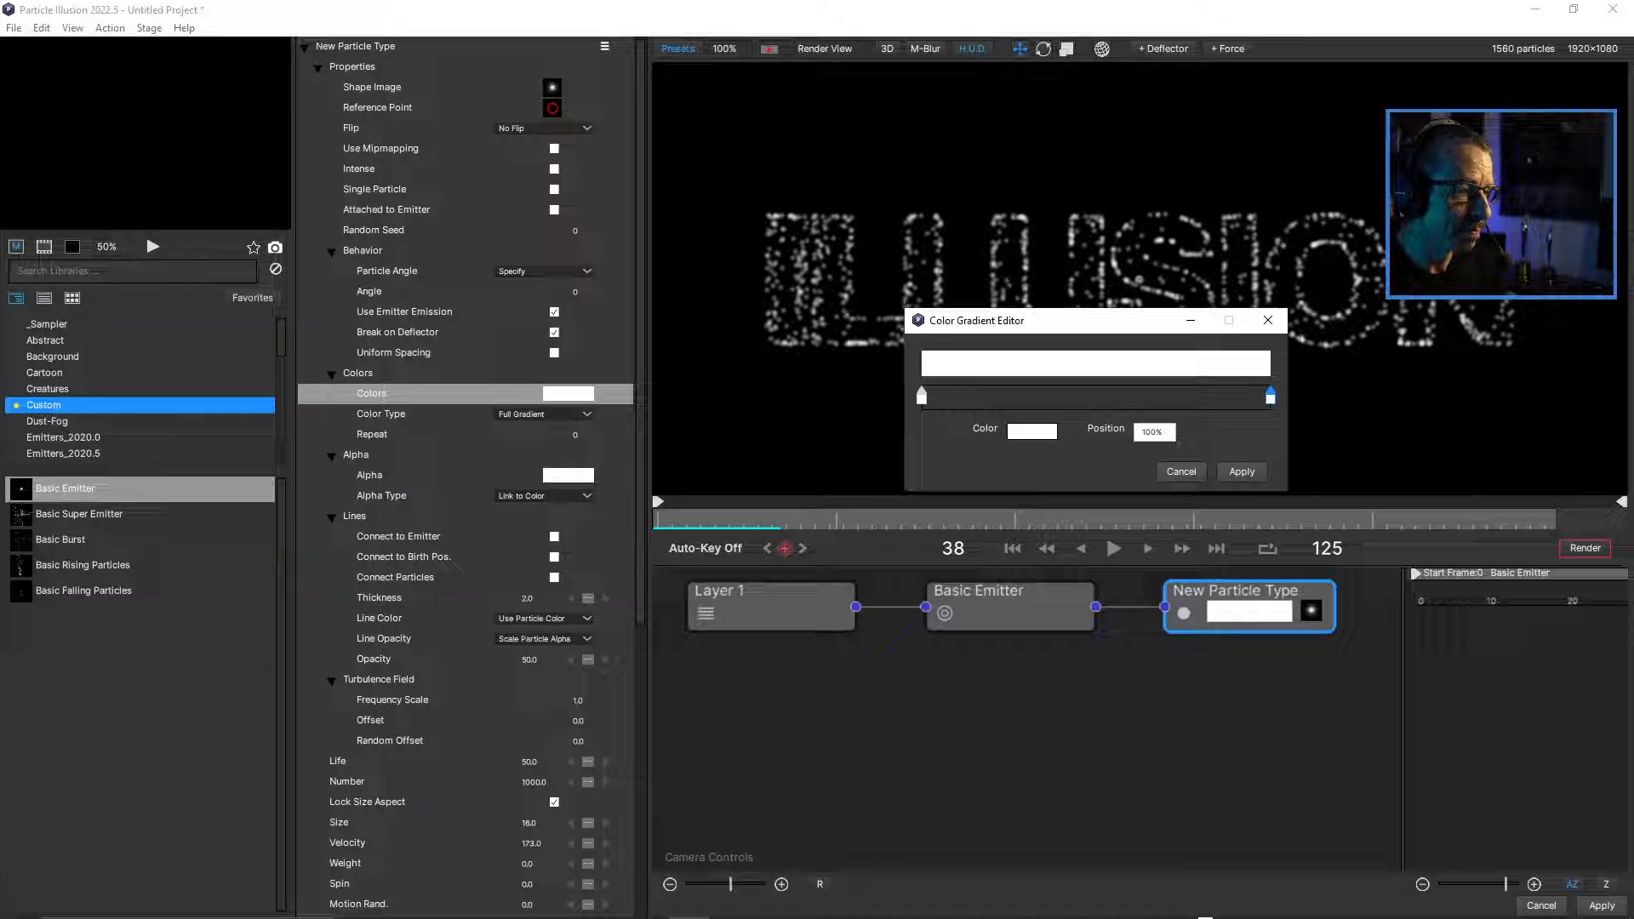
Color the gradient's start stop red (#ff0000) and its end stop orange (#ff5500).
double_click(922, 397)
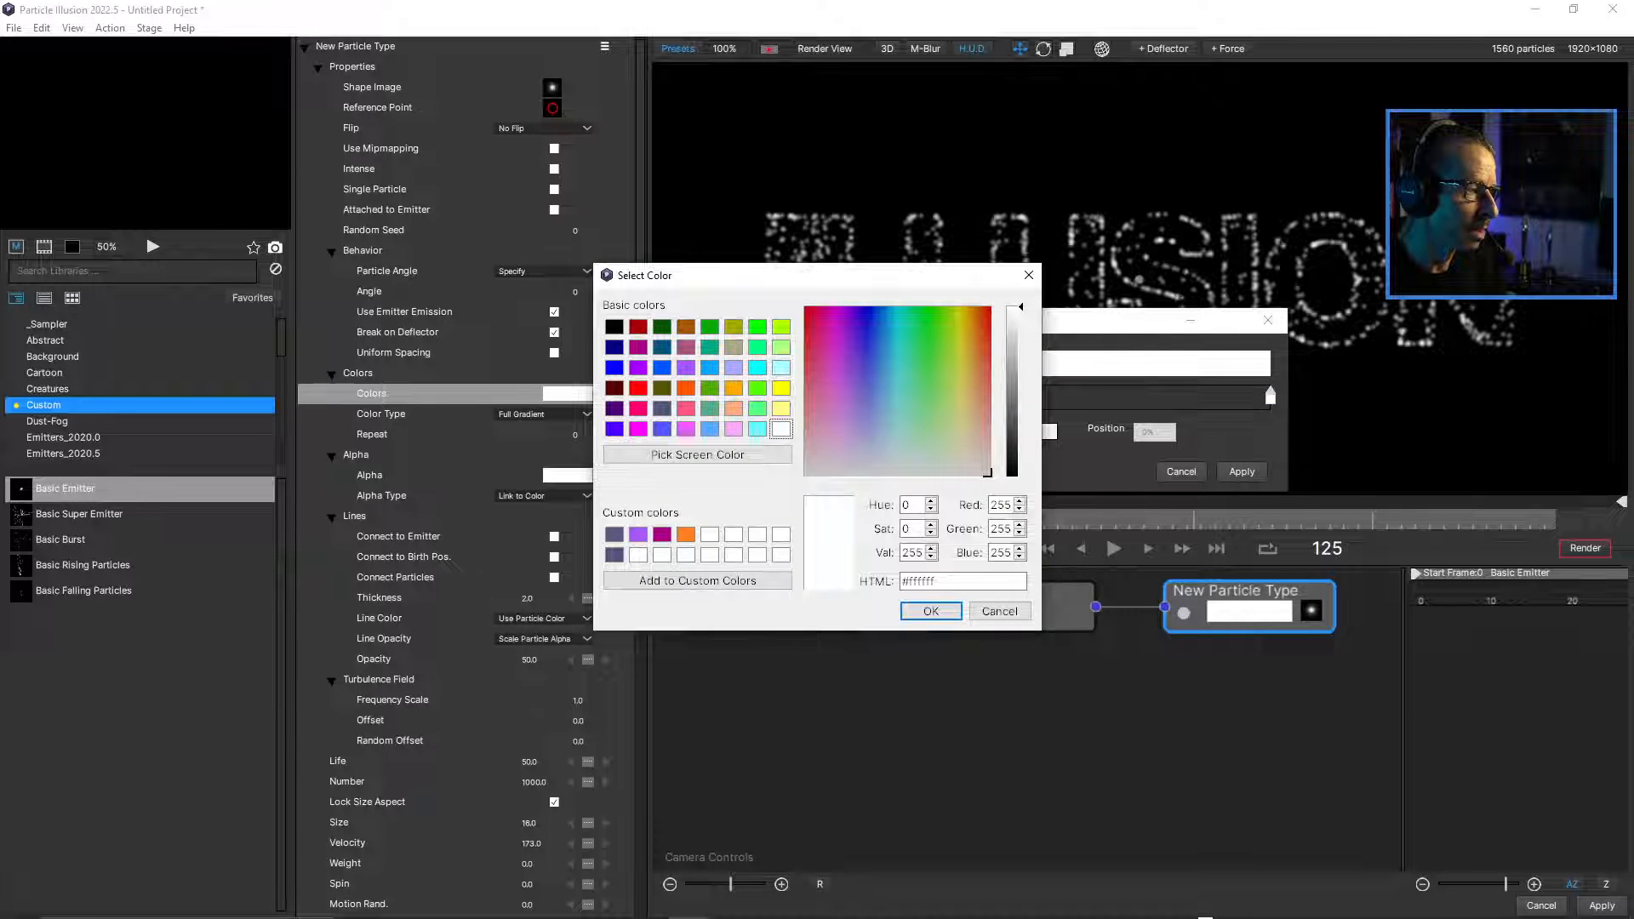
click(686, 388)
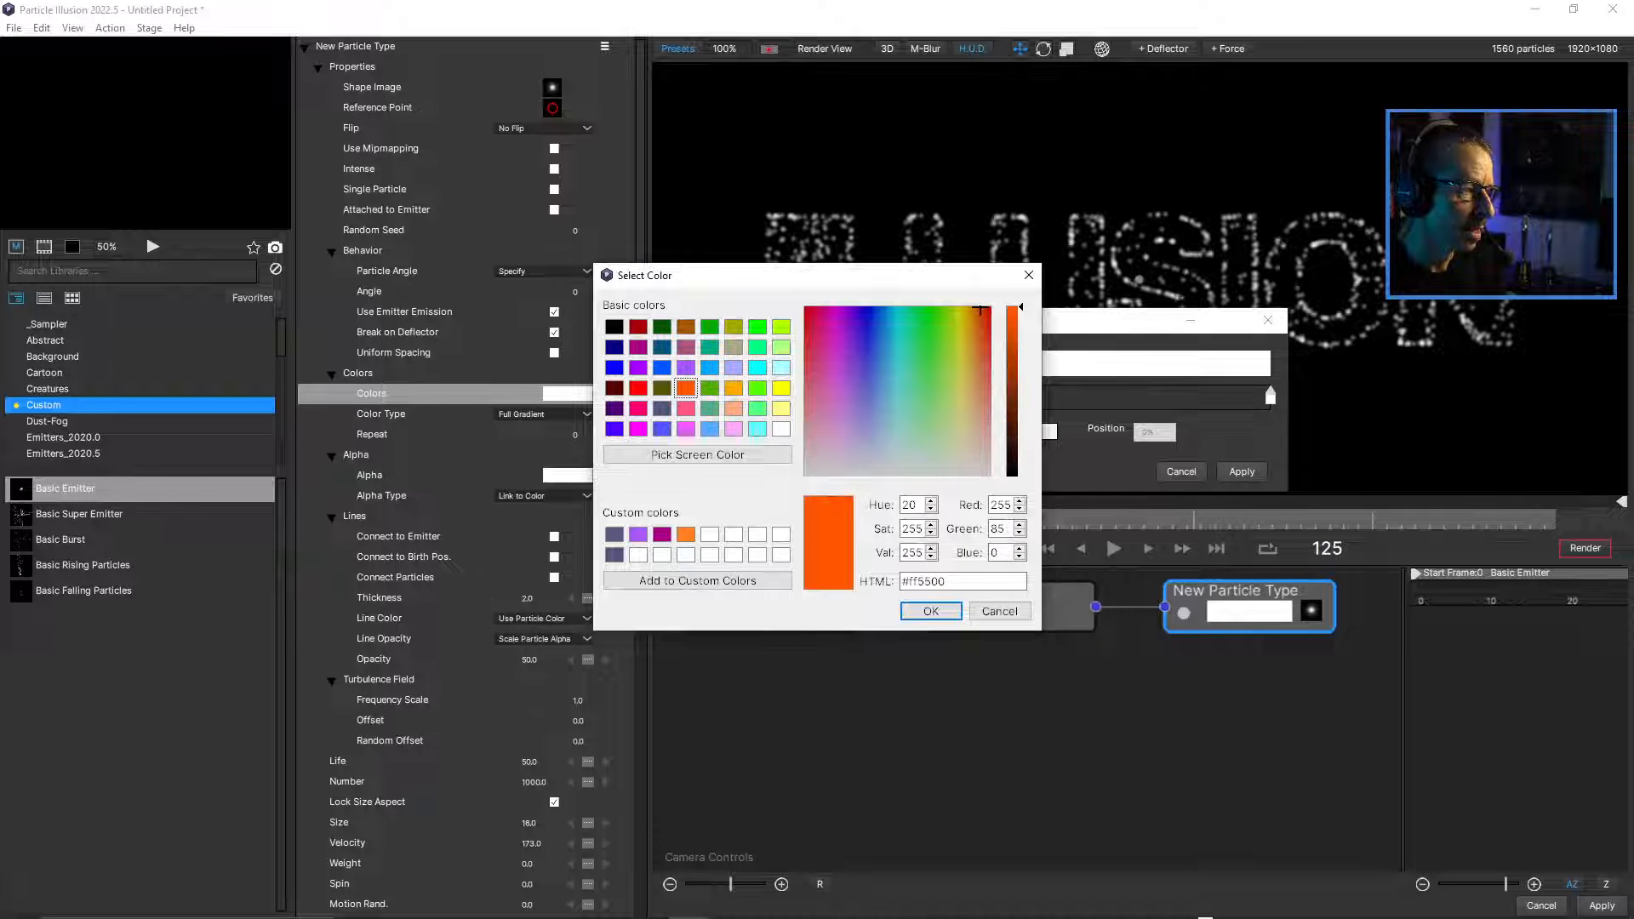
click(638, 388)
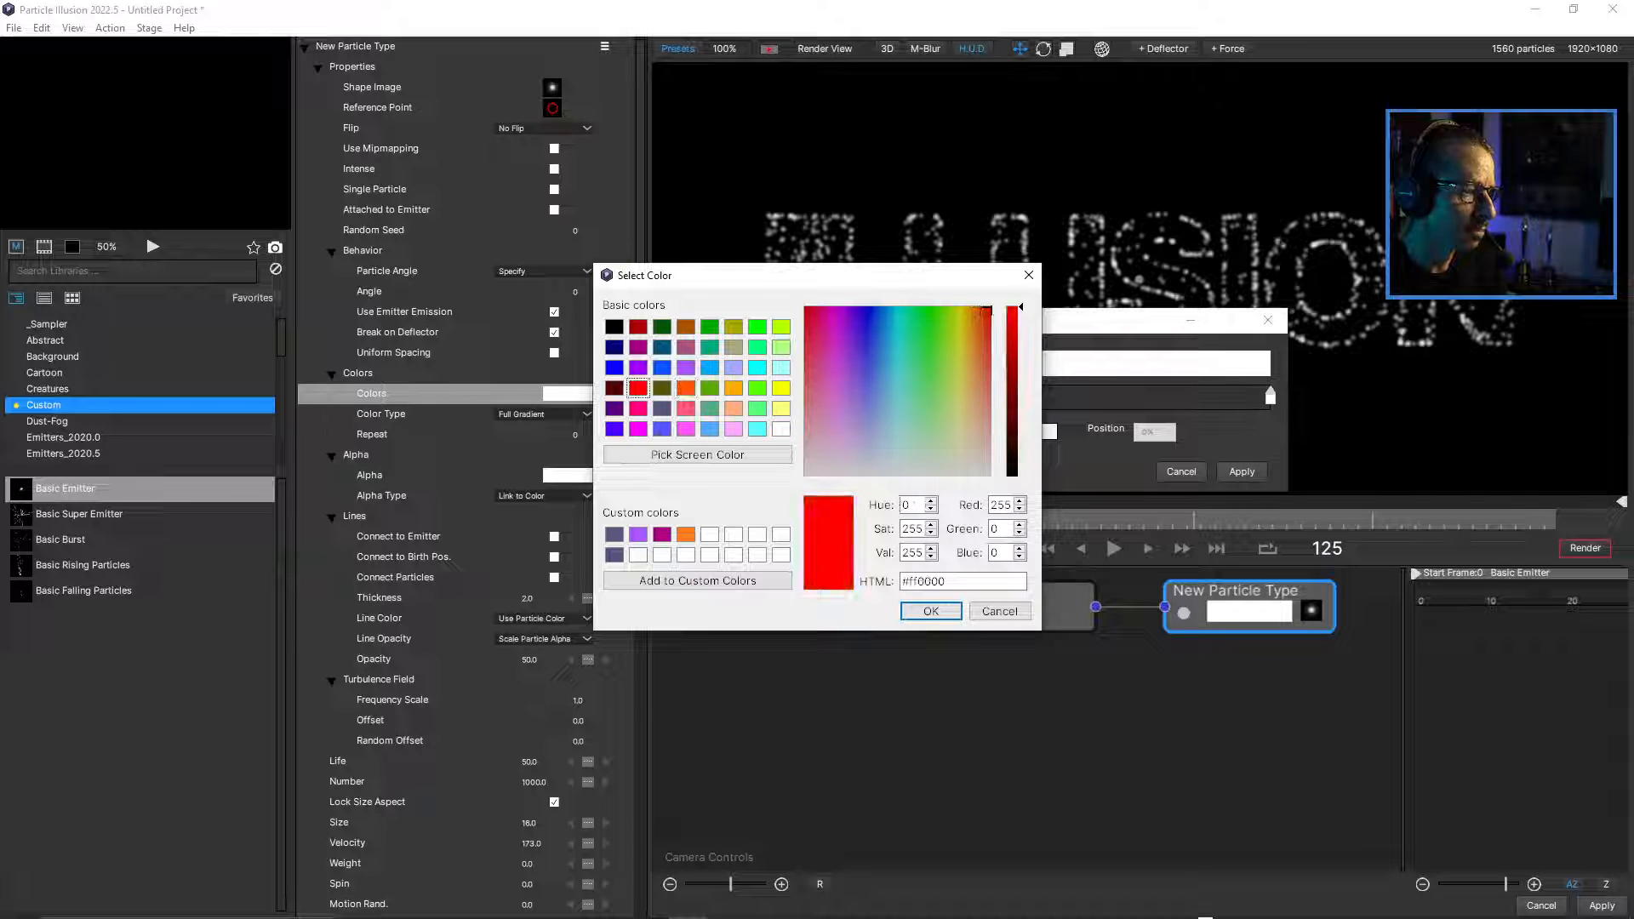
click(931, 611)
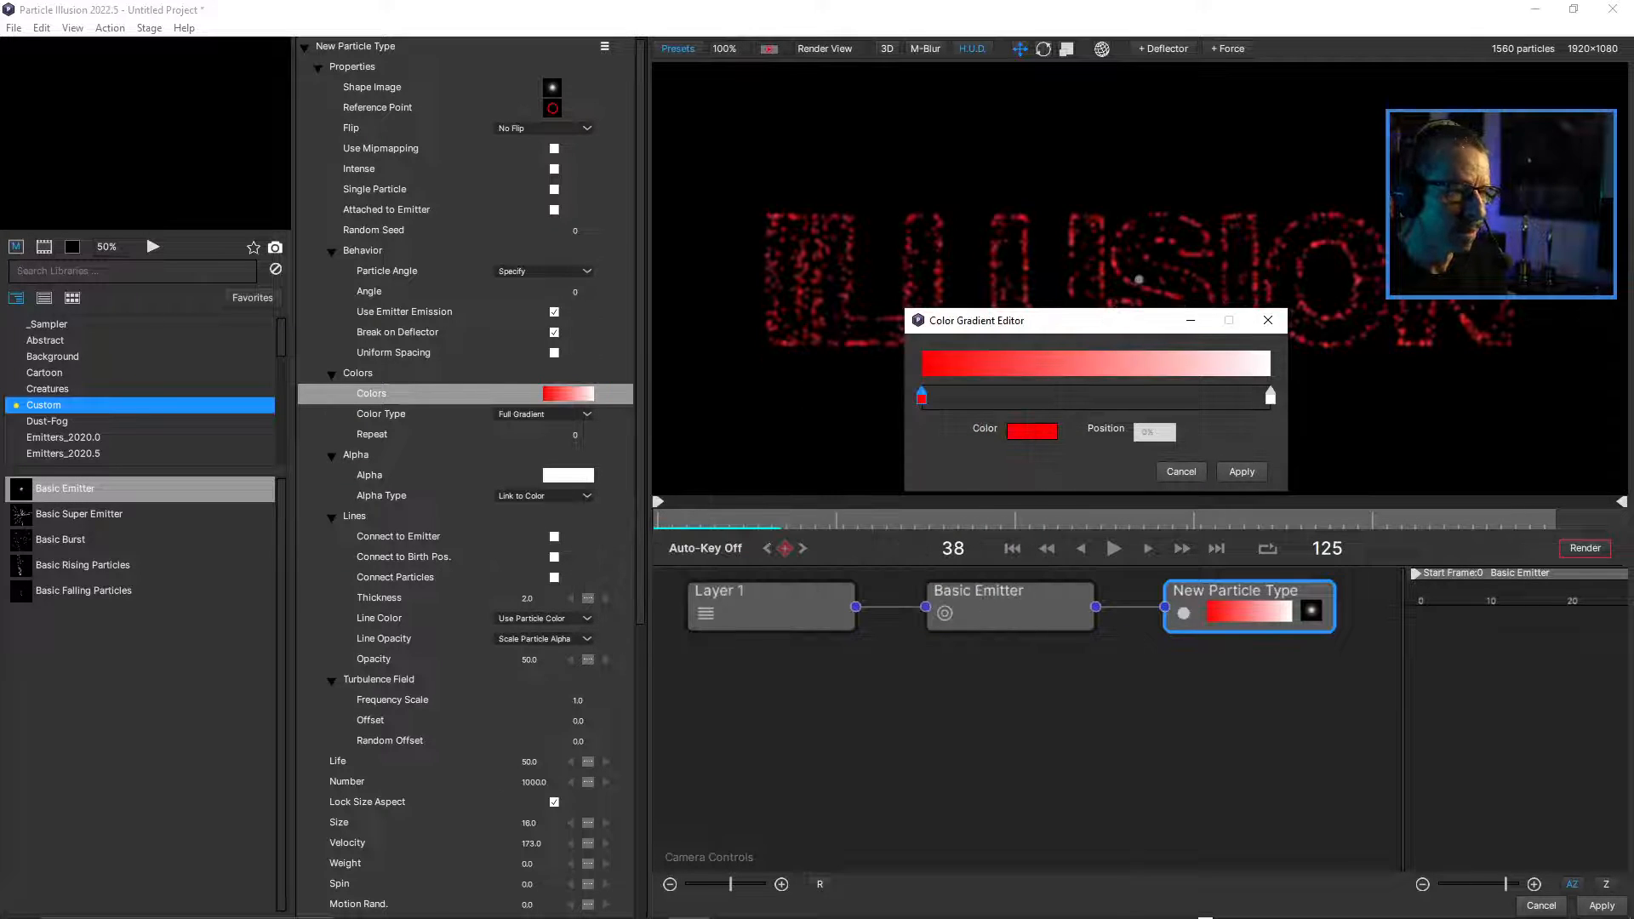
double_click(1271, 397)
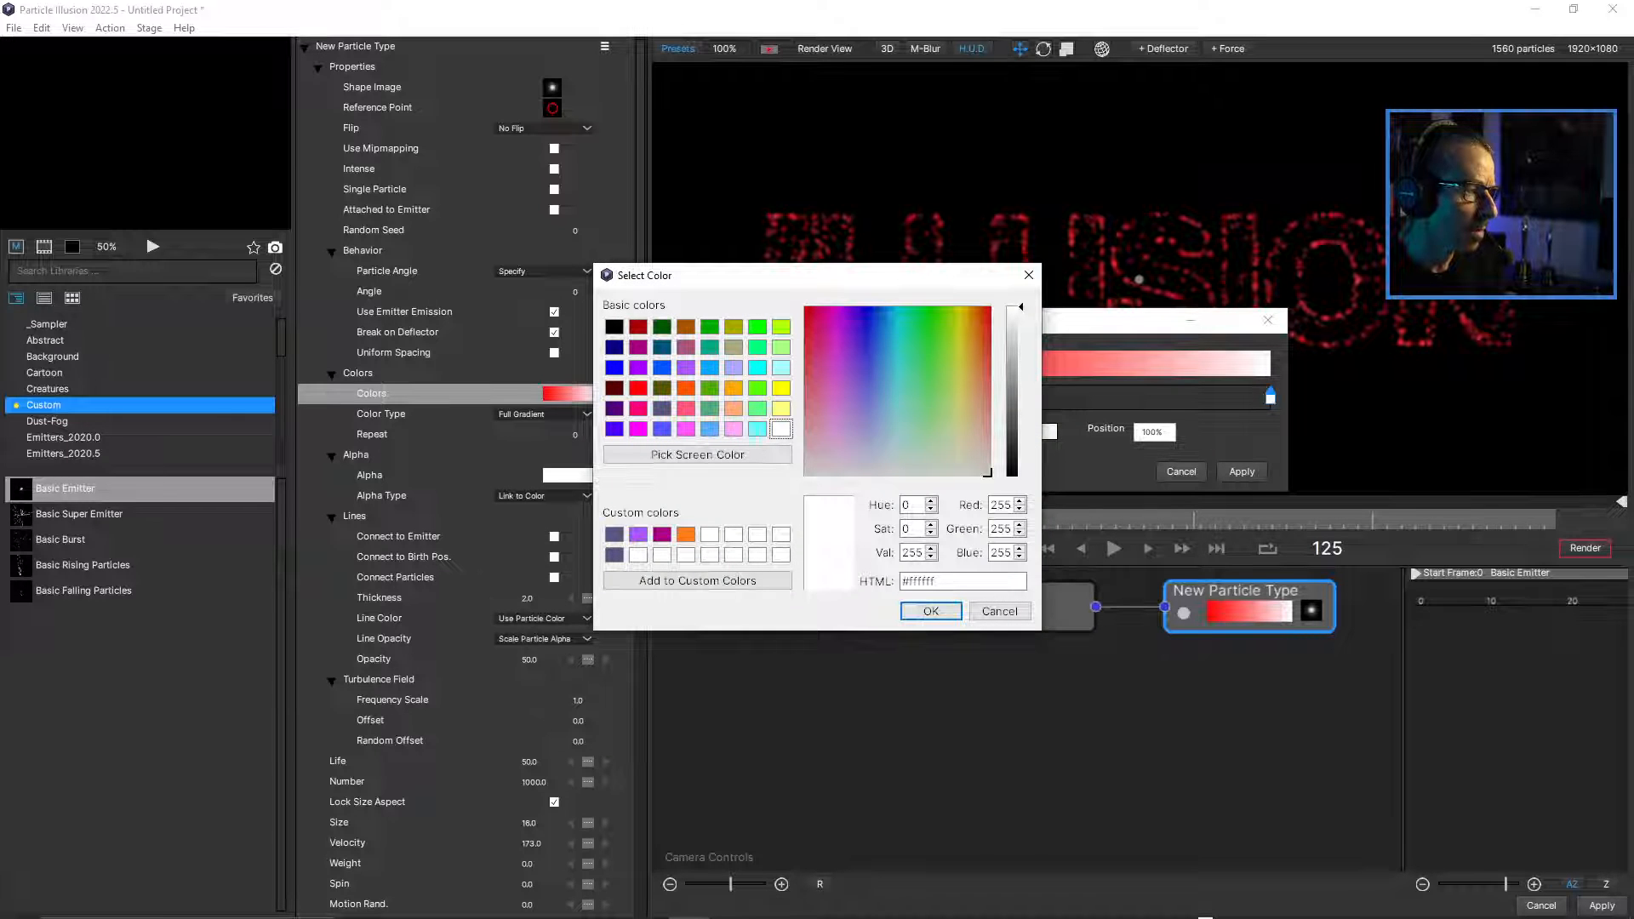
click(686, 388)
click(930, 611)
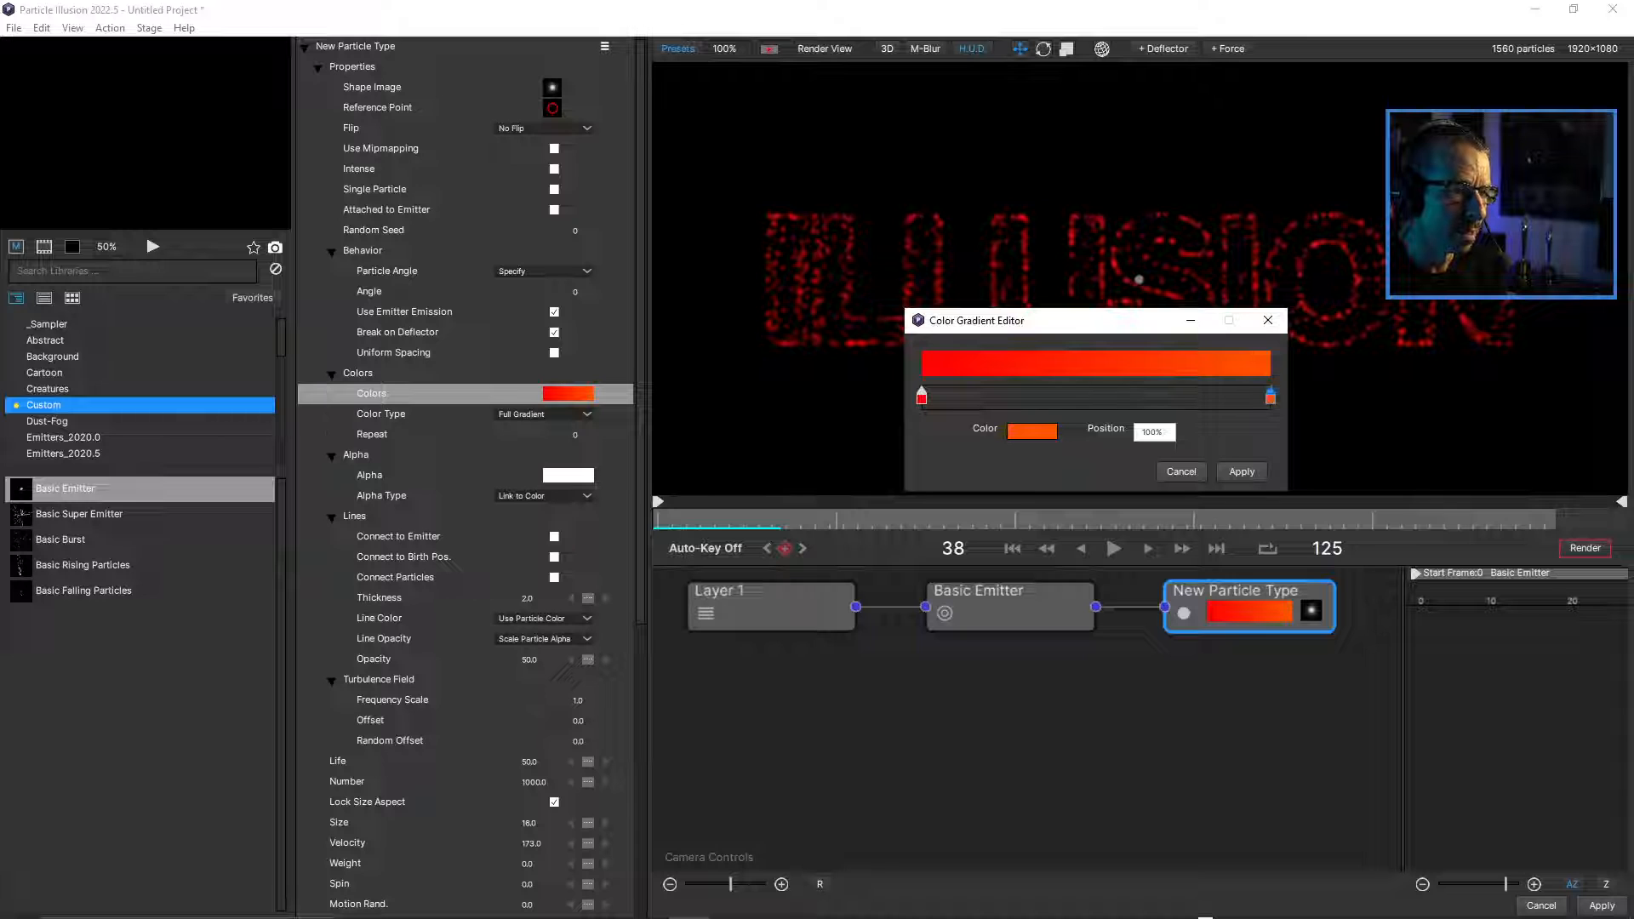
Add an orange (#ff5500) middle stop at 50%, recolor the end stop to #ffaa00 and apply the gradient.
click(1099, 398)
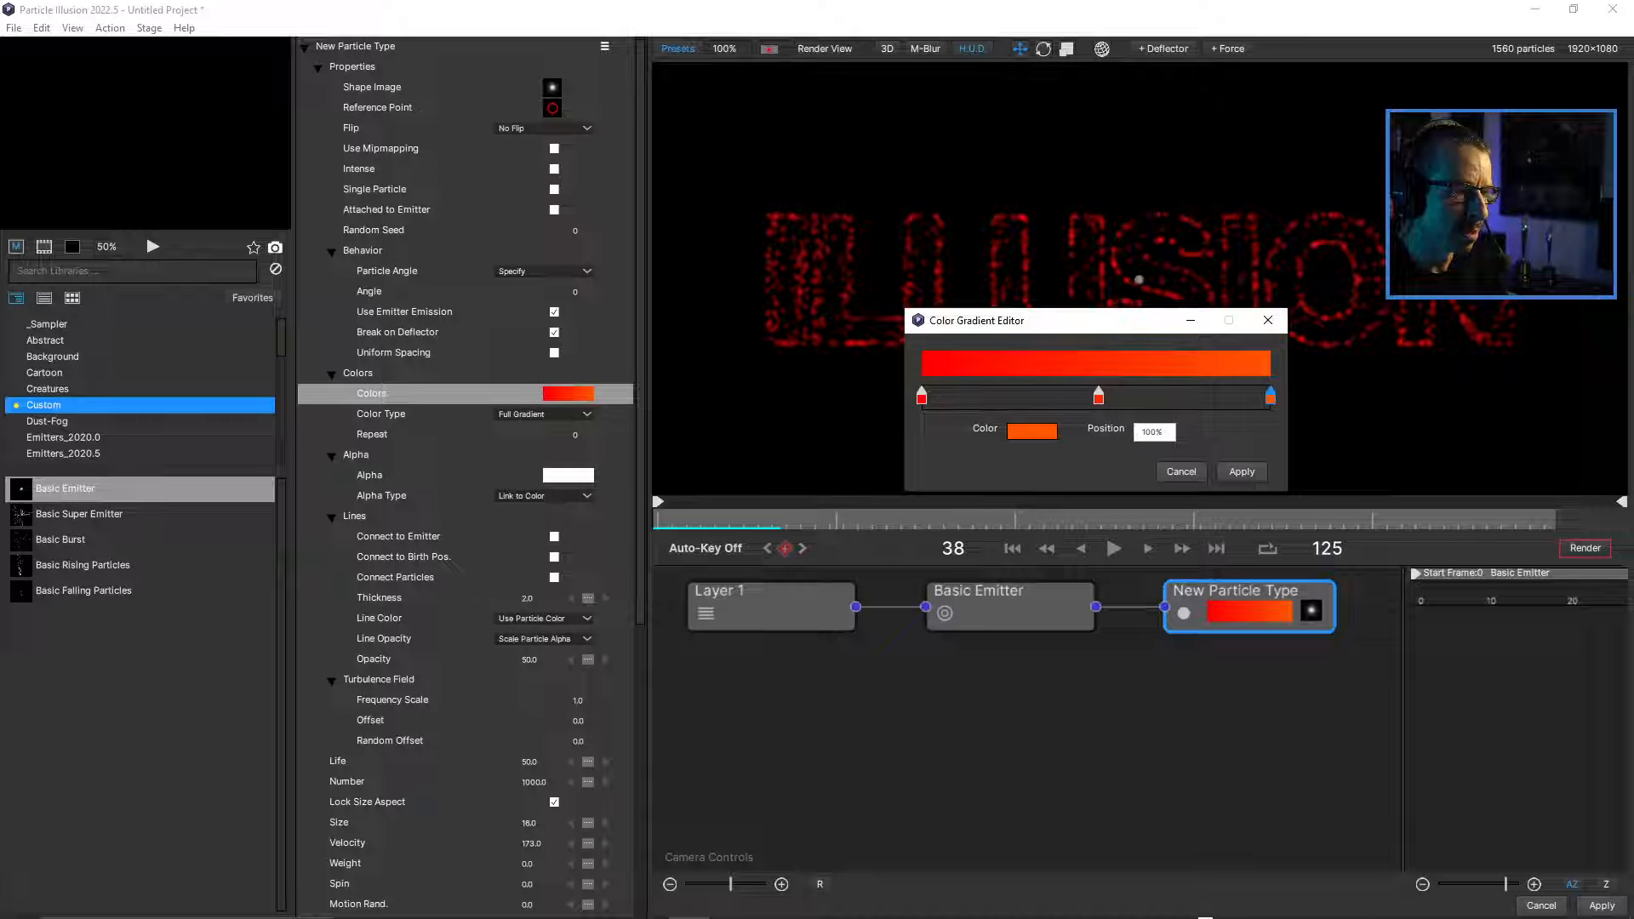
double_click(1269, 395)
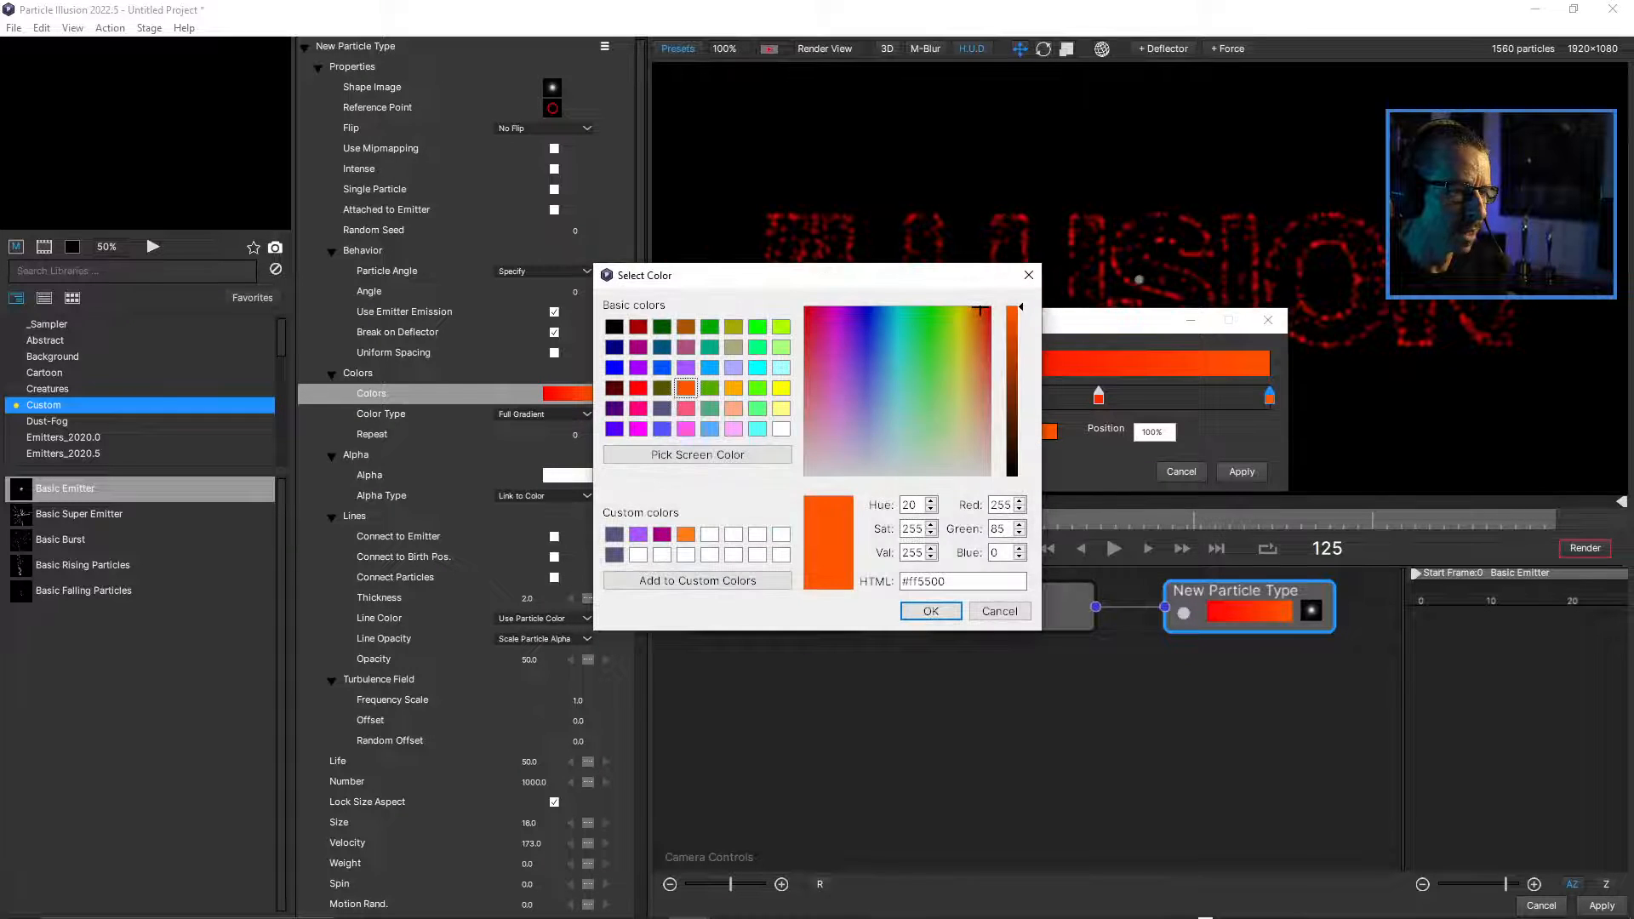
click(733, 388)
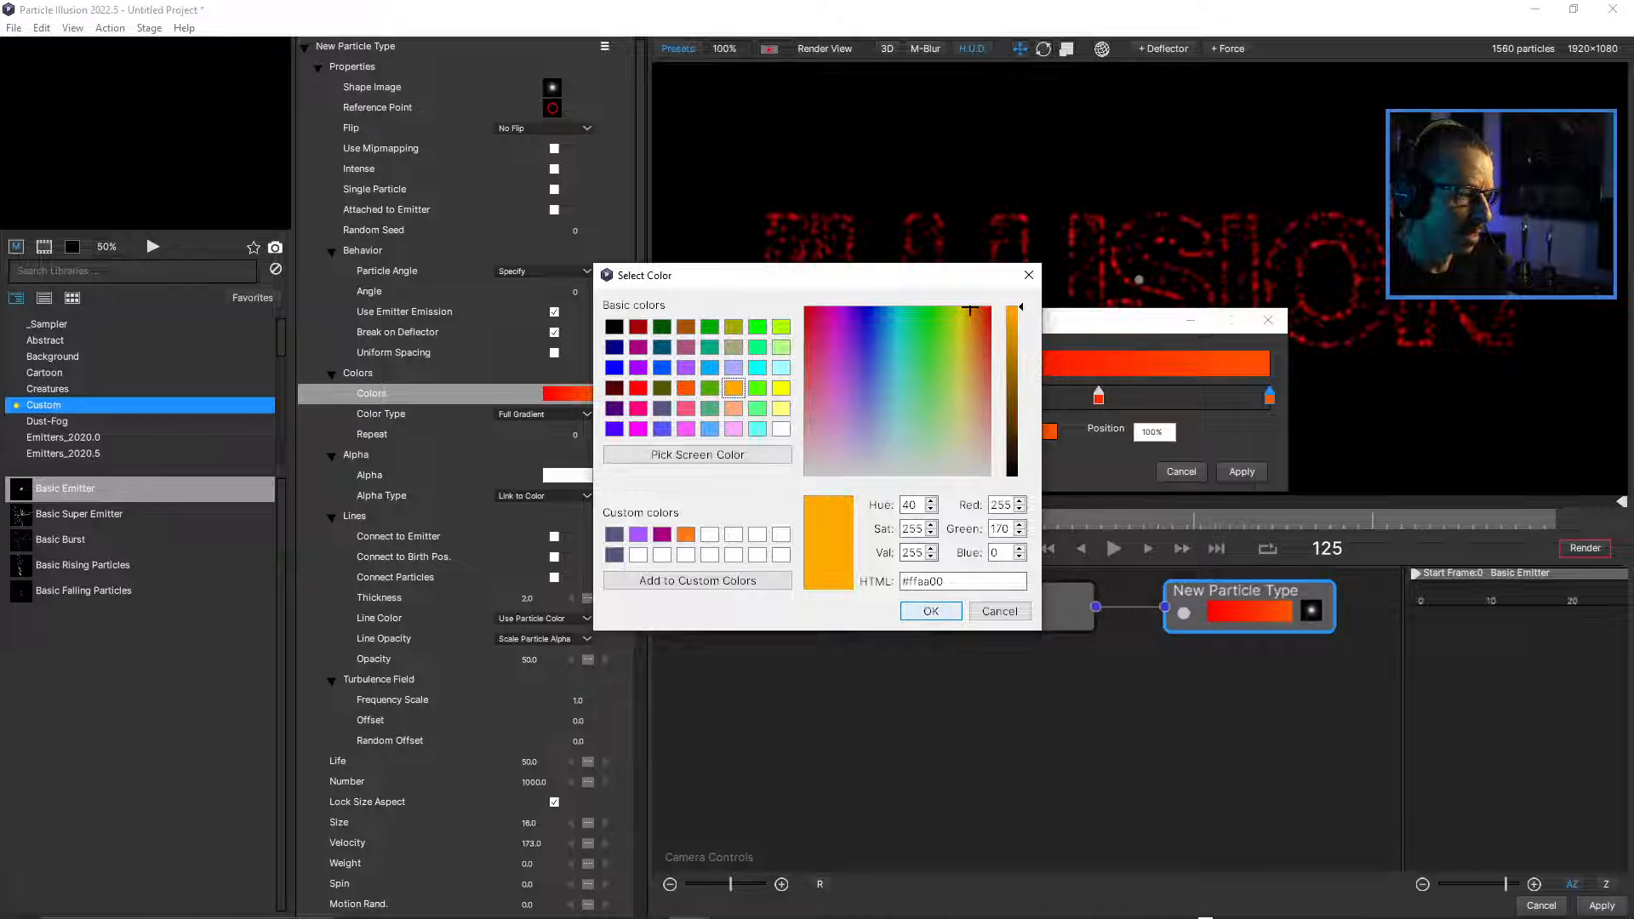
click(931, 611)
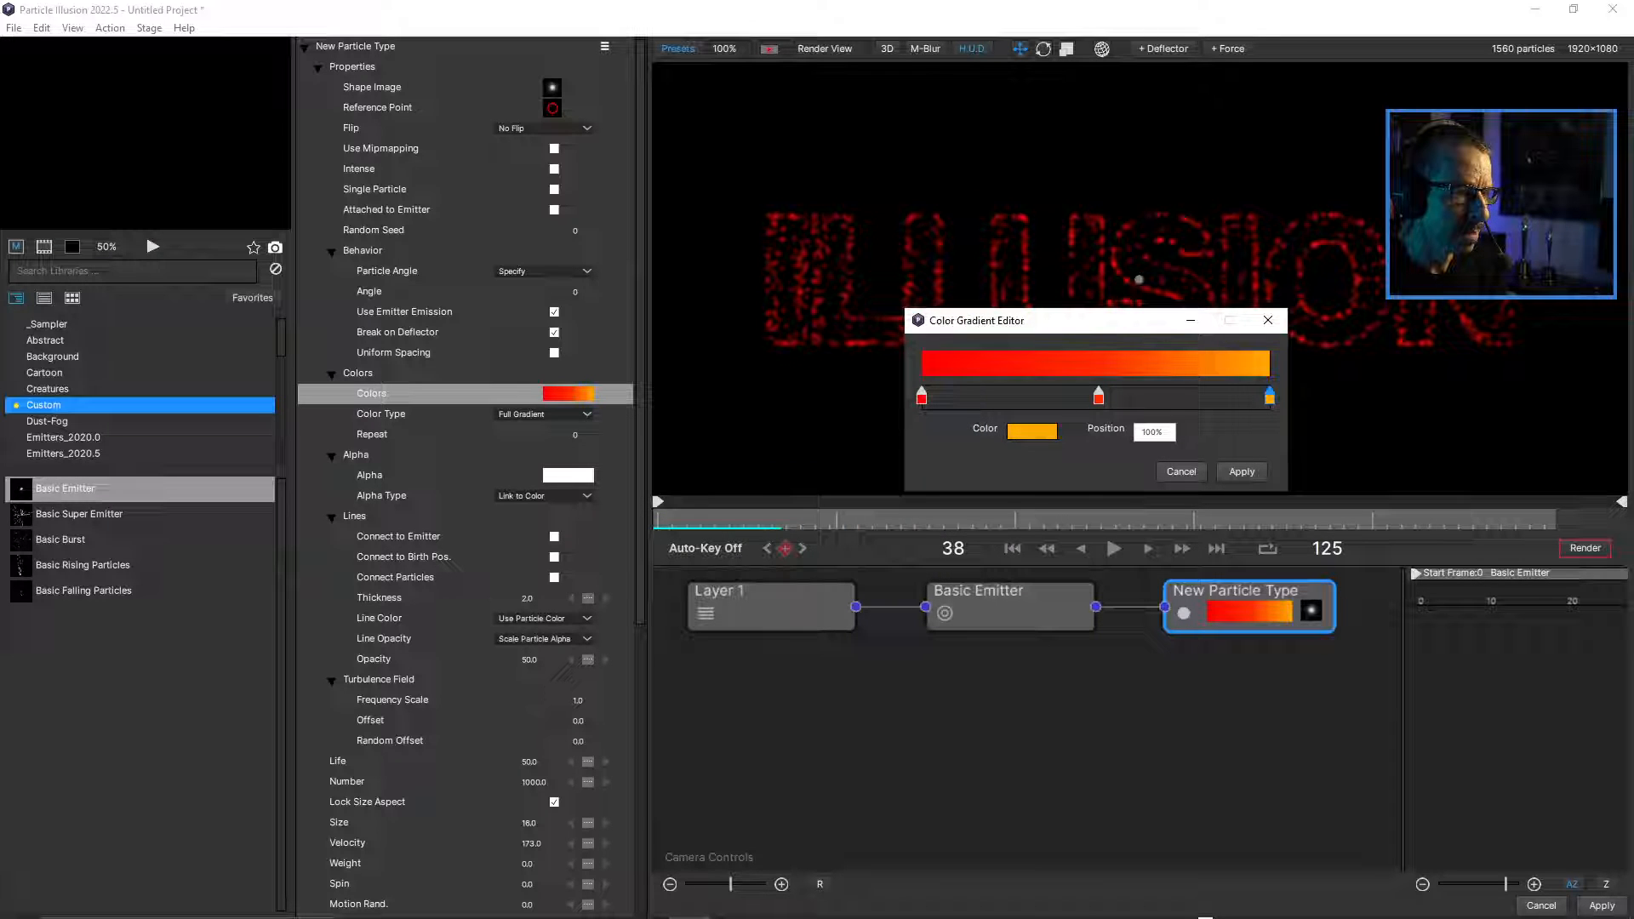
double_click(1098, 396)
click(685, 387)
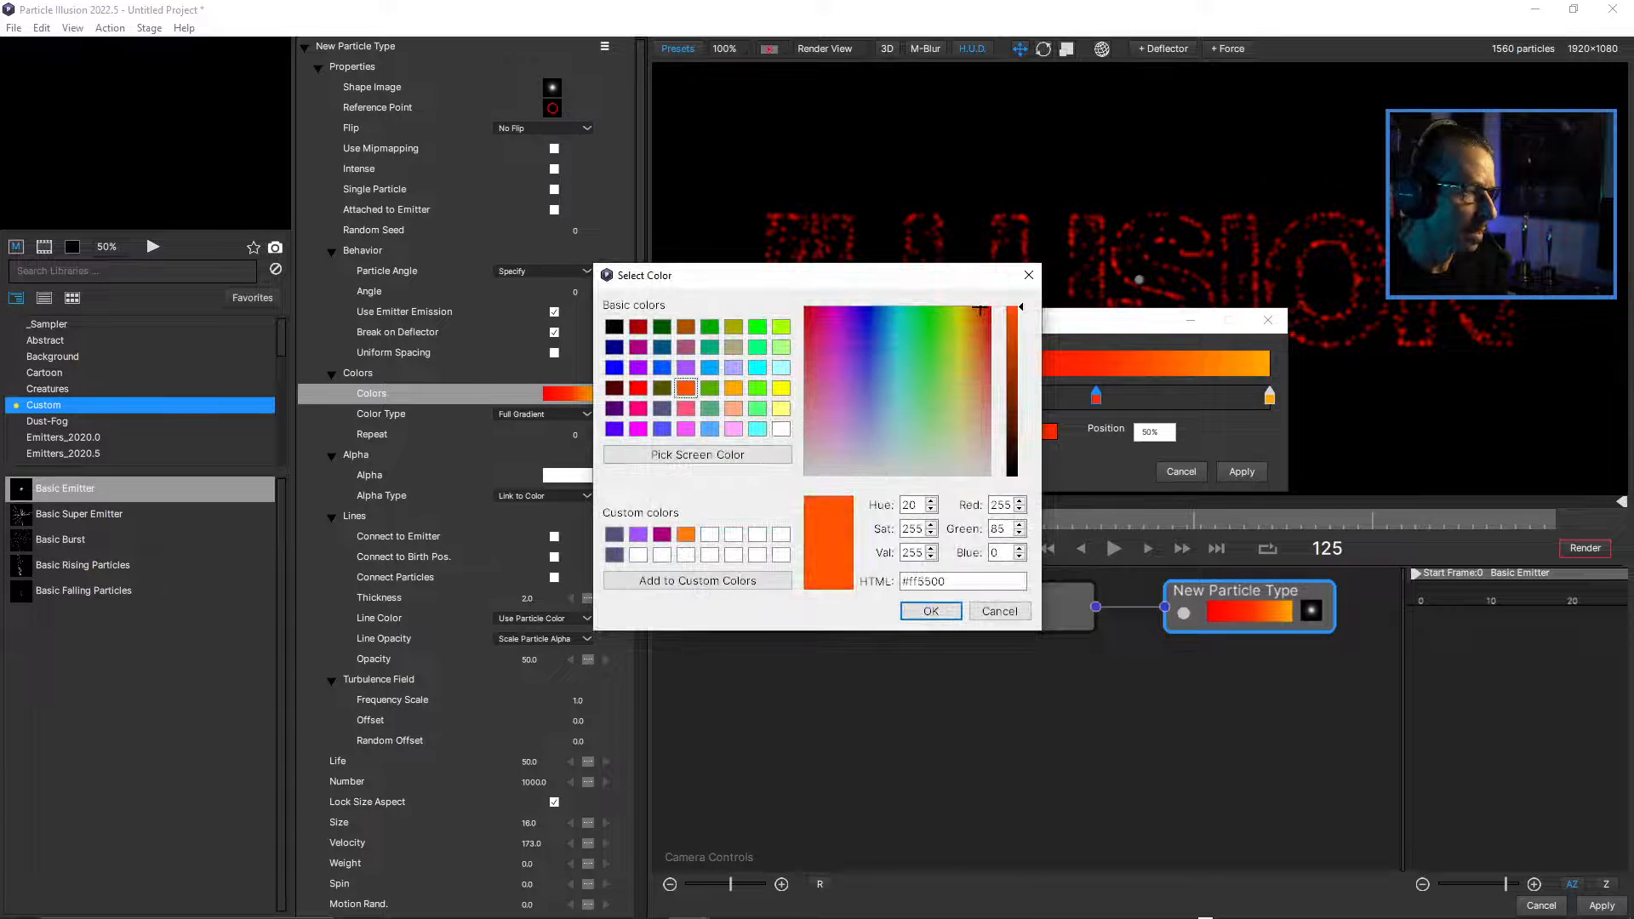
click(931, 611)
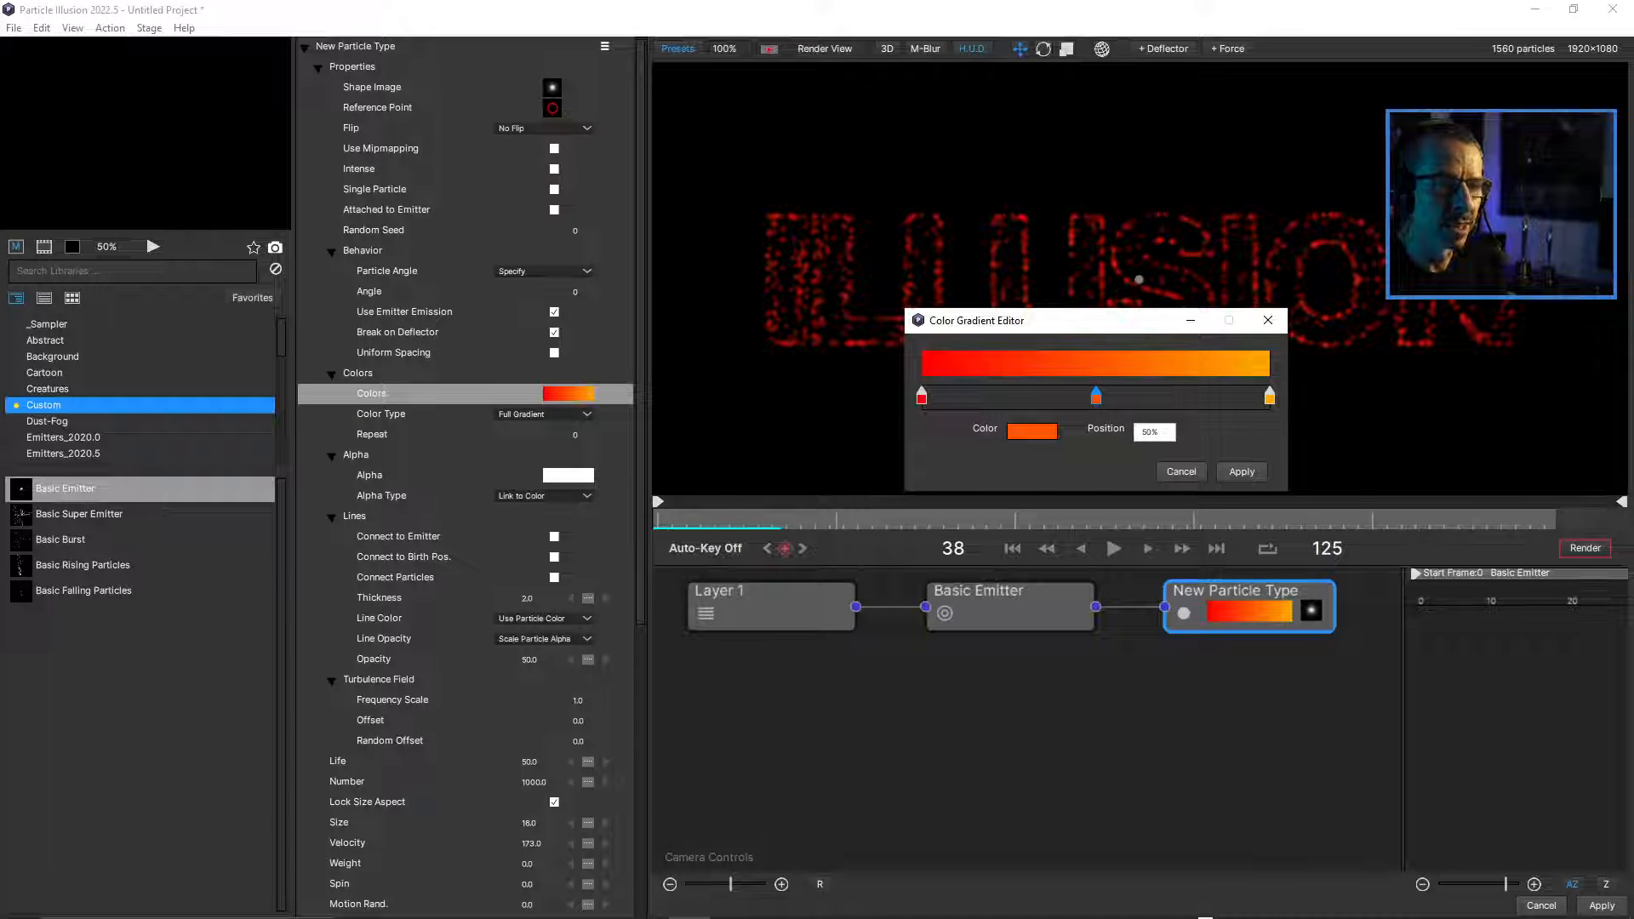
click(1242, 472)
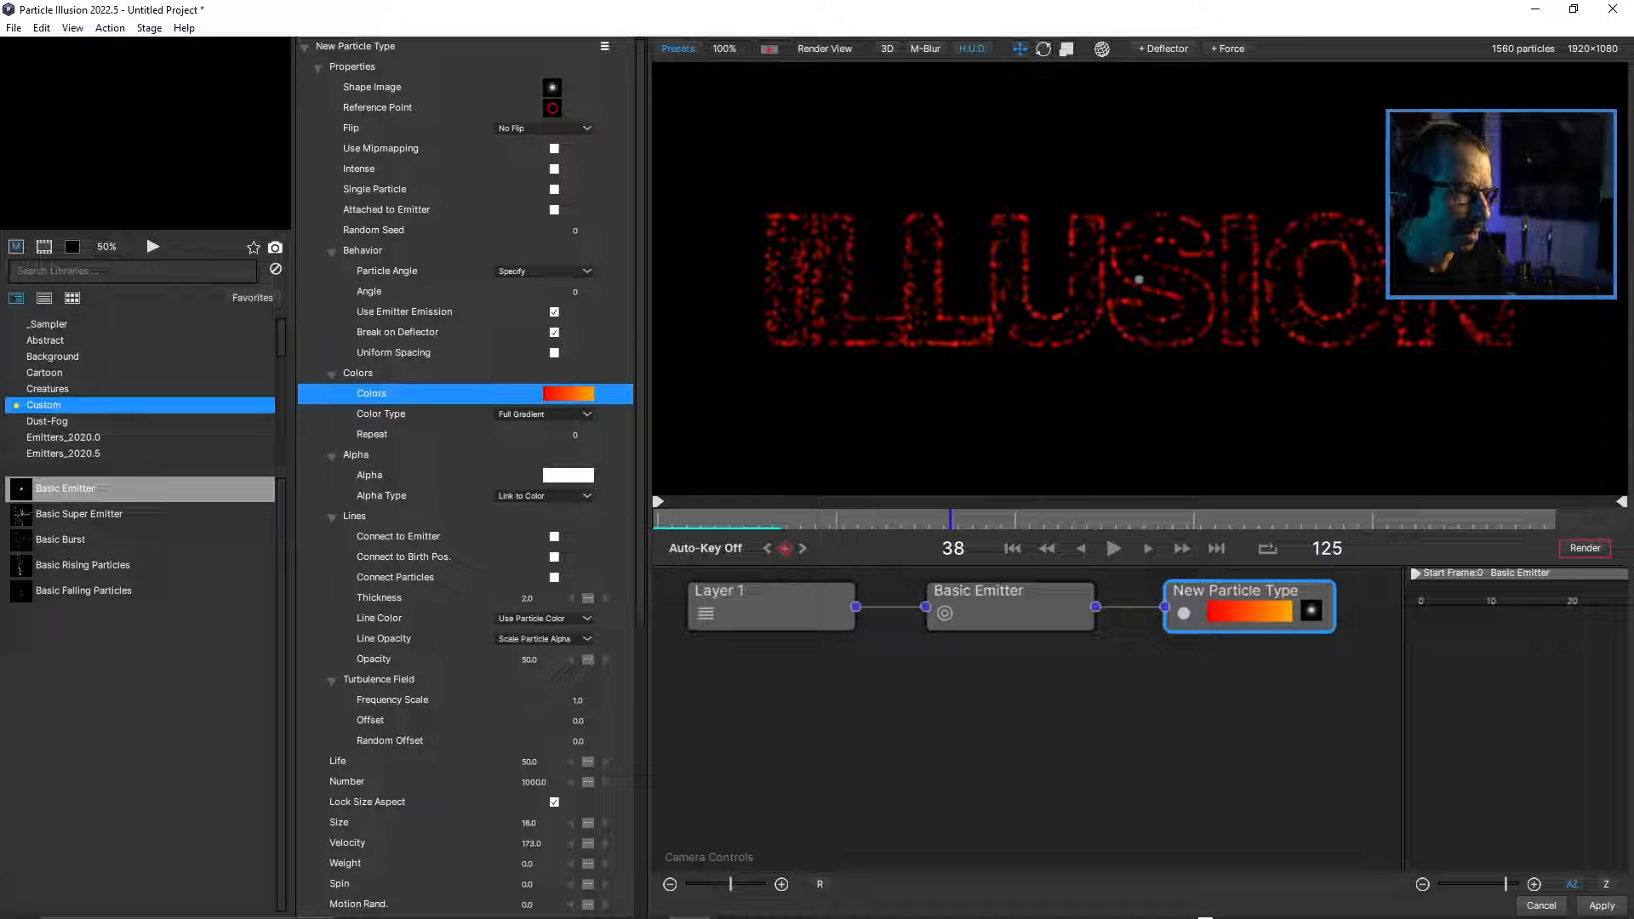
Scrub to frame 12 and review the New Particle Type's color gradient stops.
mouse_move(723, 519)
mouse_down()
mouse_move(703, 519)
mouse_move(1529, 519)
mouse_move(750, 519)
mouse_up()
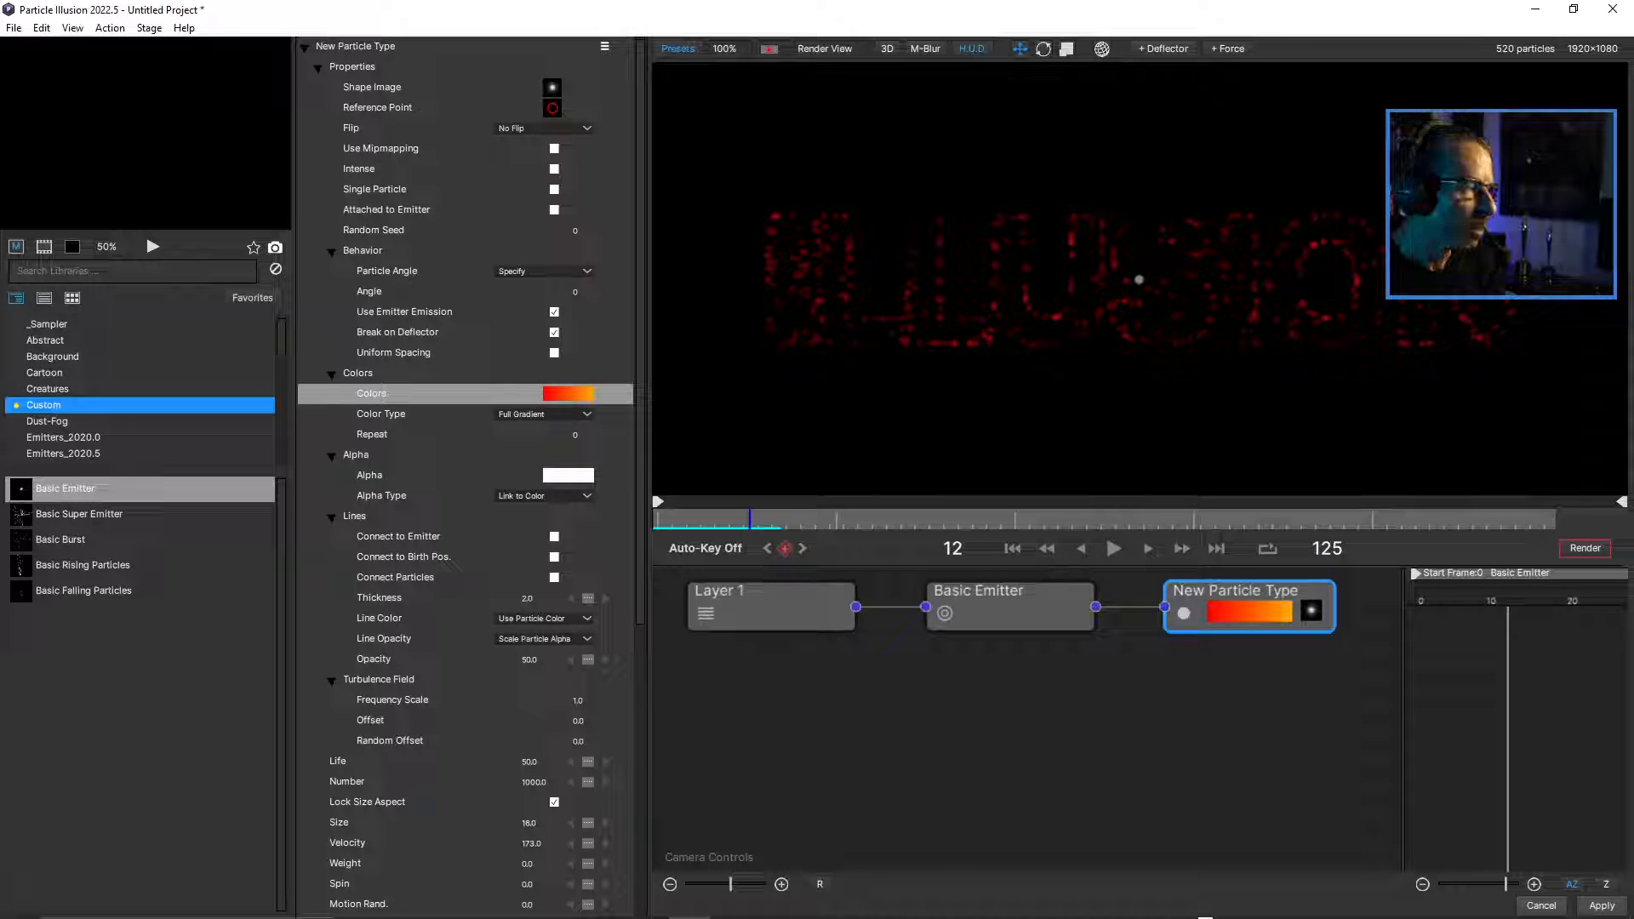
click(568, 395)
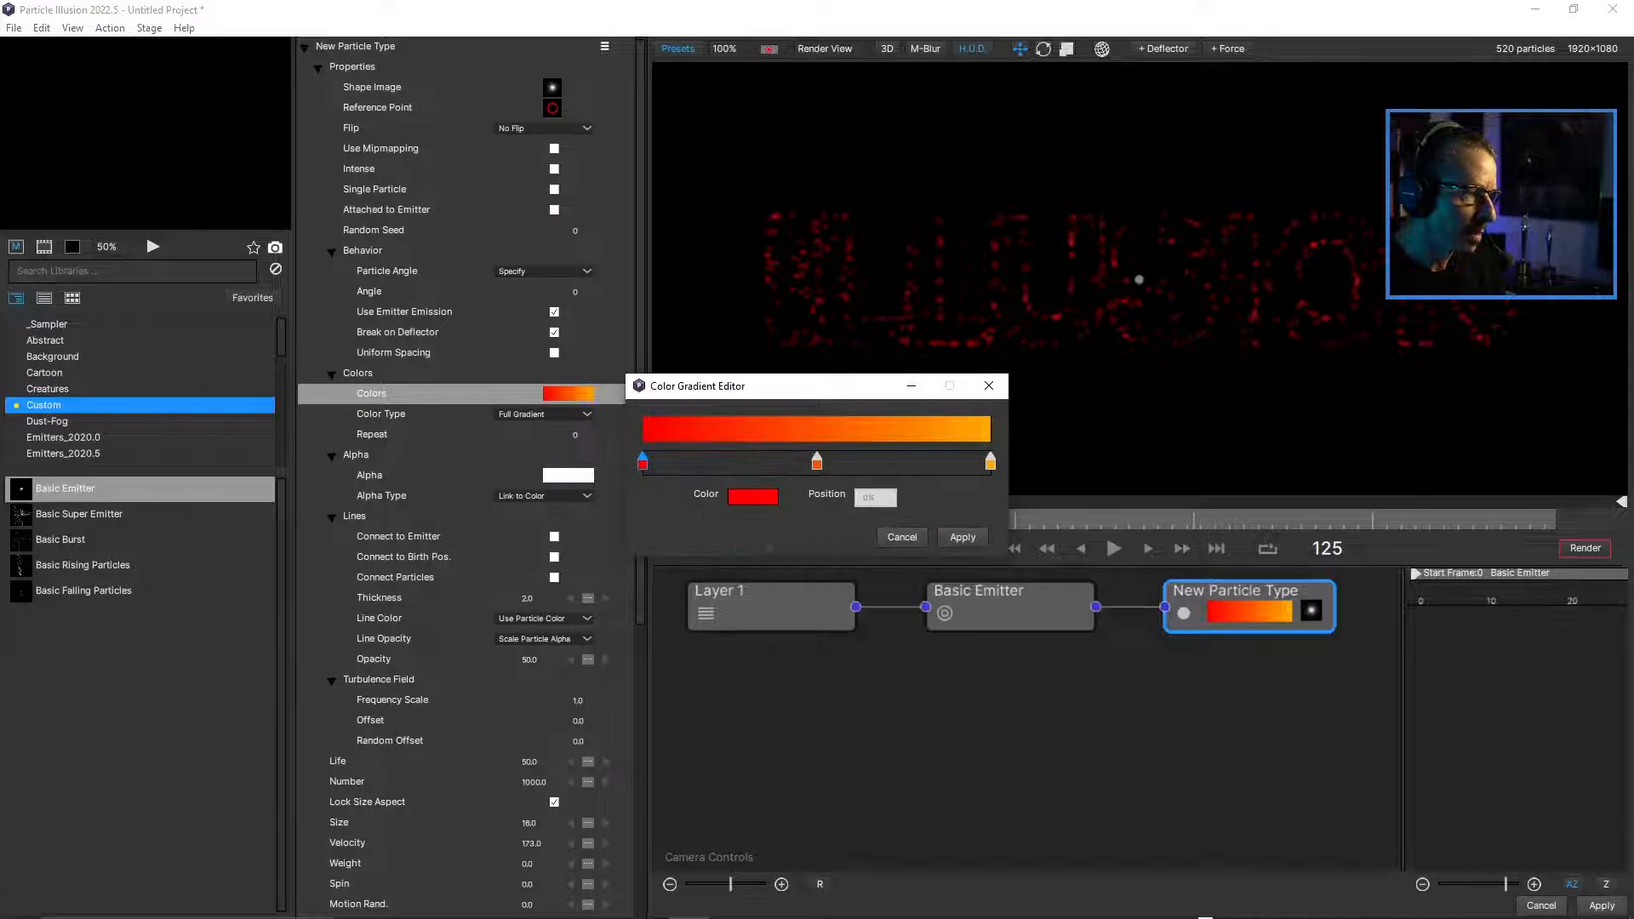
click(989, 385)
Try the Random Gradient and Next key color types on the New Particle Type and compare how the particles are colored.
click(545, 414)
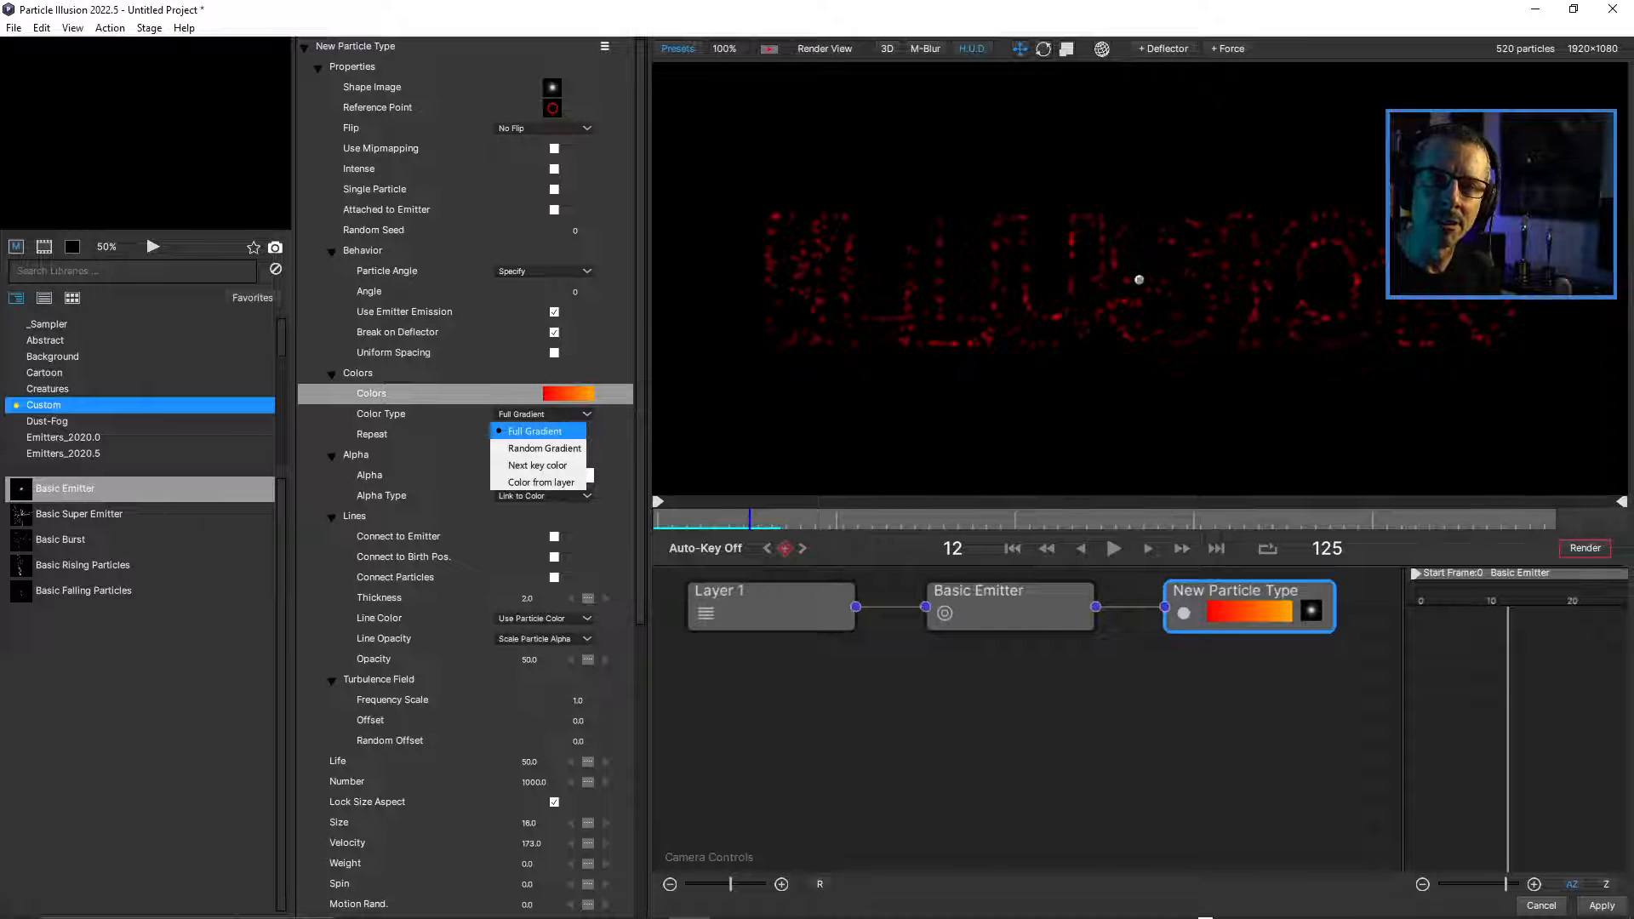
click(536, 432)
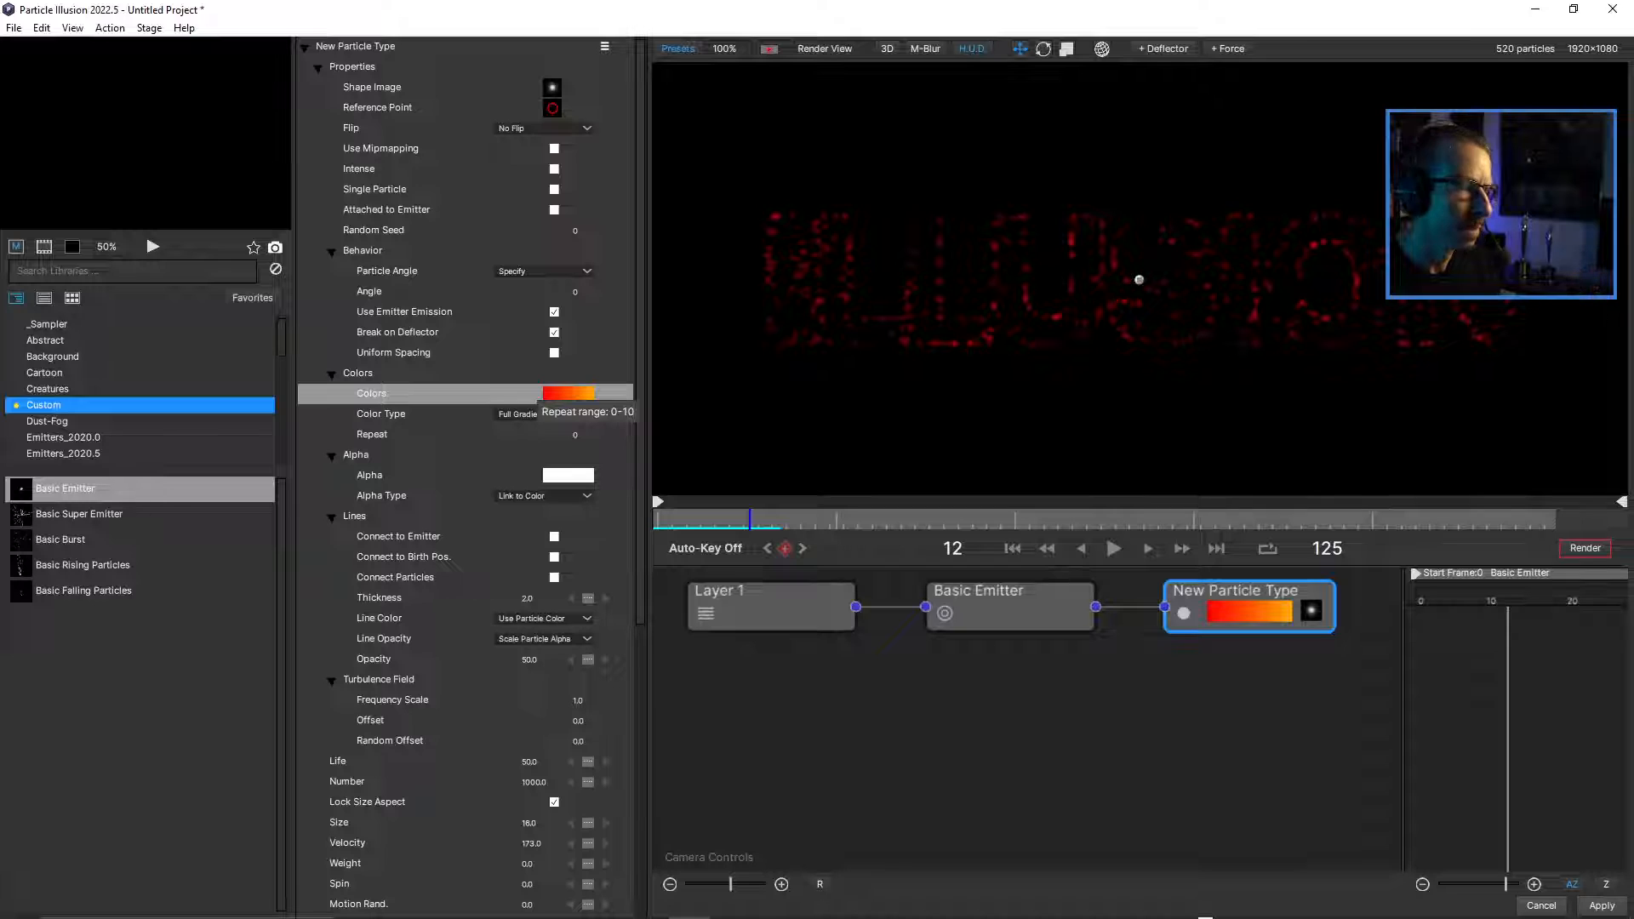
click(545, 414)
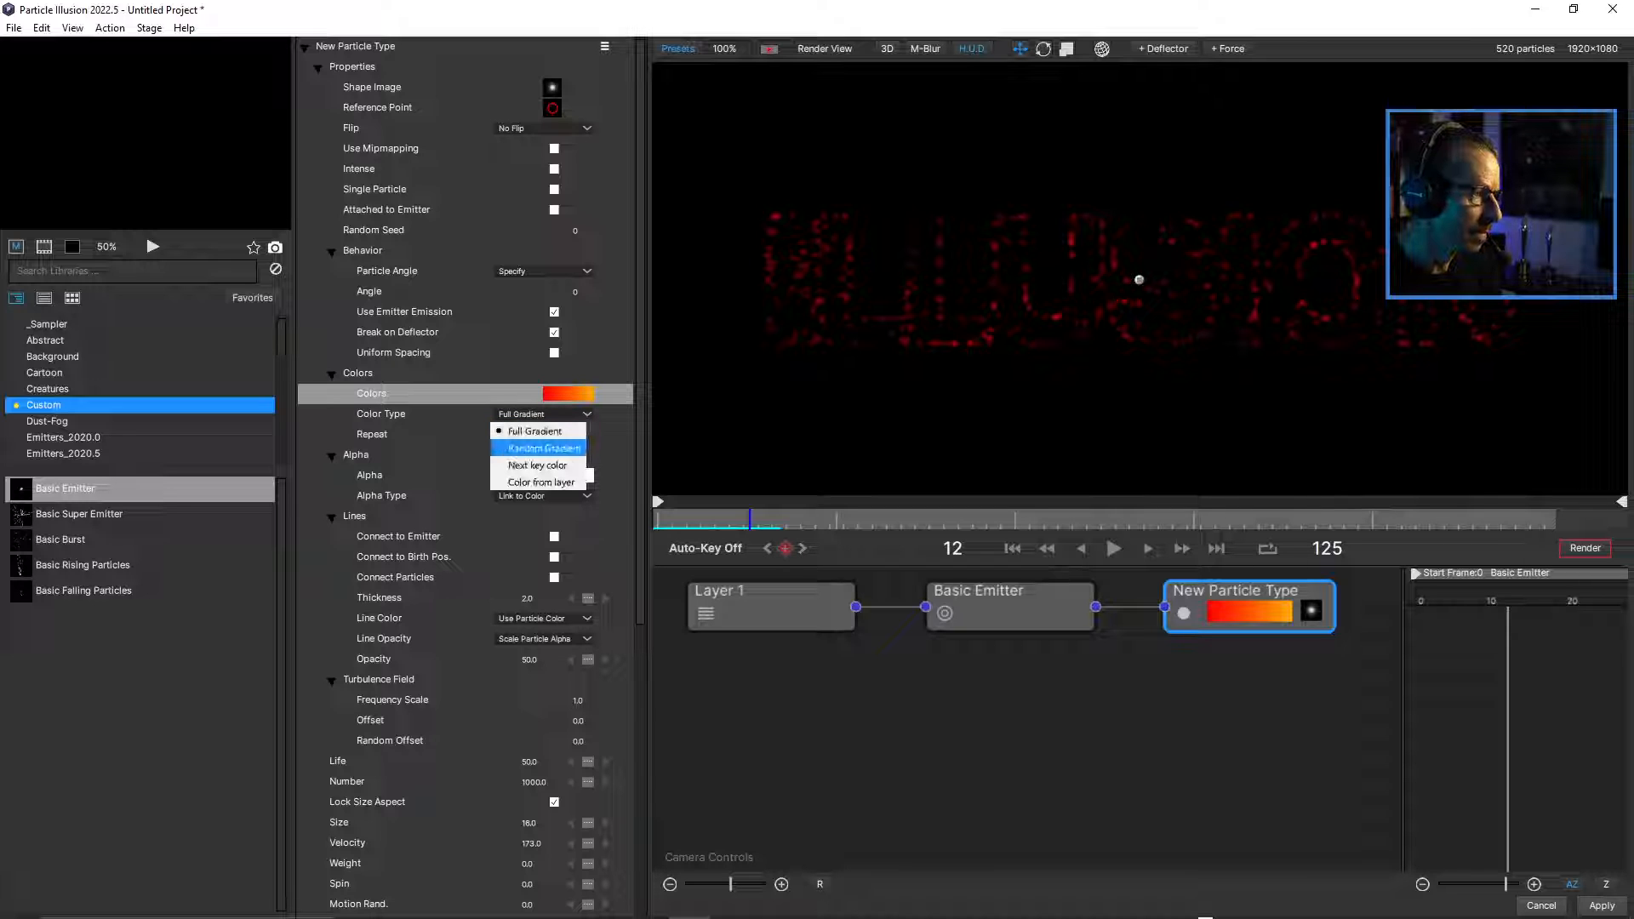
click(531, 444)
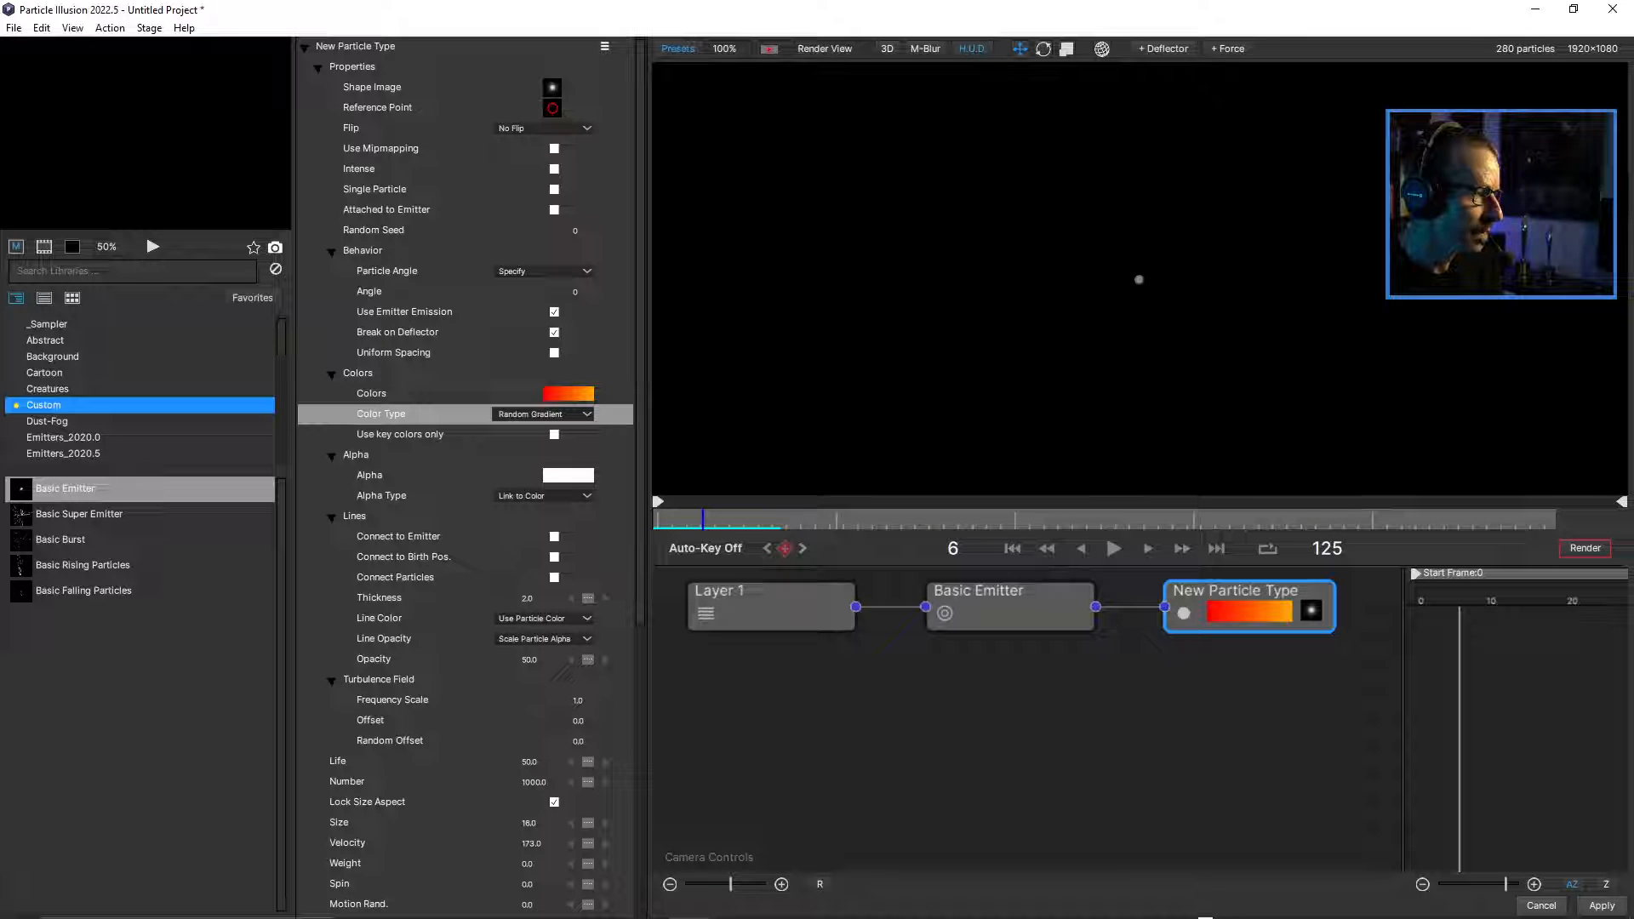
click(542, 414)
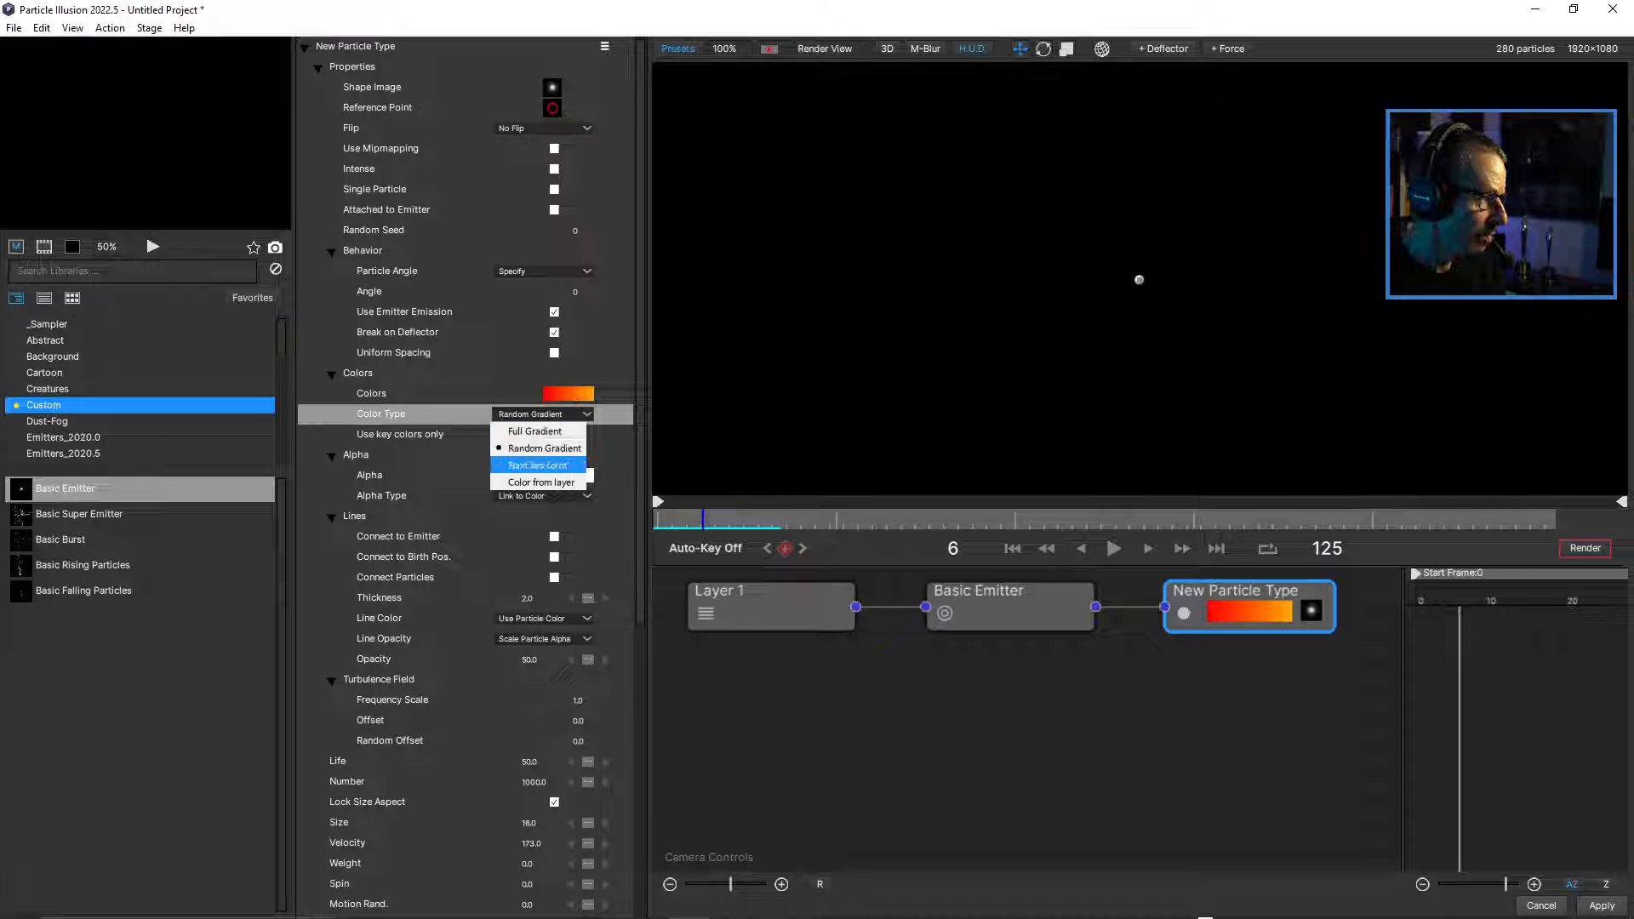
click(557, 465)
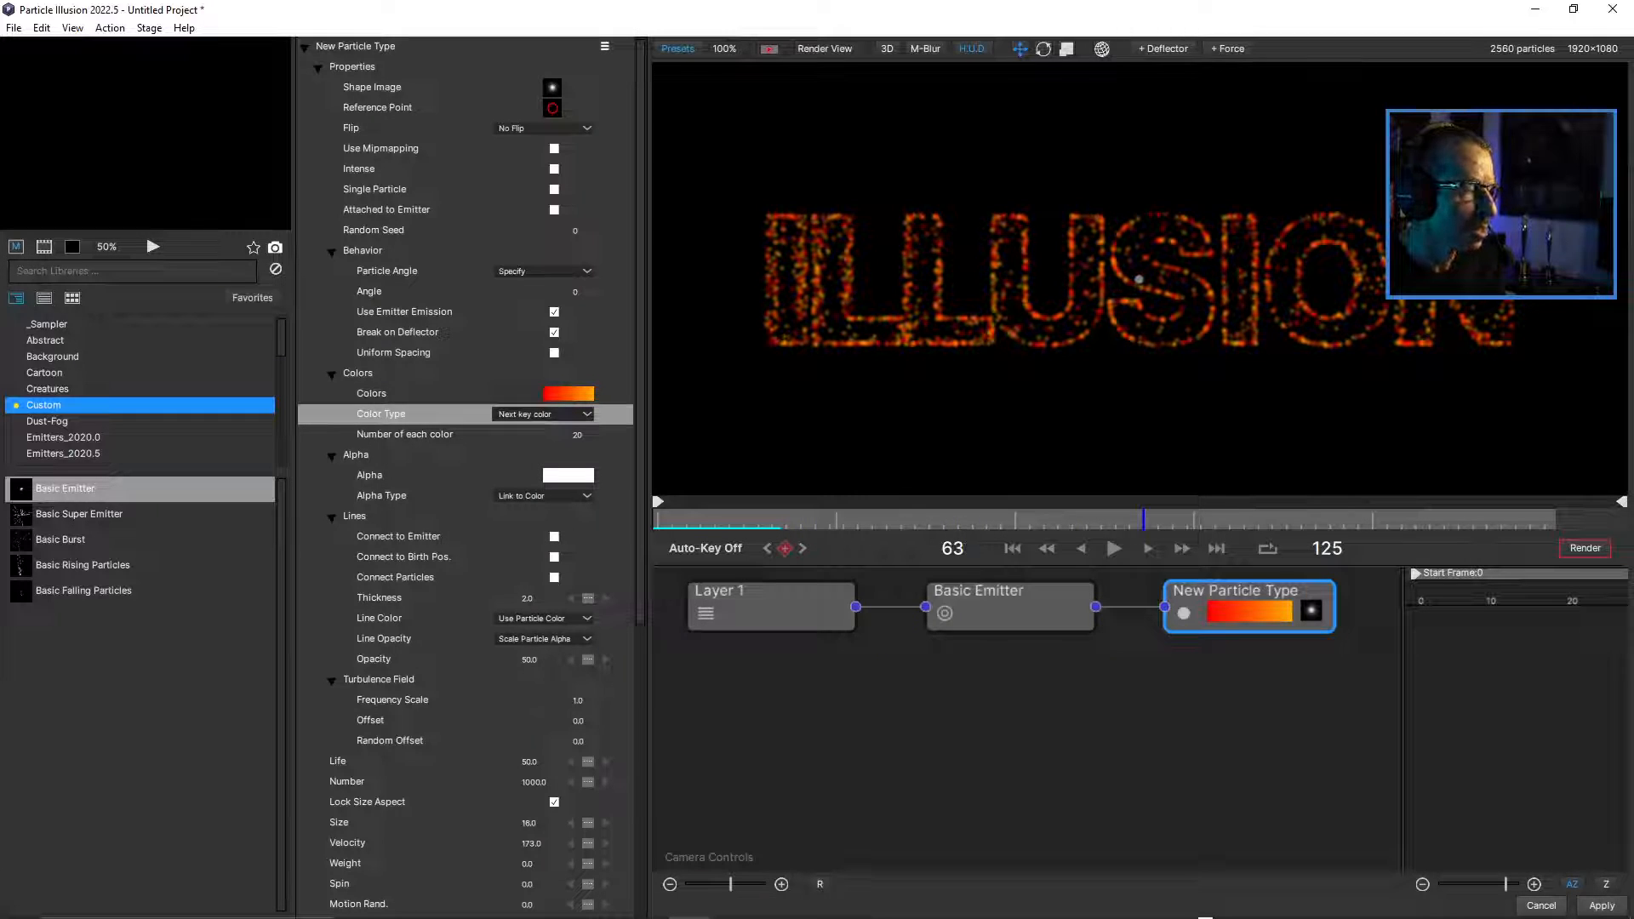
Review the Colors gradient stops, try Random Gradient again and return the New Particle Type's Color Type to Full Gradient.
click(568, 393)
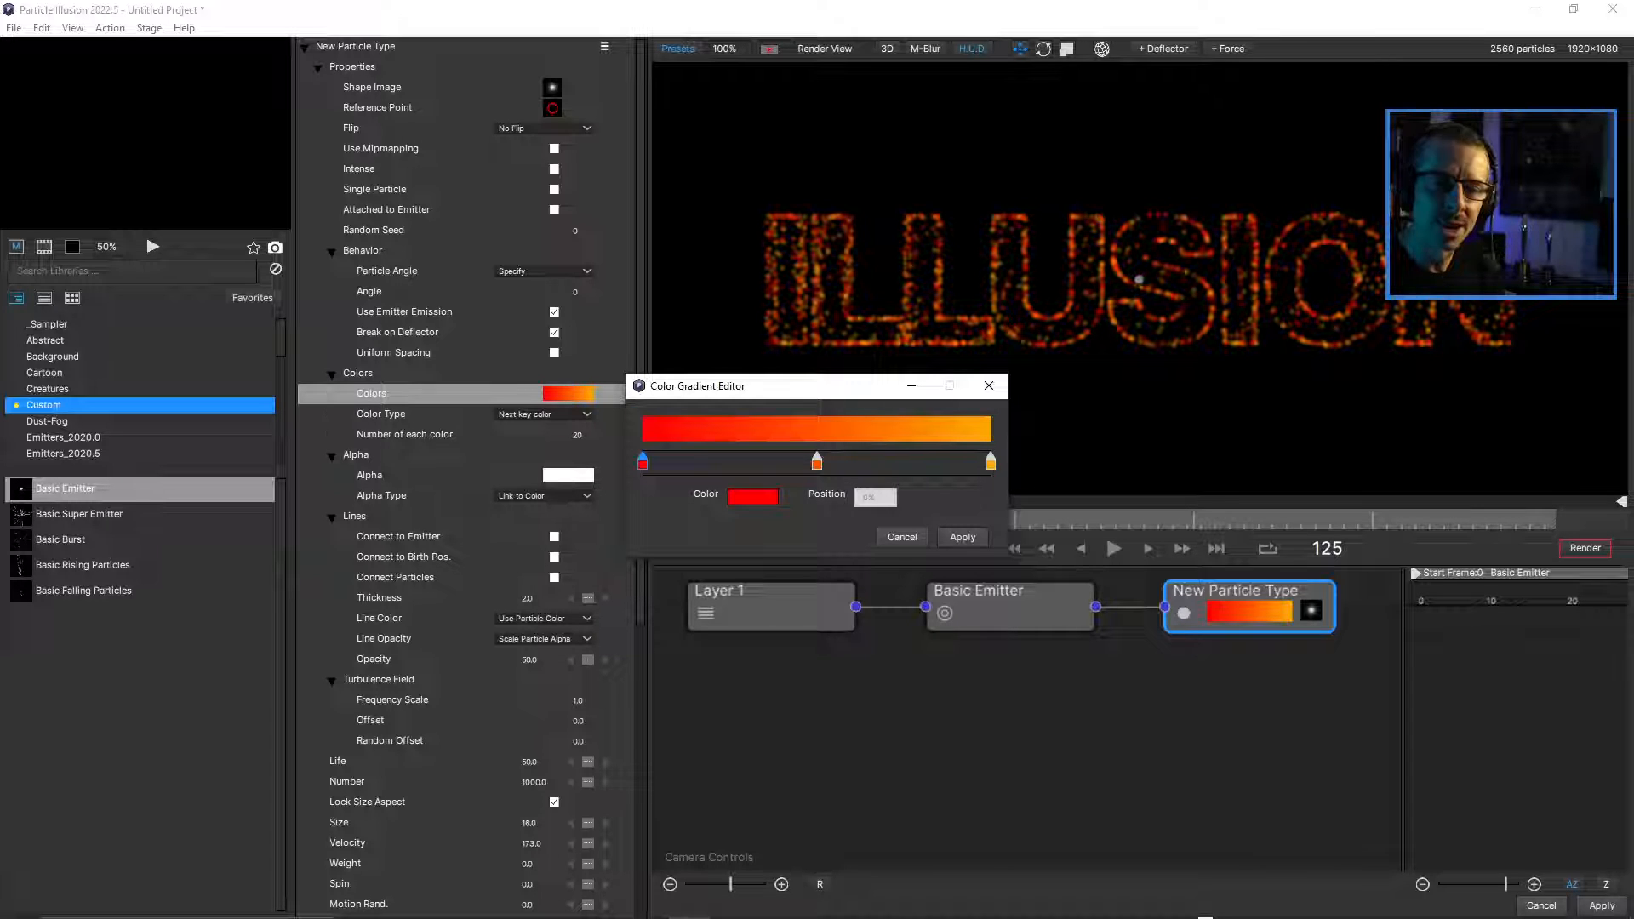
click(962, 537)
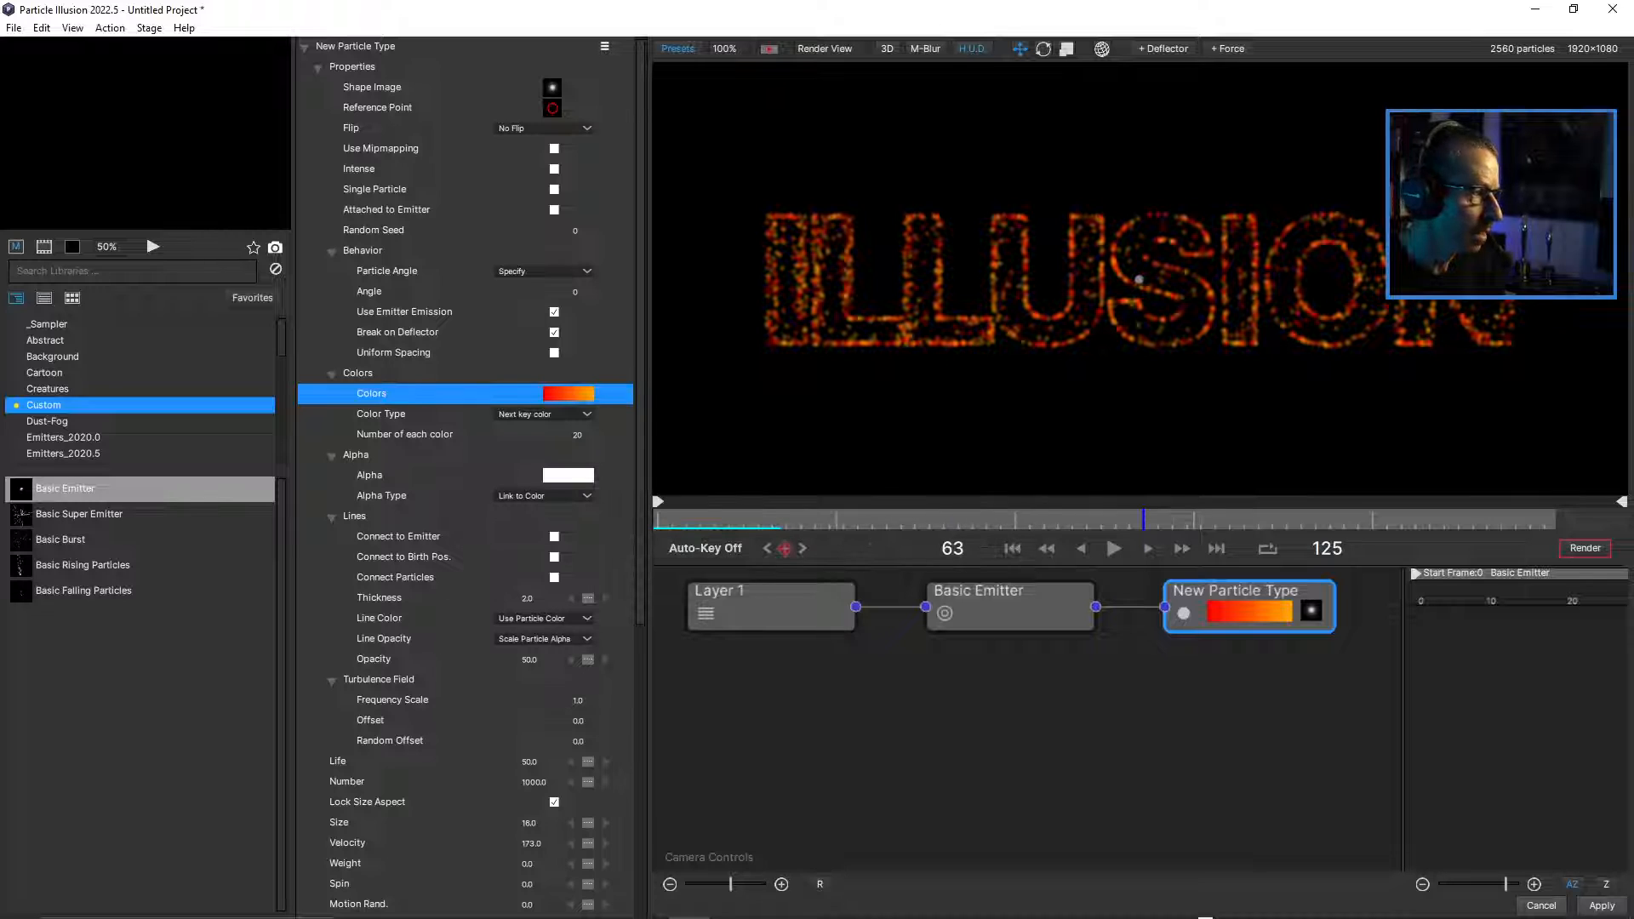
click(544, 413)
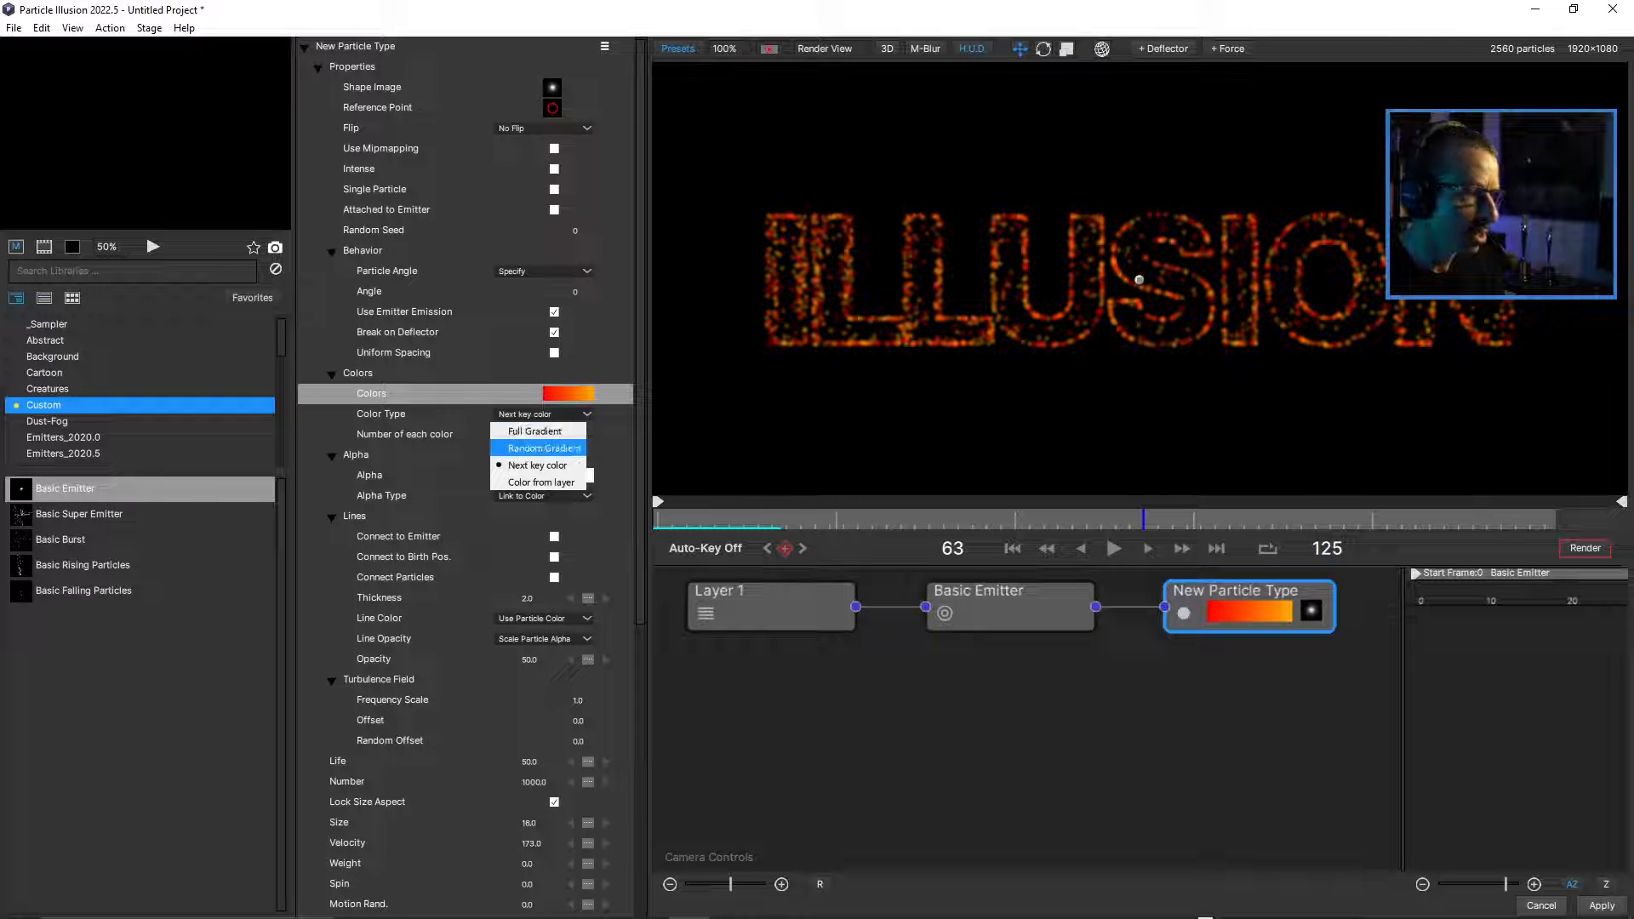
click(545, 447)
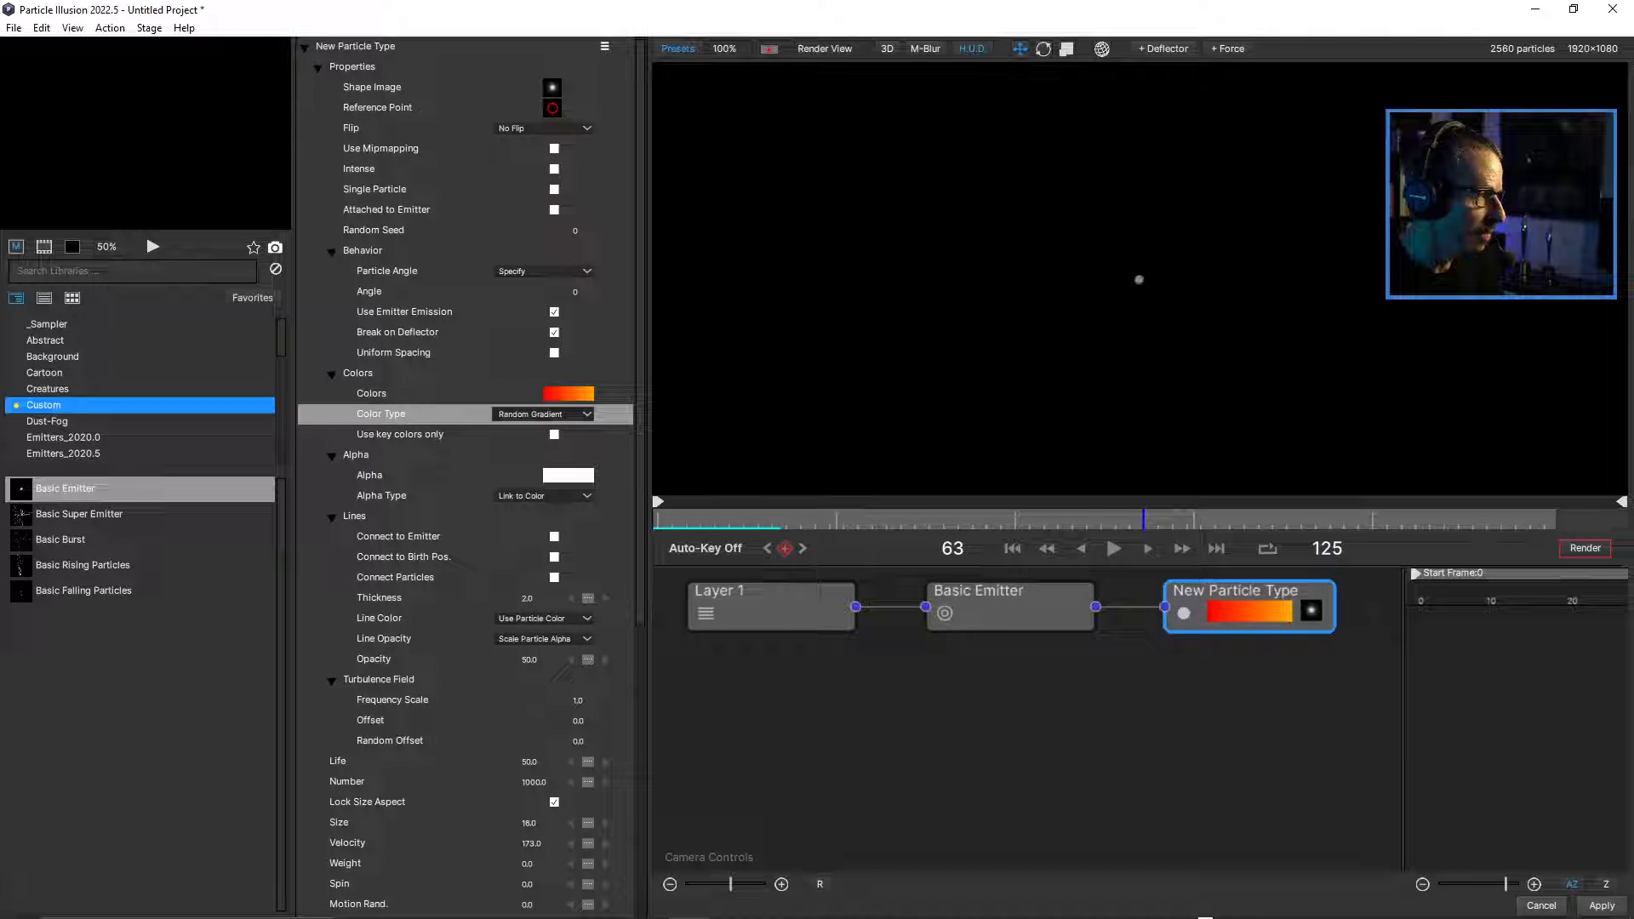
click(544, 414)
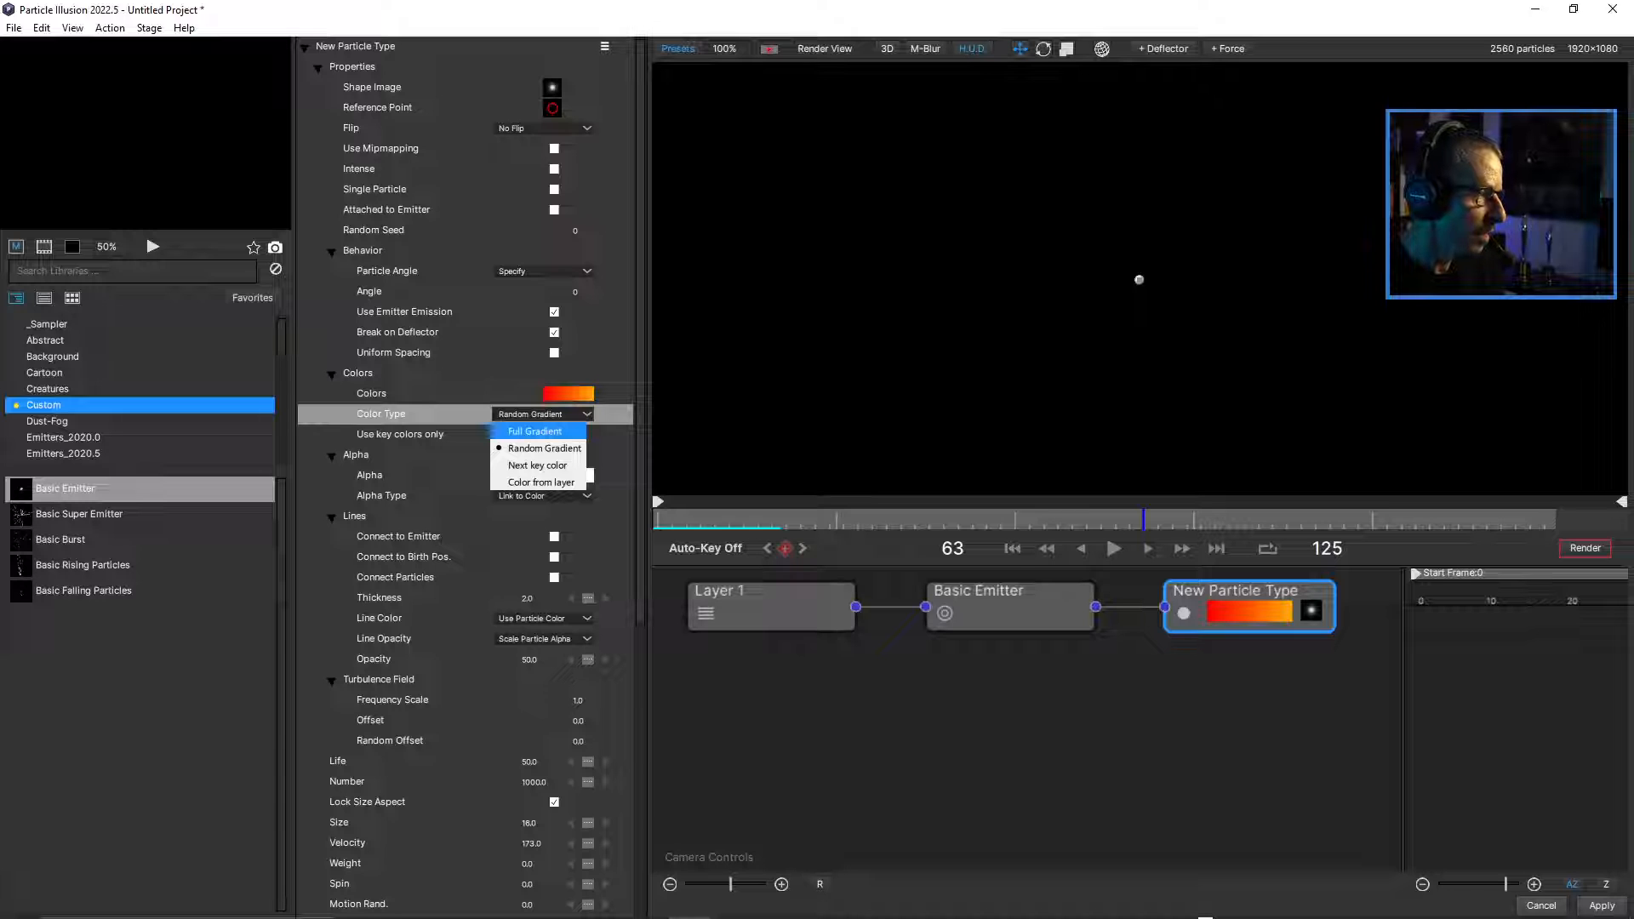
click(535, 431)
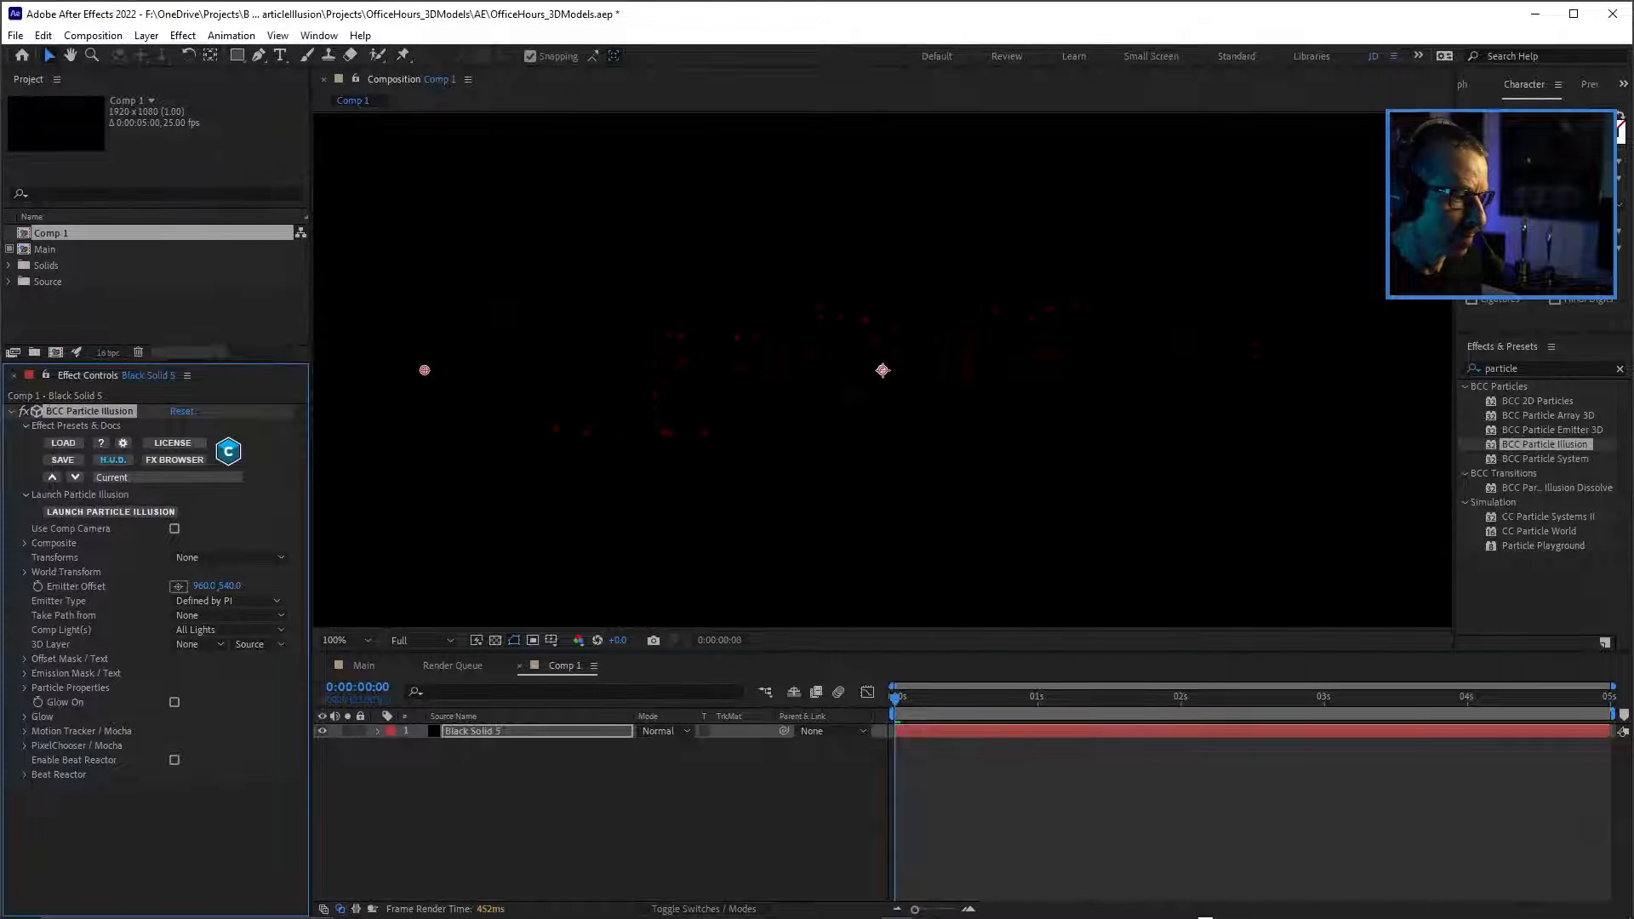
Preview Comp 1 in After Effects and save the project.
key(space)
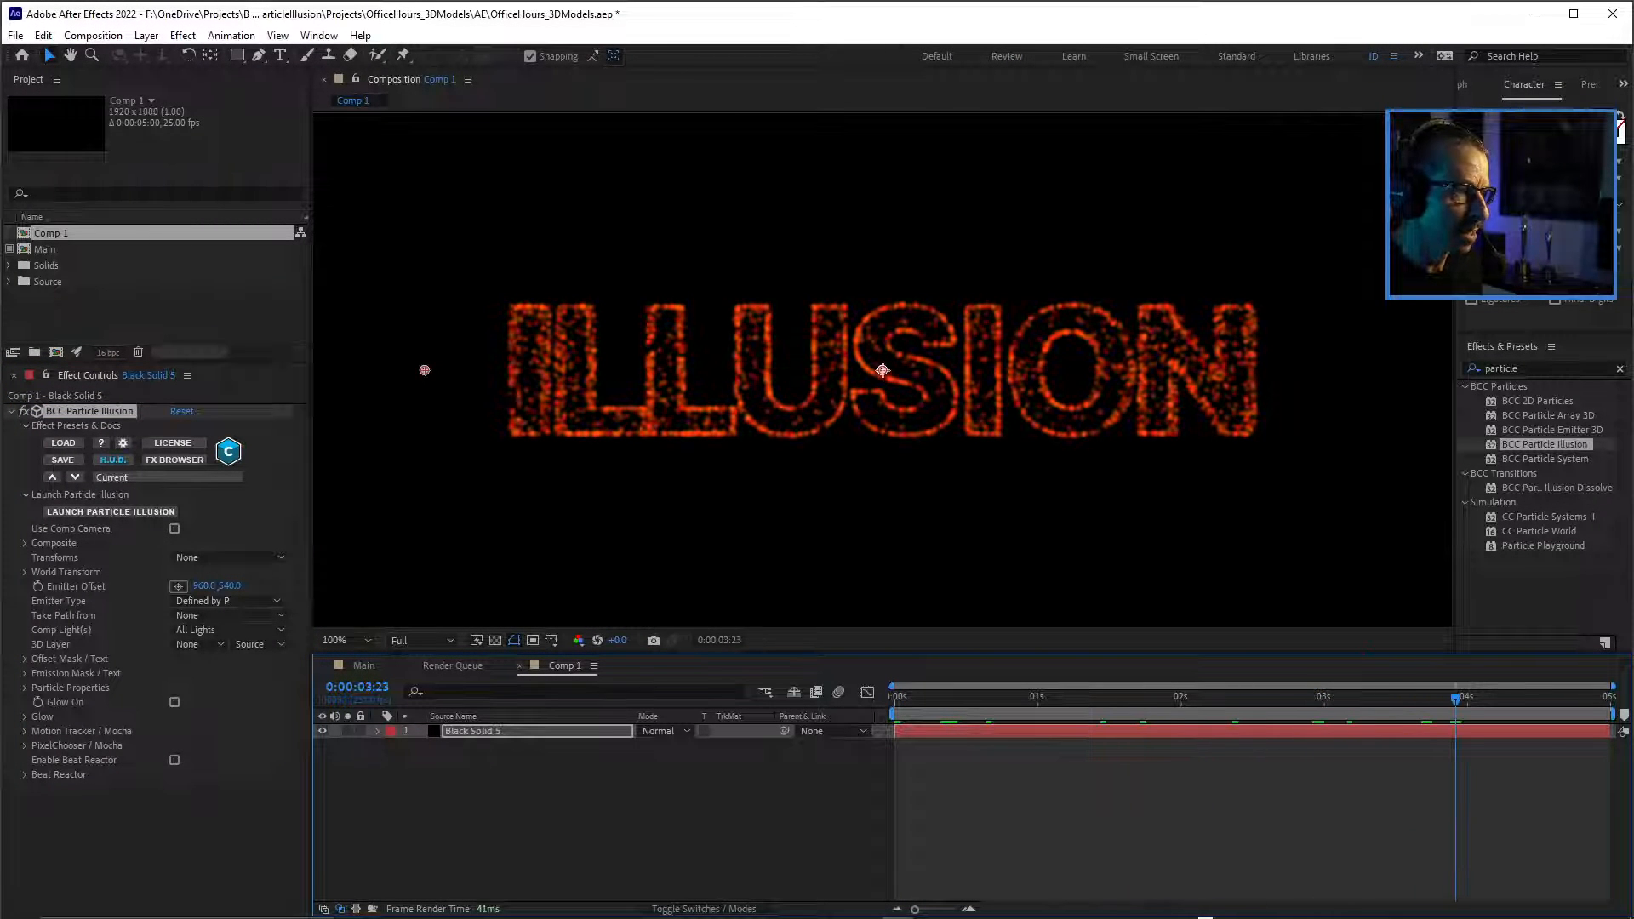
key(Page_Up)
key(ctrl+s)
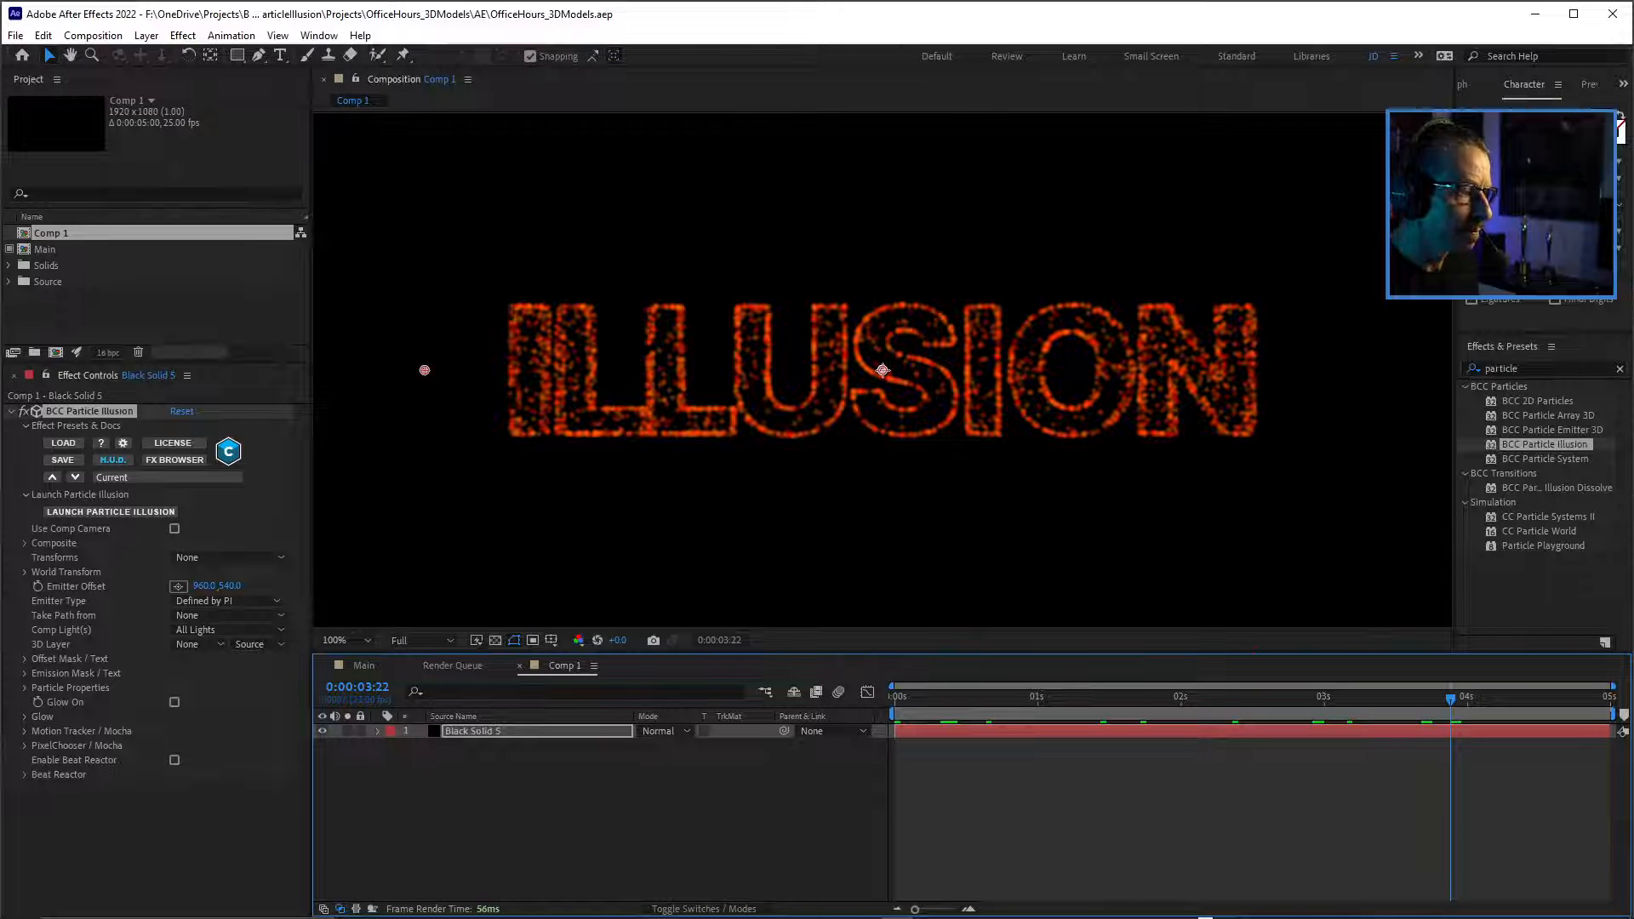
Reopen Particle Illusion from Black Solid 5's BCC Particle Illusion effect and compare the parameters of the New Particle Type and Basic Emitter.
click(473, 731)
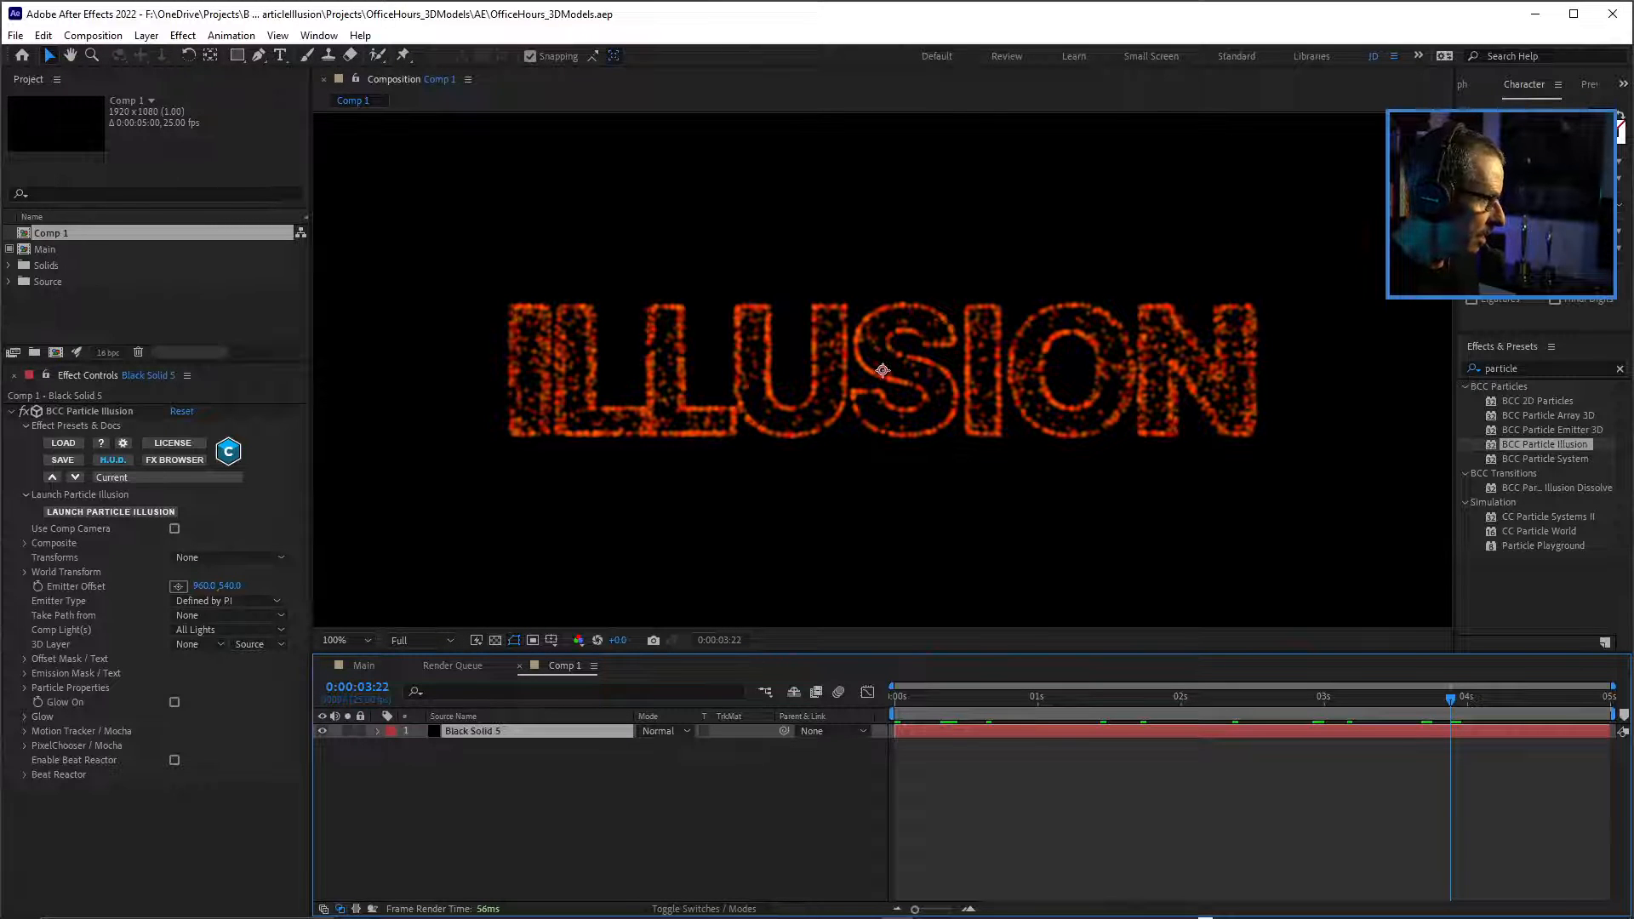
click(89, 411)
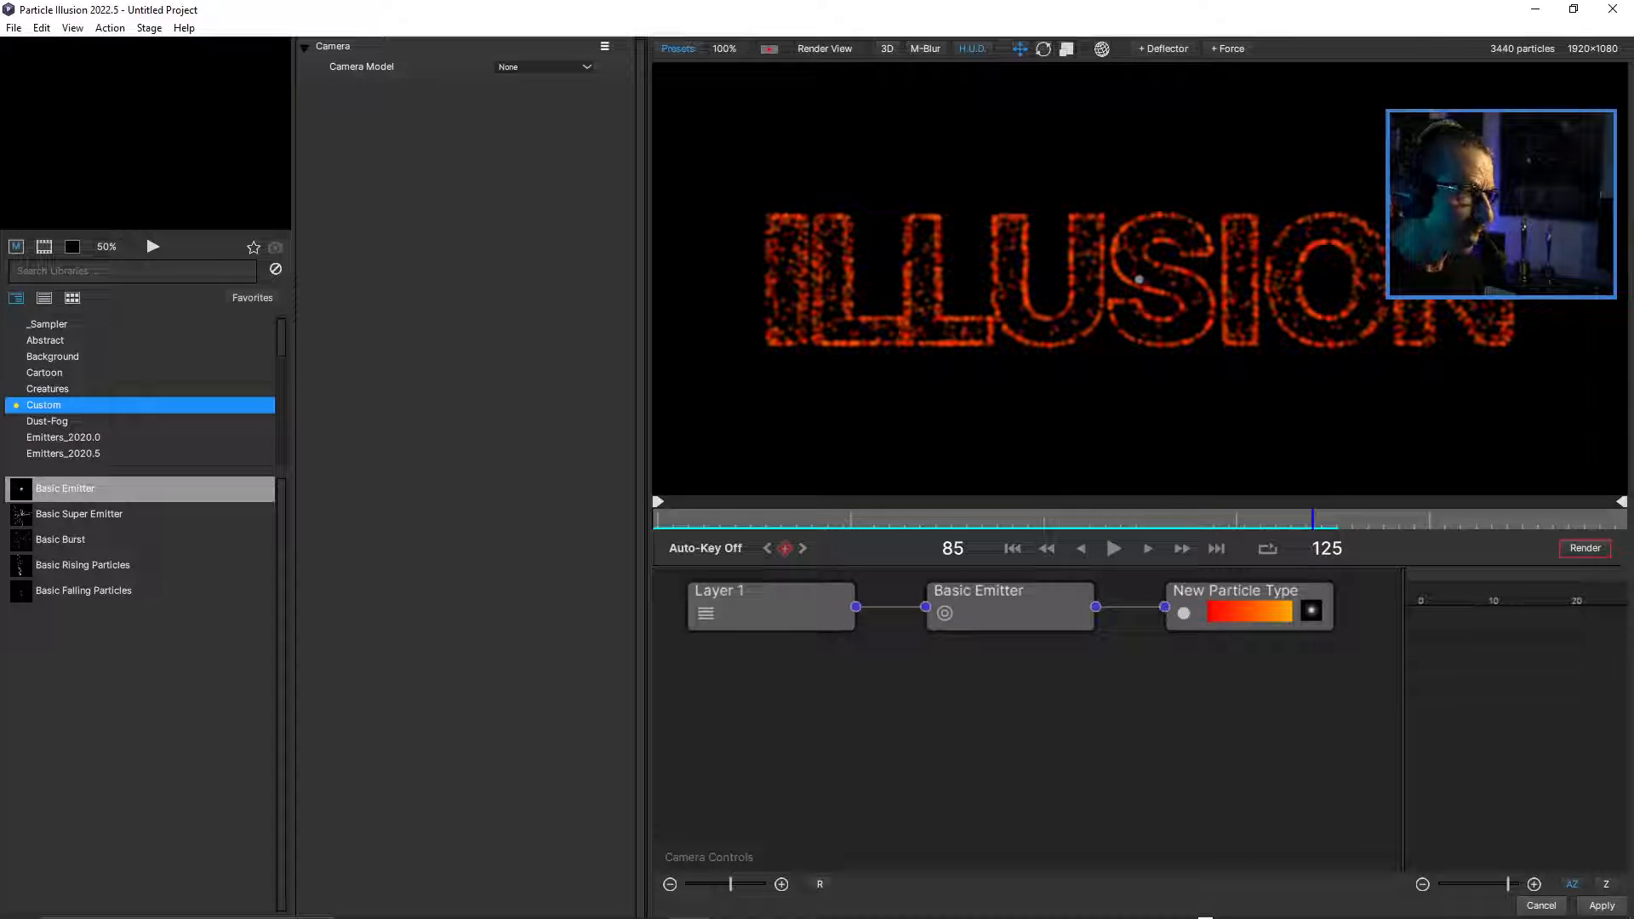
click(1235, 593)
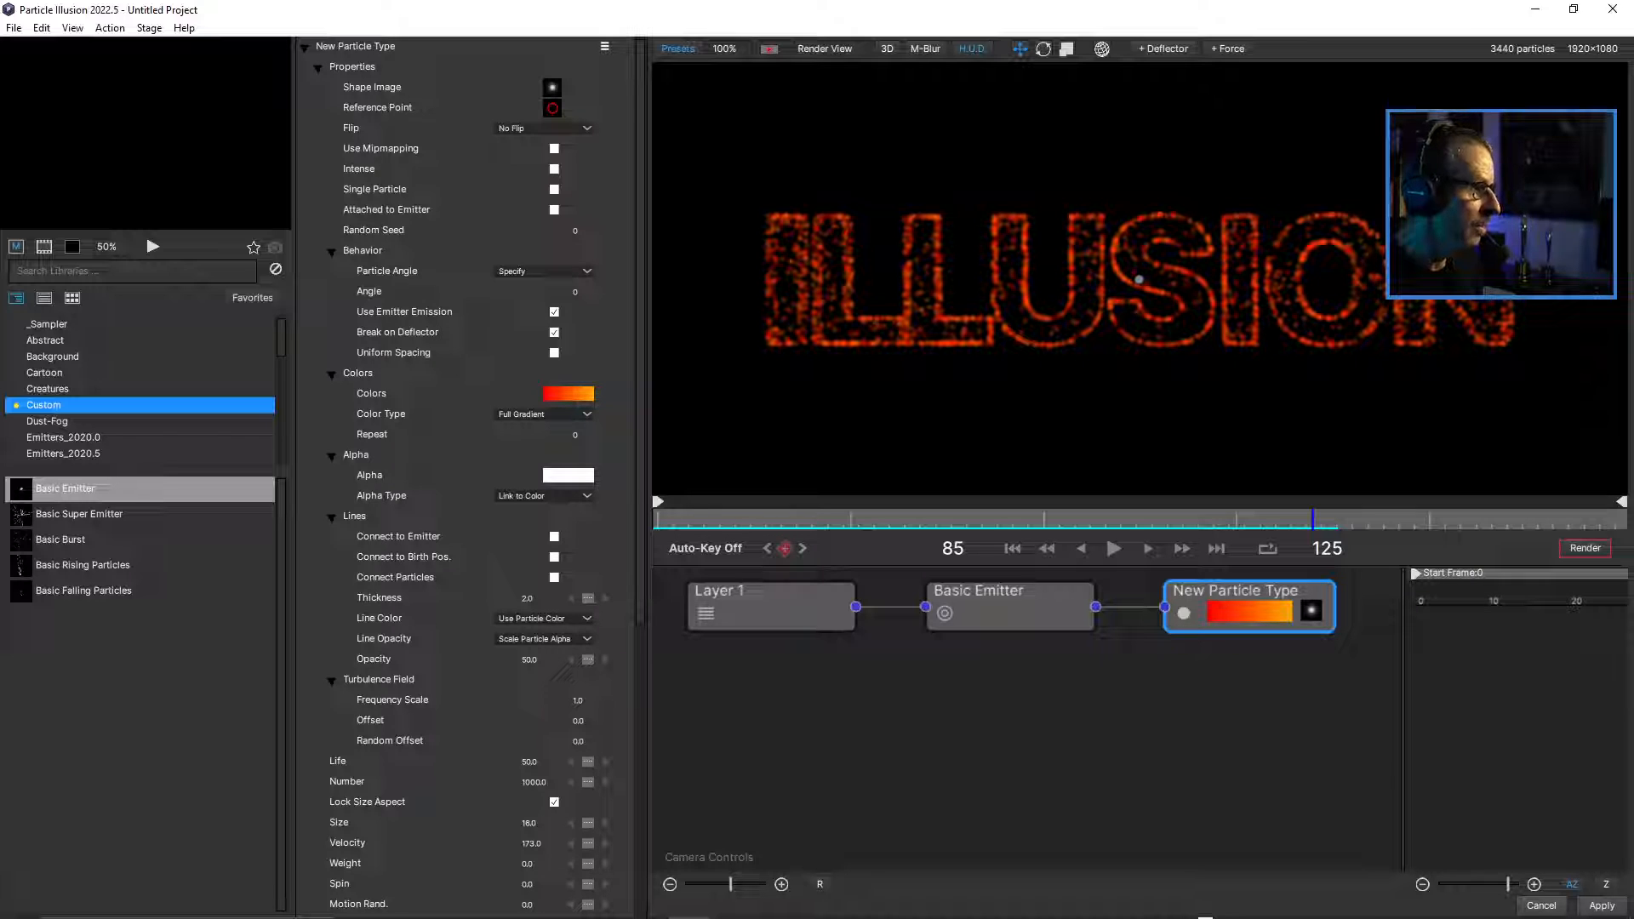
scroll(468, 477, down, 5)
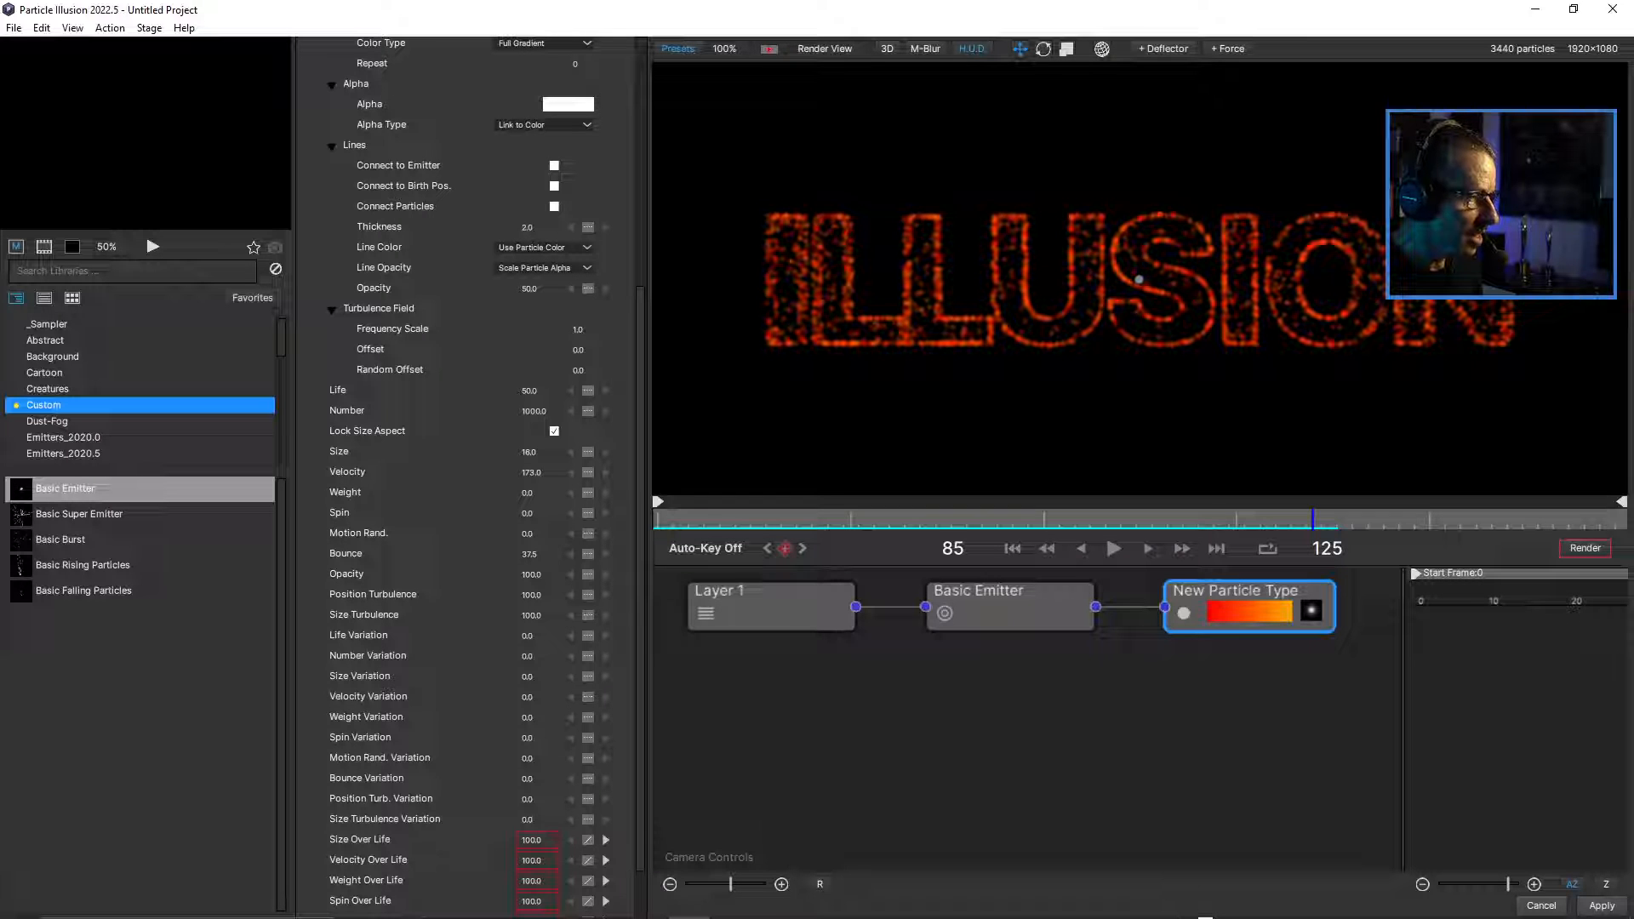
click(1011, 611)
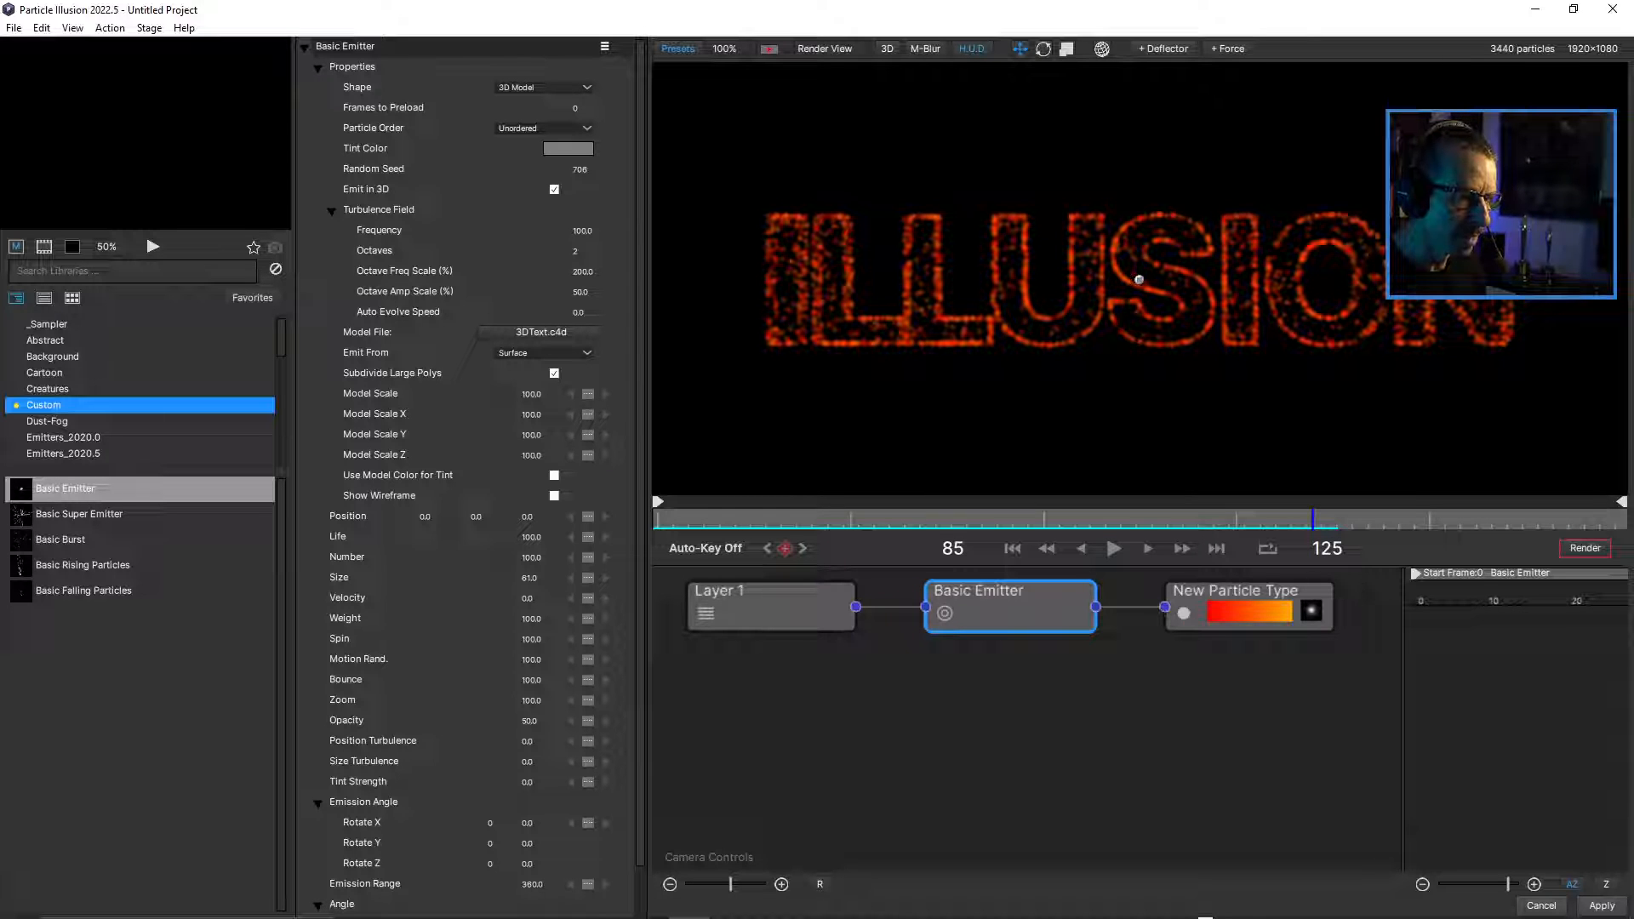
click(1236, 592)
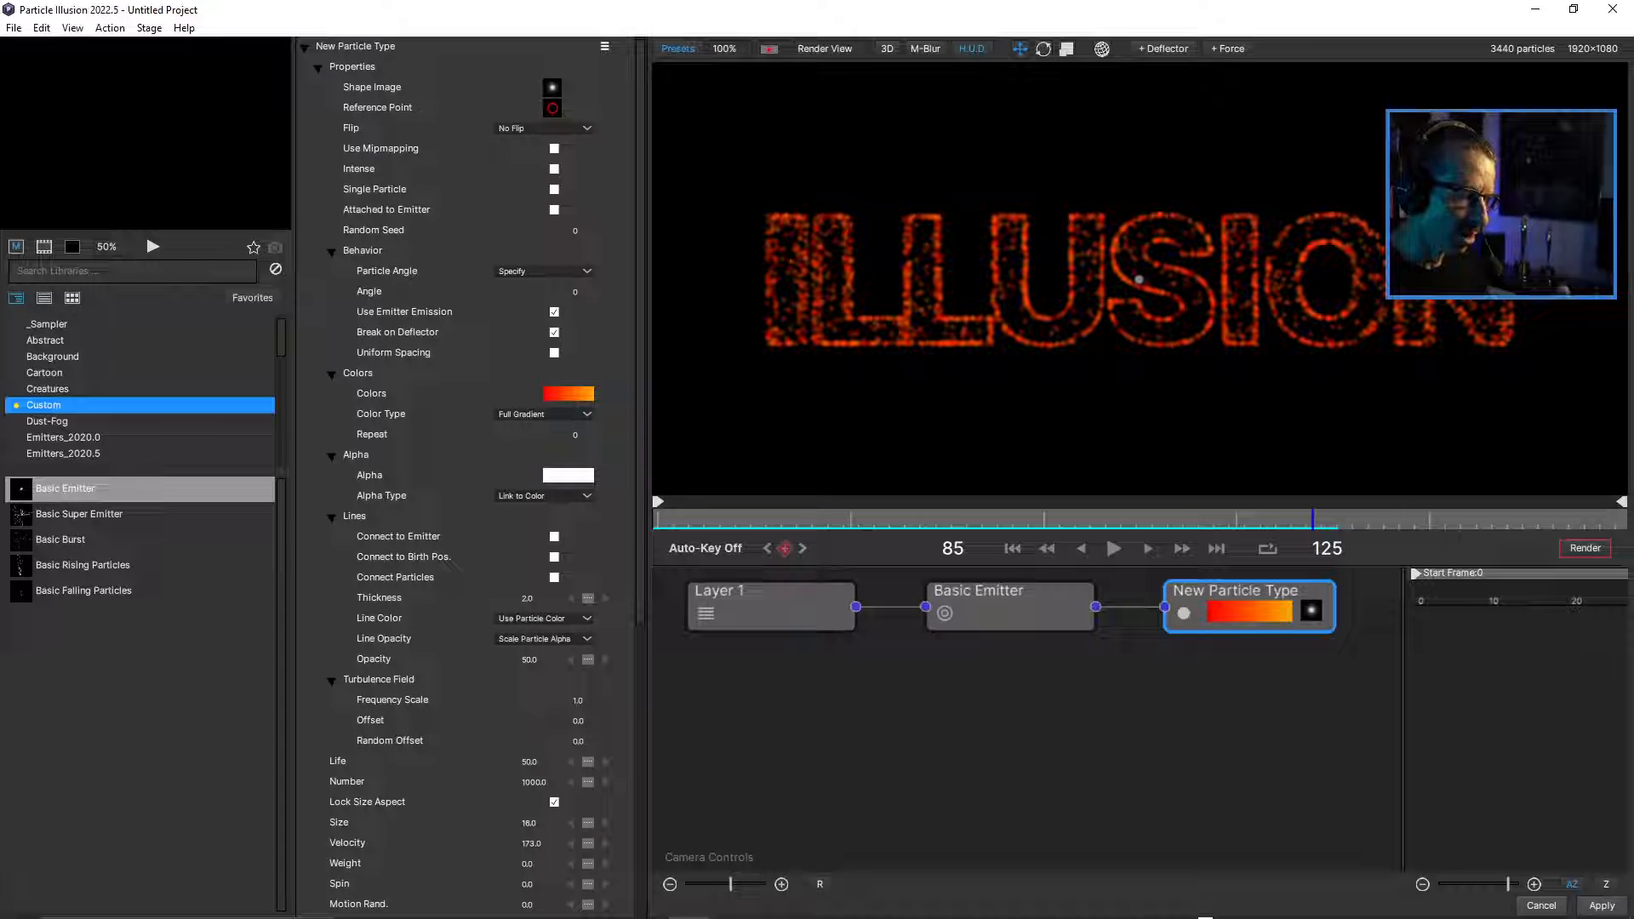
Set the Basic Emitter's Position Turbulence to 55 and scrub to frame 100 to check the distortion.
click(1009, 599)
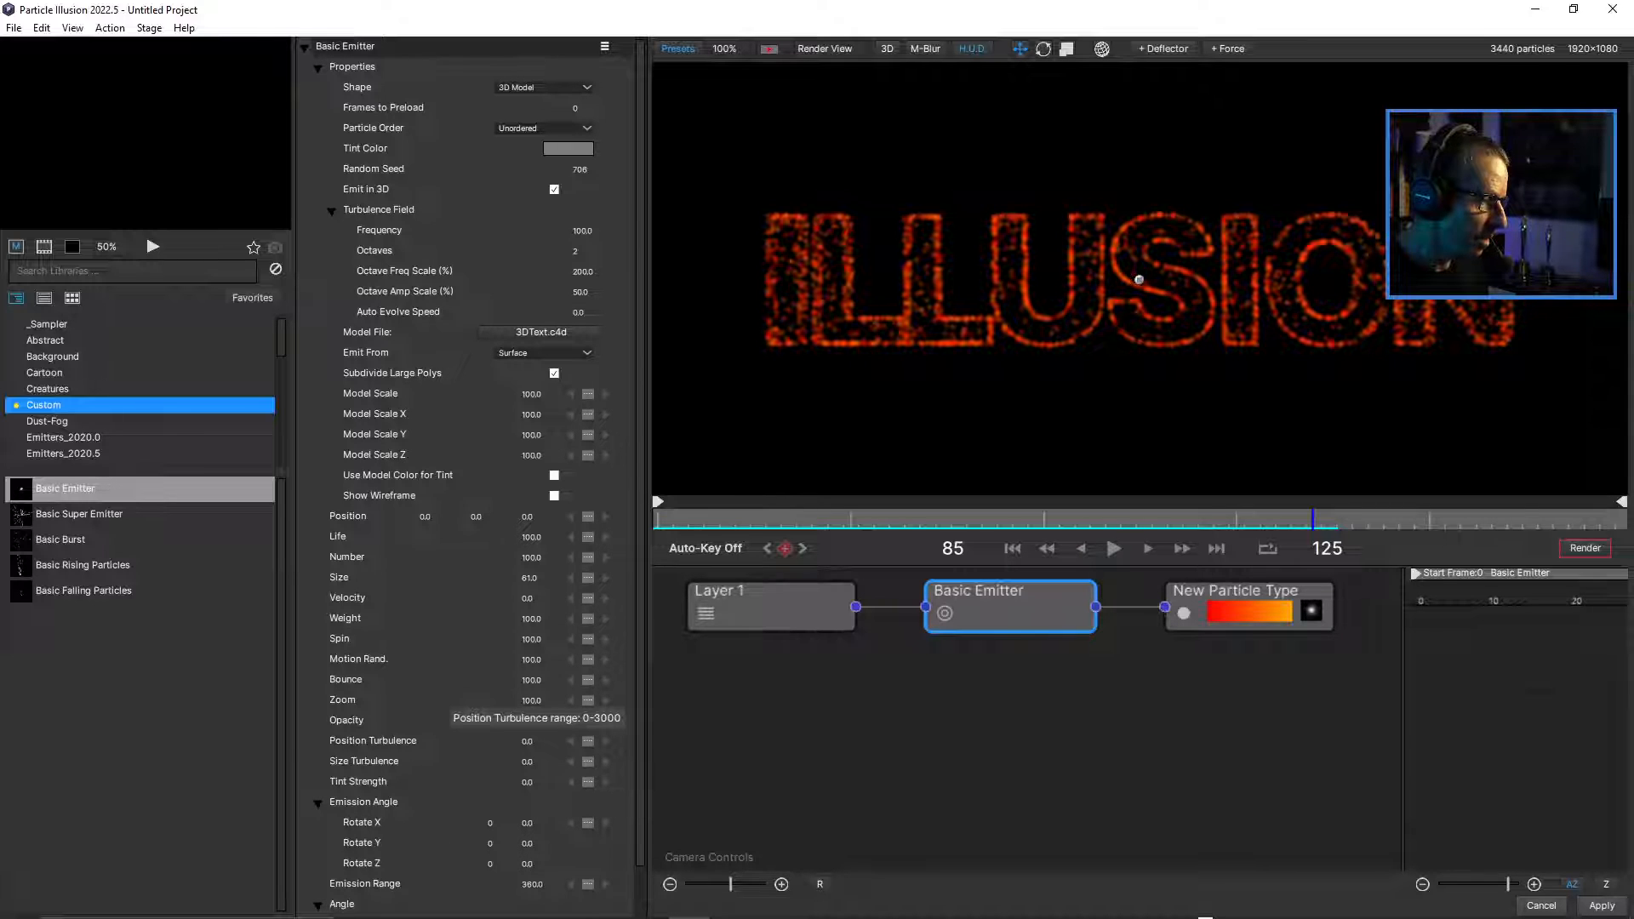
drag(526, 741, 573, 741)
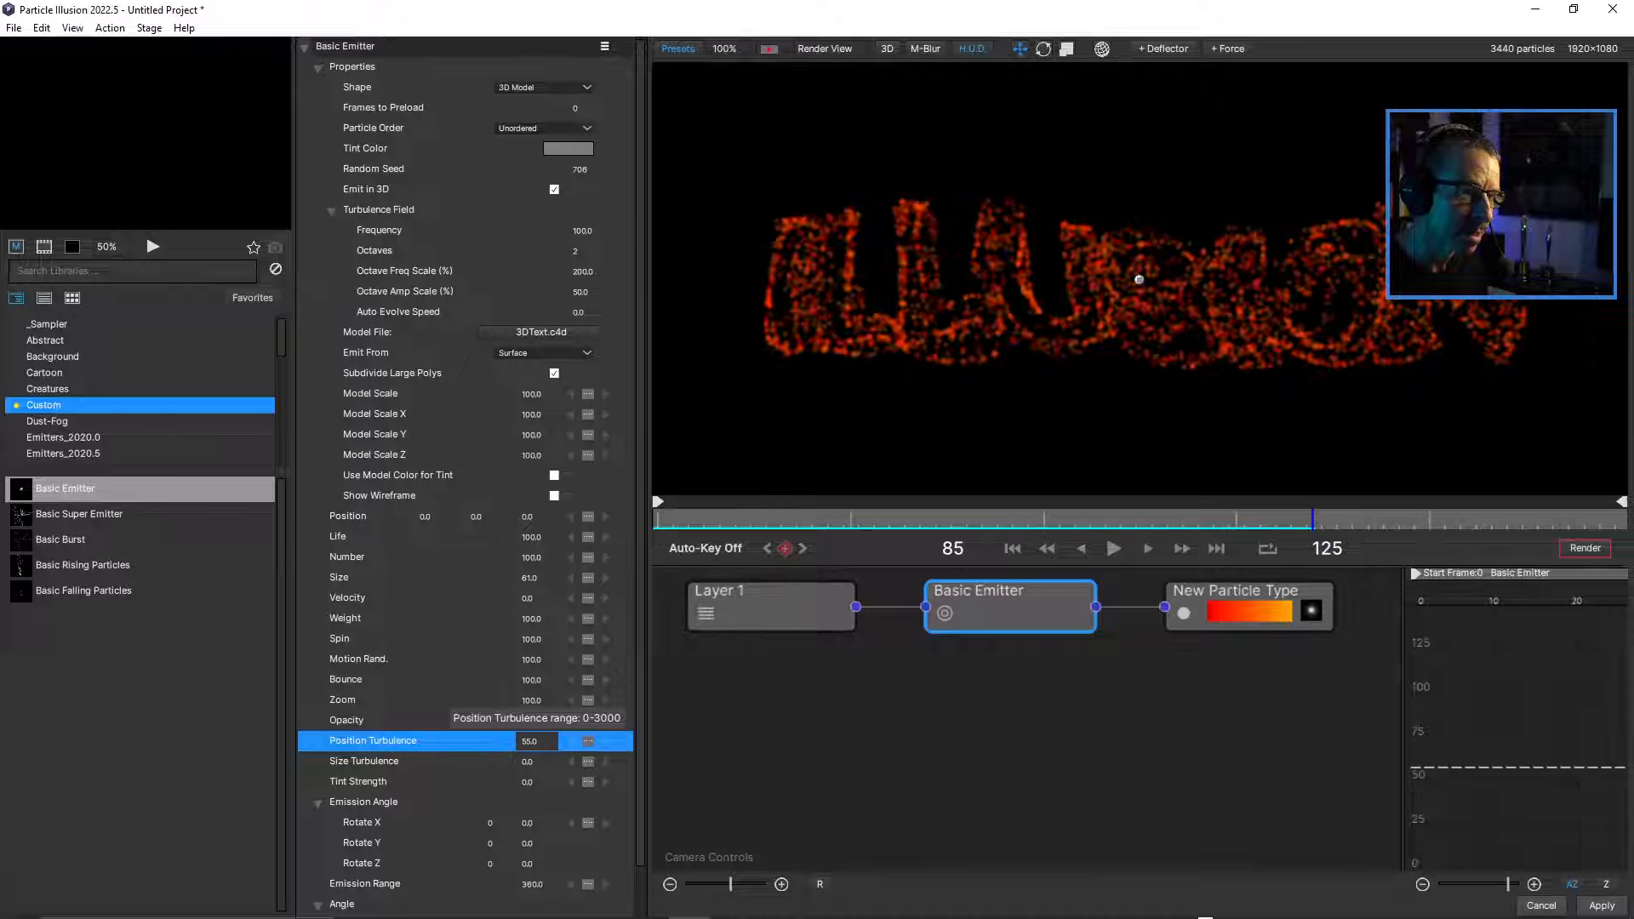
drag(752, 519, 1428, 520)
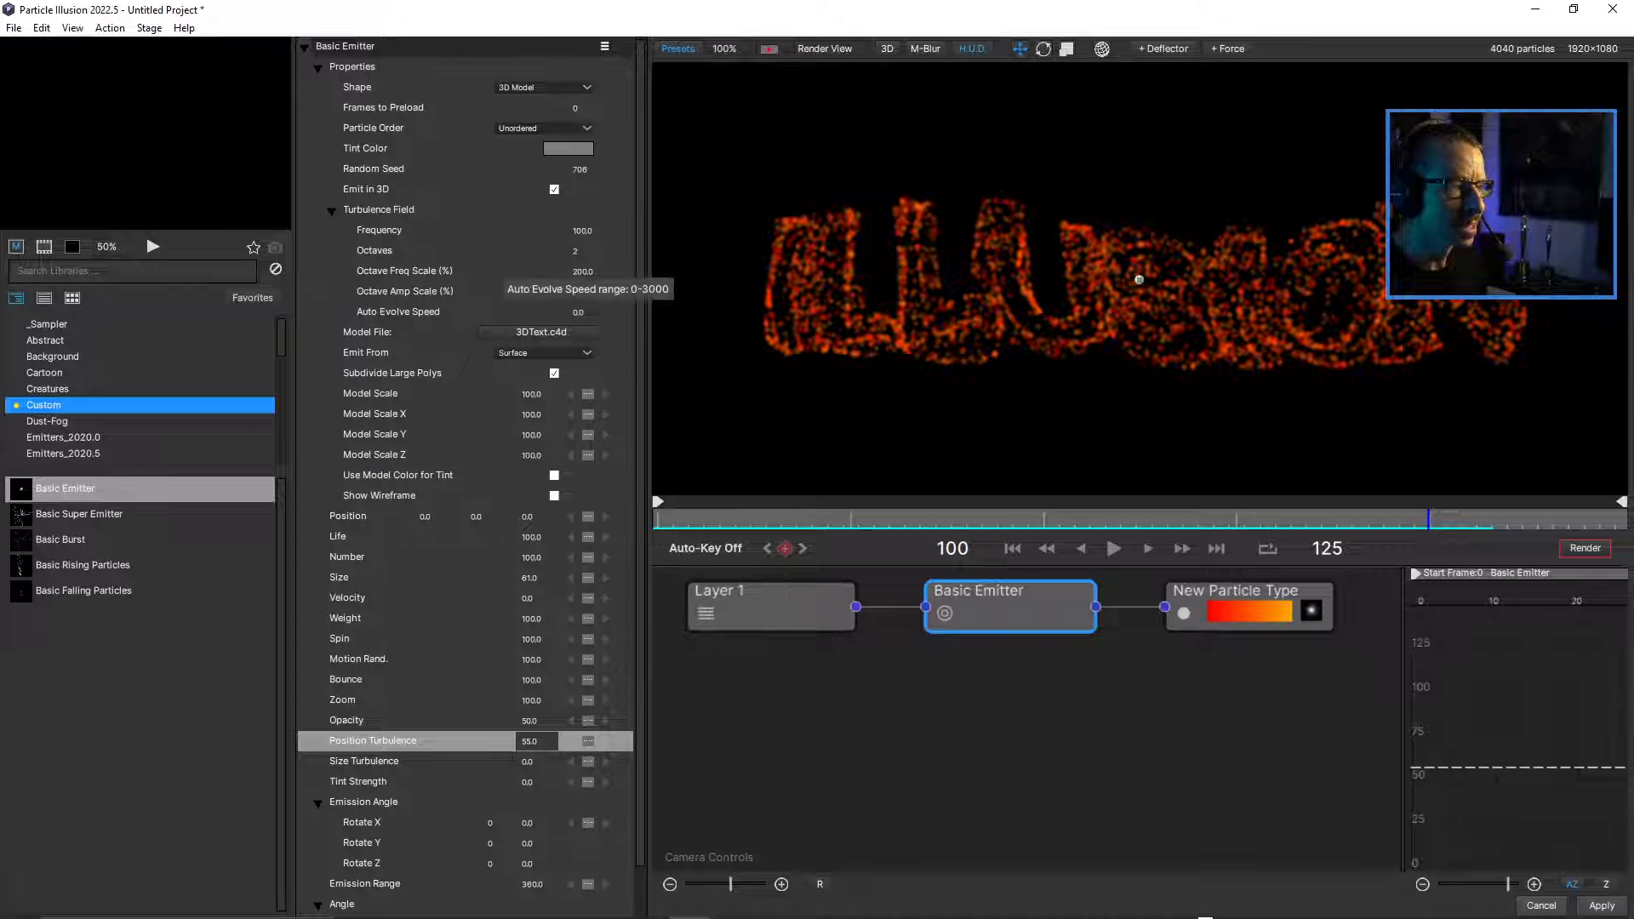
Set the turbulence field's Auto Evolve Speed to 56 and play the animation from frame 0.
drag(581, 313, 629, 313)
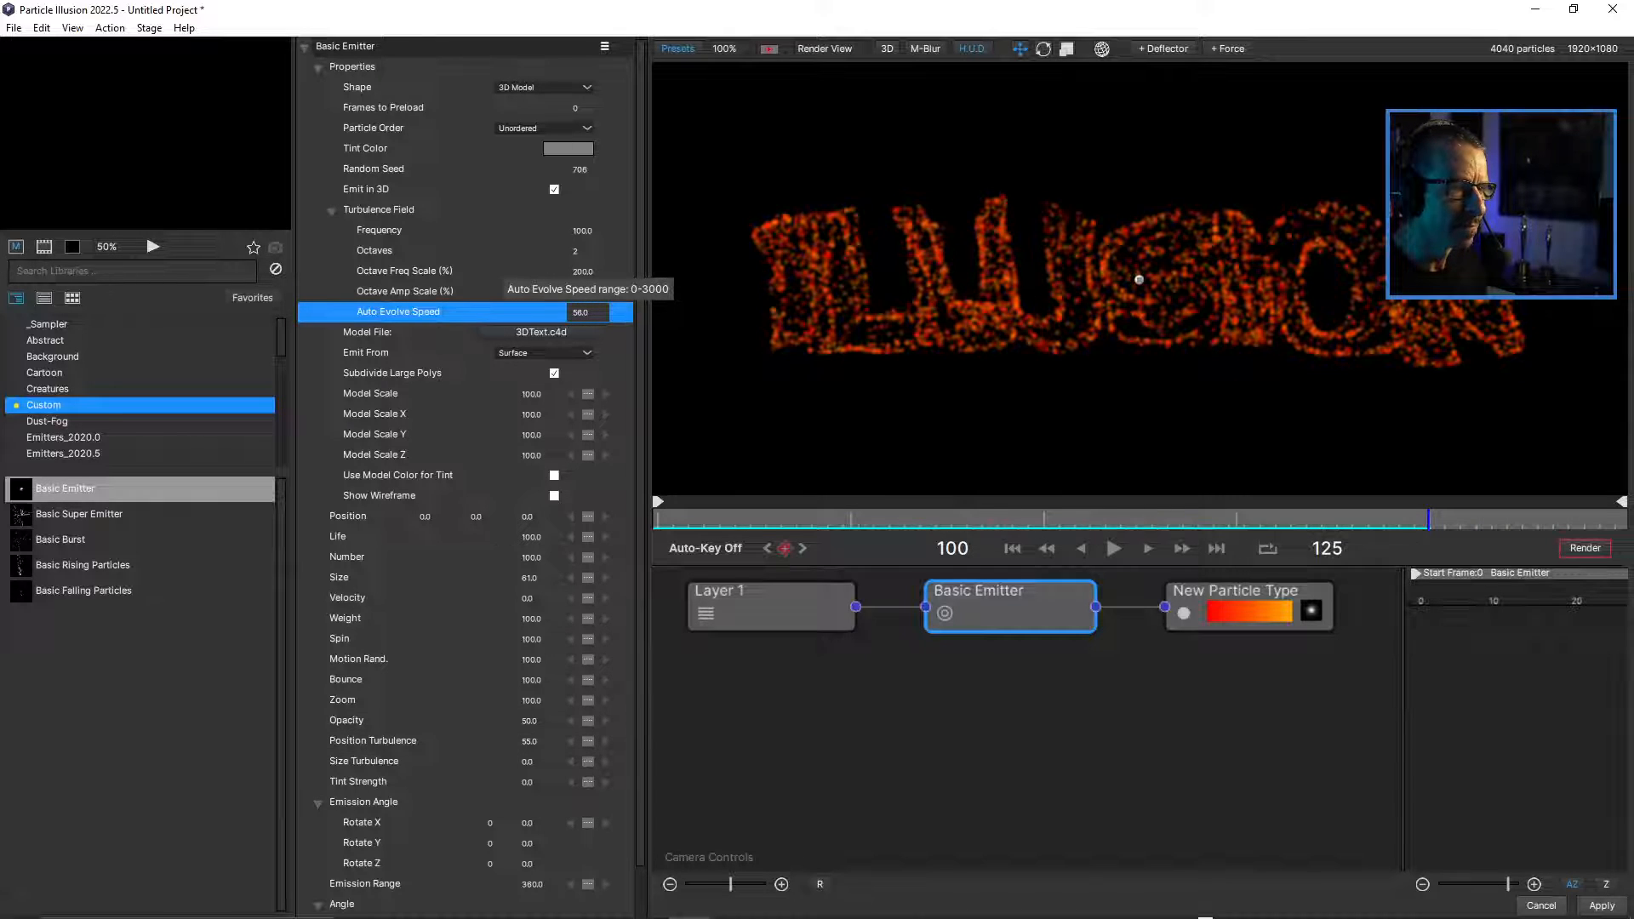
click(688, 519)
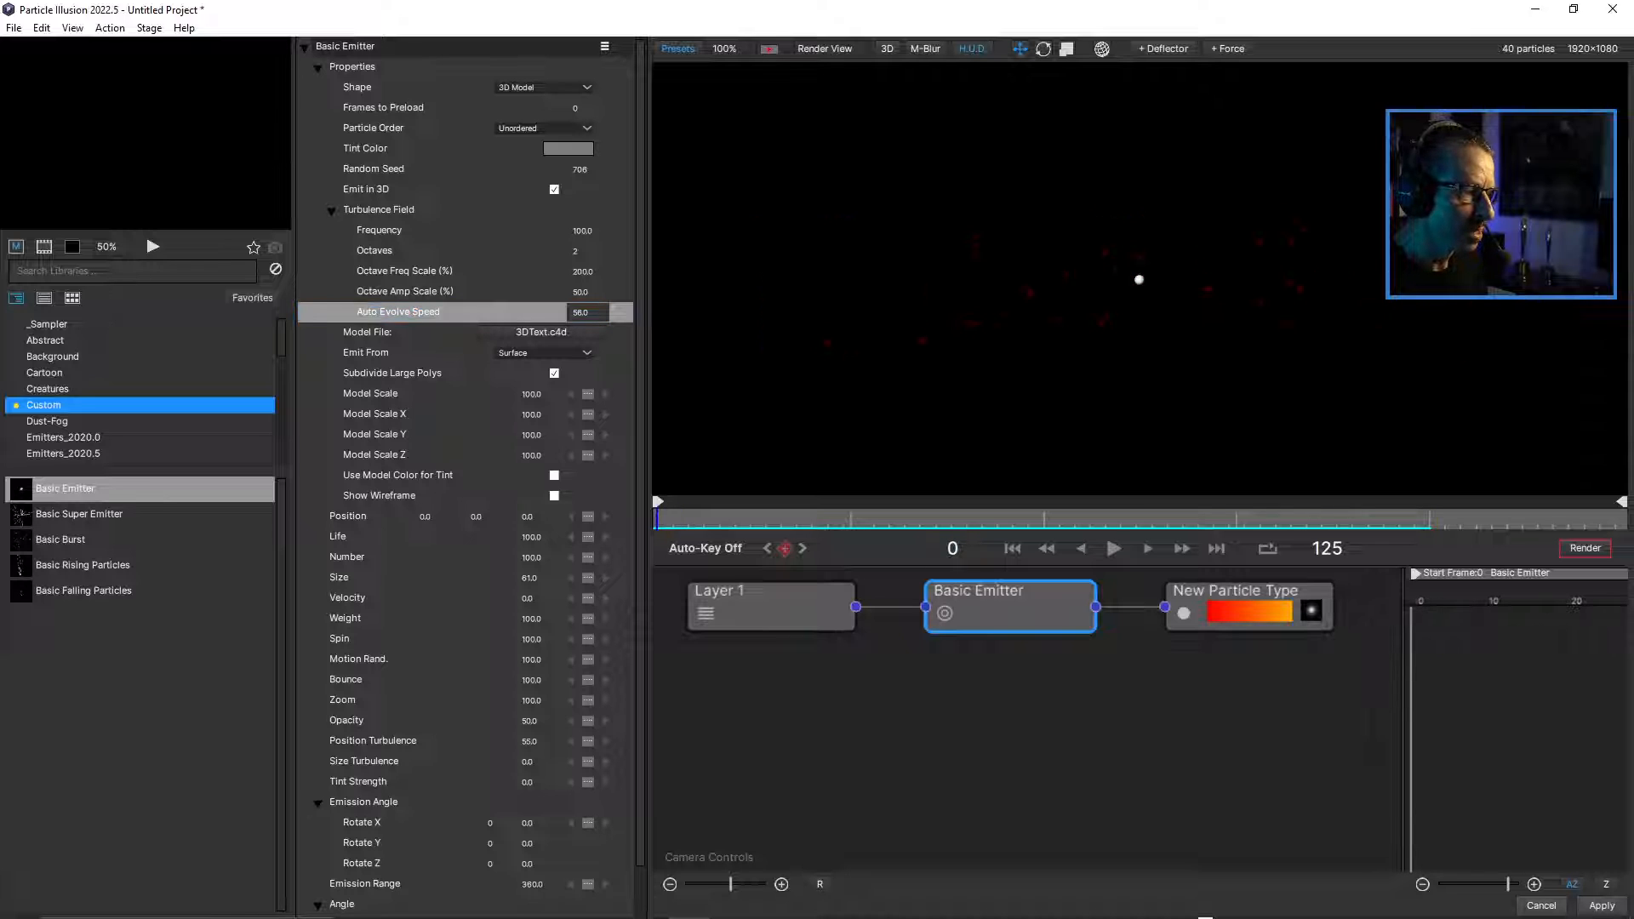
key(space)
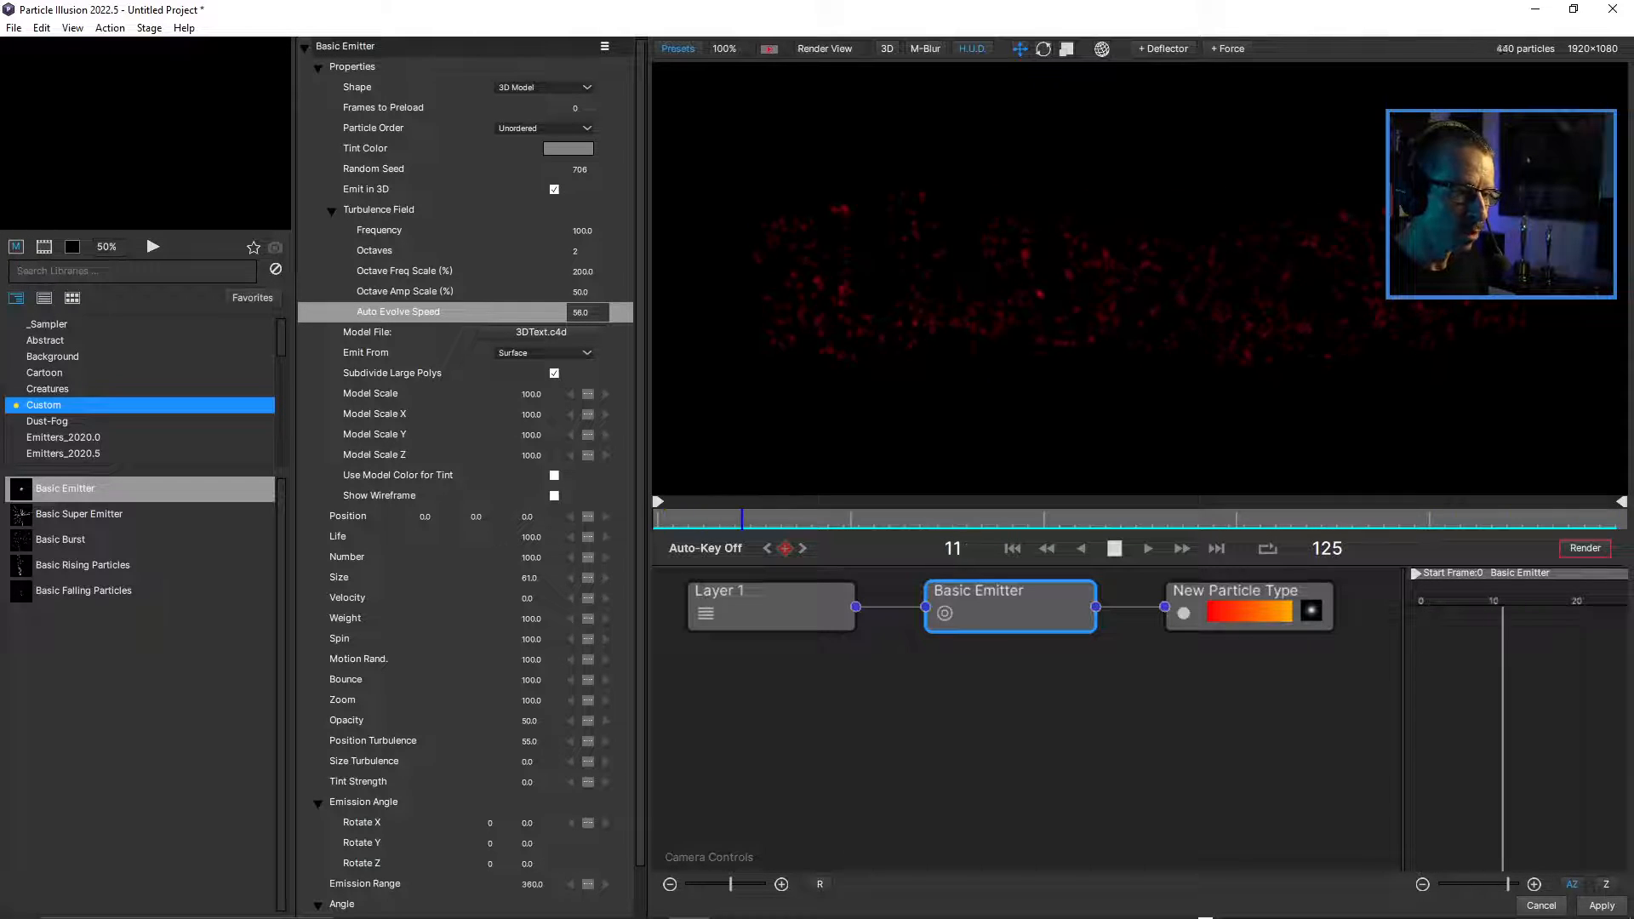
key(space)
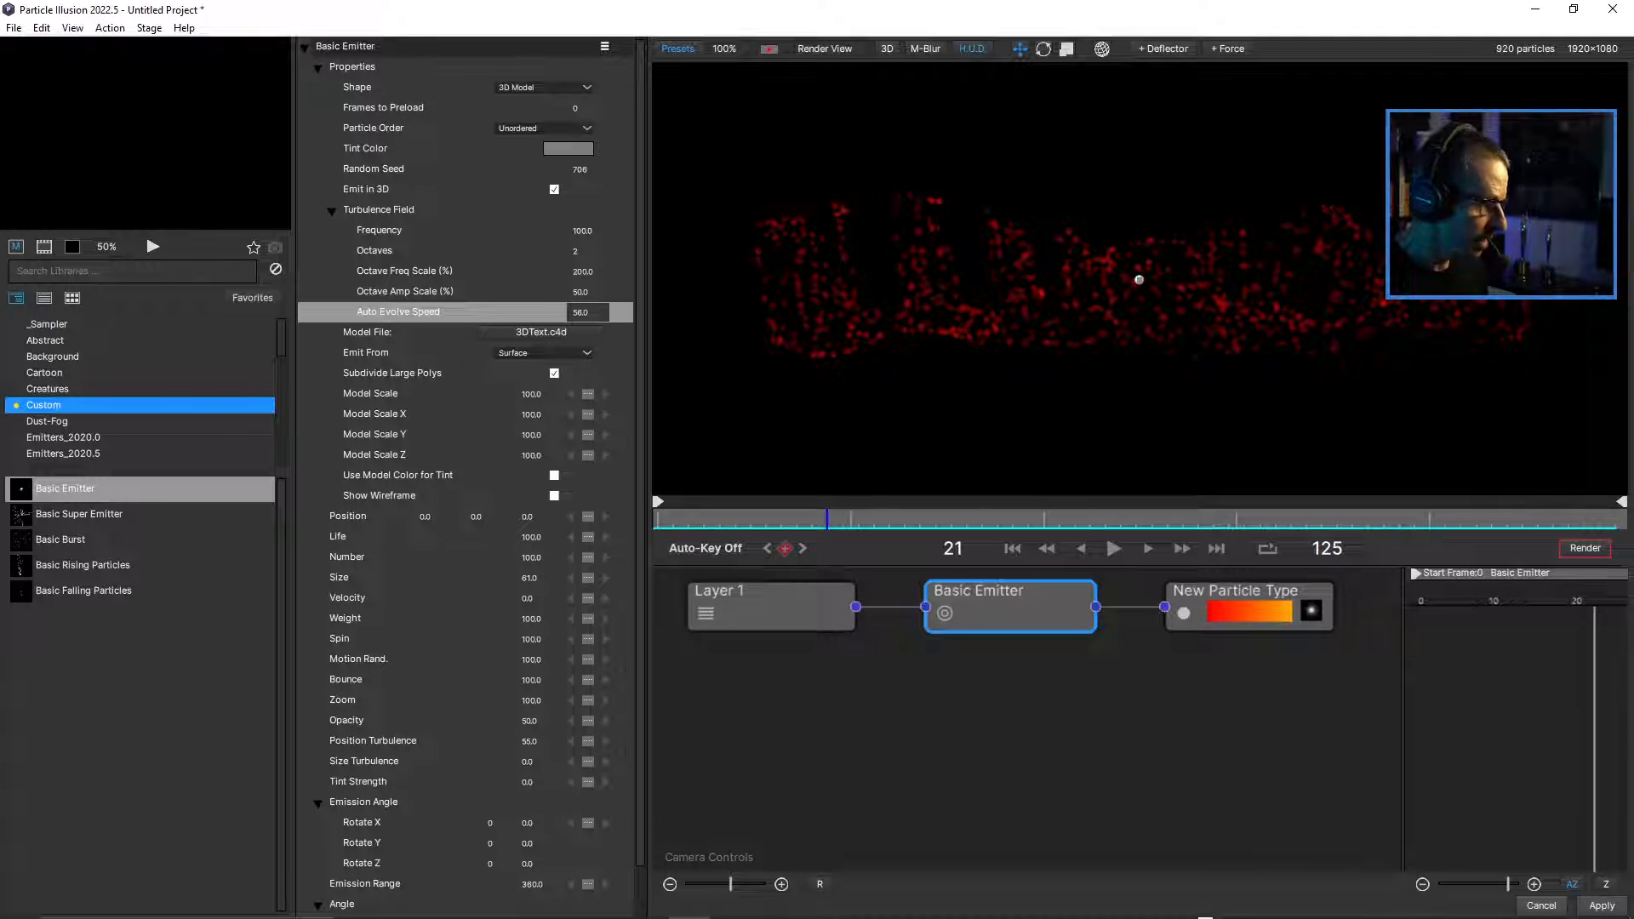
Reset the Basic Emitter's Position Turbulence to 0 and set its Size Turbulence to 100.
drag(529, 742, 478, 741)
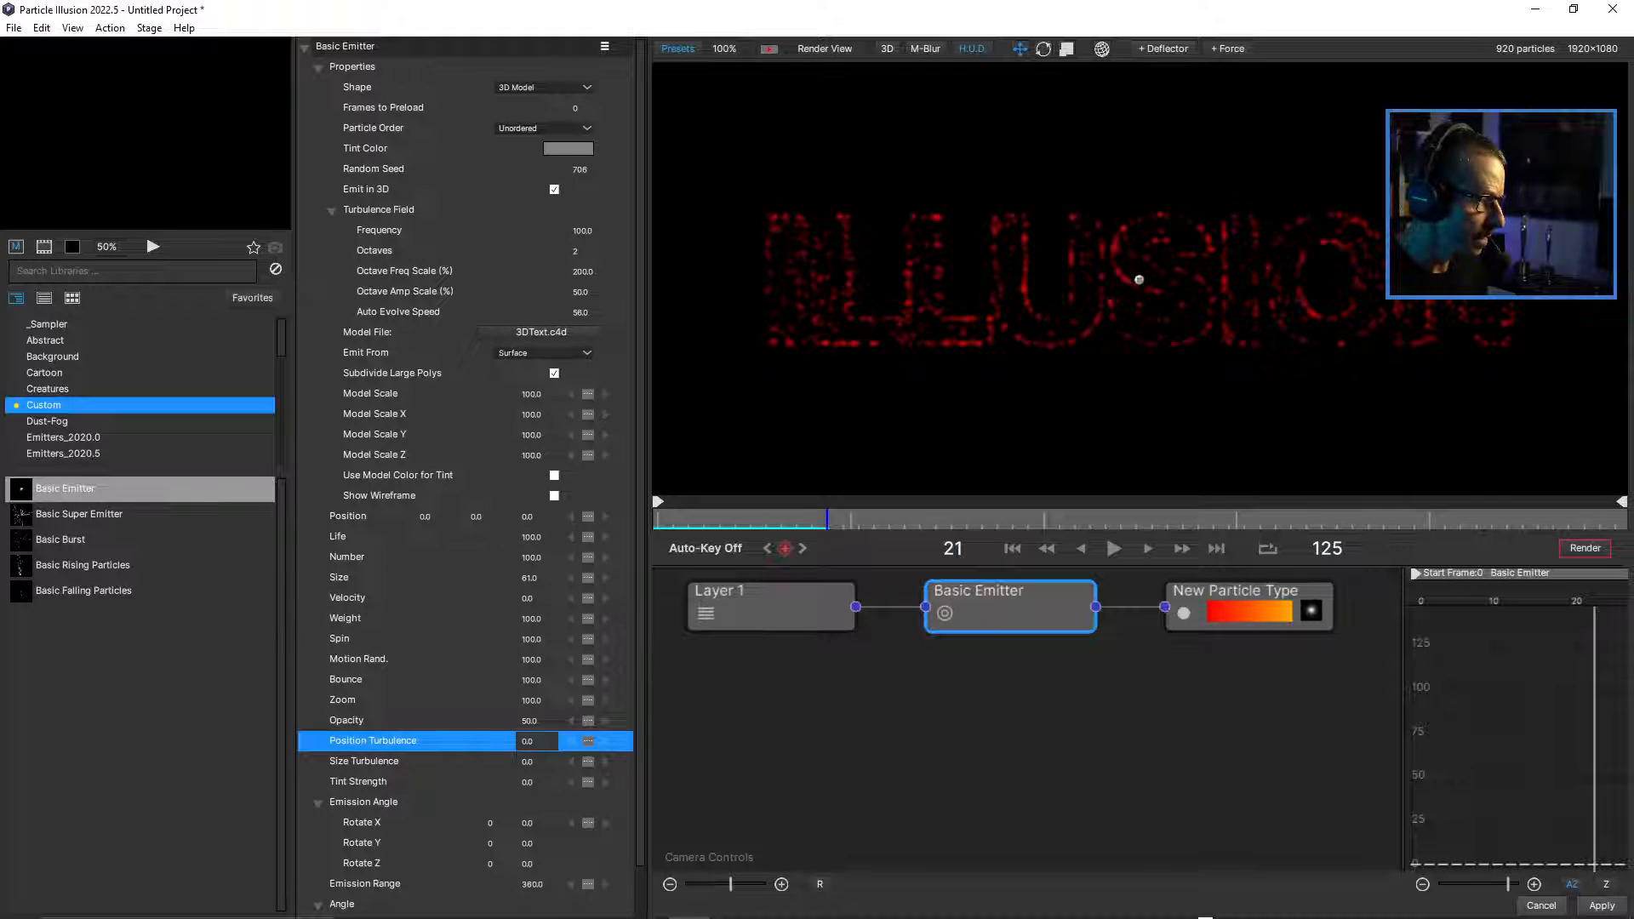
scroll(1138, 279, up, 1)
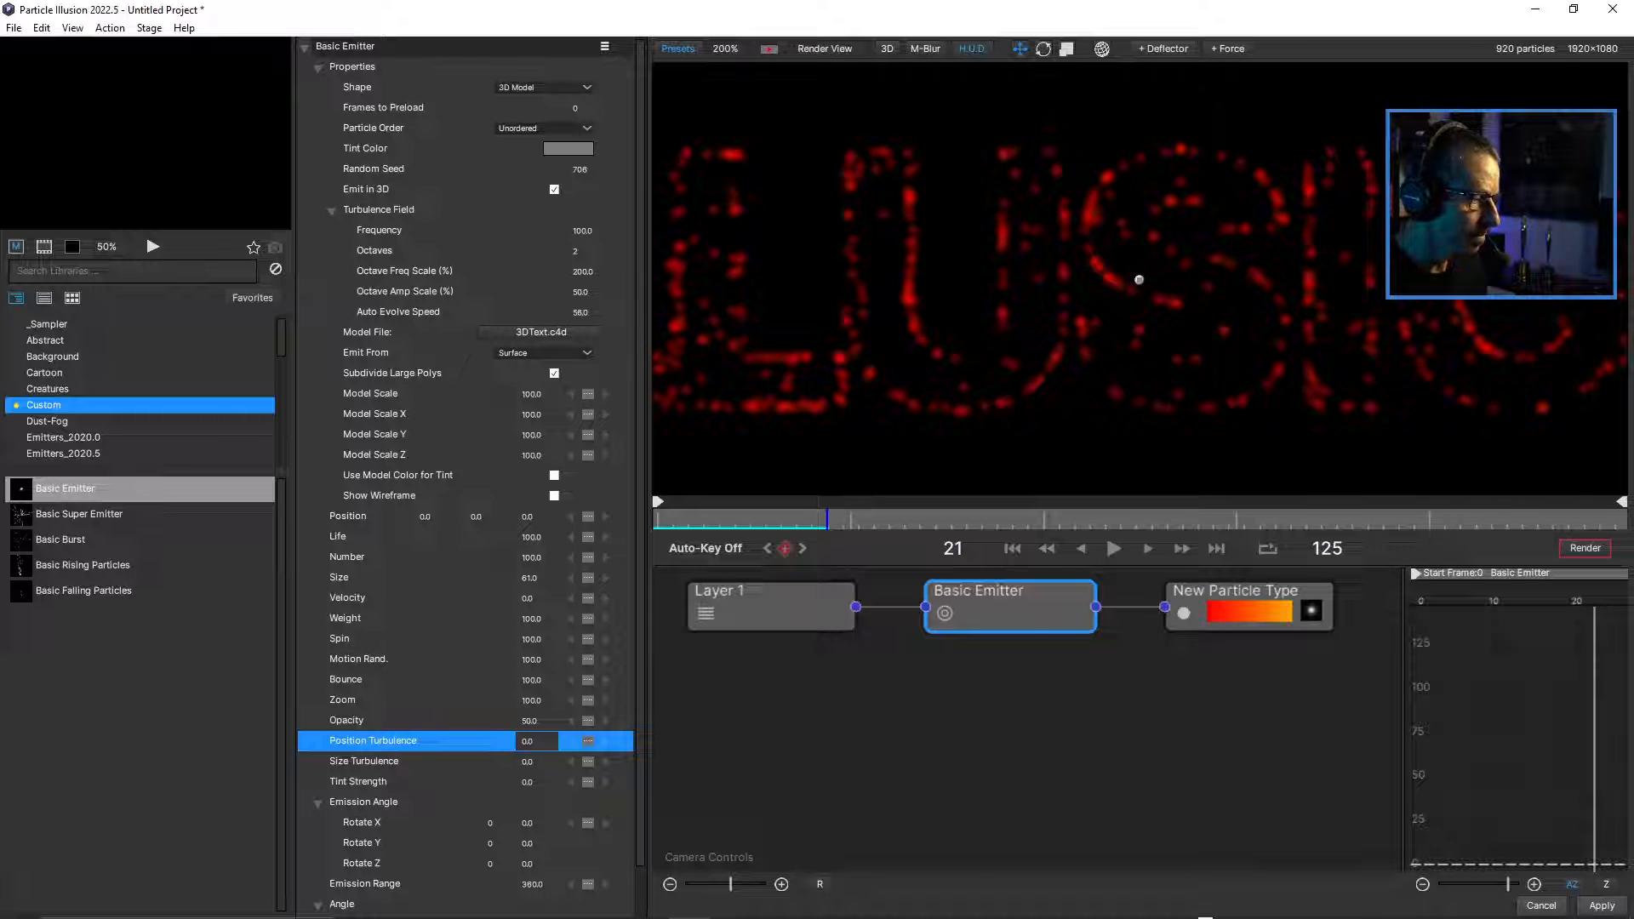
drag(532, 762, 610, 762)
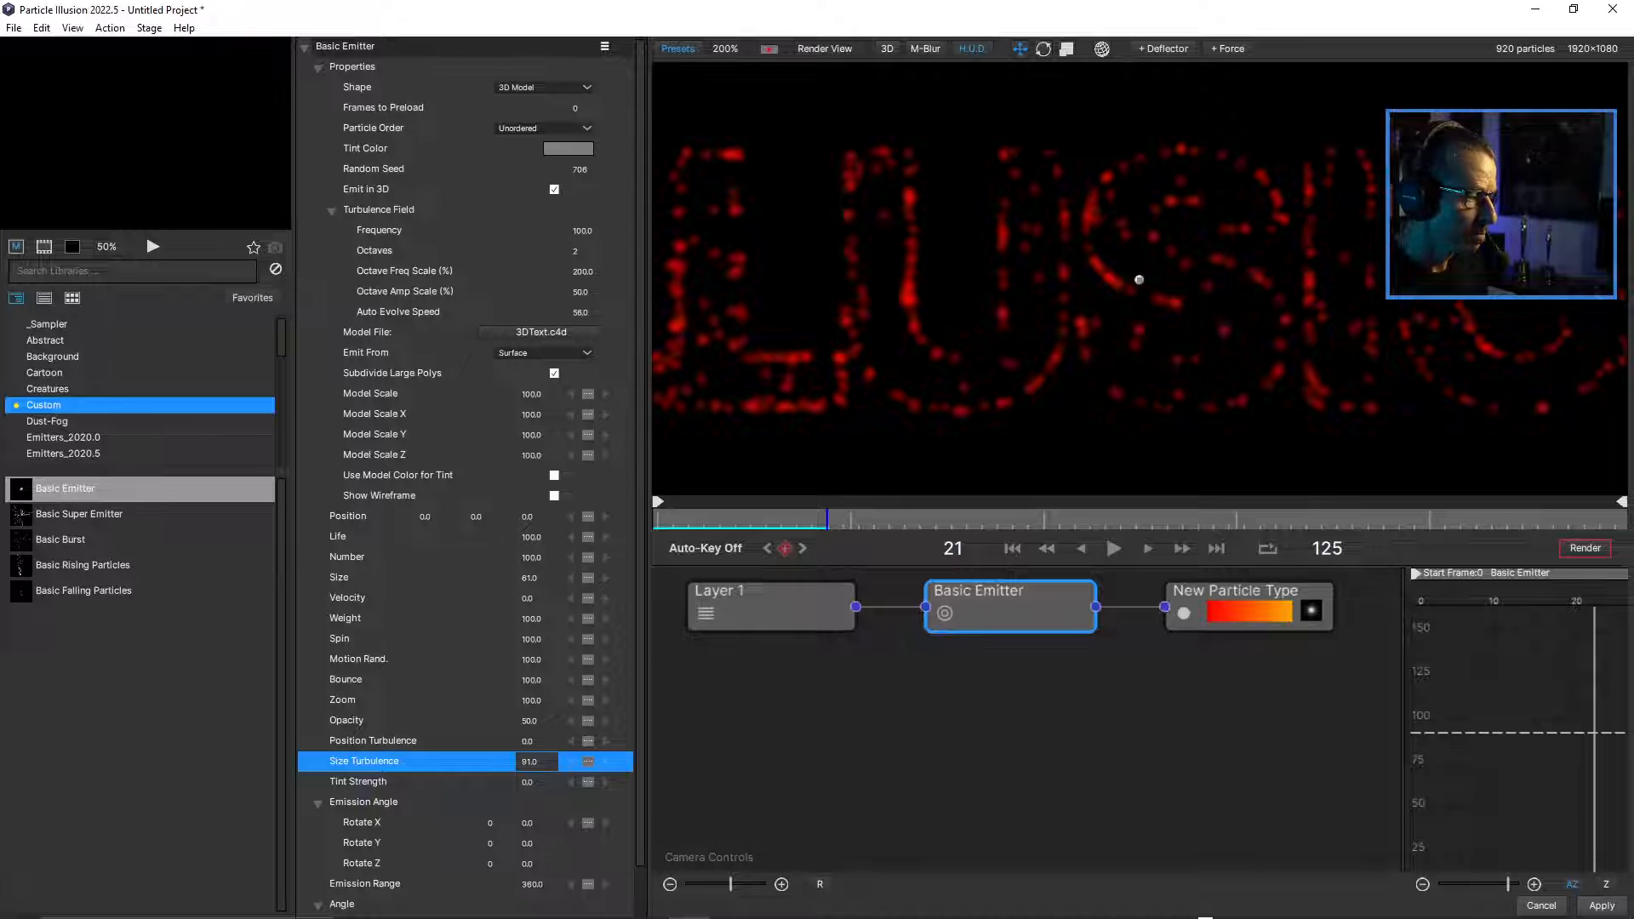
double_click(530, 761)
text(1)
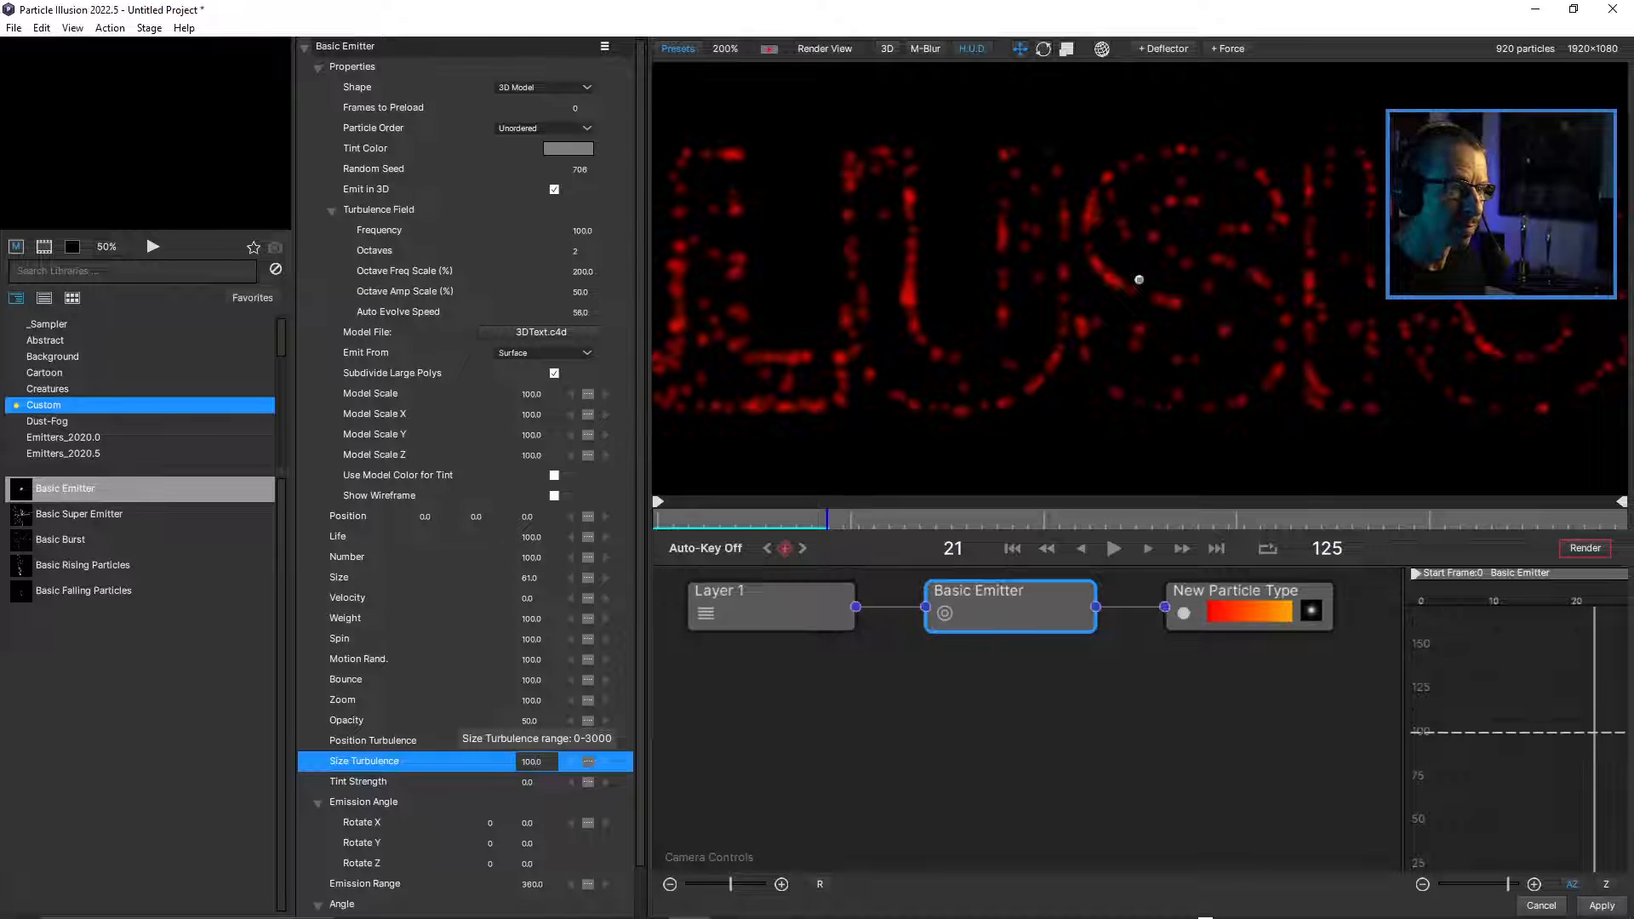
key(Return)
scroll(1138, 279, down, 1)
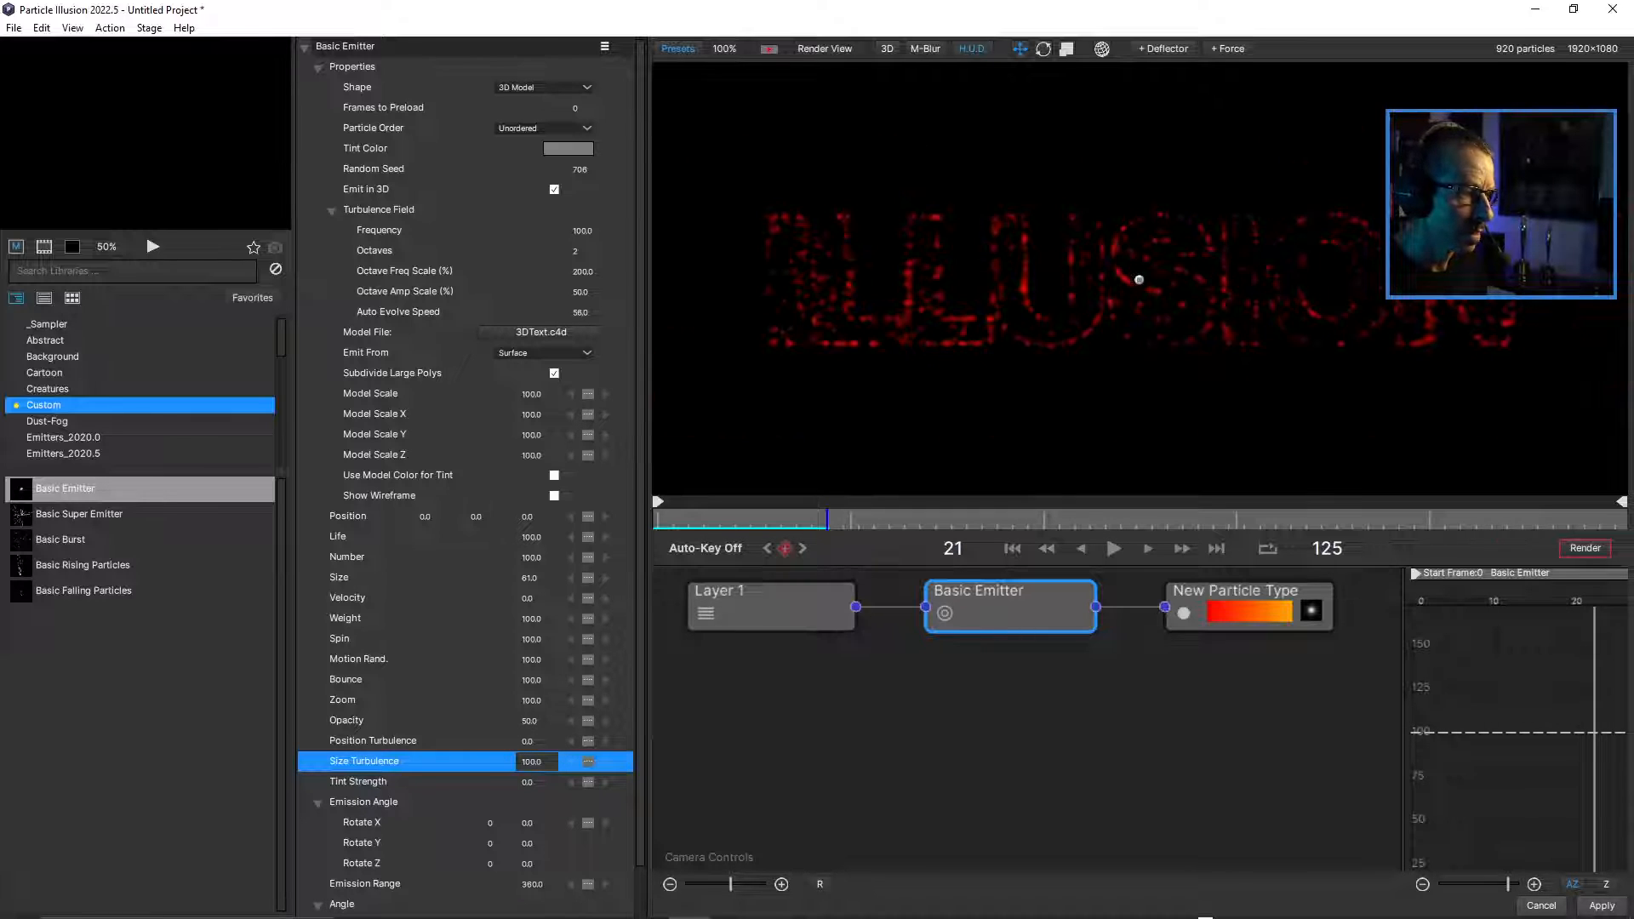
Play back the size variation and raise the Basic Emitter's Size Turbulence to 549.
click(720, 519)
key(space)
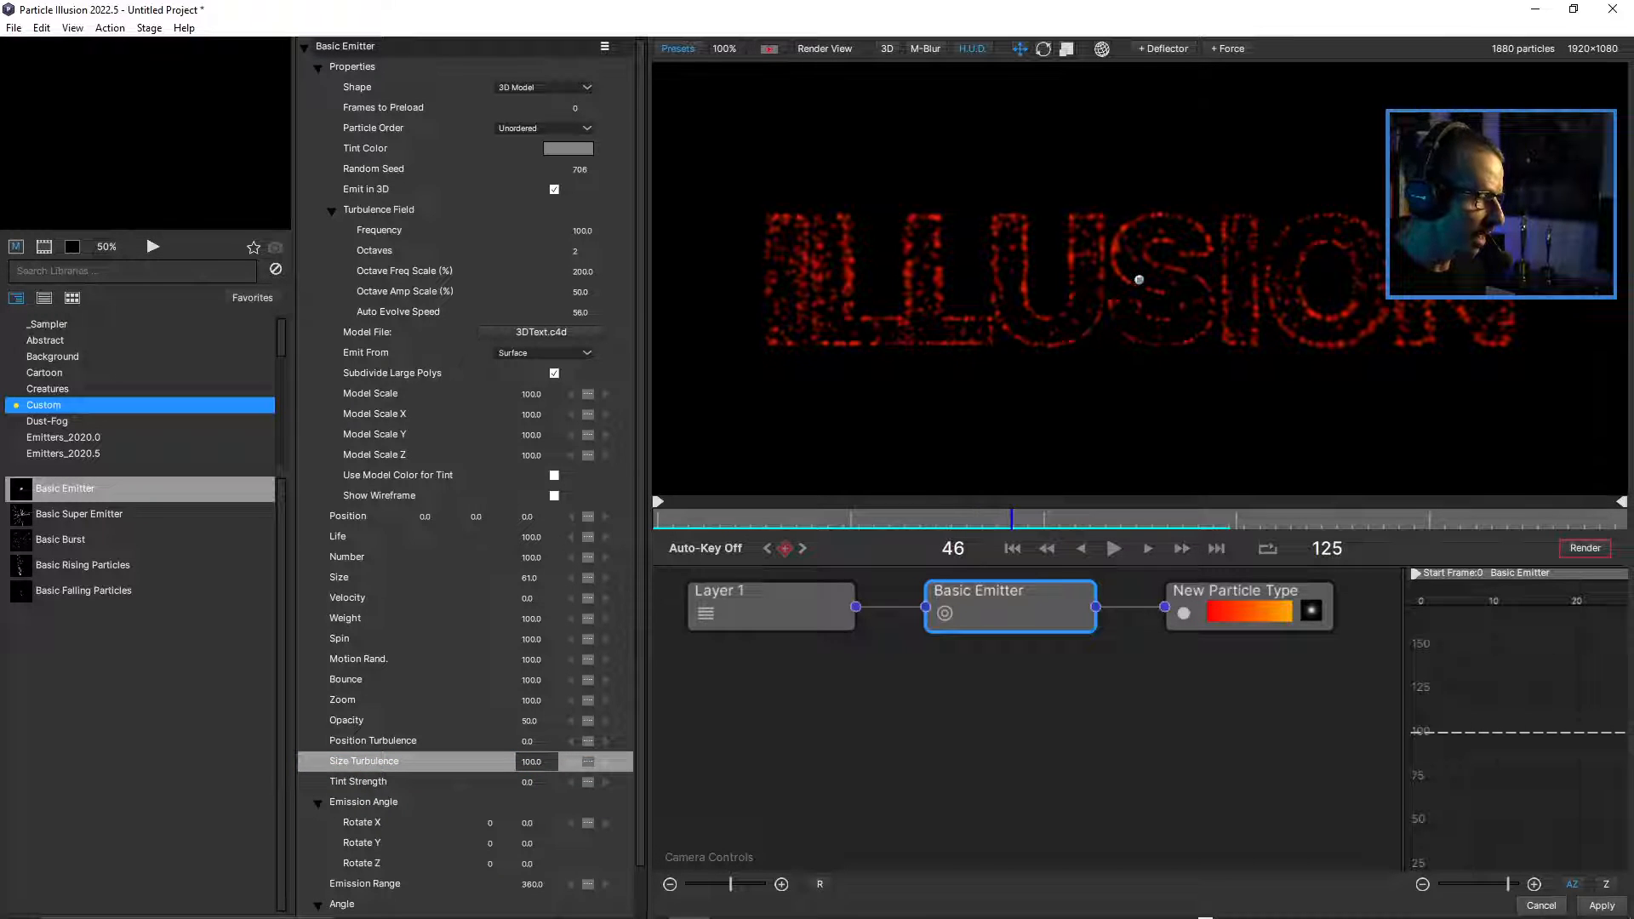
drag(536, 761, 765, 762)
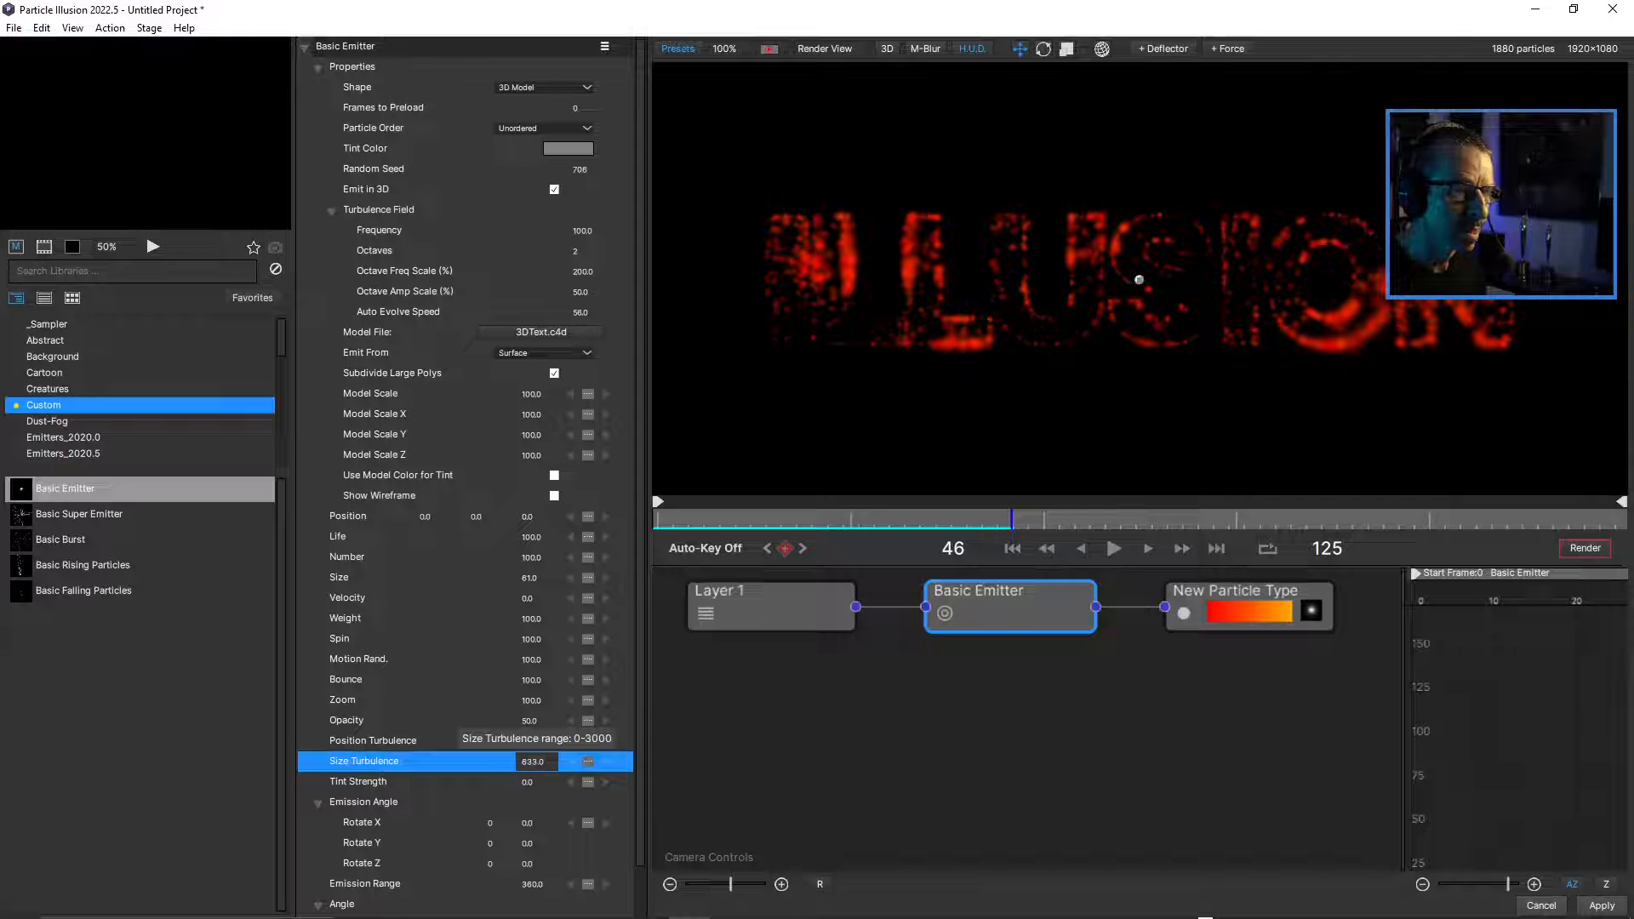
drag(536, 761, 475, 761)
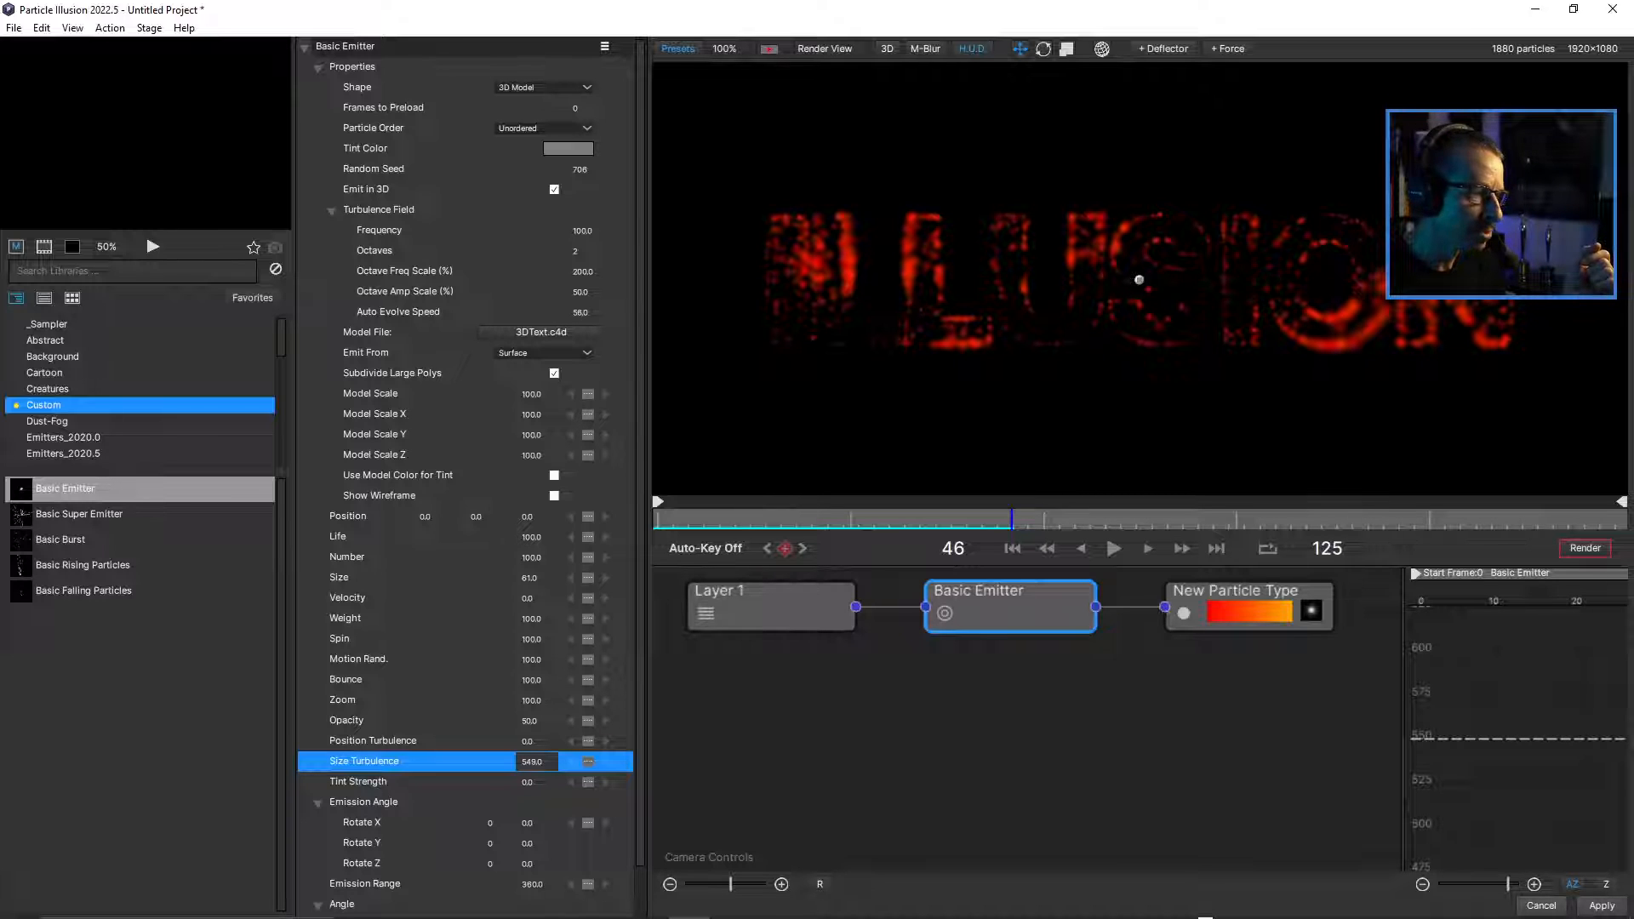
Play back the size variation from frame 0 and set the Basic Emitter's Size Turbulence to 200.
drag(1012, 519, 656, 519)
click(1113, 548)
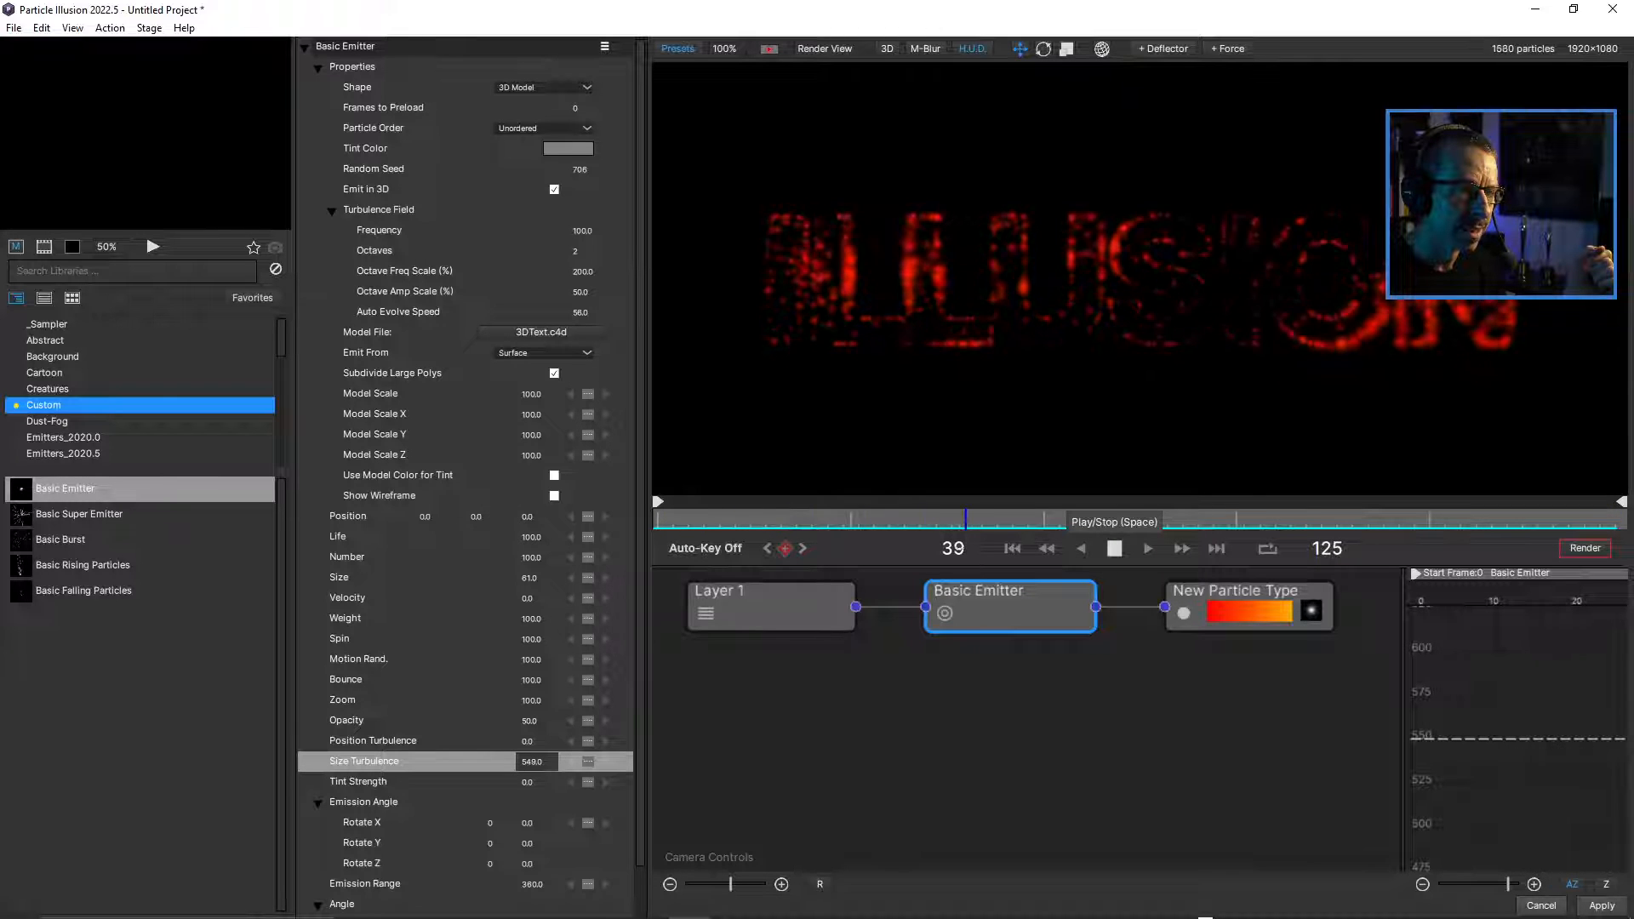
click(1113, 548)
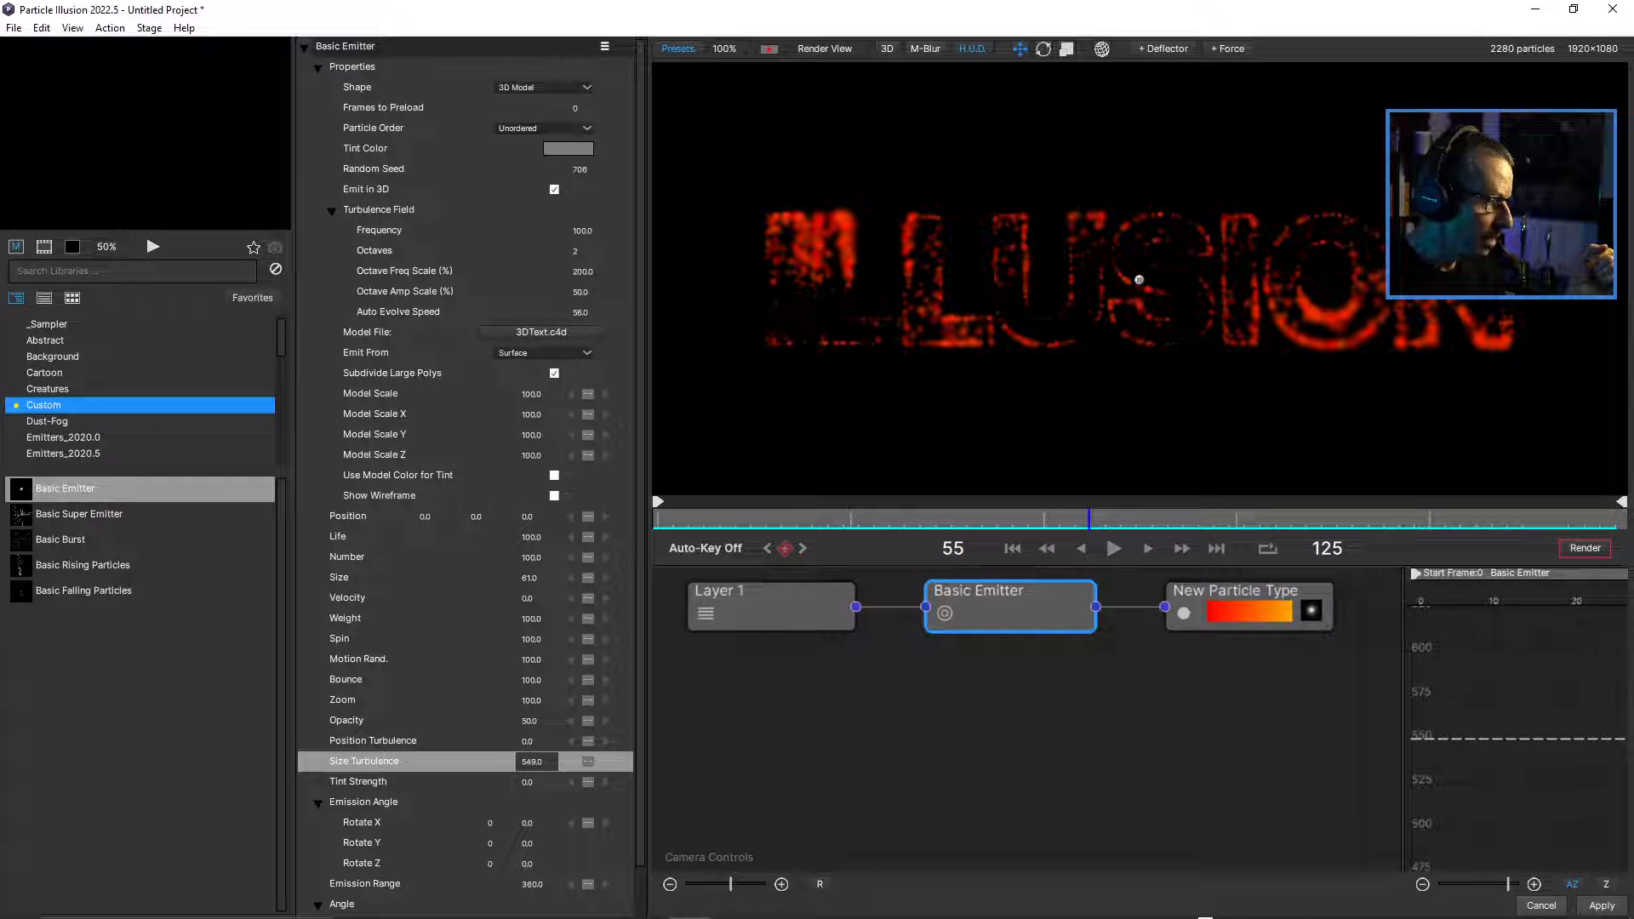
double_click(535, 762)
text(200)
key(Return)
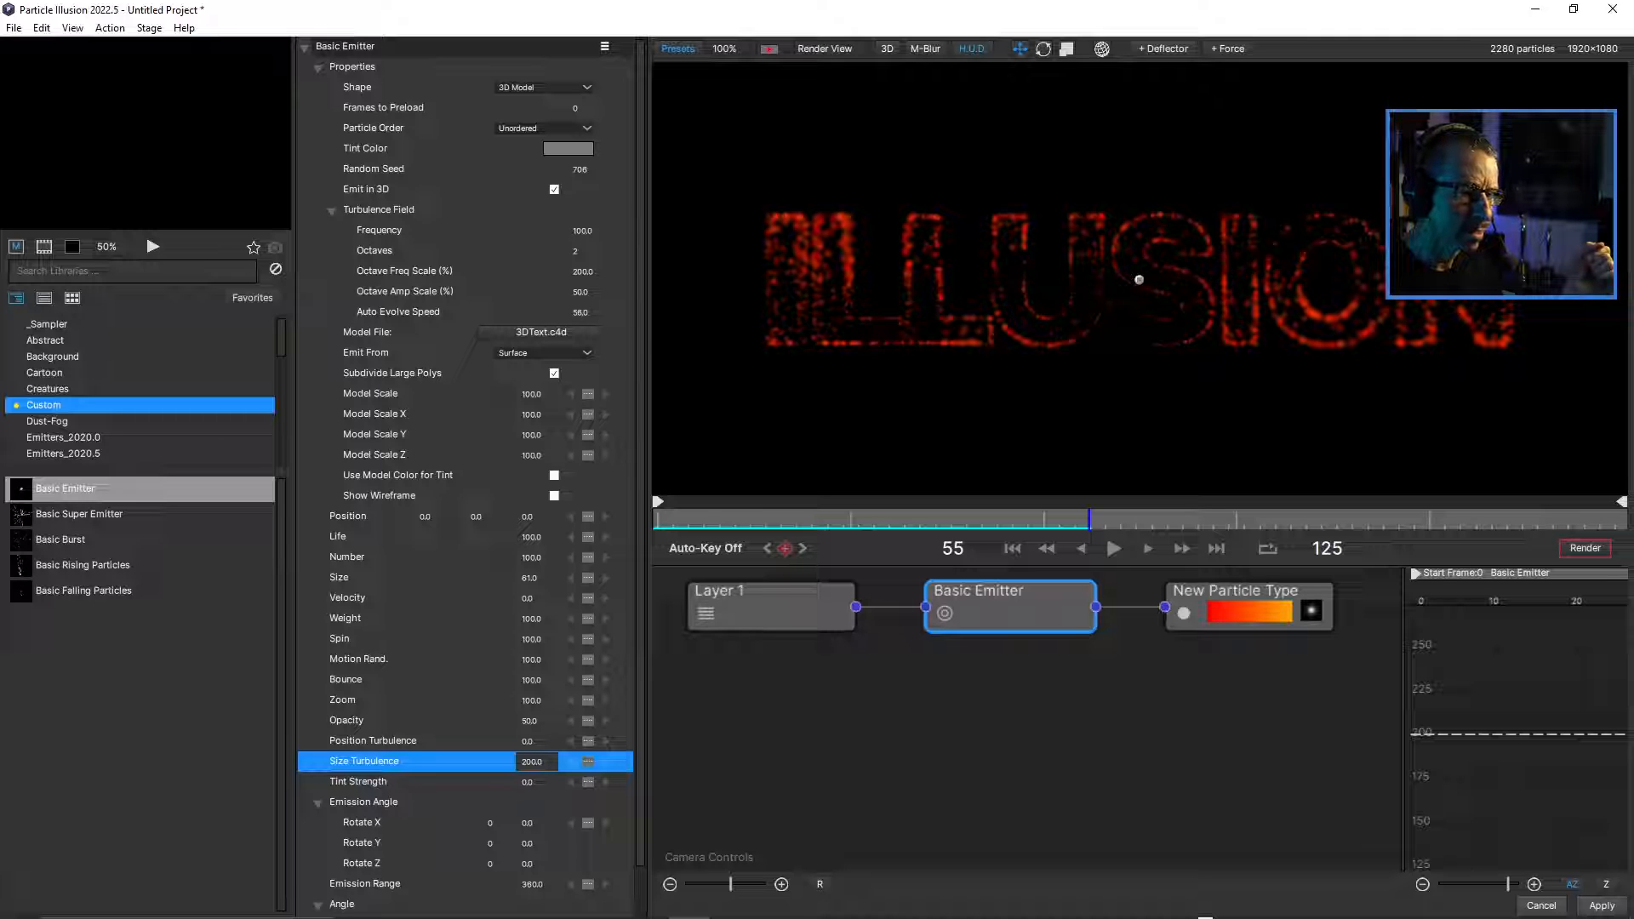
Set the color gradient Repeat of New Particle Type to 5.
click(1238, 594)
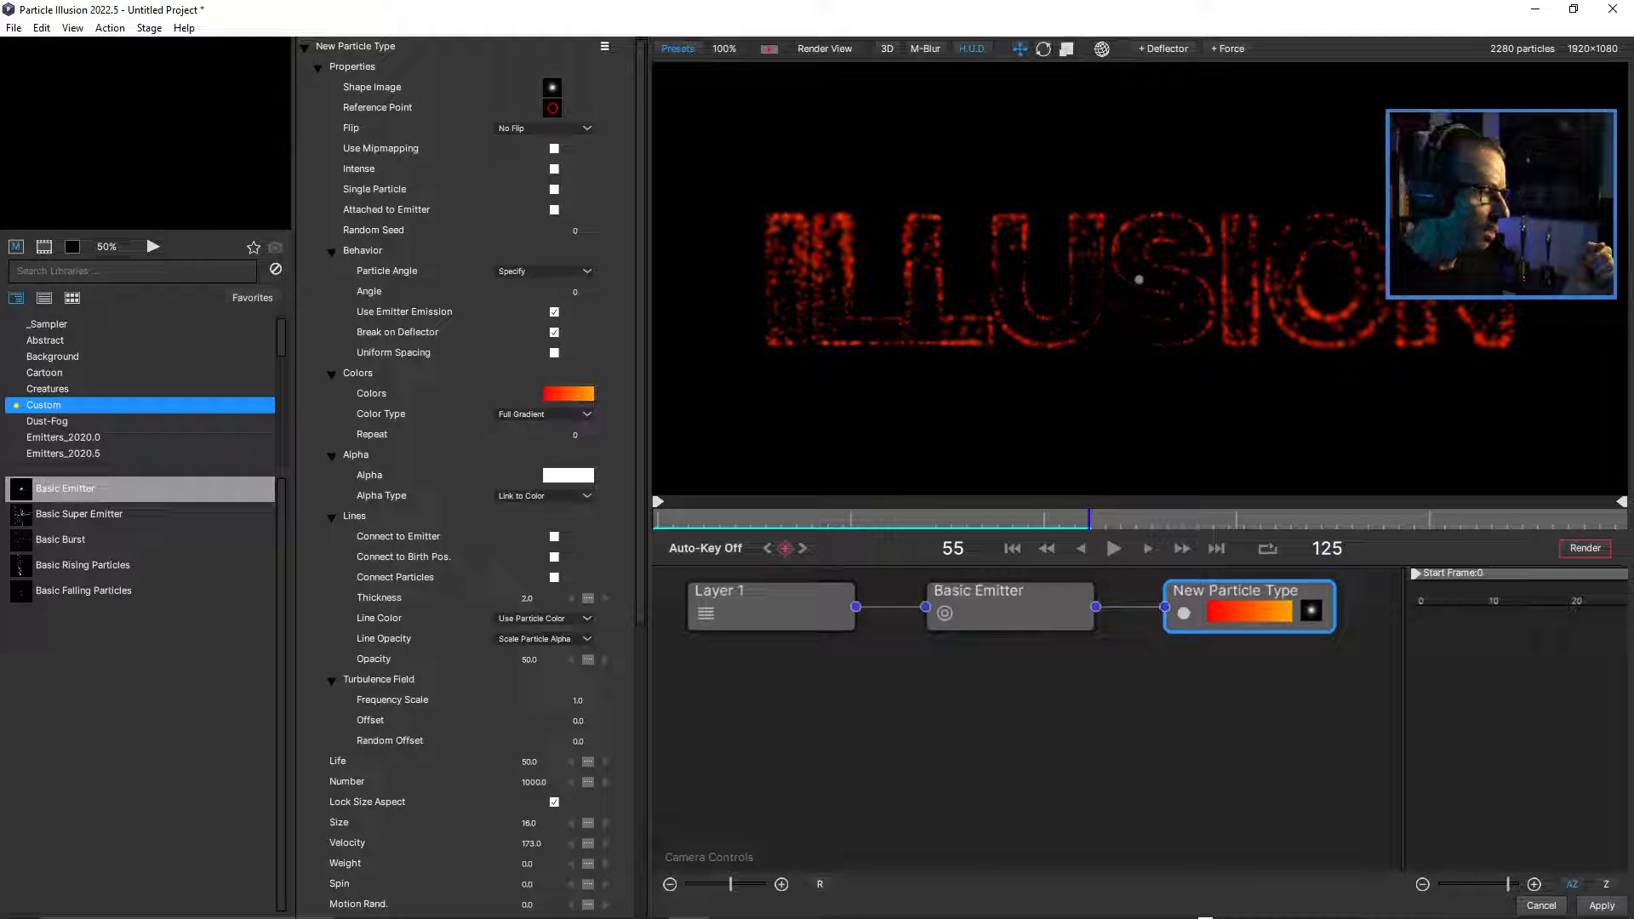
double_click(575, 434)
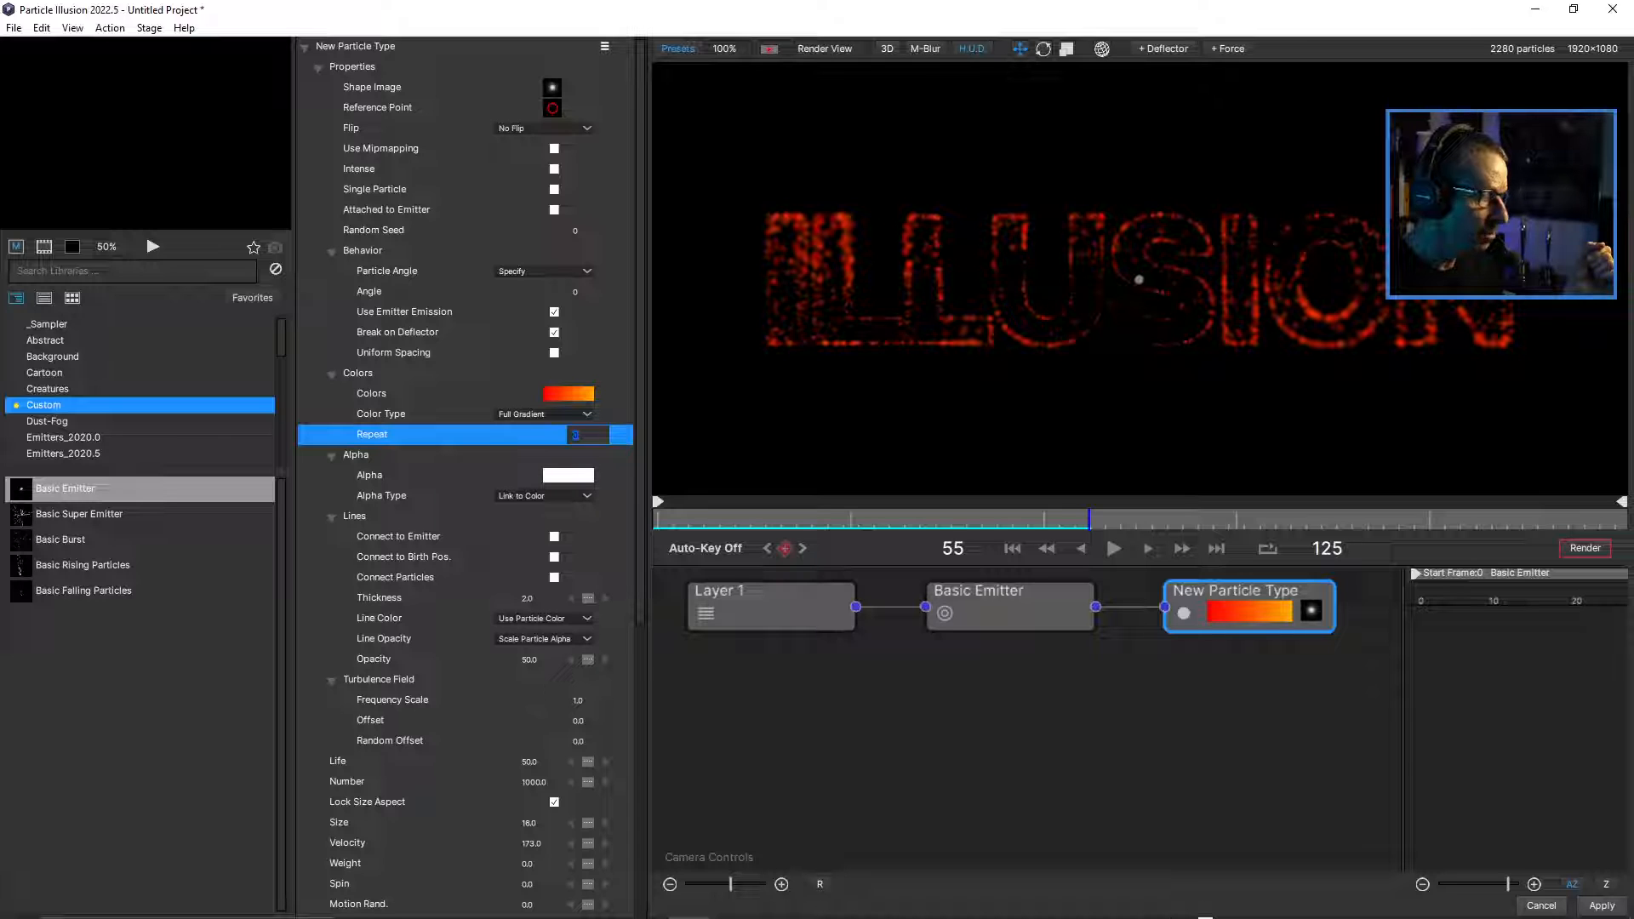
text(5)
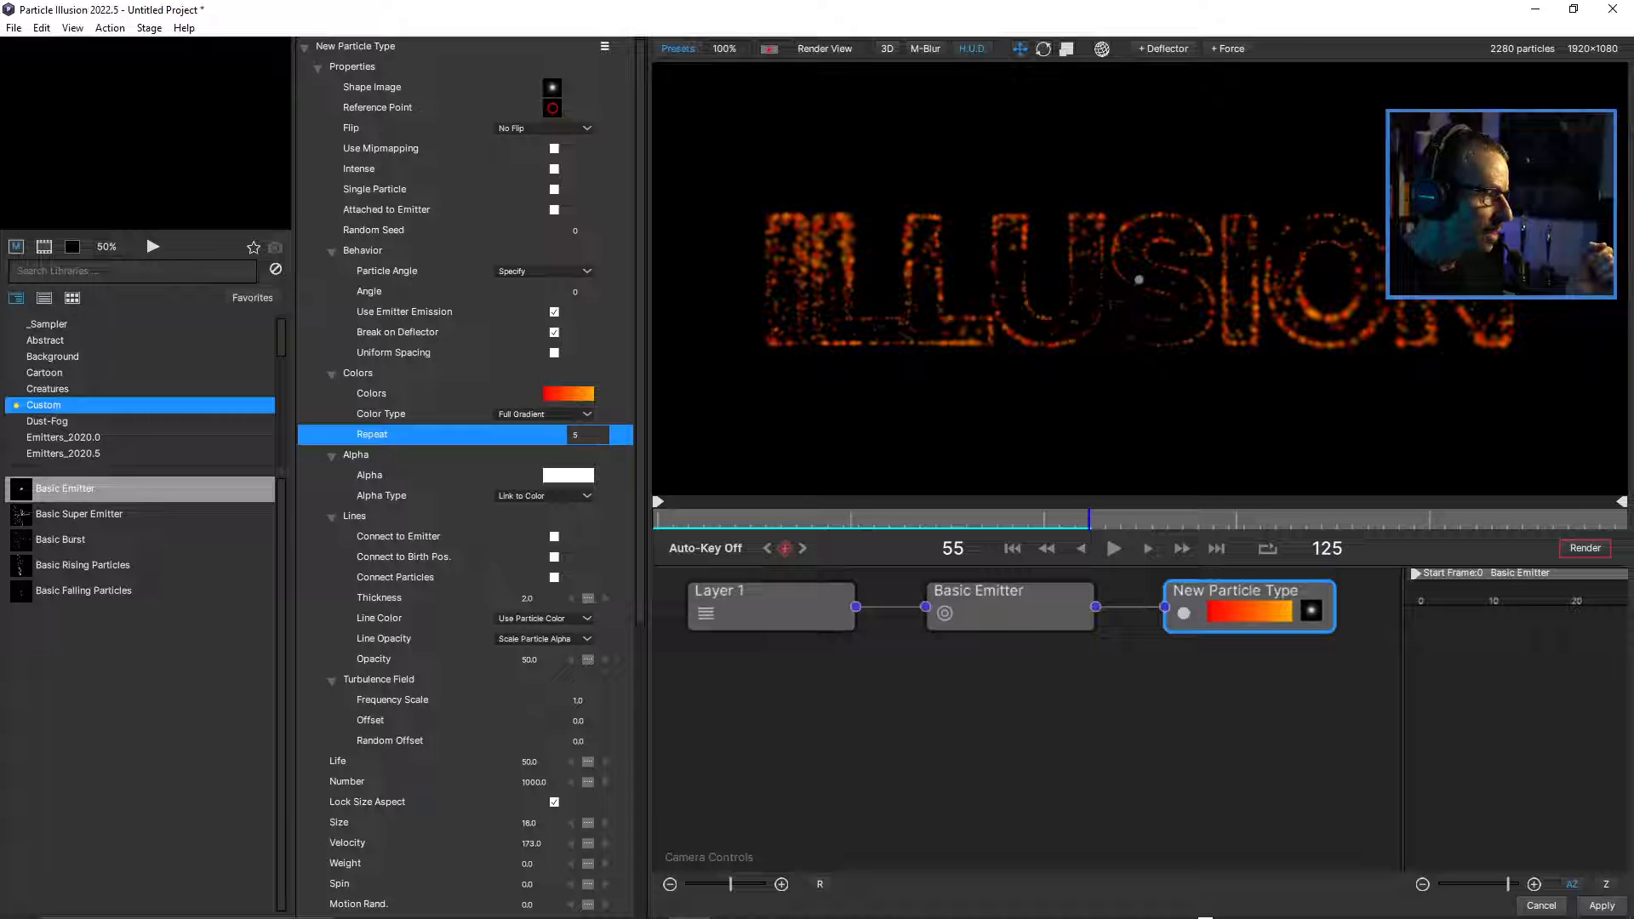
Try the Random Gradient color type on New Particle Type and switch back to Full Gradient.
click(544, 414)
click(530, 449)
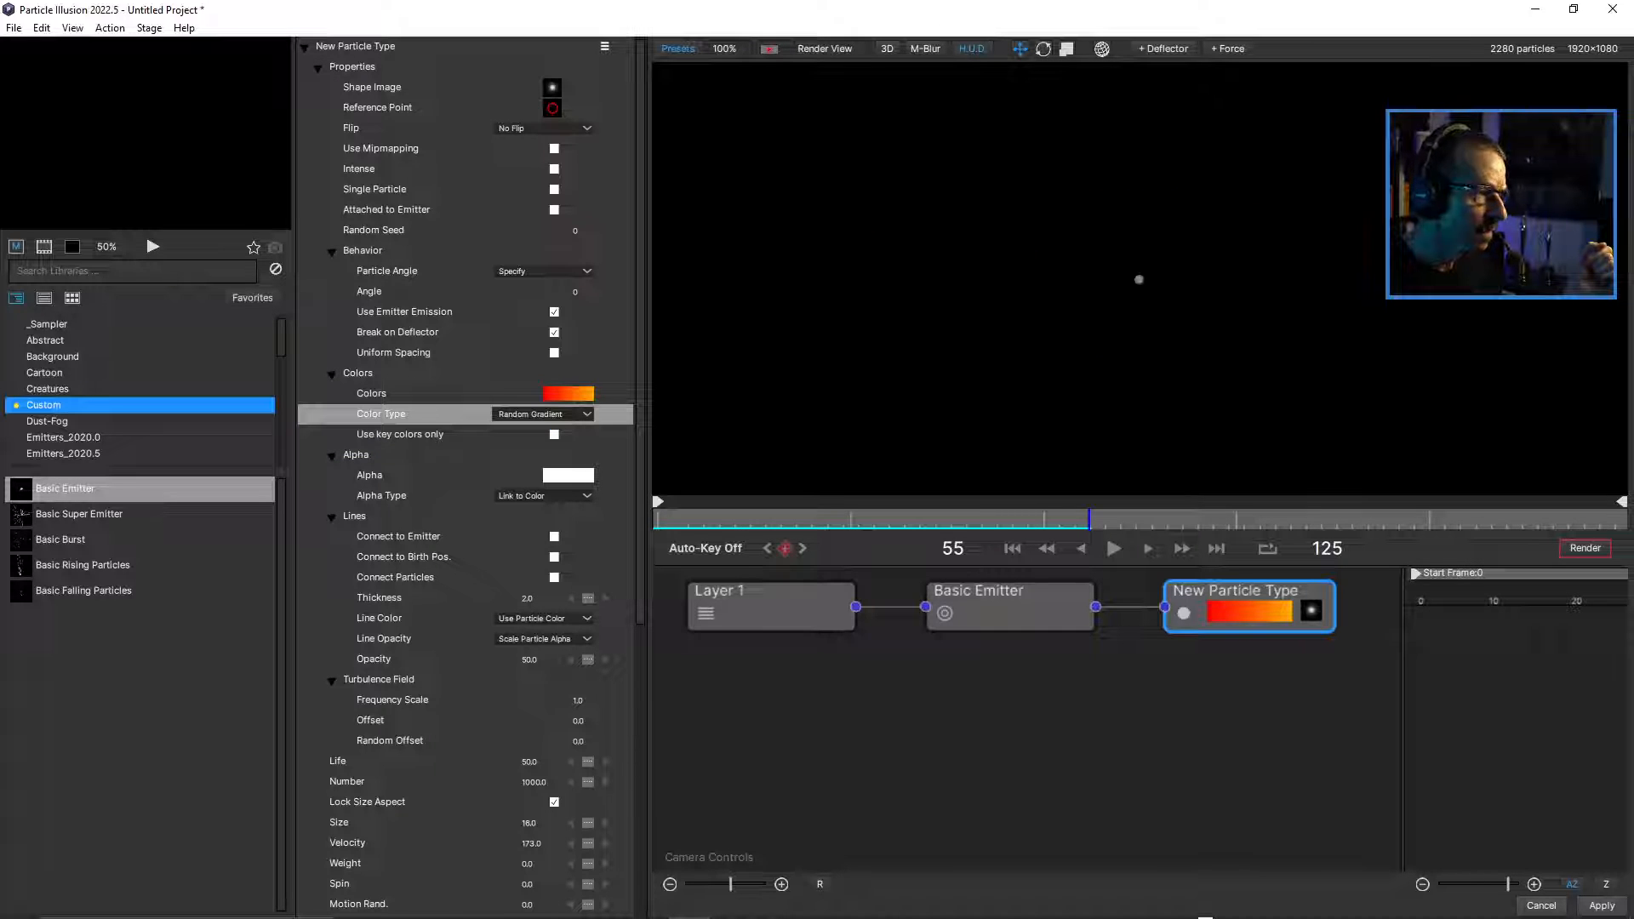
click(545, 414)
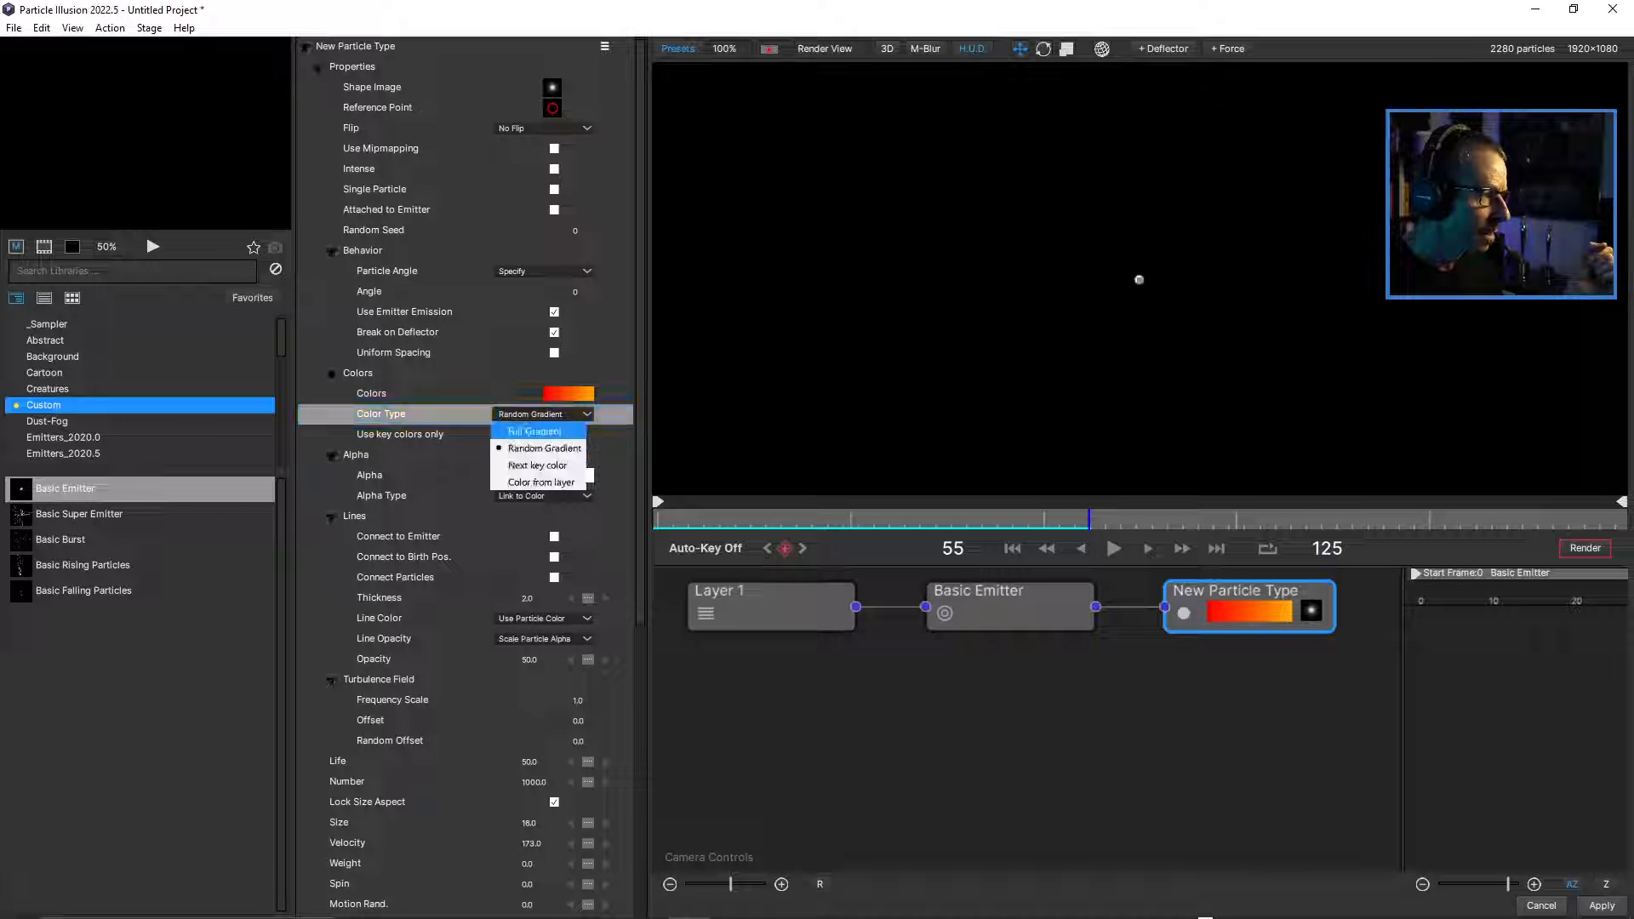
click(534, 432)
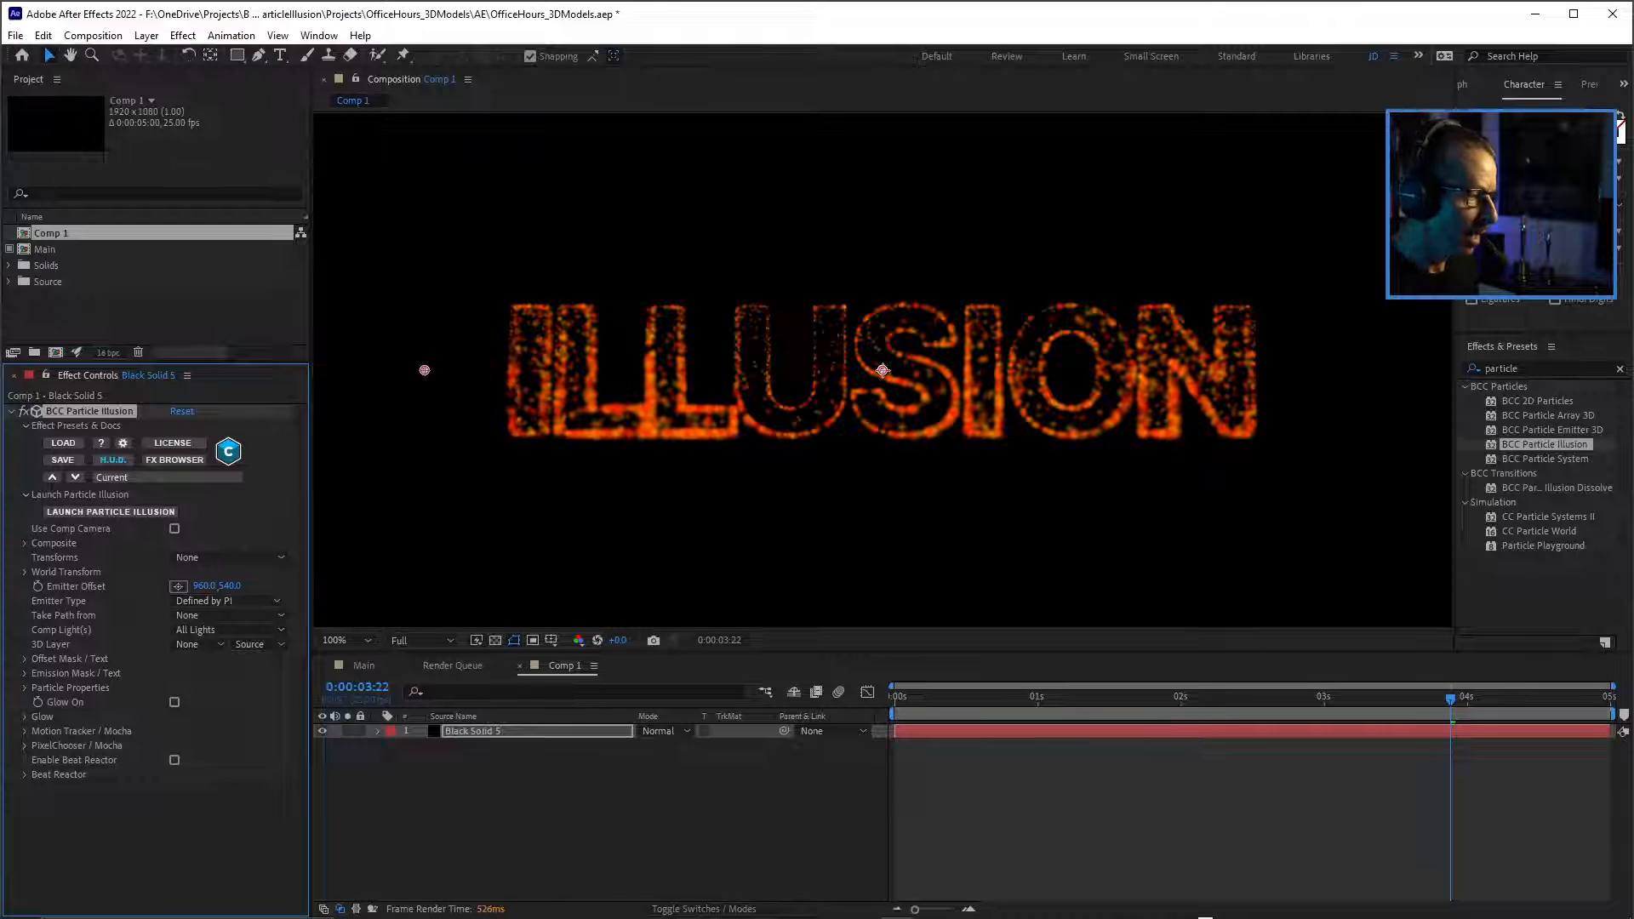
Switch to After Effects, add a one-node 50mm camera to Comp 1, and re-enable view refreshing.
click(596, 814)
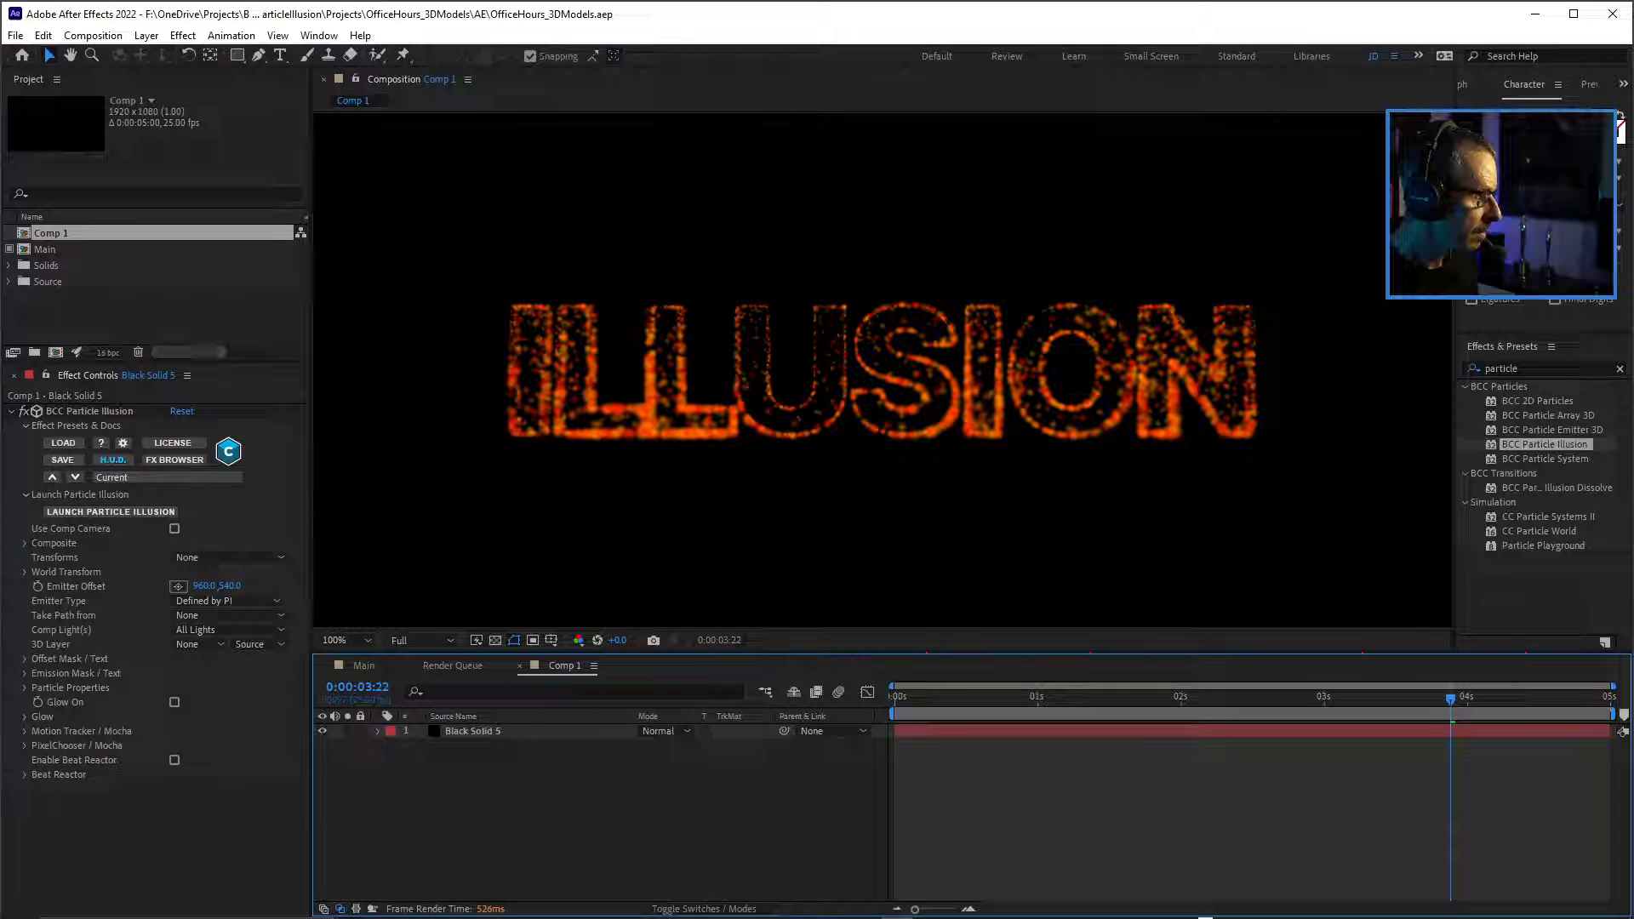
drag(205, 364, 204, 317)
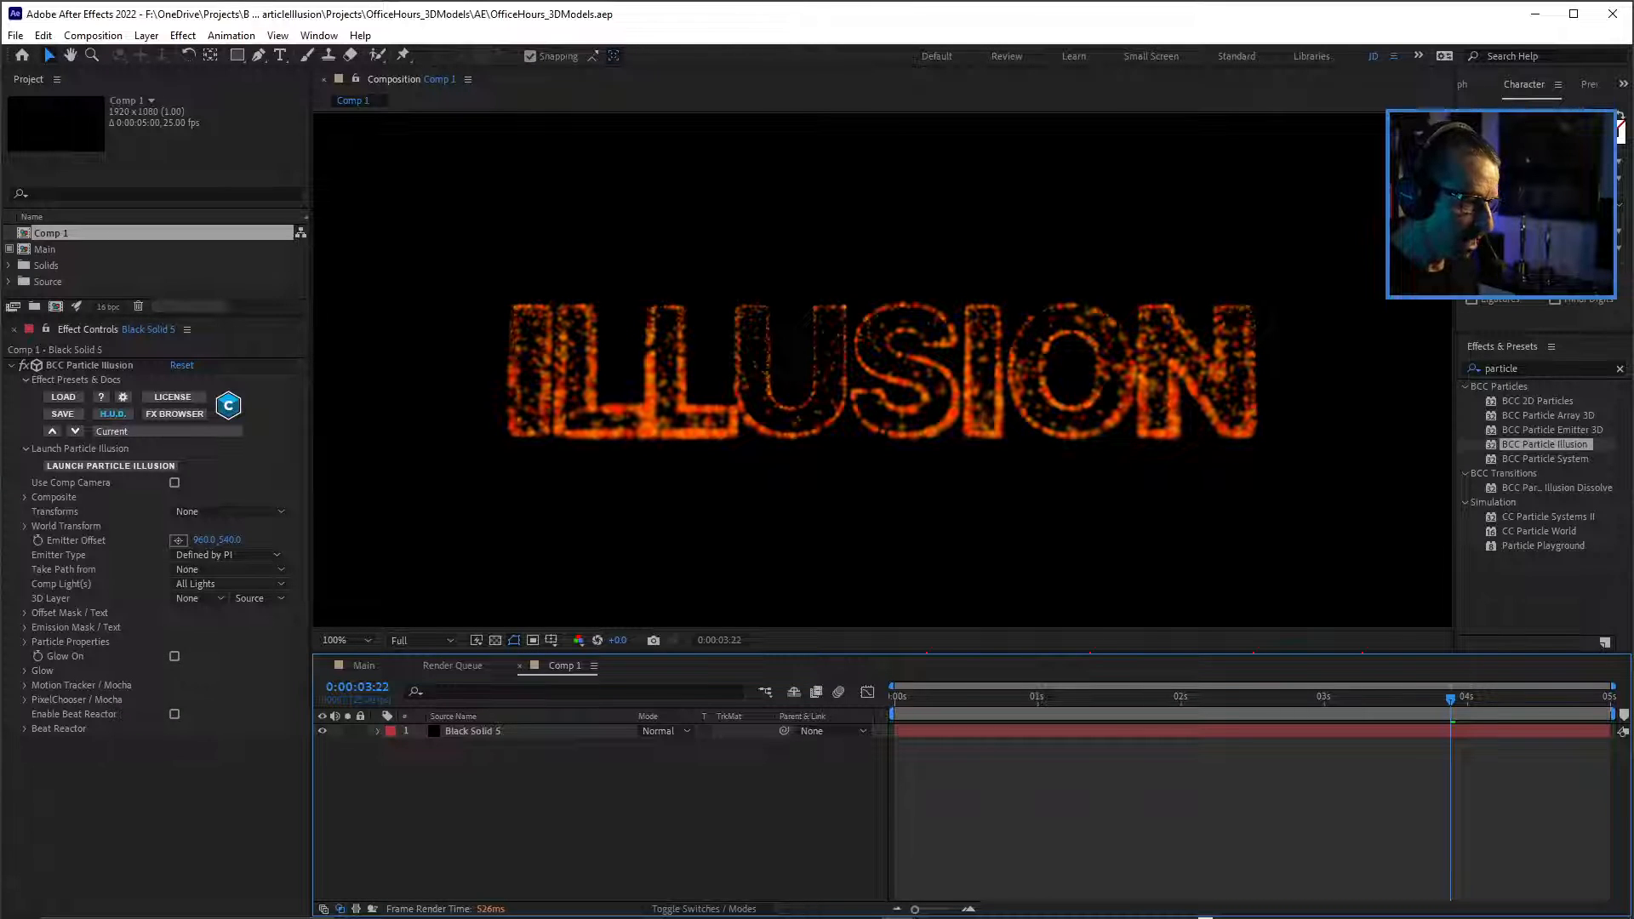
key(ctrl+alt+shift+c)
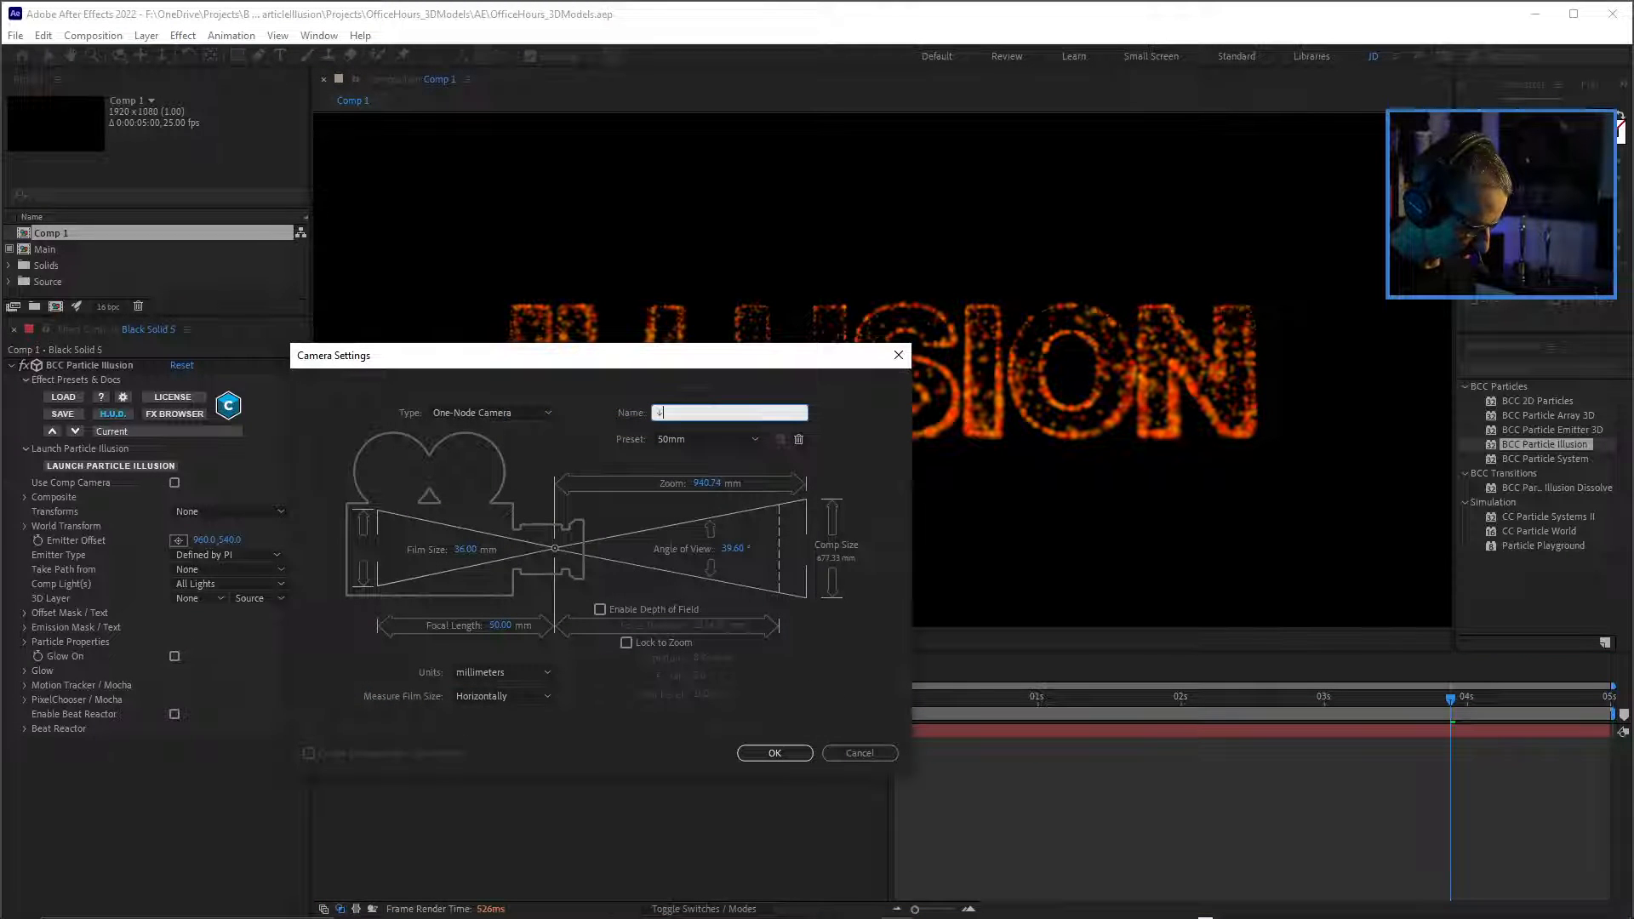
drag(601, 356, 869, 155)
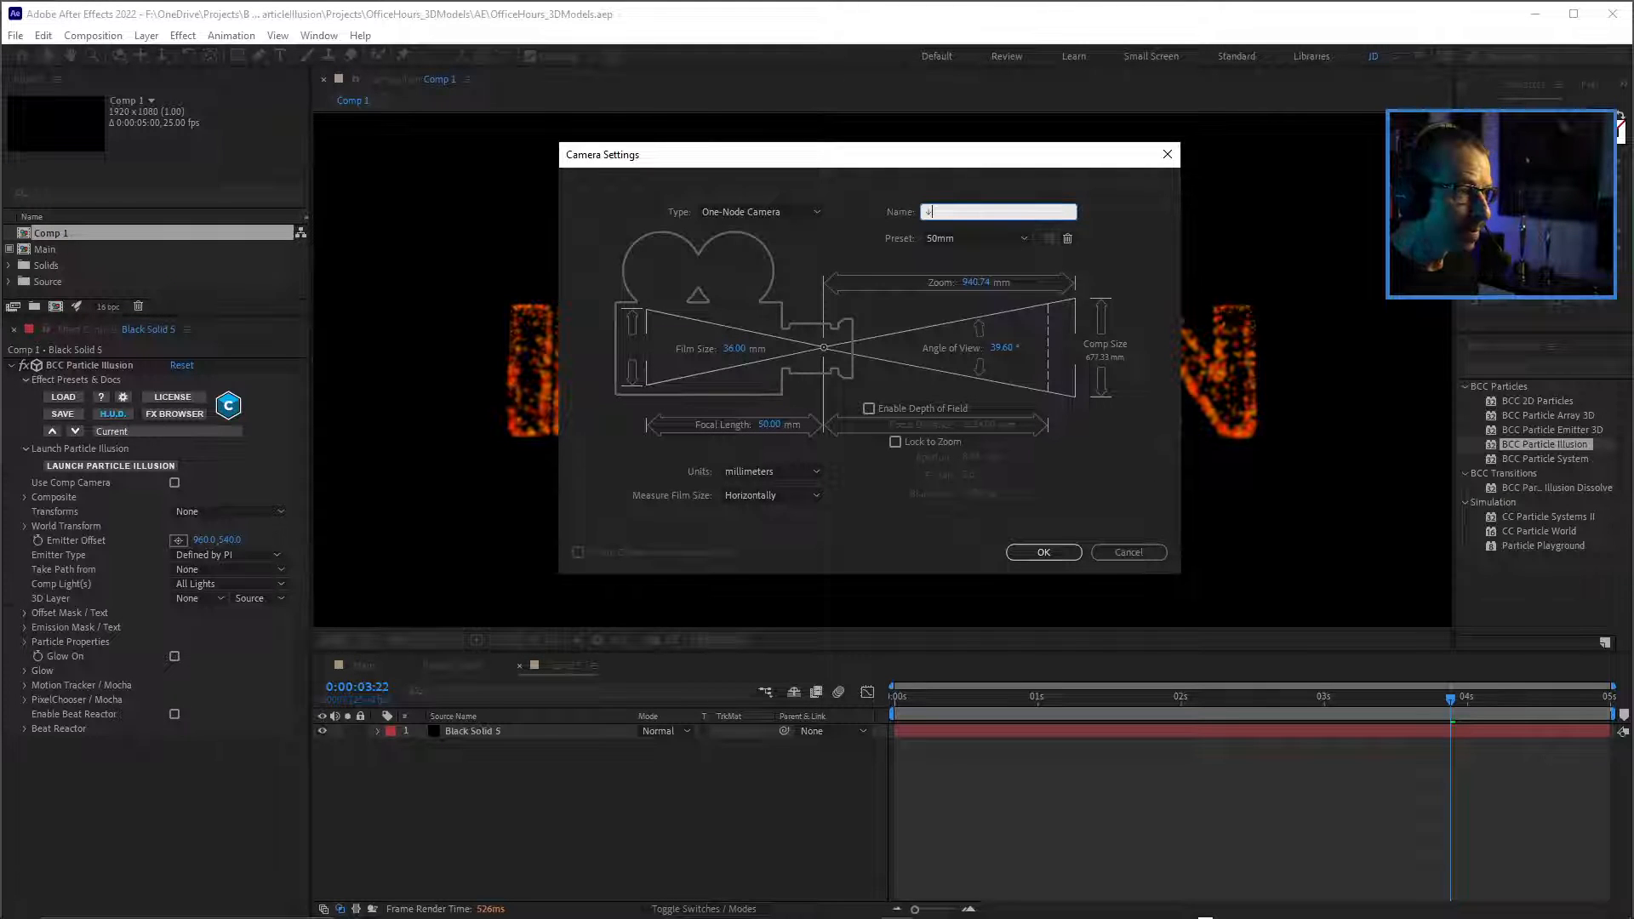
click(1044, 553)
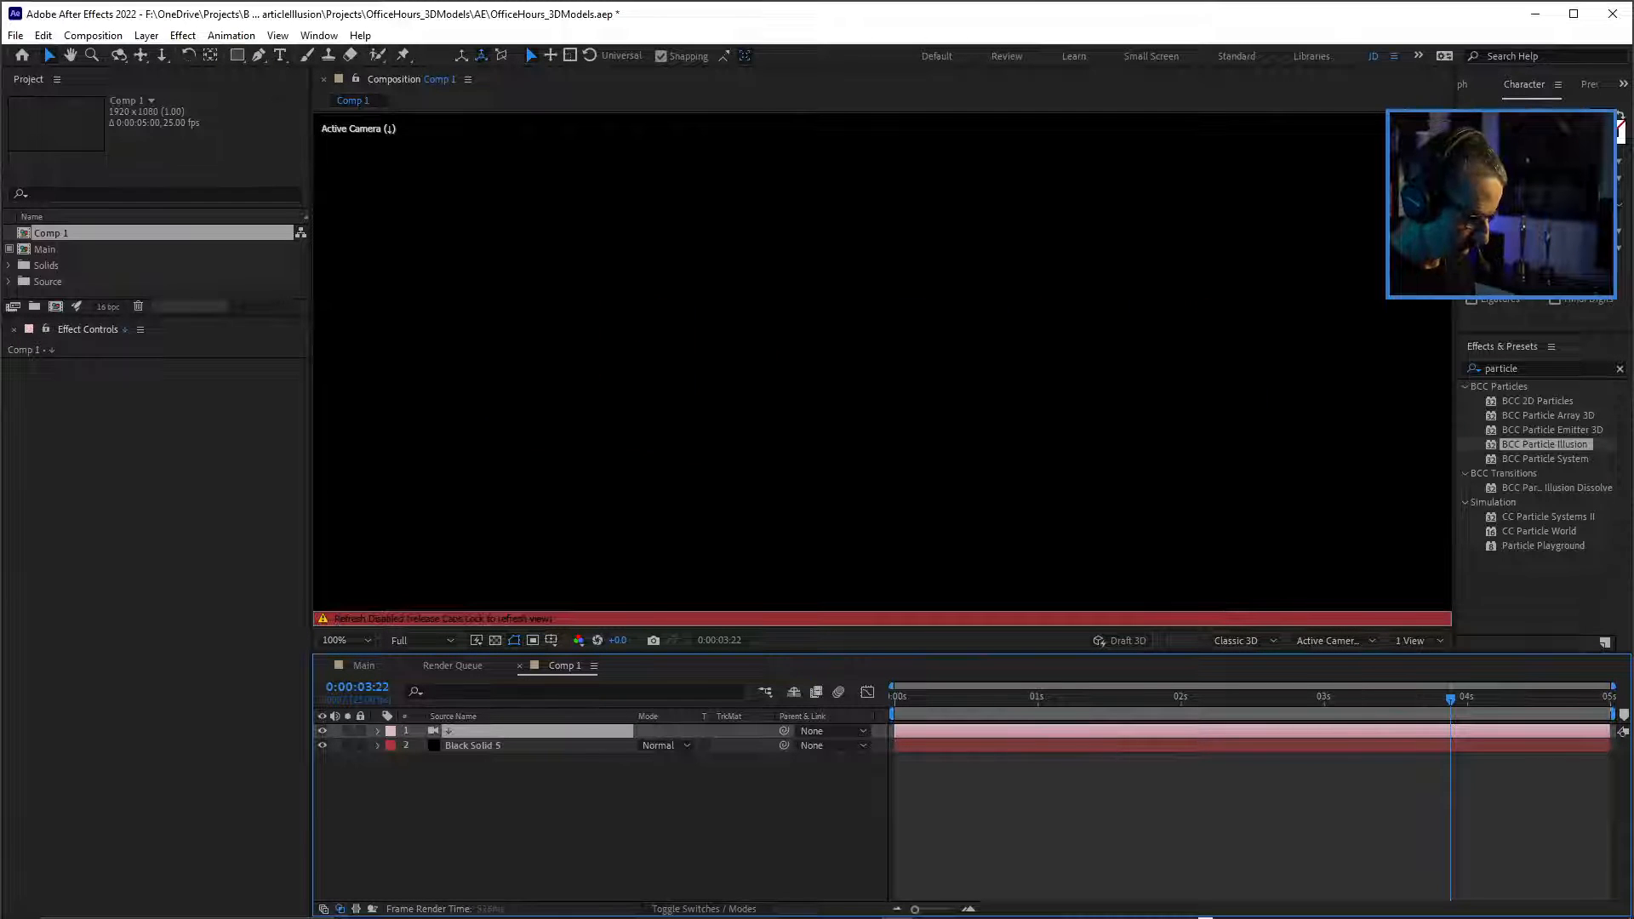
key(Caps_Lock)
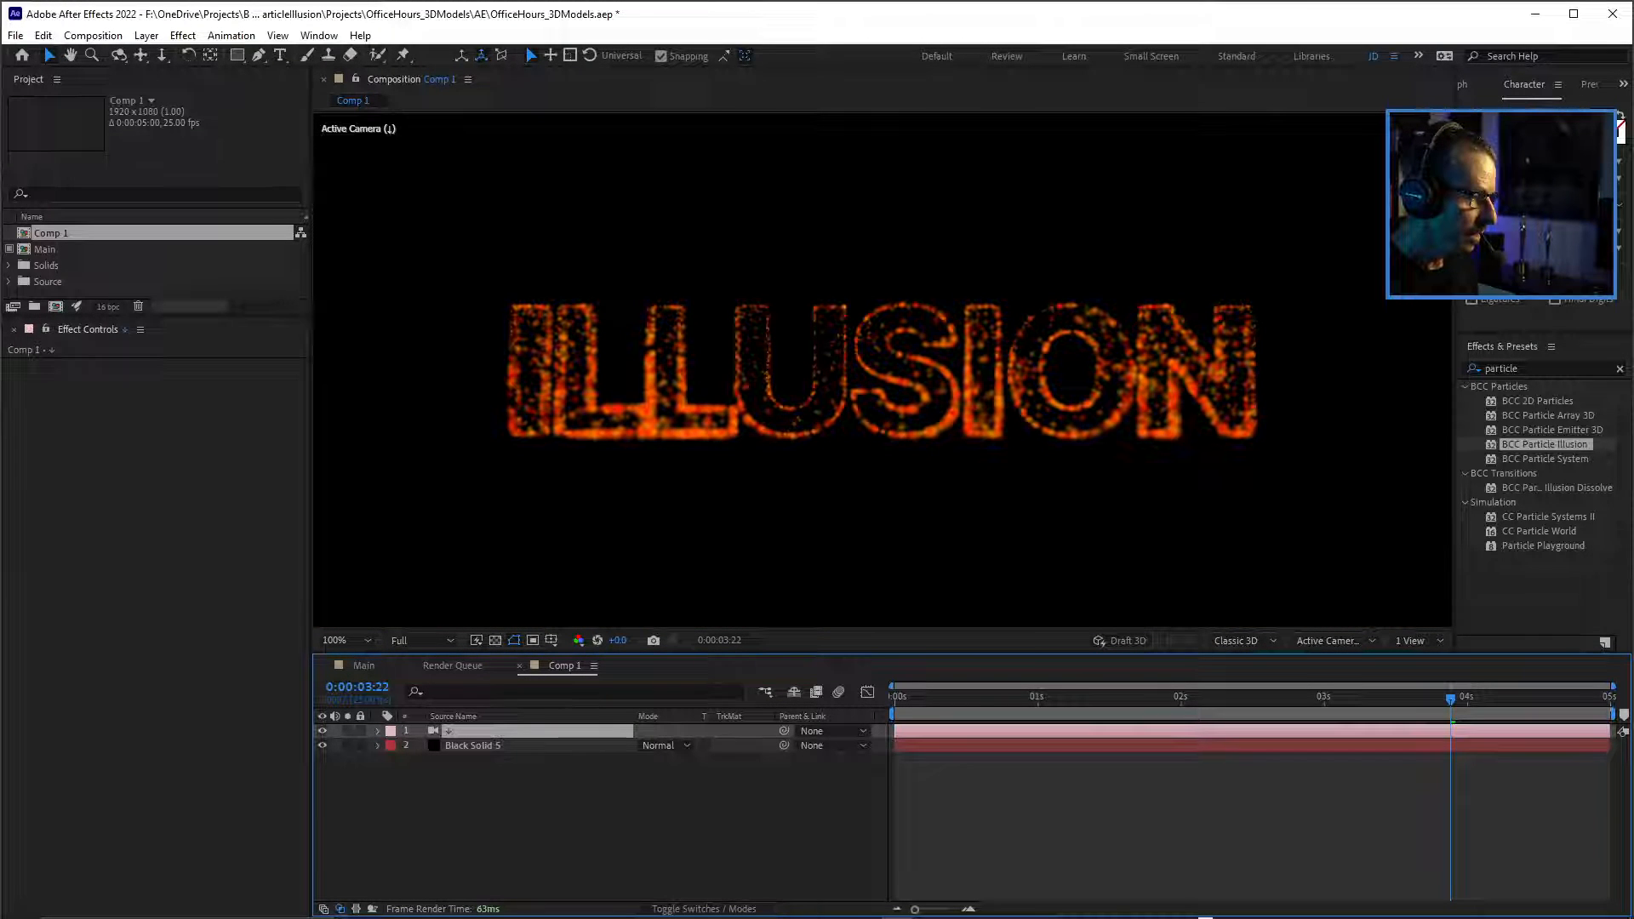
Rename the new camera layer as Camera.
key(Return)
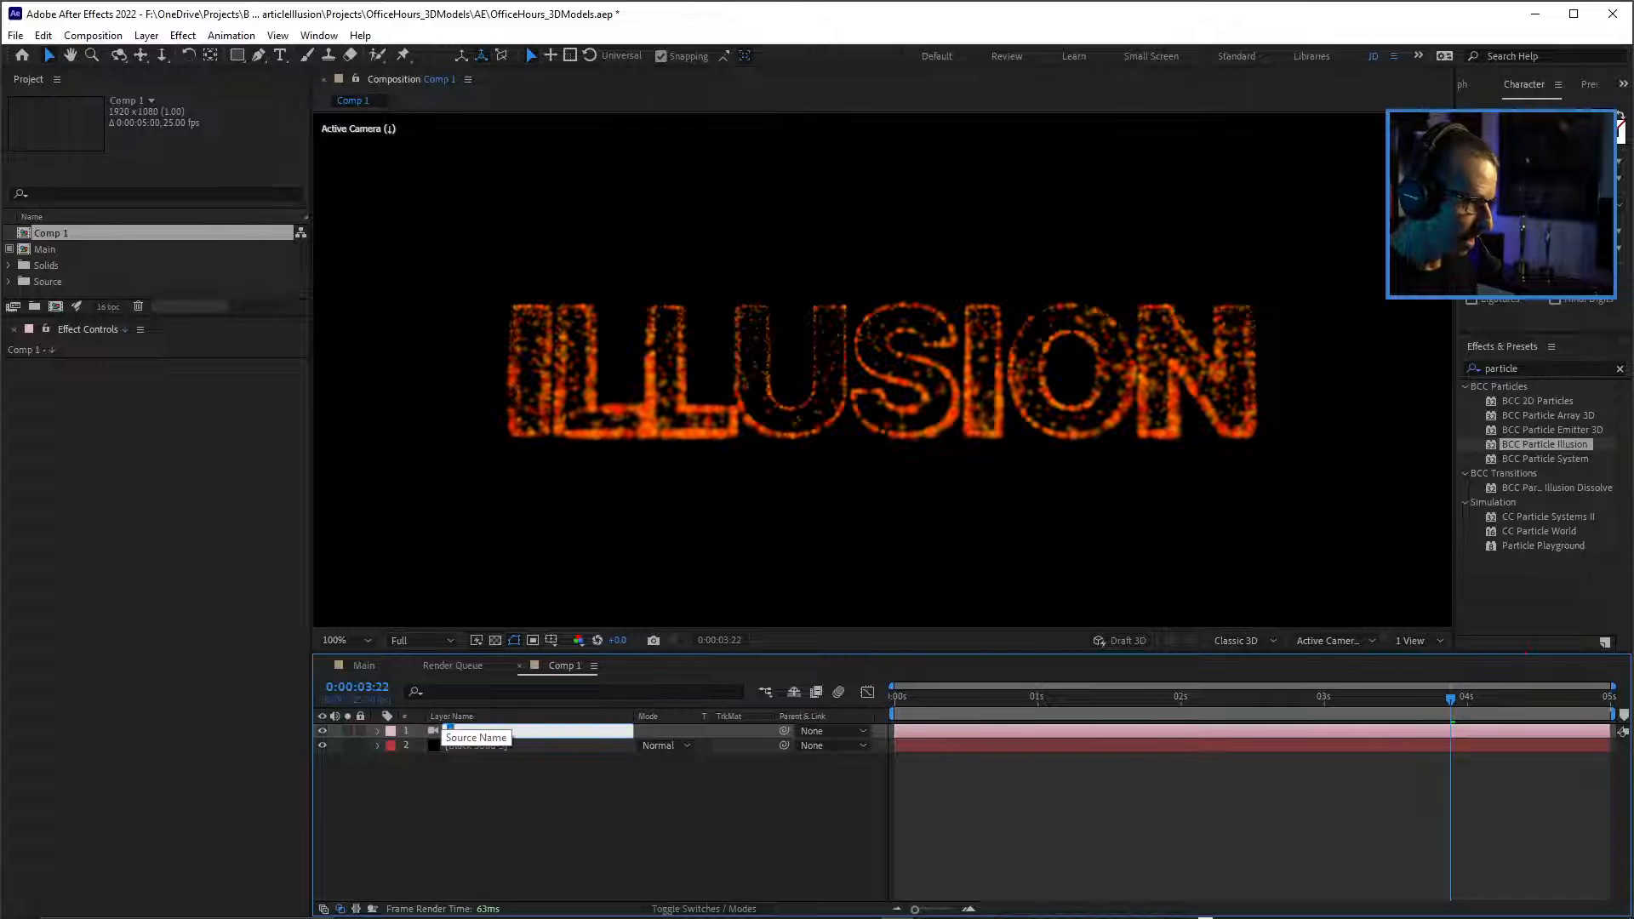
text(Ca)
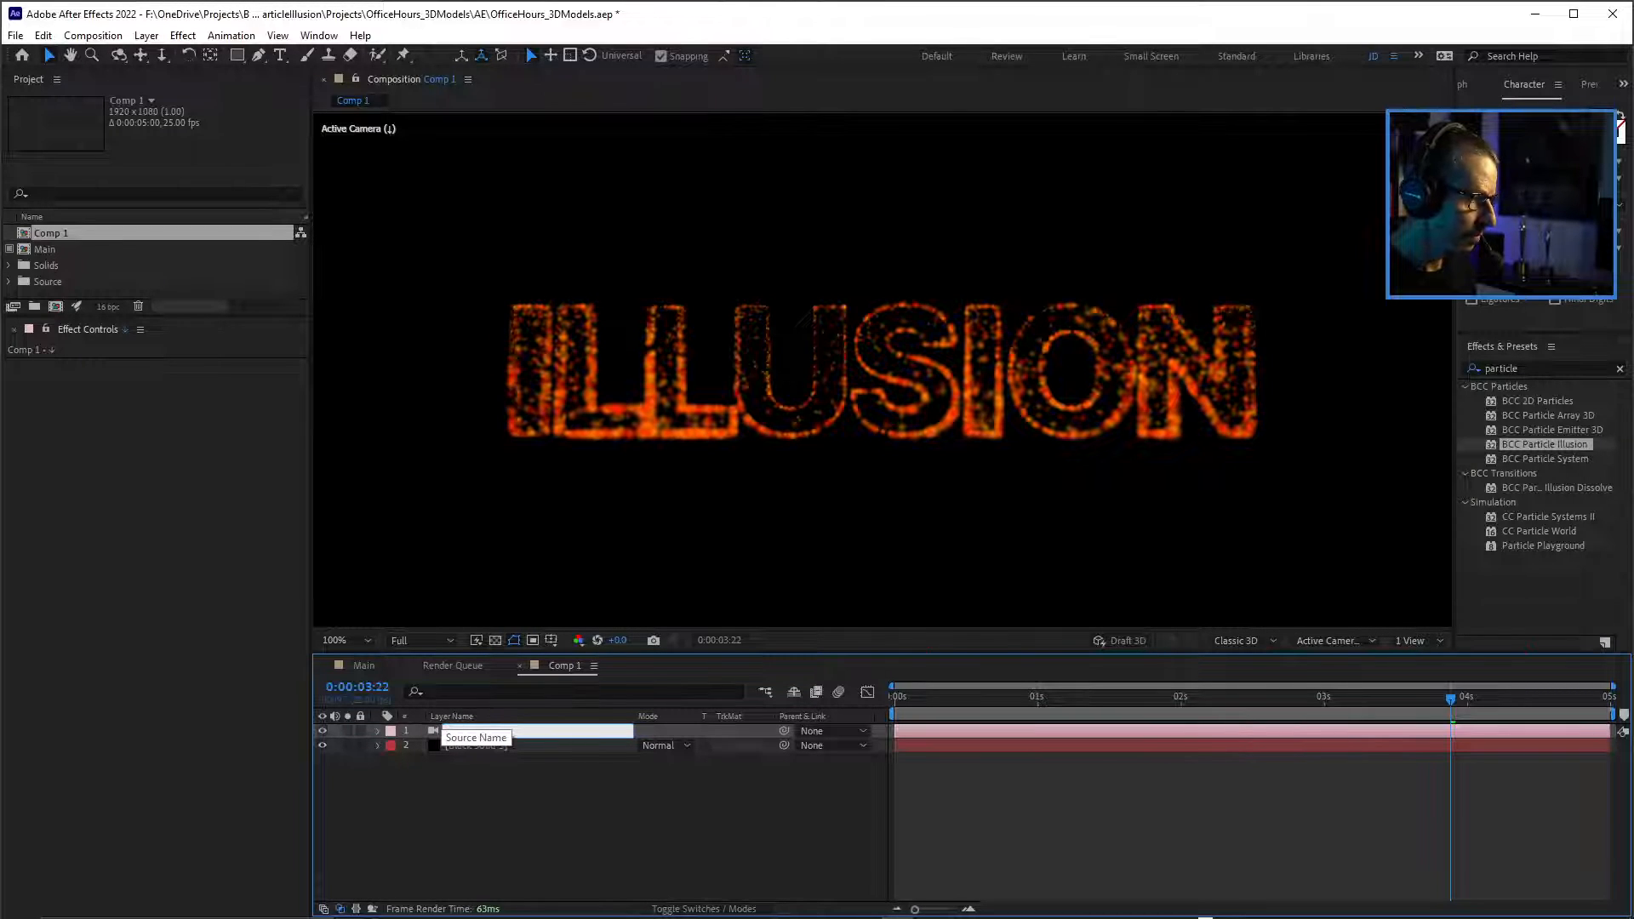
text(mera)
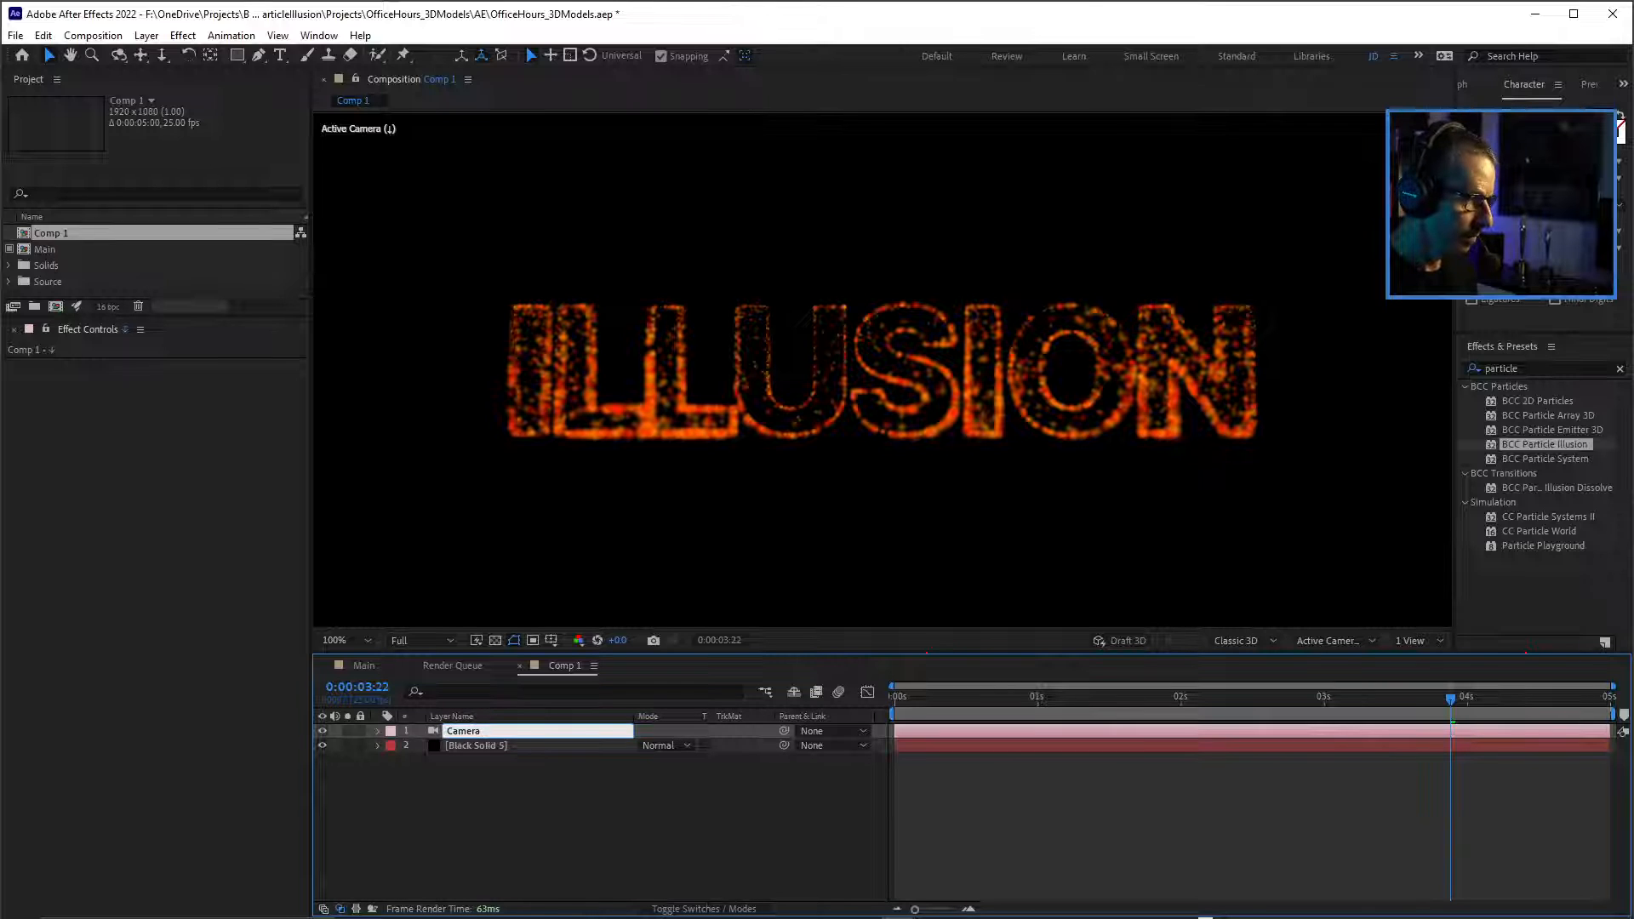
key(Return)
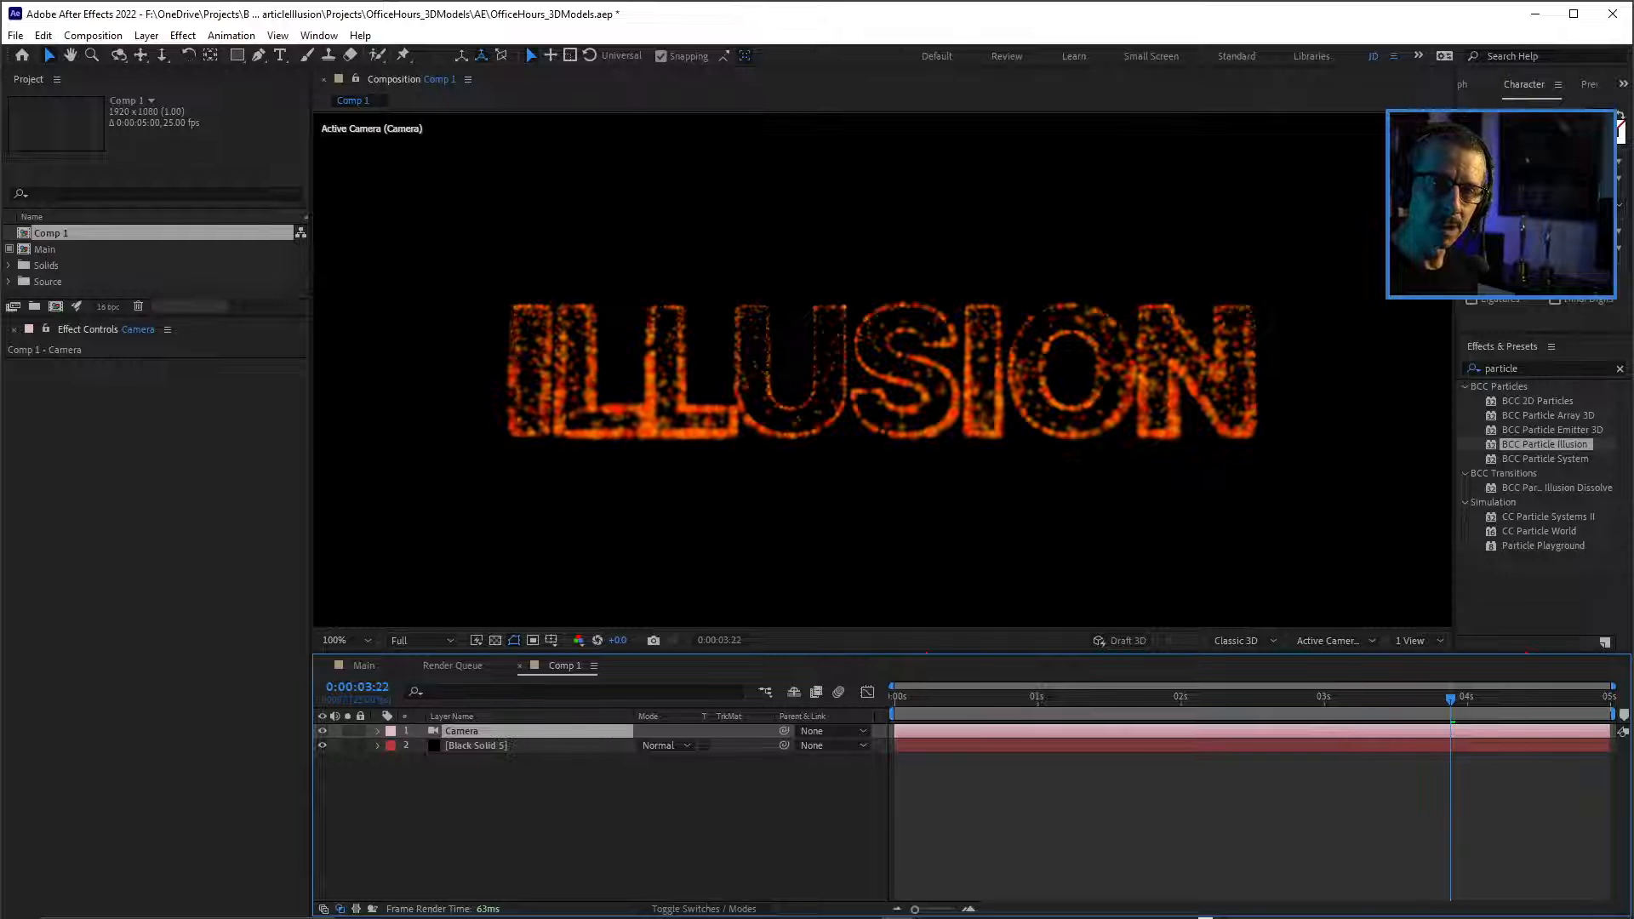
Create an orbit null for the Camera layer.
right_click(460, 730)
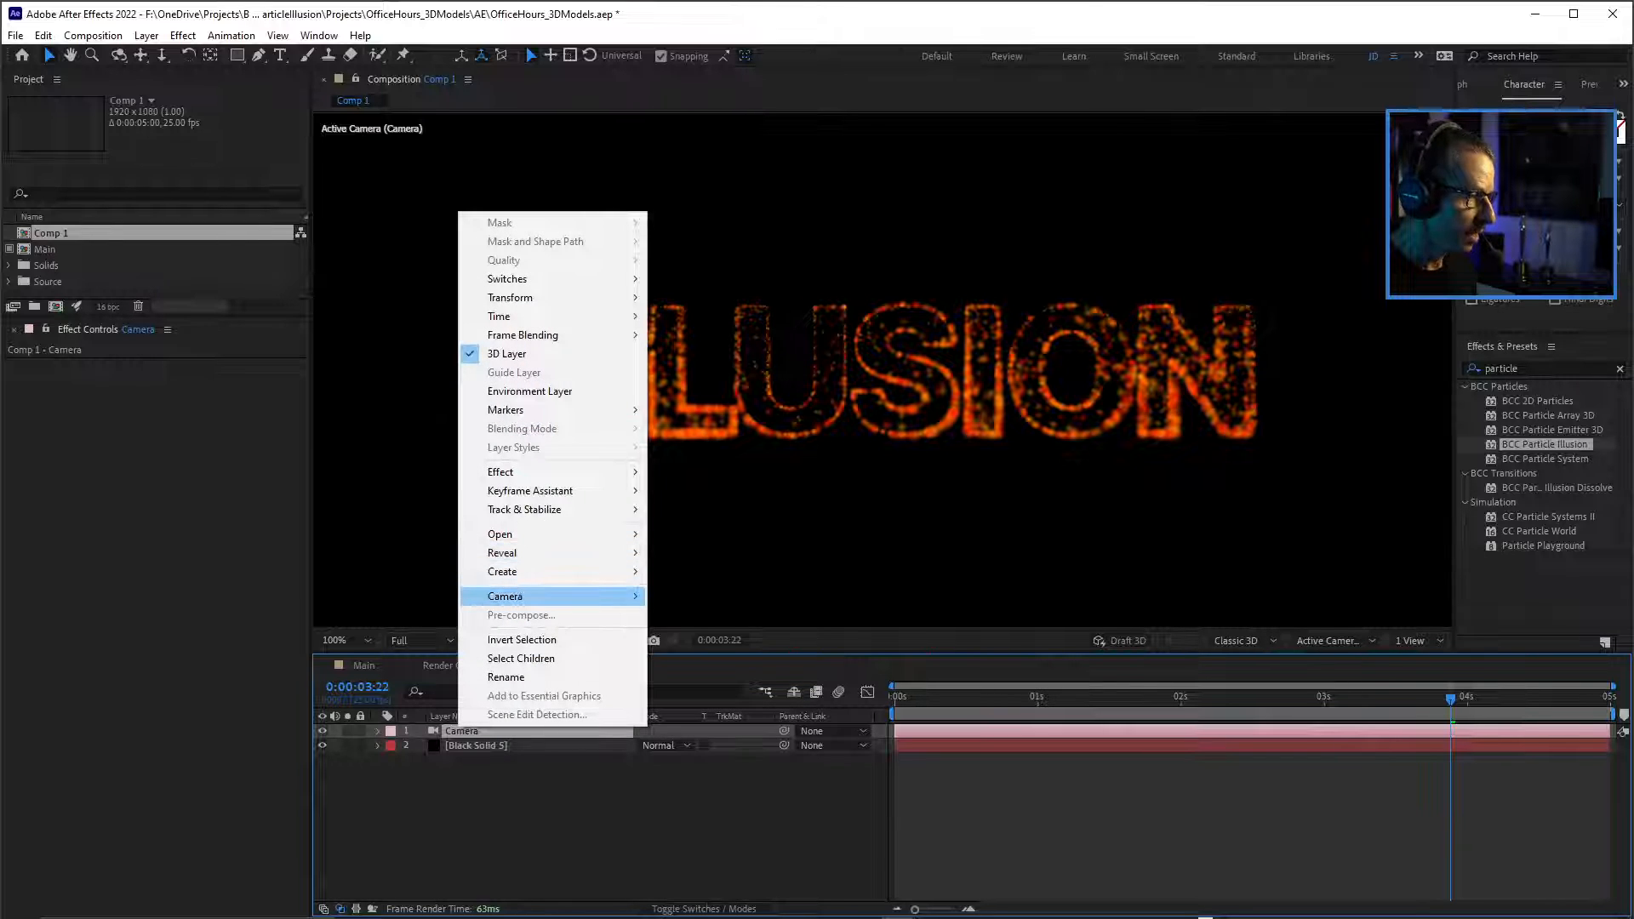
mouse_move(554, 596)
click(709, 633)
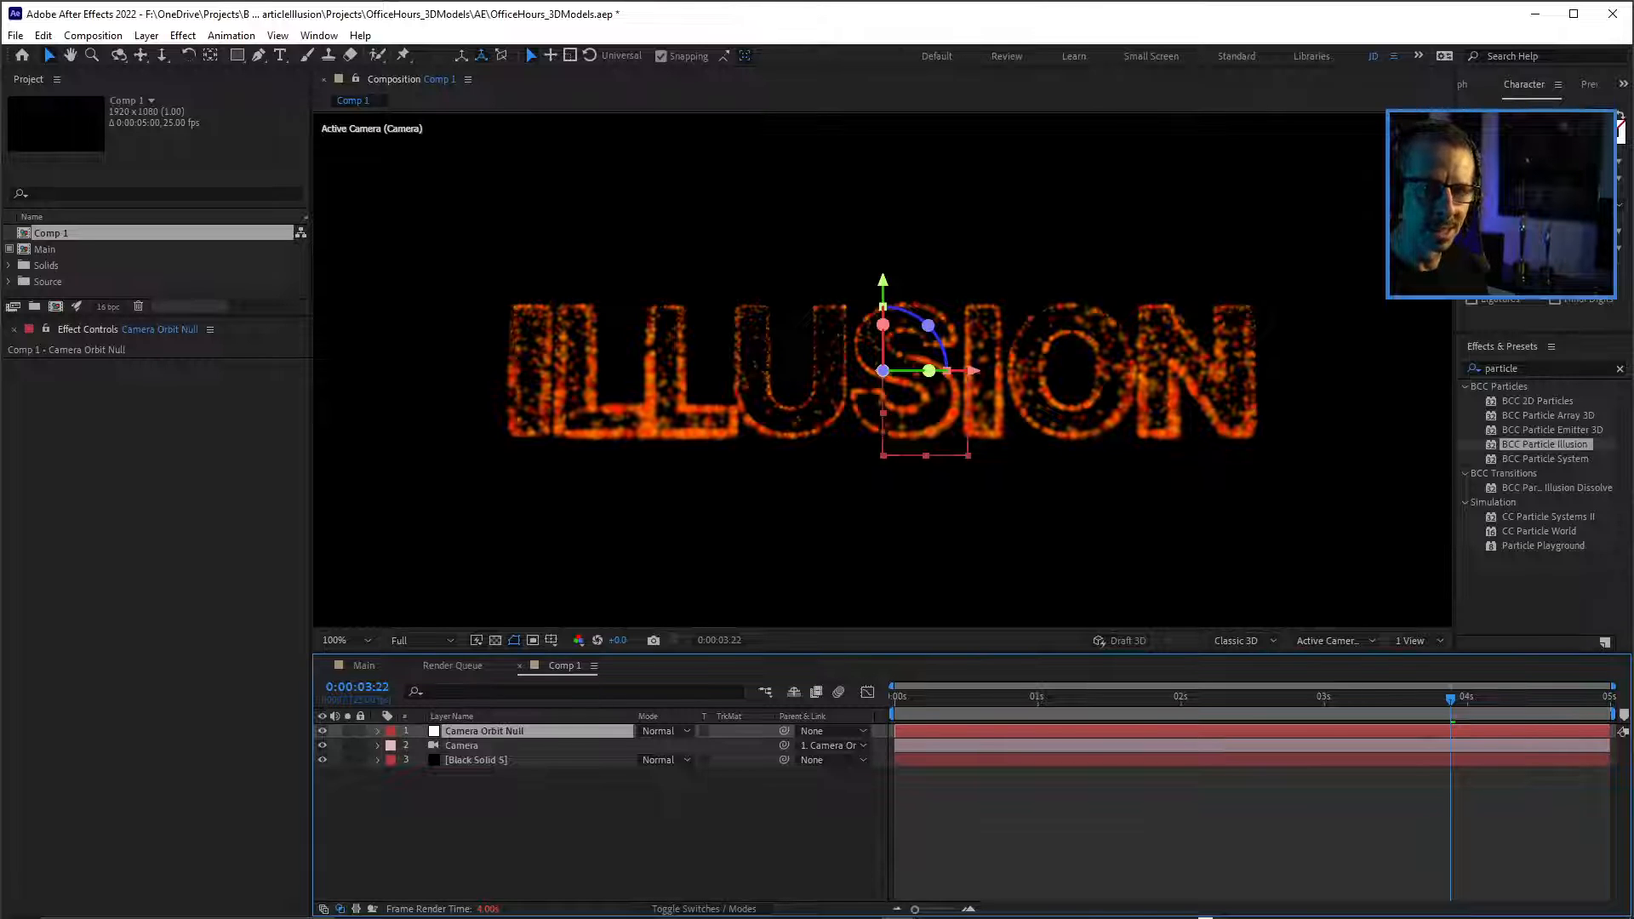
Rename the black solid as ParticleIllusion and enable Use Comp Camera in its BCC Particle Illusion effect.
click(477, 760)
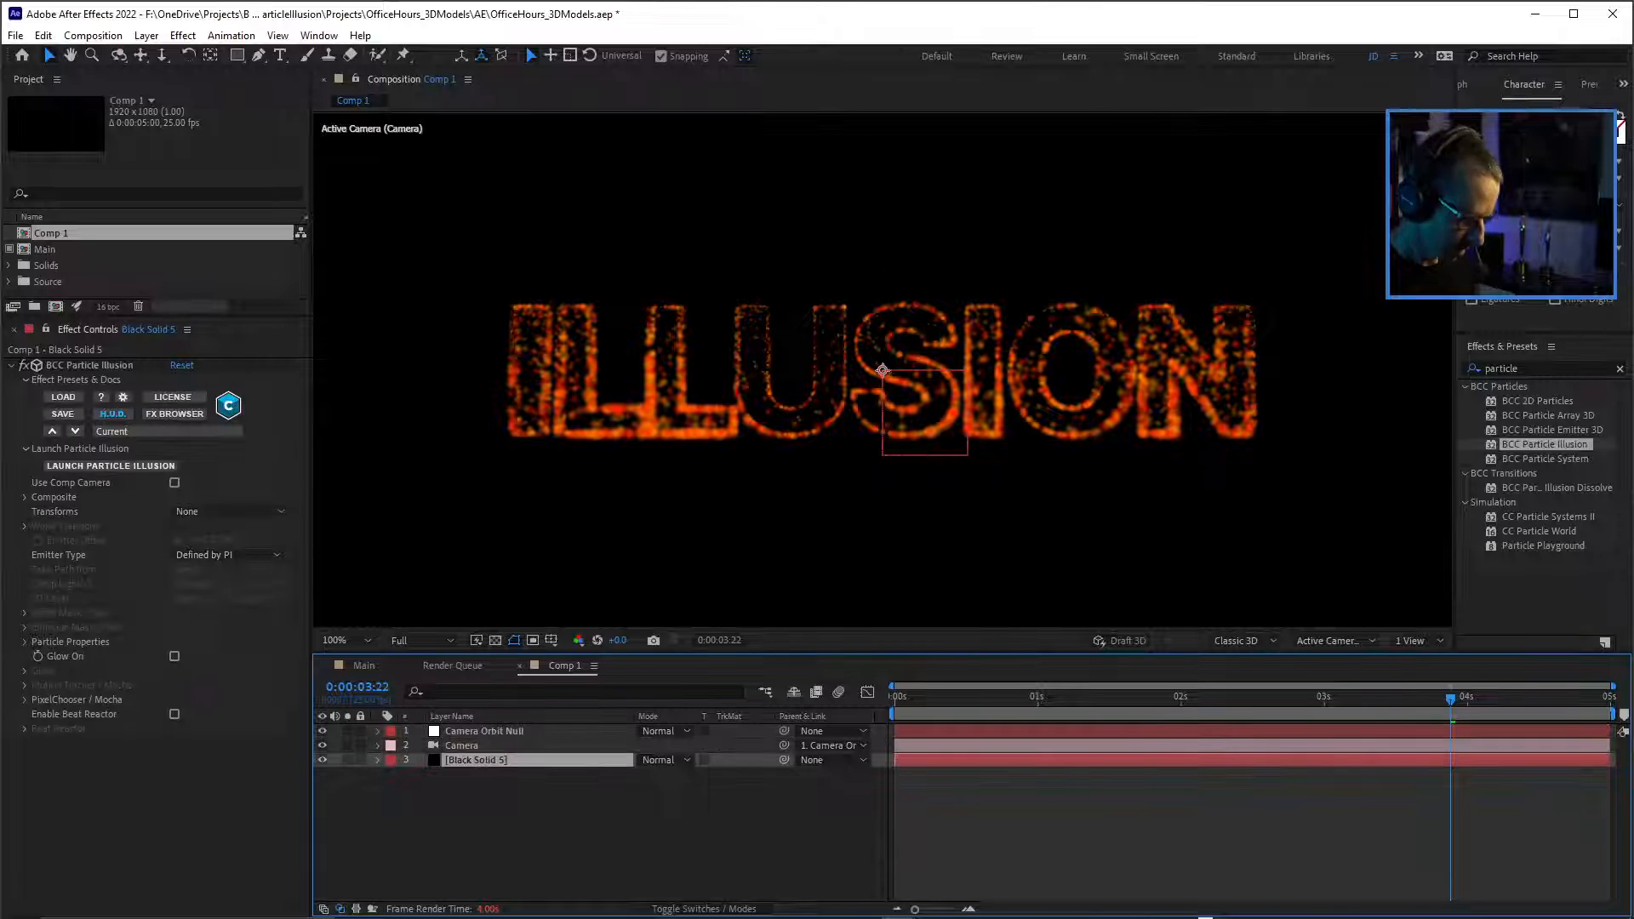
key(ctrl+shift+y)
text(Part)
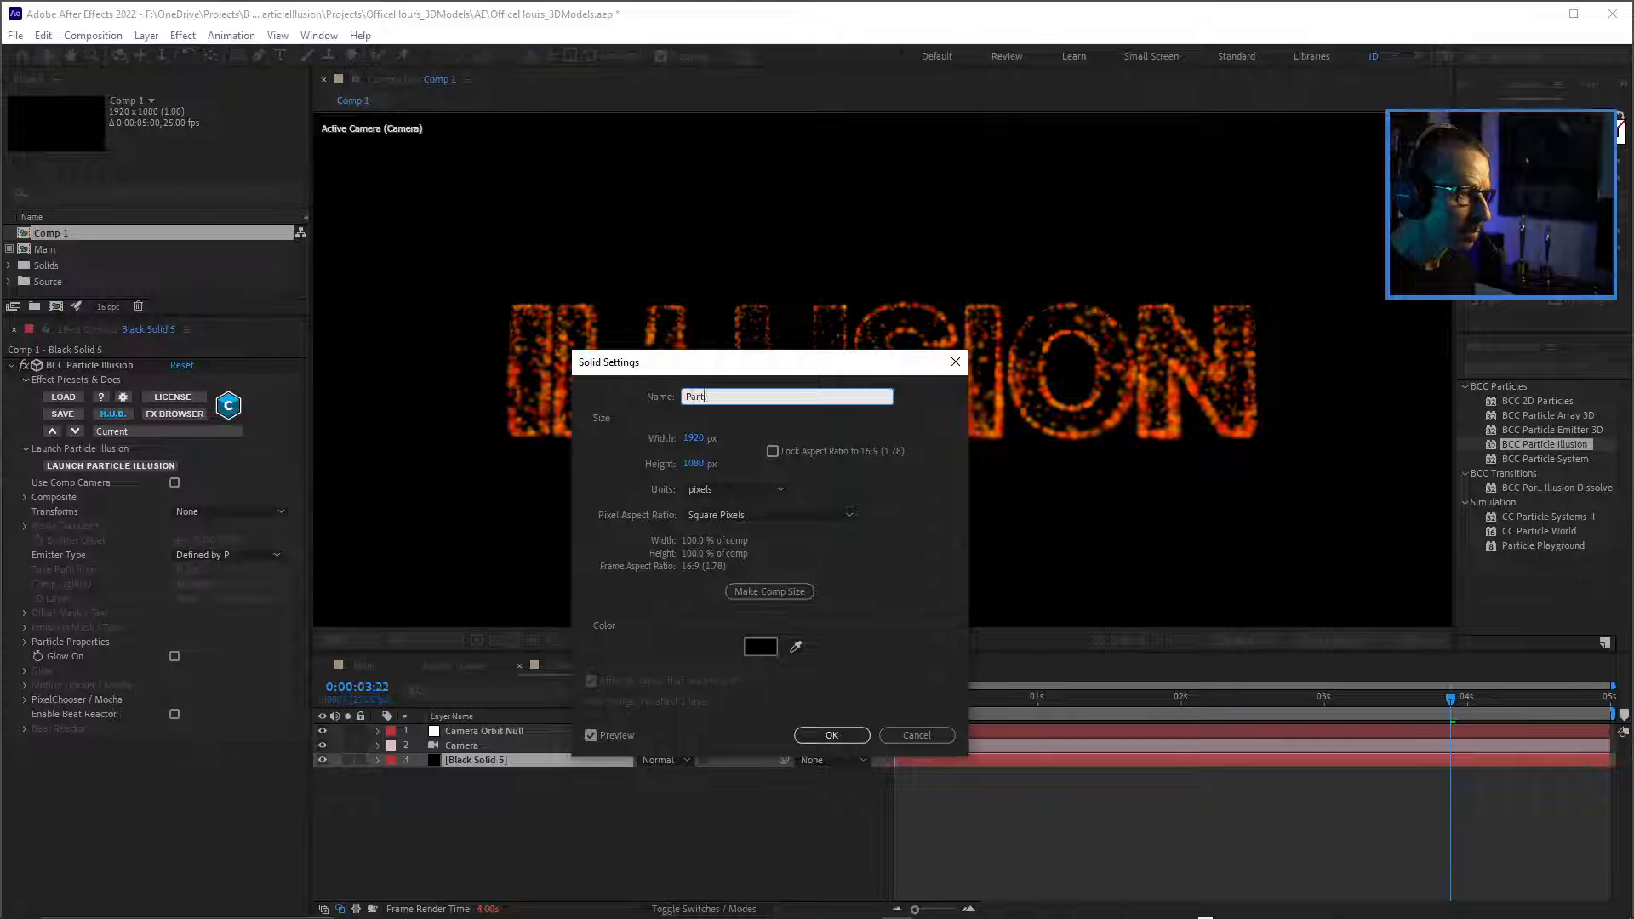
text(icleIllusoin)
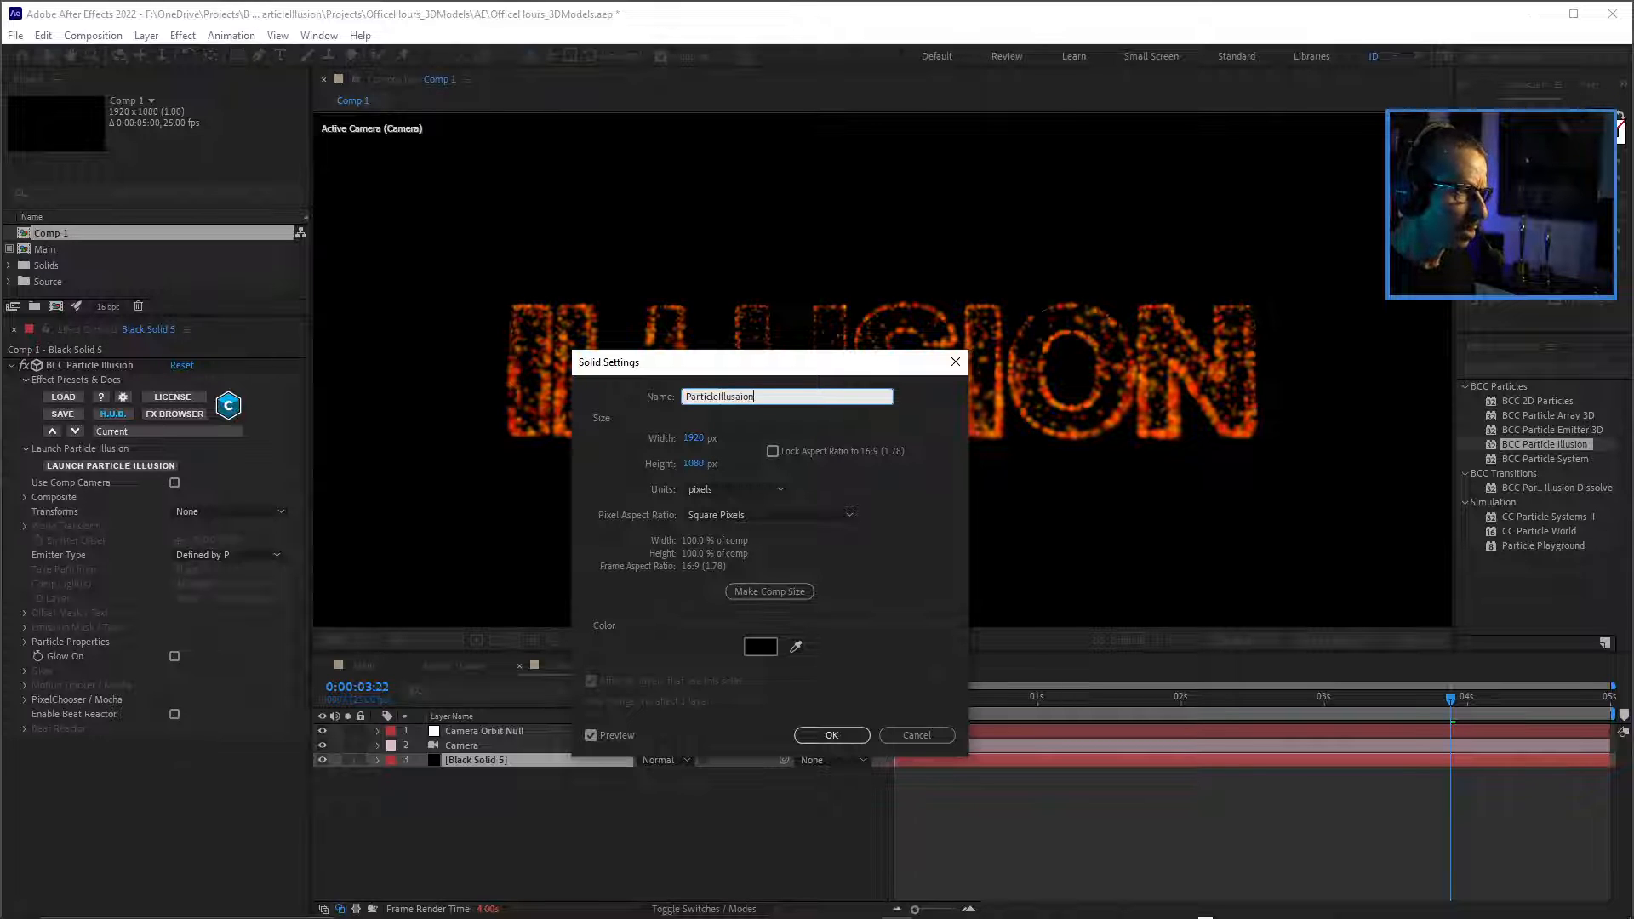
key(BackSpace)
key(BackSpace)
key(BackSpace)
text(ion)
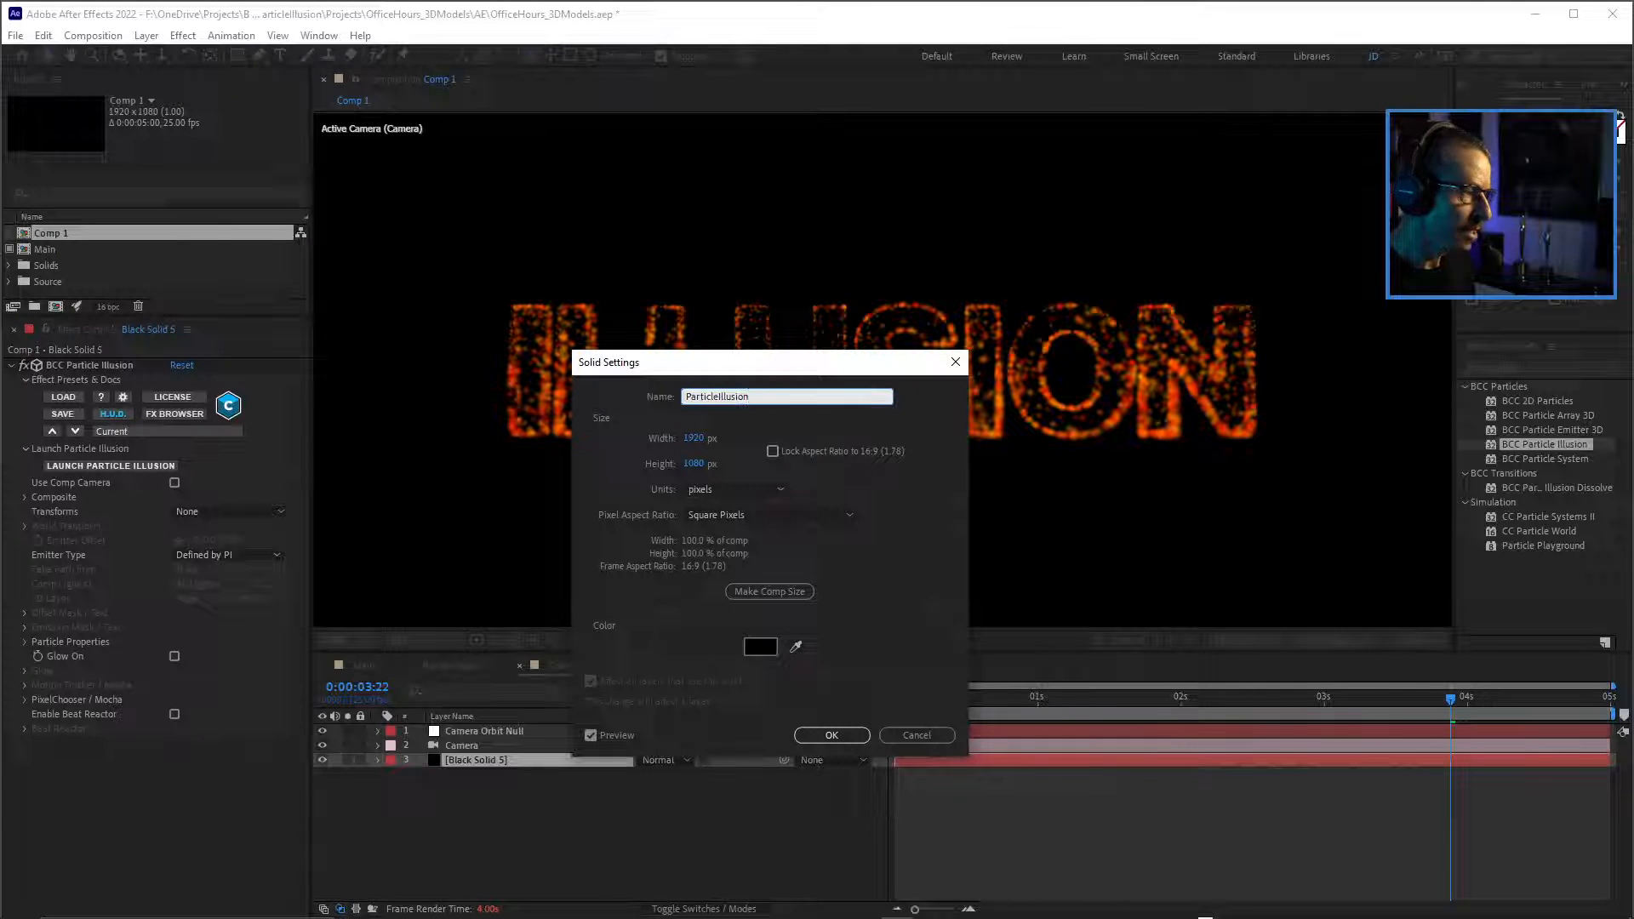
key(Return)
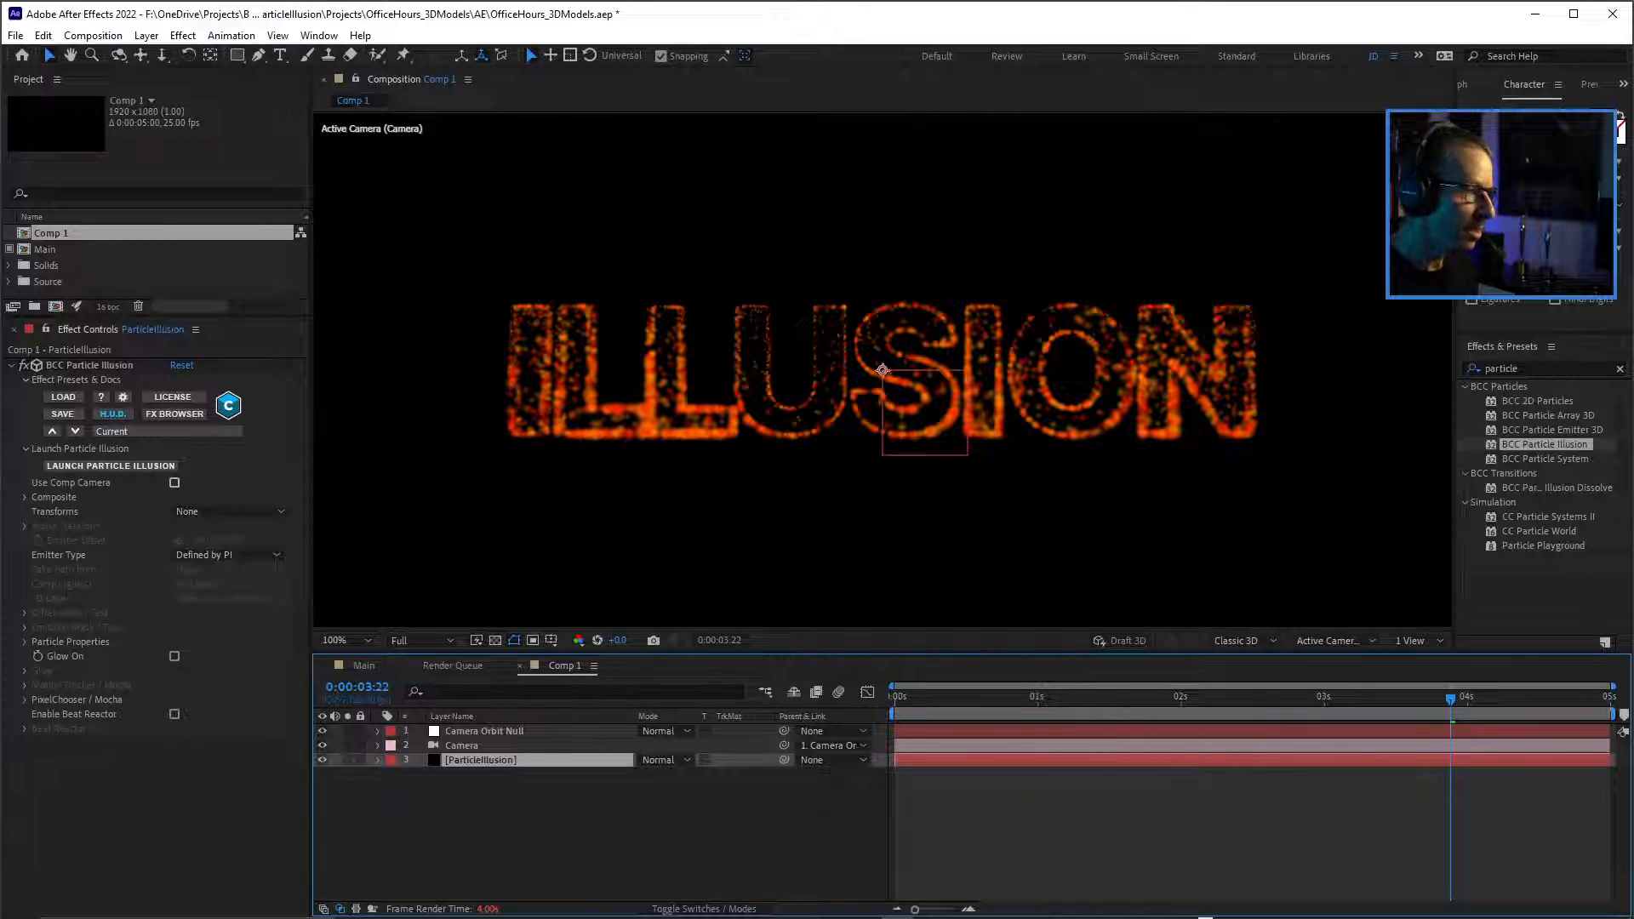
click(175, 482)
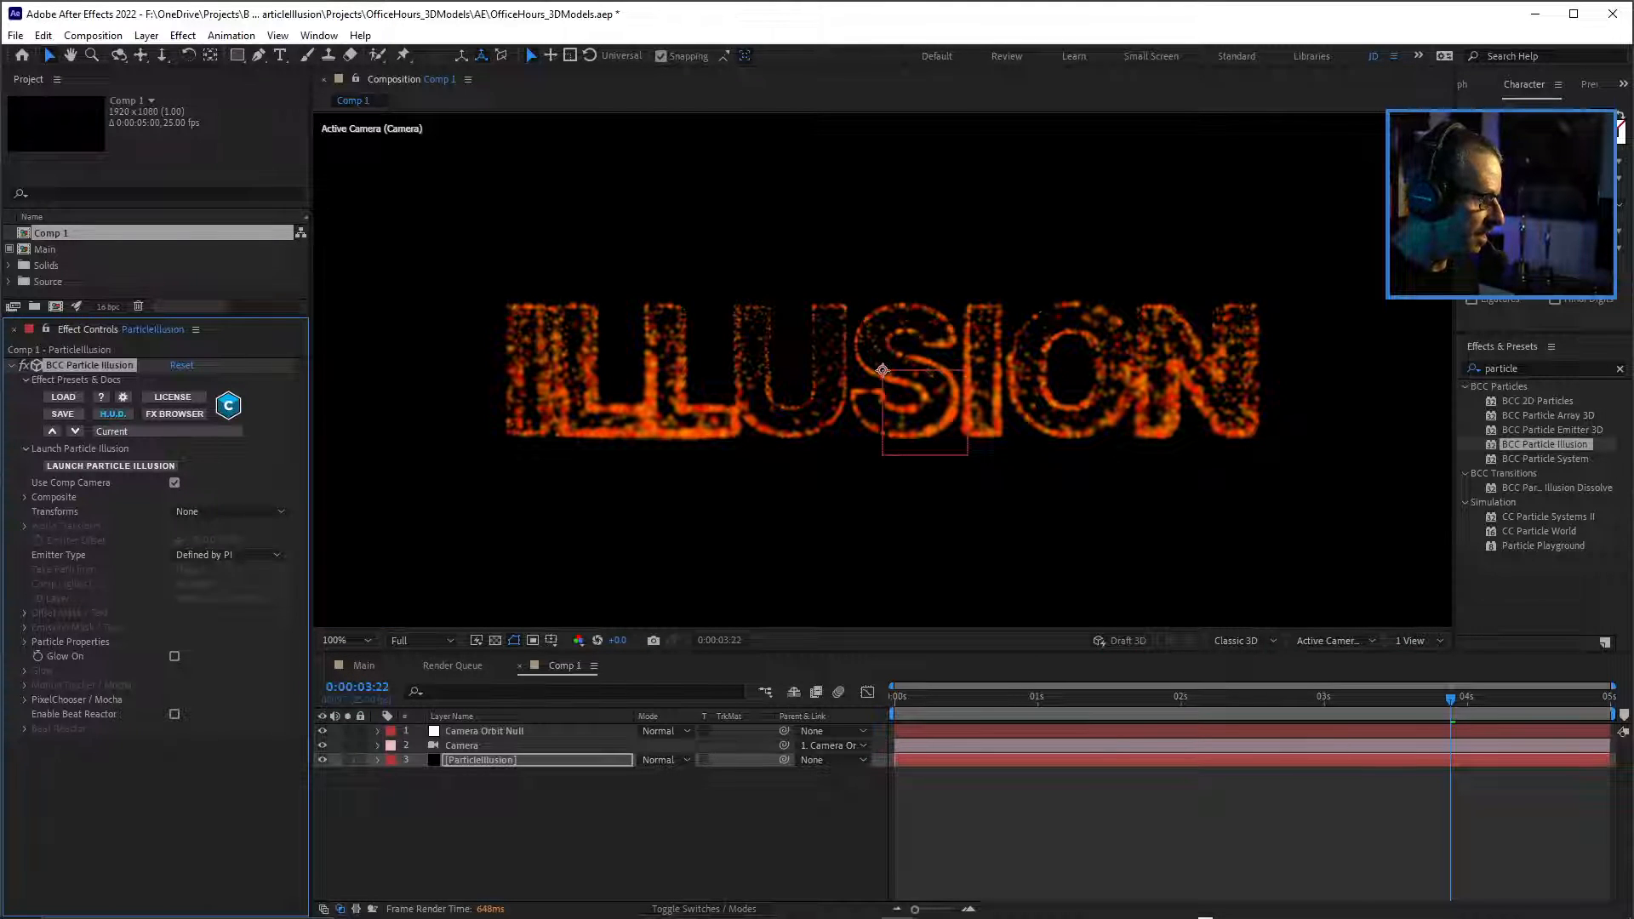
Test the Y Rotation of the Camera Orbit Null to orbit around the particle text, and undo the rotation.
click(484, 730)
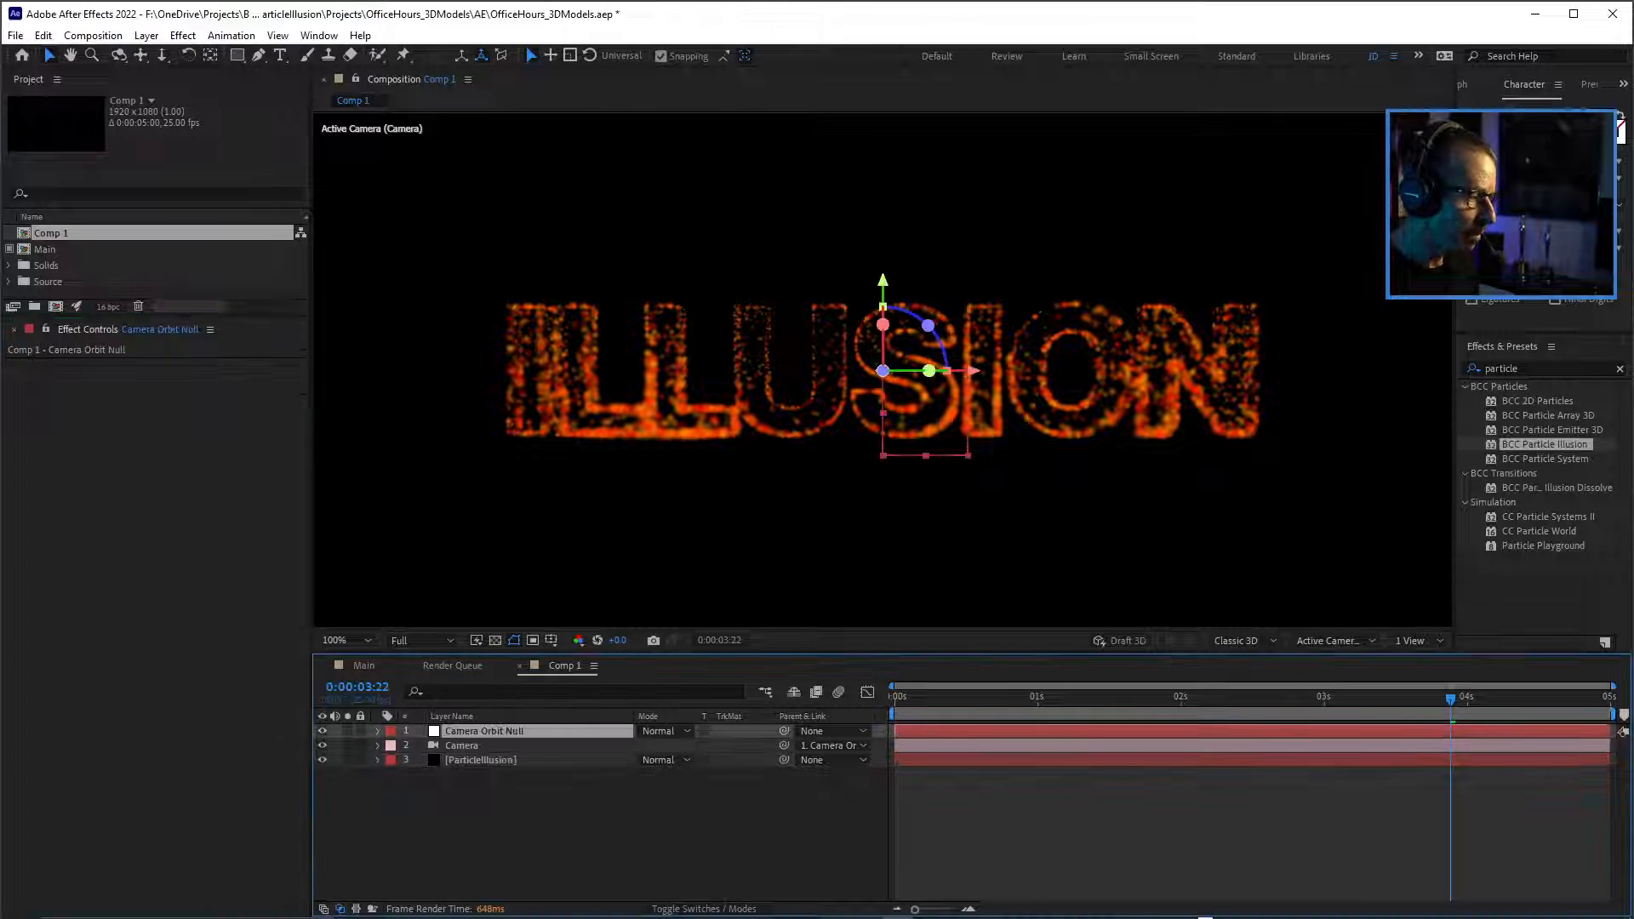
key(r)
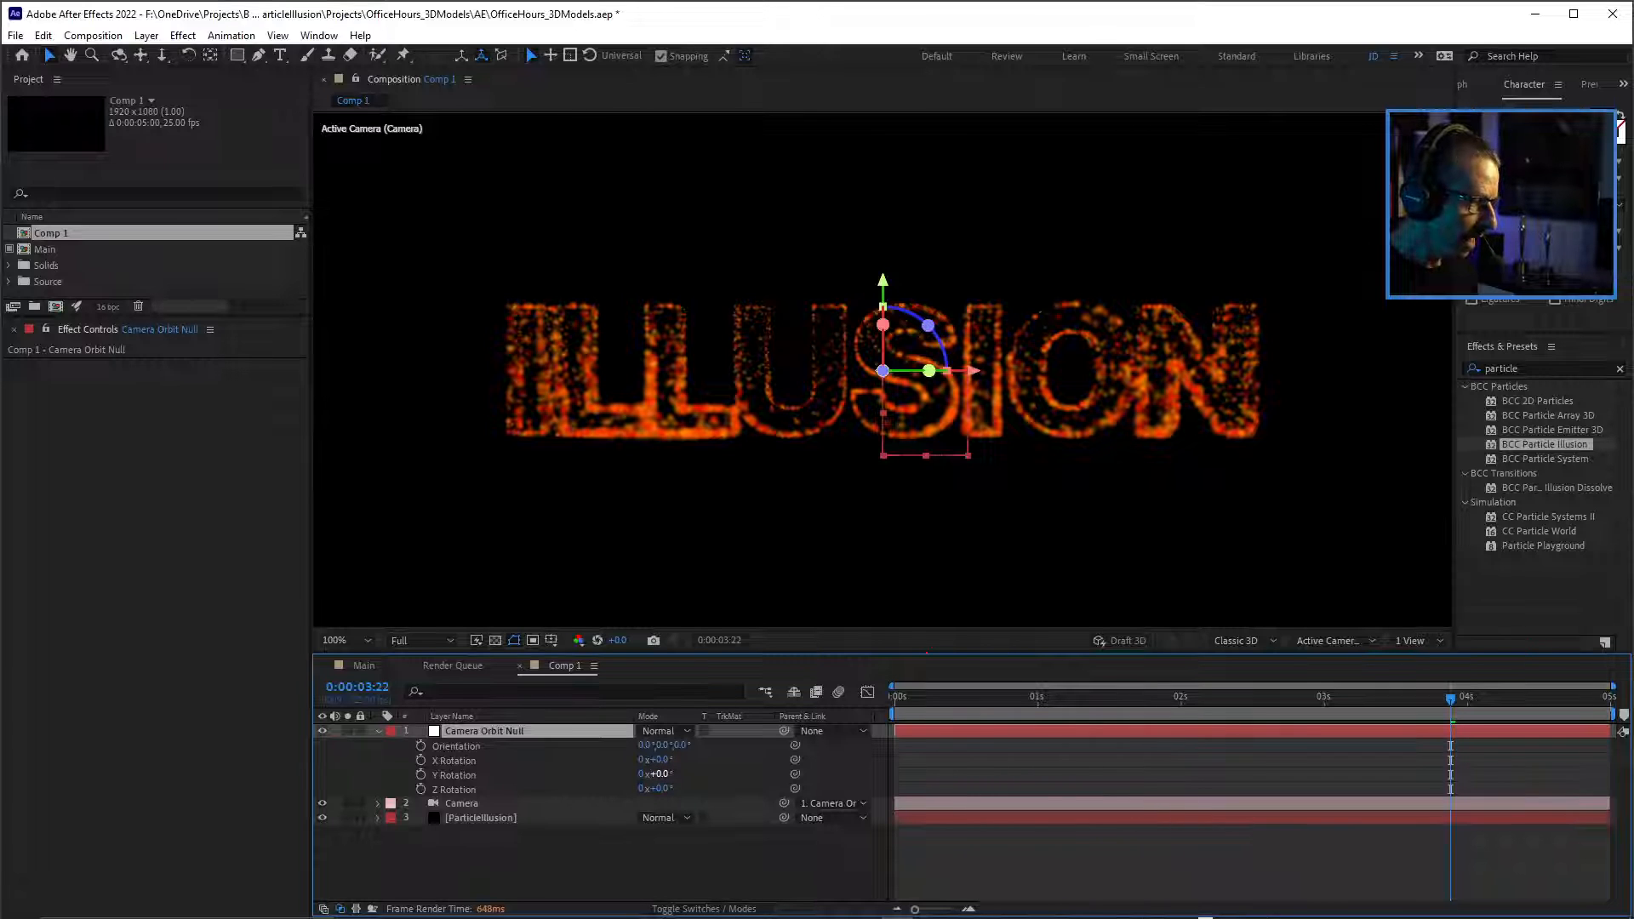
drag(661, 774, 791, 774)
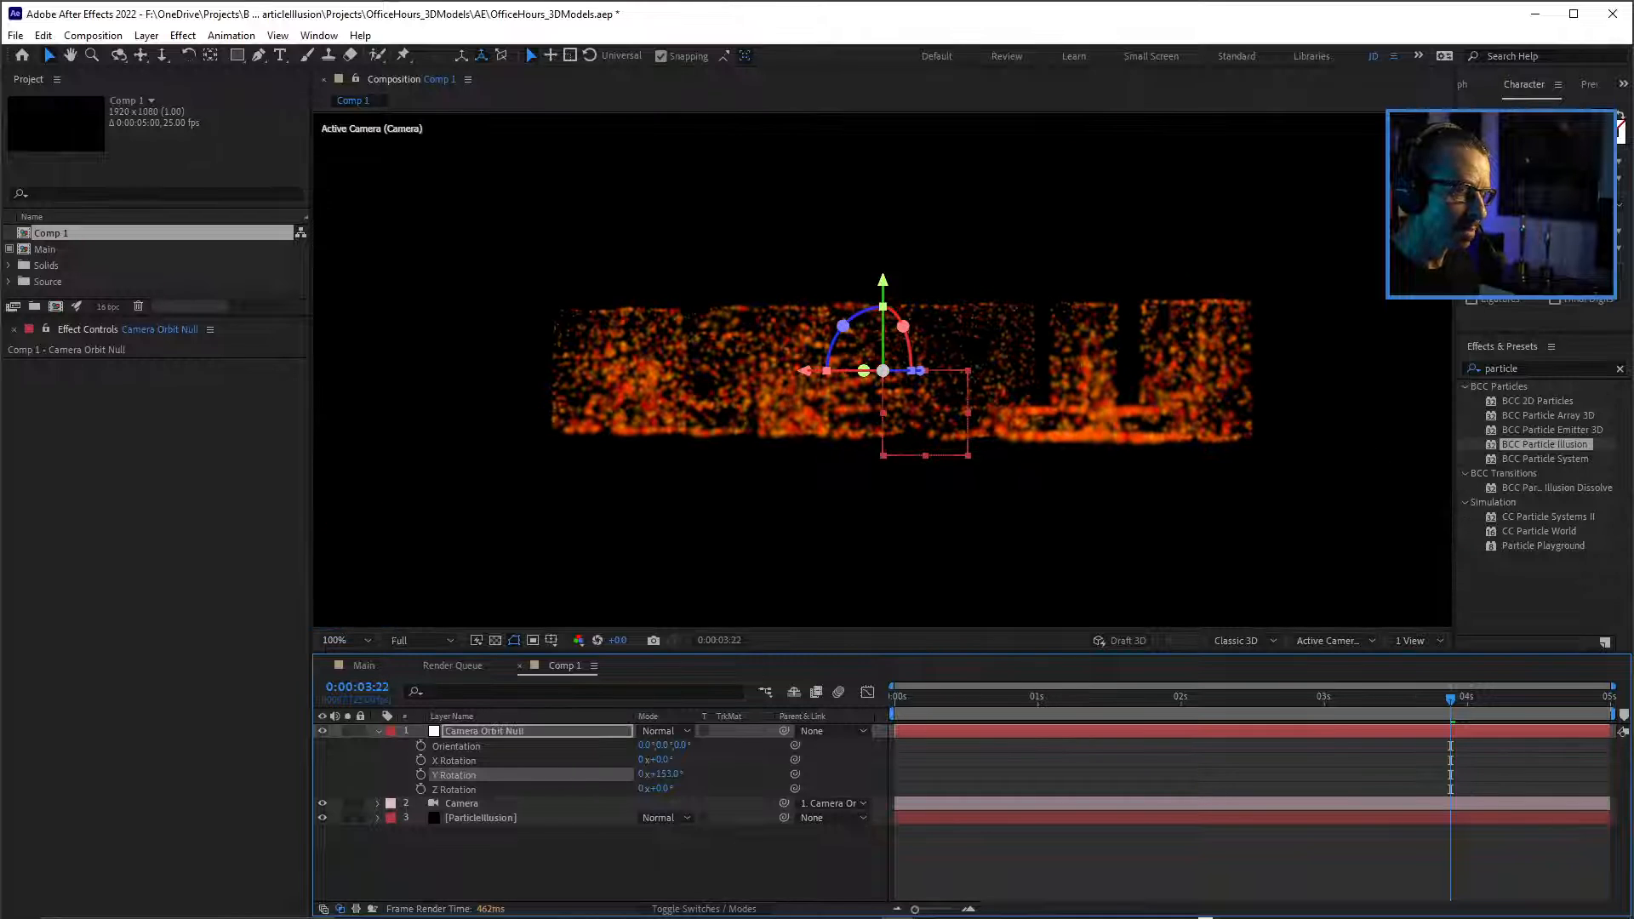
key(ctrl+z)
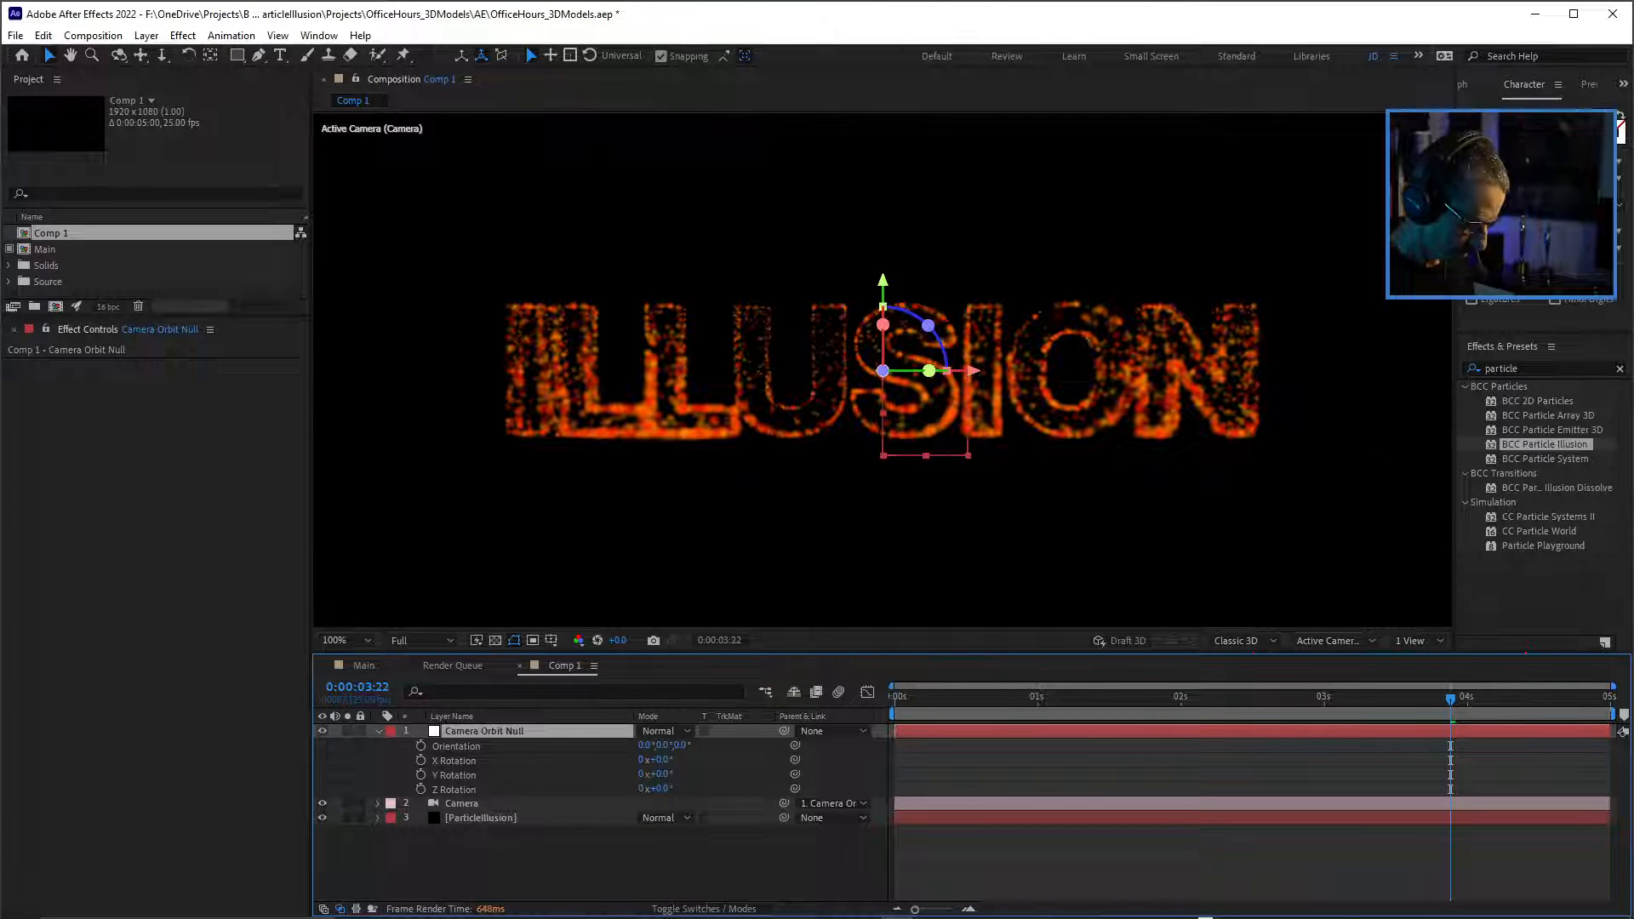
Save the project and reopen Particle Illusion from the ParticleIllusion layer, selecting the Basic Emitter node.
key(ctrl+s)
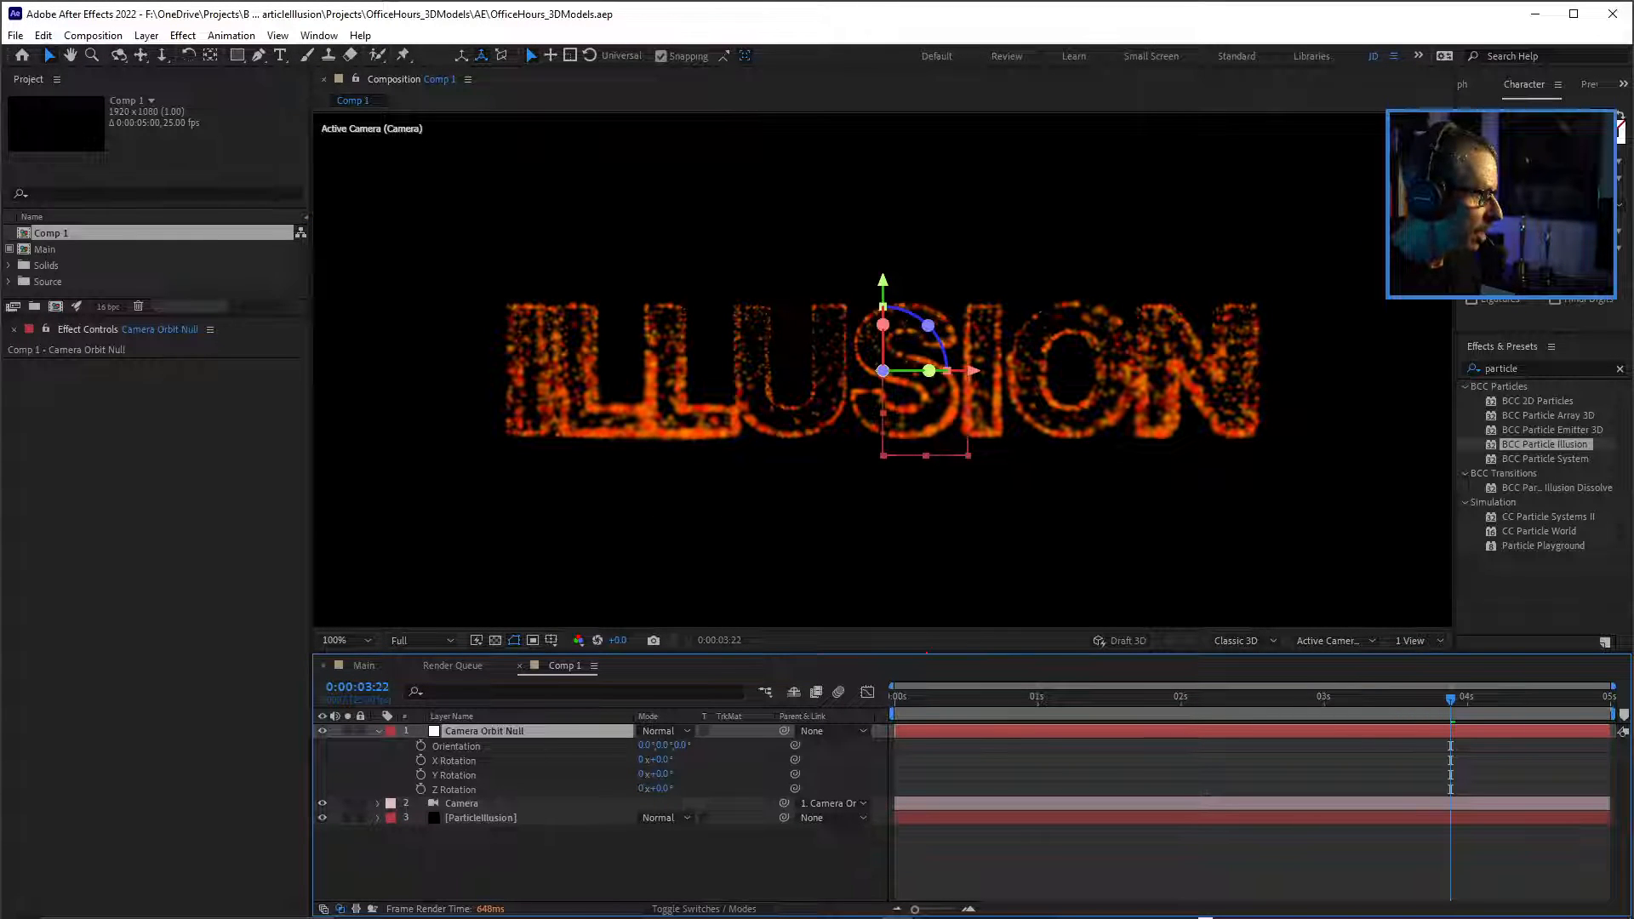
click(481, 818)
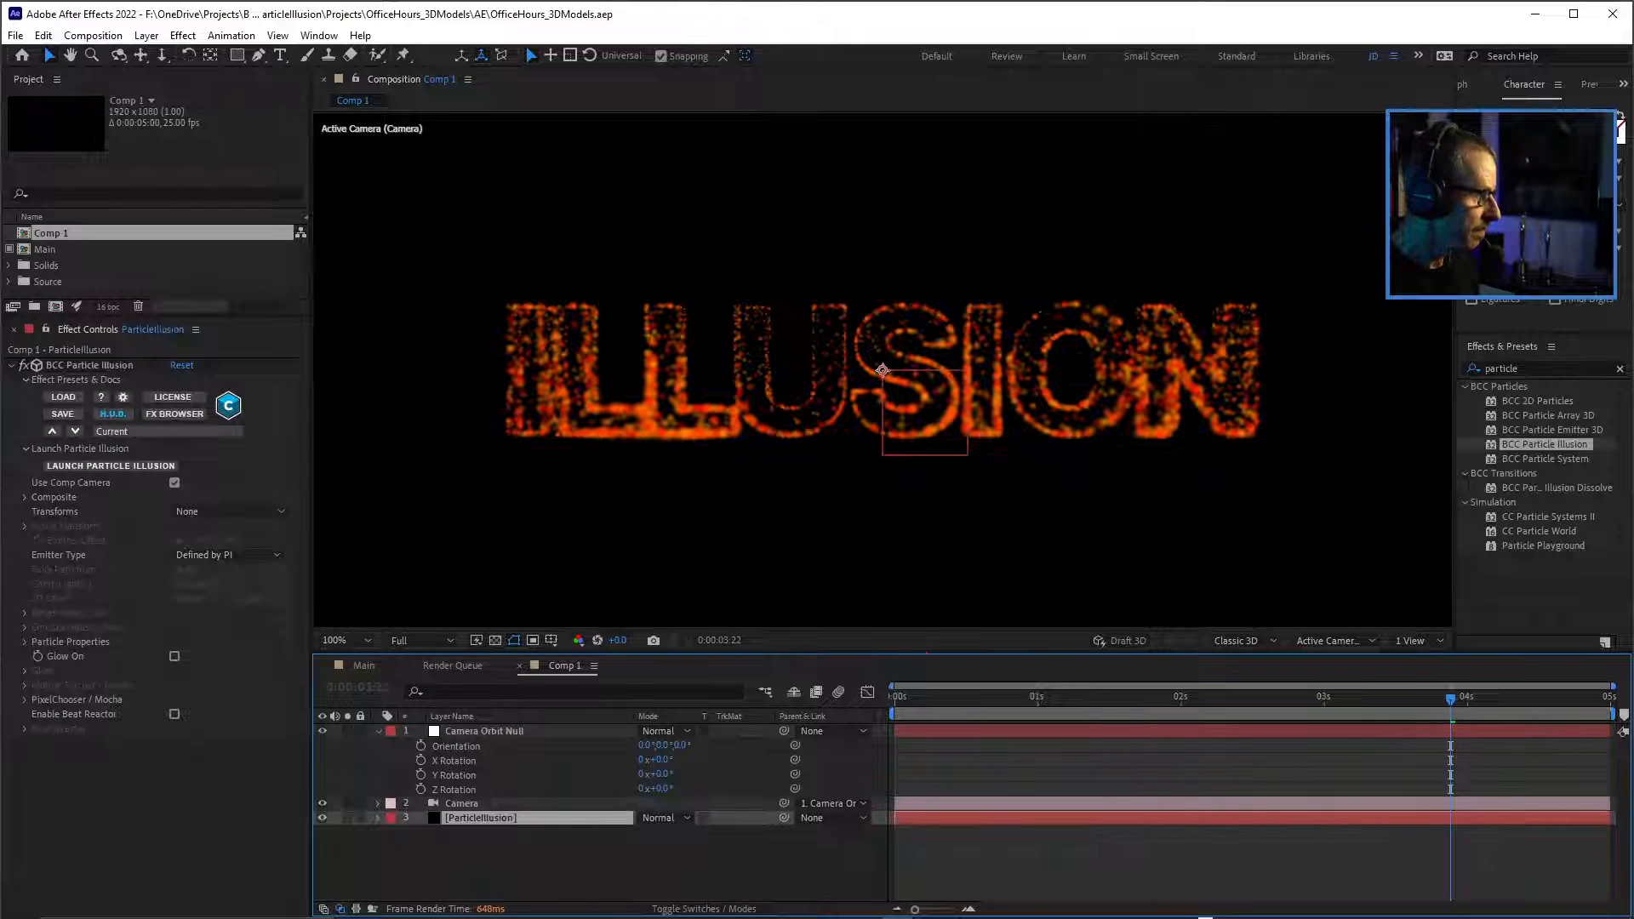
click(111, 466)
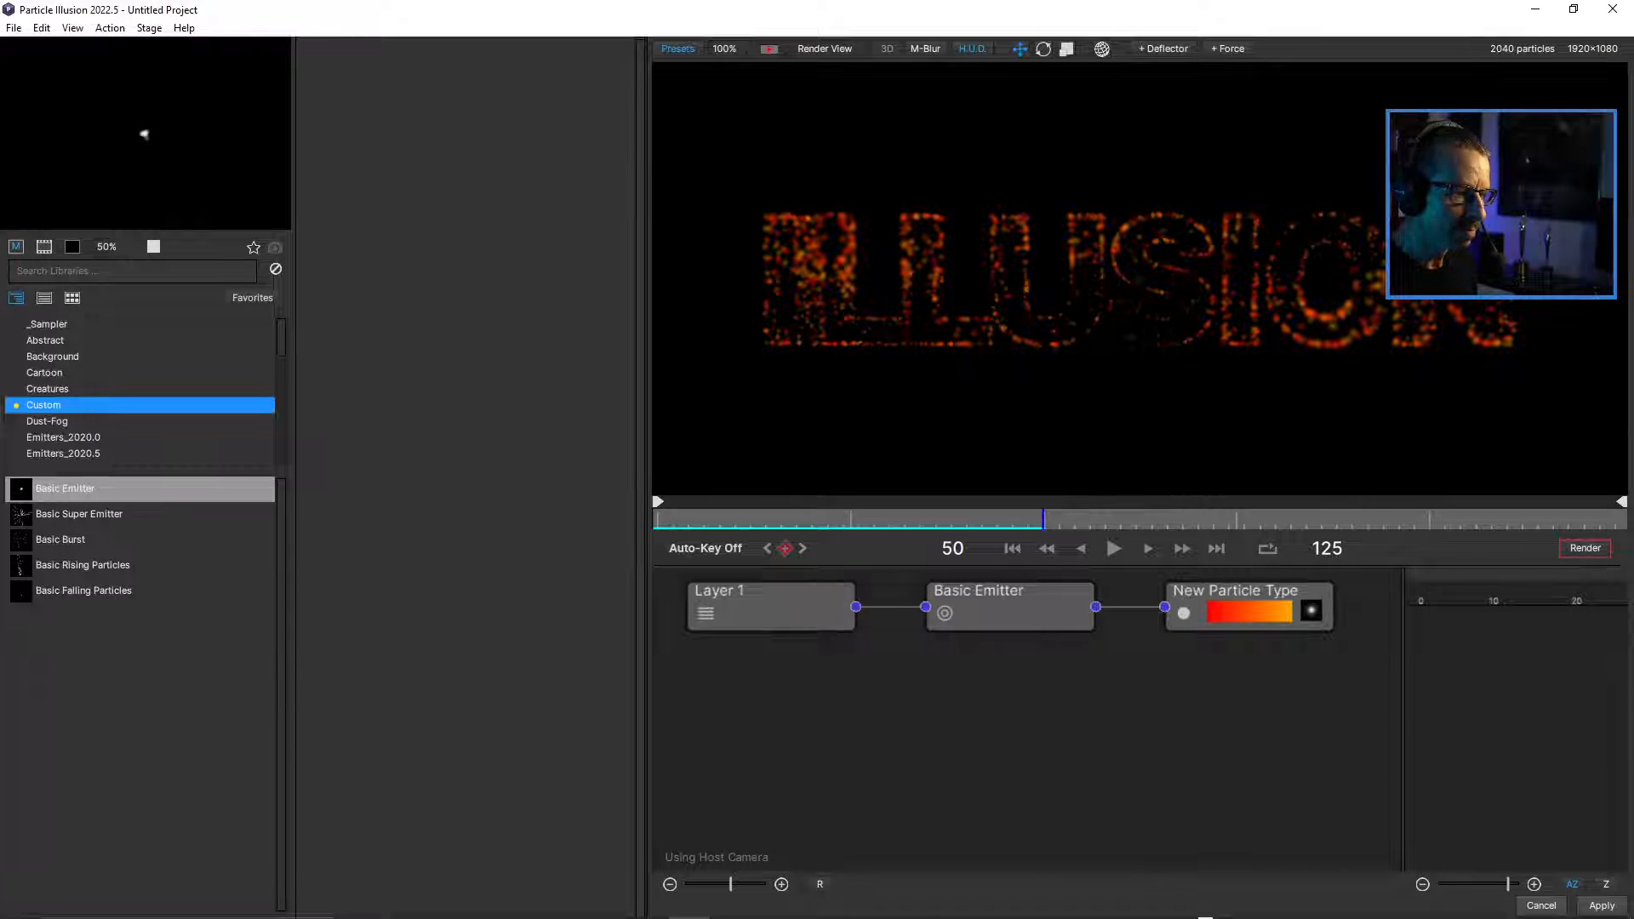
click(1010, 606)
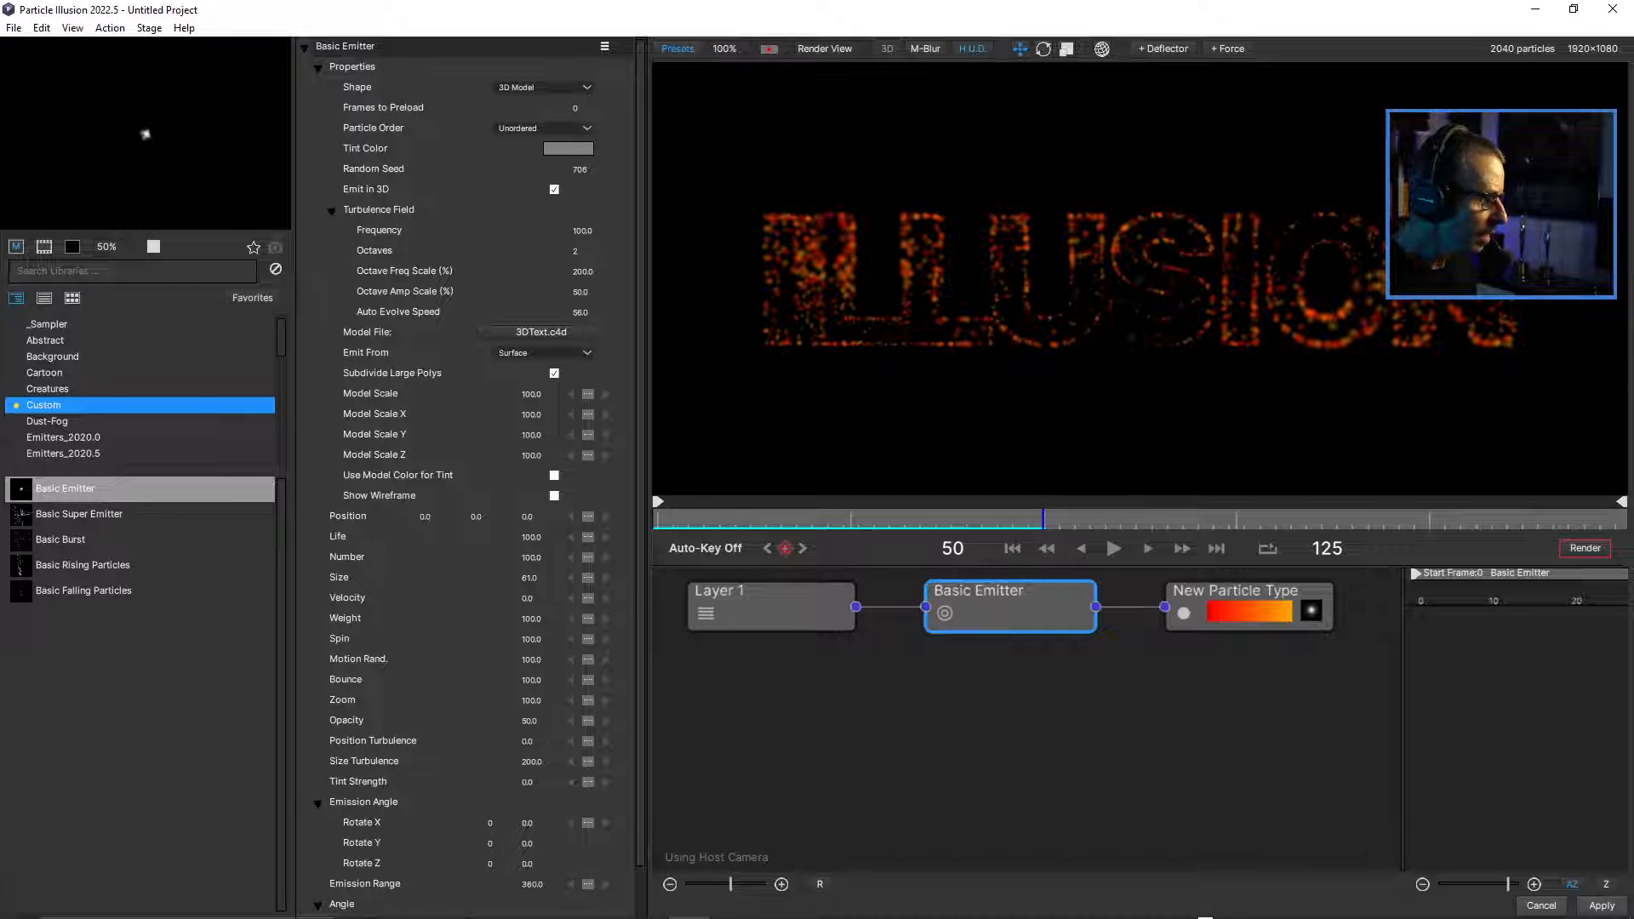
Preview the wireframe of the Basic Emitter's 3D text model and undo it.
click(554, 496)
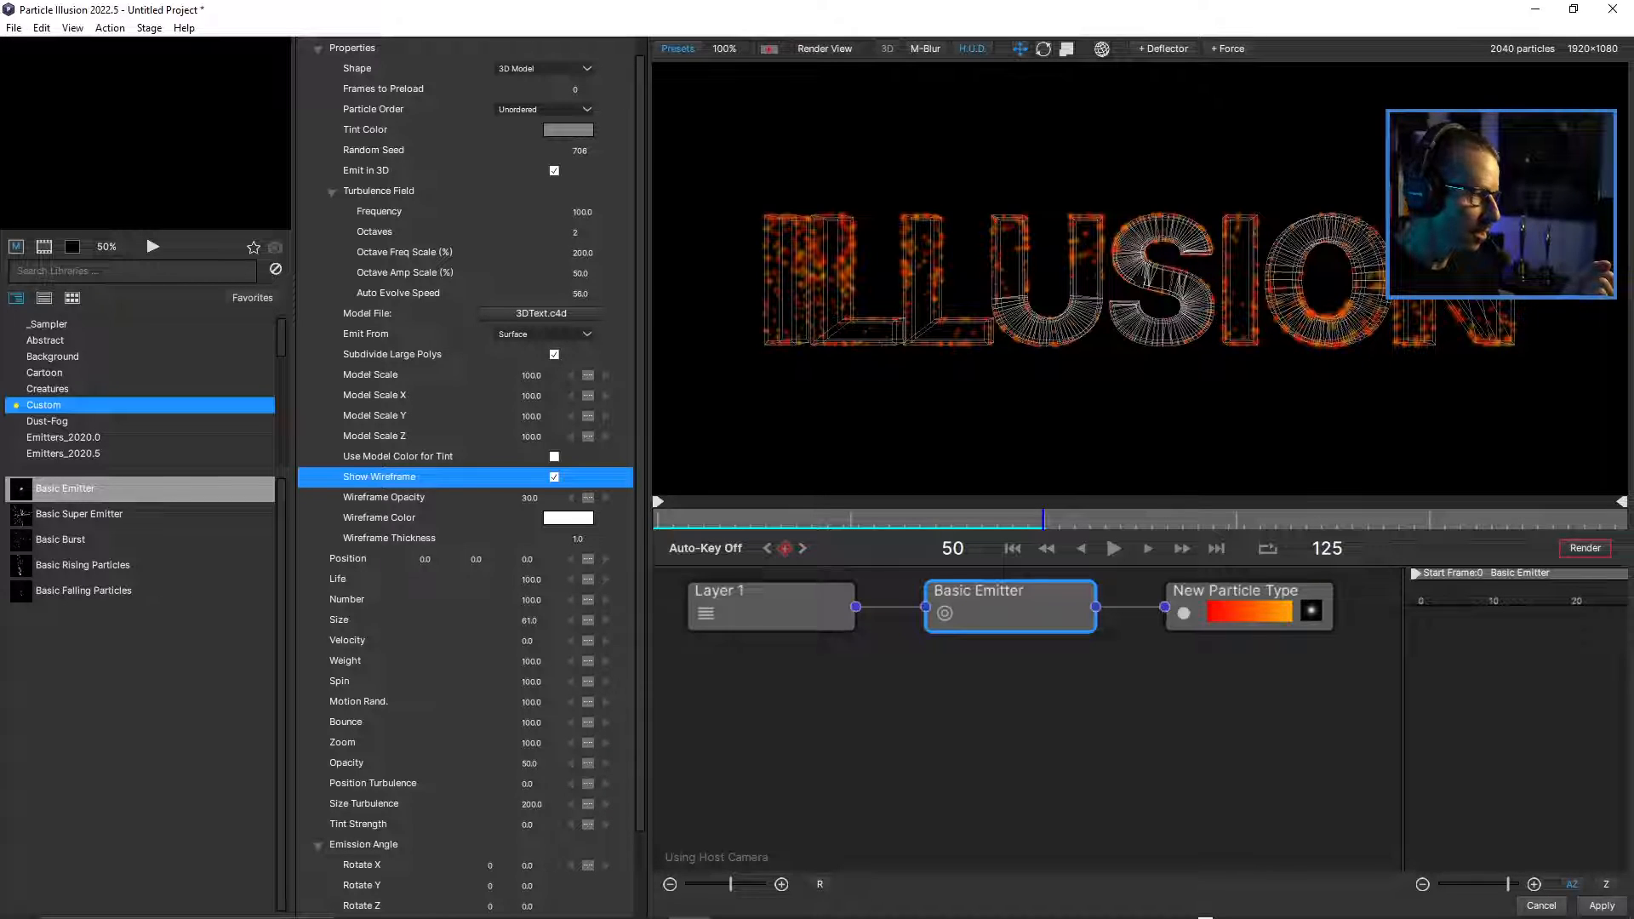
key(ctrl+z)
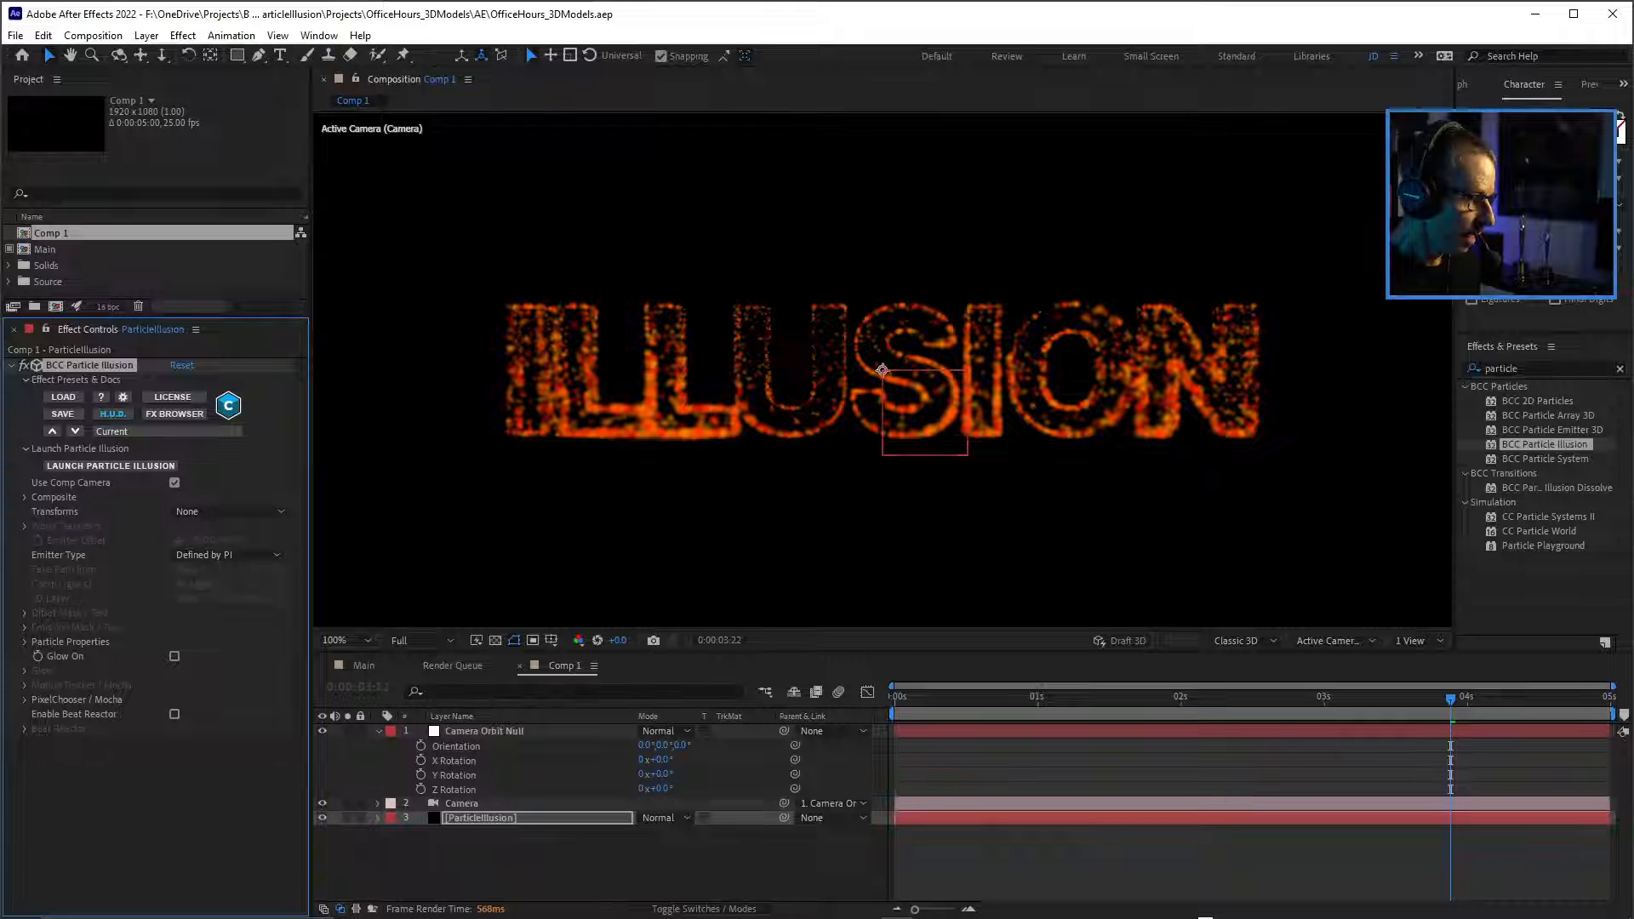
Back in After Effects, collapse the Camera Orbit Null's properties and add 3DText.c4d from the Source folder to Comp 1.
click(379, 731)
click(528, 838)
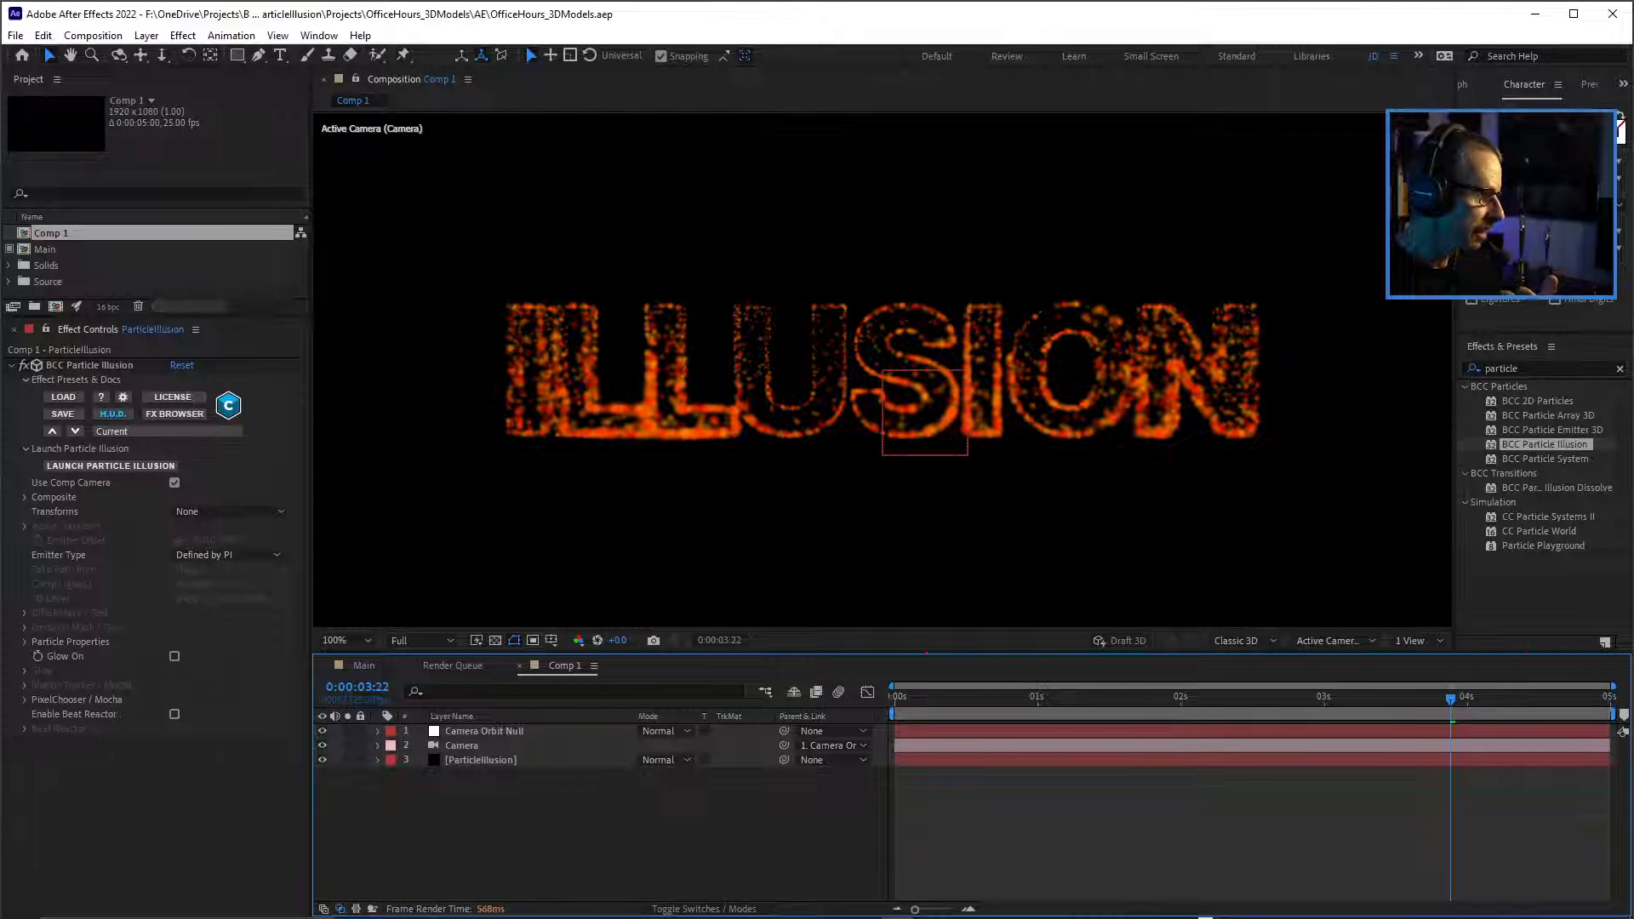
drag(189, 317, 189, 517)
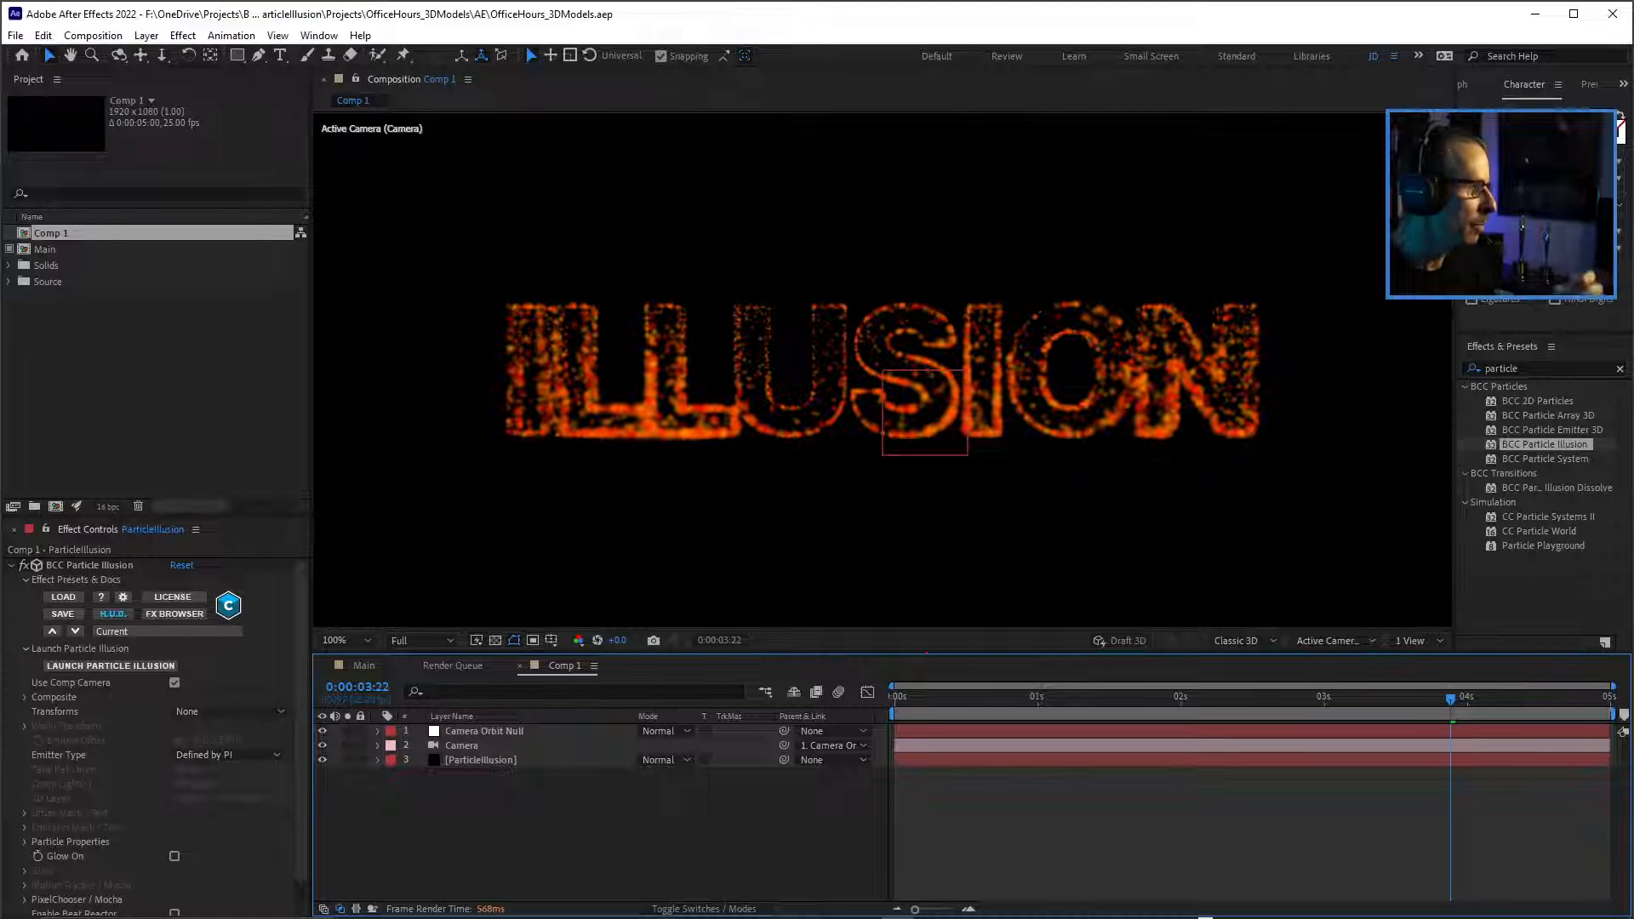
click(9, 282)
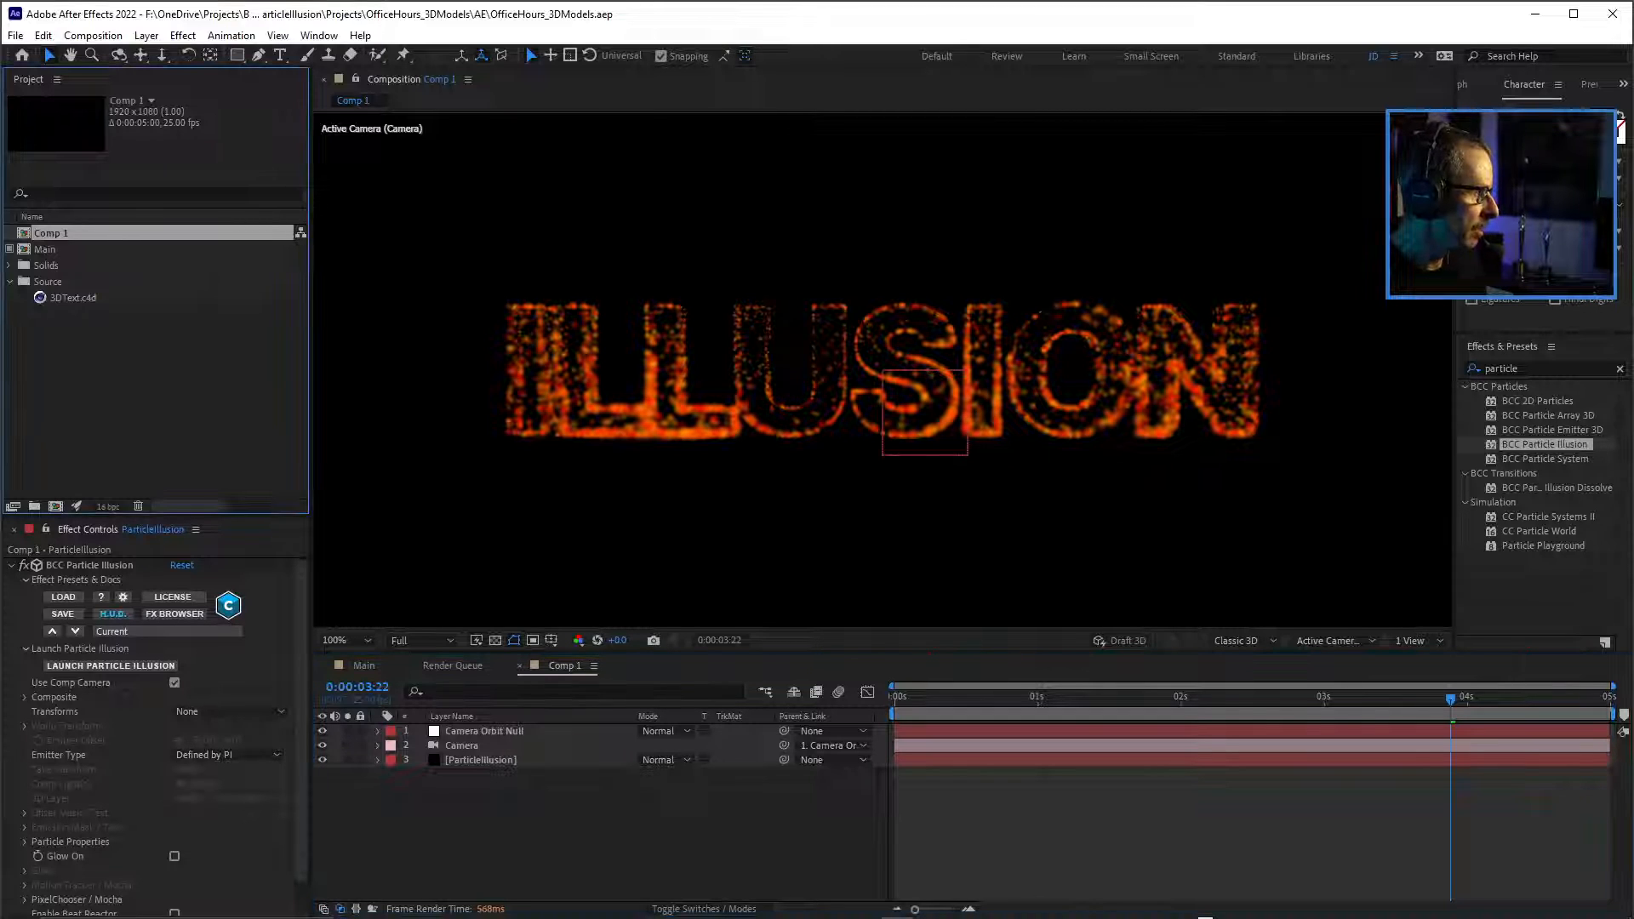
click(73, 298)
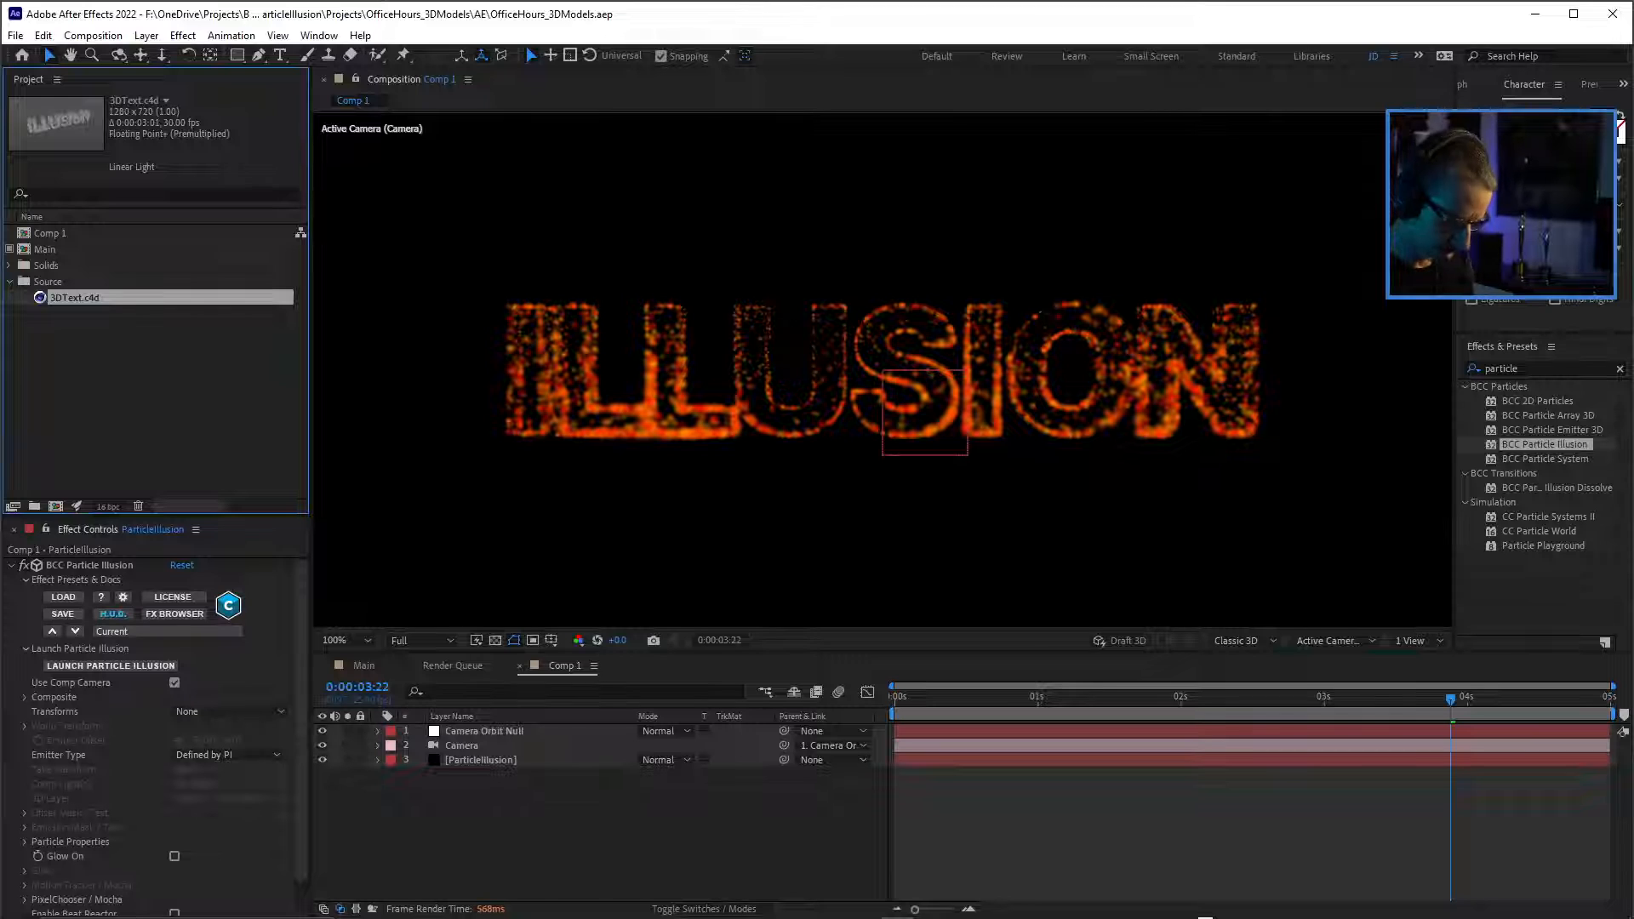
key(ctrl+slash)
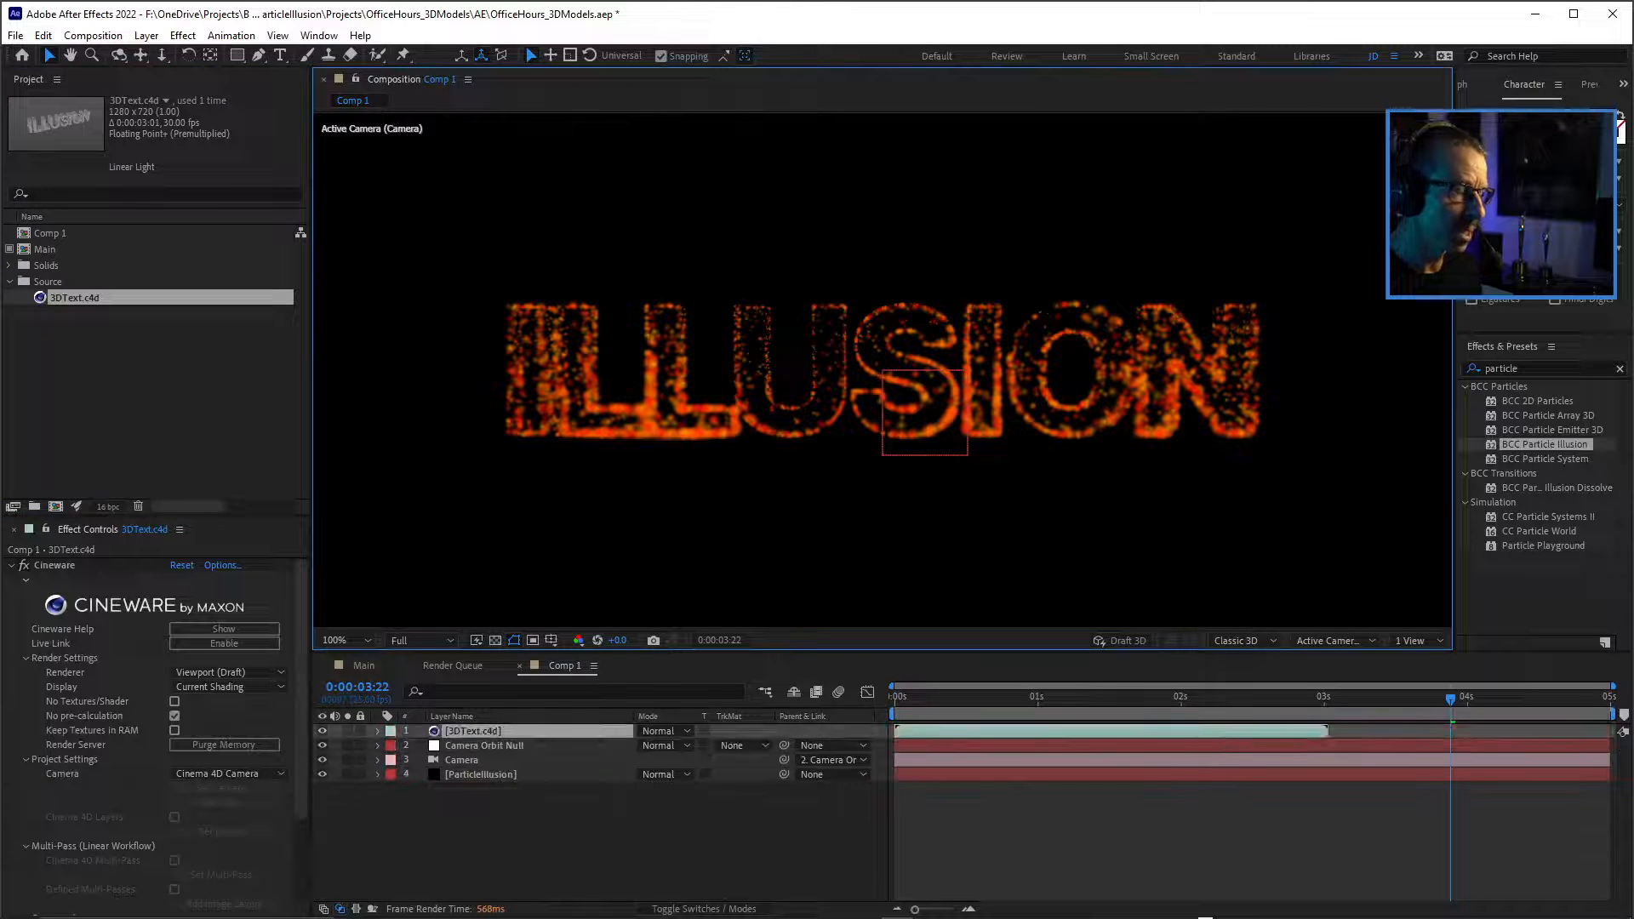
At 0:00:00:20, set the 3DText.c4d layer's Cineware camera to Comp Camera.
click(1010, 697)
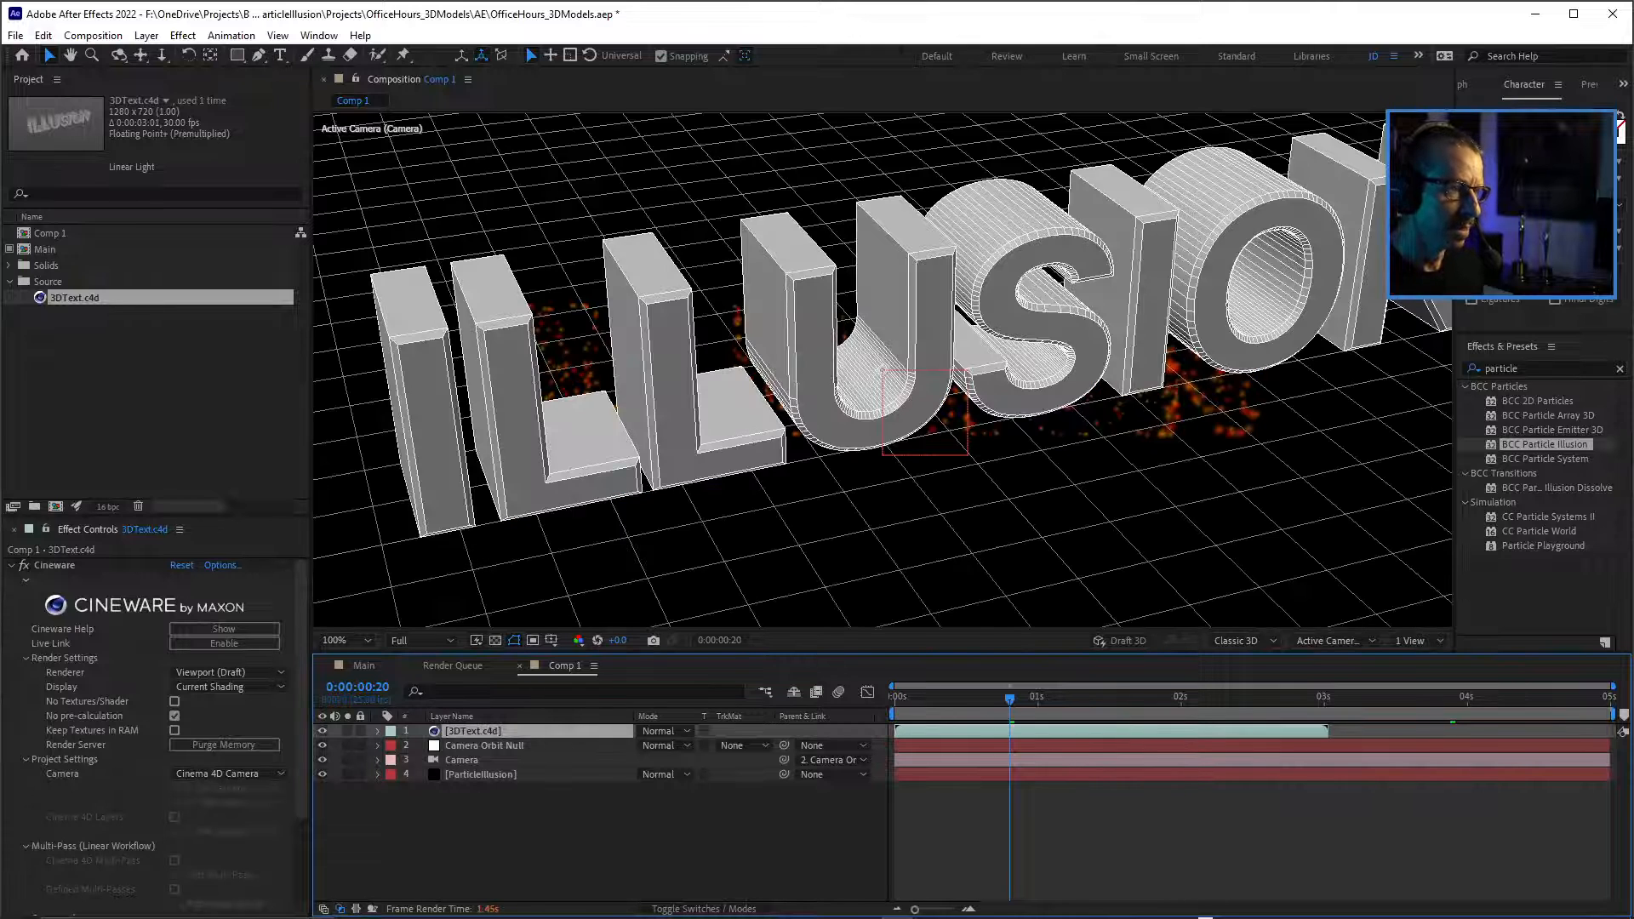
key(comma)
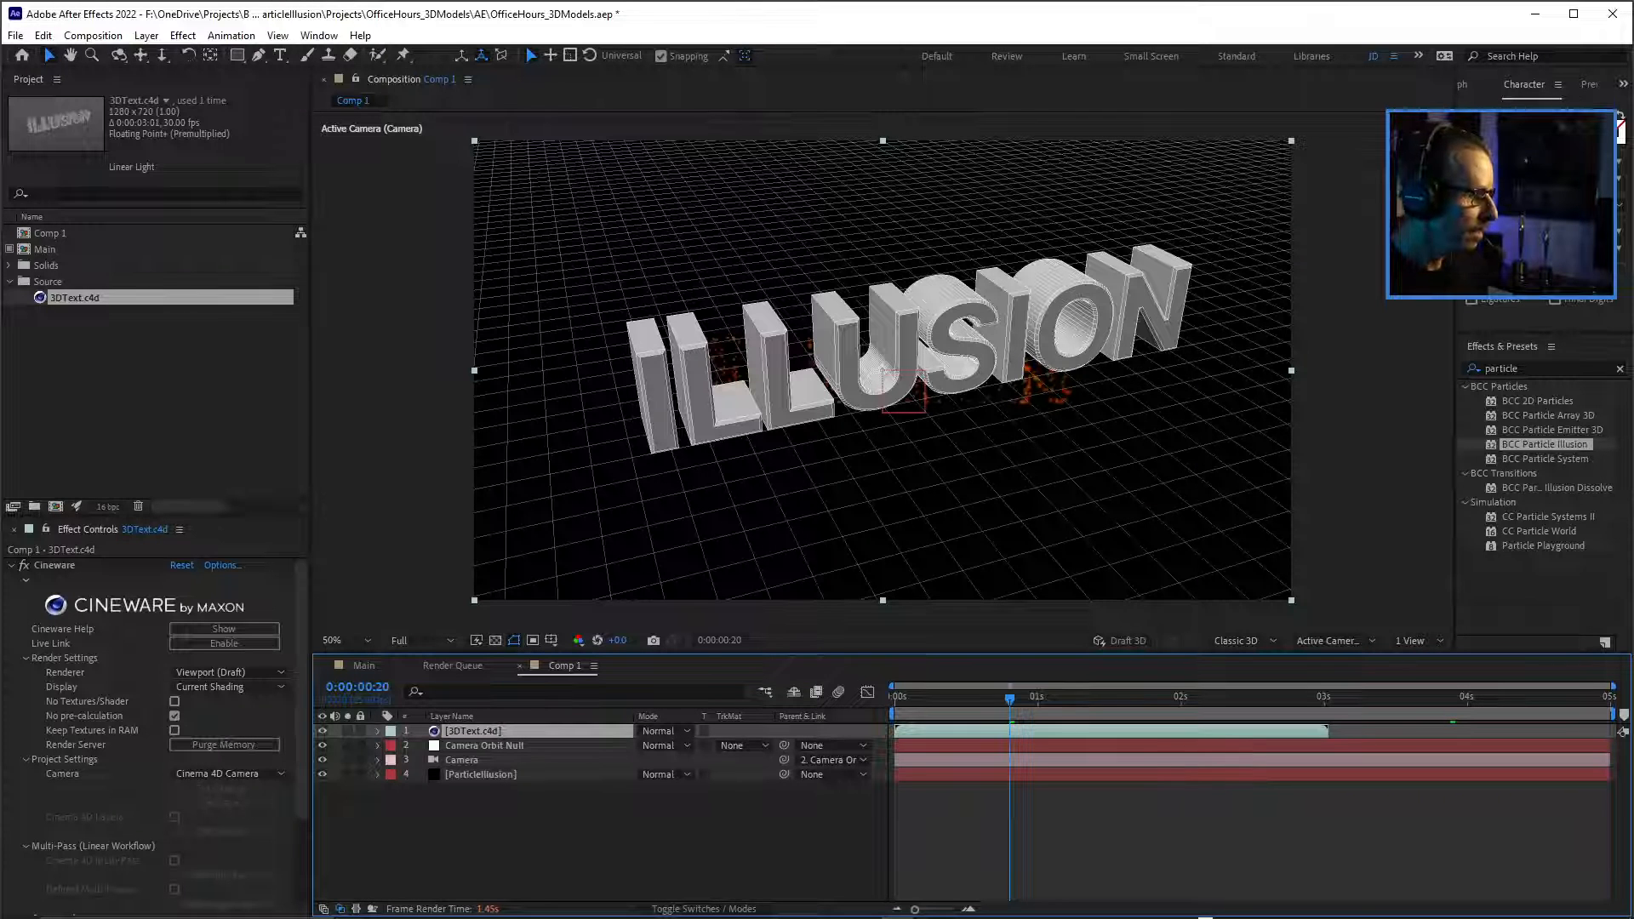
drag(157, 518, 158, 244)
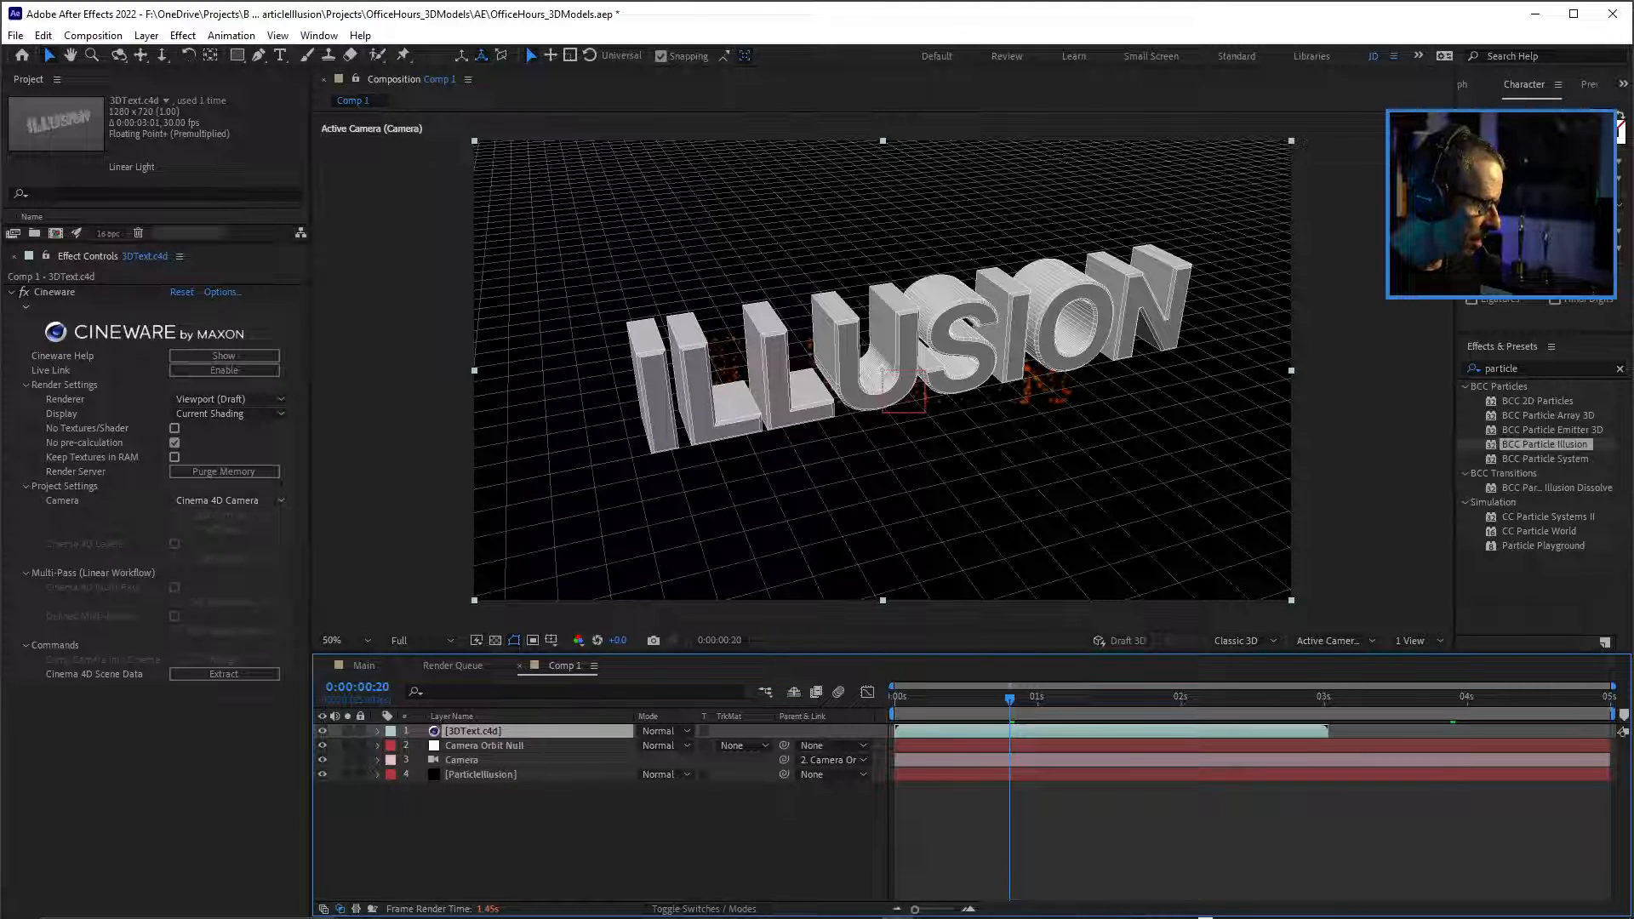
click(228, 500)
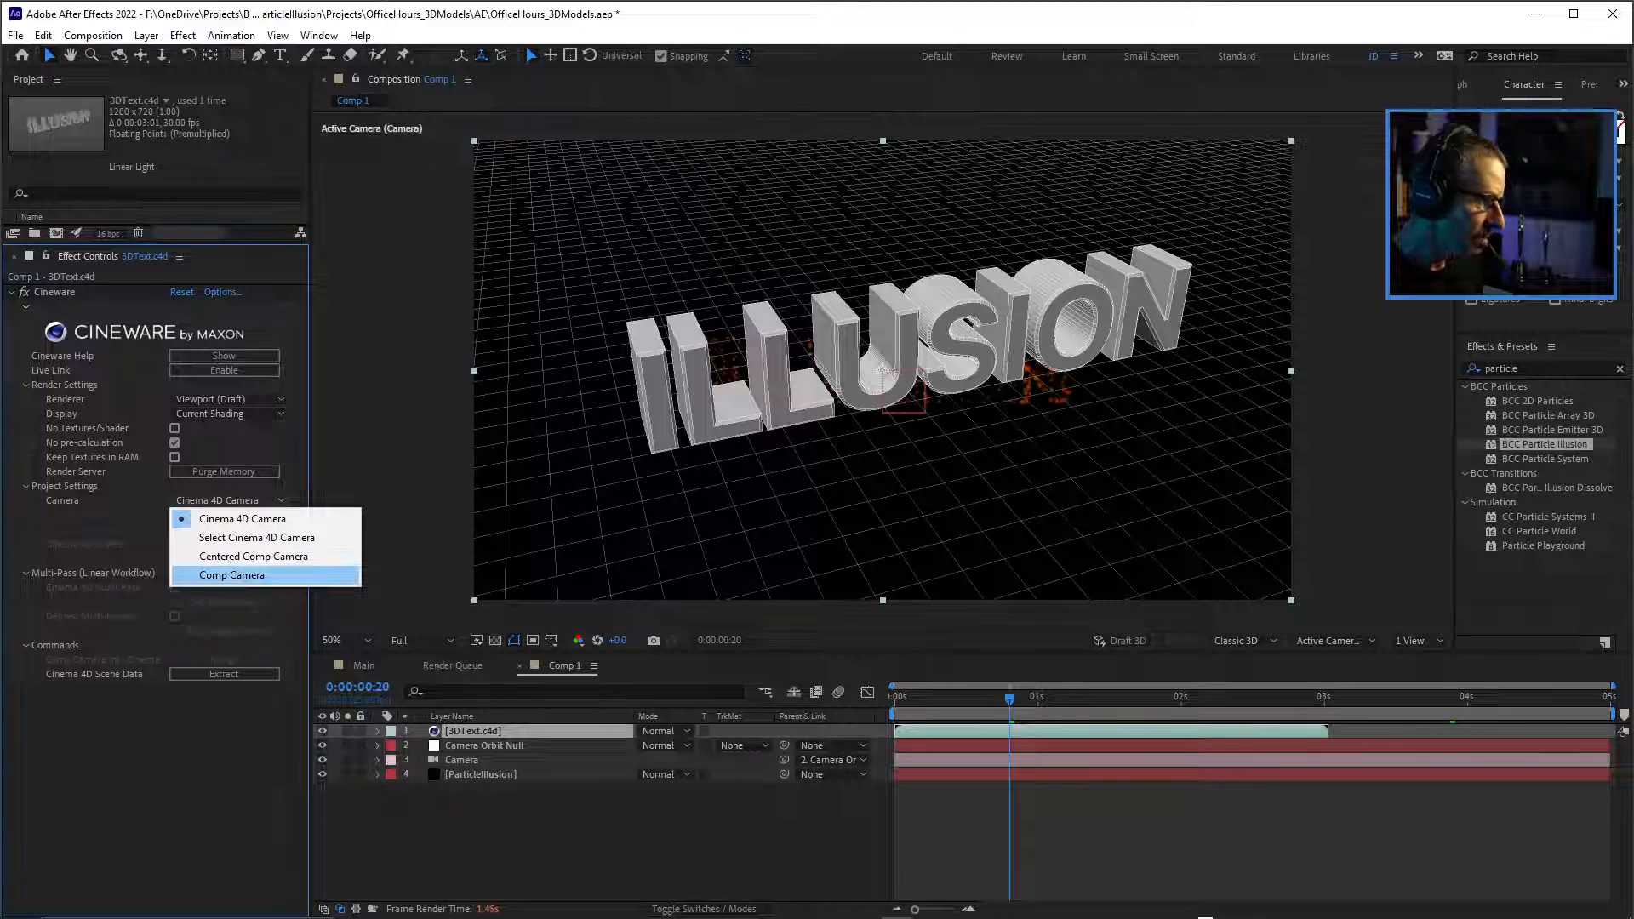
click(232, 574)
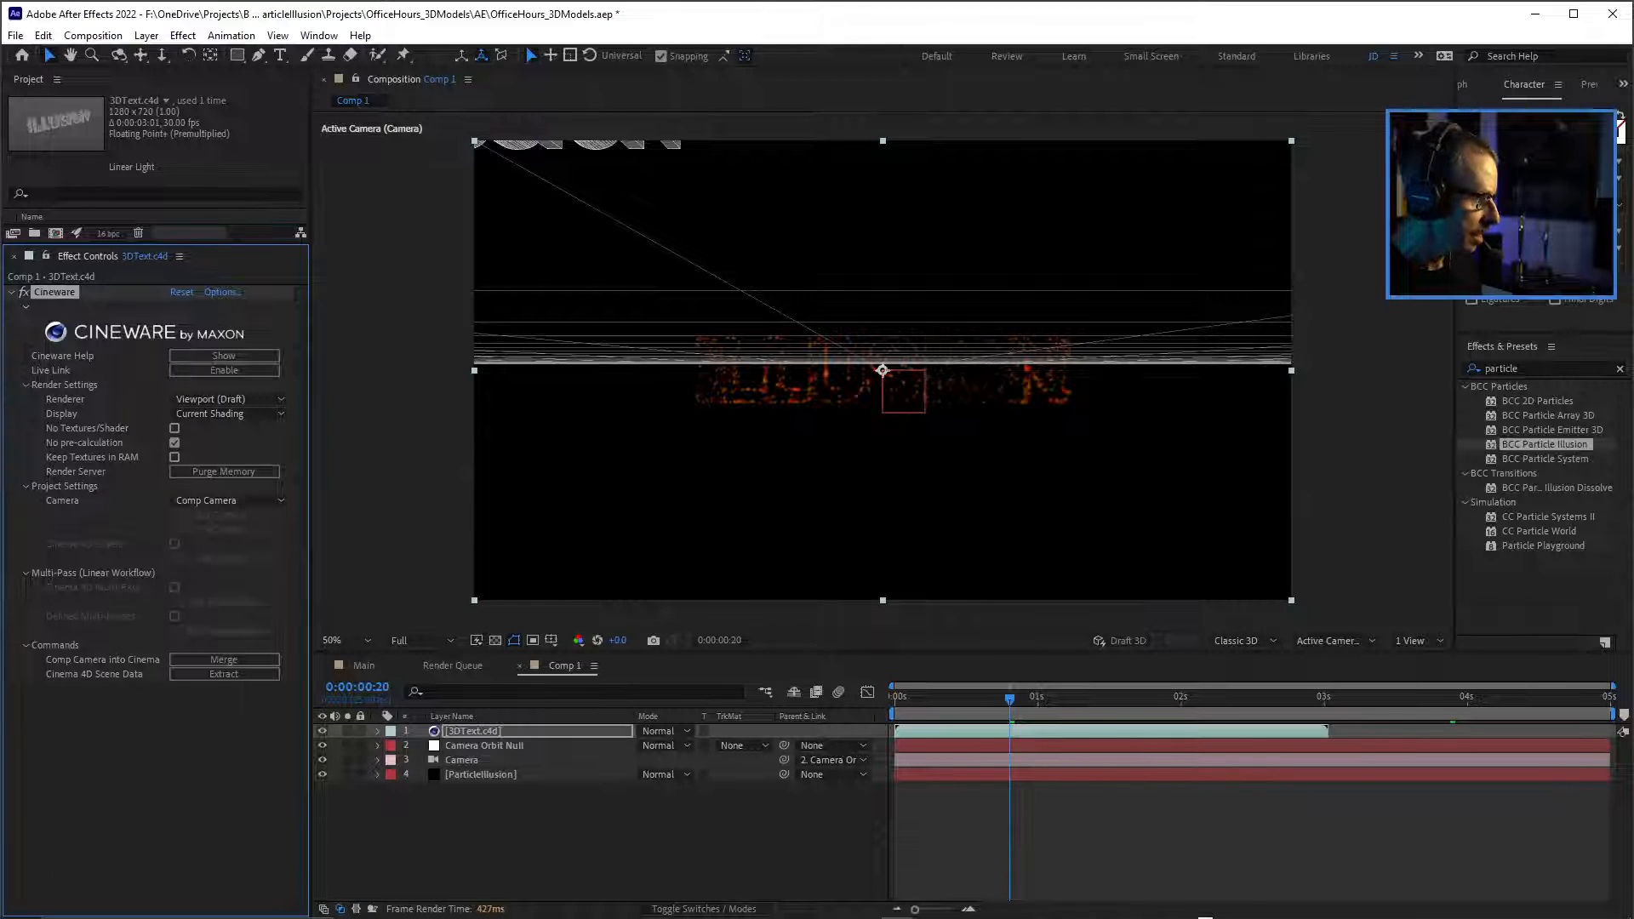
Change the 3DText.c4d layer's Cineware camera to Centered Comp Camera and compare the model with the particle text.
click(228, 500)
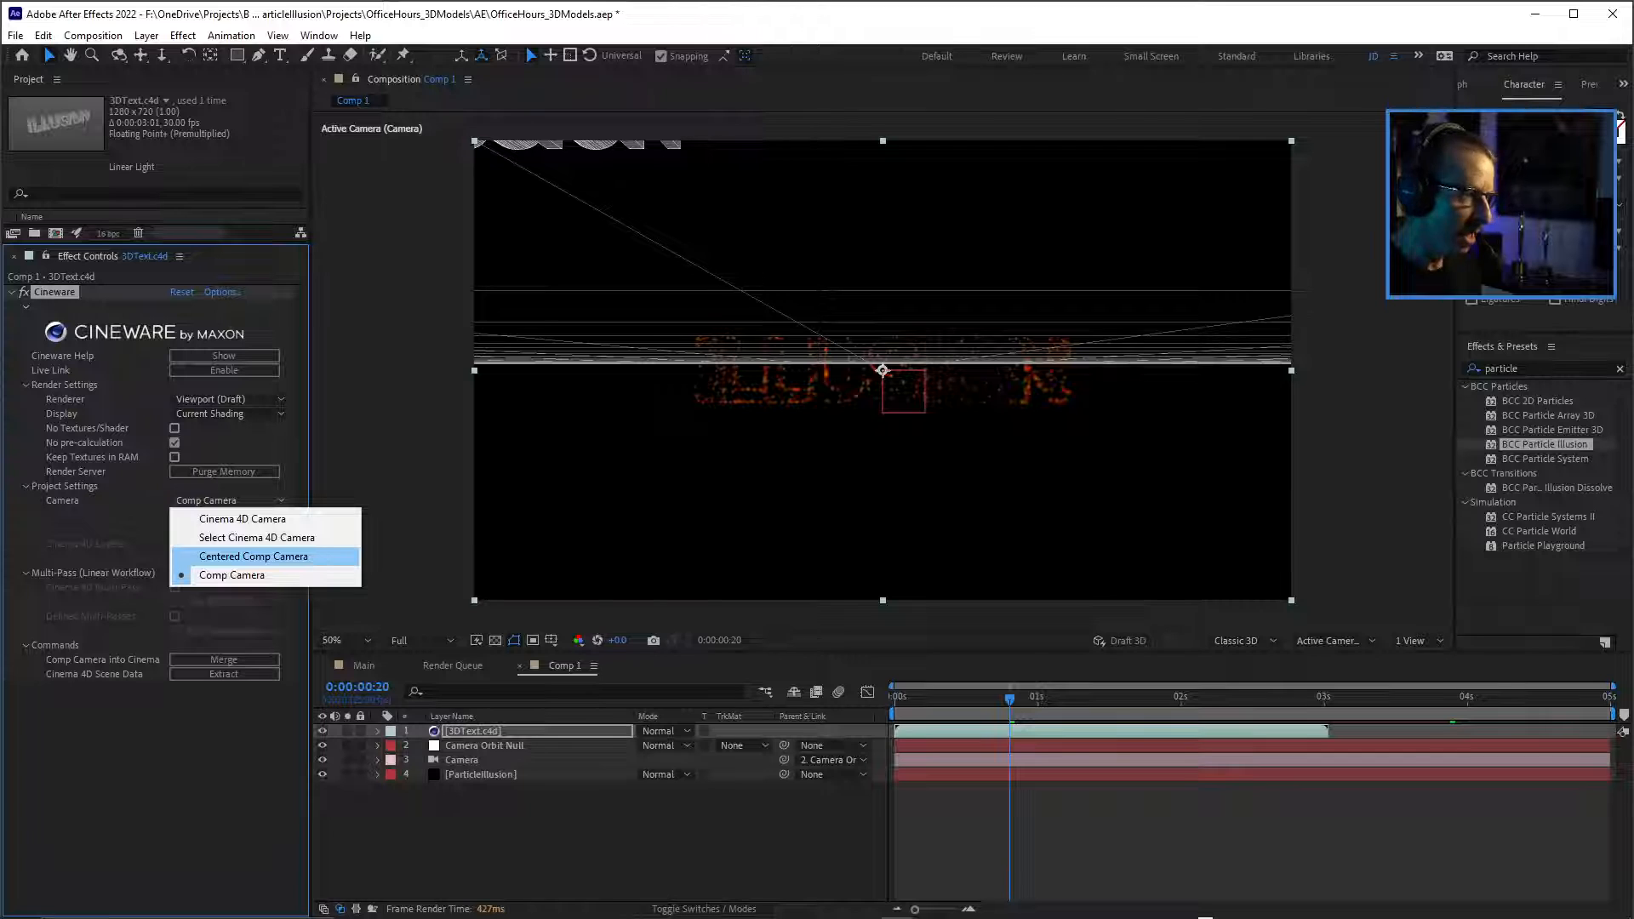
click(254, 555)
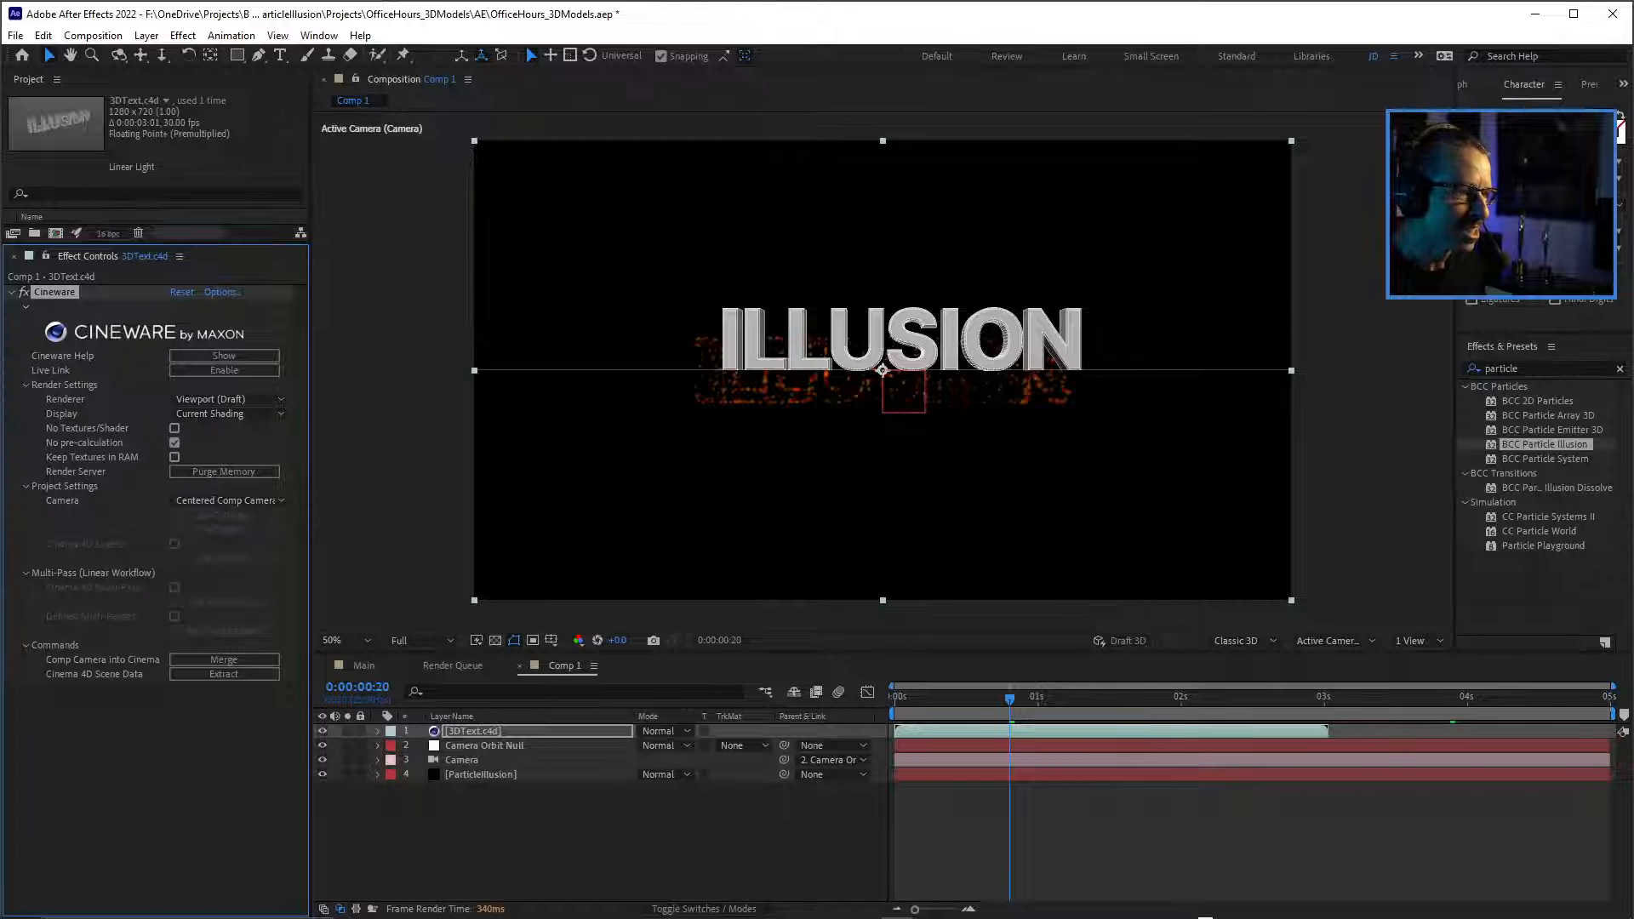
key(slash)
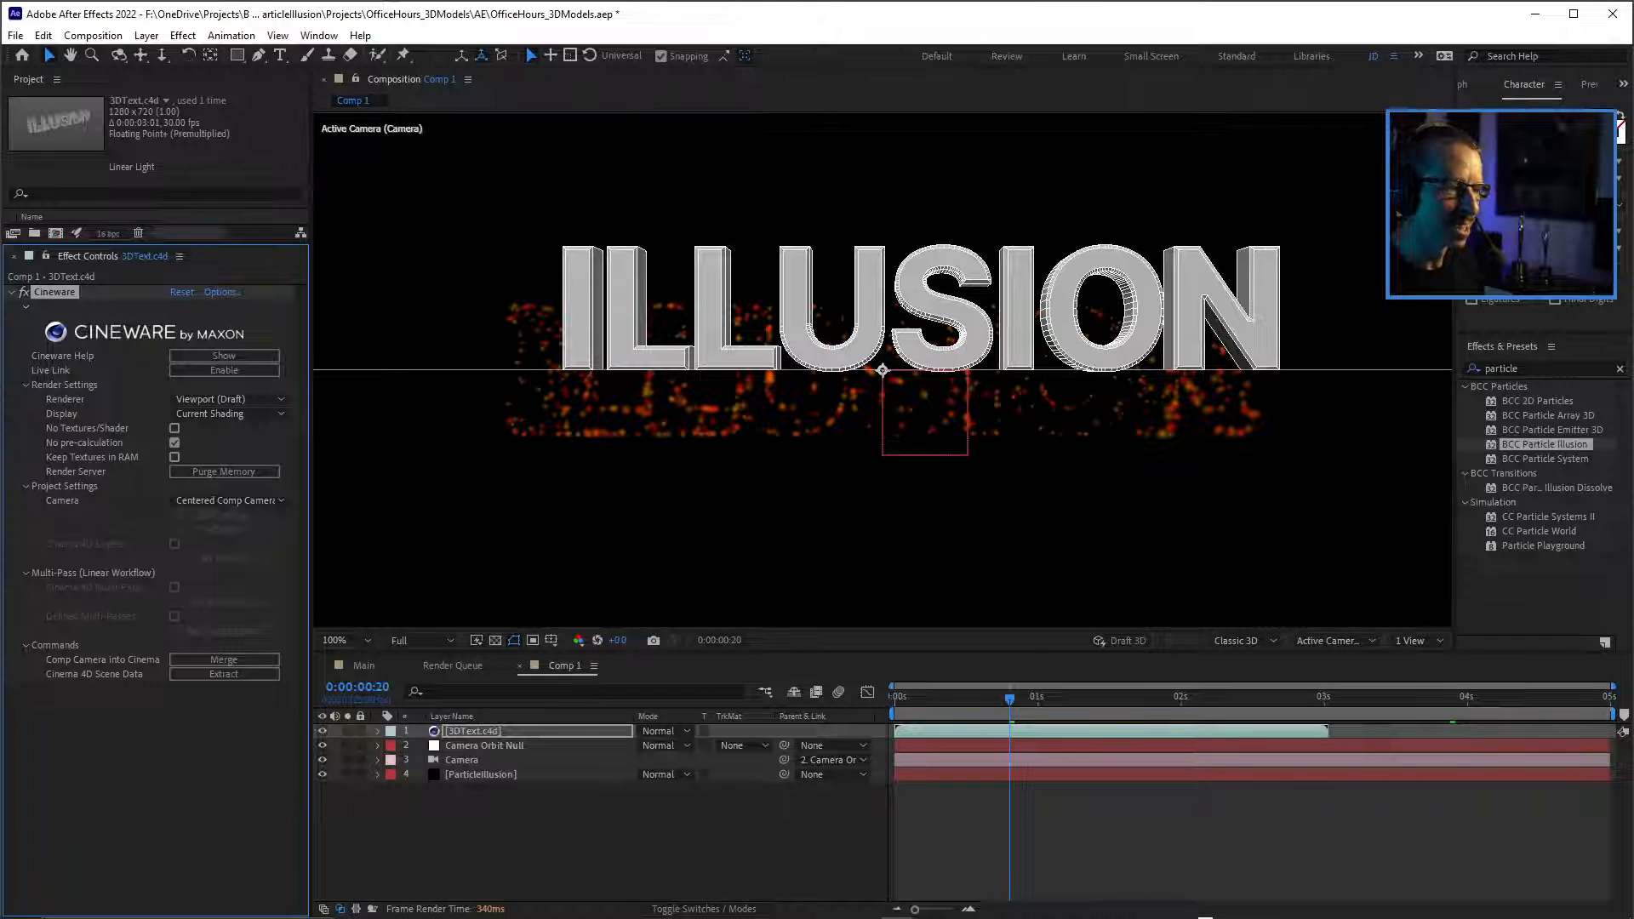
key(comma)
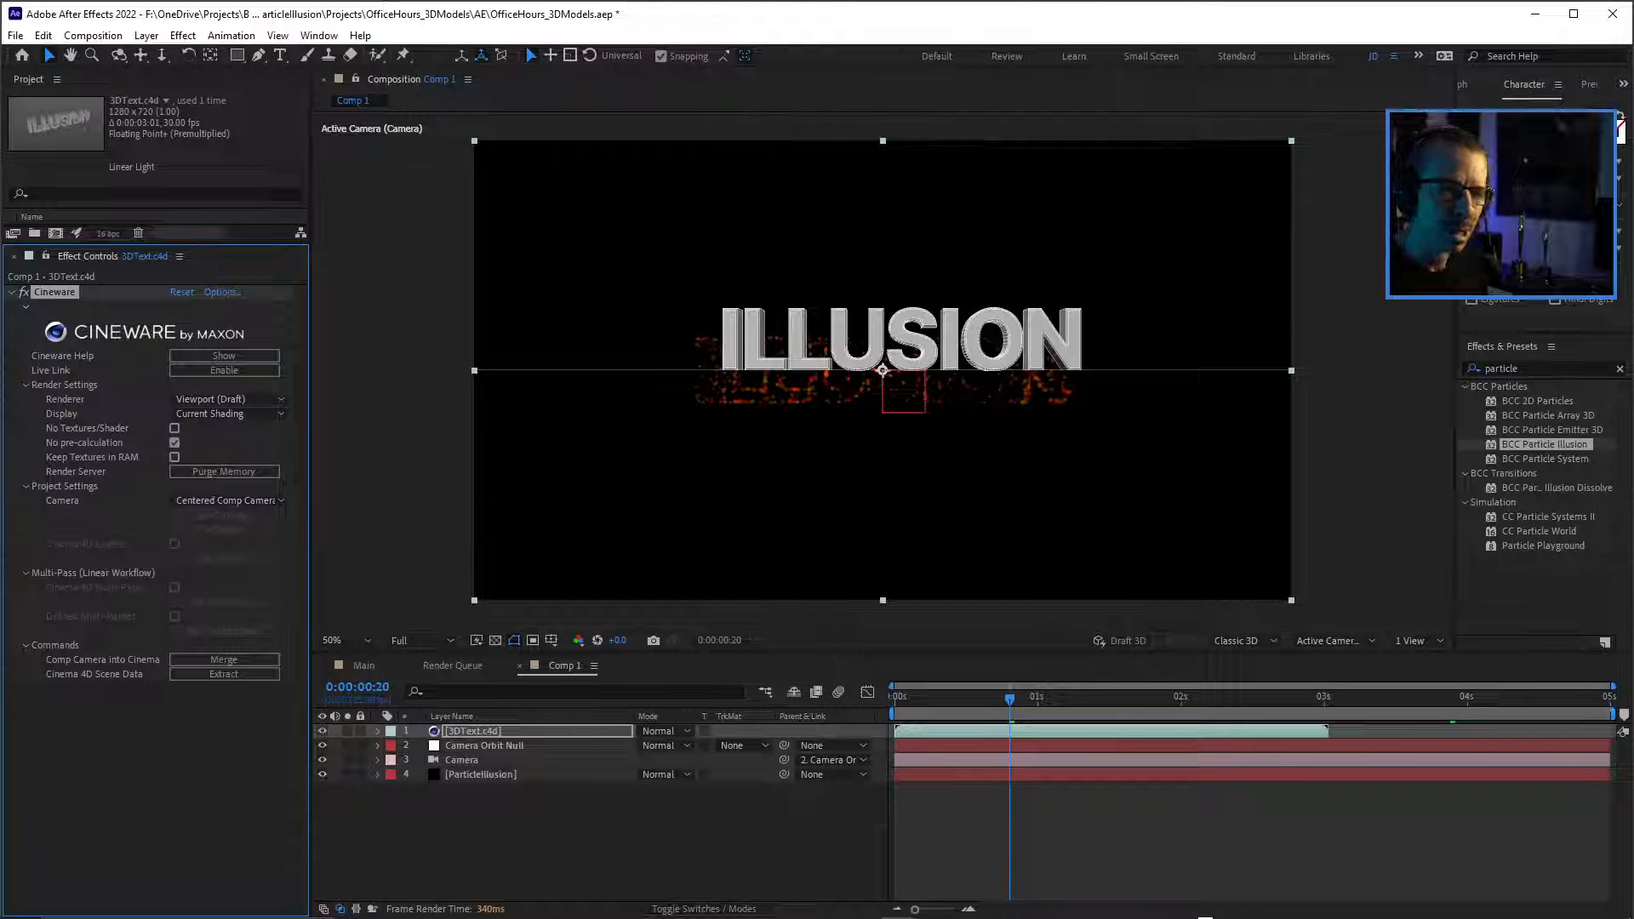
Try to move the 3DText.c4d layer down onto the particles, undo the move, and delete the layer from Comp 1.
drag(902, 340, 902, 415)
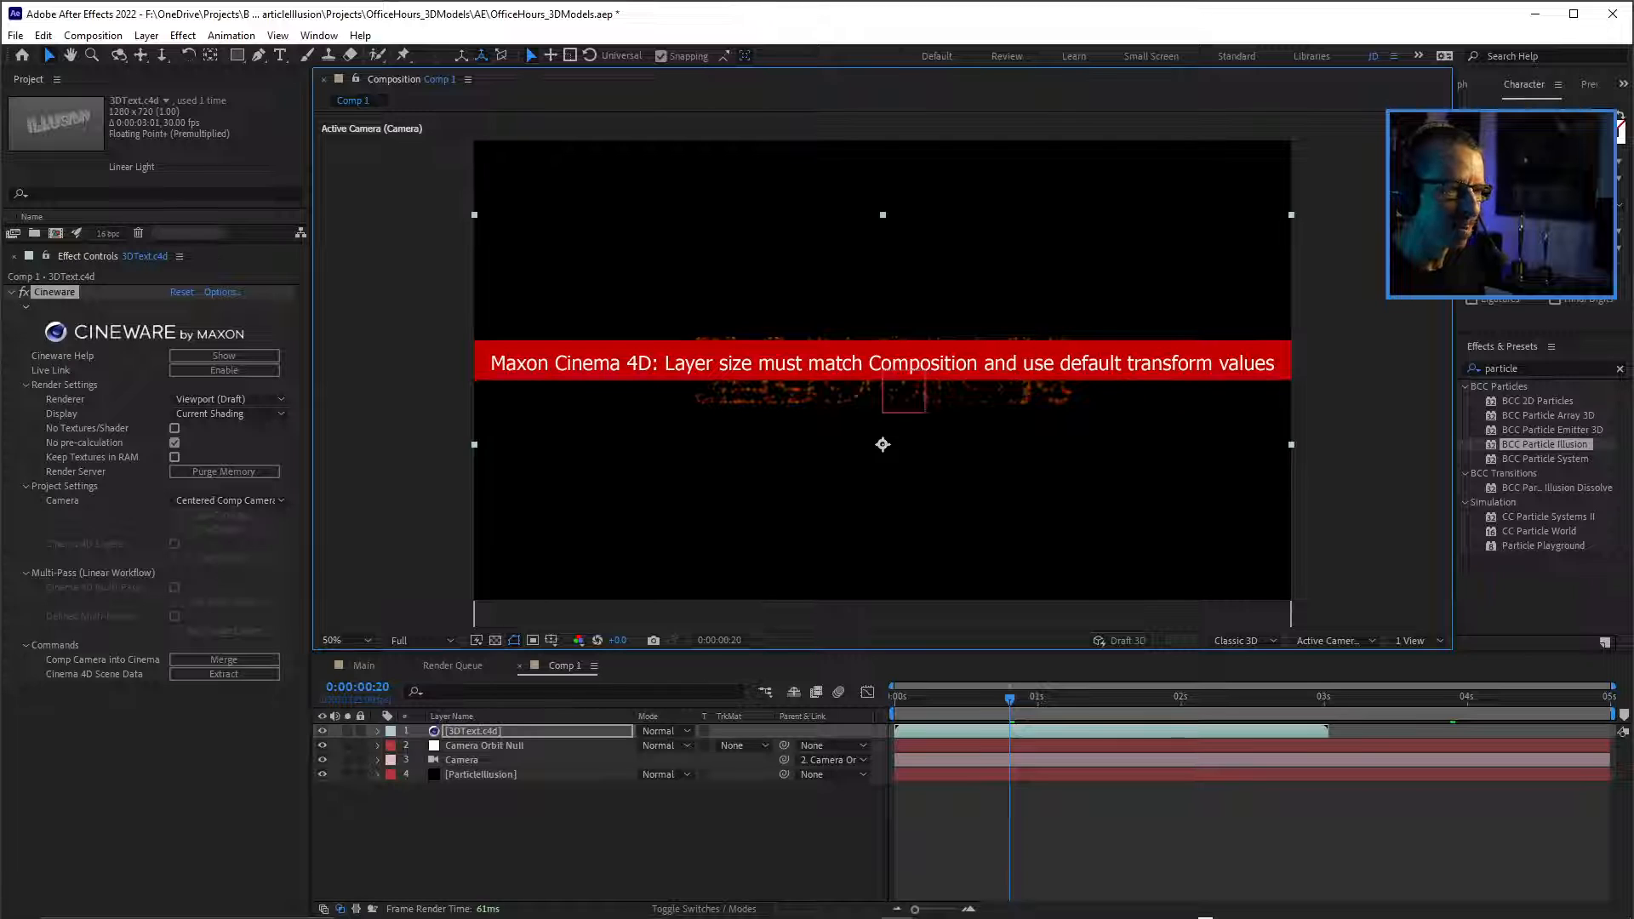
key(ctrl+z)
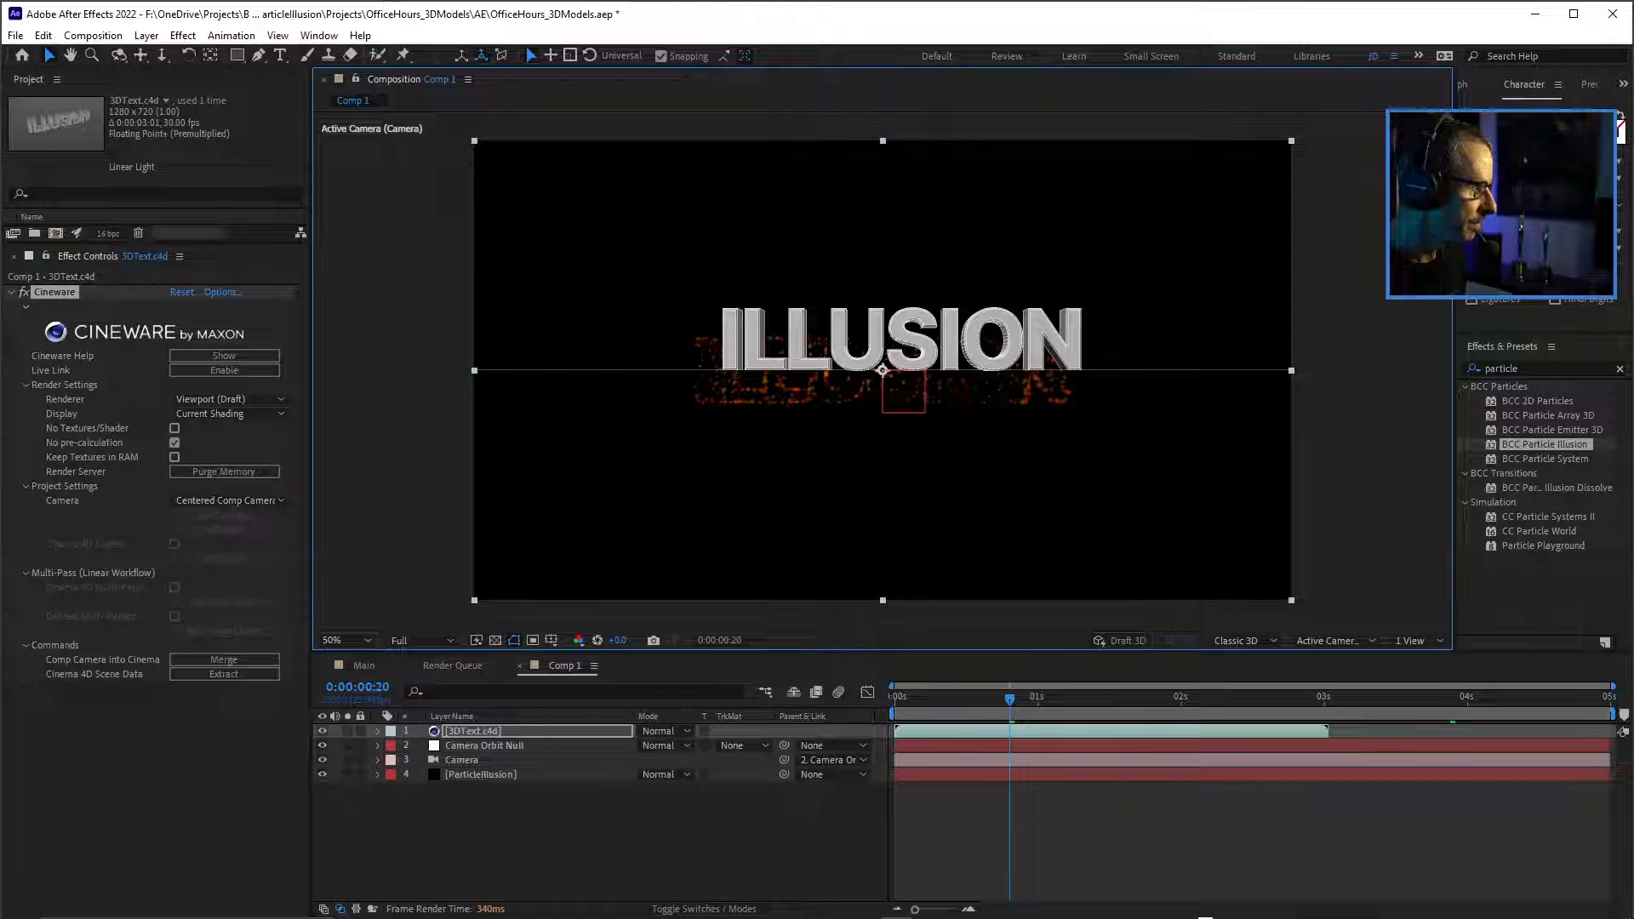
key(F3)
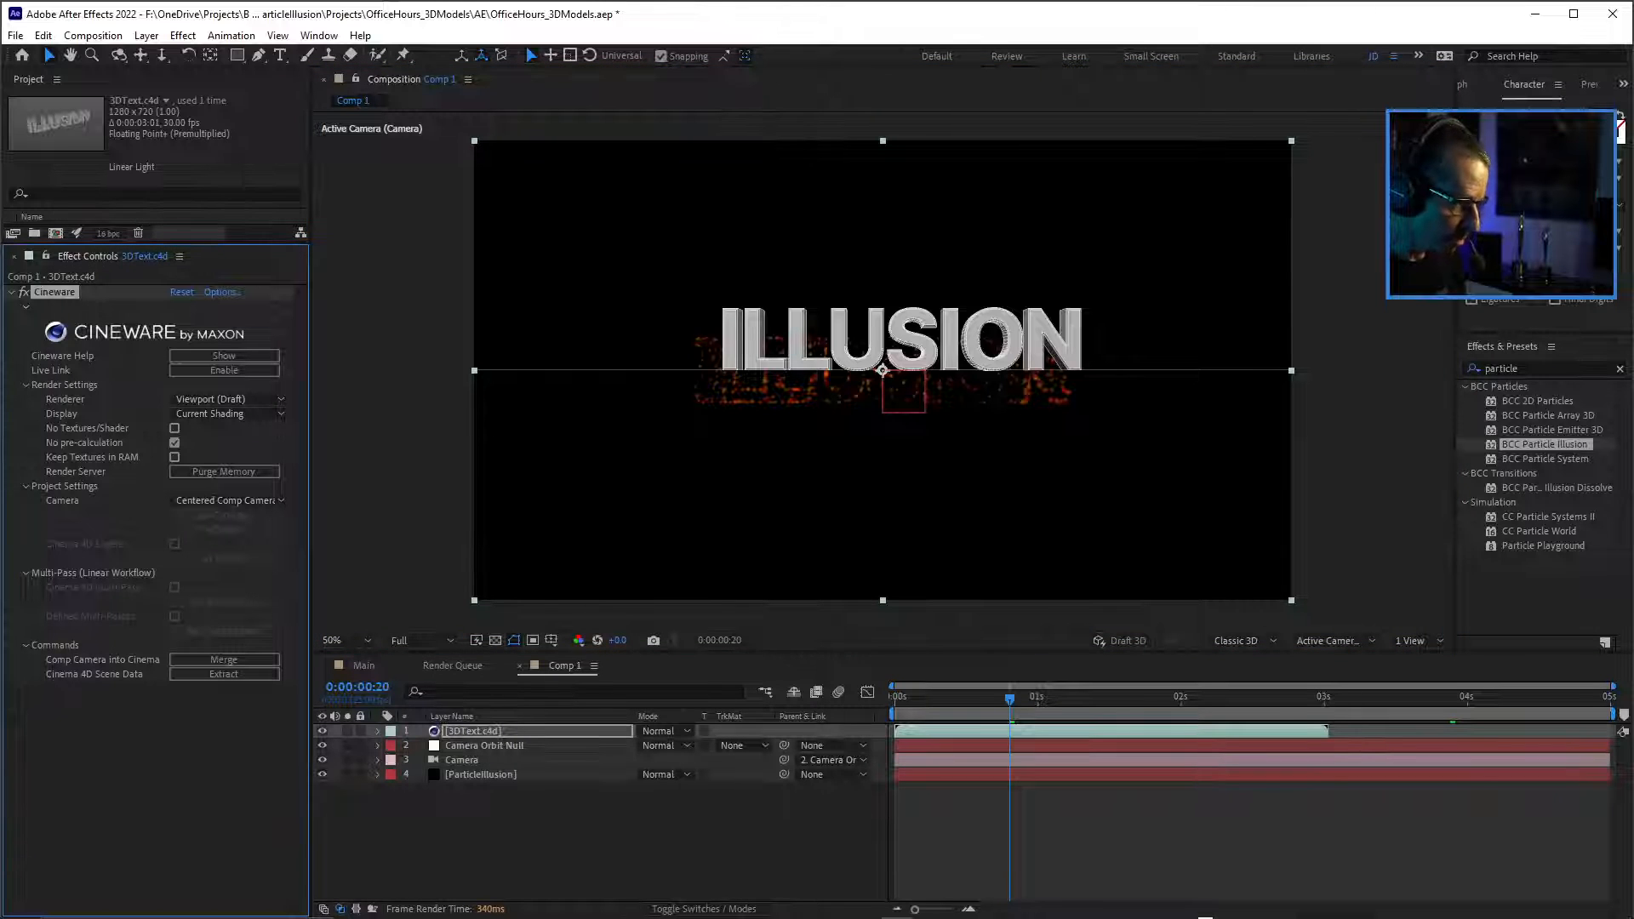
key(Delete)
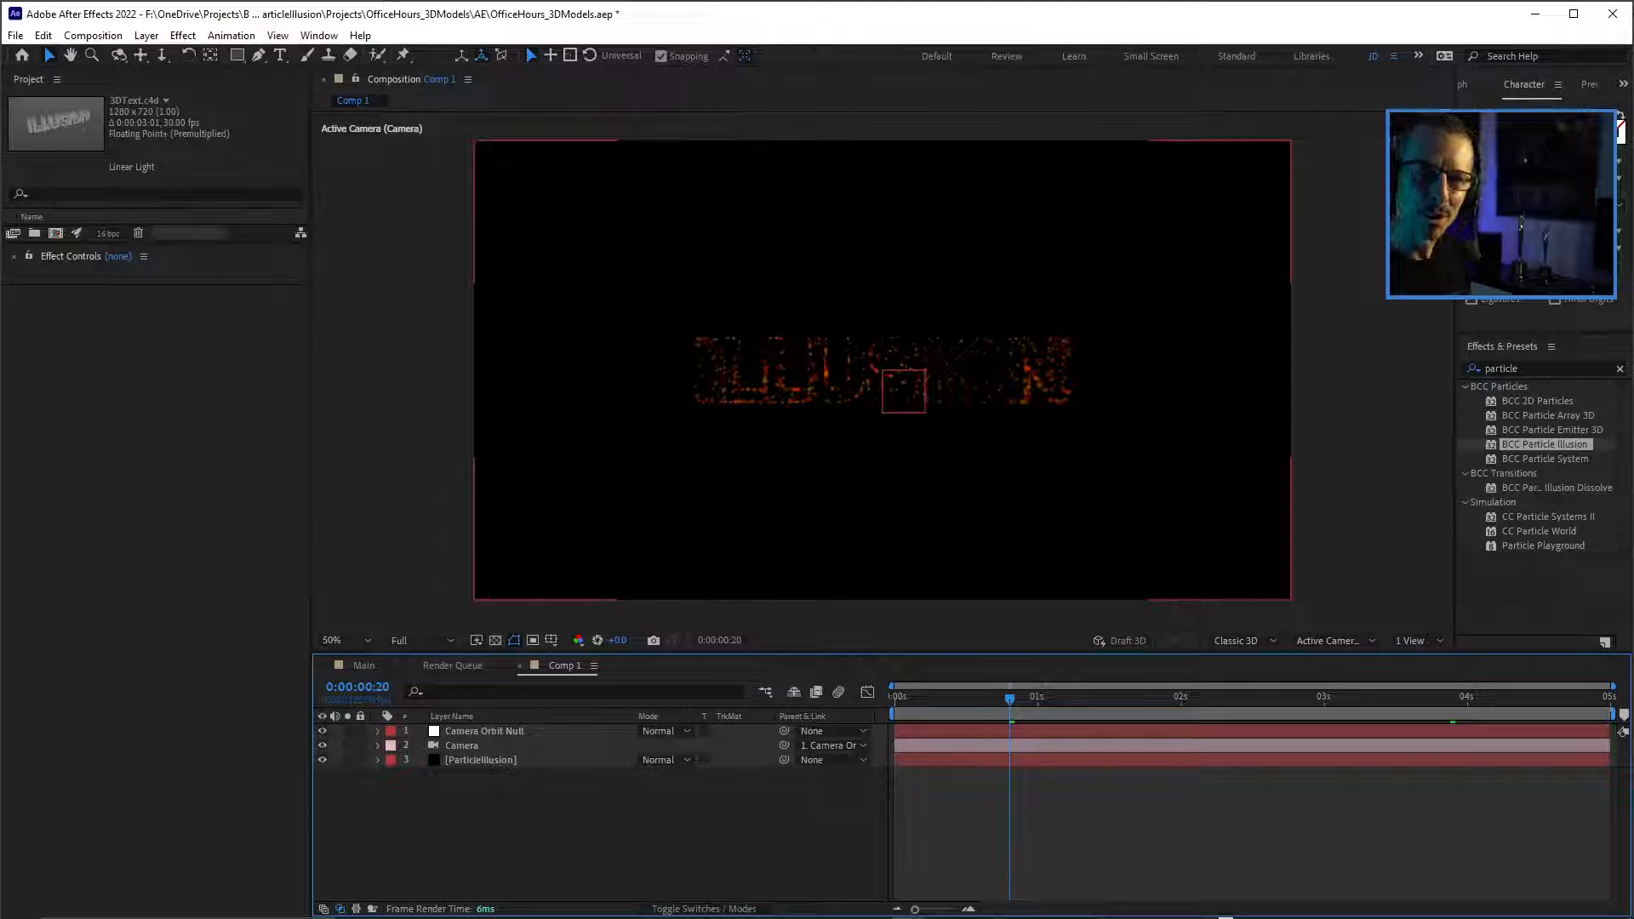
key(slash)
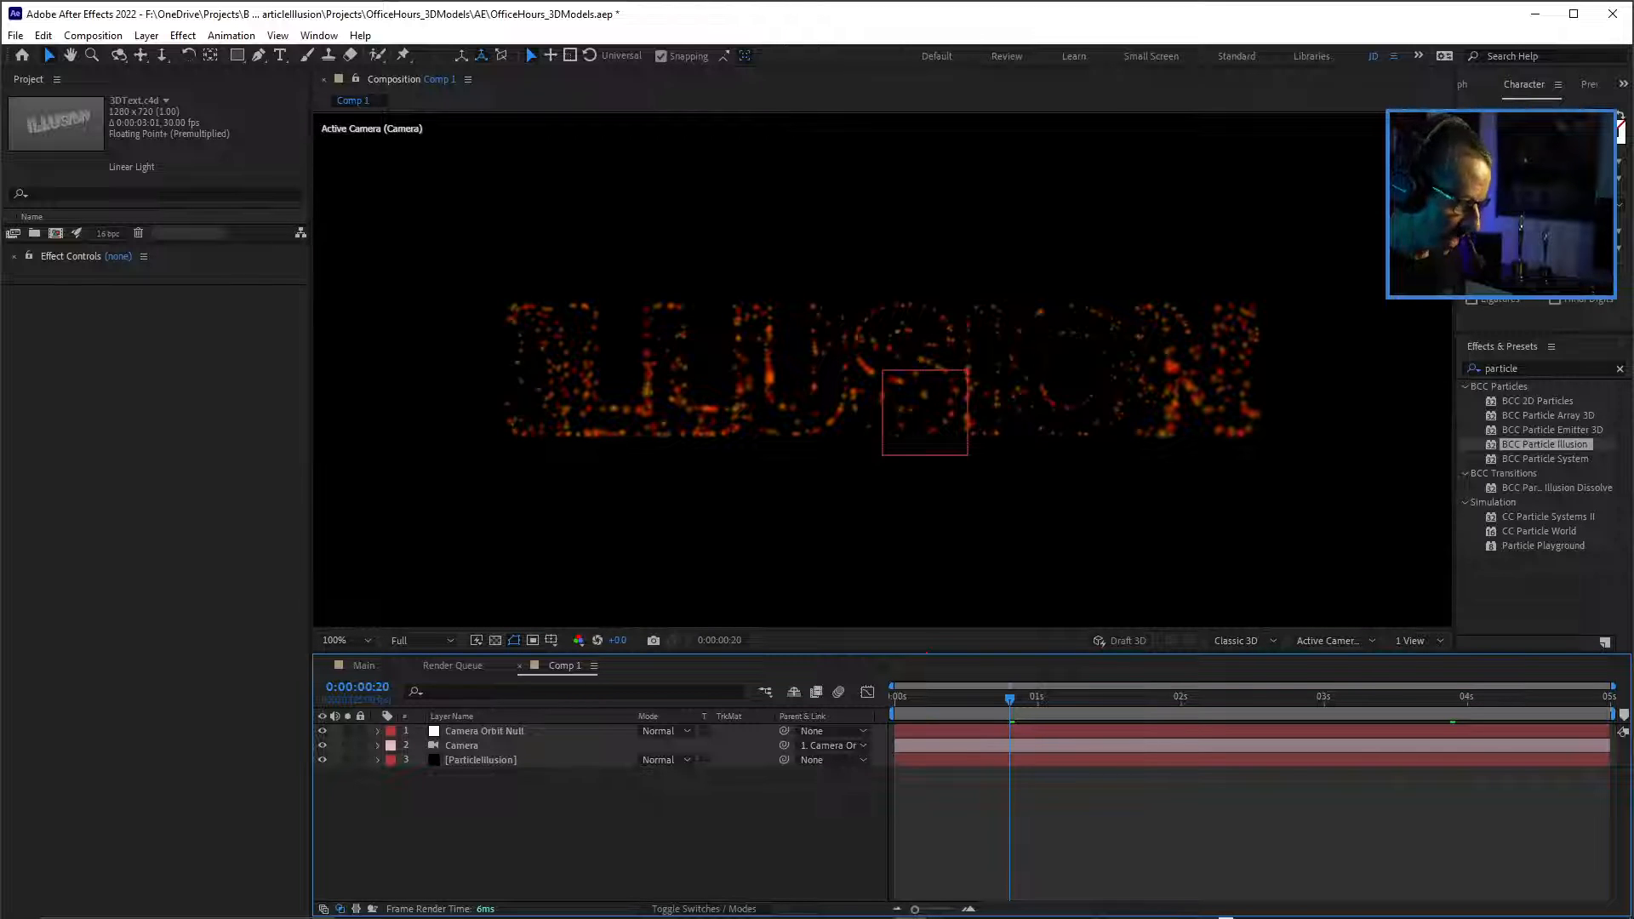
Create a black 1920 x 1080 px solid named TitleStudio.
key(ctrl+y)
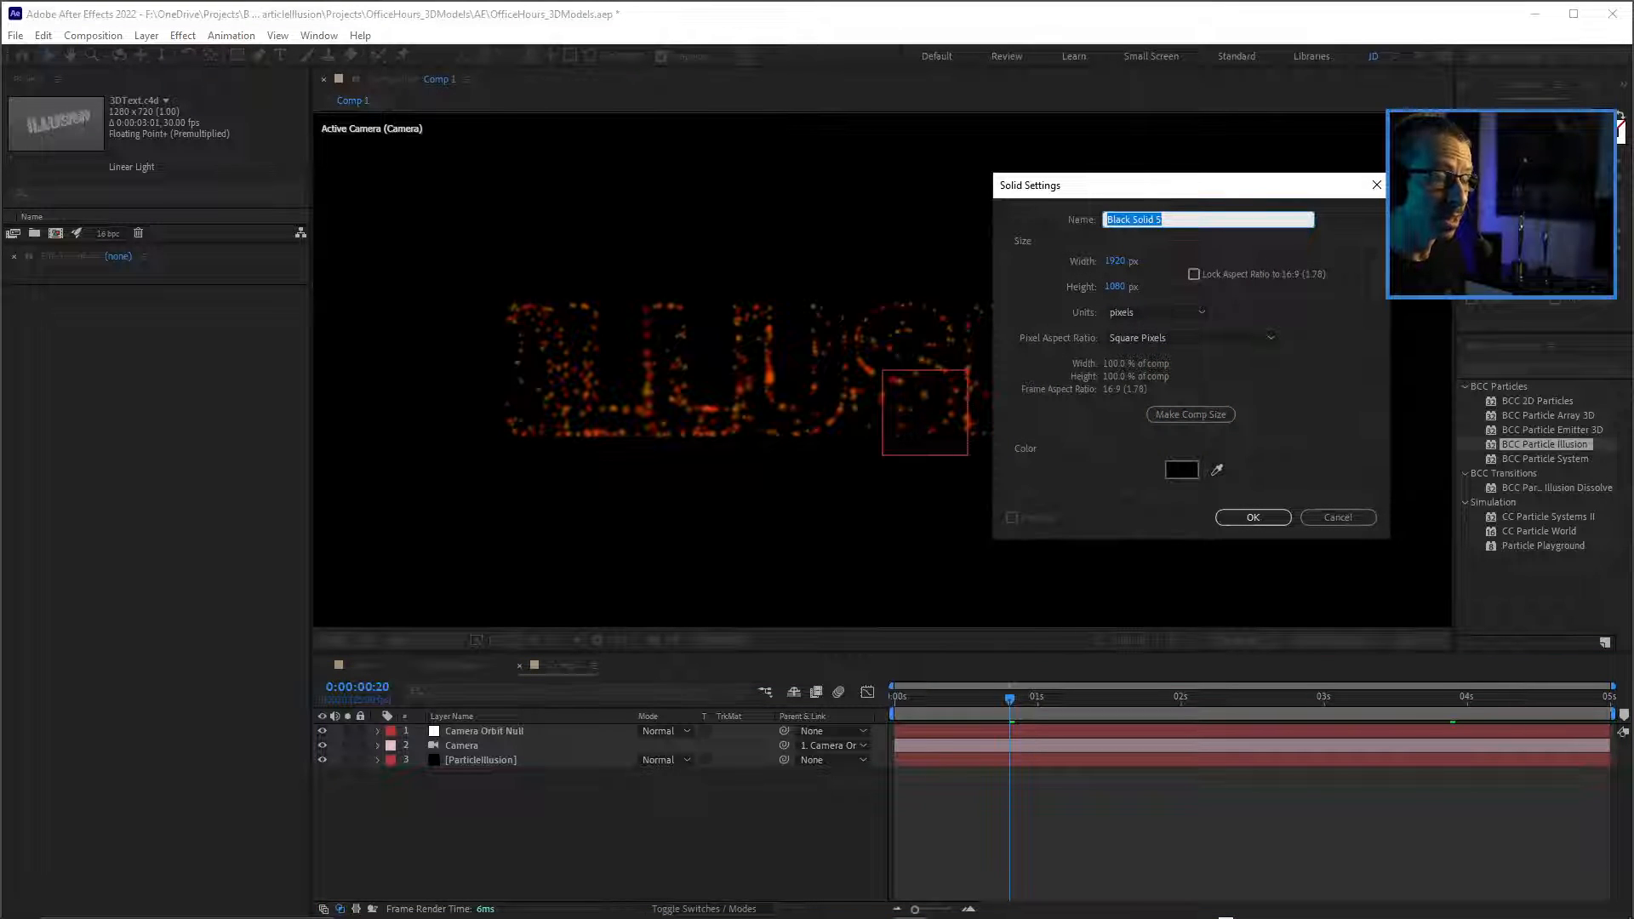
text(TitleStudio)
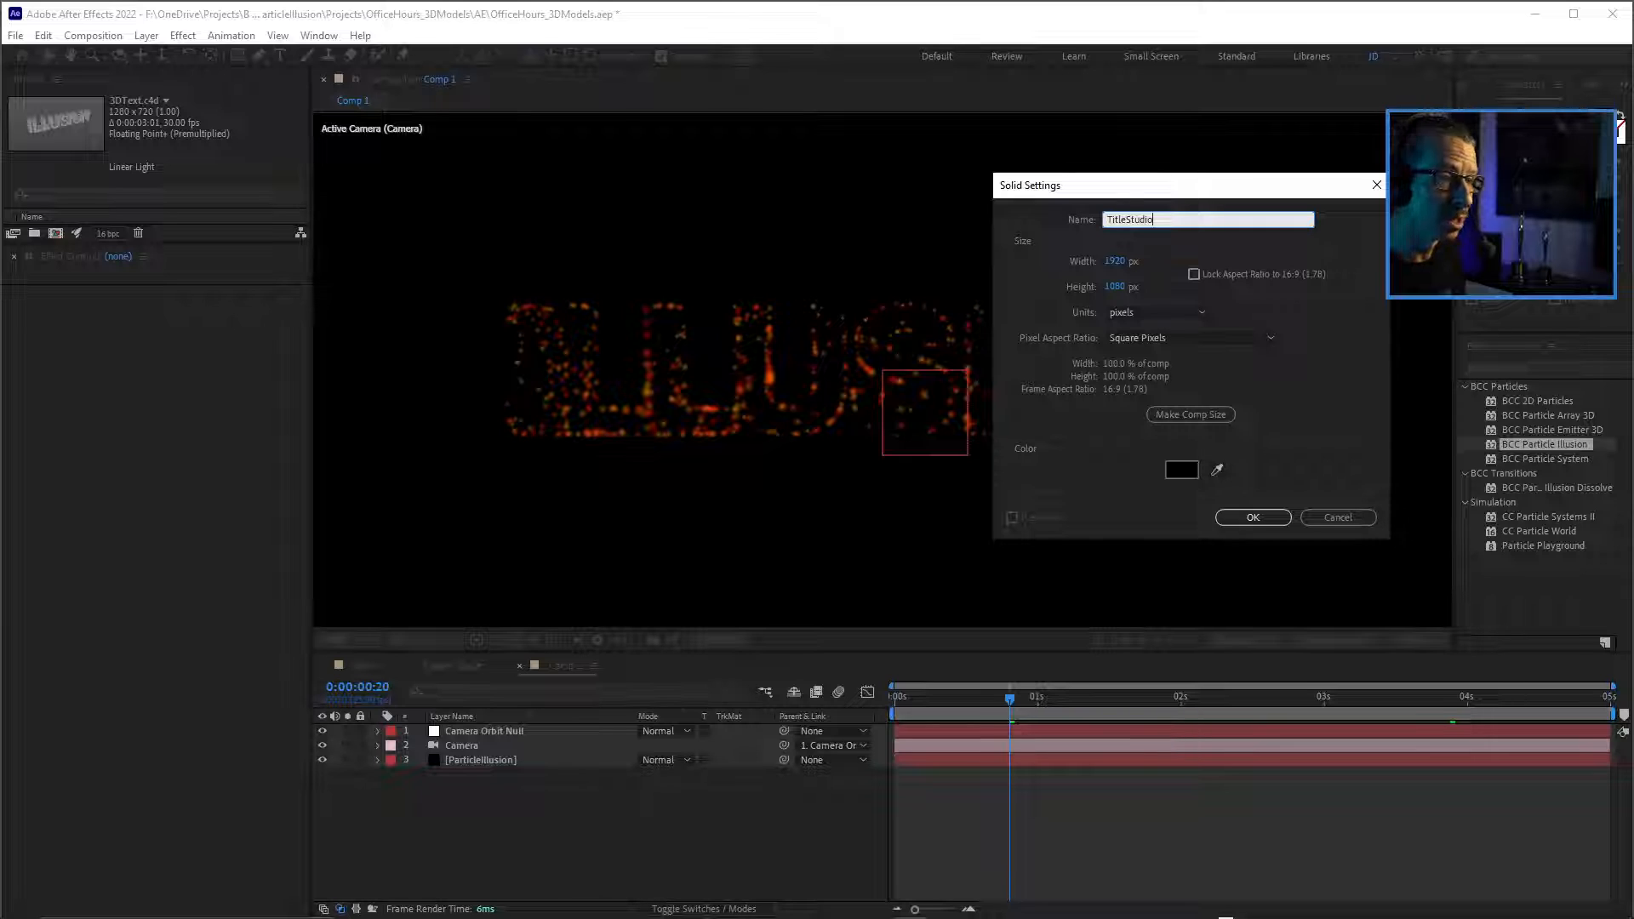
key(Return)
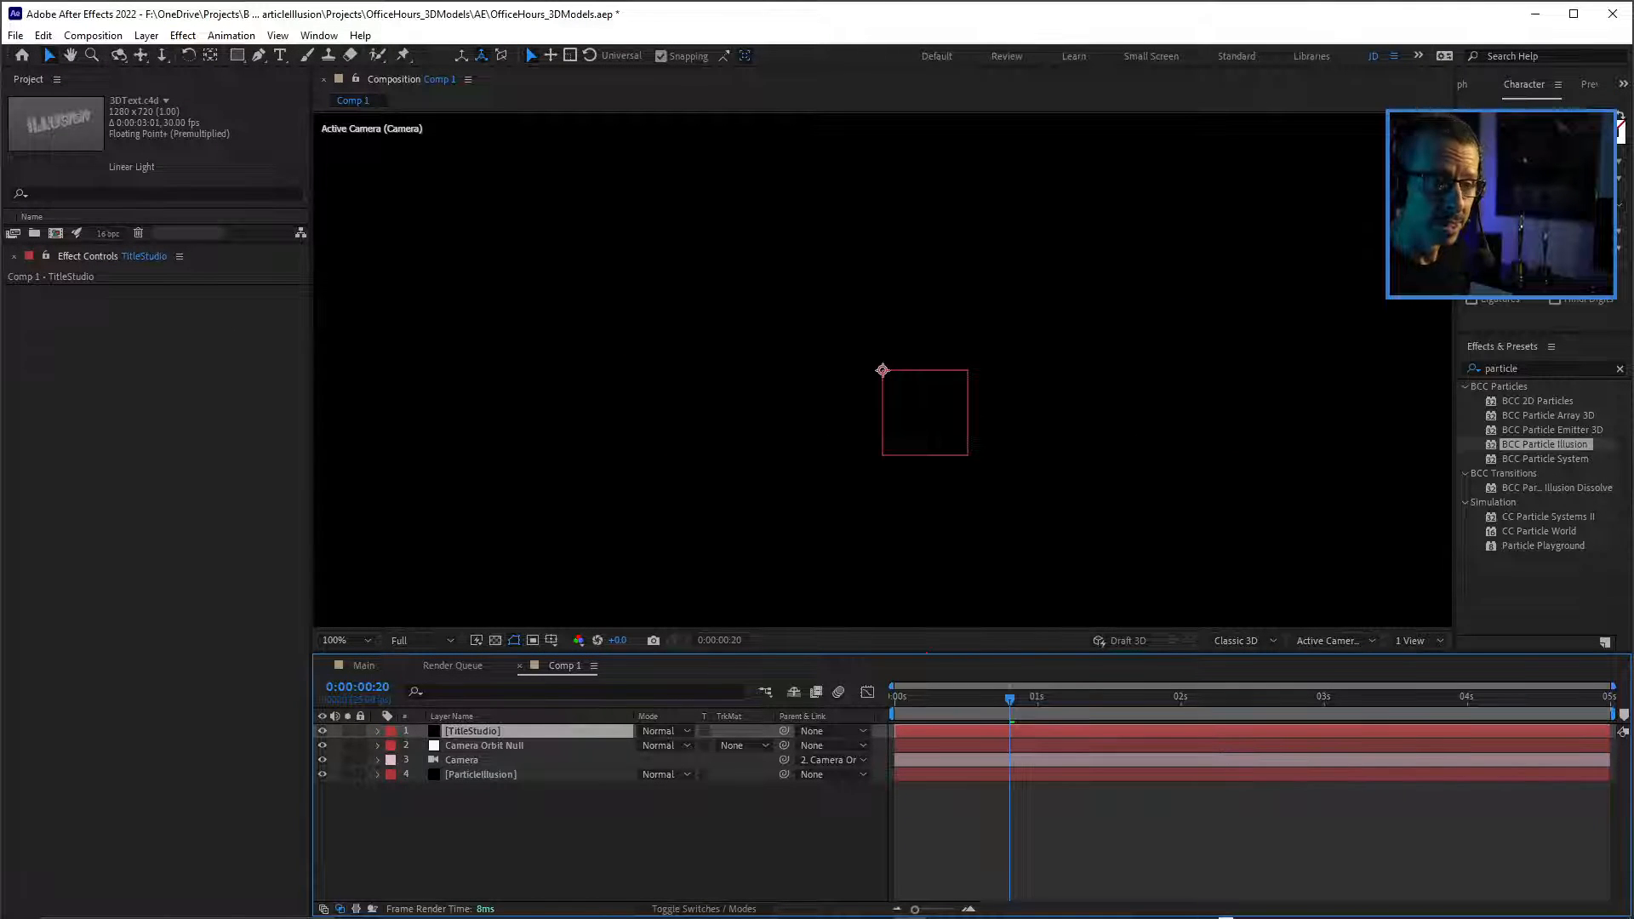
Apply the BCC Title Studio effect to the TitleStudio solid and save the project.
double_click(1504, 368)
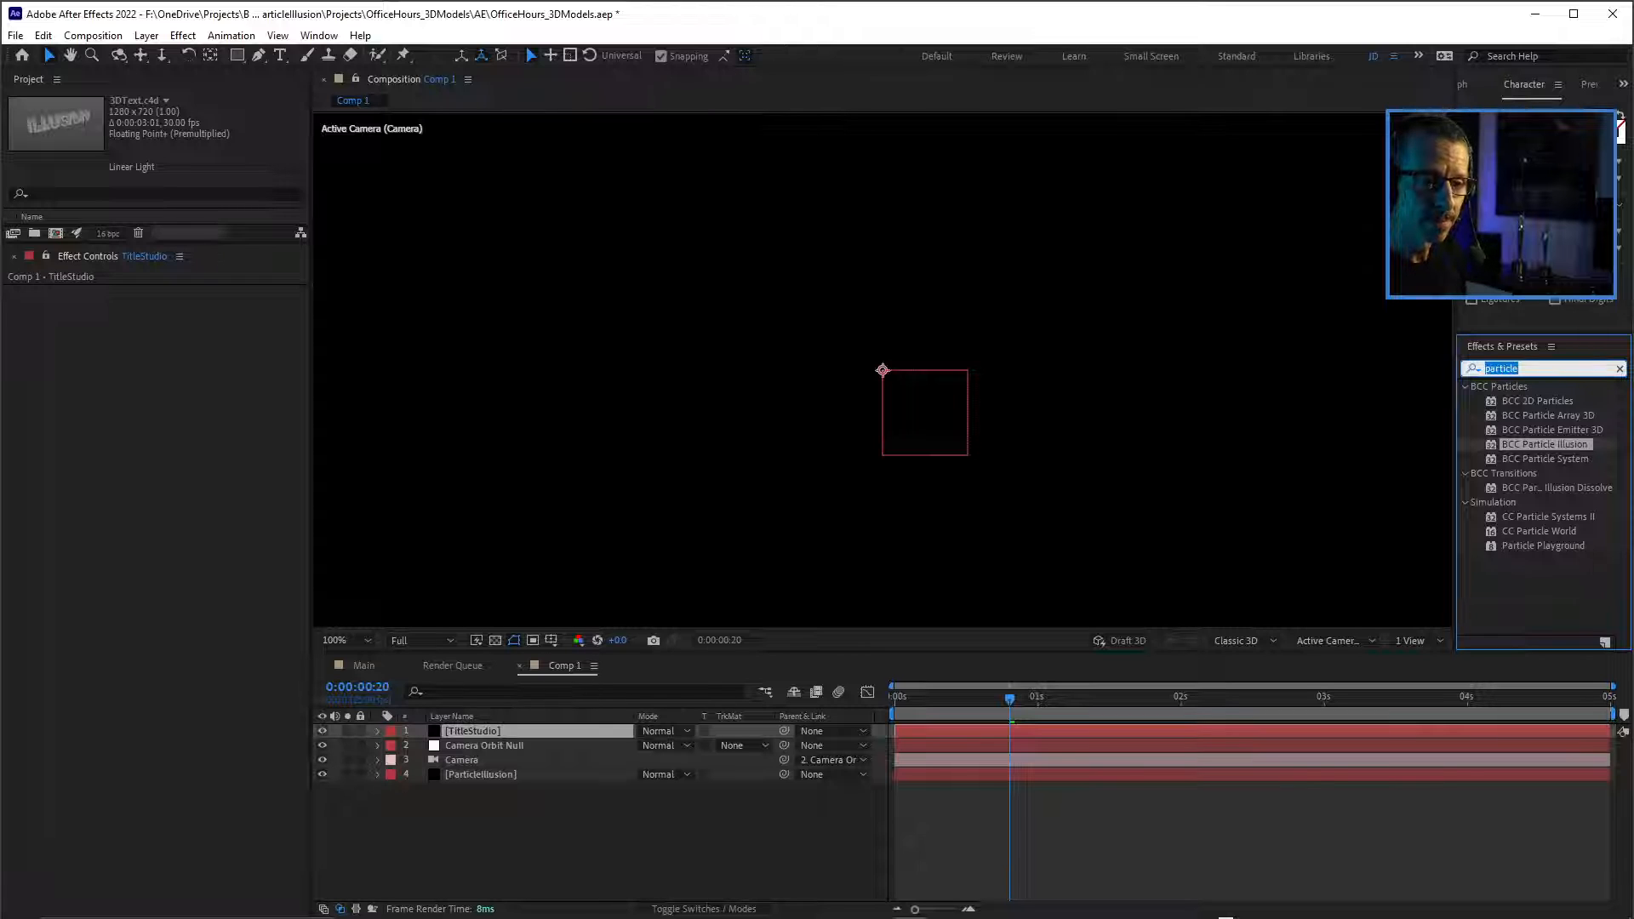
text(title)
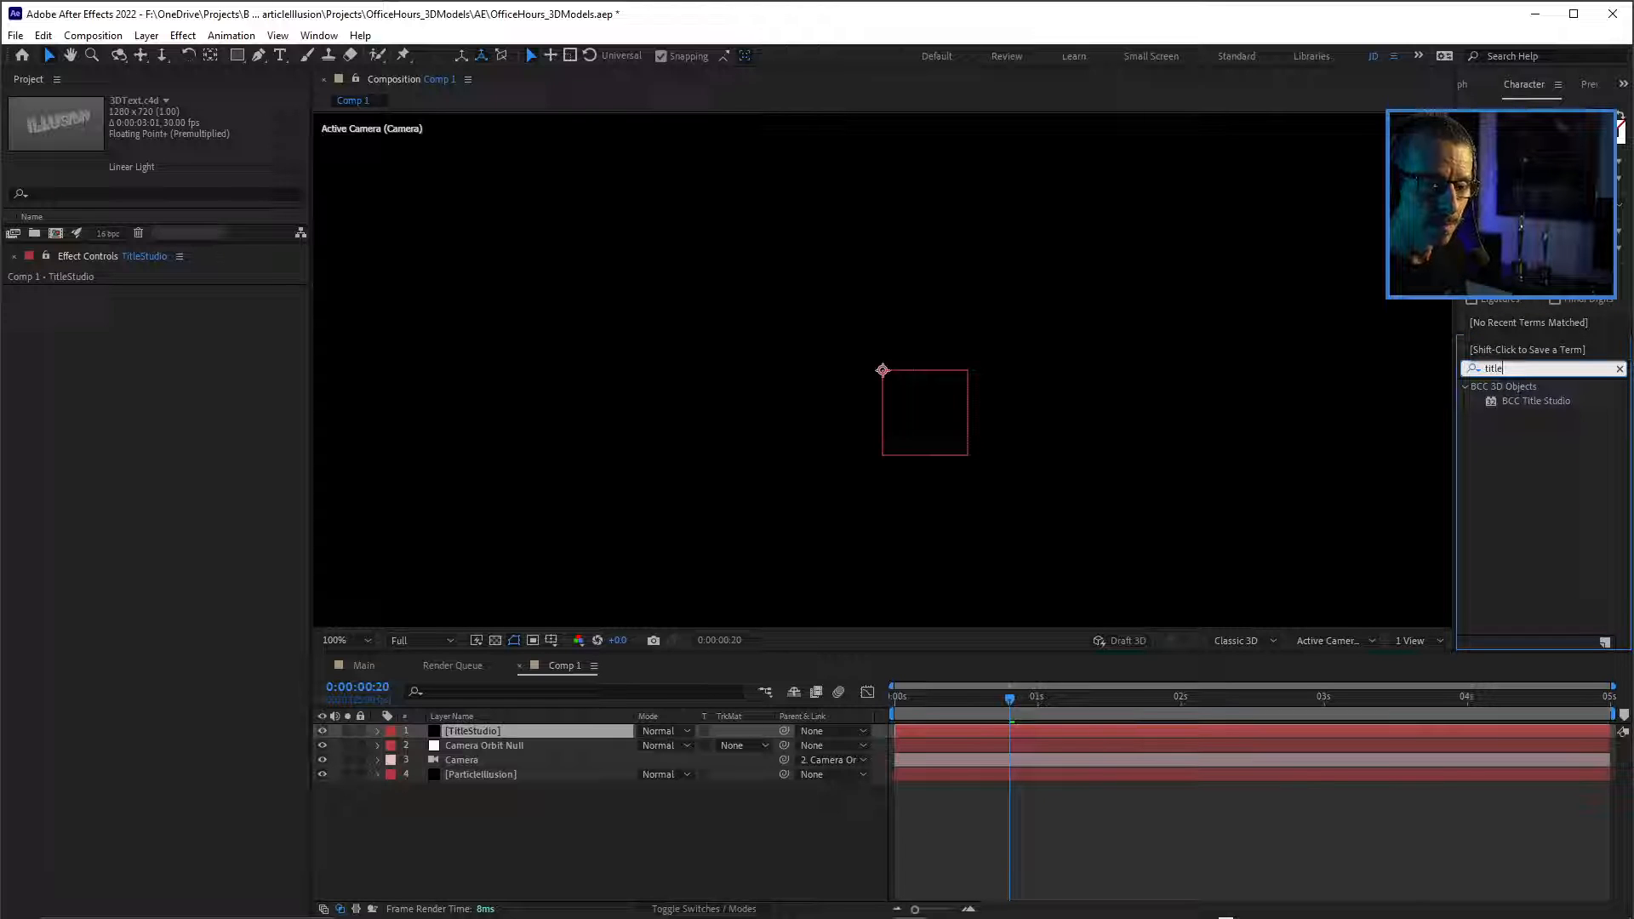
double_click(1535, 401)
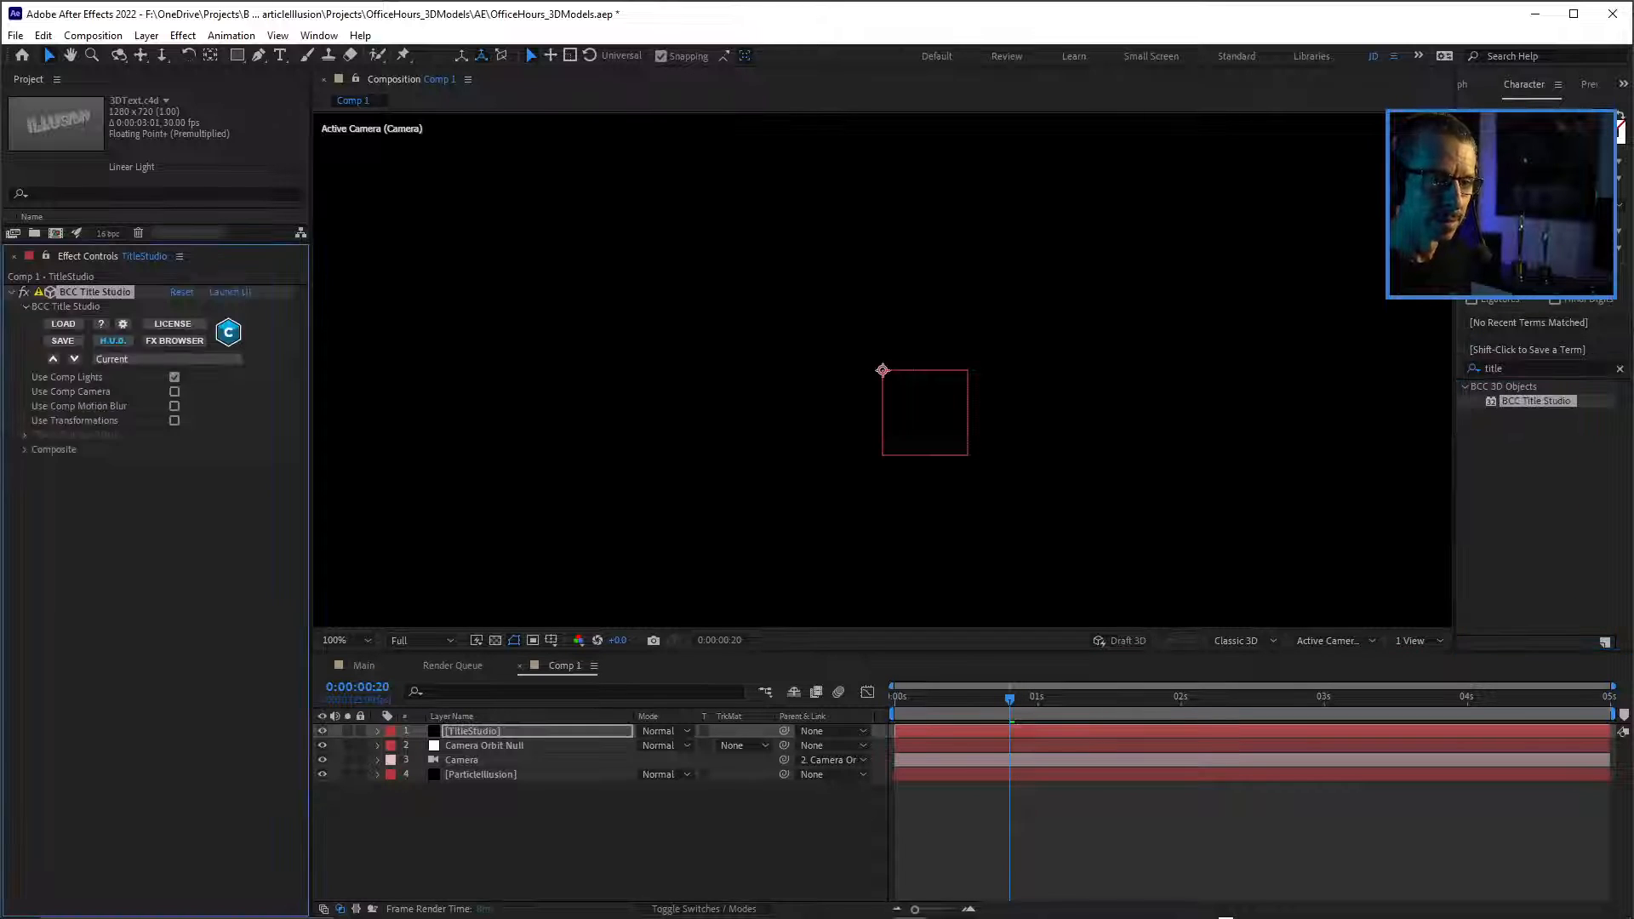
key(comma)
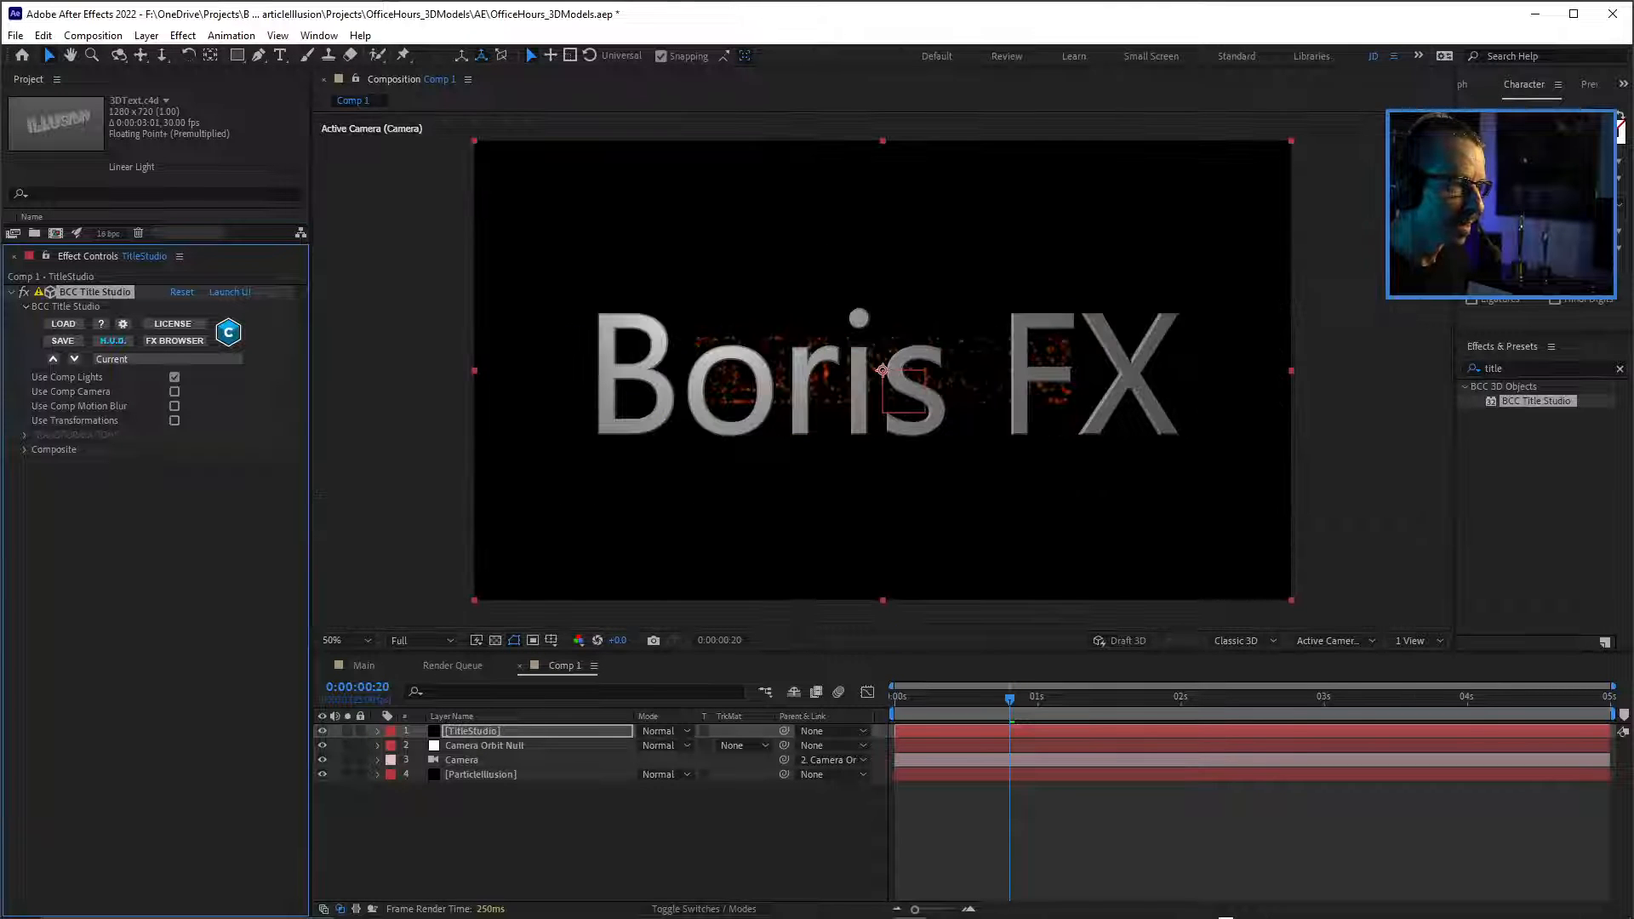
key(ctrl+s)
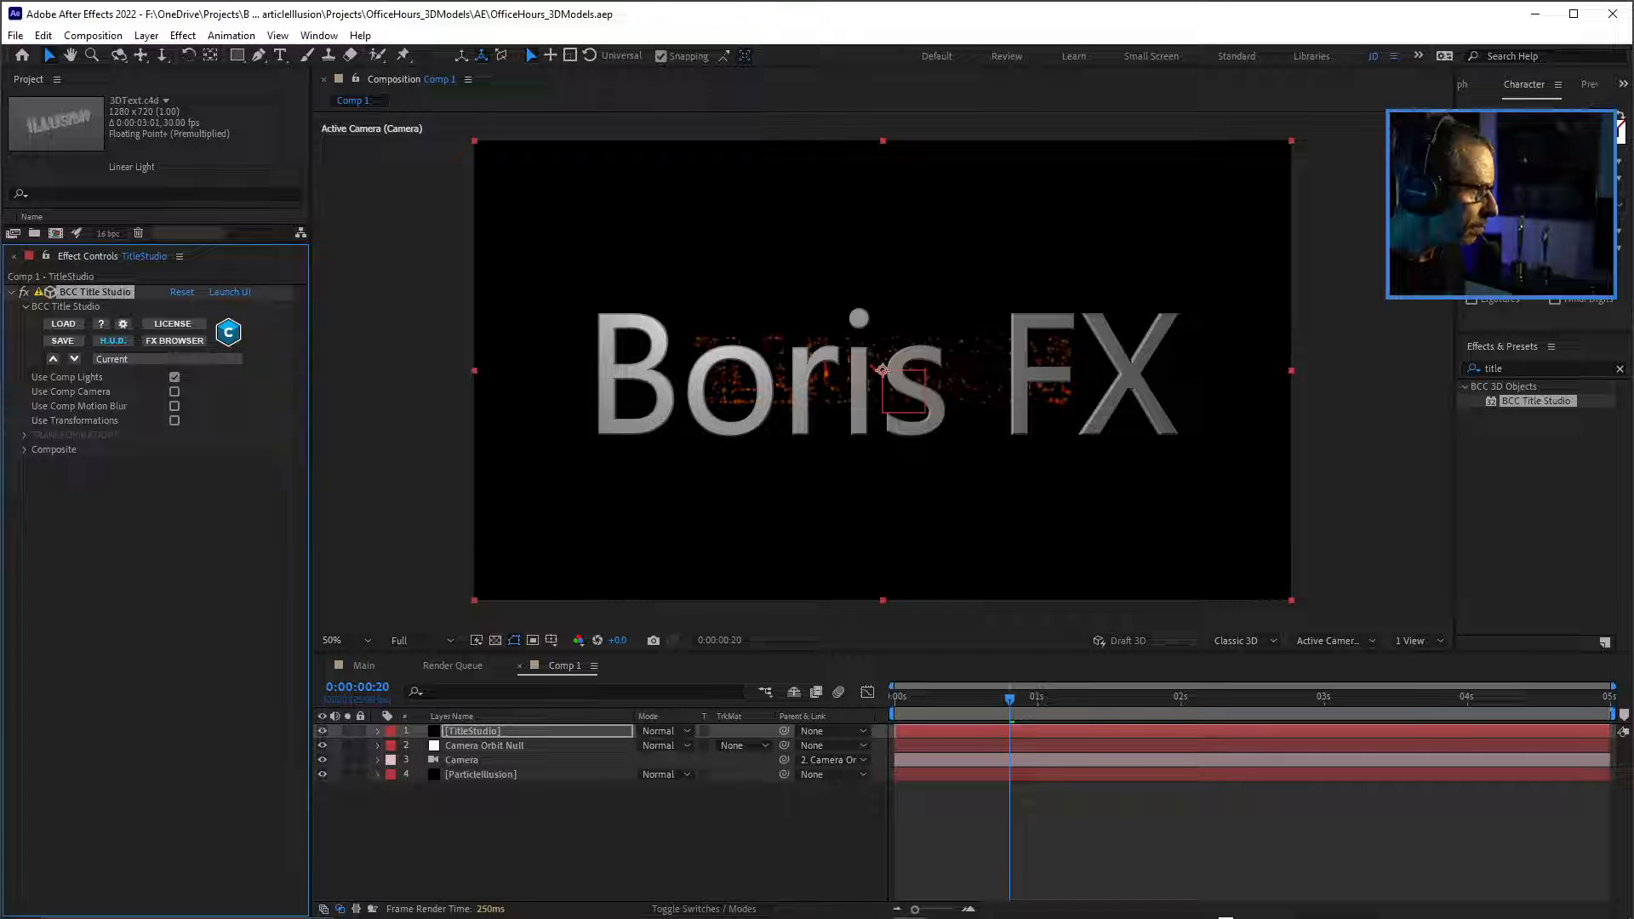
Launch the Title Studio interface from the effect and delete the default Boris FX text track.
click(230, 292)
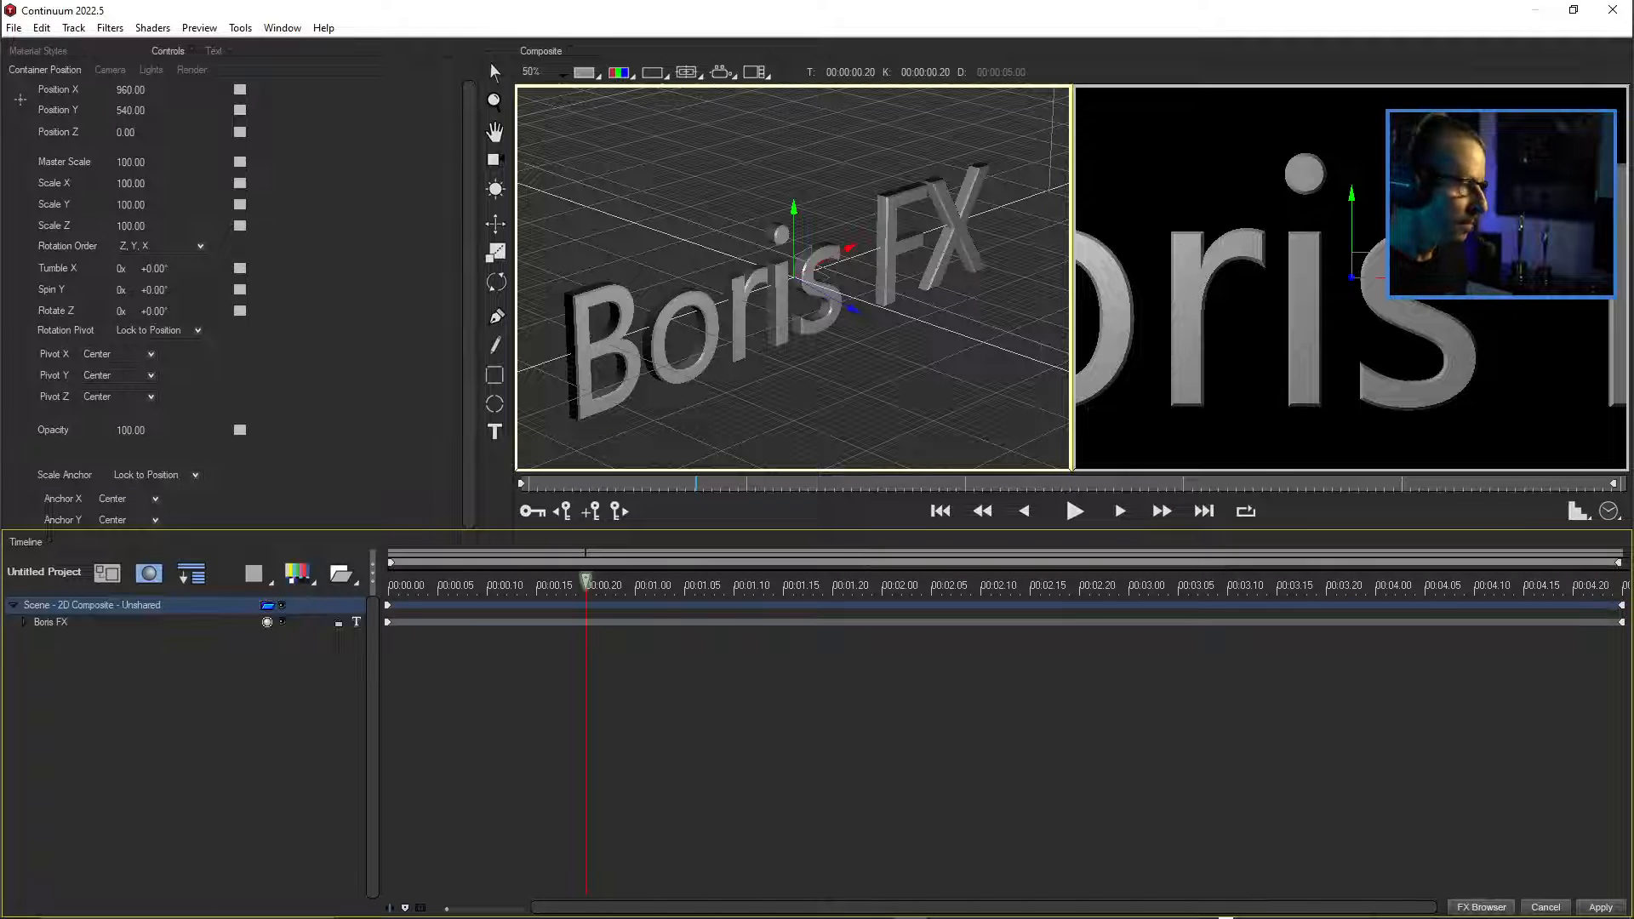
click(51, 622)
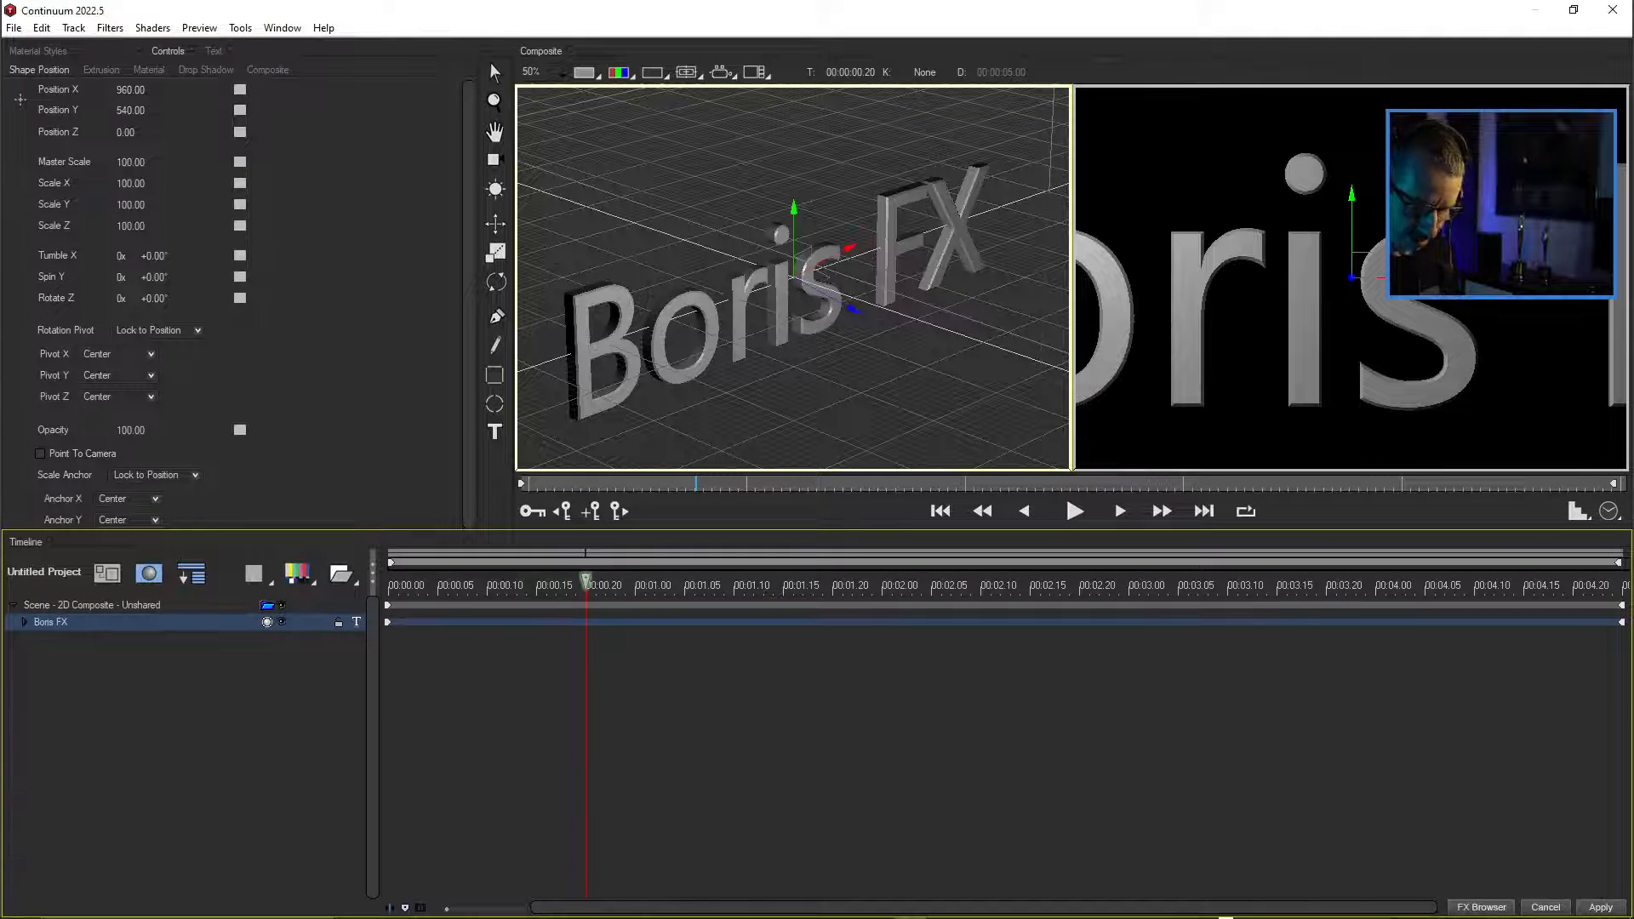
key(Delete)
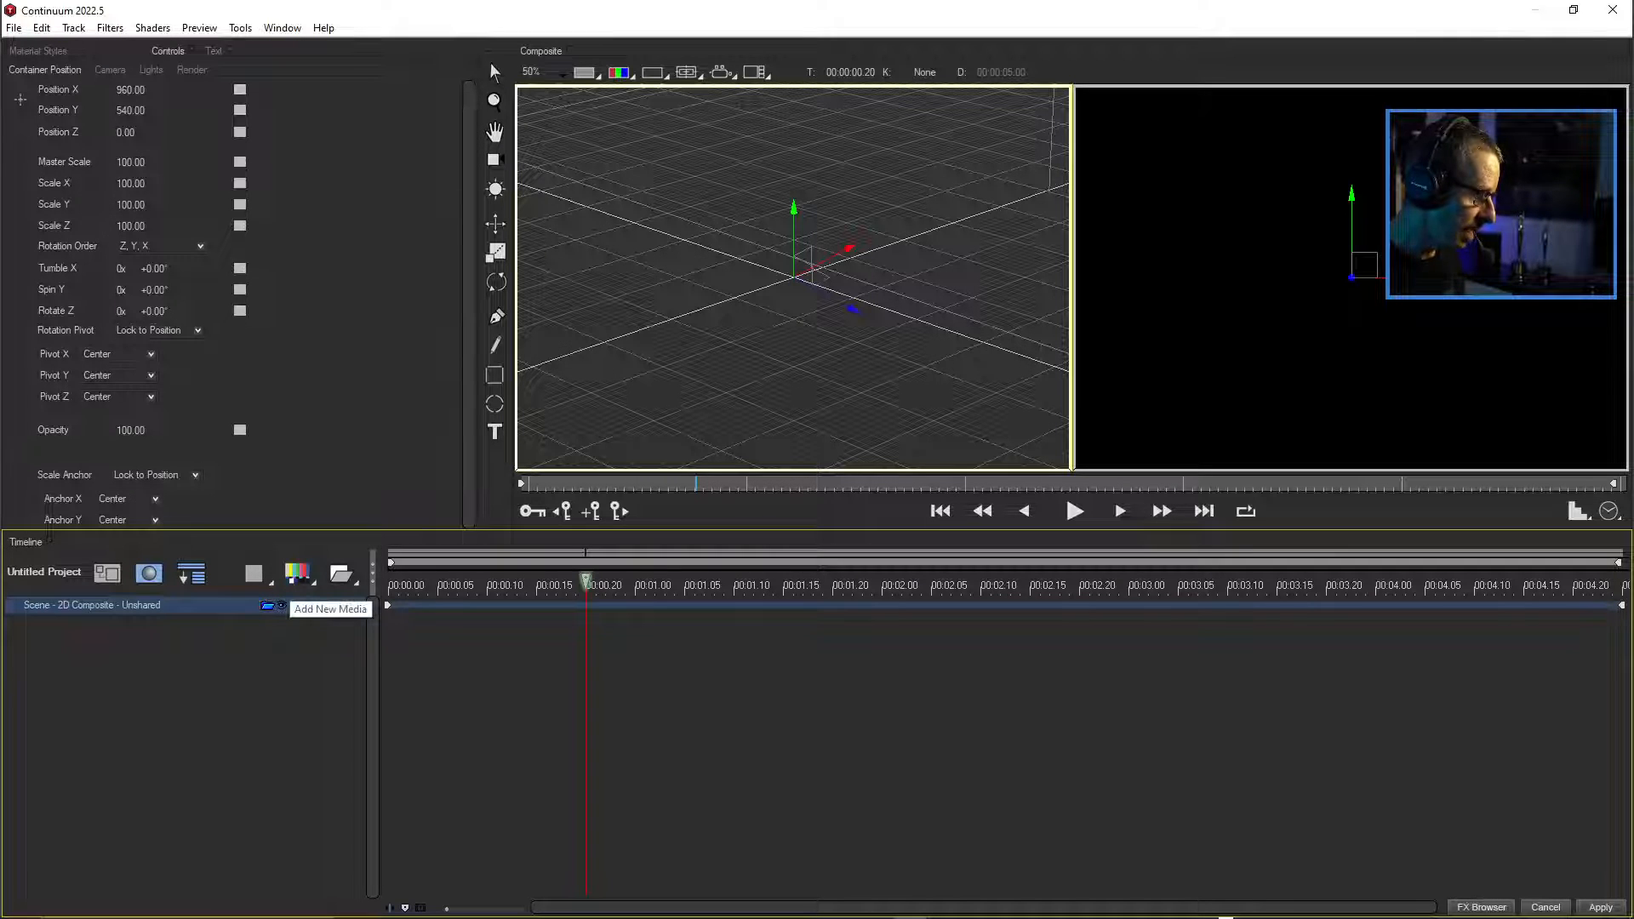
Add the 3DText.c4d model from the OfficeHours_3DModels project's C4D folder to the Title Studio scene.
click(267, 605)
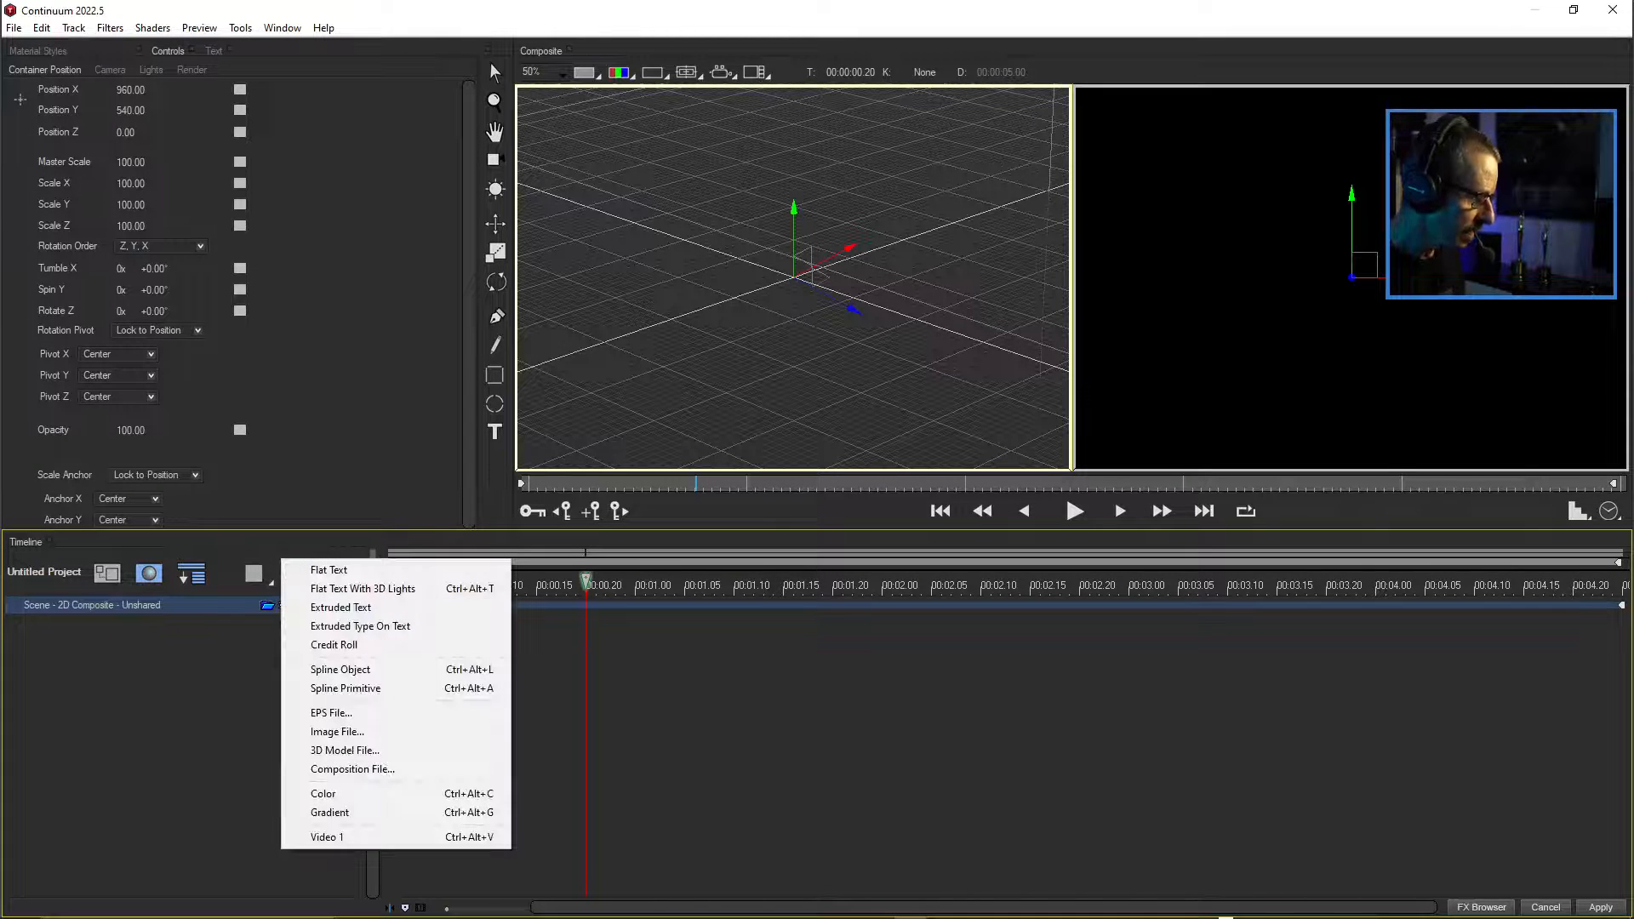
click(344, 750)
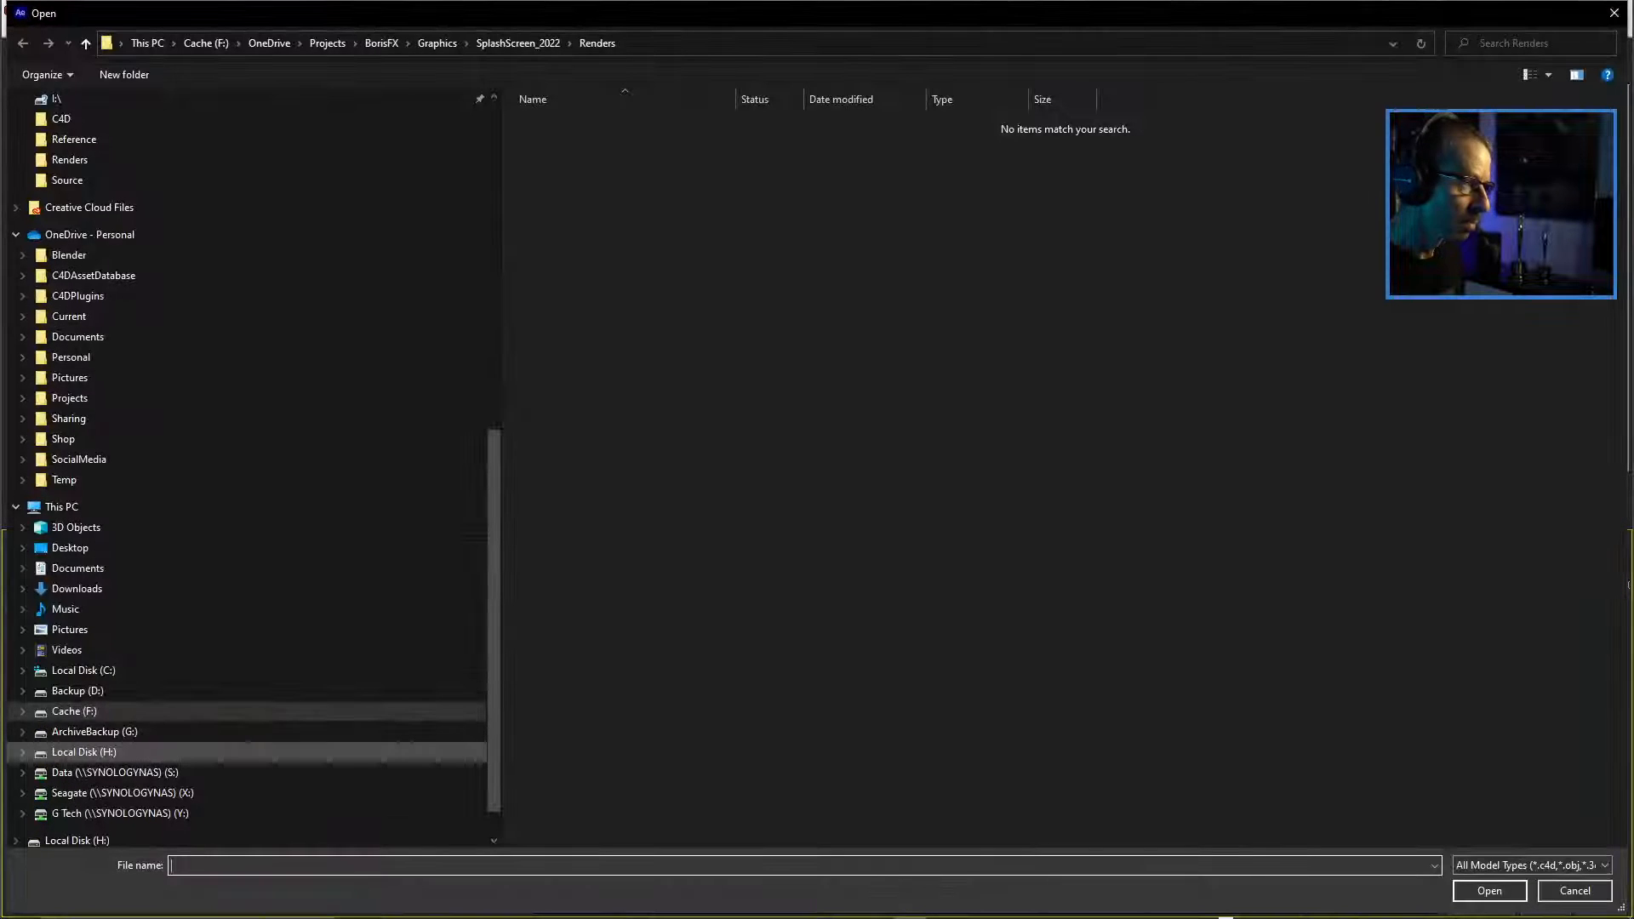
scroll(247, 711, up, 10)
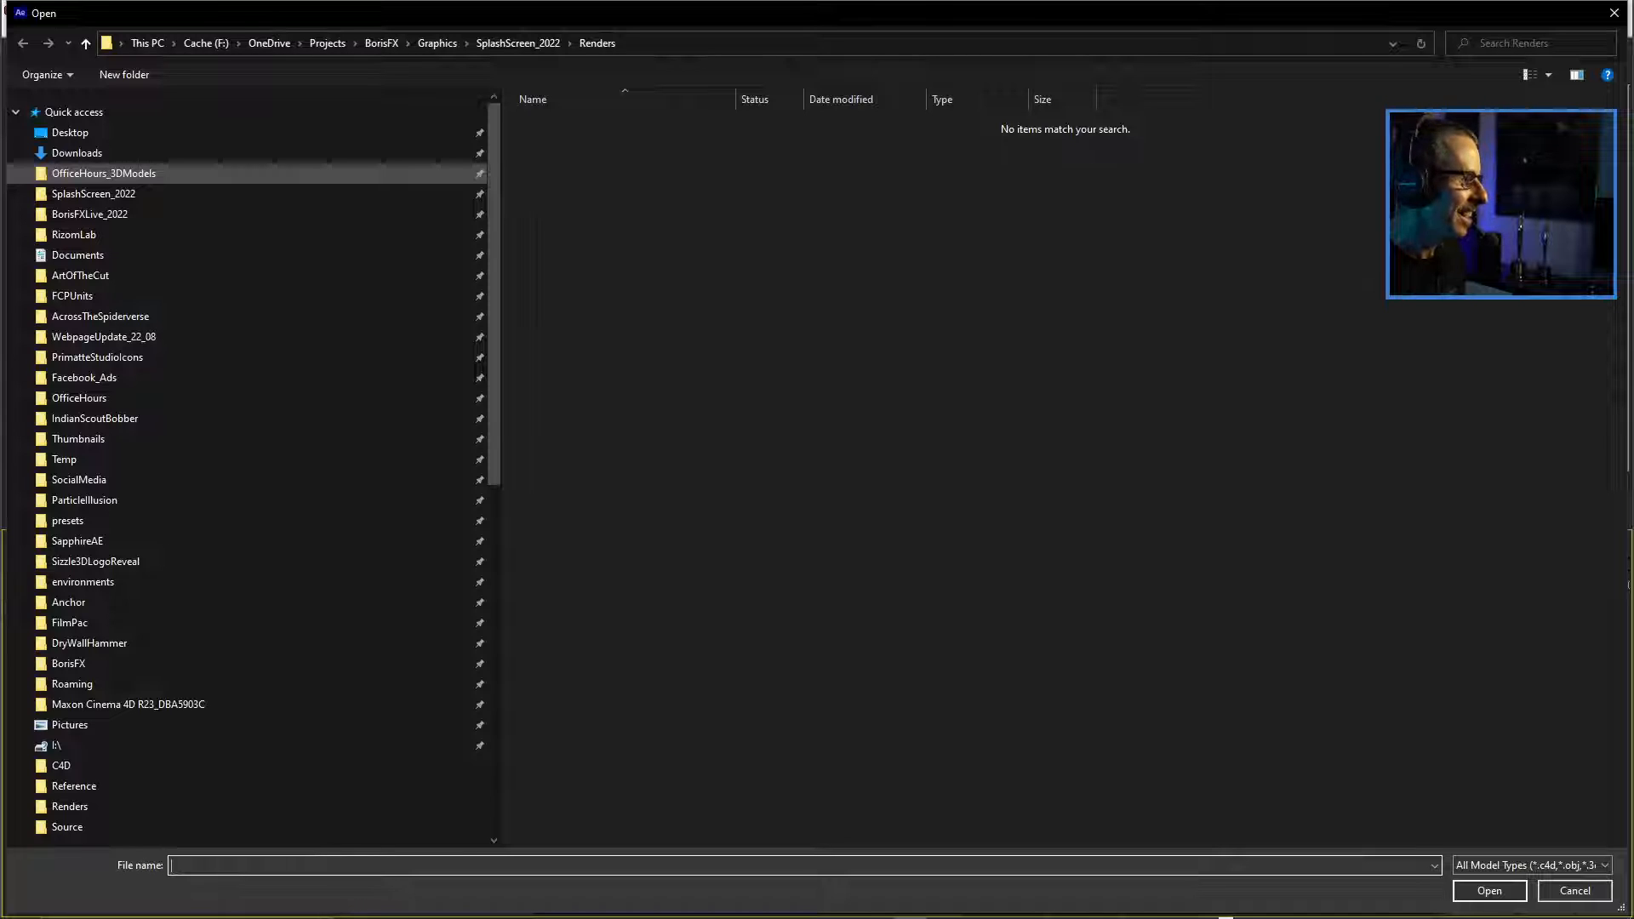
click(103, 173)
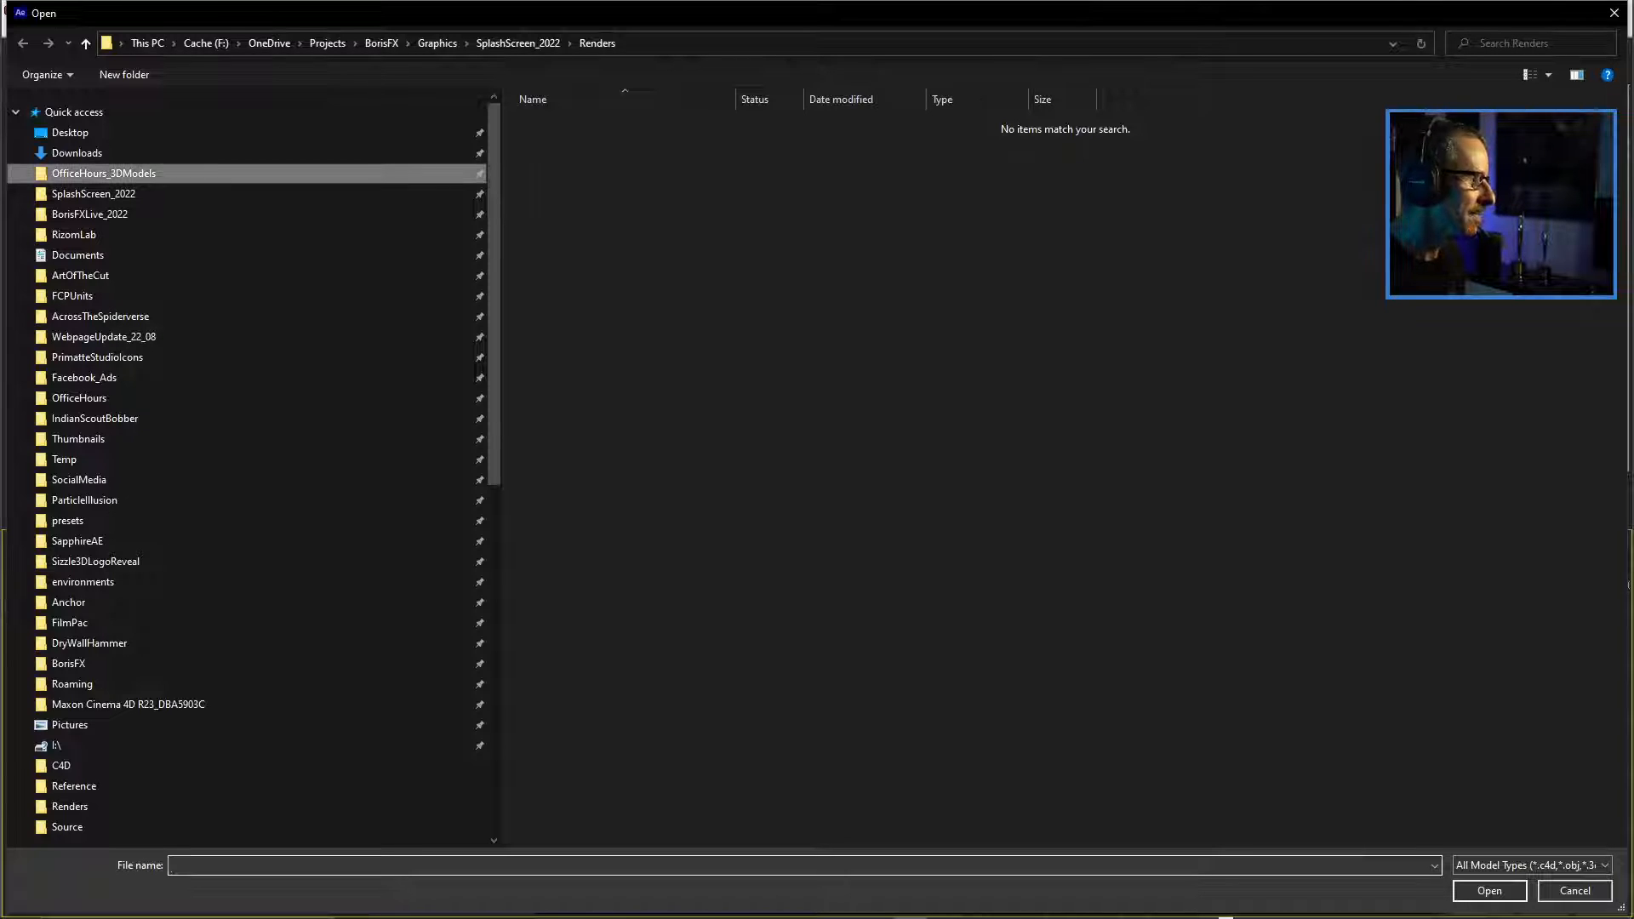
double_click(545, 141)
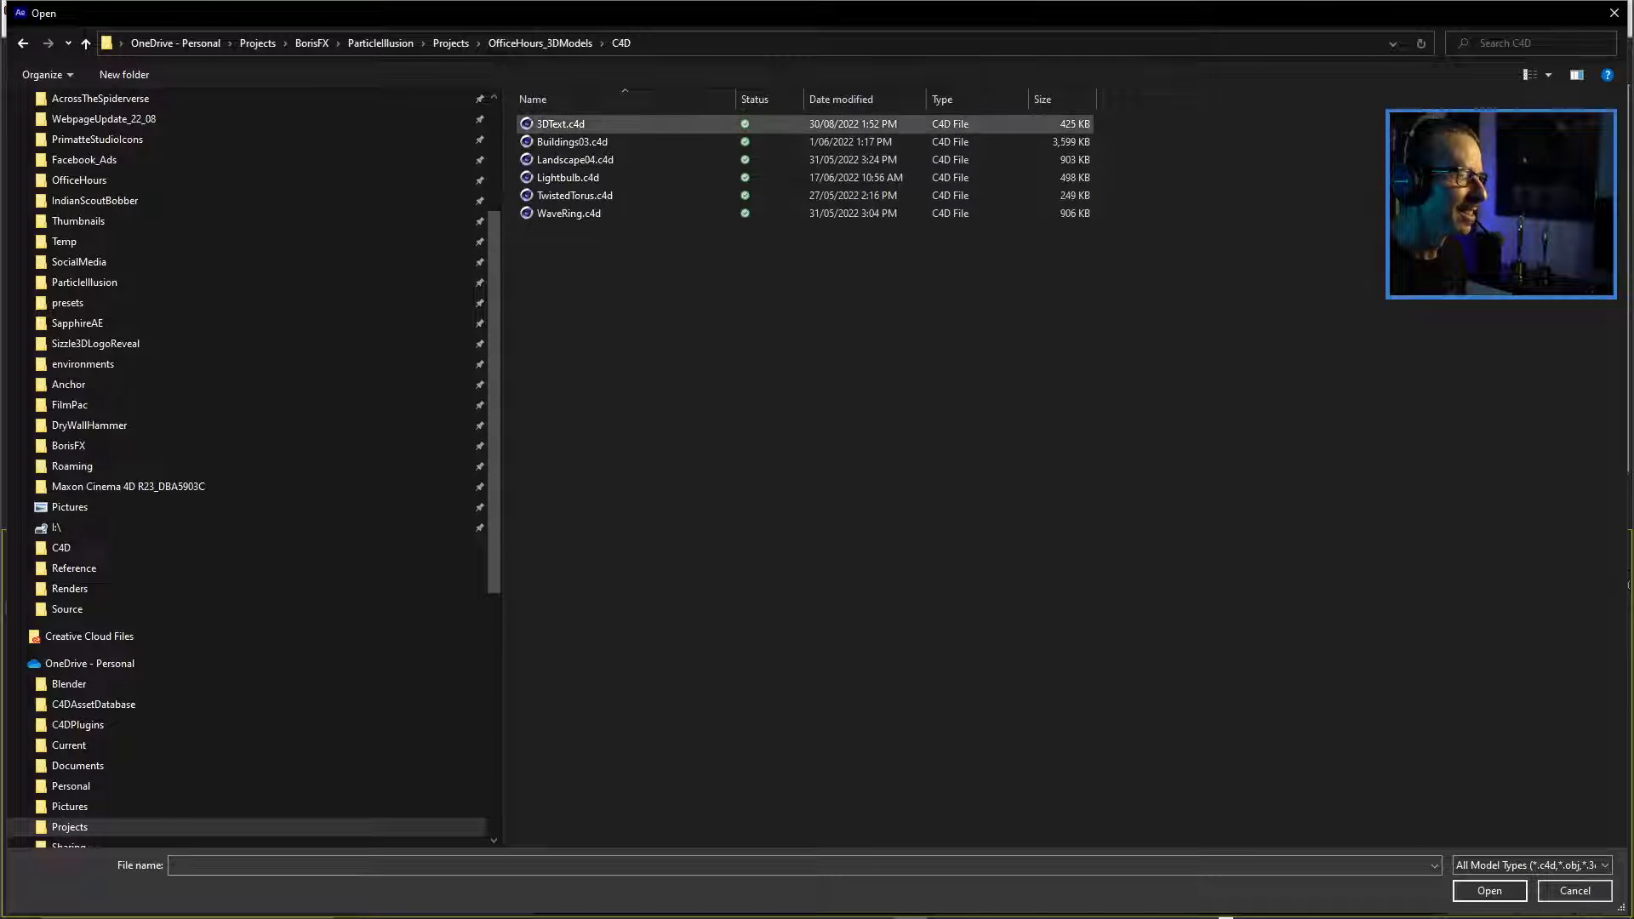
click(561, 124)
double_click(561, 124)
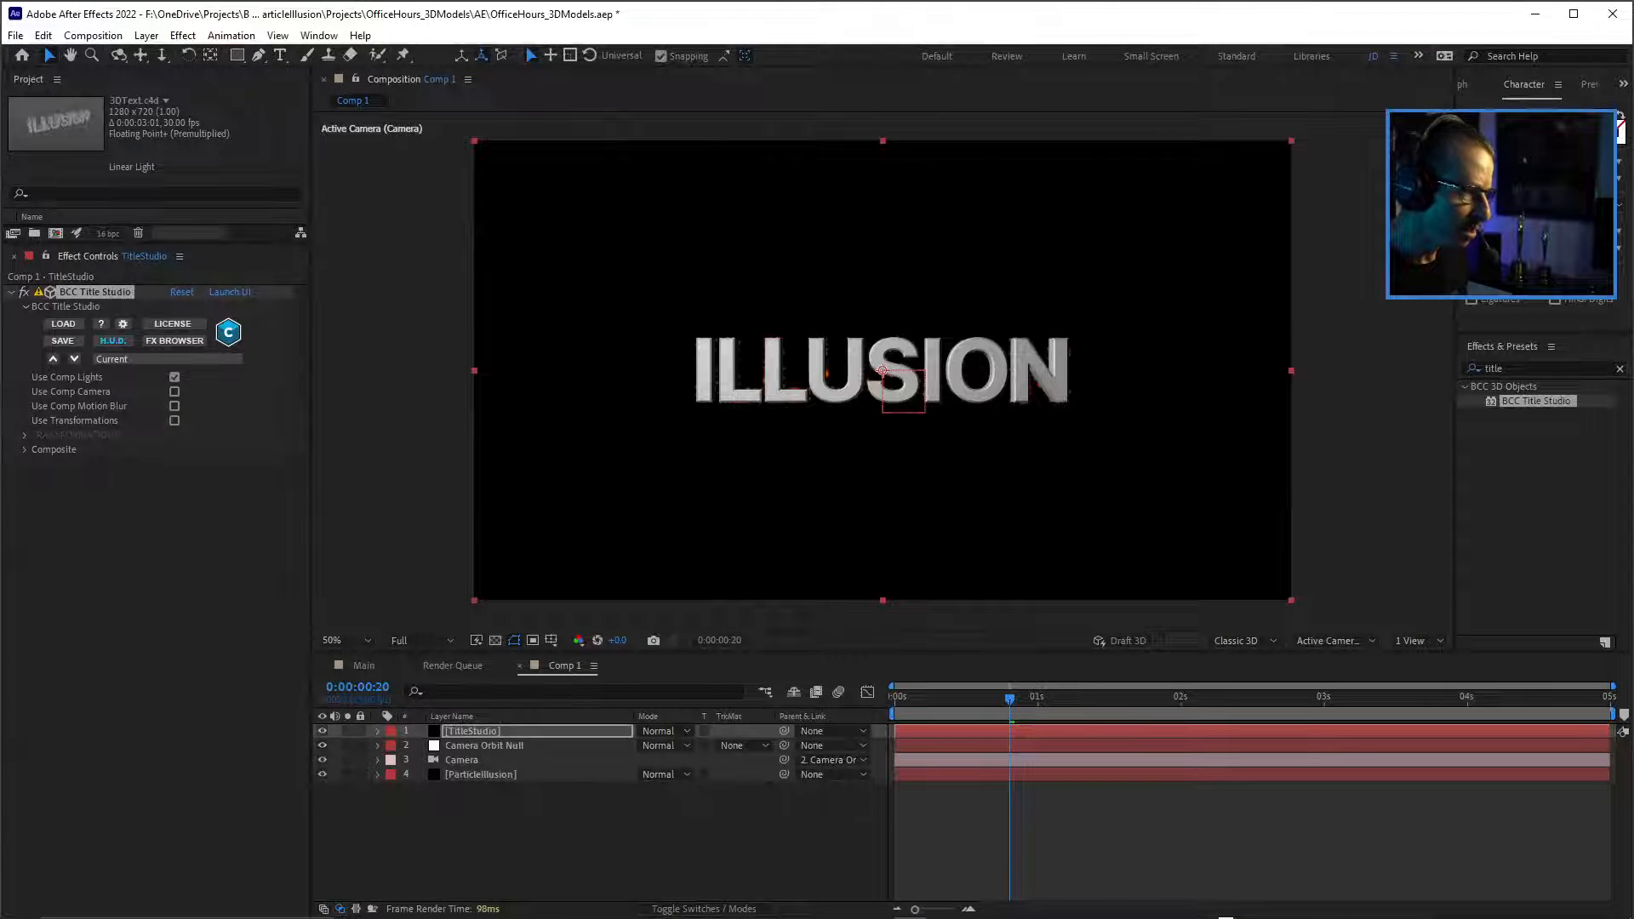
Move the TitleStudio layer beneath the ParticleIllusion layer in Comp 1.
drag(473, 731, 478, 781)
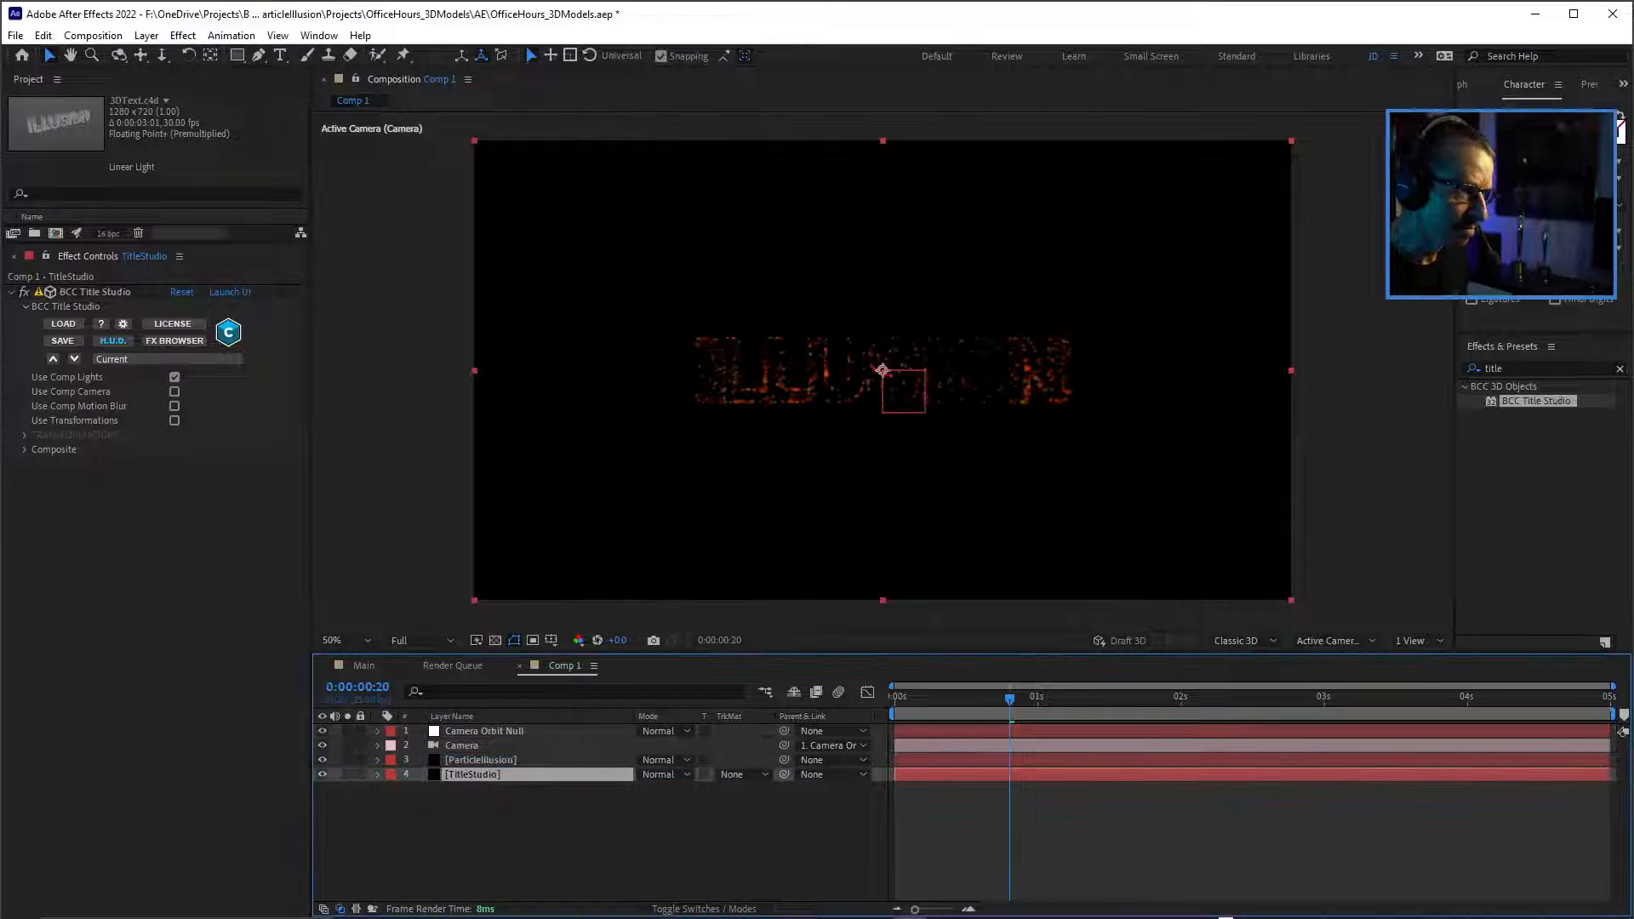
click(481, 760)
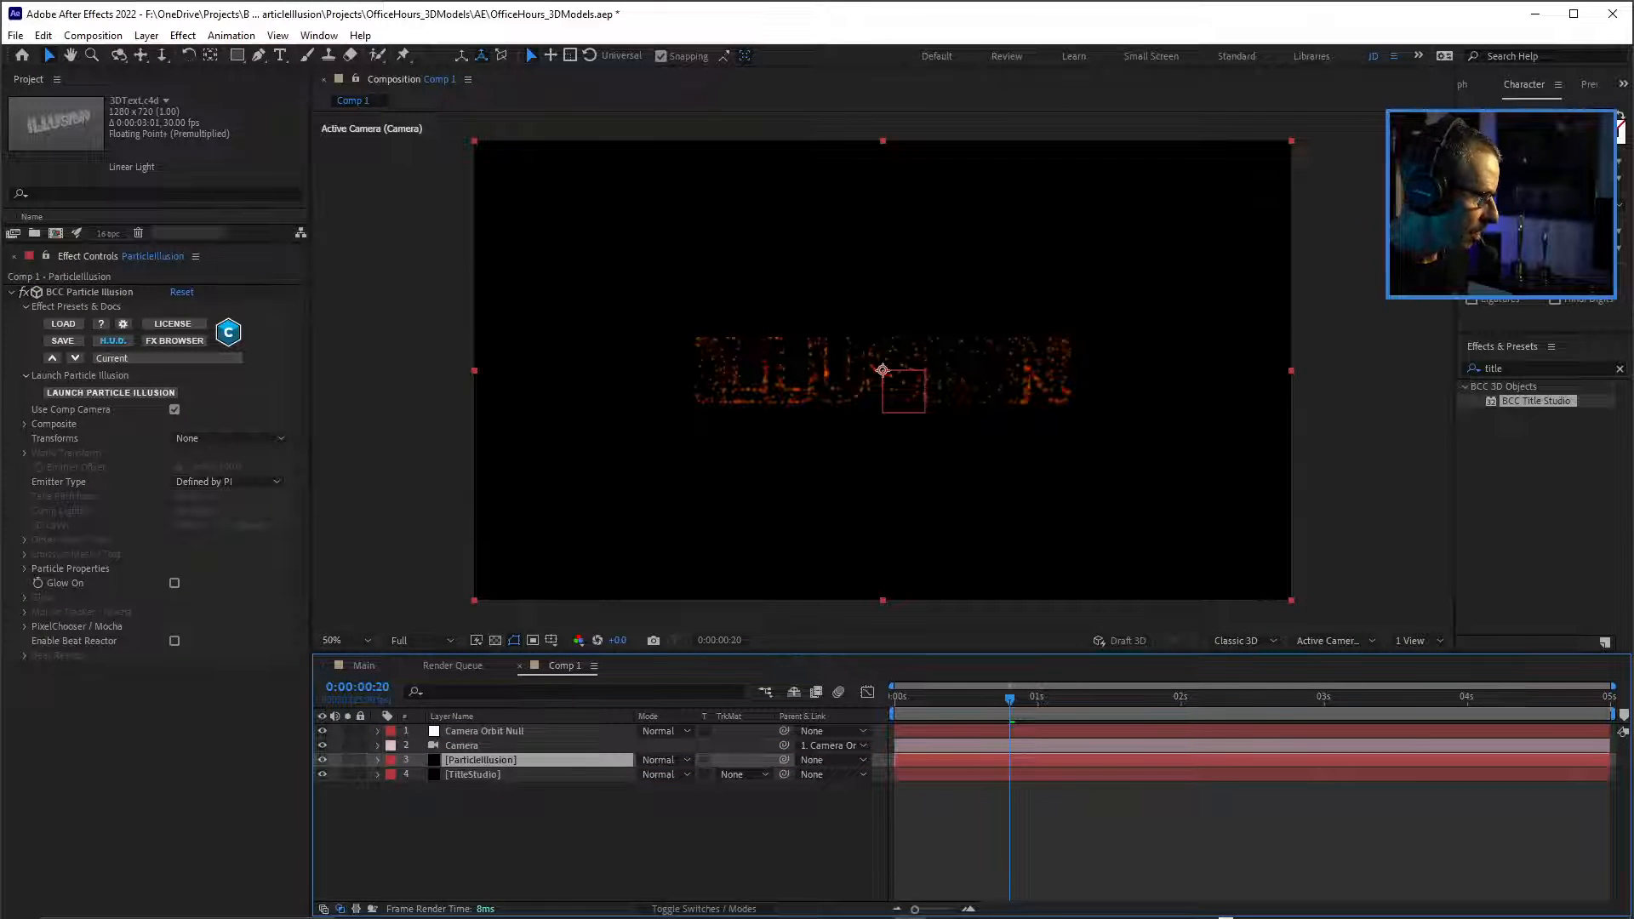
click(25, 423)
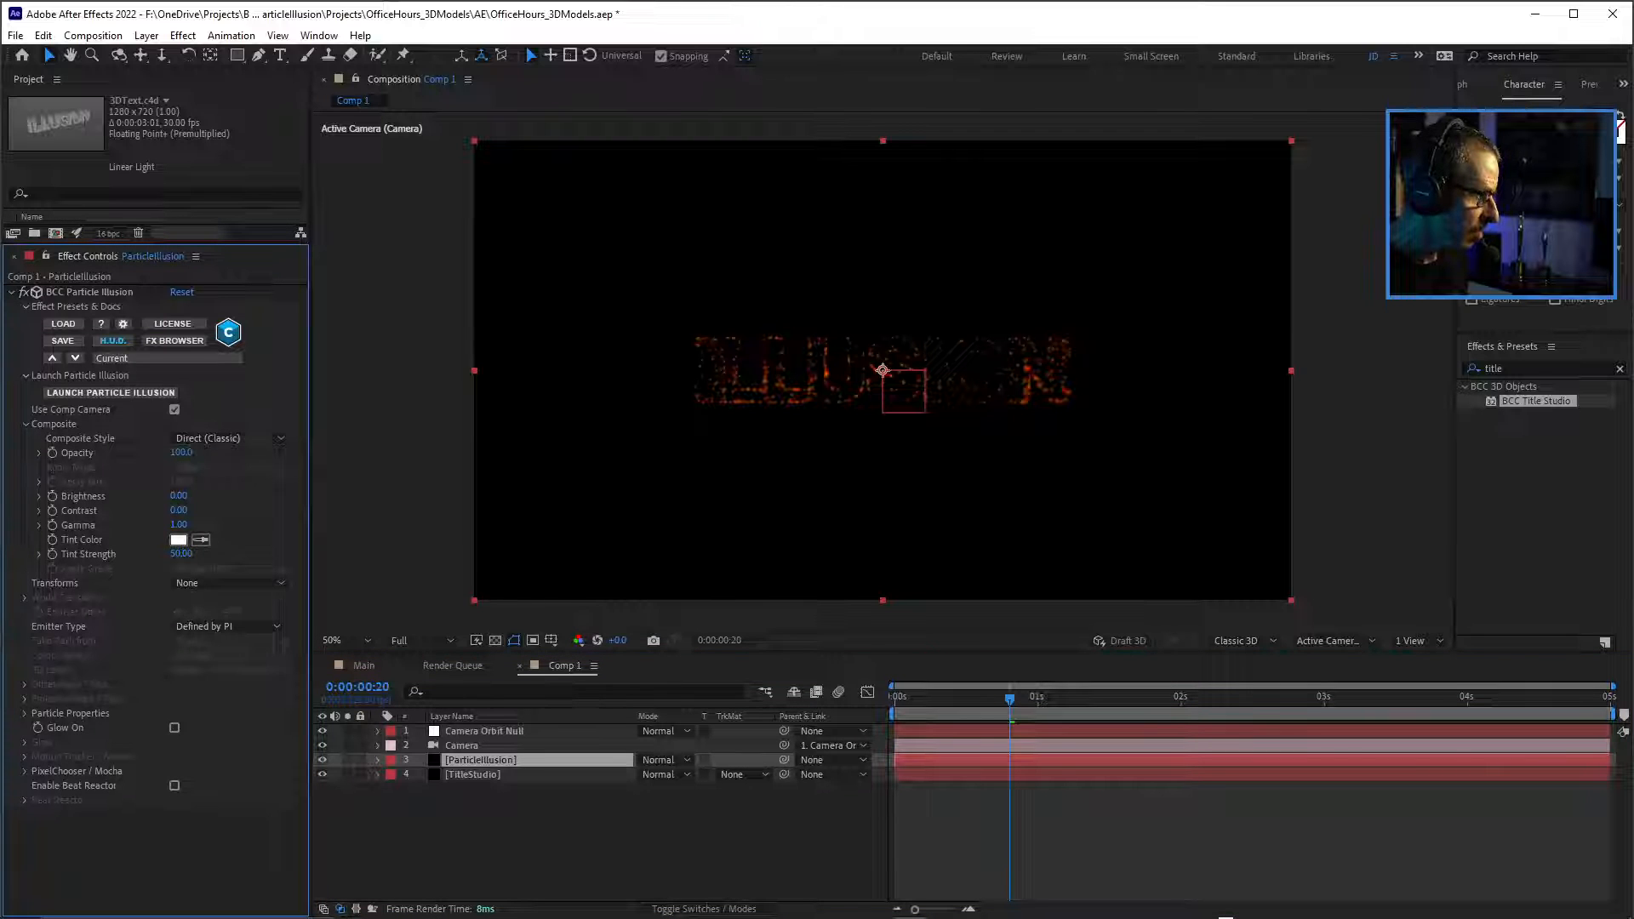
click(251, 438)
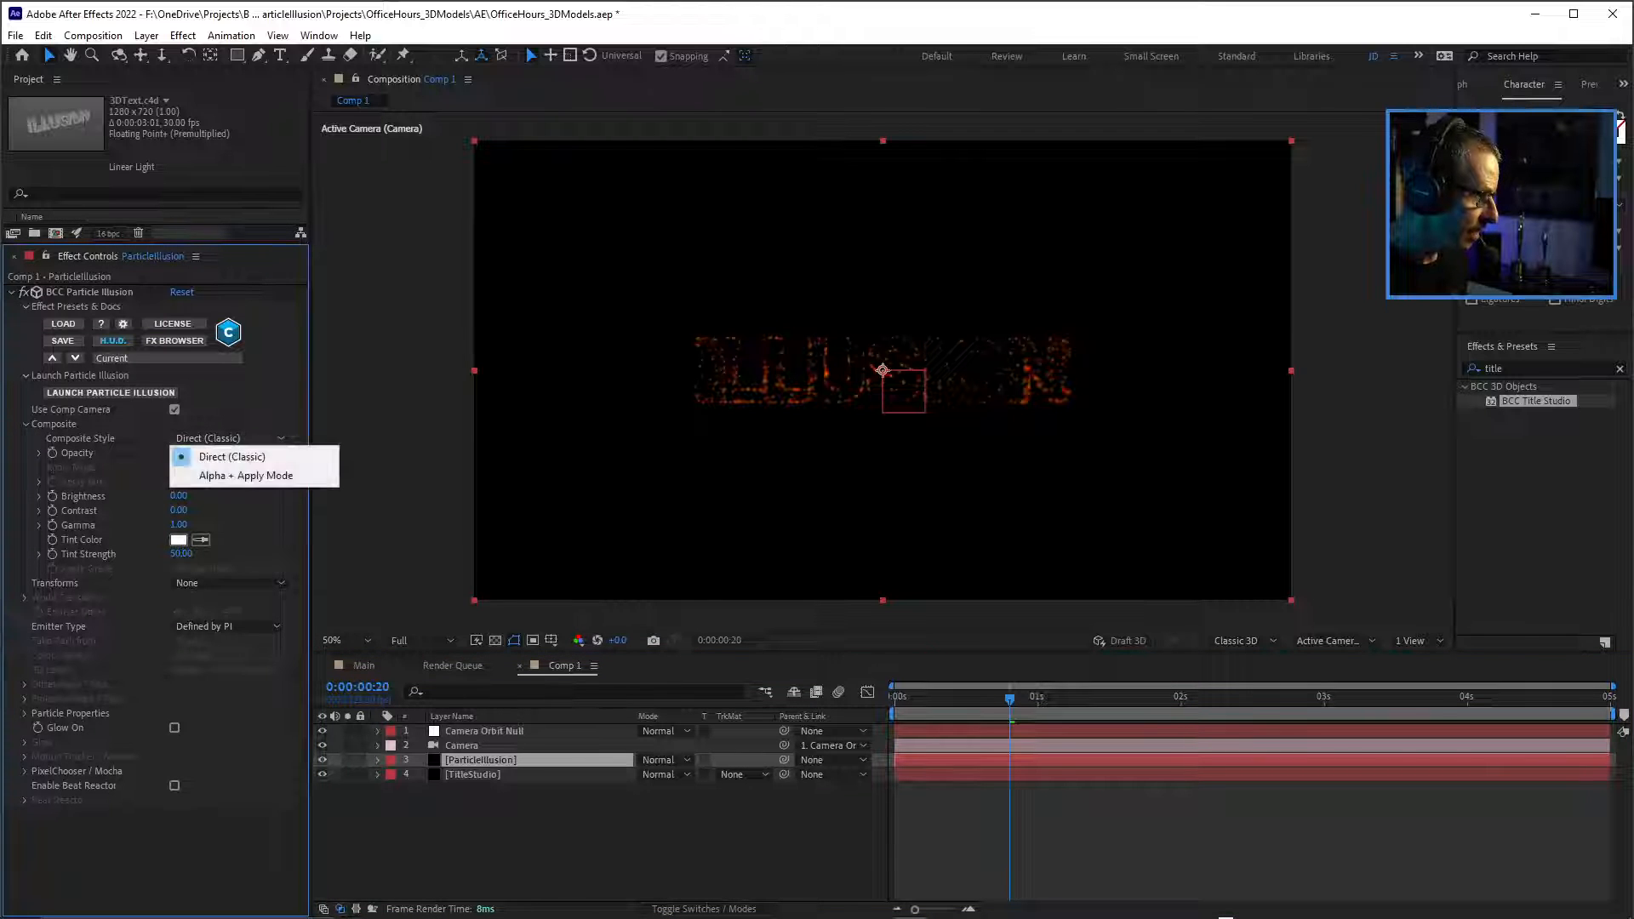
click(545, 838)
Set the ParticleIllusion layer's blending mode to Screen.
click(481, 760)
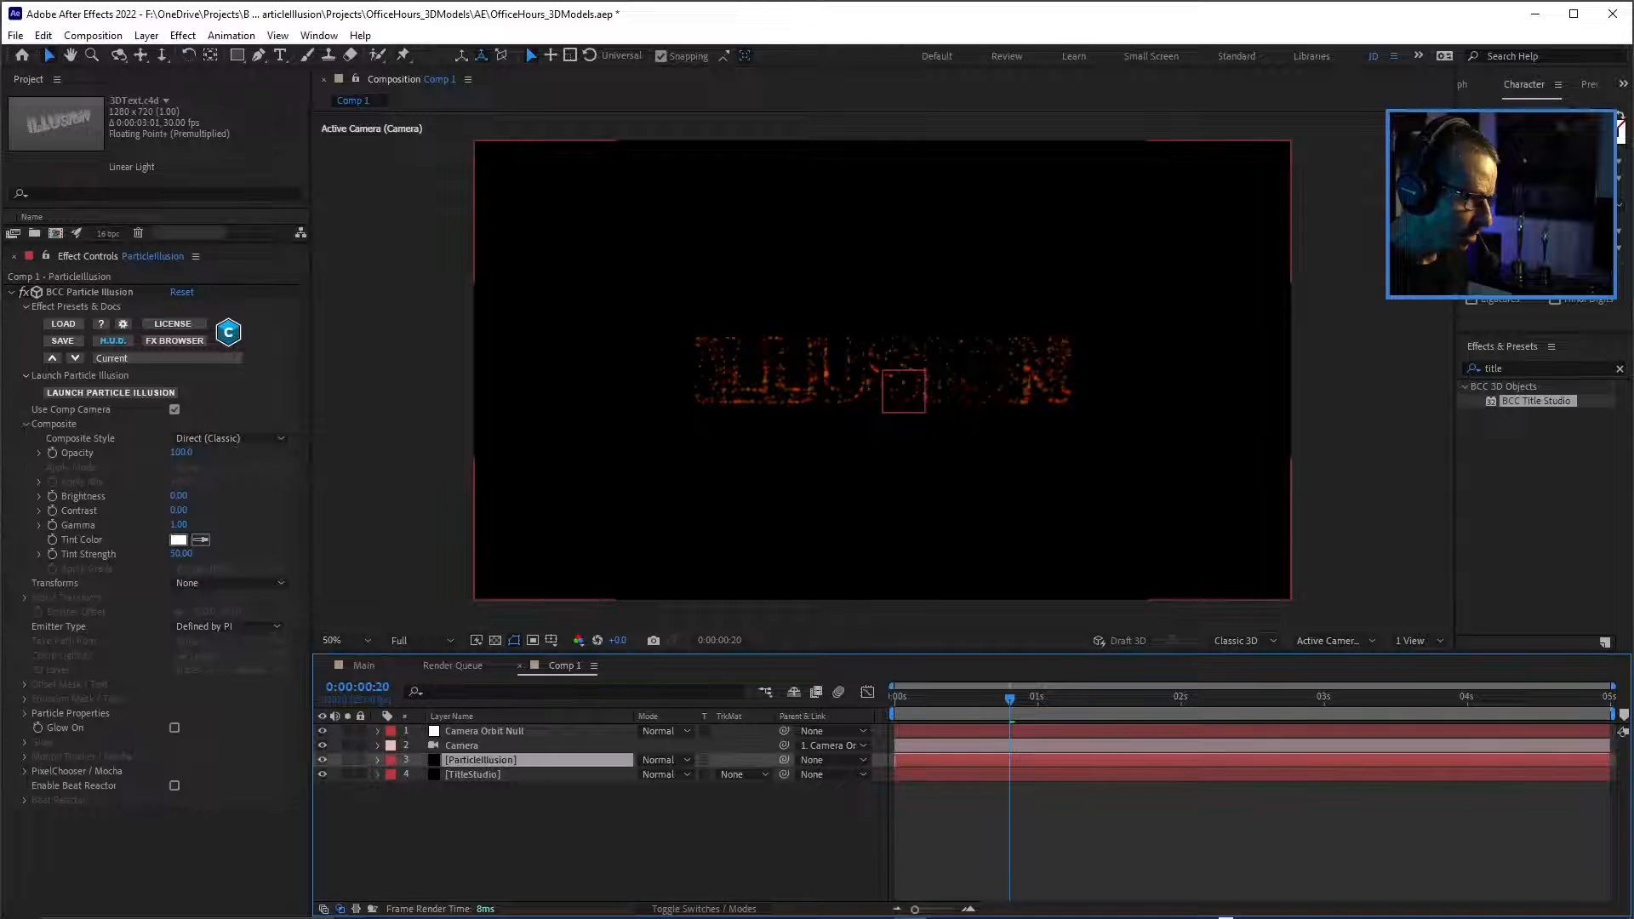
click(668, 760)
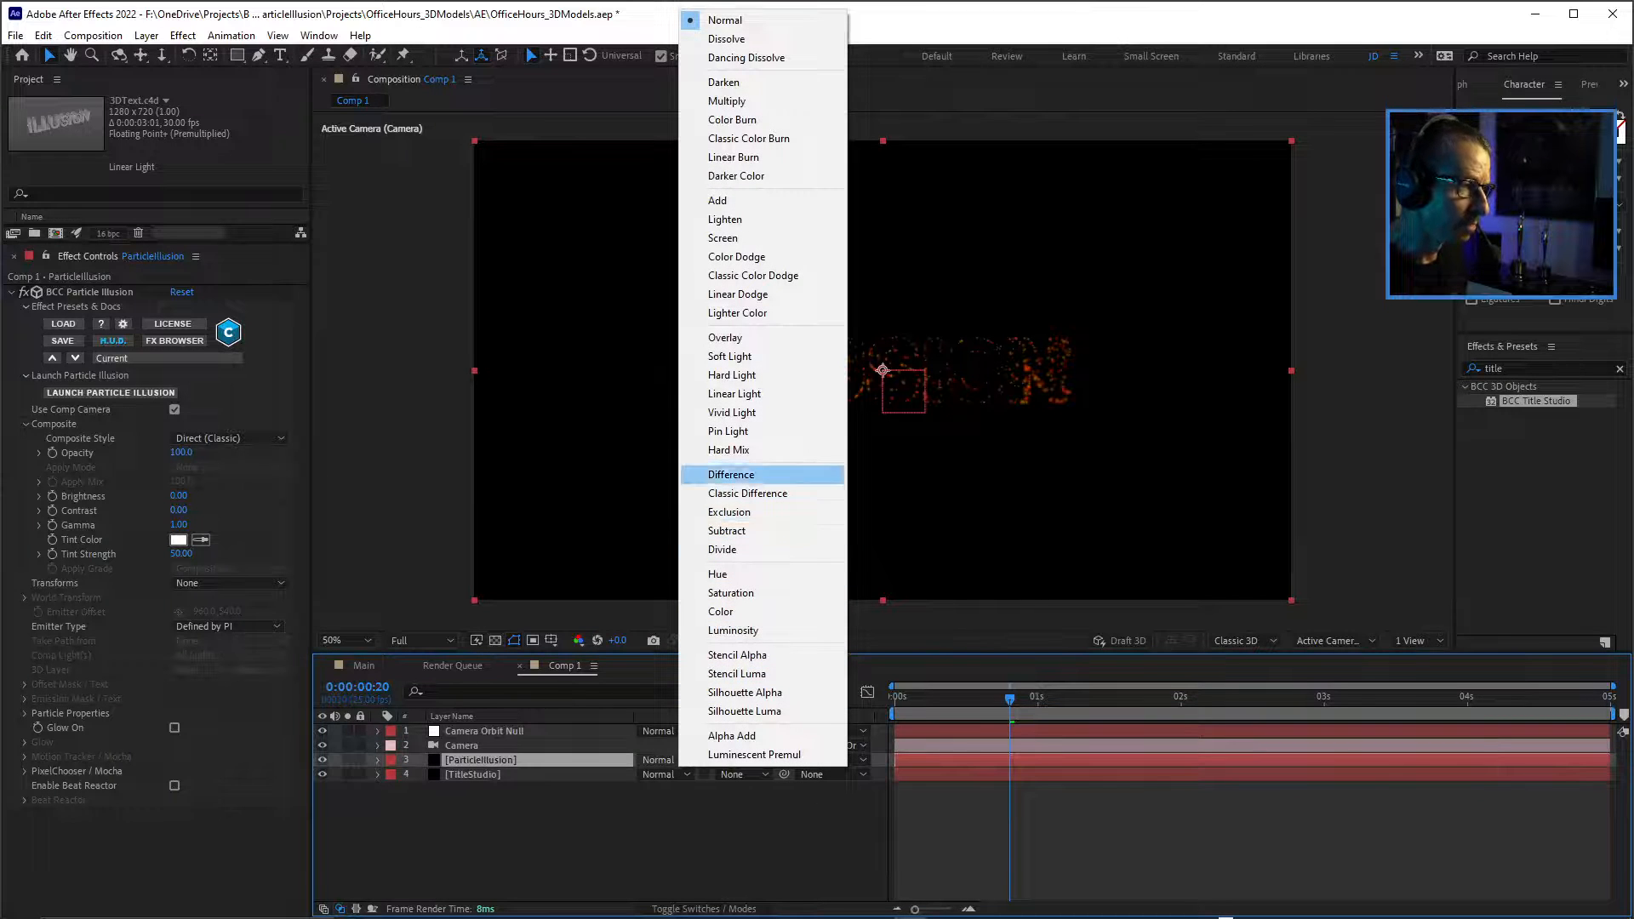
click(723, 237)
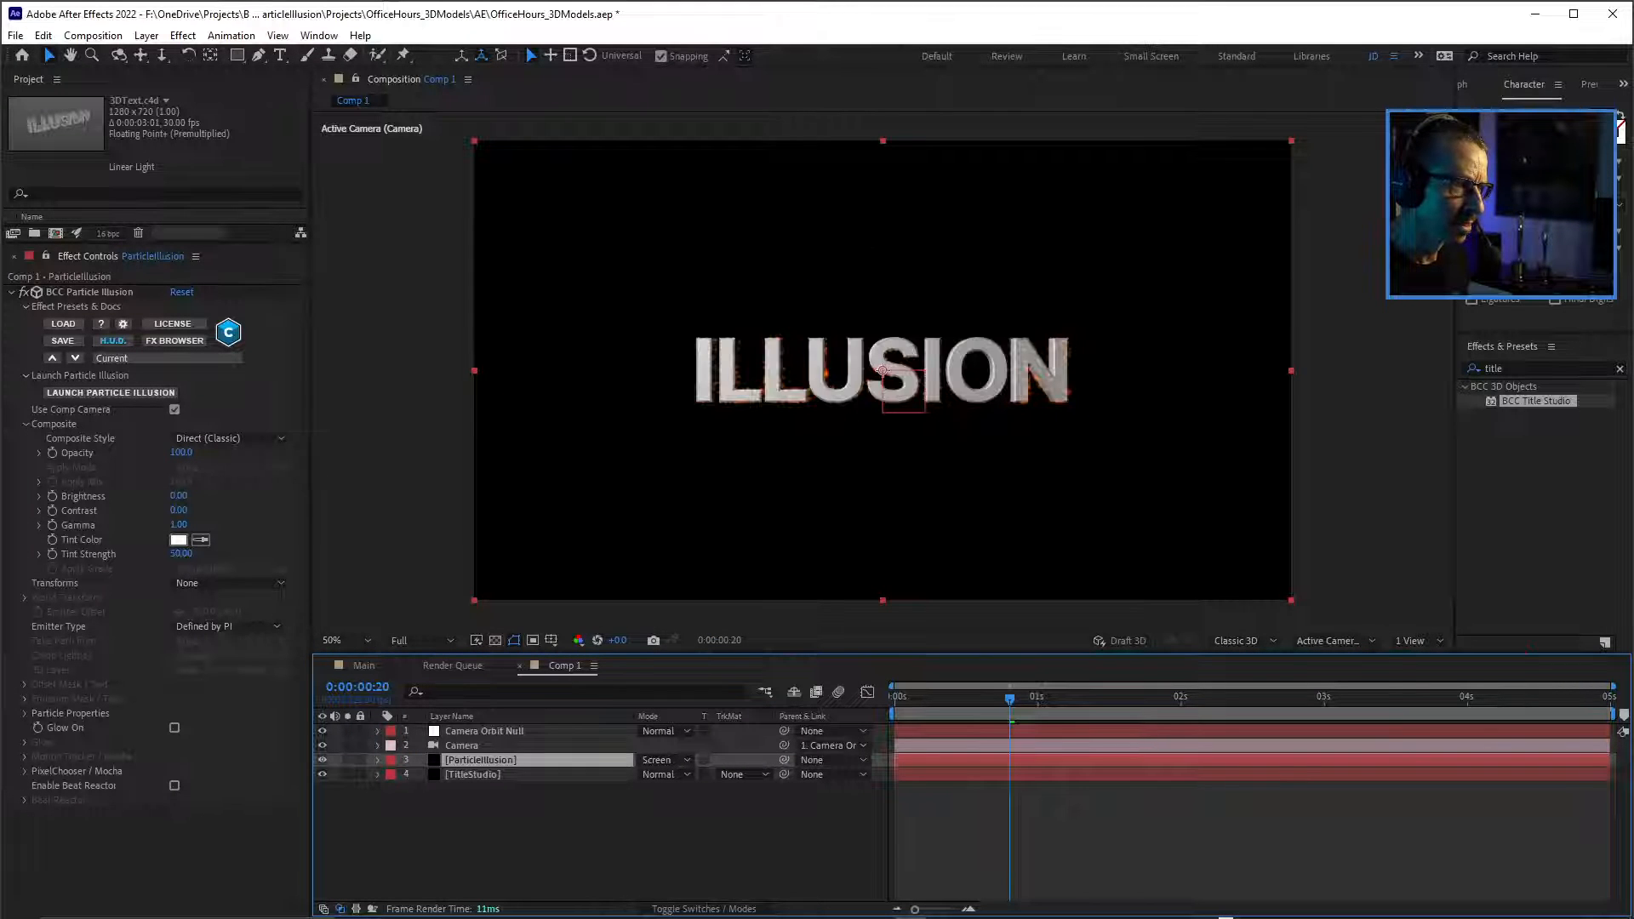
Show the composition at 100% and orbit the camera by setting the Camera Orbit Null's Y Rotation to about 49°.
scroll(883, 370, up, 4)
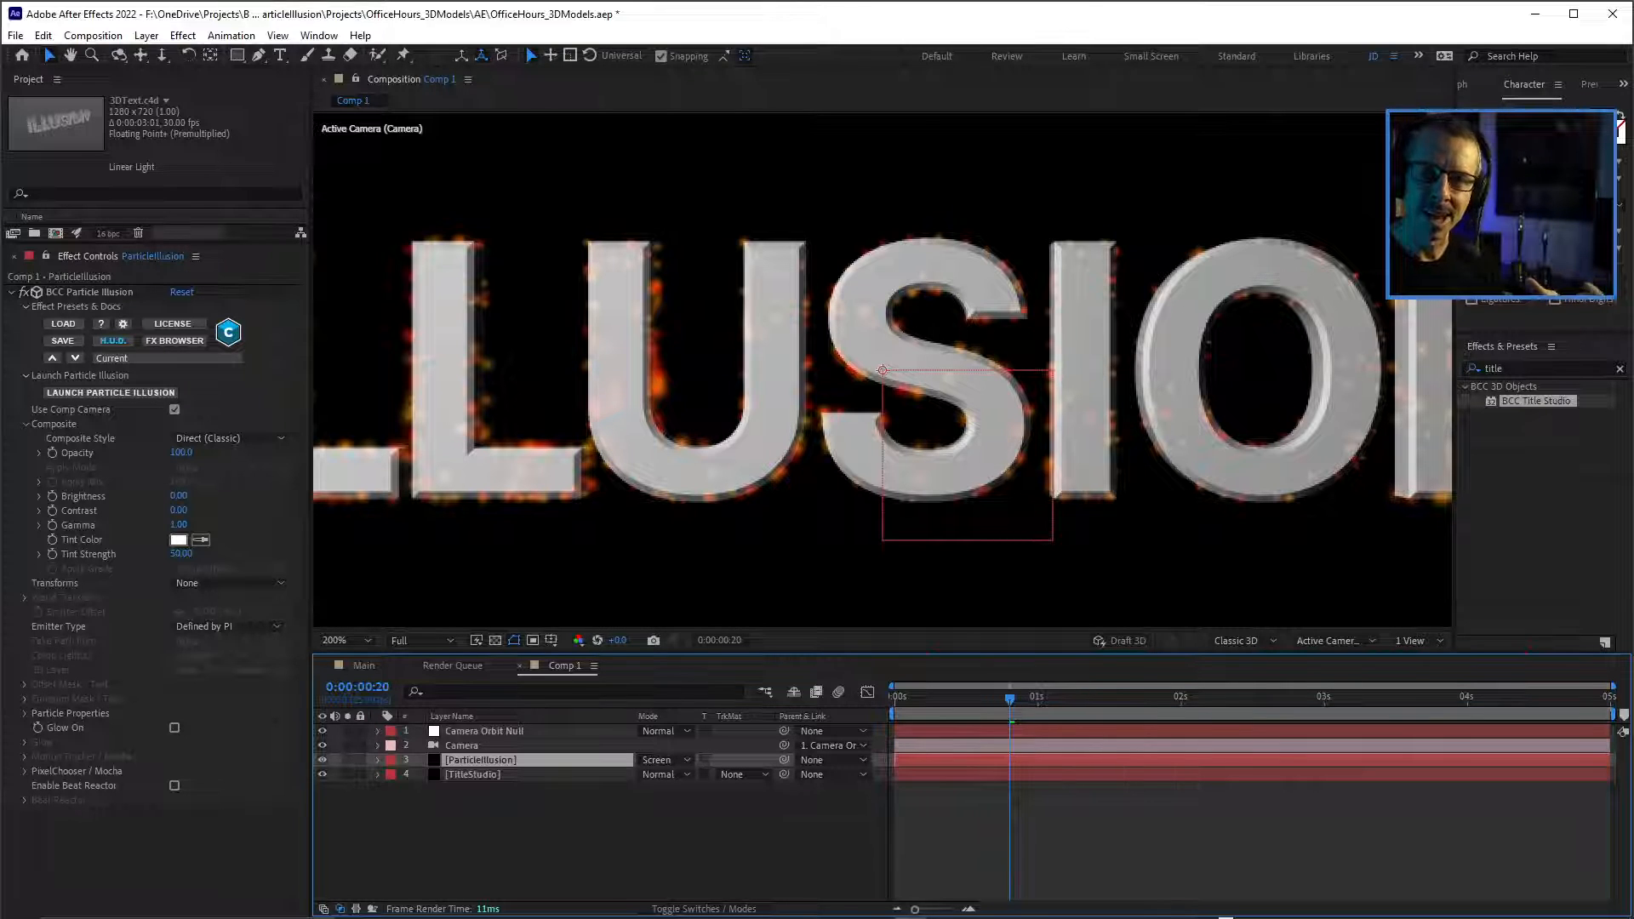
key(comma)
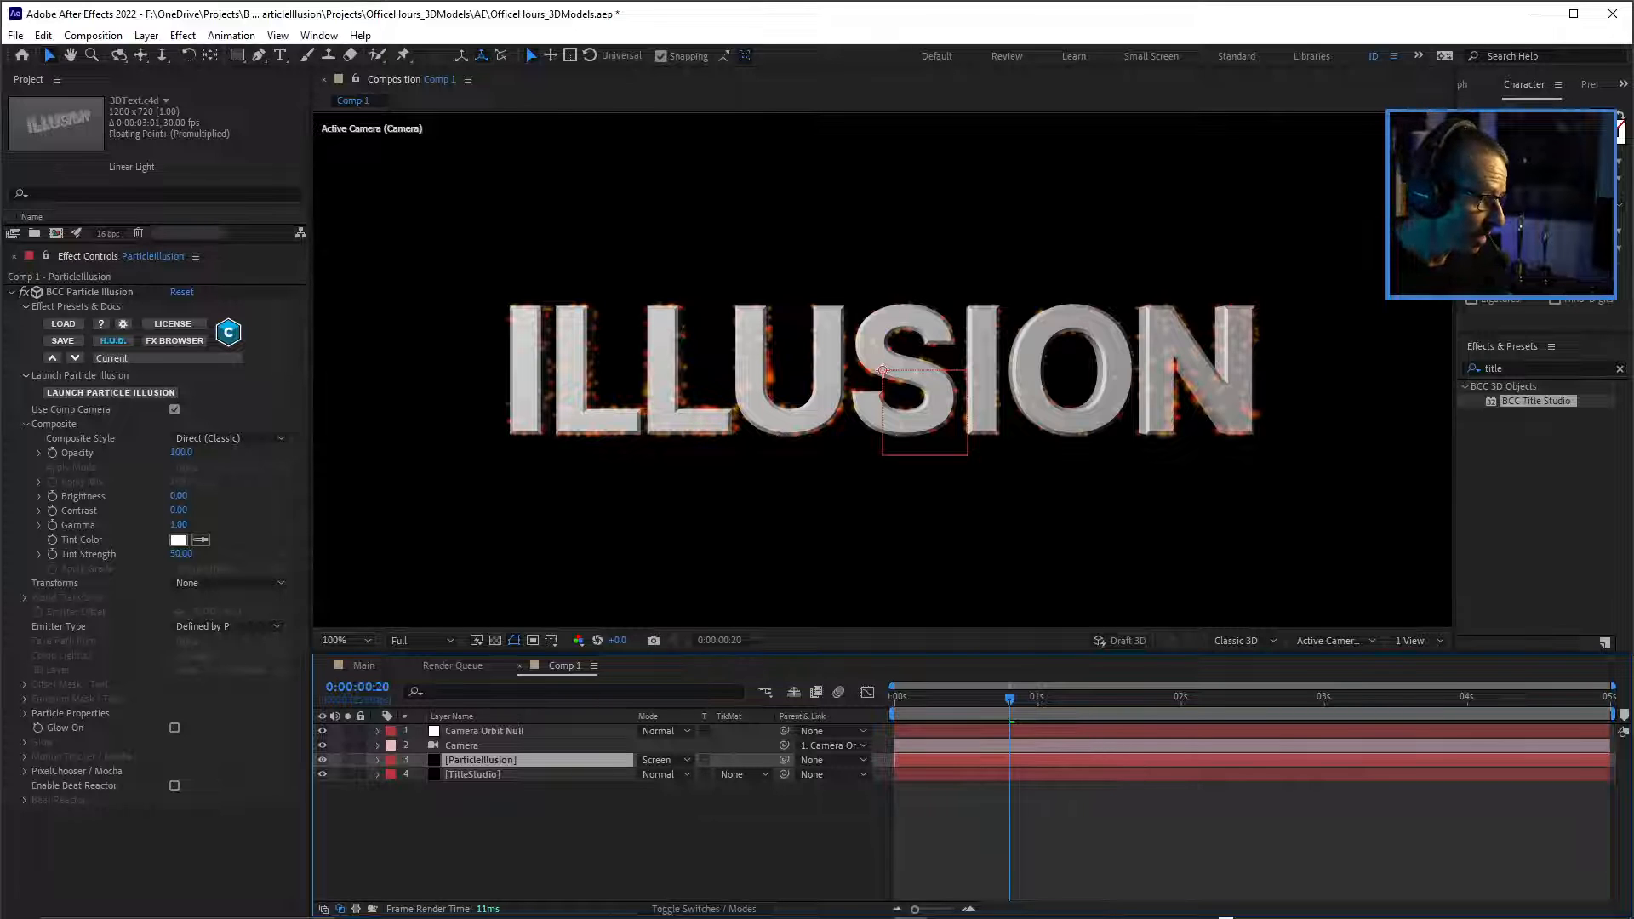
click(484, 731)
key(r)
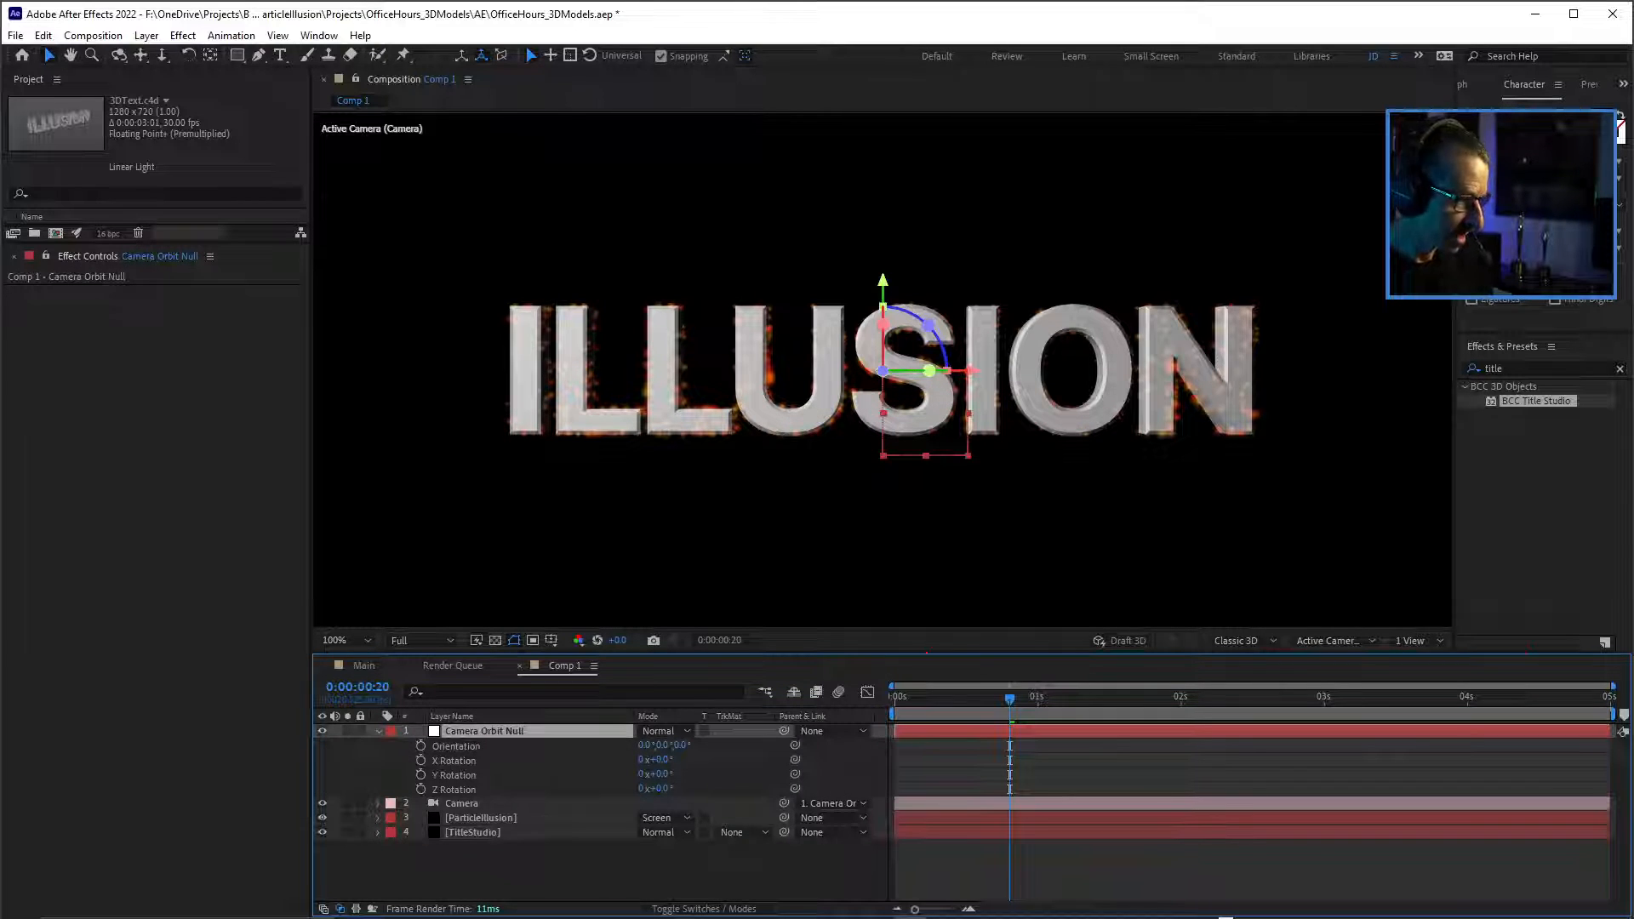
drag(660, 775, 701, 775)
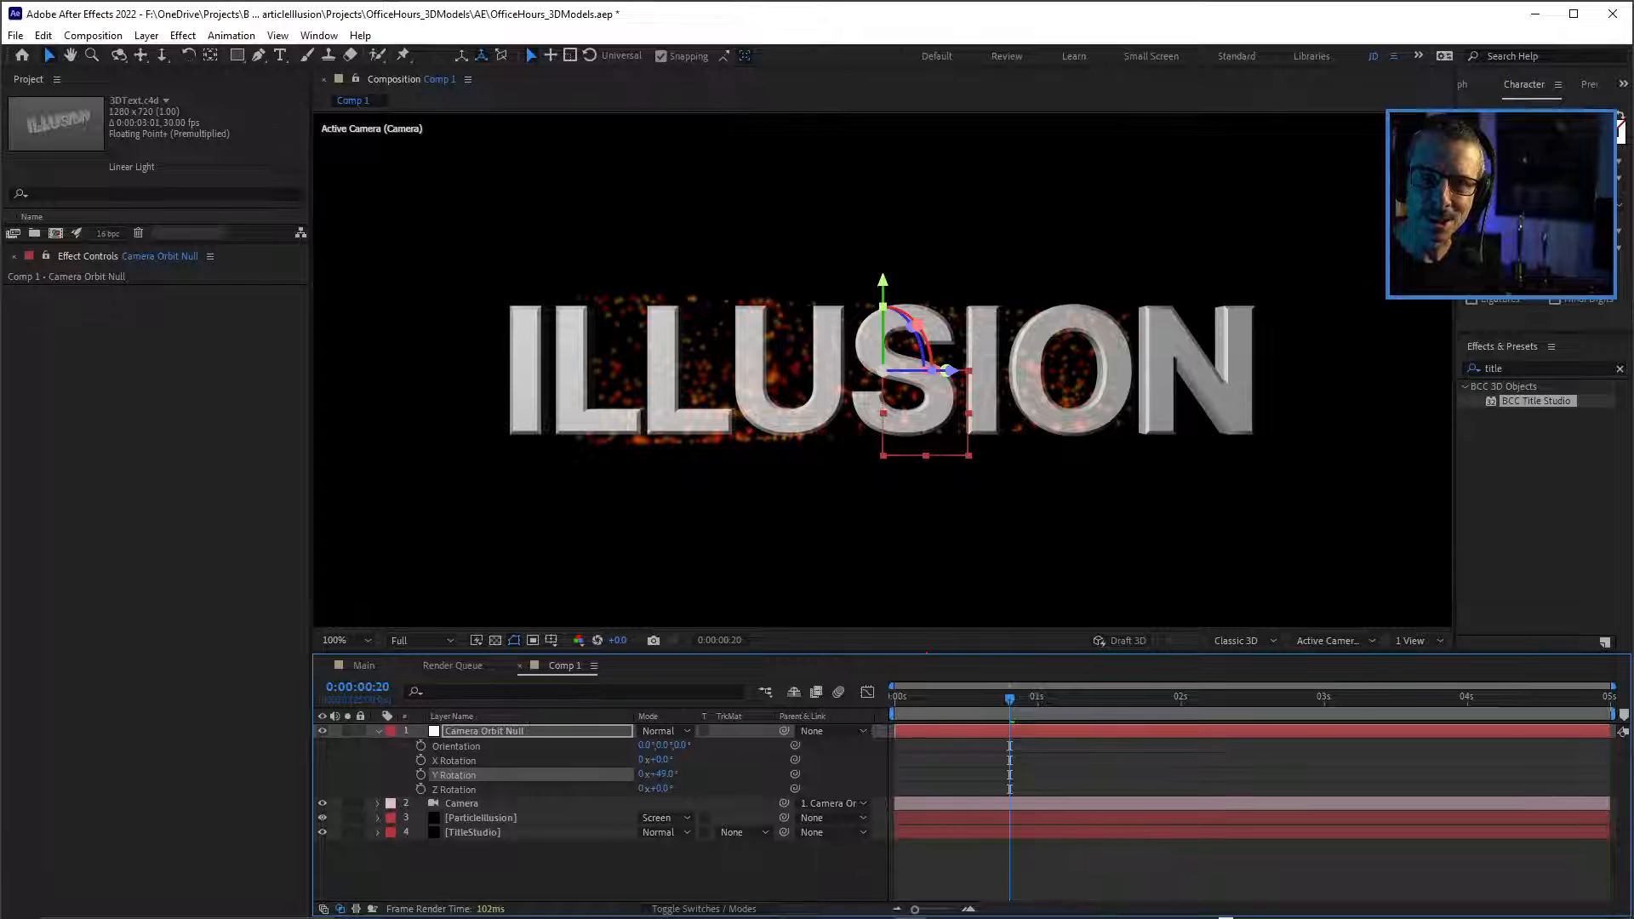
Disable Use Comp Lights and enable Use Comp Camera in the TitleStudio layer's BCC Title Studio effect.
click(473, 832)
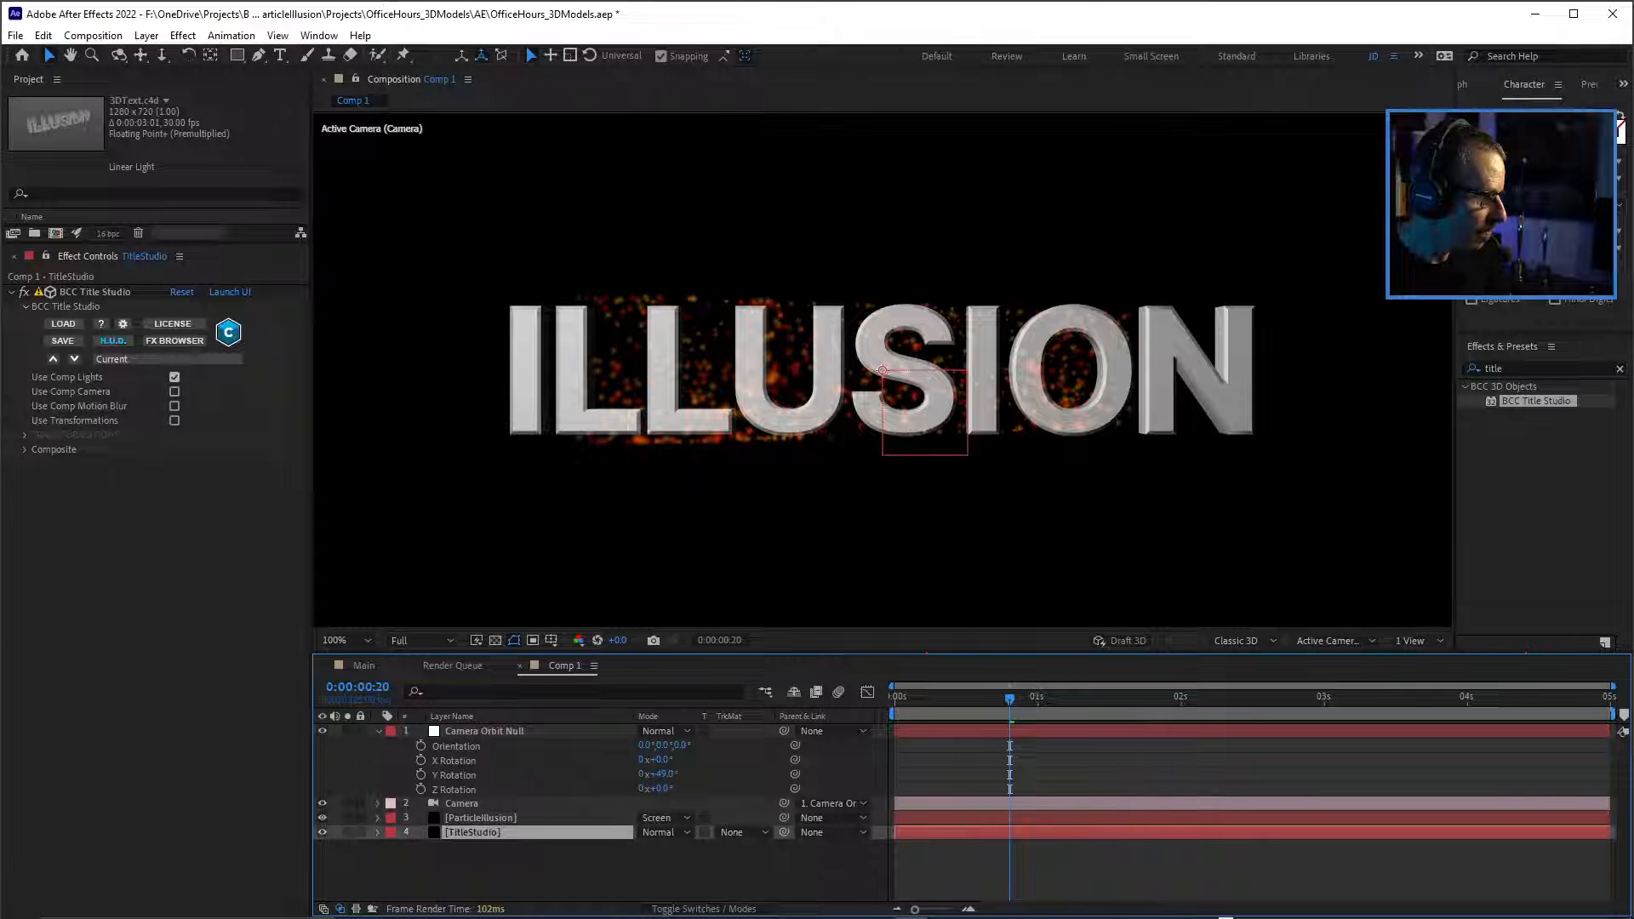
click(175, 377)
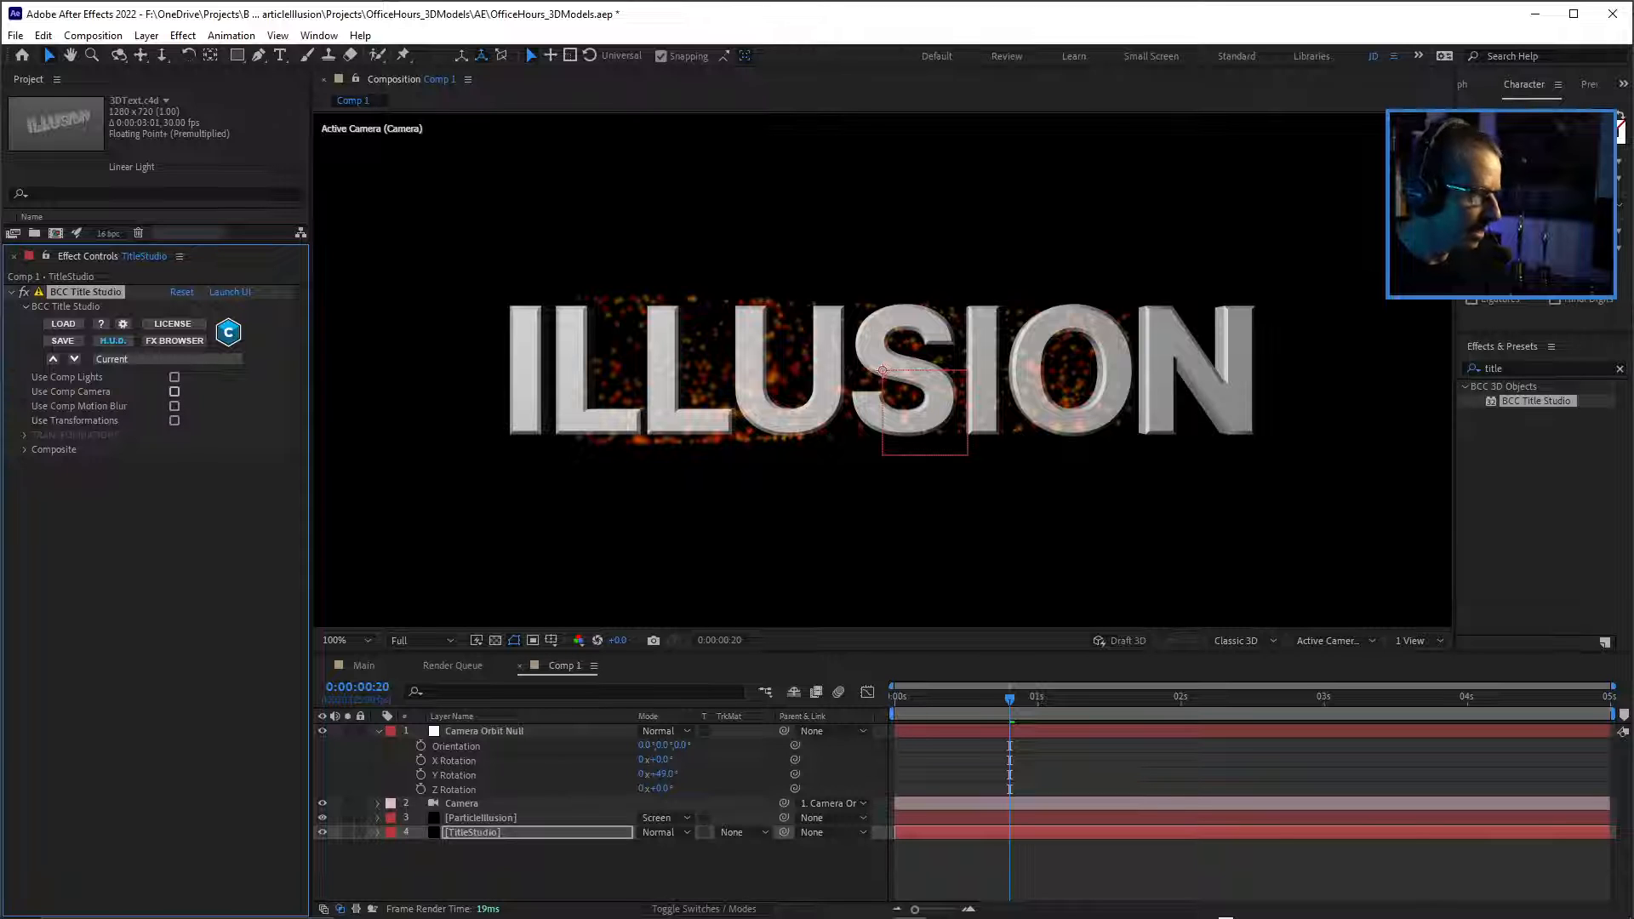
click(175, 392)
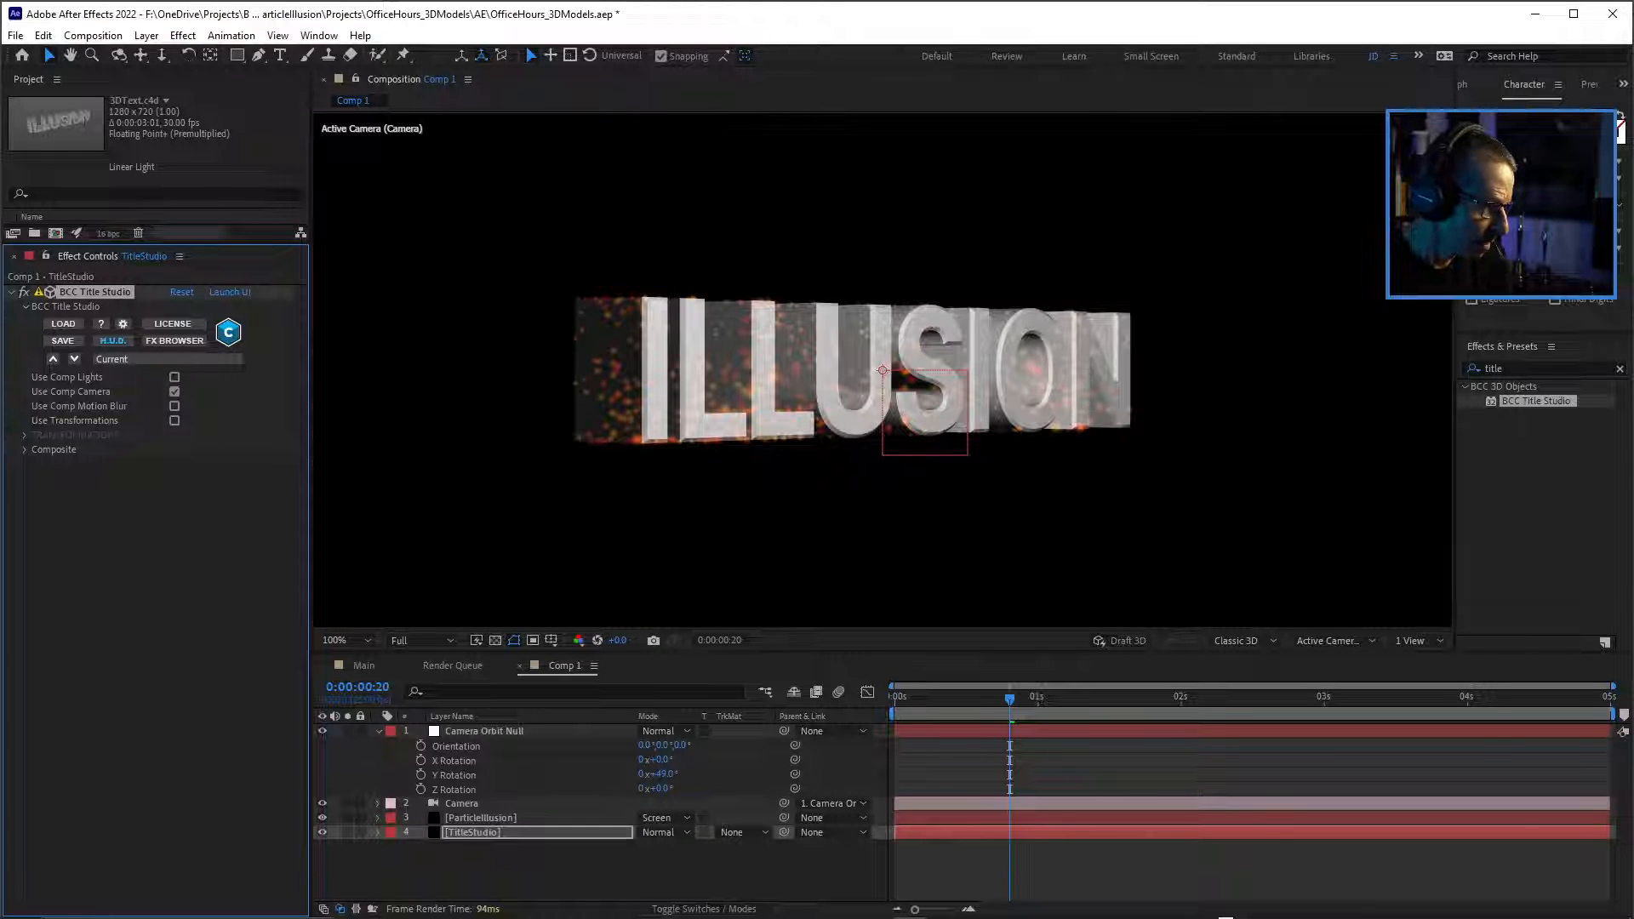
Orbit the camera further by setting the Camera Orbit Null's Y Rotation to about 70°.
drag(662, 775, 678, 775)
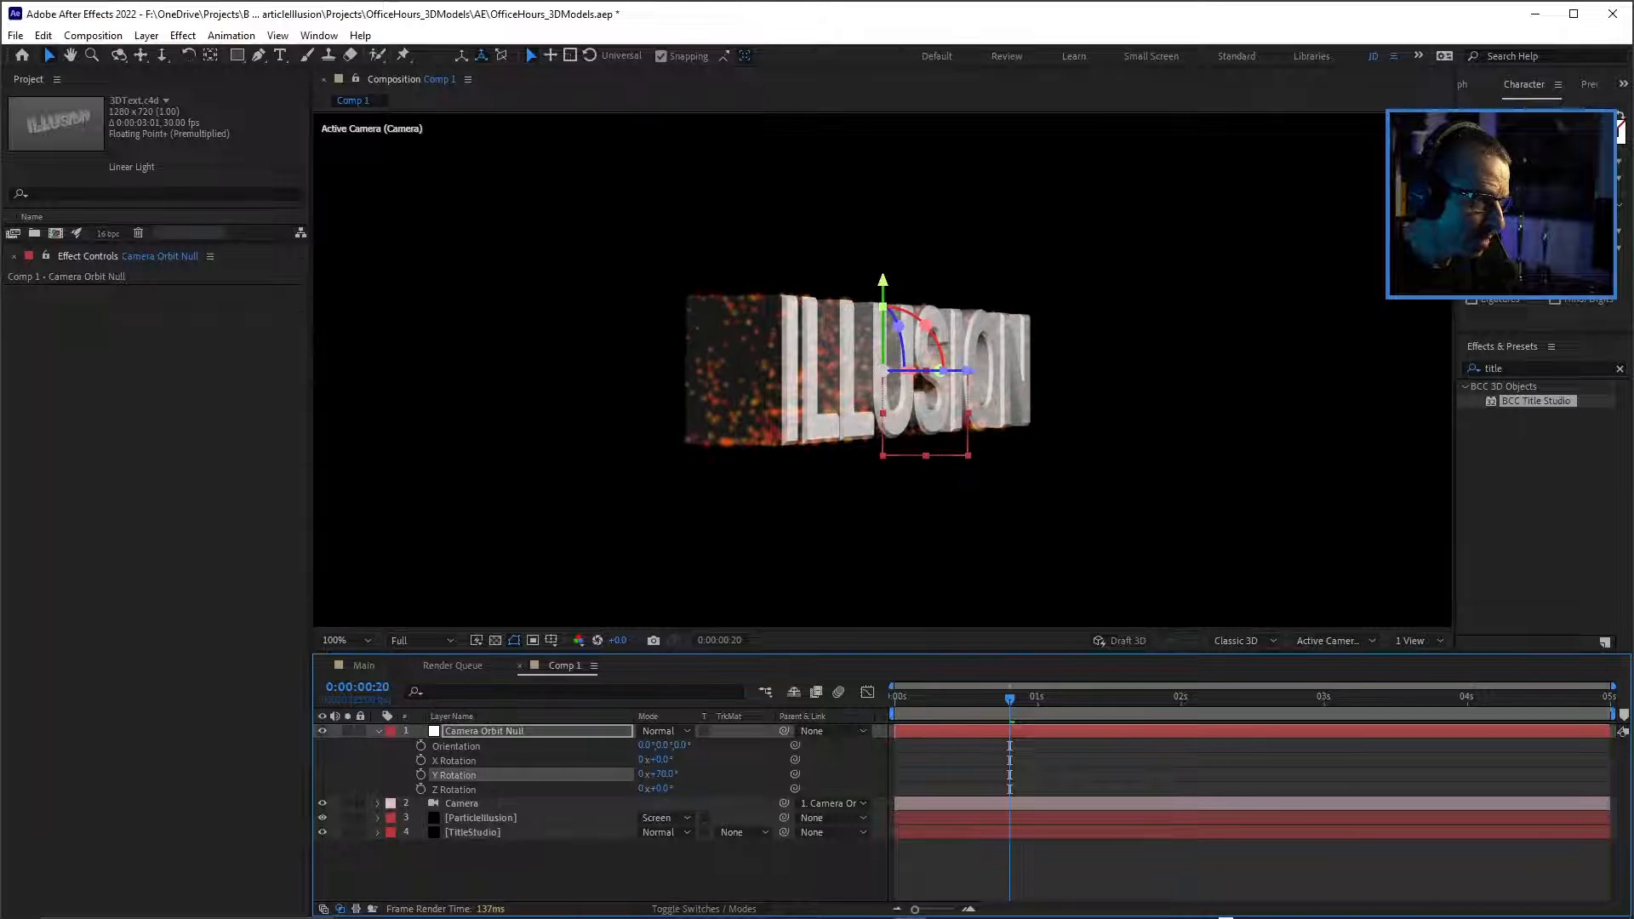
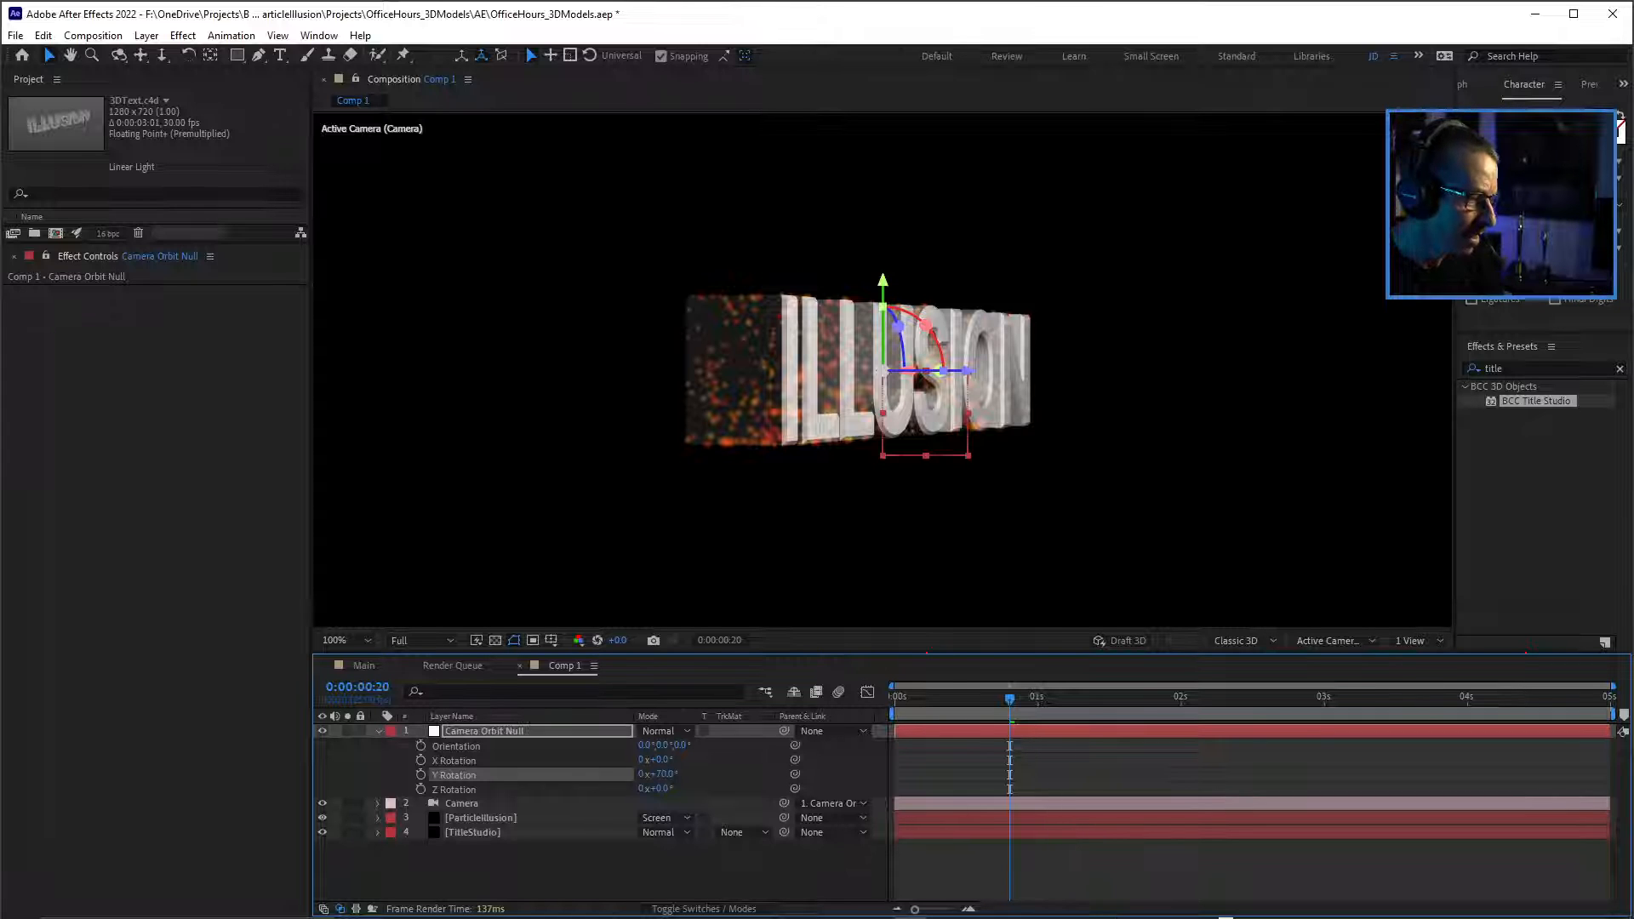
Orbit the camera back around the text and reset the Camera Orbit Null's Y Rotation.
drag(662, 774, 937, 774)
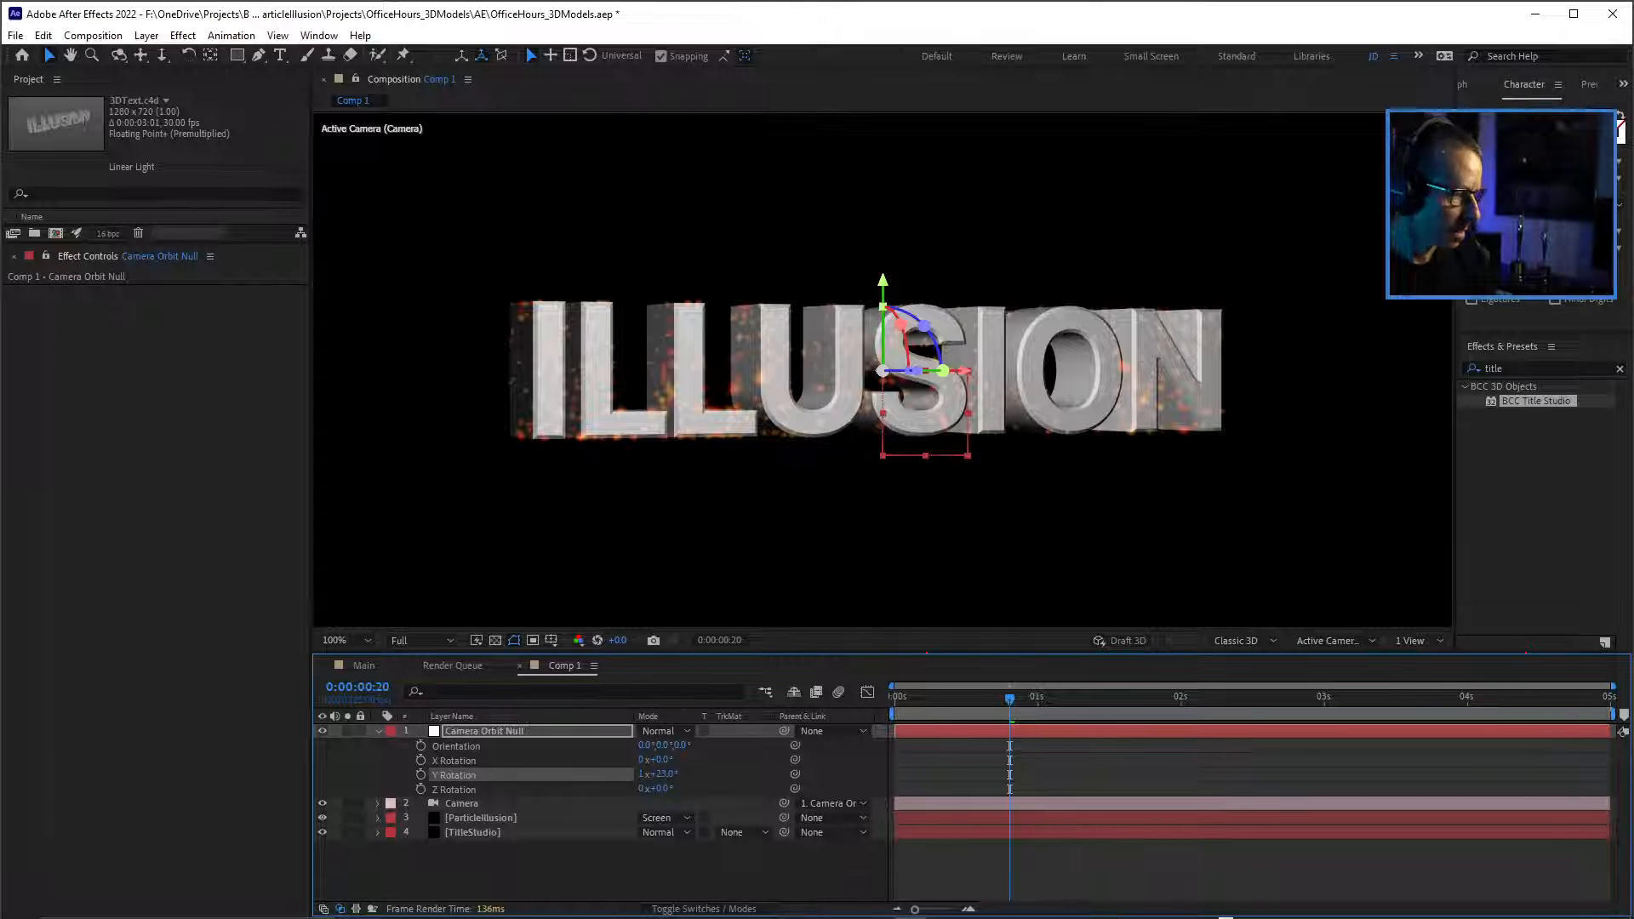
right_click(464, 774)
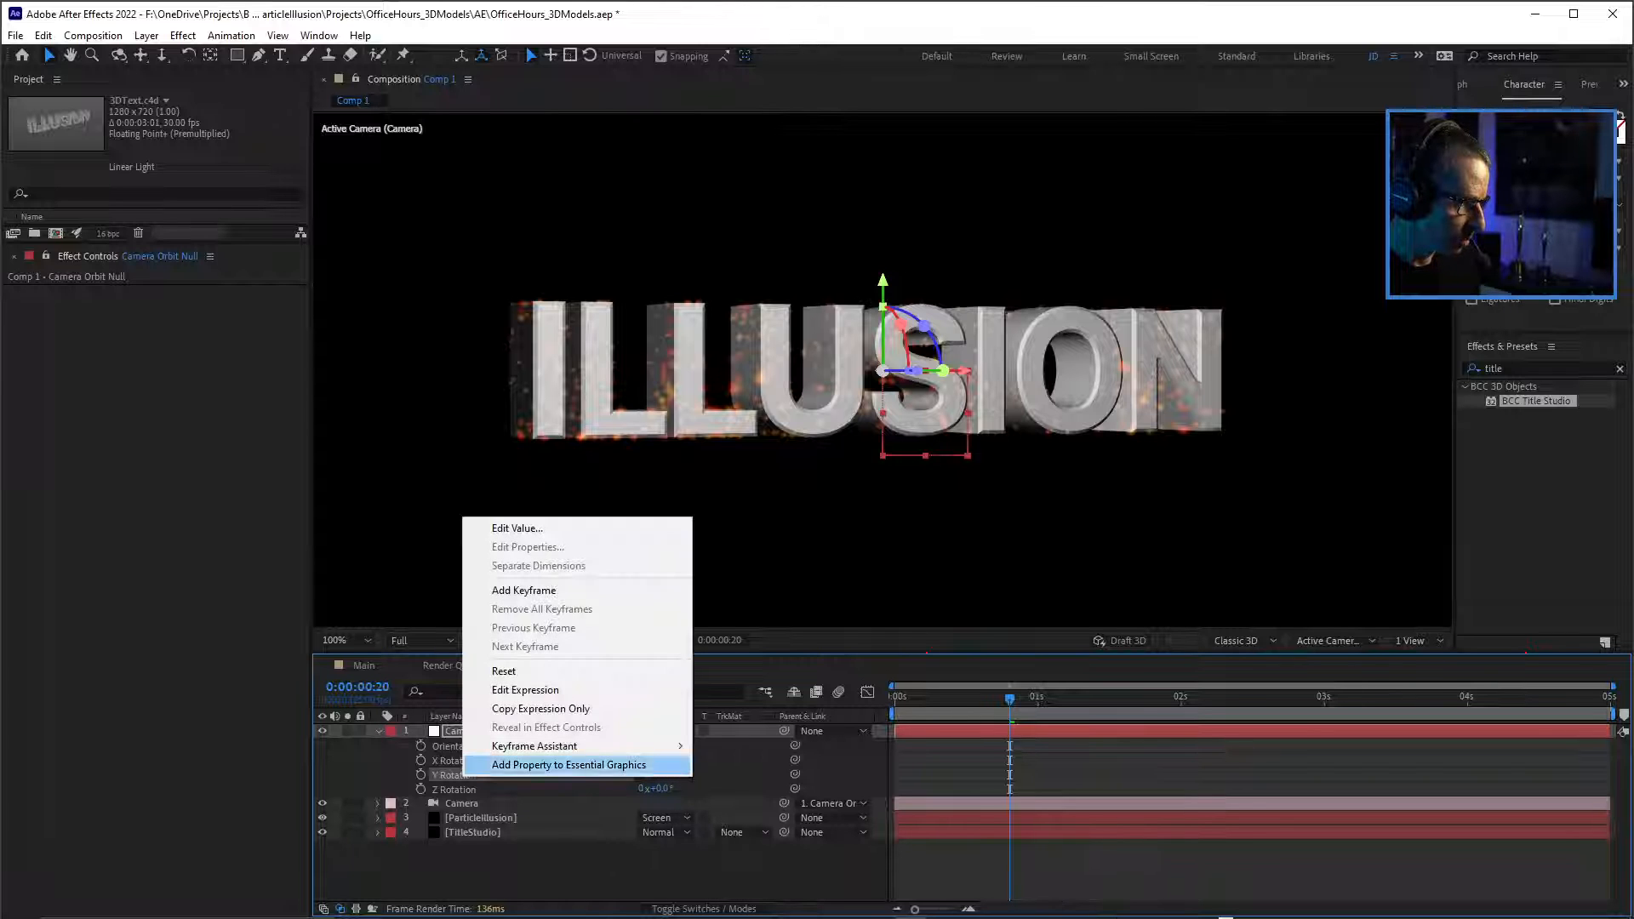
mouse_move(535, 746)
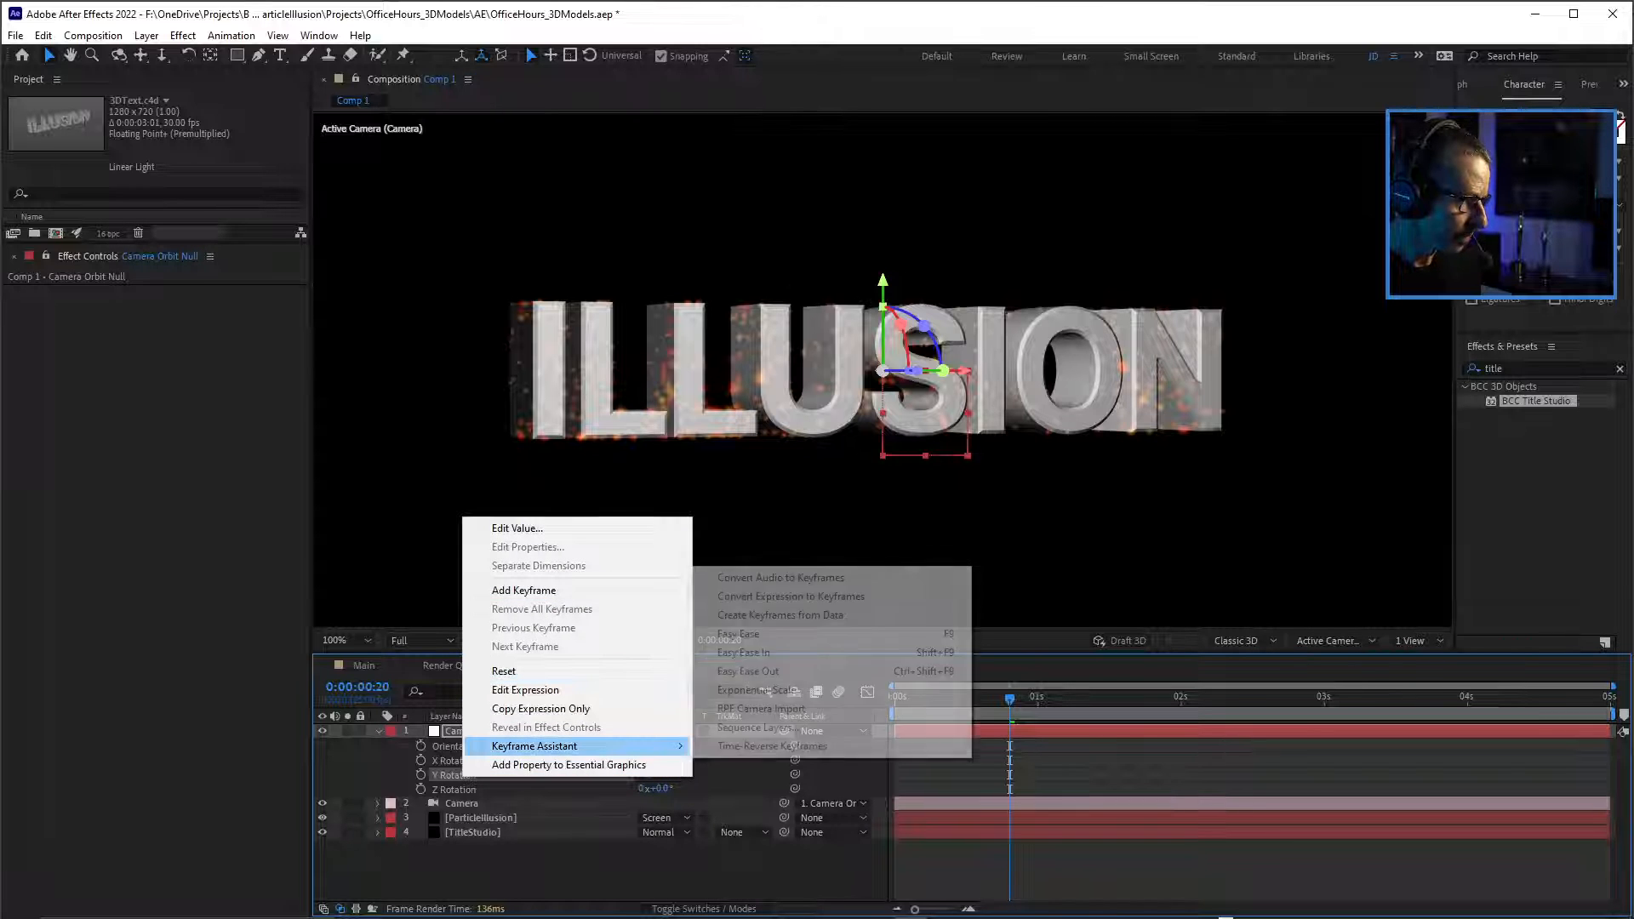
click(510, 671)
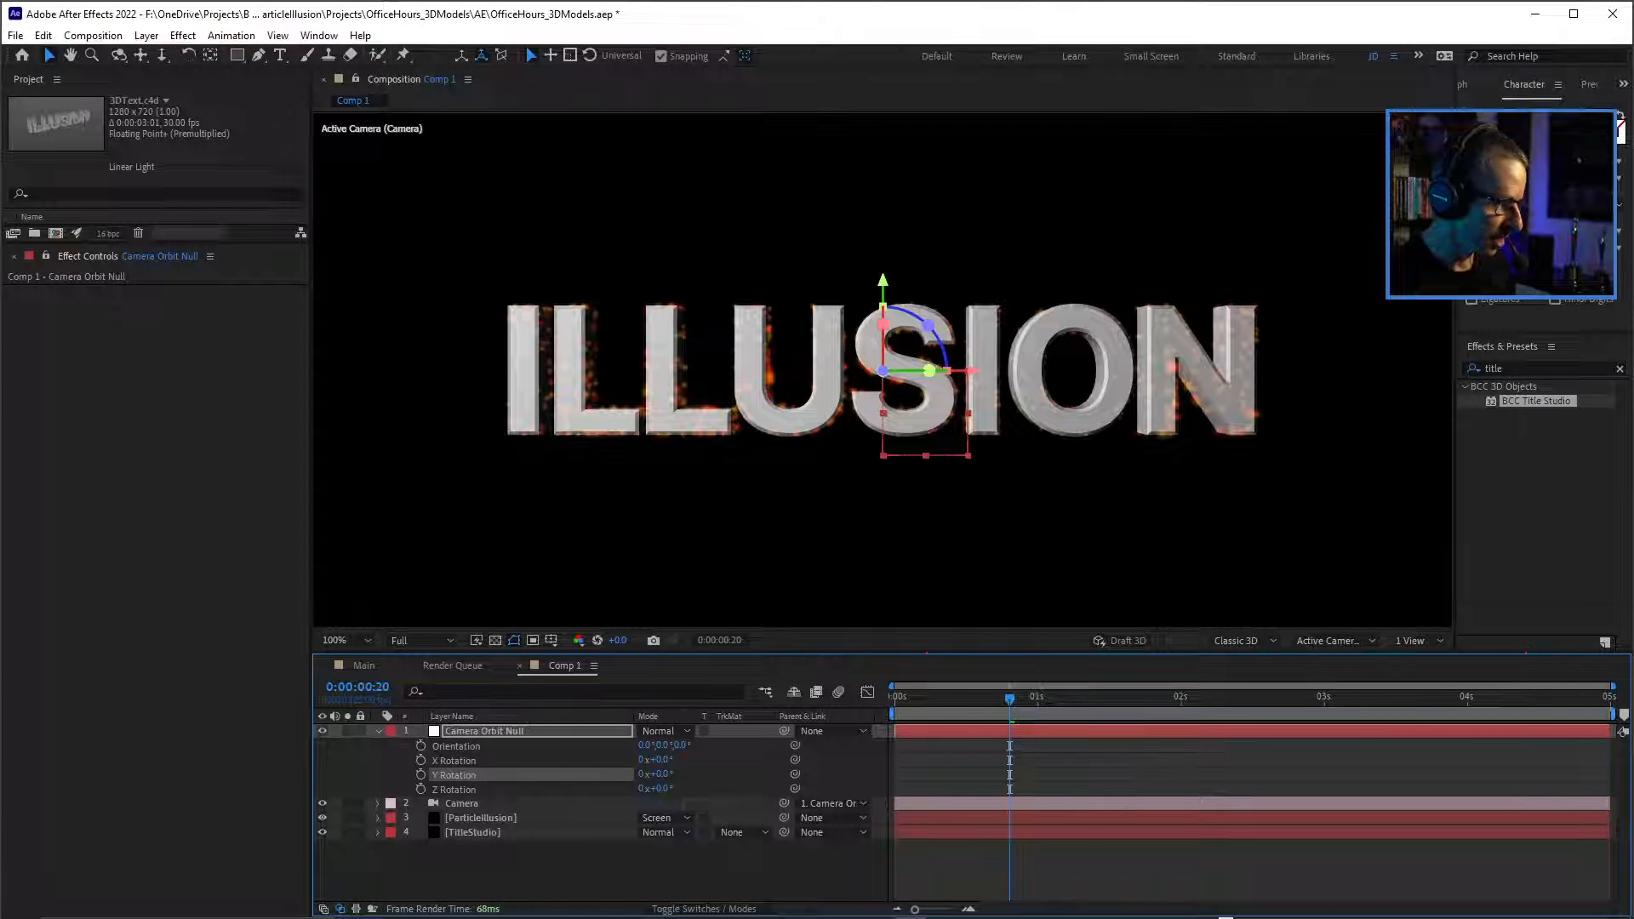
Save the project and open the TitleStudio layer's BCC Title Studio effect in its own interface.
click(473, 832)
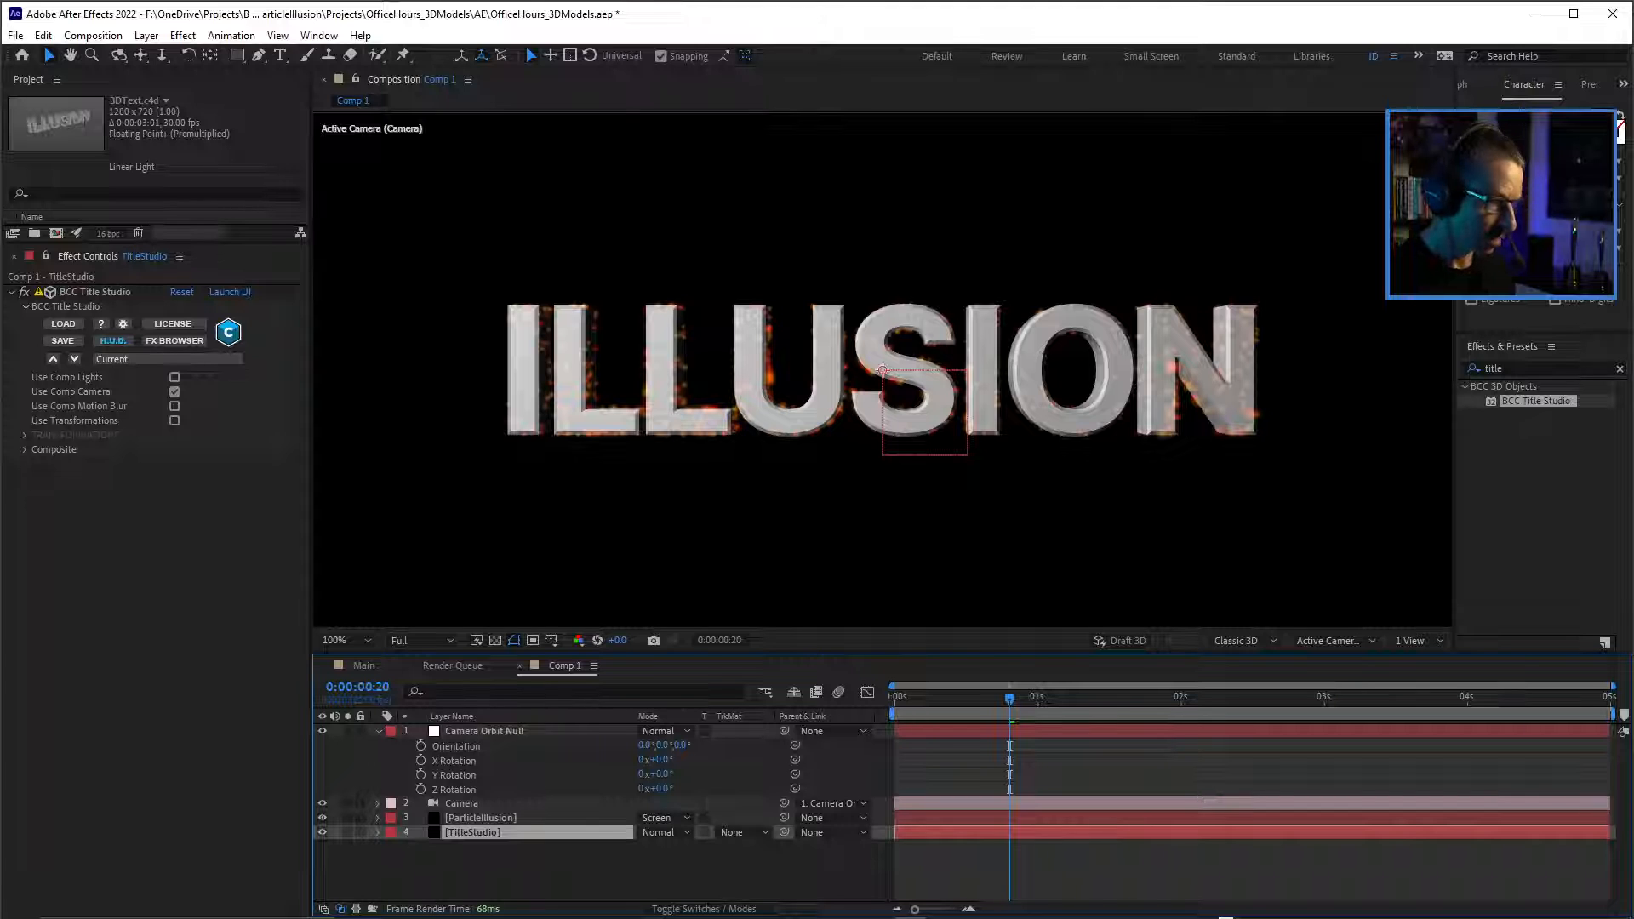
key(ctrl+s)
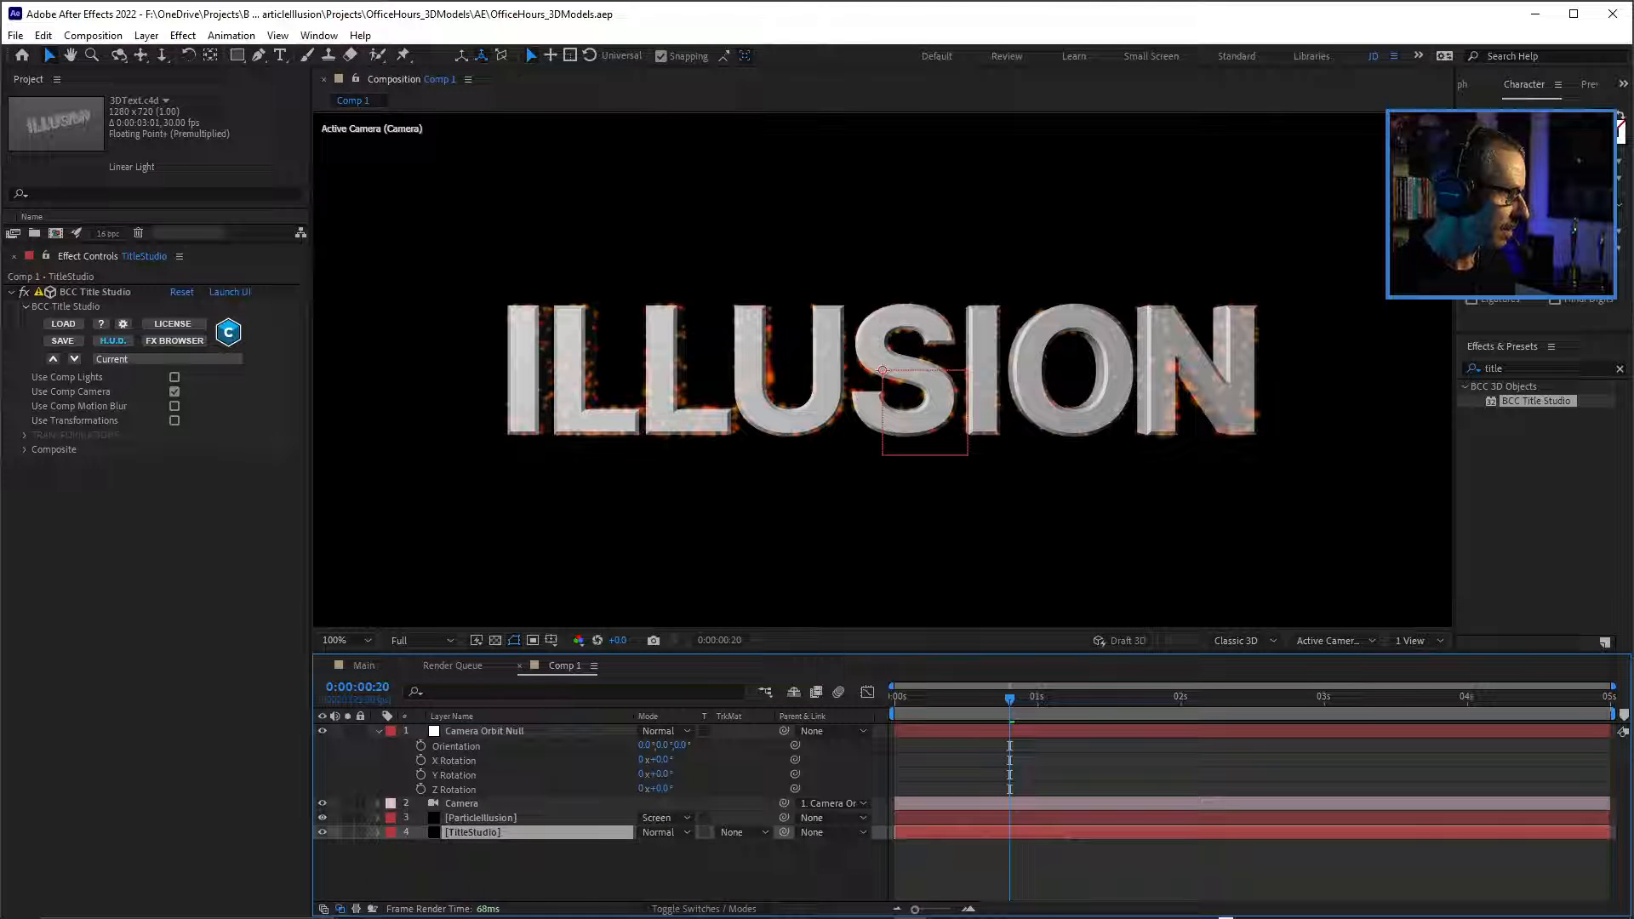
click(230, 292)
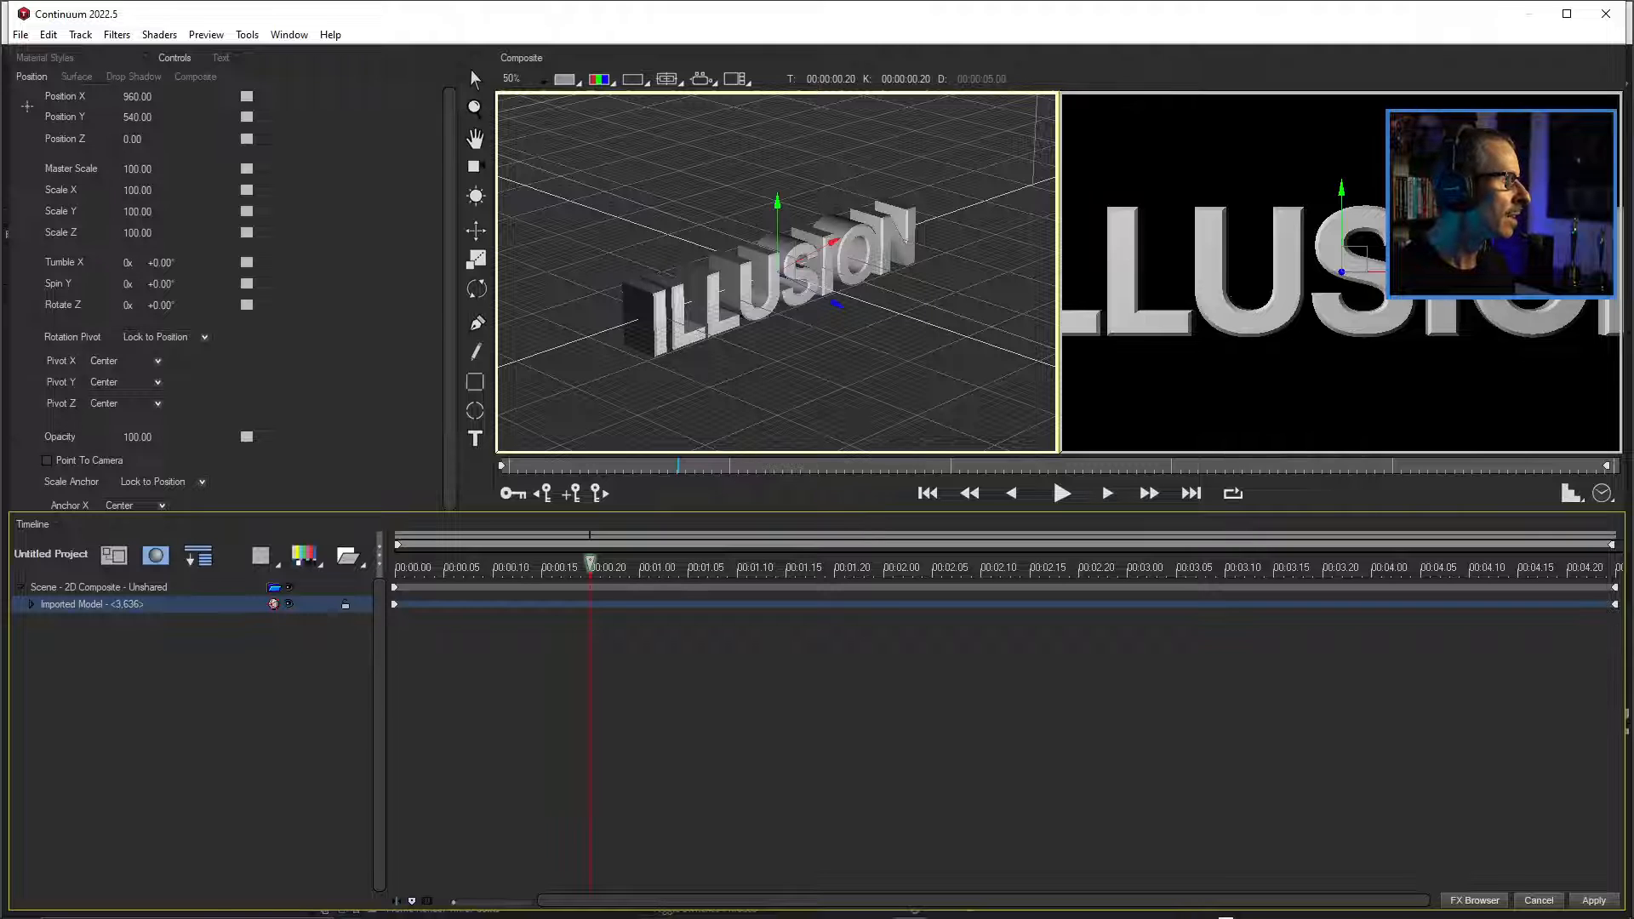
Apply the 10 Black material style from Color - Greys and Blacks to the Imported Model track.
click(45, 58)
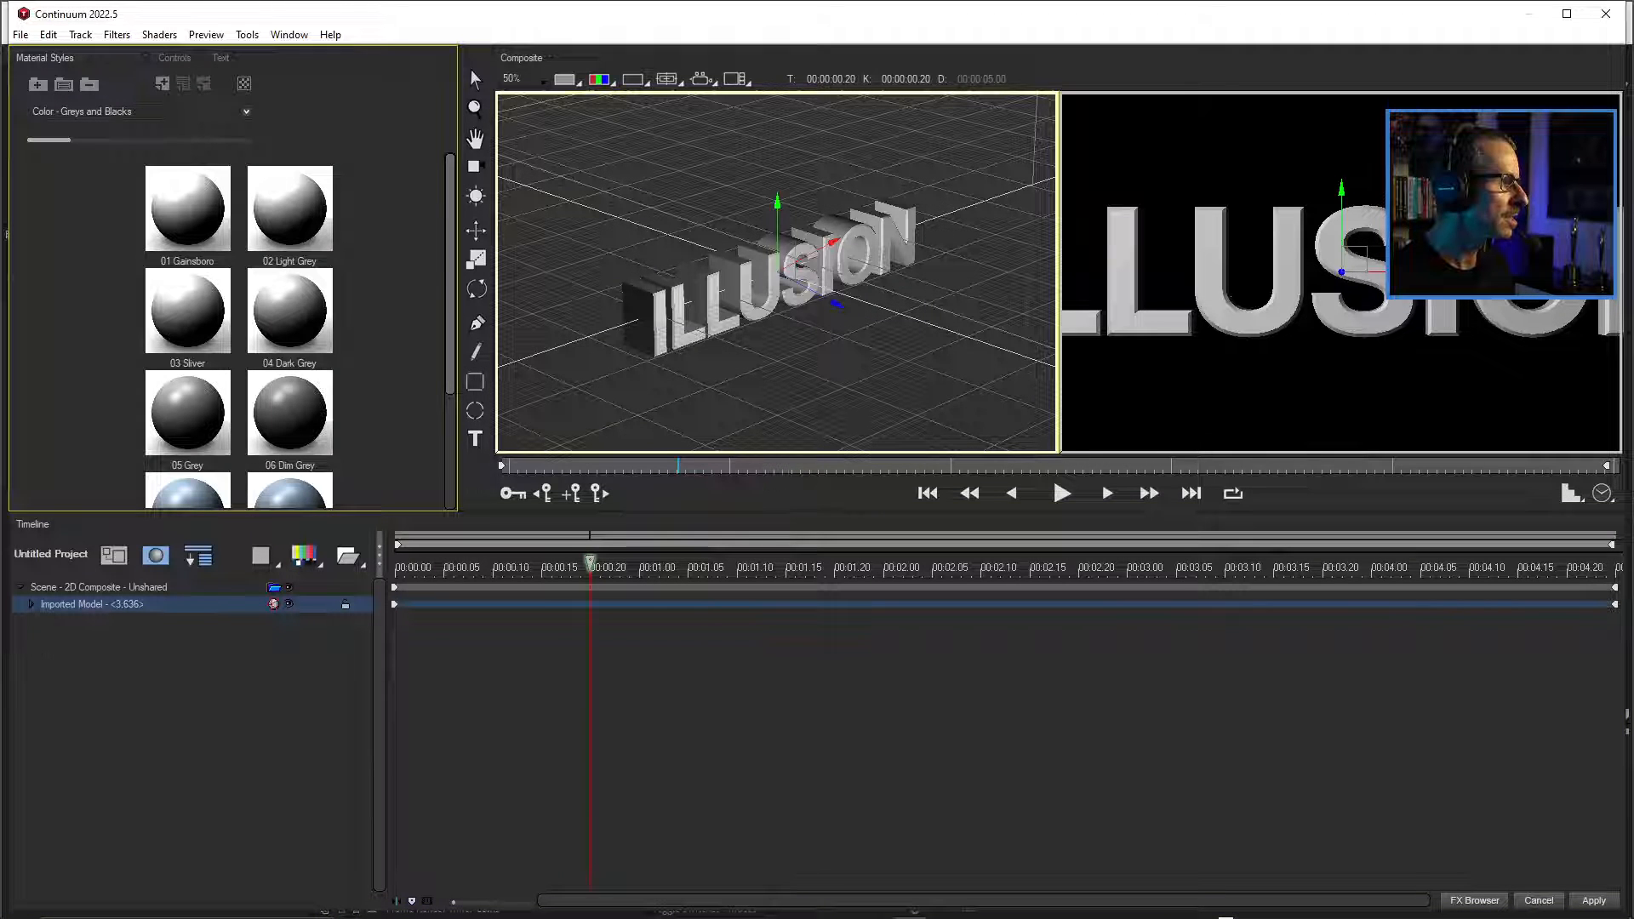
click(289, 34)
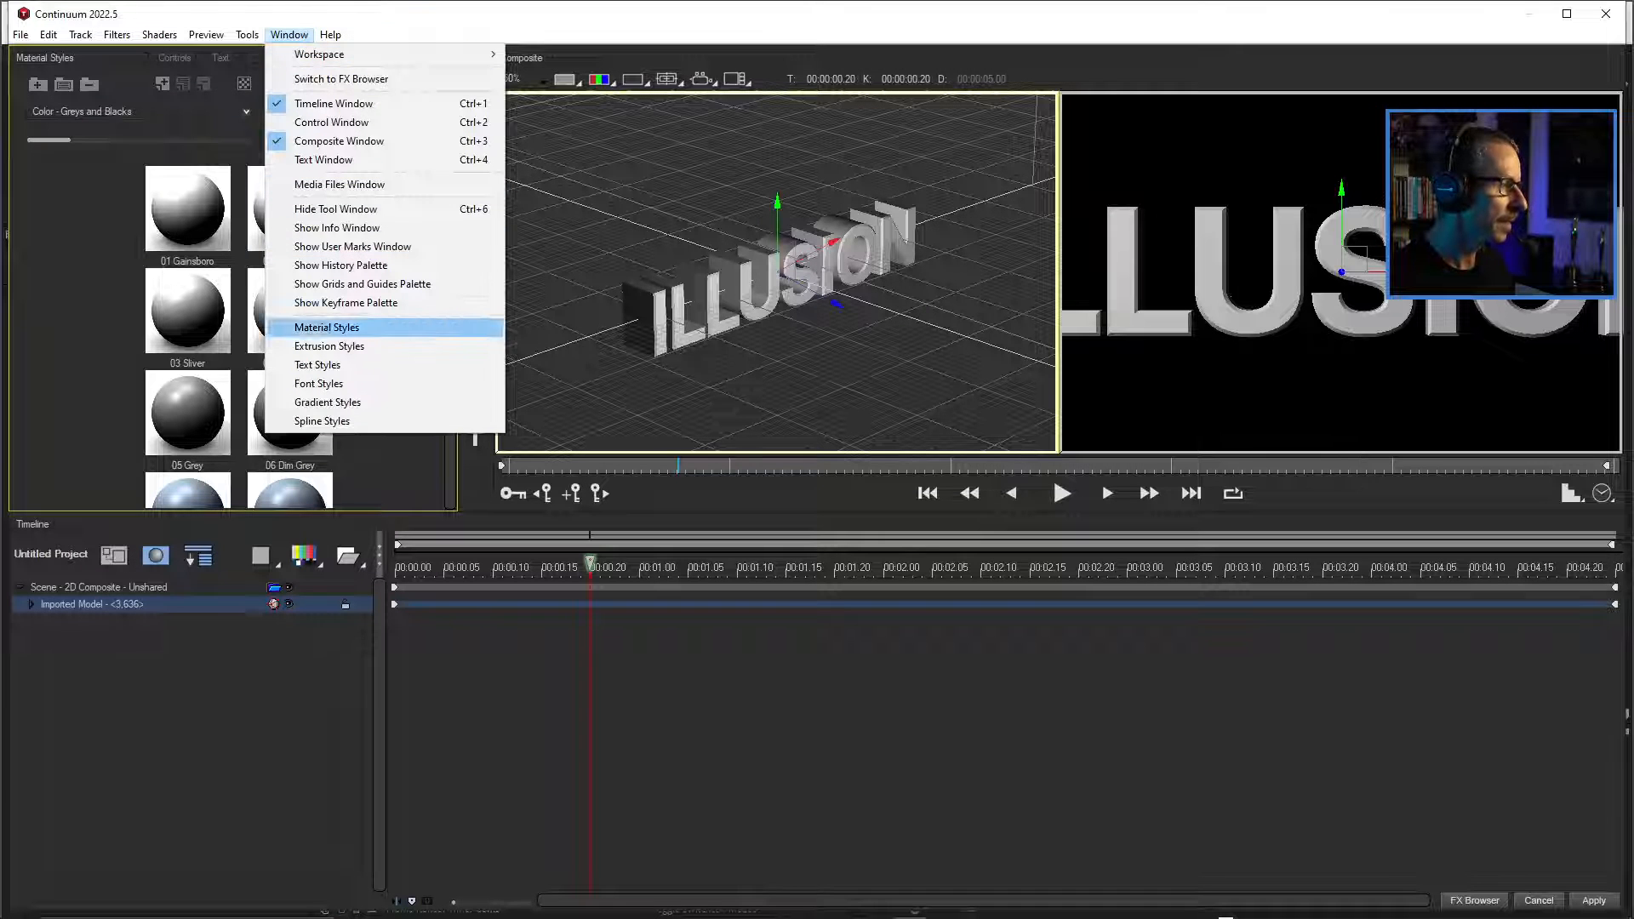
key(Escape)
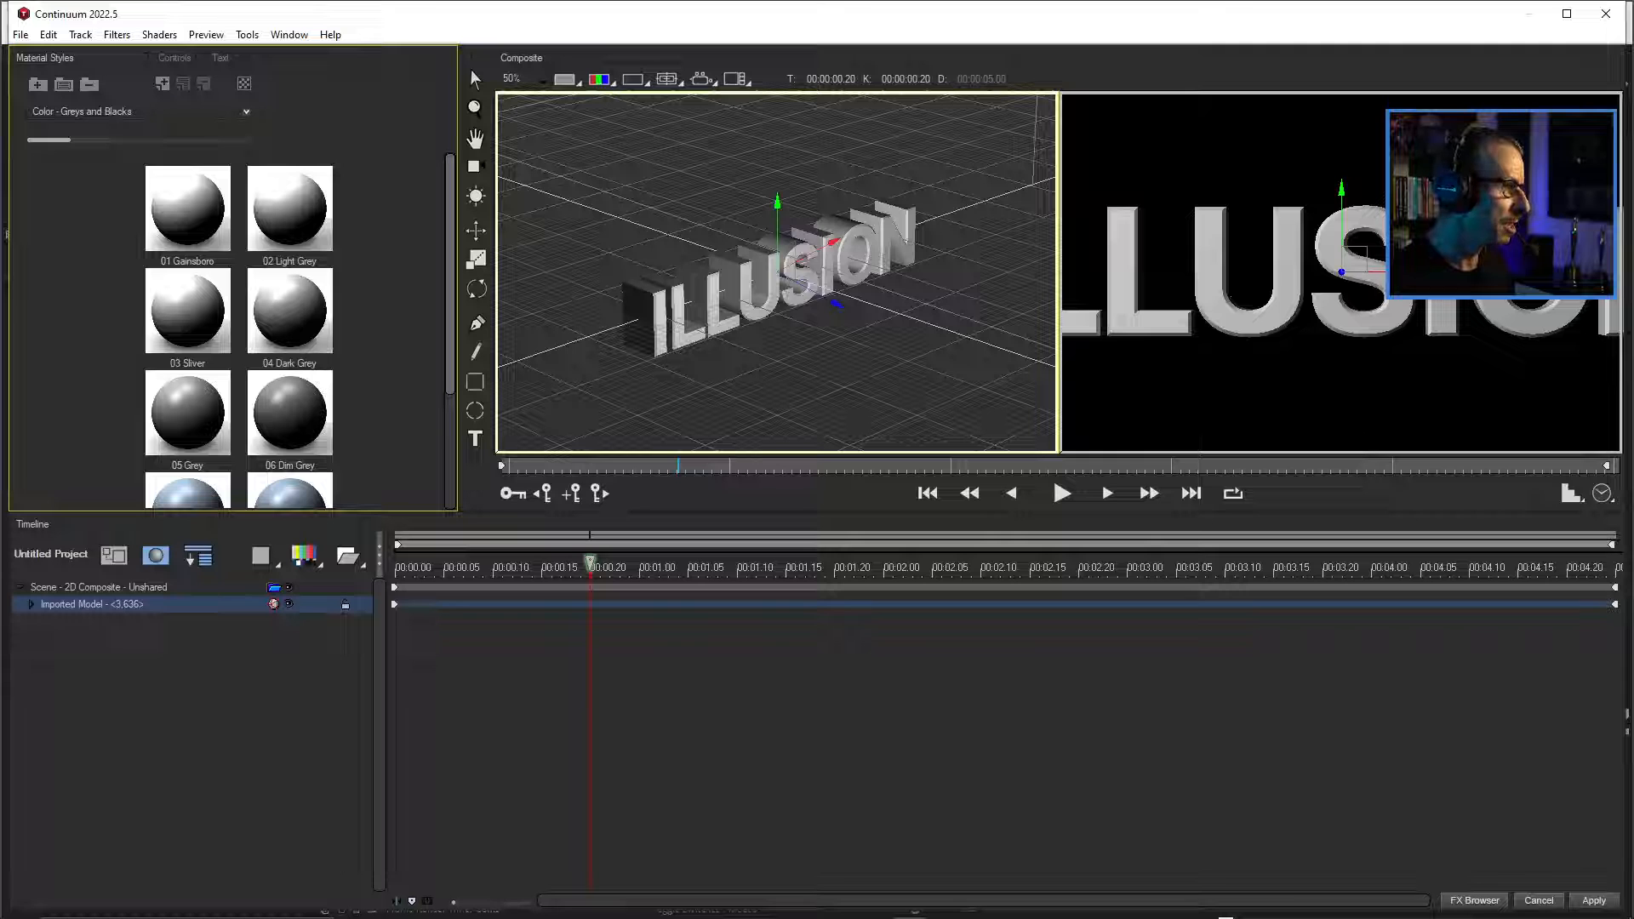
click(136, 112)
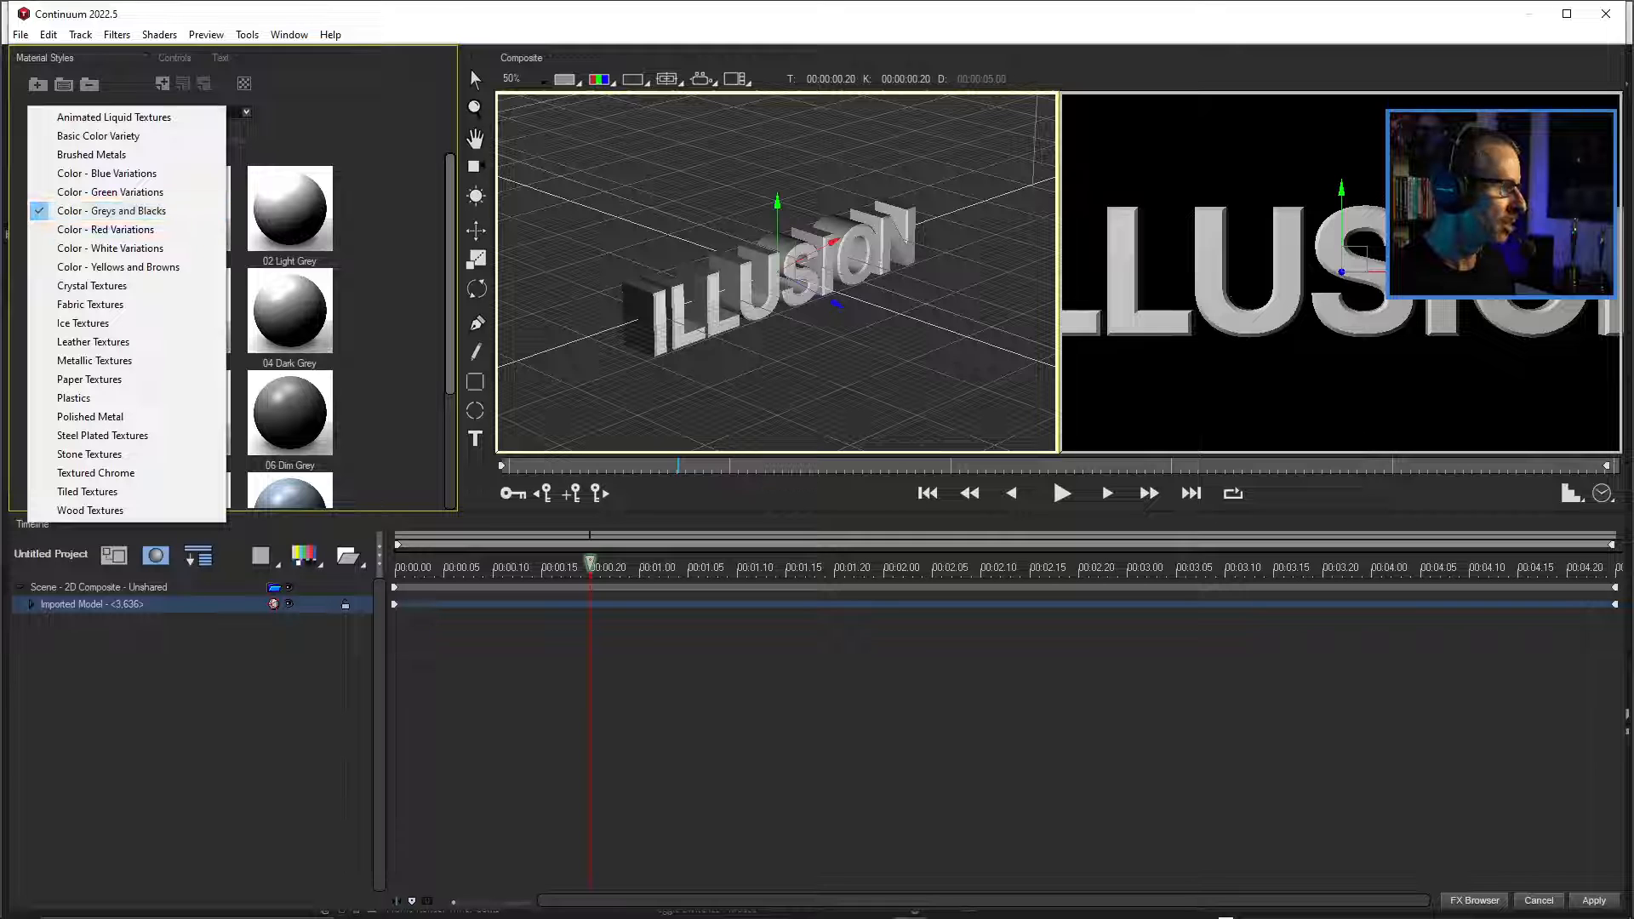
key(Escape)
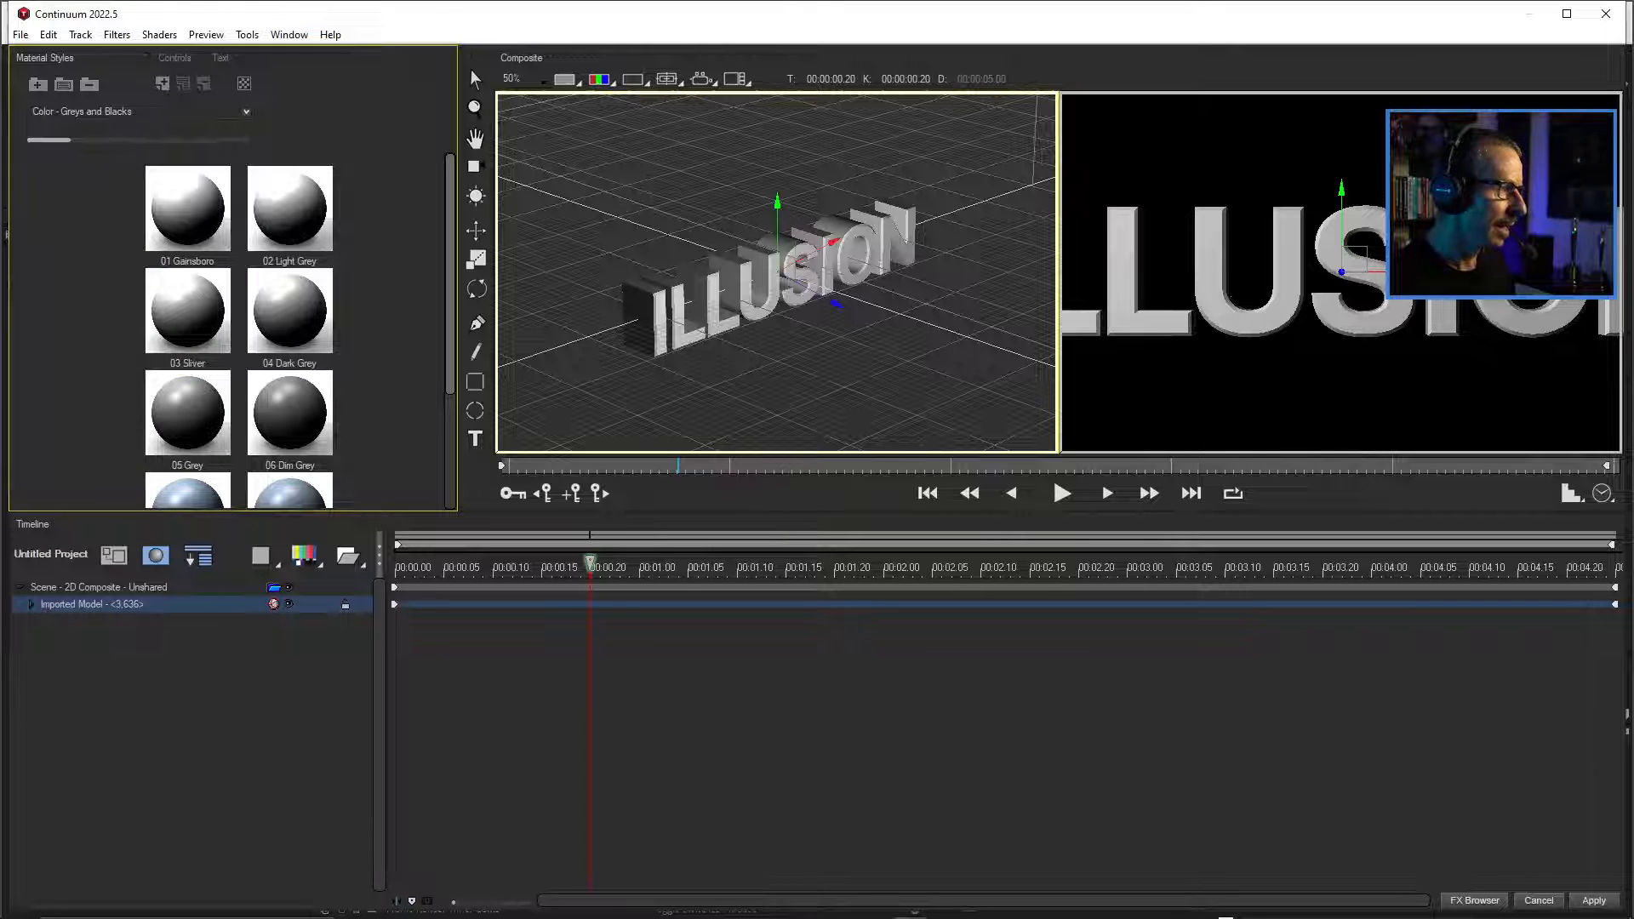
click(187, 209)
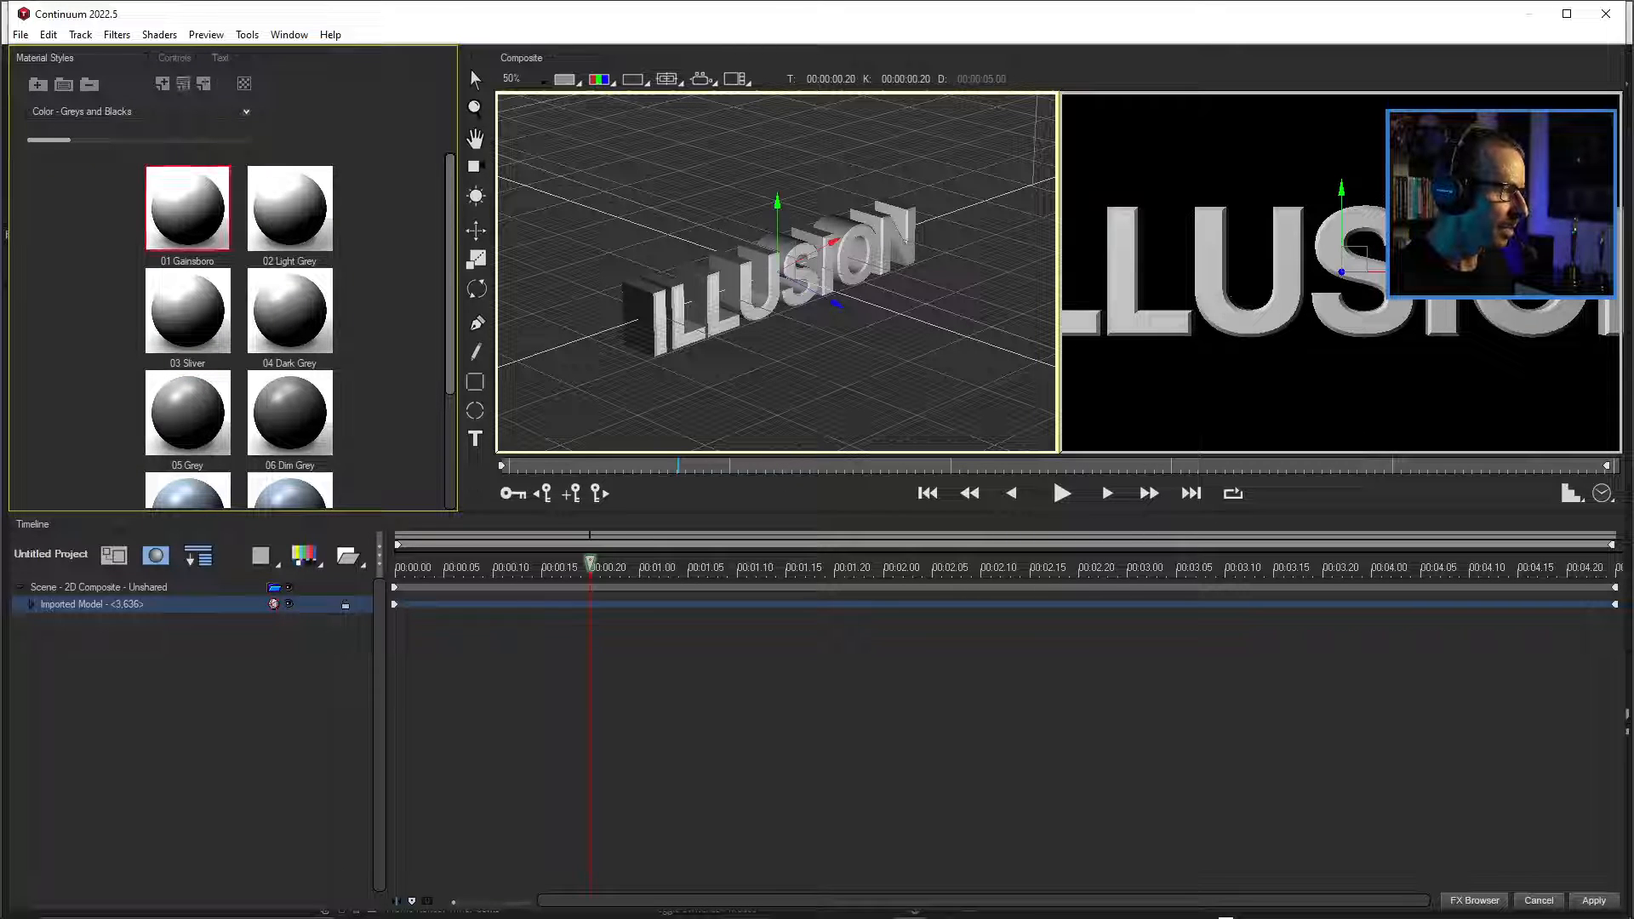
scroll(238, 332, down, 2)
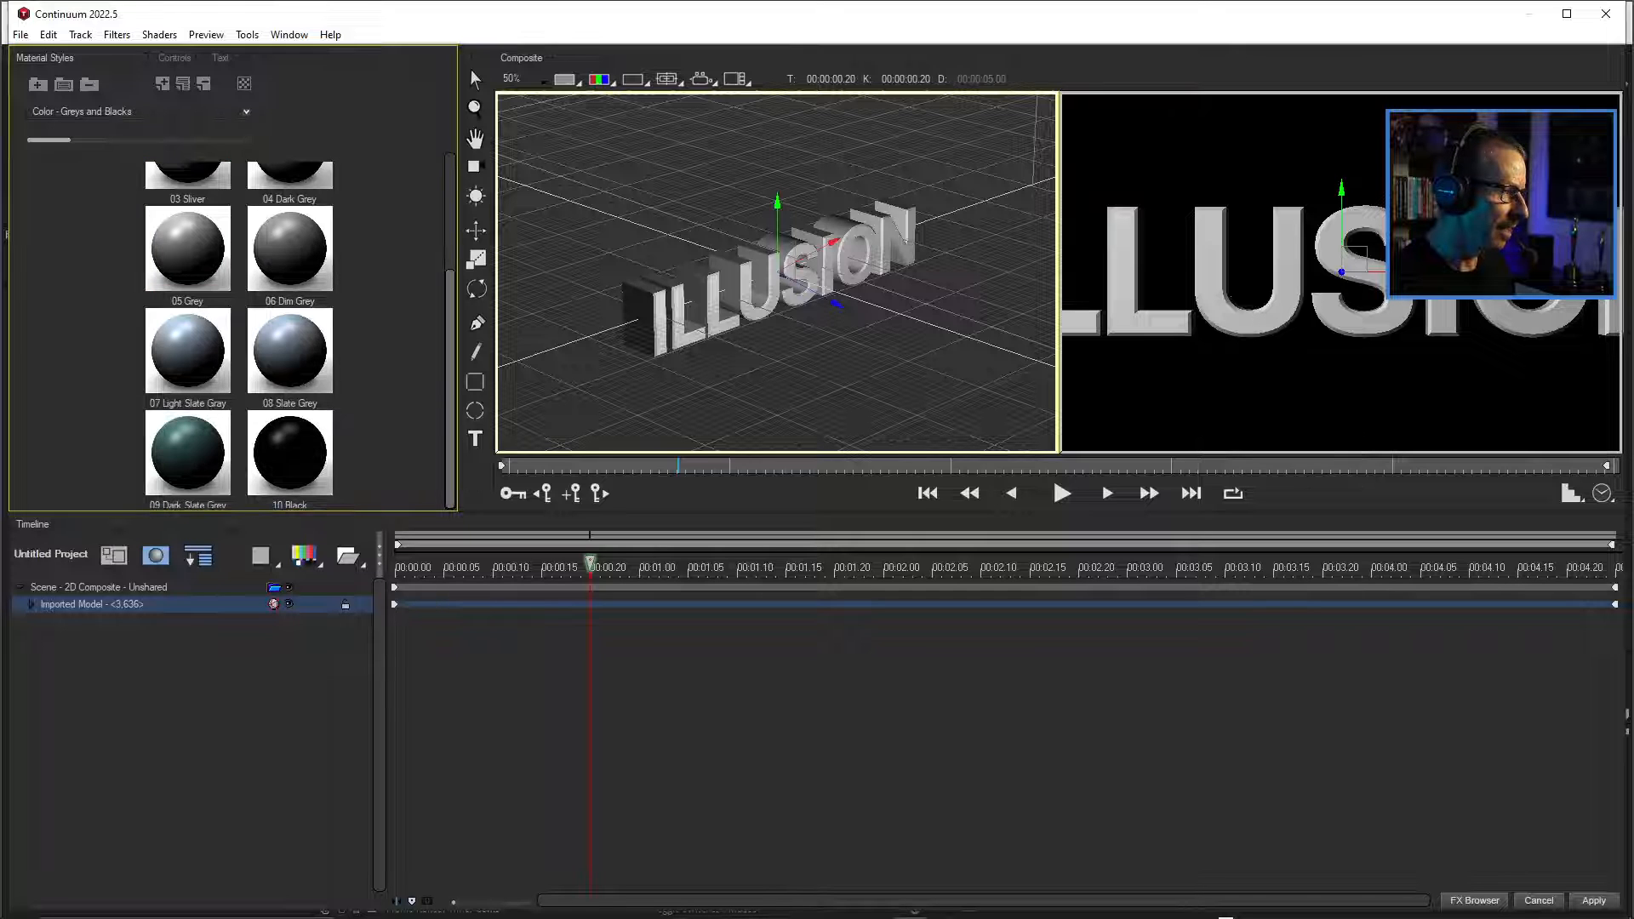
double_click(289, 453)
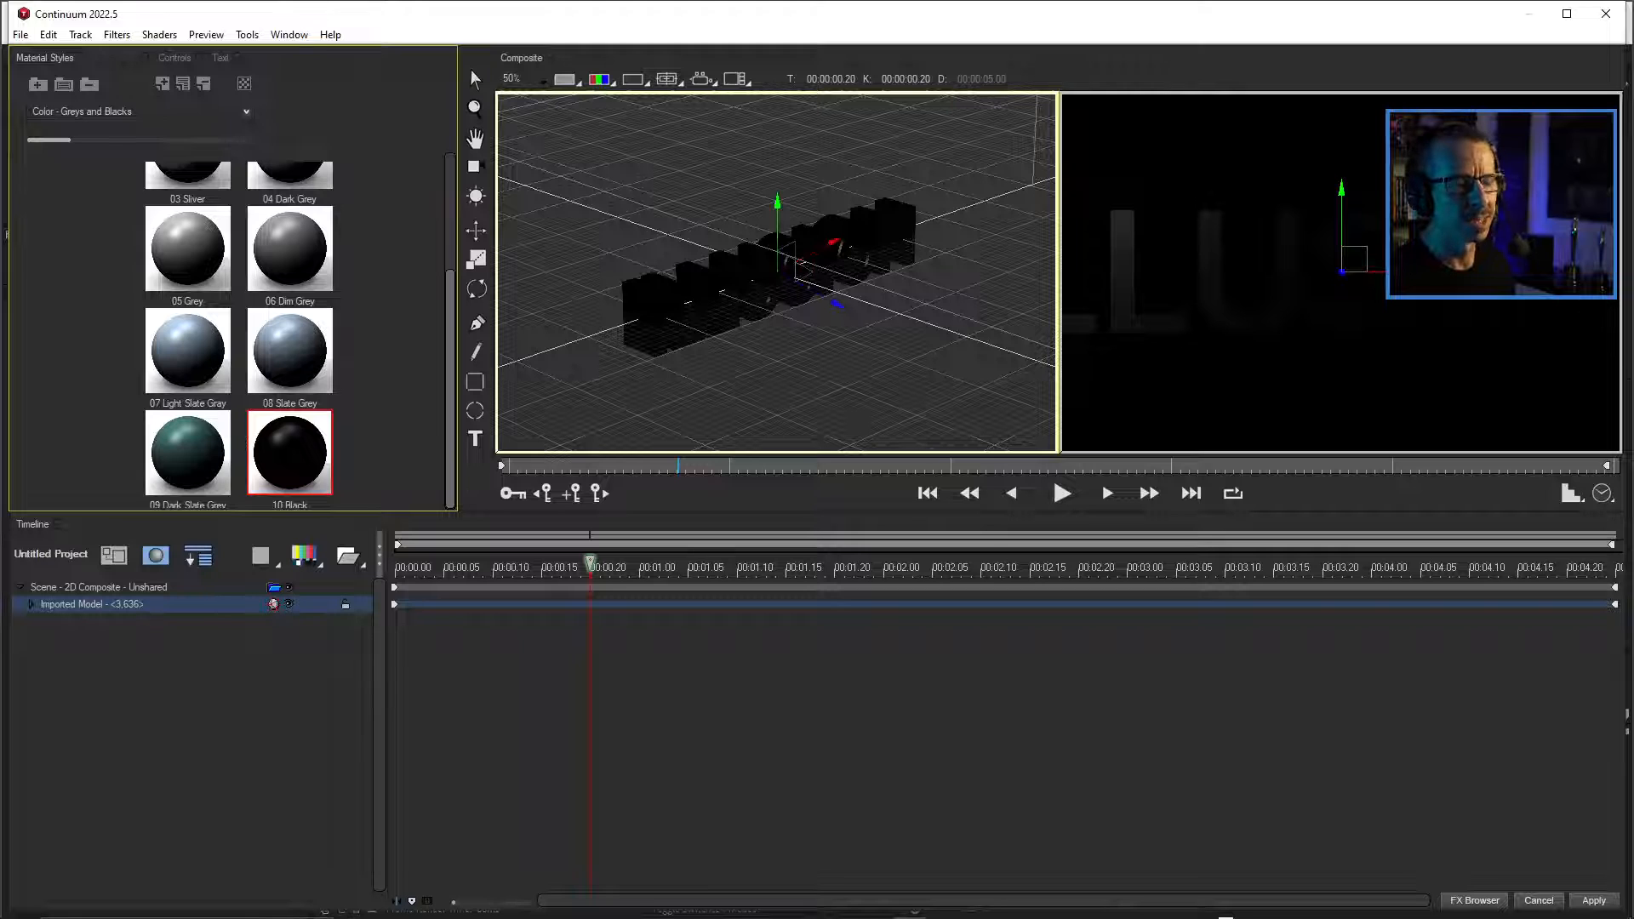
Examine the black text model from several angles in the World view and from the Top camera.
scroll(810, 255, up, 1)
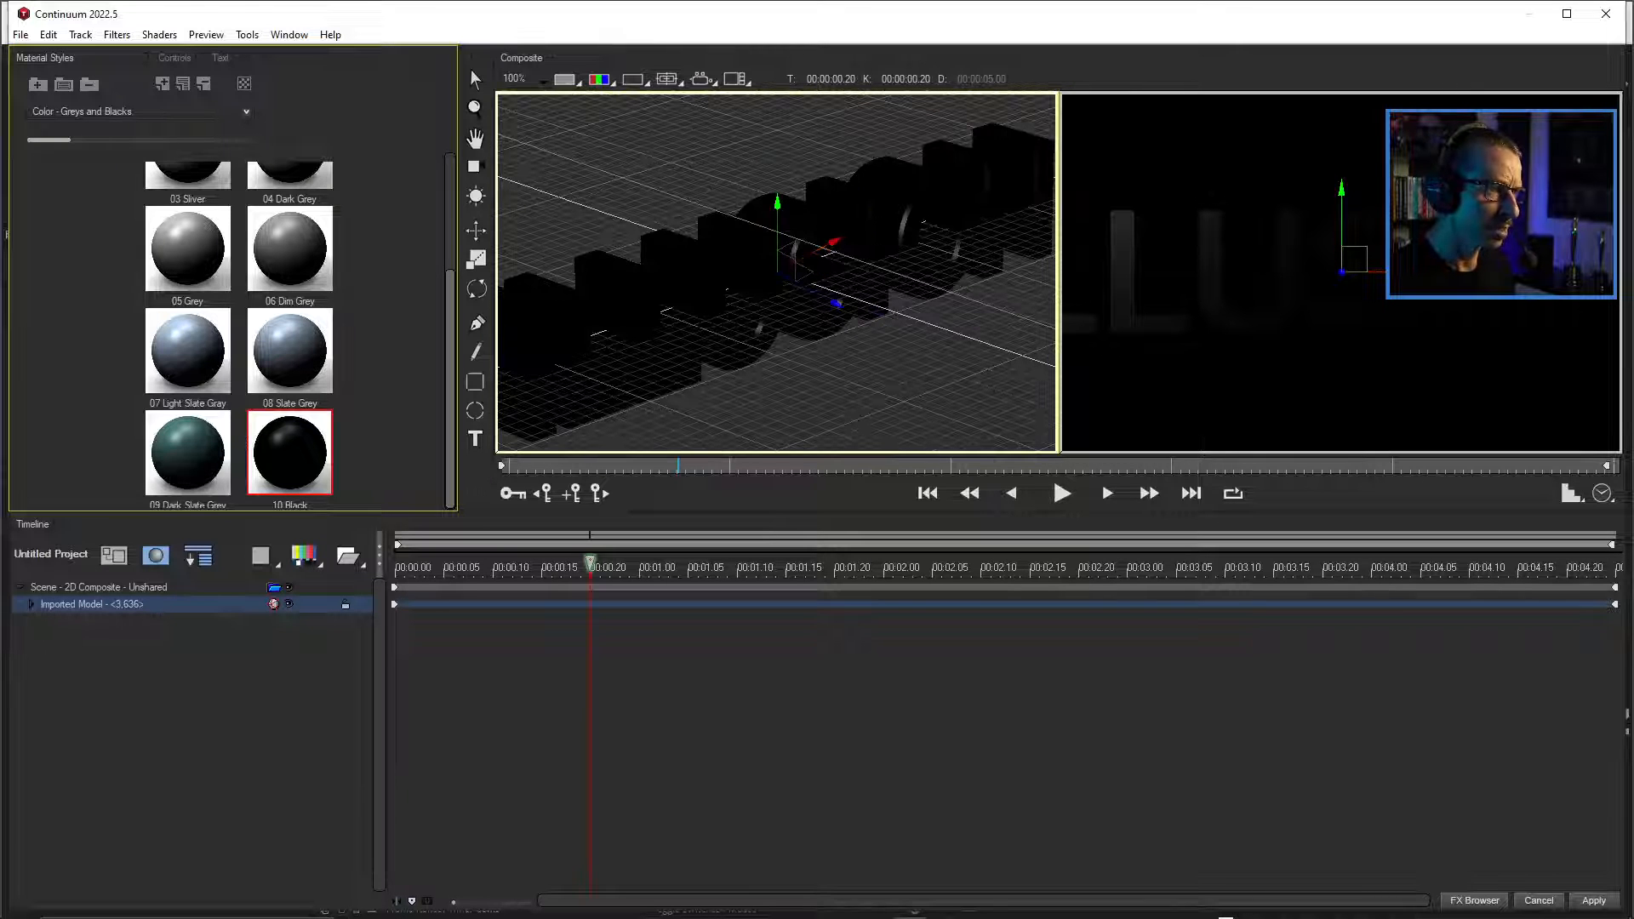
scroll(777, 255, down, 1)
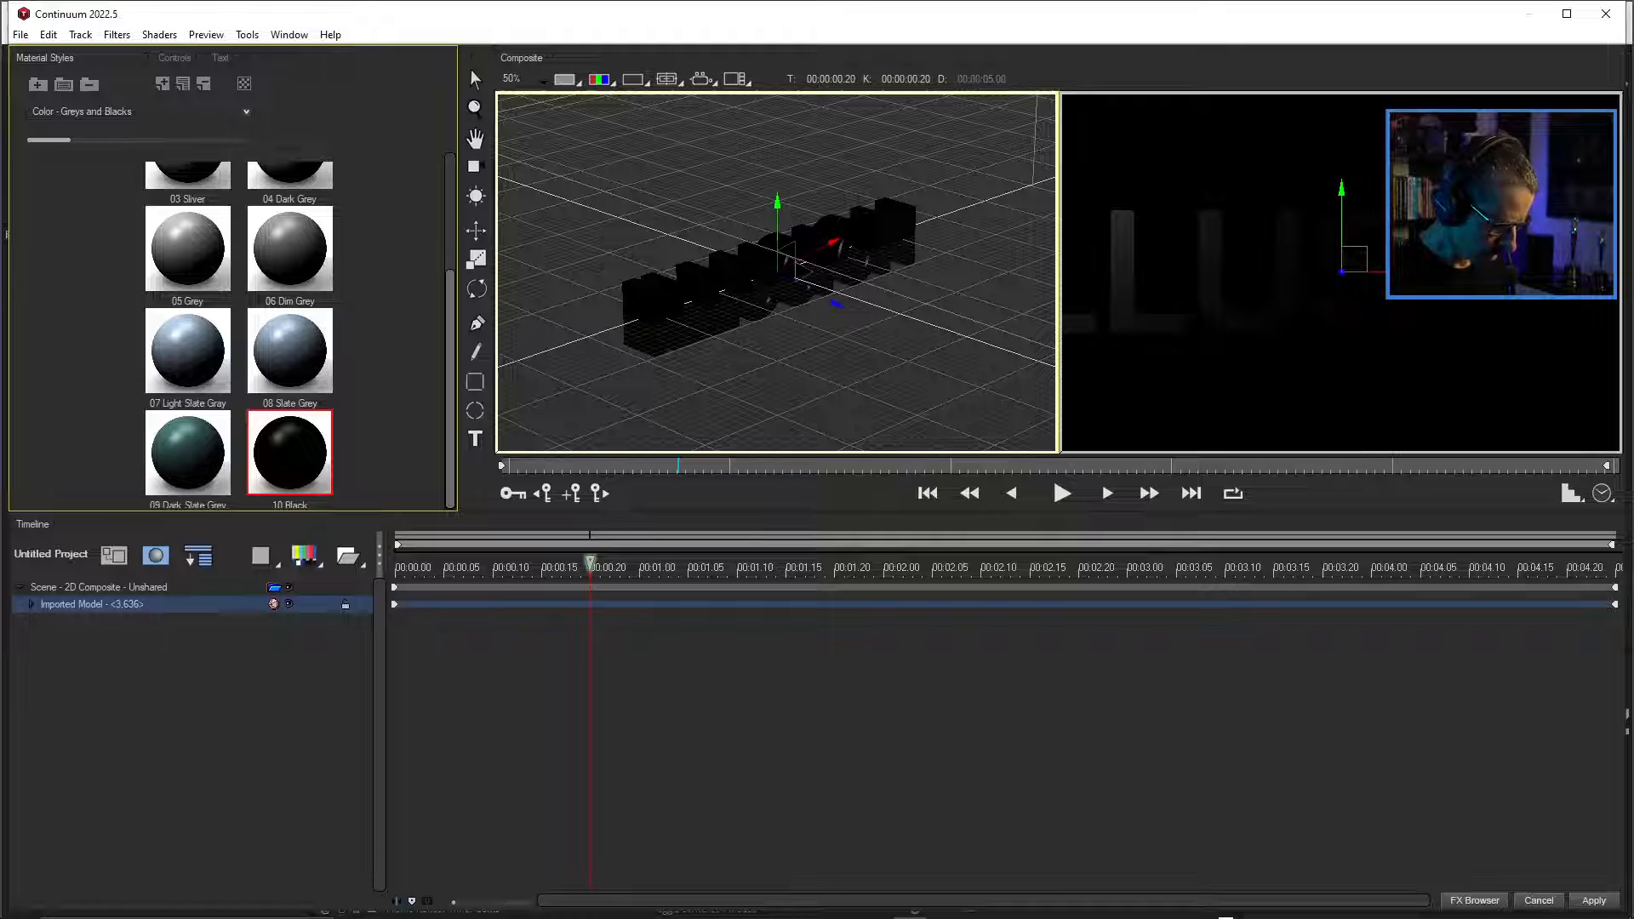
drag(777, 255, 851, 260)
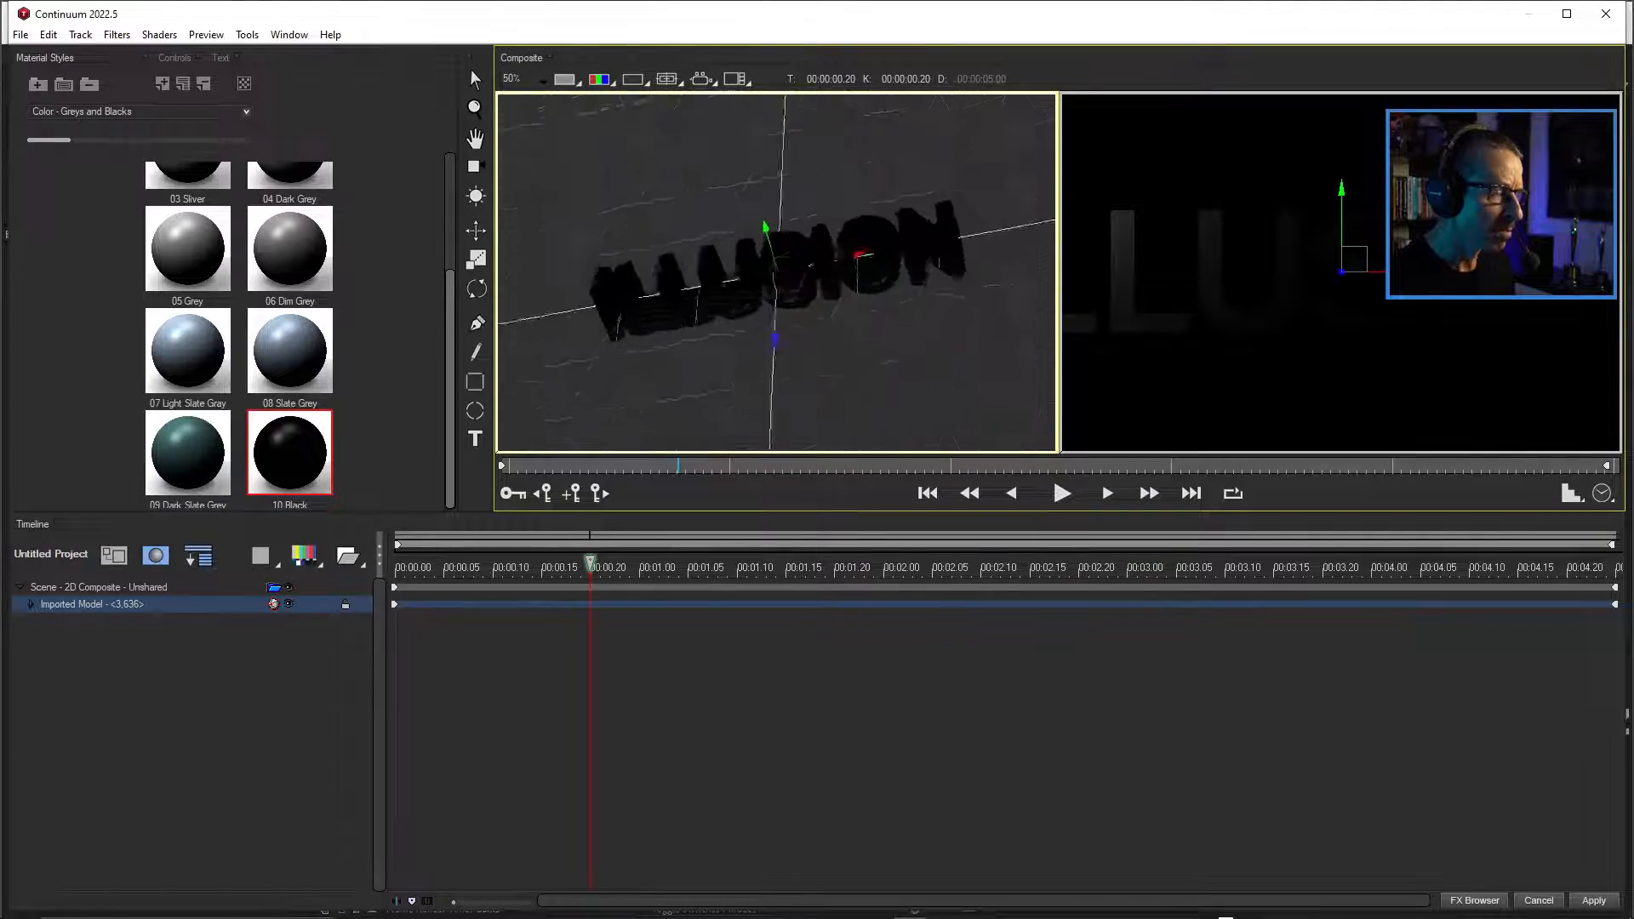
mouse_move(783, 265)
mouse_down()
mouse_move(872, 281)
mouse_move(829, 281)
mouse_move(778, 243)
mouse_move(800, 259)
mouse_up()
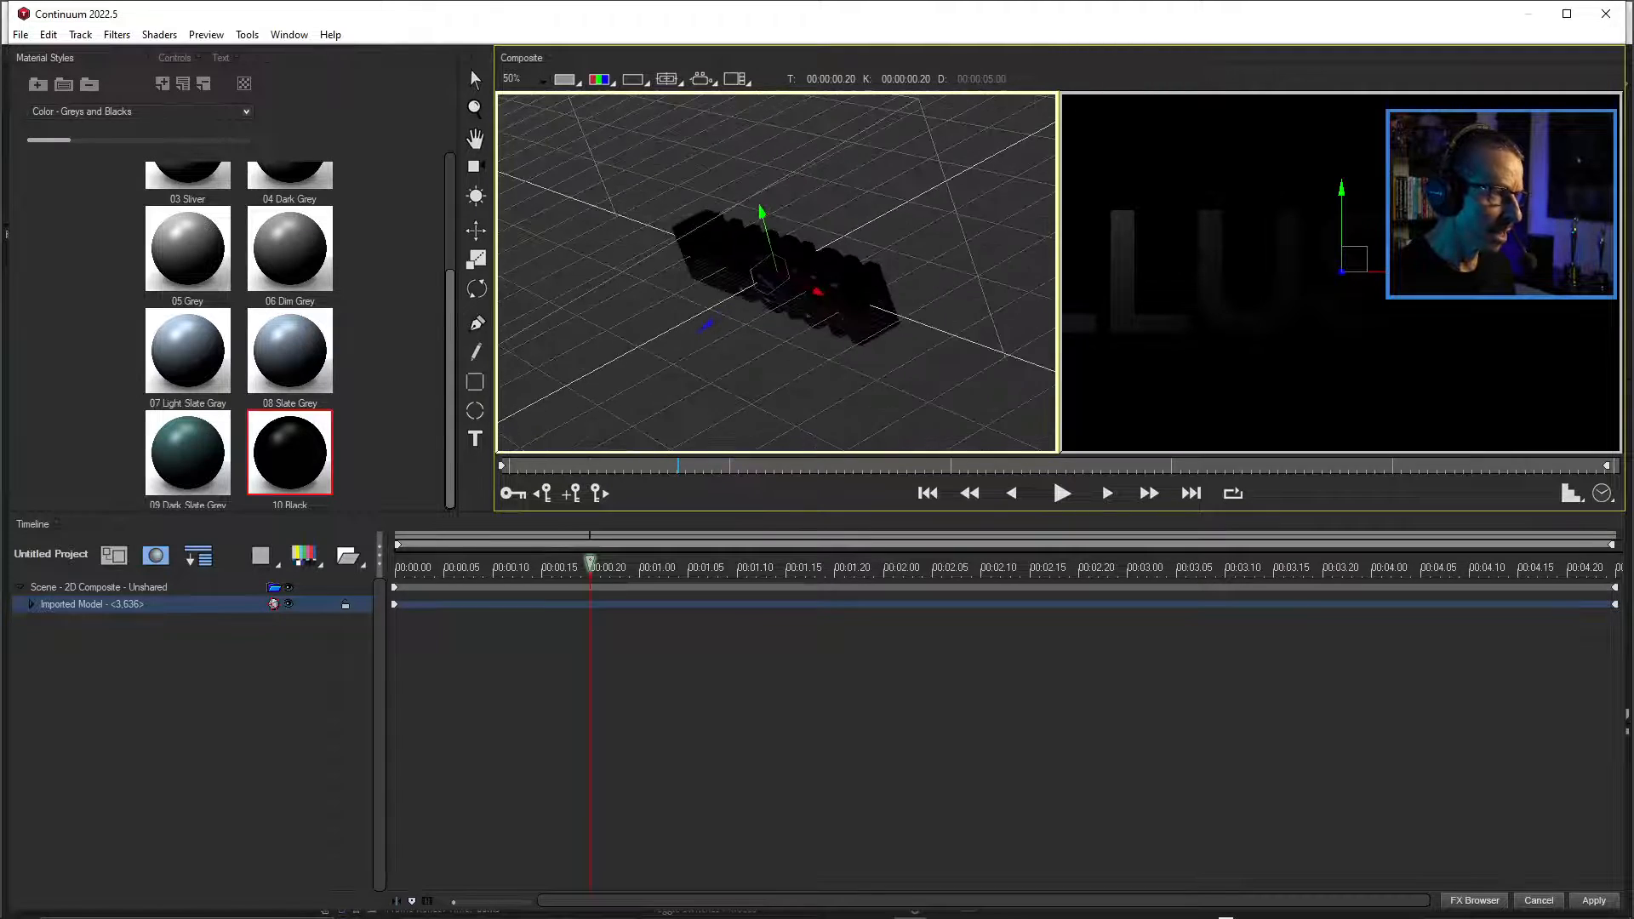
mouse_move(770, 264)
mouse_down()
mouse_move(902, 294)
mouse_move(961, 264)
mouse_move(936, 286)
mouse_move(949, 260)
mouse_move(927, 277)
mouse_move(765, 264)
mouse_move(736, 293)
mouse_move(737, 328)
mouse_move(804, 285)
mouse_move(787, 234)
mouse_move(792, 294)
mouse_move(838, 247)
mouse_move(910, 238)
mouse_move(839, 285)
mouse_move(766, 281)
mouse_move(770, 255)
mouse_move(799, 294)
mouse_move(805, 277)
mouse_move(774, 268)
mouse_up()
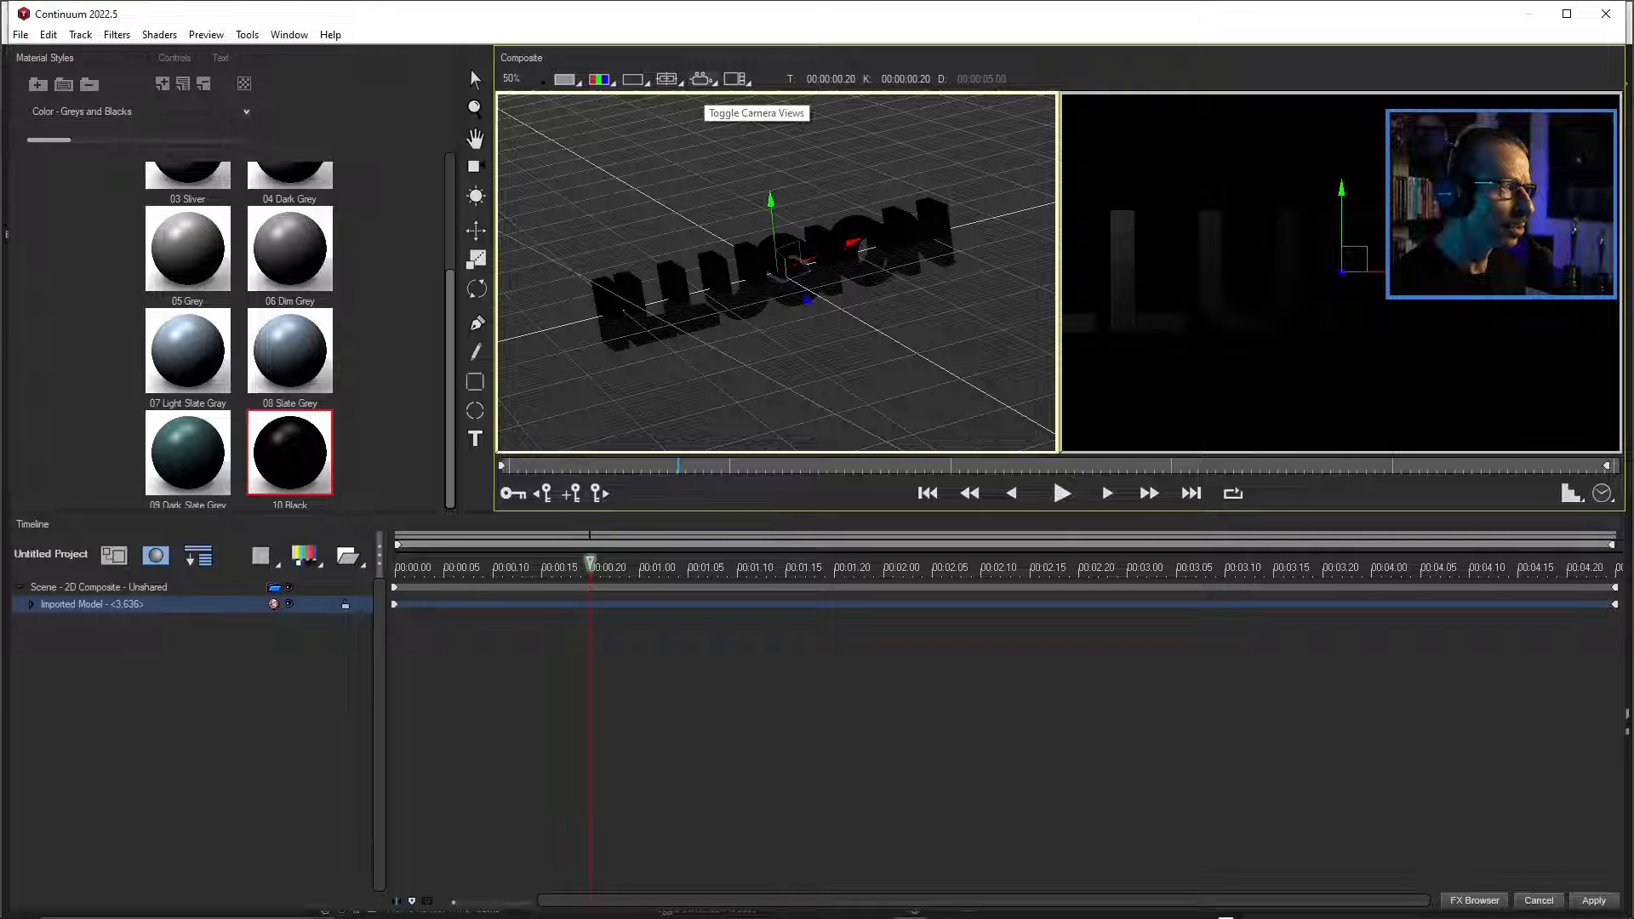
click(733, 78)
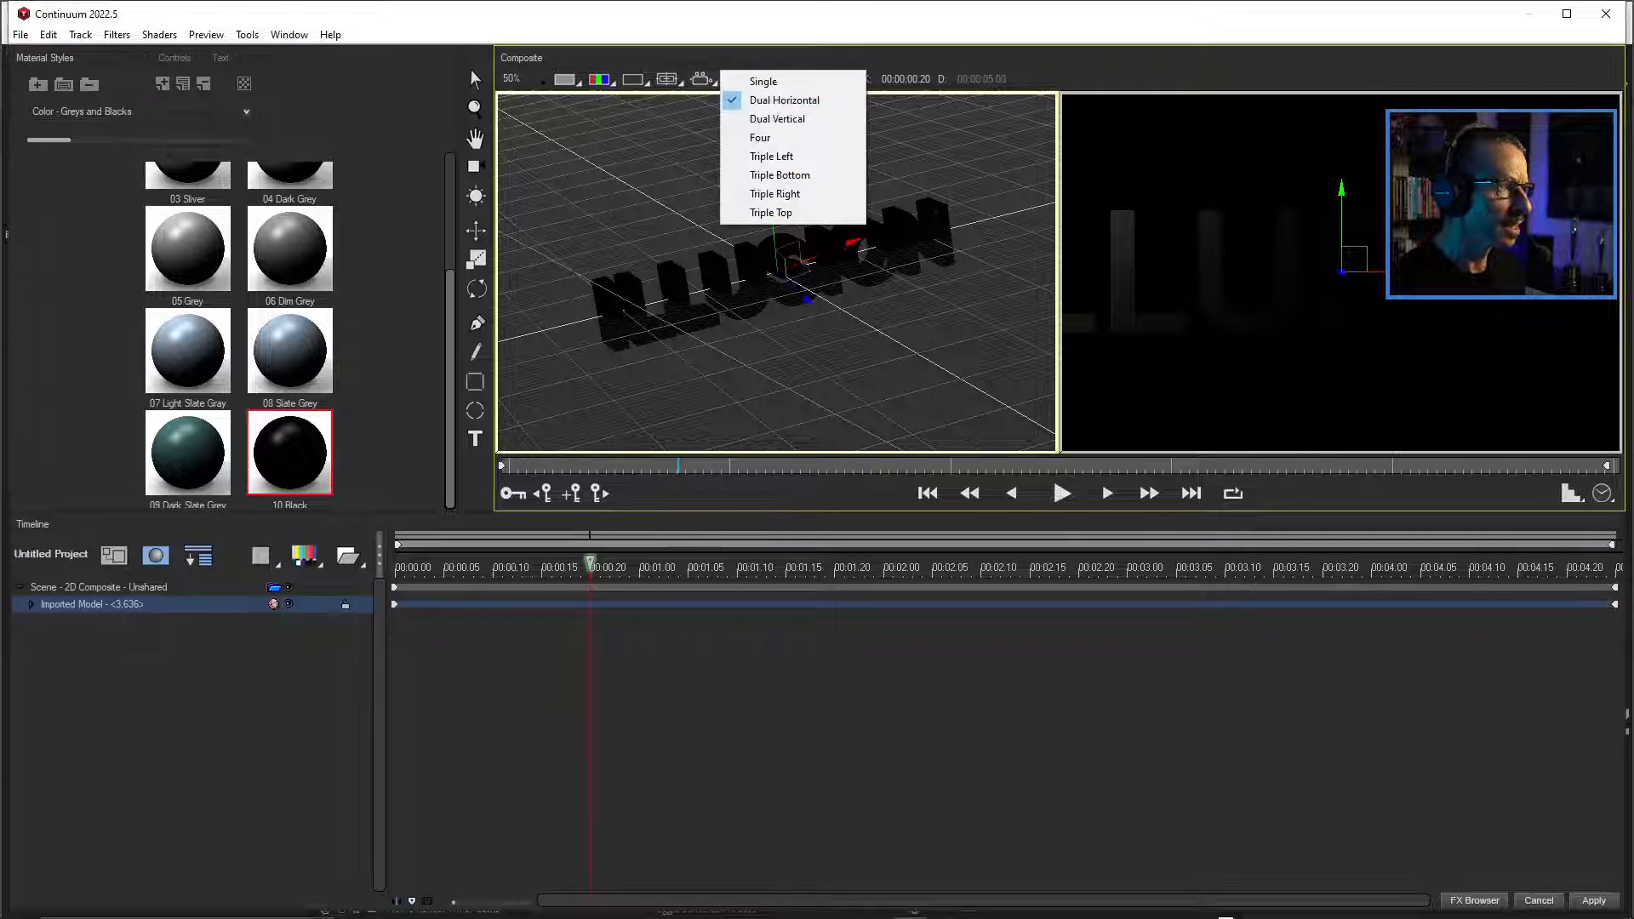
click(702, 79)
click(726, 156)
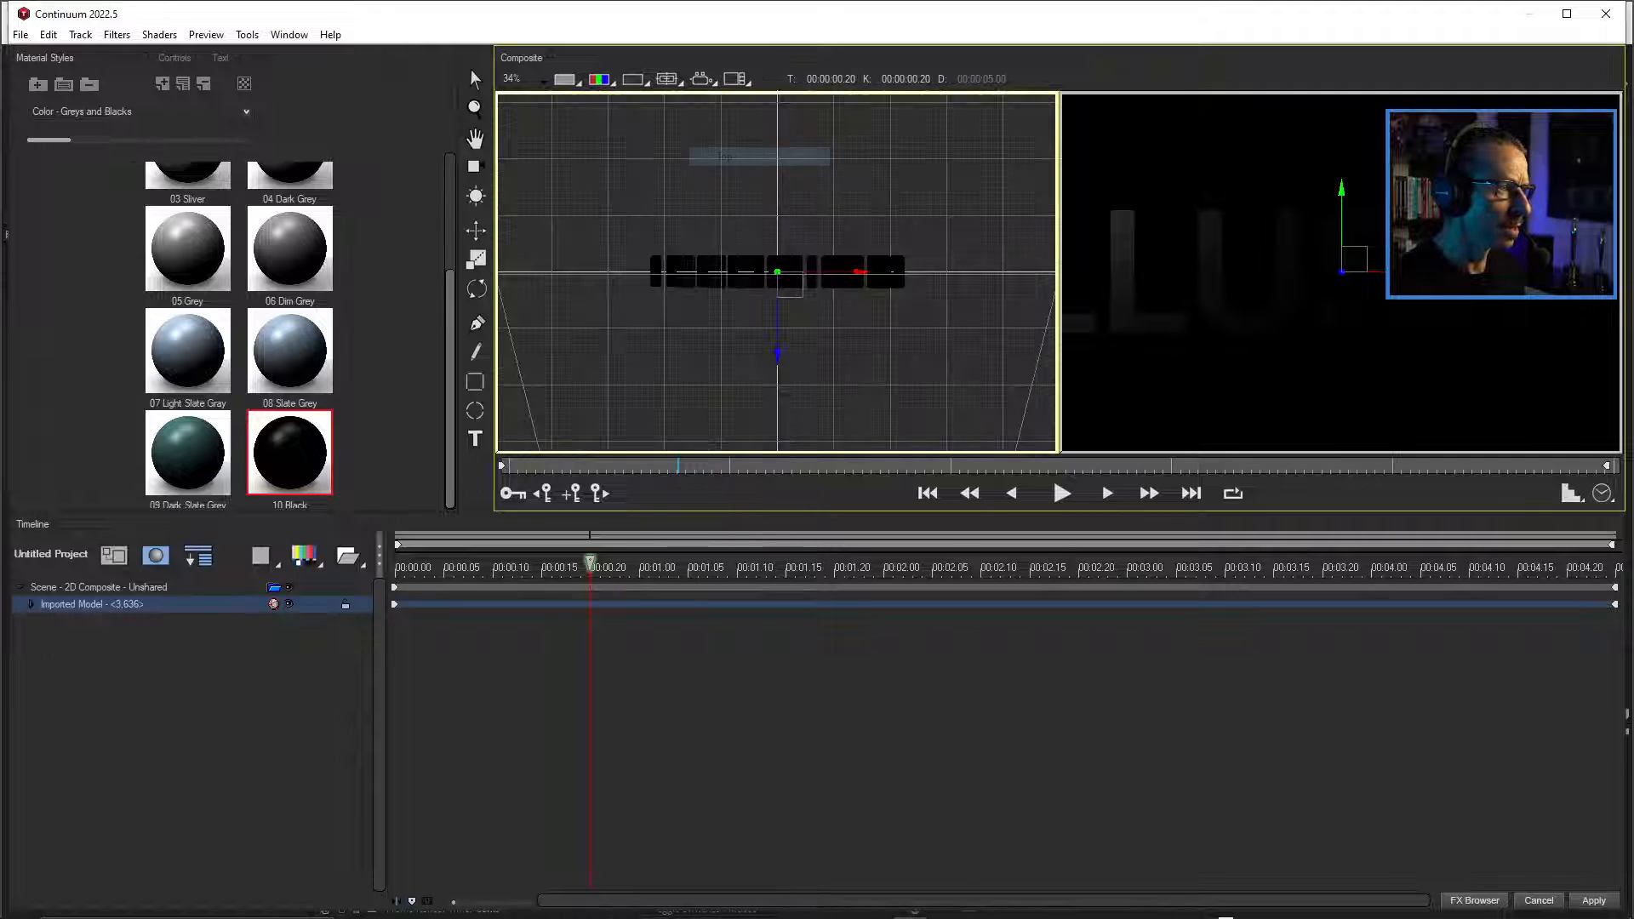
scroll(783, 285, down, 3)
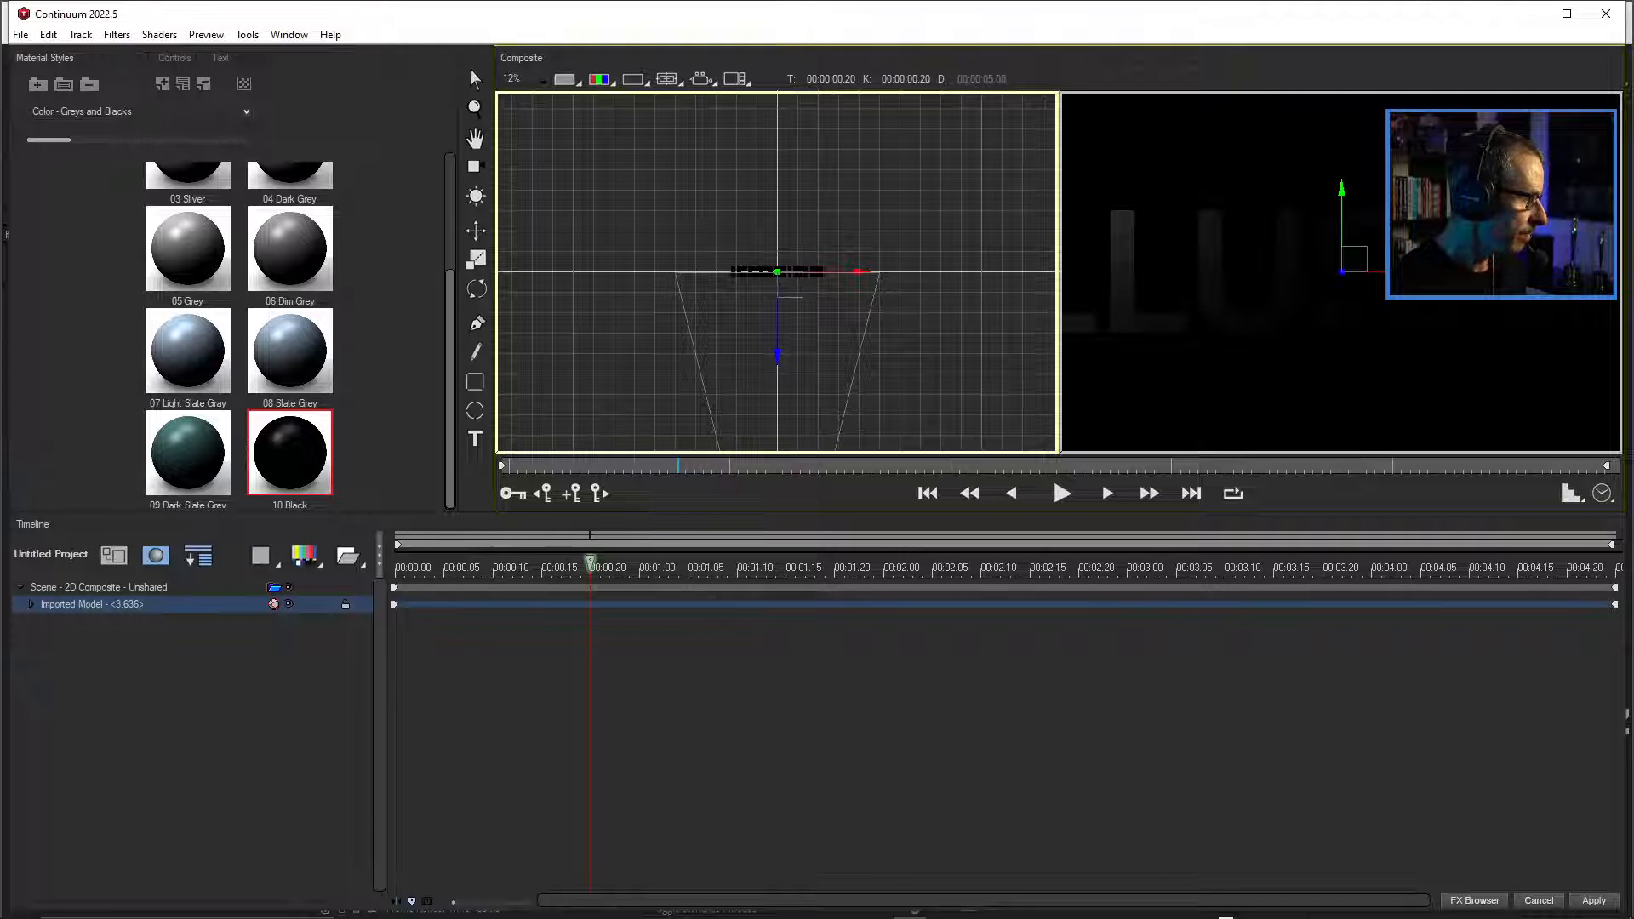
Move the scene's first point light in the Top view to a Light X of about 950, in front of the text.
click(99, 587)
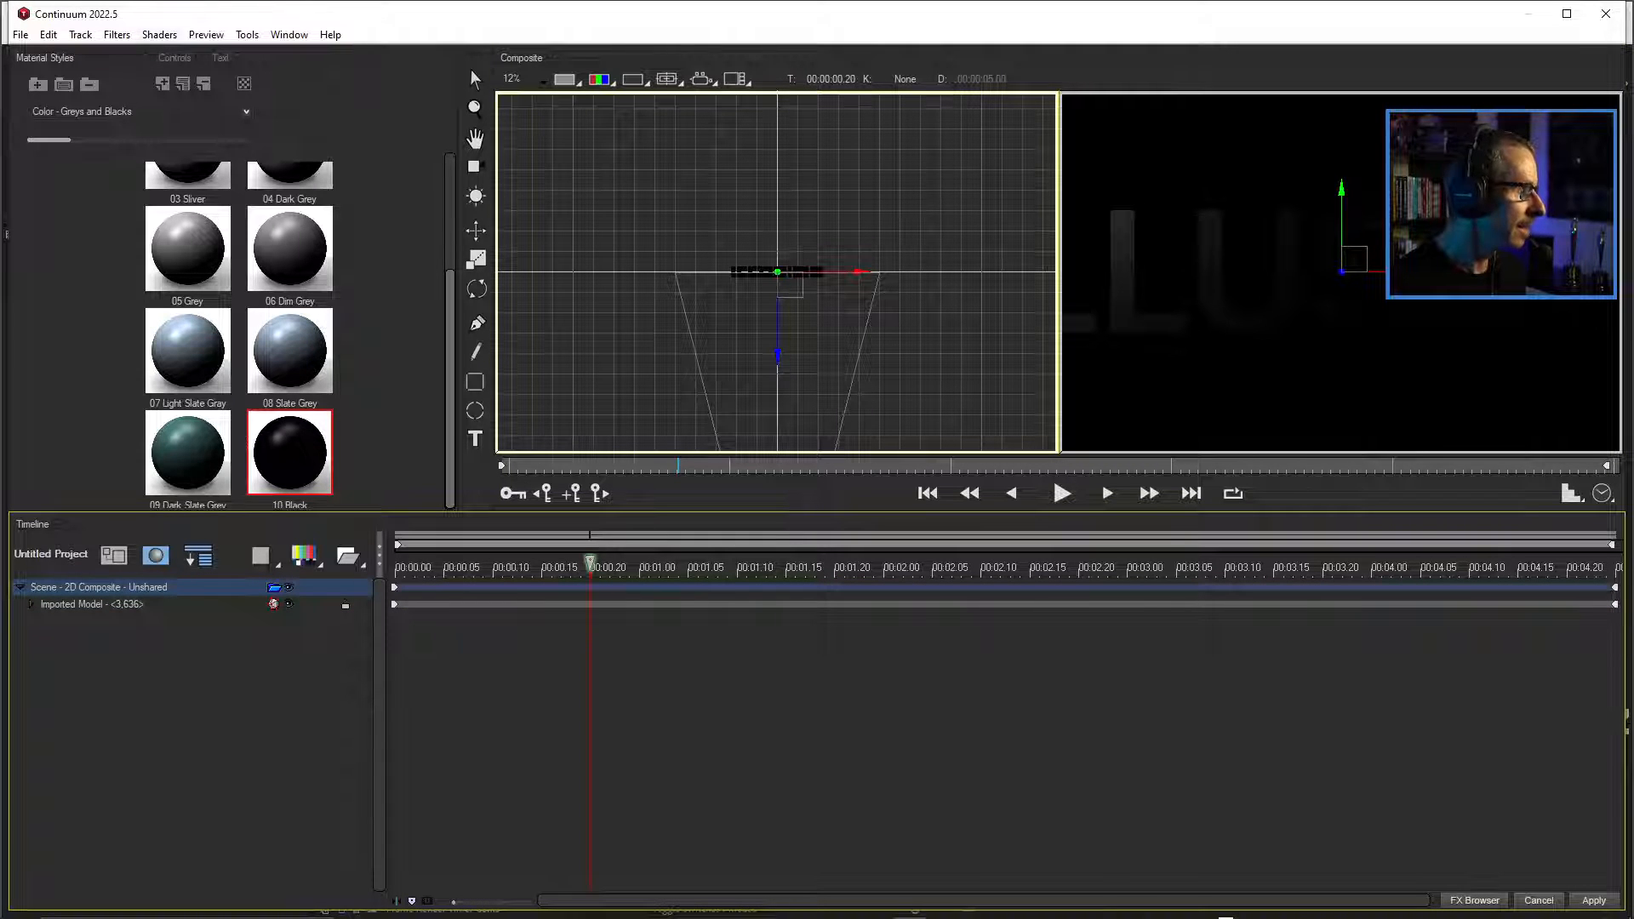
click(174, 58)
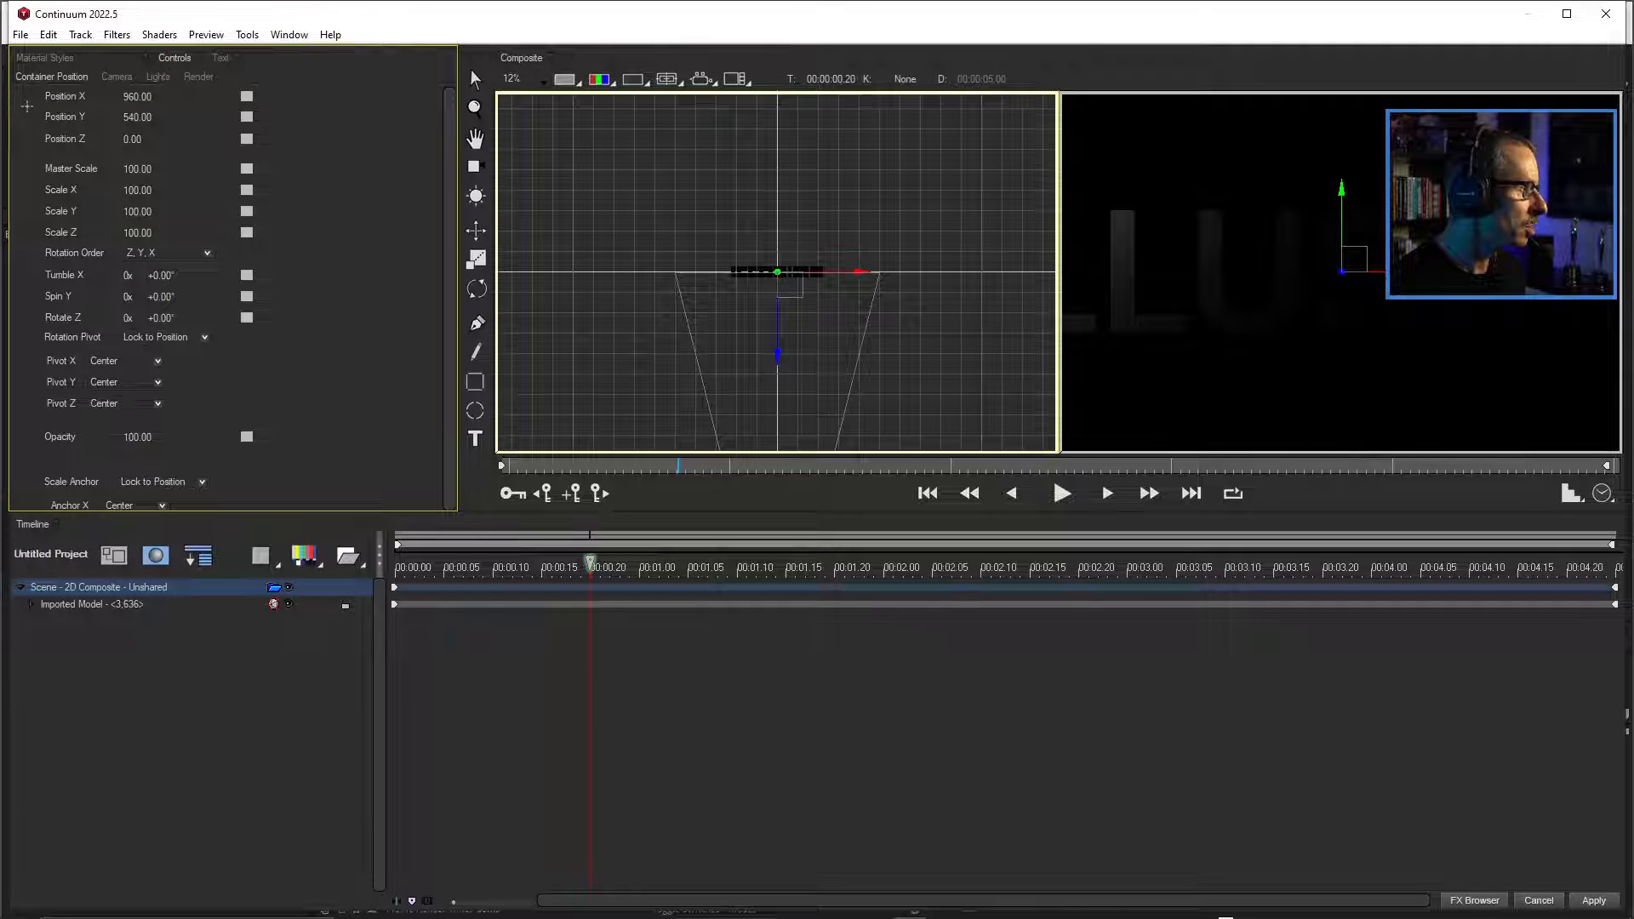
click(157, 77)
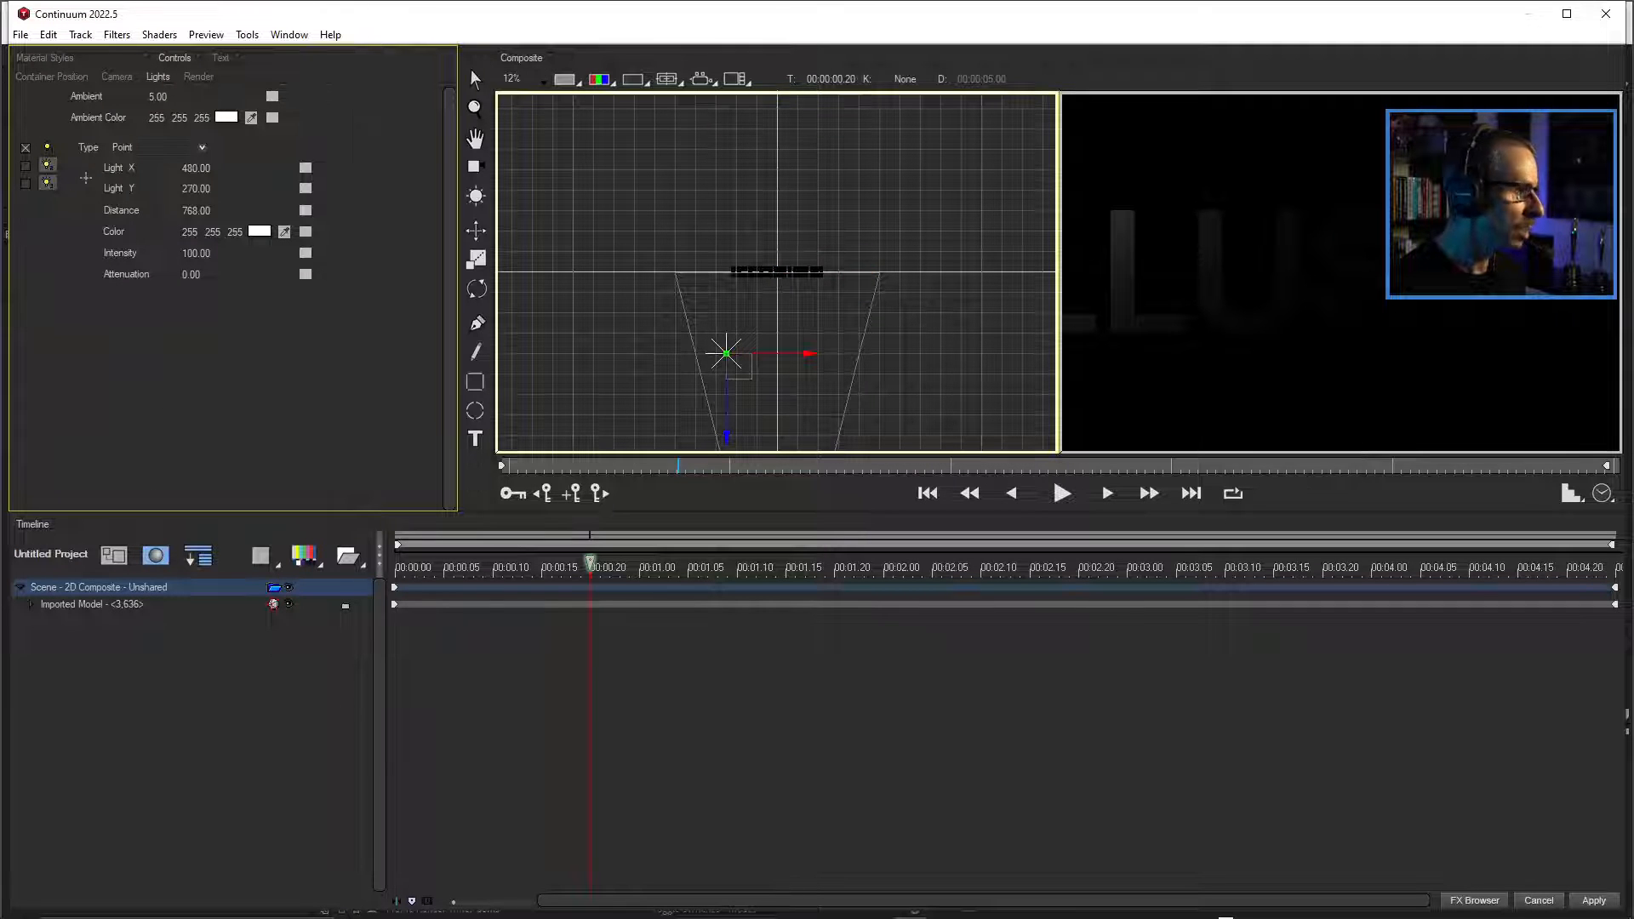
click(26, 148)
click(26, 148)
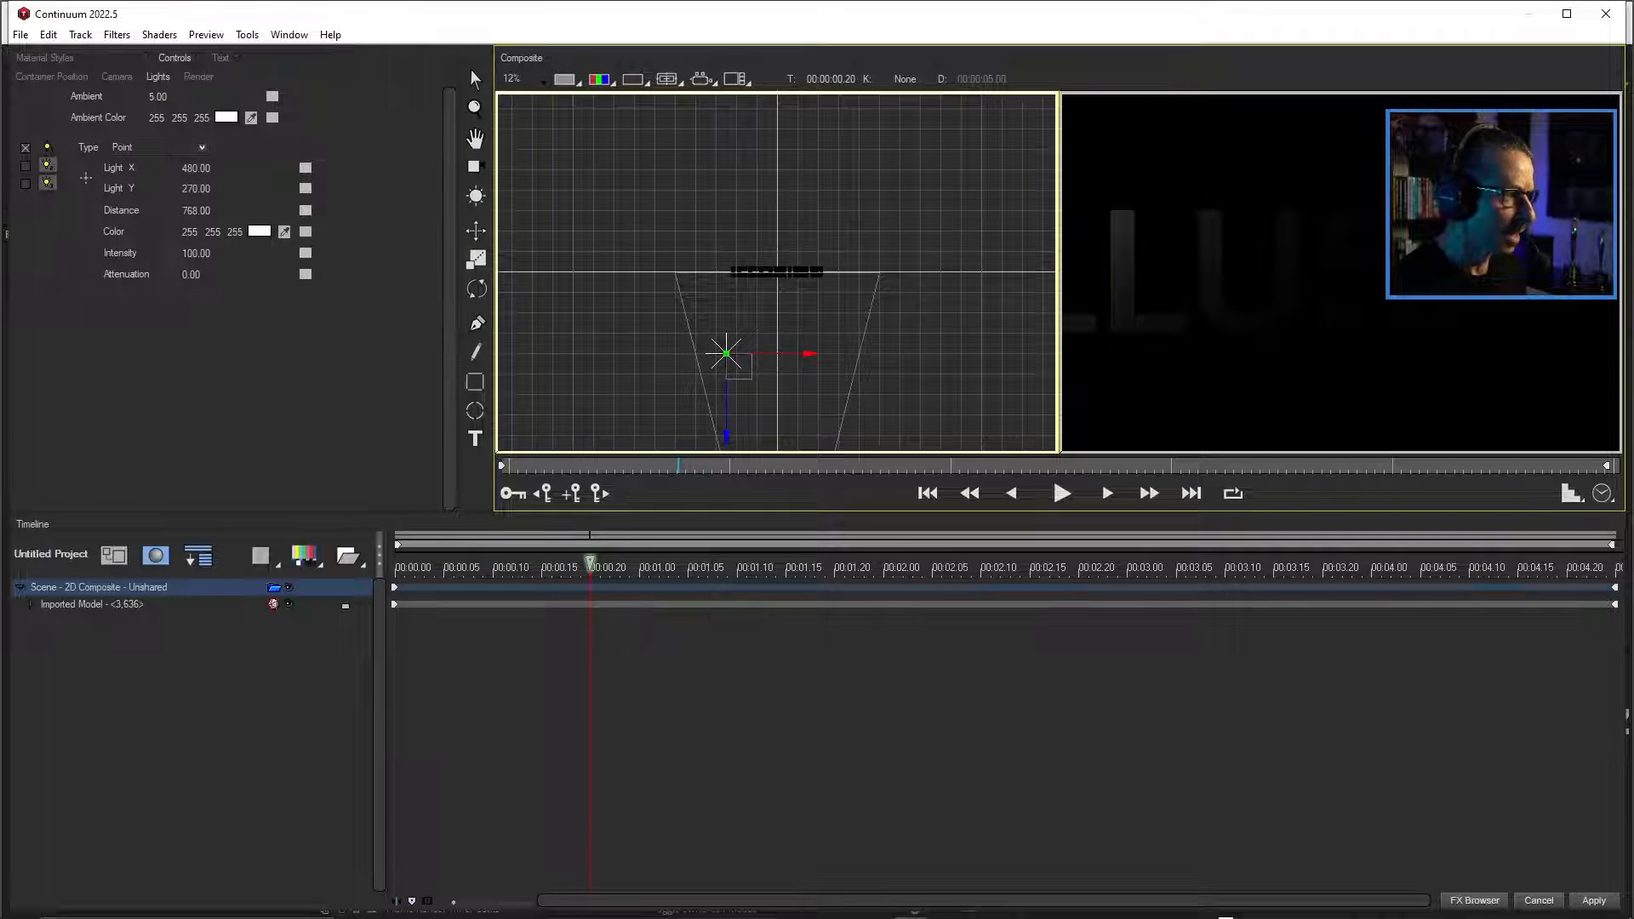
click(475, 229)
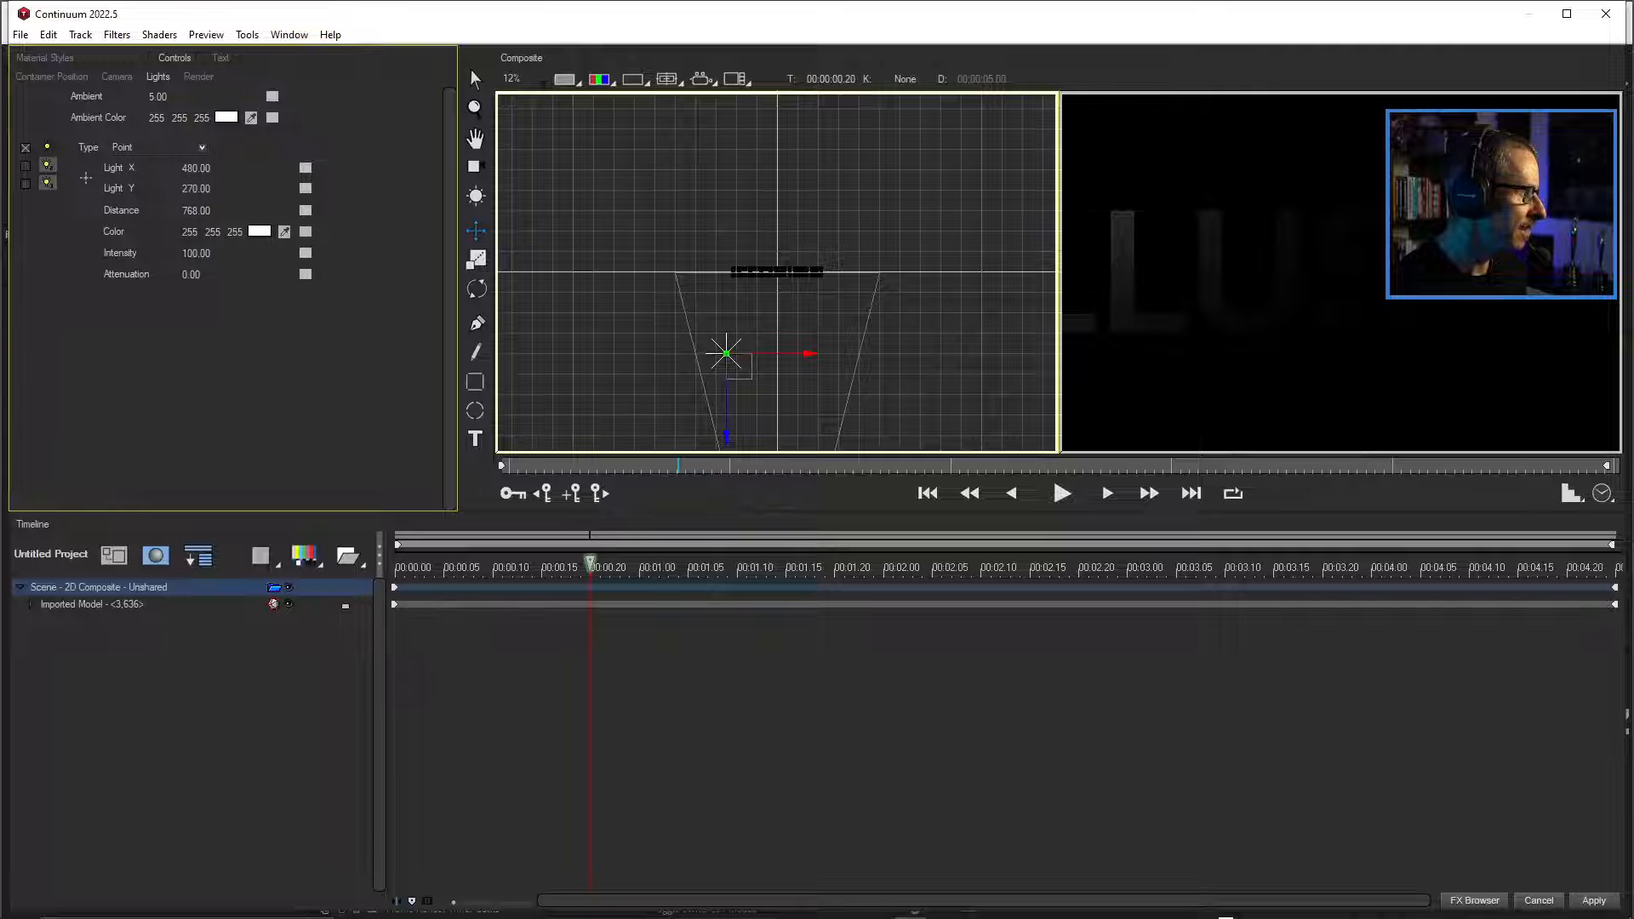
drag(725, 352, 783, 353)
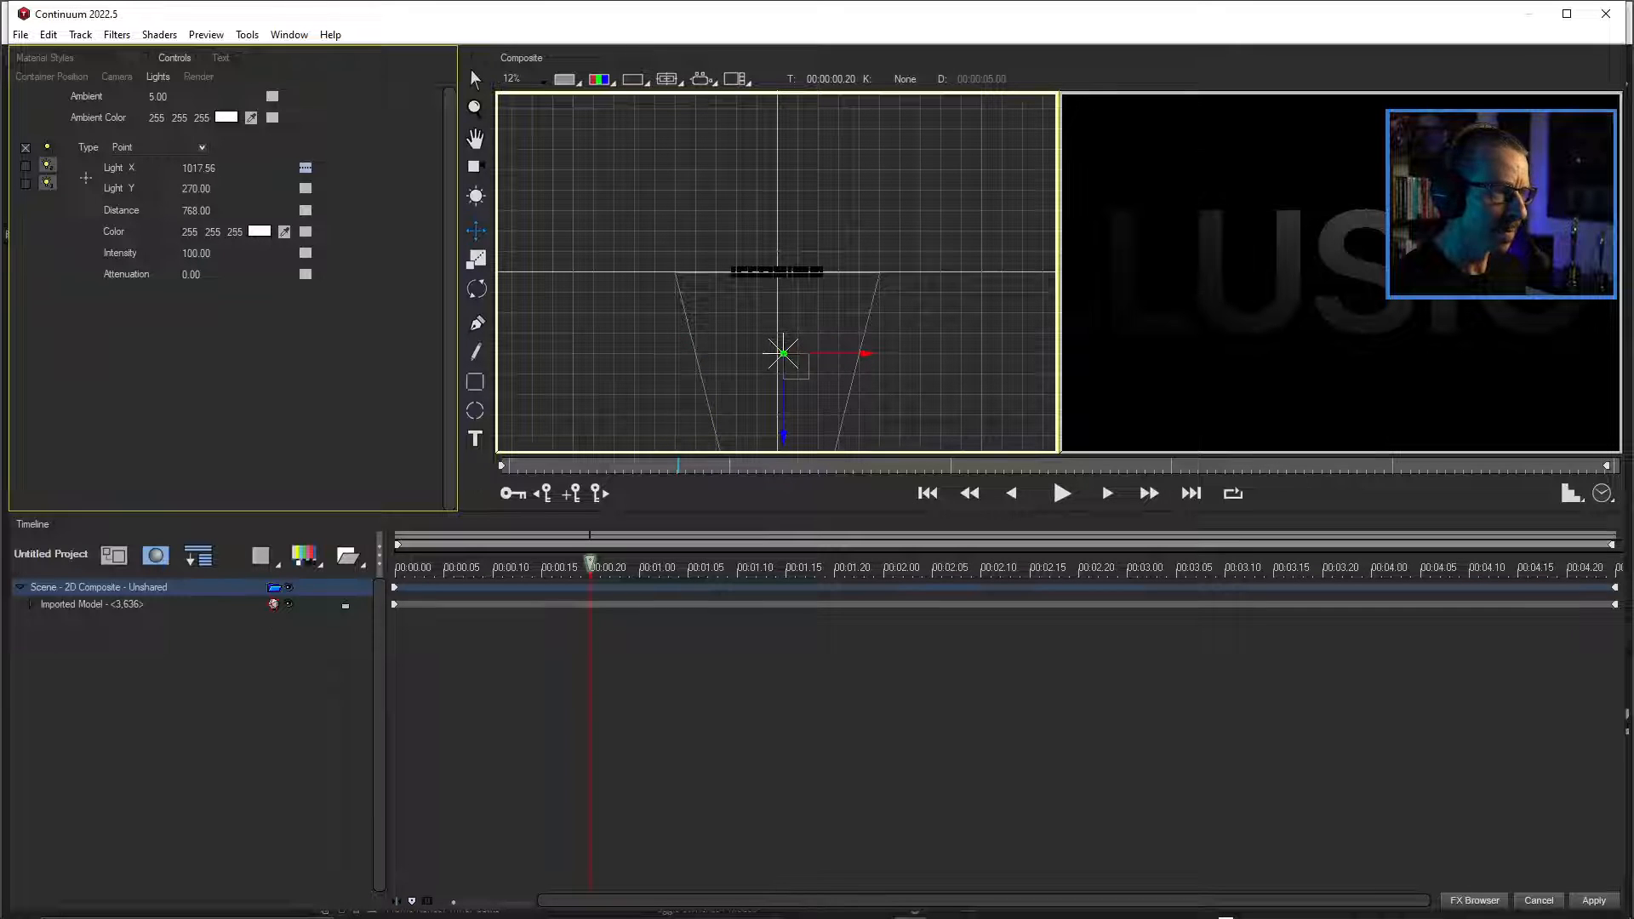
drag(783, 352, 776, 353)
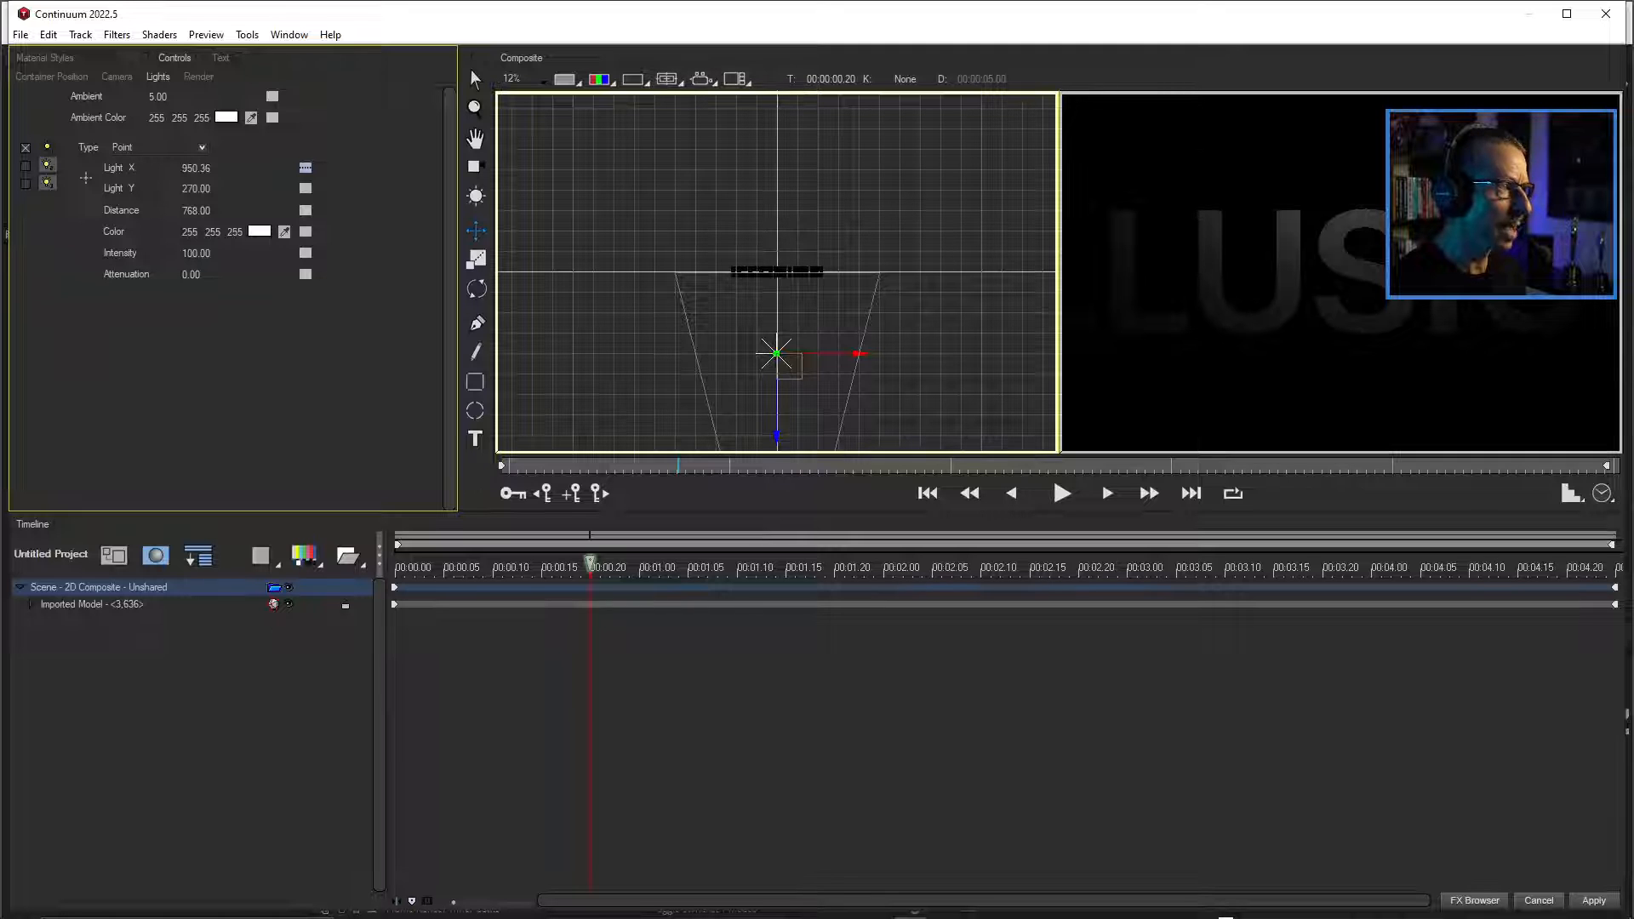
Switch to the World view and reposition the first light near the text's centre, at about Light X 934 and Light Y 547.
click(702, 78)
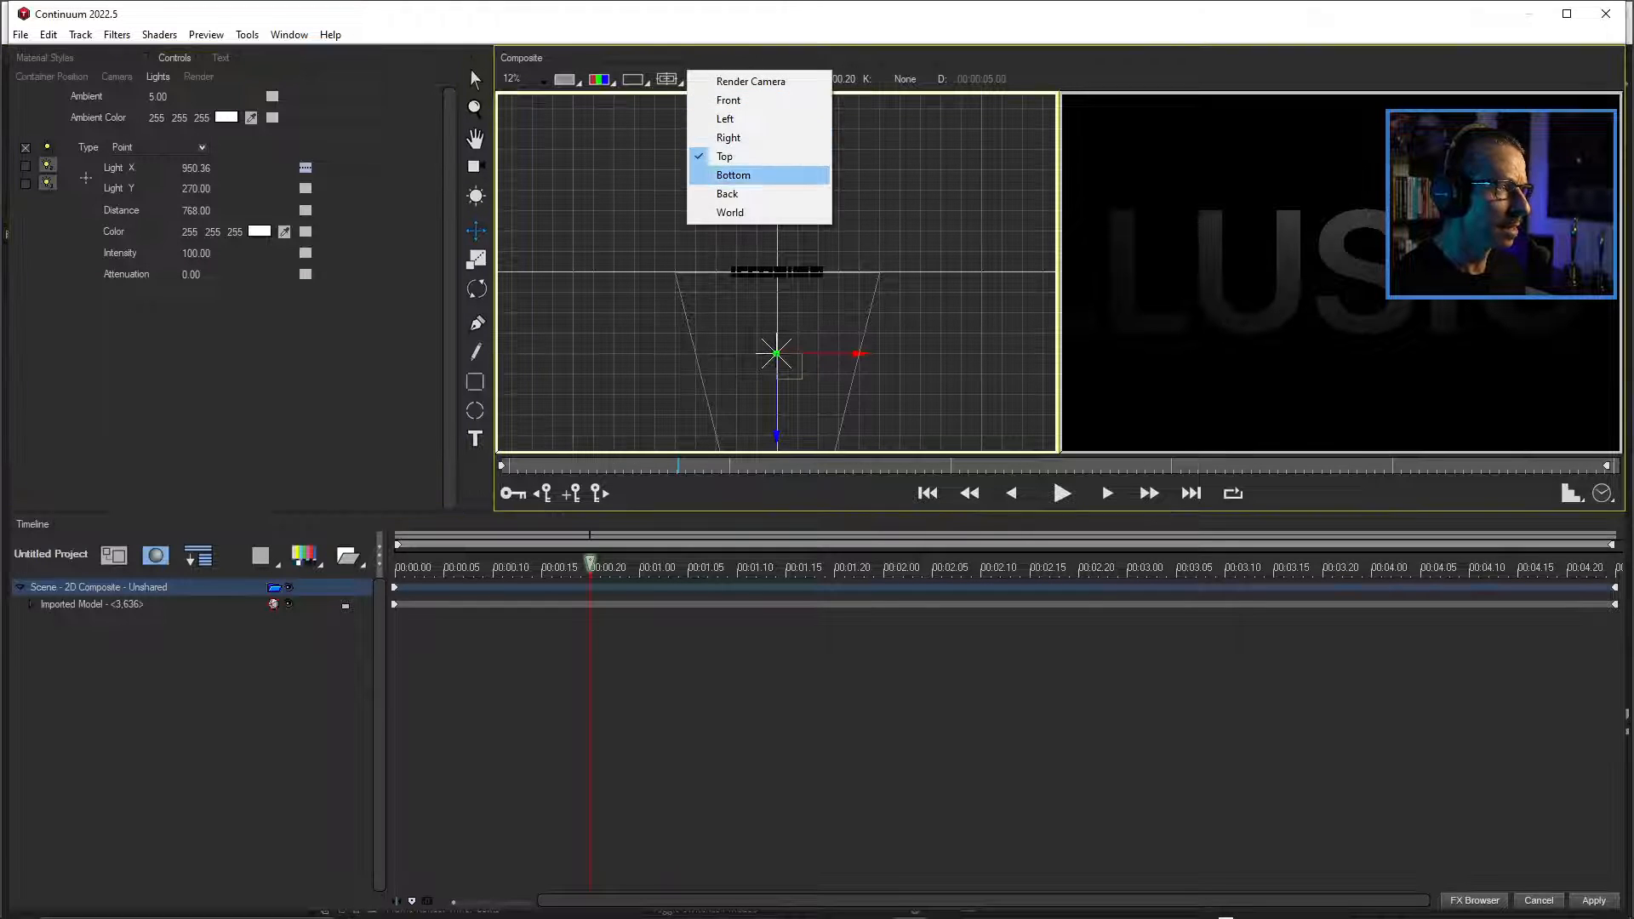
click(730, 212)
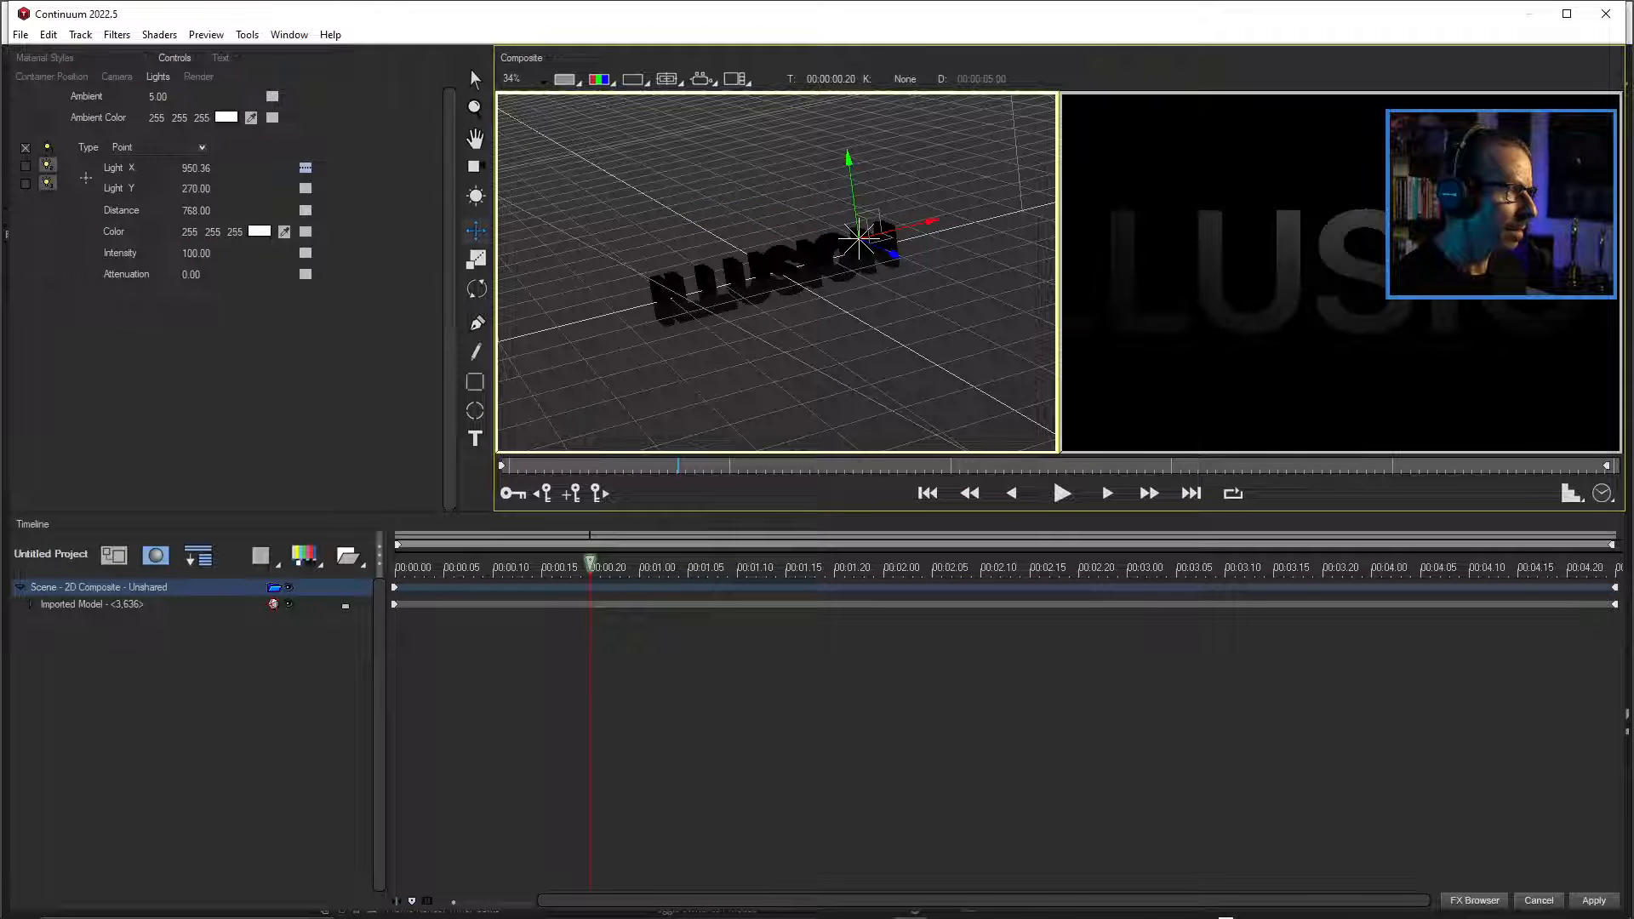
drag(869, 223, 824, 271)
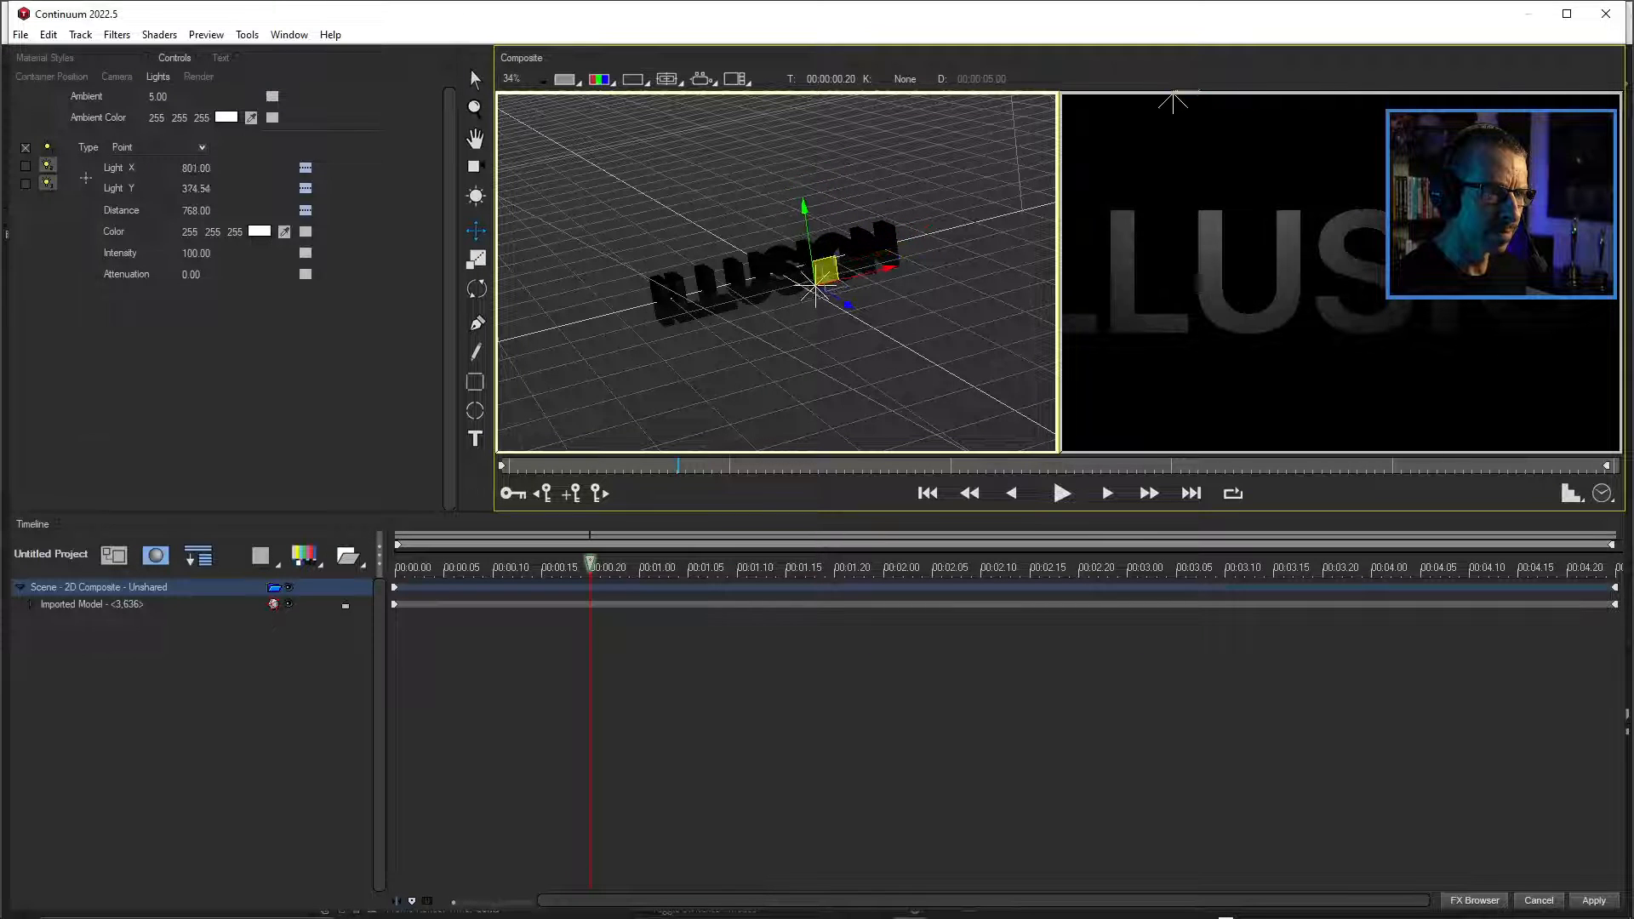
drag(1172, 102, 1313, 278)
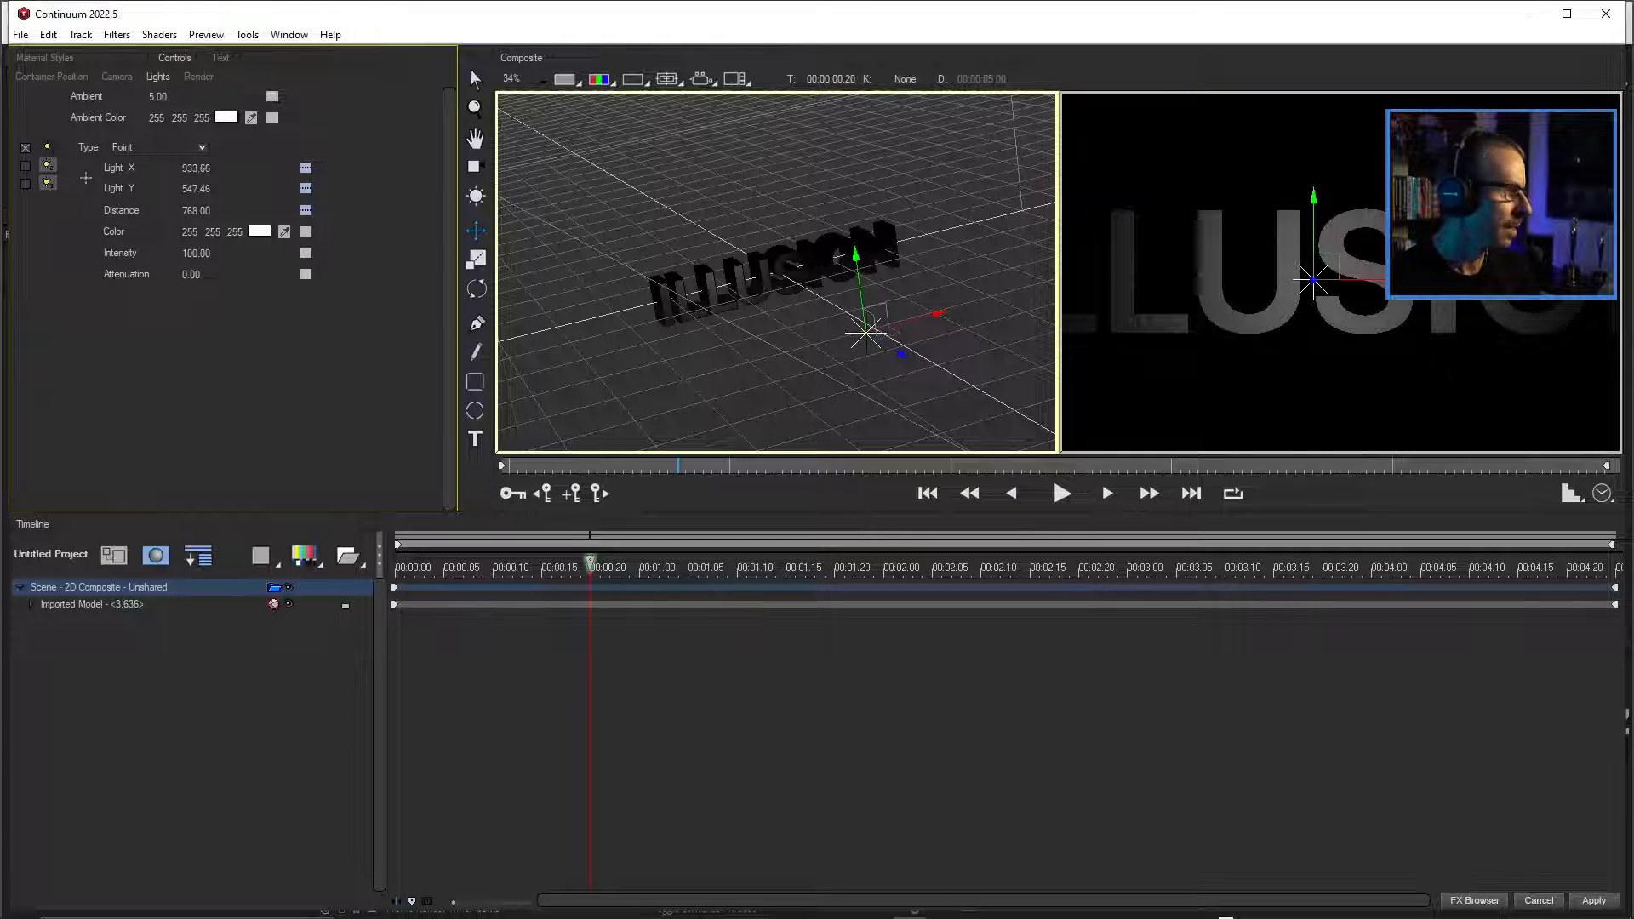
Enable the scene's second point light and place it at about Light X 5472, Light Y 734 and Distance -384.
click(25, 166)
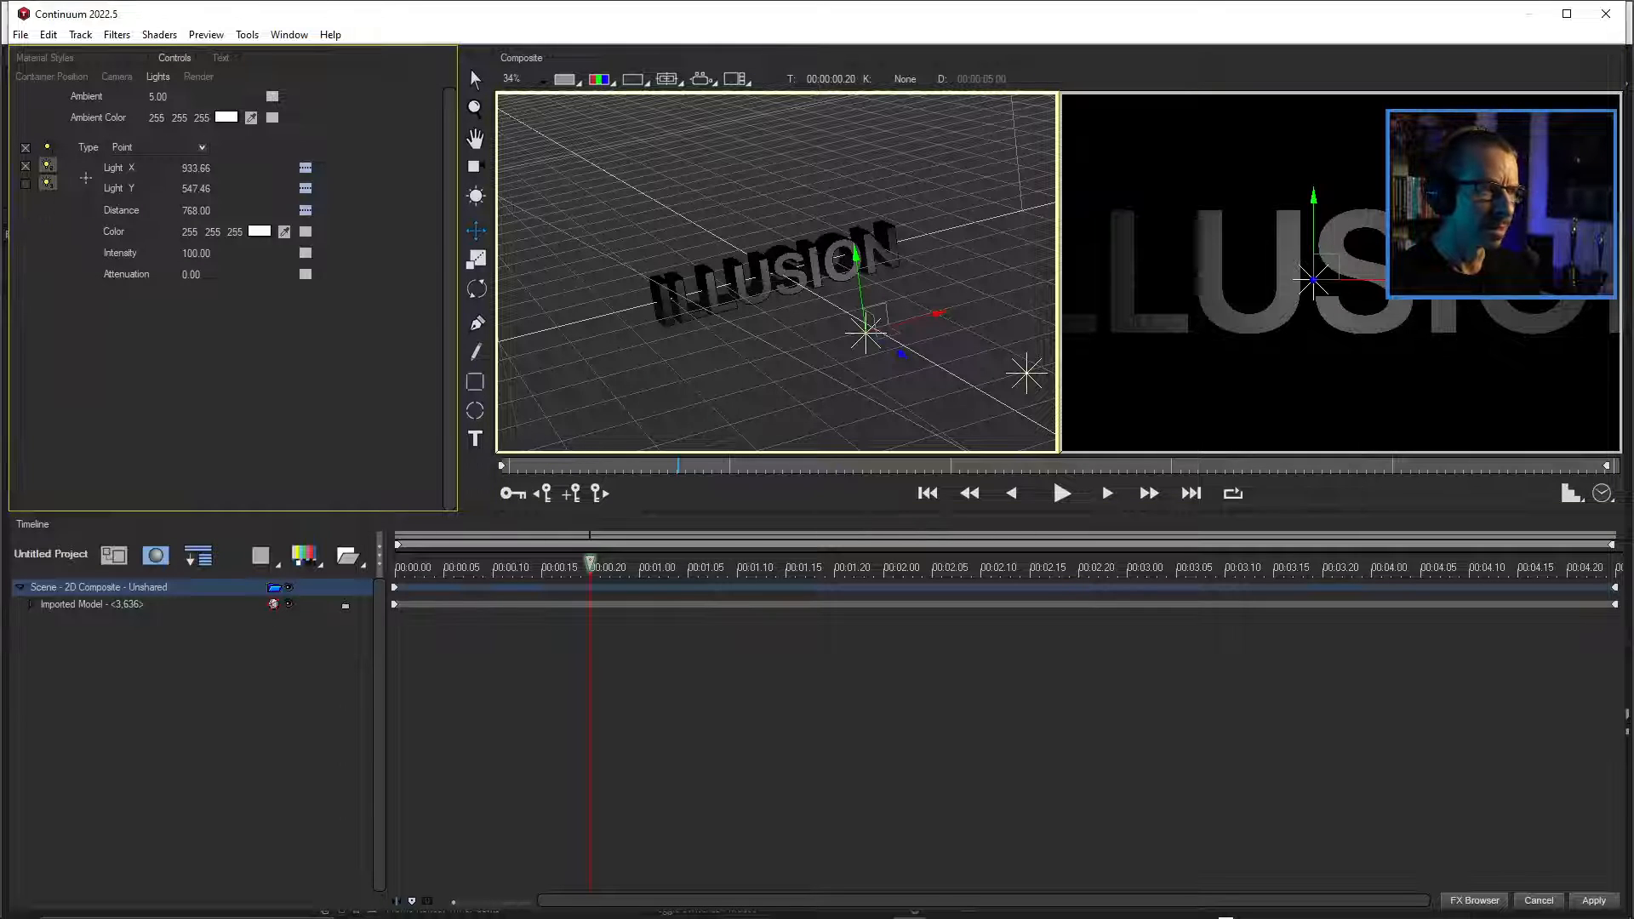
click(48, 165)
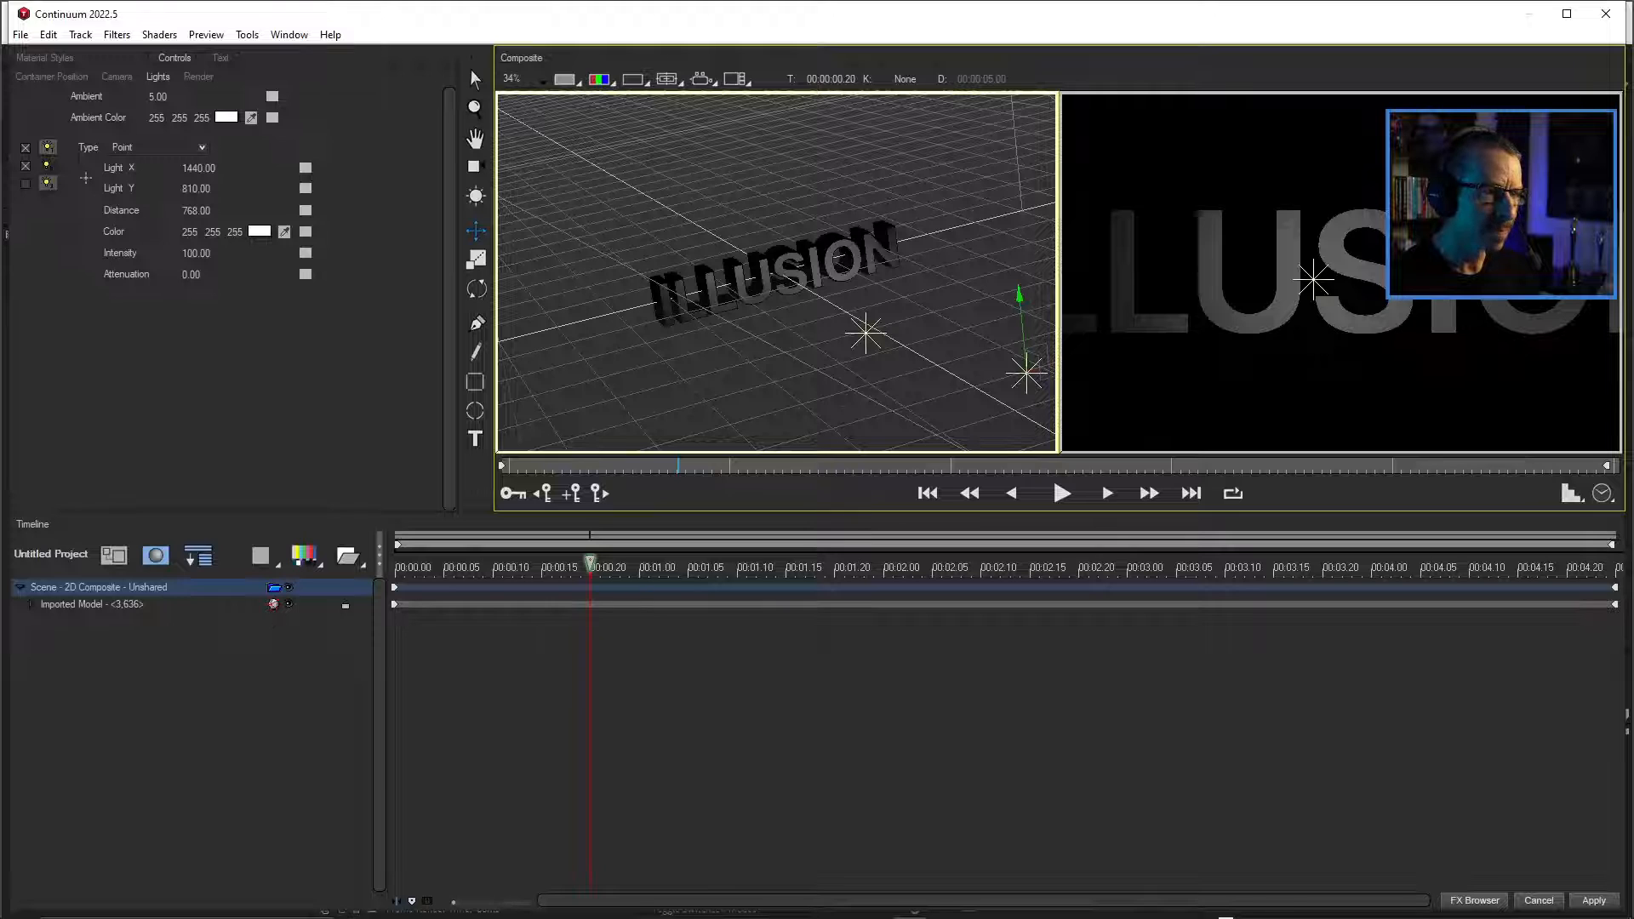
scroll(776, 272, down, 1)
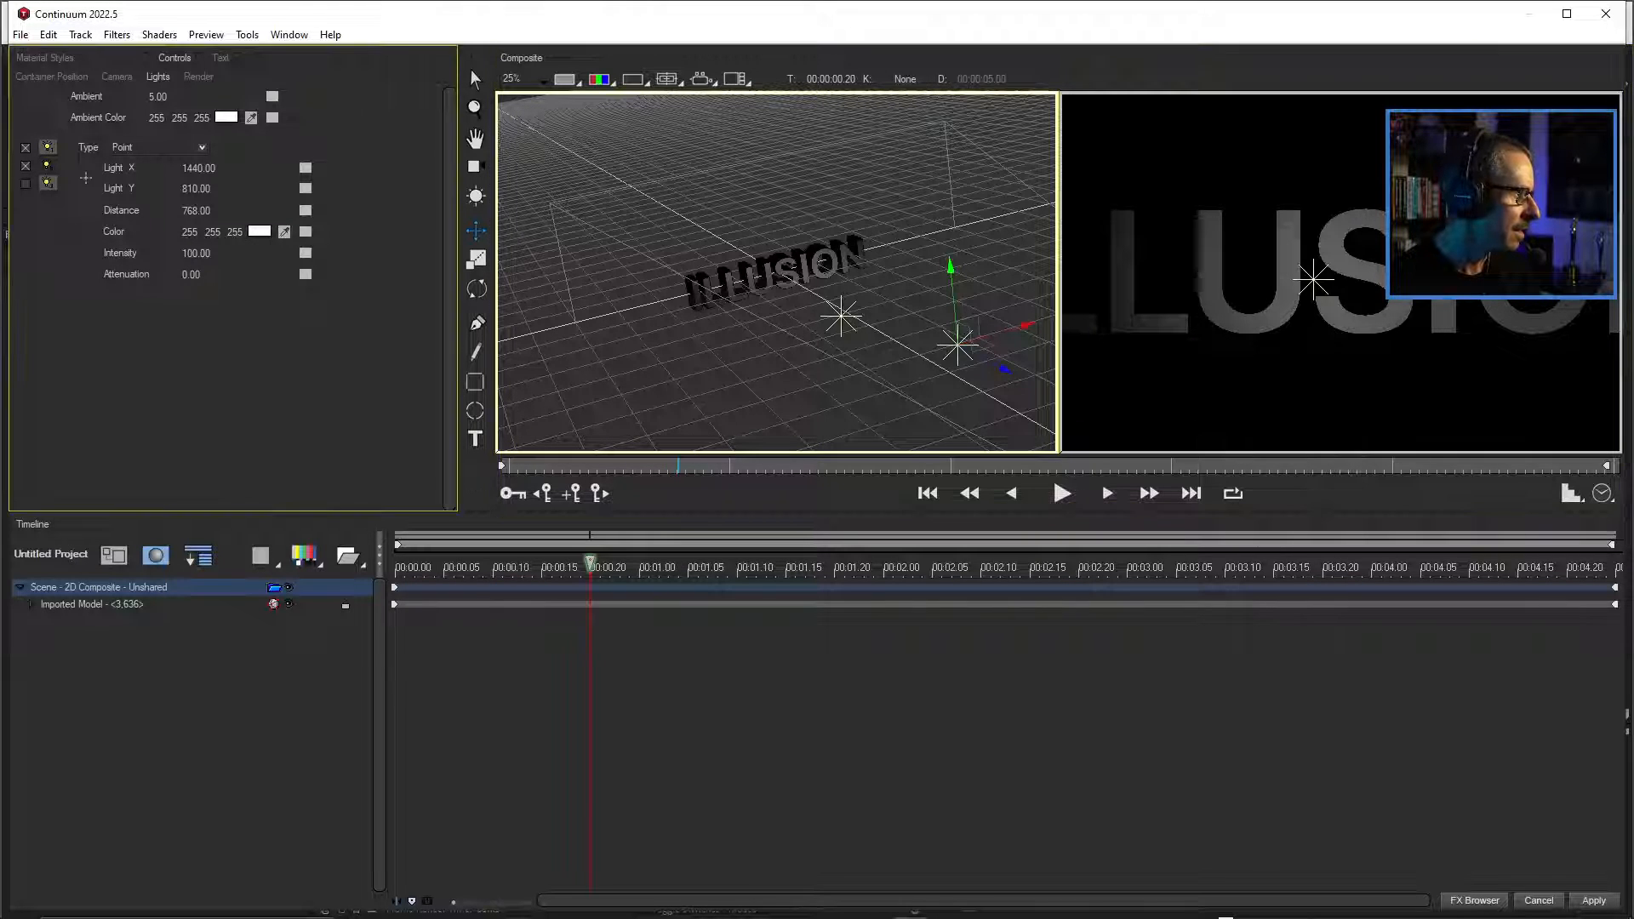
mouse_move(198, 168)
mouse_down()
mouse_move(77, 168)
mouse_move(220, 169)
mouse_move(102, 168)
mouse_up()
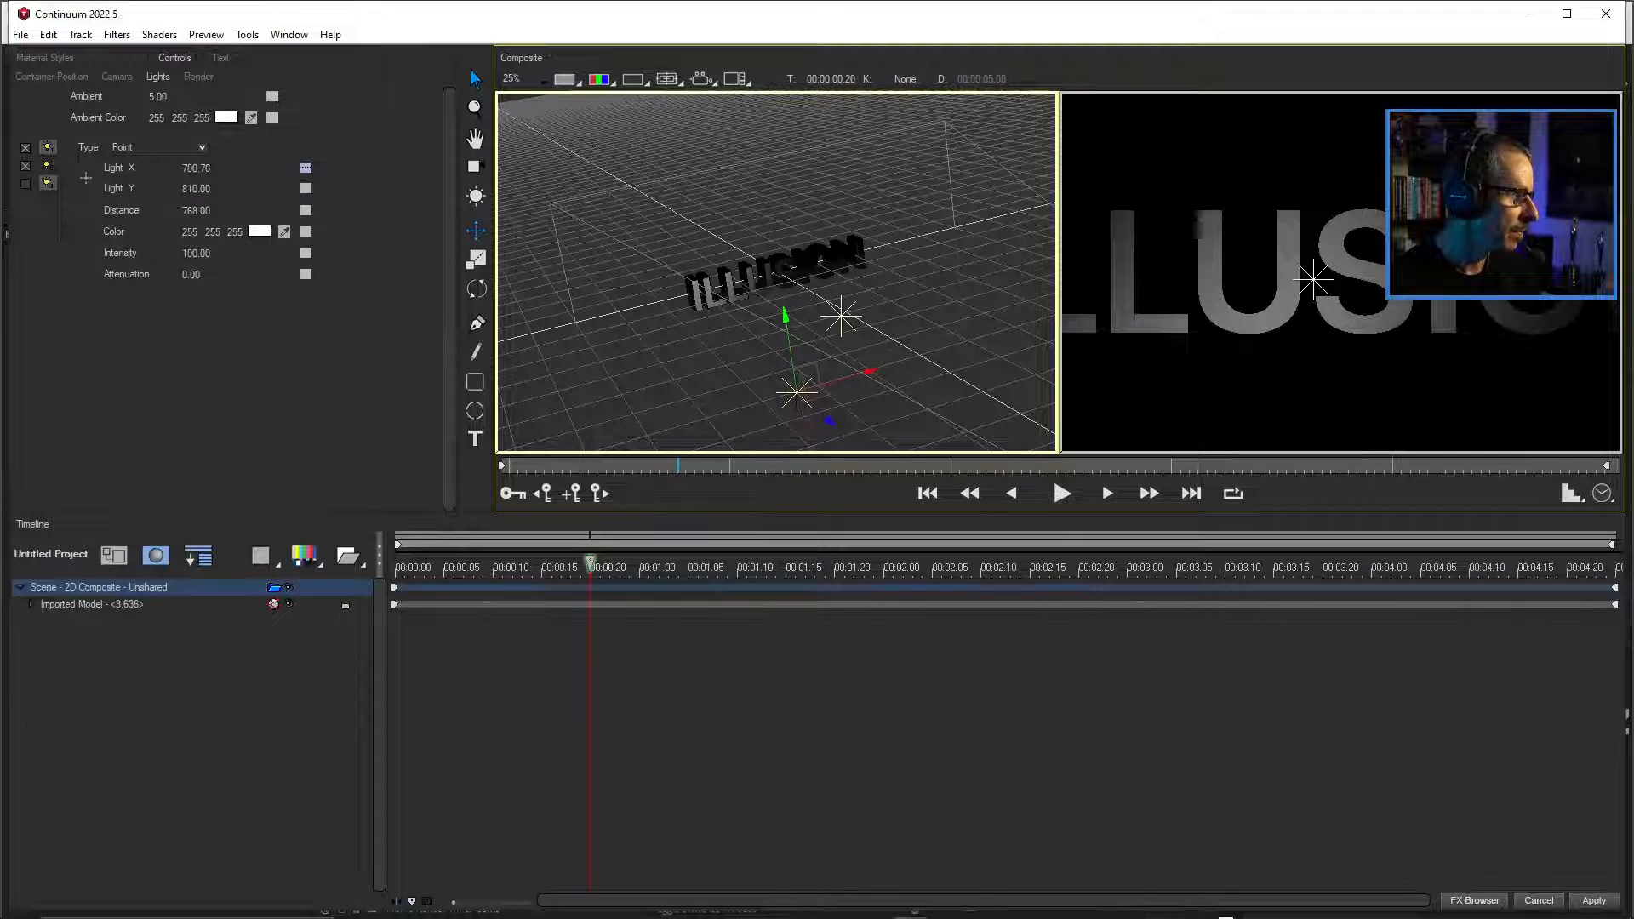
mouse_move(196, 189)
mouse_down()
mouse_move(135, 211)
mouse_move(175, 210)
mouse_up()
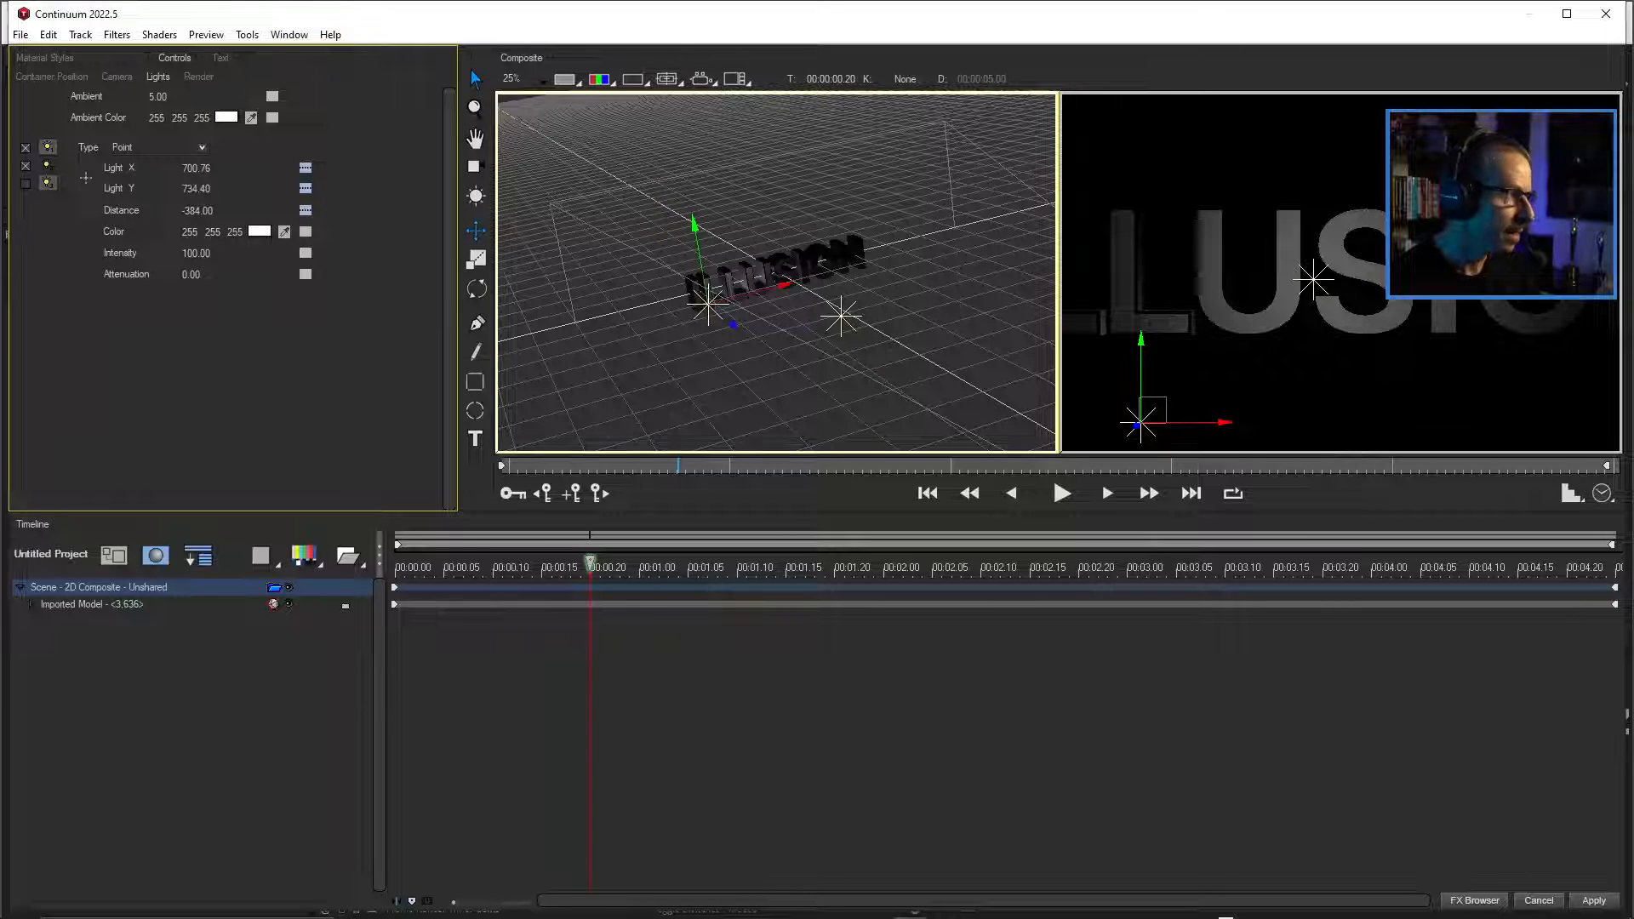
drag(196, 169, 374, 169)
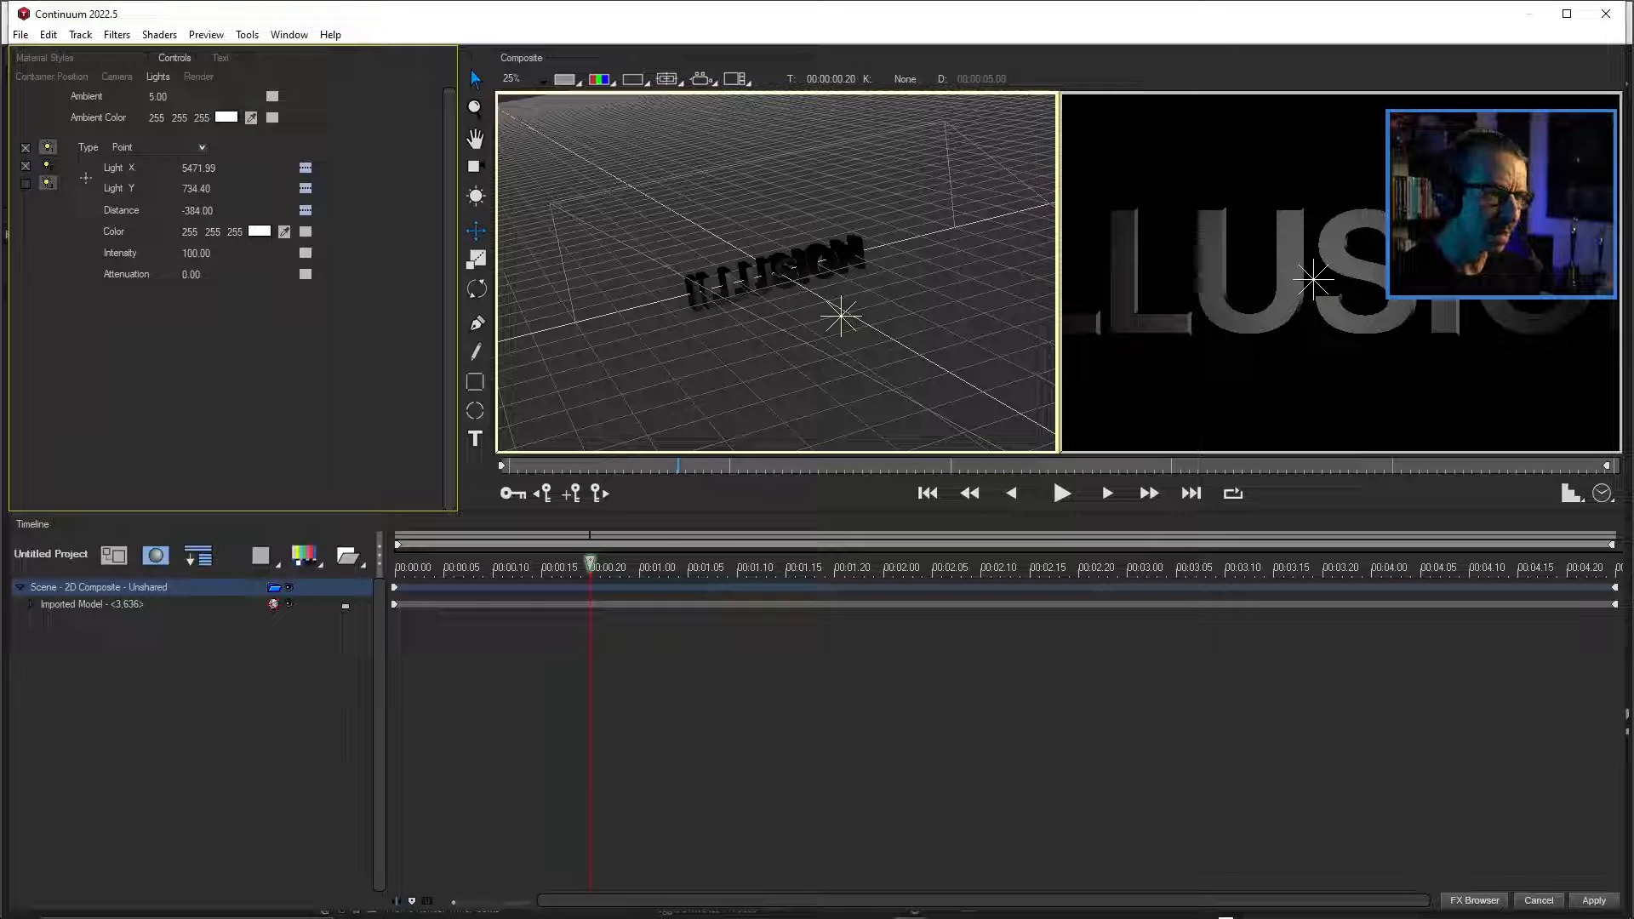
Switch the composite to a single view and examine the lit text from the Front camera.
scroll(776, 272, down, 3)
scroll(776, 273, up, 3)
click(1214, 277)
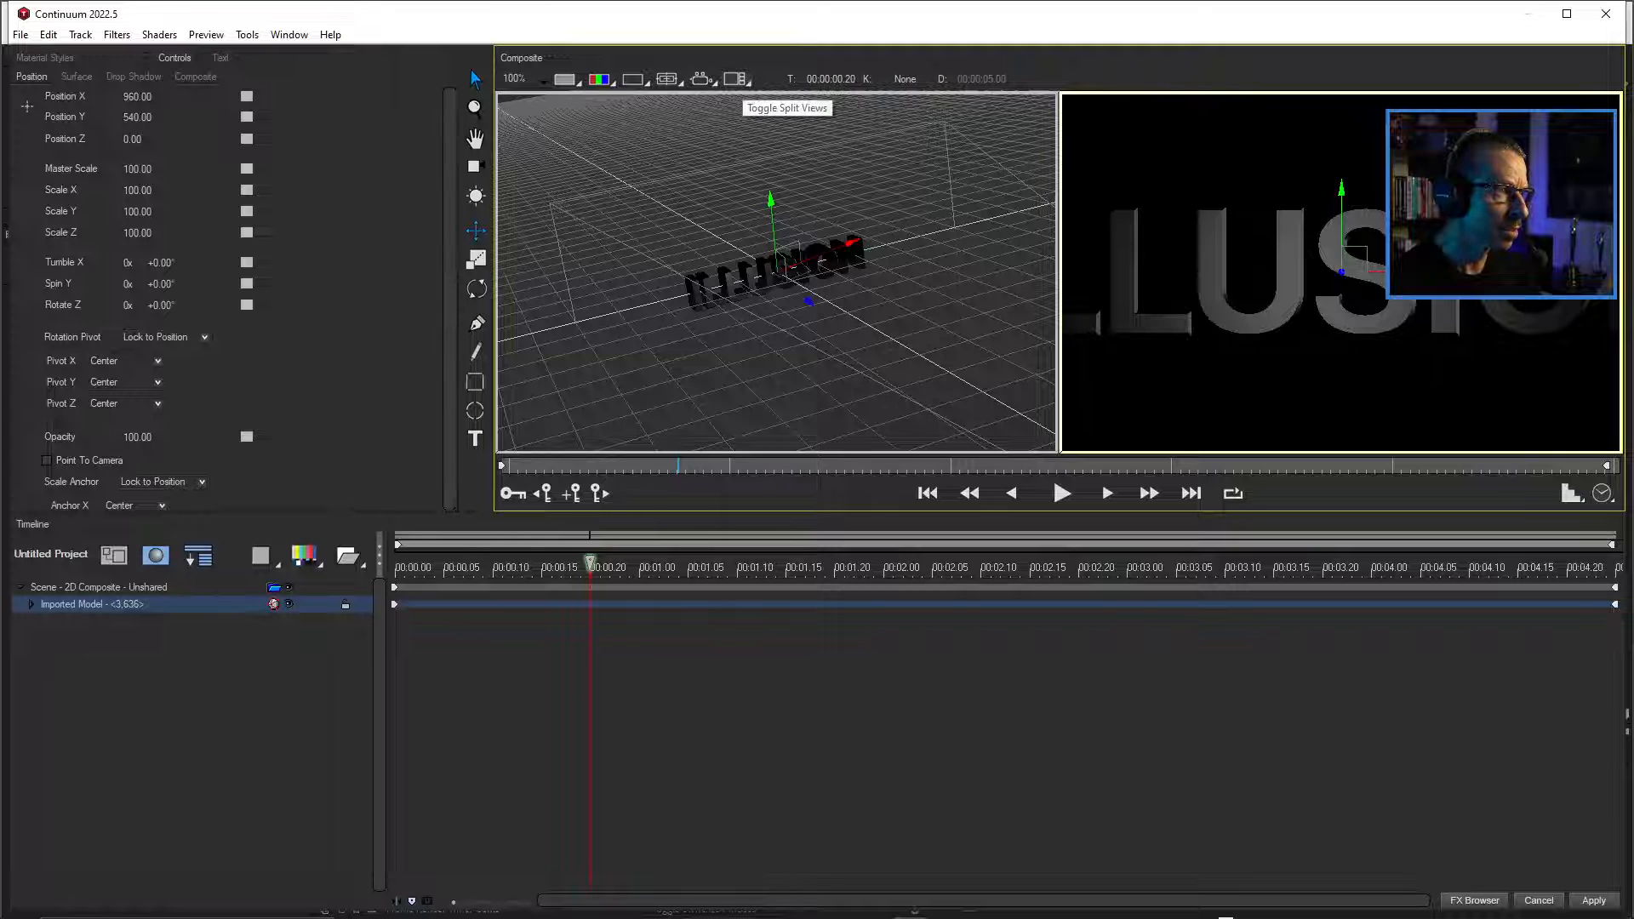
click(737, 80)
click(766, 81)
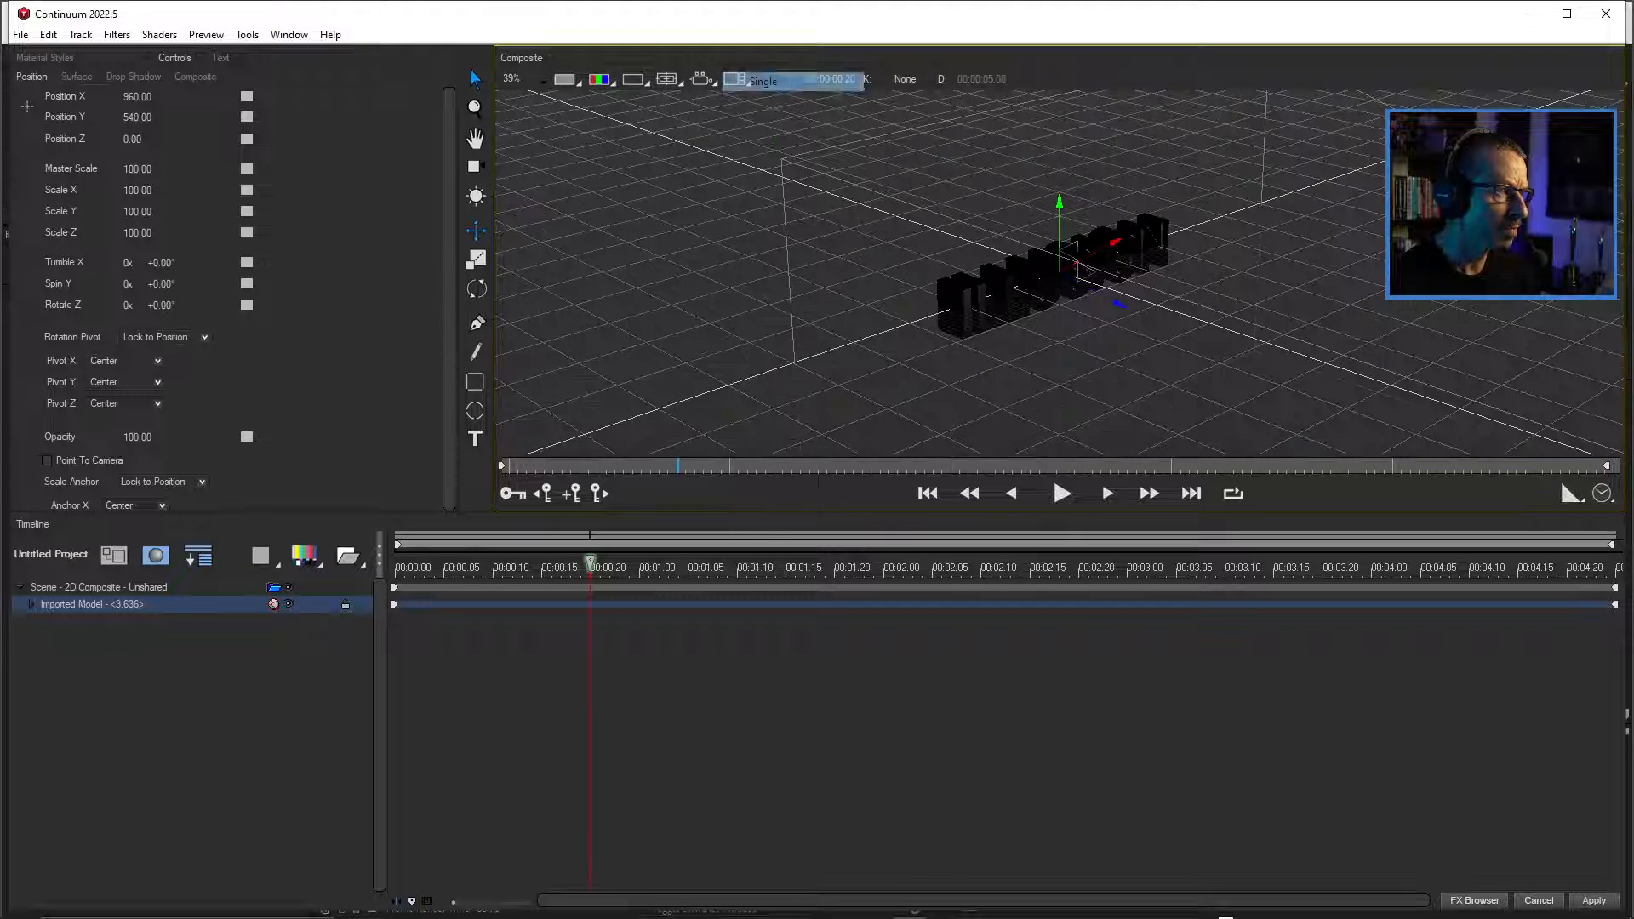
click(700, 79)
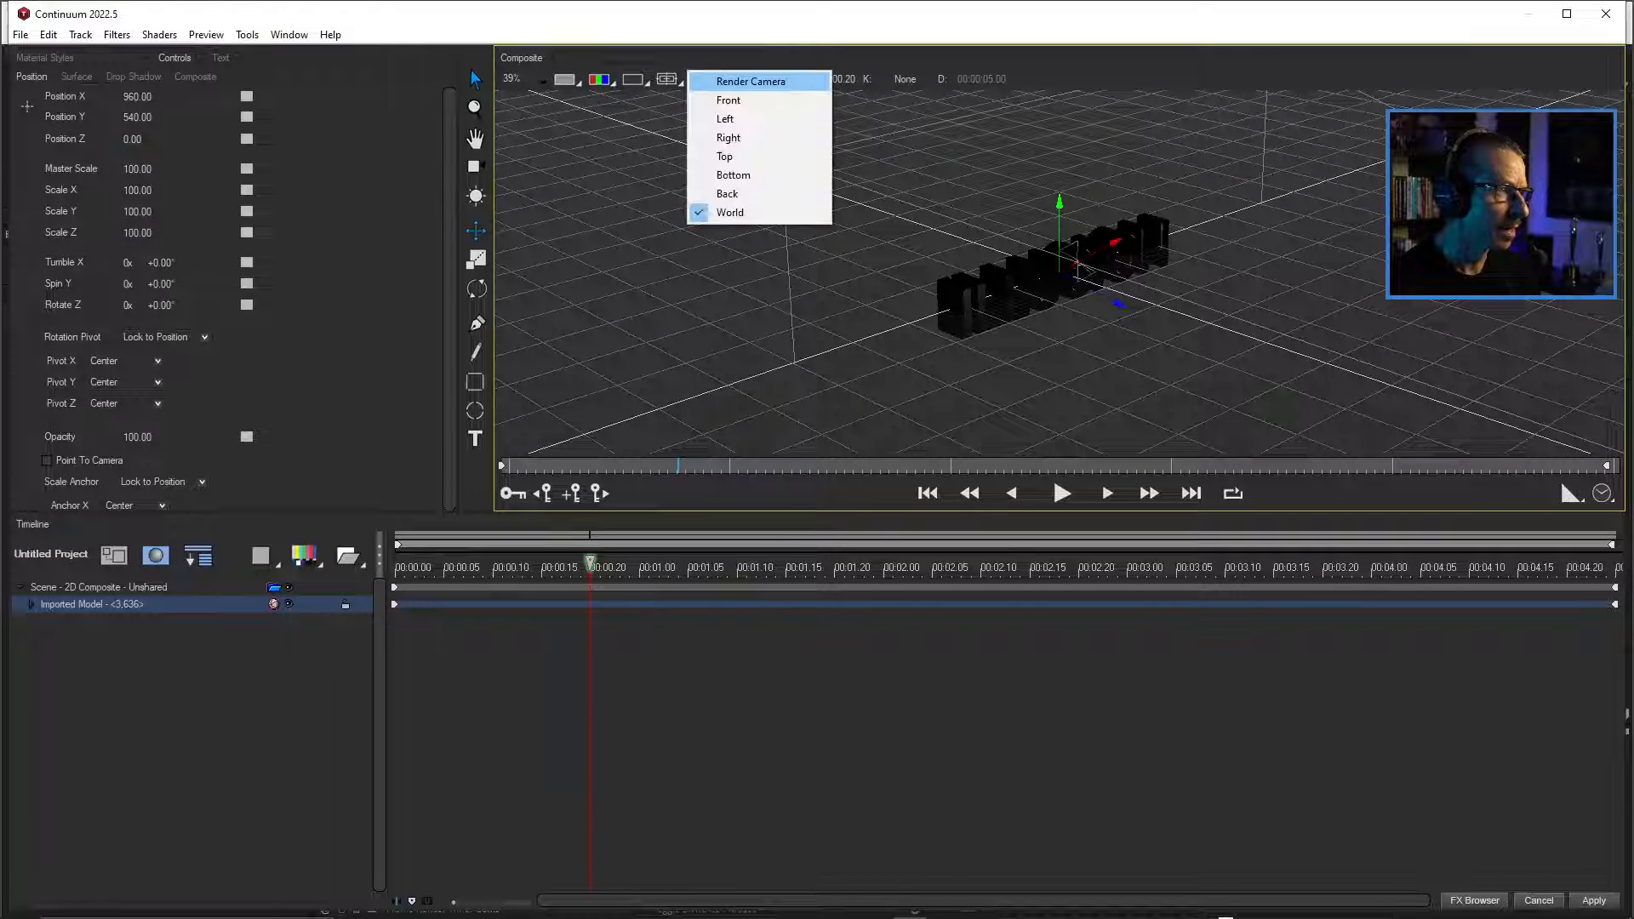
click(727, 99)
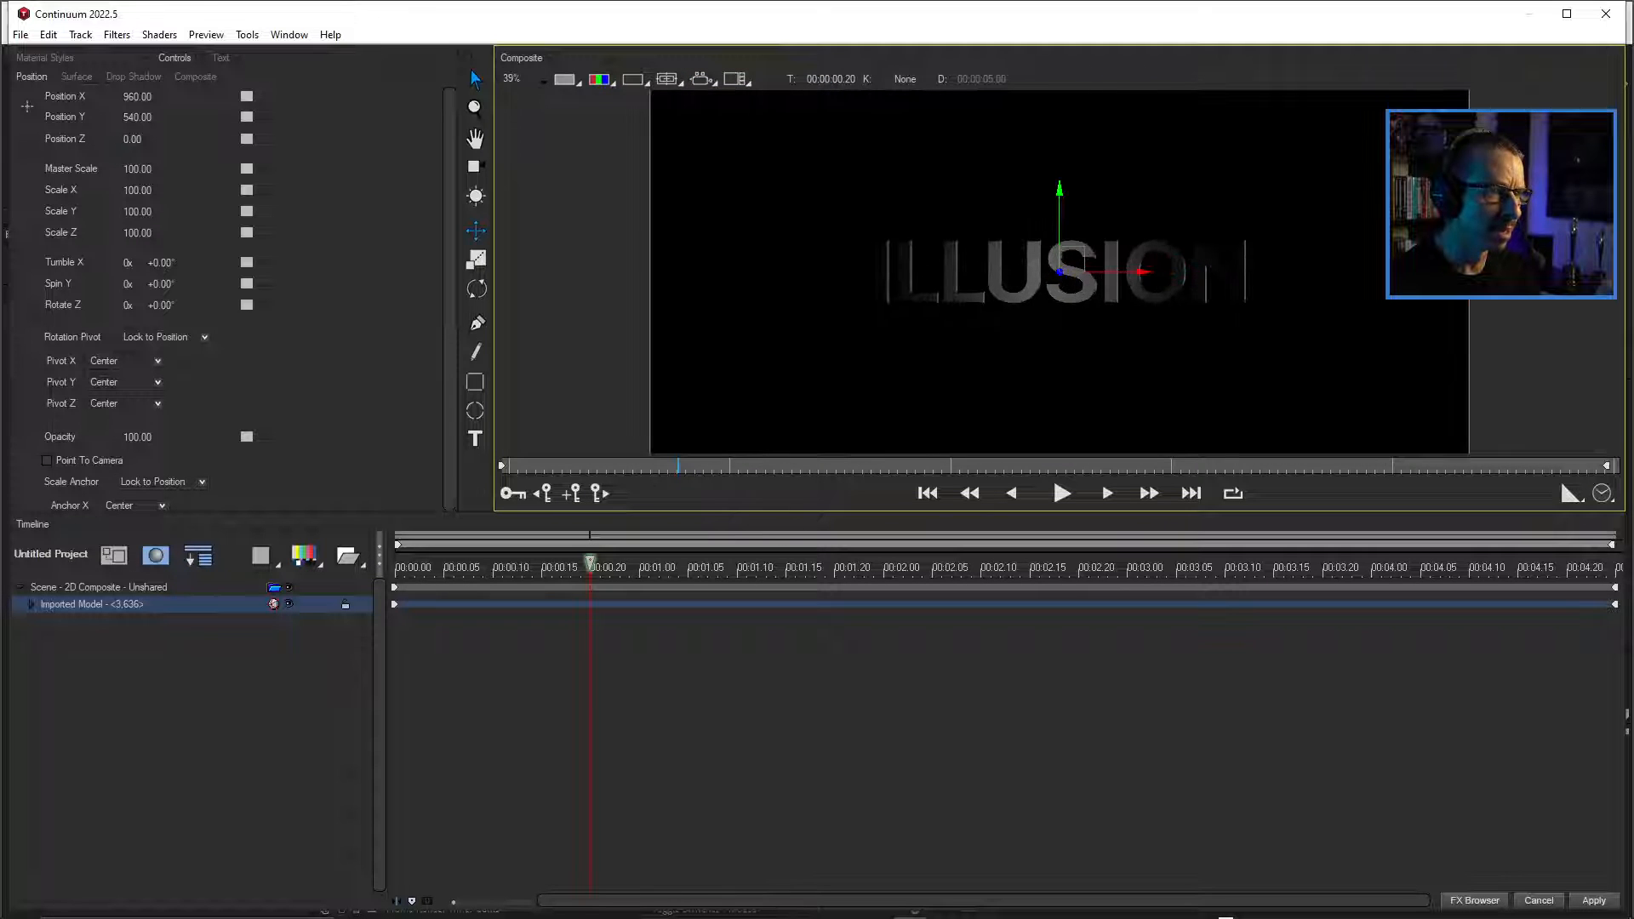
scroll(1060, 272, up, 1)
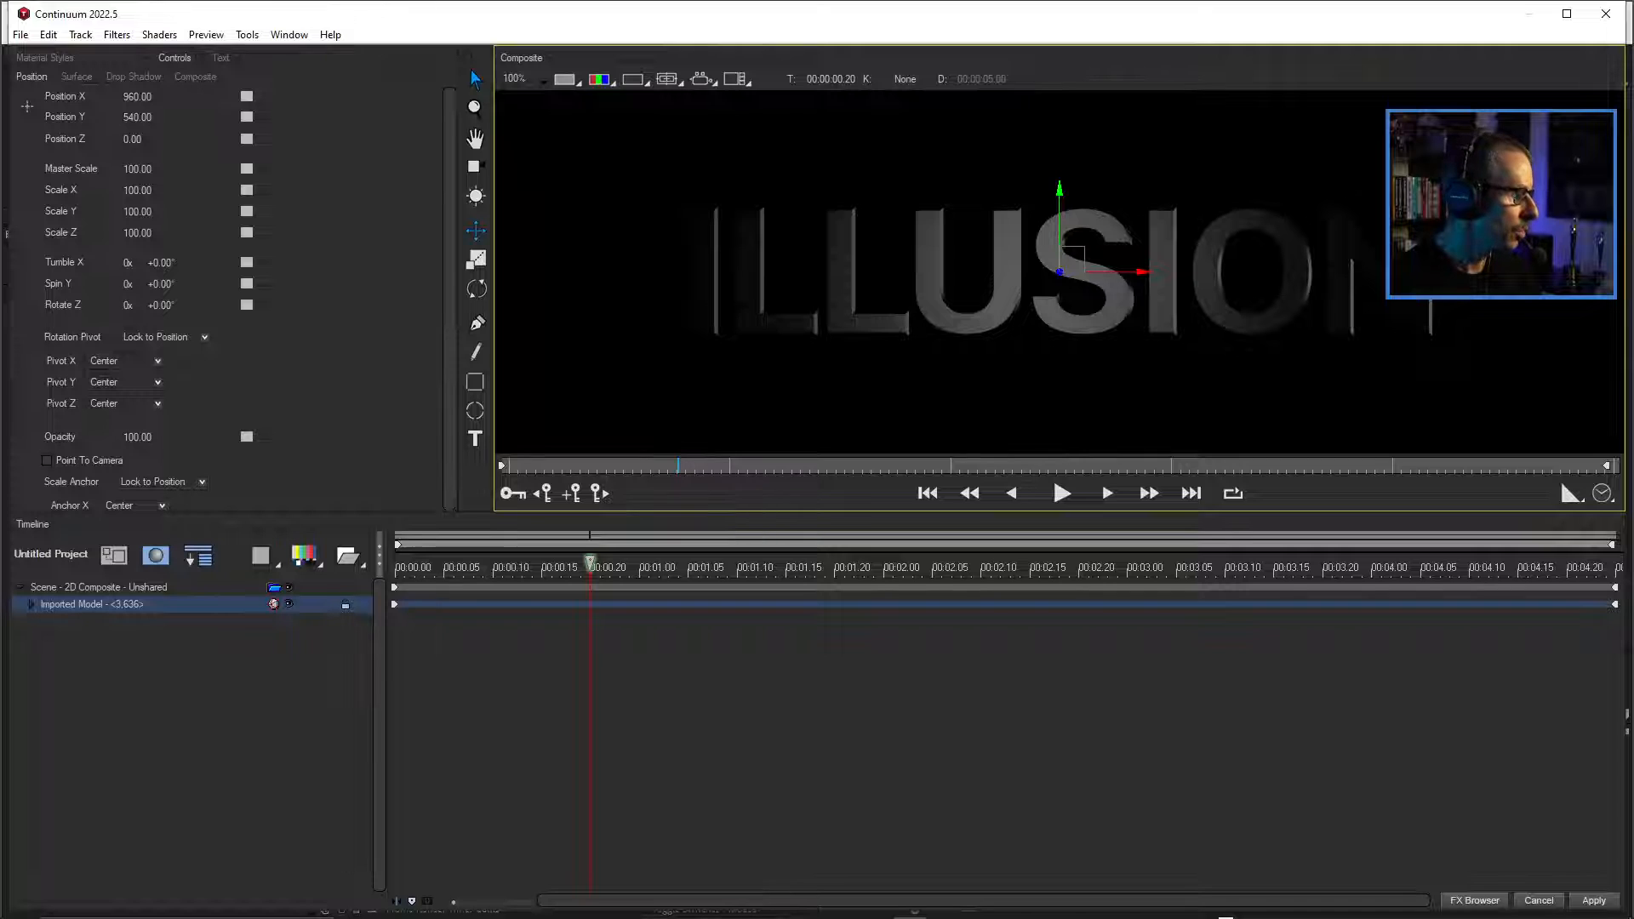
Move the scene's second light out to a Light X of about 12595, adjust its Distance, and apply the title to the After Effects composition.
click(98, 587)
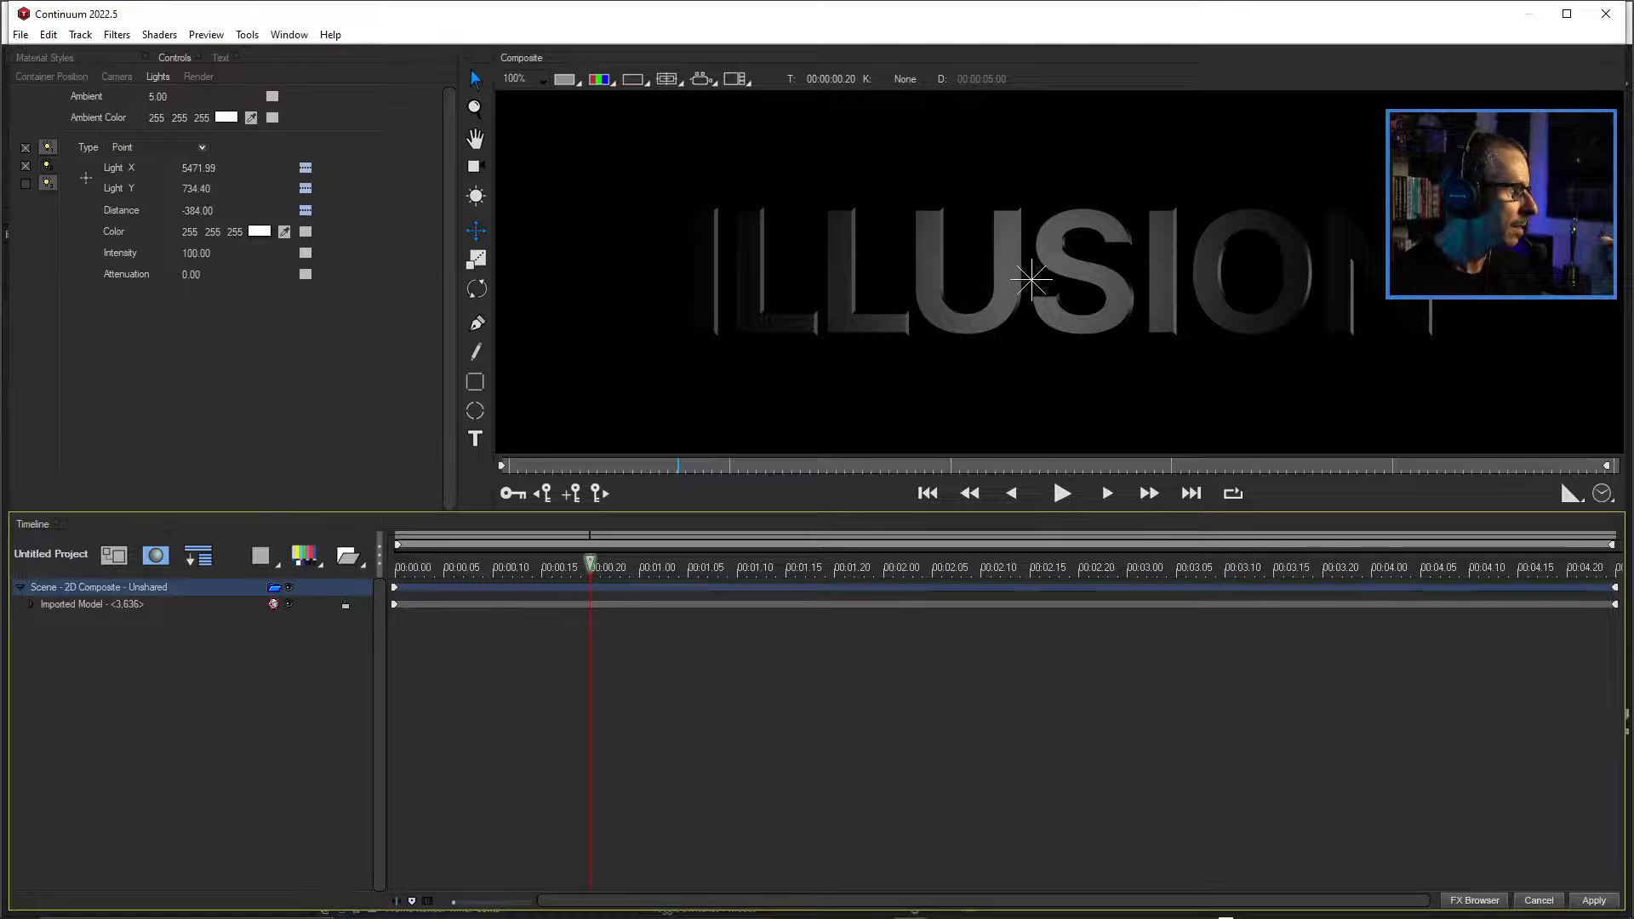
click(48, 165)
drag(198, 168, 481, 168)
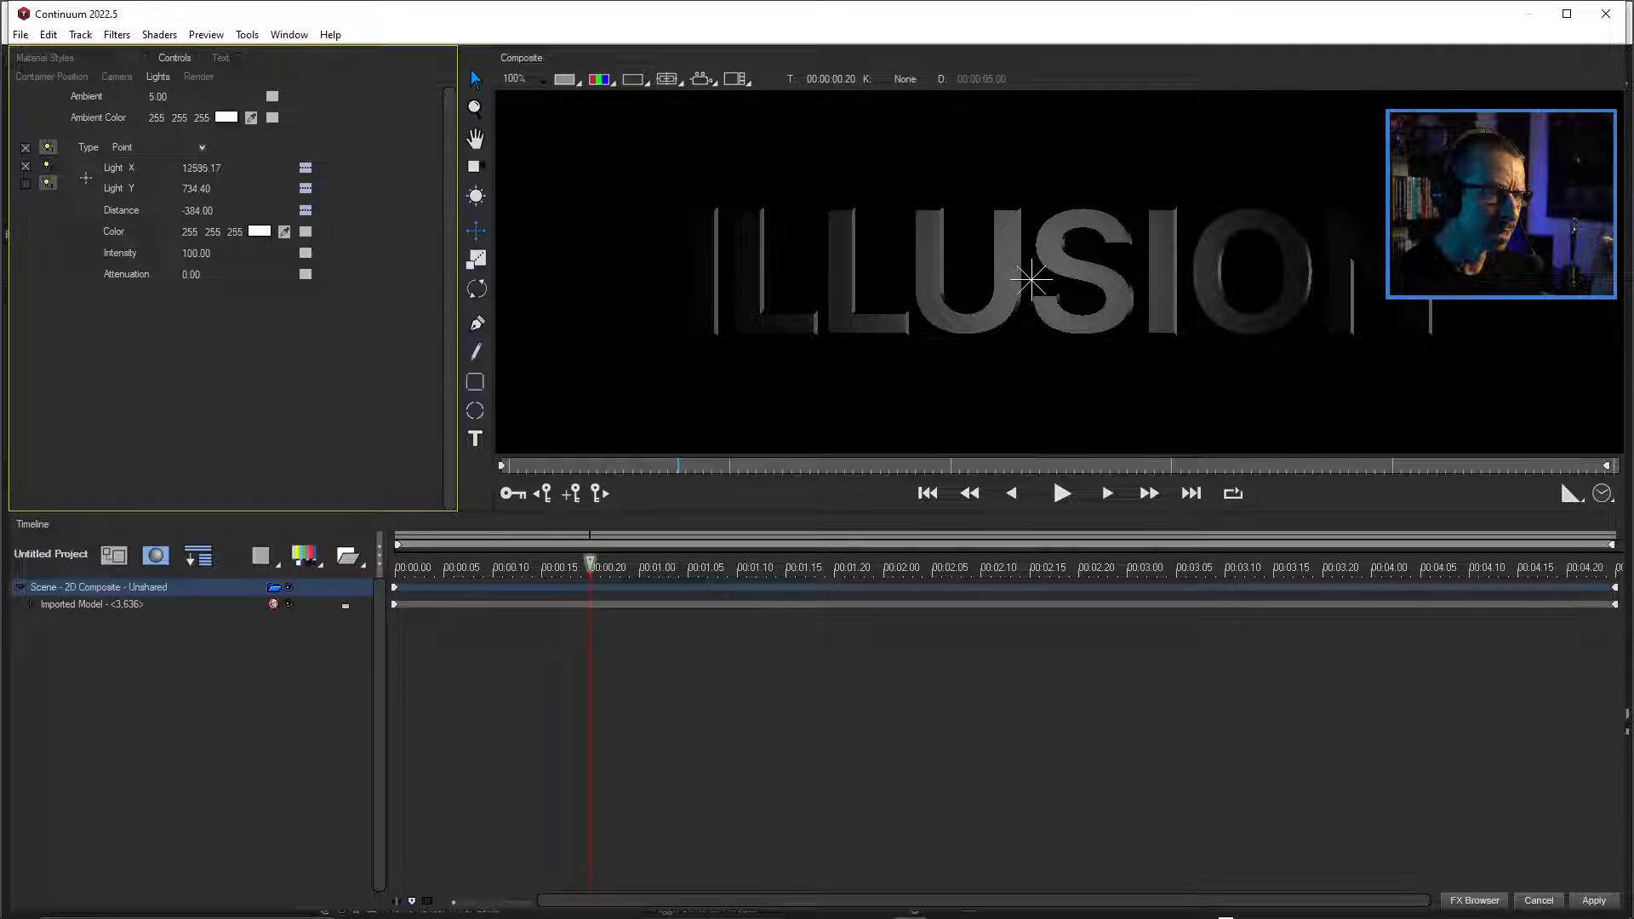
mouse_move(197, 210)
mouse_down()
mouse_move(279, 210)
mouse_move(190, 210)
mouse_move(198, 188)
mouse_up()
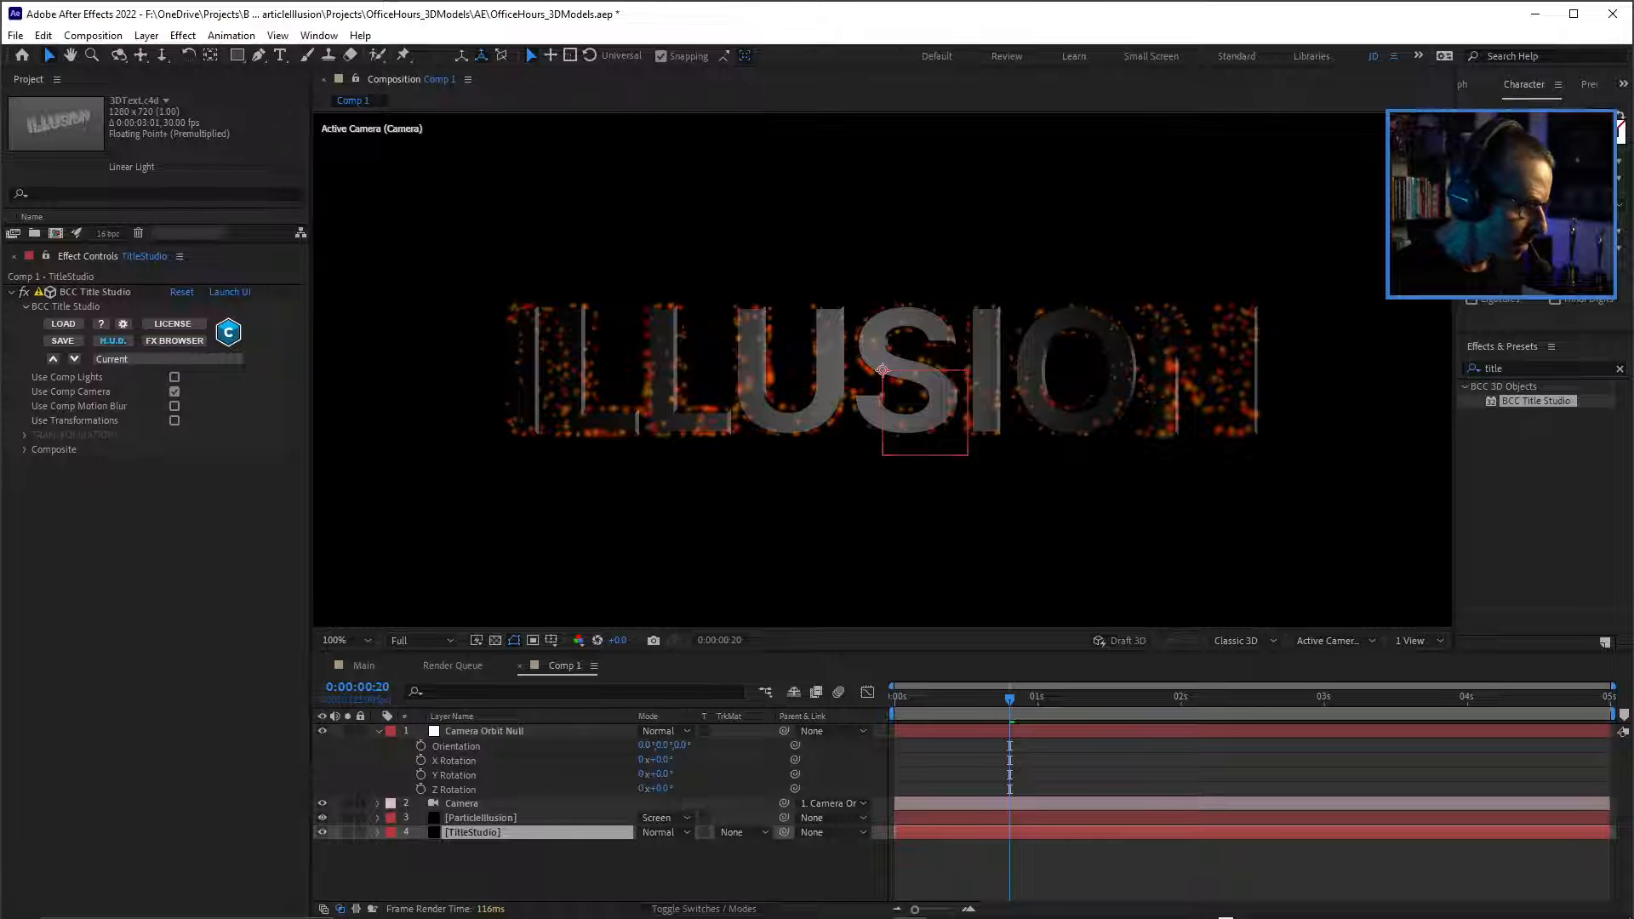
Set the Camera Orbit Null's Y Rotation to -7°.
mouse_move(661, 774)
mouse_down()
mouse_move(681, 774)
mouse_move(589, 774)
mouse_move(683, 774)
mouse_move(656, 774)
mouse_up()
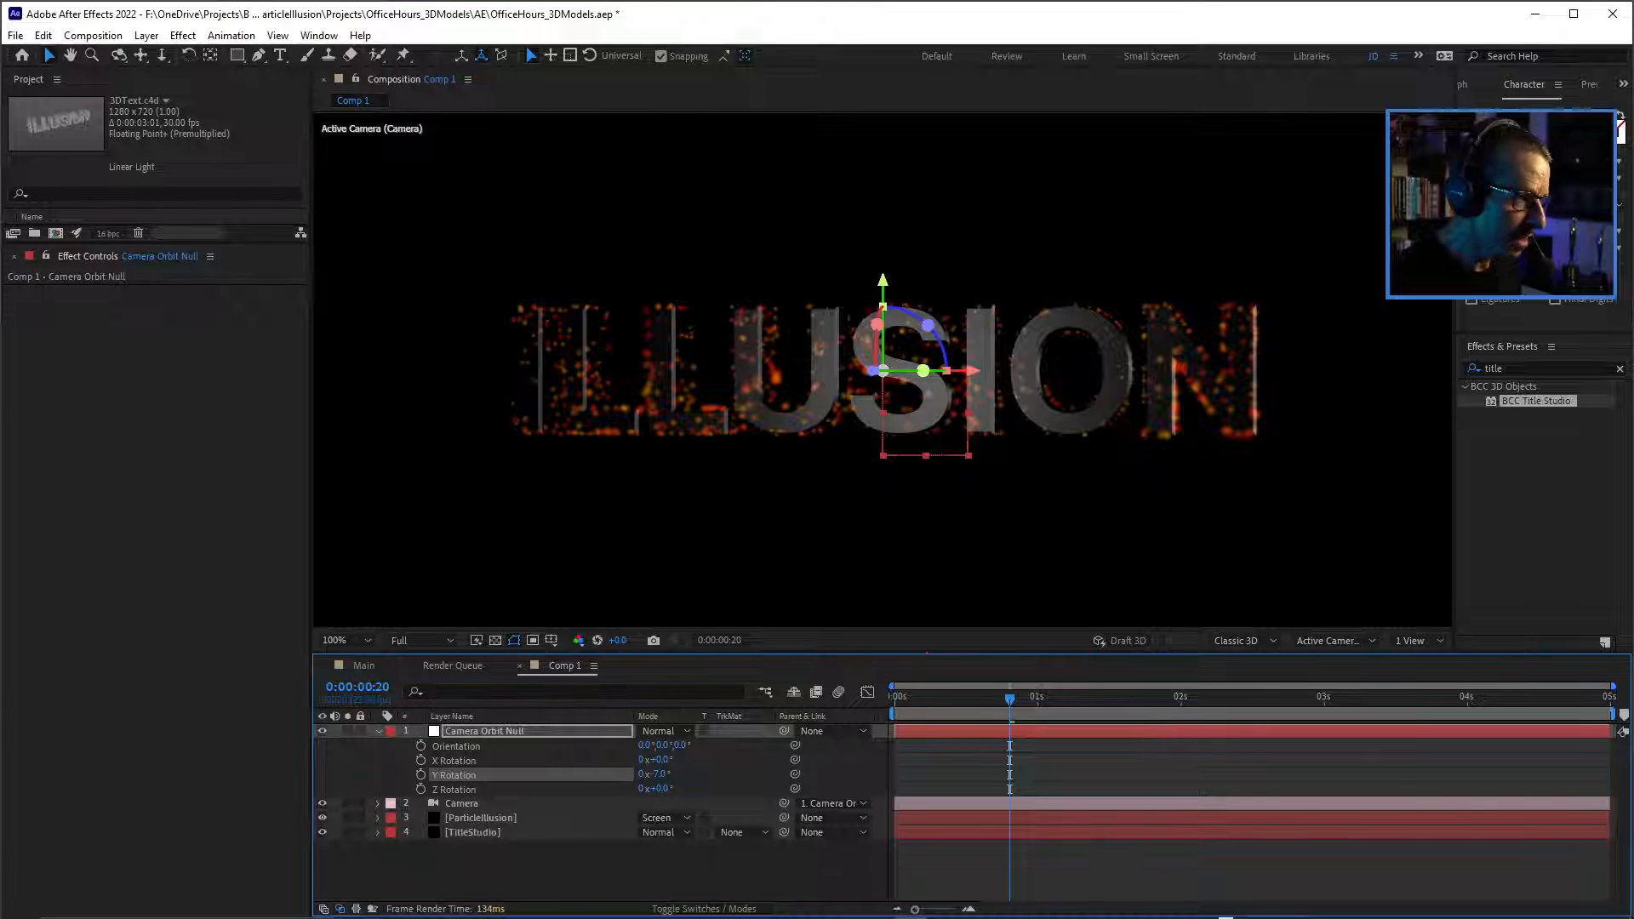
click(473, 832)
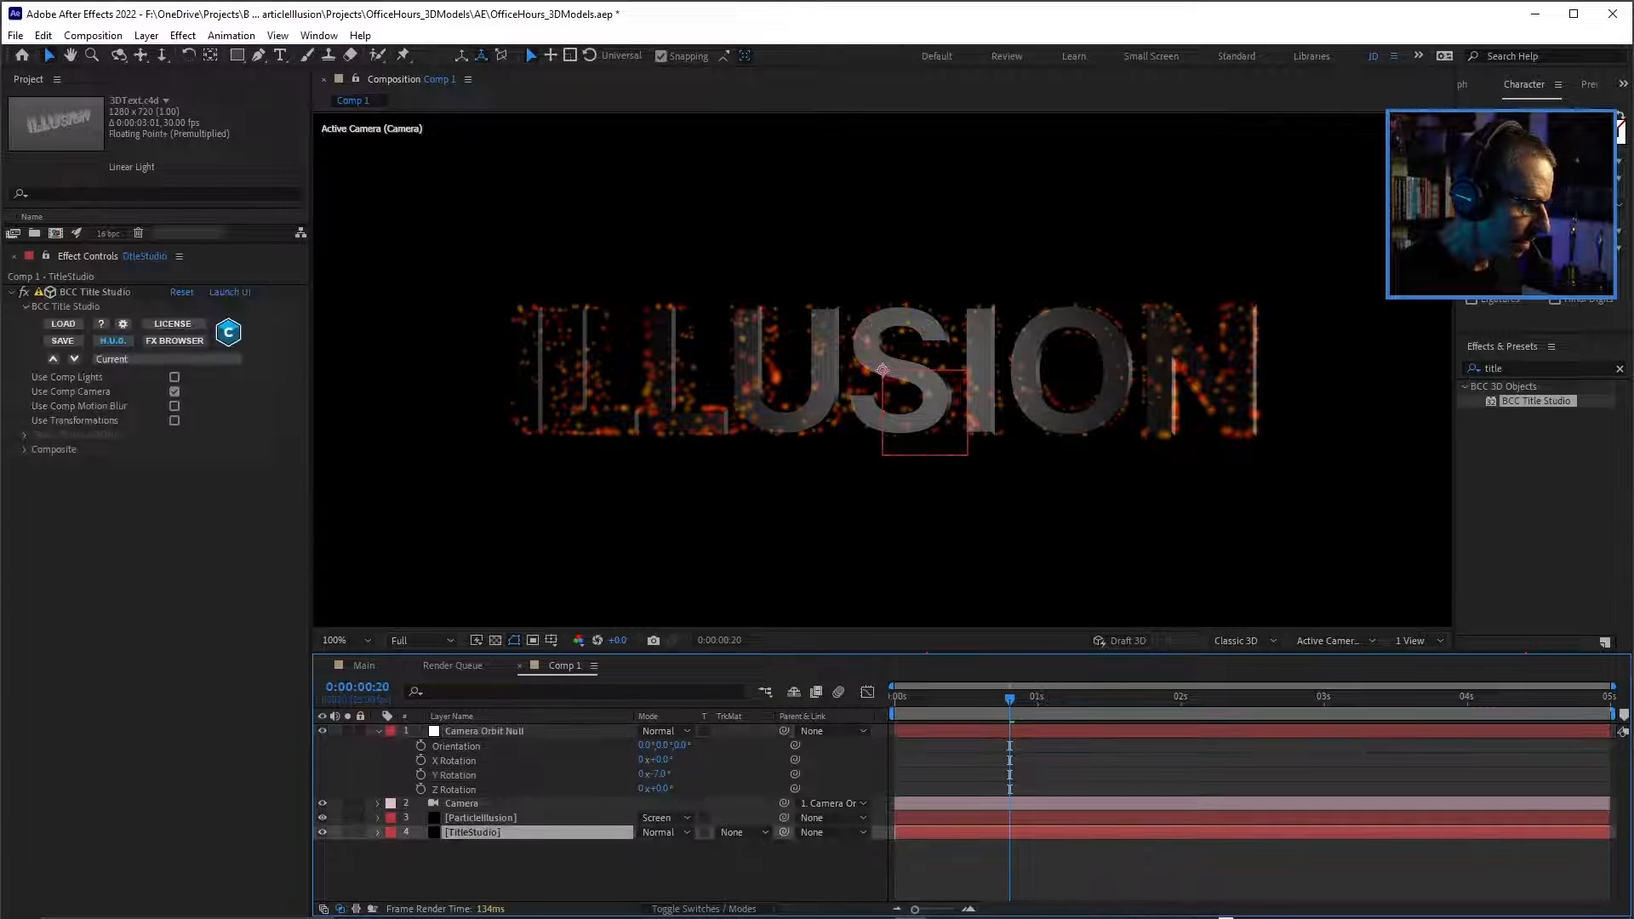
click(494, 868)
Add a point light with a brownish-orange colour and 100% intensity to Comp 1.
key(ctrl+alt+shift+l)
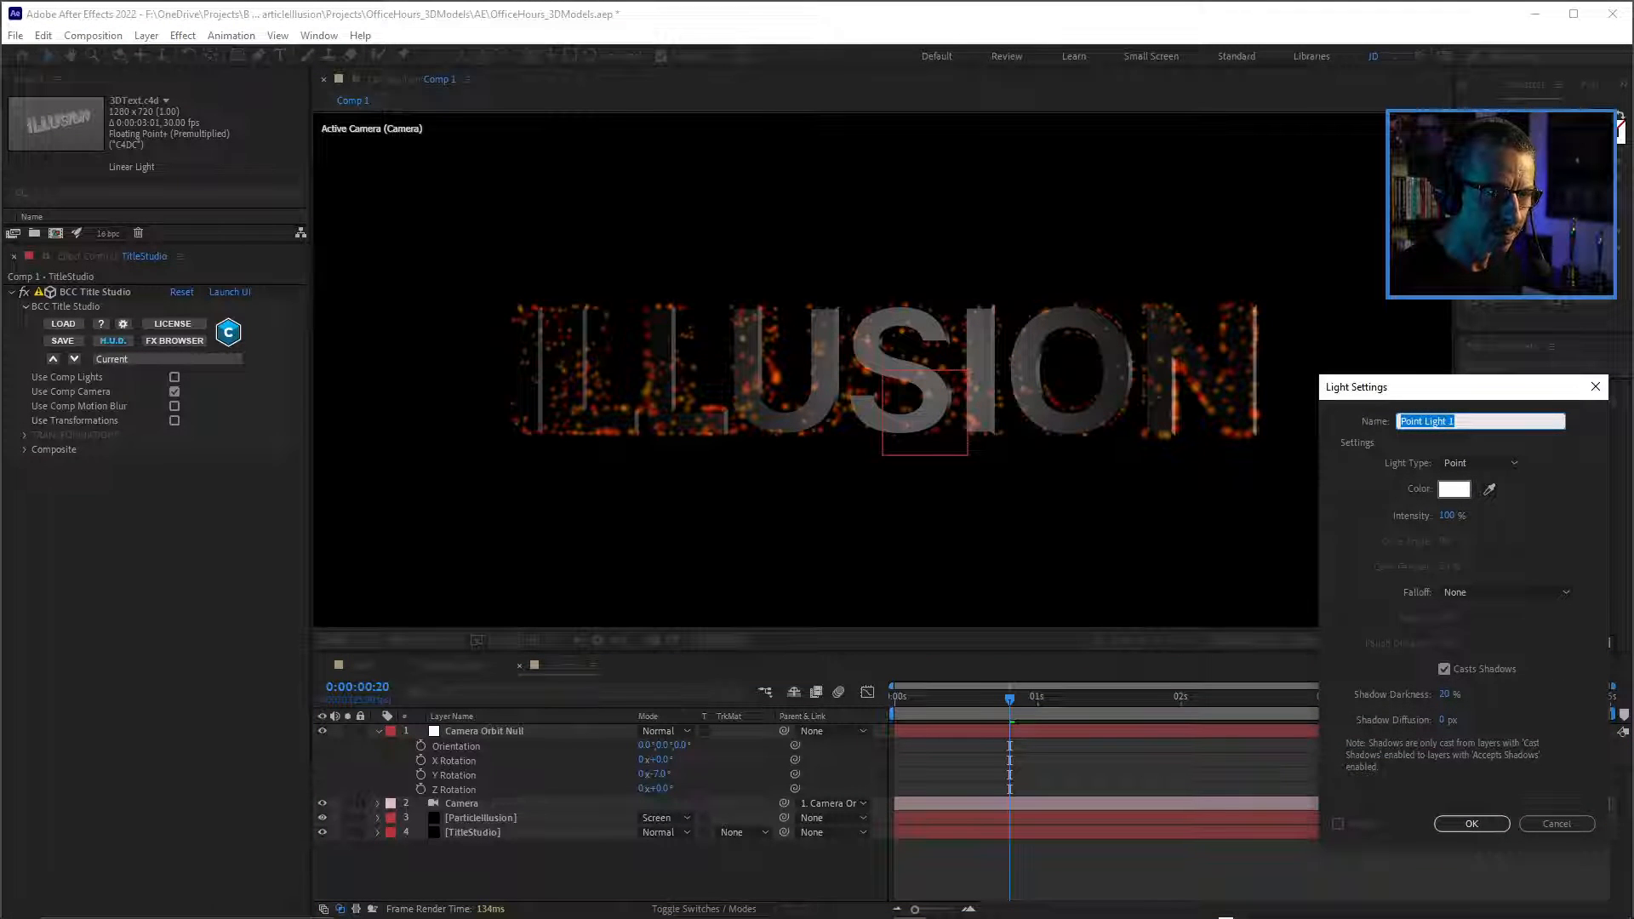
click(880, 277)
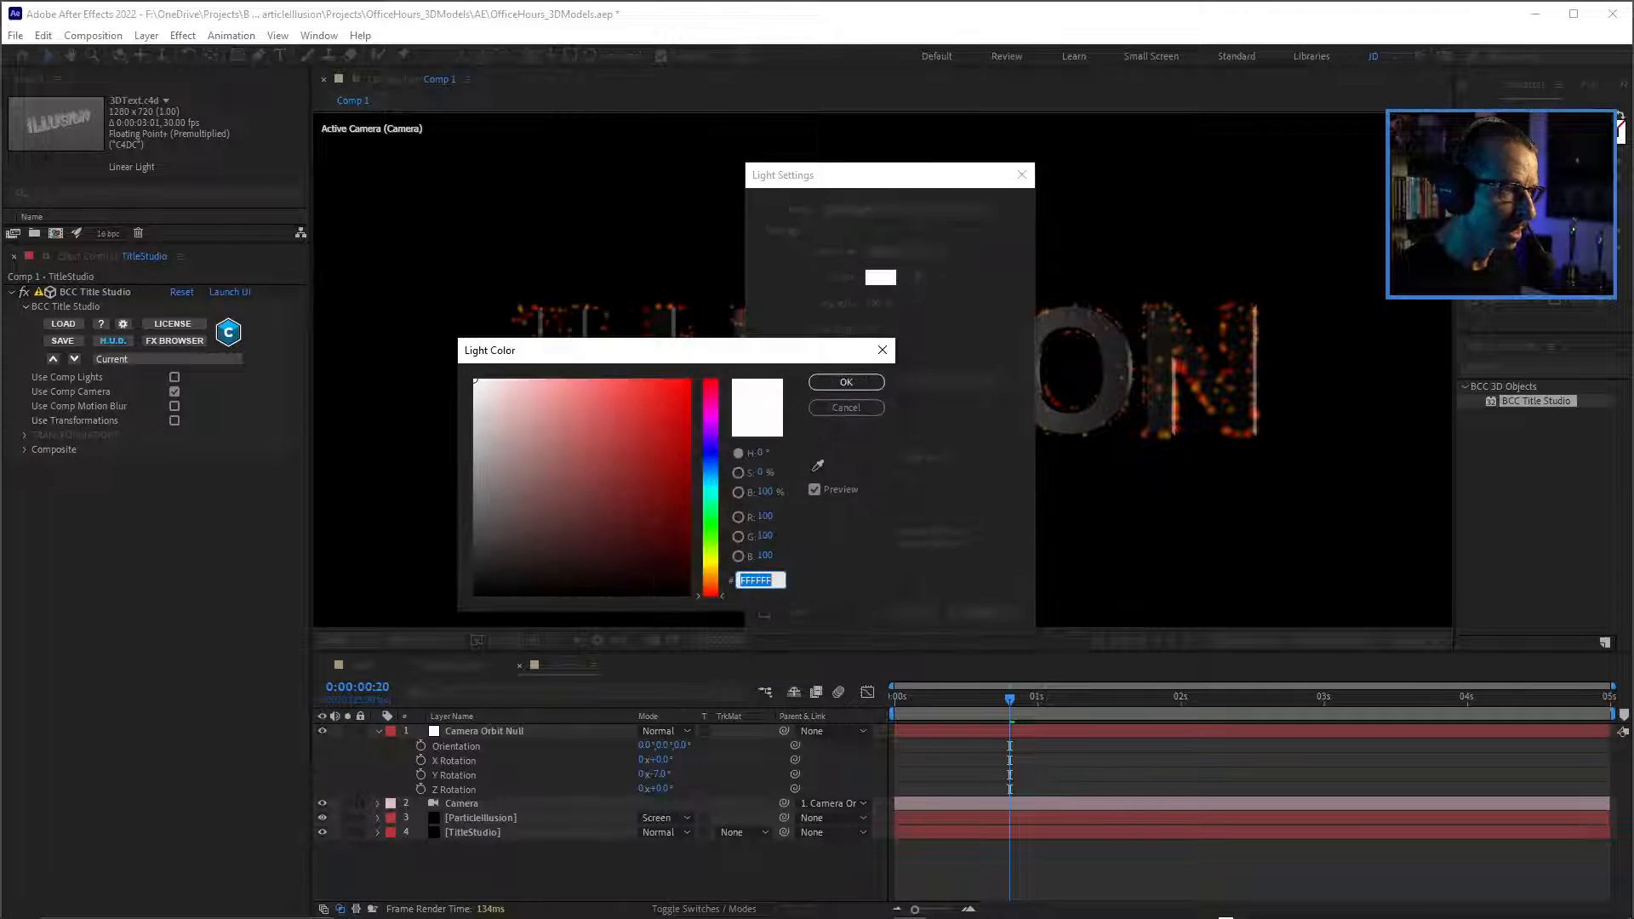
click(592, 415)
click(711, 581)
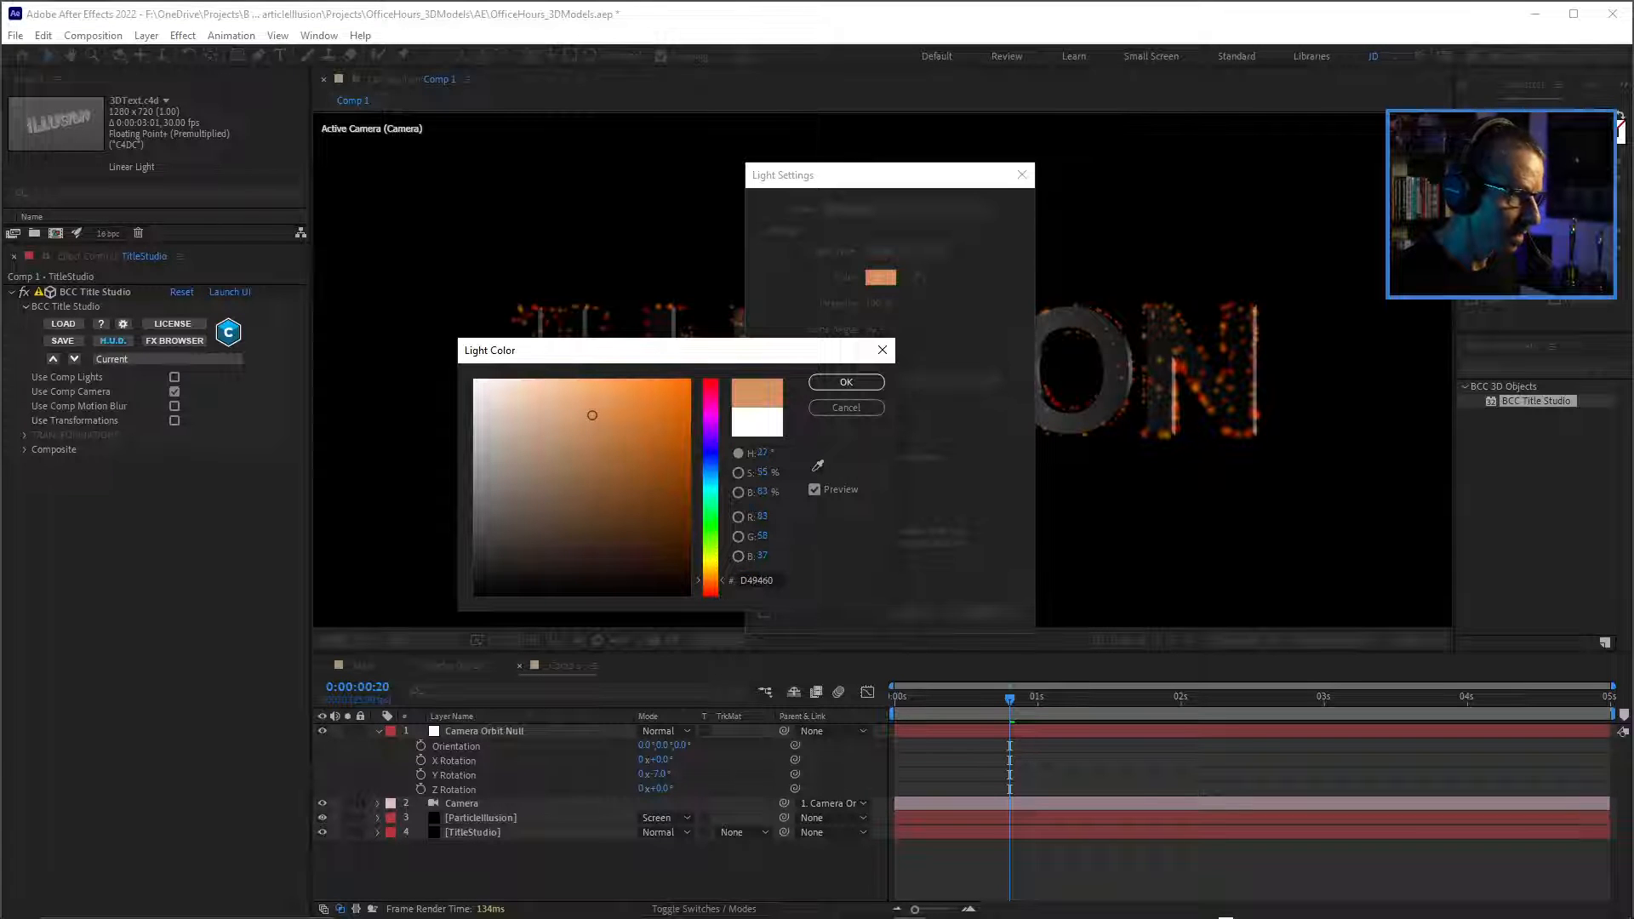
click(846, 382)
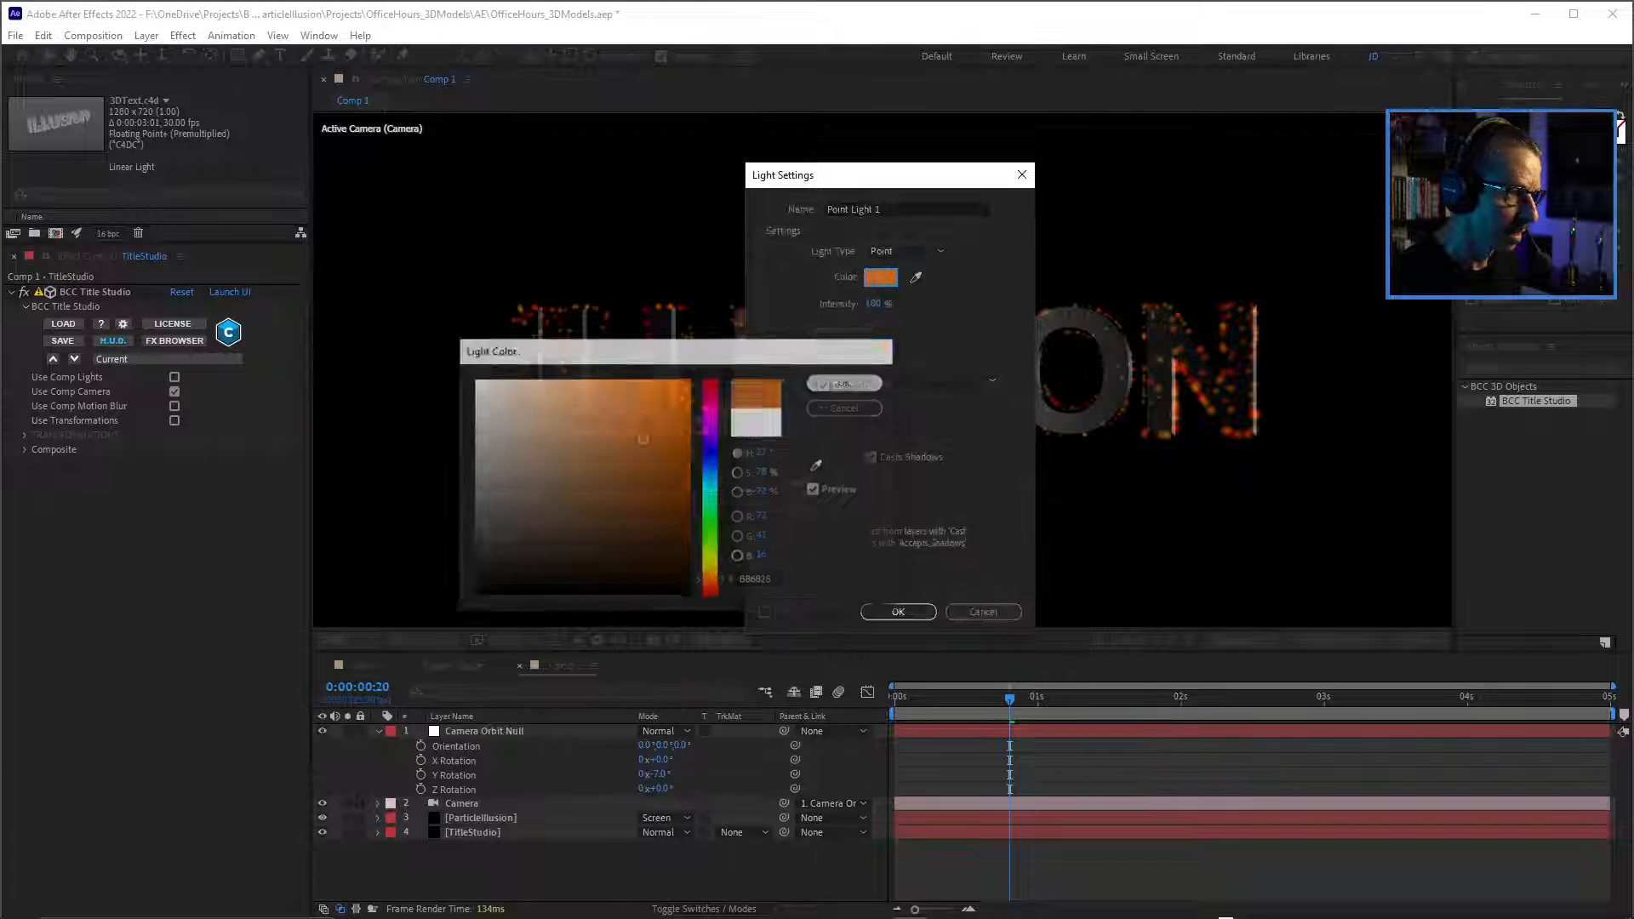
click(898, 611)
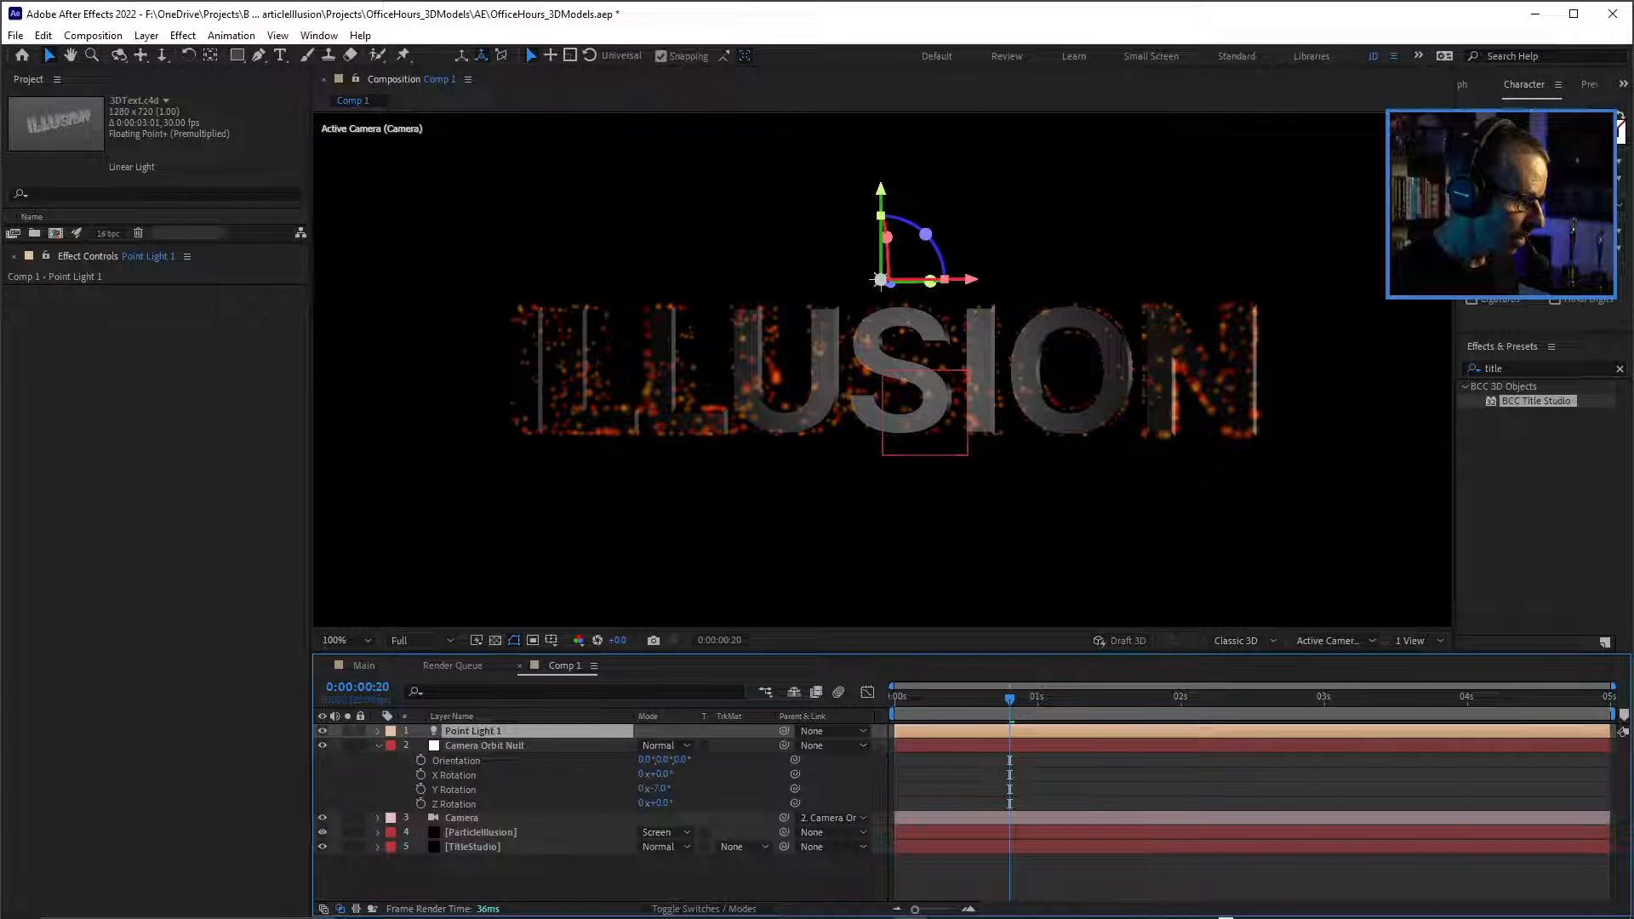
Enable Use Comp Lights in the TitleStudio layer's effect and nudge the point light slightly toward negative X.
click(473, 847)
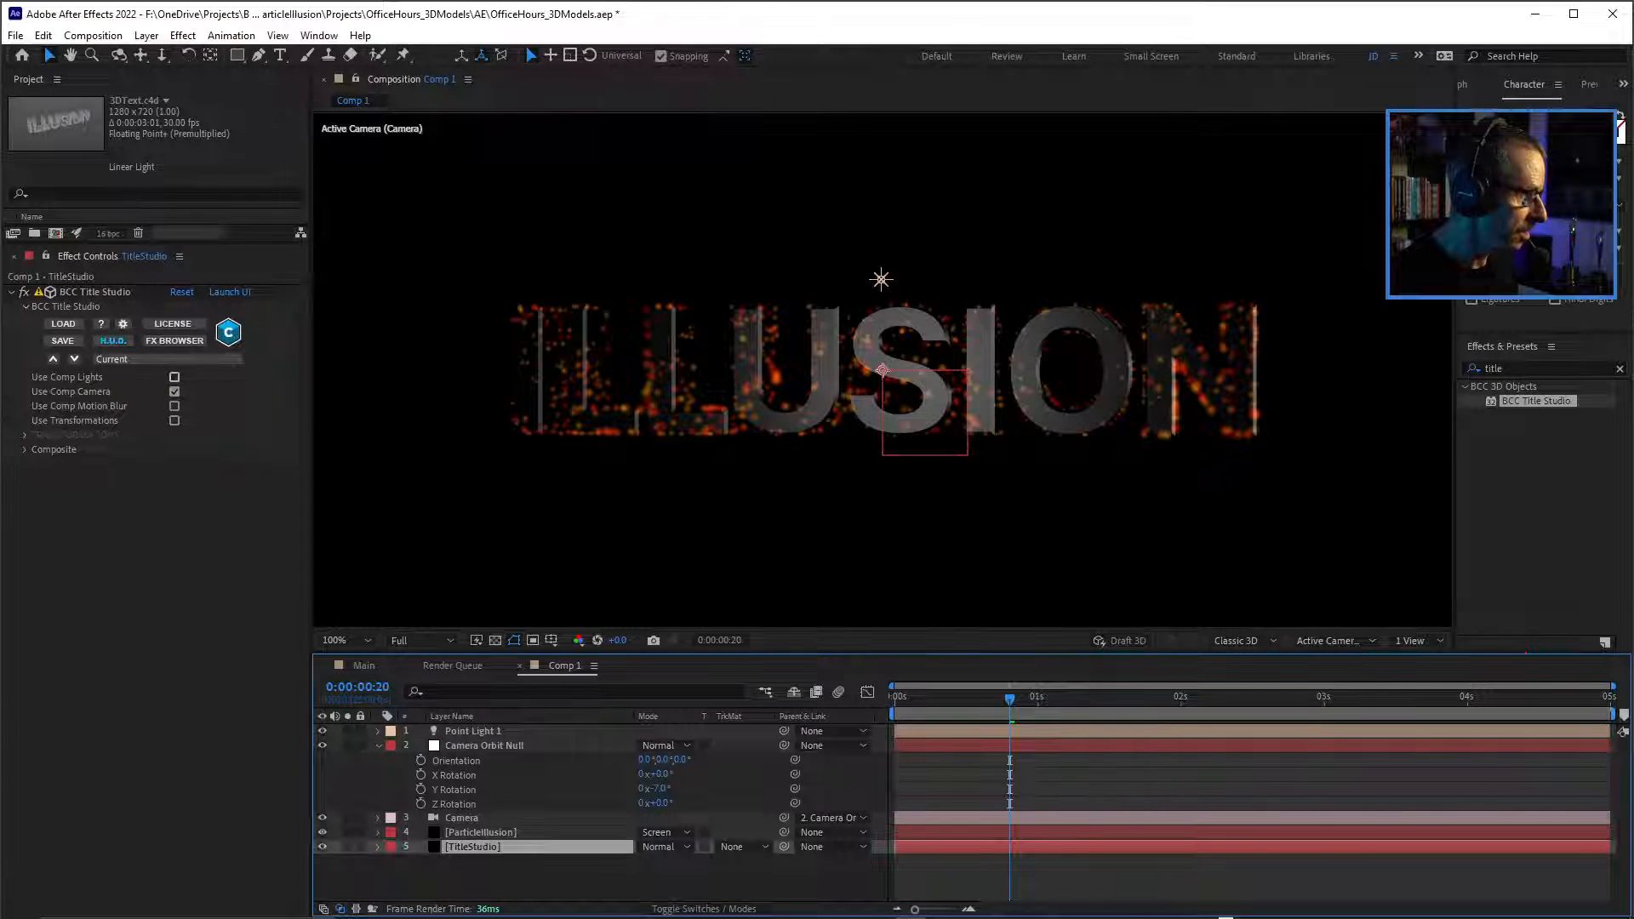
click(174, 377)
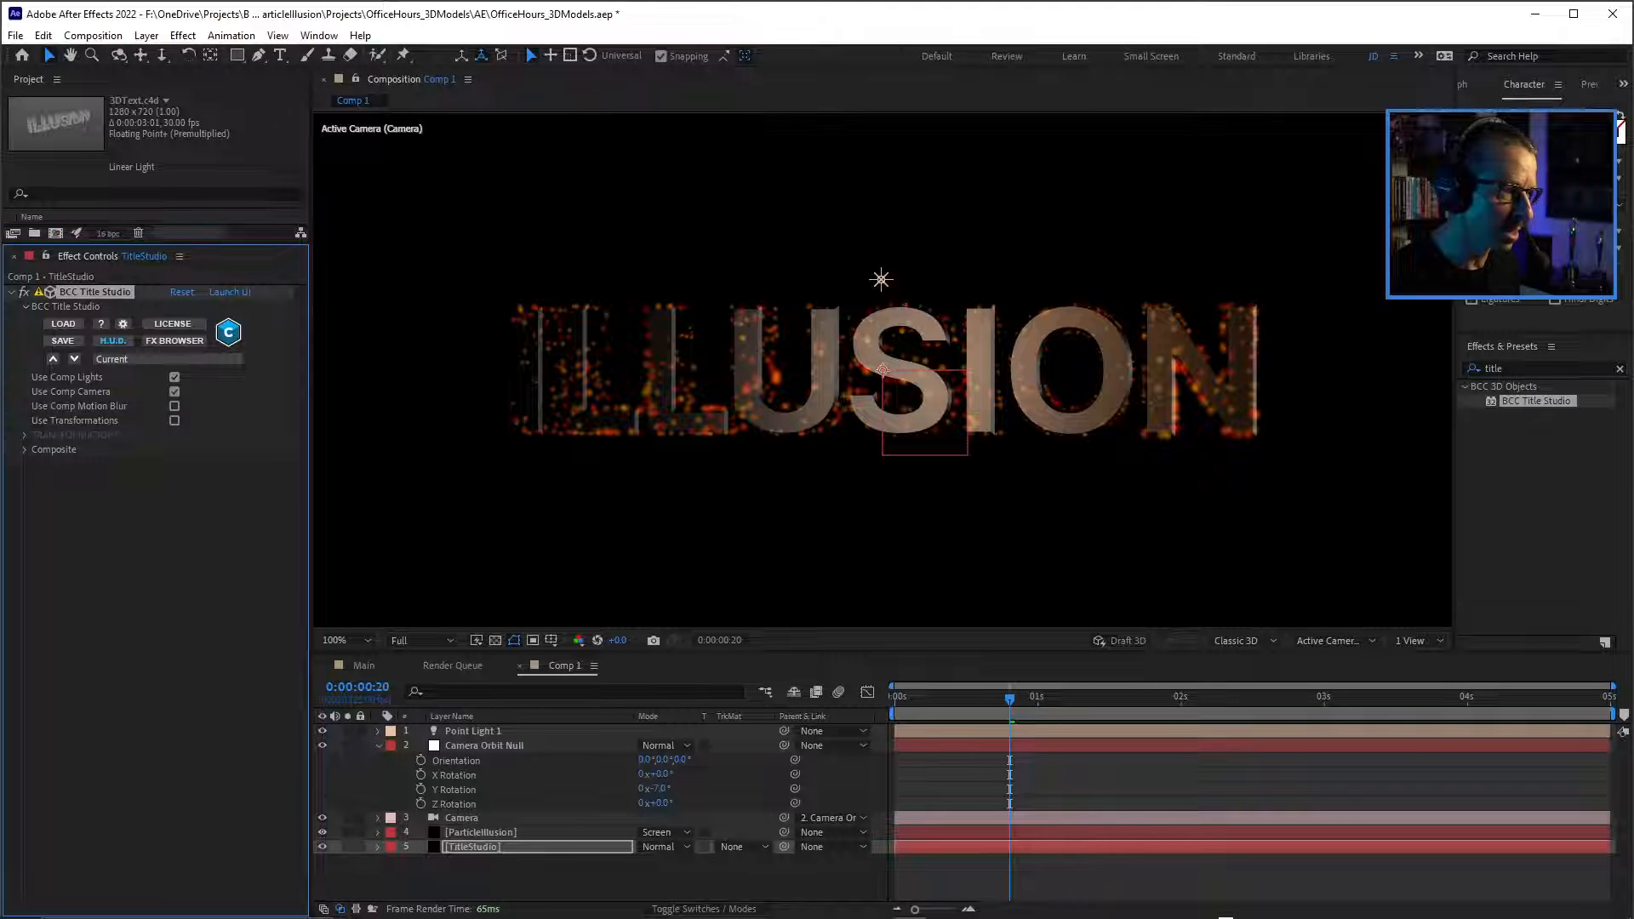
click(881, 280)
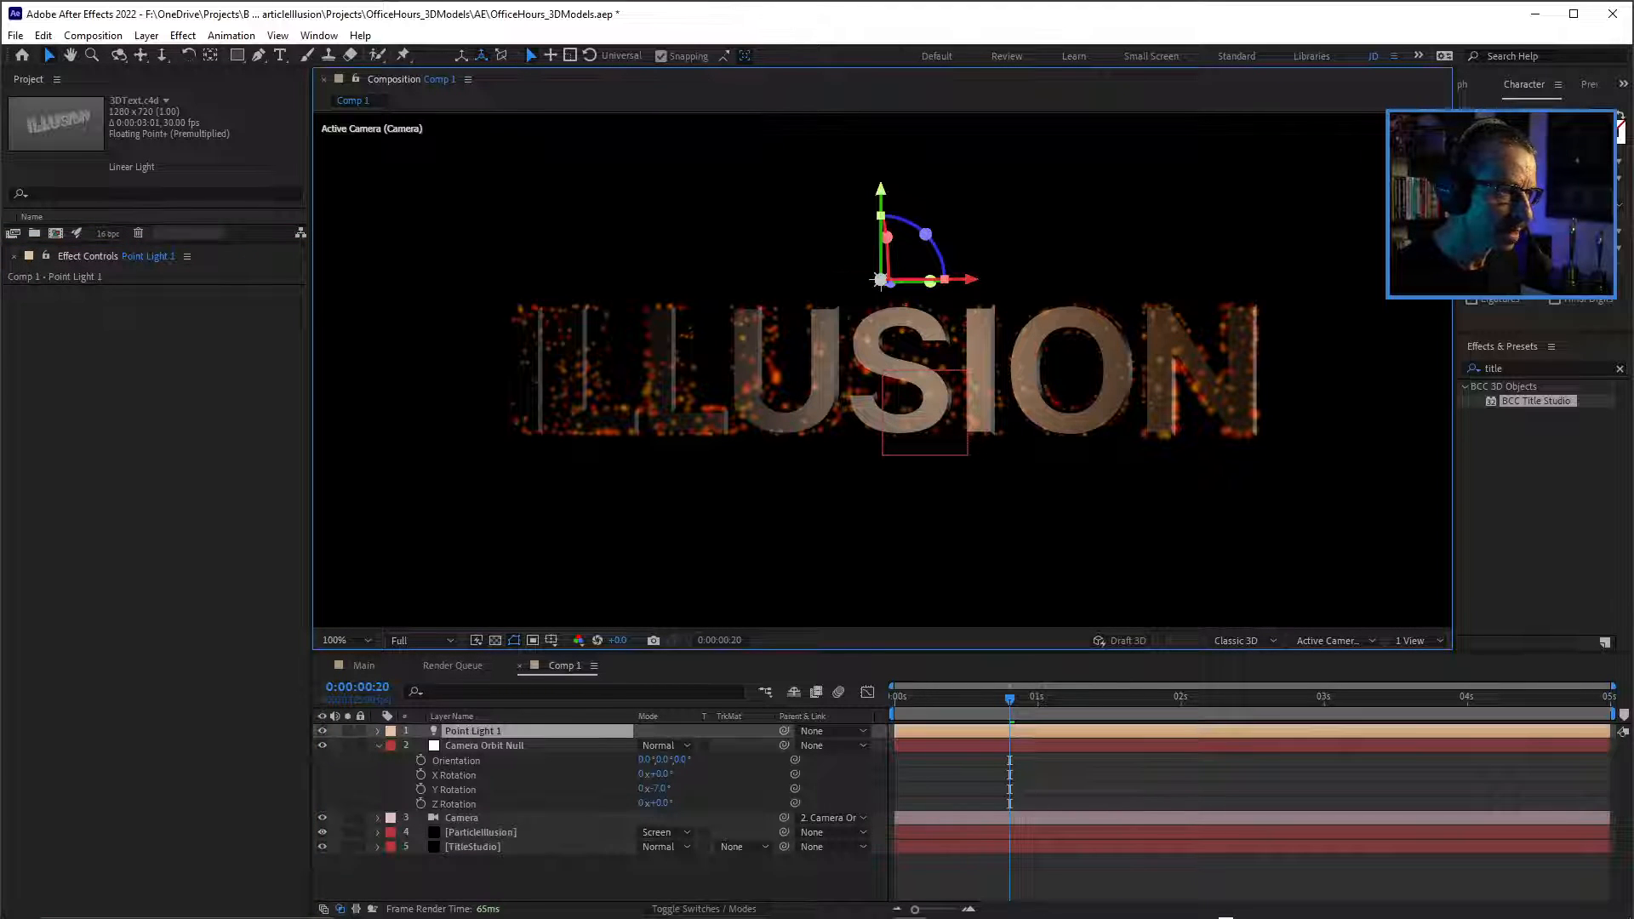
mouse_move(881, 279)
mouse_down()
mouse_move(341, 281)
mouse_move(1013, 279)
mouse_move(869, 279)
mouse_up()
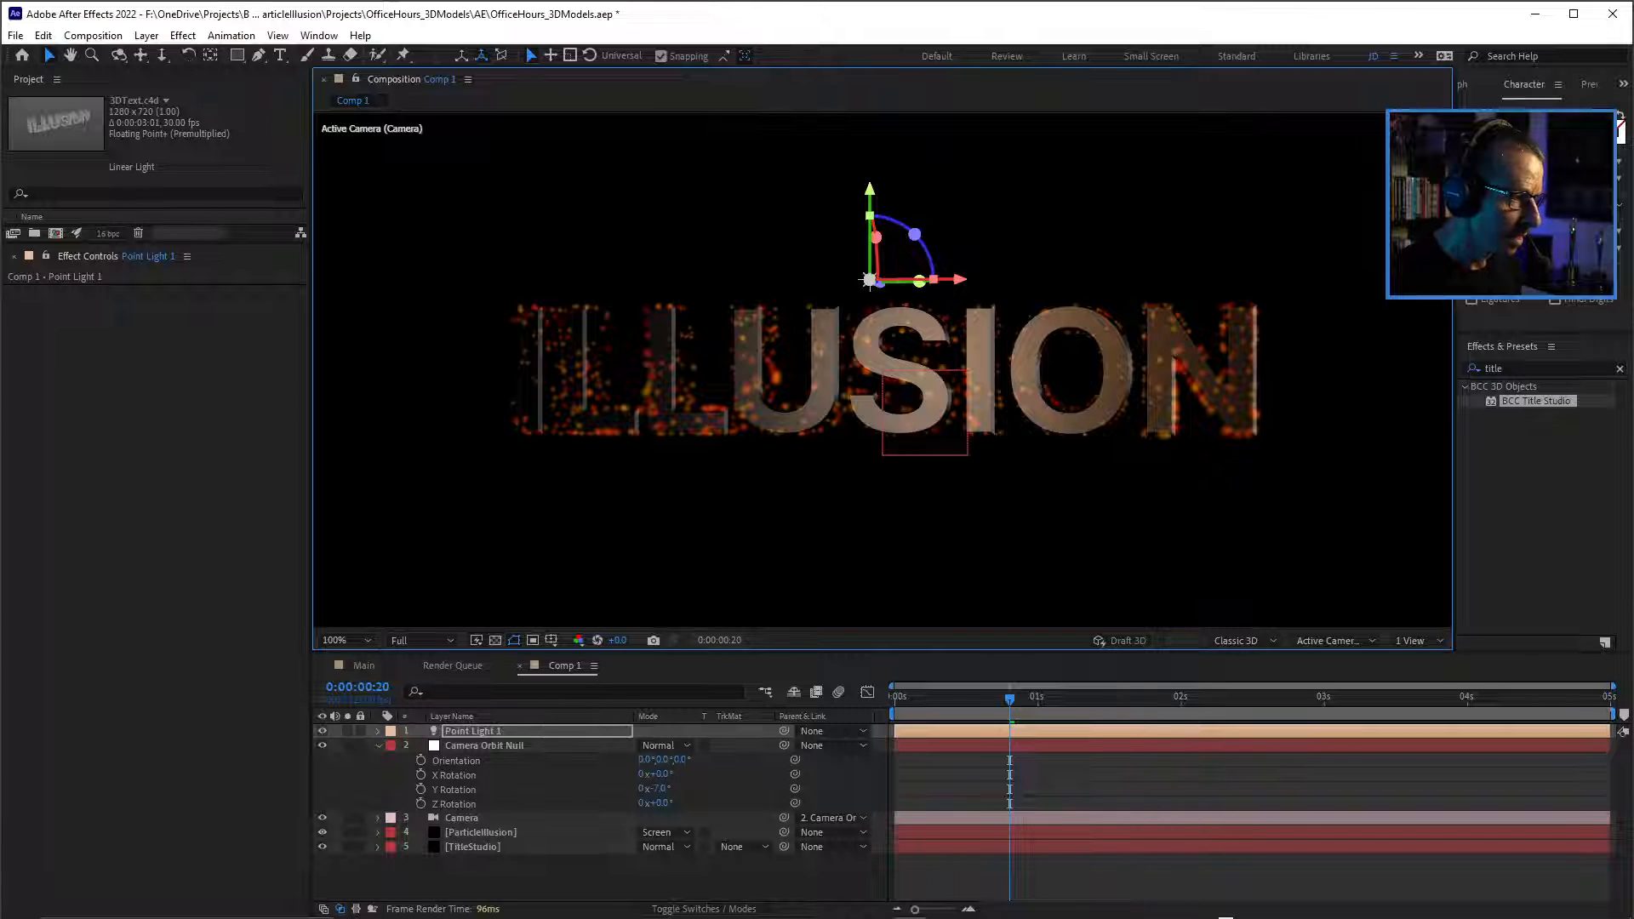
Move the point light along its Z axis in the Top view from in front of the text to behind it.
click(1334, 640)
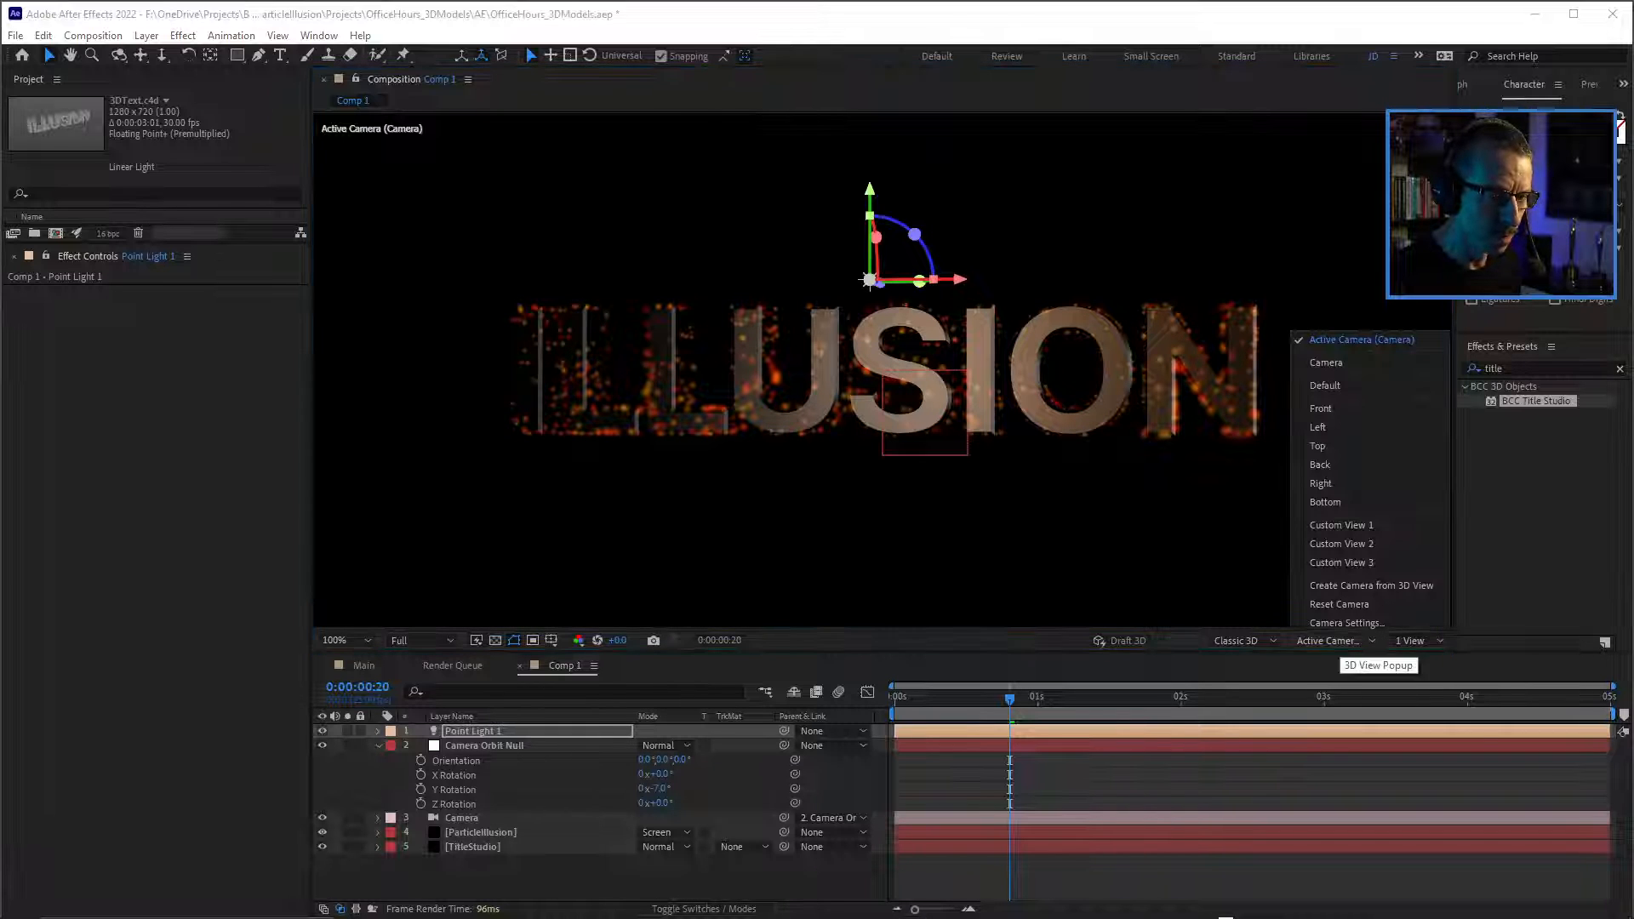
click(1362, 446)
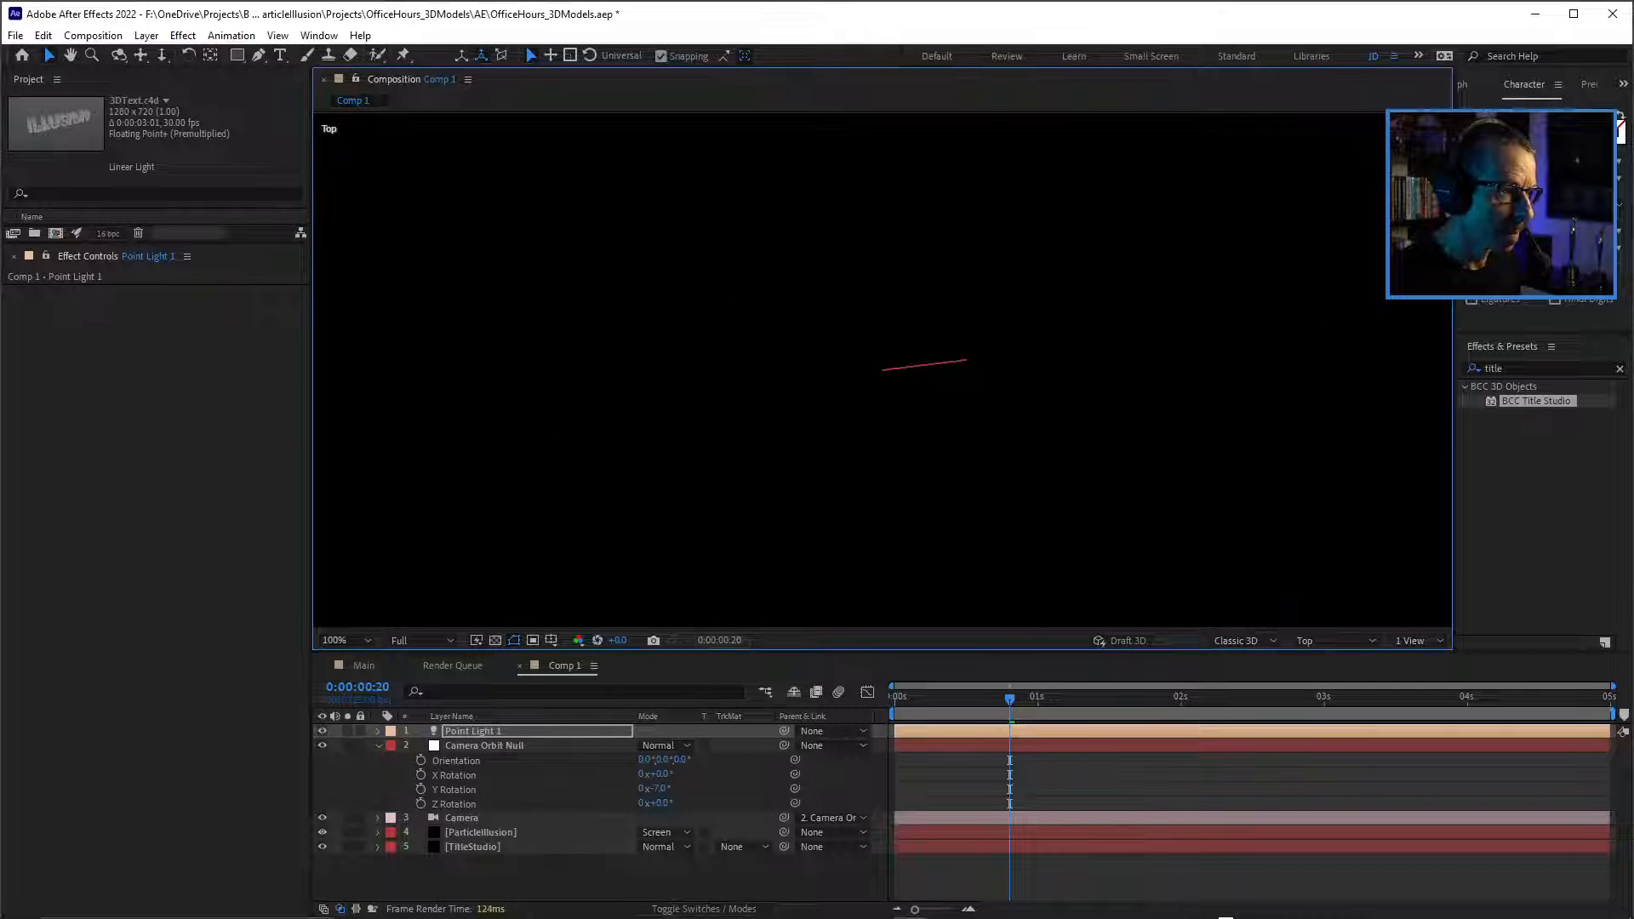
key(comma)
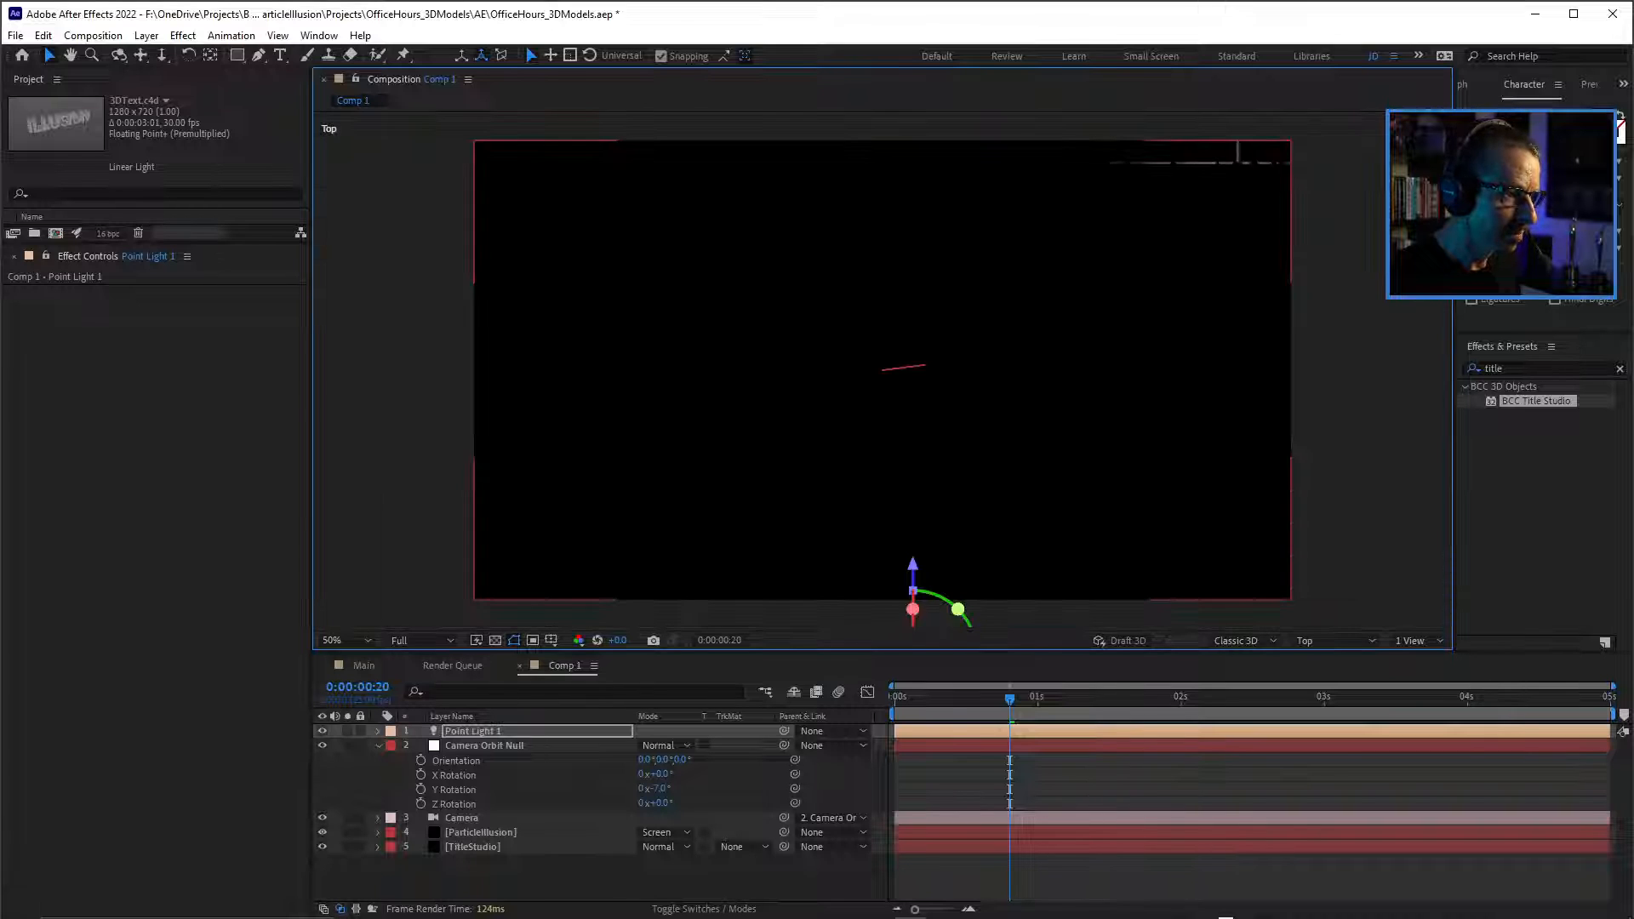
key(comma)
key(period)
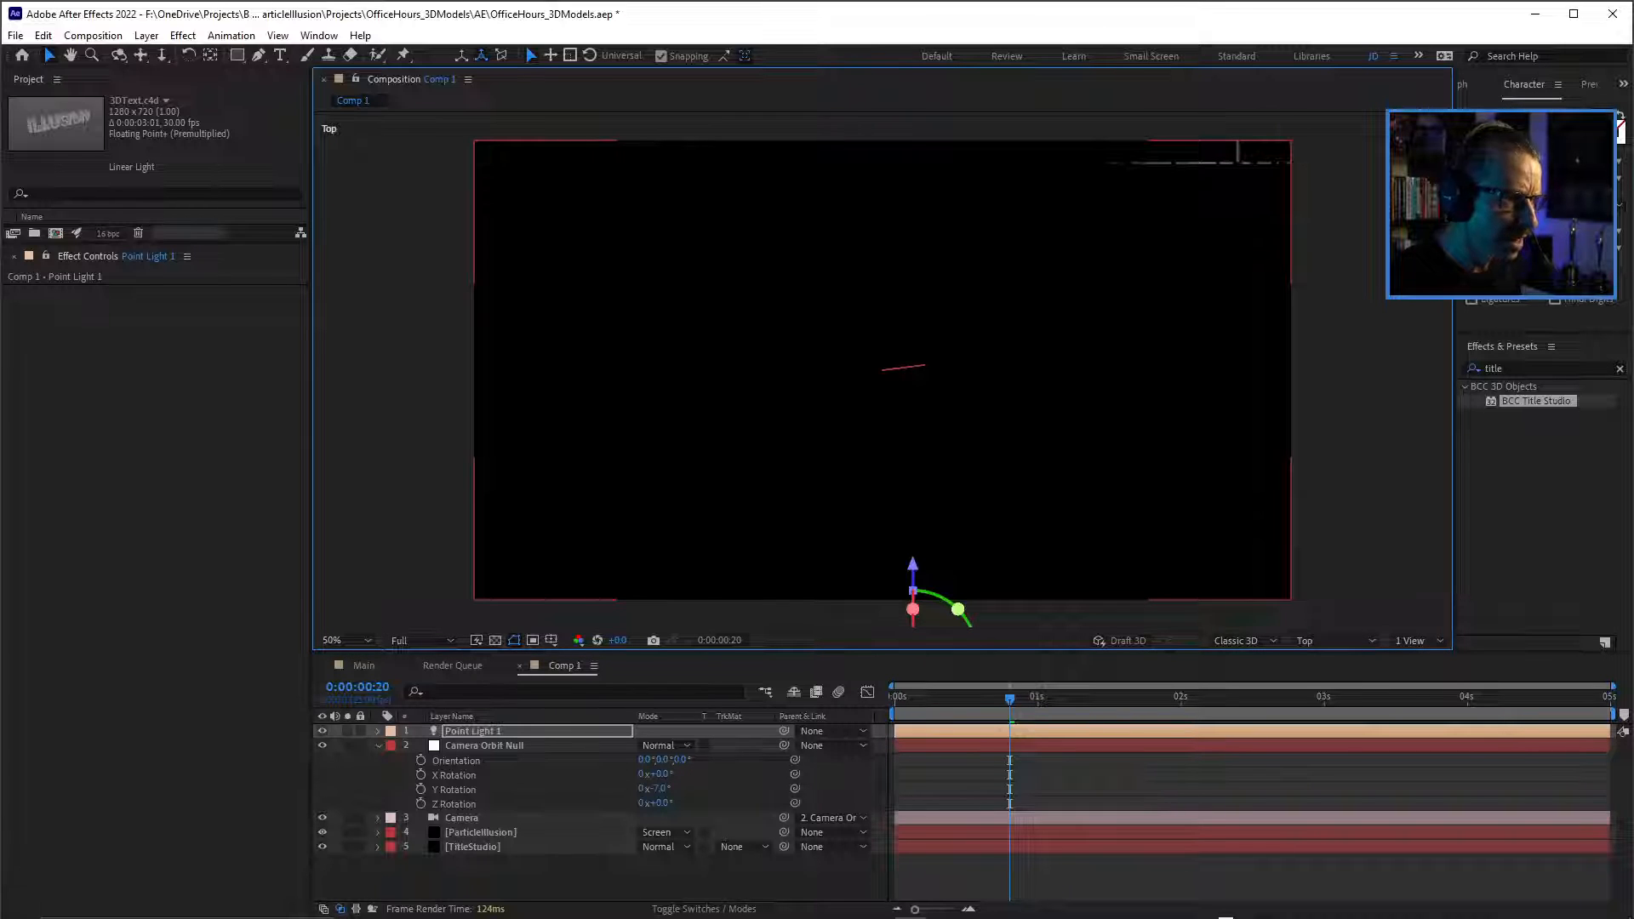
key(period)
key(comma)
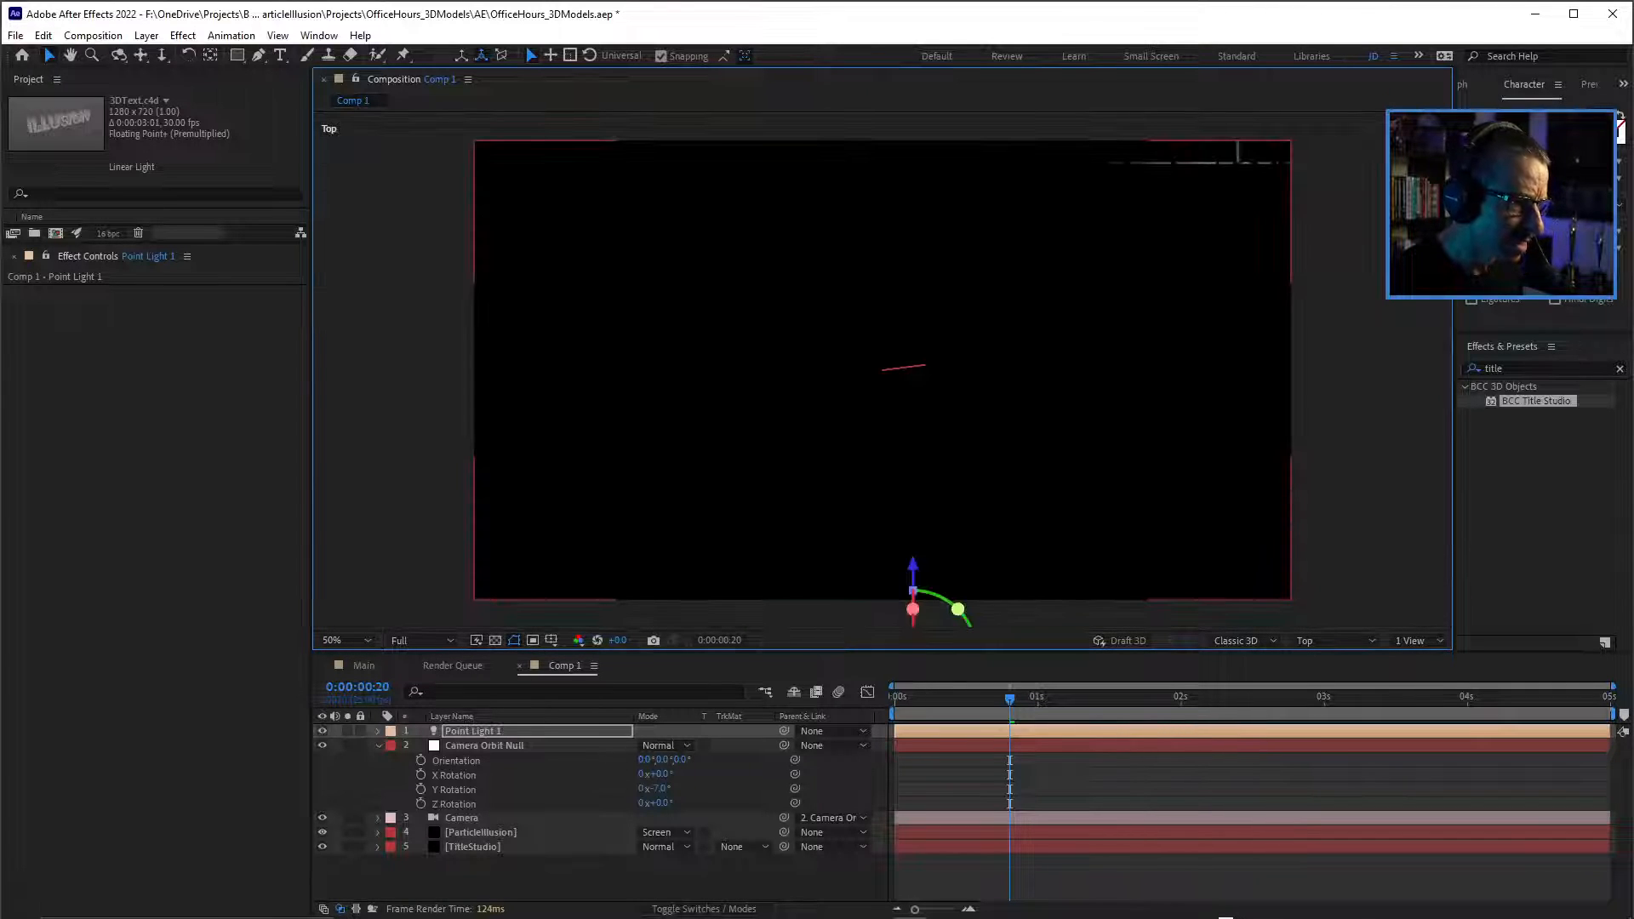
drag(913, 579, 912, 265)
Switch to Custom View 1 and lower the point light to about the text's height.
click(1336, 640)
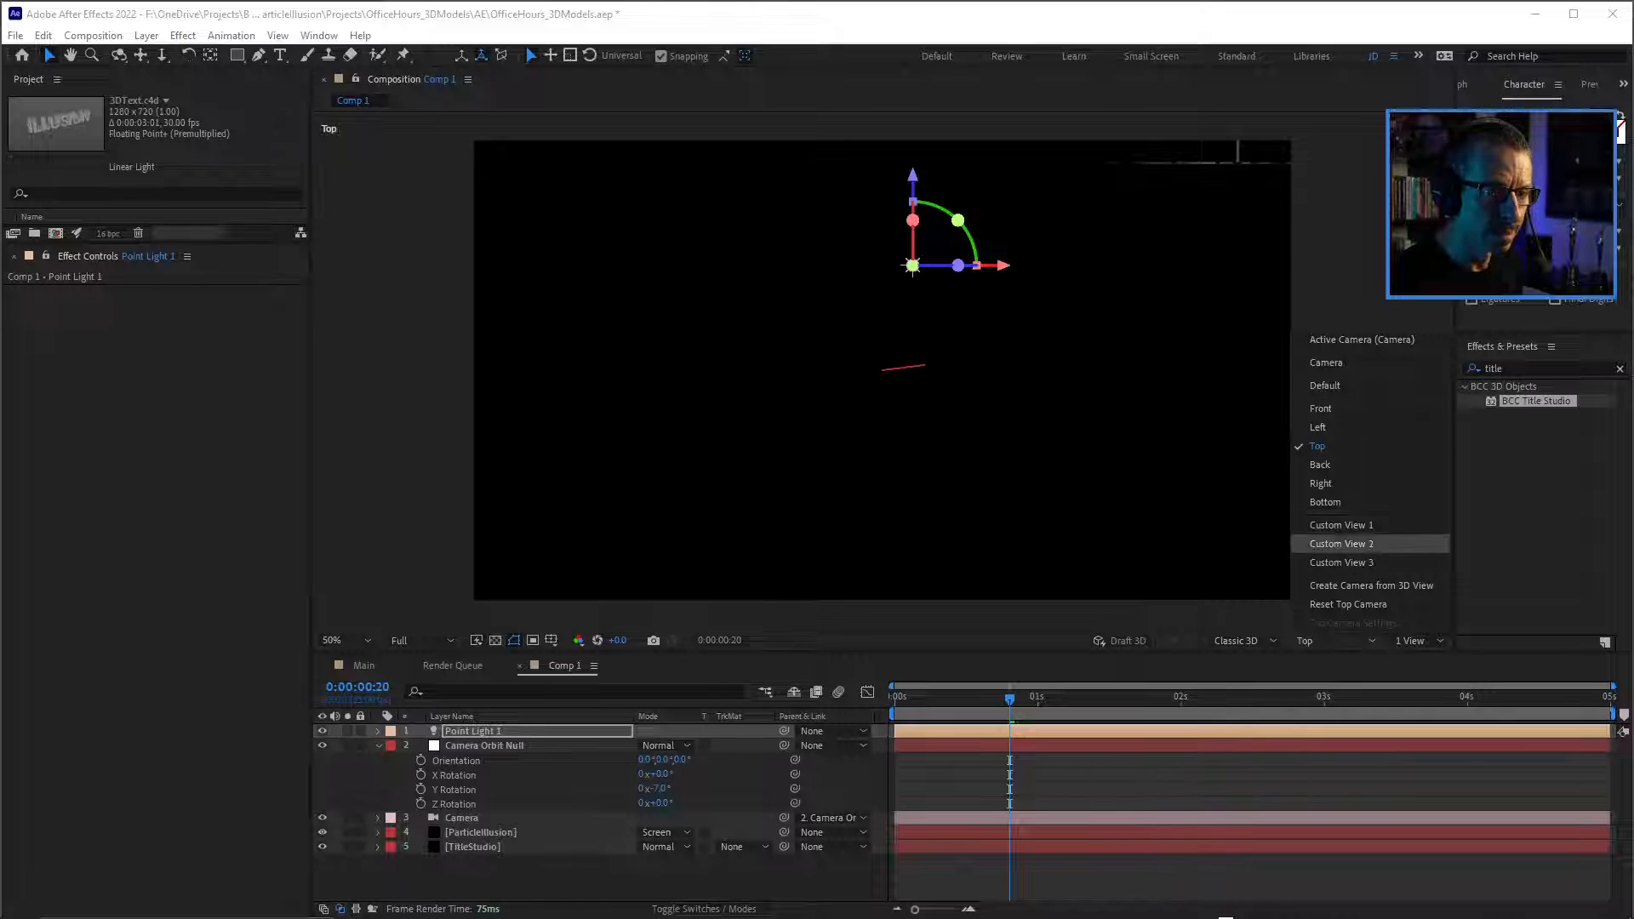
click(1341, 525)
scroll(882, 370, up, 1)
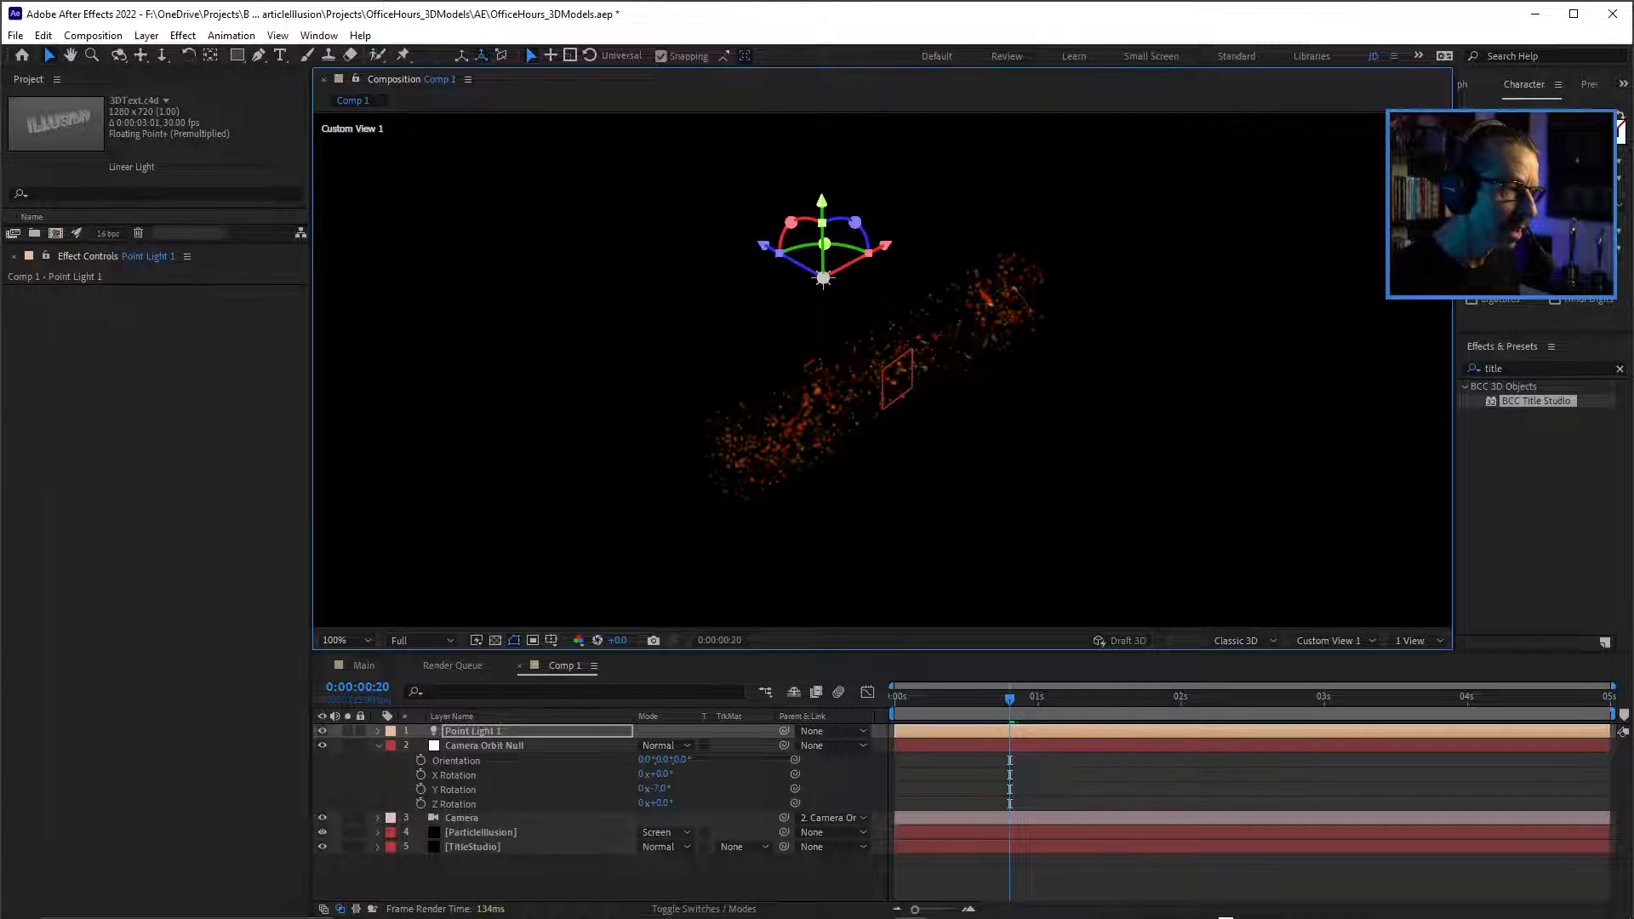
drag(883, 370, 915, 353)
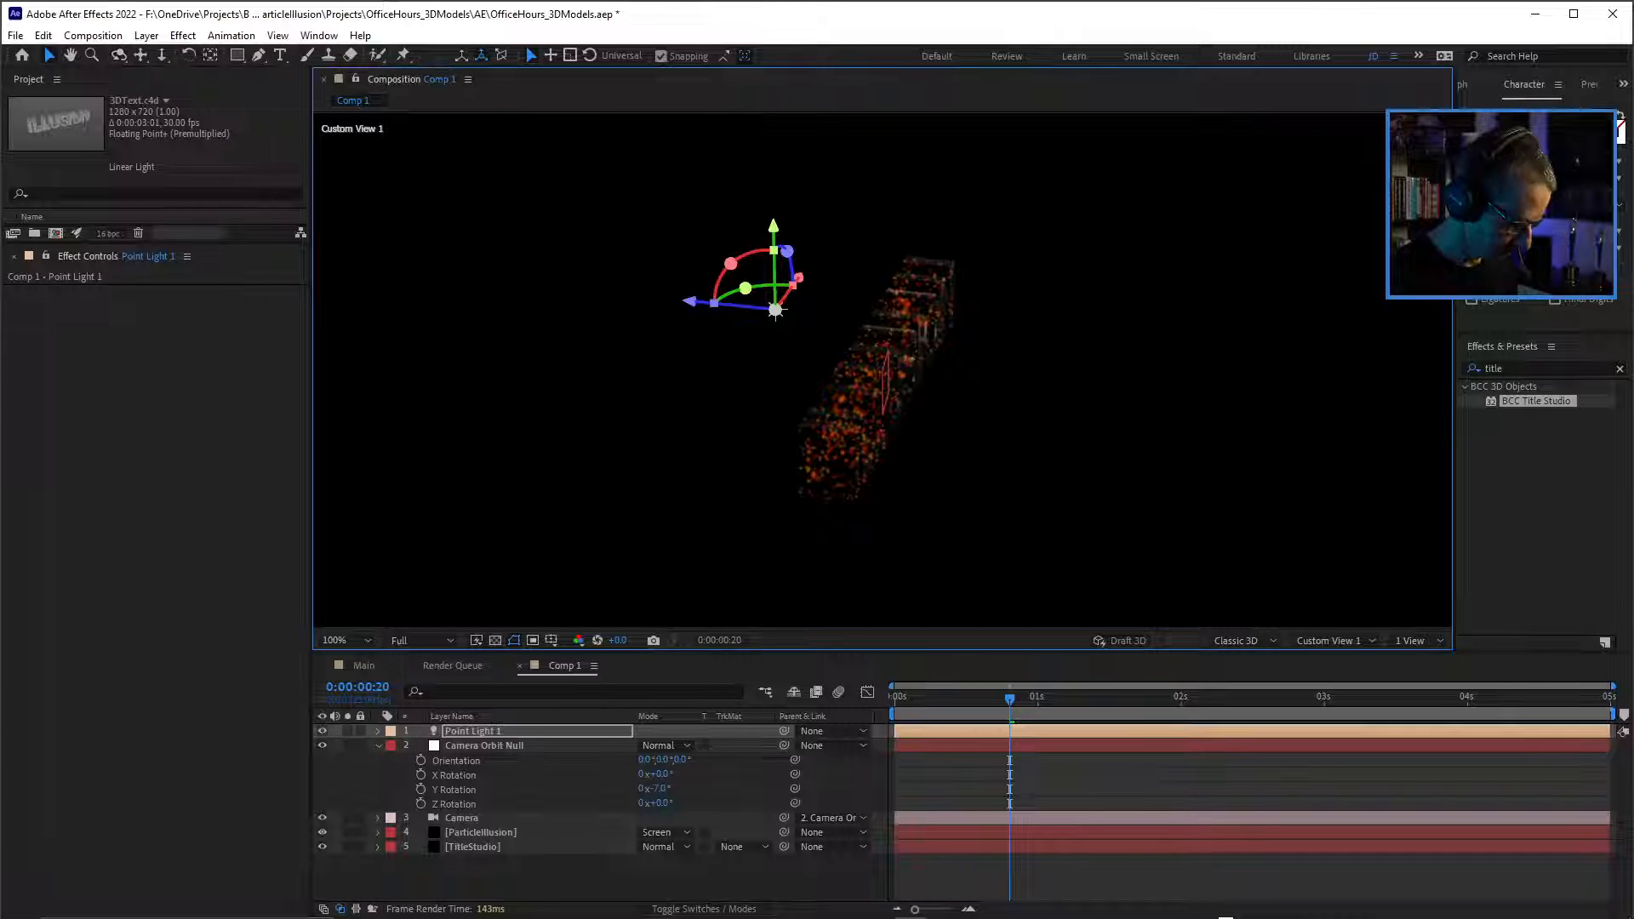
drag(886, 358, 881, 369)
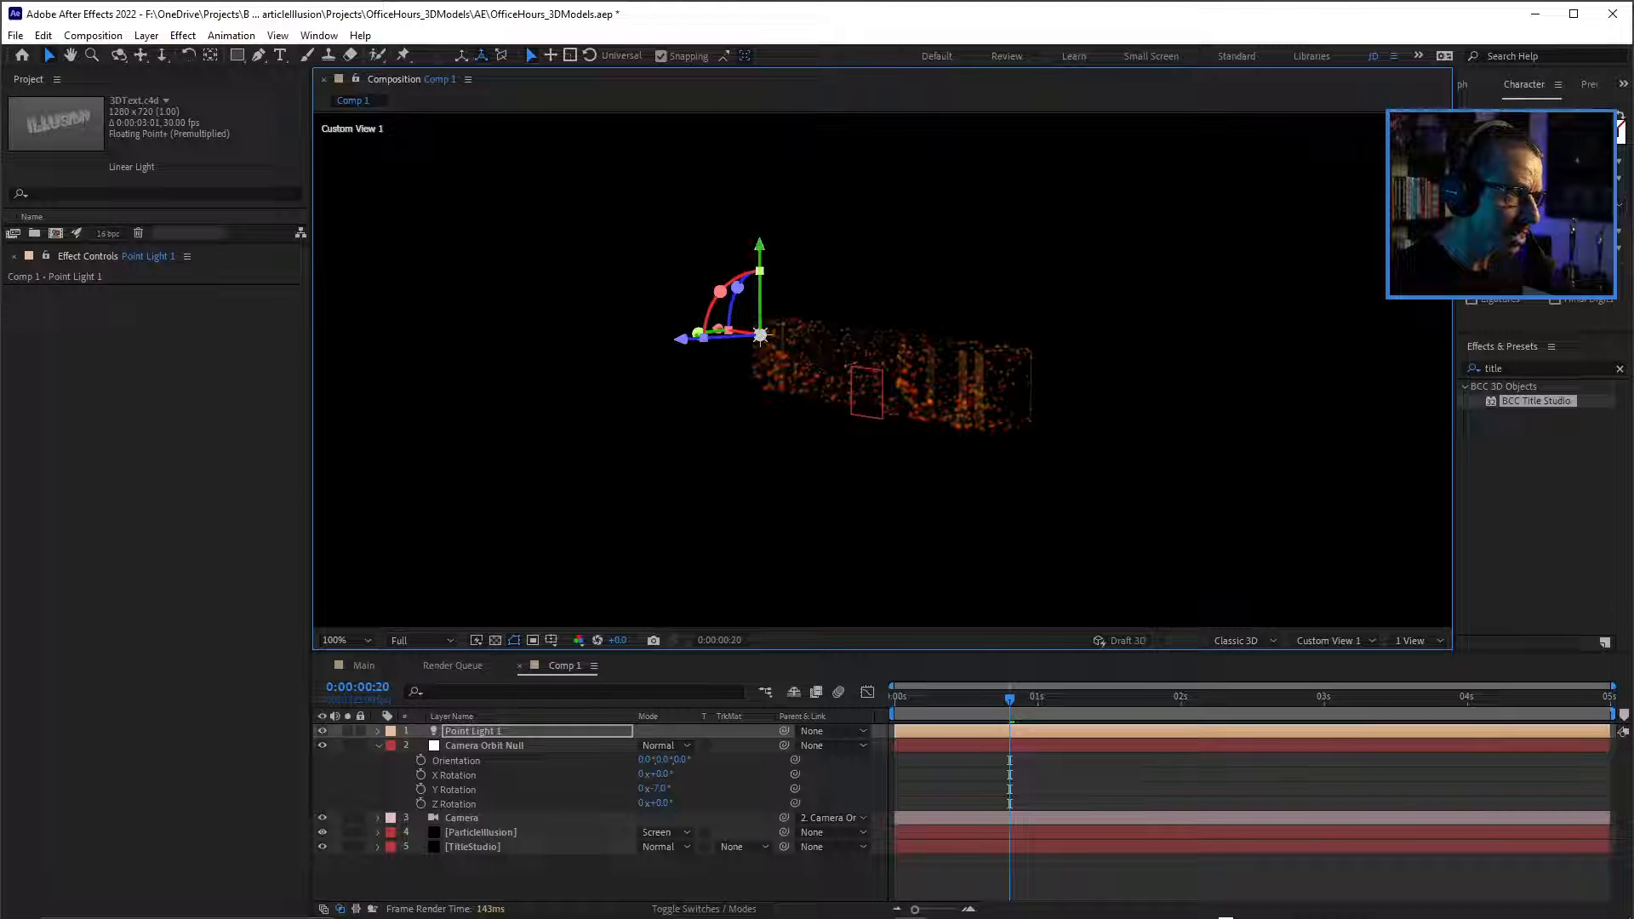
drag(760, 334, 760, 368)
drag(882, 369, 883, 370)
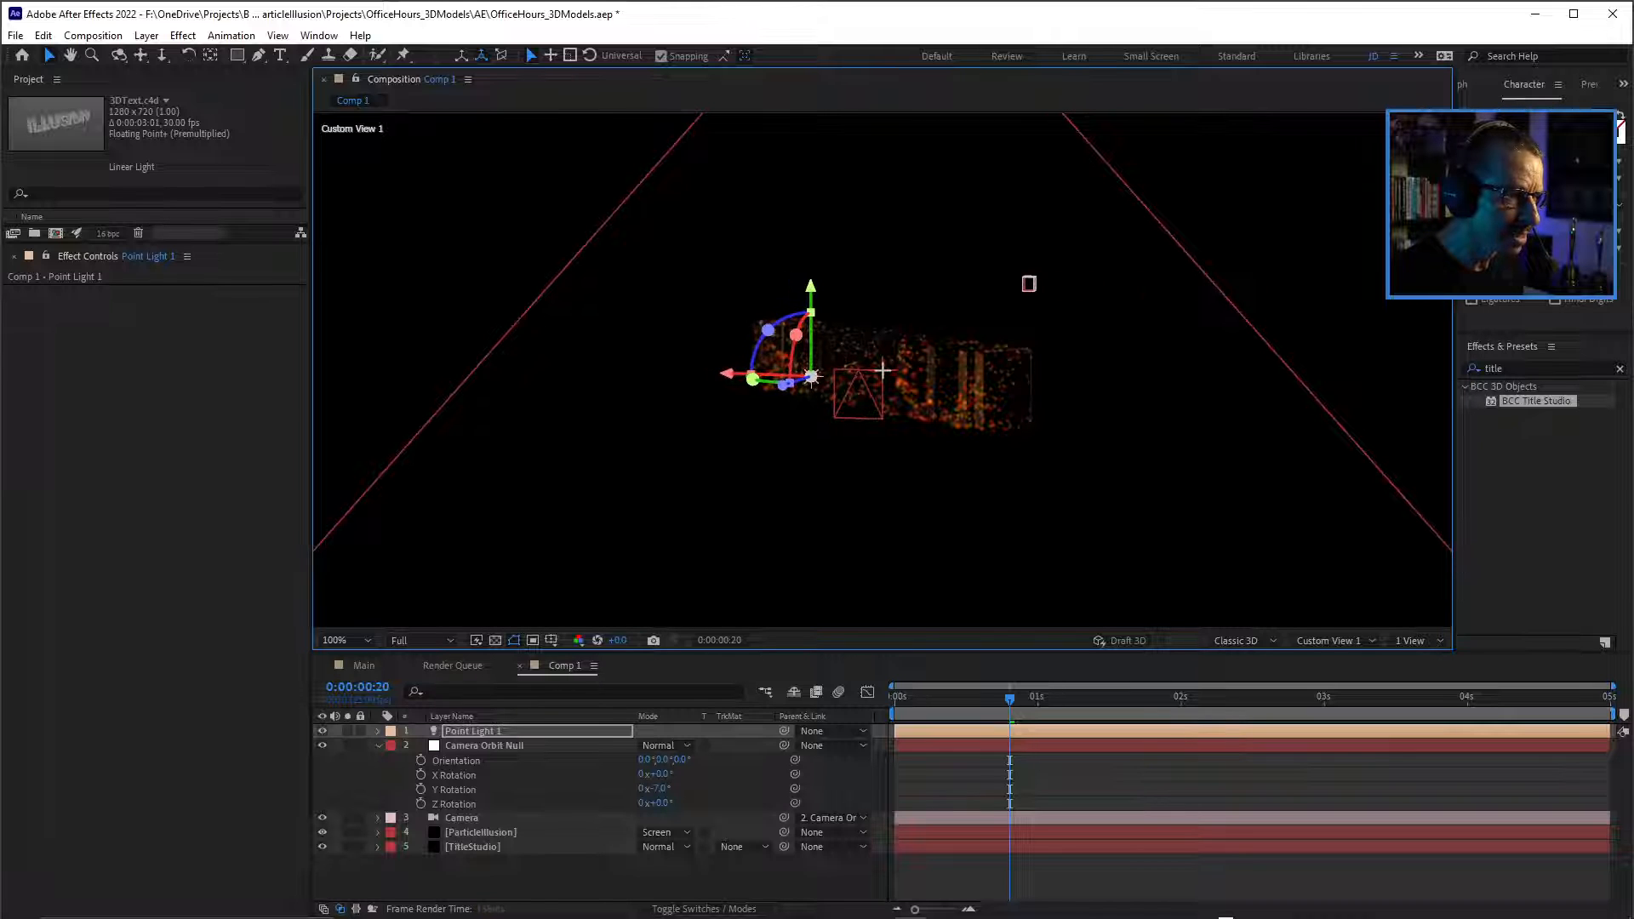
Slide the point light along its X axis behind the text until it sits behind the S, and preview the animation.
drag(1028, 284, 505, 278)
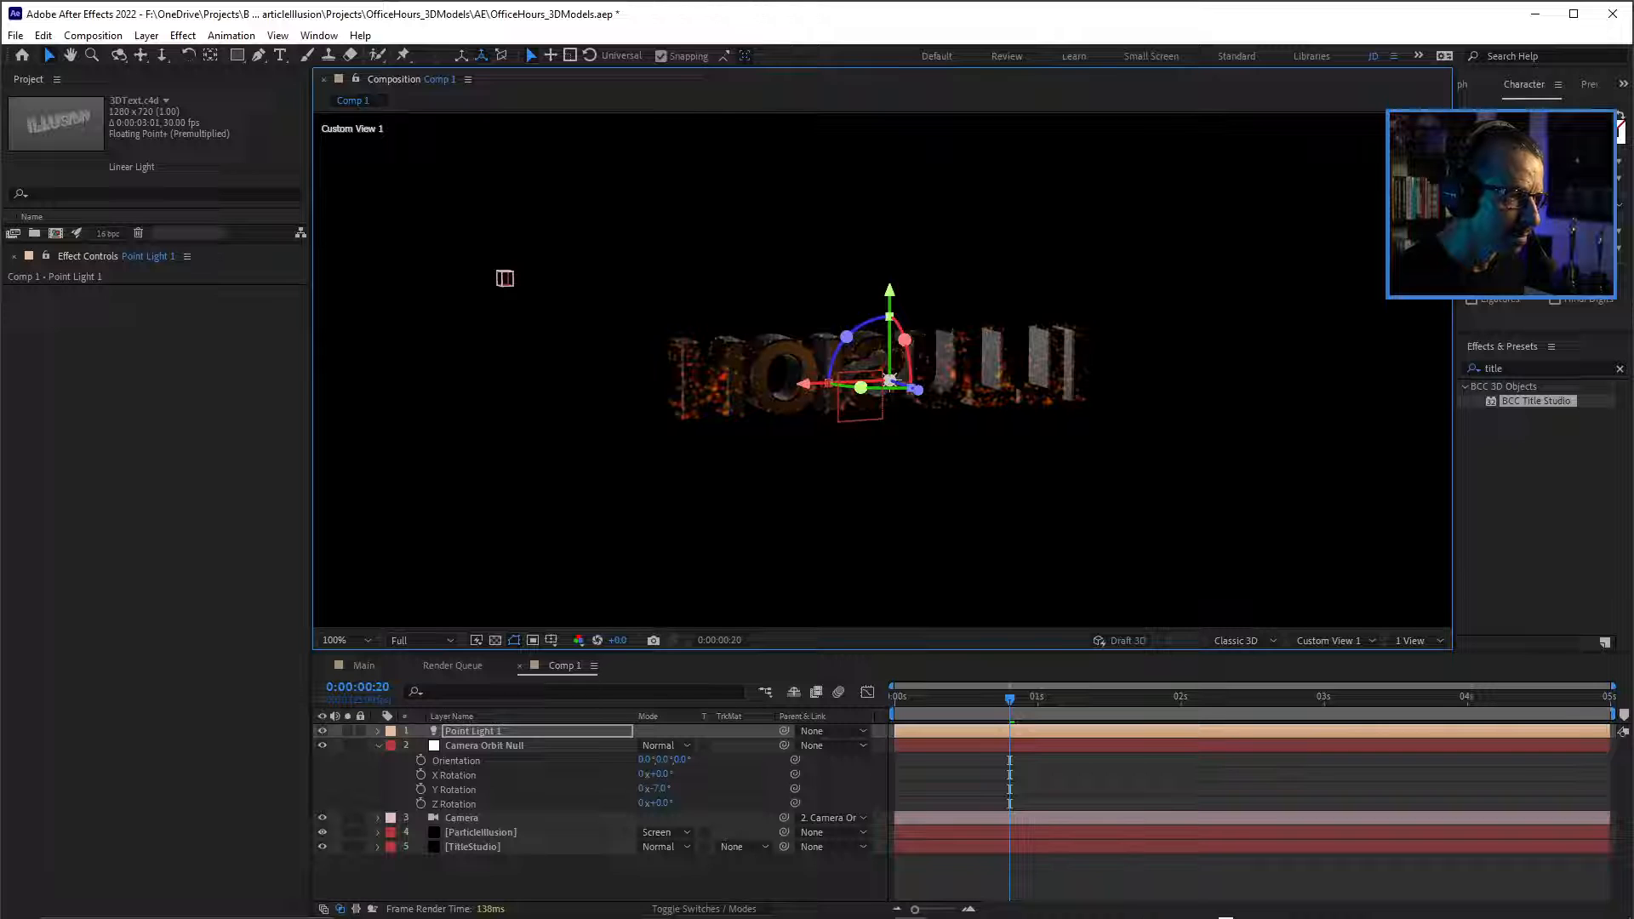
drag(804, 385, 1035, 374)
mouse_move(873, 398)
mouse_down()
mouse_move(1106, 447)
mouse_move(1319, 401)
mouse_move(1272, 421)
mouse_up()
key(period)
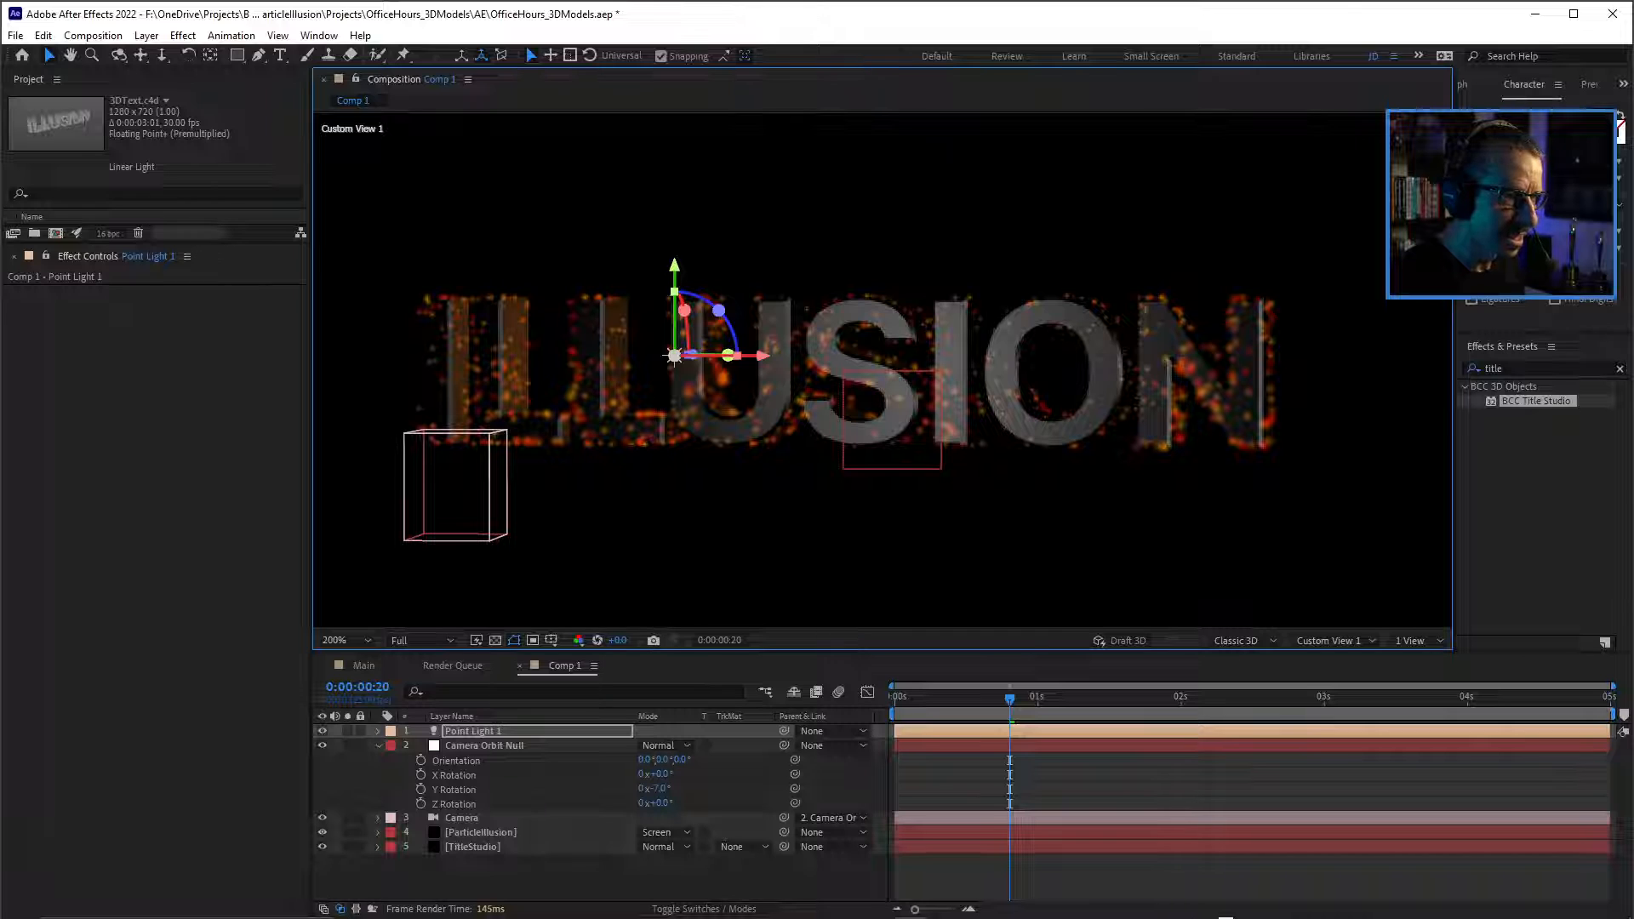
drag(674, 356, 896, 356)
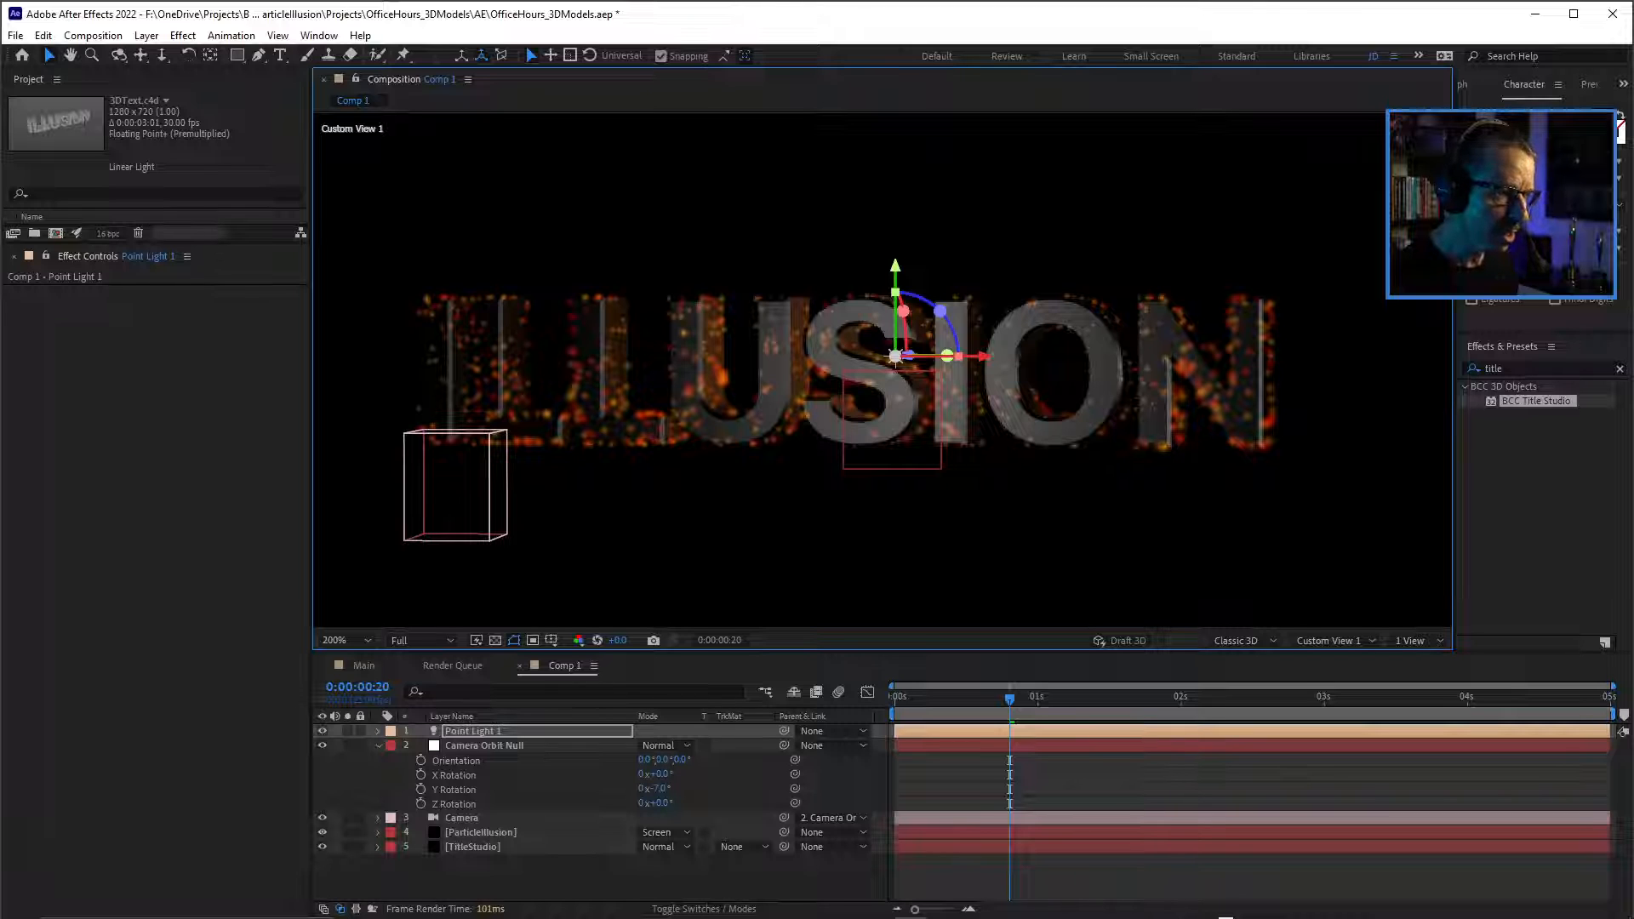
drag(908, 355, 889, 355)
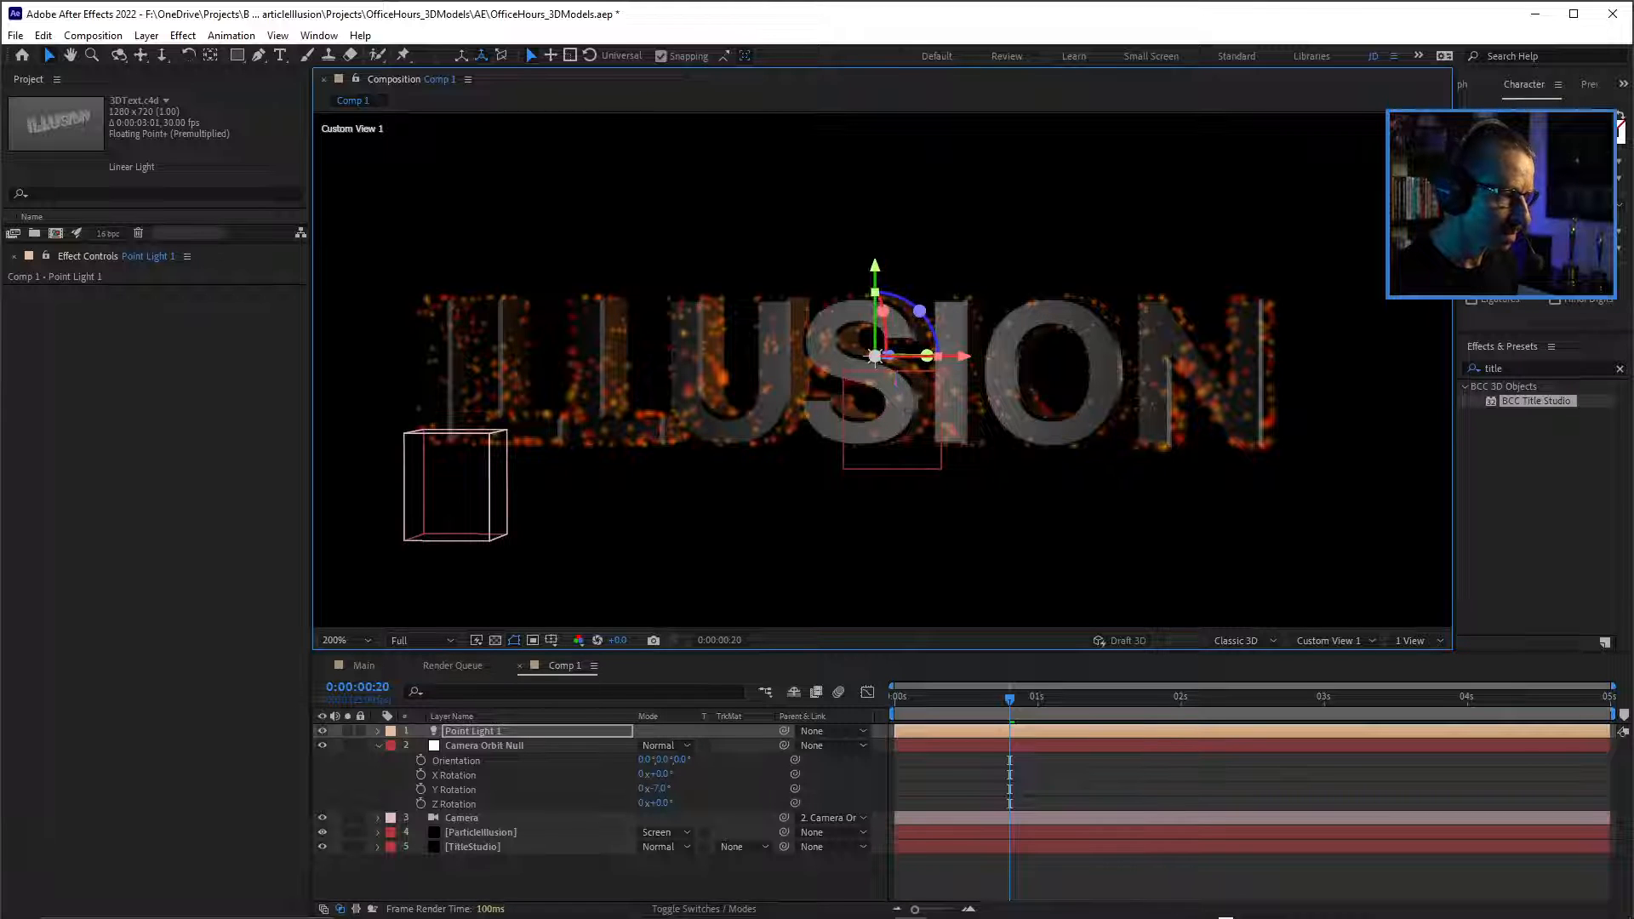
key(space)
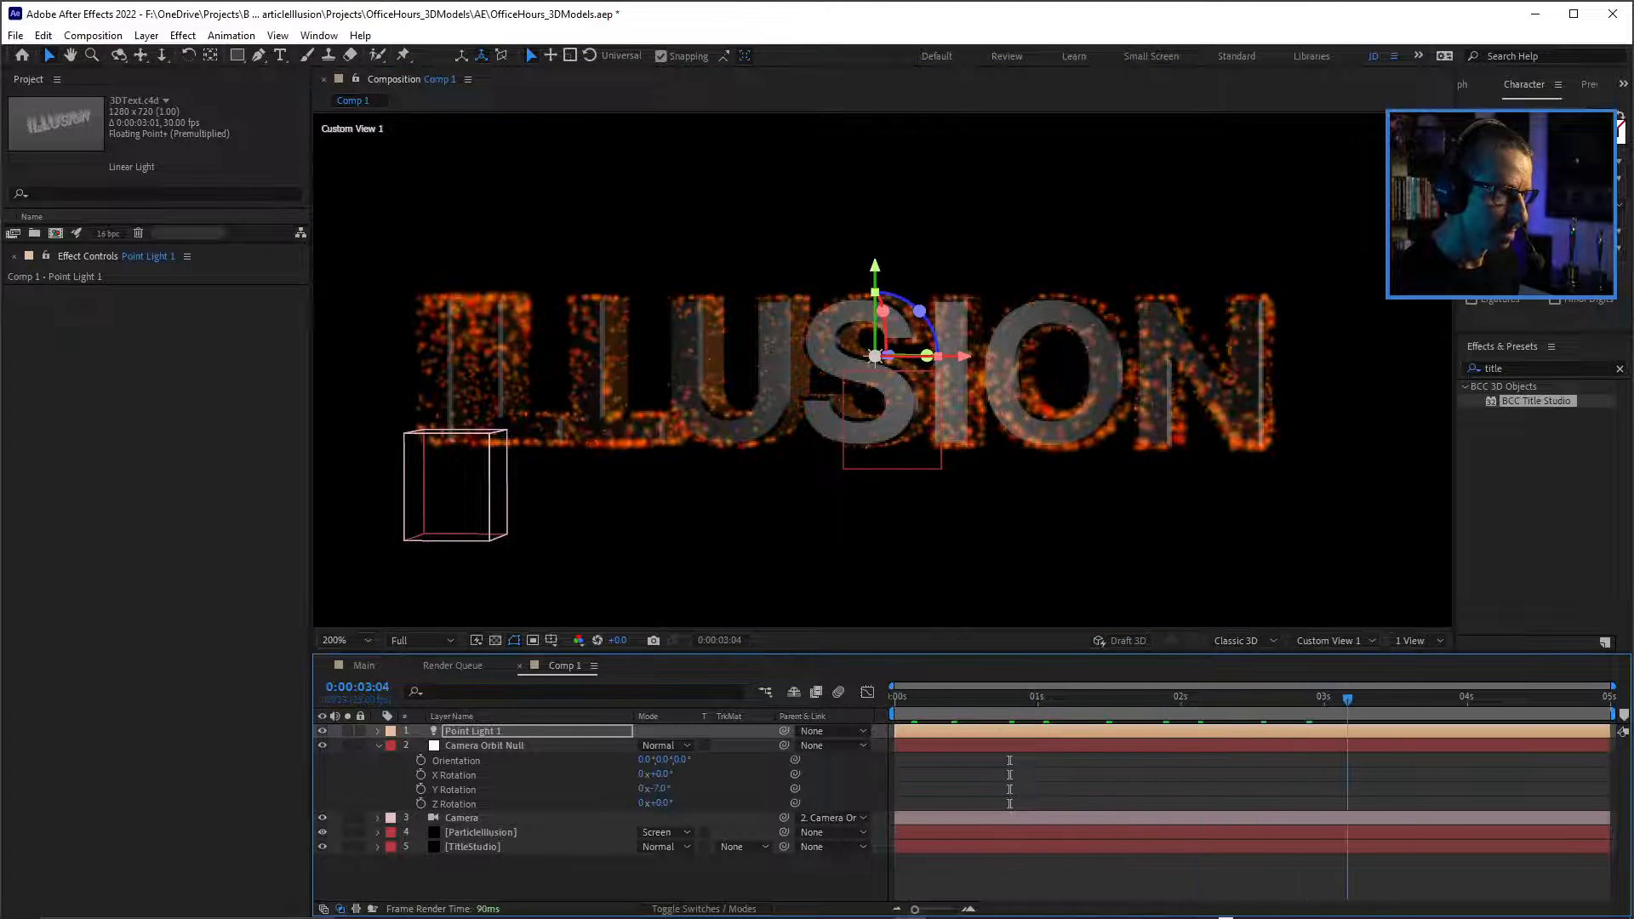
key(space)
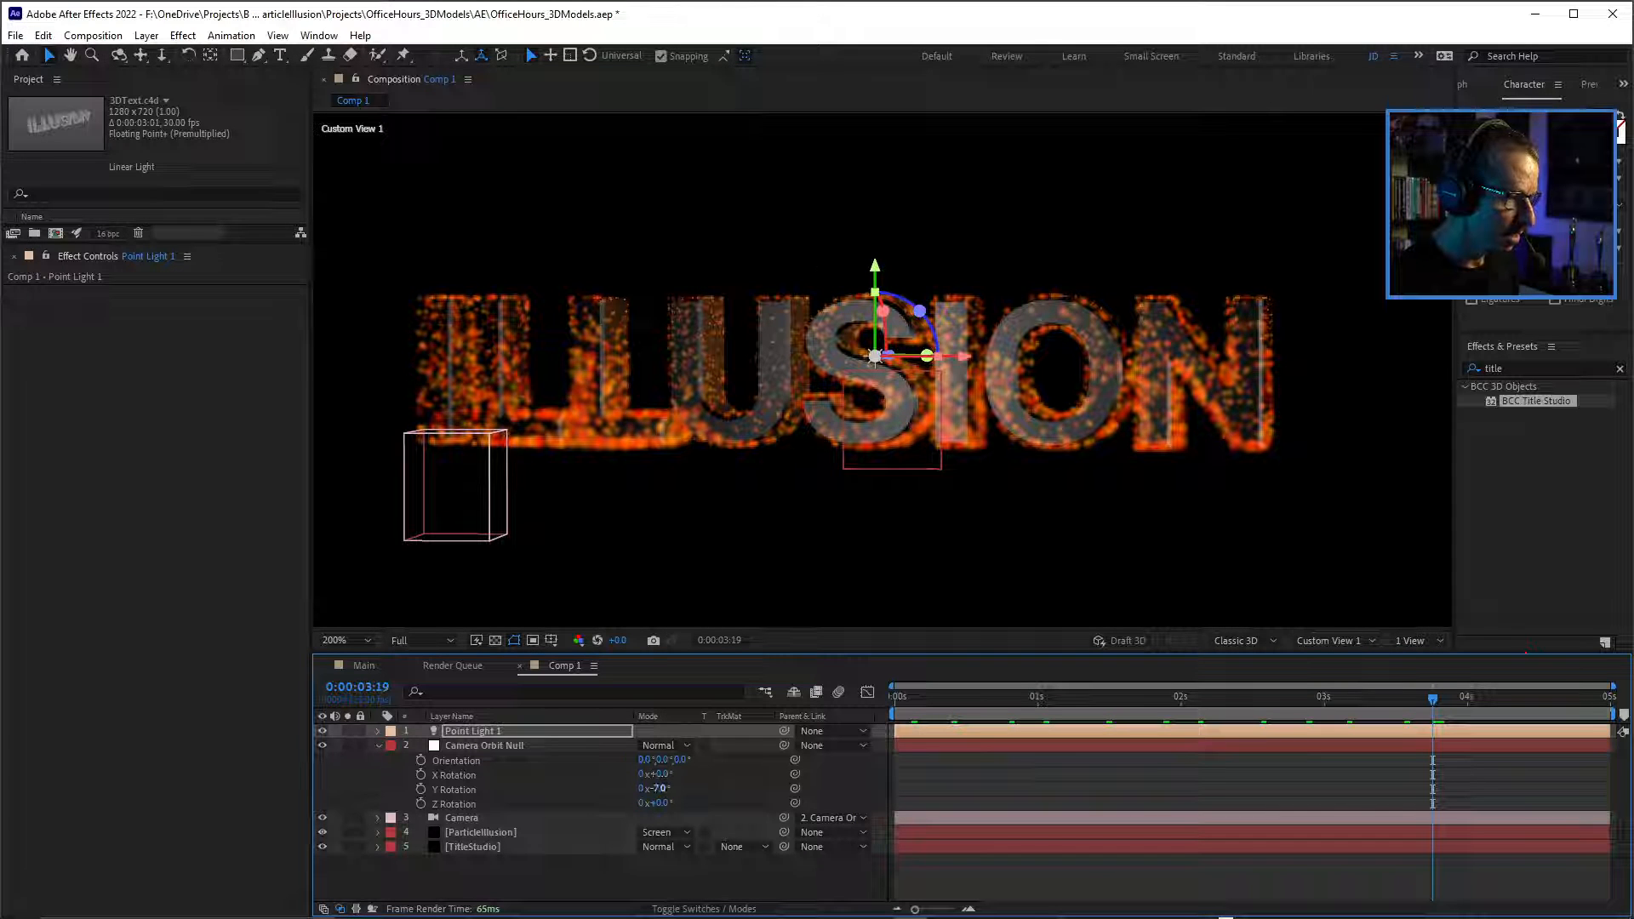
Set the Camera Orbit Null's Y Rotation to 0° and return to the first frame with nothing selected.
click(656, 788)
text(0)
key(Return)
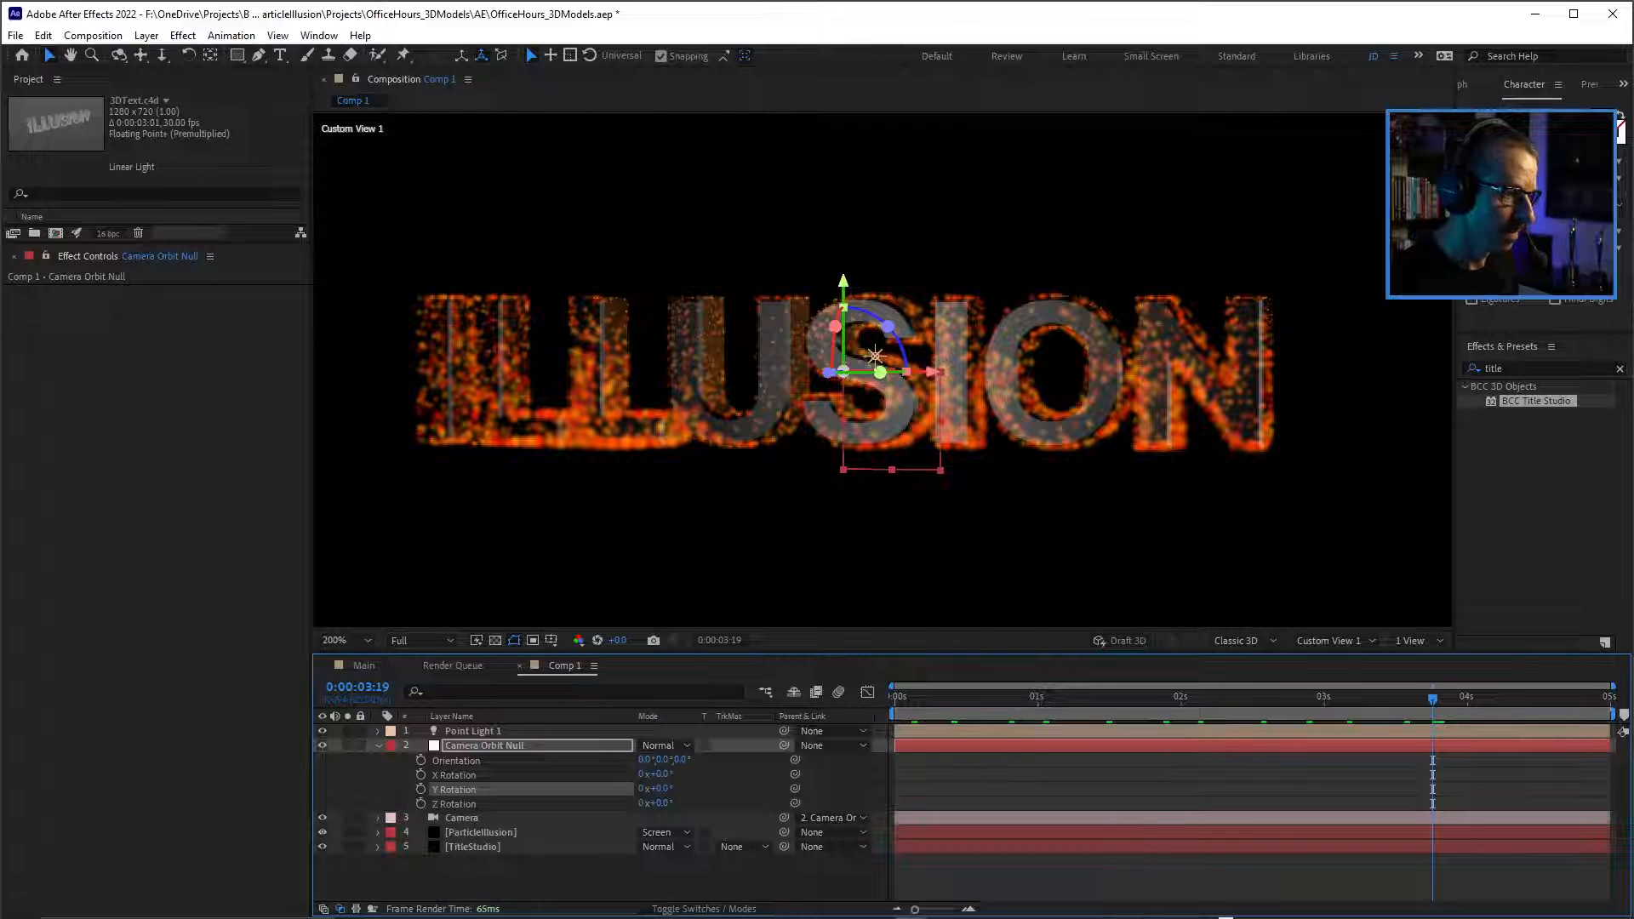
key(ctrl+shift+a)
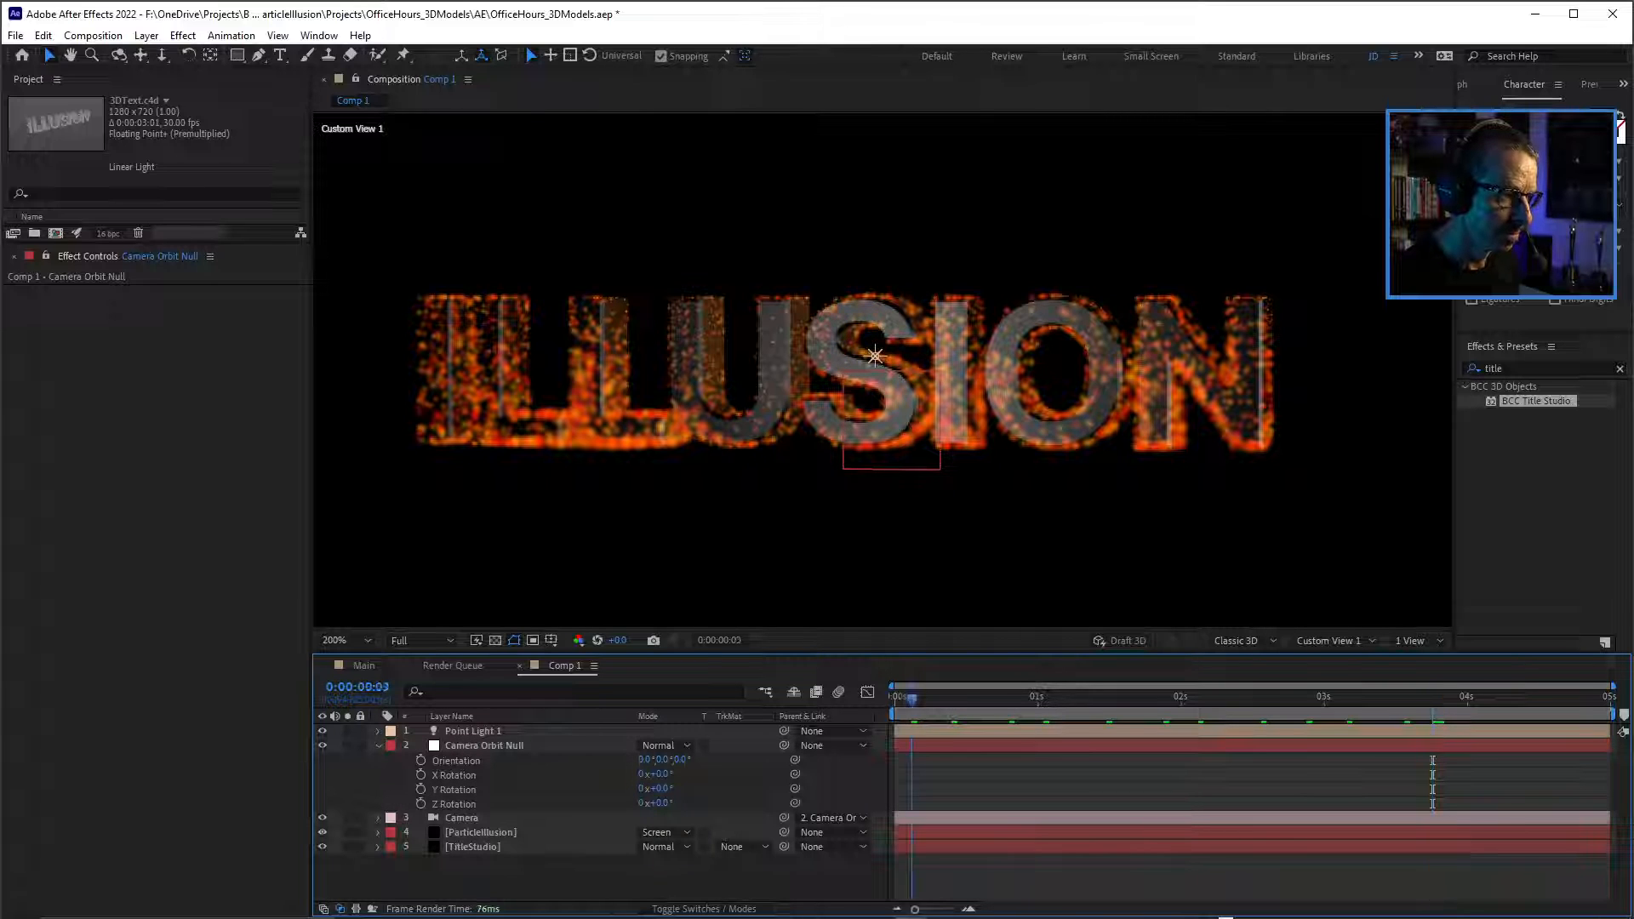
key(Home)
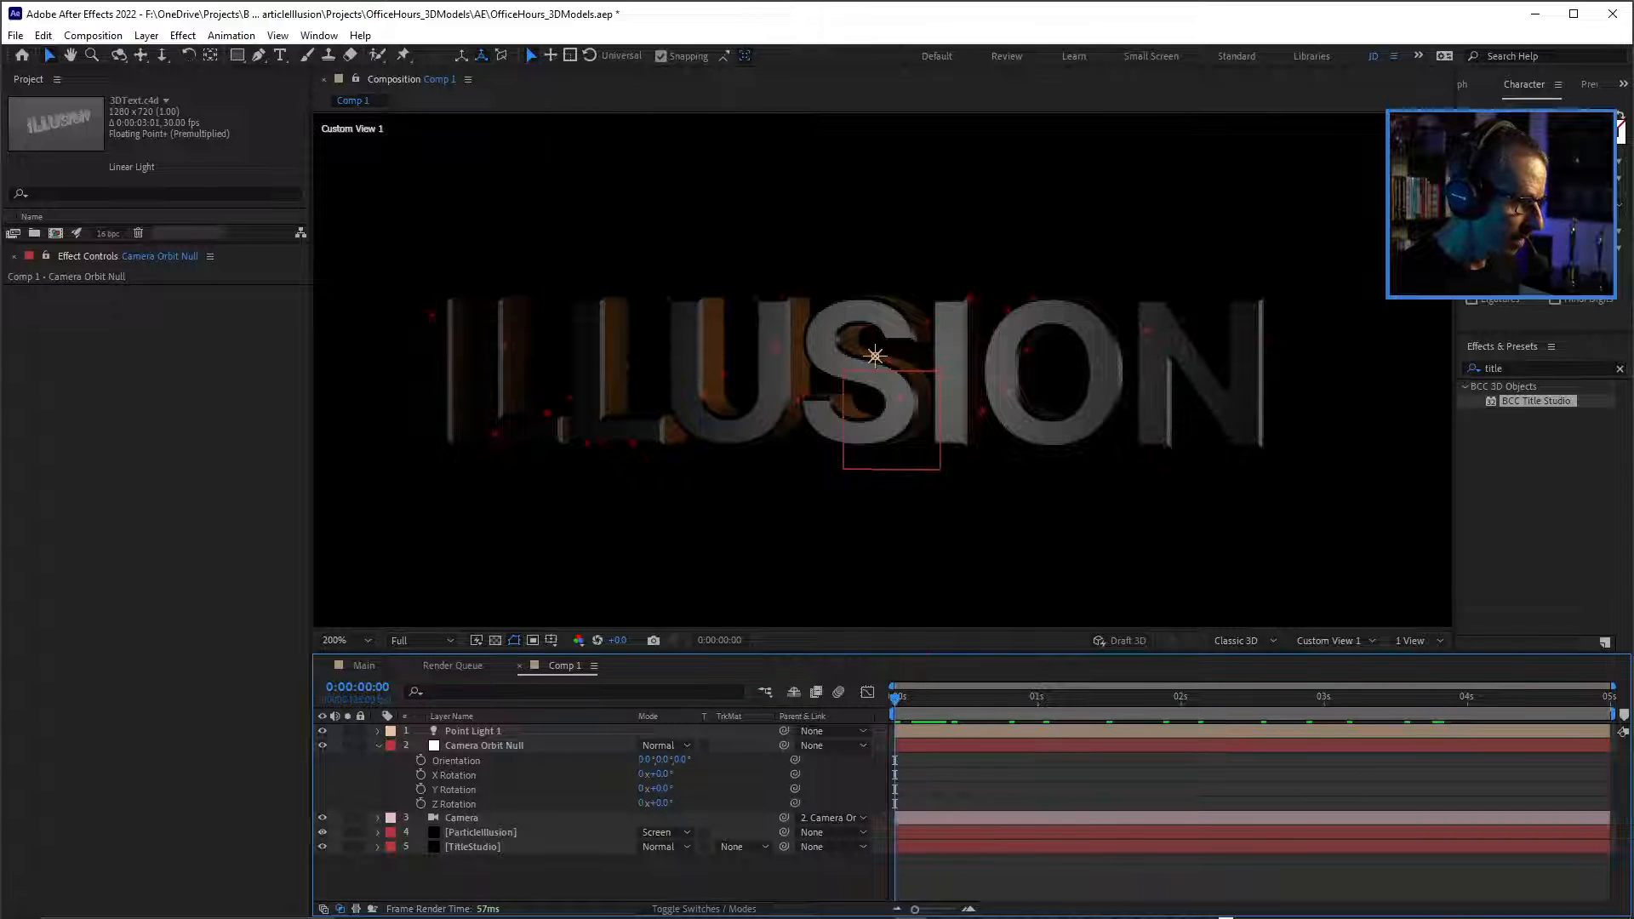
Switch the composition view to Camera and reset the Camera Orbit Null's Y Rotation to 0° after a test rotation to 18°.
drag(662, 789, 677, 789)
key(Return)
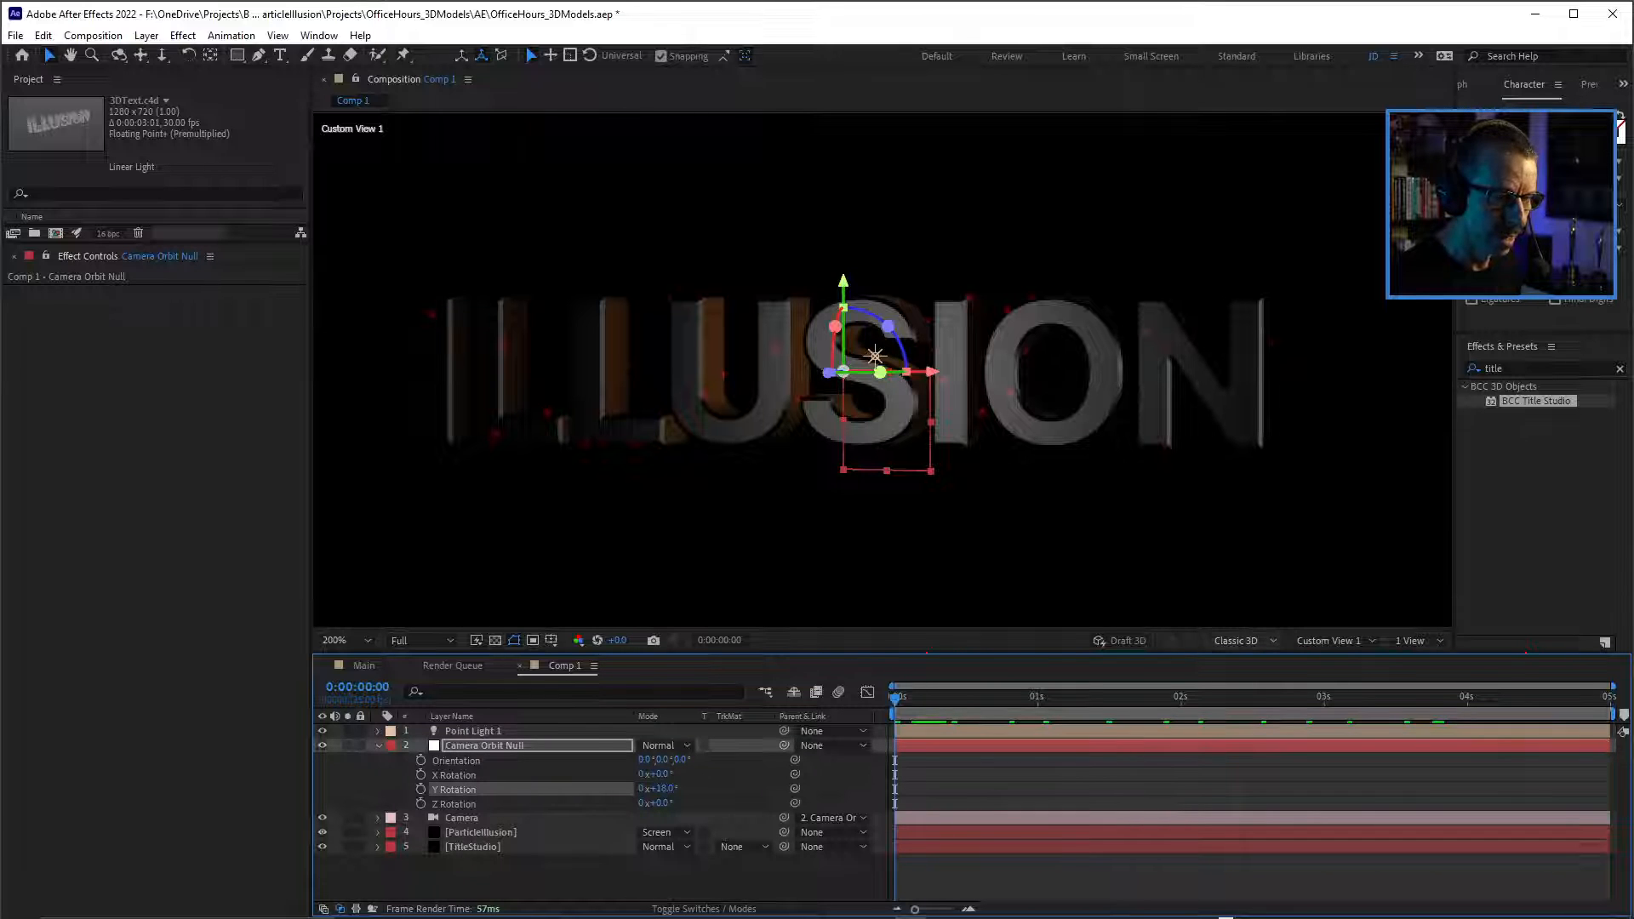
click(1332, 640)
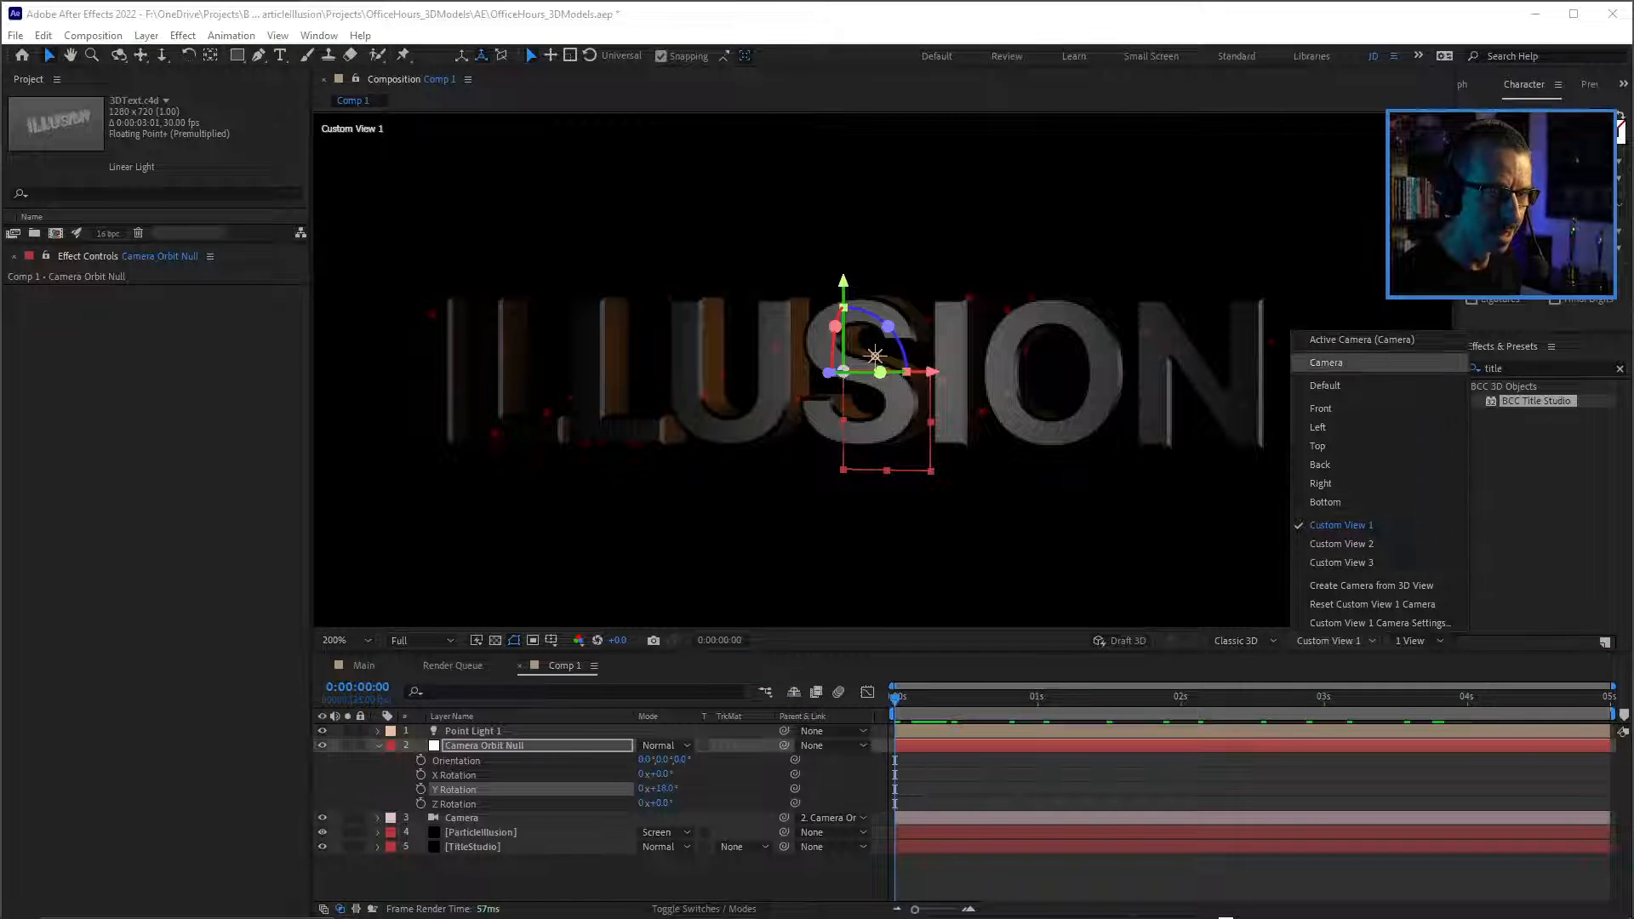
click(1326, 363)
key(comma)
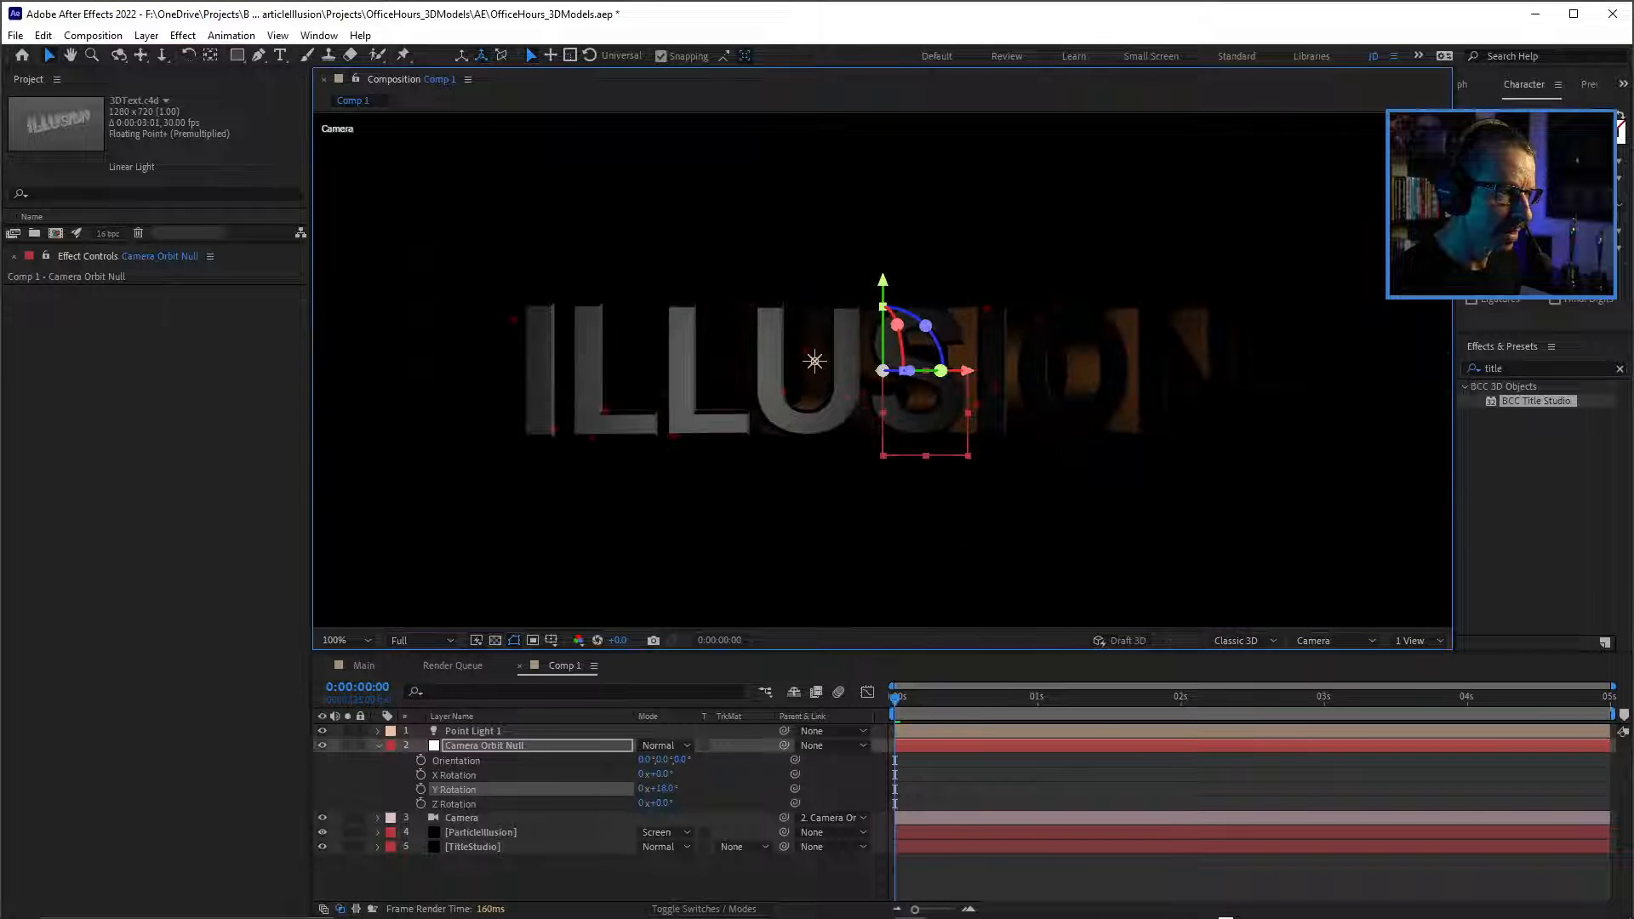
click(662, 788)
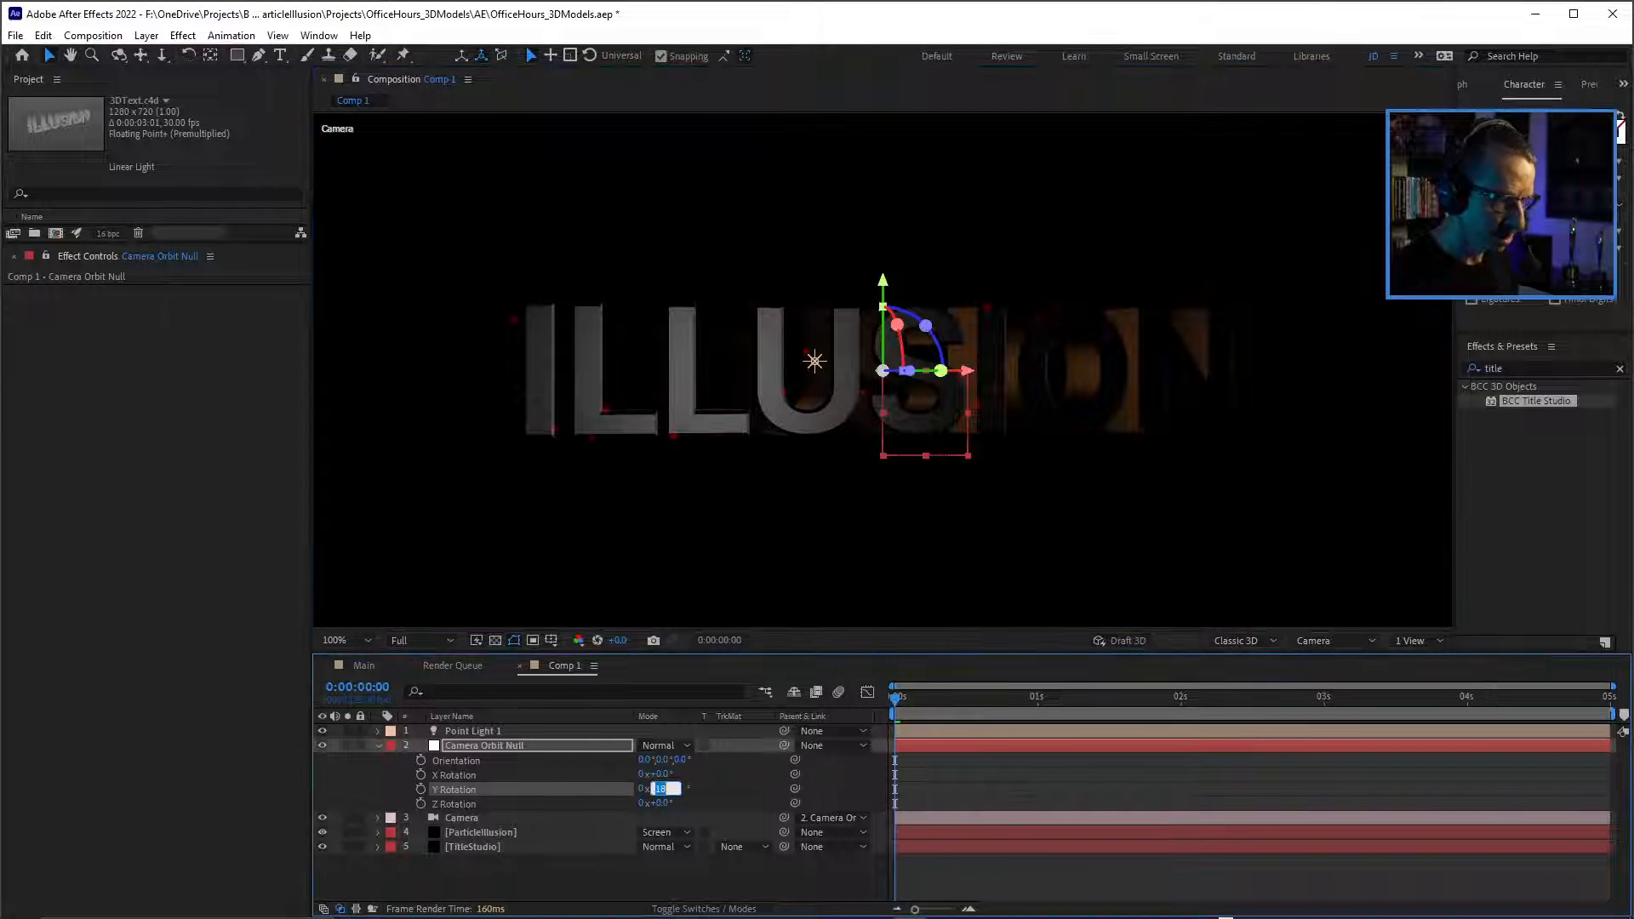
text(0)
key(Return)
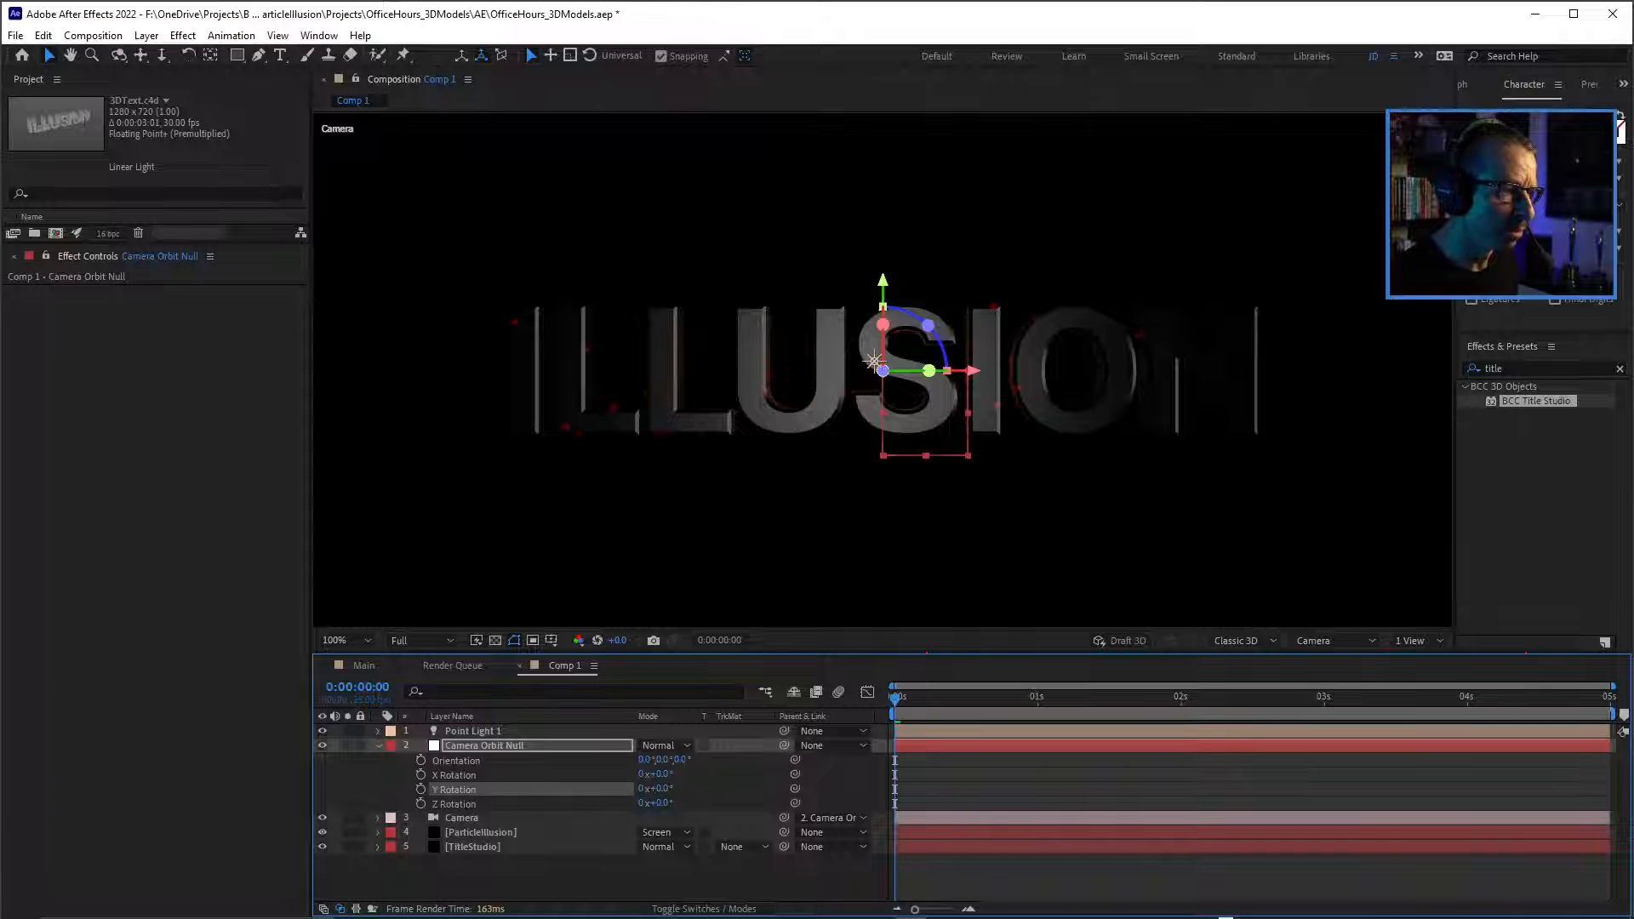
Preview the animation through the camera, and save the project with the null's rotation properties collapsed.
key(space)
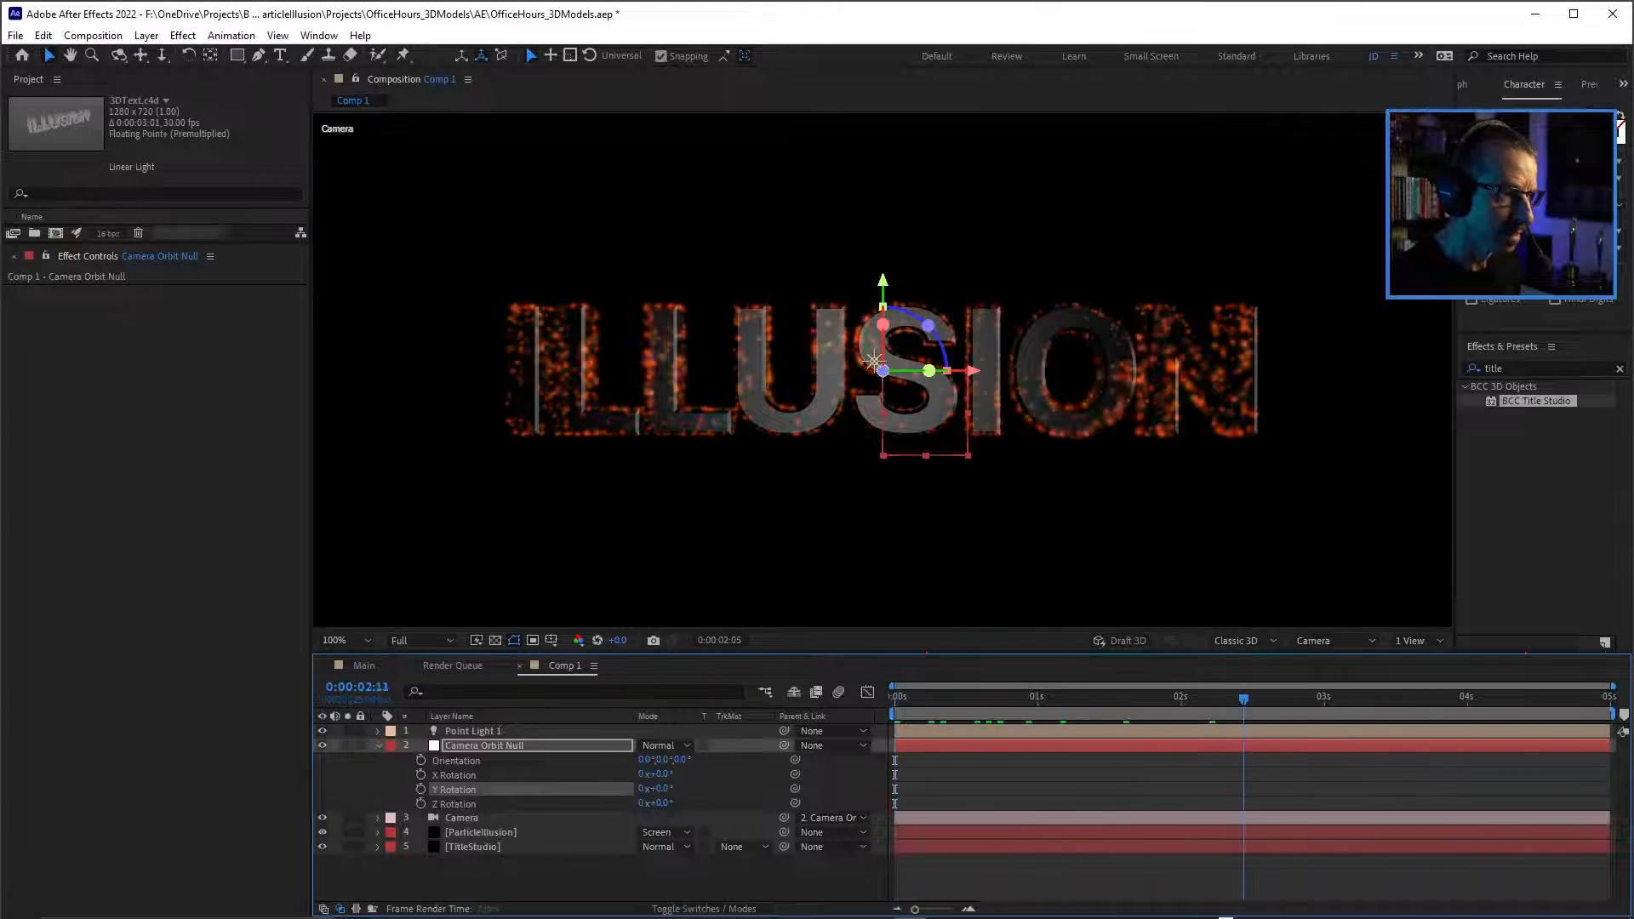
key(space)
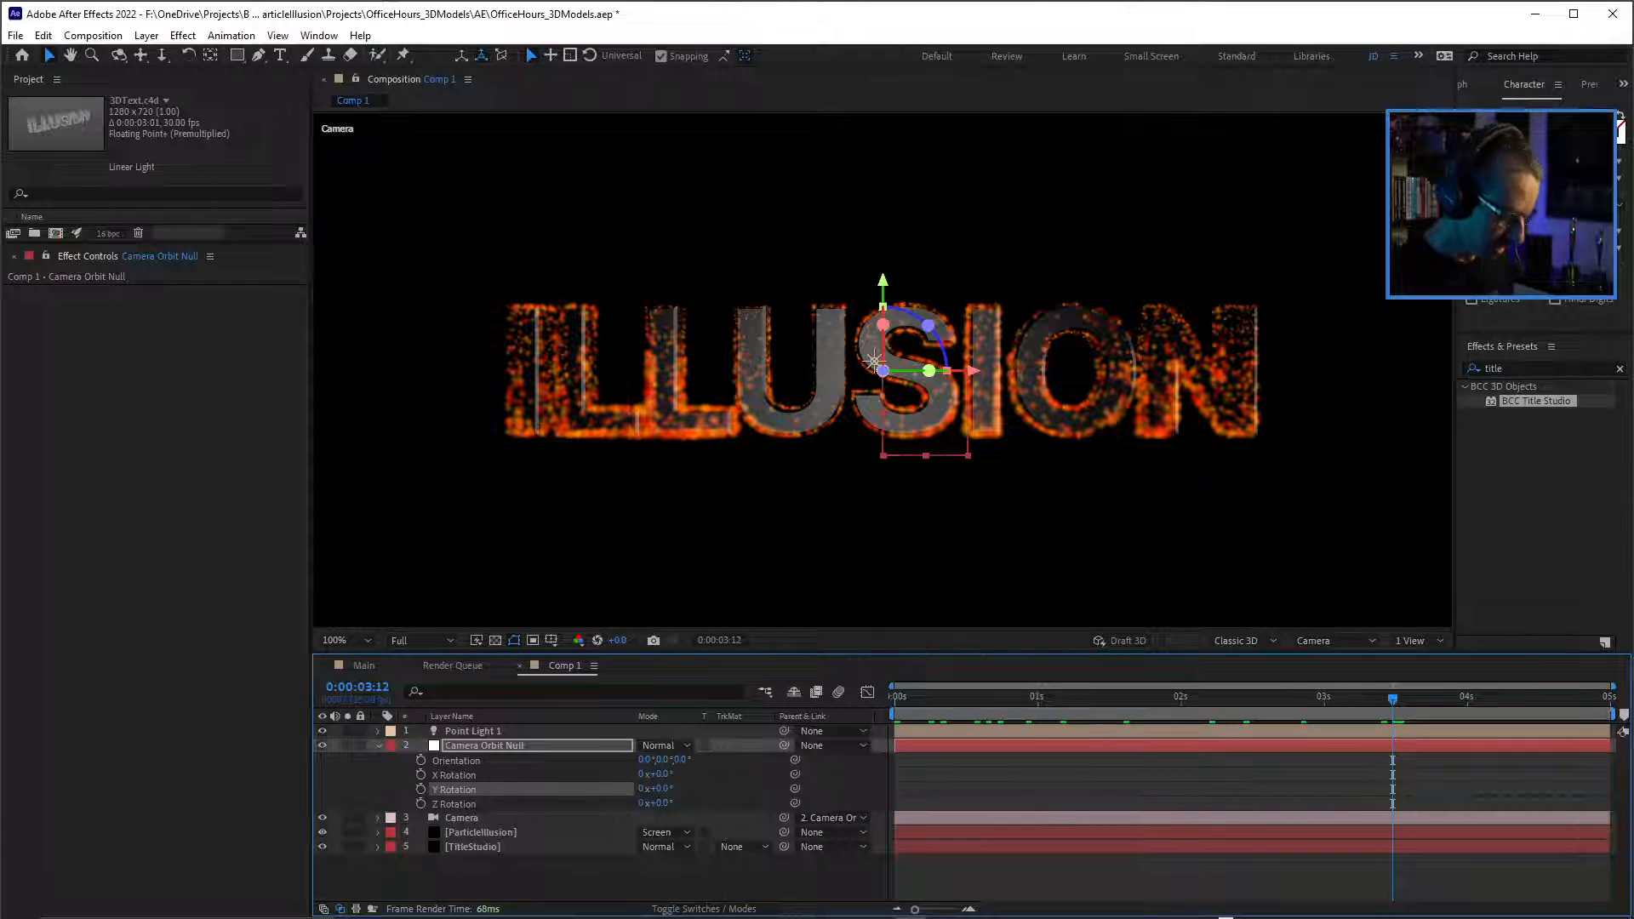
key(ctrl+s)
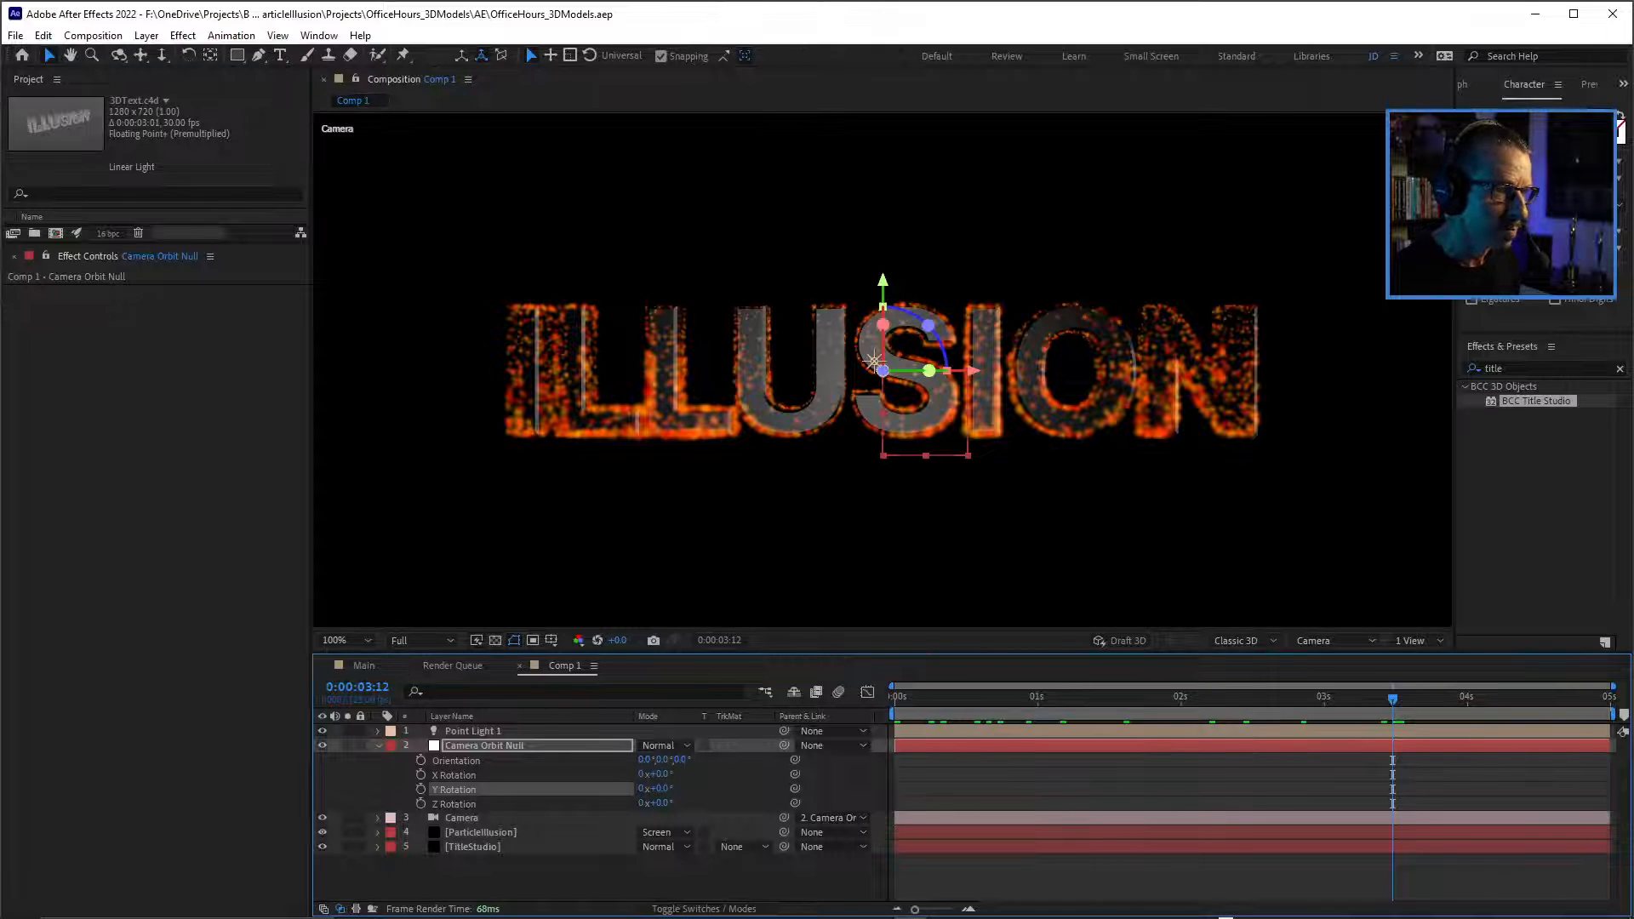
key(r)
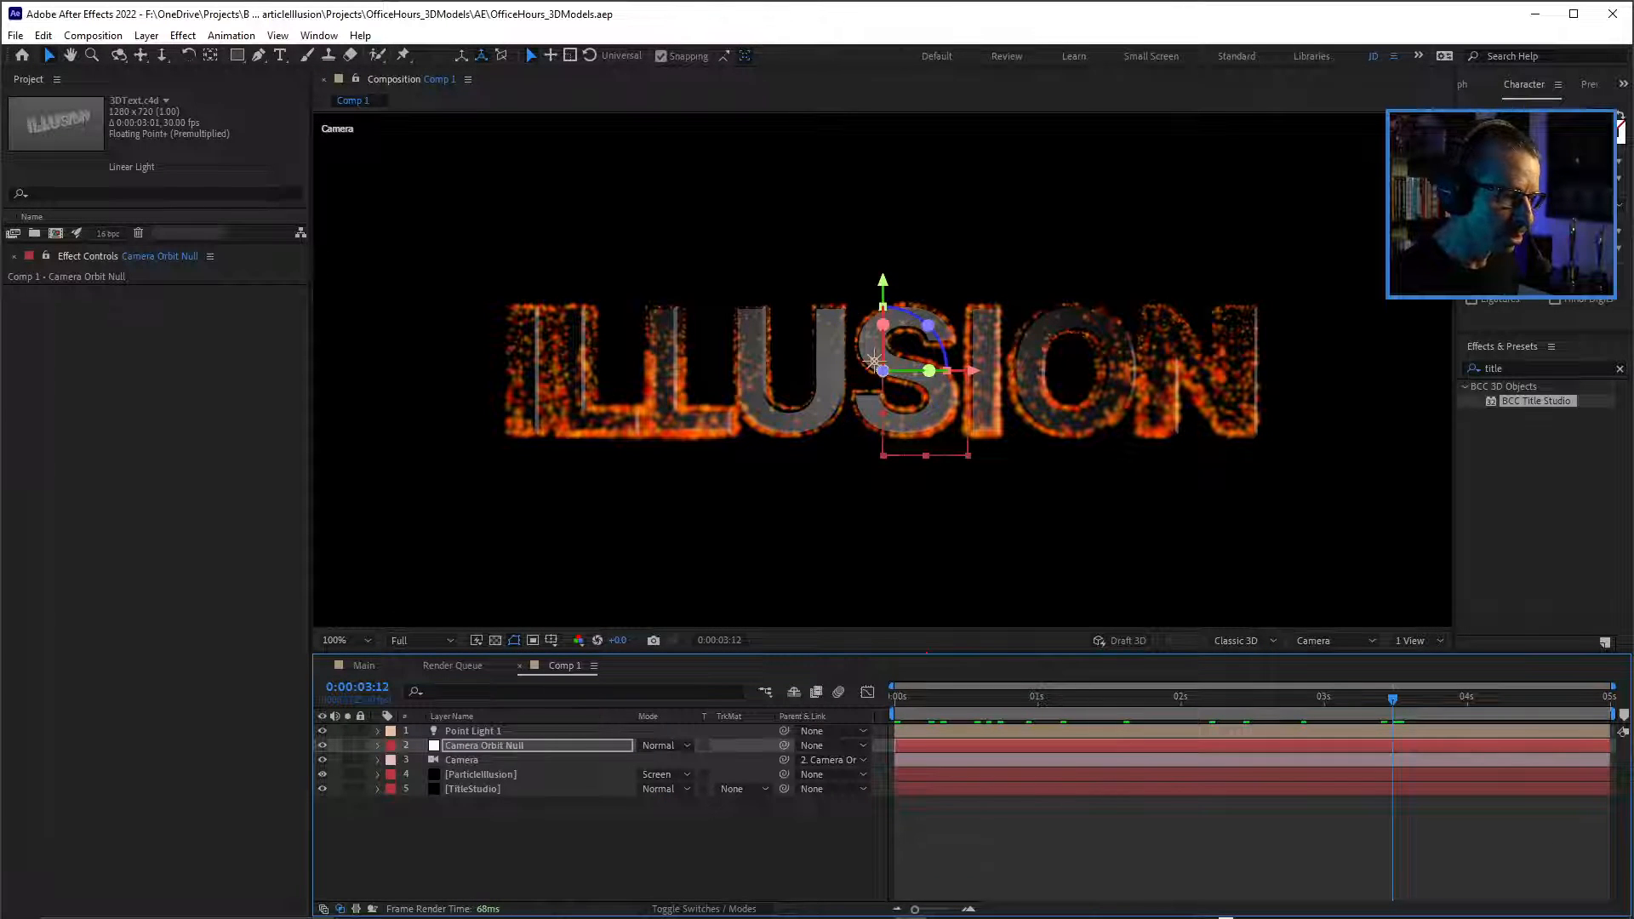
key(ctrl+shift+a)
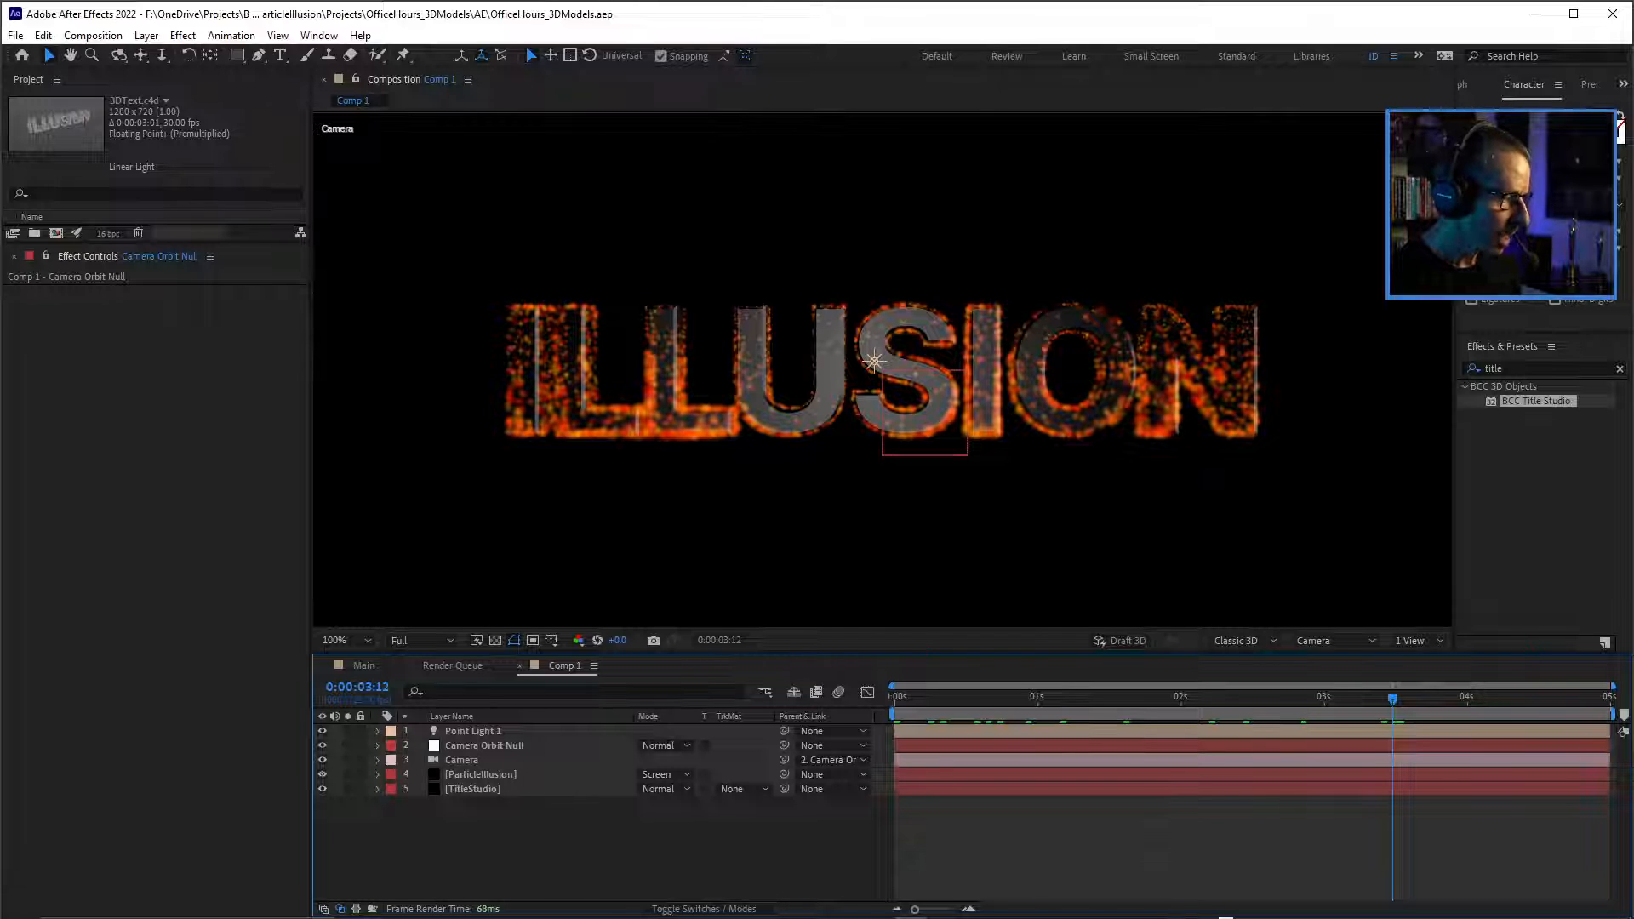
Turn on Glow in the ParticleIllusion layer's effect with Glow Intensity 125 and Glow Radius 3.
click(481, 775)
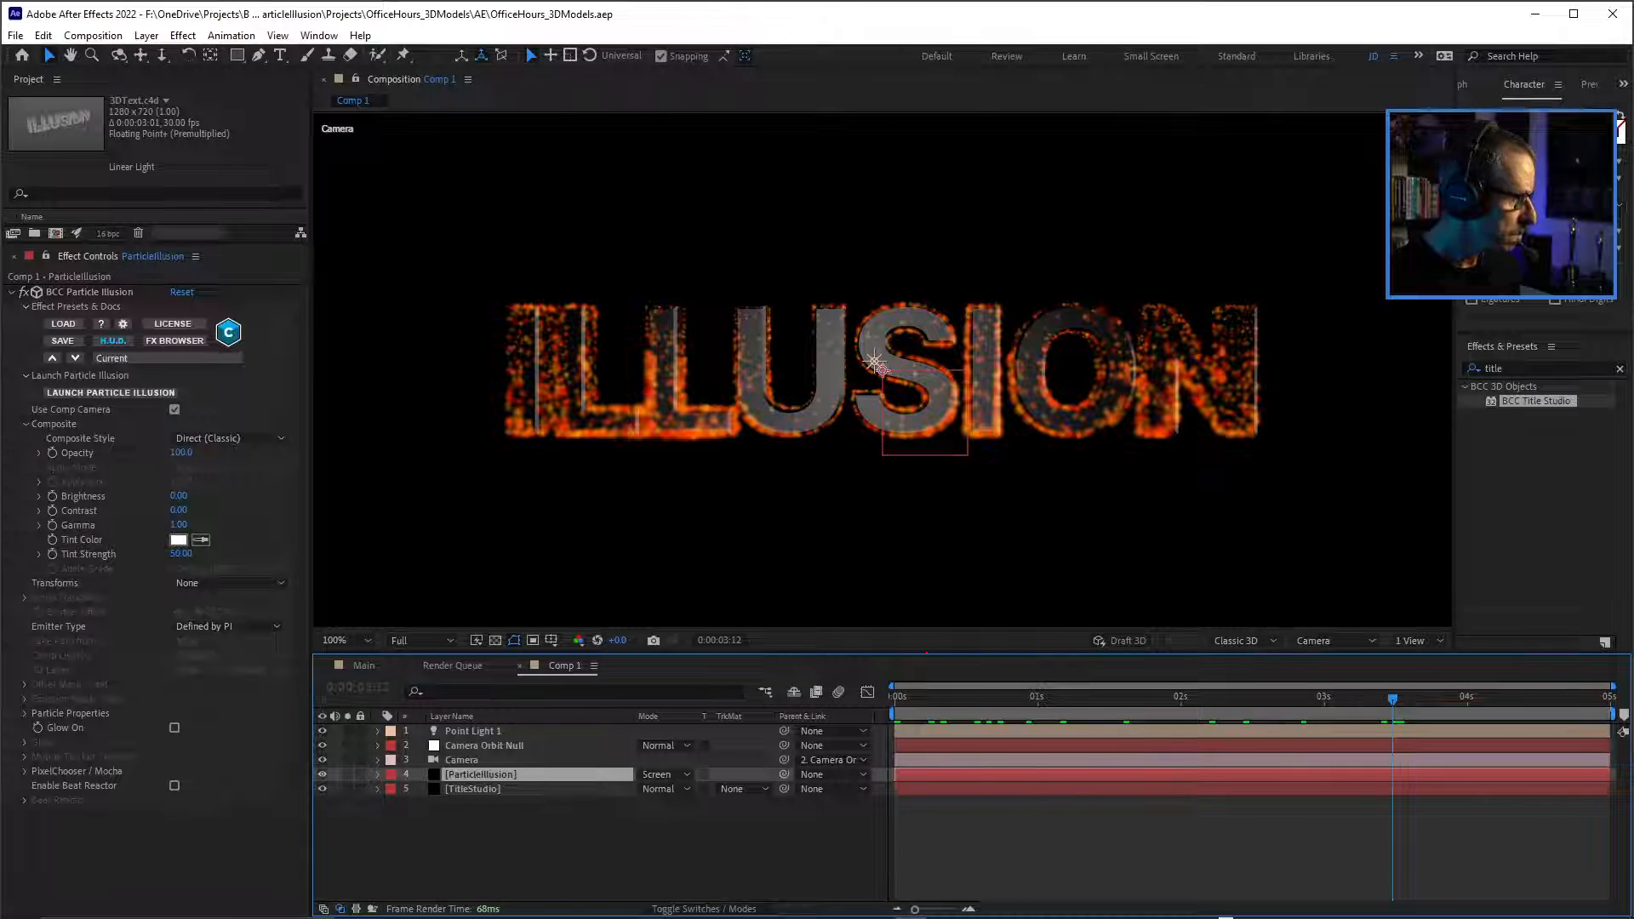
click(174, 728)
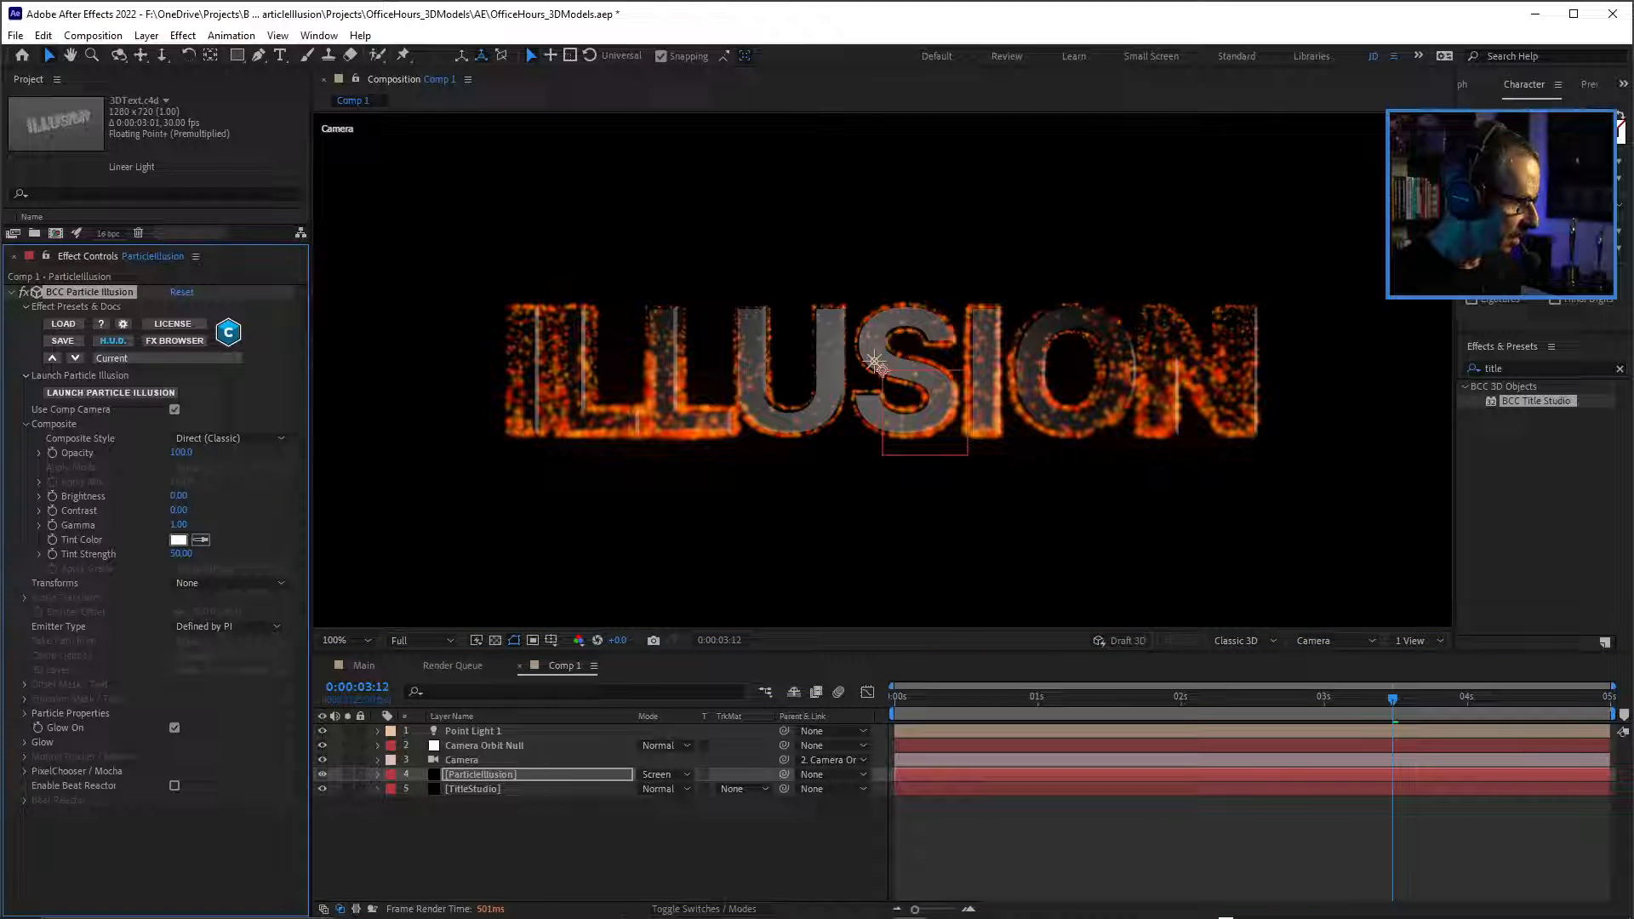
click(24, 742)
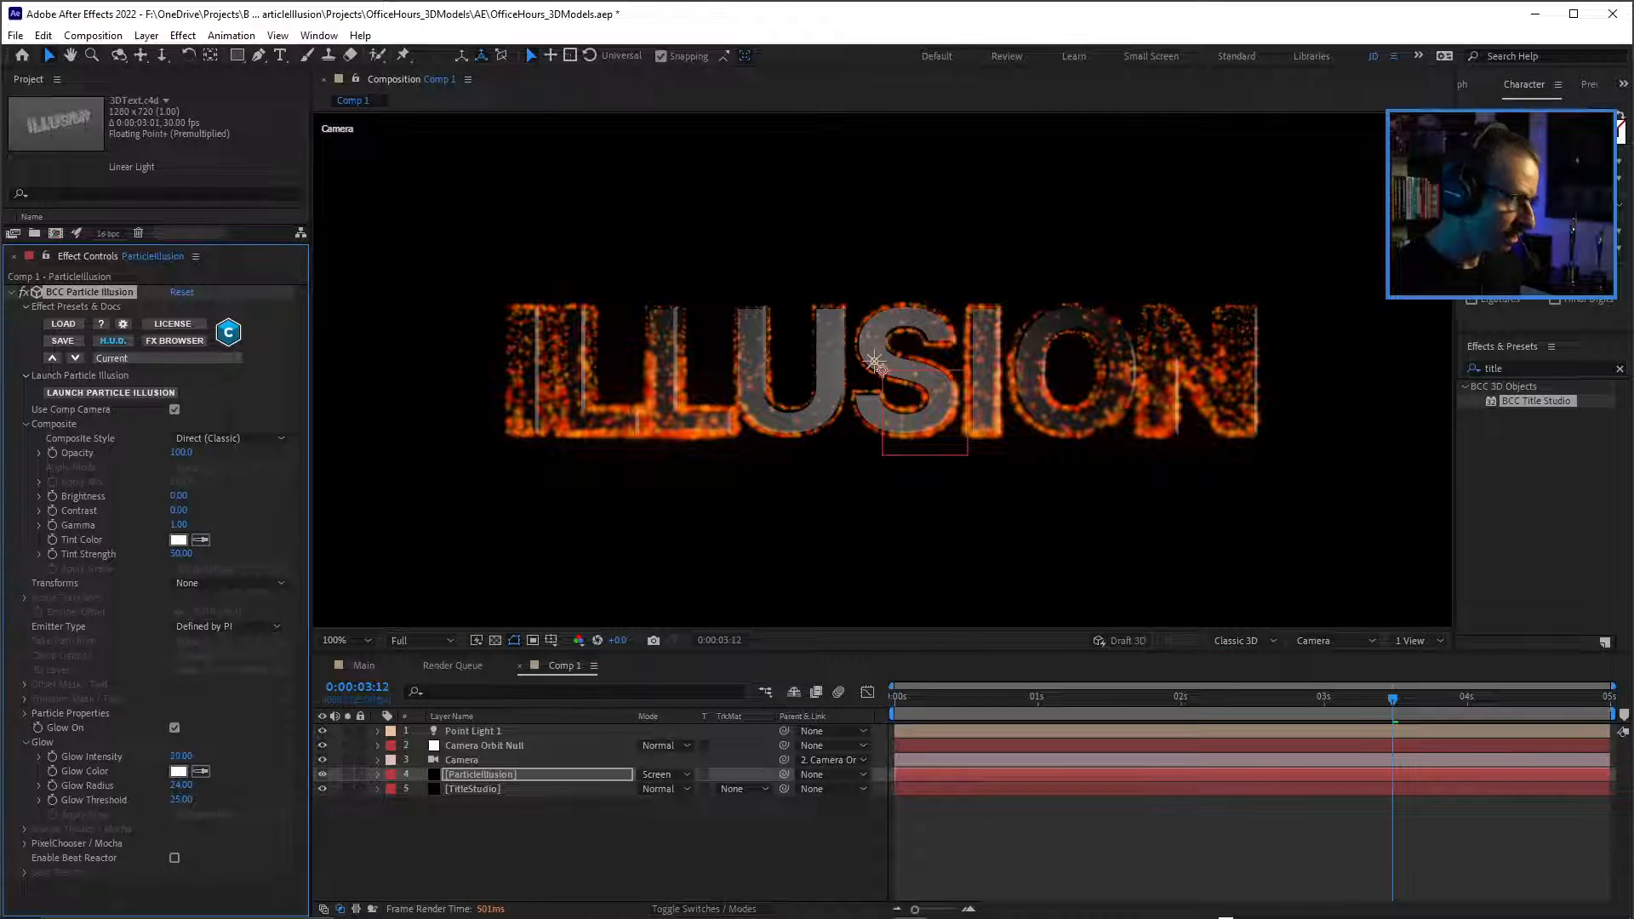
drag(181, 756, 270, 756)
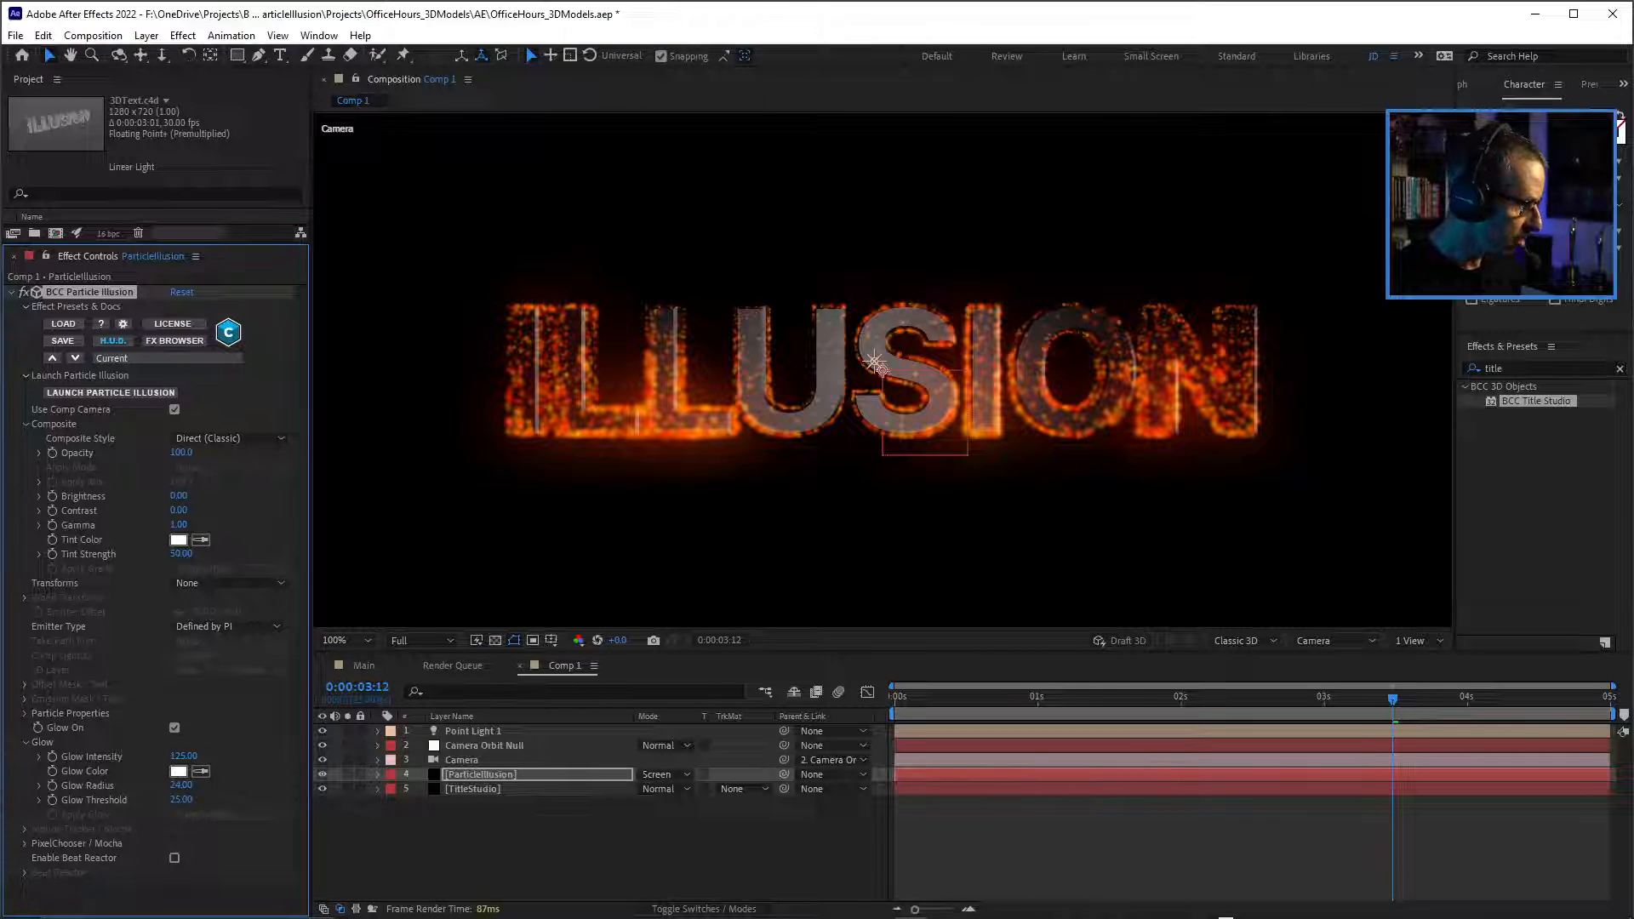
text(12)
key(Return)
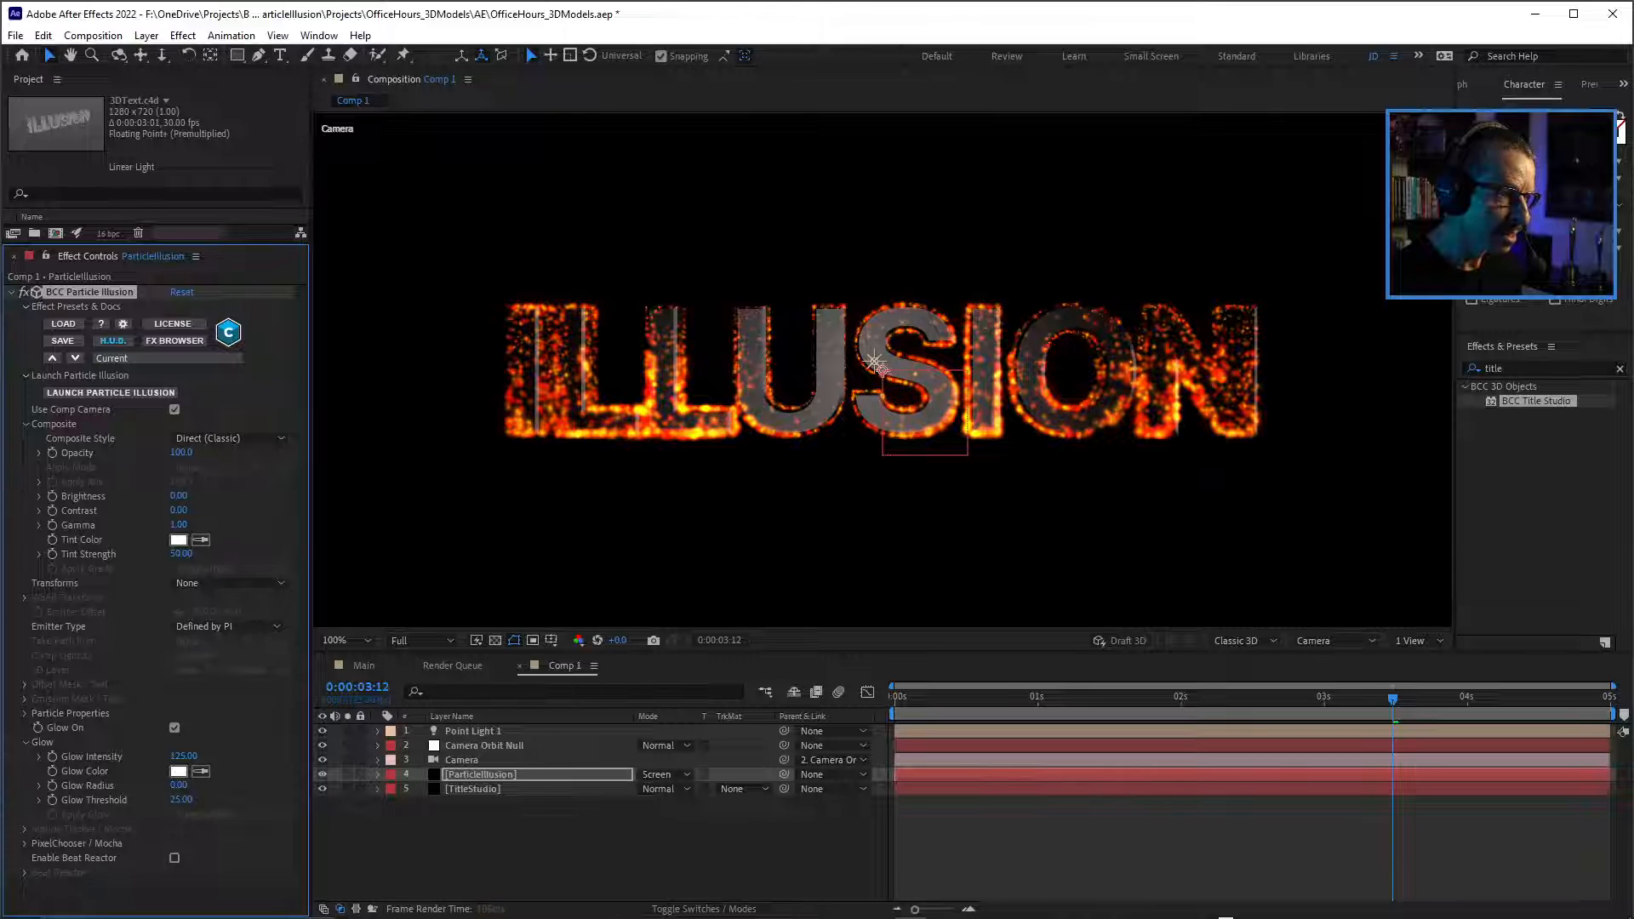
drag(180, 785, 171, 785)
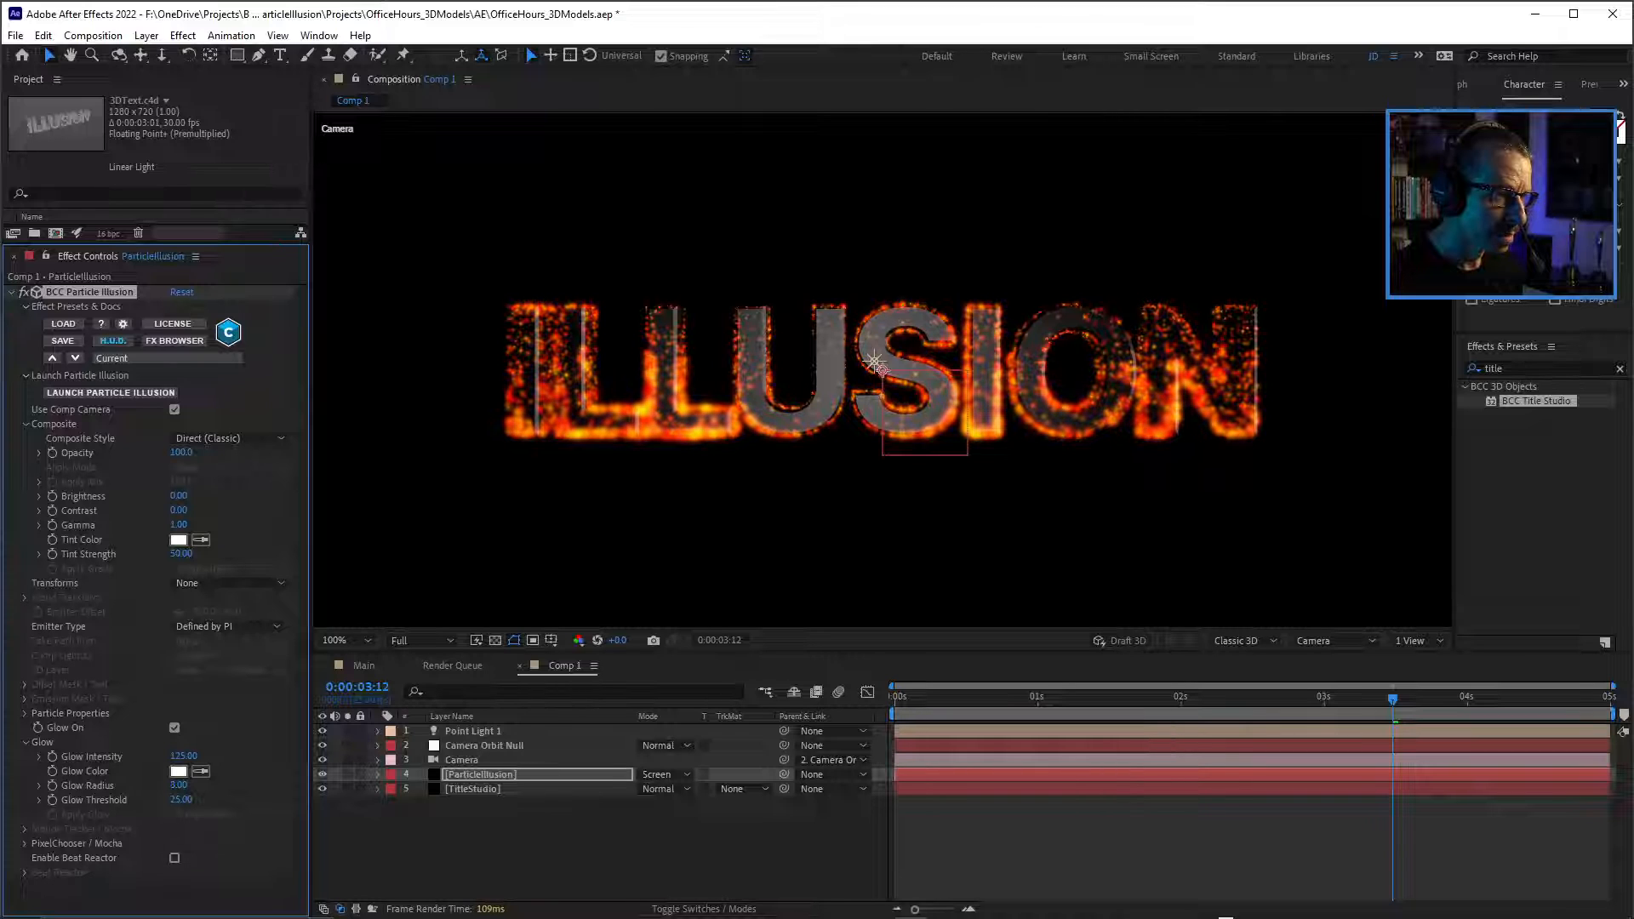
Play and scrub through Comp 1 to examine the particle glow over time.
key(space)
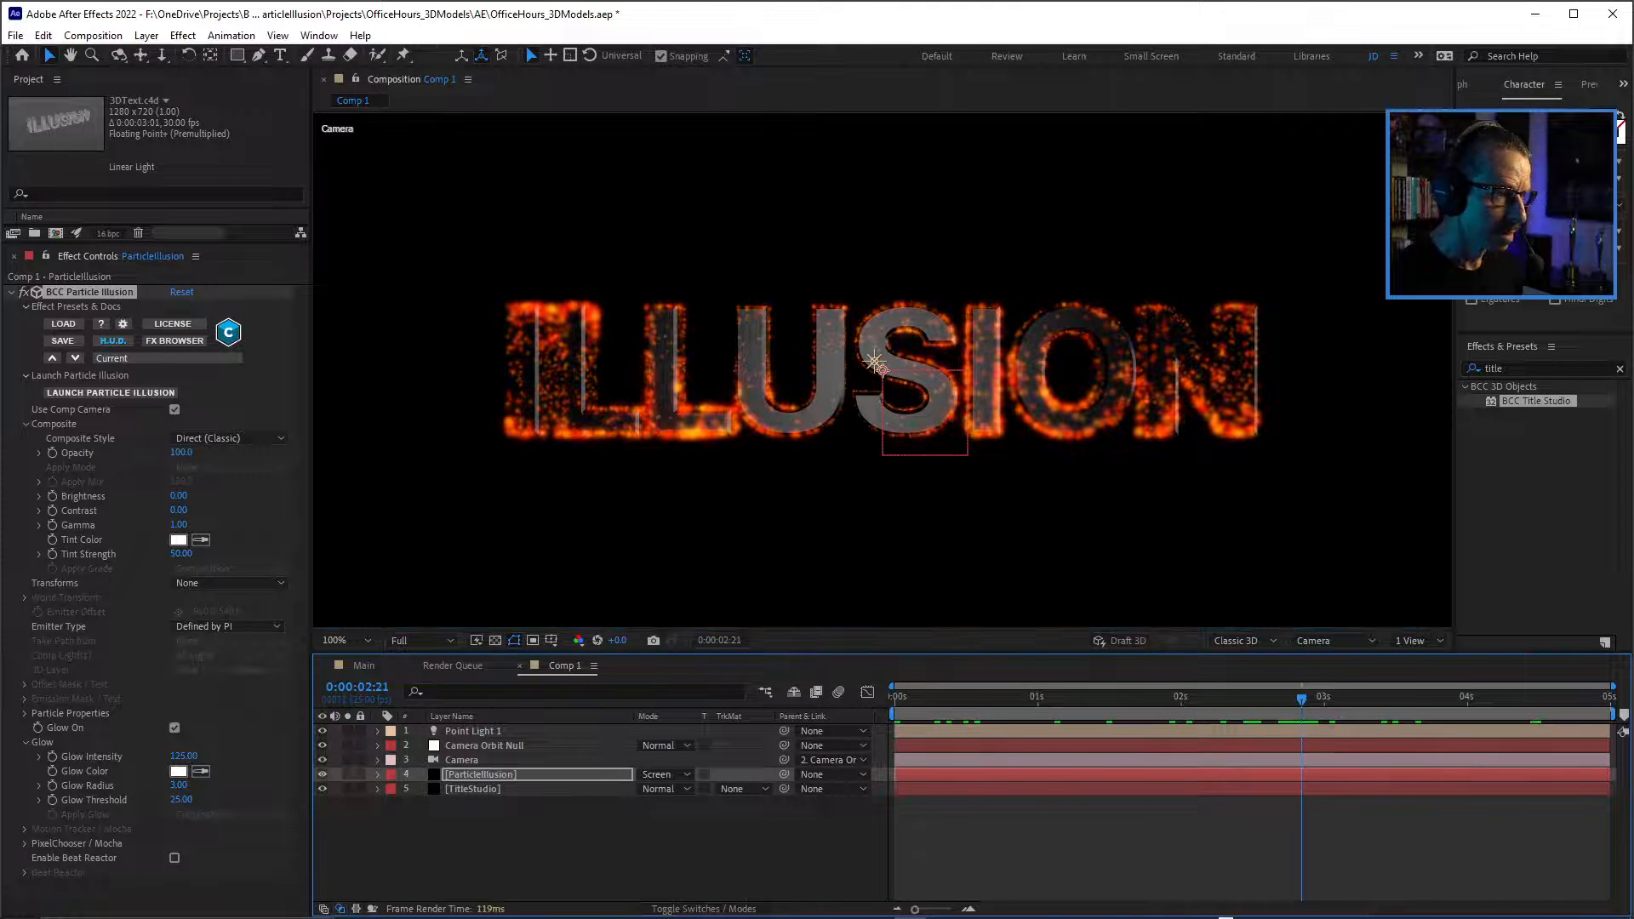
click(275, 629)
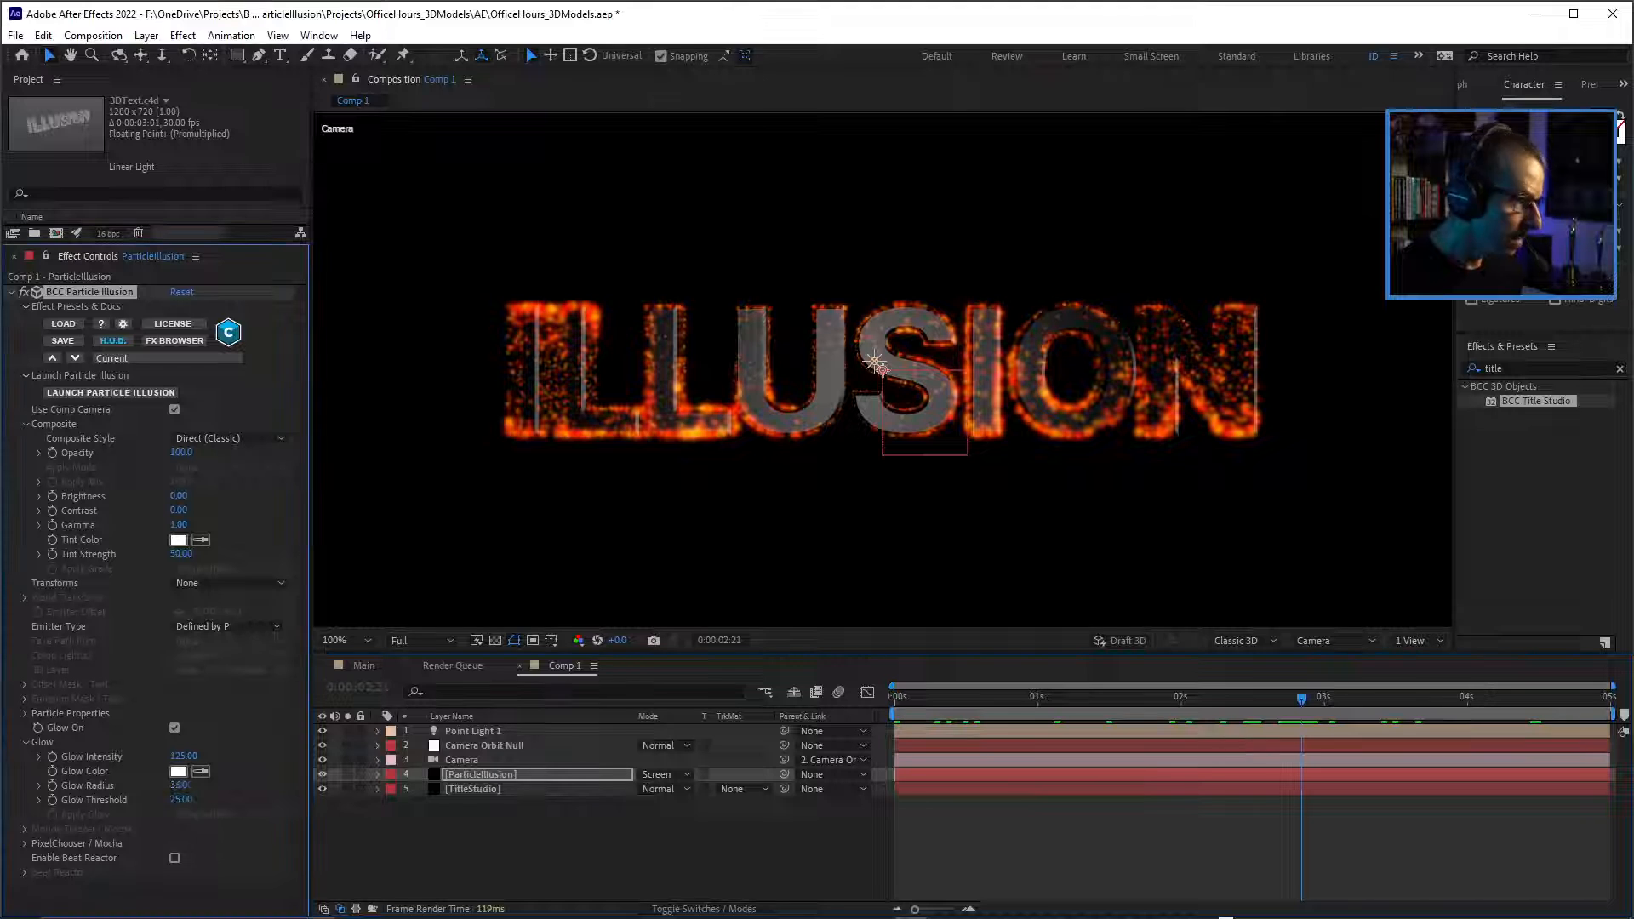
mouse_move(179, 785)
mouse_down()
mouse_move(144, 785)
mouse_move(170, 786)
mouse_up()
drag(934, 698, 1118, 698)
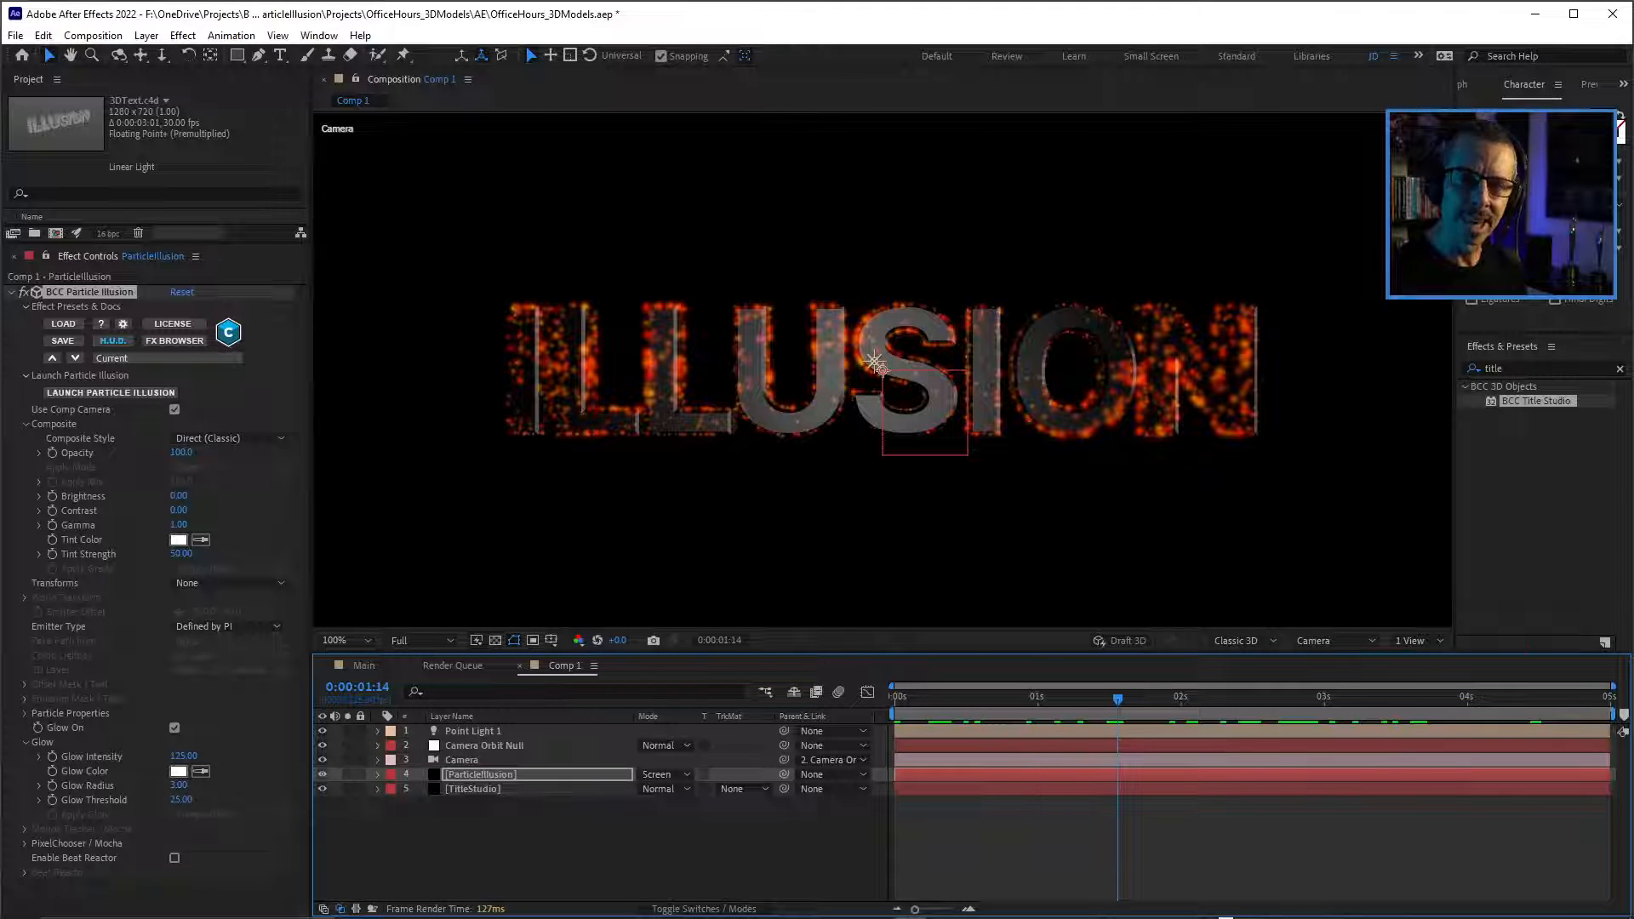
key(space)
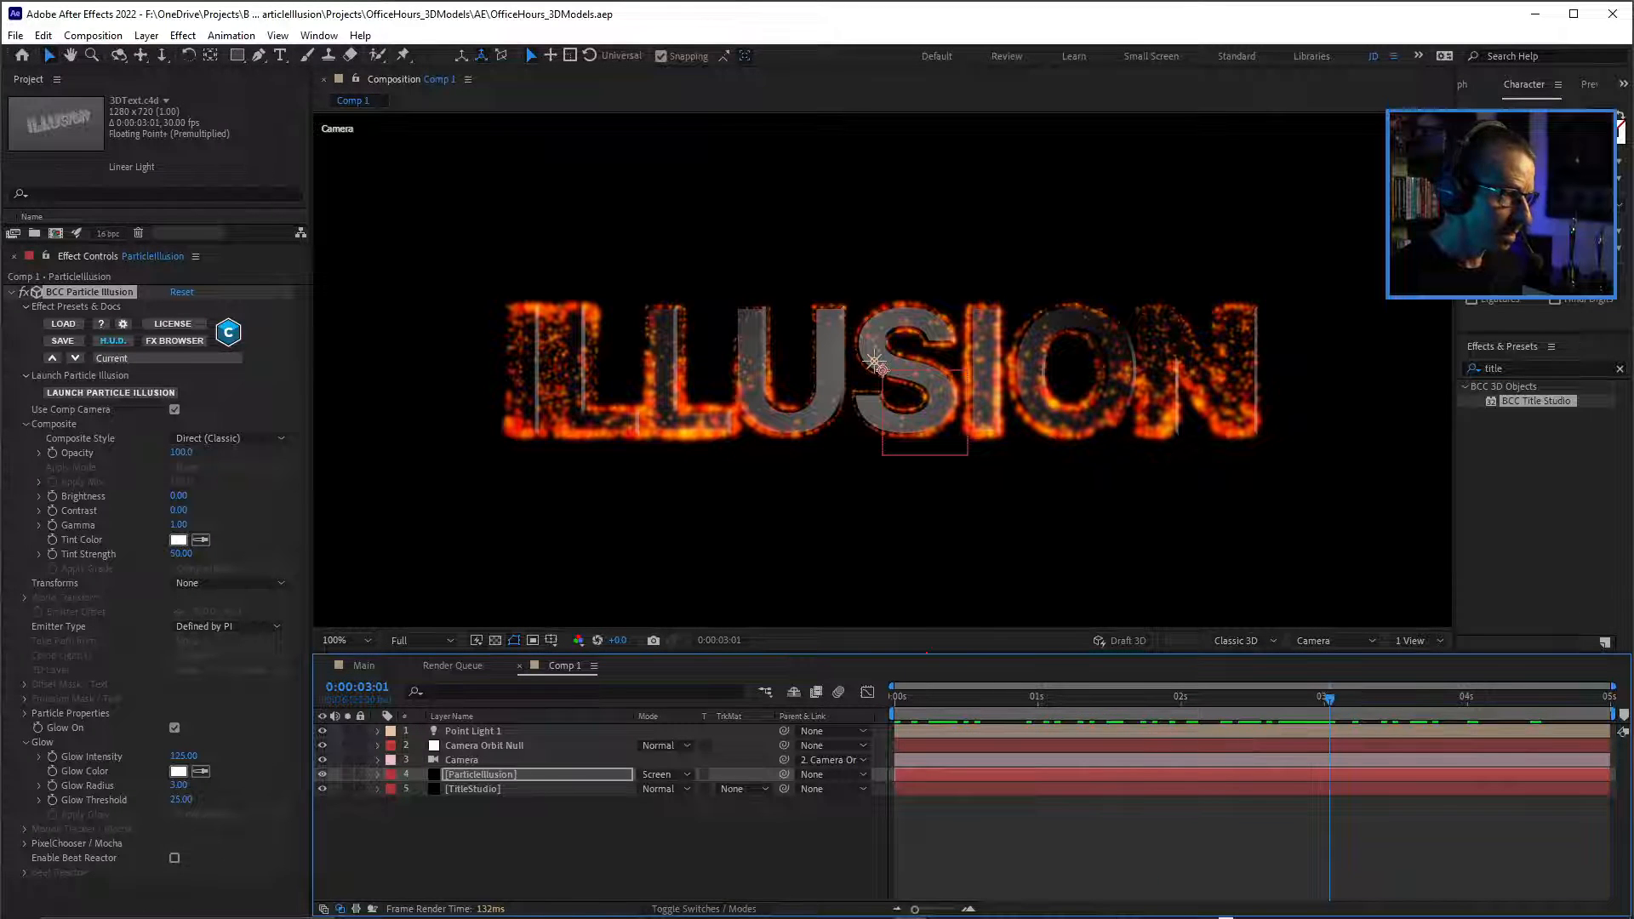
Add an adjustment layer above all other layers in Comp 1 and apply BCC Fast Film Glow to it.
key(F2)
key(ctrl+alt+y)
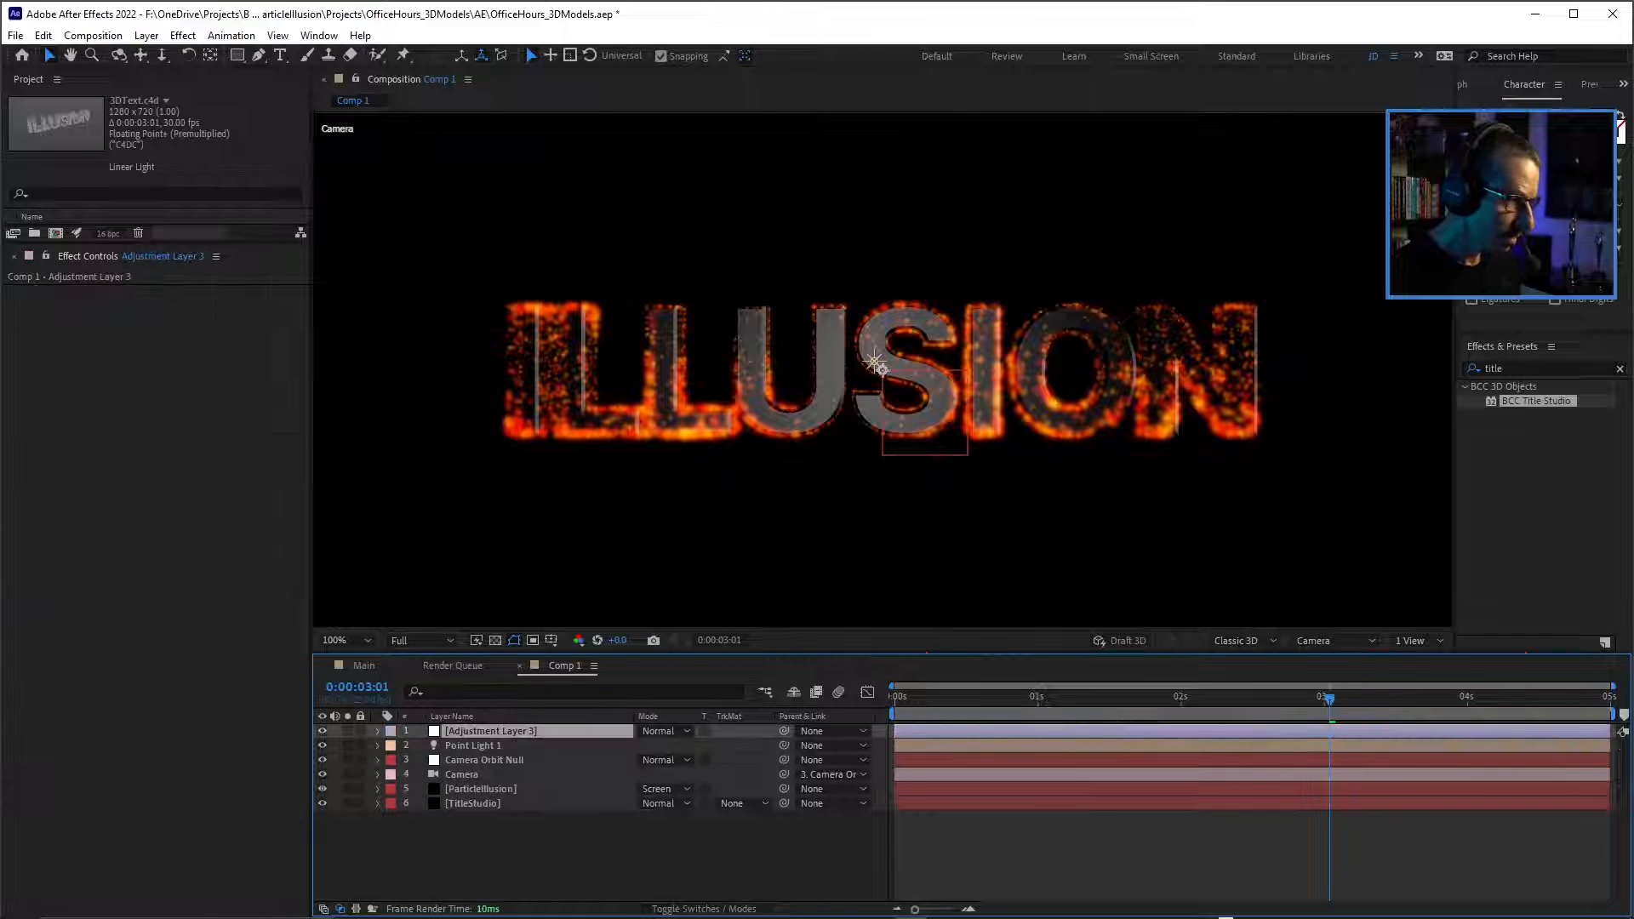
key(ctrl+5)
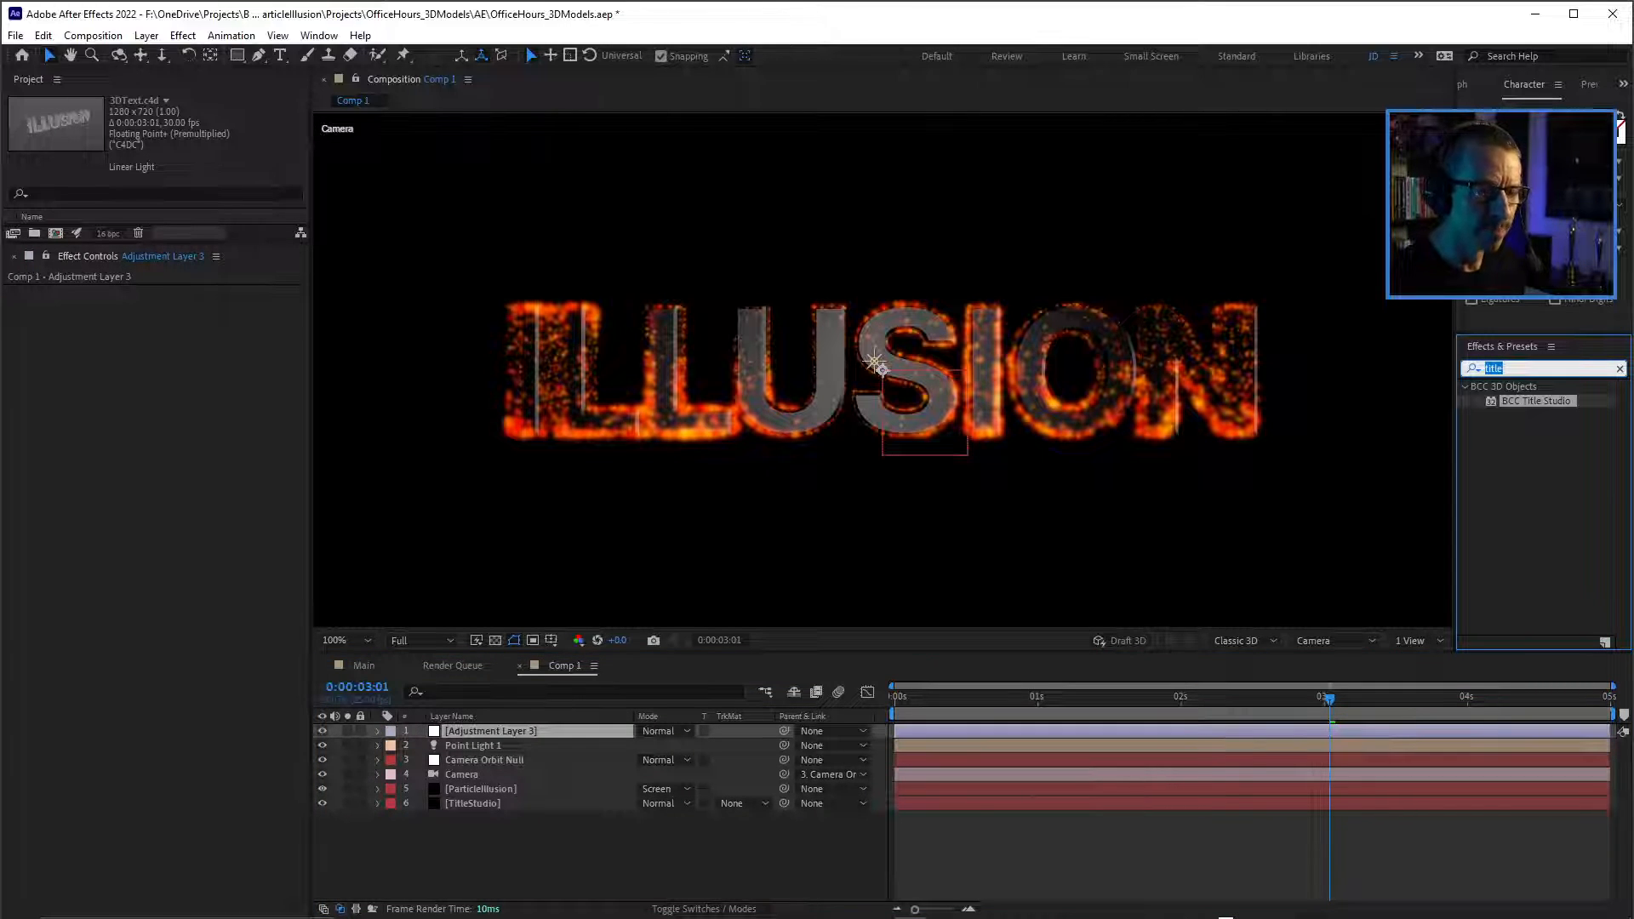
text(f)
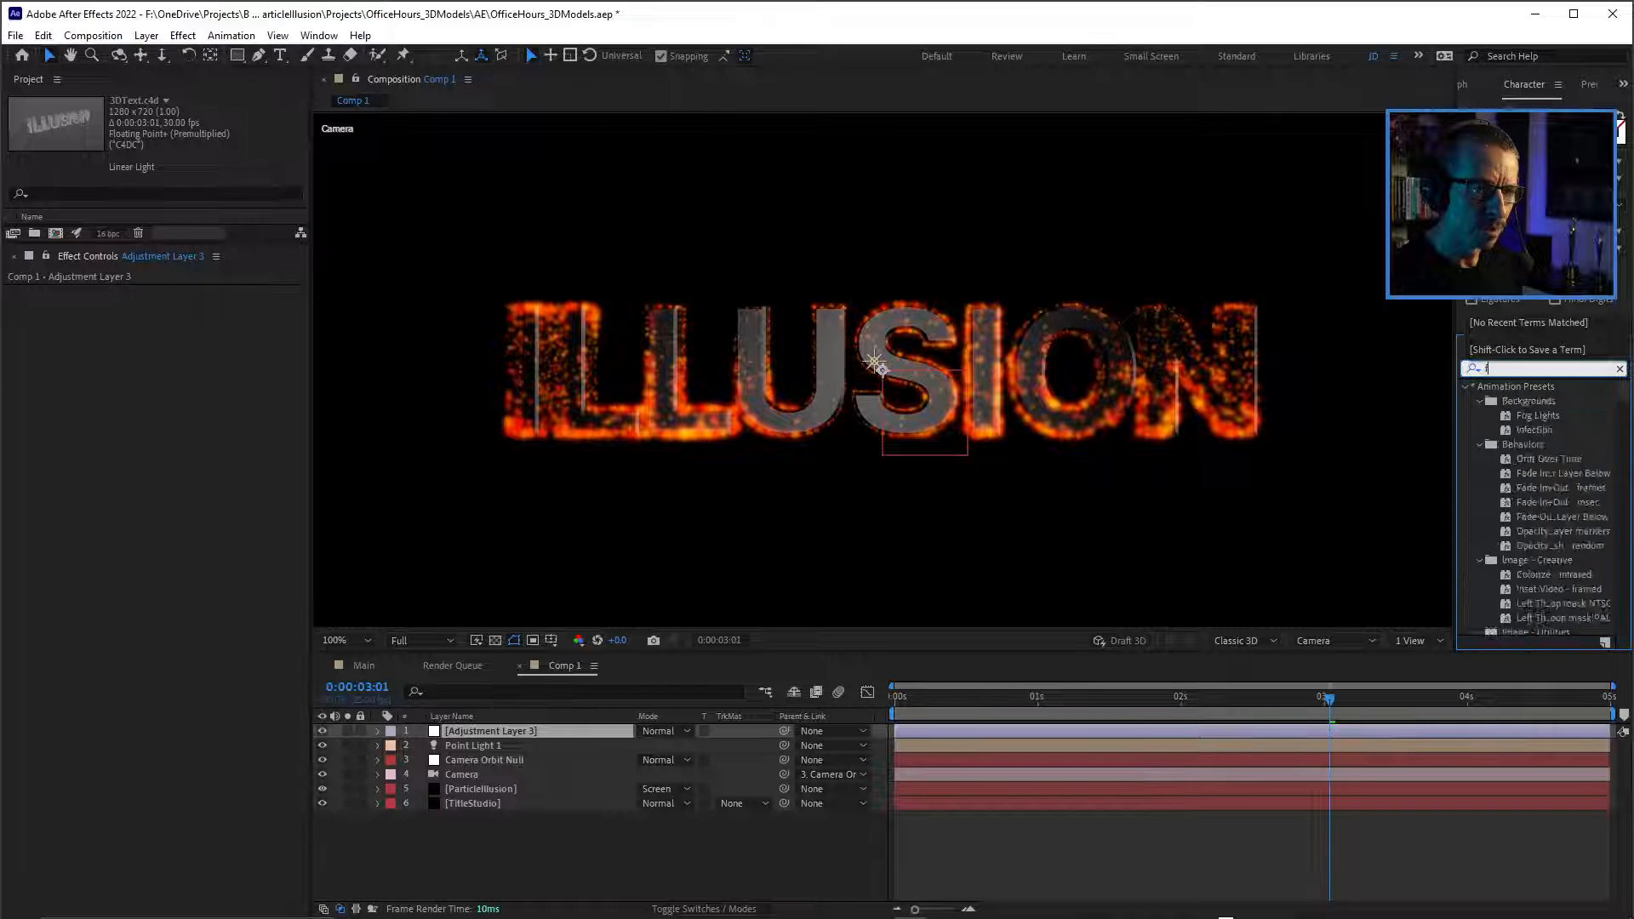
text(astfil)
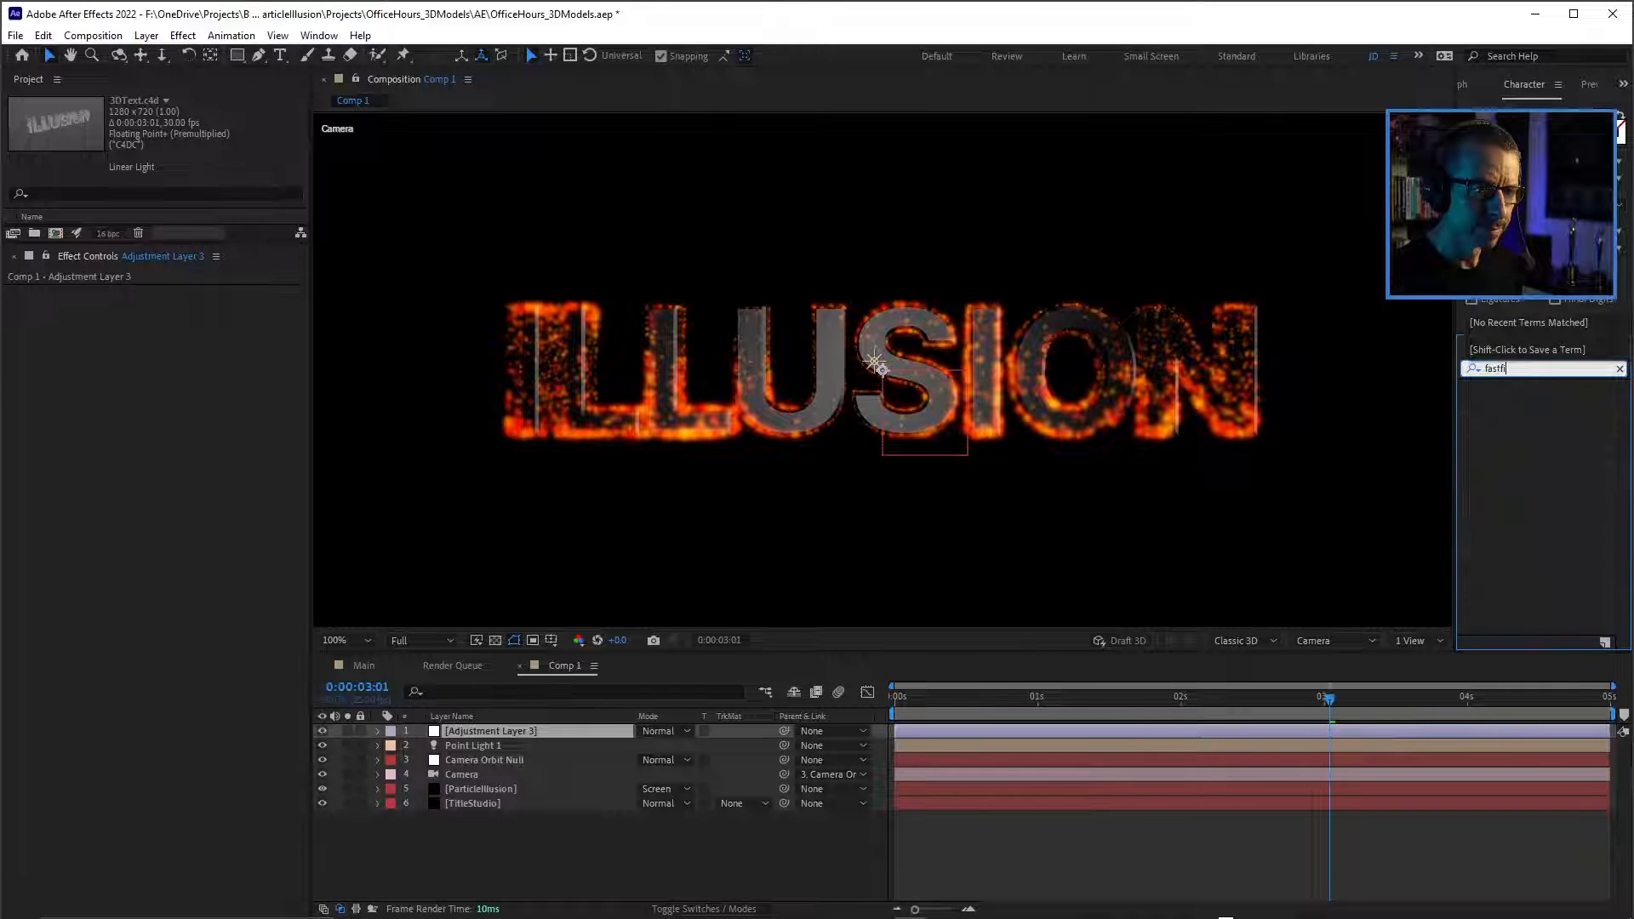
key(BackSpace)
key(BackSpace)
key(BackSpace)
text(fil)
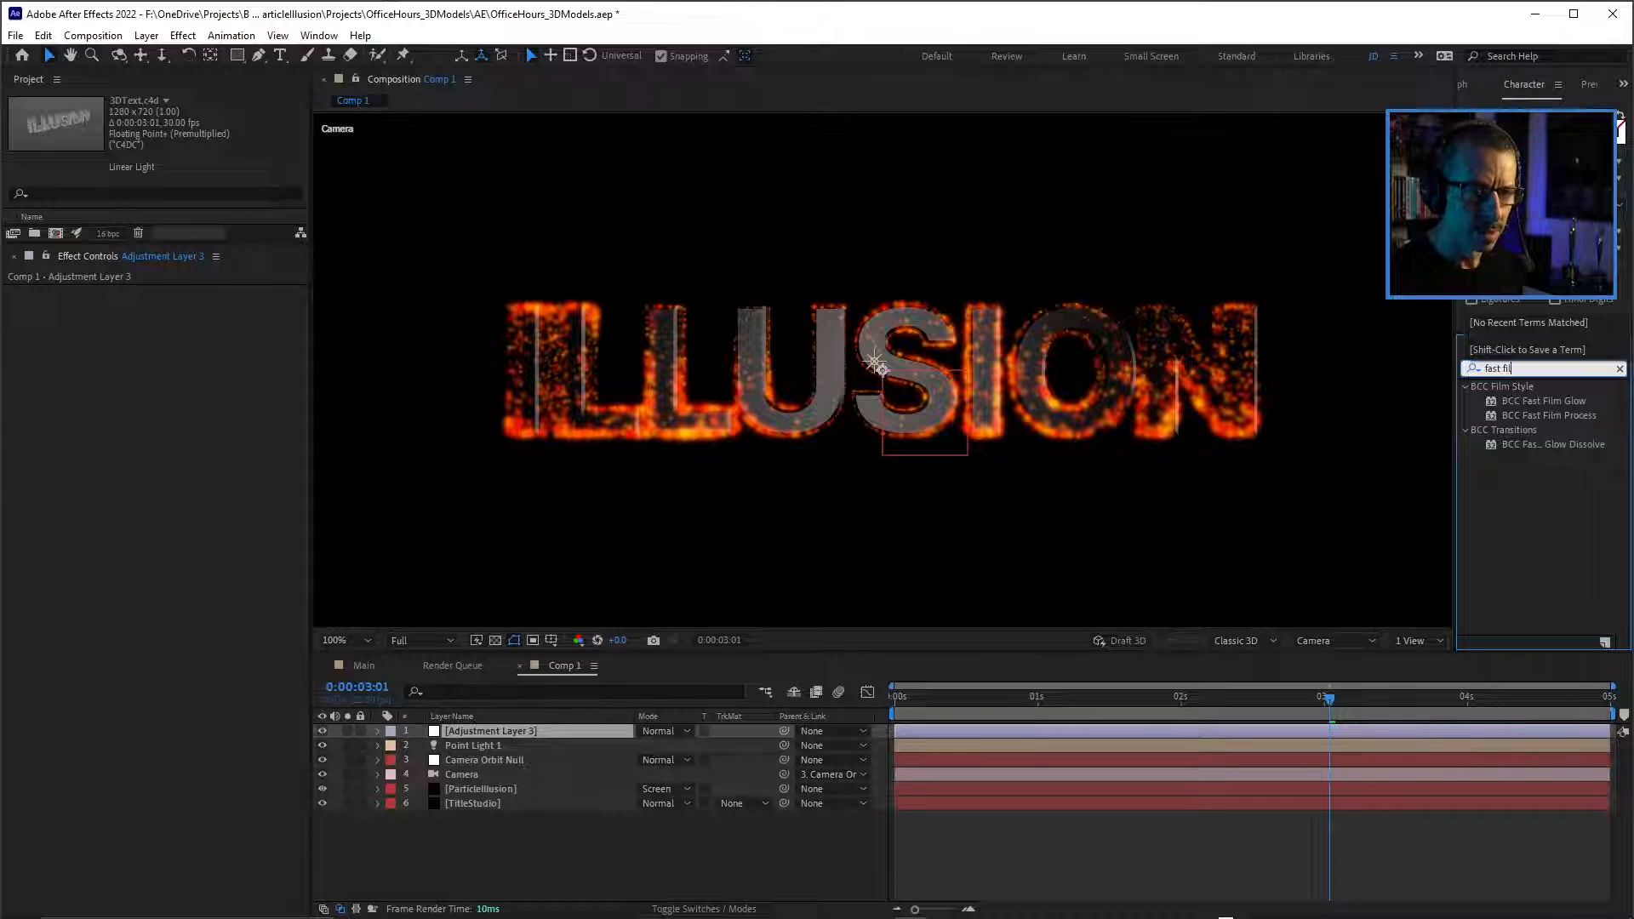
double_click(1543, 401)
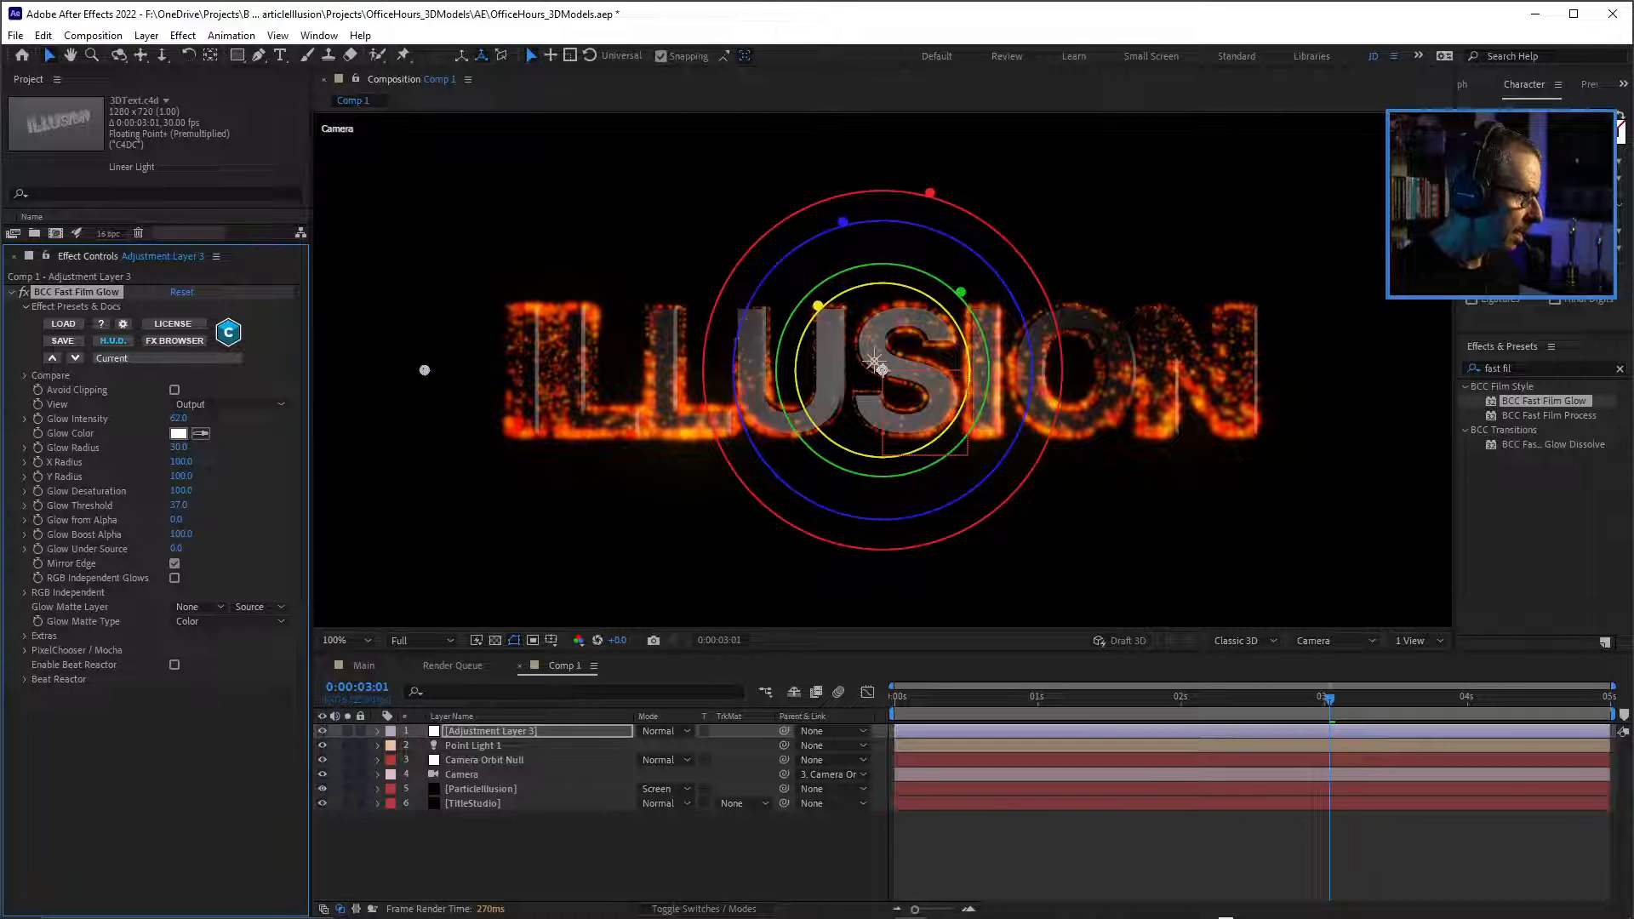
Set the Fast Film Glow's Glow Threshold to 2, Glow Color to dark red B6160A, Glow Intensity to 86 and Glow Radius to 18.
drag(179, 505, 154, 506)
click(178, 433)
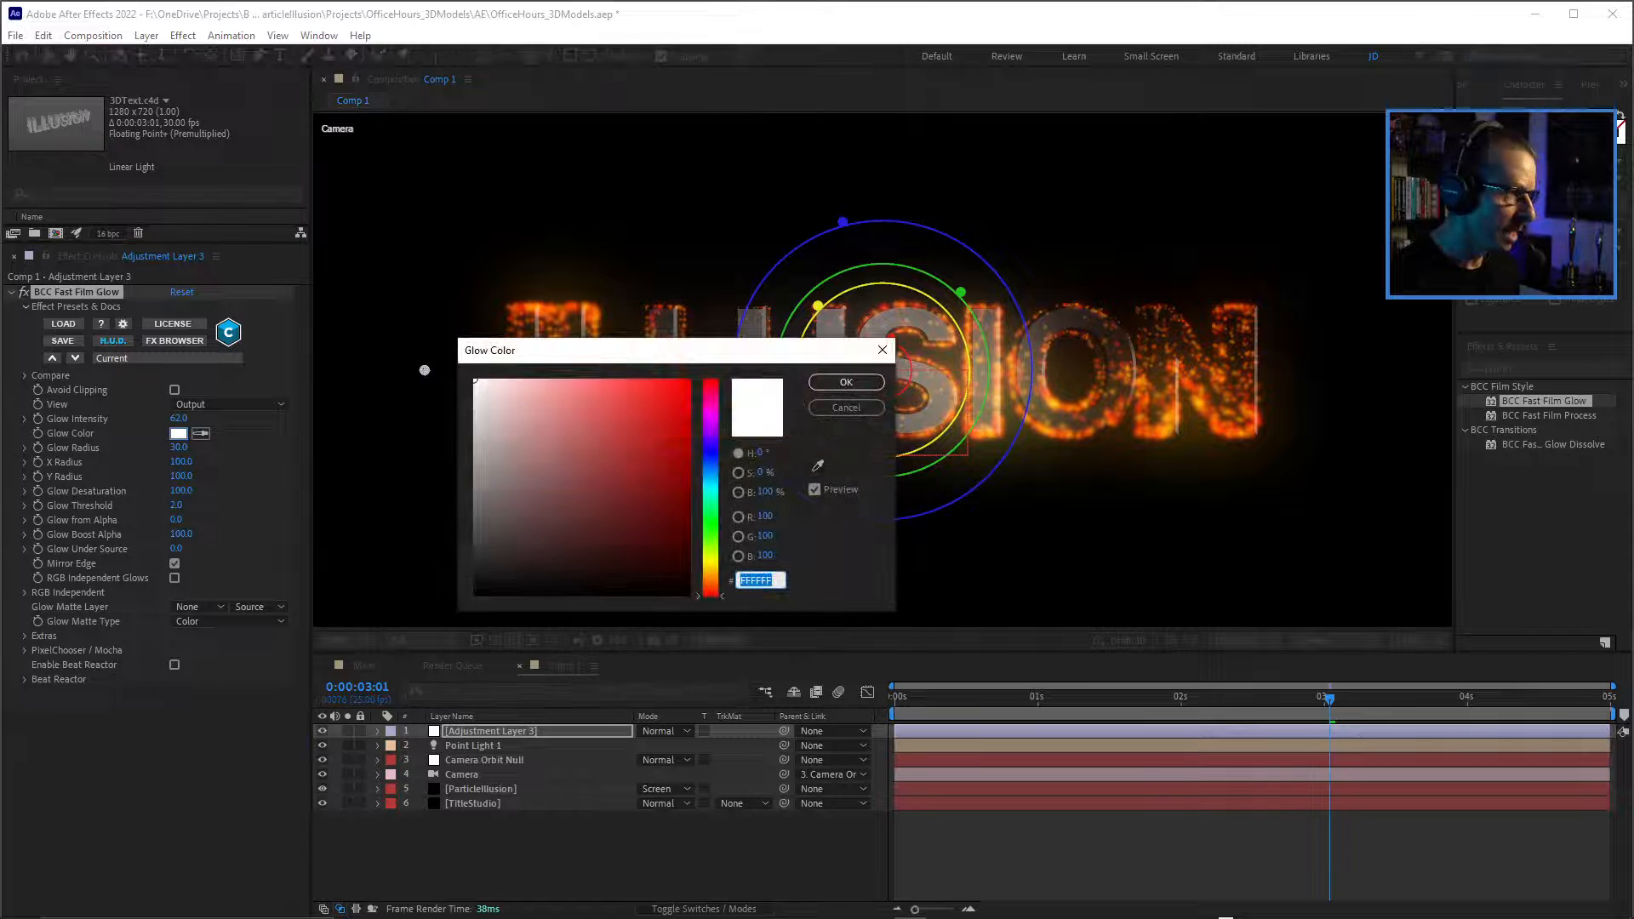
click(678, 442)
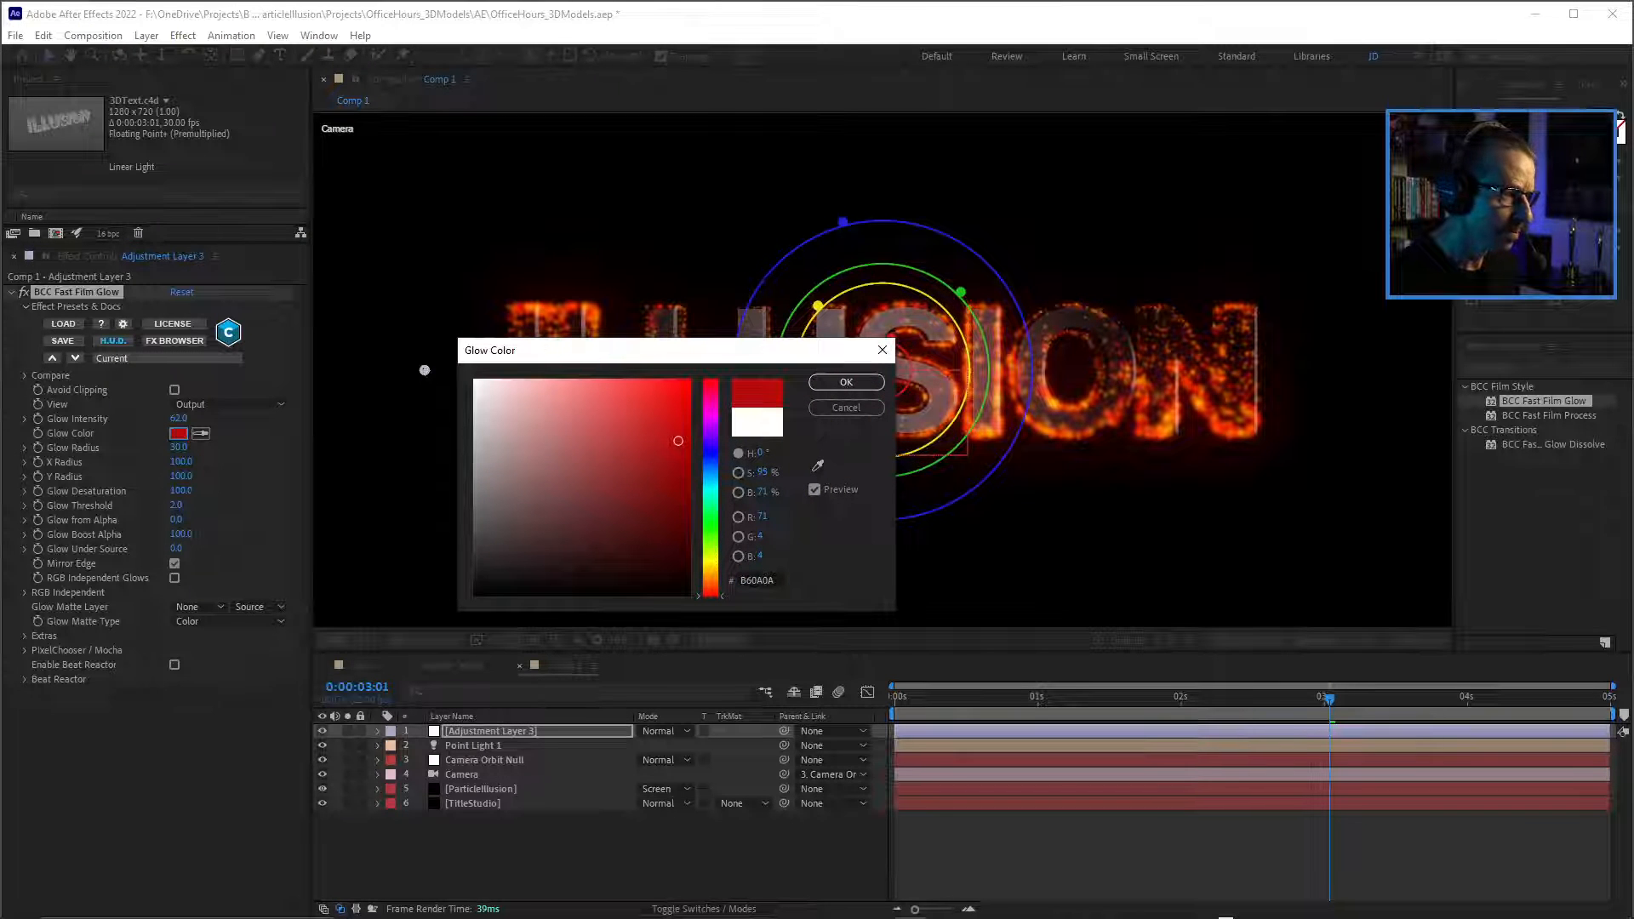
drag(711, 557, 711, 594)
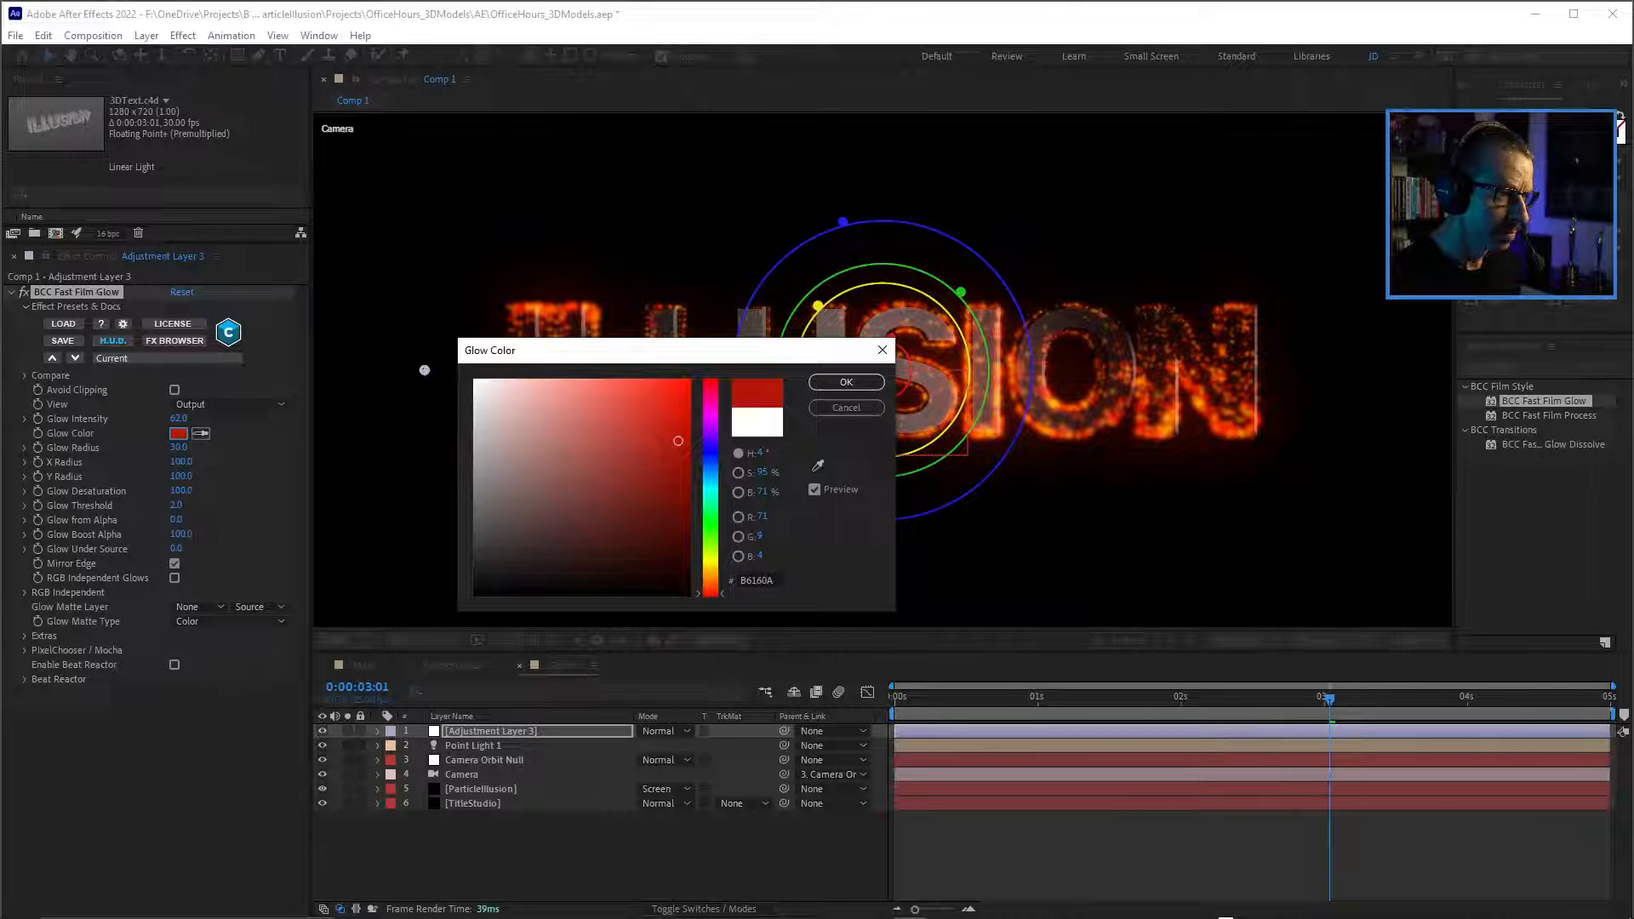
click(846, 382)
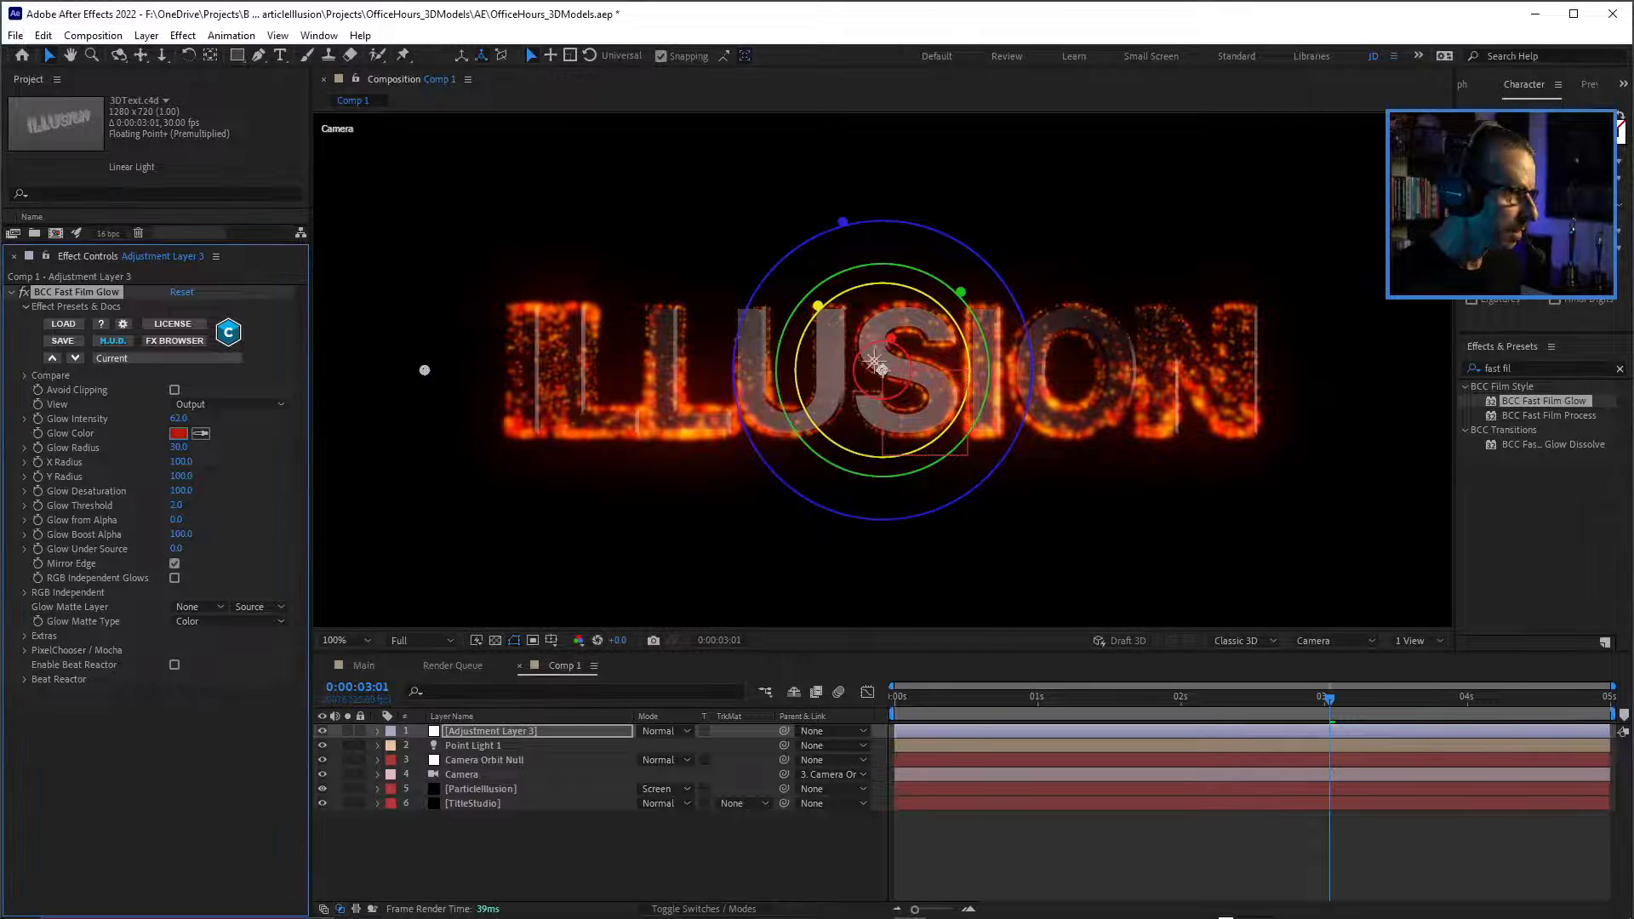
mouse_move(180, 418)
mouse_down()
mouse_move(200, 419)
mouse_move(185, 419)
mouse_move(204, 448)
mouse_move(173, 448)
mouse_up()
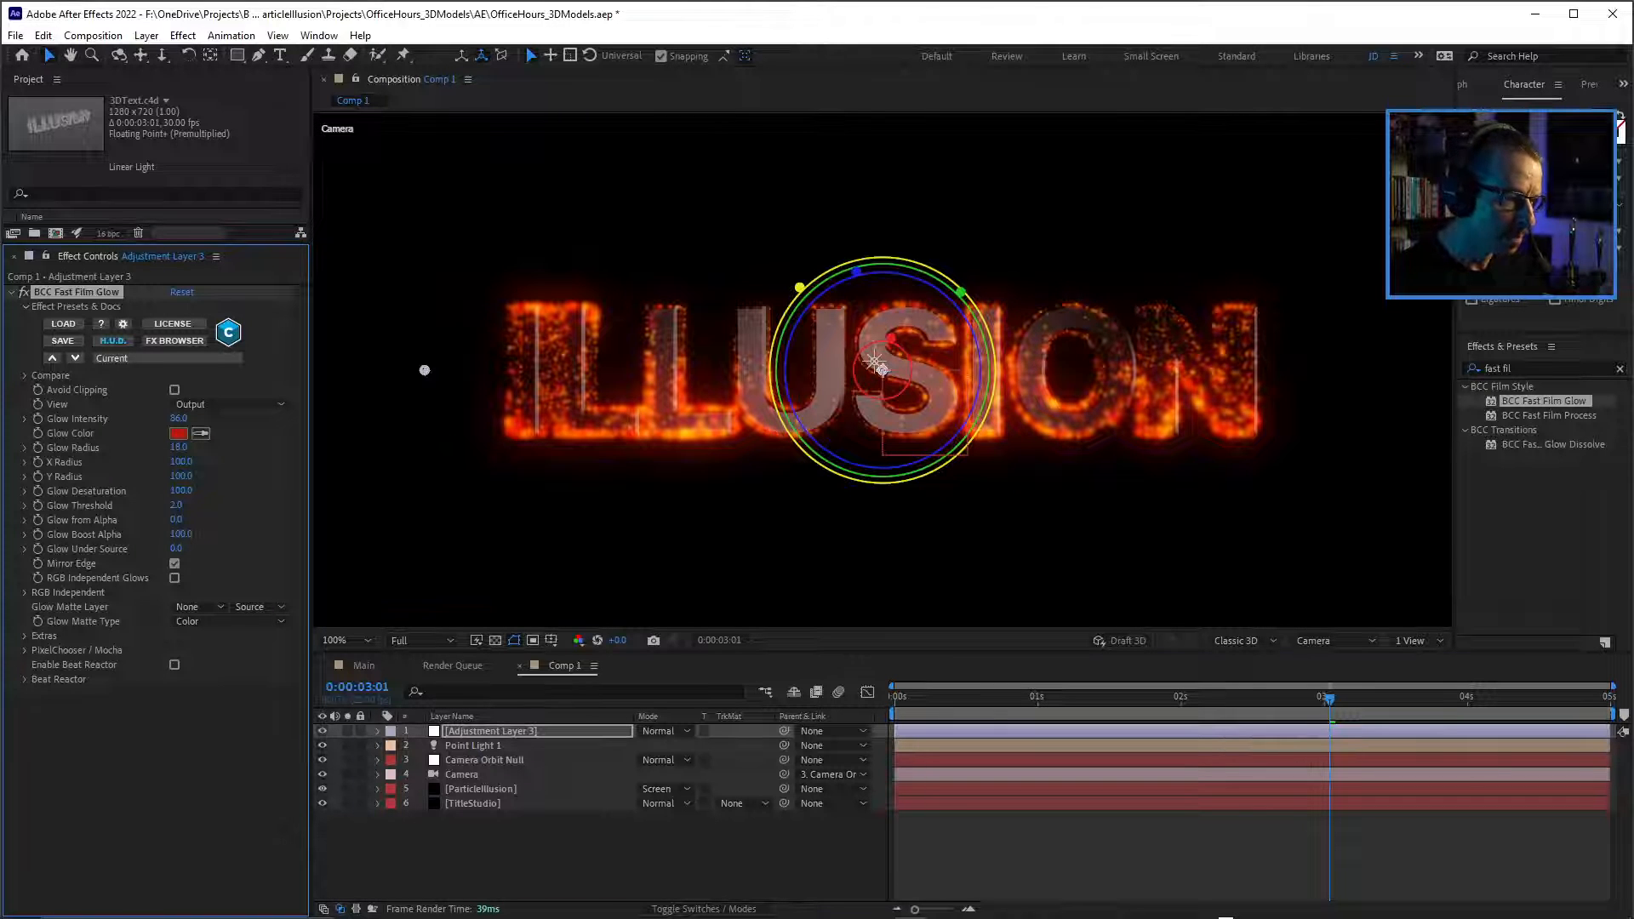
Preview the red film glow, hide the adjustment layer in Comp 1, and save the project.
key(space)
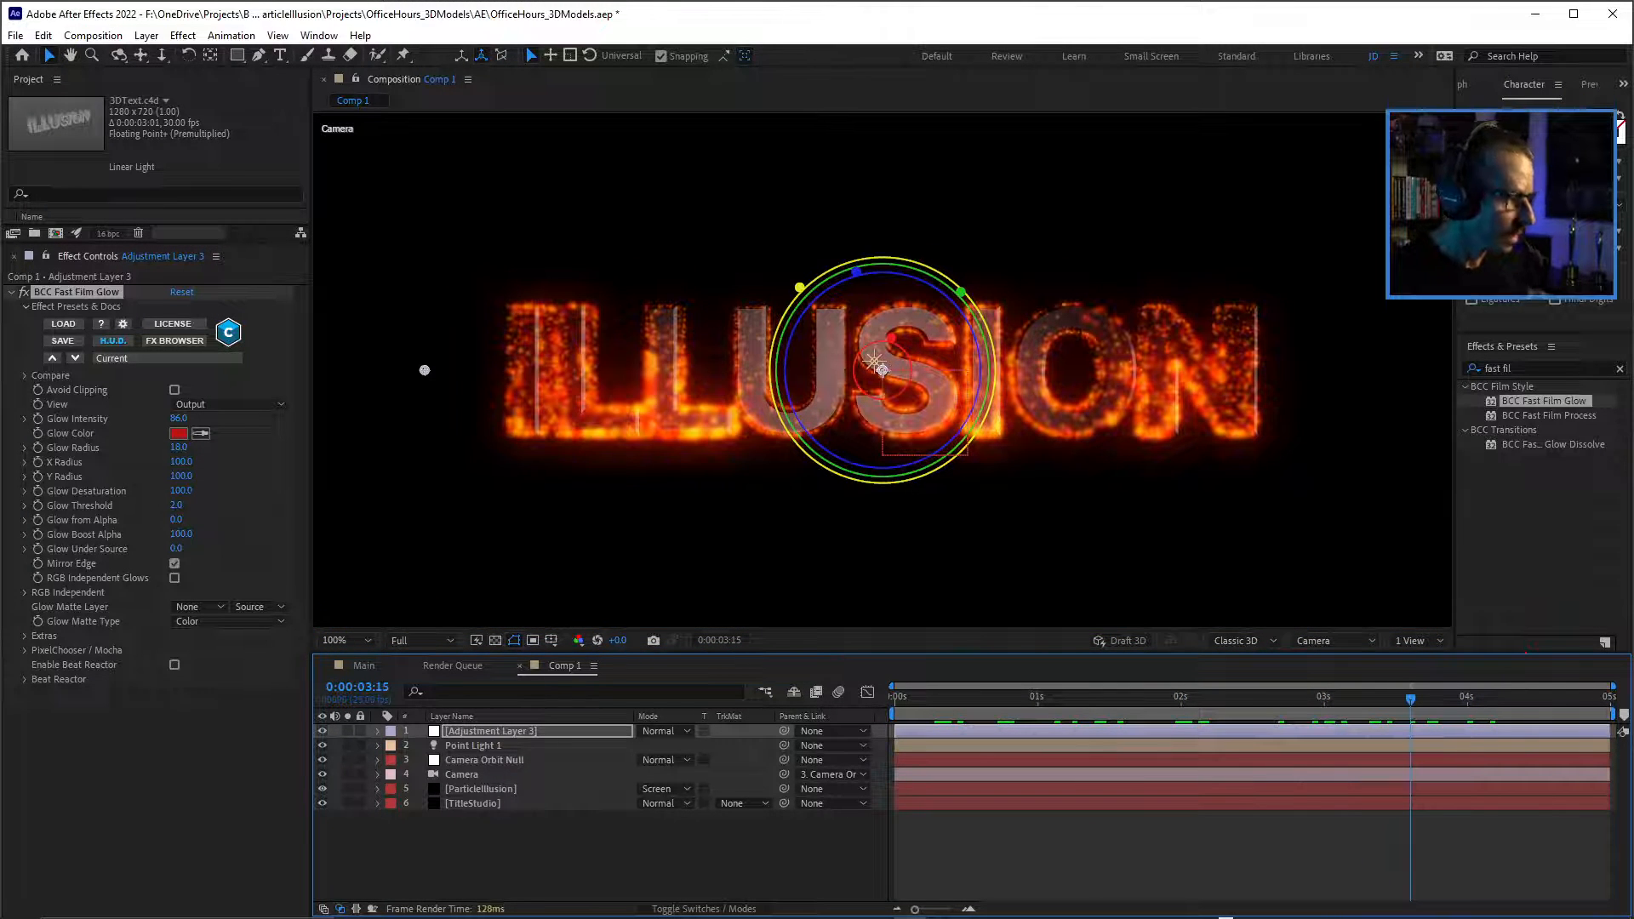
click(323, 731)
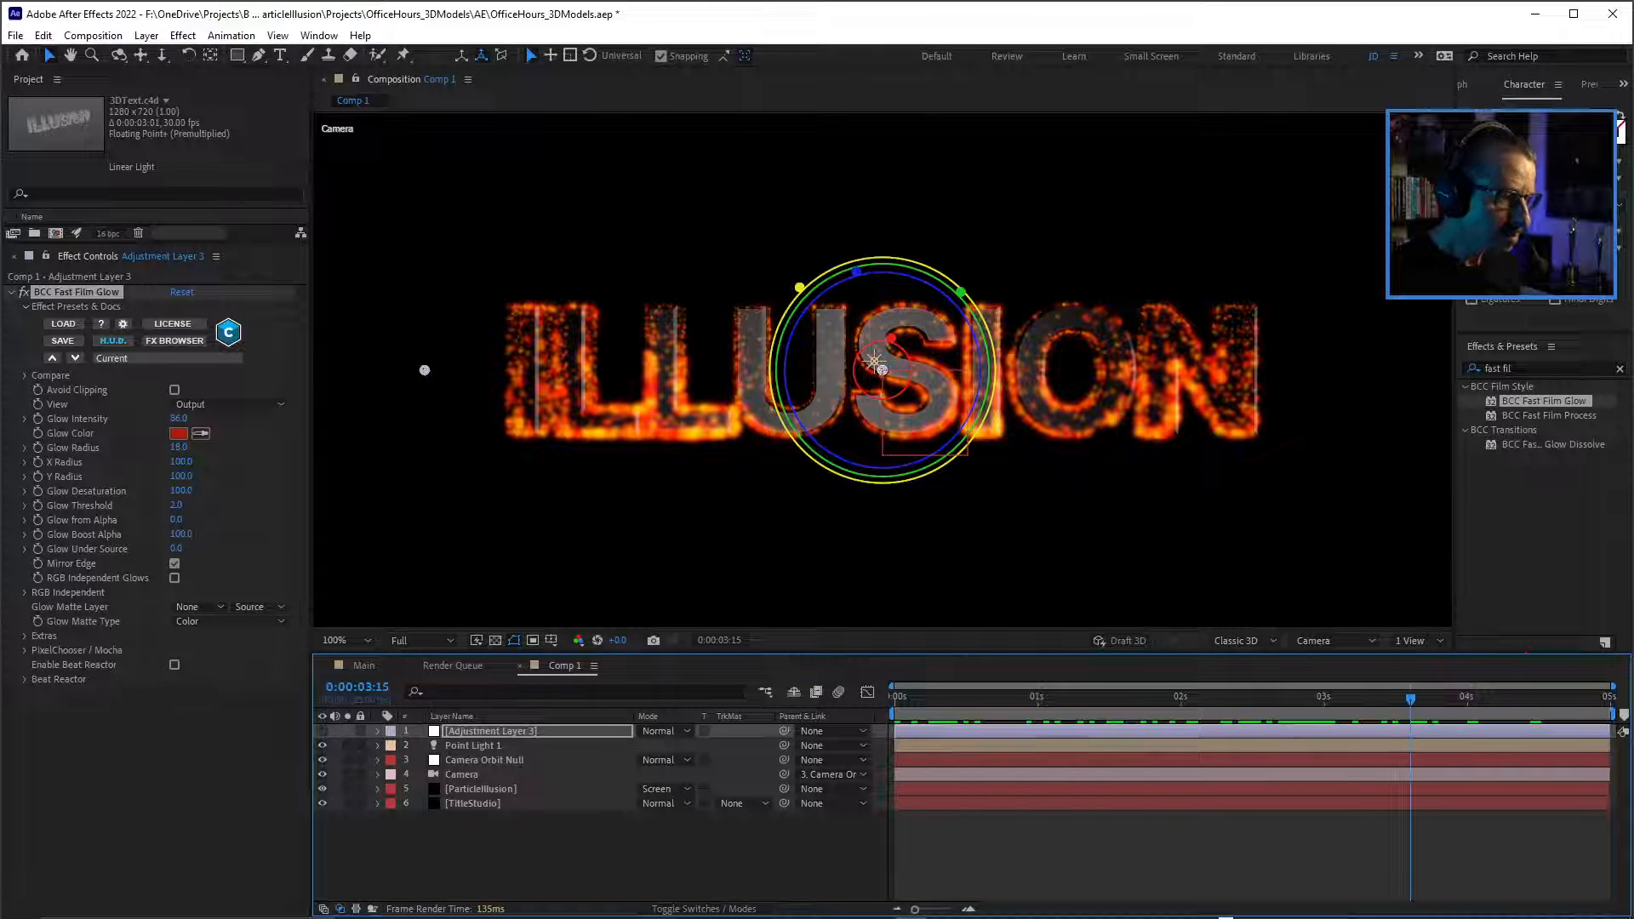
key(F2)
key(ctrl+s)
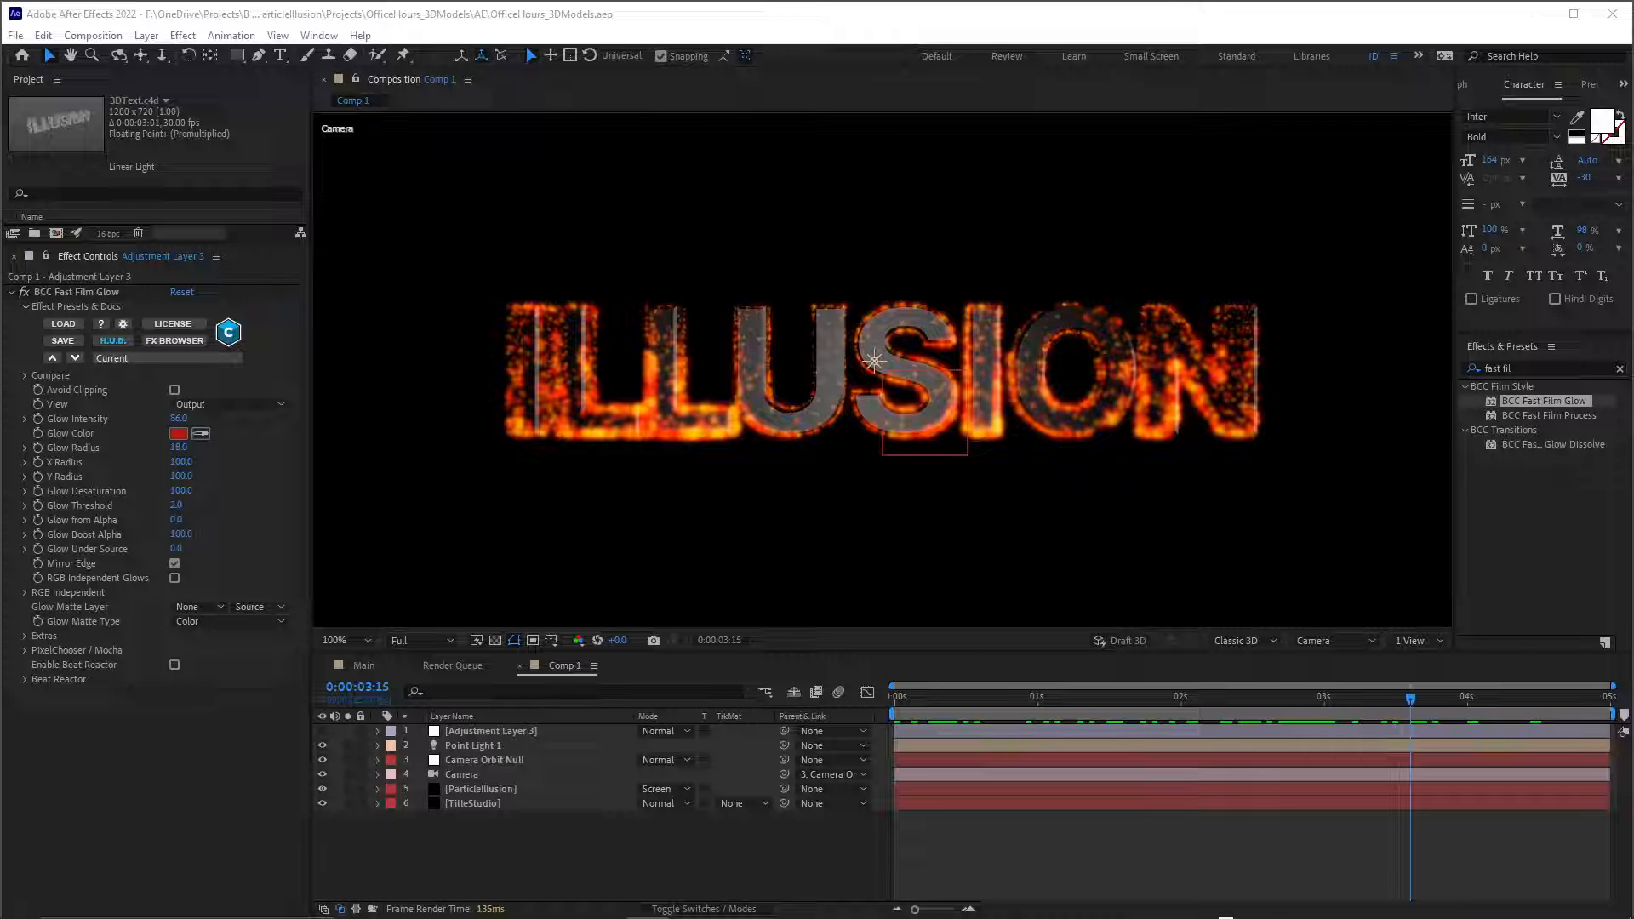
Duplicate the ParticleIllusion layer in Comp 1 and solo the upper copy.
click(482, 789)
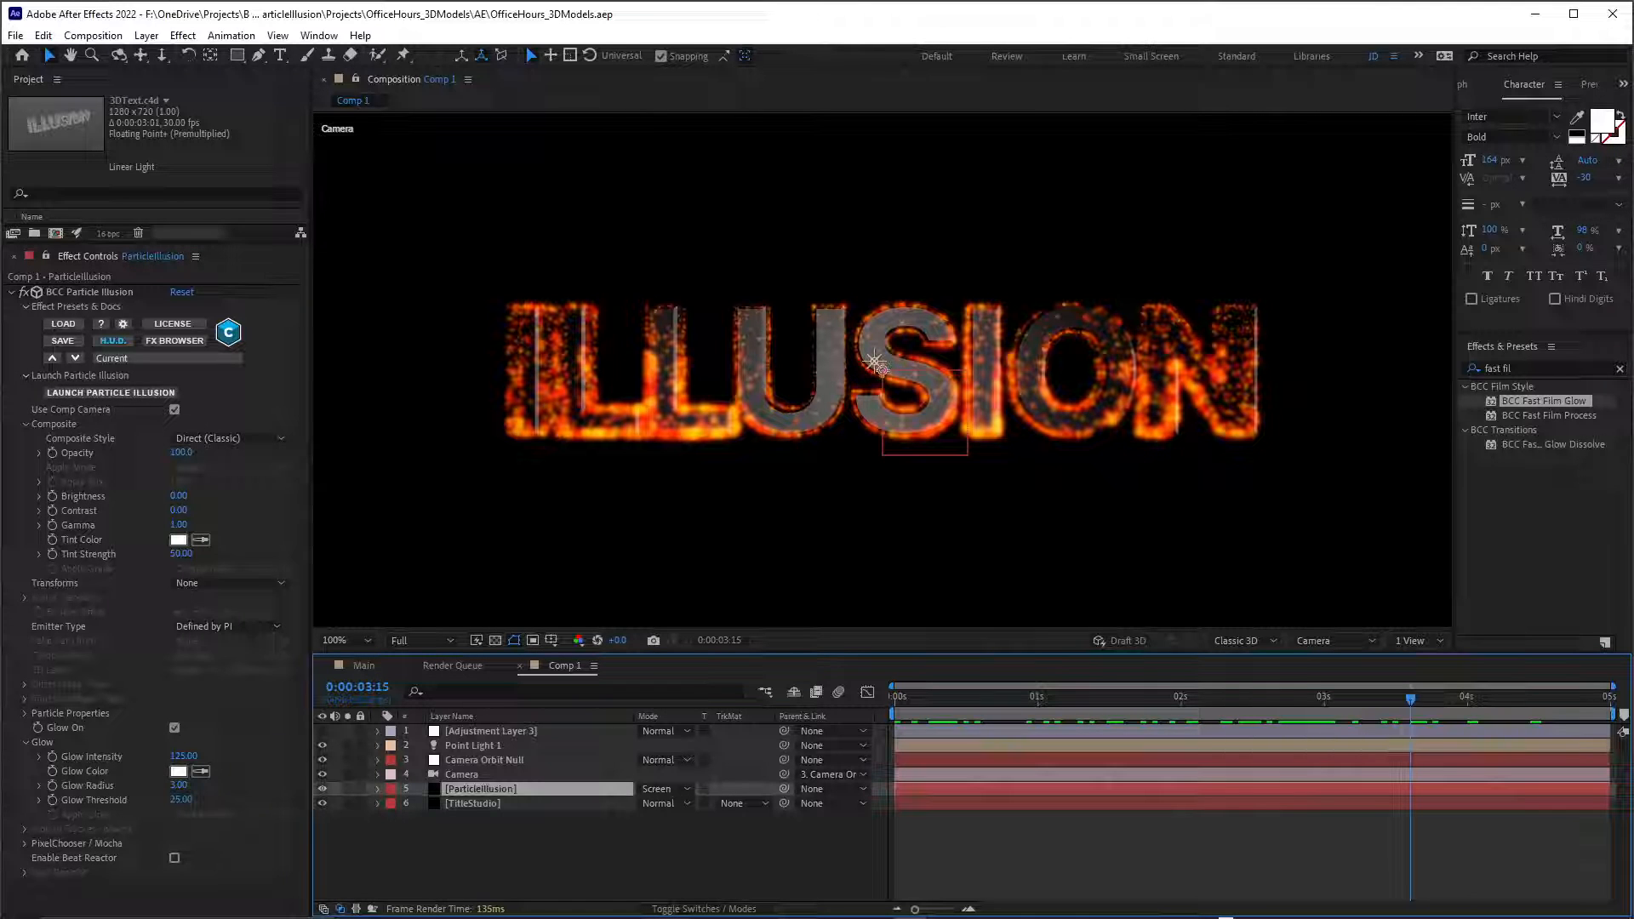
key(ctrl+d)
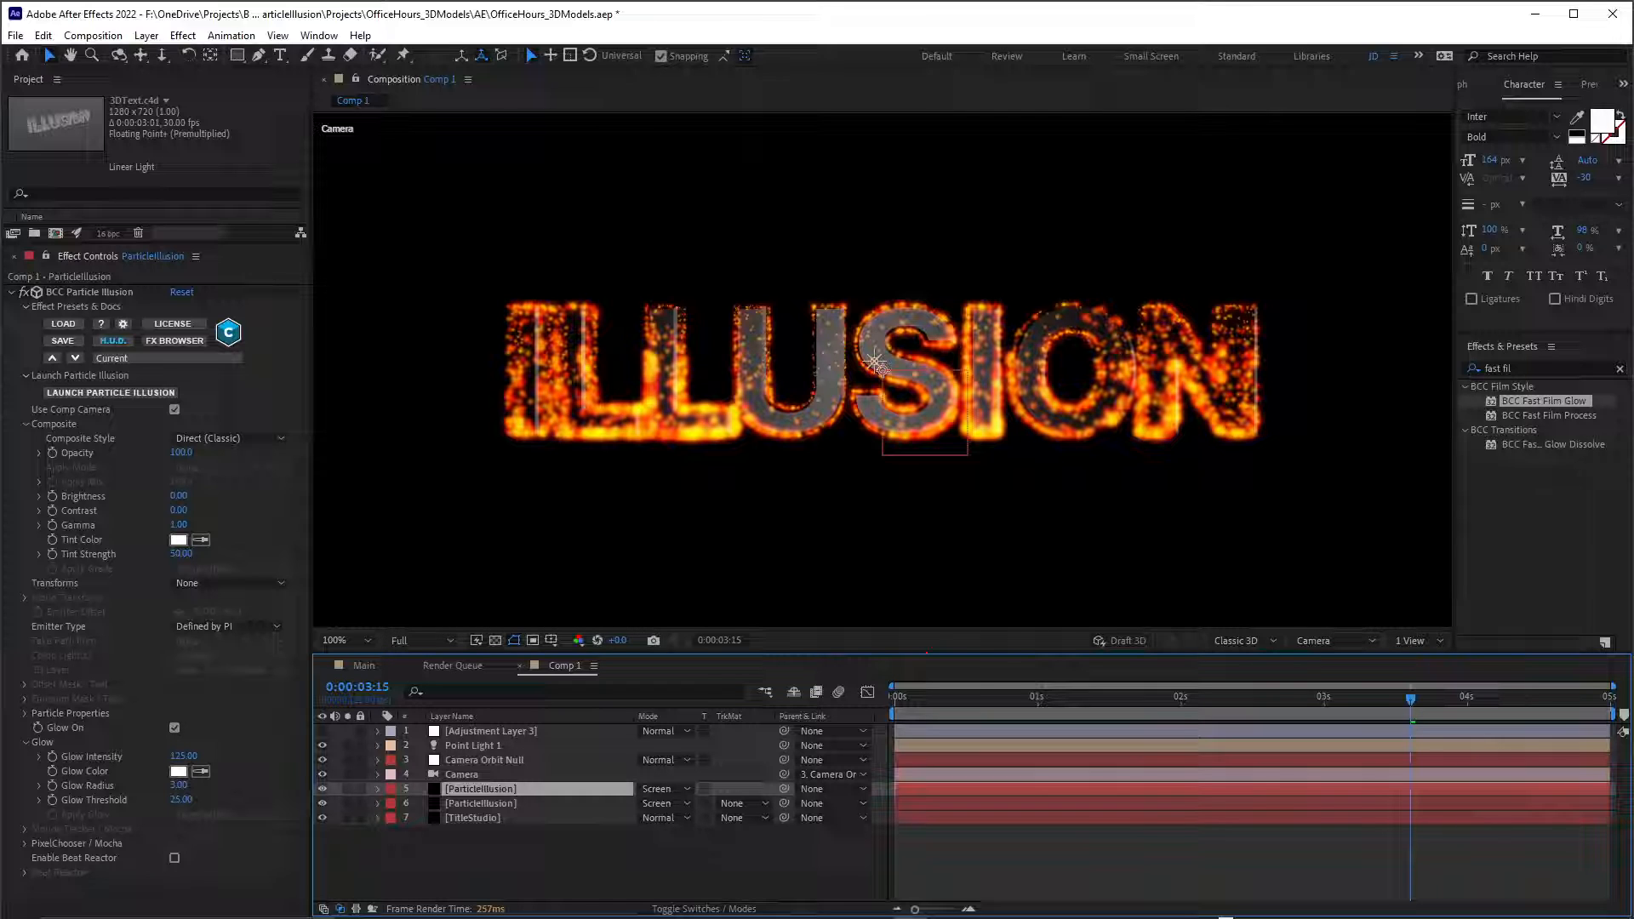
click(347, 789)
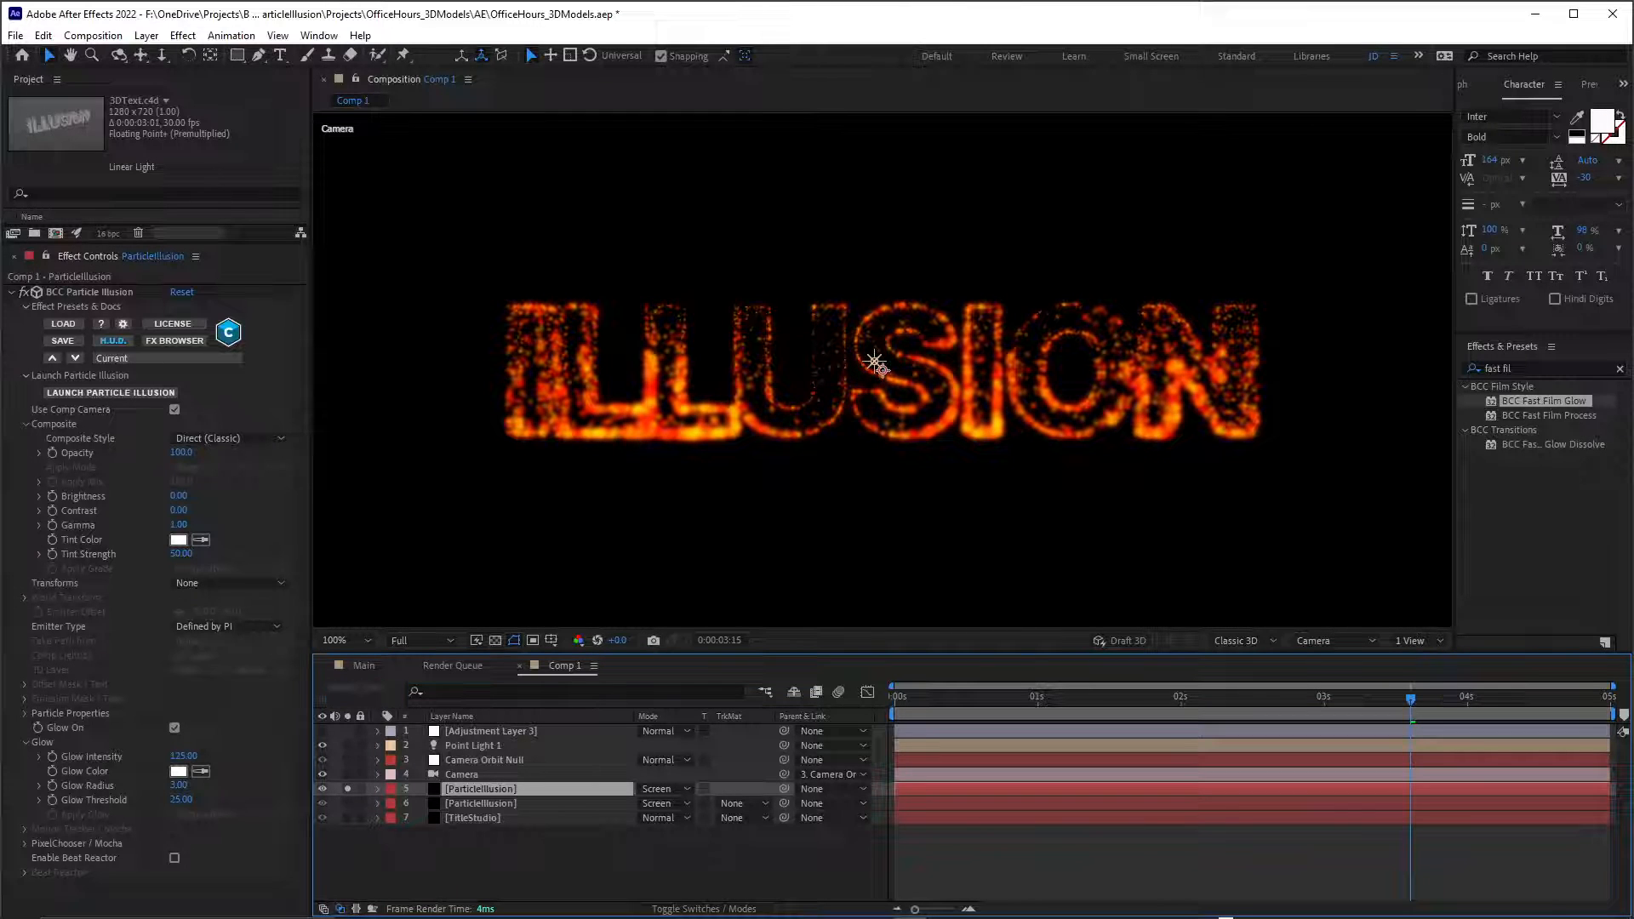
Open the duplicated layer's effect in Particle Illusion and set the New Particle Type's Velocity Variation to 10.
click(111, 393)
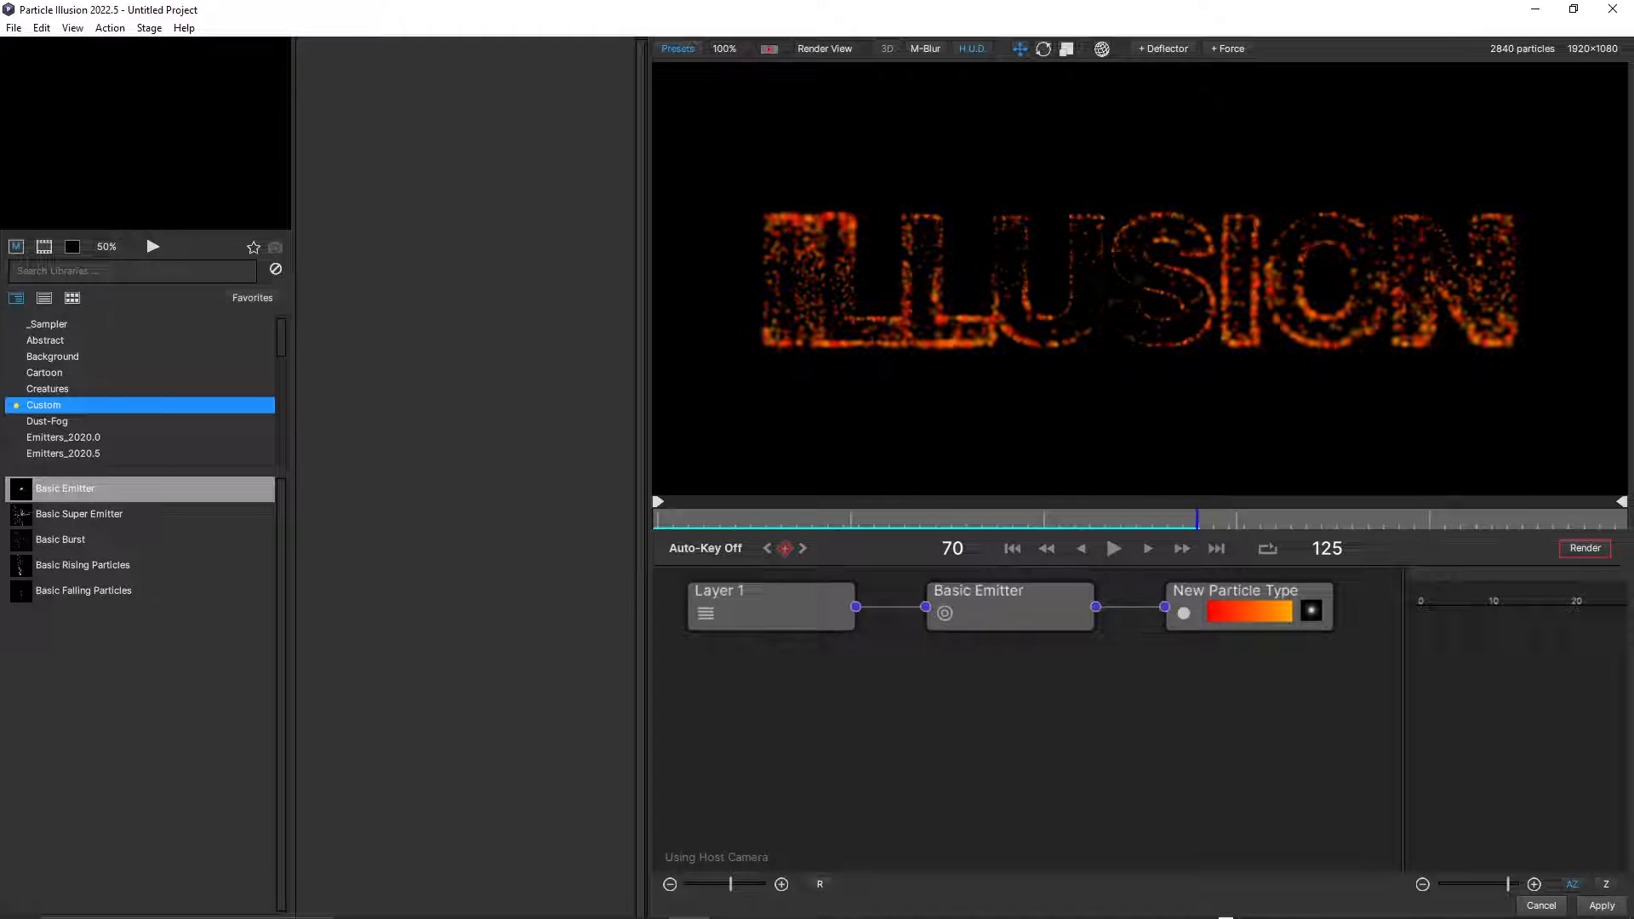
drag(642, 477, 553, 477)
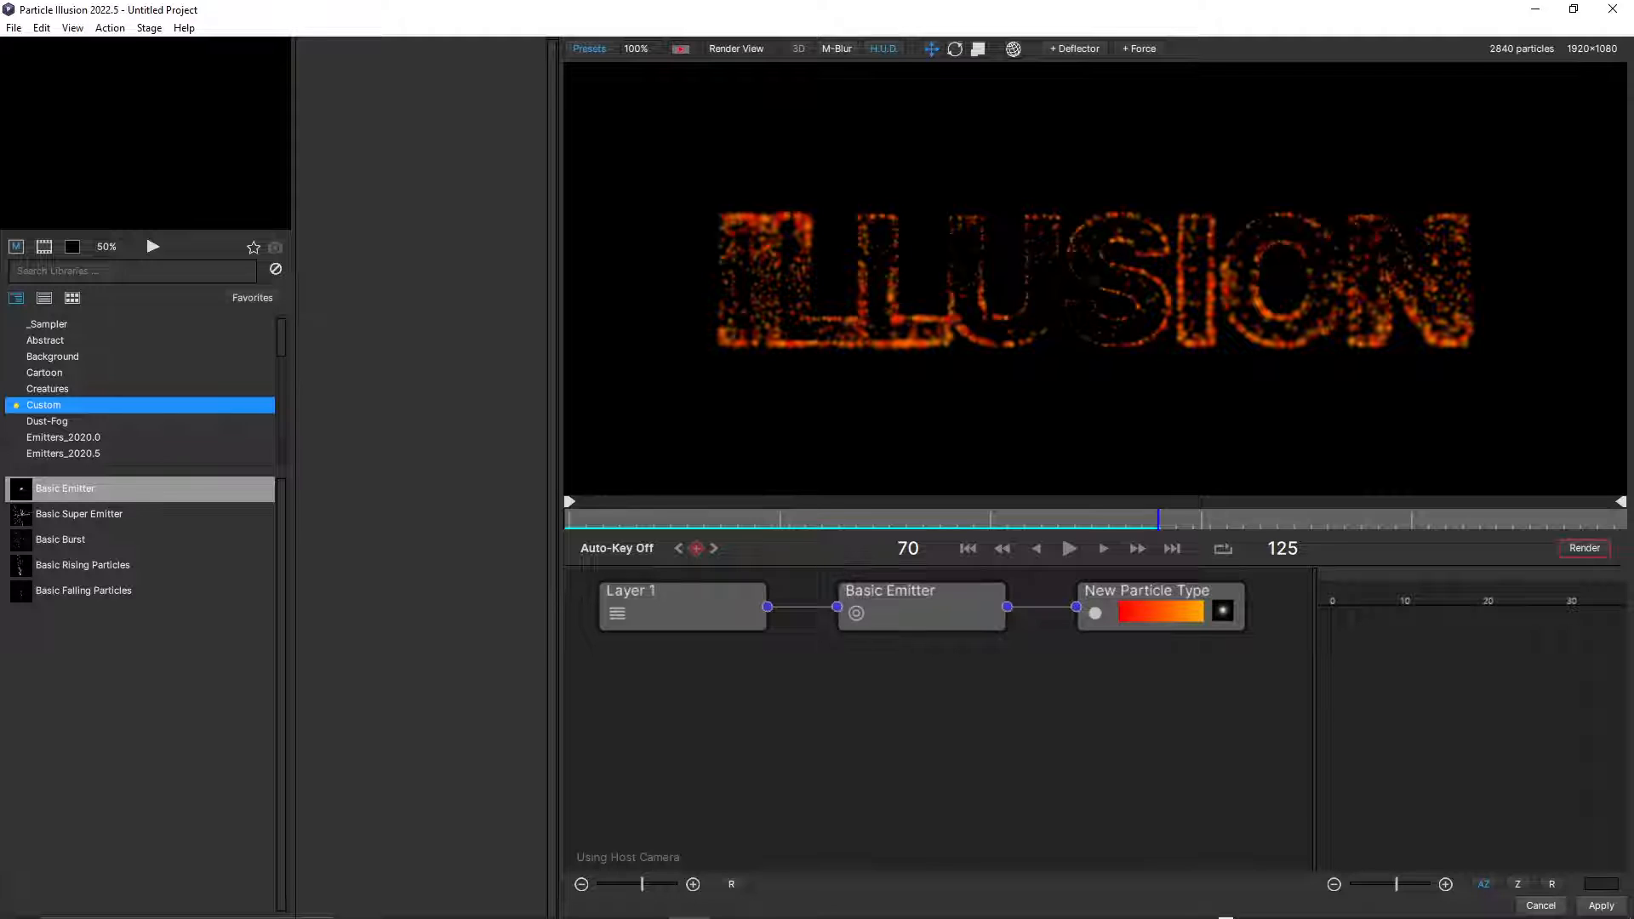
click(1149, 594)
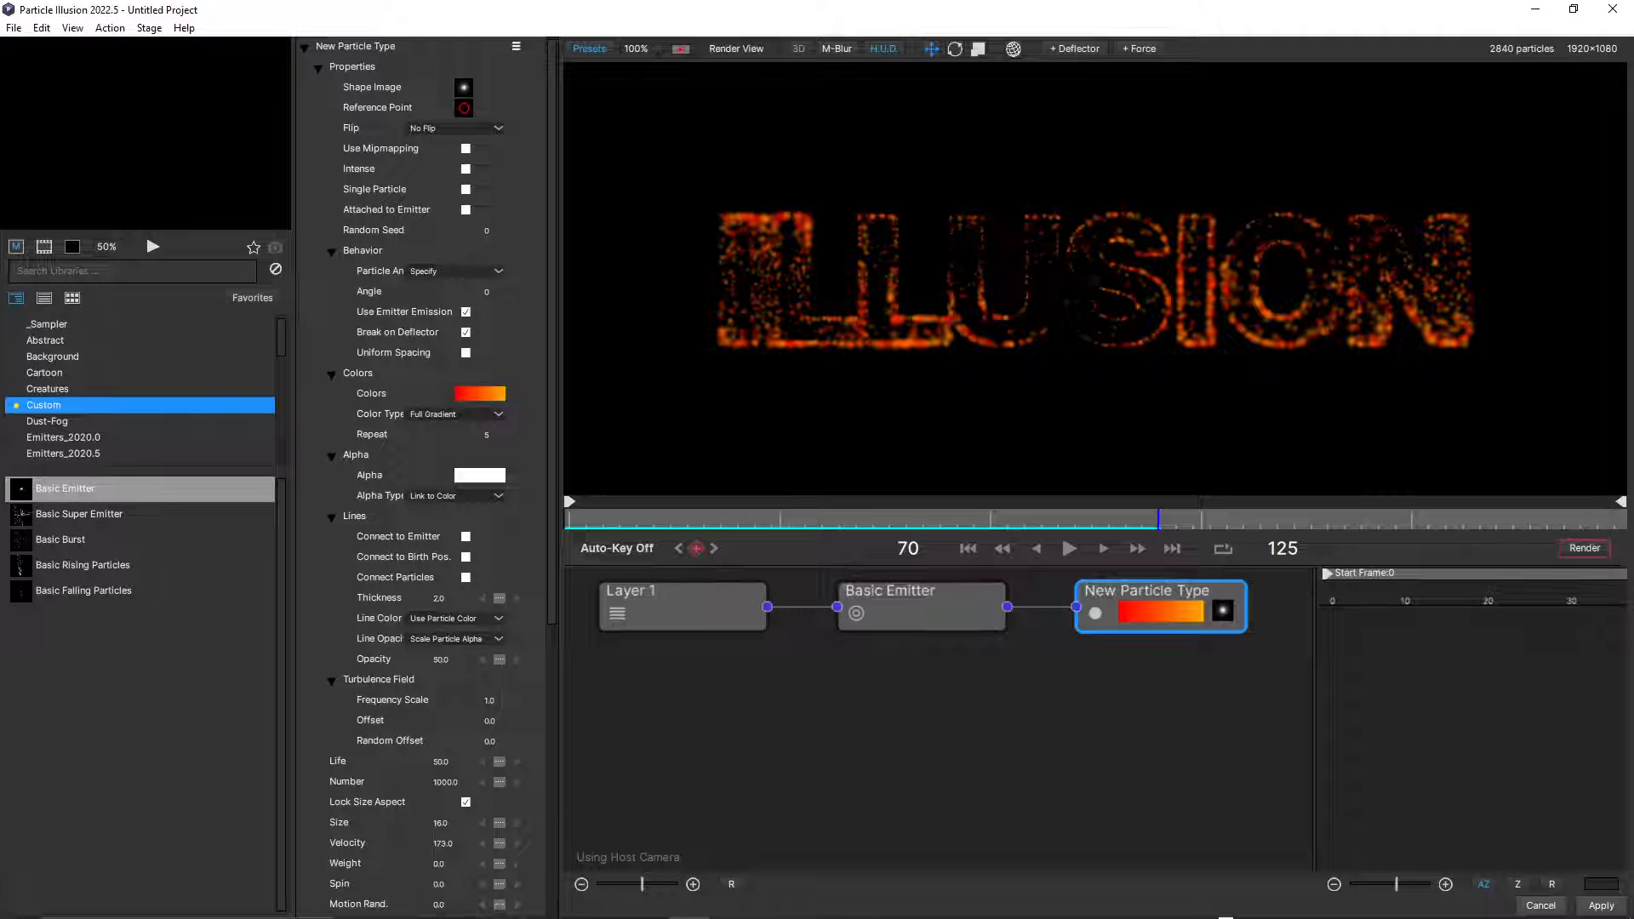
scroll(421, 477, down, 5)
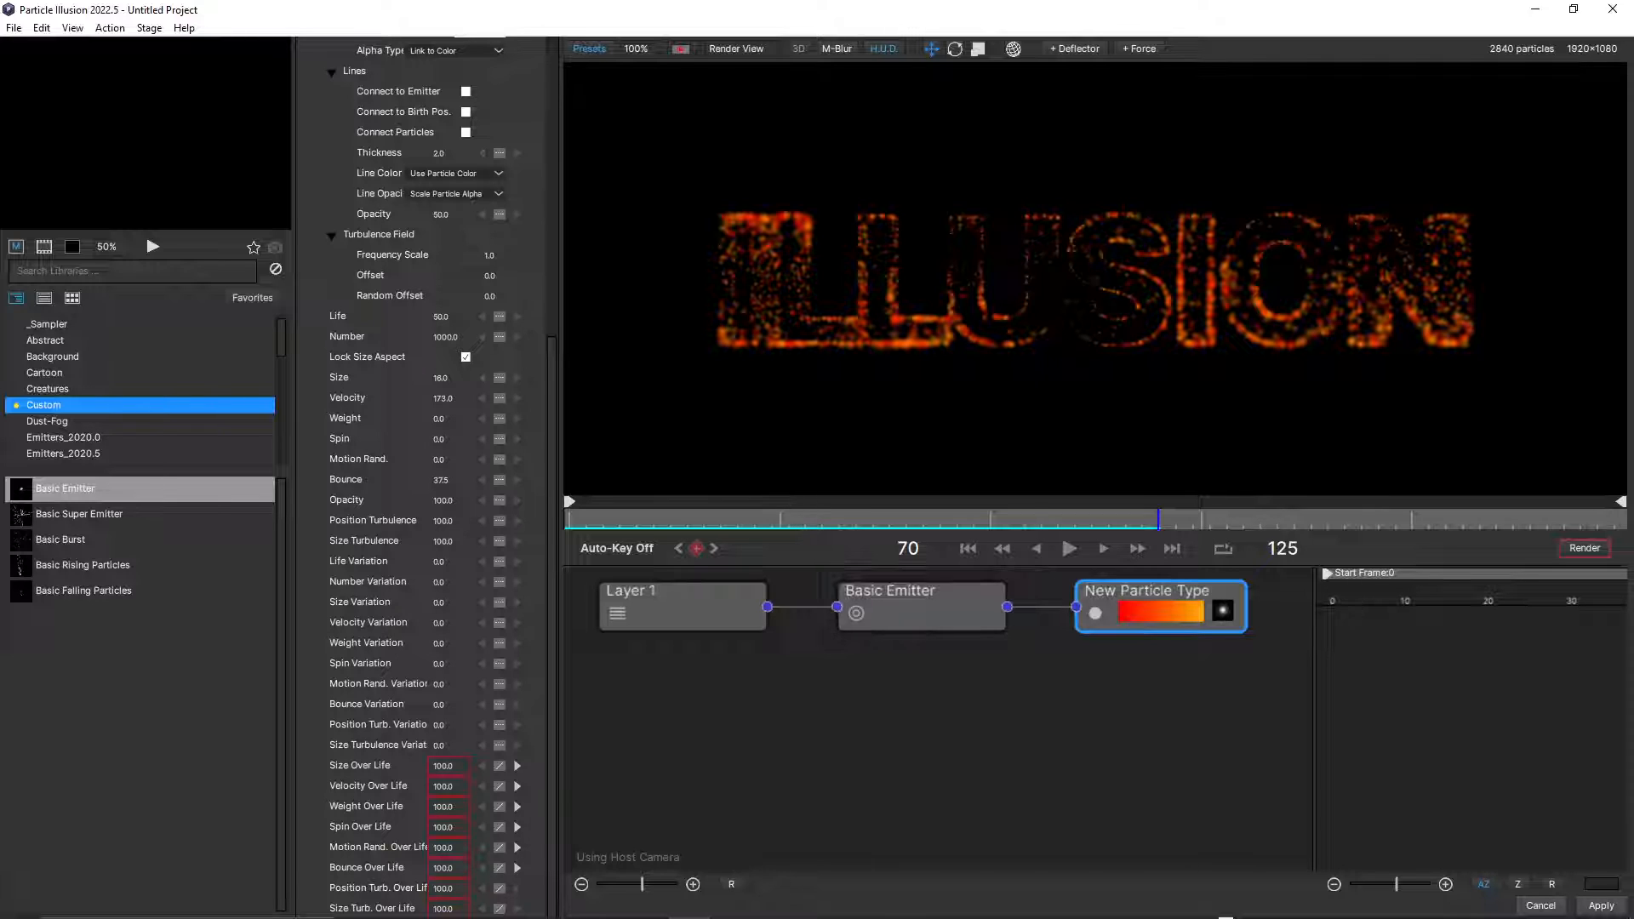
click(439, 622)
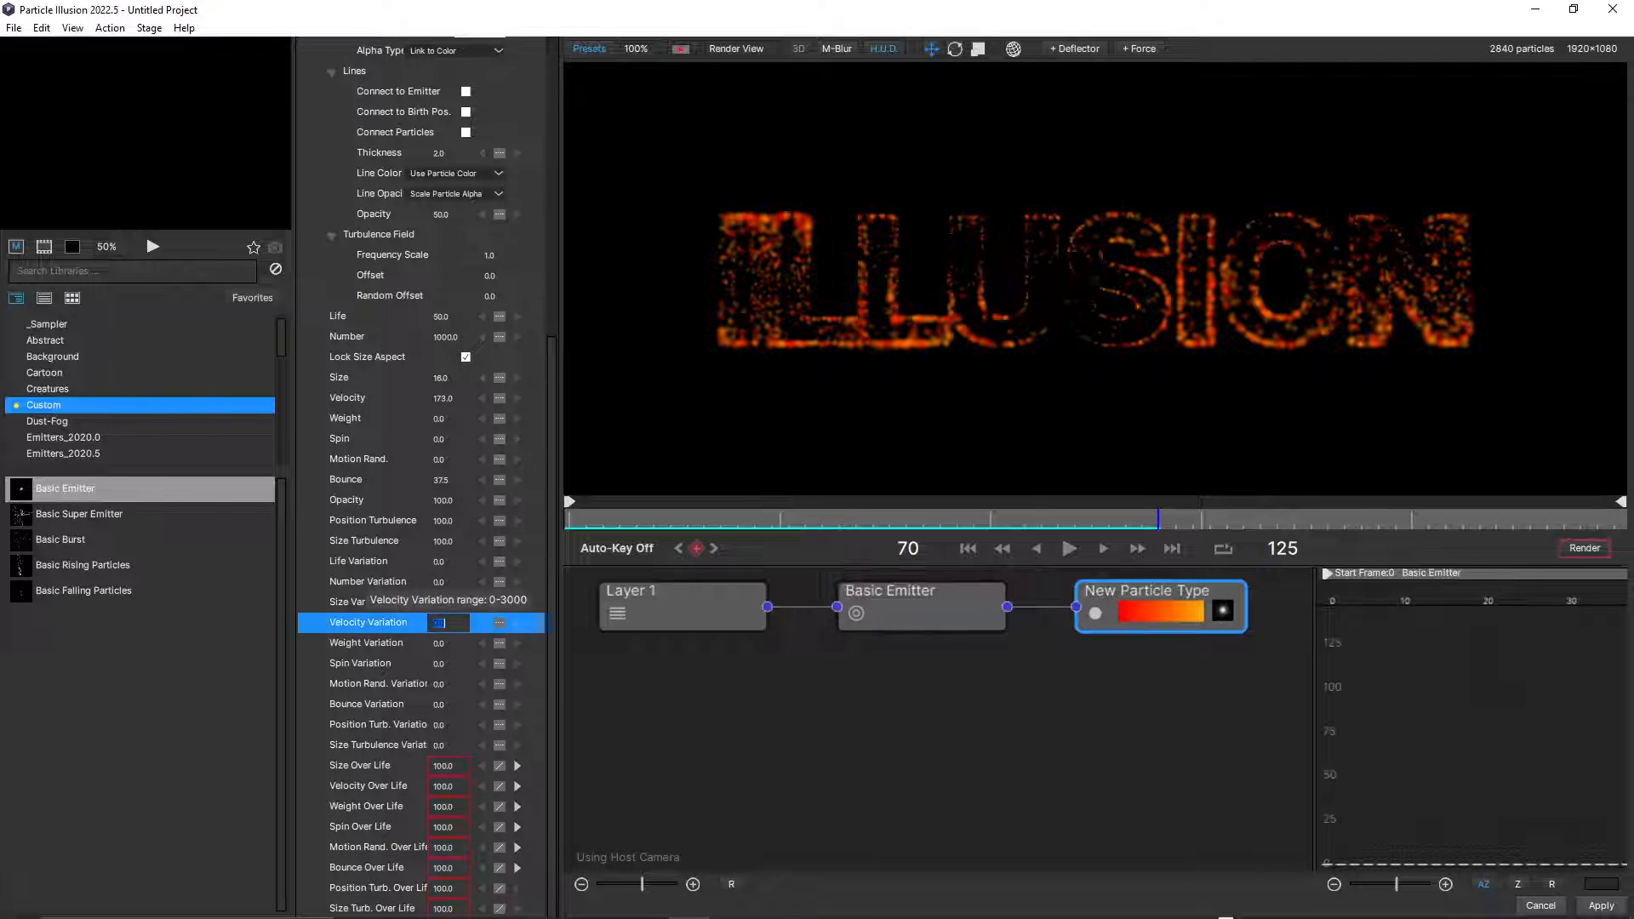
text(10)
key(Return)
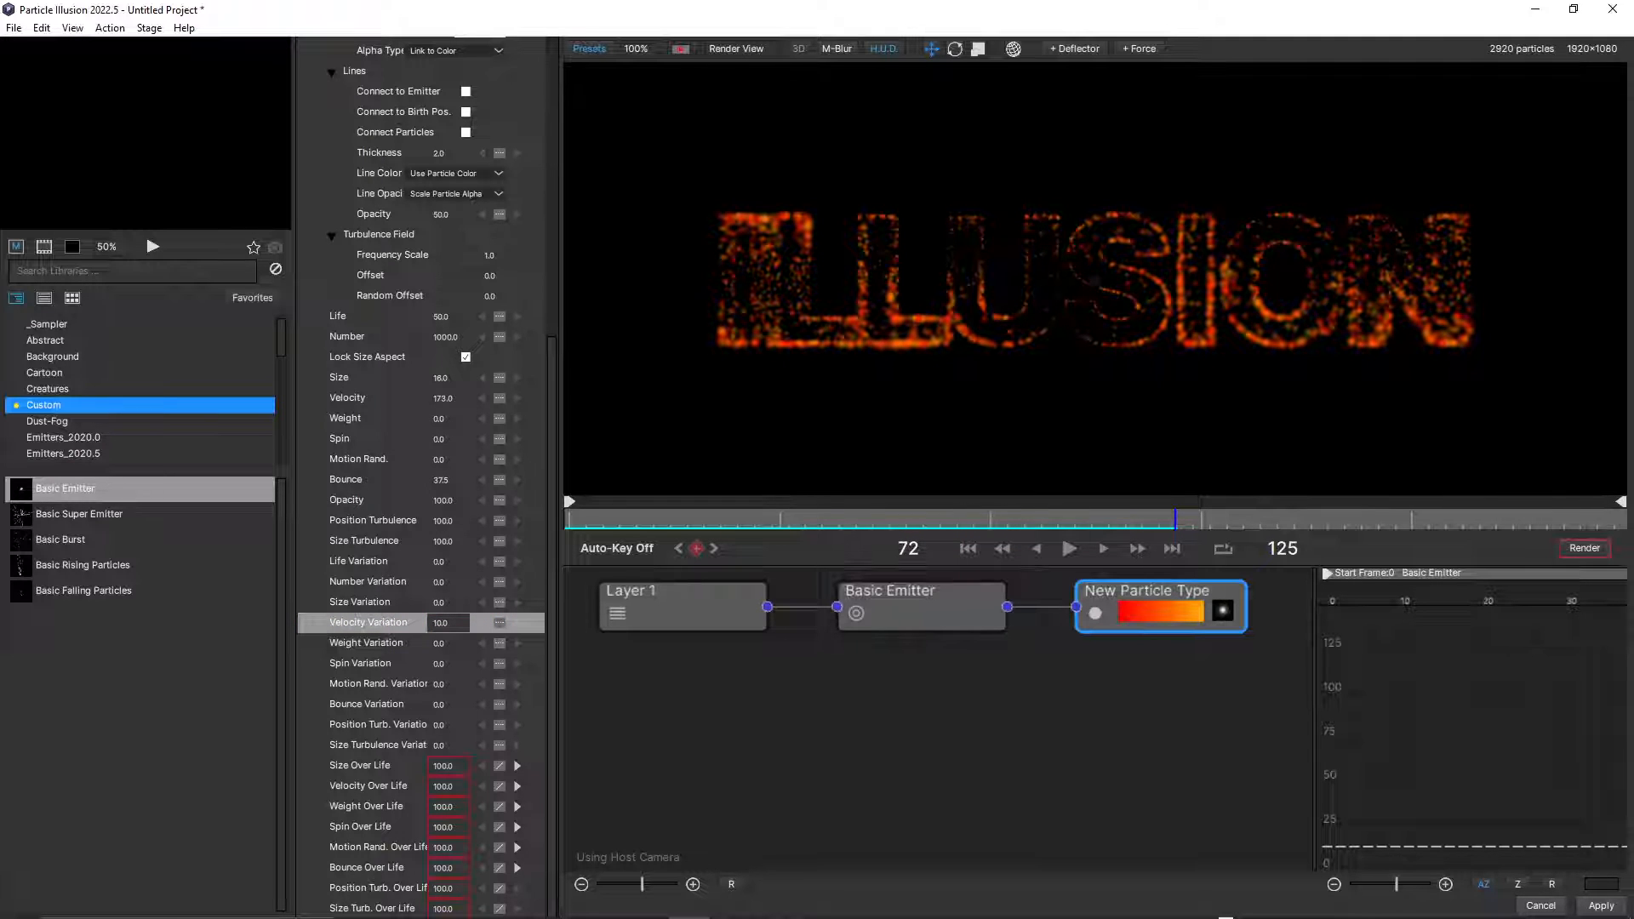
Set the Basic Emitter's Velocity to 6 after trying 100 and 2, checking the particle spread at different frames.
click(922, 608)
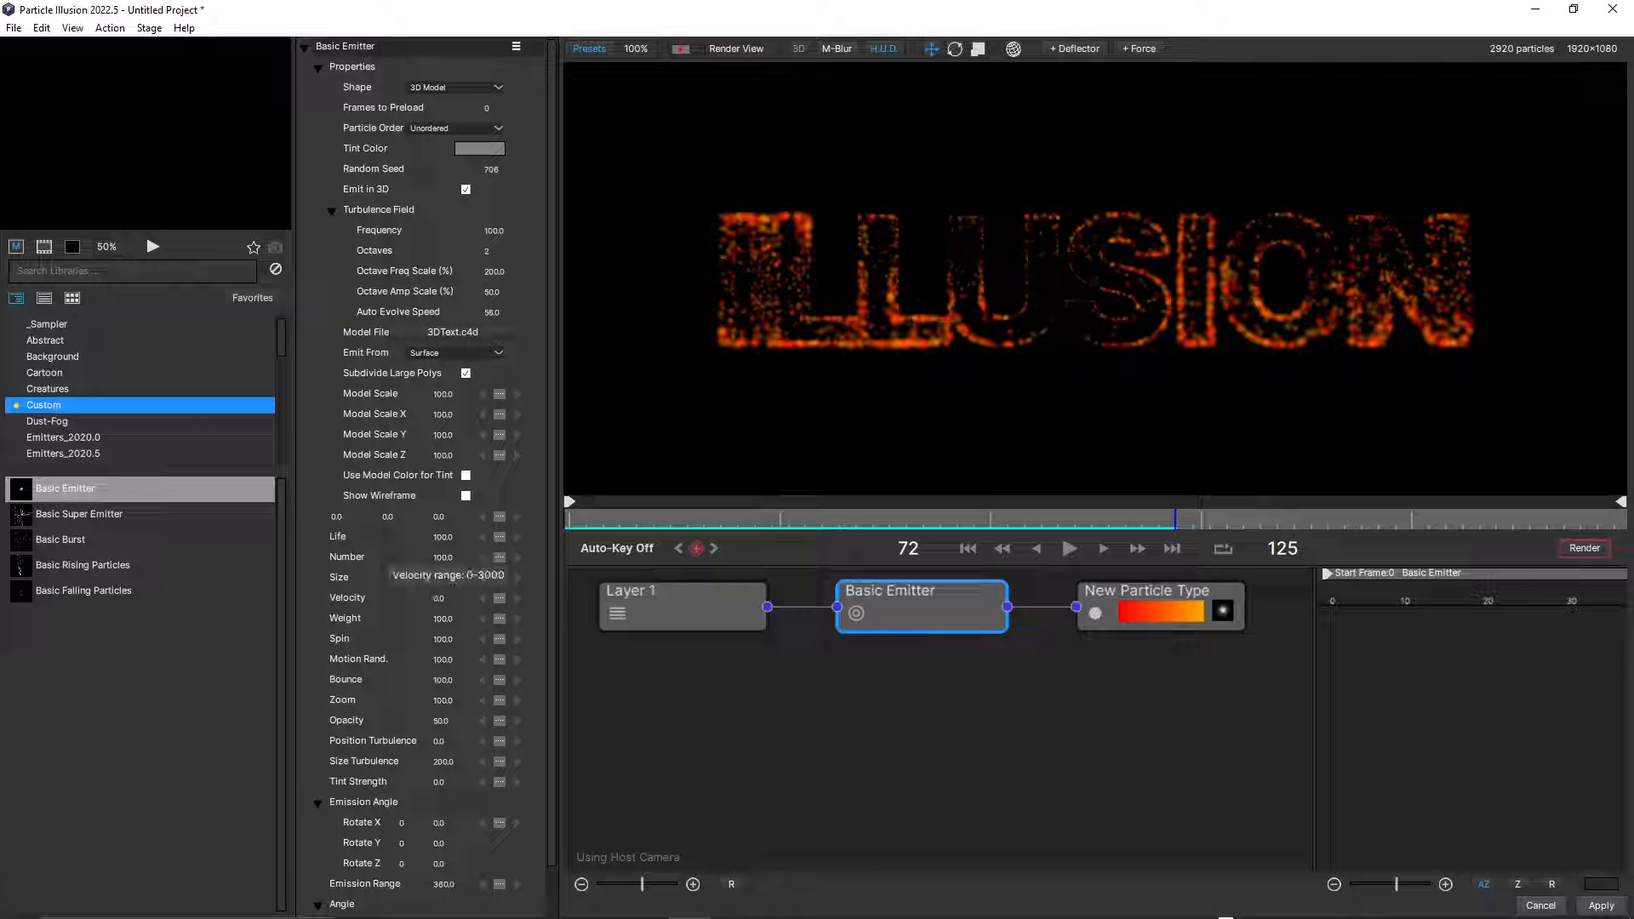
click(439, 598)
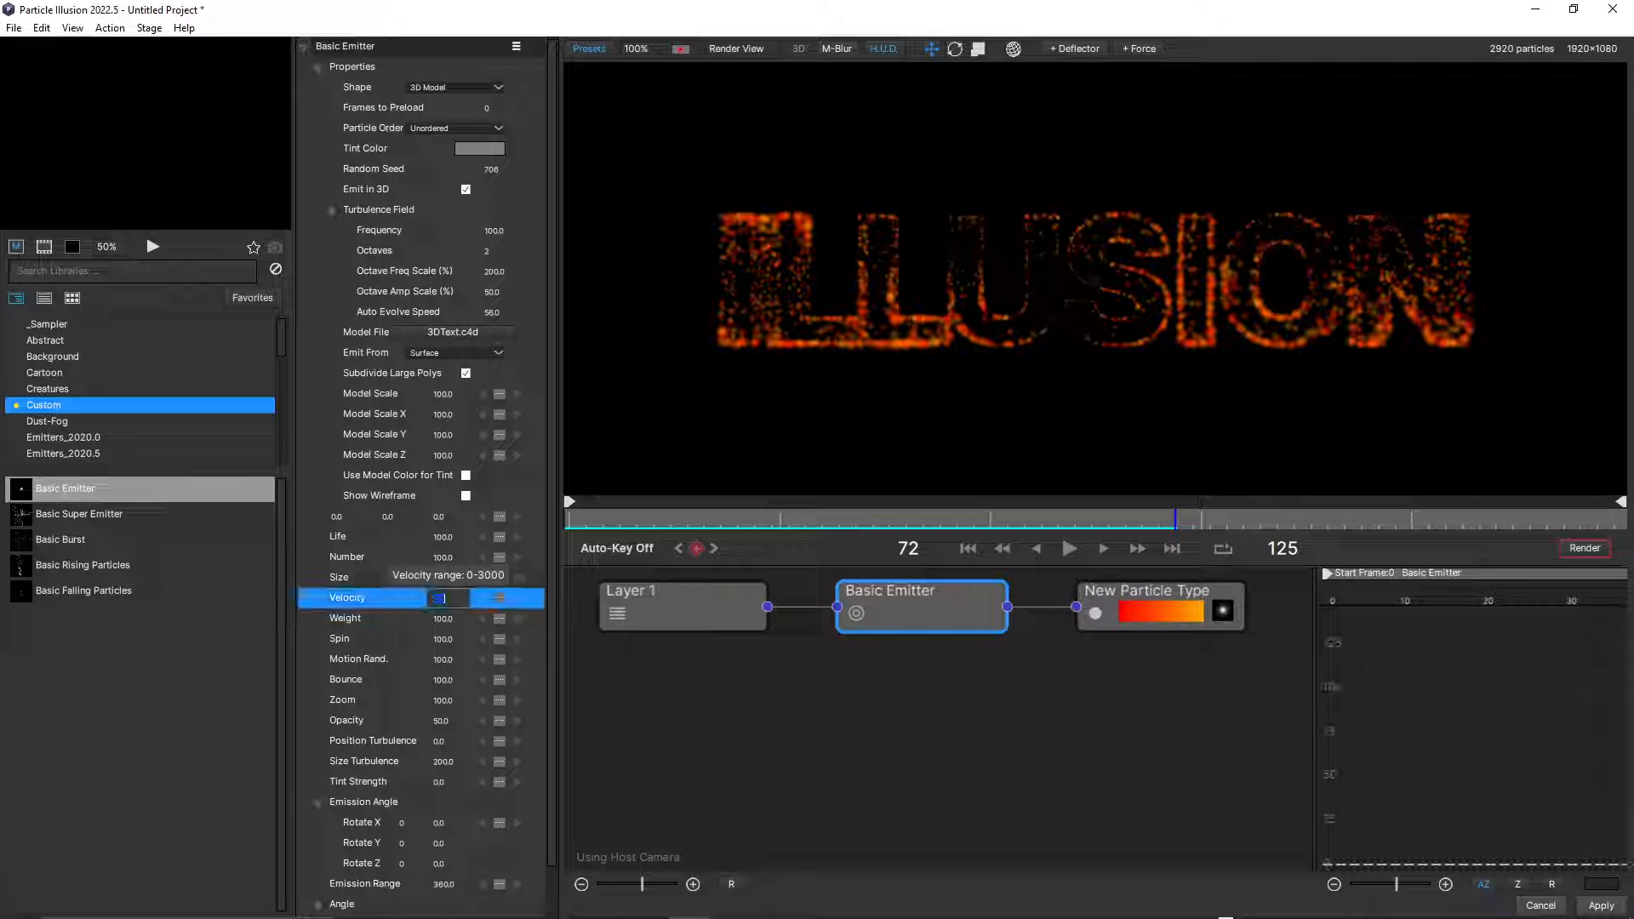
text(100)
key(Return)
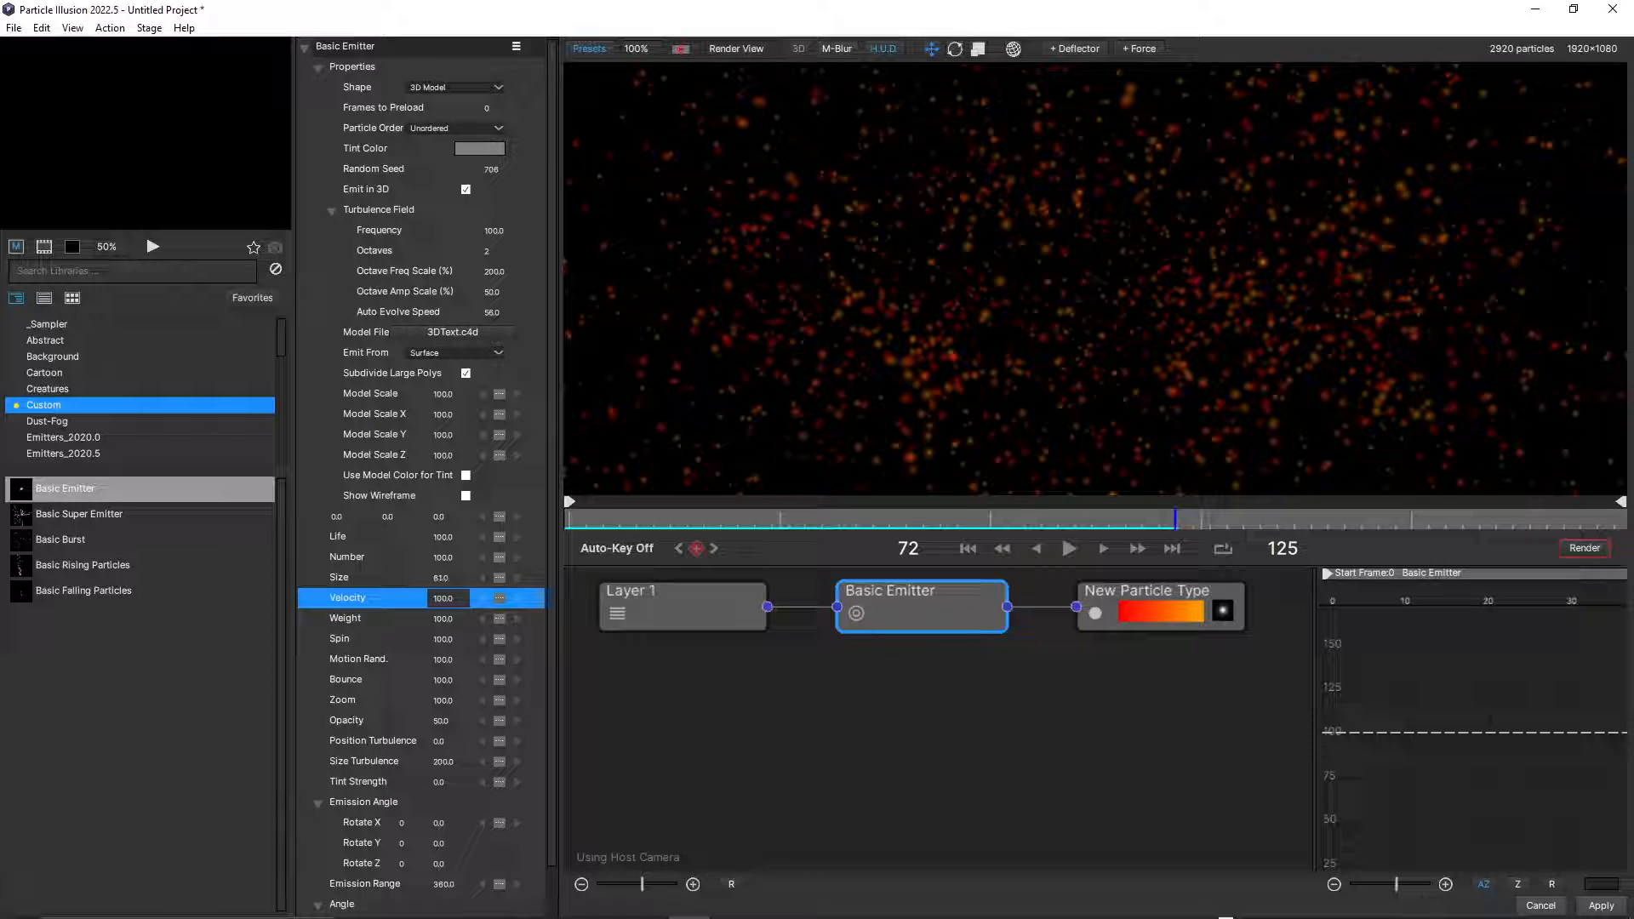
drag(691, 520, 804, 520)
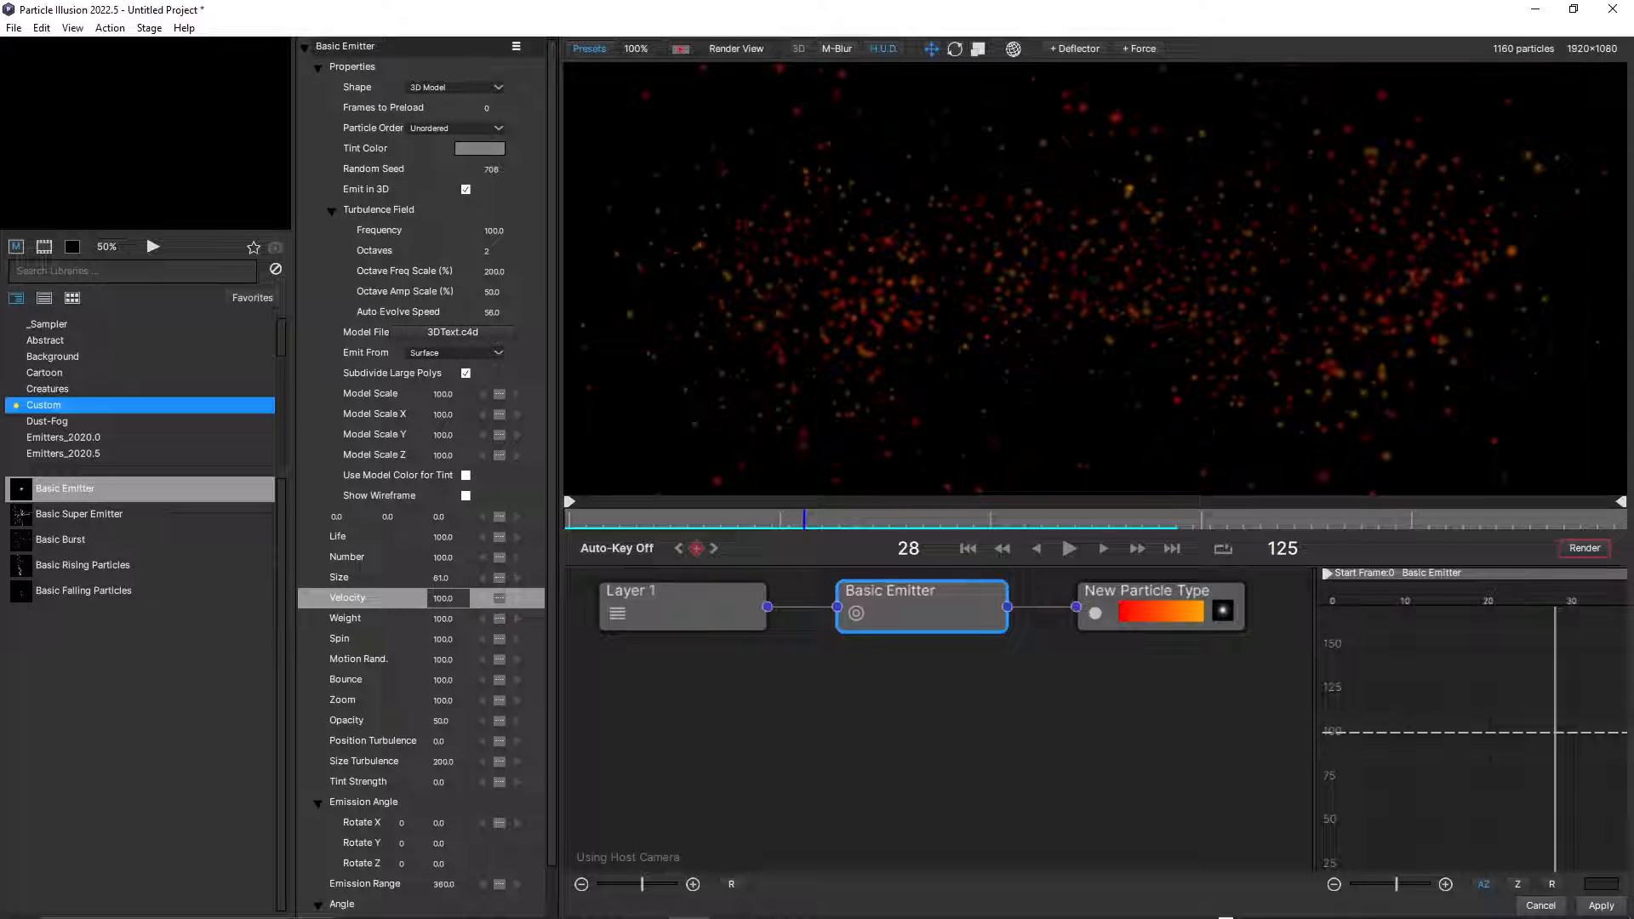
drag(448, 599, 365, 598)
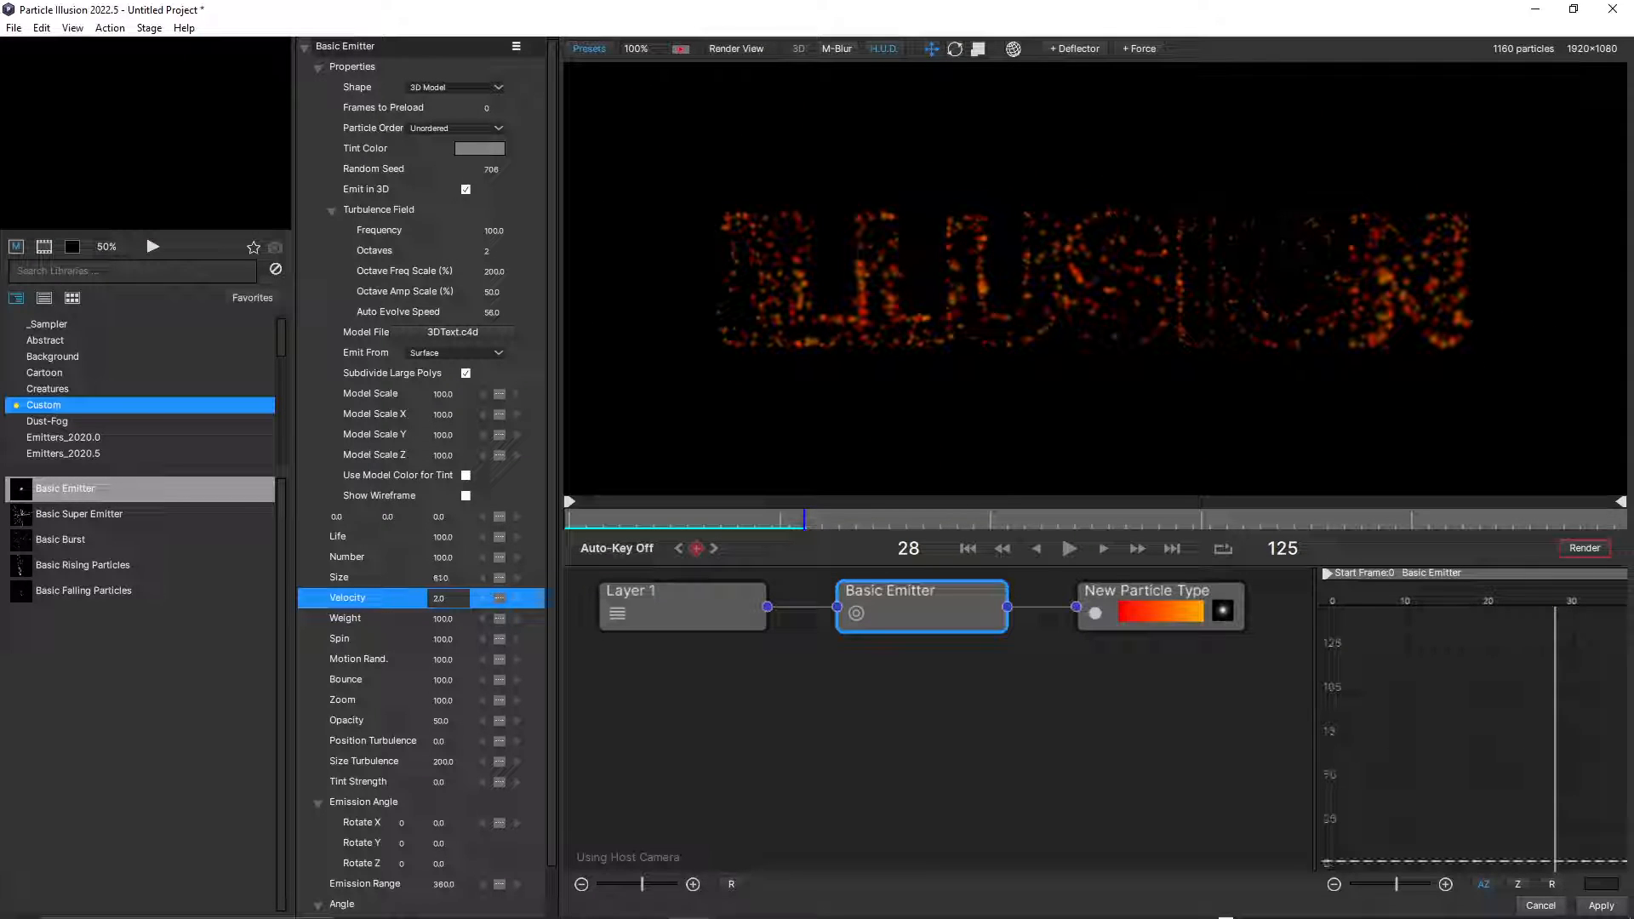
drag(638, 519, 1504, 519)
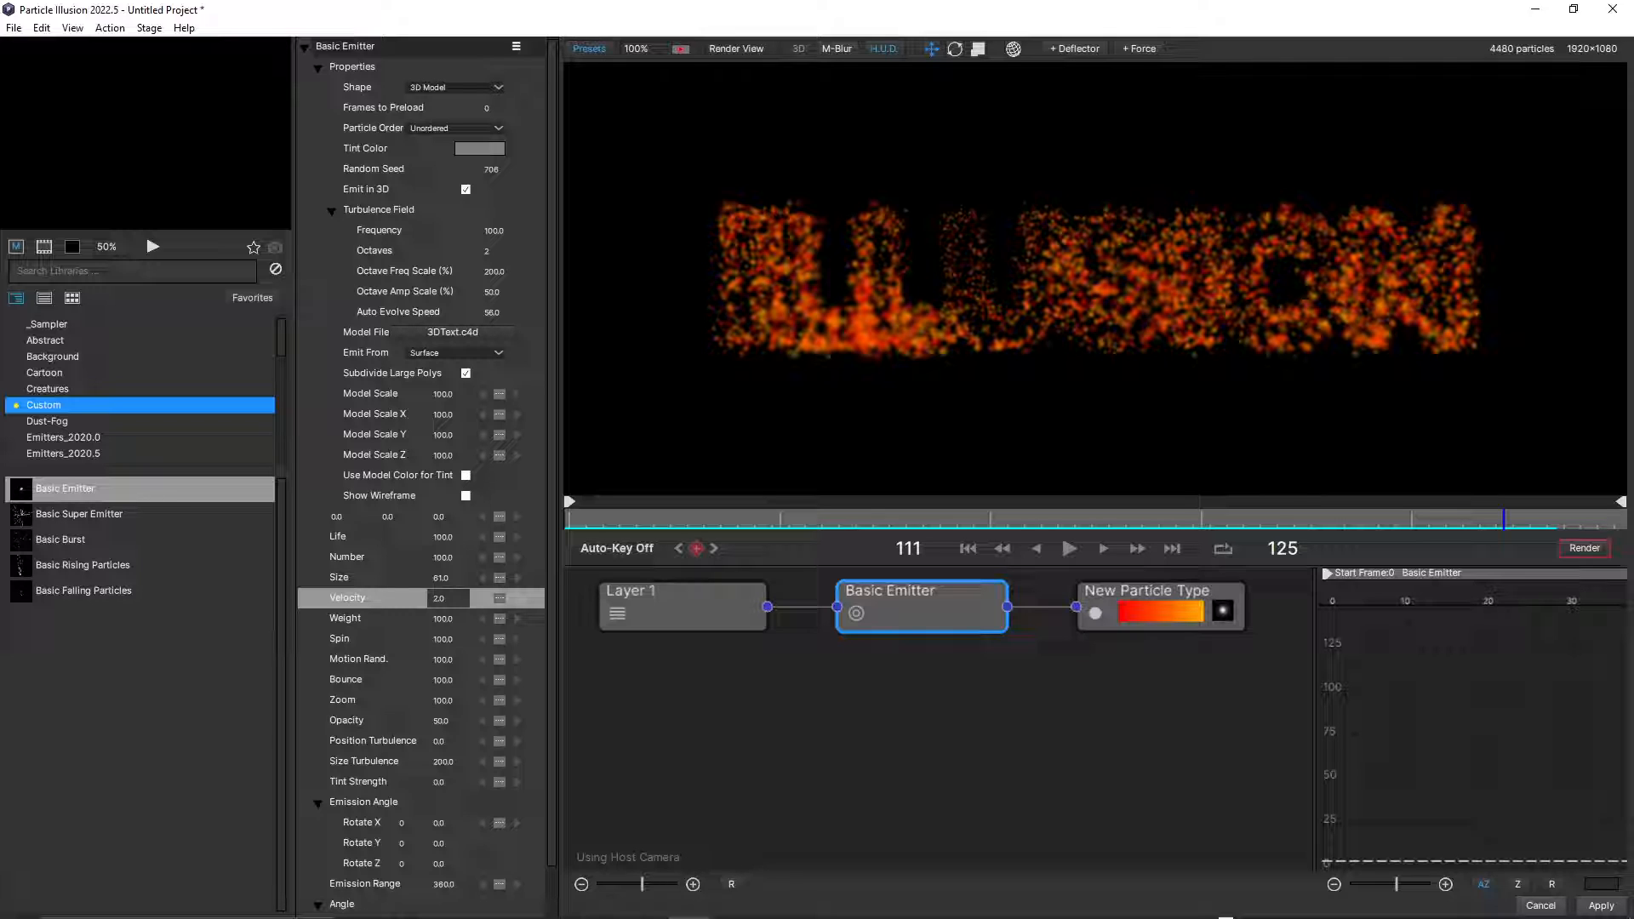
click(365, 597)
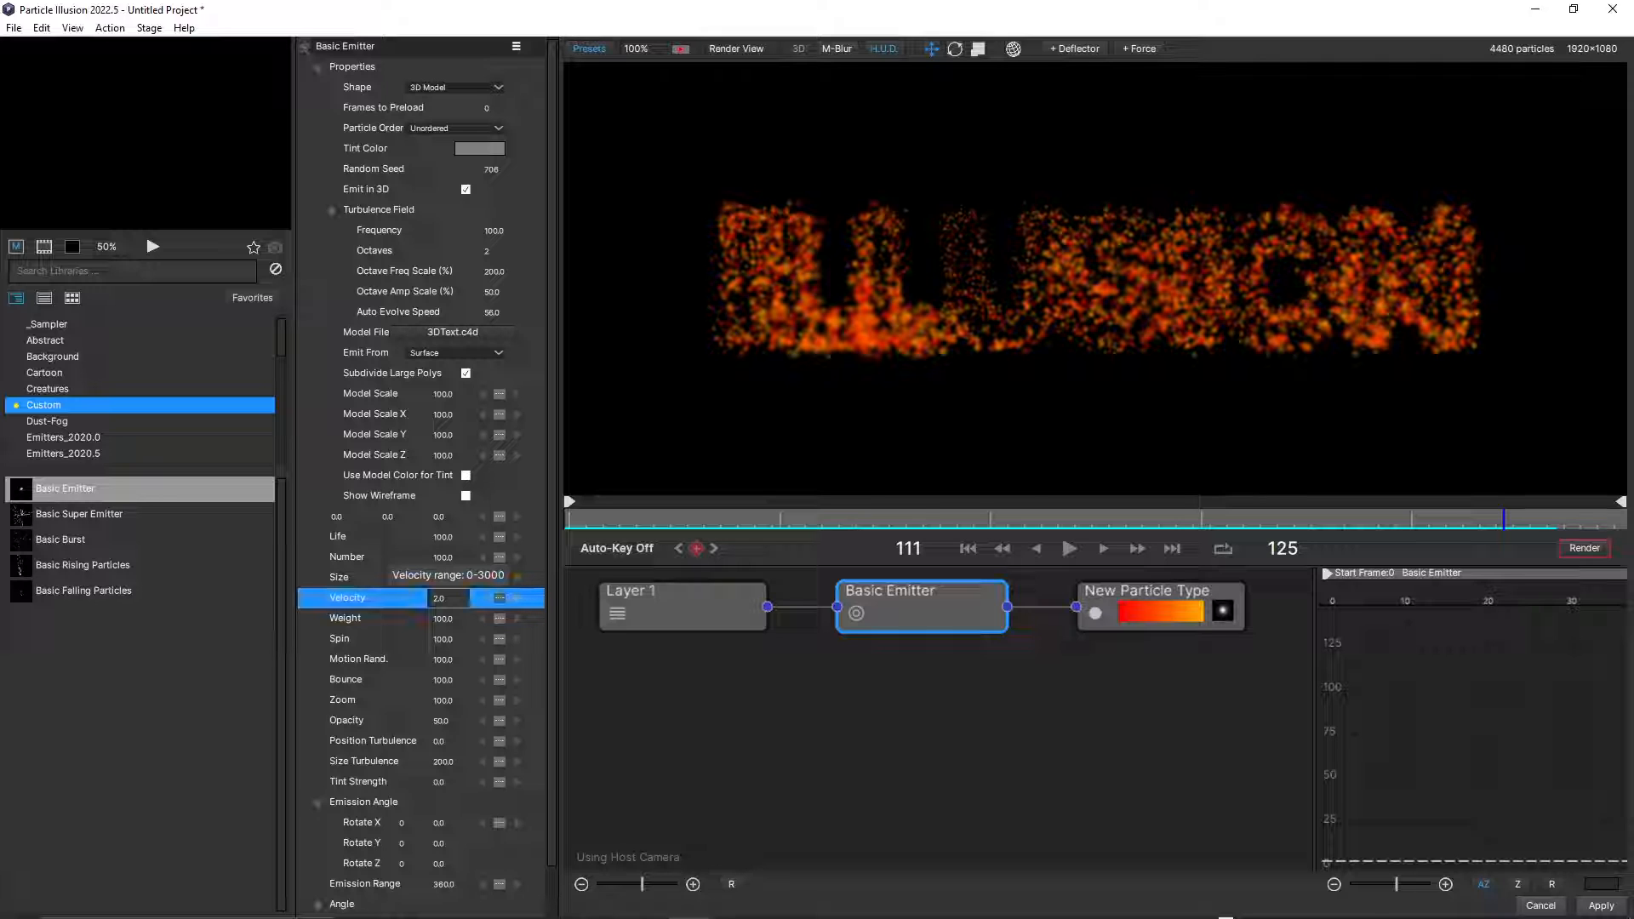
drag(449, 599, 451, 598)
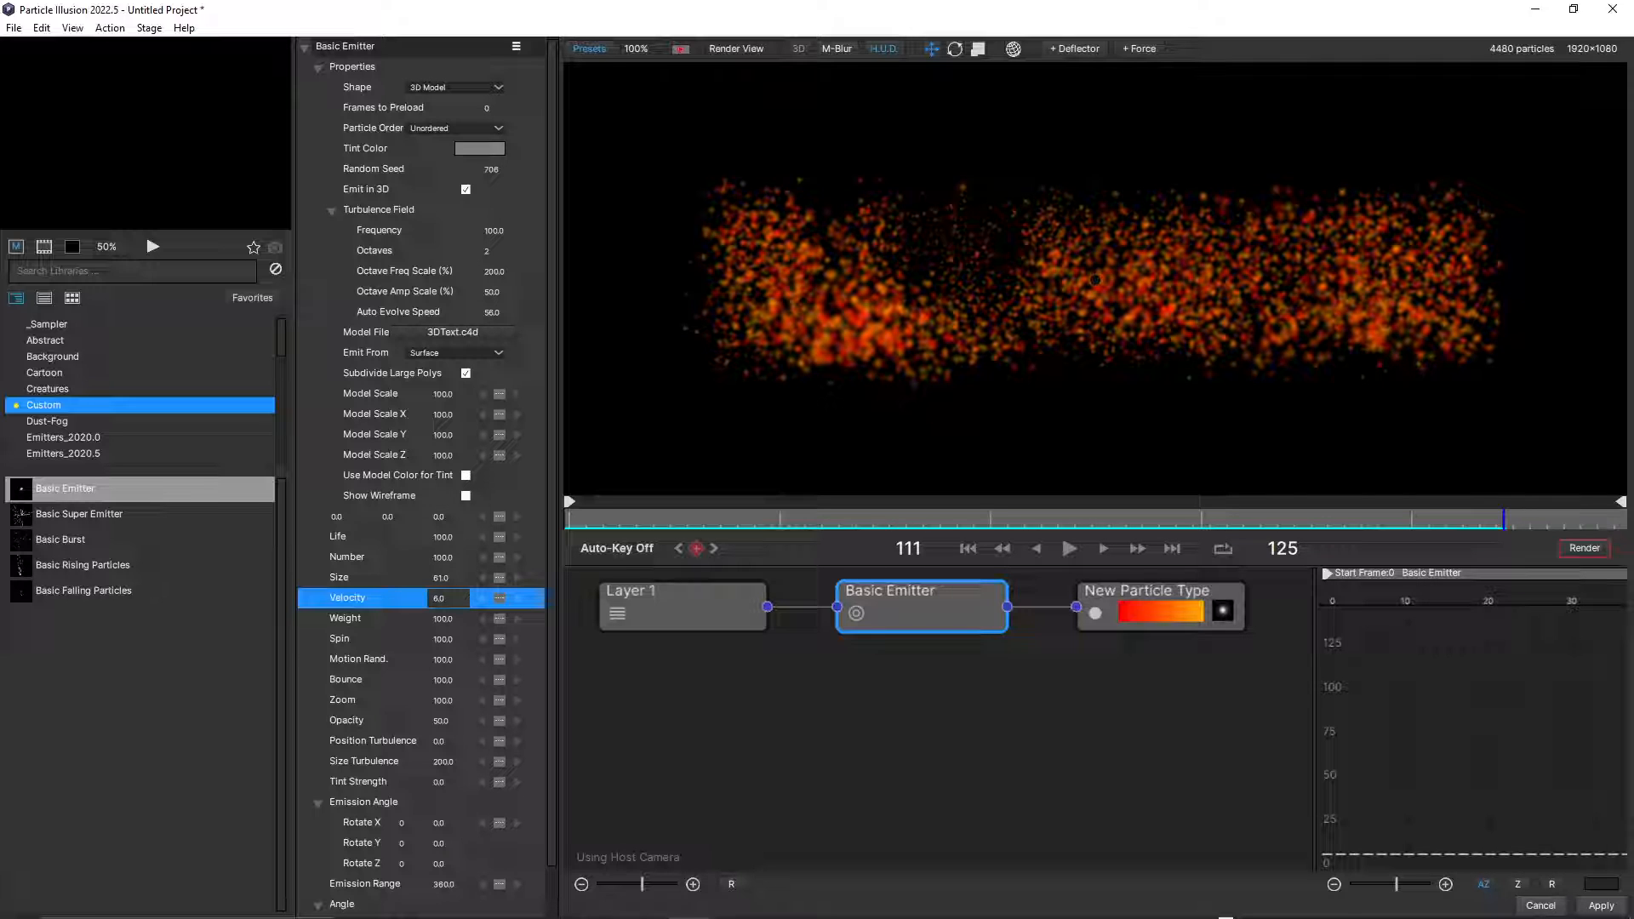
Reduce the Basic Emitter's Number, trying 10 and settling on 2.
click(442, 558)
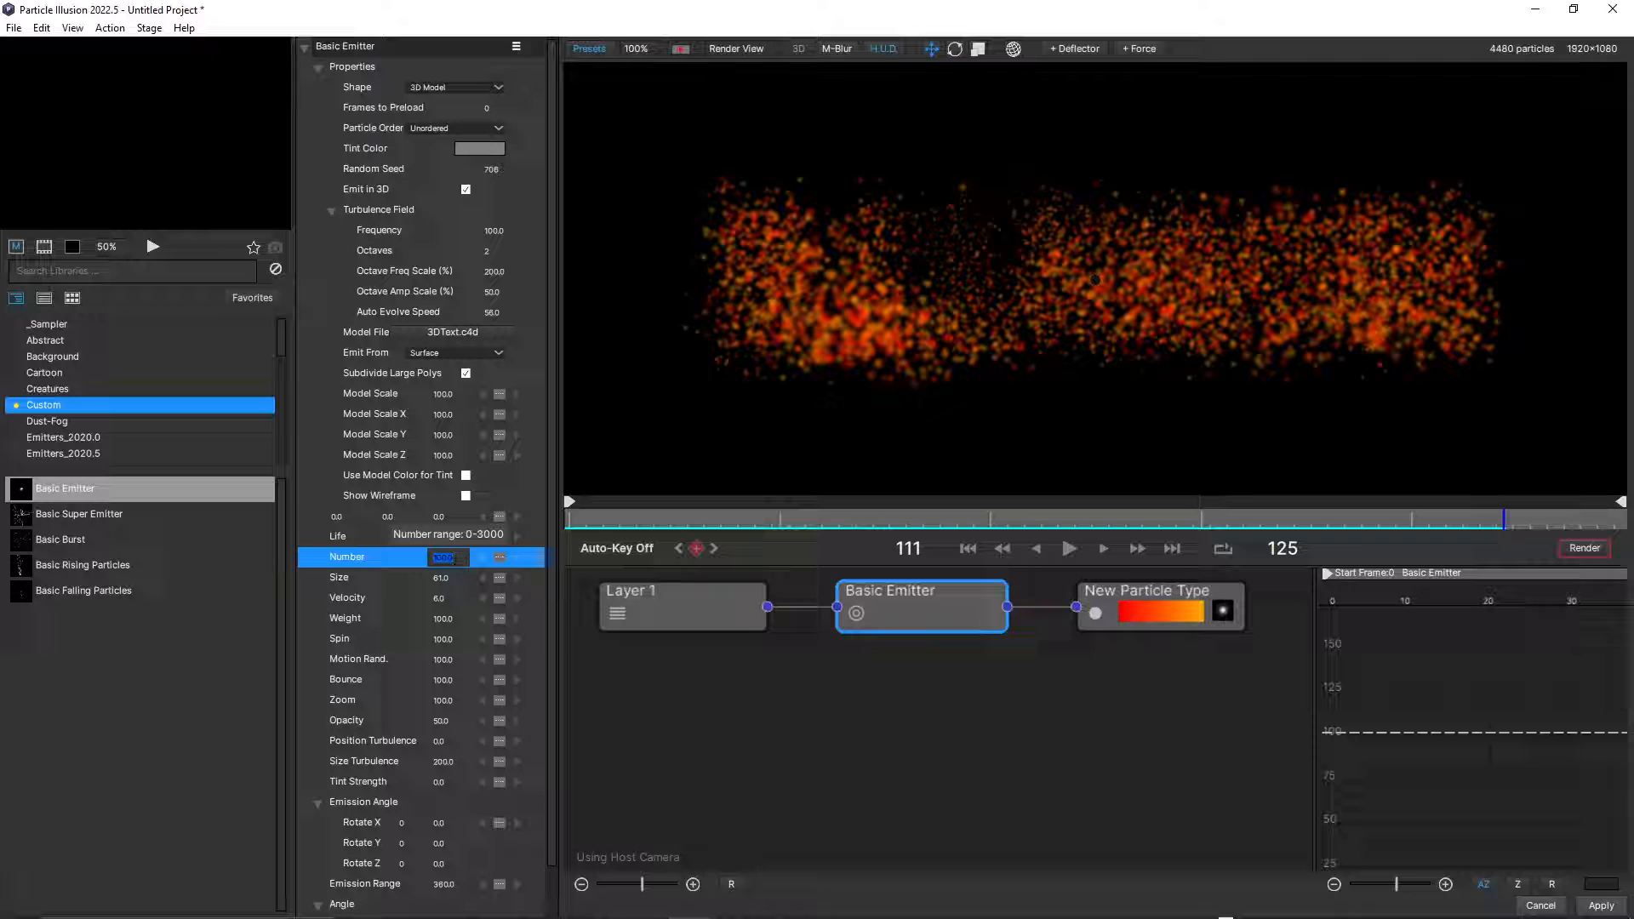
text(10)
key(Return)
click(442, 558)
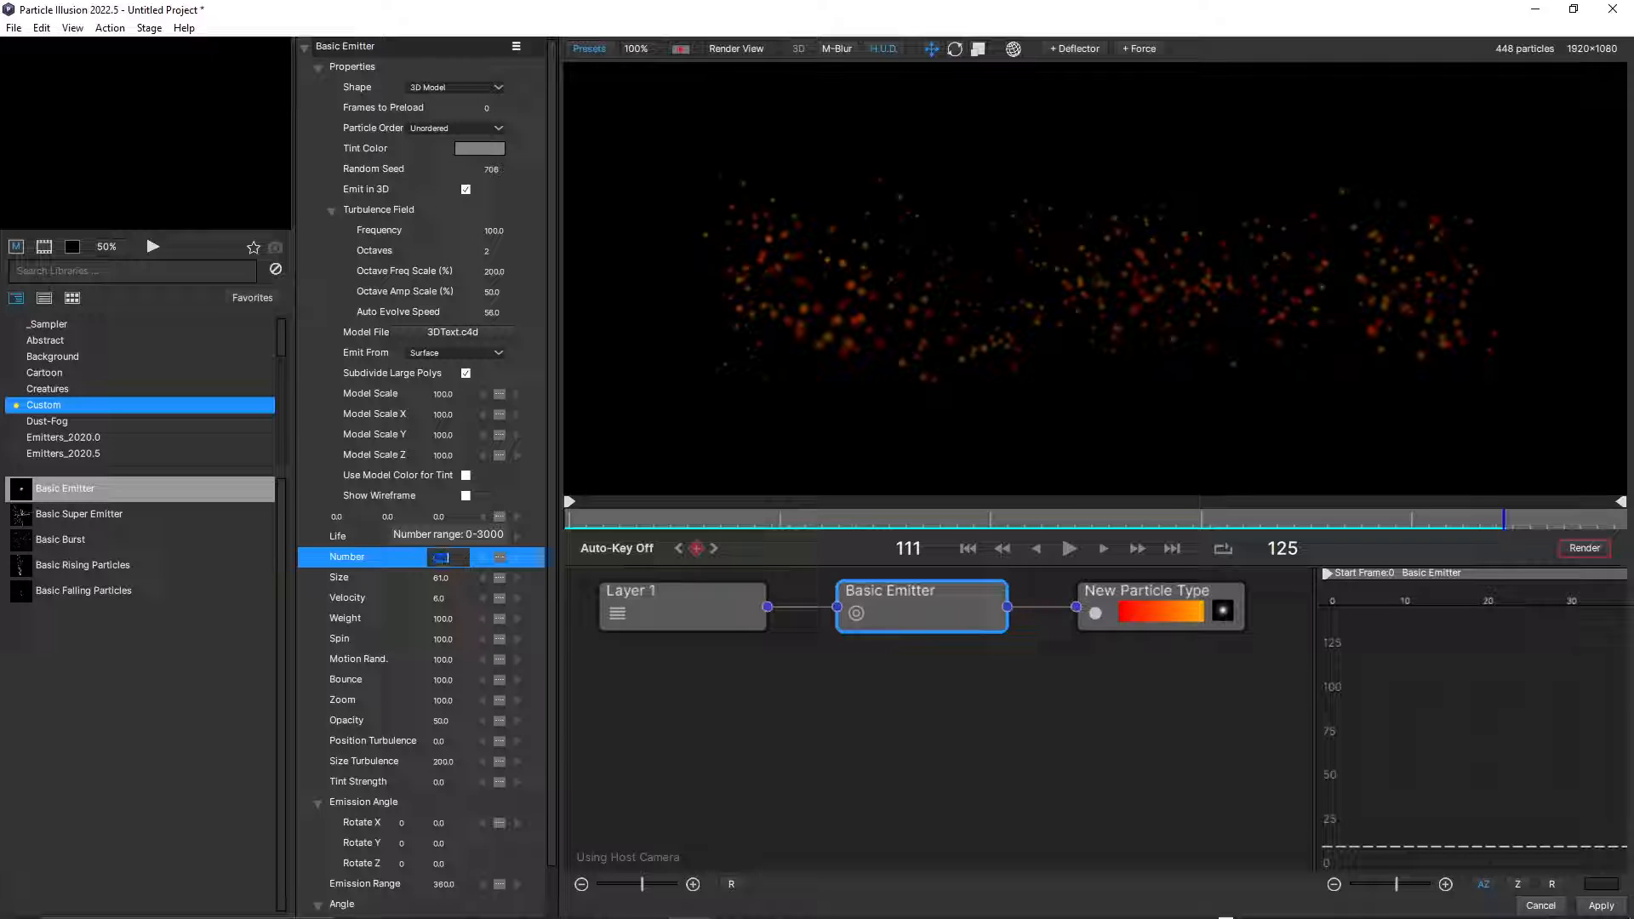
text(2)
key(Return)
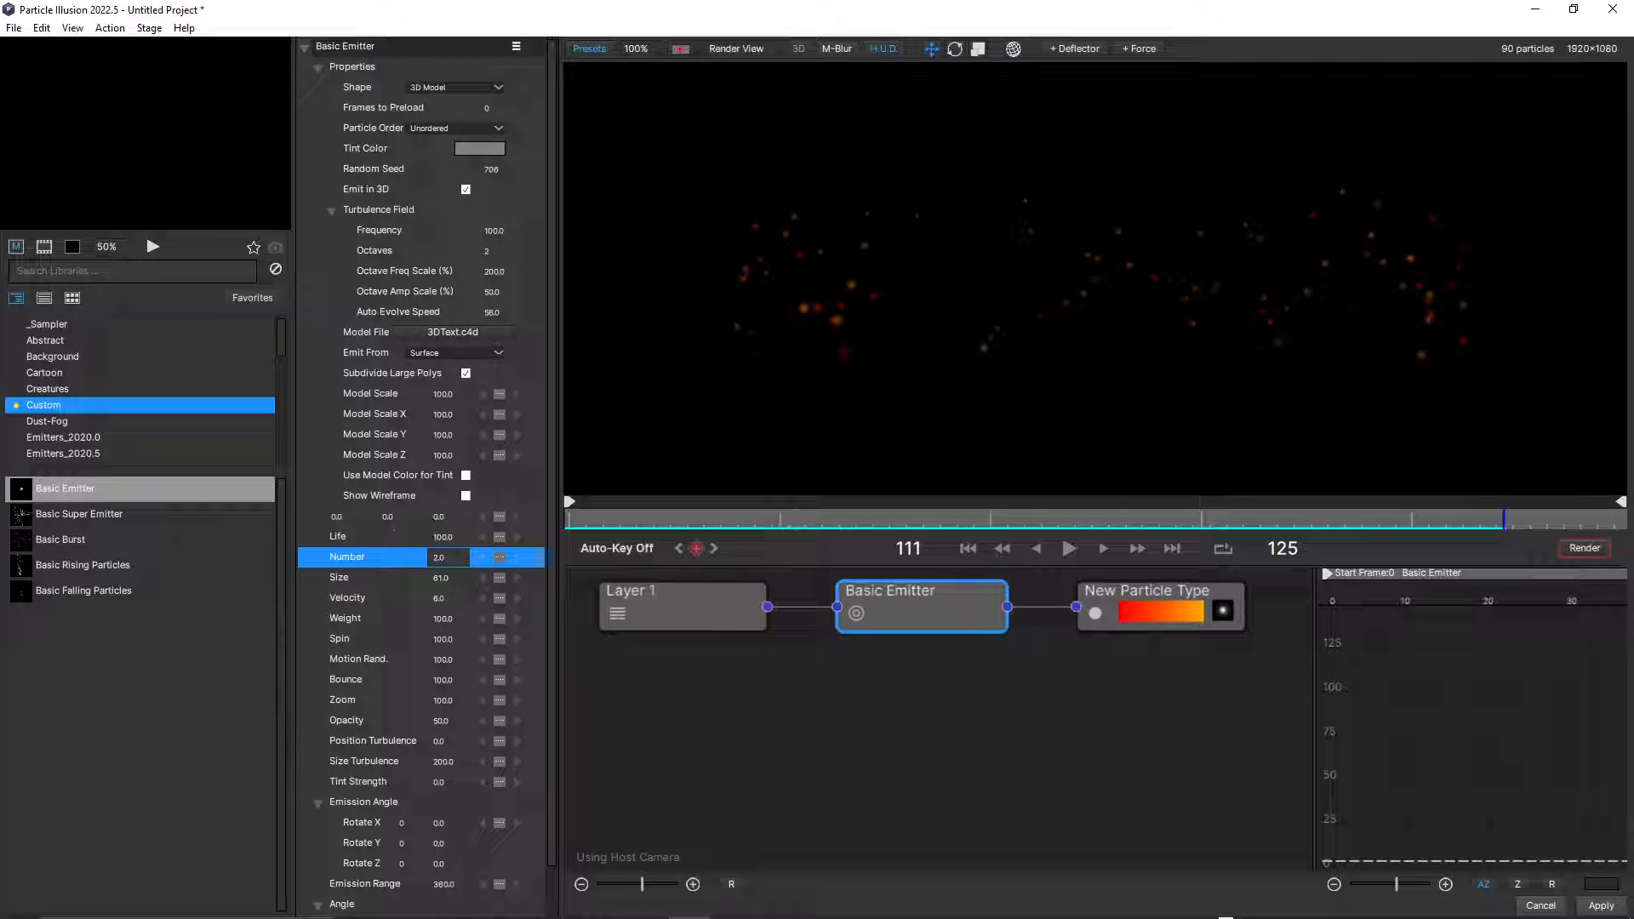
Play back the sparse particles, raise the Basic Emitter's Velocity above 6, and apply the changes to the After Effects layer.
click(1069, 549)
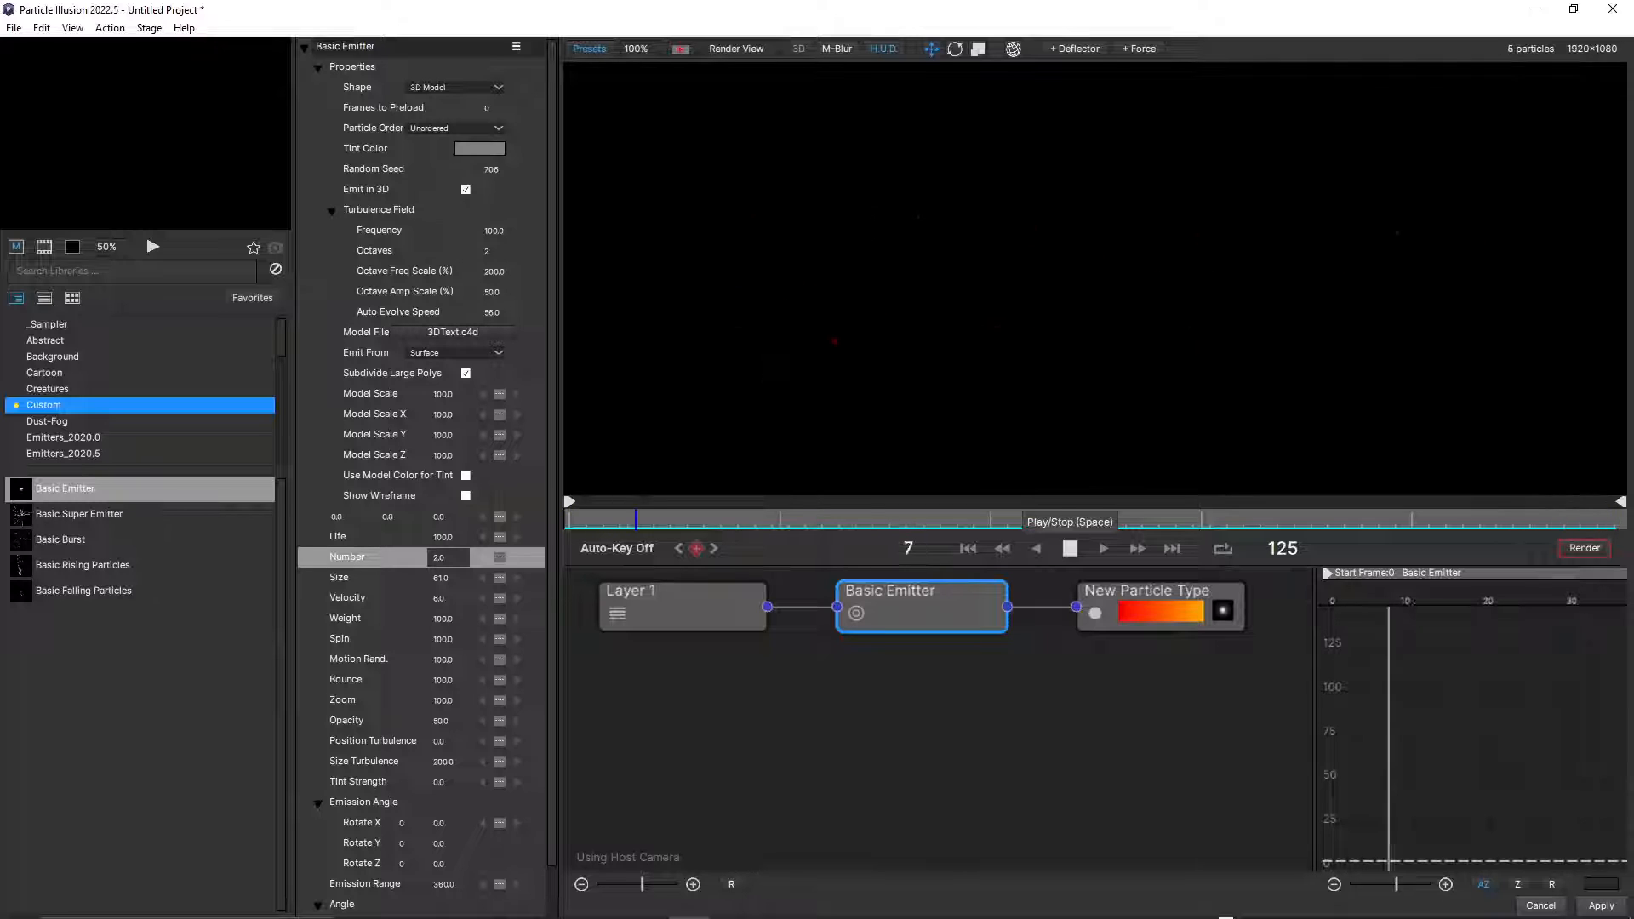
click(1069, 549)
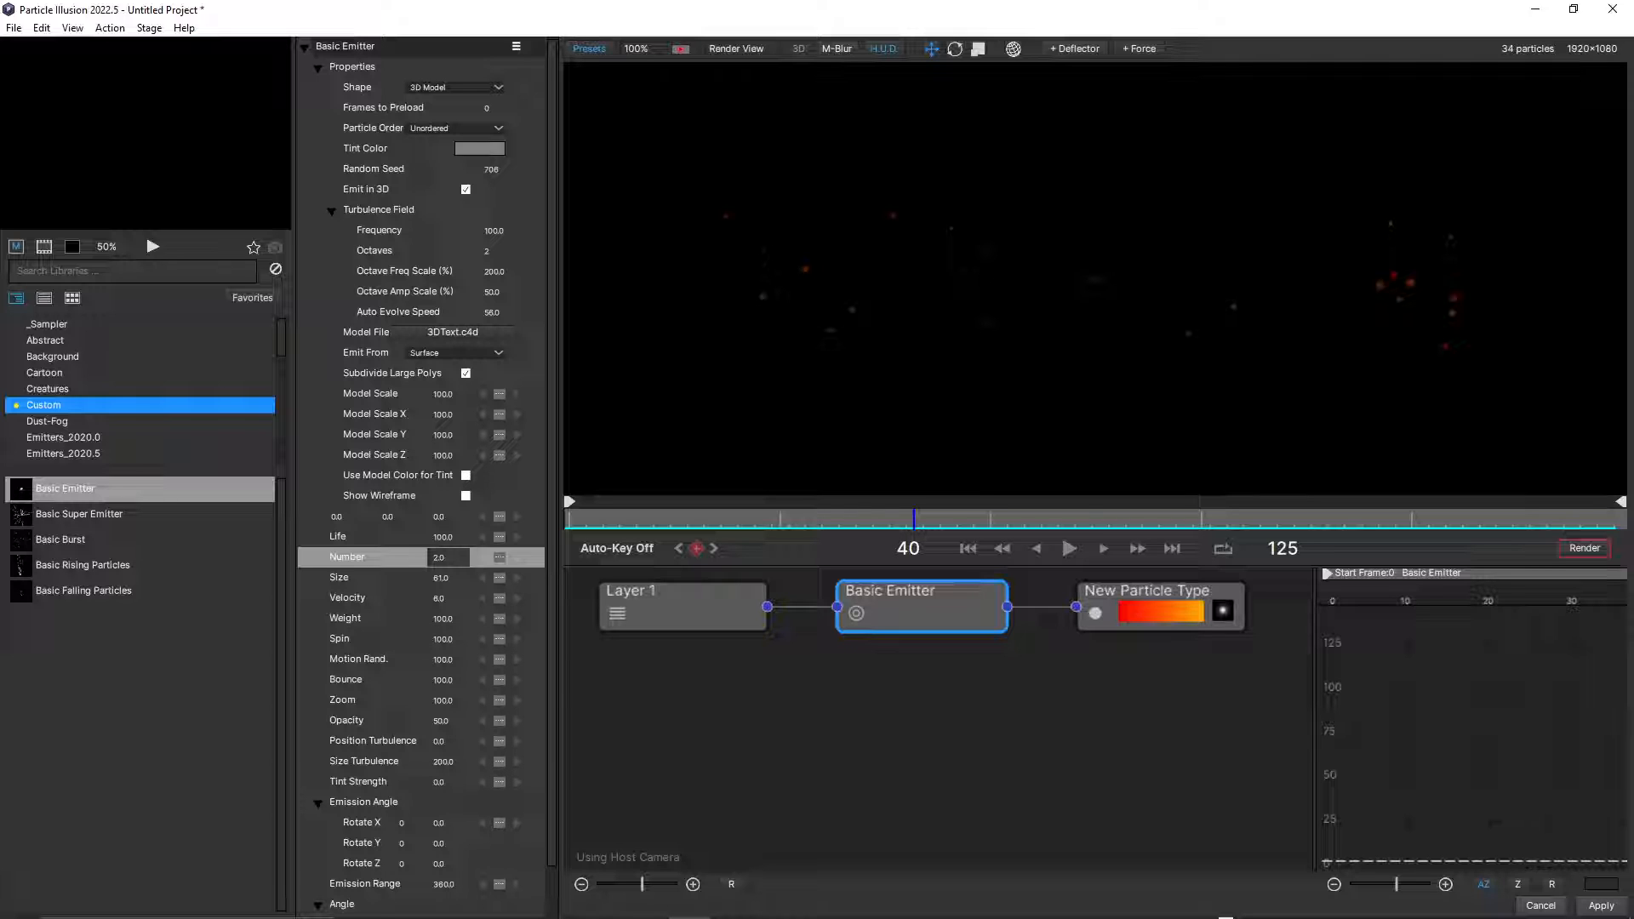
click(347, 598)
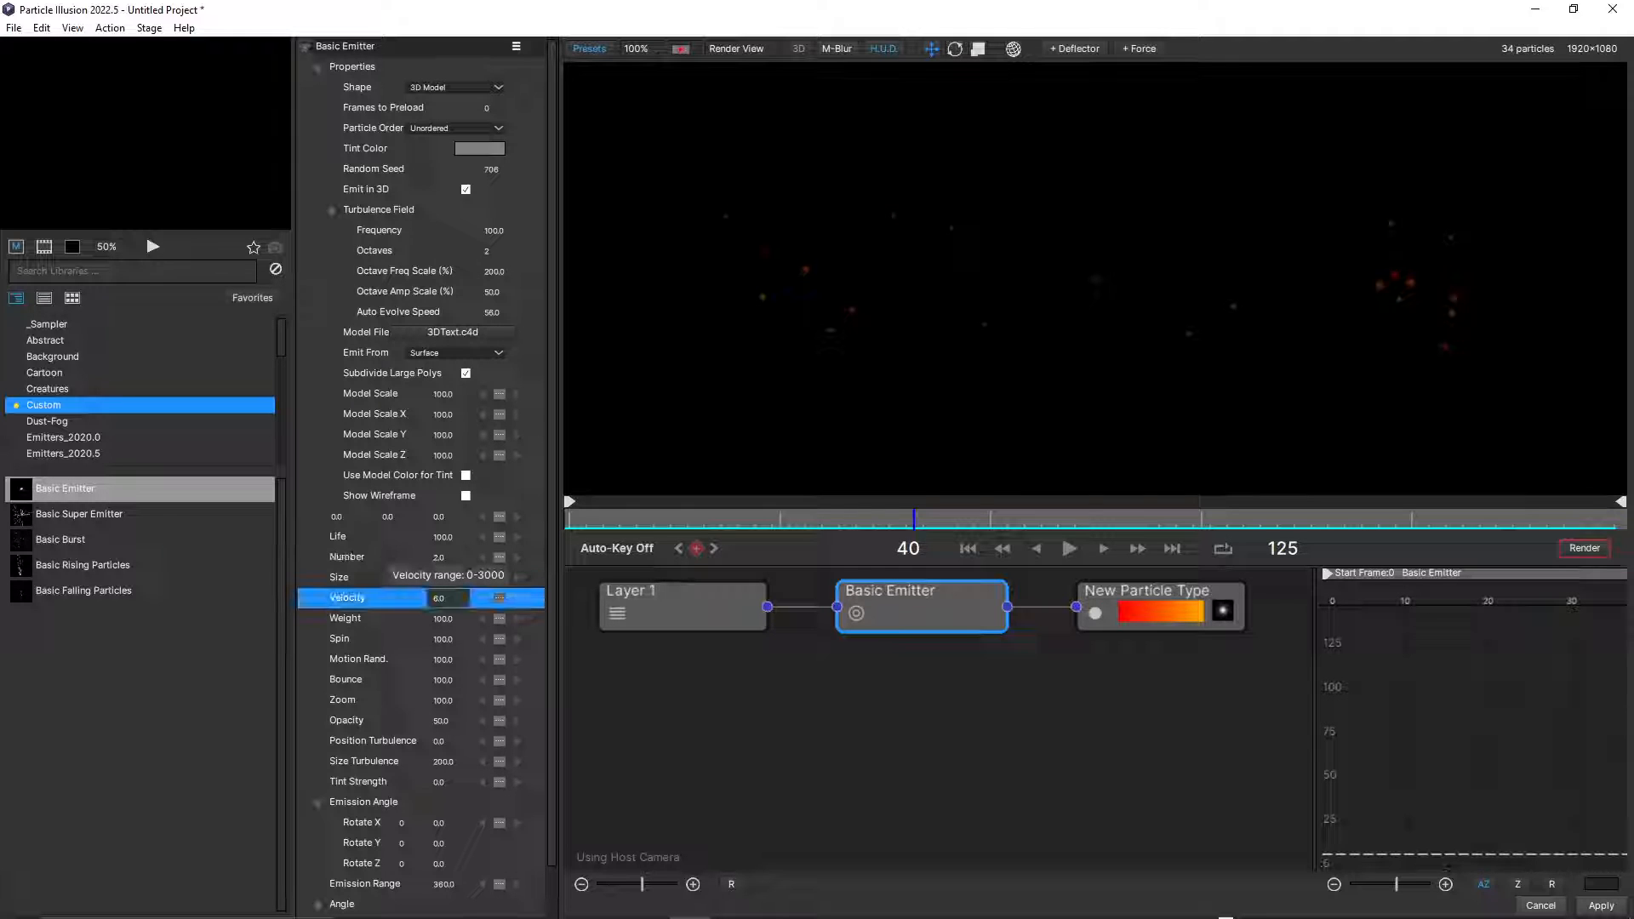
drag(439, 598, 445, 598)
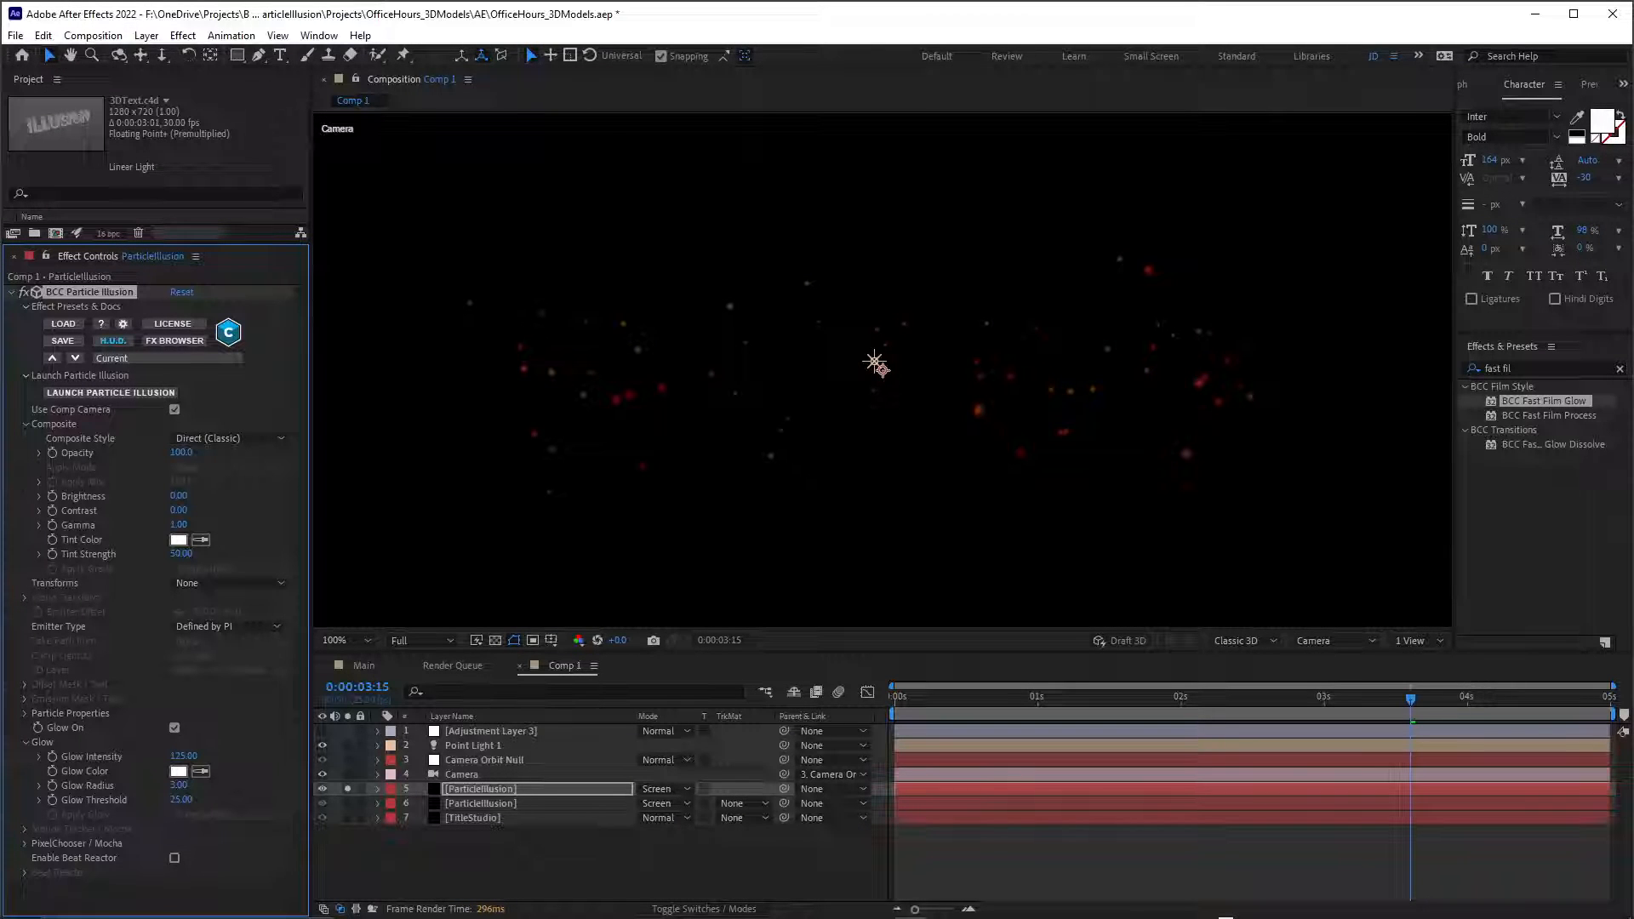
Solo the original ParticleIllusion layer along with its duplicate and preview both particle layers together in a close view.
drag(1410, 698, 1169, 699)
click(347, 804)
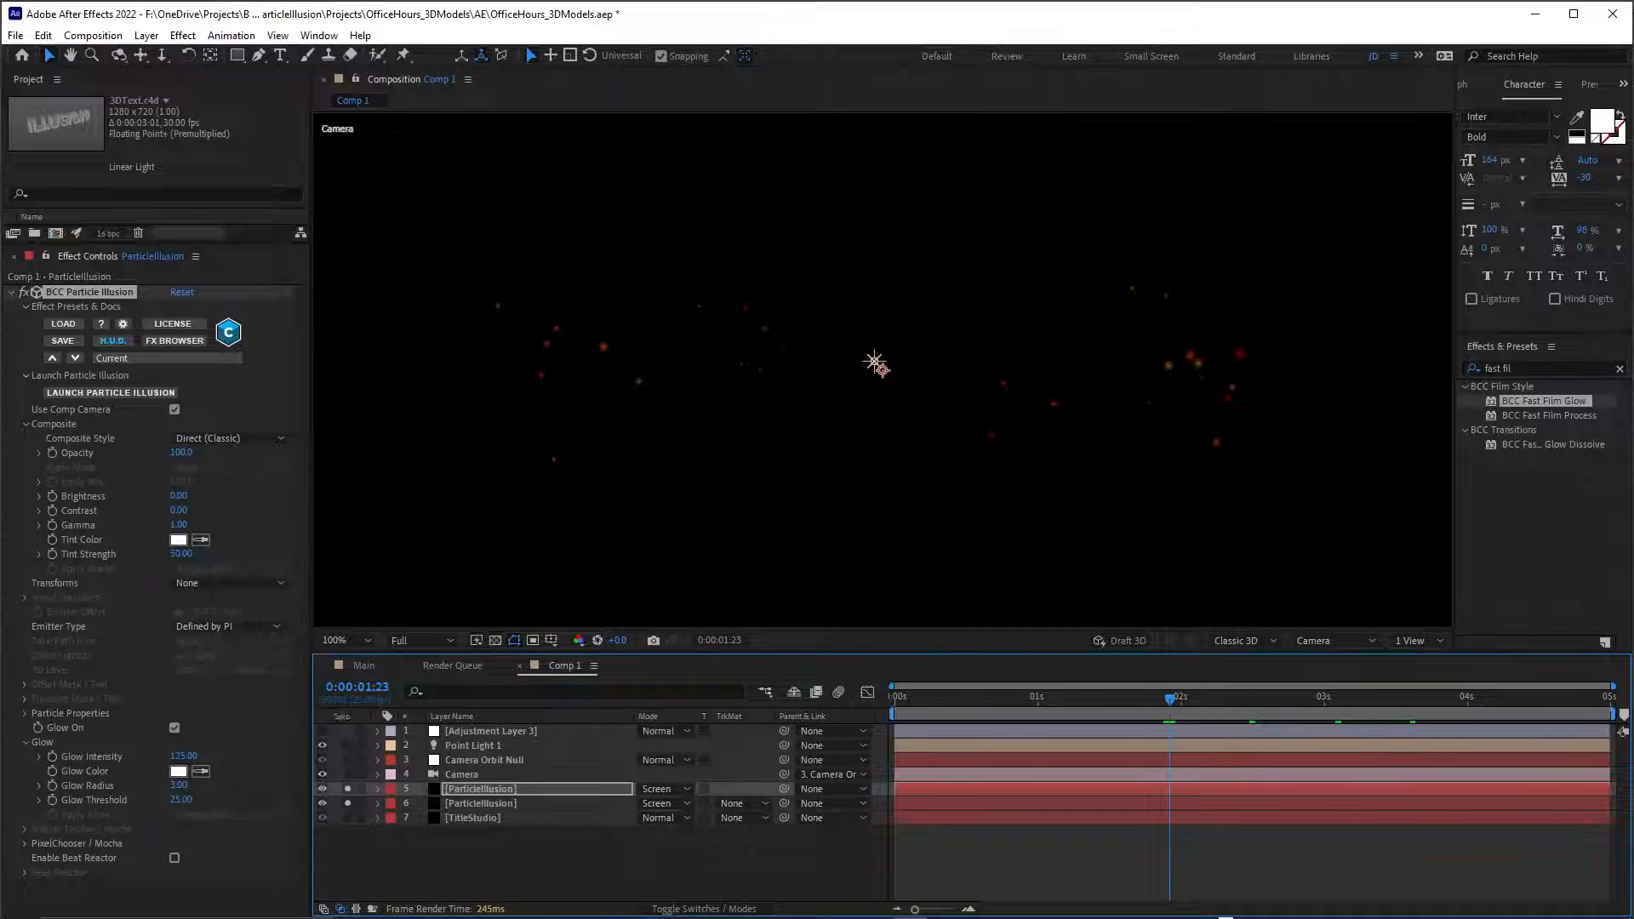
key(space)
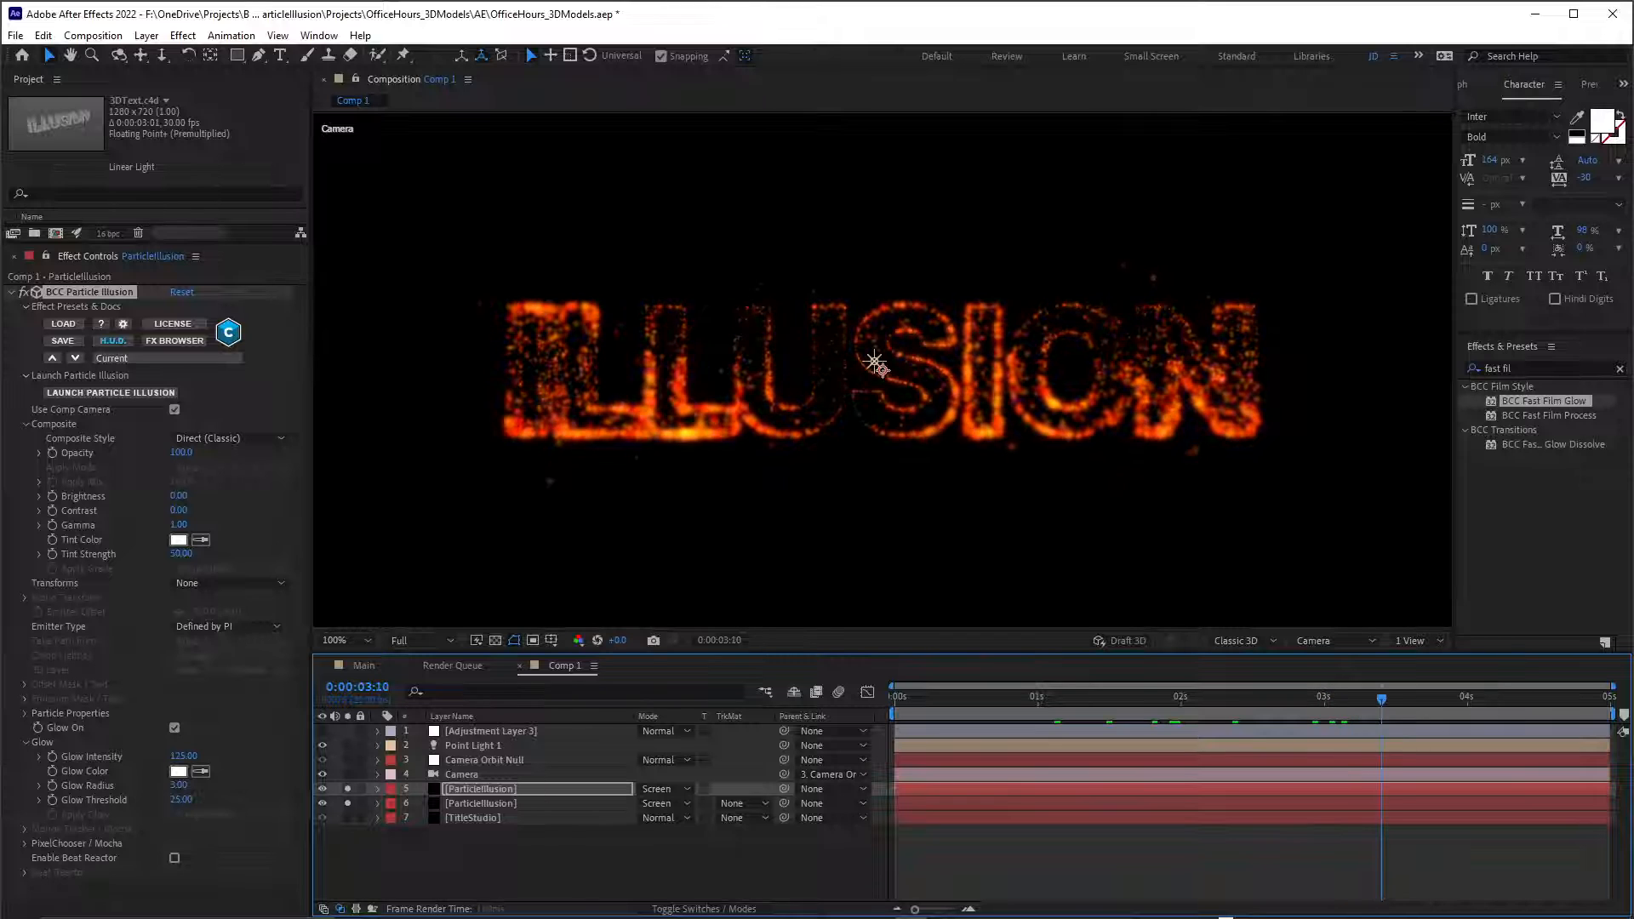
scroll(883, 371, up, 2)
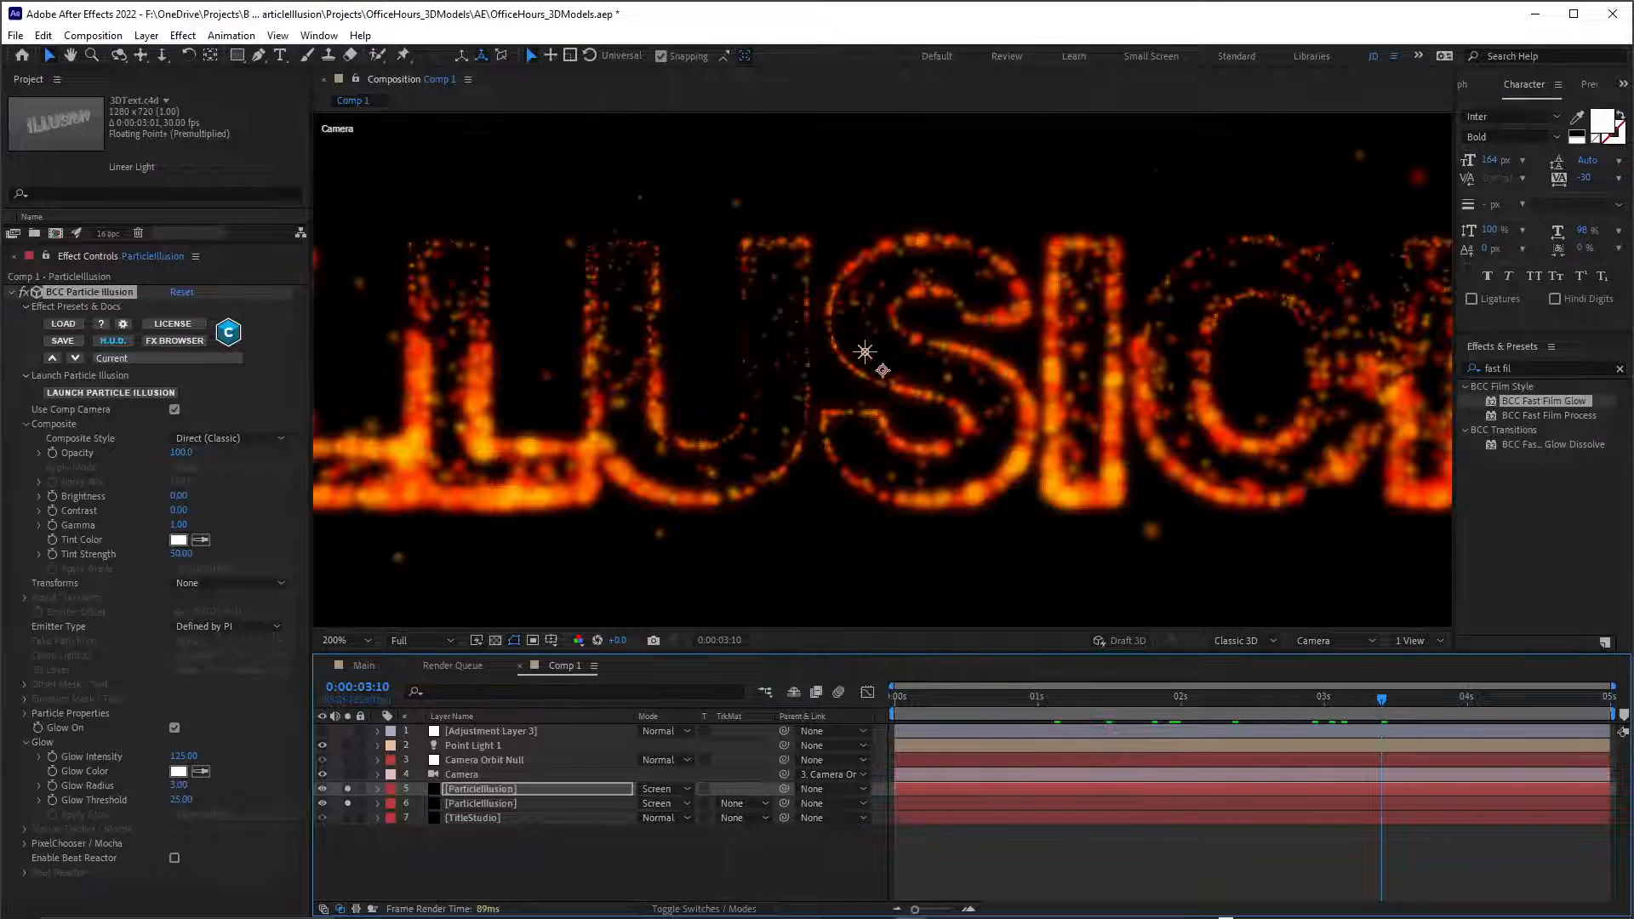
Change the duplicate ParticleIllusion layer's blend mode to Add and preview the combined particles at 100% zoom.
scroll(883, 370, down, 2)
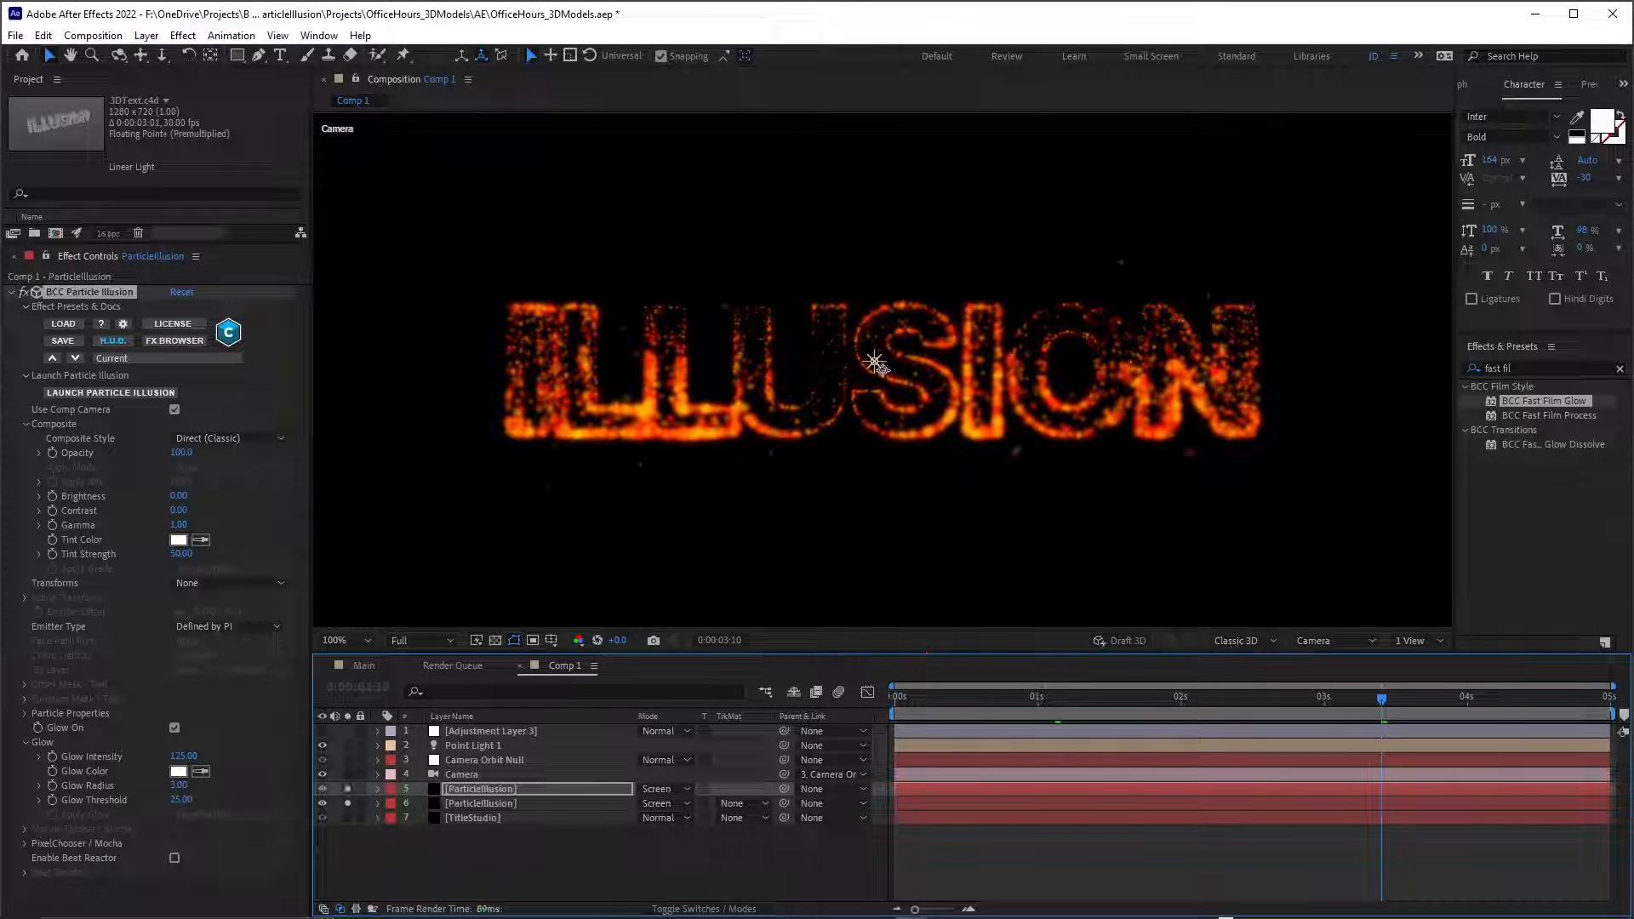
click(667, 789)
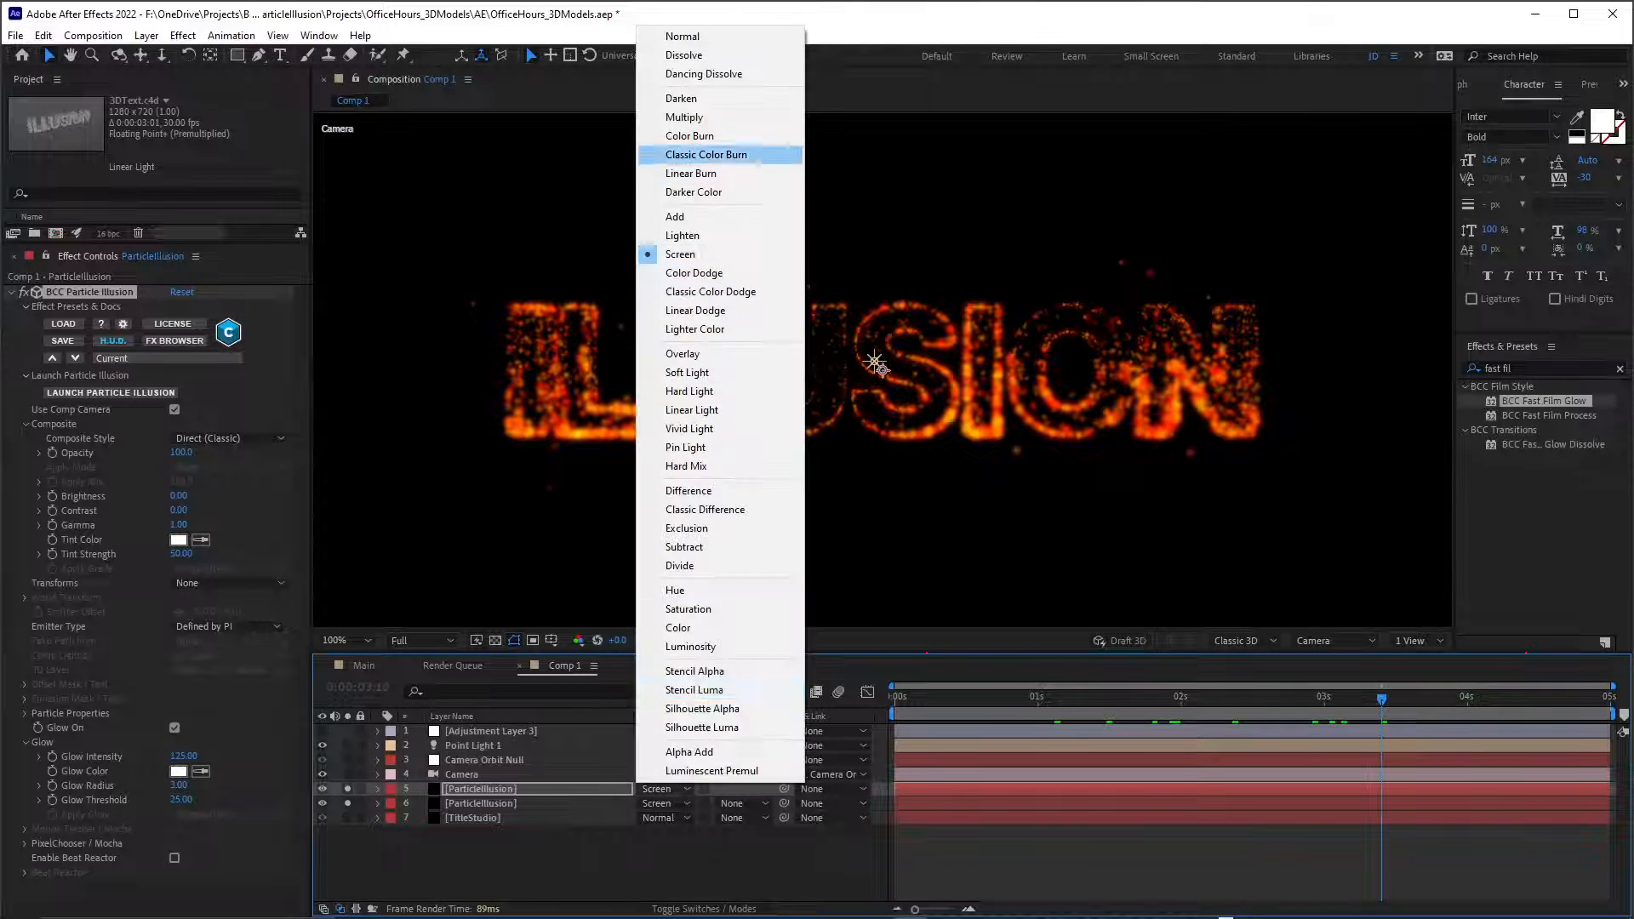
click(678, 217)
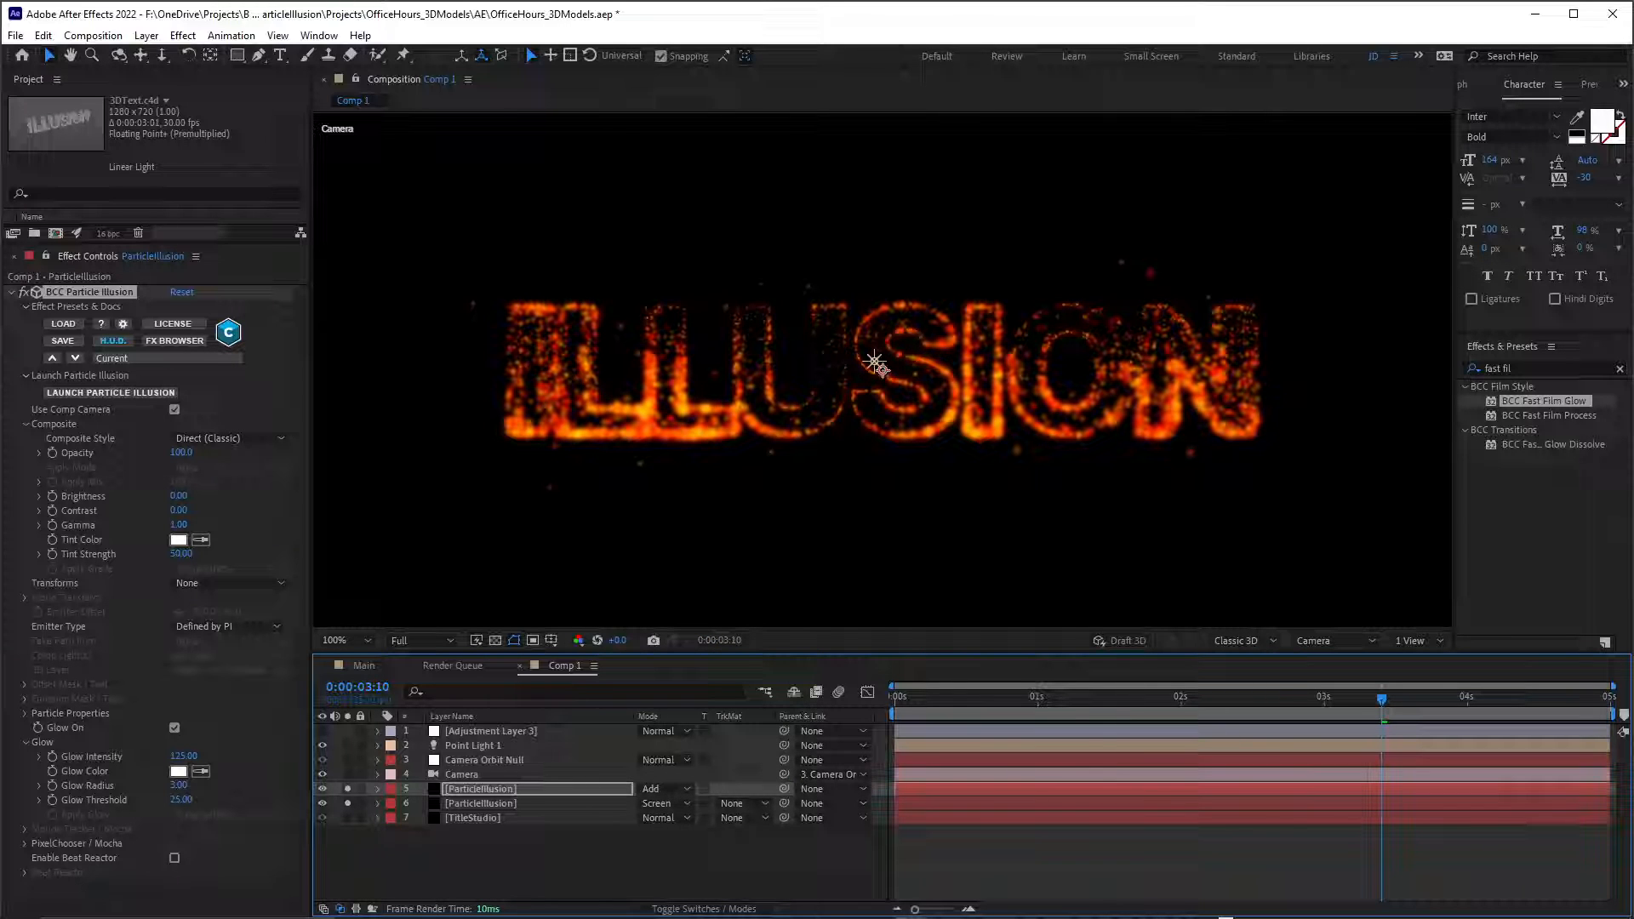
key(space)
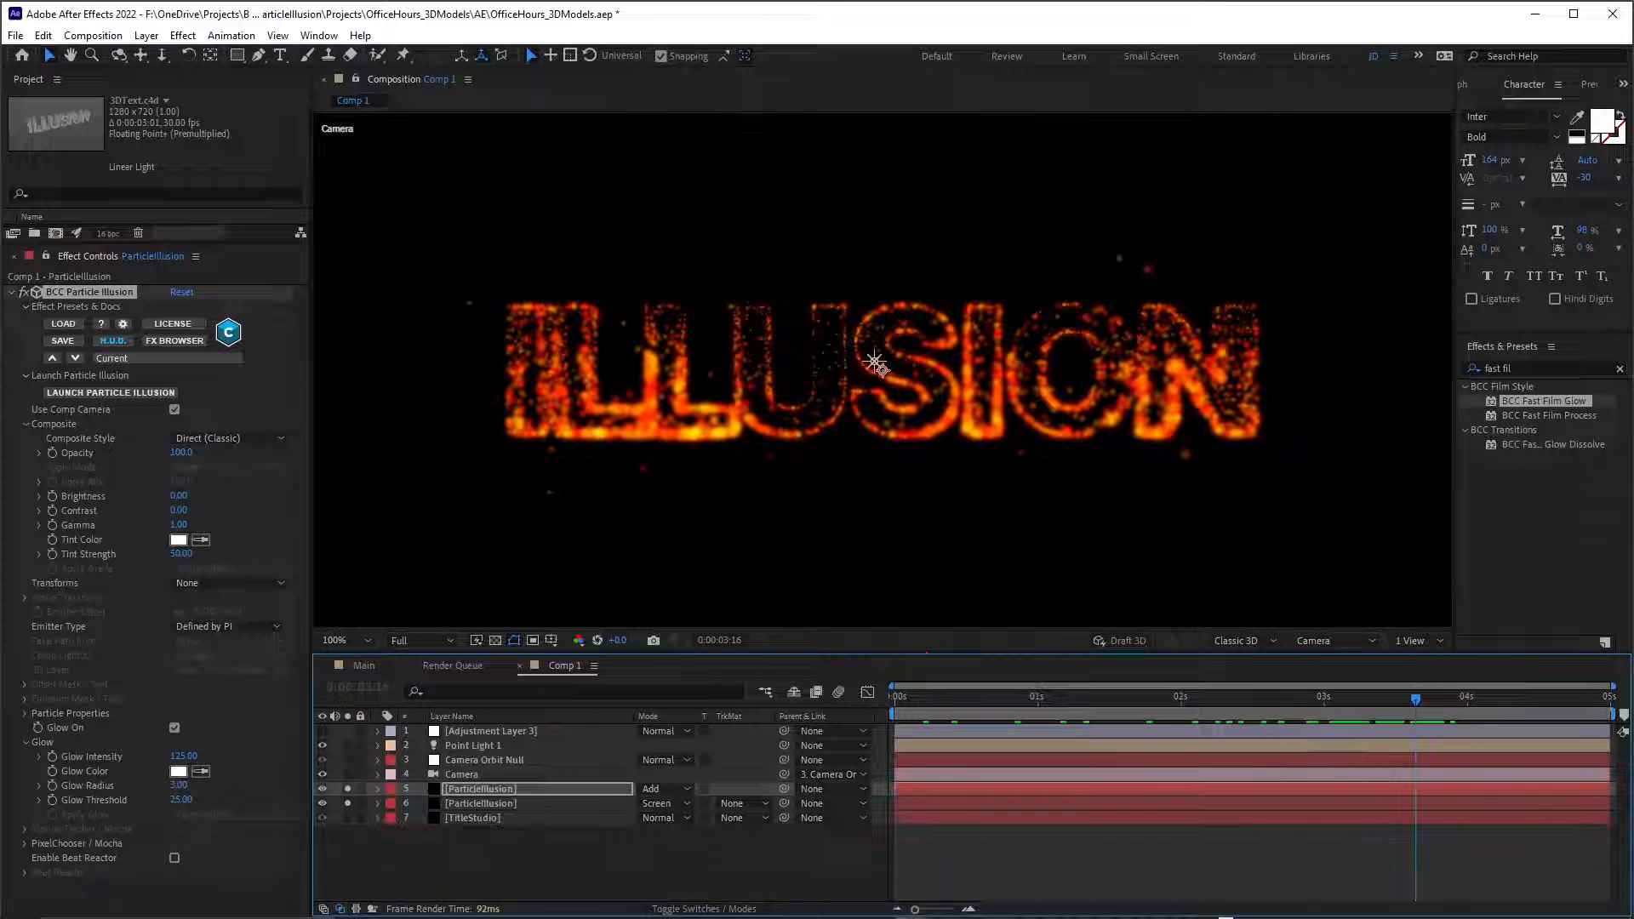
Open the duplicate ParticleIllusion layer's effect in Particle Illusion, play back its sparse particles, and duplicate the Basic Emitter.
click(480, 789)
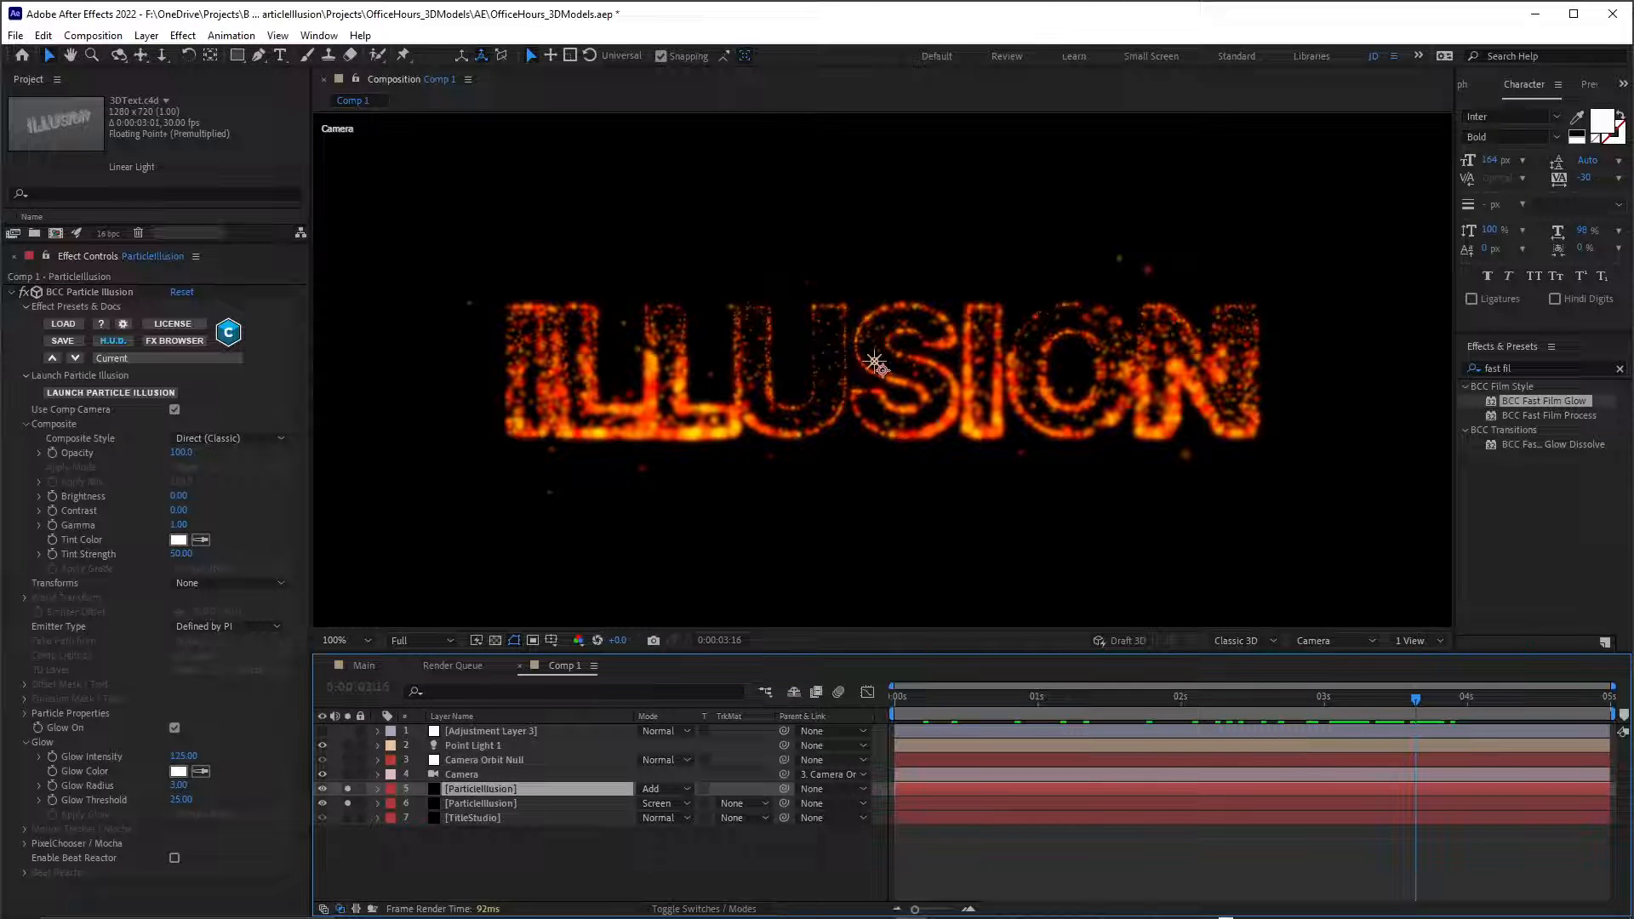
click(89, 292)
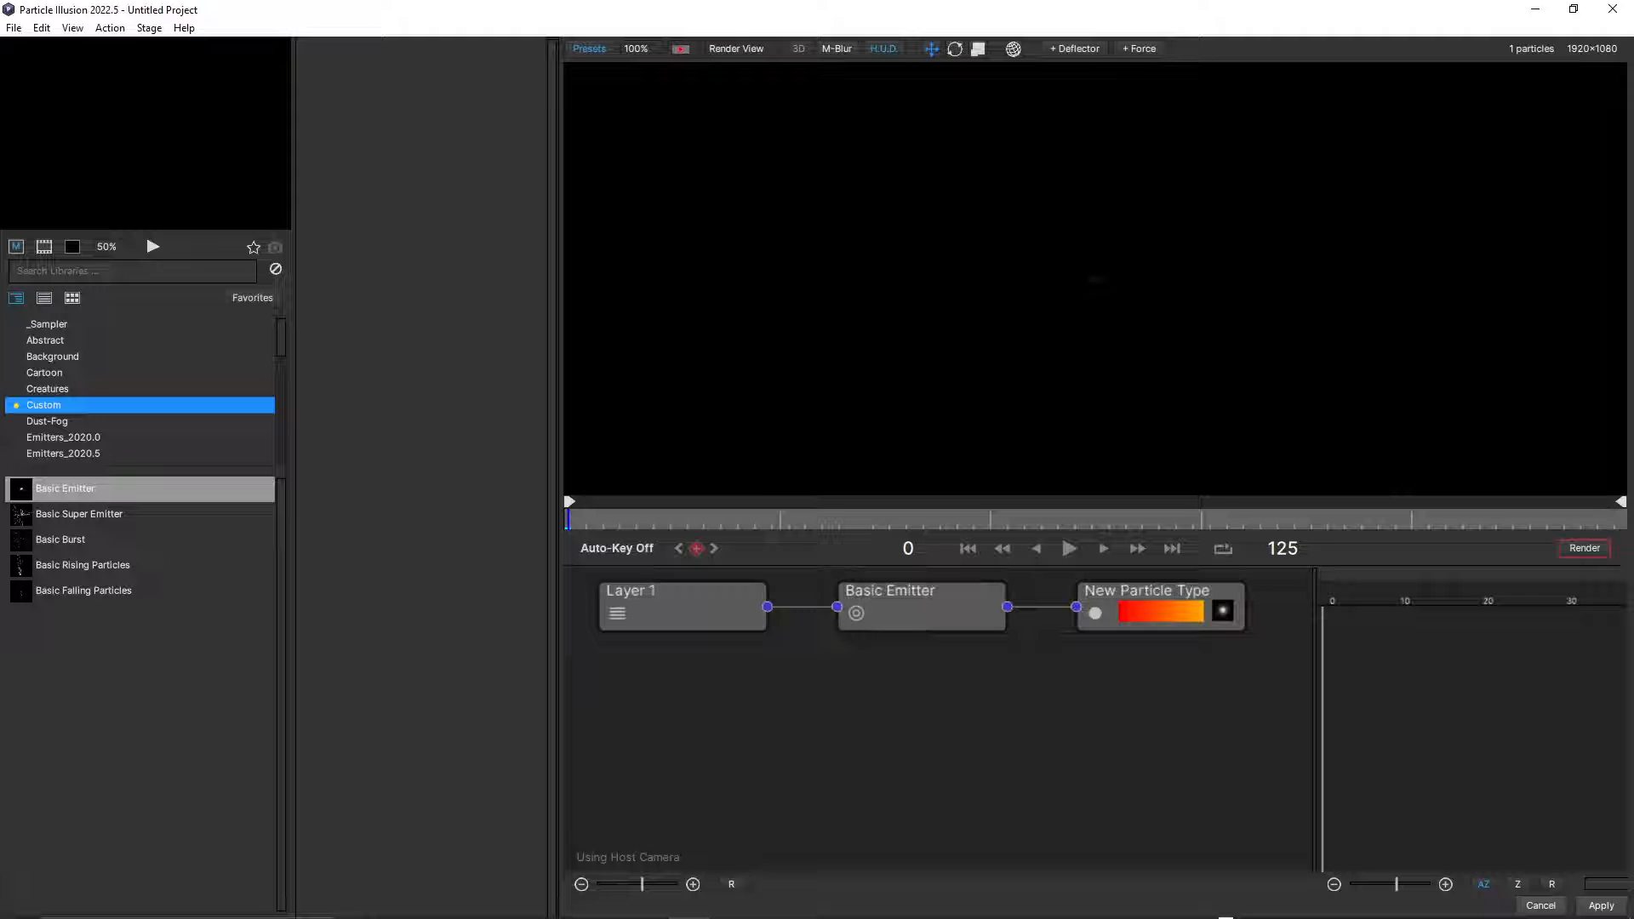
key(space)
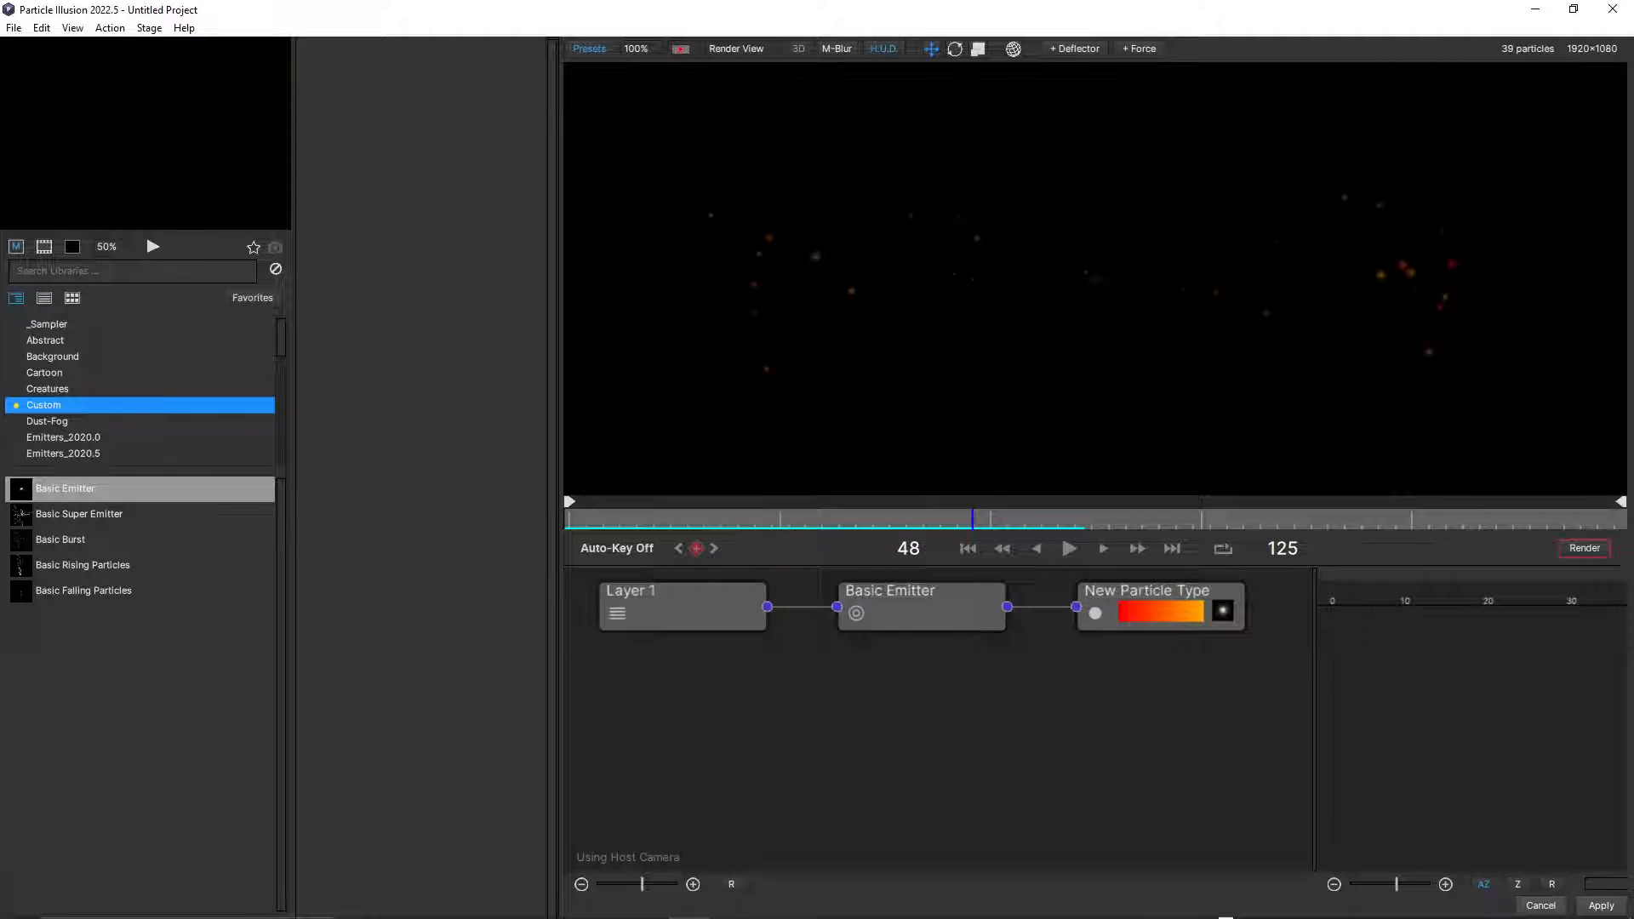
click(922, 608)
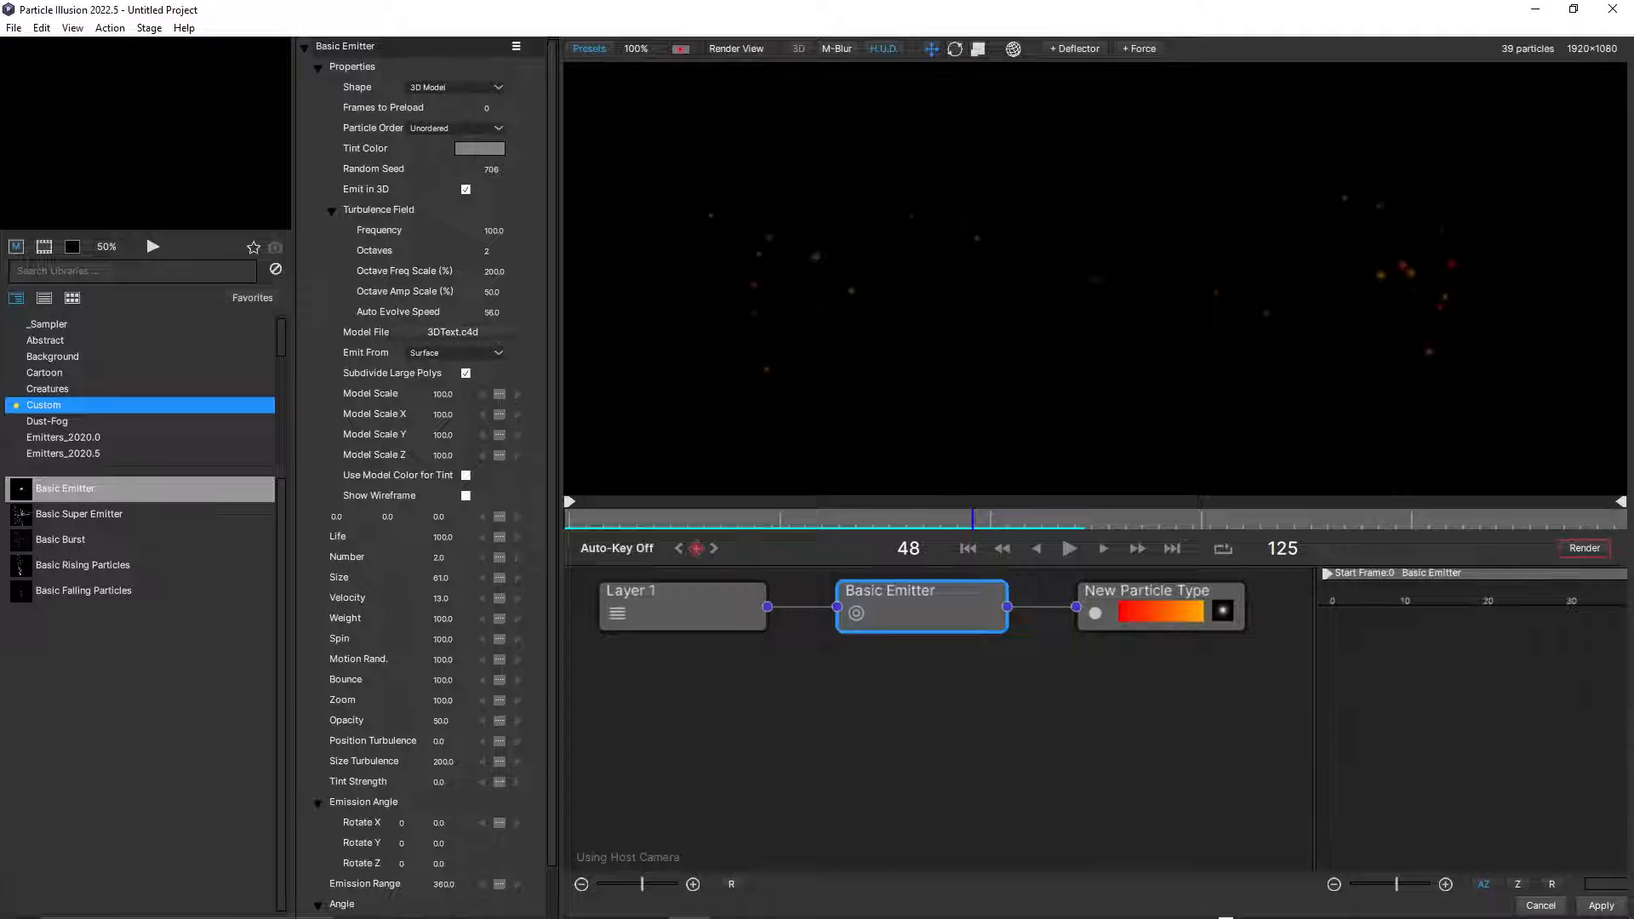
click(1161, 608)
click(923, 608)
right_click(380, 42)
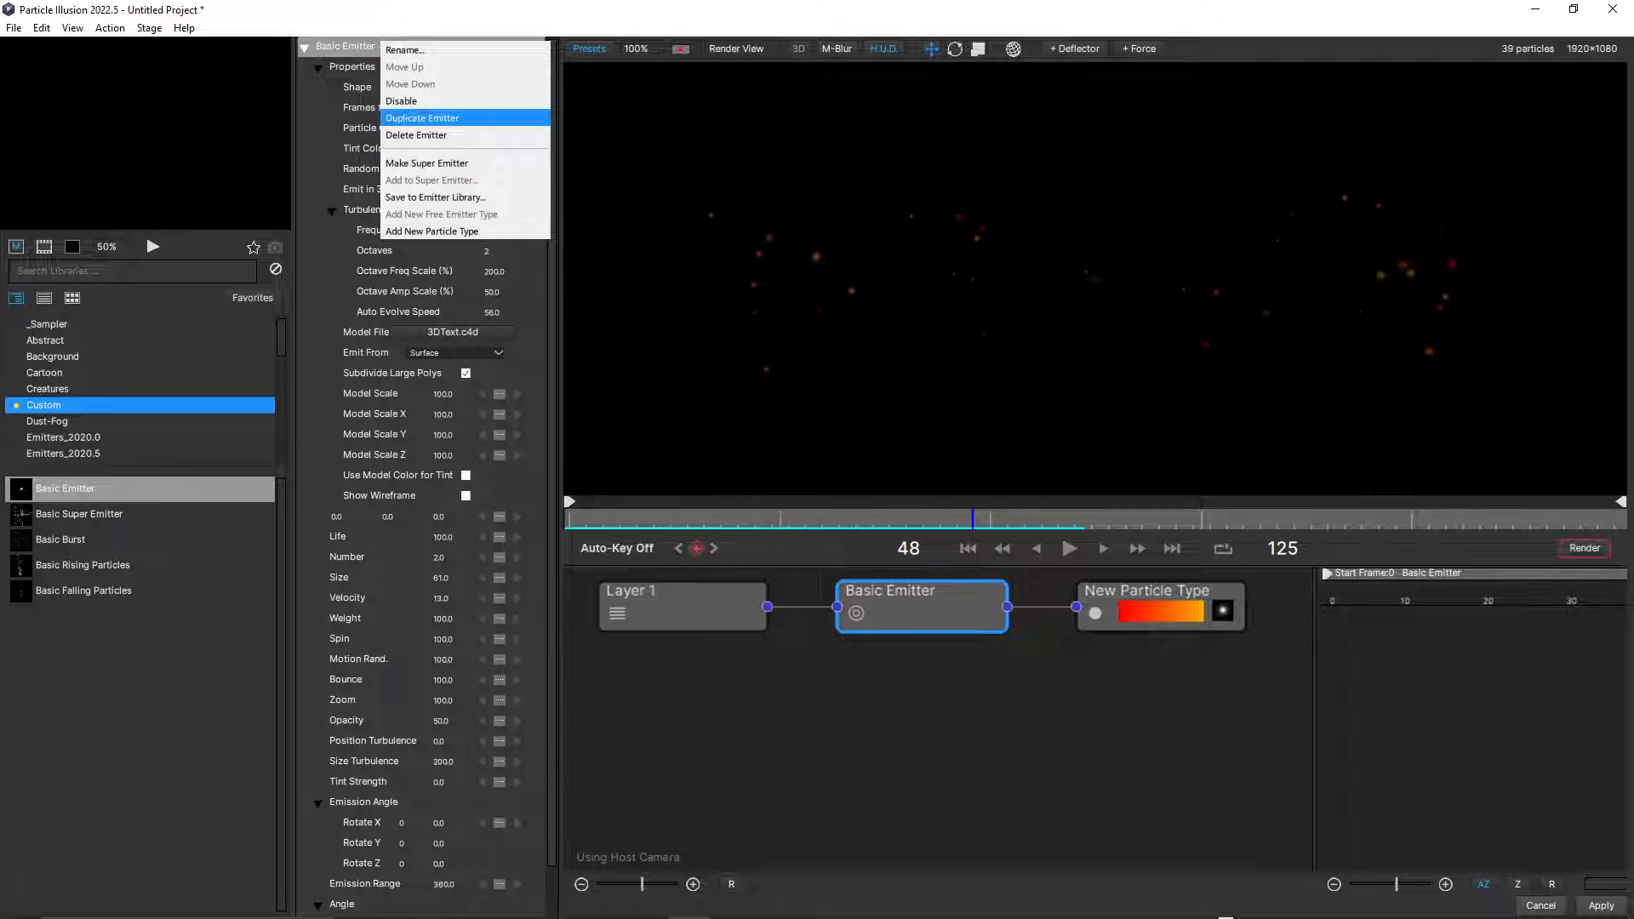
click(422, 117)
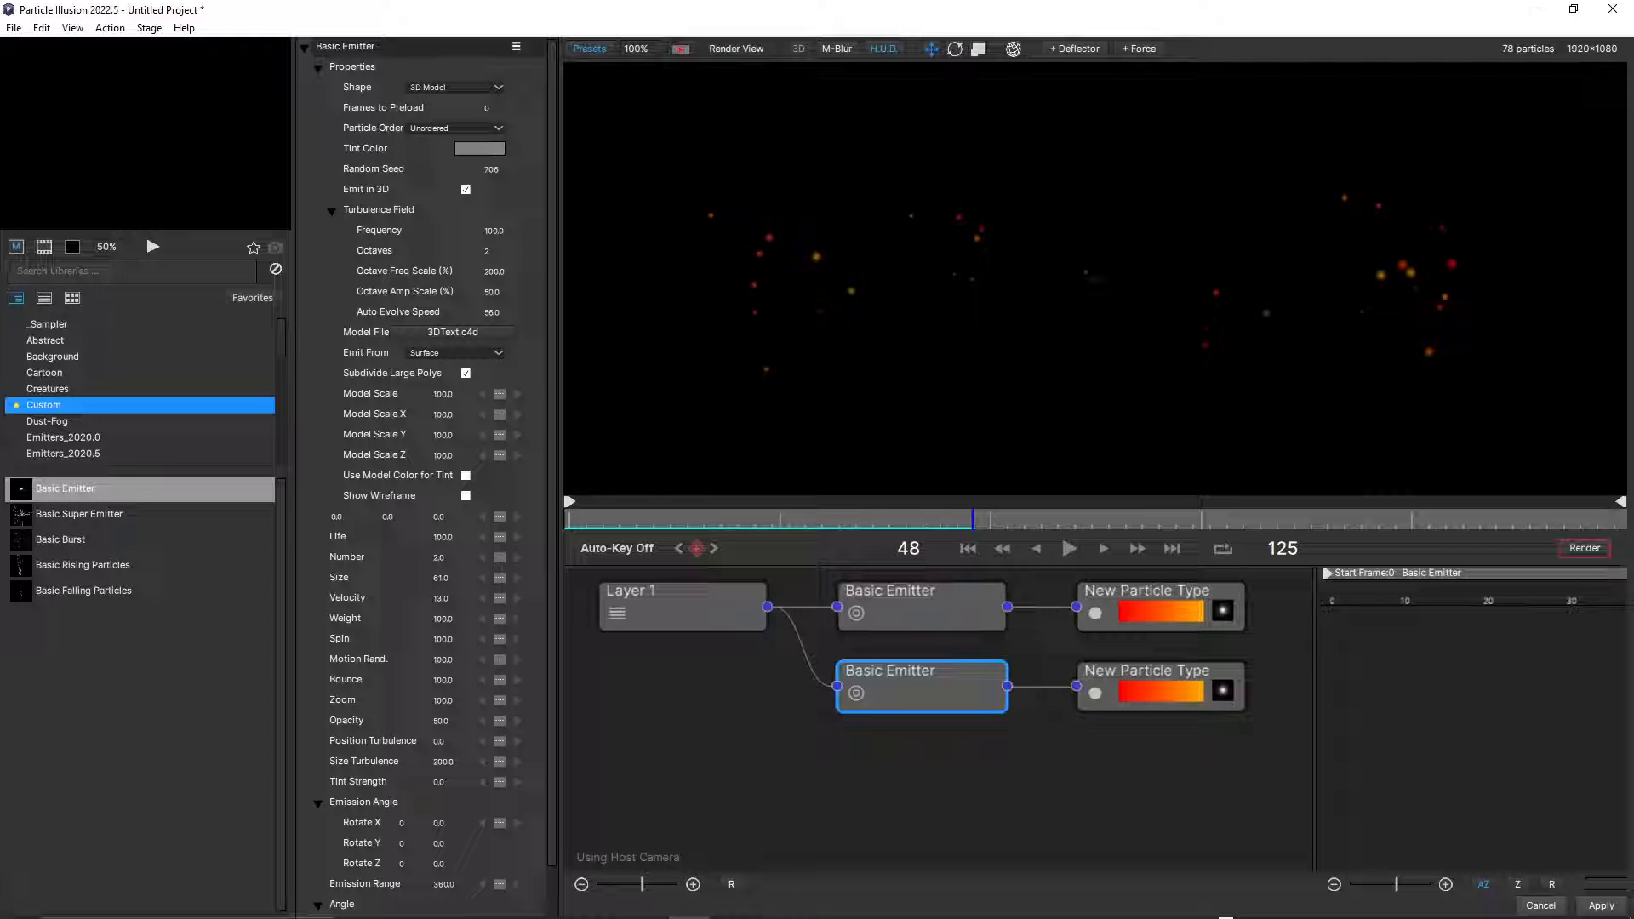
Set the duplicated emitter's Velocity to 0 and its particle type's Weight to 16, checking the fall with a playback.
drag(442, 599, 434, 619)
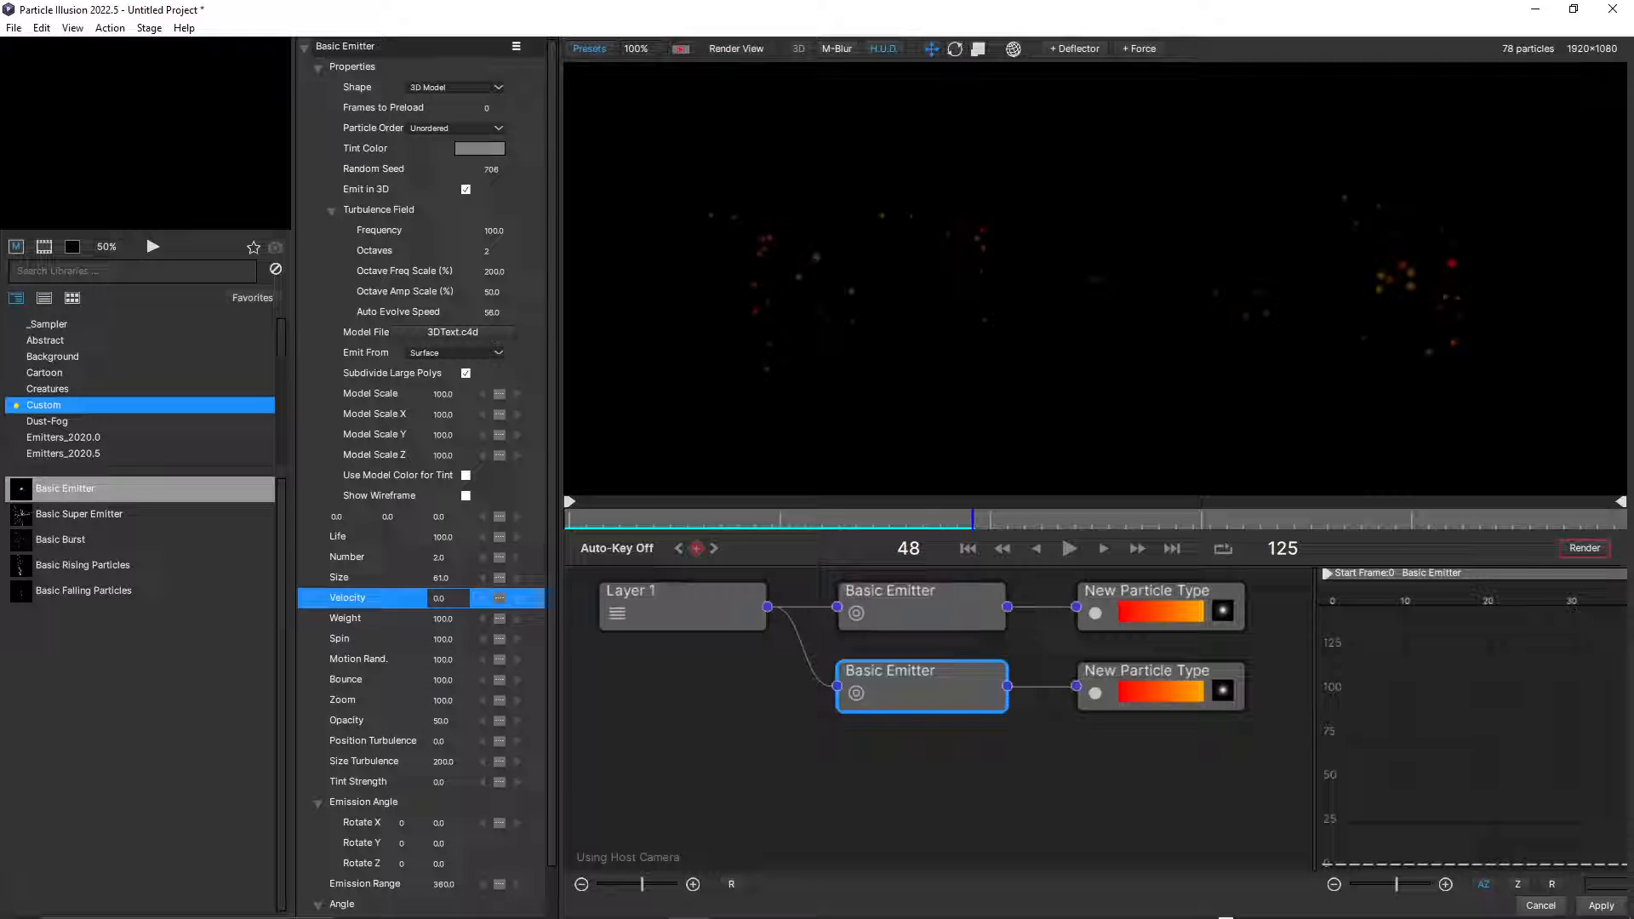
scroll(422, 472, down, 2)
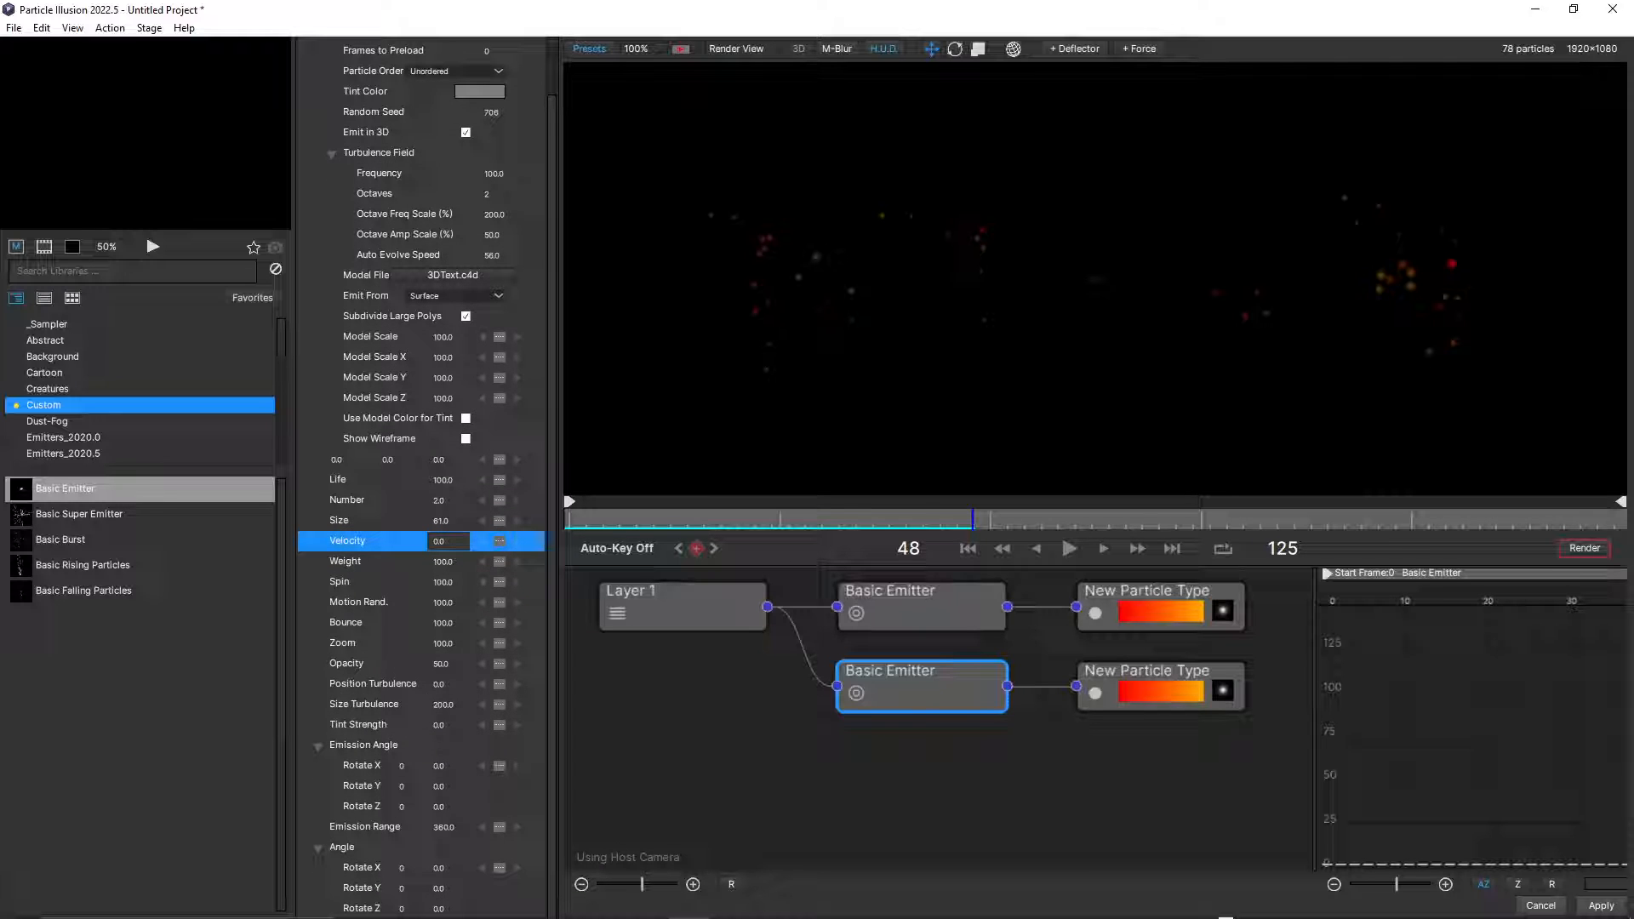
click(1149, 675)
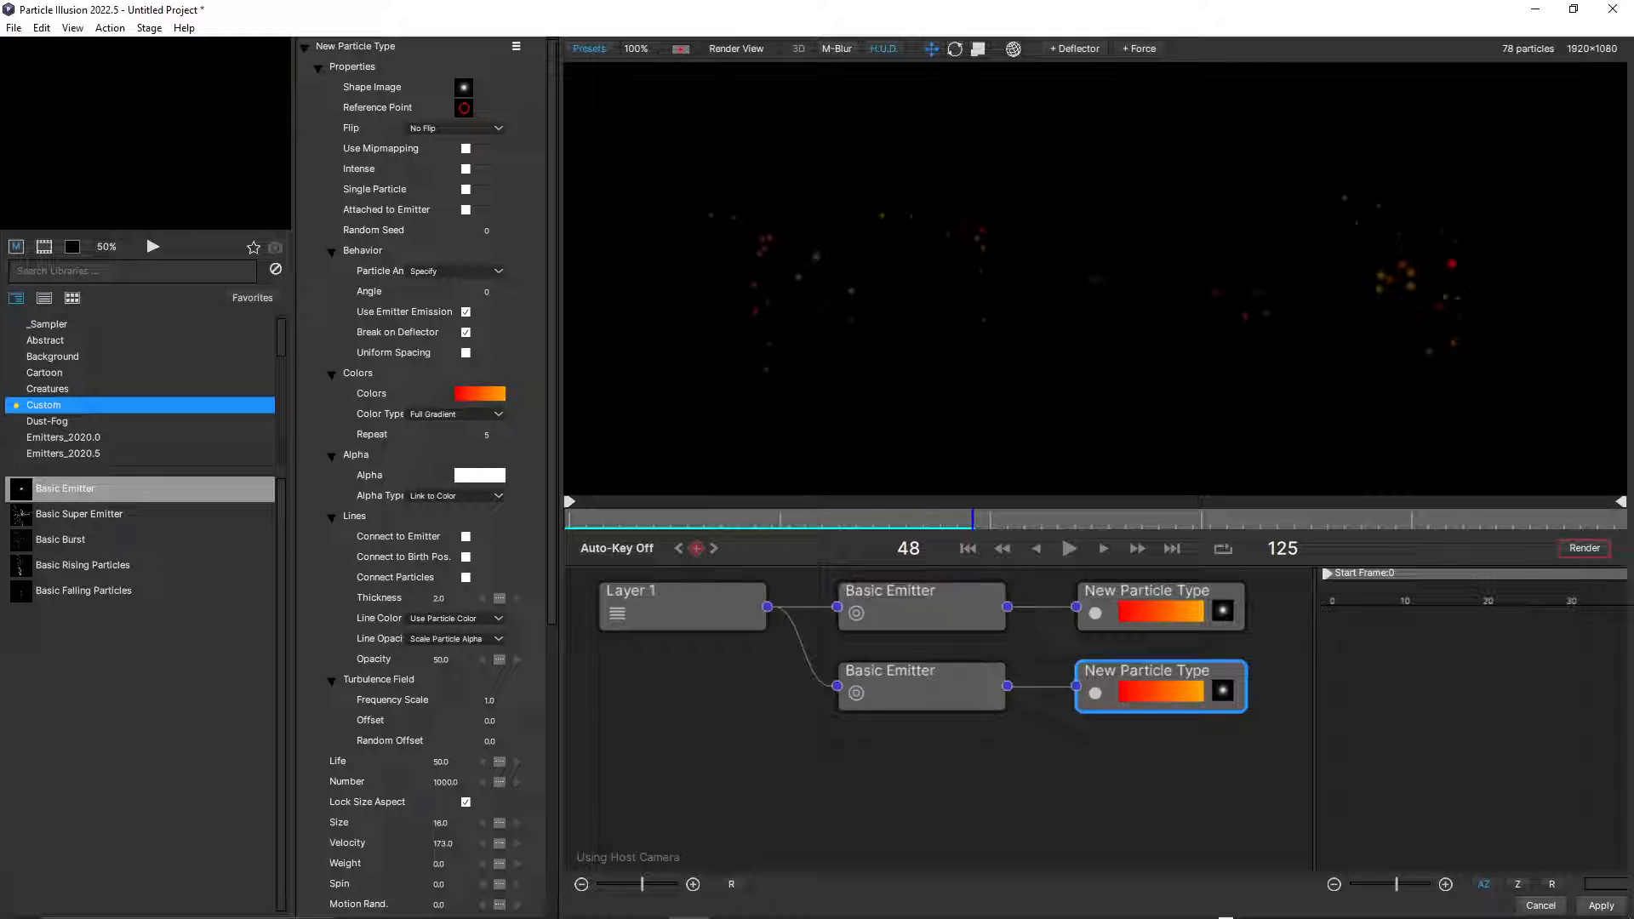
click(437, 863)
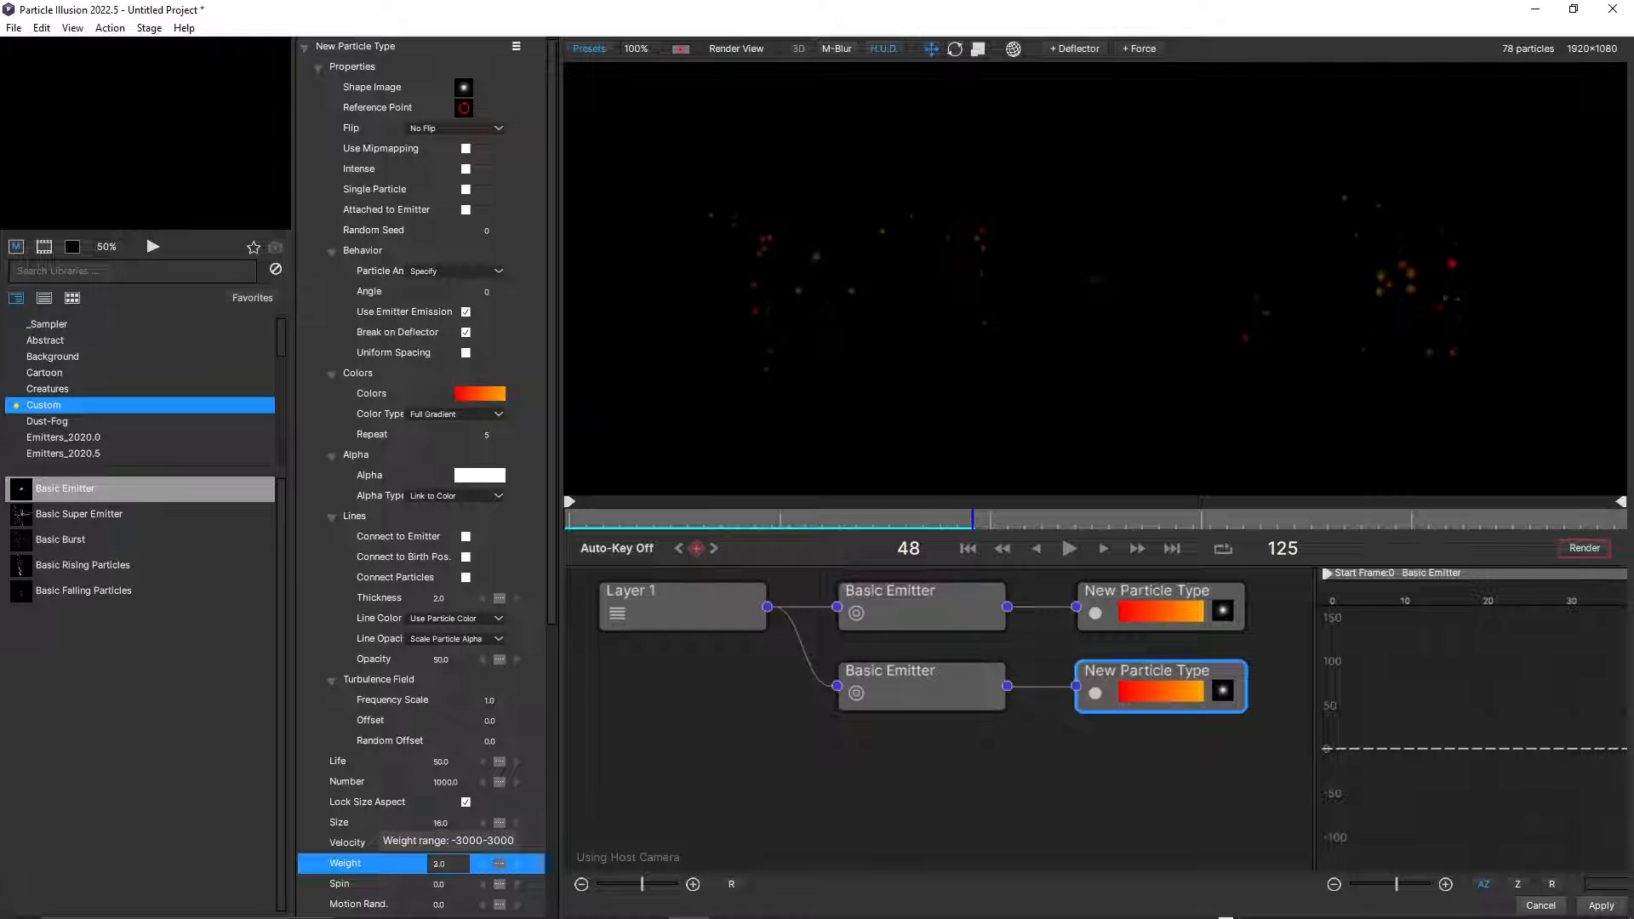
drag(443, 862, 451, 863)
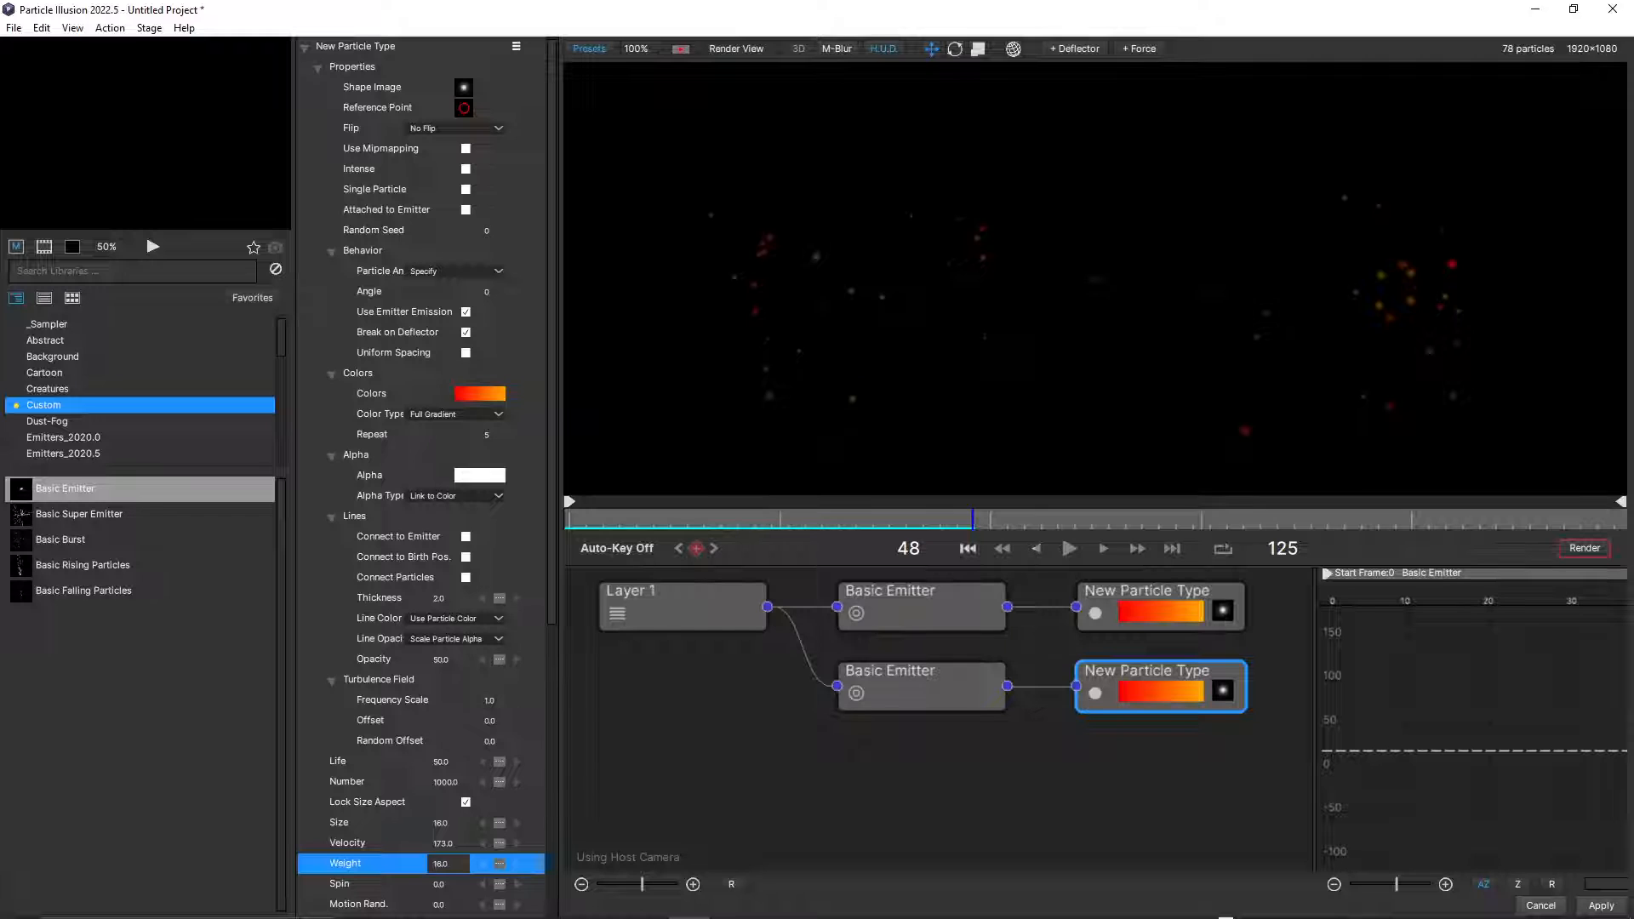
click(968, 549)
click(1070, 549)
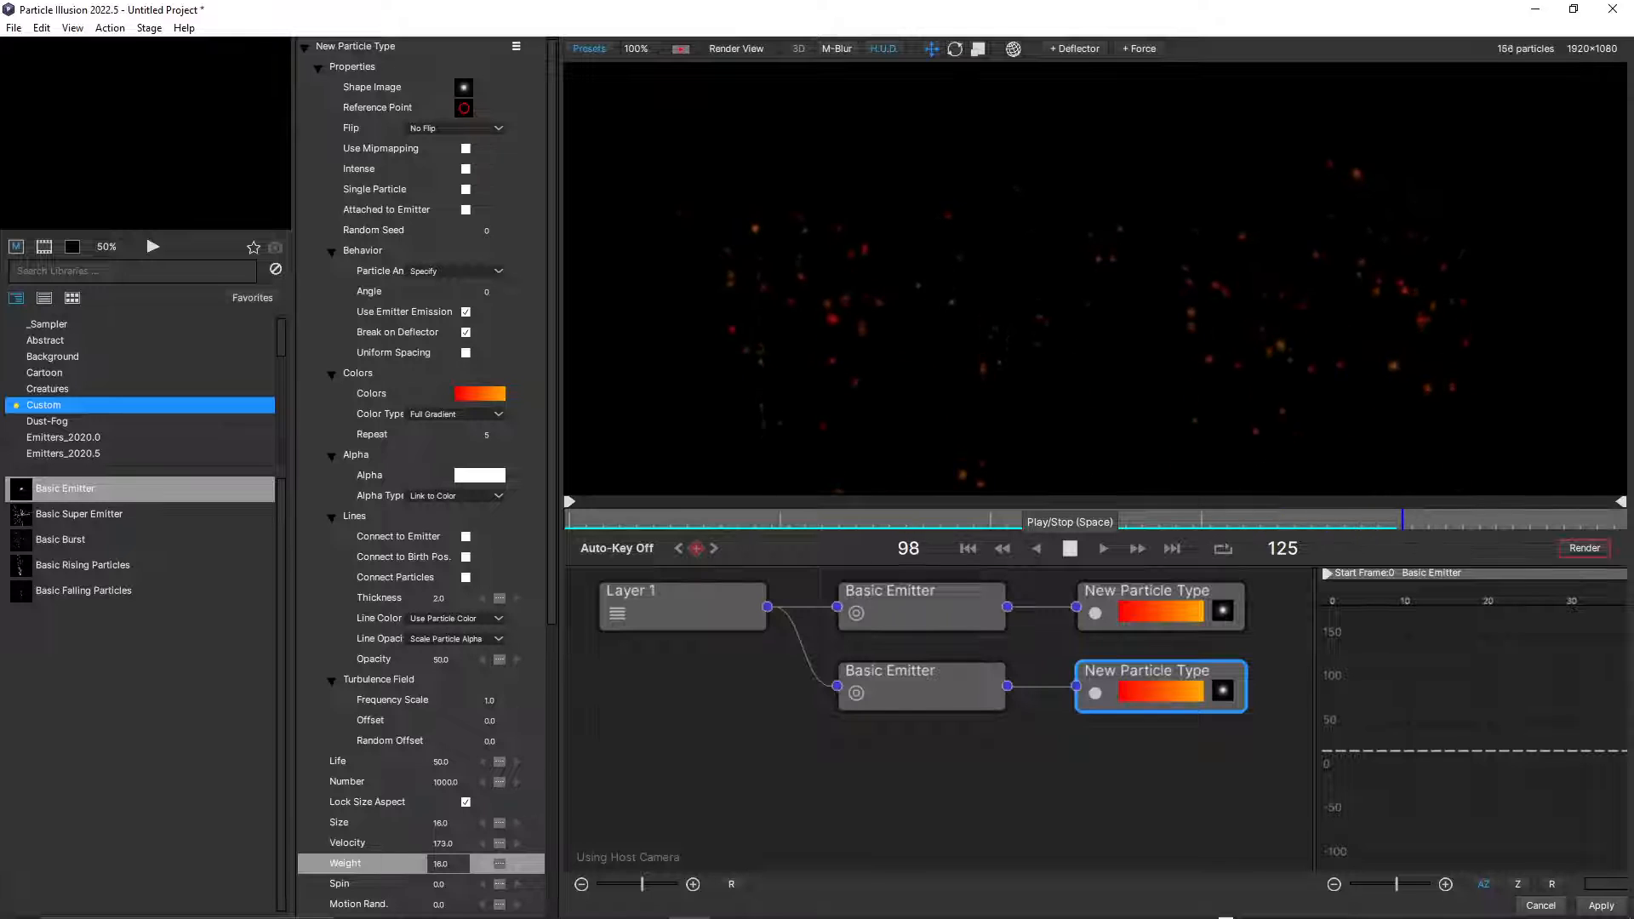
click(1070, 549)
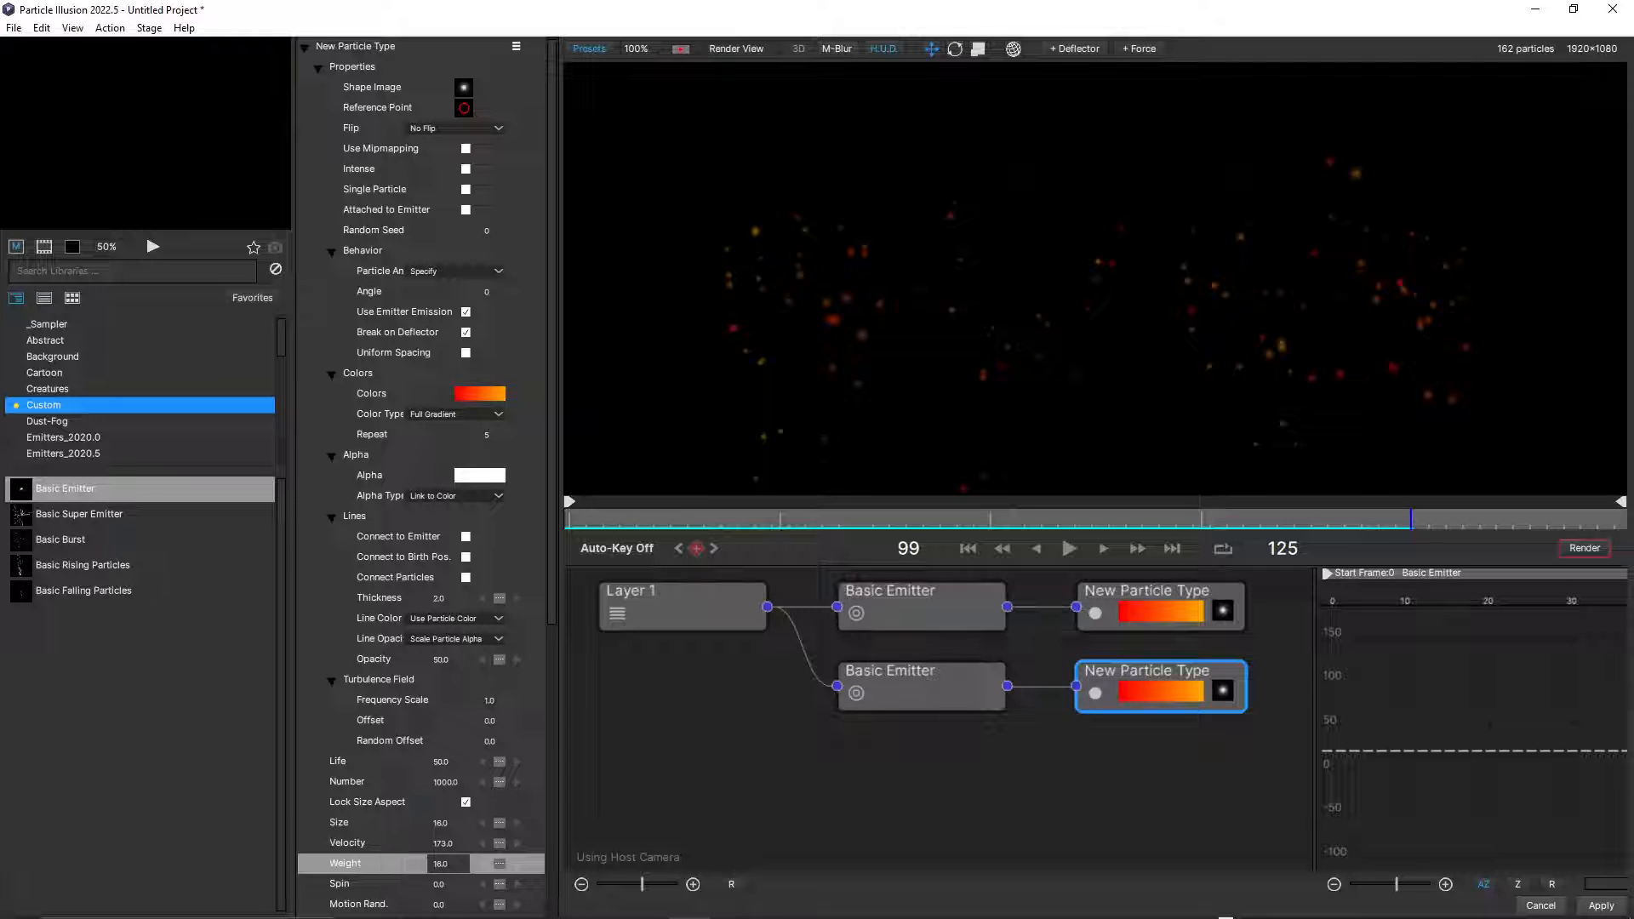
Set the duplicated particle type's Weight Variation to 27 and Weight to 49 while playing back the particles.
scroll(421, 476, down, 5)
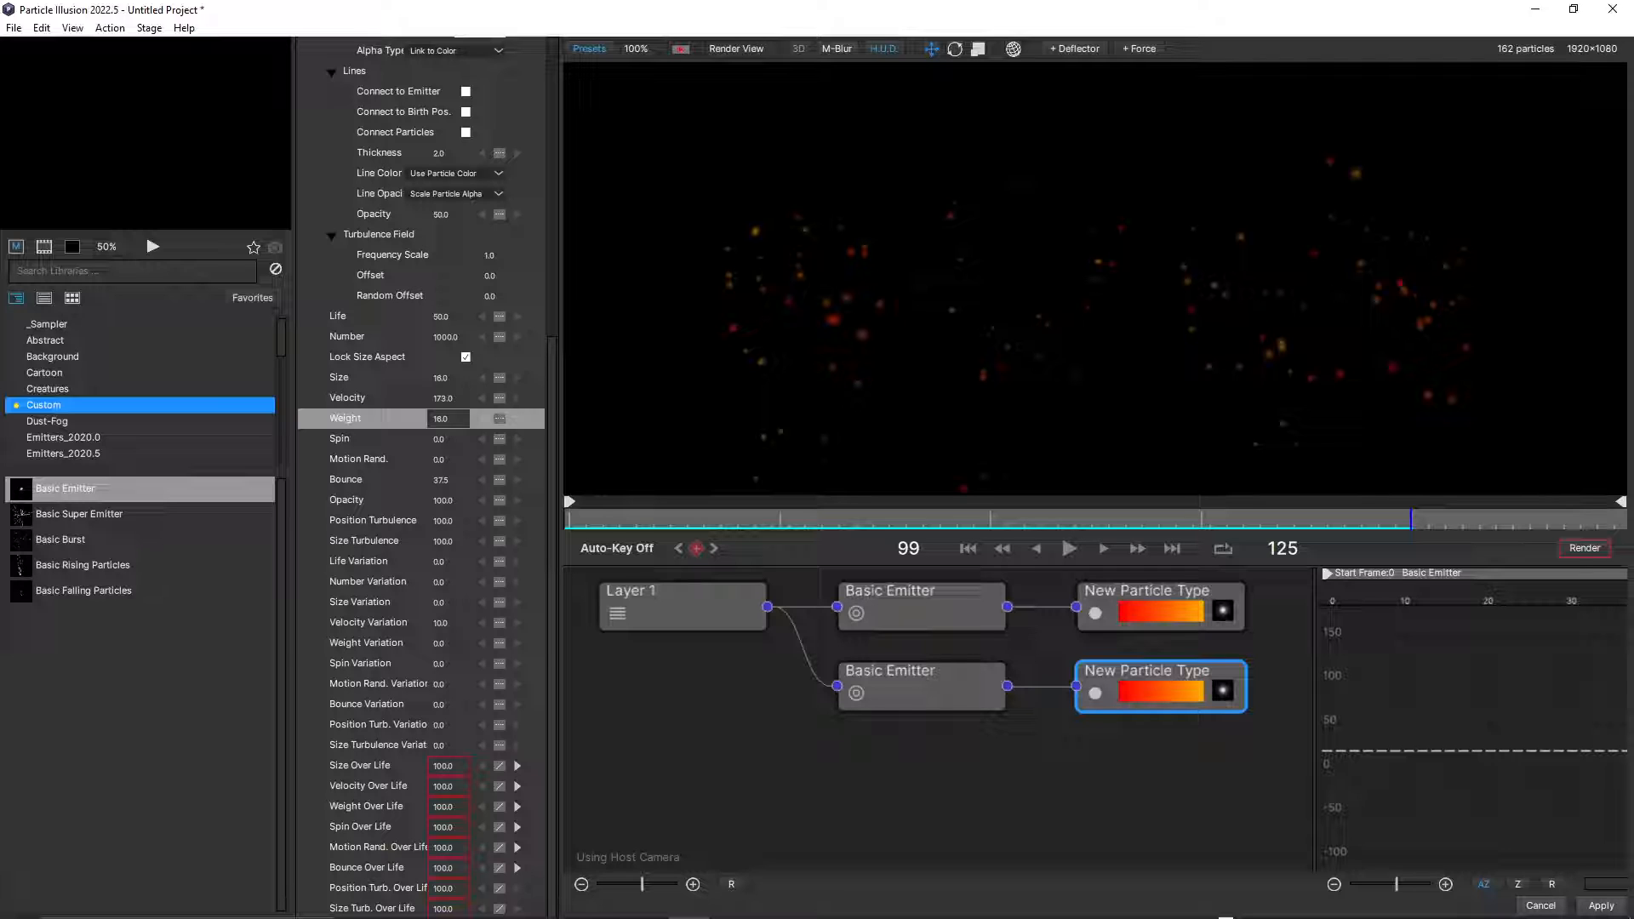
drag(446, 643, 450, 643)
drag(441, 644, 453, 643)
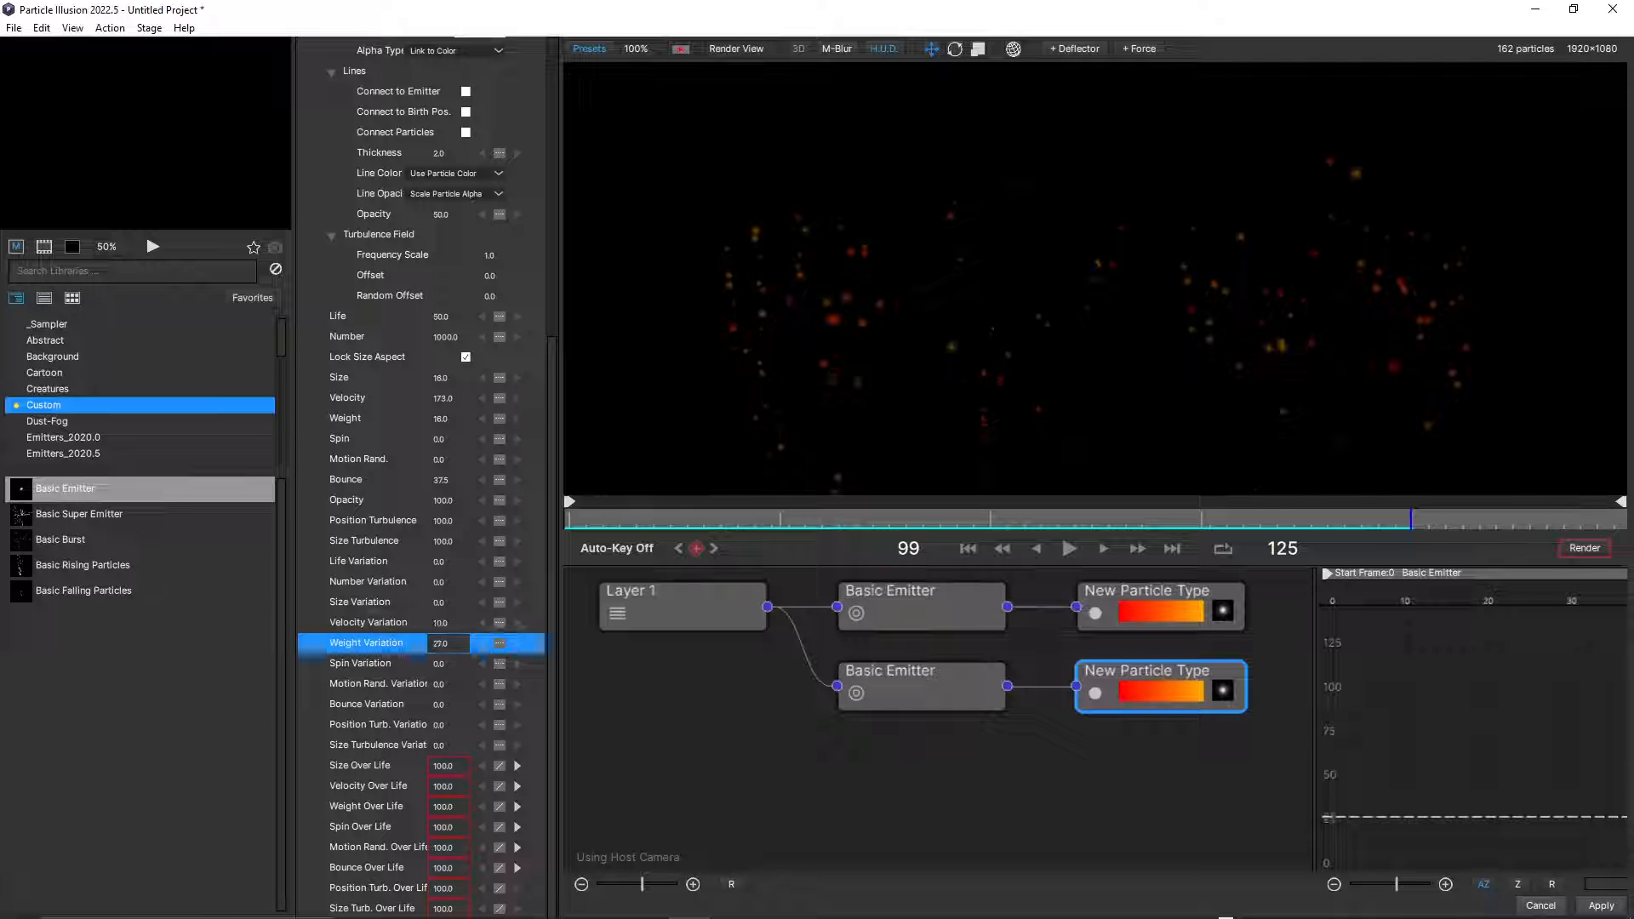
click(968, 548)
click(1070, 549)
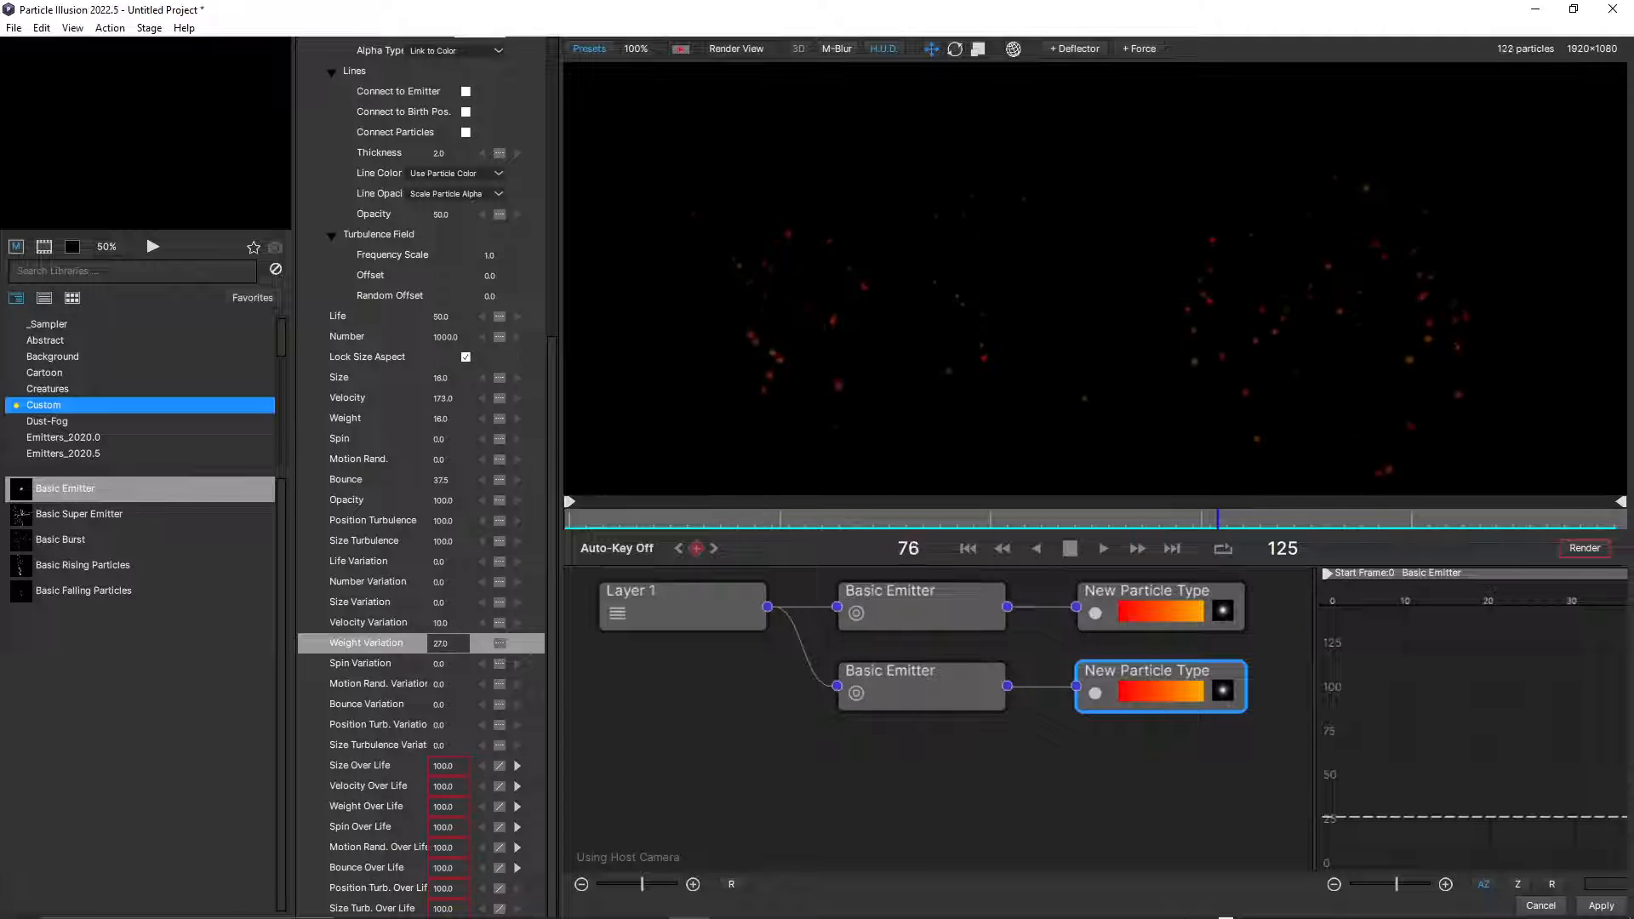
drag(444, 419, 472, 418)
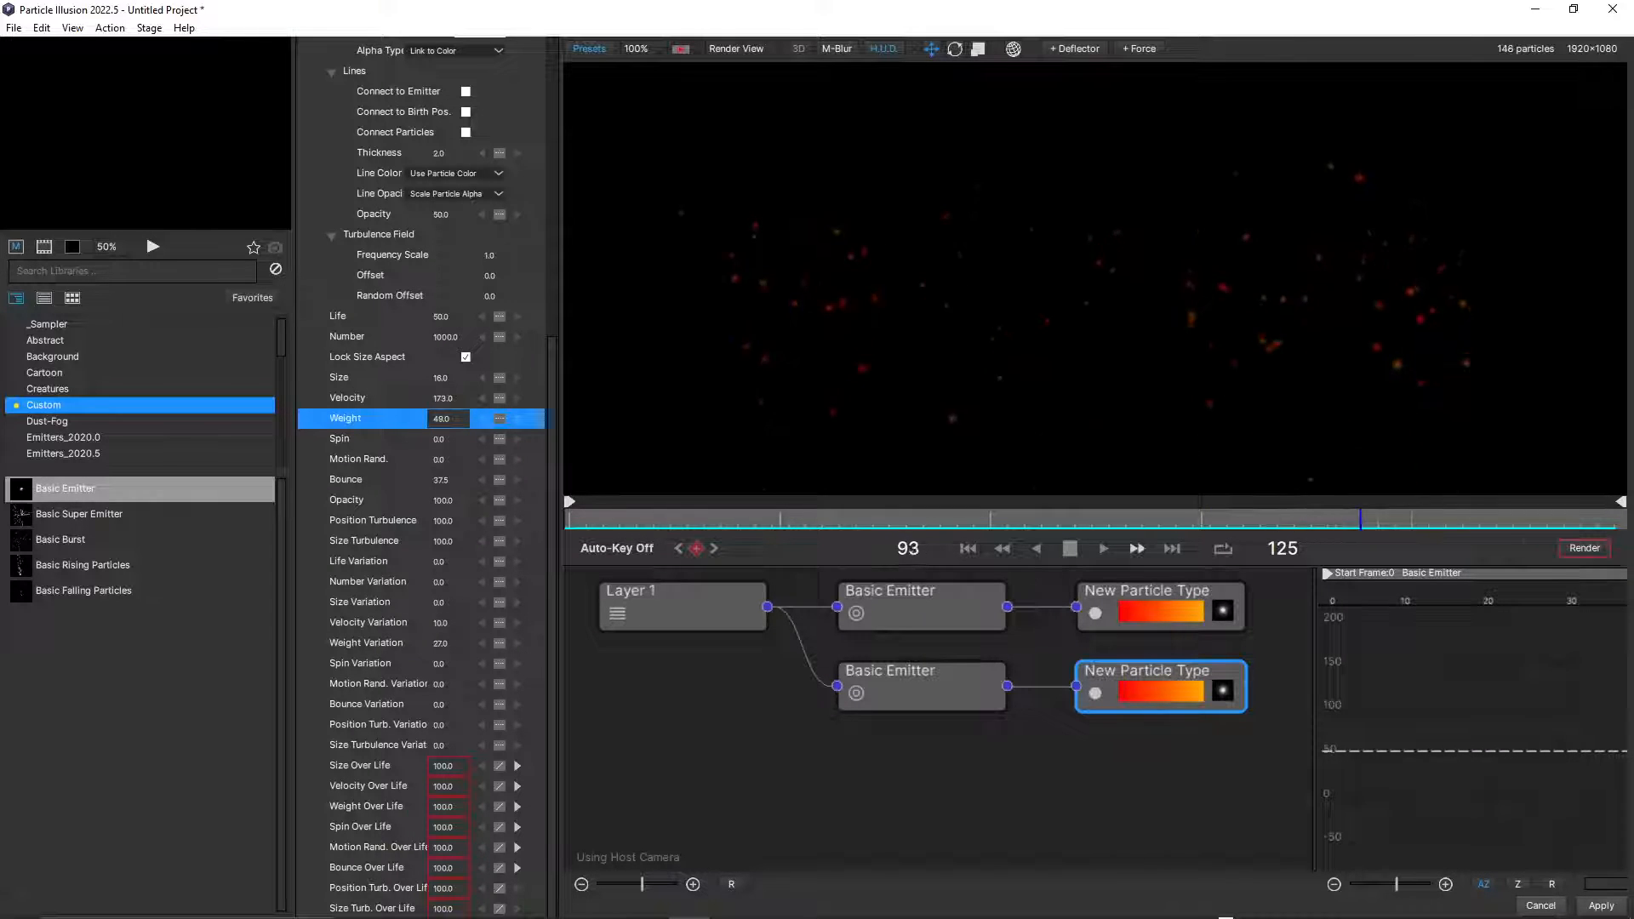
click(1070, 548)
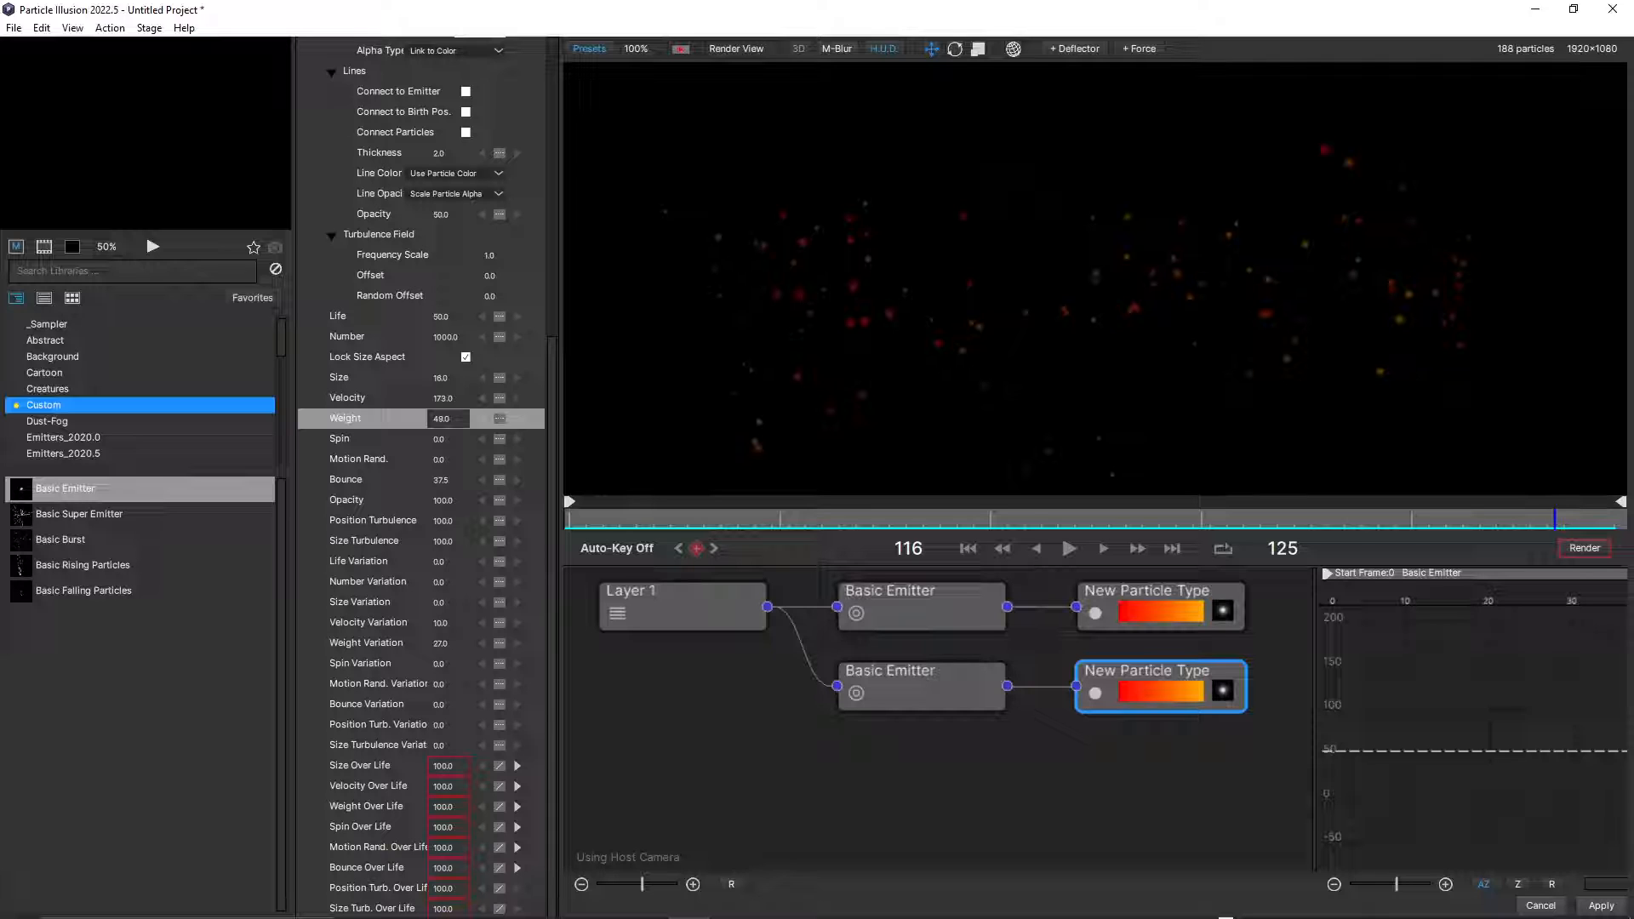
Enable Connect to Birth Pos. lines on the duplicated particle type, play back from frame 0, and apply the changes to the After Effects layer.
scroll(421, 477, up, 6)
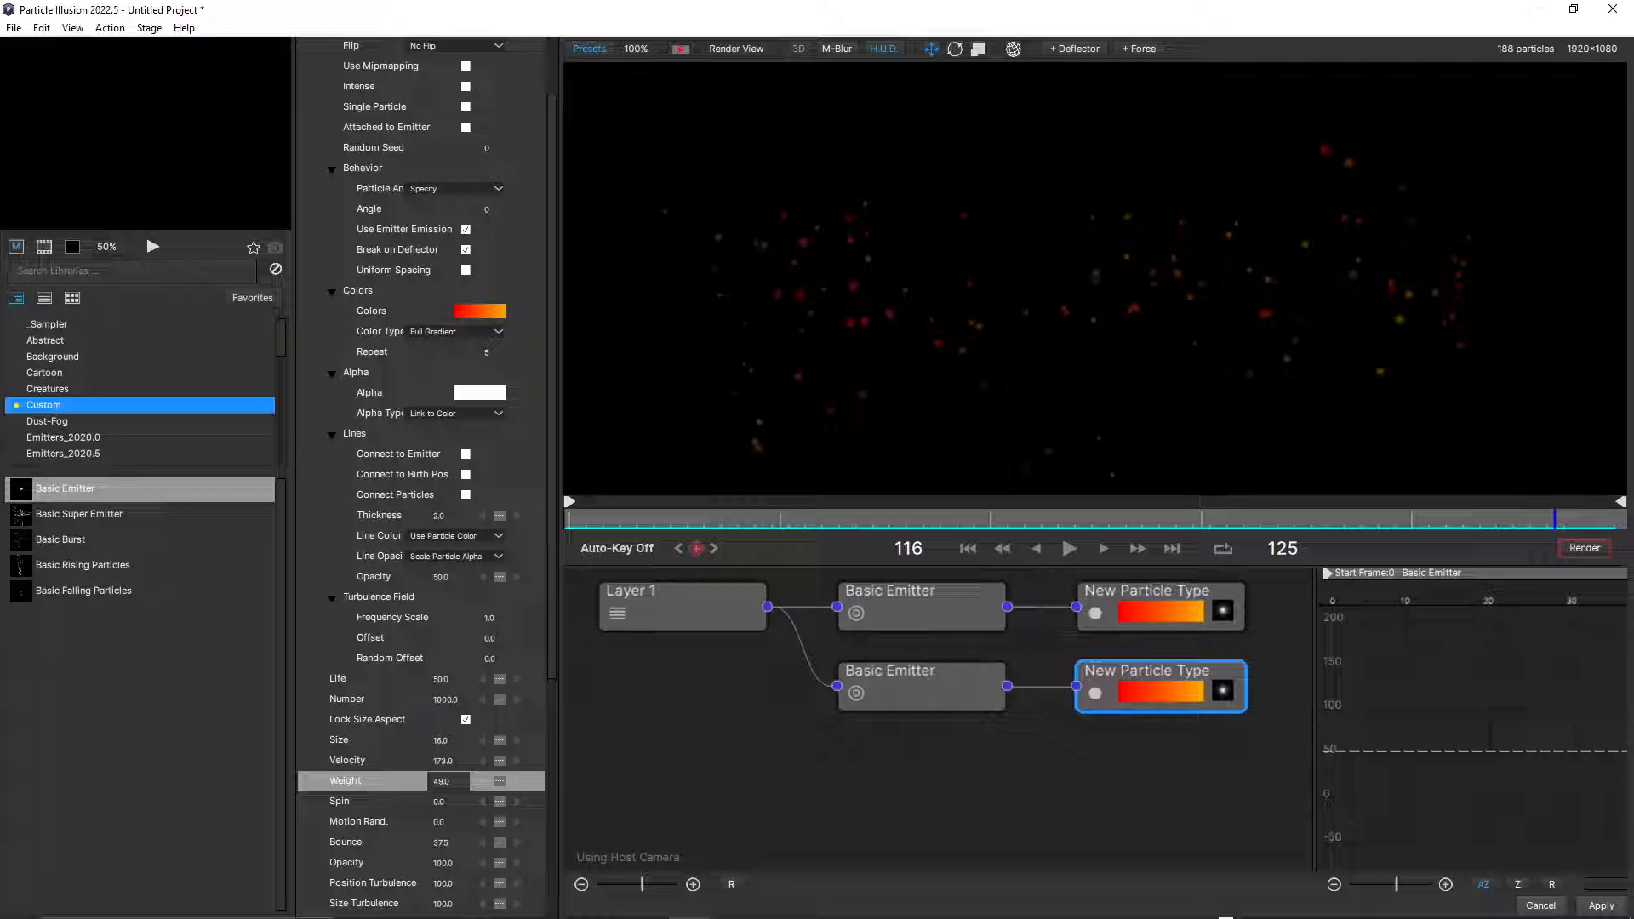
click(448, 781)
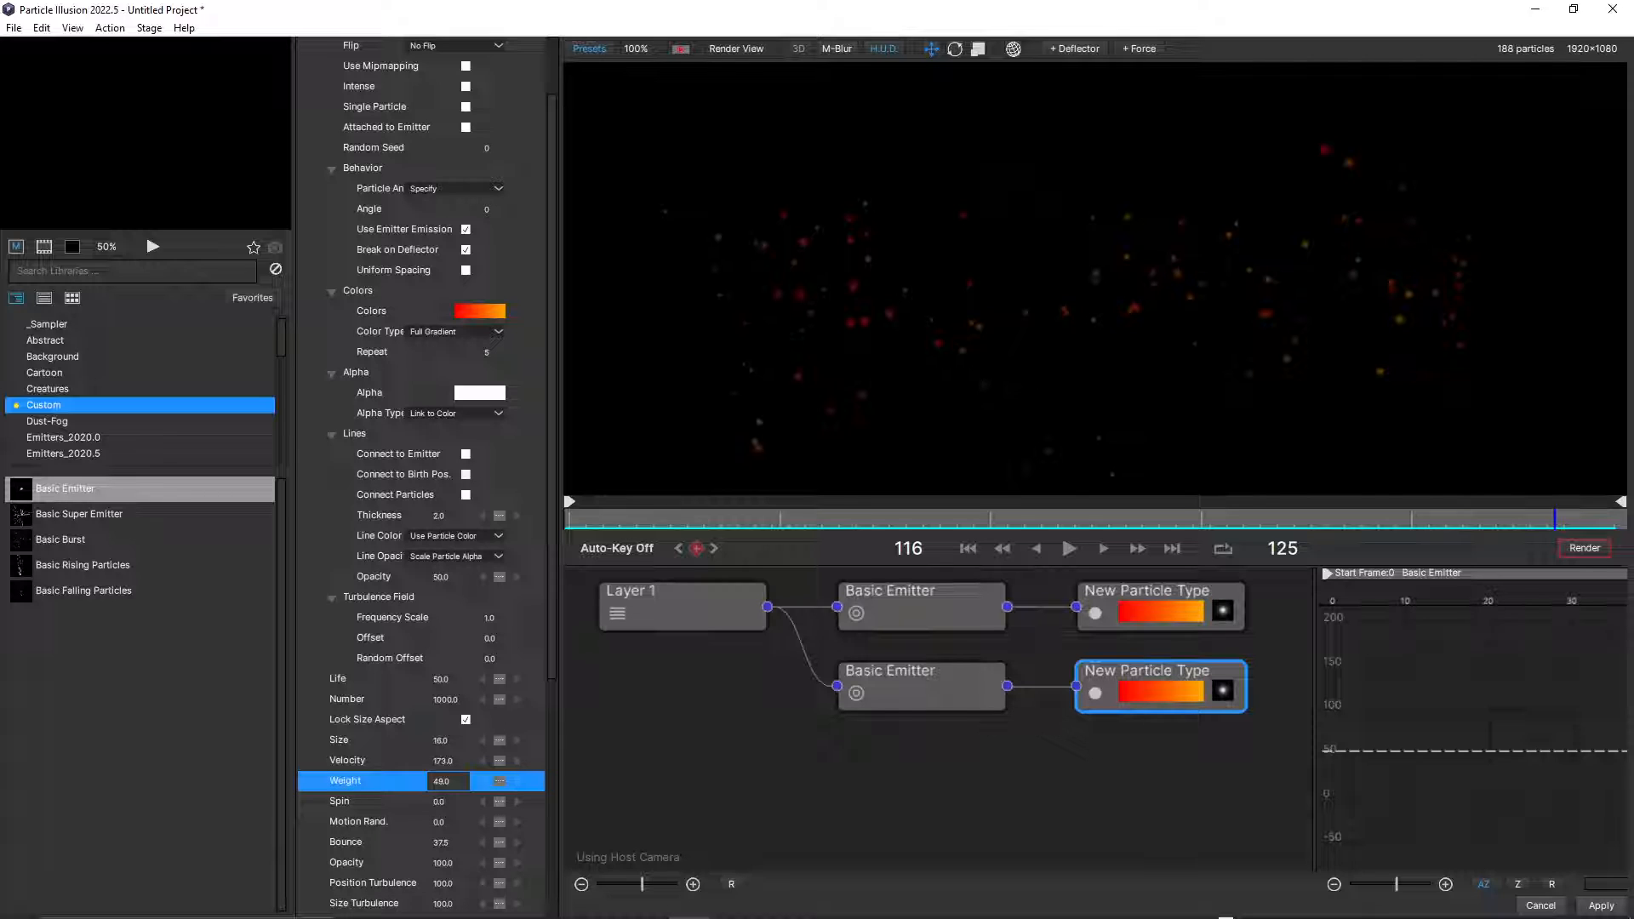
click(465, 475)
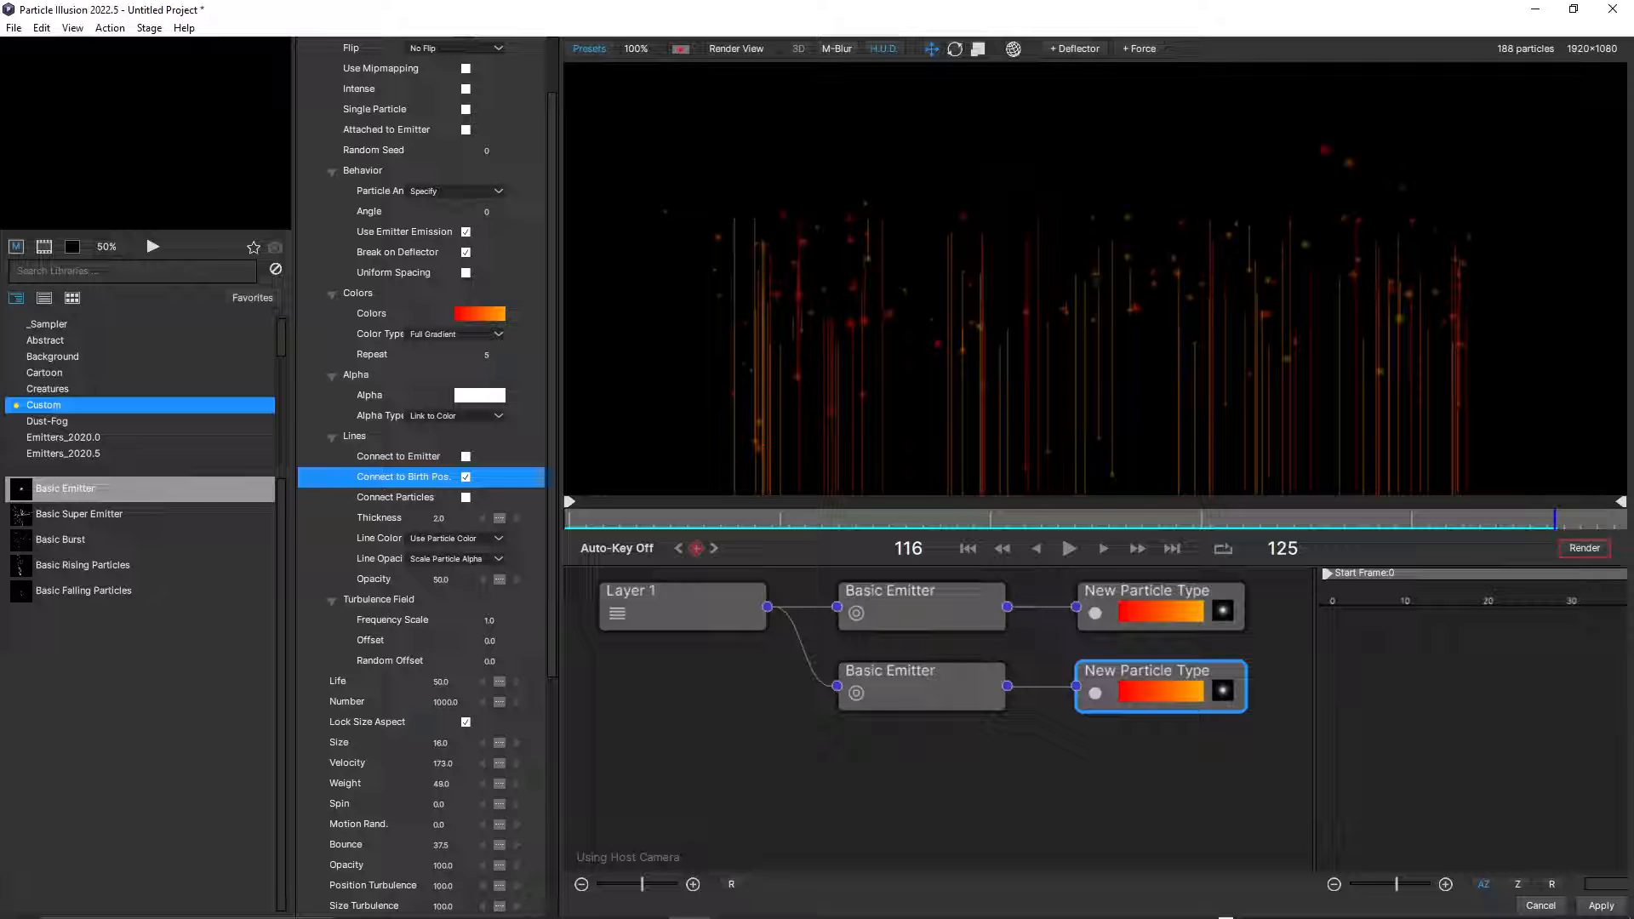
drag(696, 519, 569, 519)
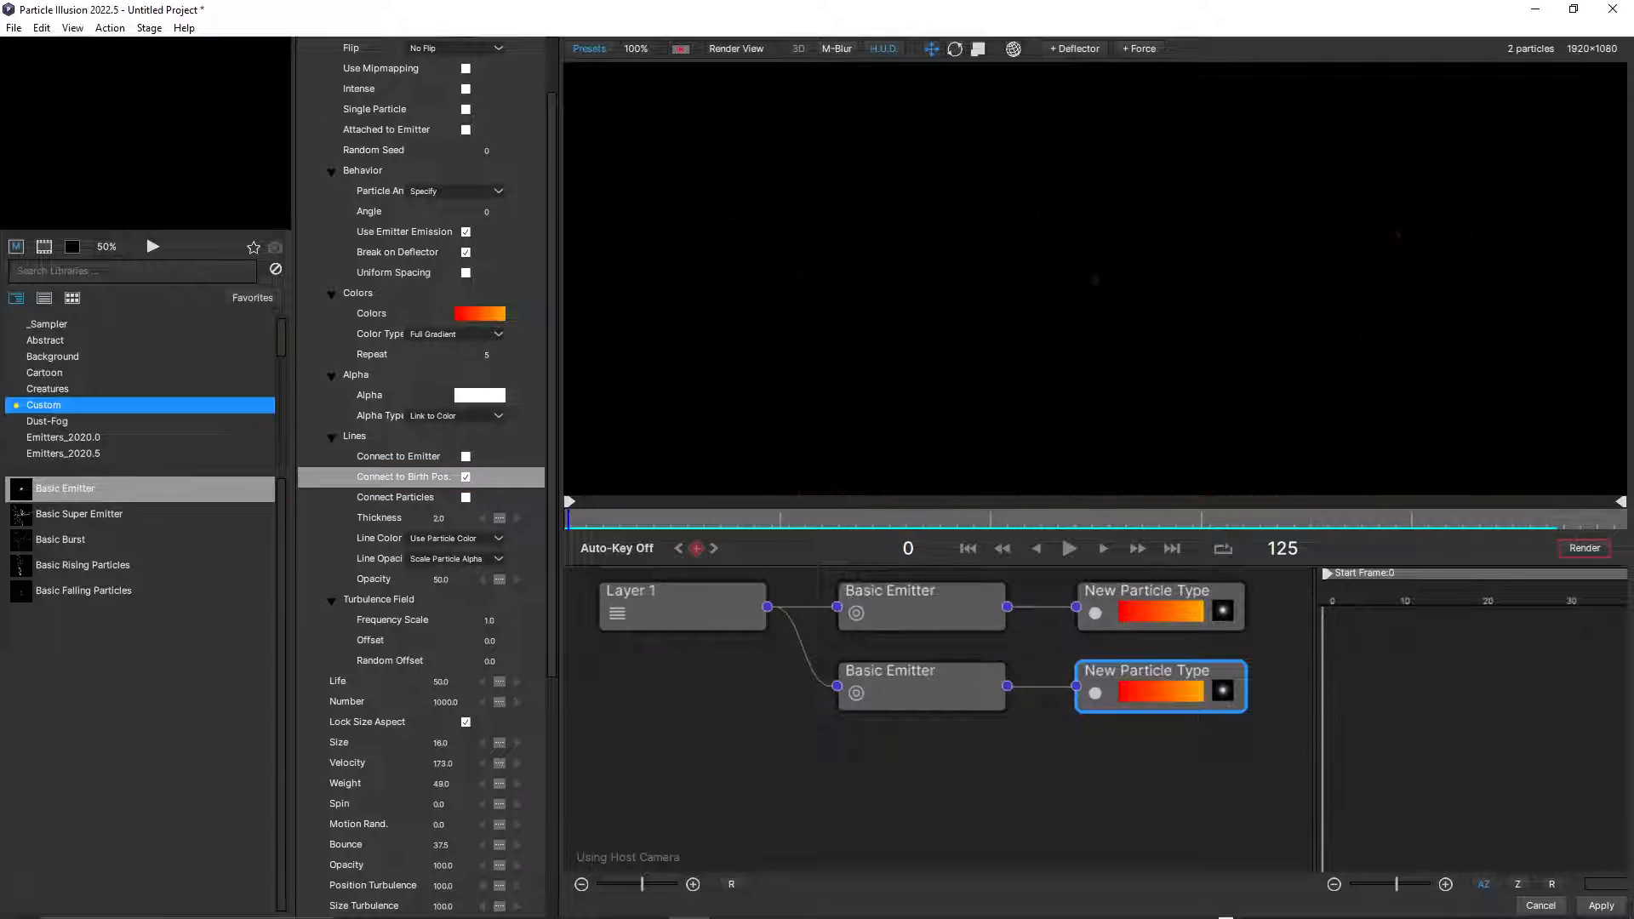
click(1069, 548)
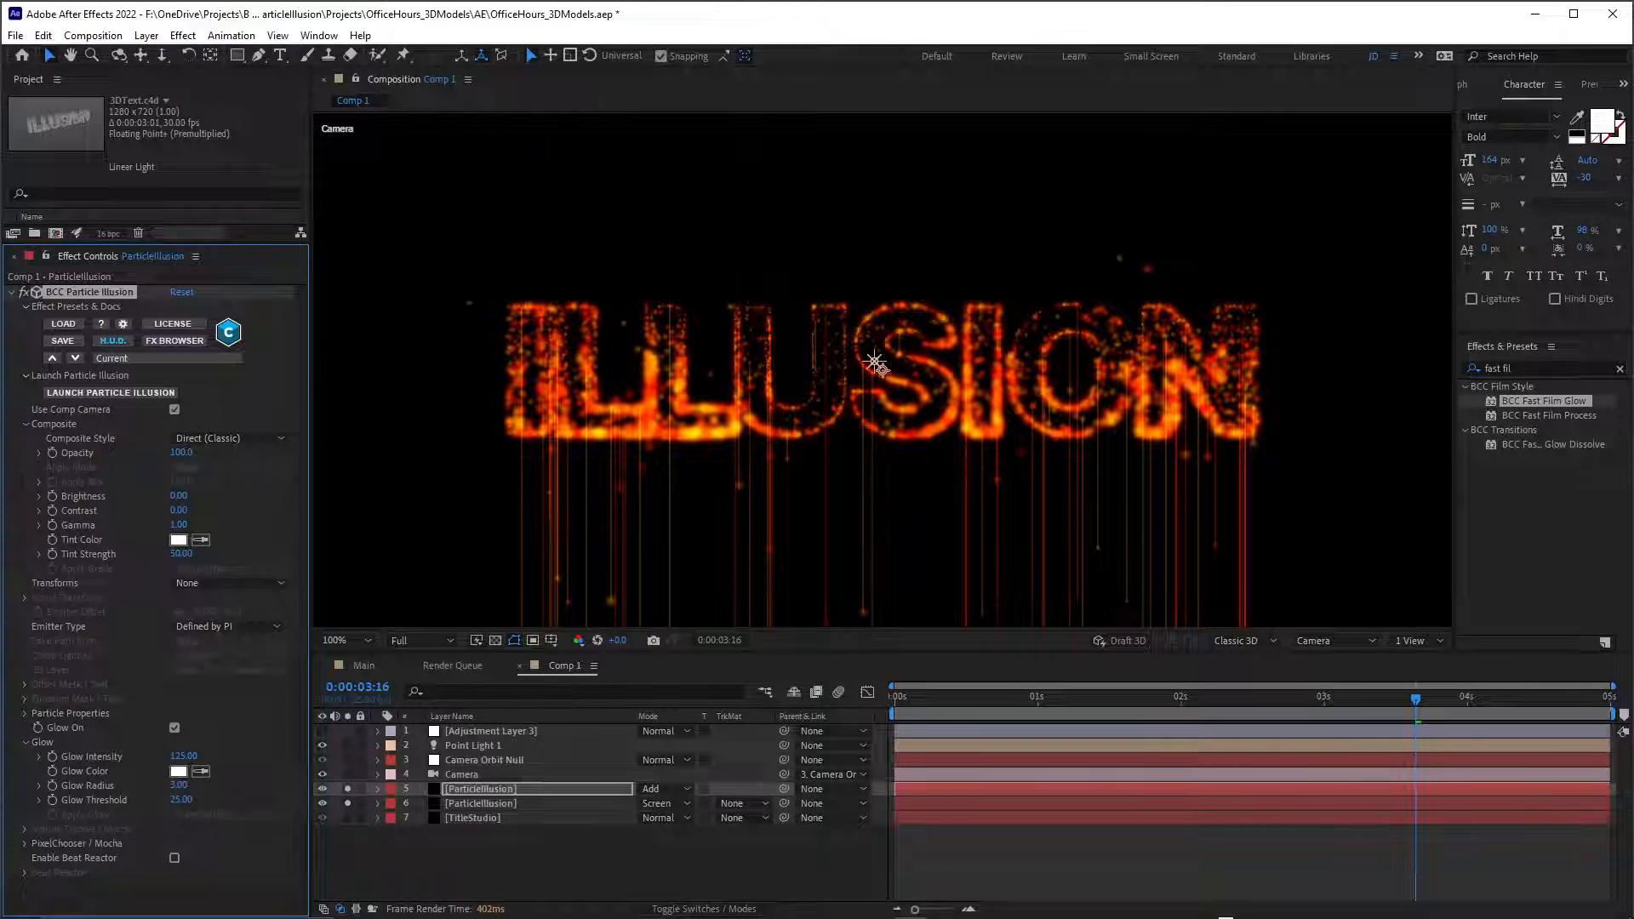
Preview the dripping line particles from the first frame of the composition, inspect the area below the text, and save the project.
key(Home)
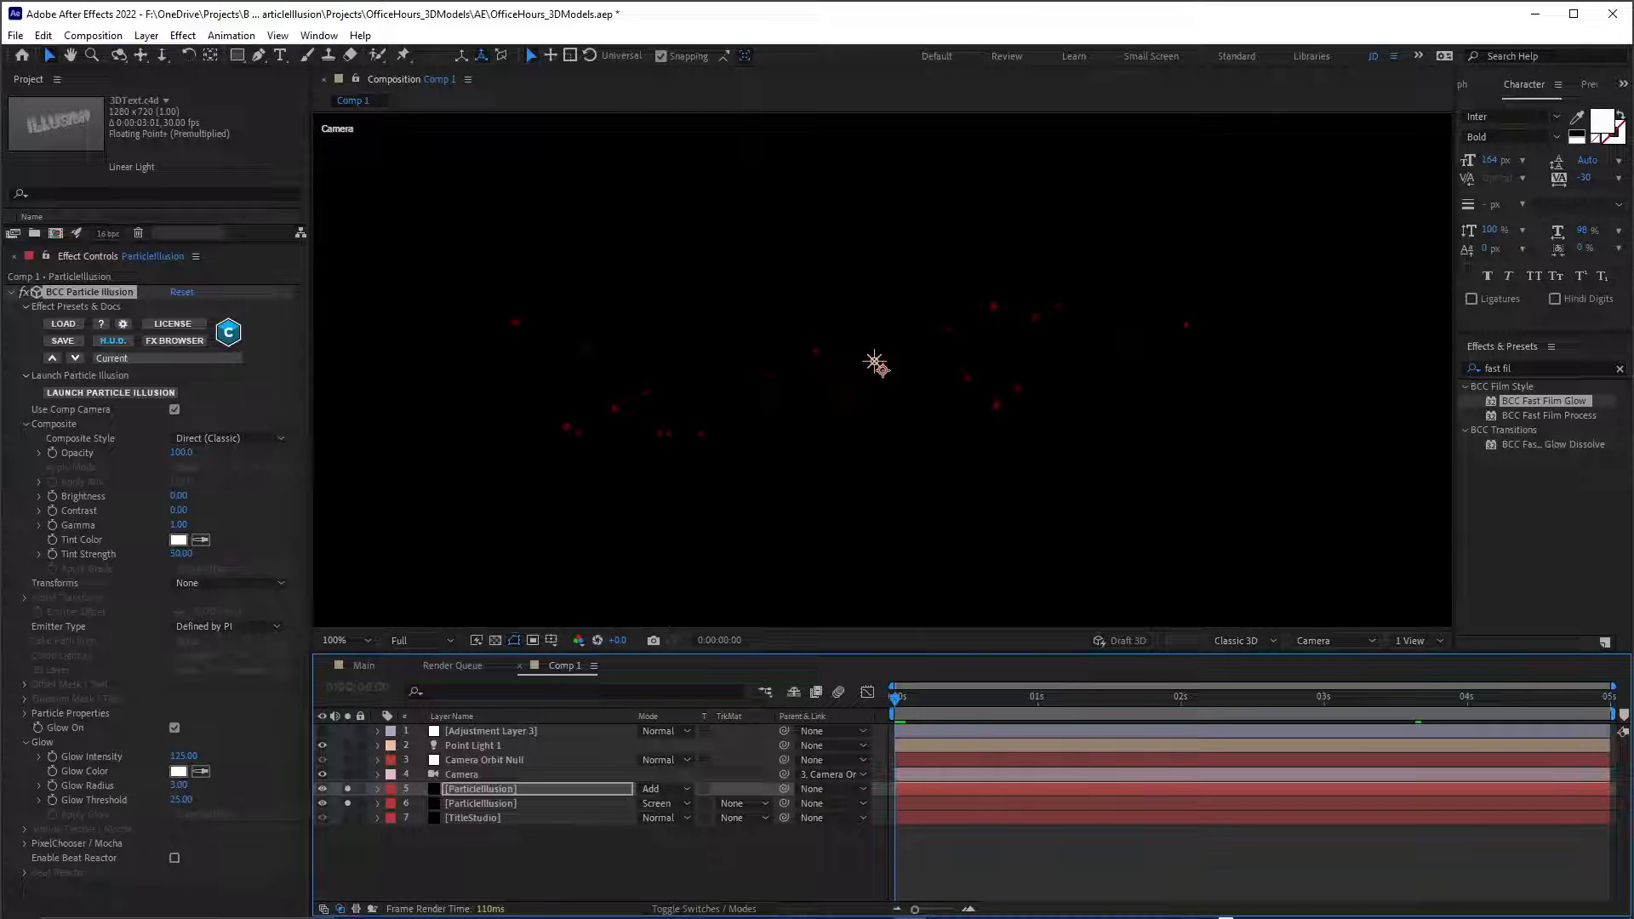
key(space)
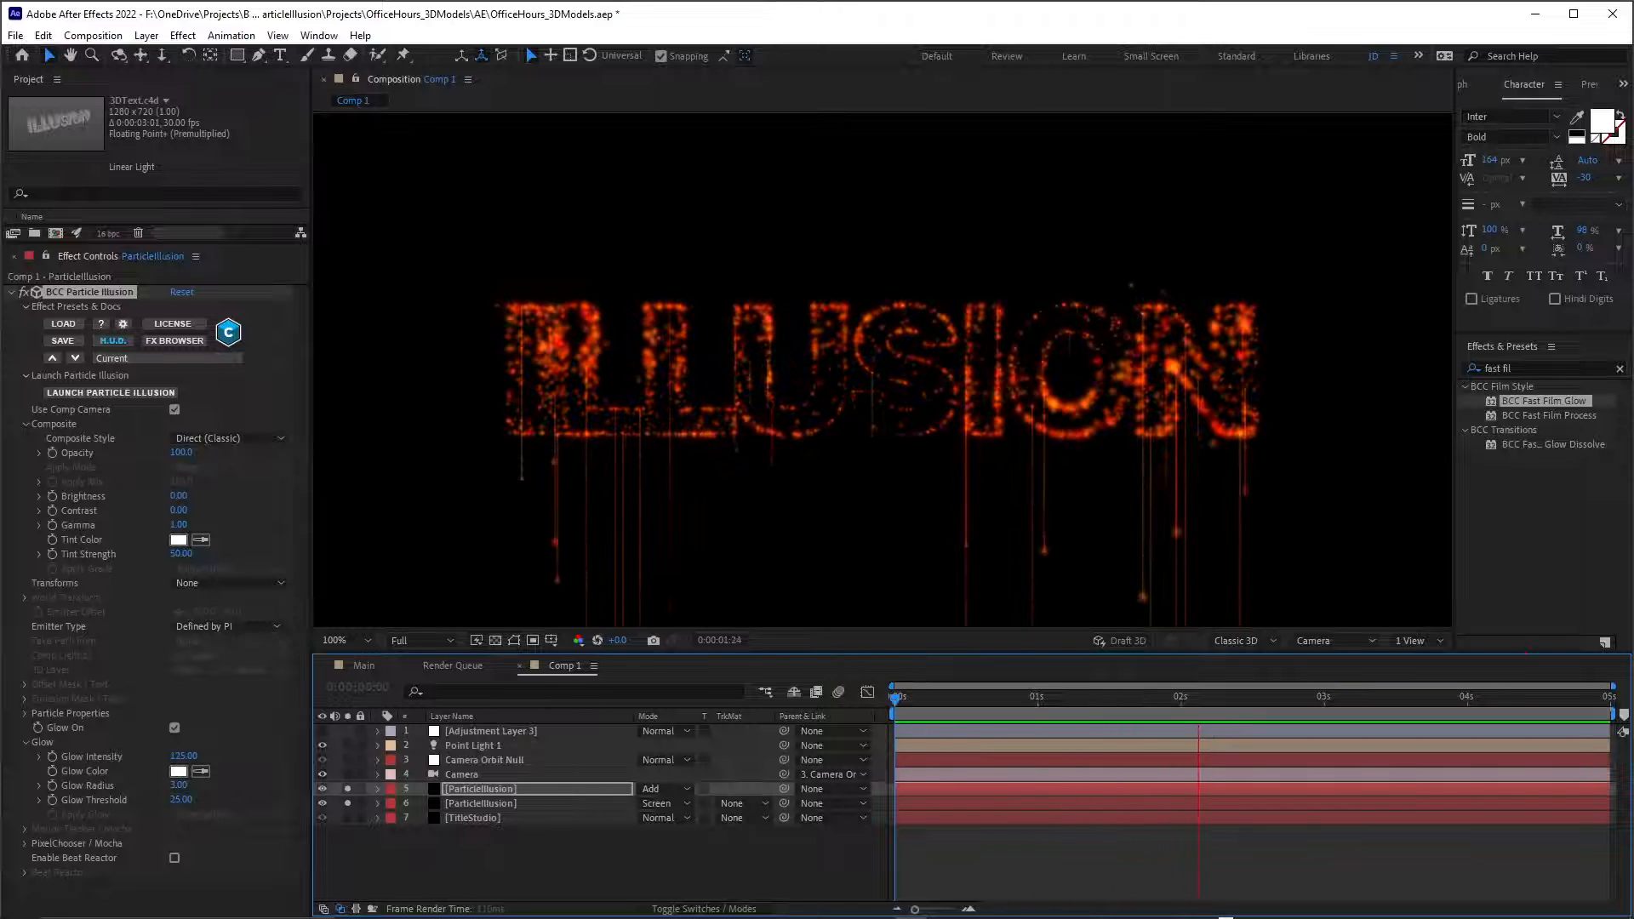
key(space)
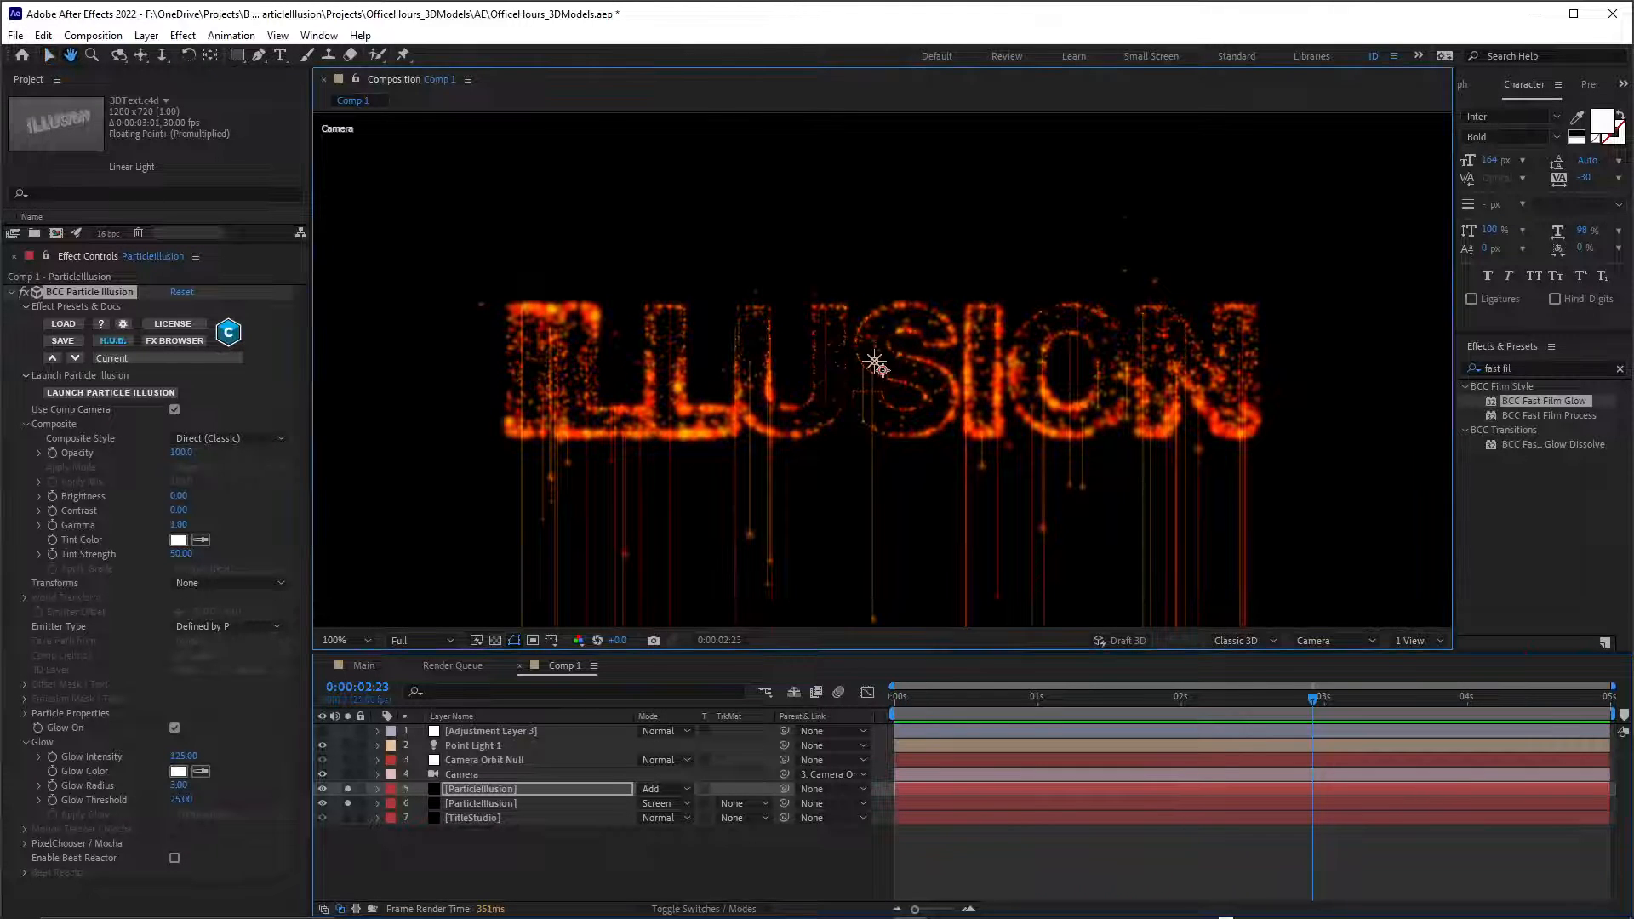
drag(876, 364, 898, 187)
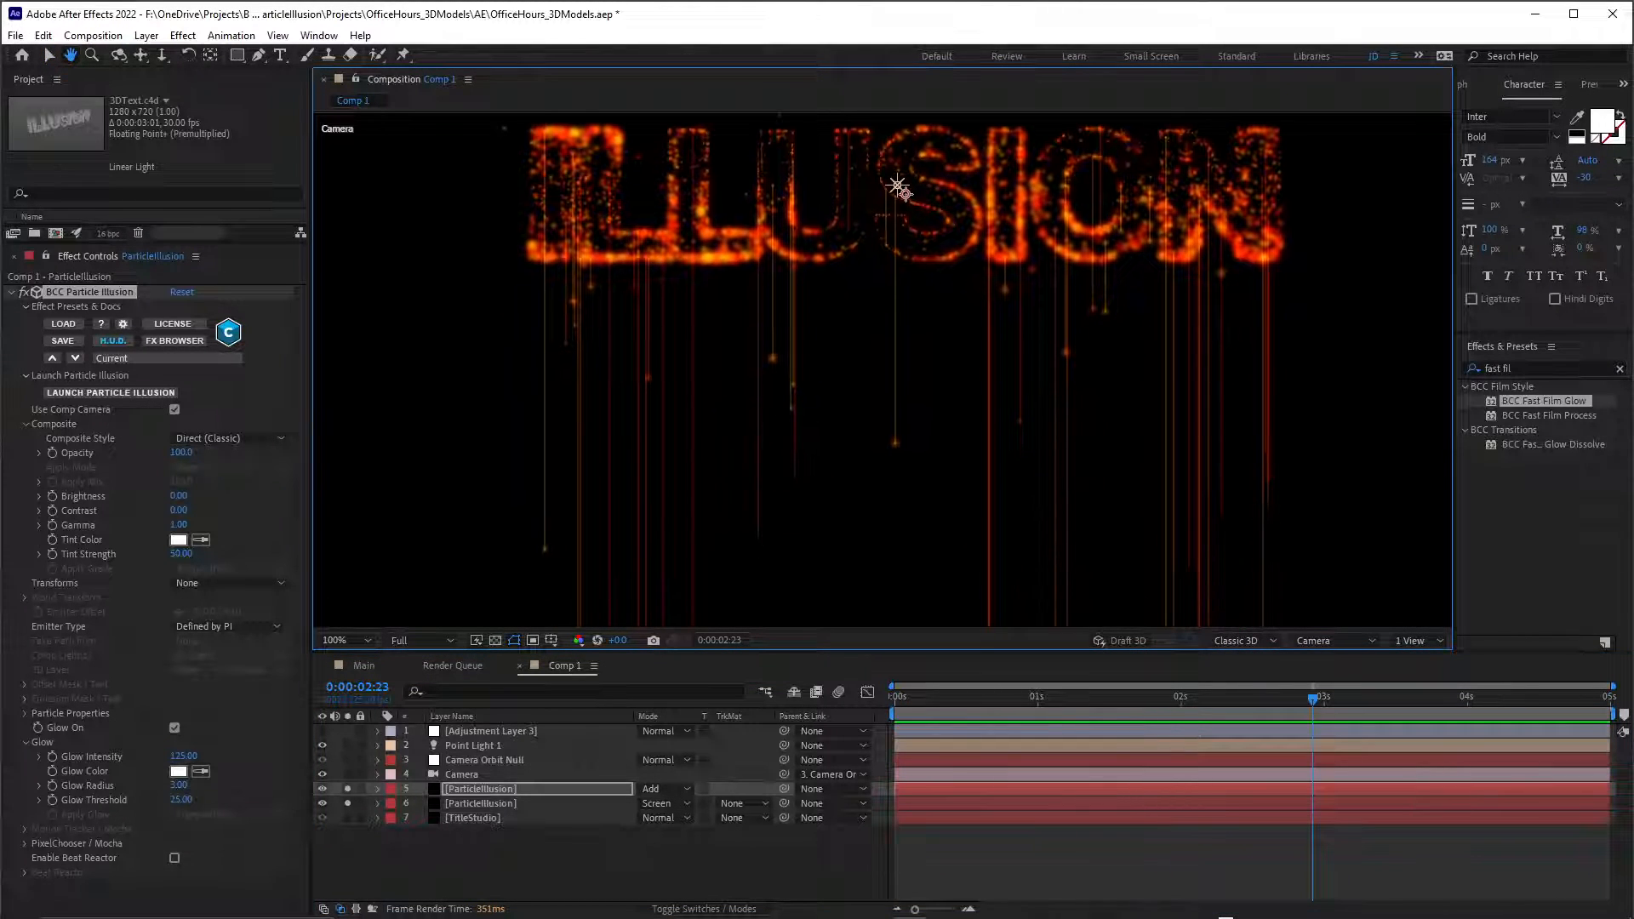
key(ctrl+s)
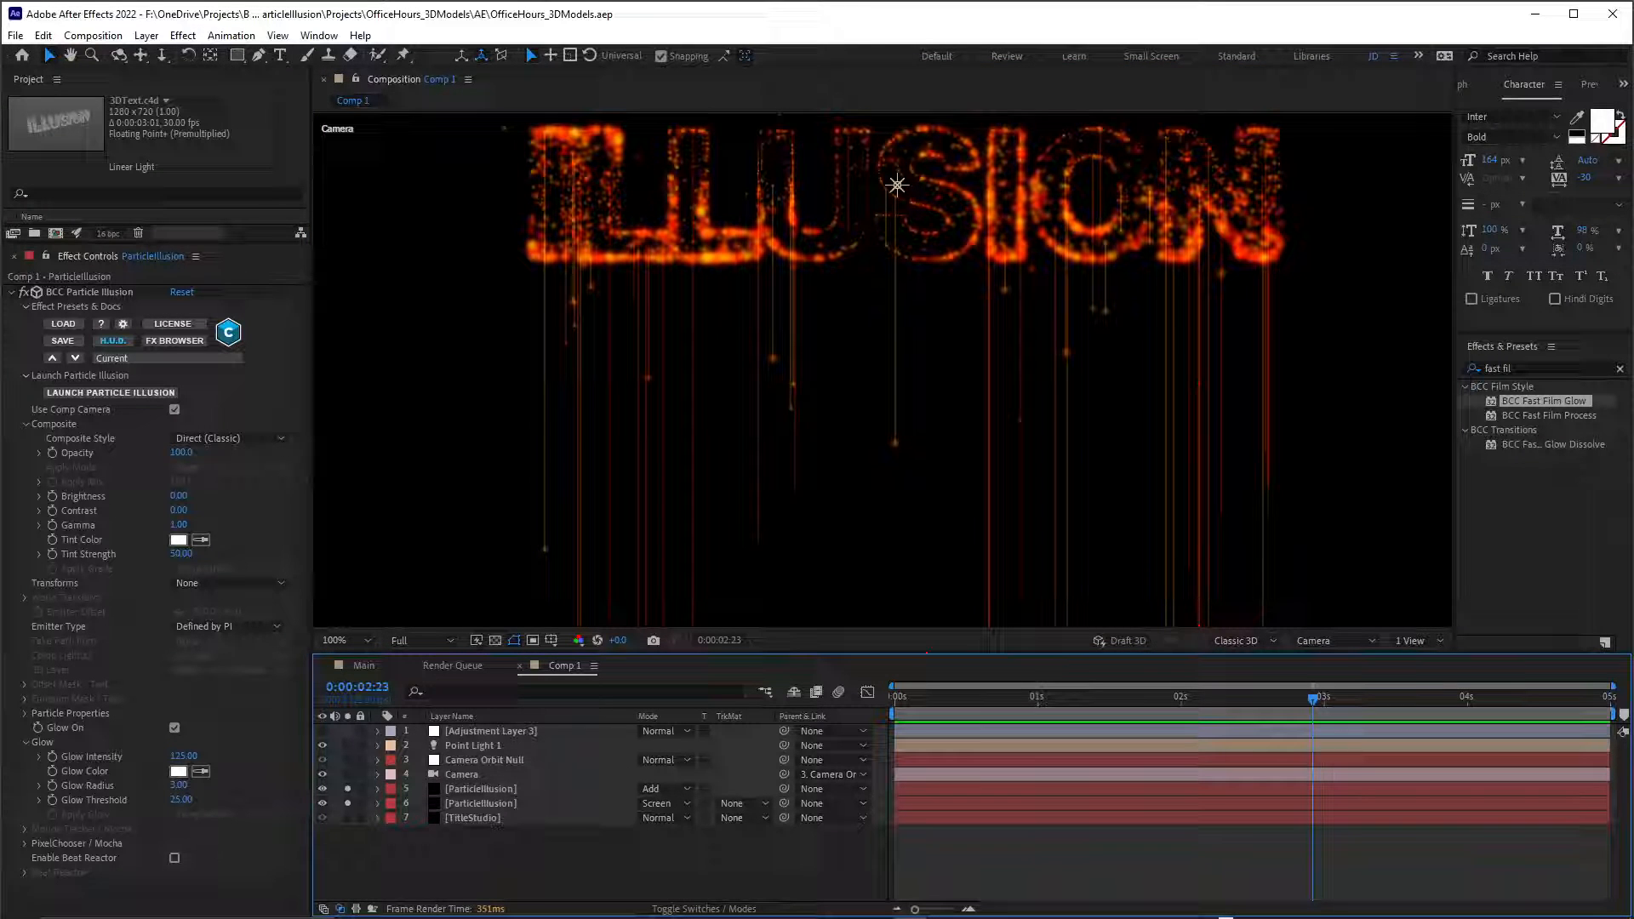
Add a new adjustment layer above all layers in Comp 1.
key(ctrl+alt+y)
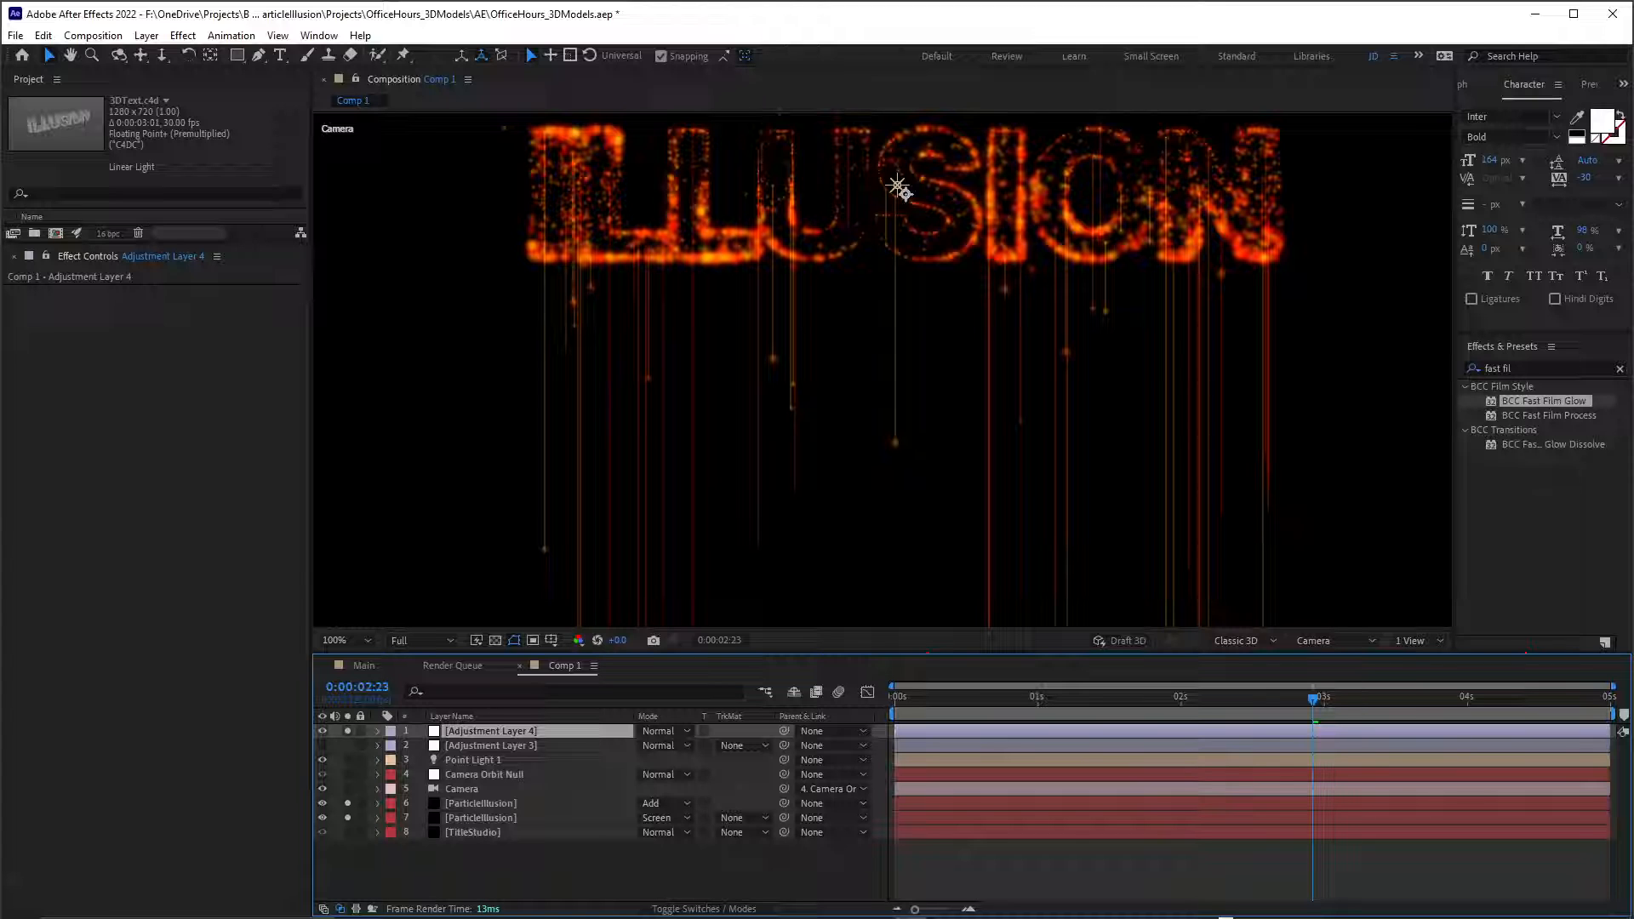
Try the BCC Twirl effect on the new adjustment layer and undo it.
key(ctrl+5)
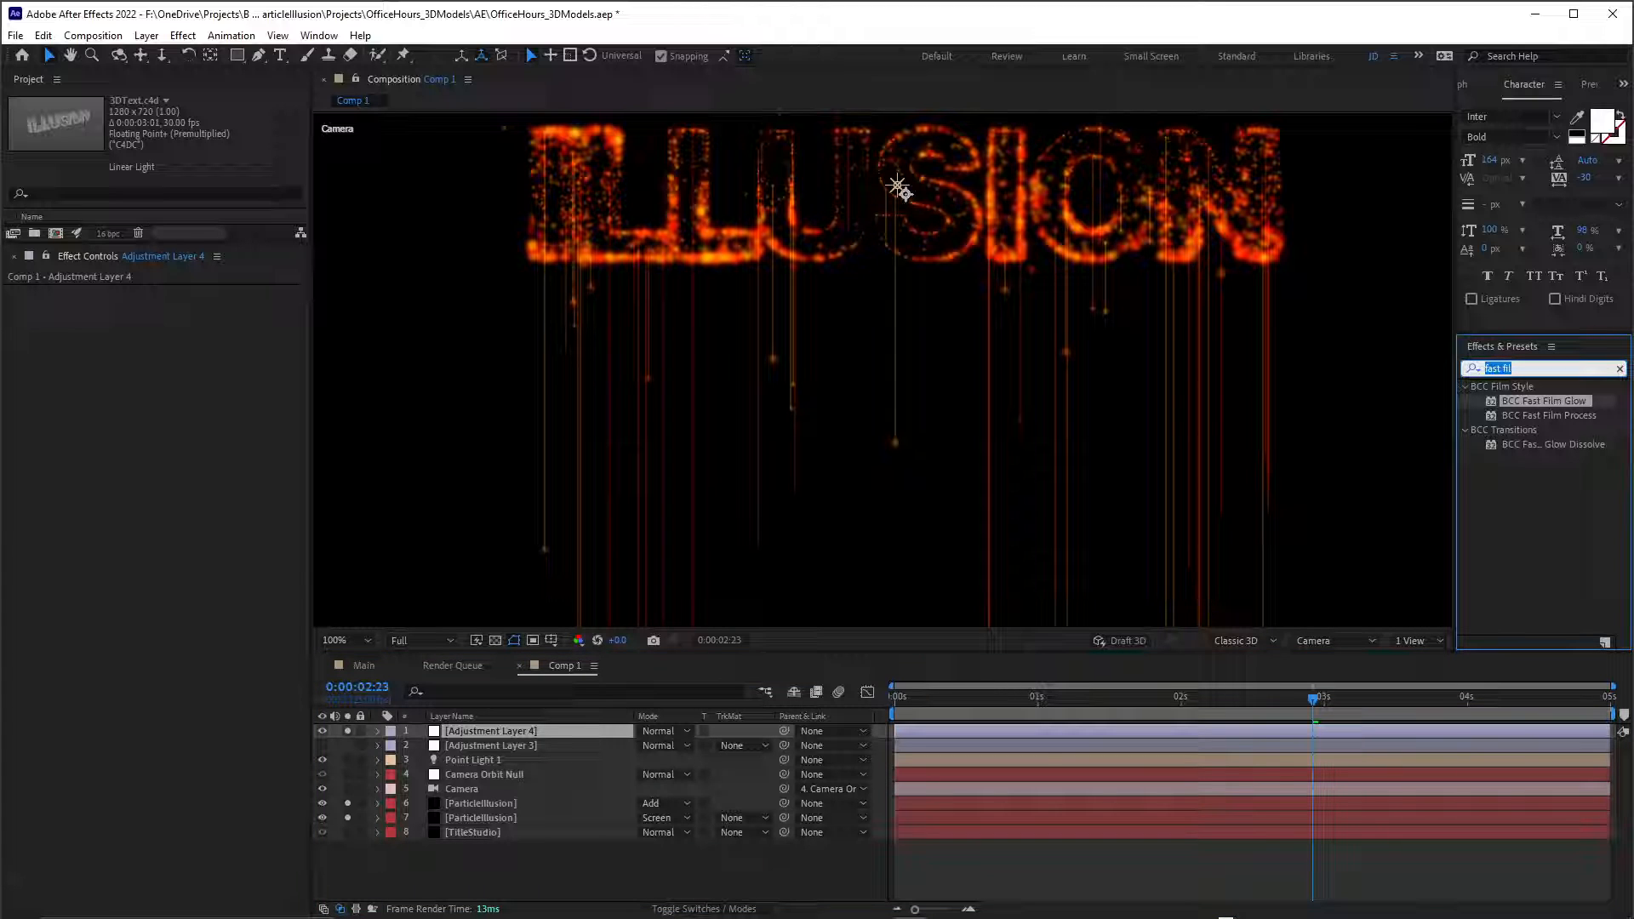
text(tw)
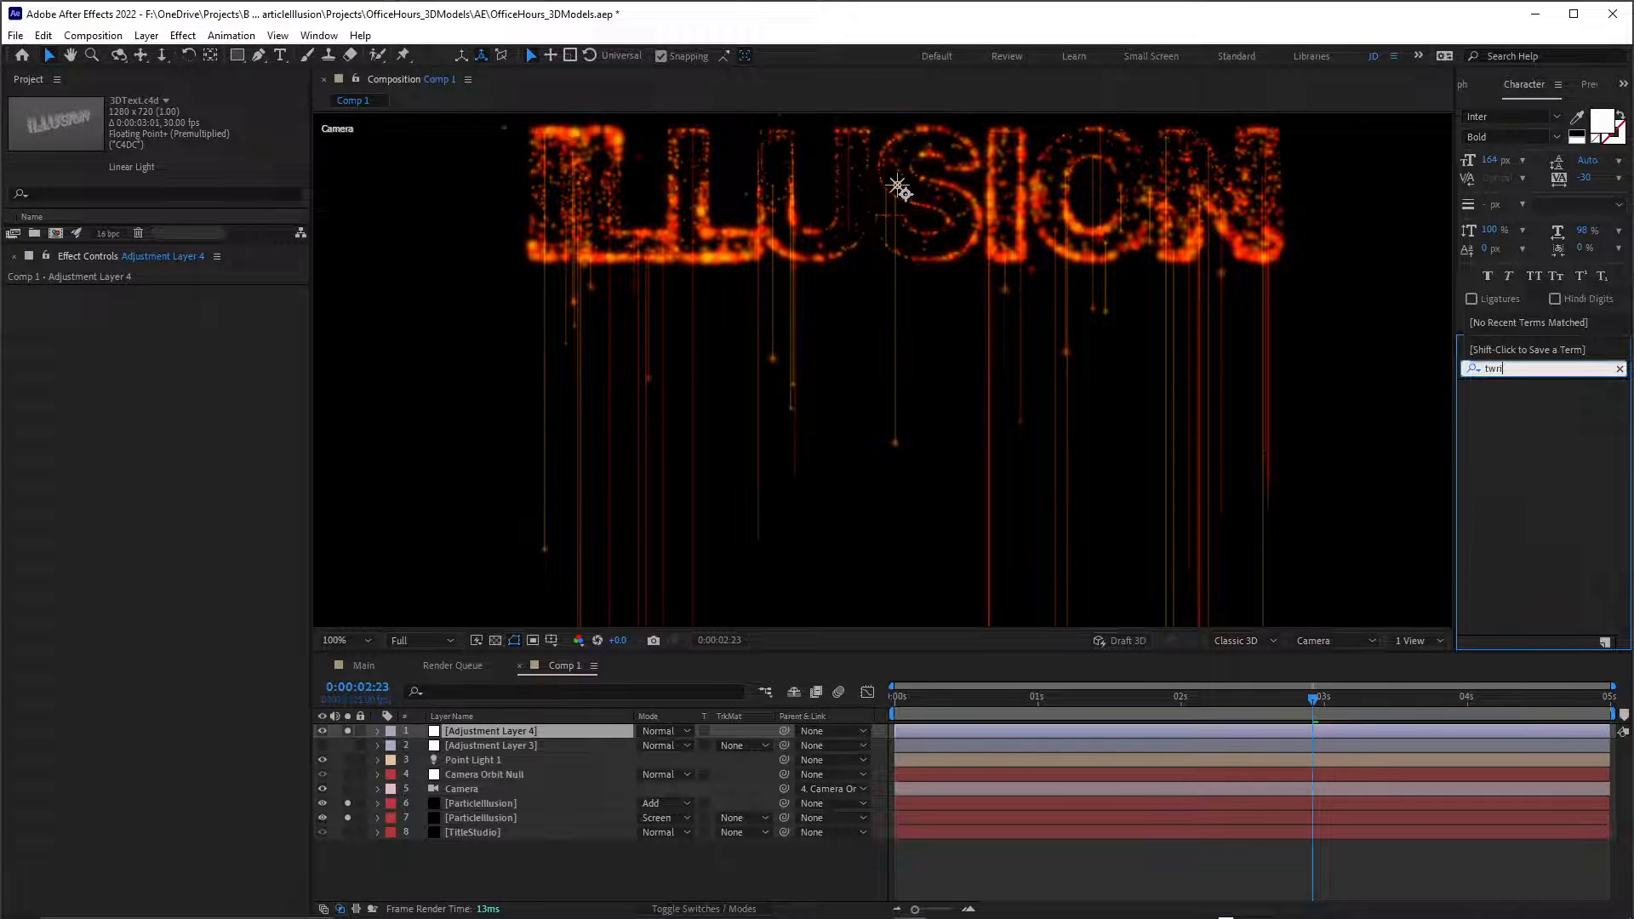
text(irl)
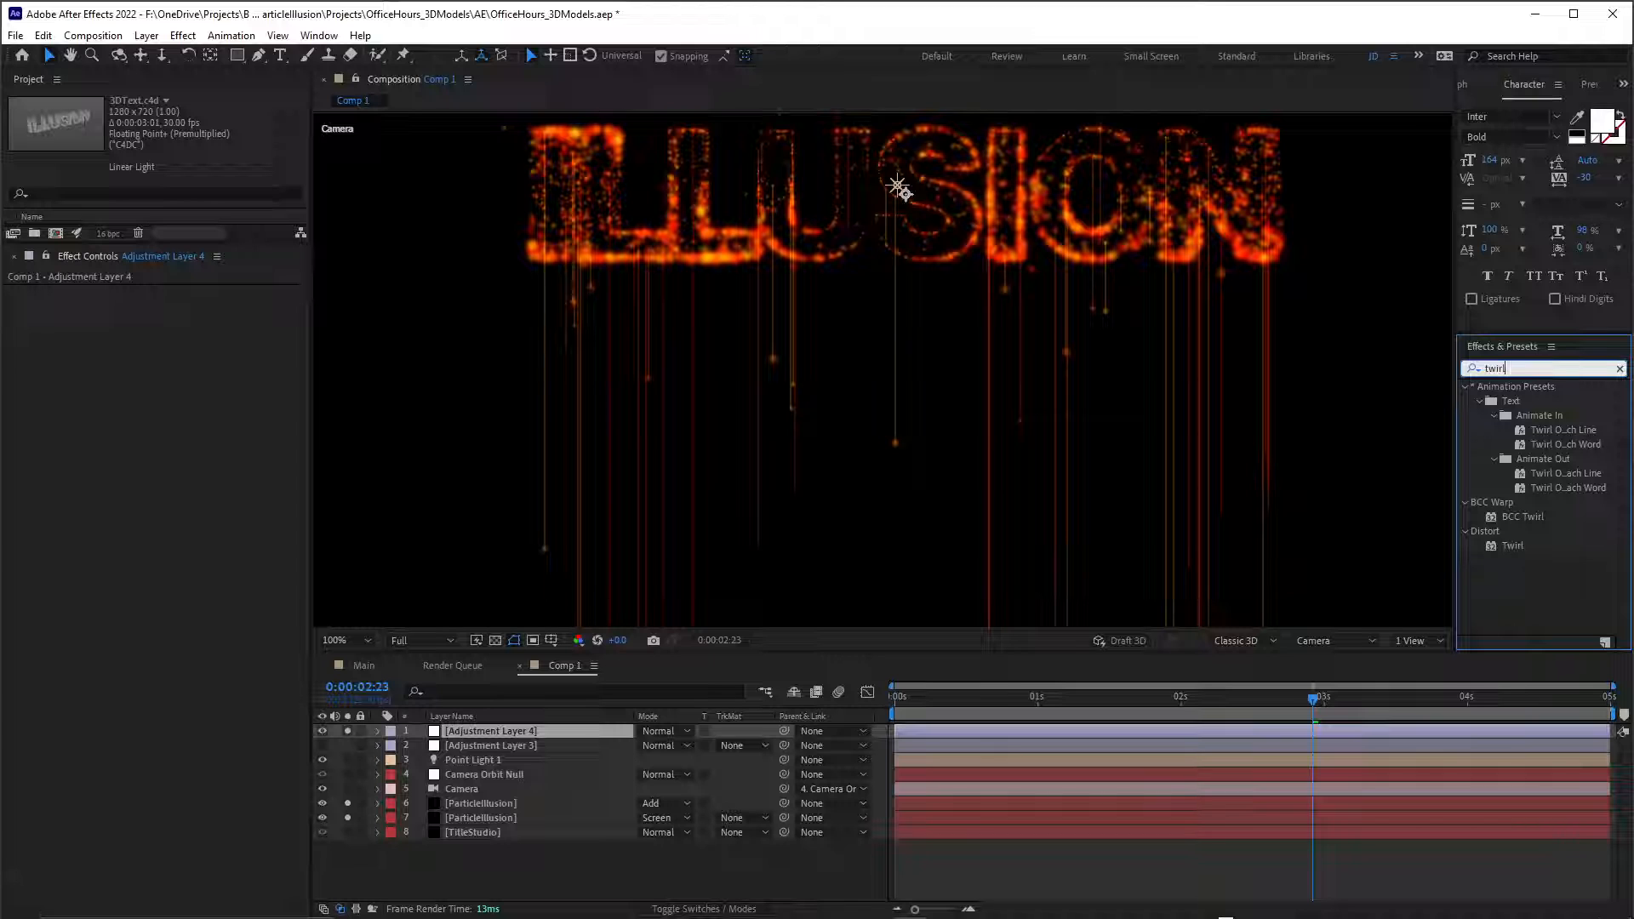
double_click(1522, 517)
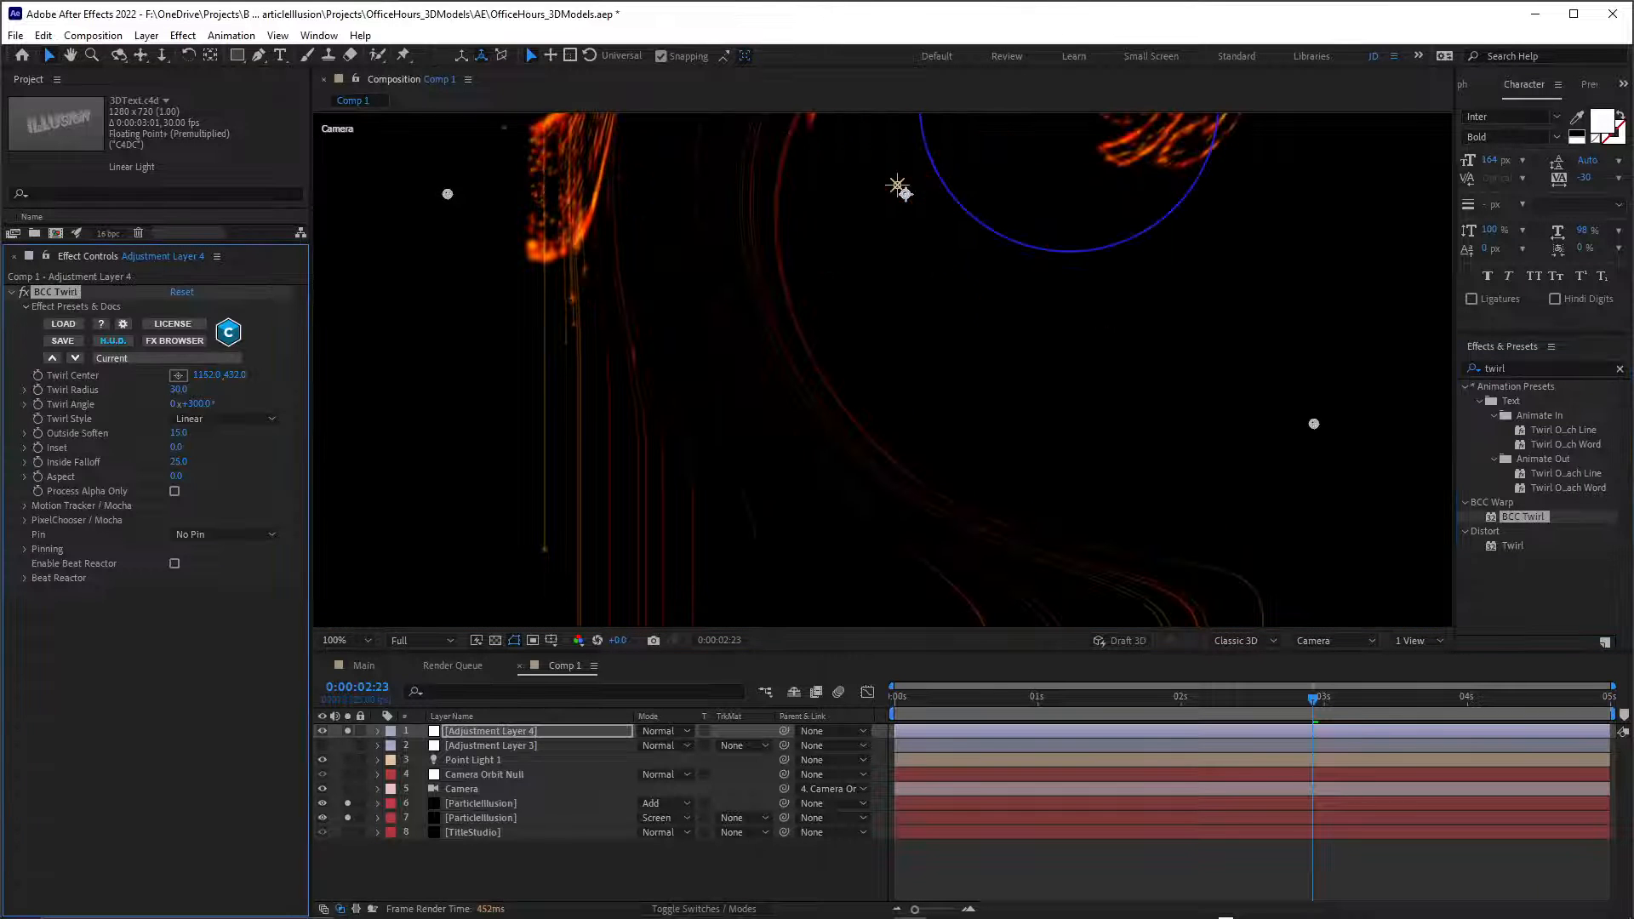
scroll(890, 279, down, 2)
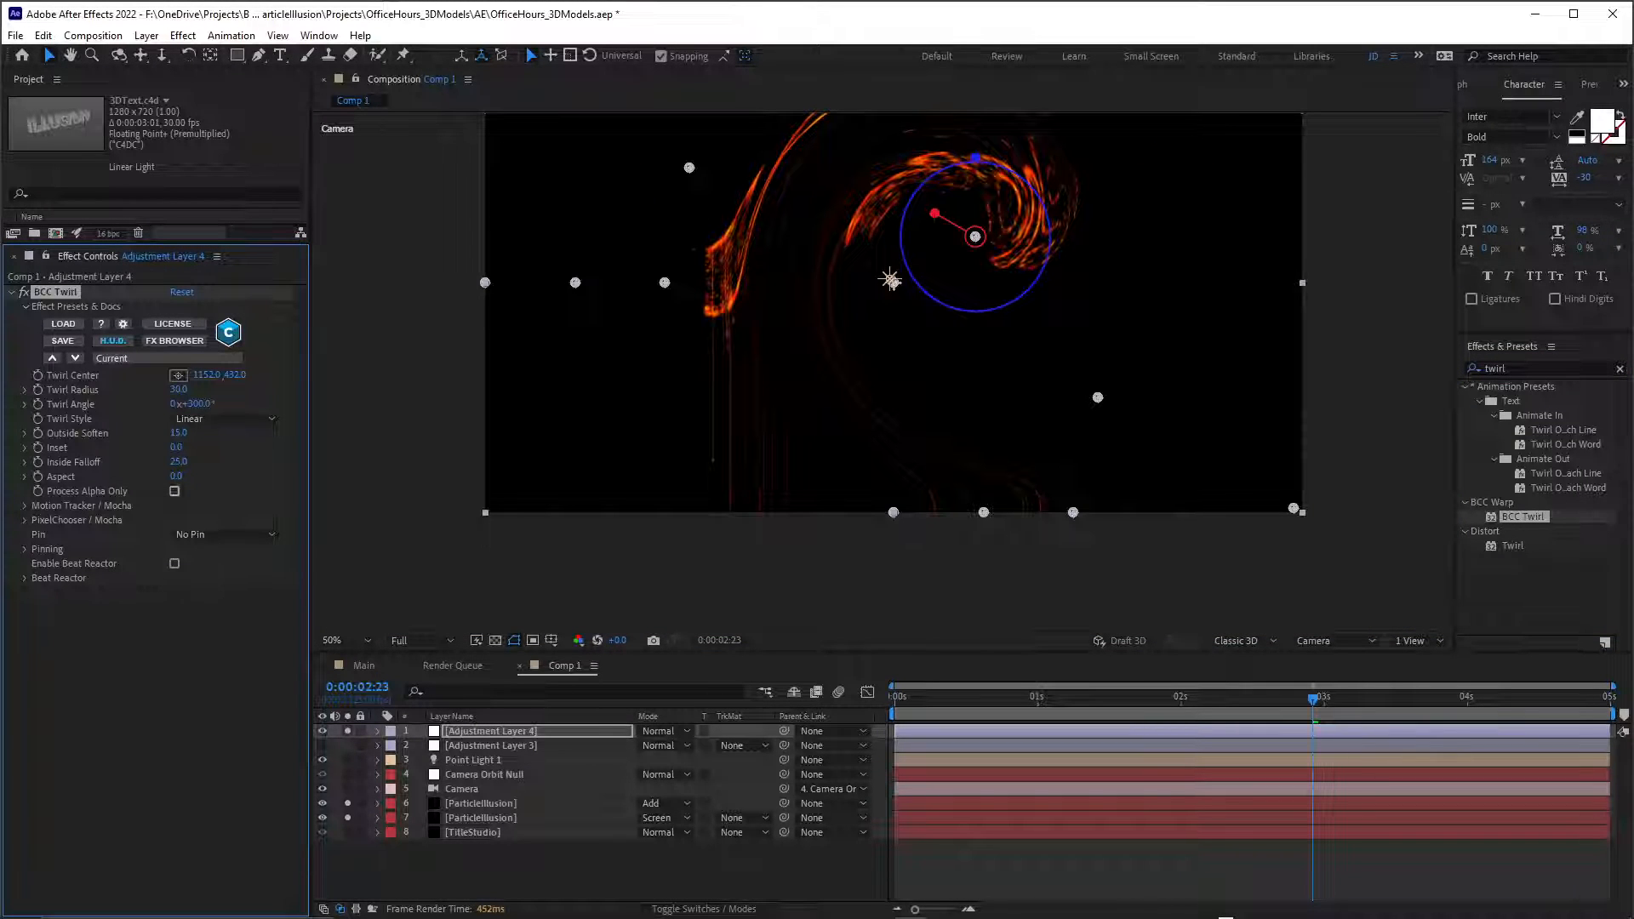
key(ctrl+z)
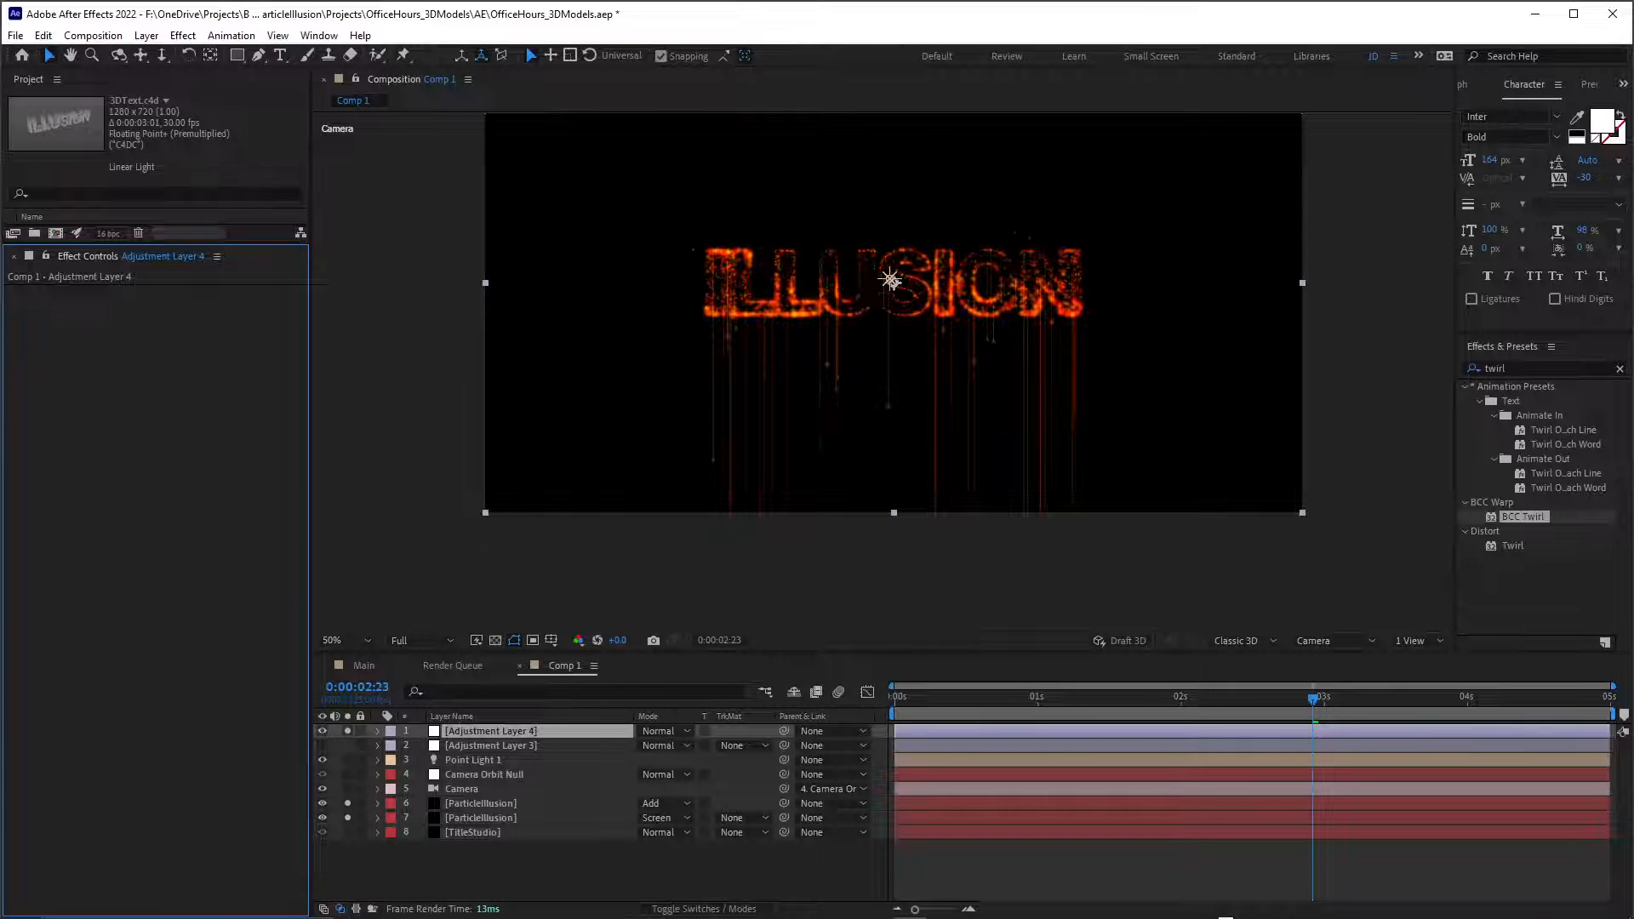
Find the BCC Curl effect, apply it to the new adjustment layer, and inspect the distortion up close.
key(ctrl+5)
text(curl)
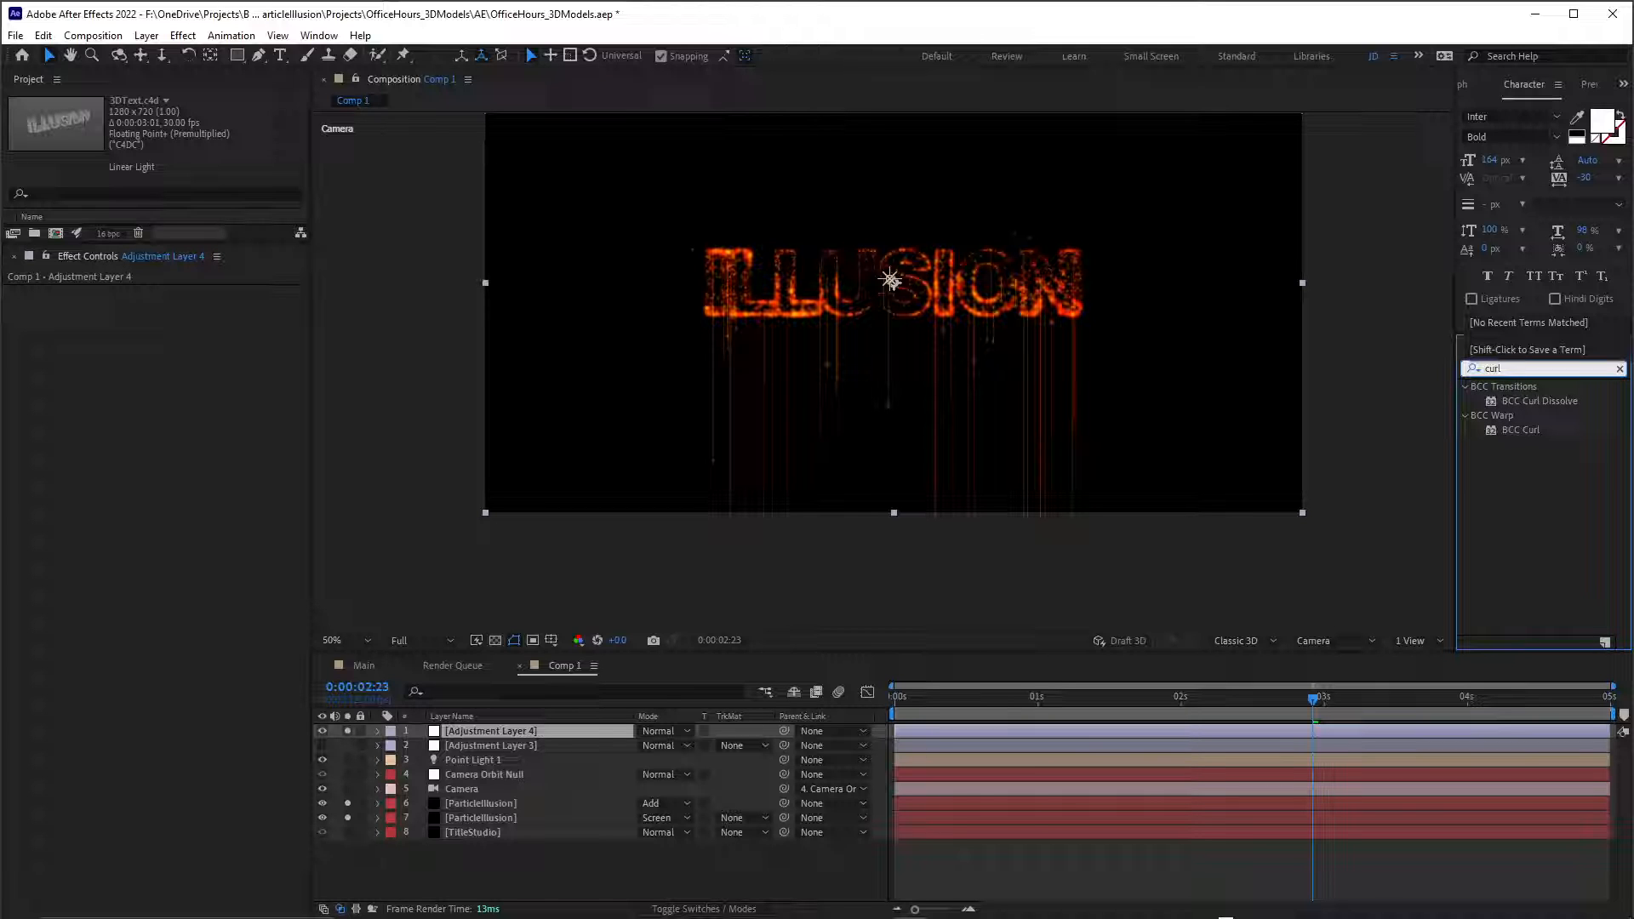
double_click(1521, 429)
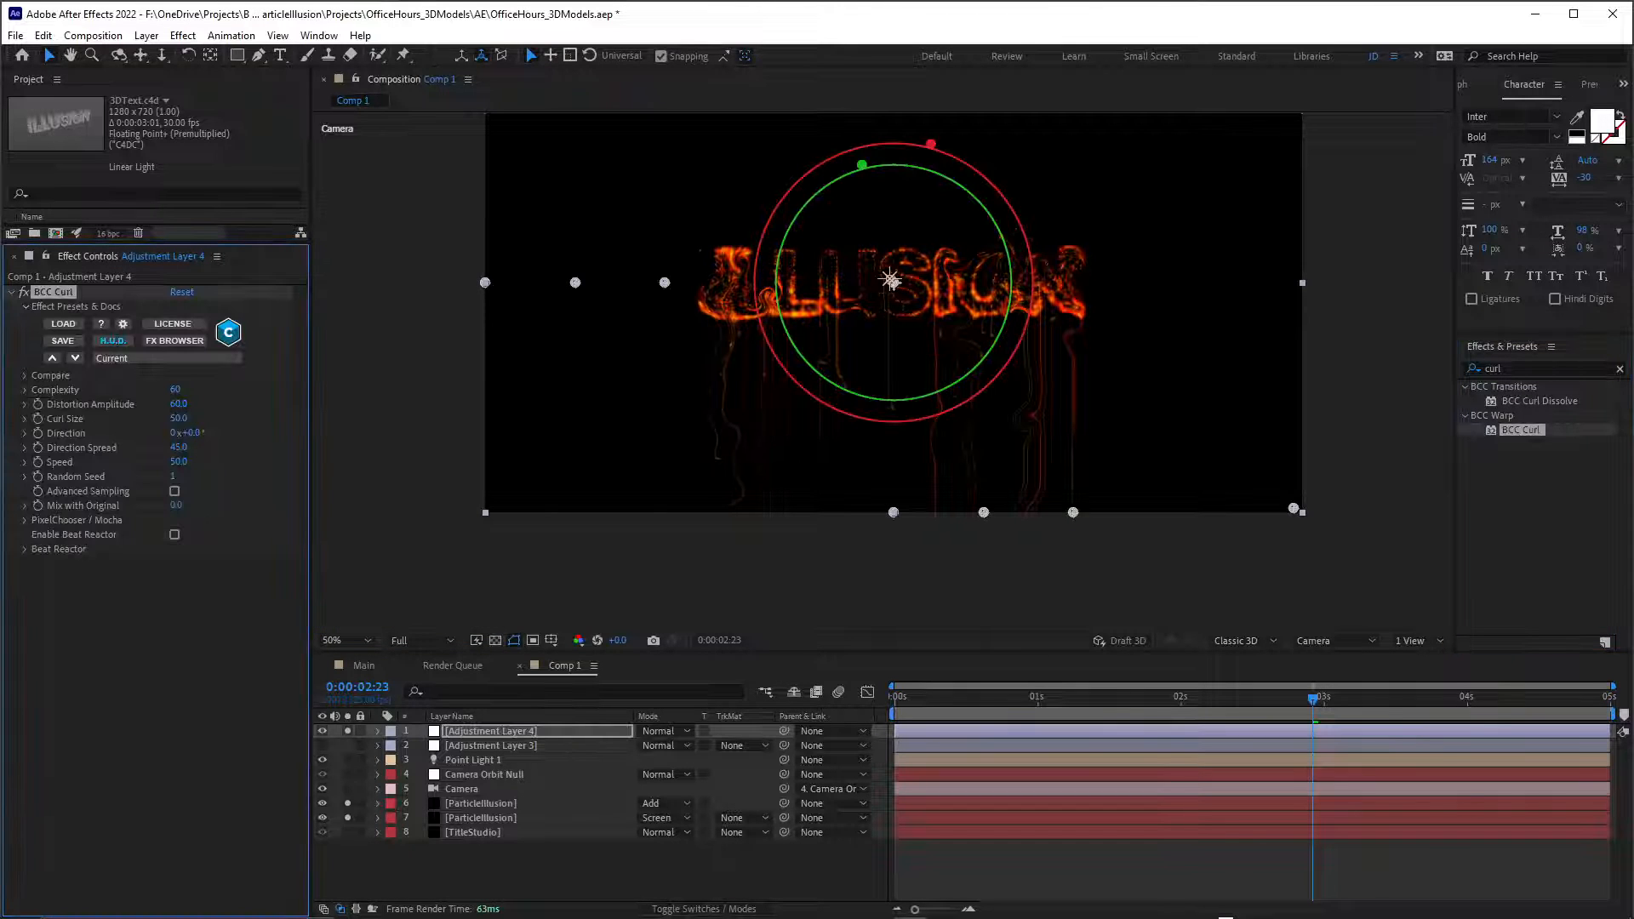
scroll(882, 371, up, 1)
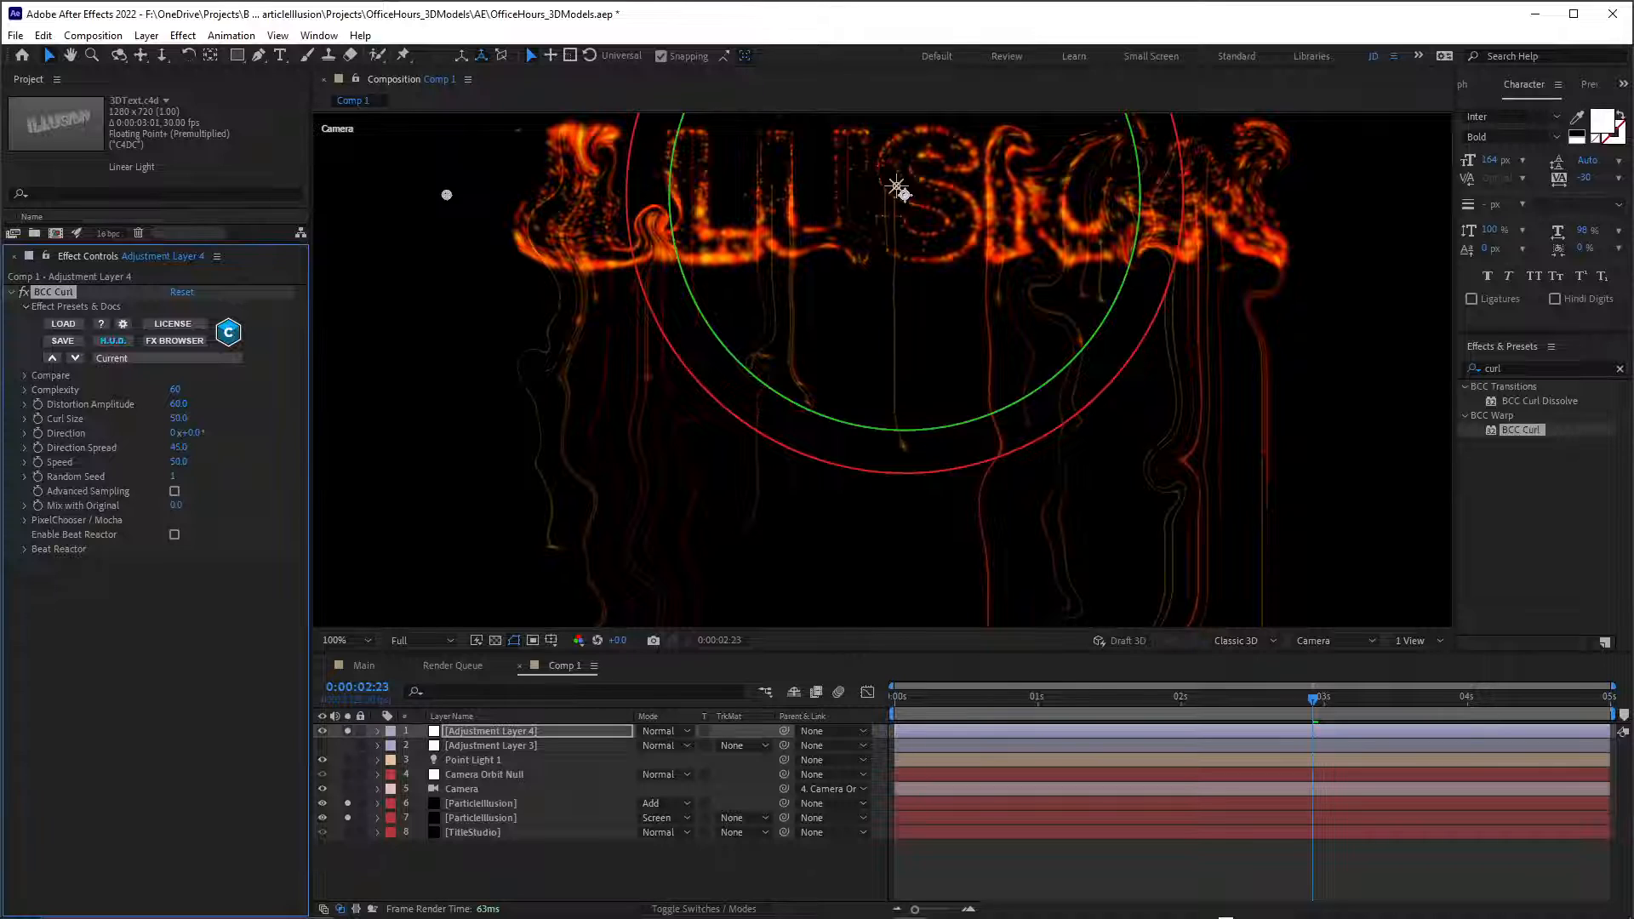
scroll(898, 189, down, 1)
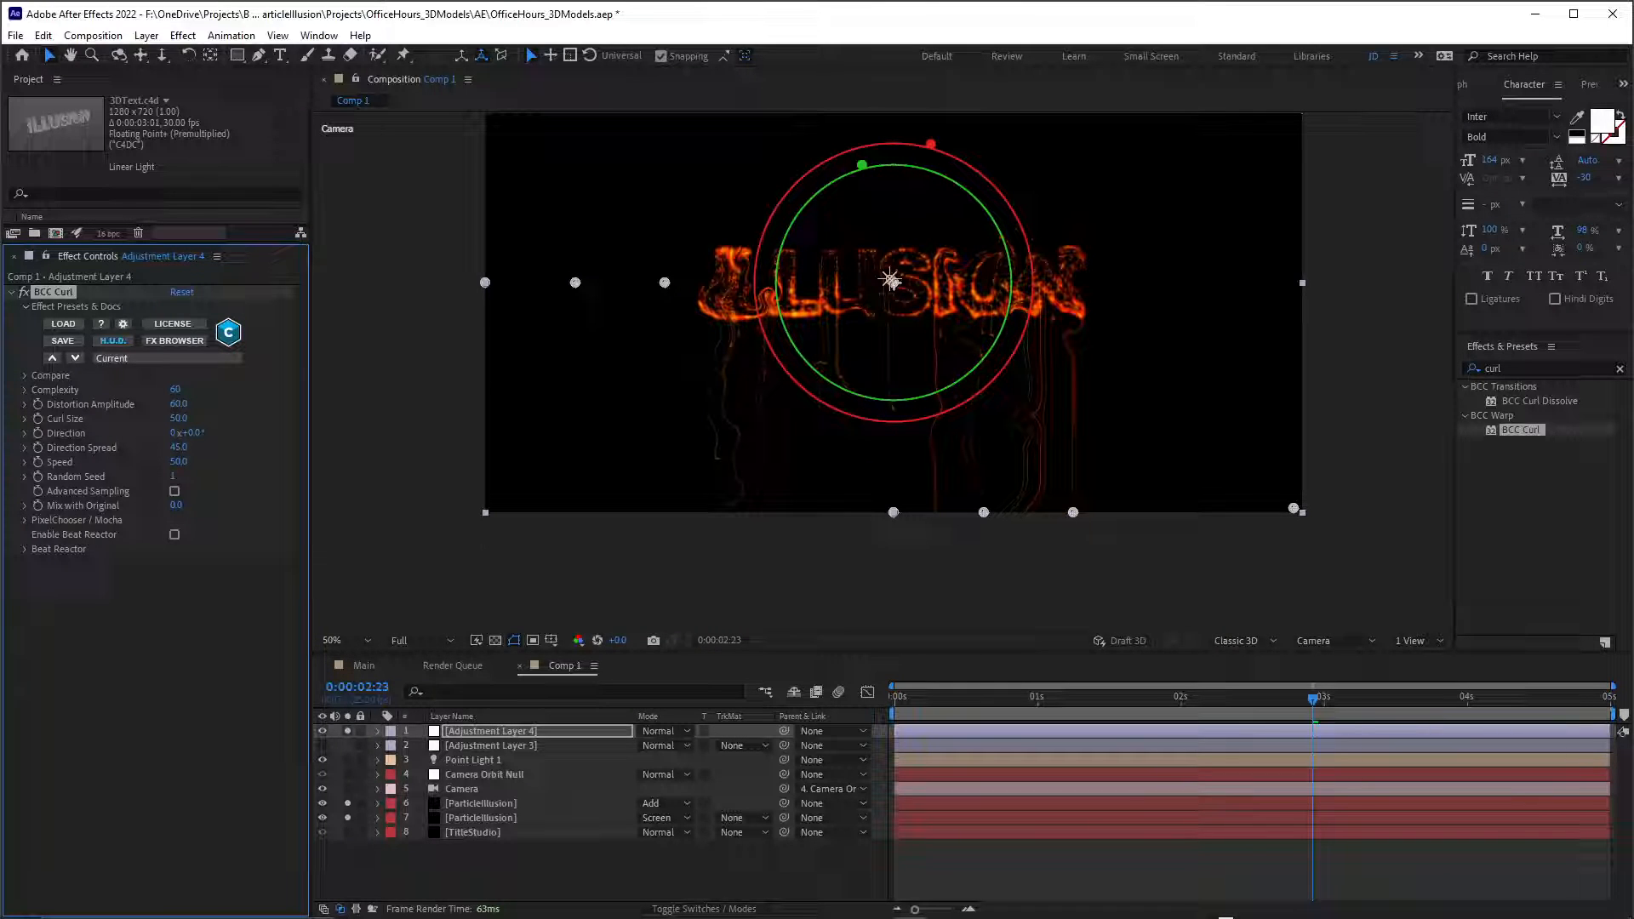
Draw a rectangular mask on the adjustment layer over the dripping lines and raise its upper edge to the base of the text.
key(q)
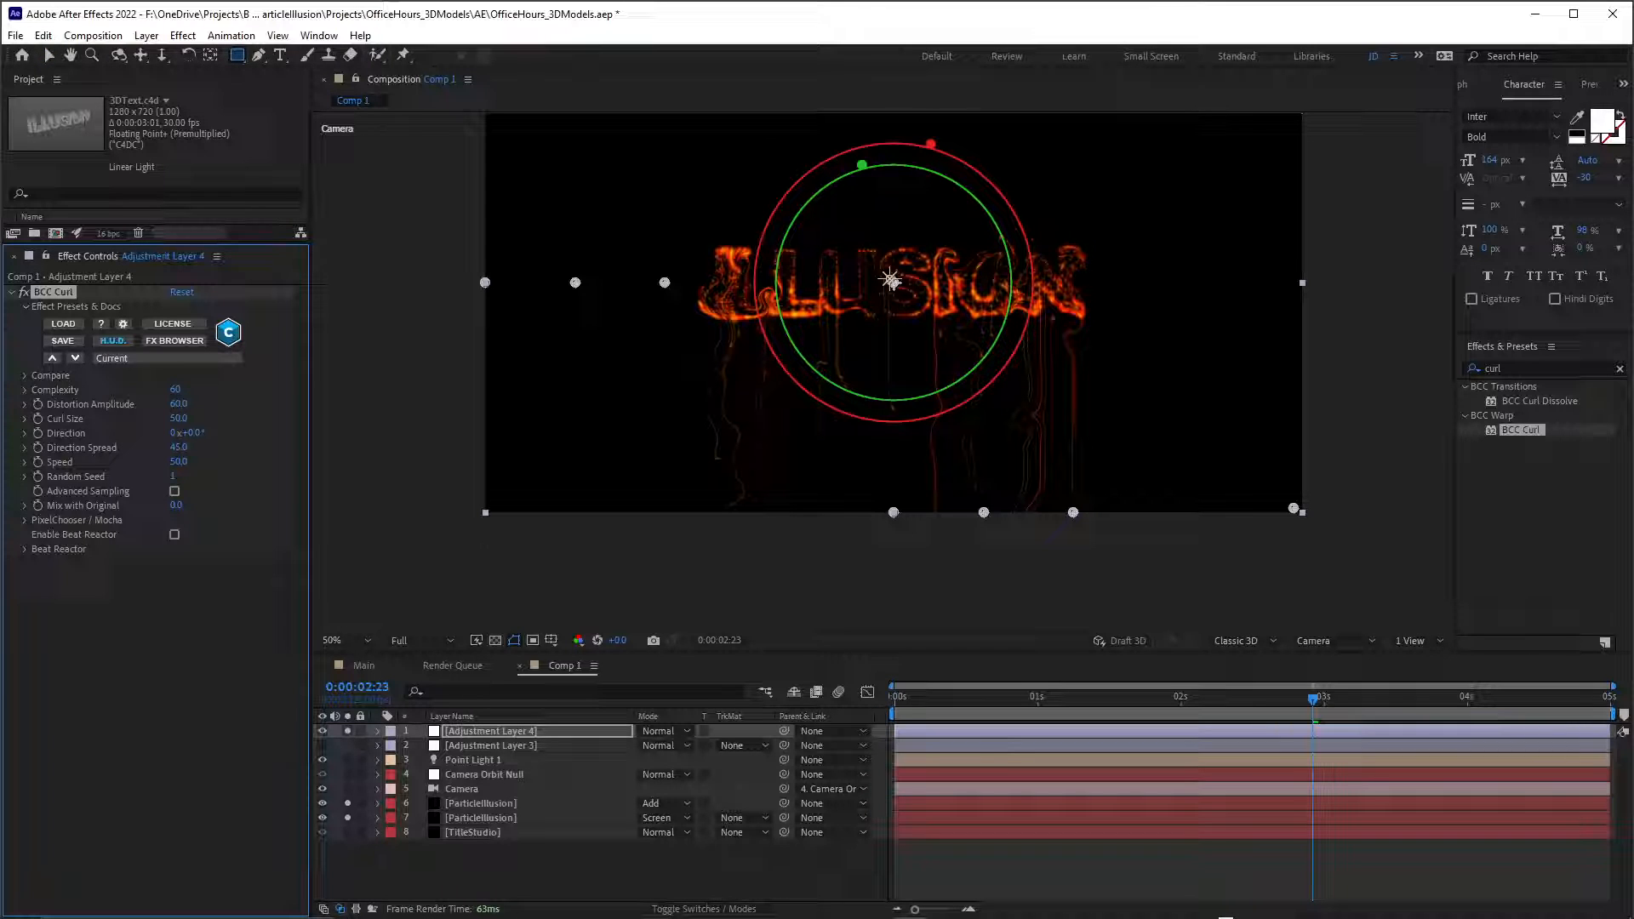
drag(519, 338, 1336, 535)
scroll(951, 368, up, 1)
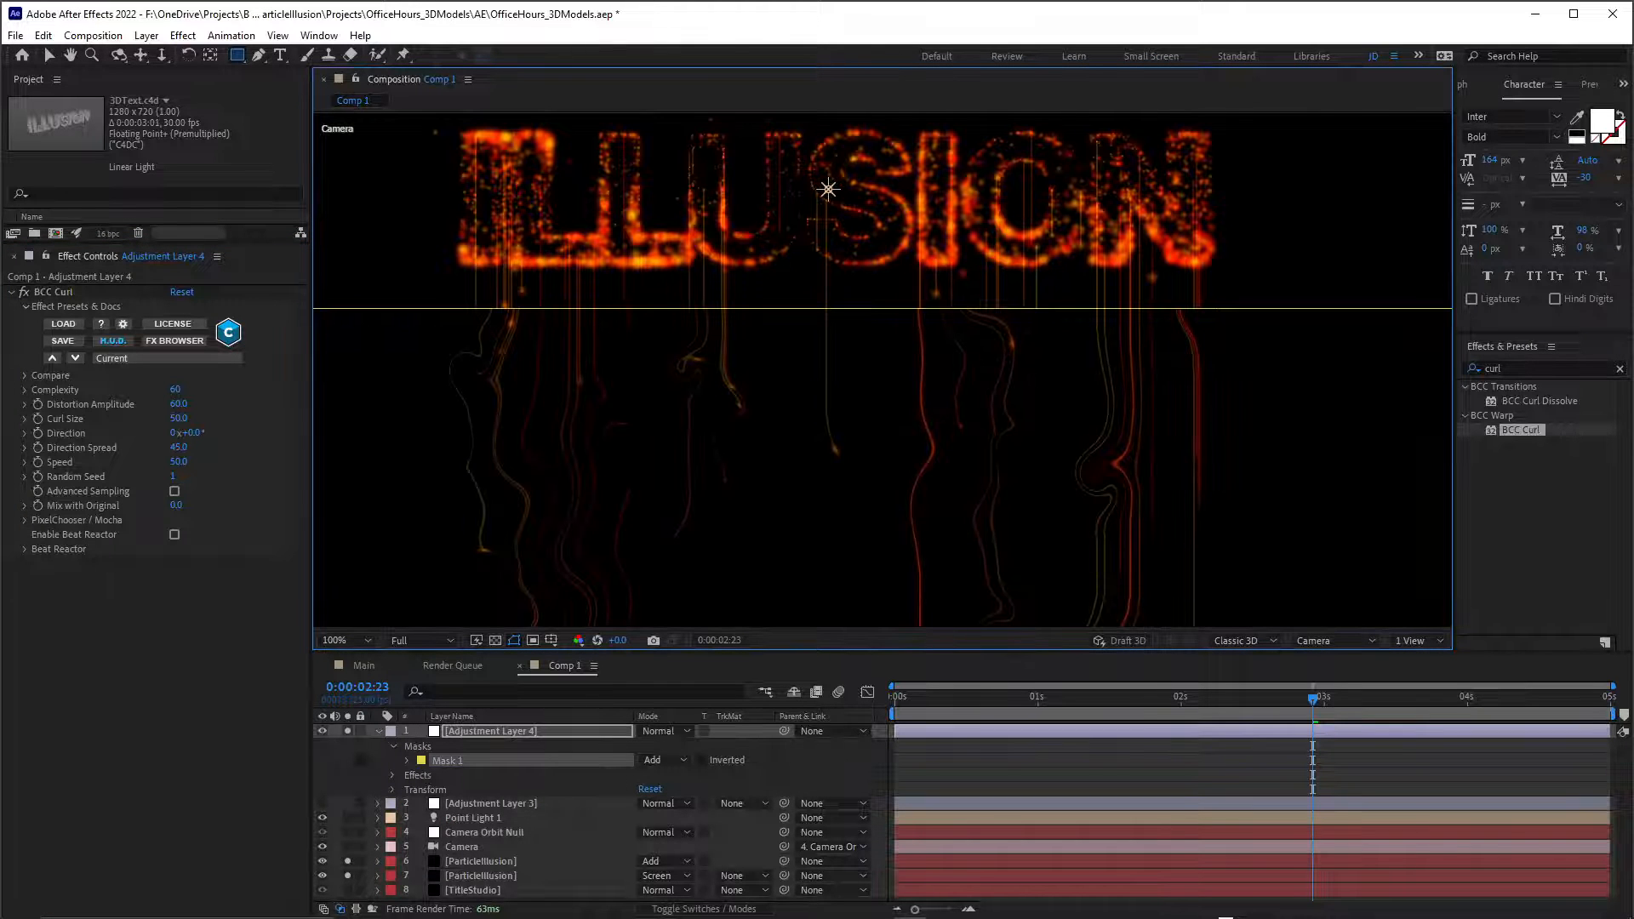
key(v)
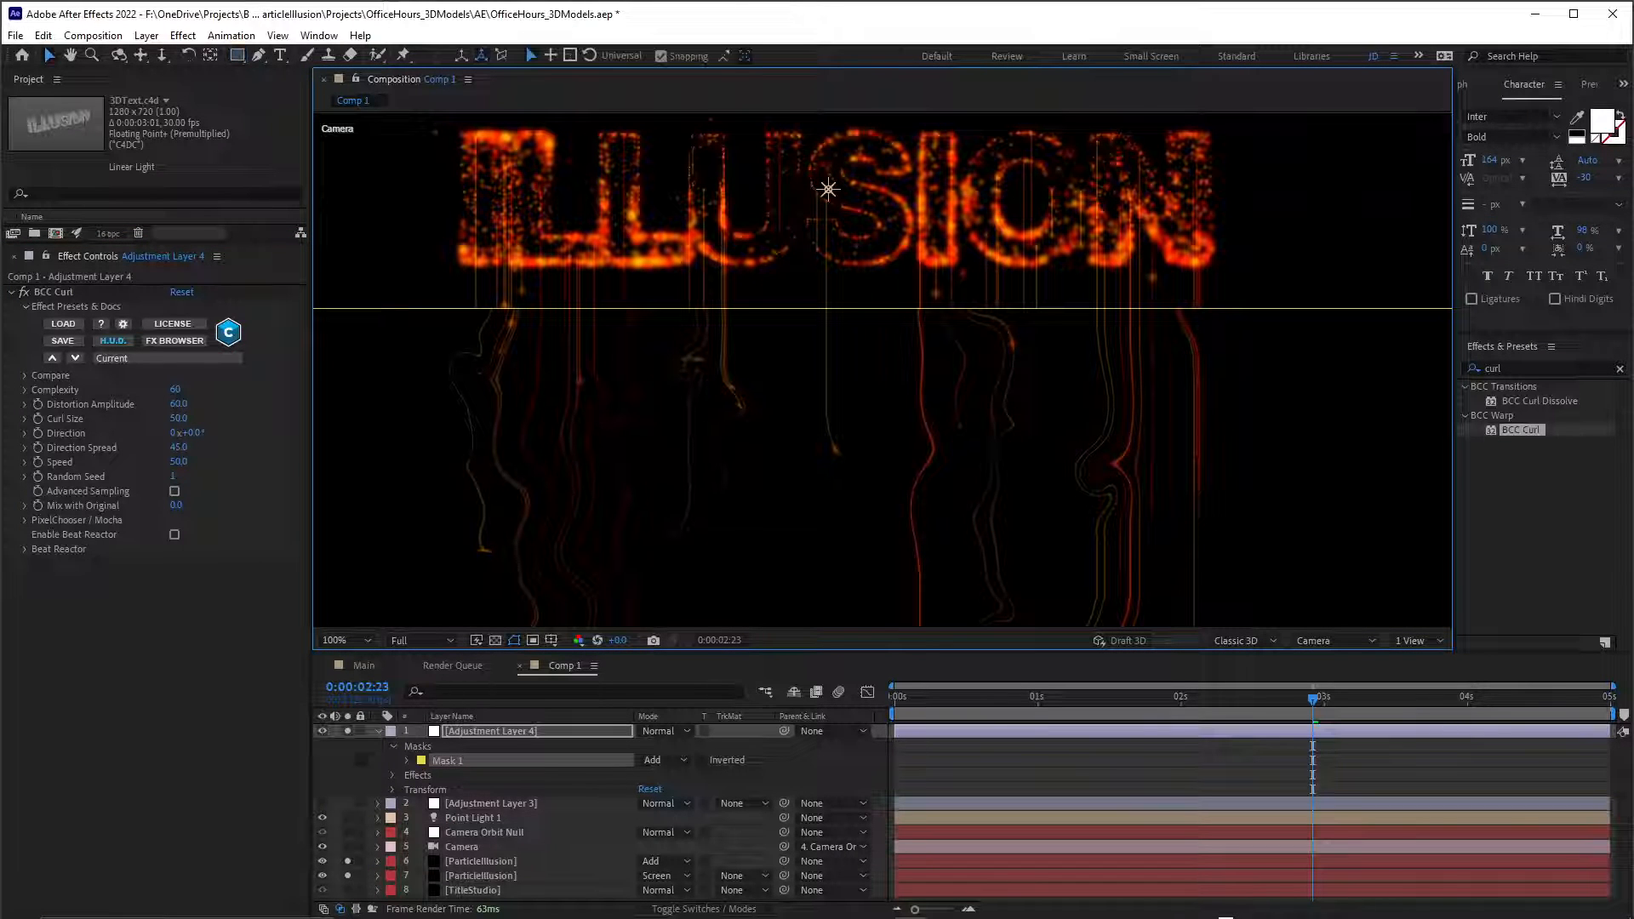
drag(951, 308, 951, 261)
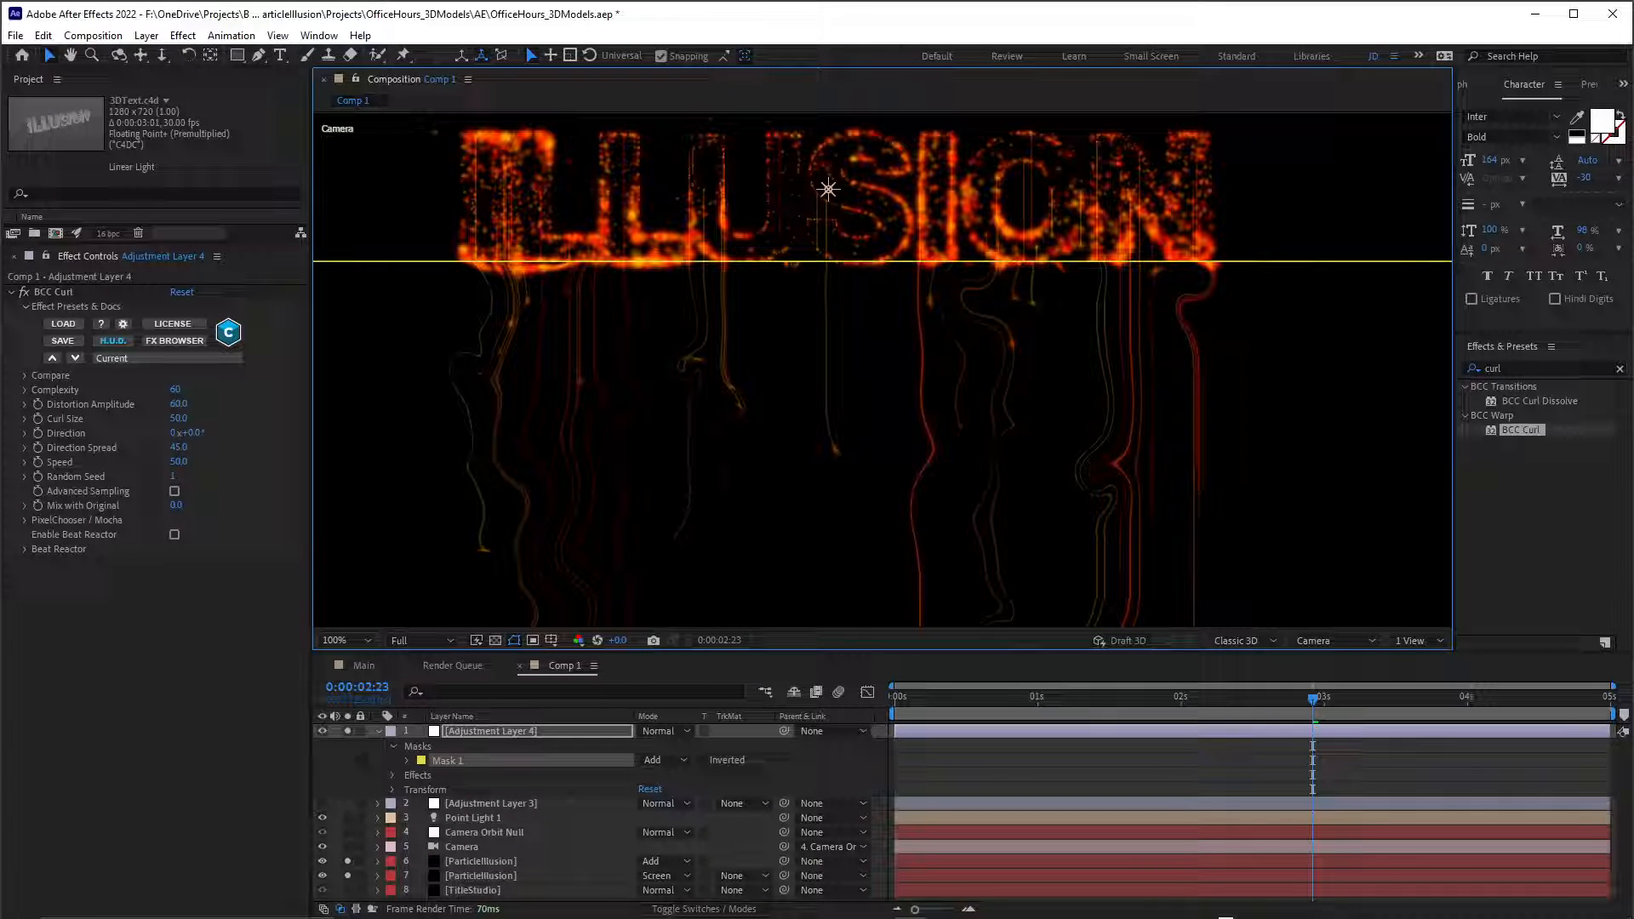
Unlink the mask's feather dimensions and set the vertical feather to 39 pixels.
key(f)
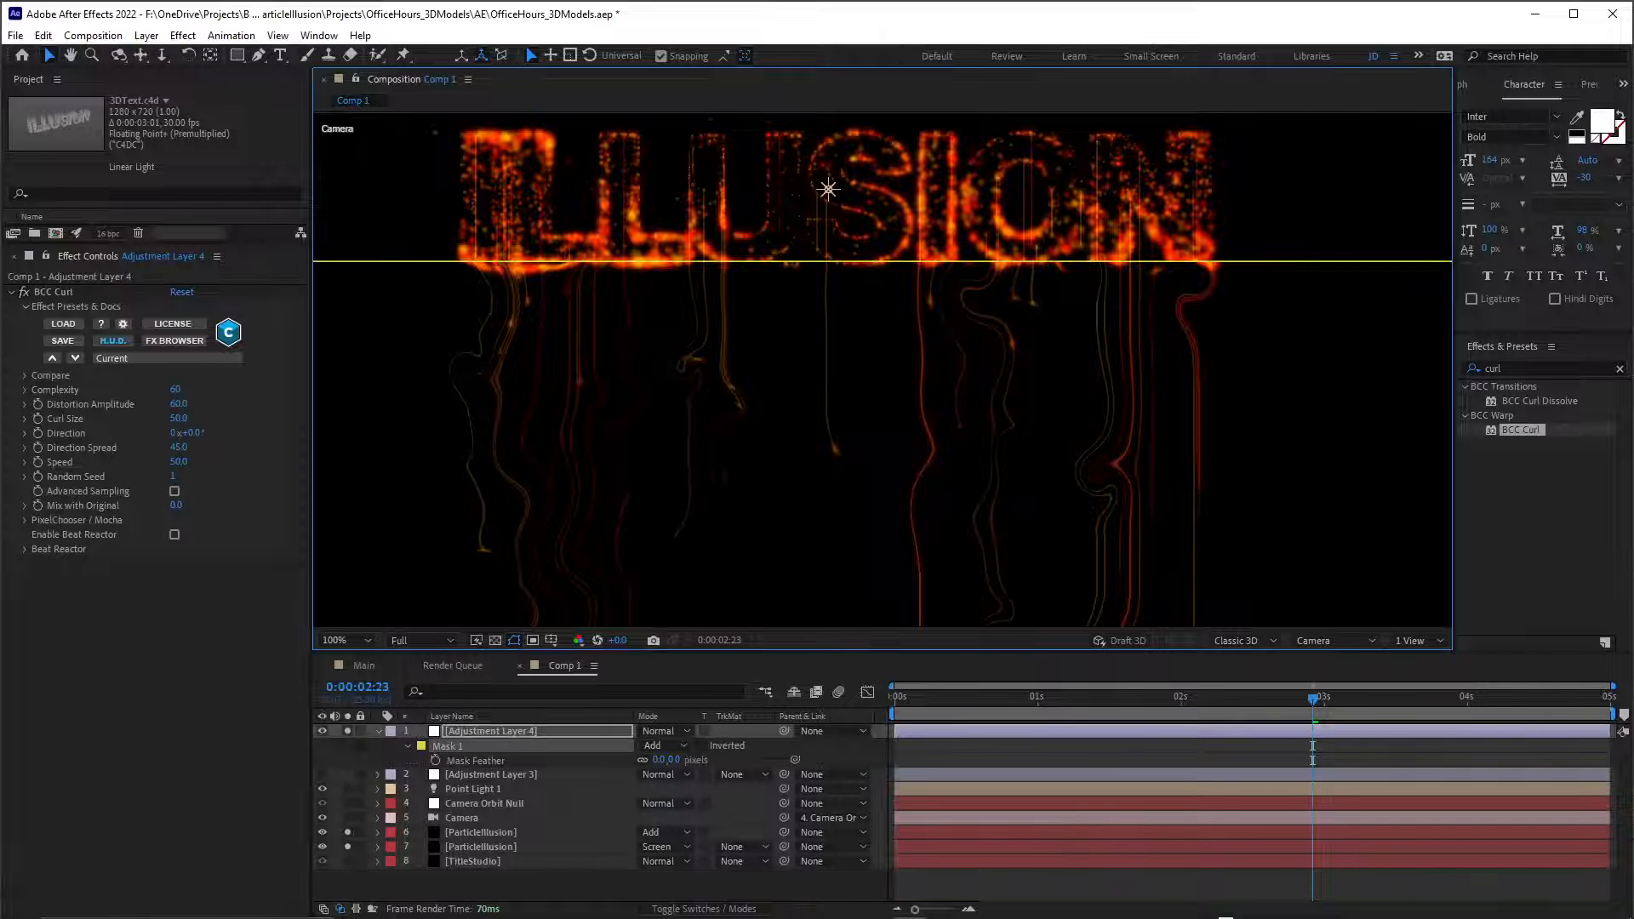
click(642, 760)
drag(674, 760, 707, 760)
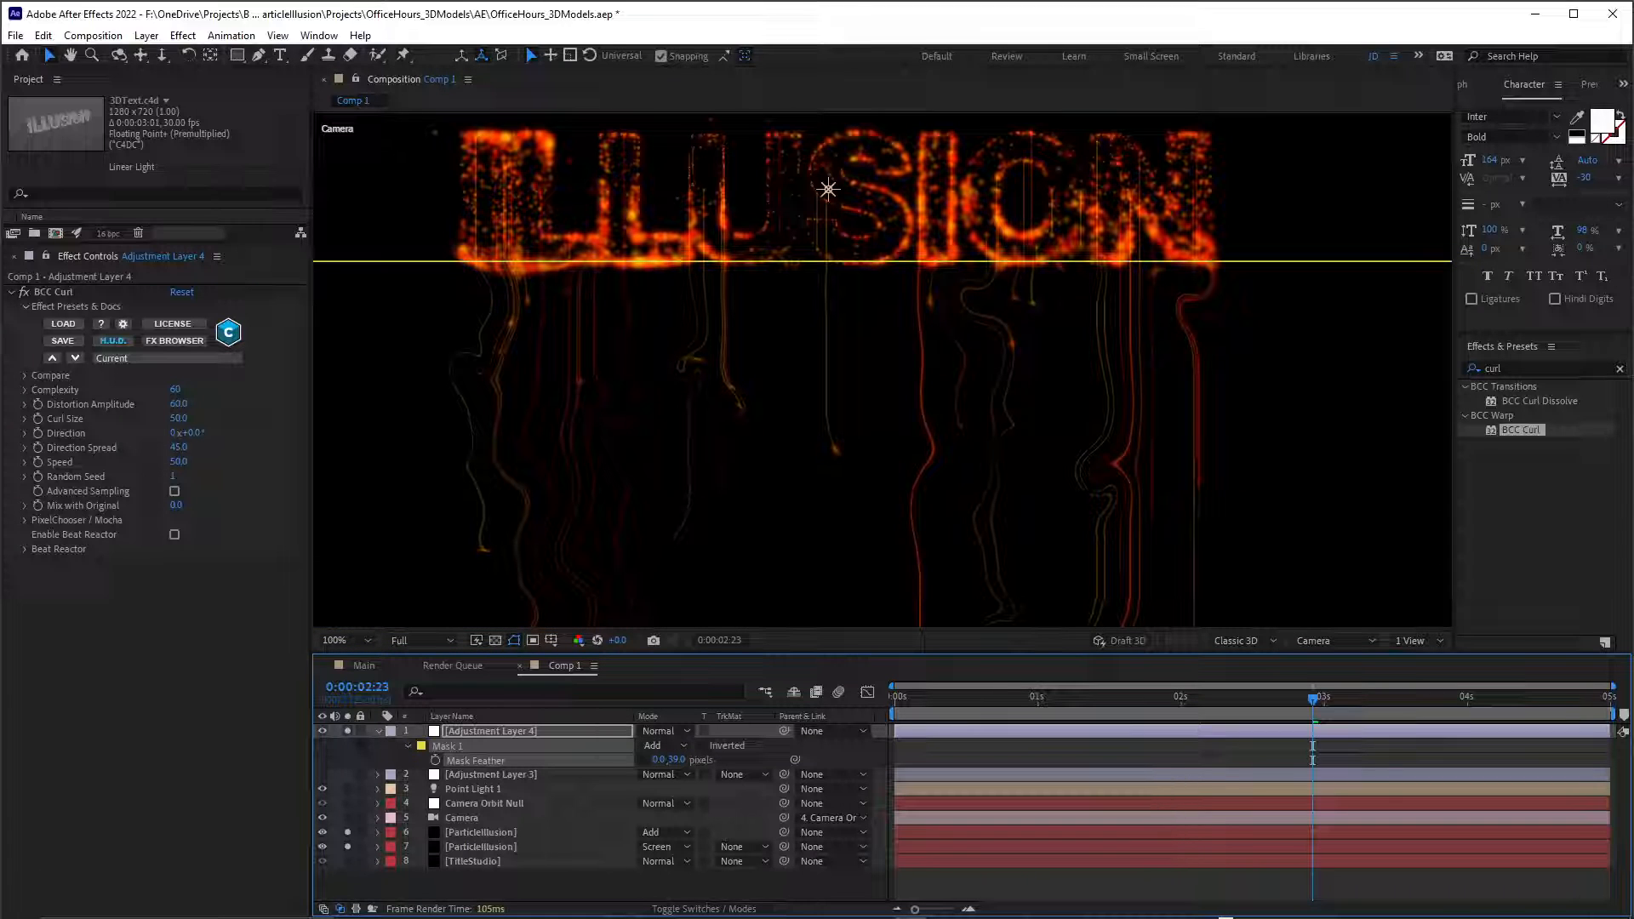
Preview the masked curl distortion from the first frame of the composition.
key(Home)
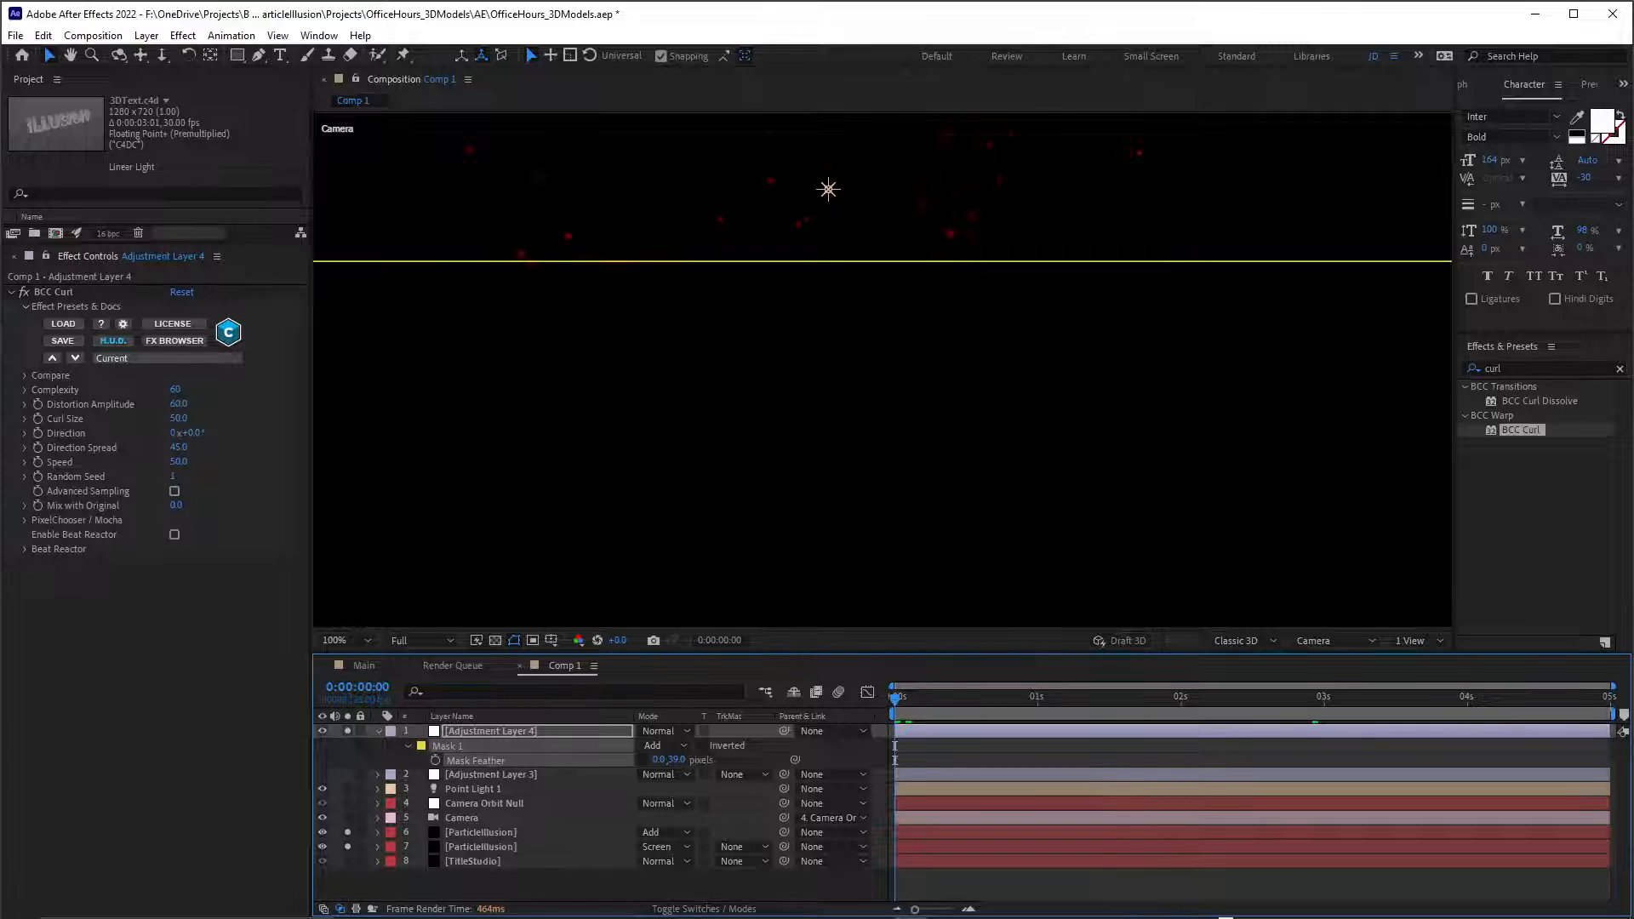
key(space)
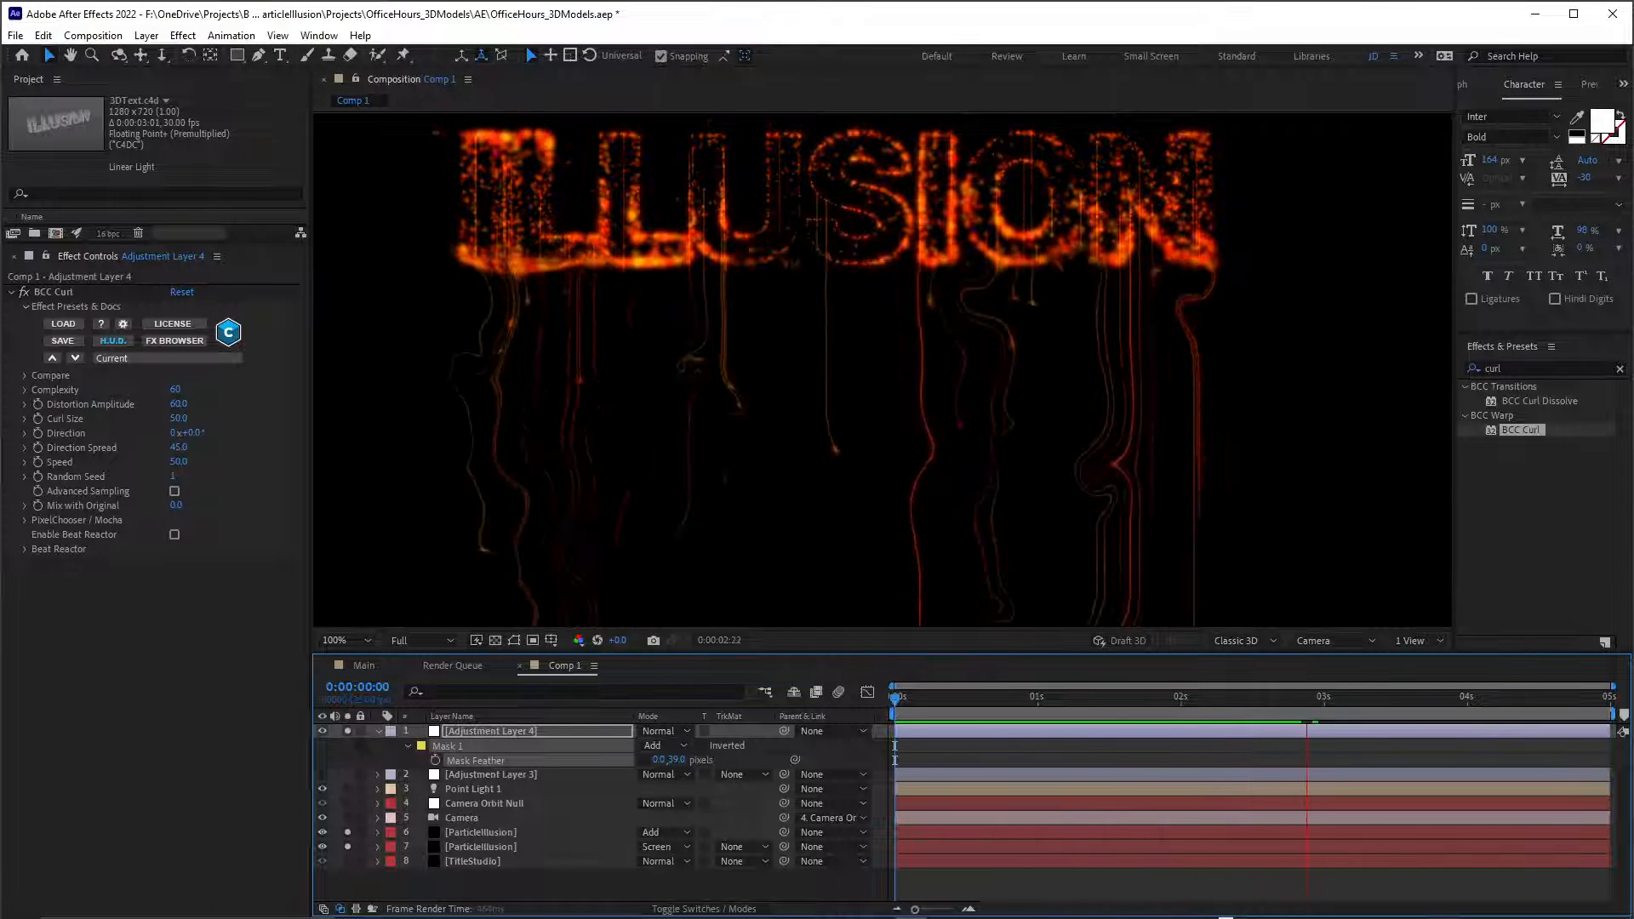
key(space)
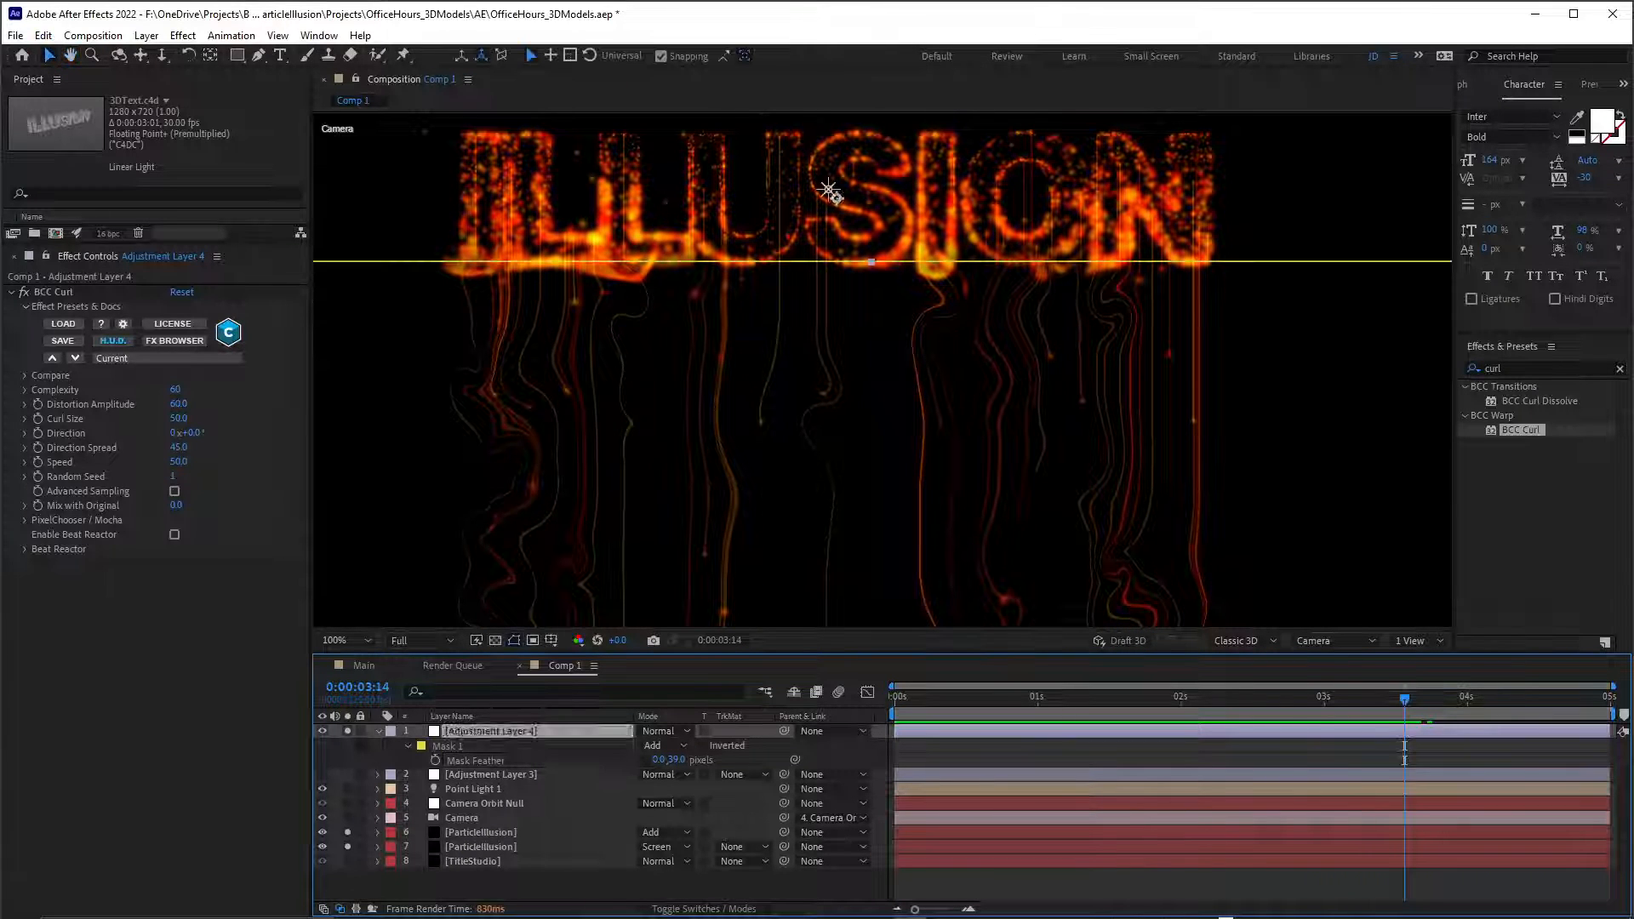
Nudge the mask's upper edge down to just below the text and set its vertical feather to 24 pixels.
key(shift+Down)
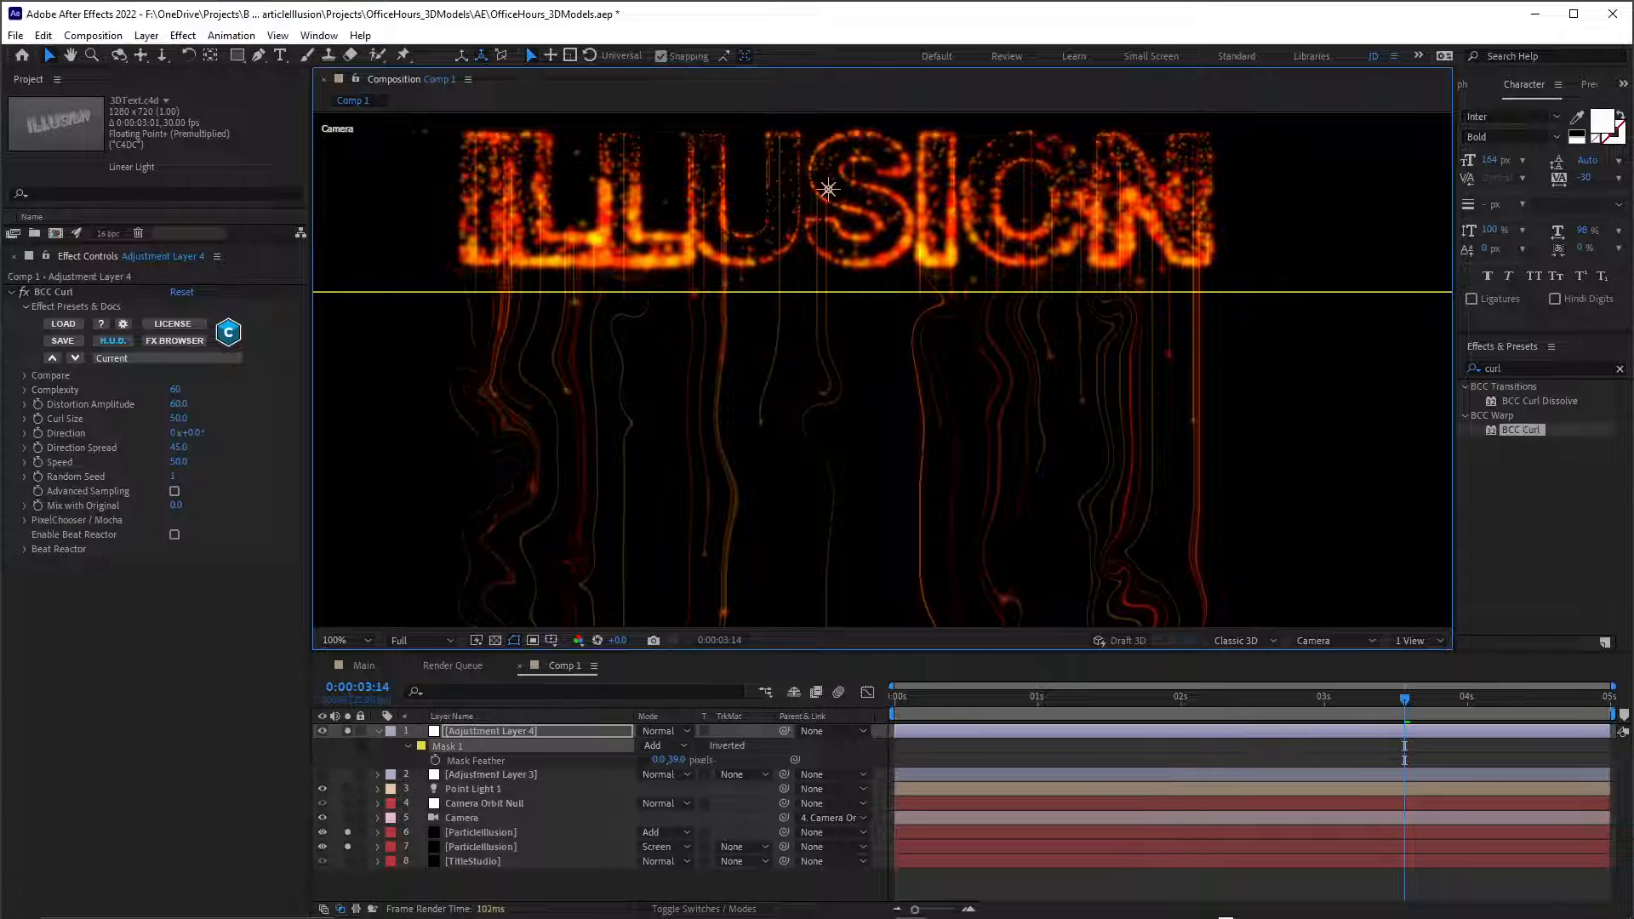
key(shift+Up)
key(Up)
key(Up)
key(Up)
key(Up)
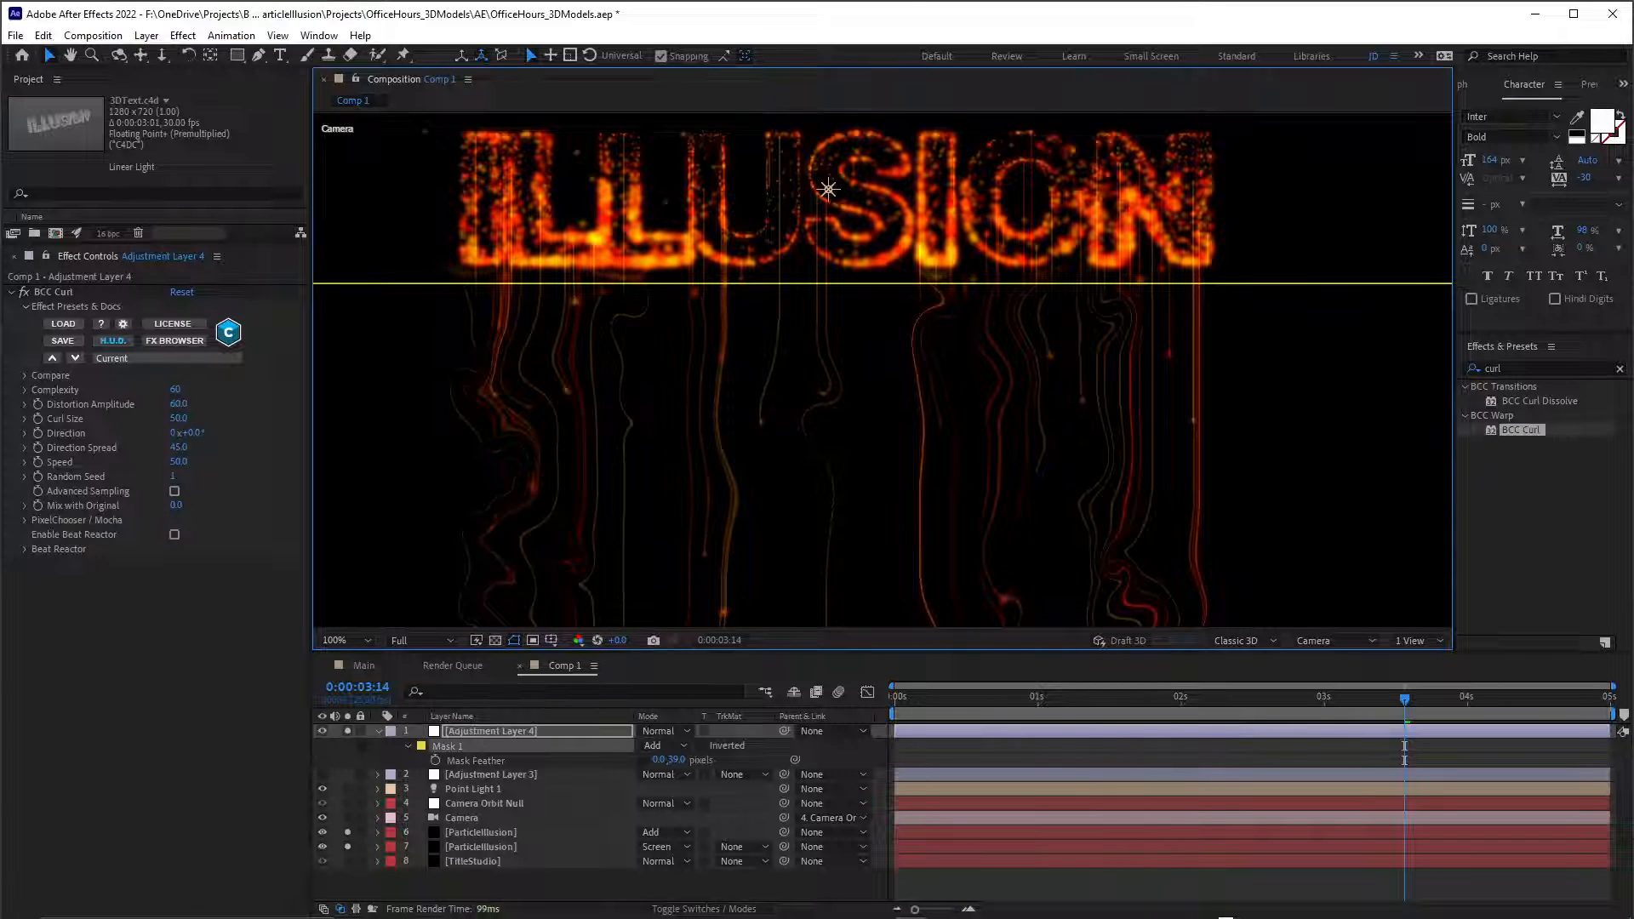
drag(676, 760, 664, 759)
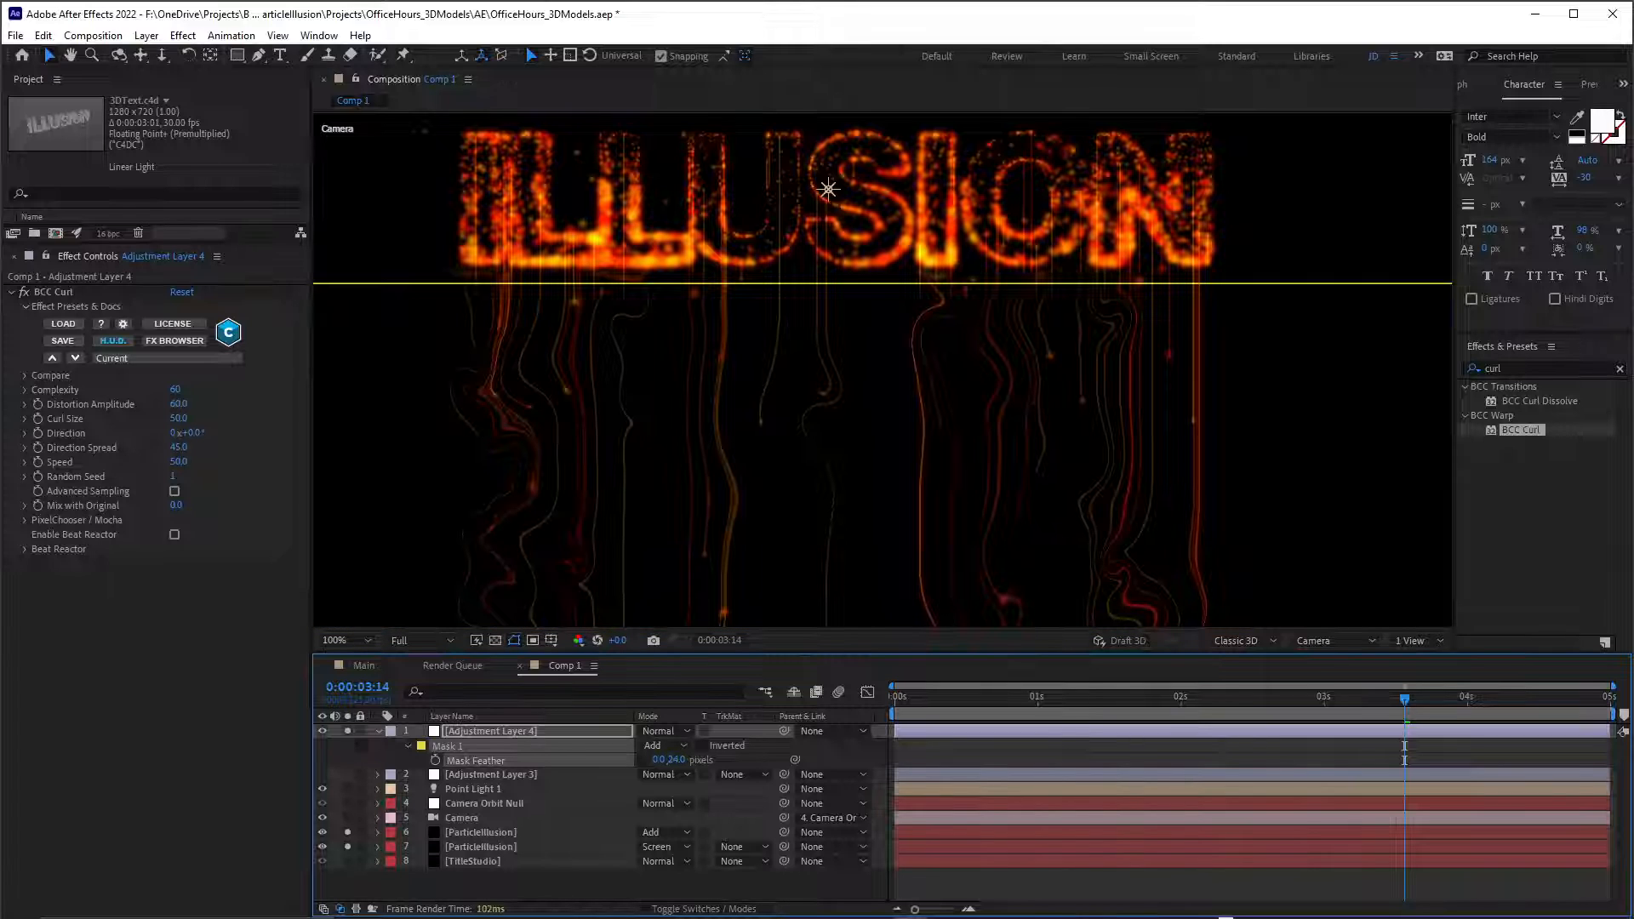
Add two points on the mask's upper edge below the first letters of the text.
key(g)
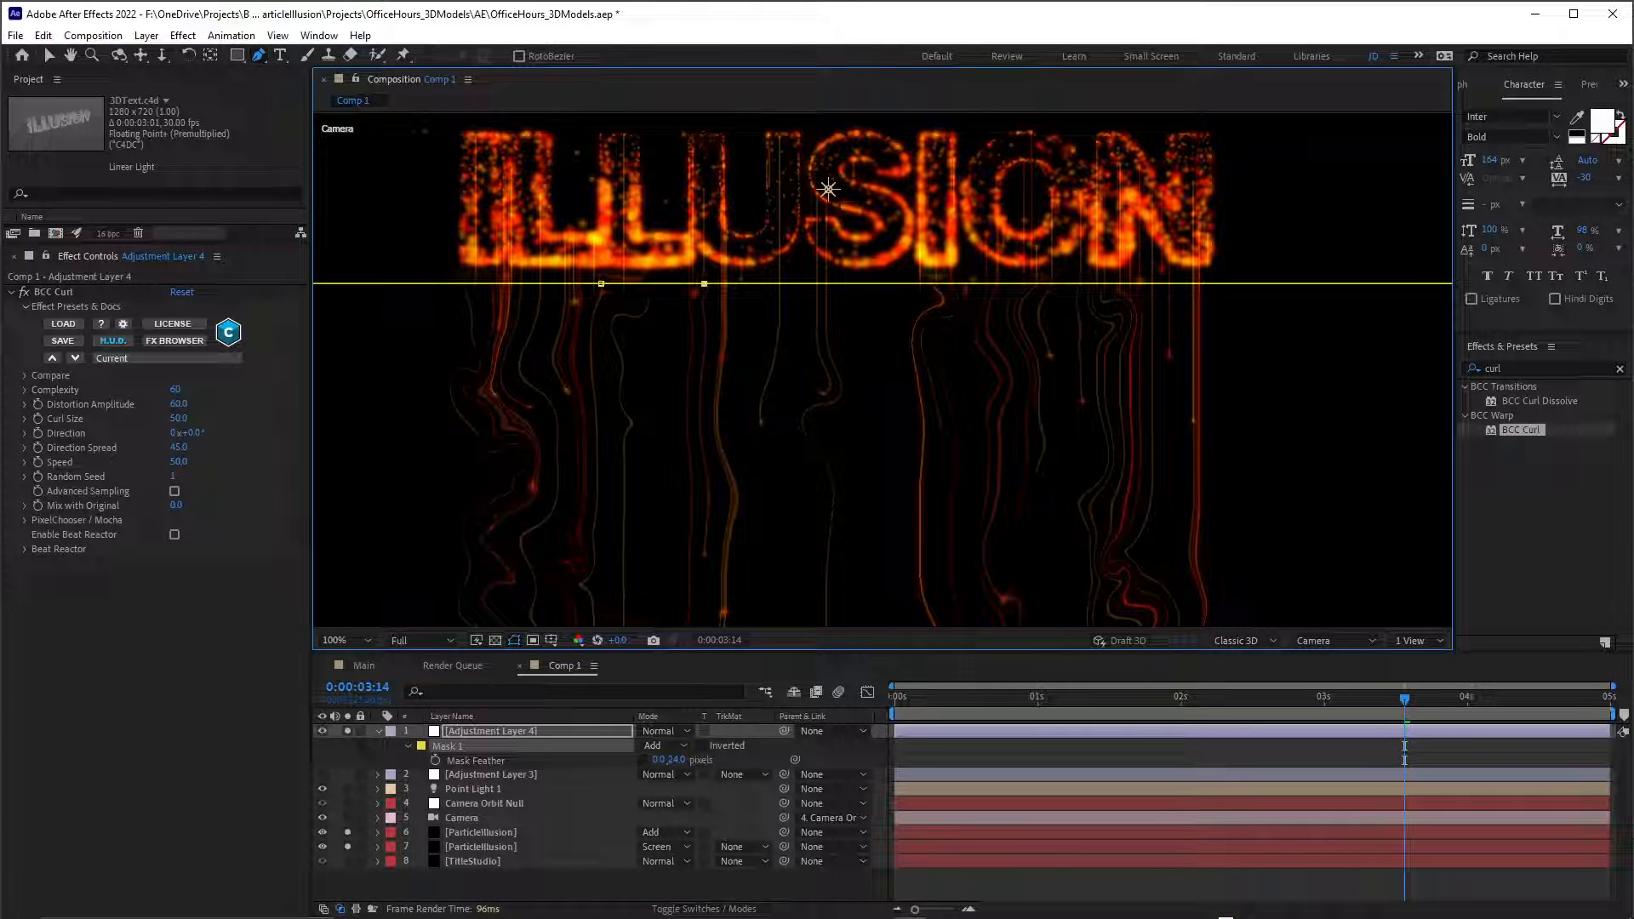
key(v)
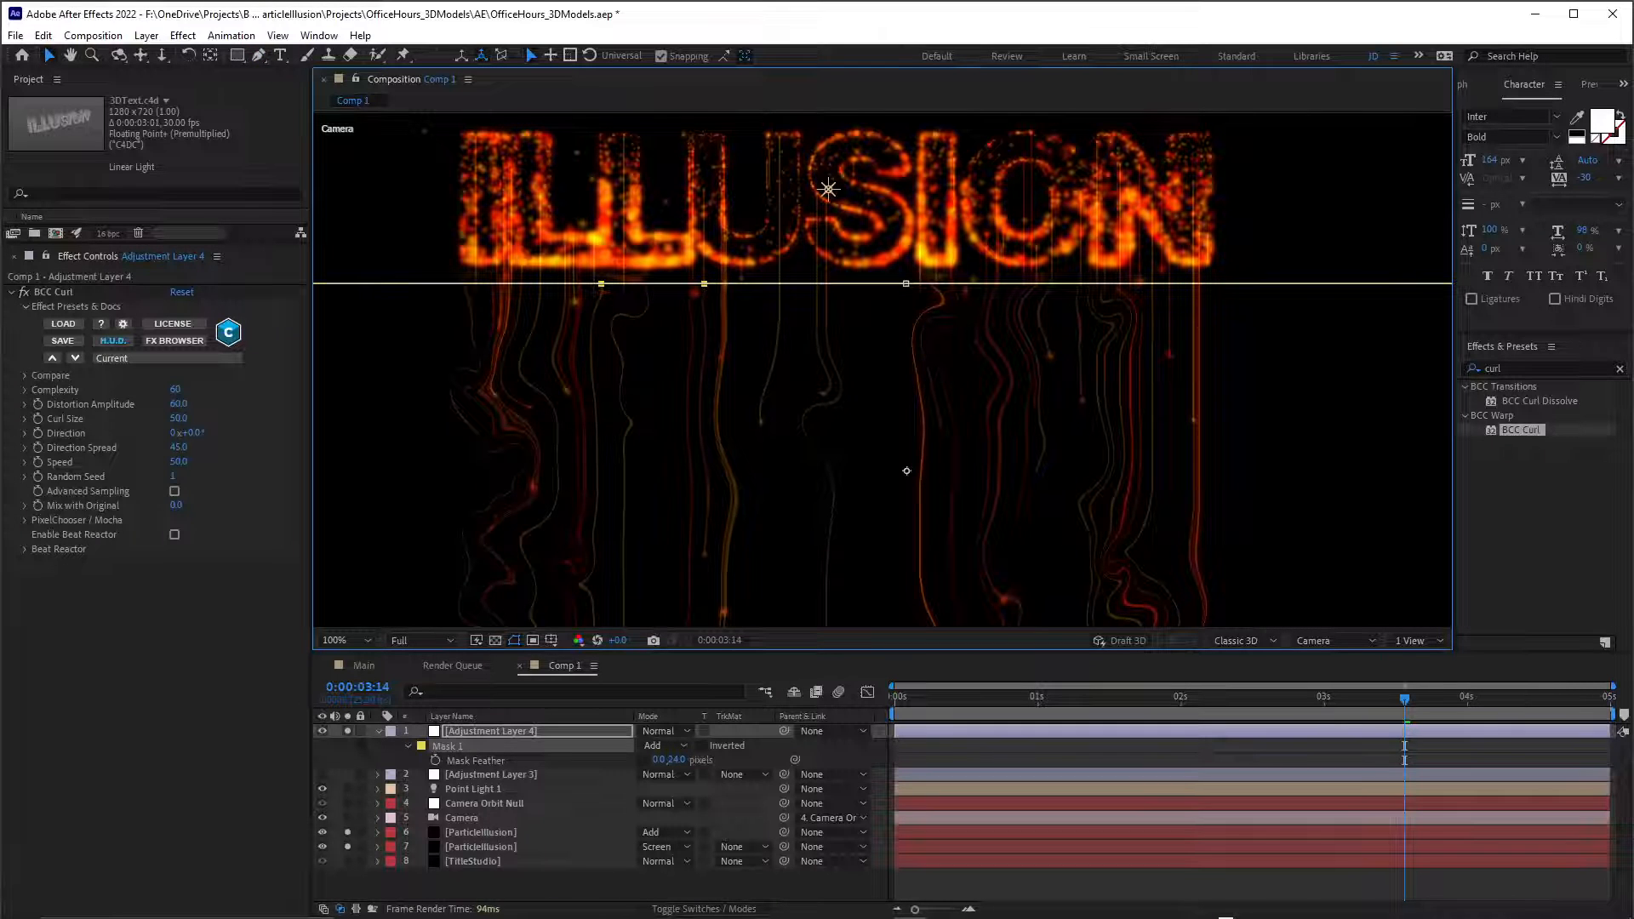
Switch to Custom View 1 and examine the particles, camera, and adjustment layer mask from that angle.
key(F11)
key(period)
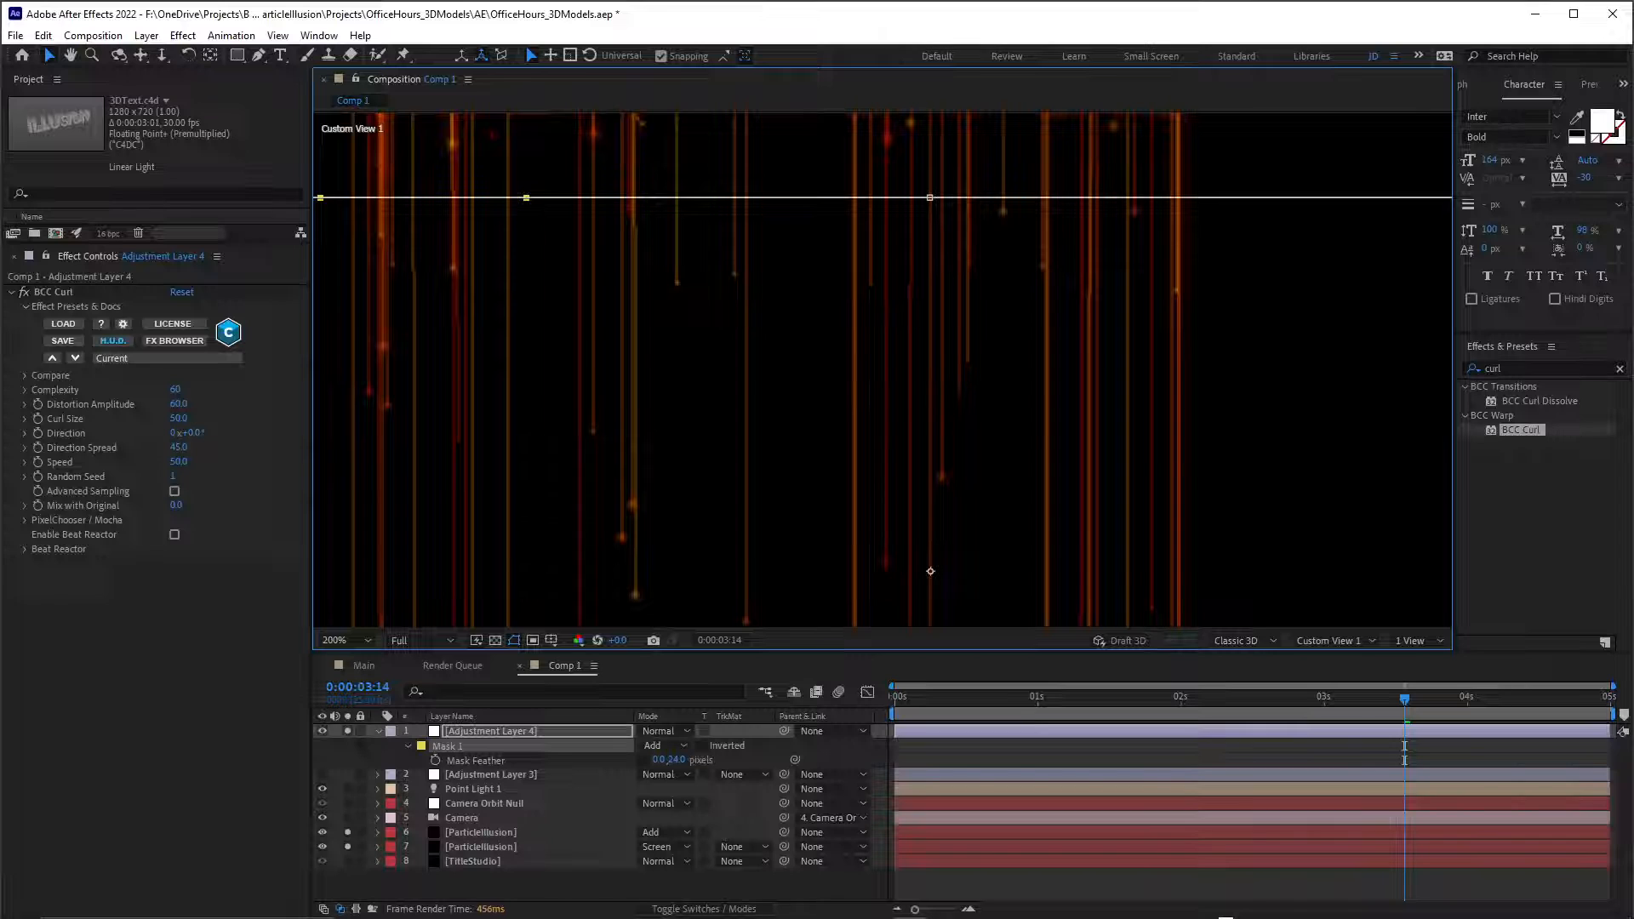
click(463, 818)
key(comma)
key(comma)
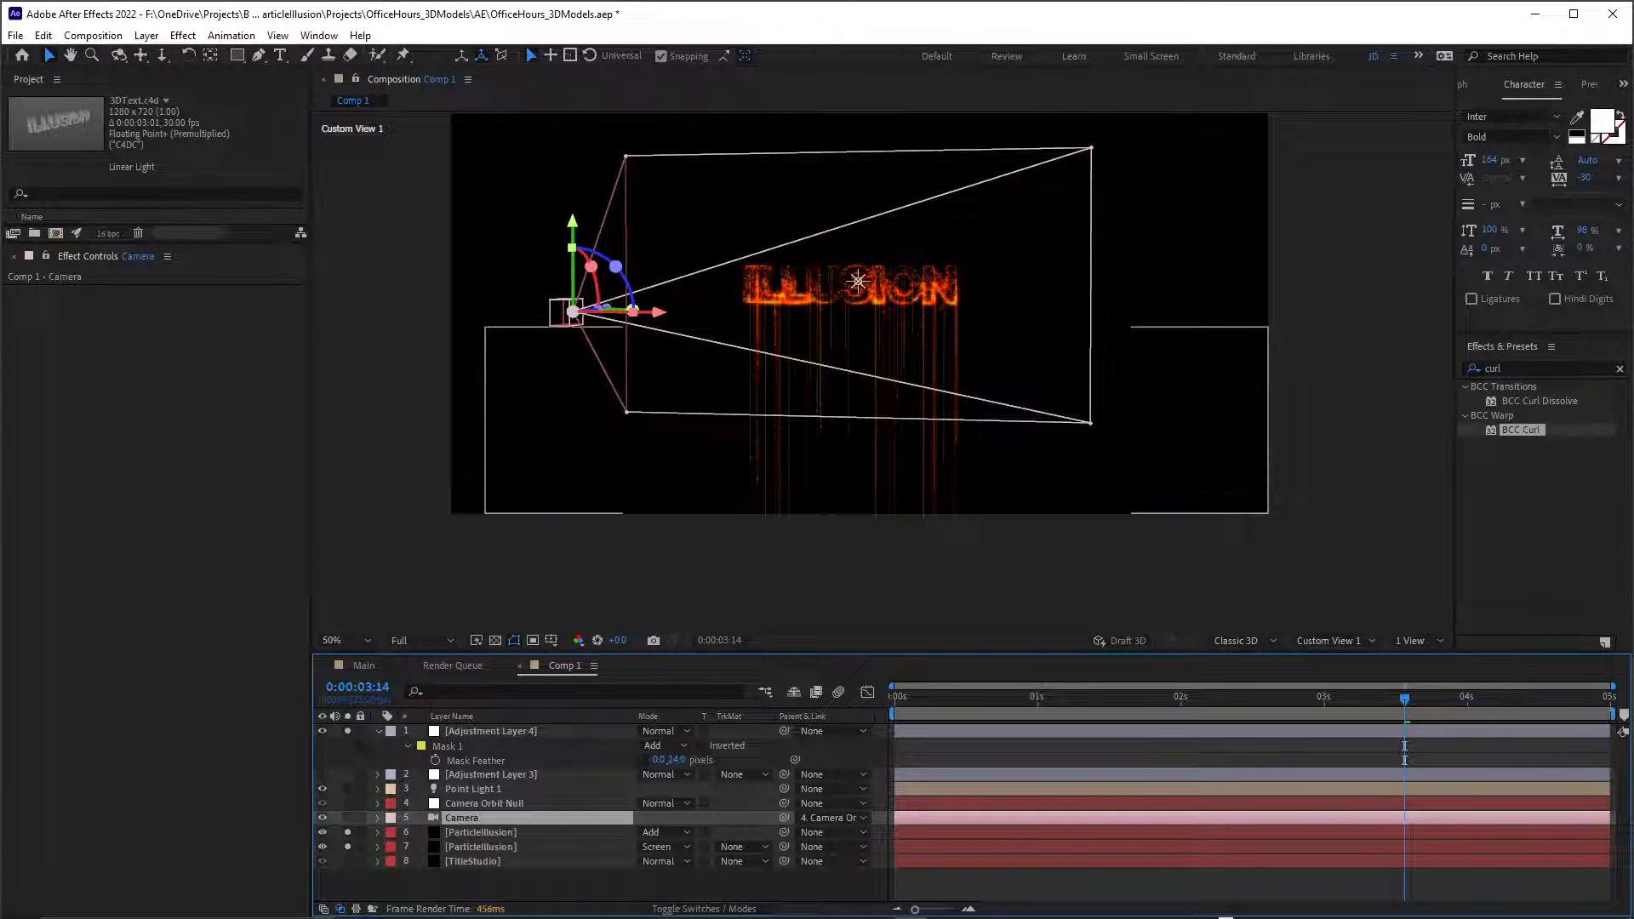
click(491, 731)
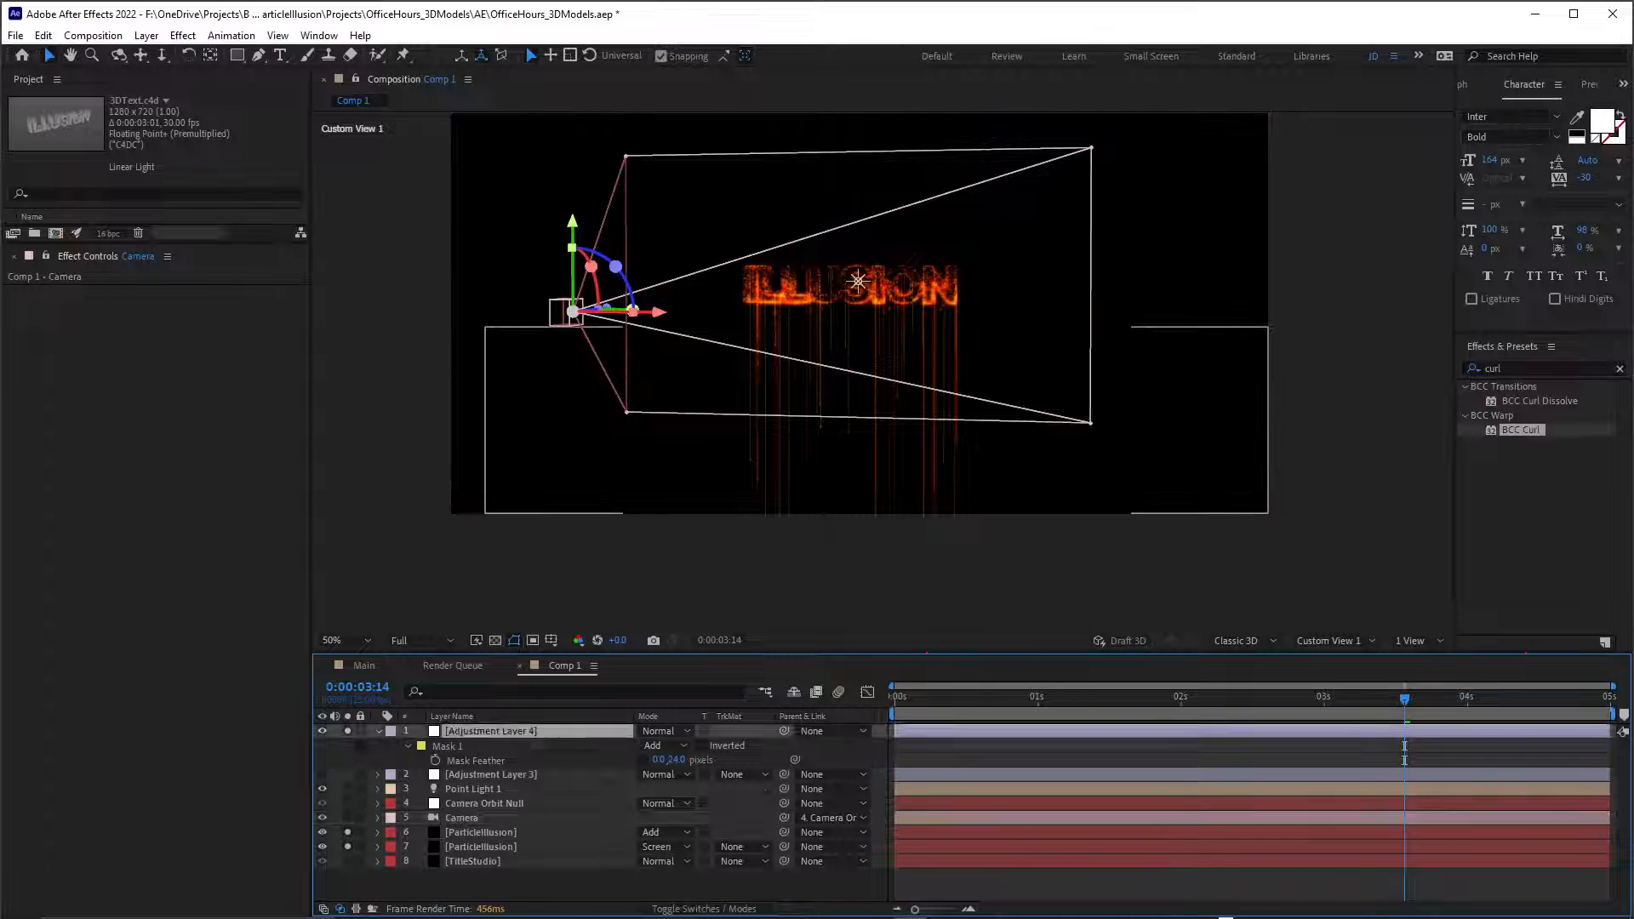
key(period)
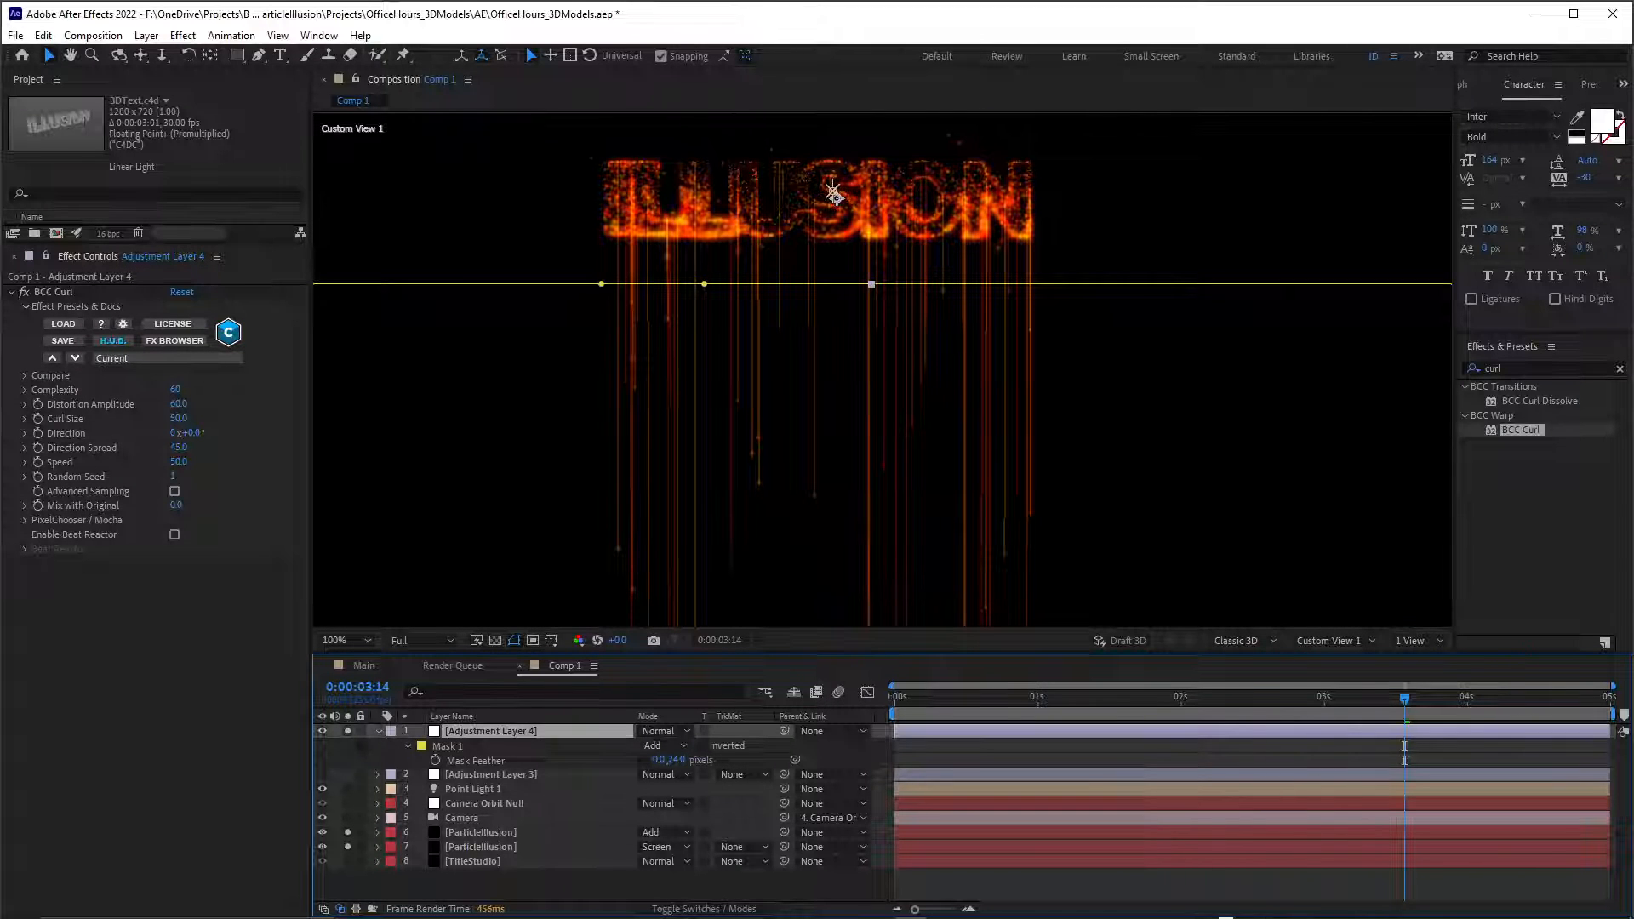
Try raising one of the added mask points toward the text, and undo both the move and the added points.
drag(703, 284, 707, 259)
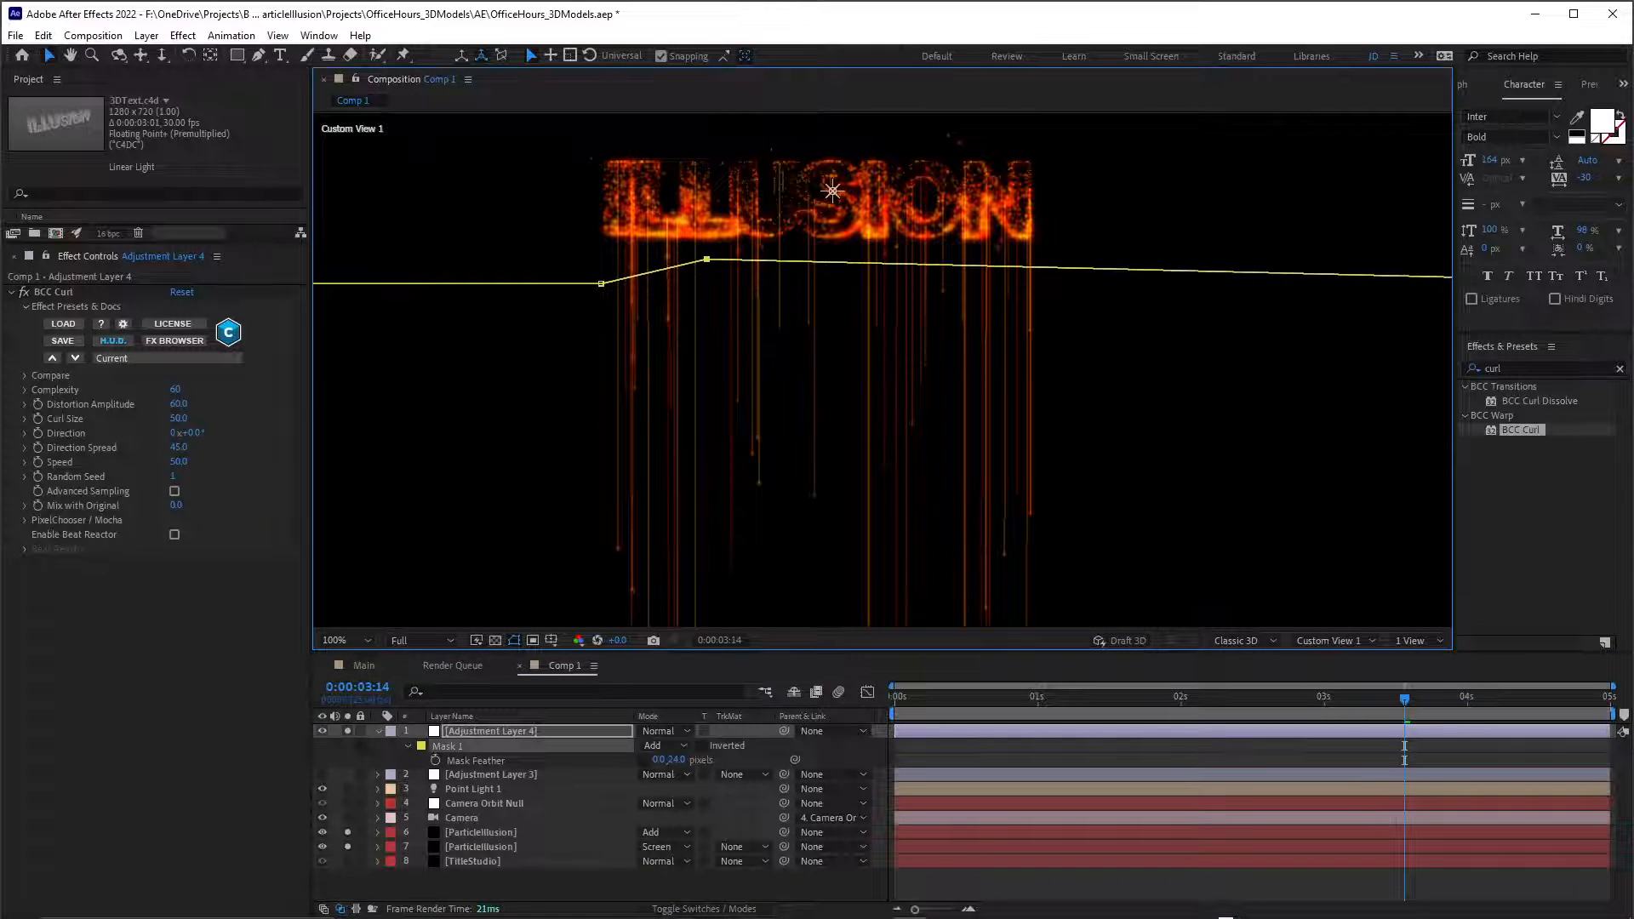
key(ctrl+z)
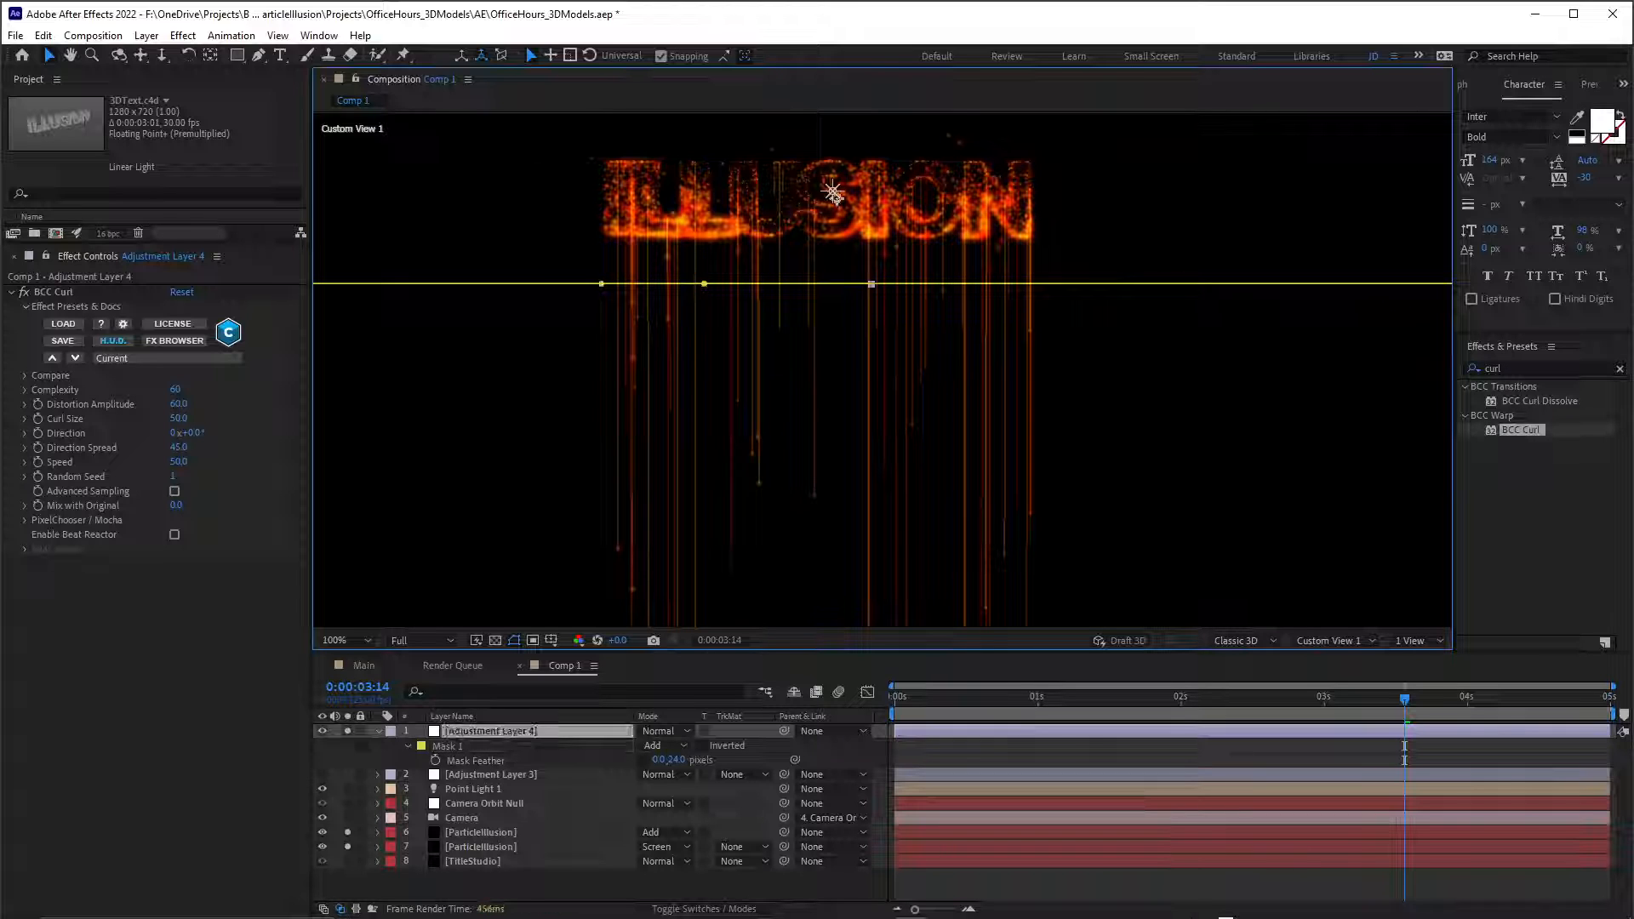
key(ctrl+z)
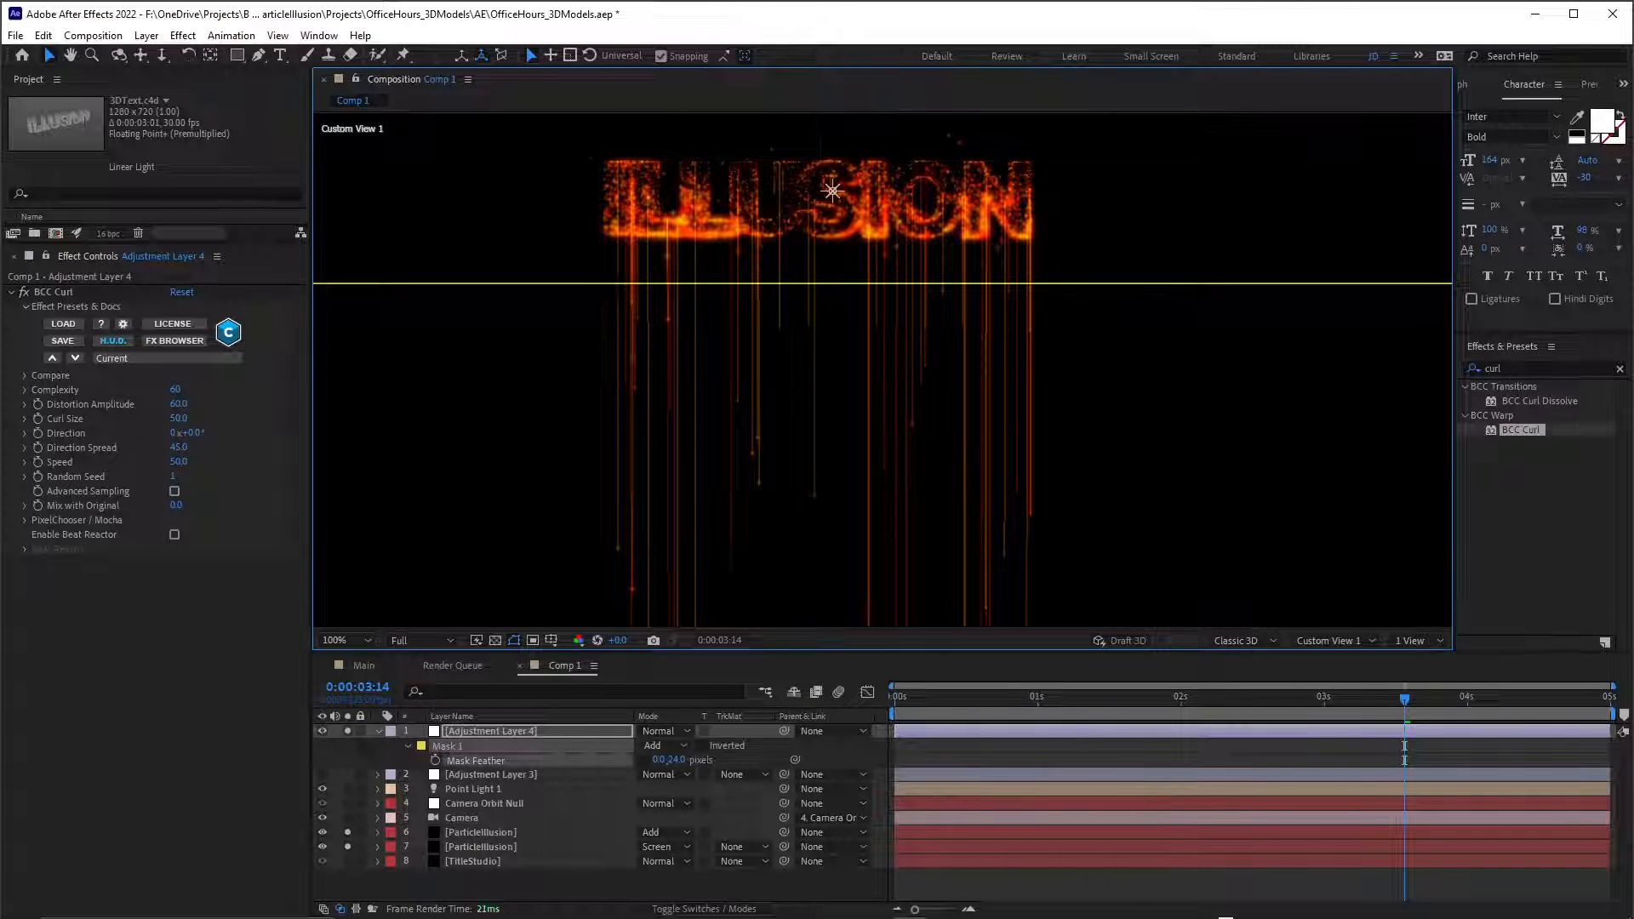
Raise the whole upper edge of the mask closer to the text in Custom View 1 and play back the result.
scroll(882, 370, down, 1)
scroll(882, 369, up, 1)
drag(706, 283, 707, 259)
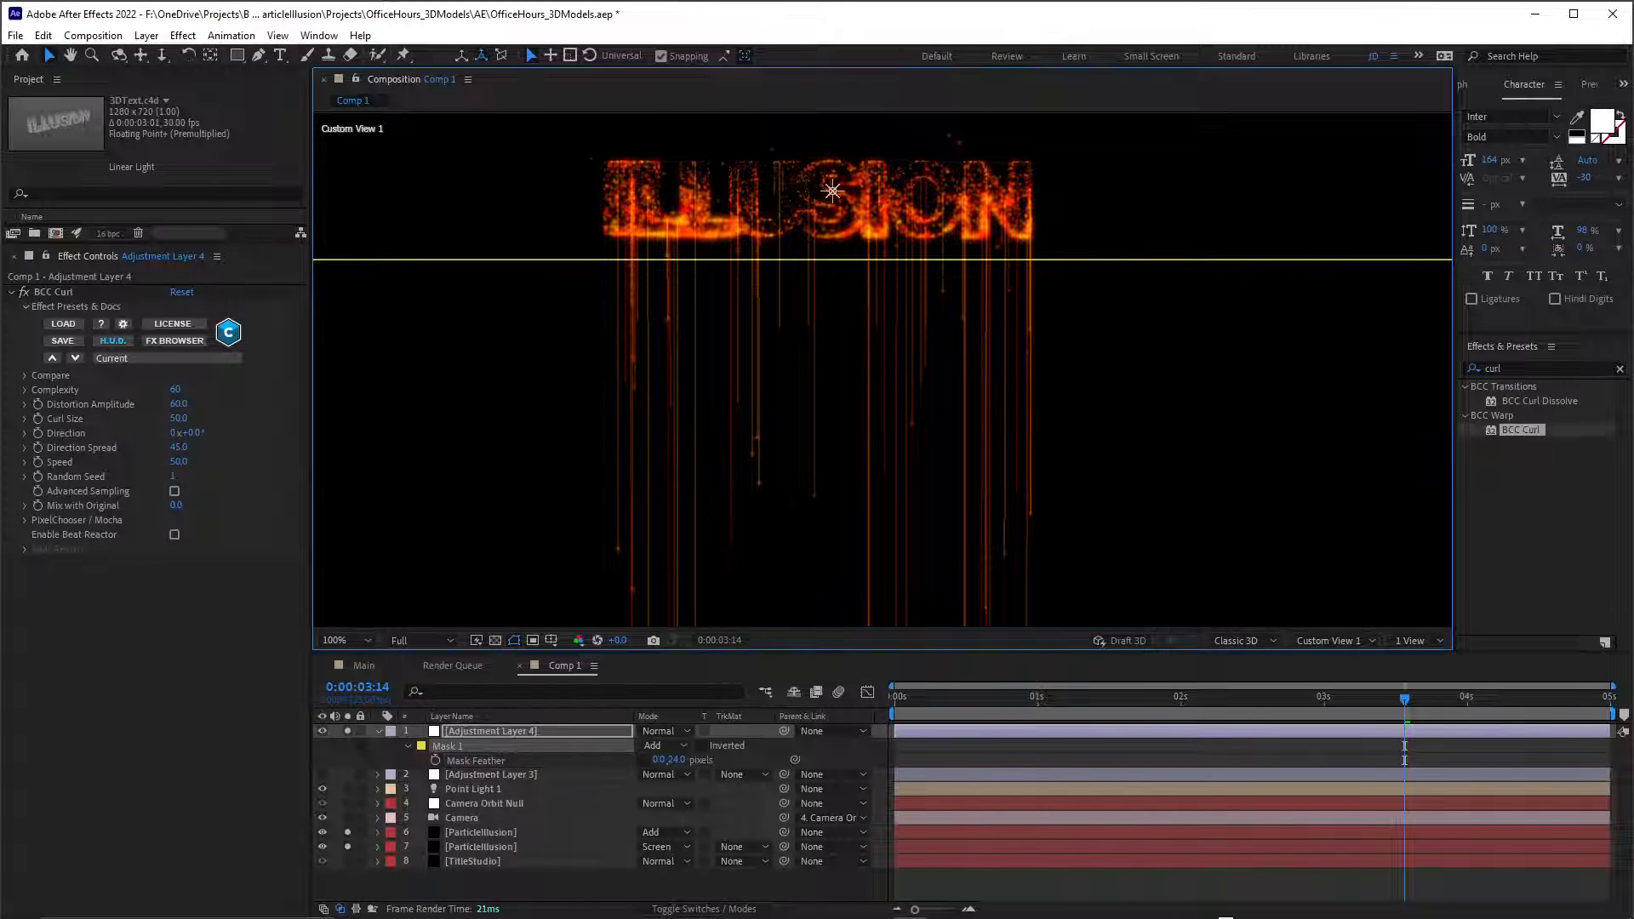
click(491, 731)
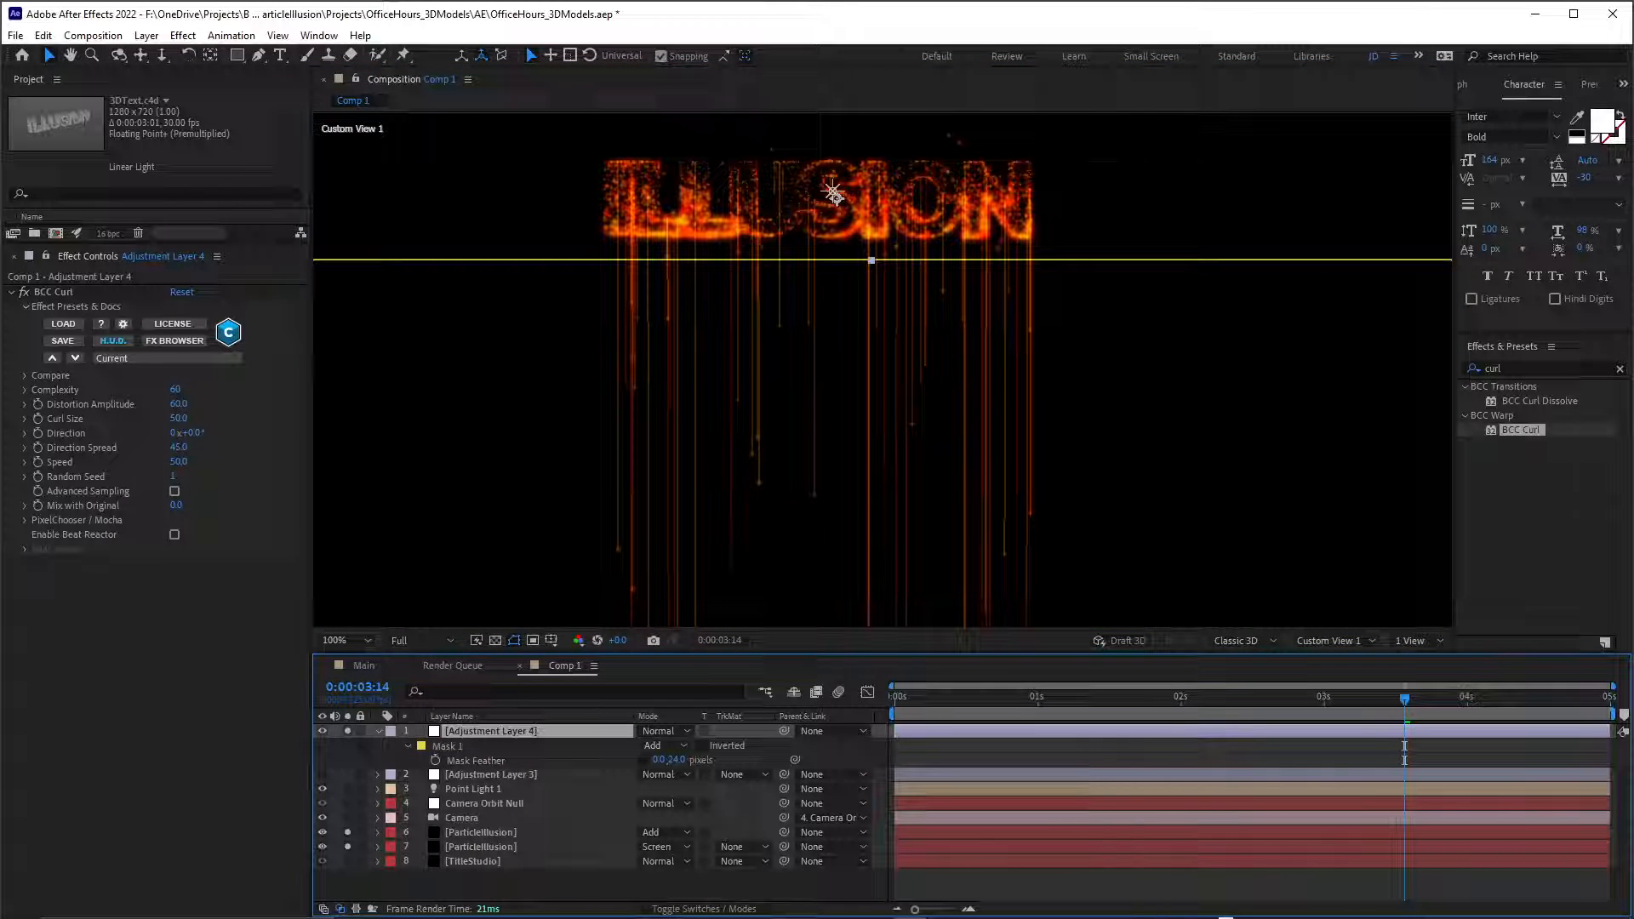
key(space)
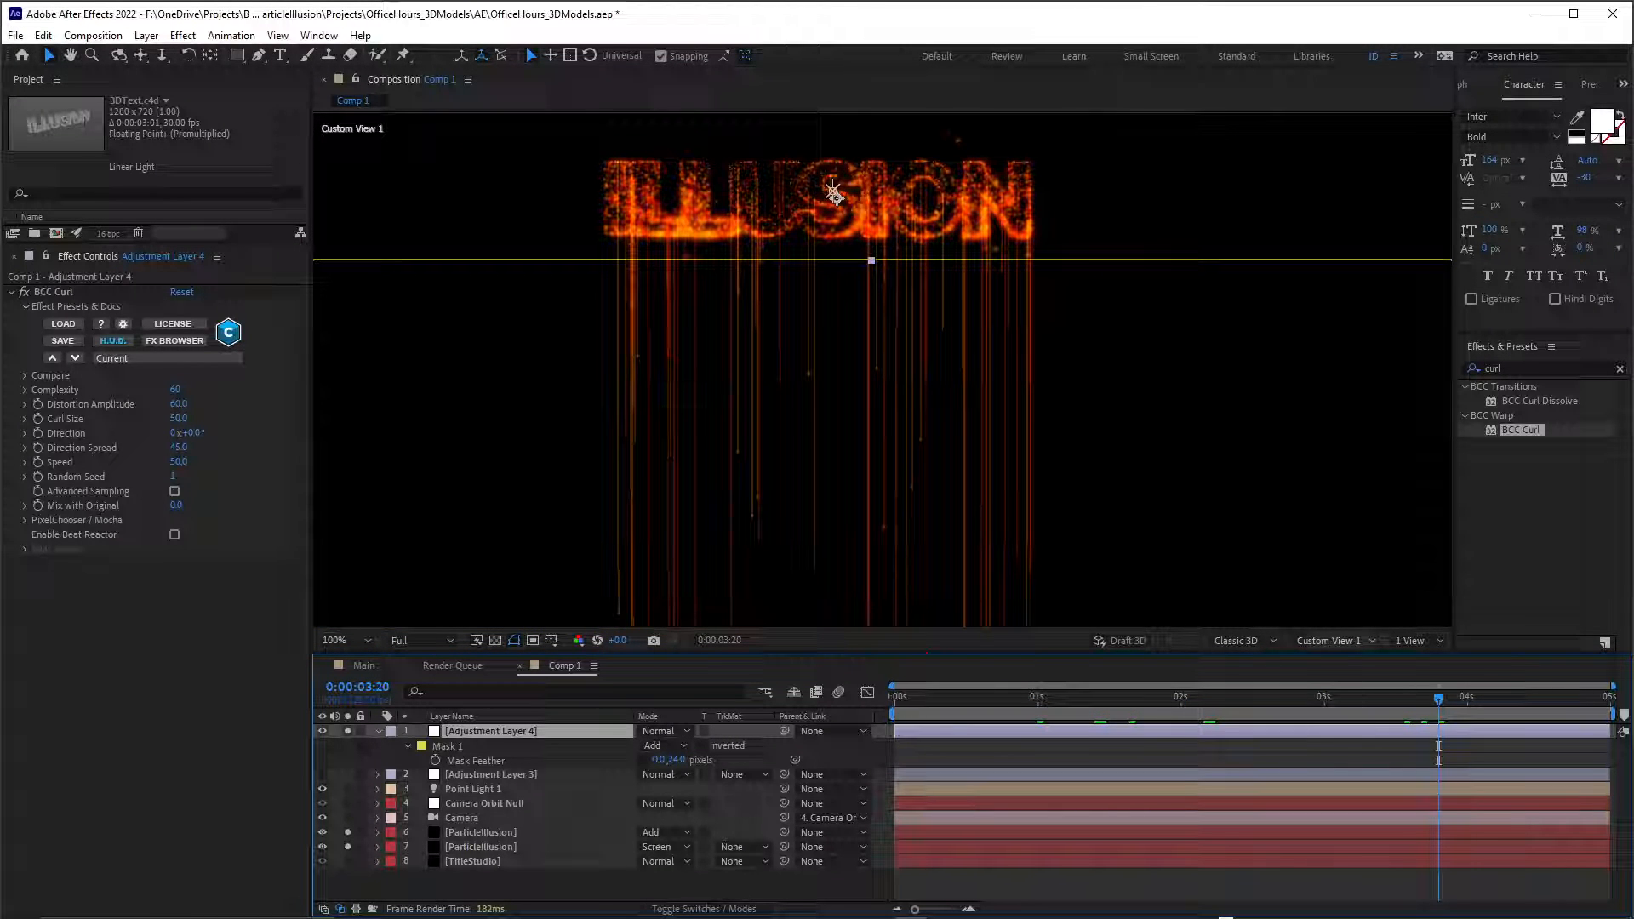
Return to the Camera view and lower the mask's upper edge to just beneath the text.
click(1334, 639)
click(1344, 360)
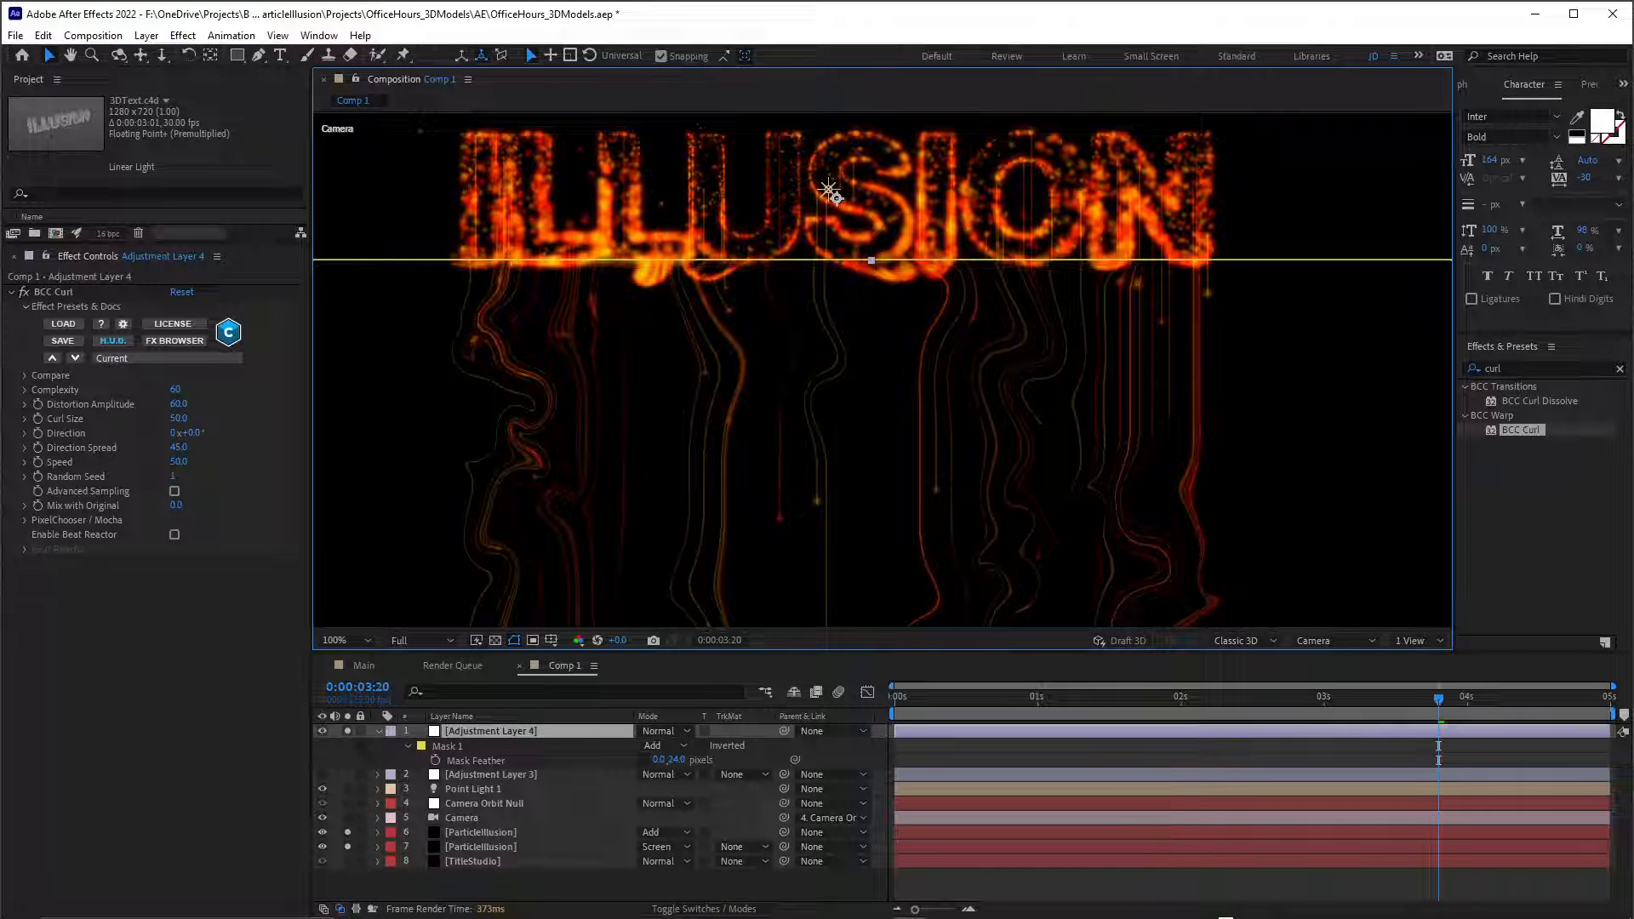
drag(927, 260, 928, 292)
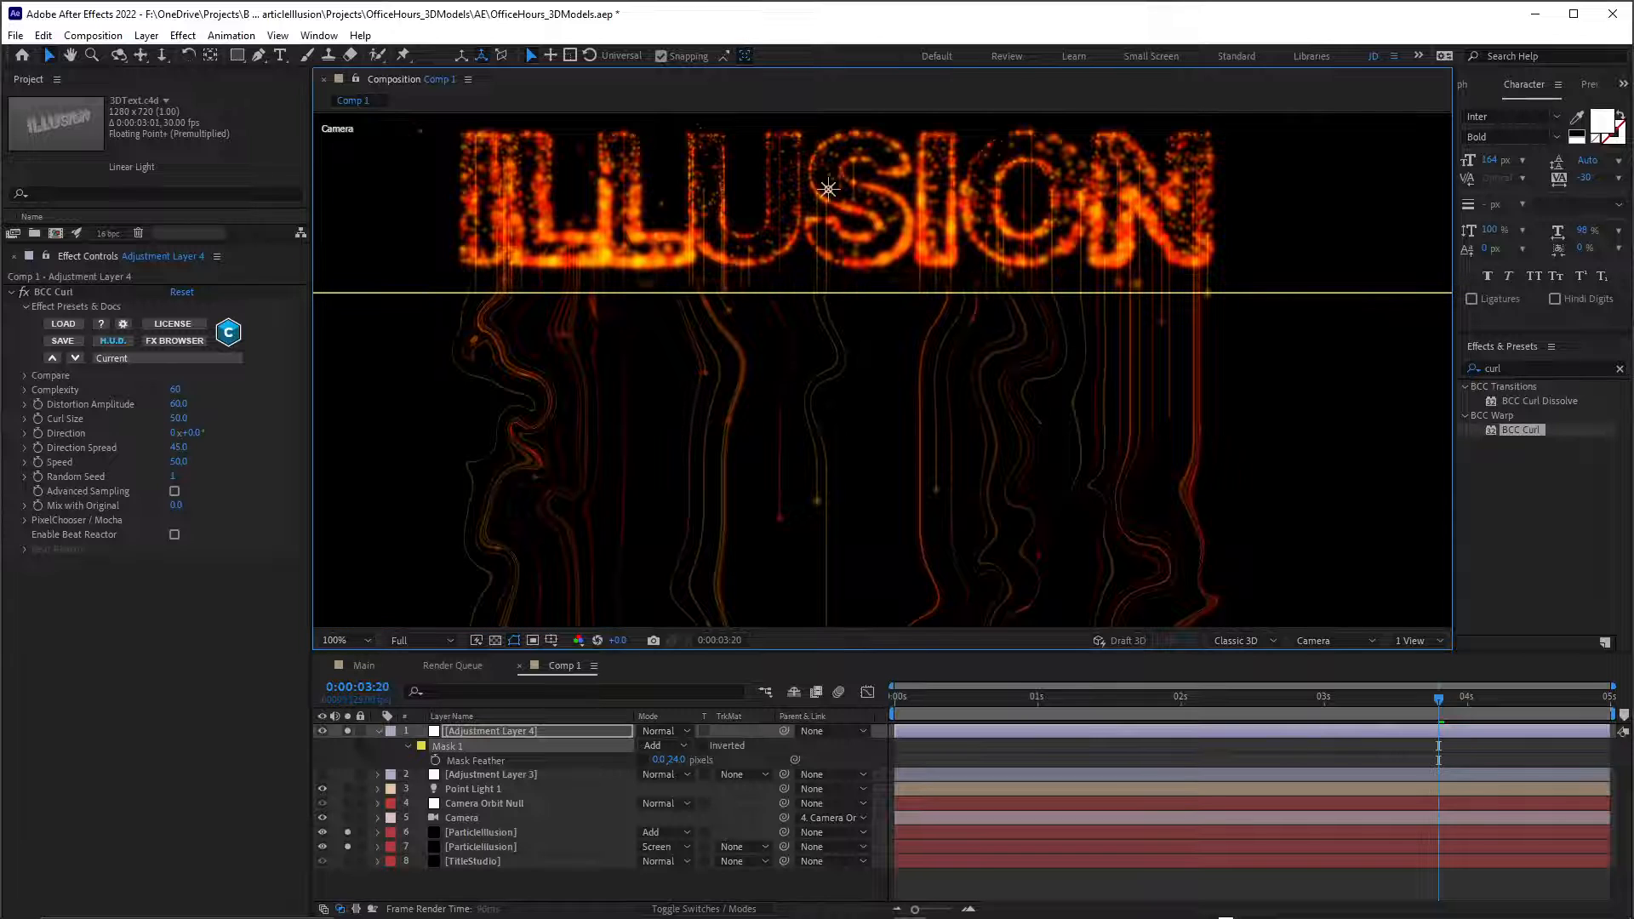
key(shift+Up)
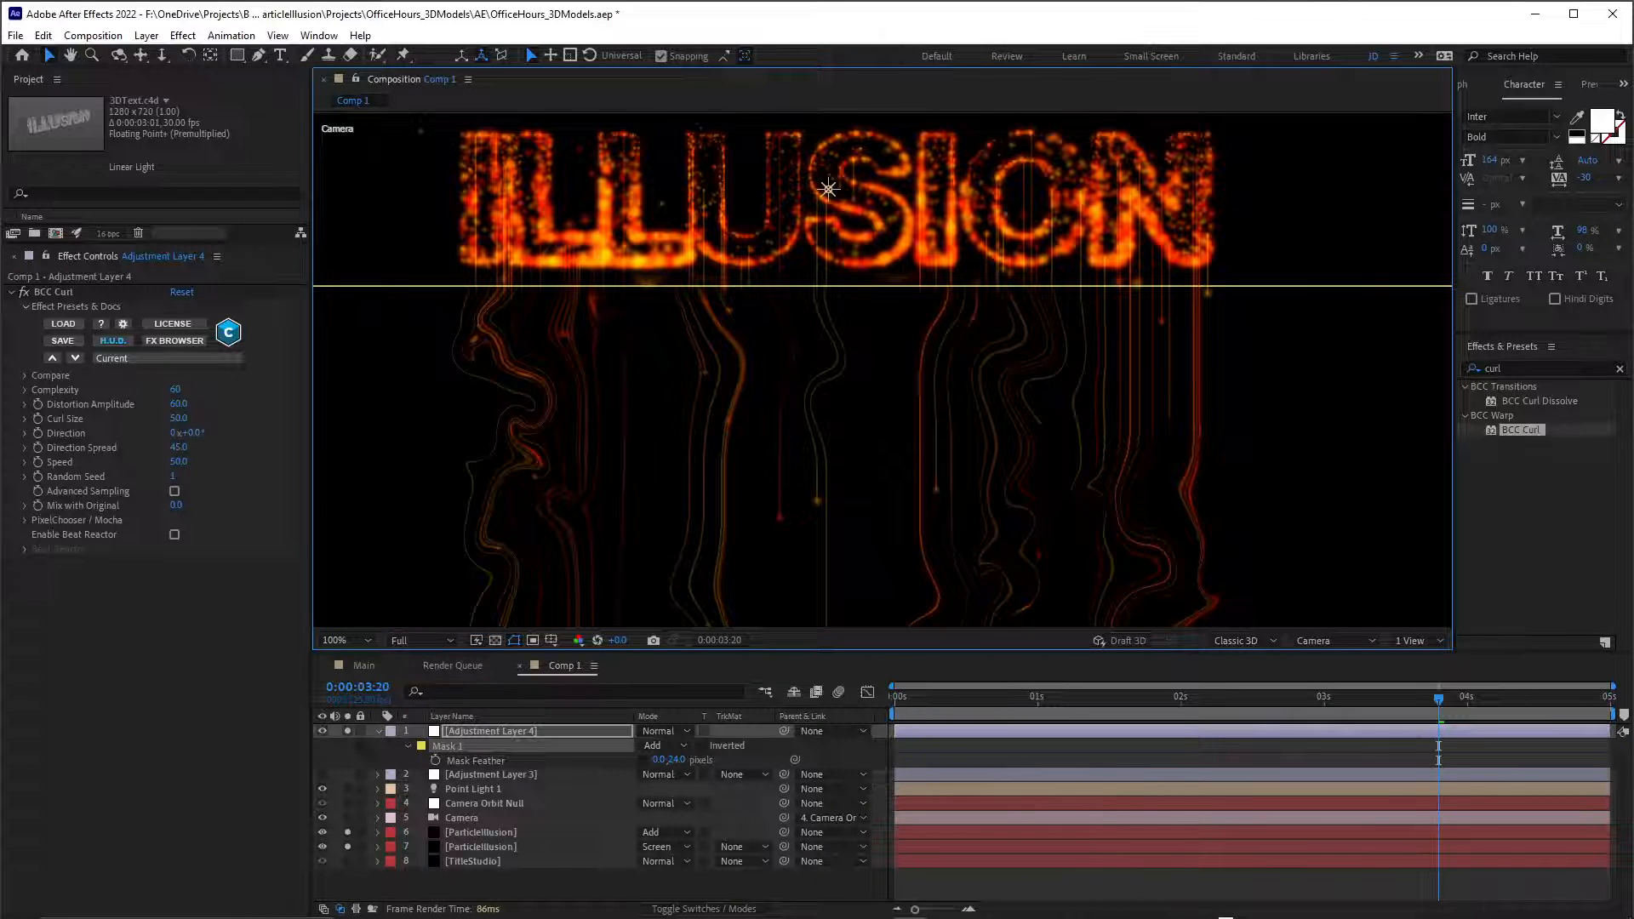
Set BCC Curl's Curl Size to 17 and play back the result in an enlarged composition view.
drag(179, 419, 151, 419)
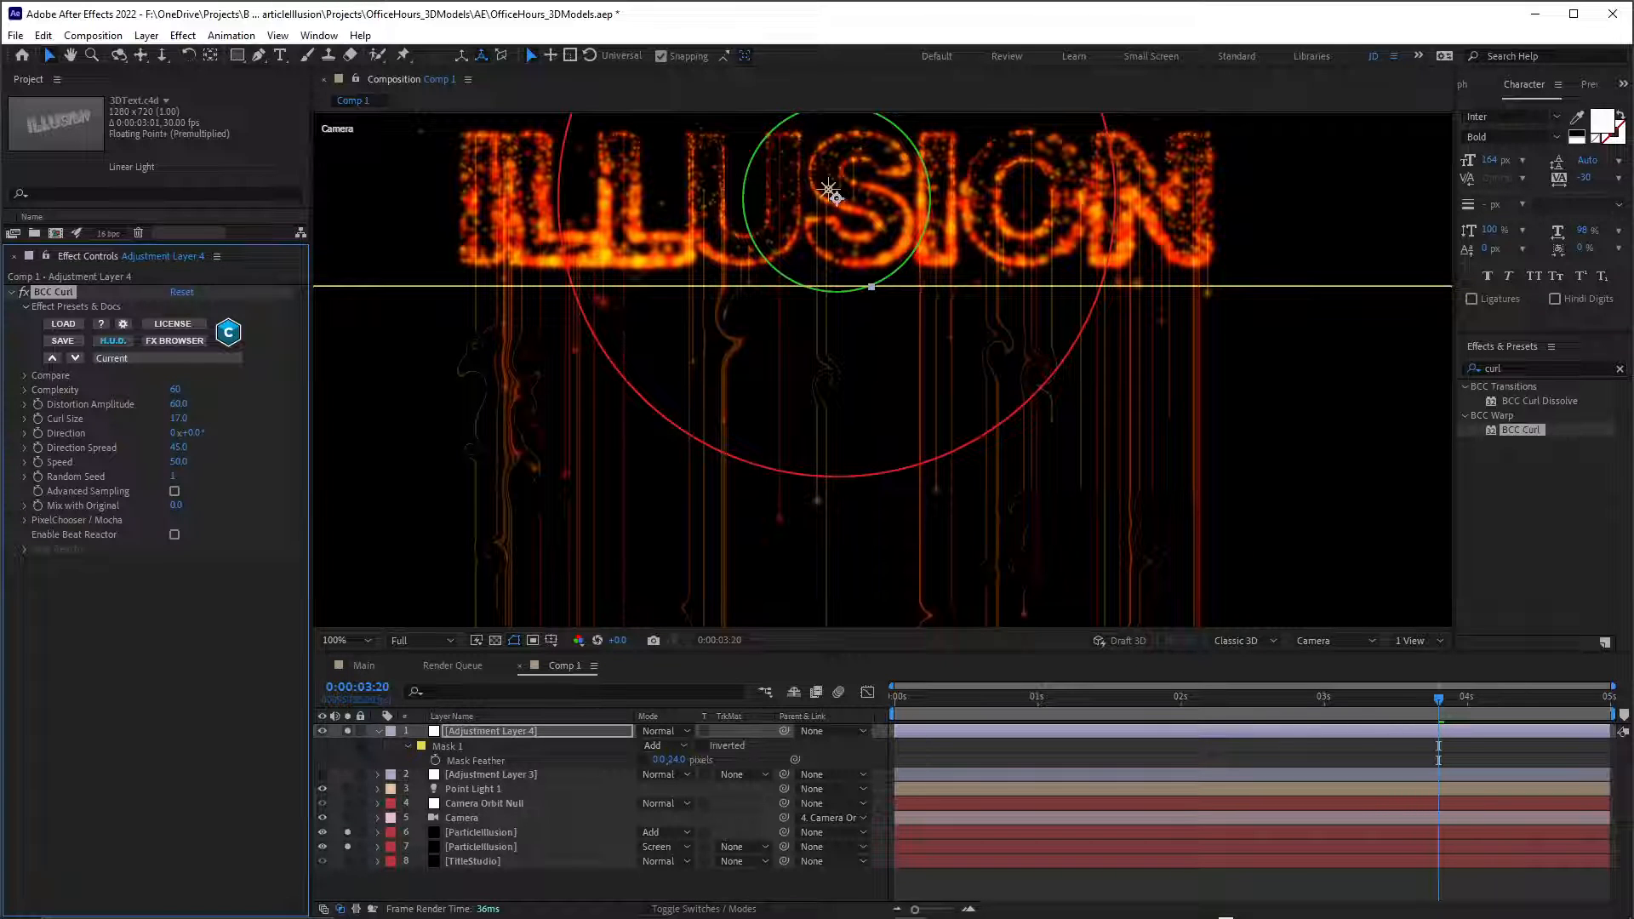
drag(882, 654, 882, 763)
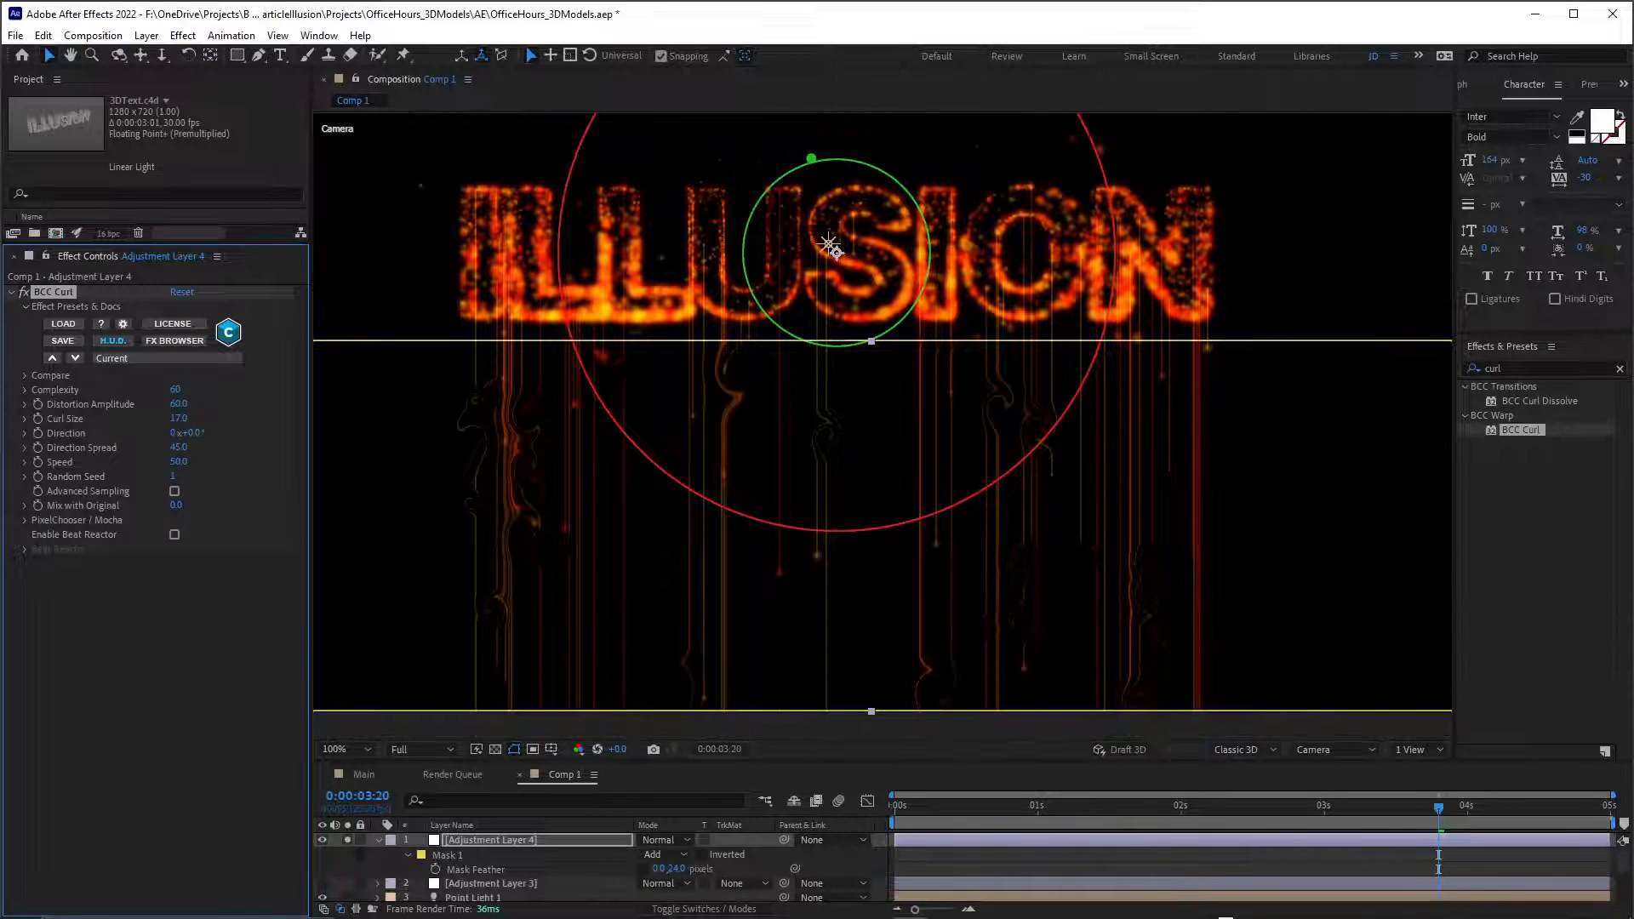
key(space)
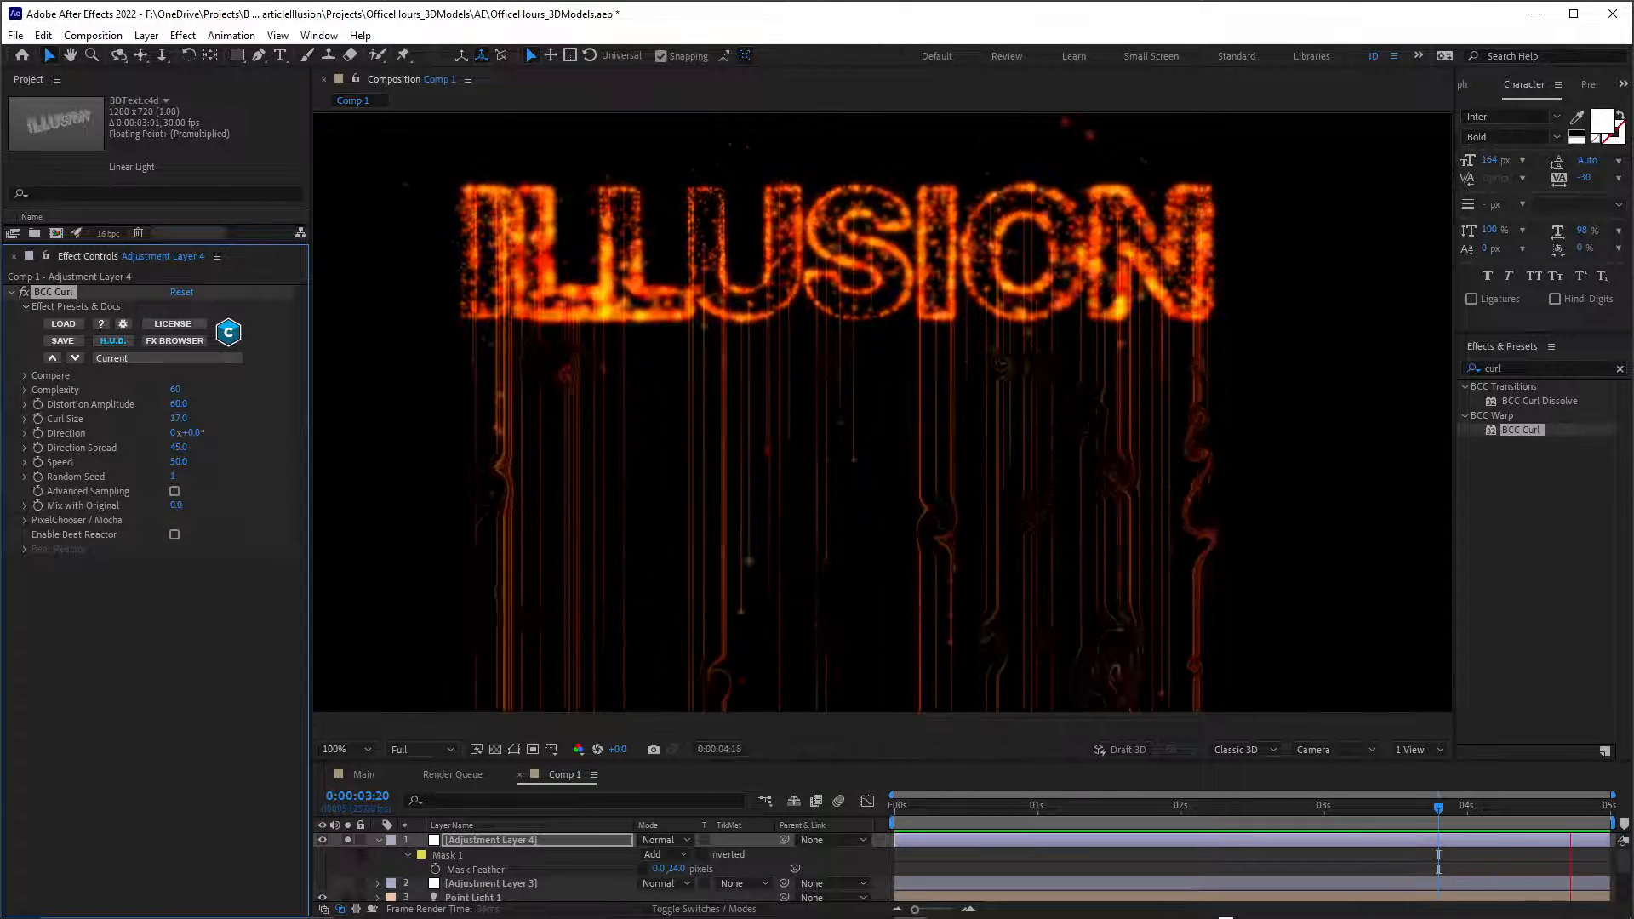
key(space)
Set BCC Curl's Direction to 90° and its Direction Spread to 10.
click(192, 433)
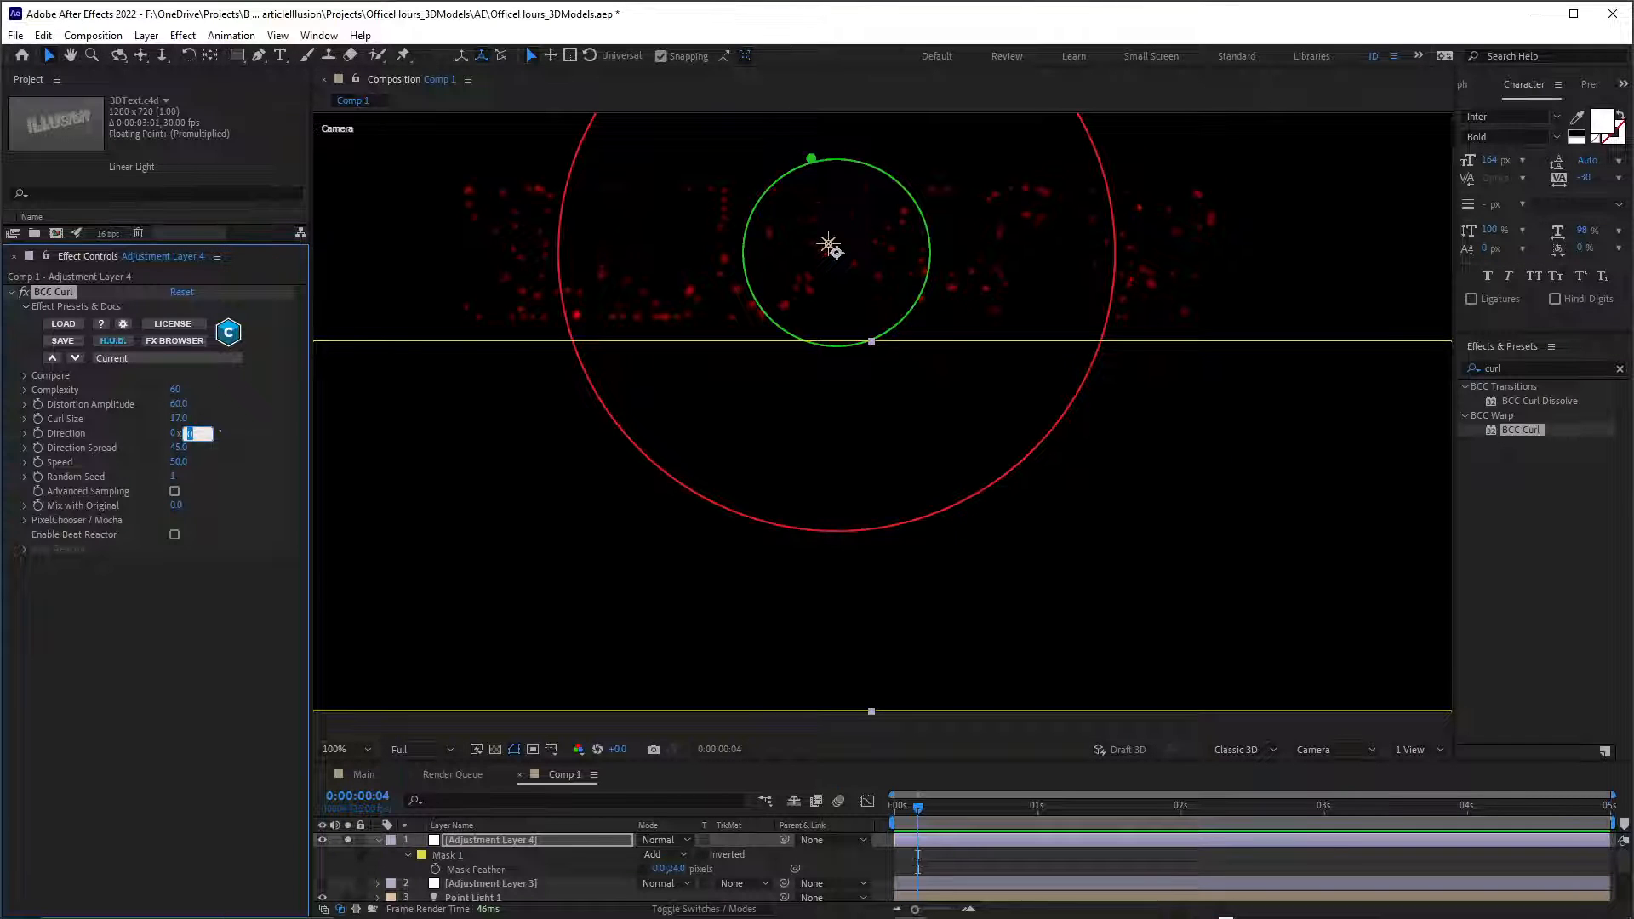
text(90)
key(Return)
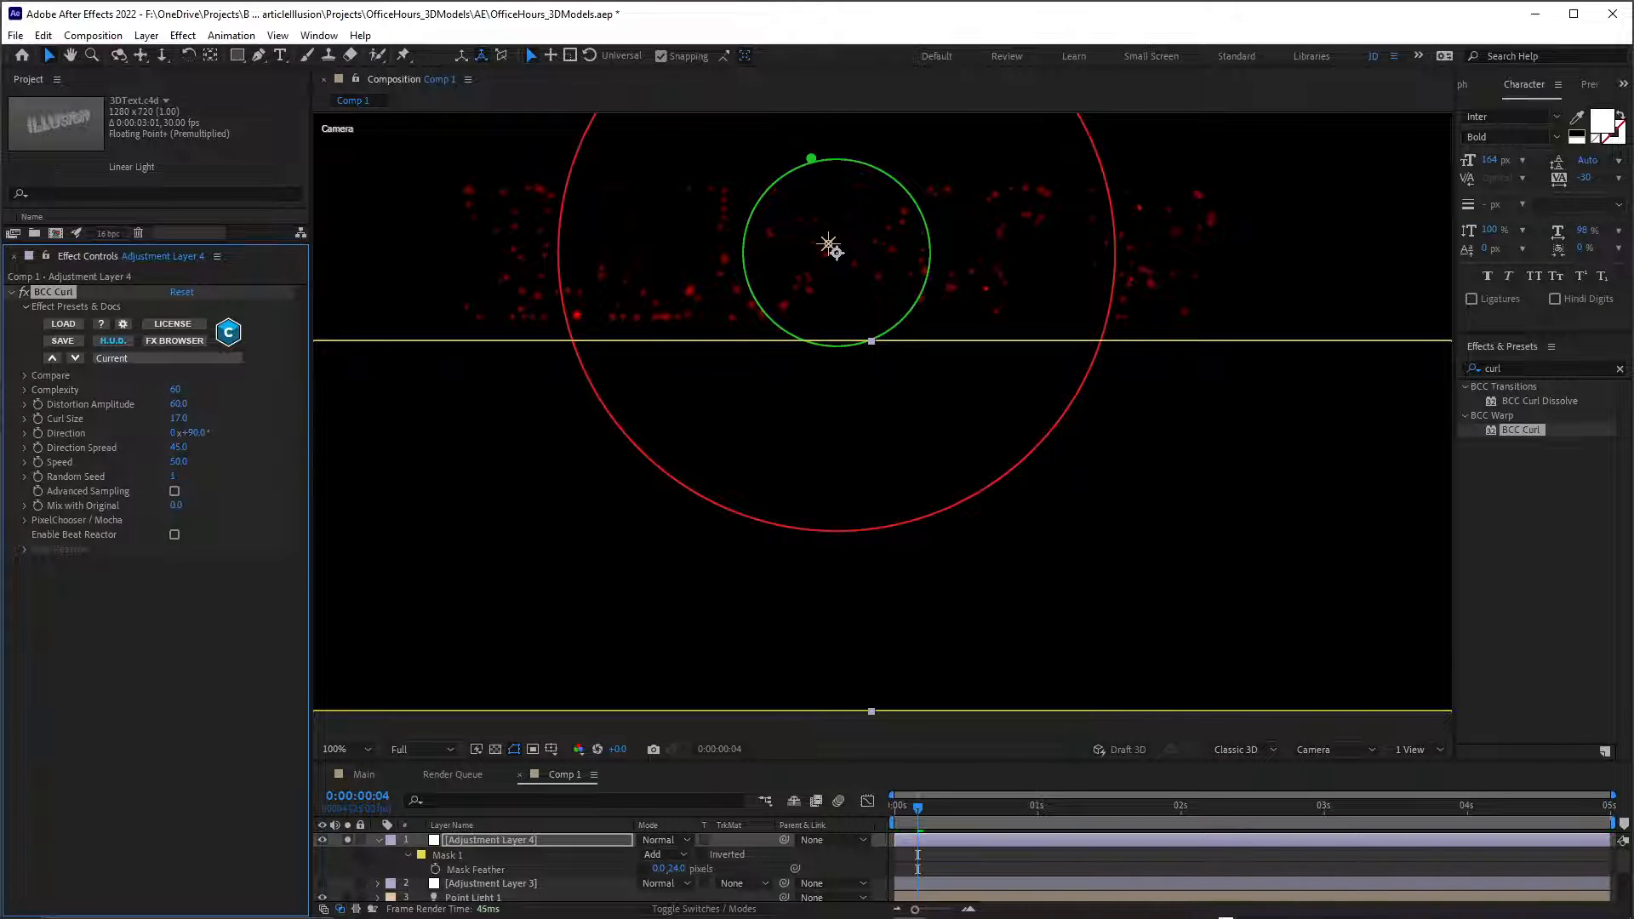
click(179, 448)
text(10)
key(Return)
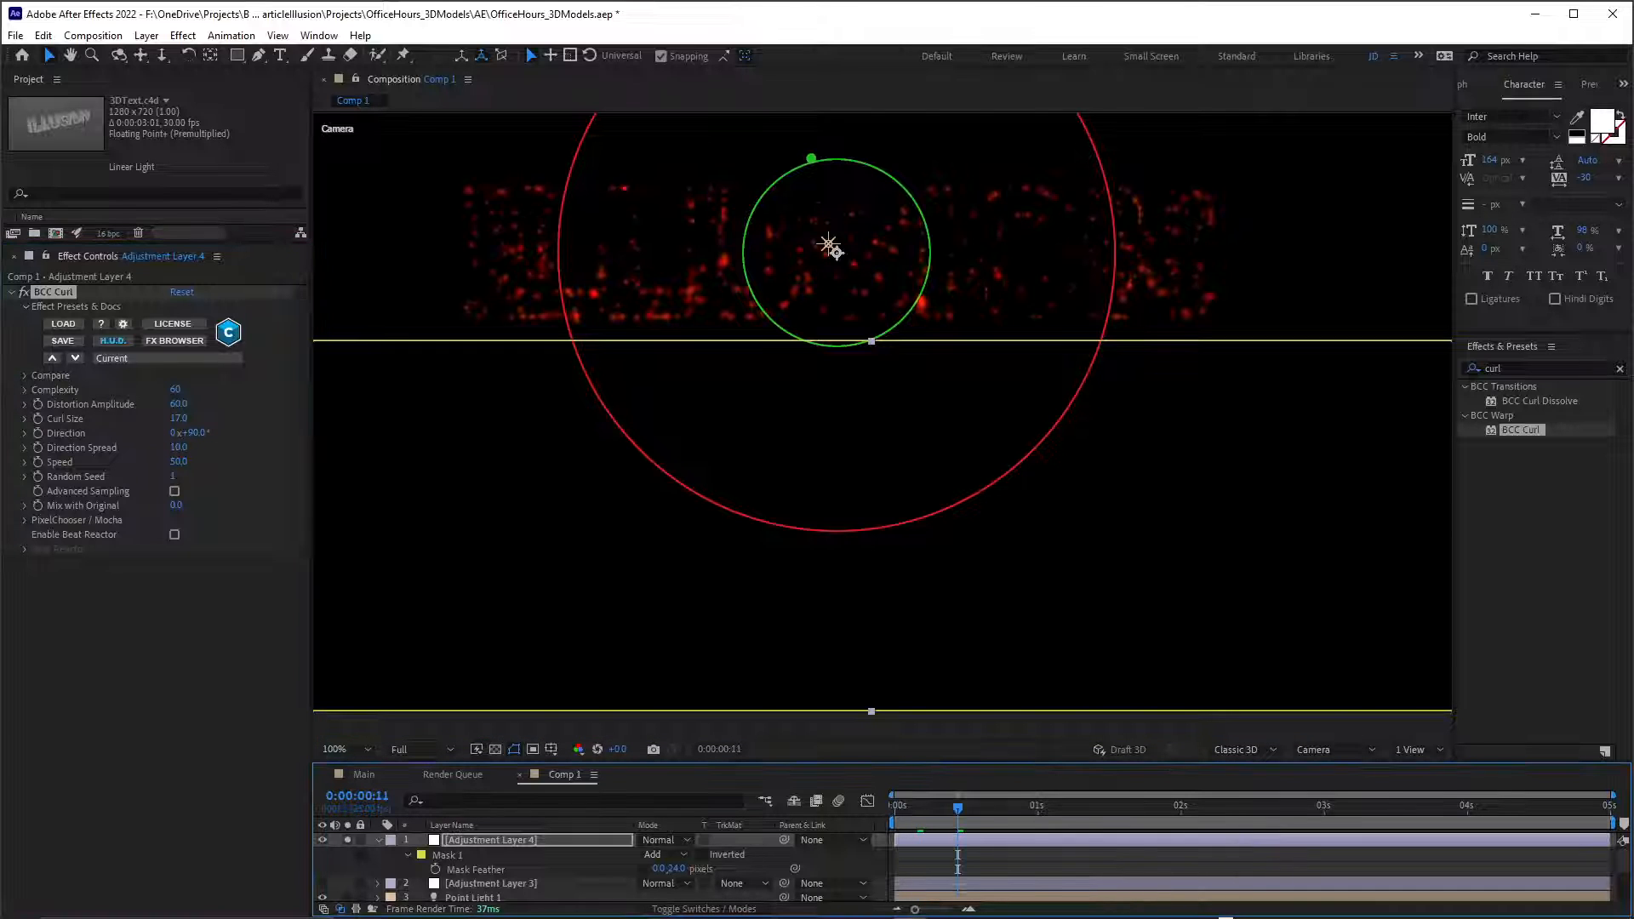
Play the composition from the start to check how the curled lines drip from the text.
drag(958, 807, 892, 806)
key(space)
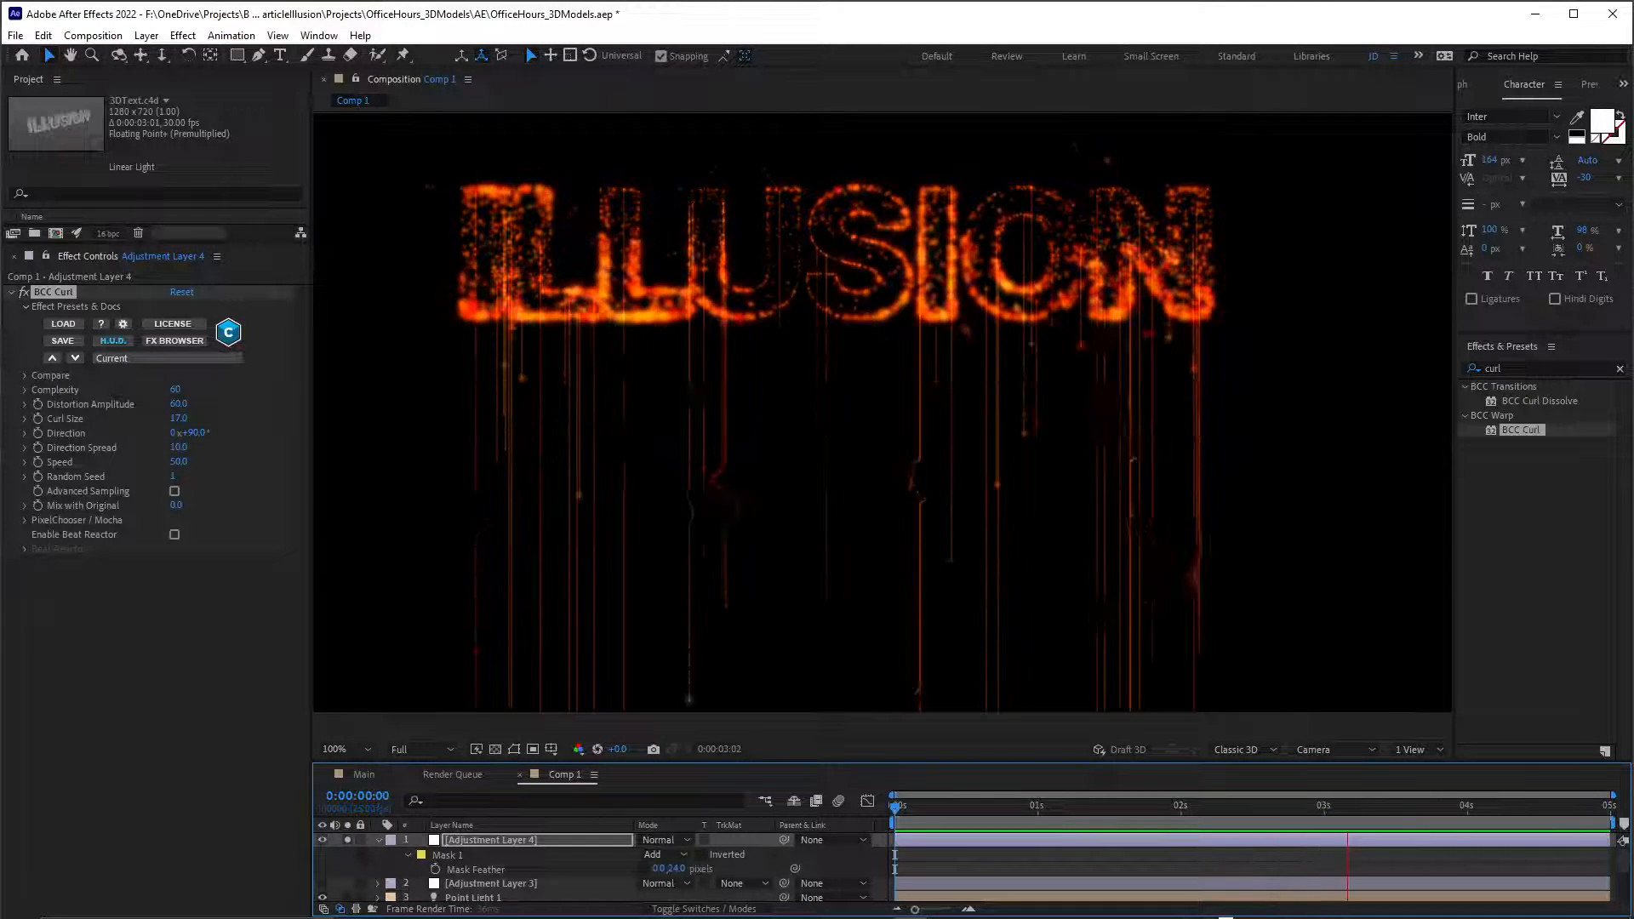
key(space)
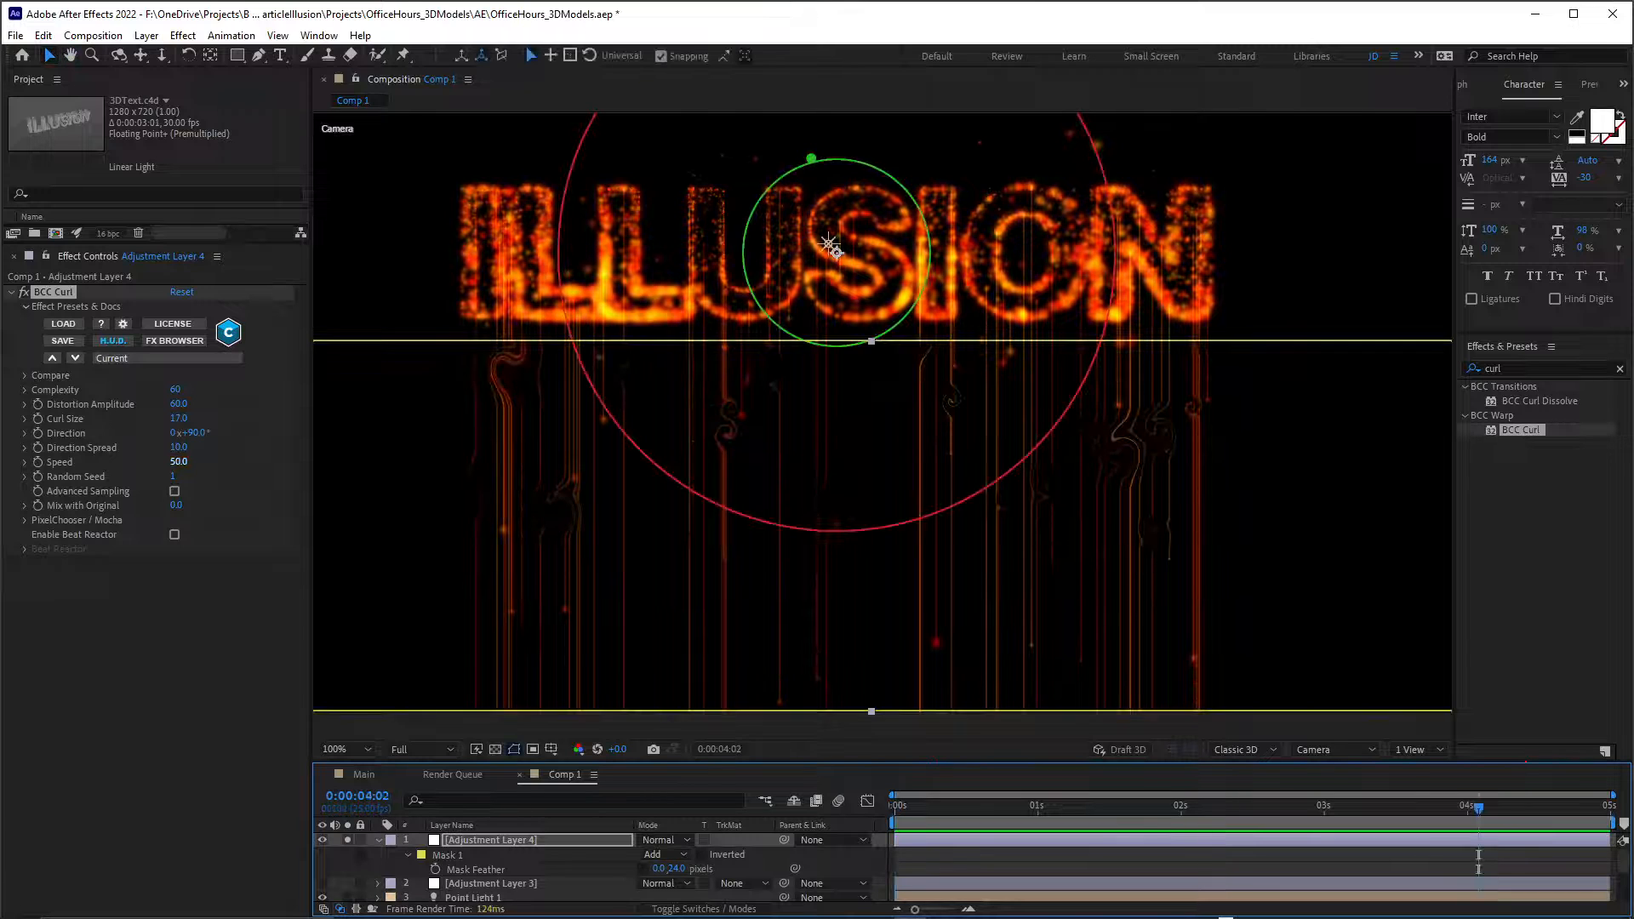
Reduce BCC Curl's Distortion Amplitude to 23 and play back the subtler distortion.
drag(178, 405, 156, 405)
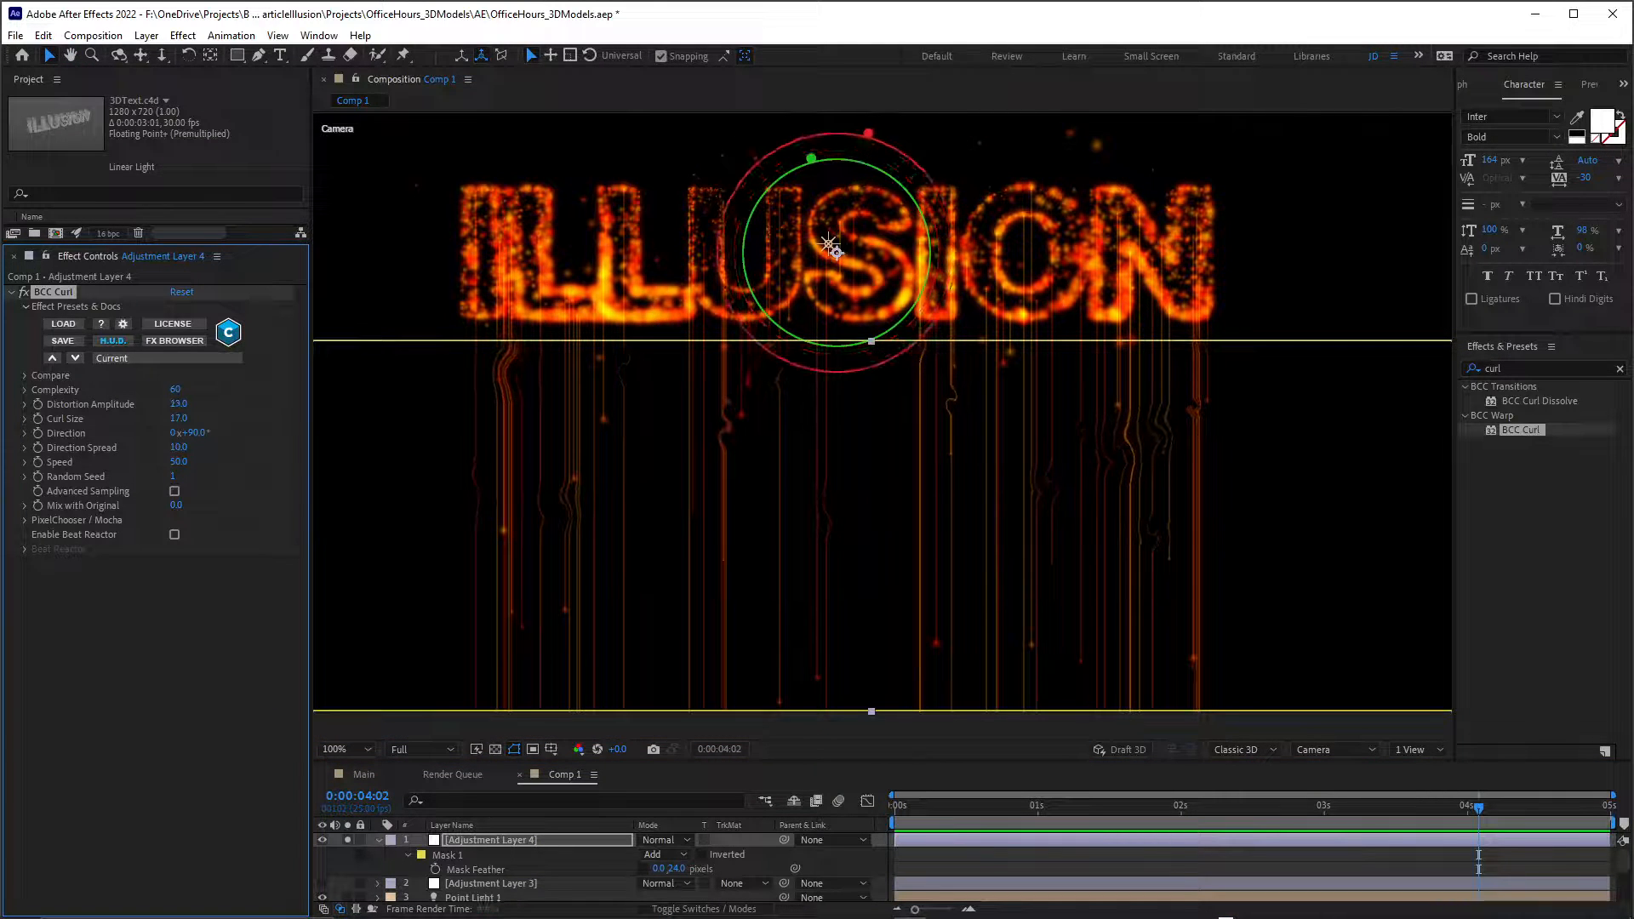
key(space)
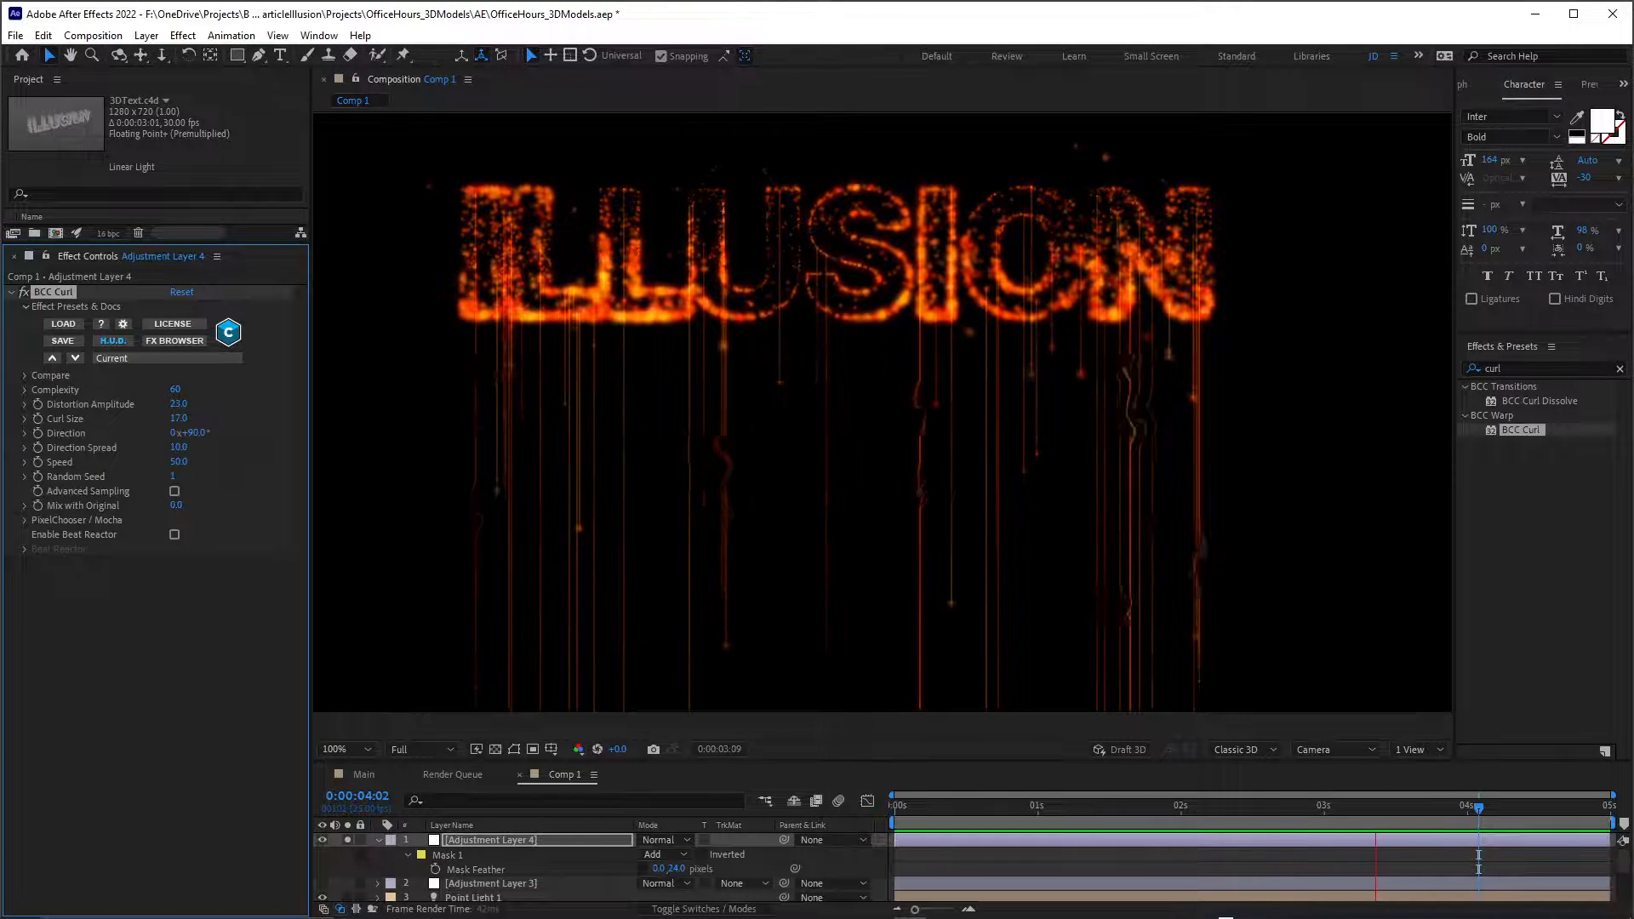
key(space)
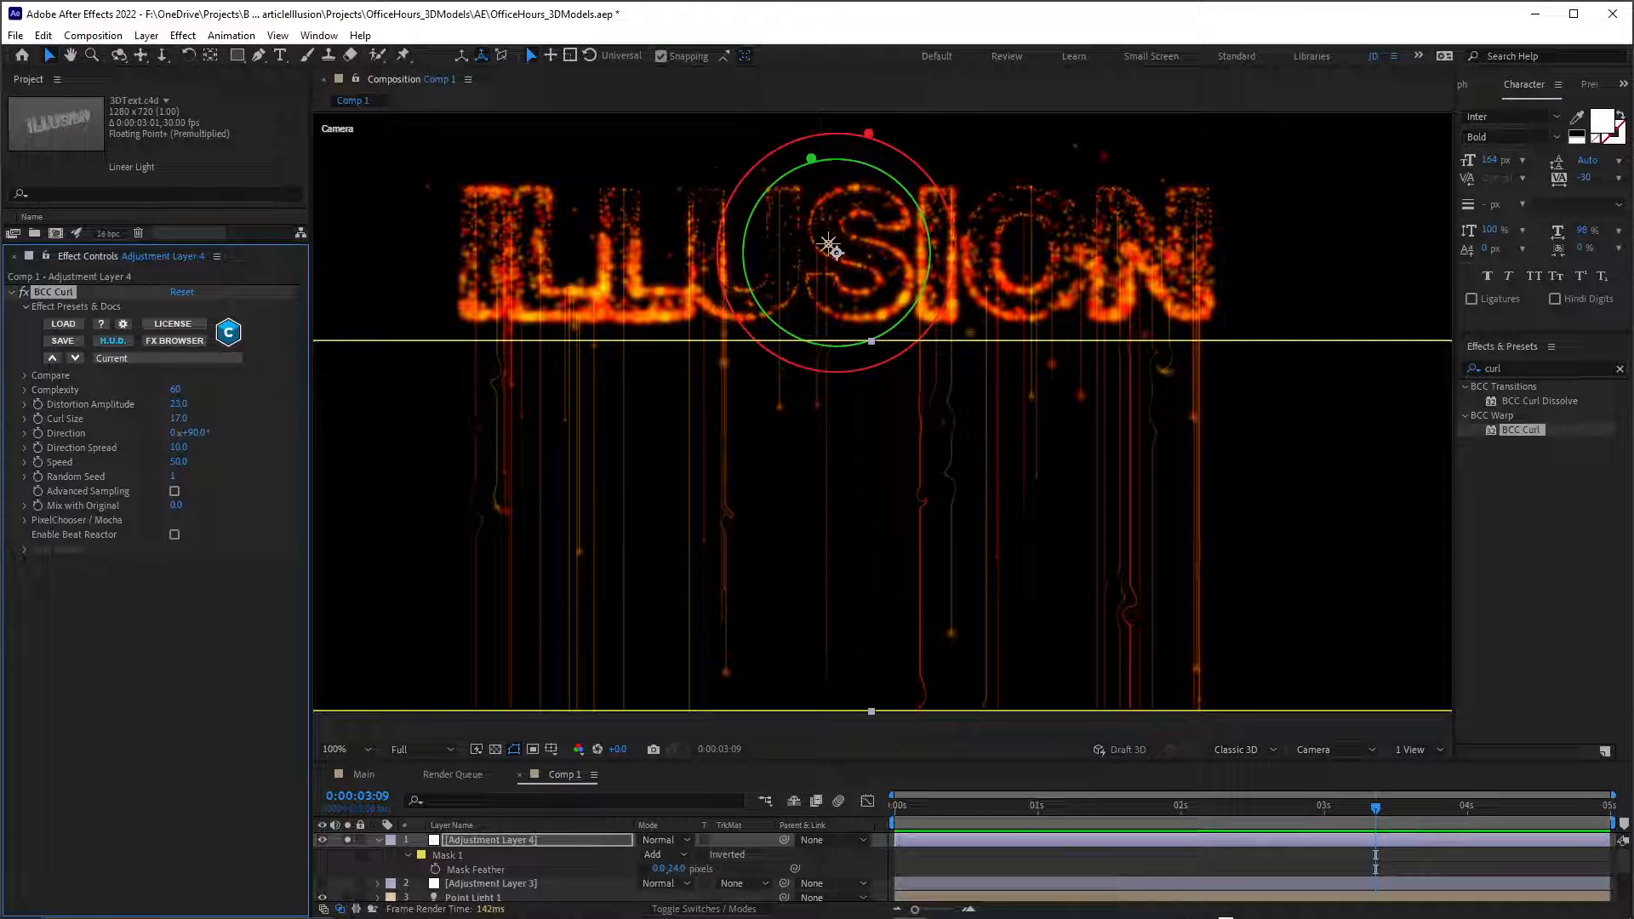
Hide Adjustment Layer 4 and, in Particle Illusion for the upper ParticleIllusion layer, turn off Connect to Birth Pos. for the second emitter's particle type.
drag(885, 763, 885, 592)
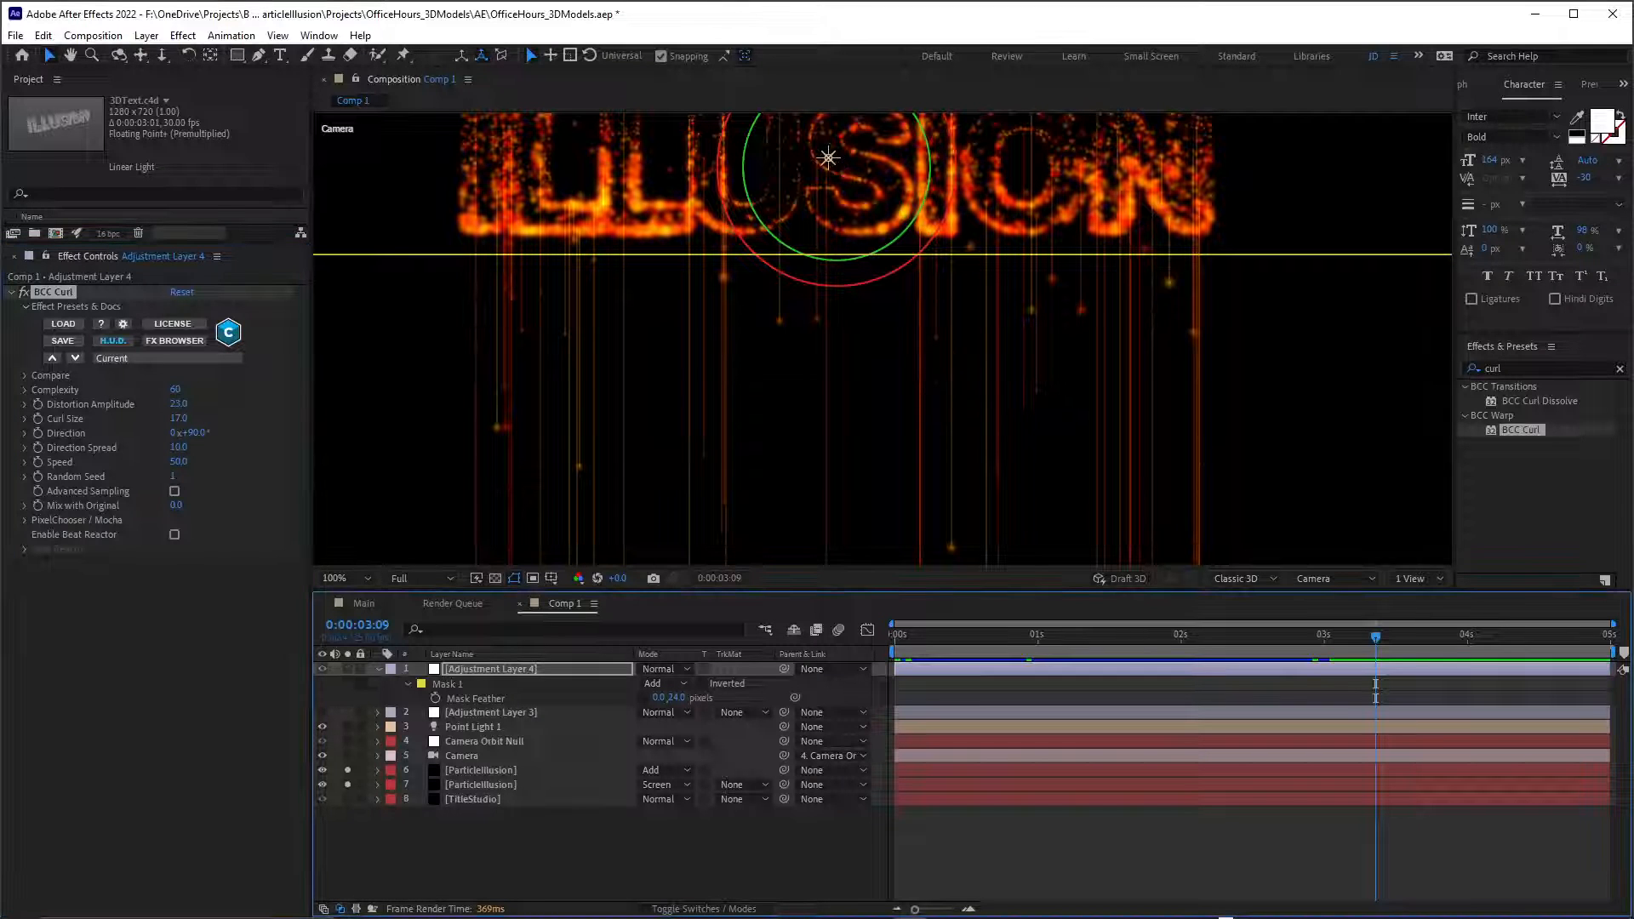
click(481, 770)
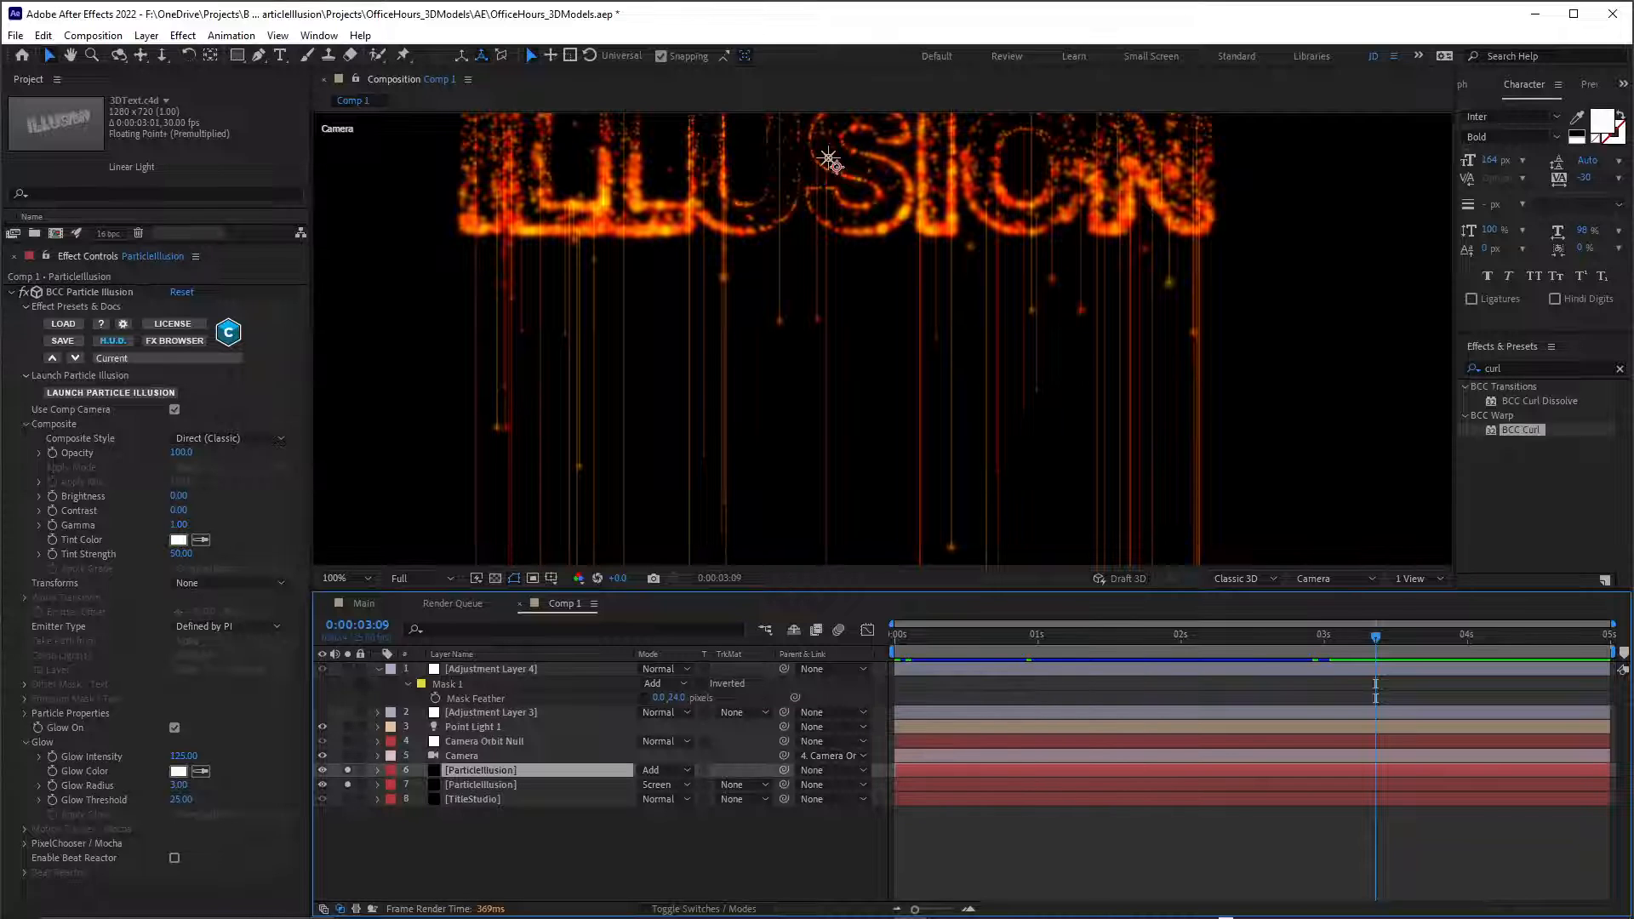
click(89, 292)
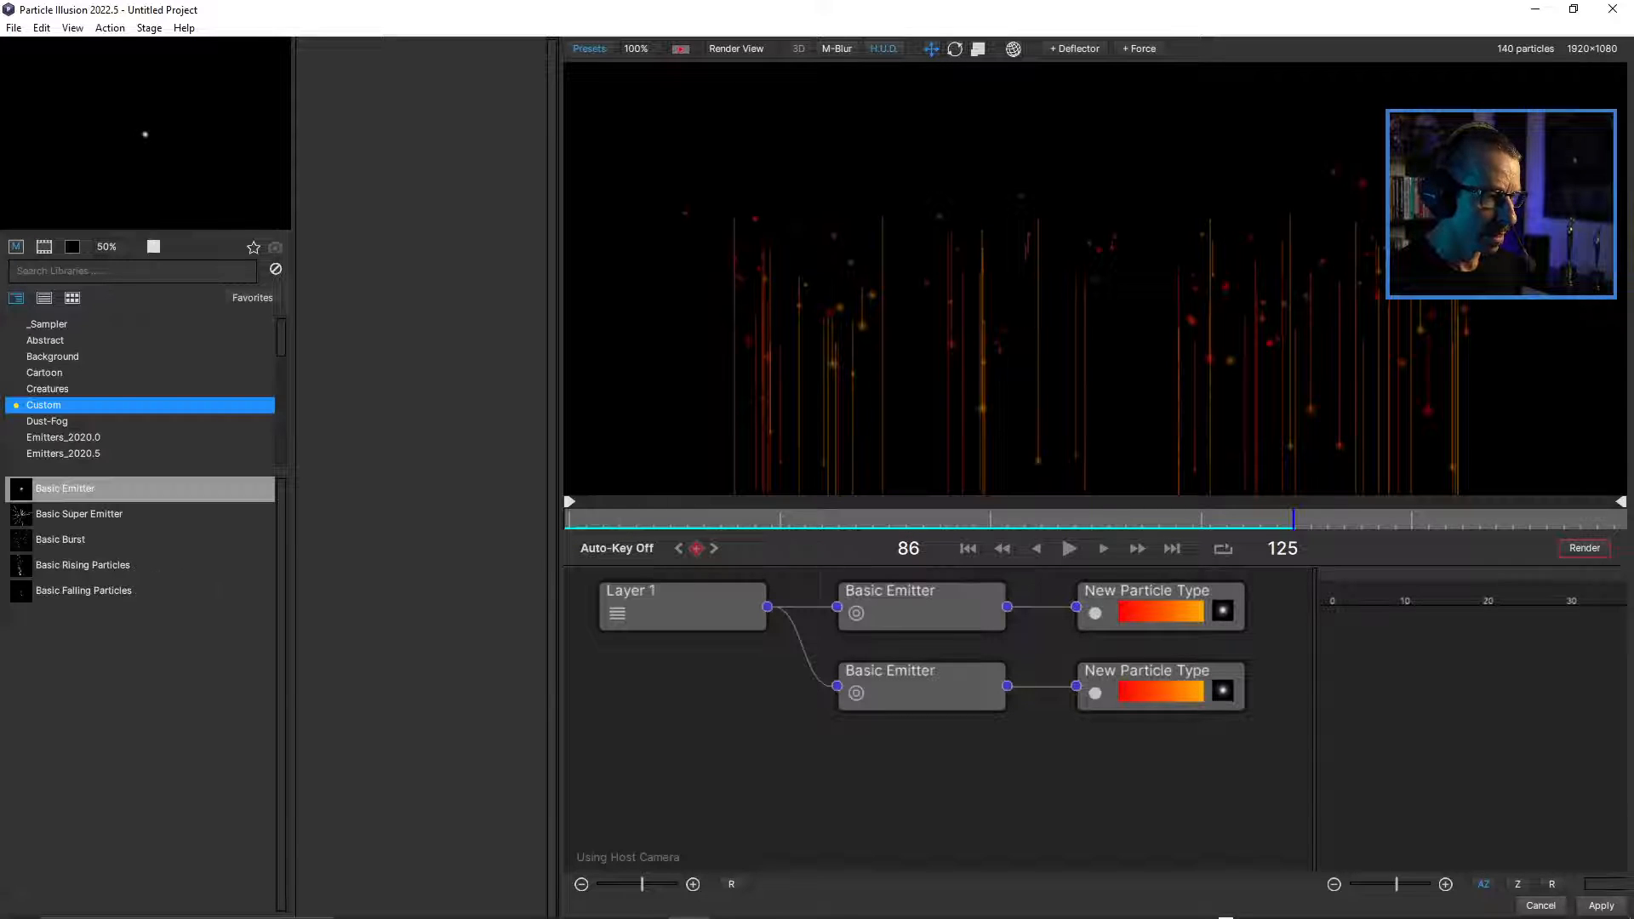
click(1146, 671)
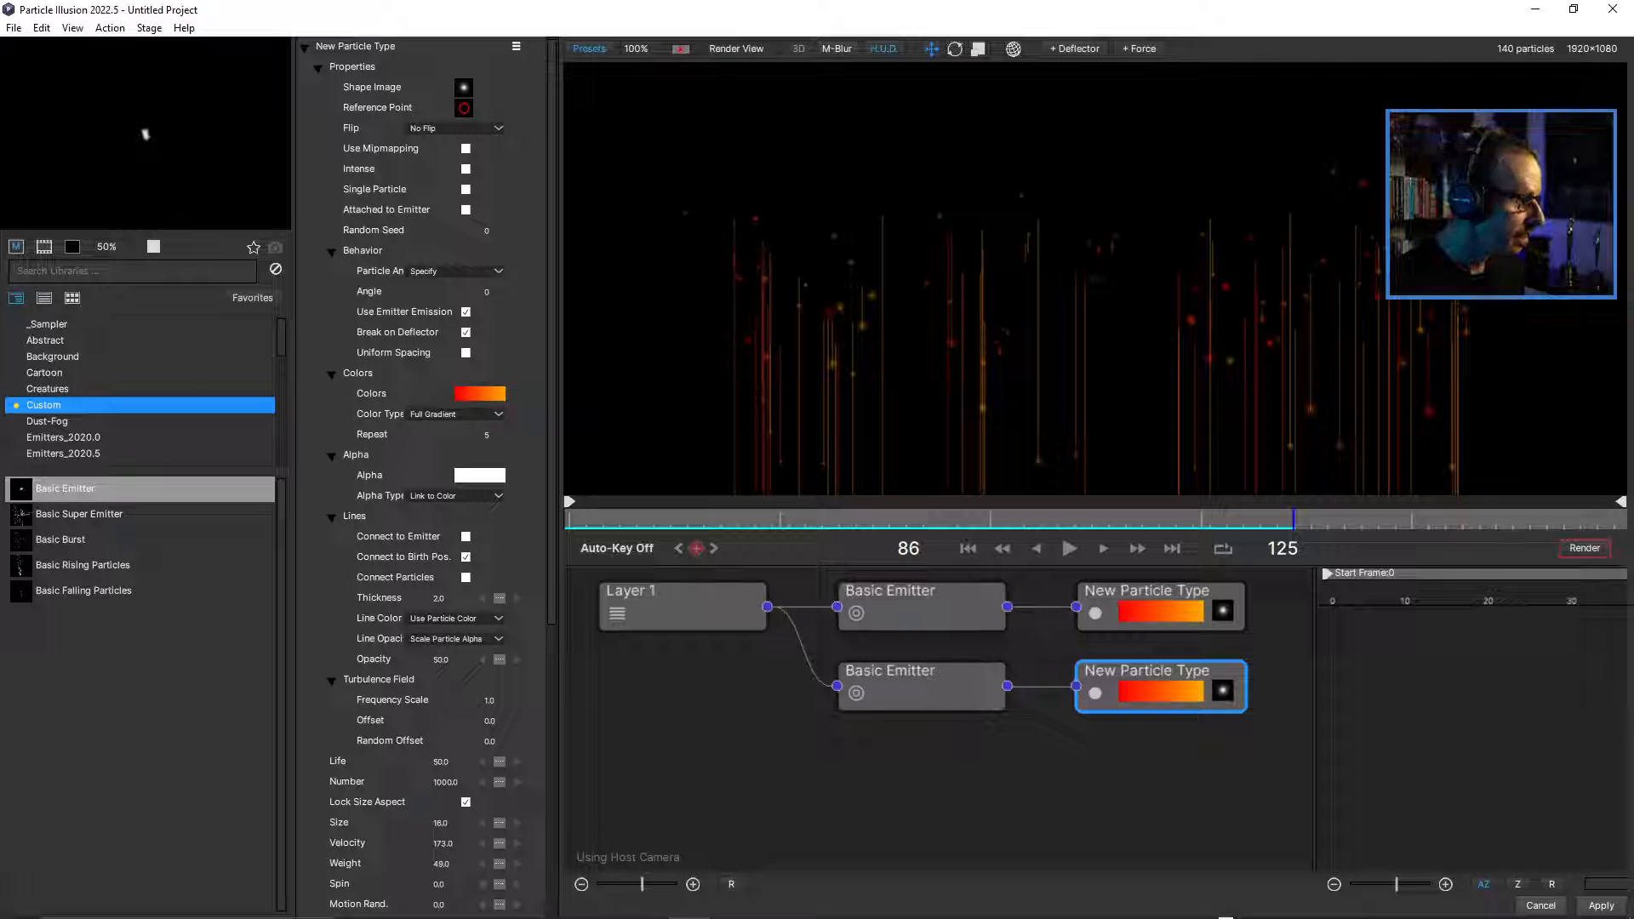
click(465, 557)
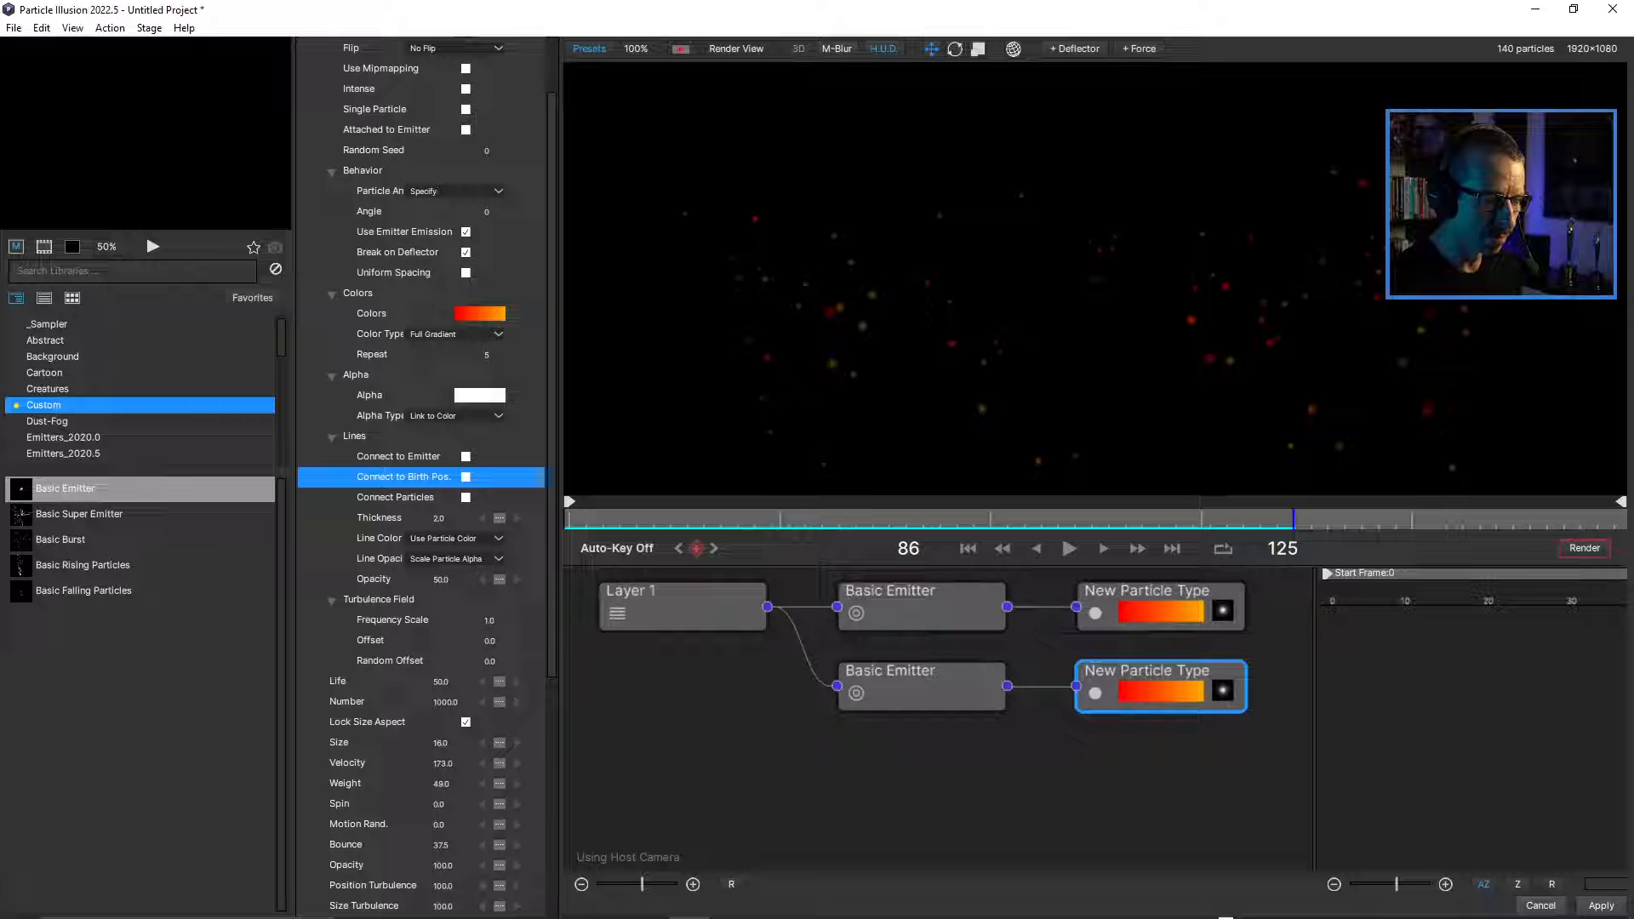
Replace the second particle type's shape with SpearFlame01 from the Emitters_2020.0 library and apply the changes to the composition.
click(1223, 691)
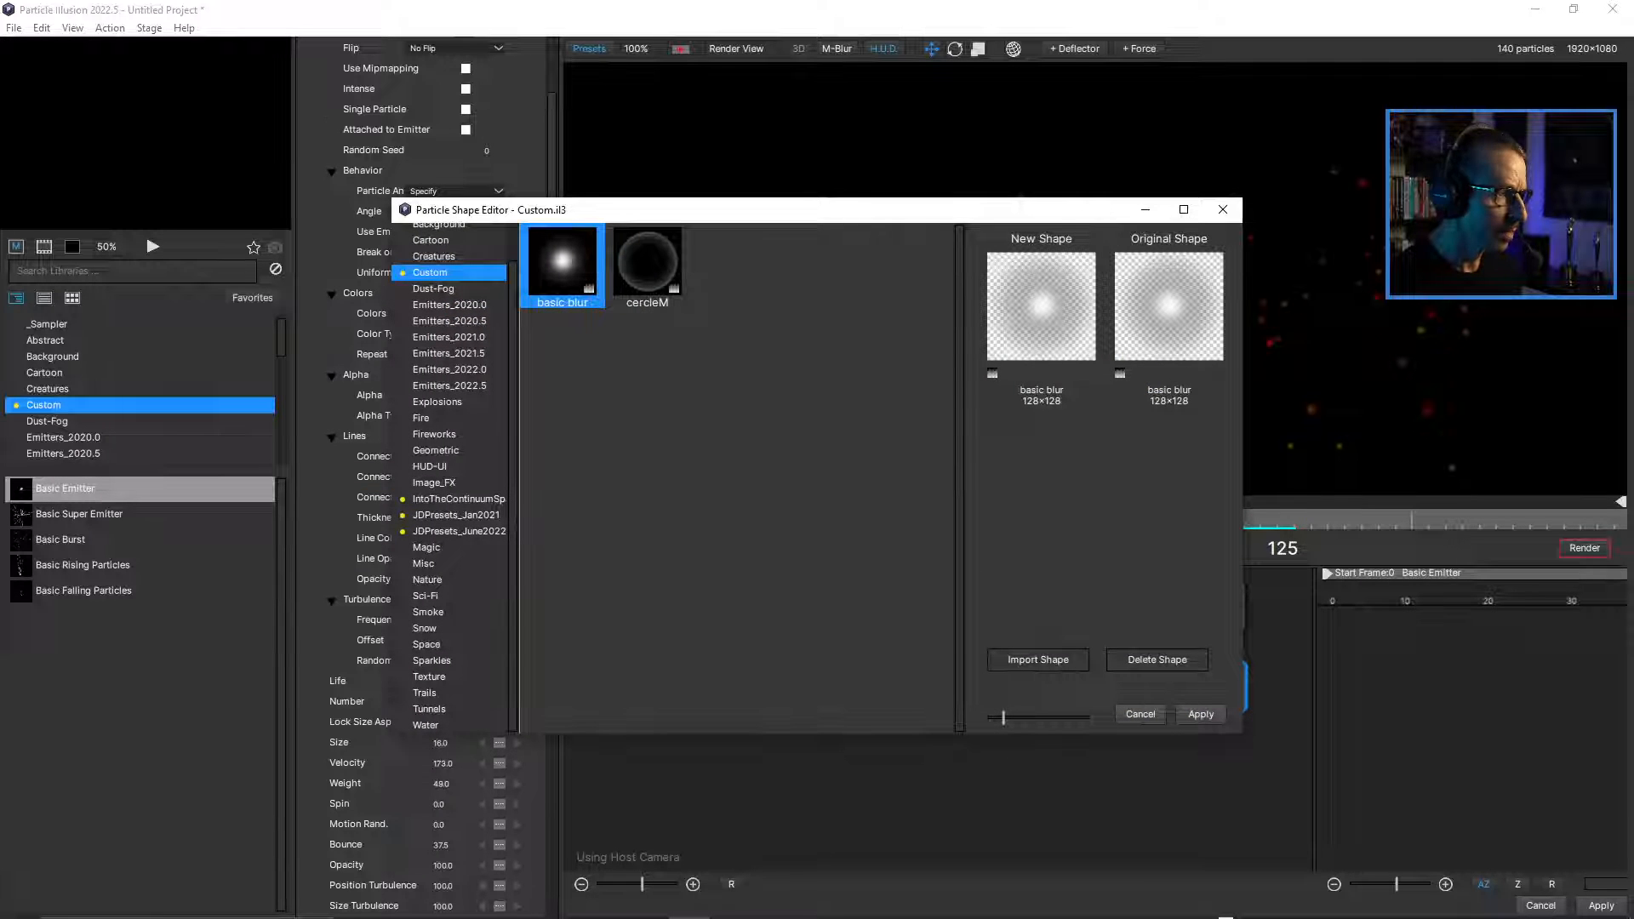
drag(731, 210, 446, 170)
click(318, 228)
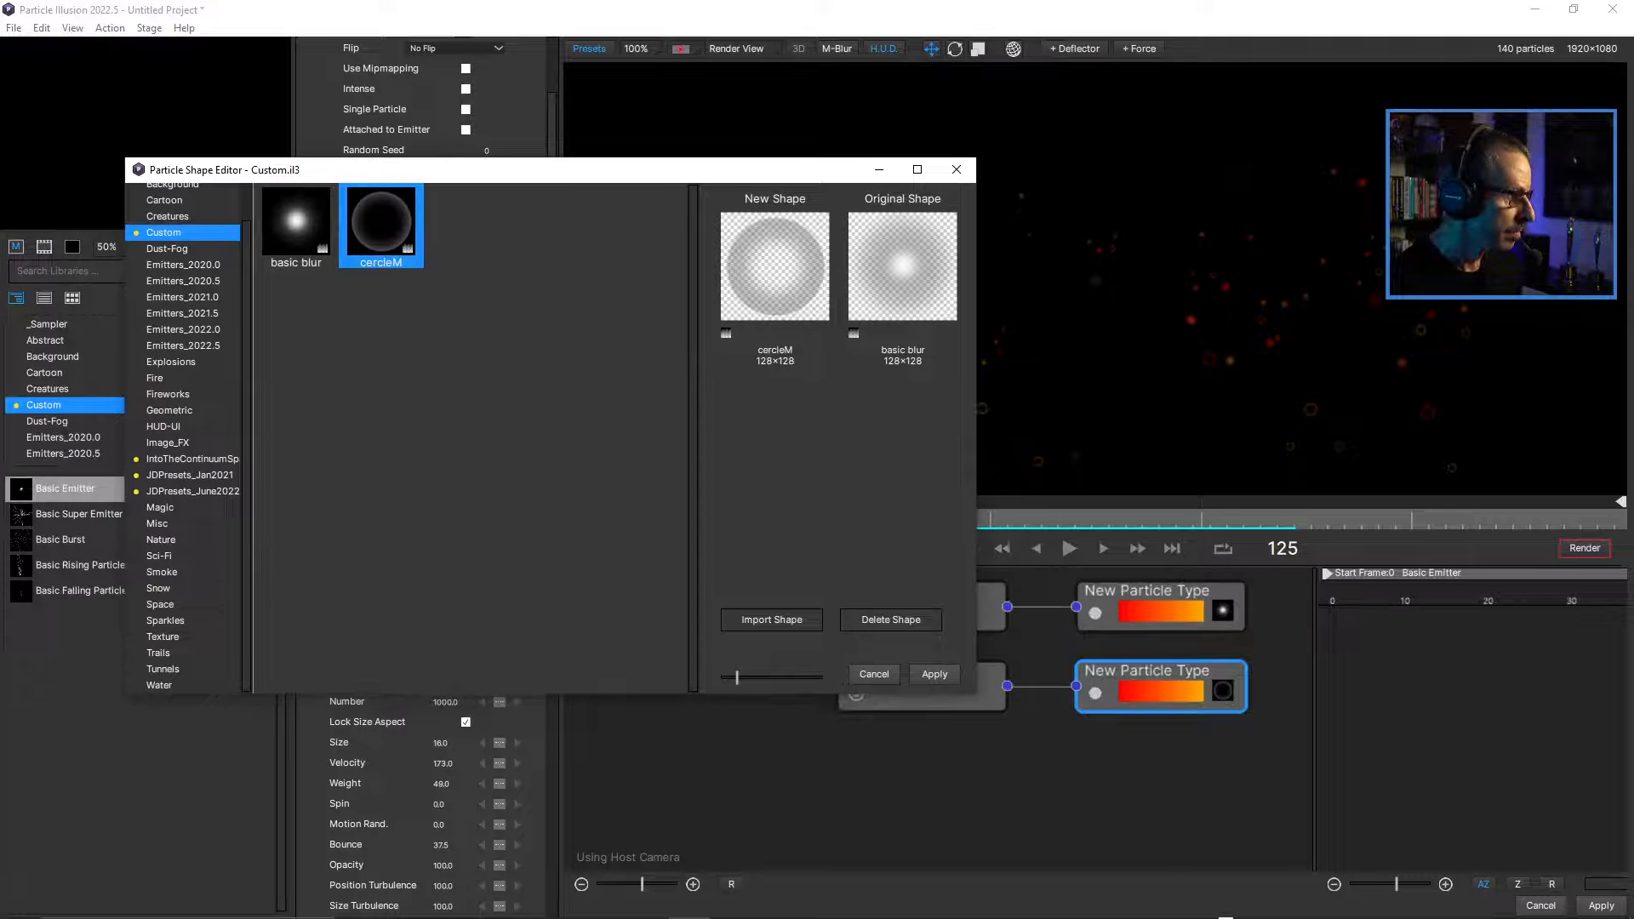
click(183, 265)
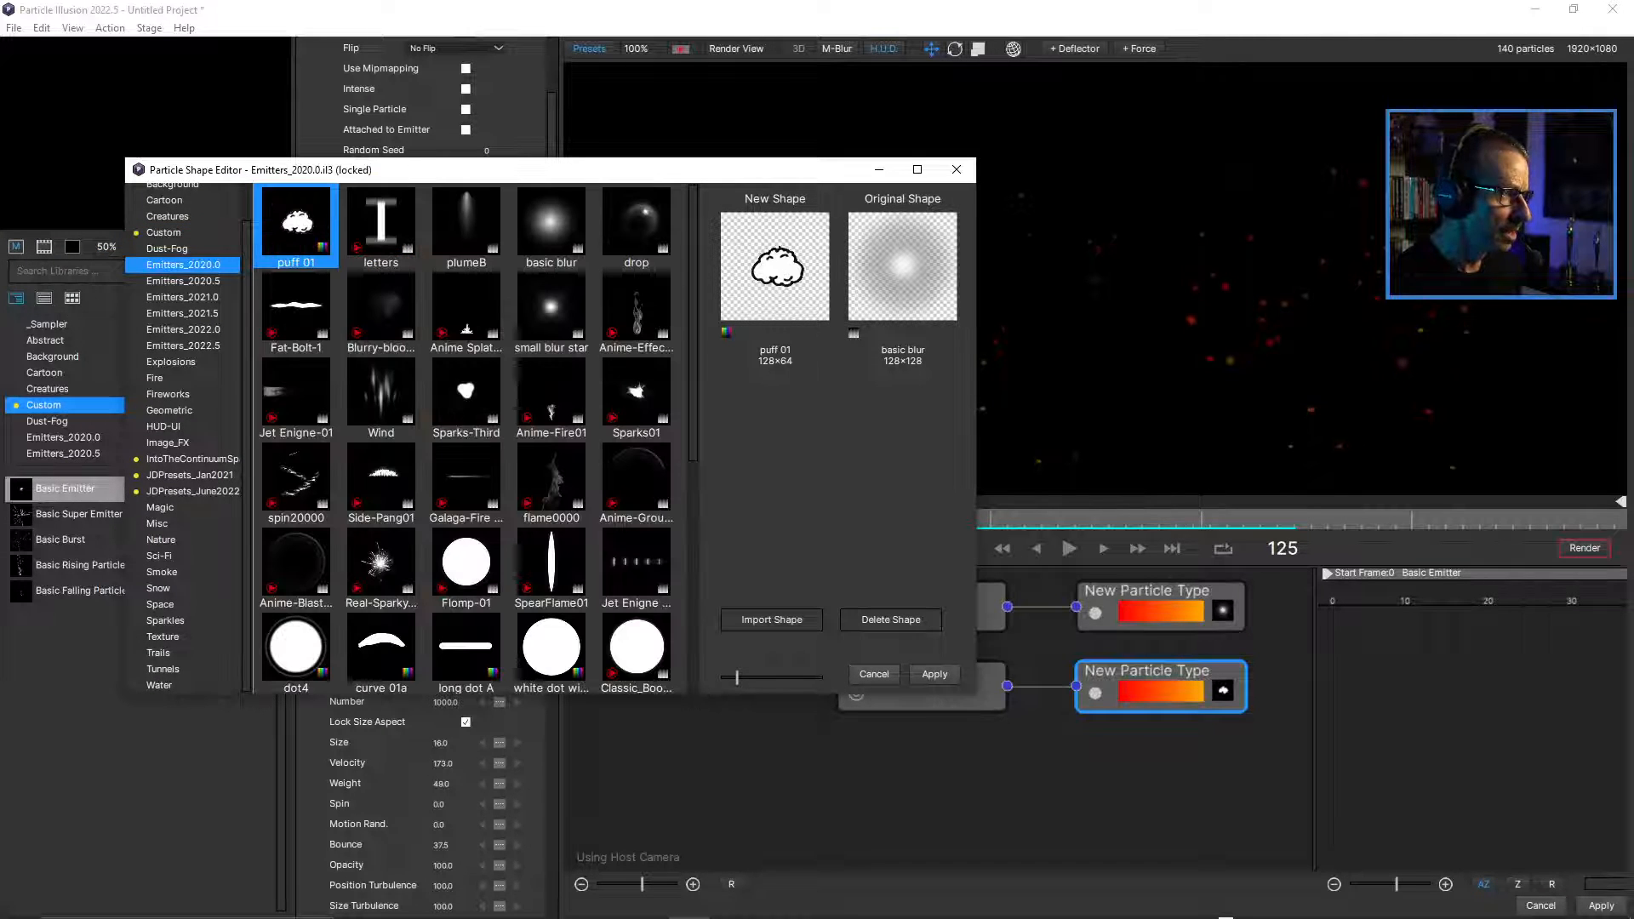
click(551, 308)
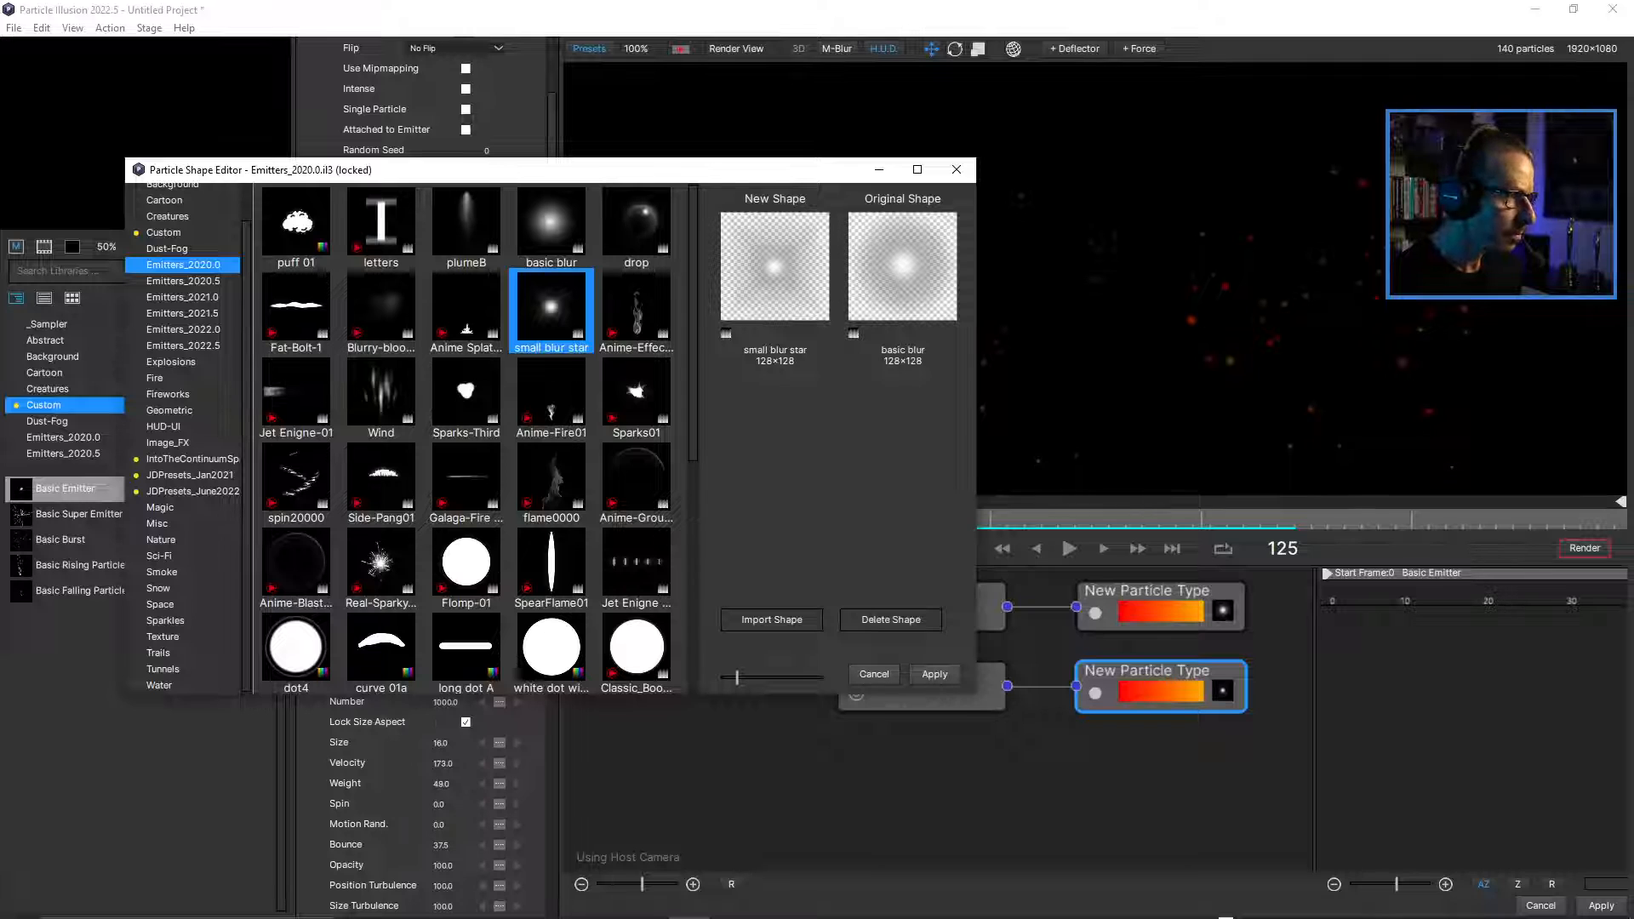
click(466, 393)
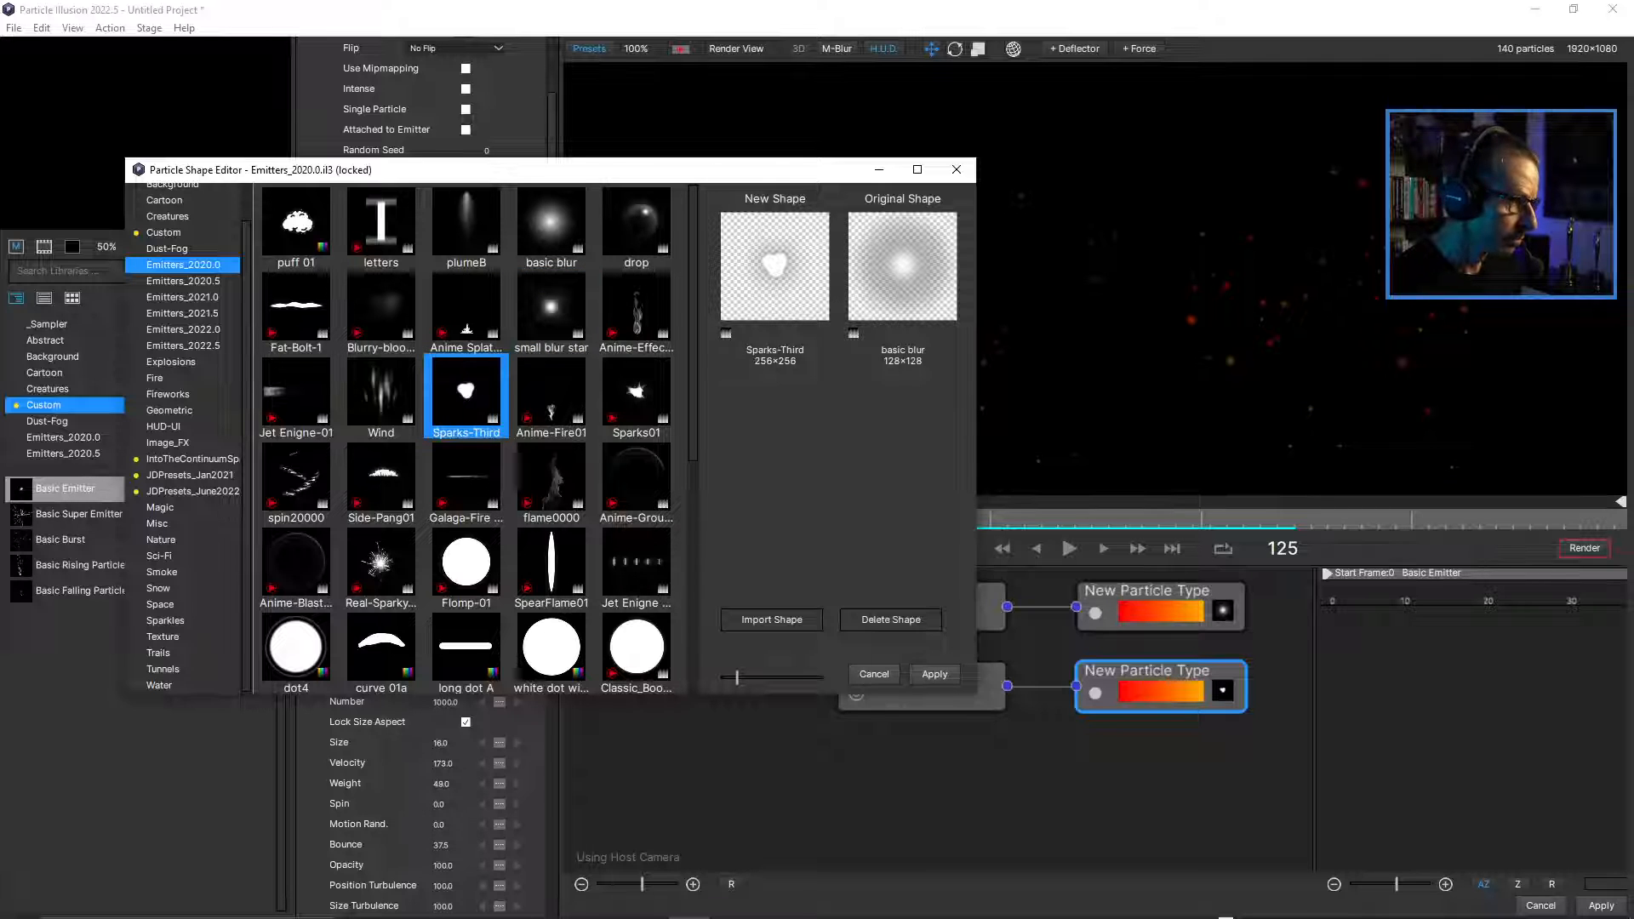
click(467, 563)
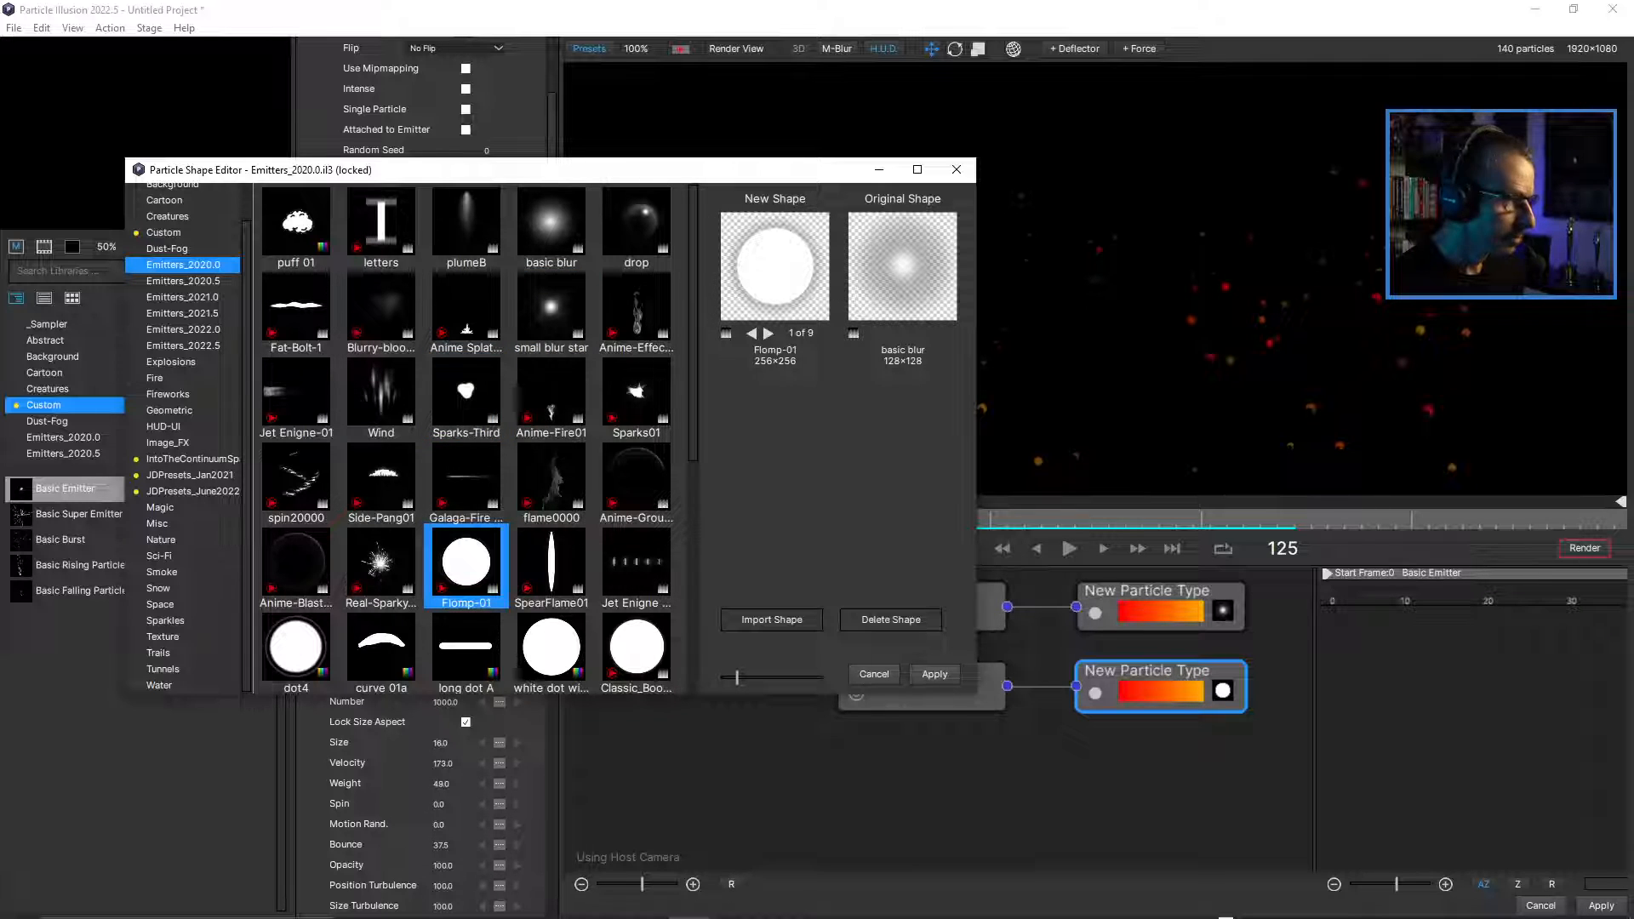
click(551, 563)
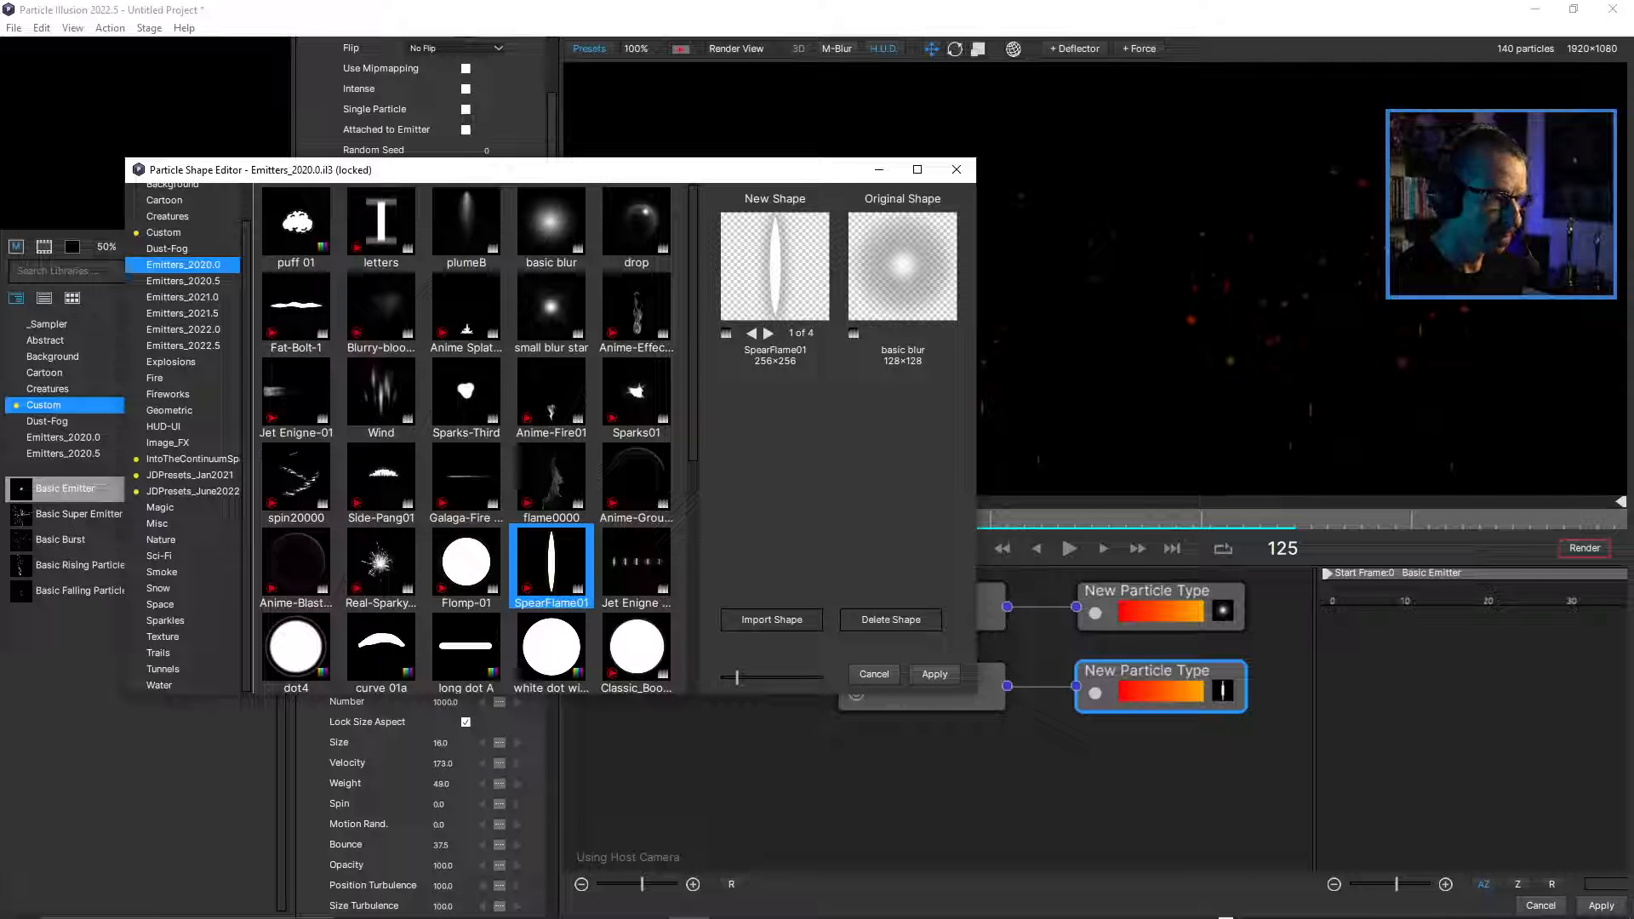
click(934, 674)
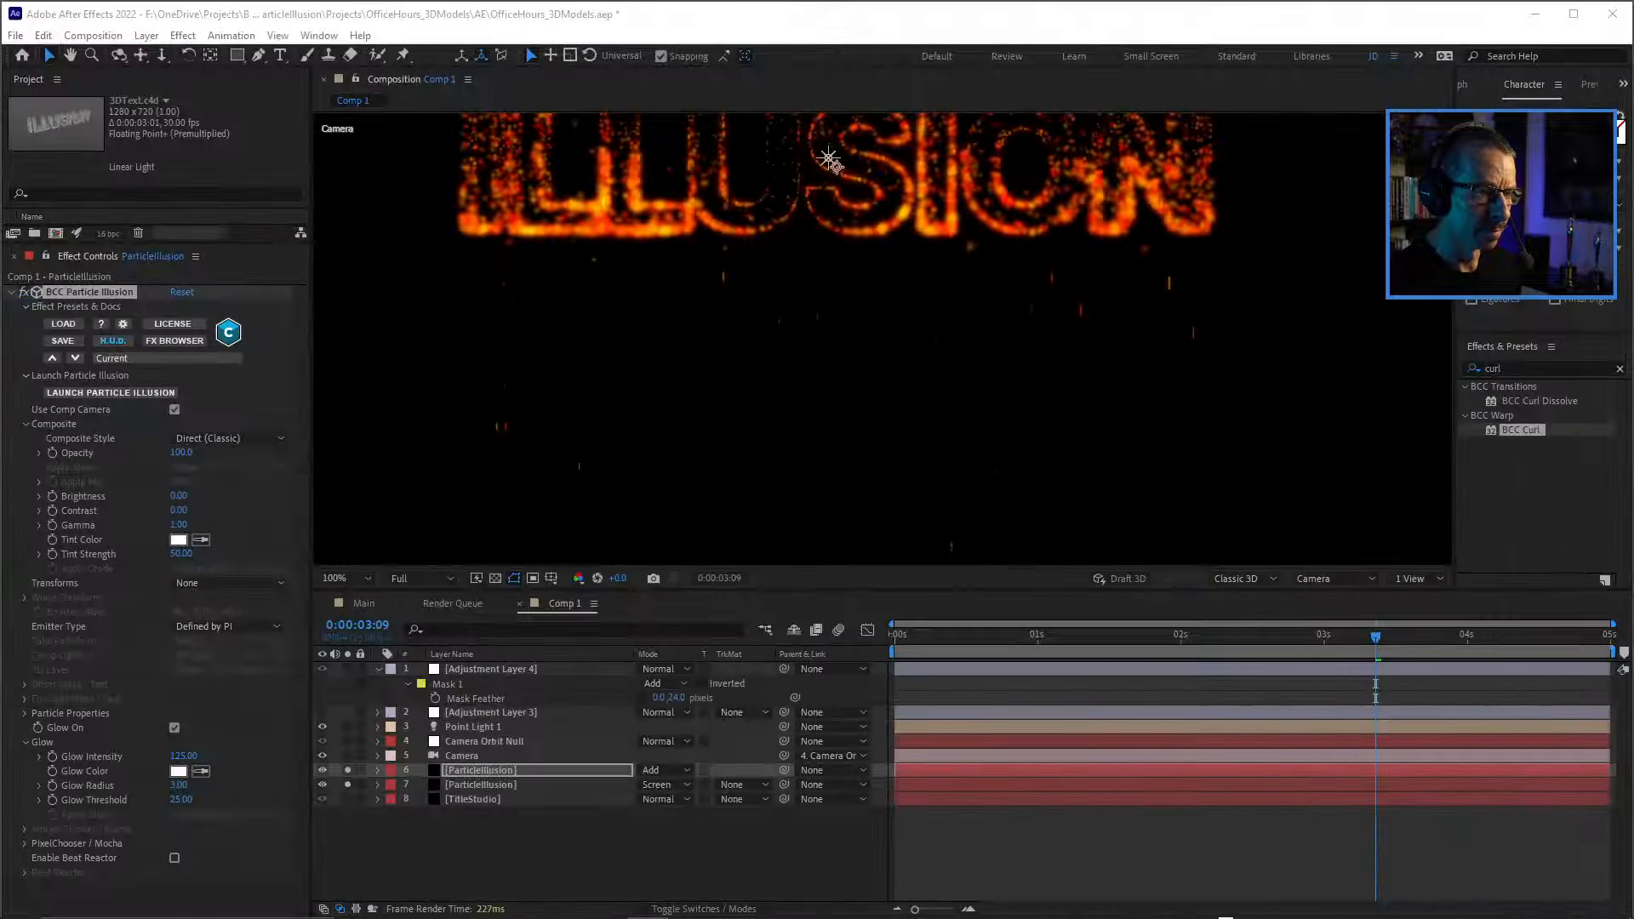
Step and scrub through the composition and preview how the spear-shaped particles fall below the text.
key(comma)
key(period)
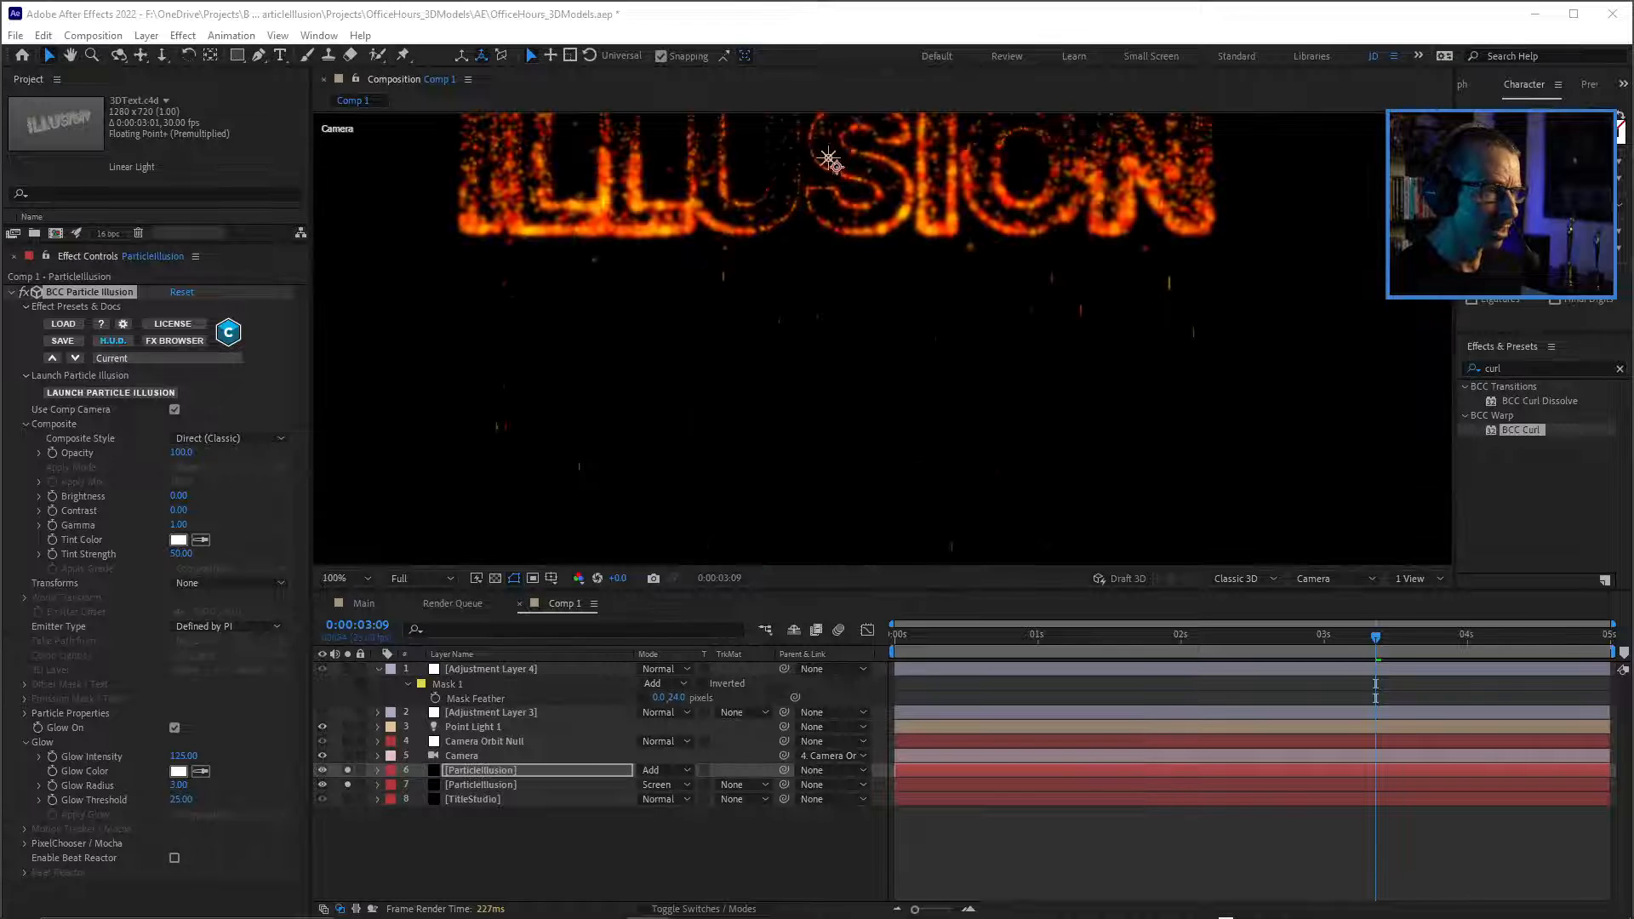
drag(1240, 637, 1336, 637)
key(space)
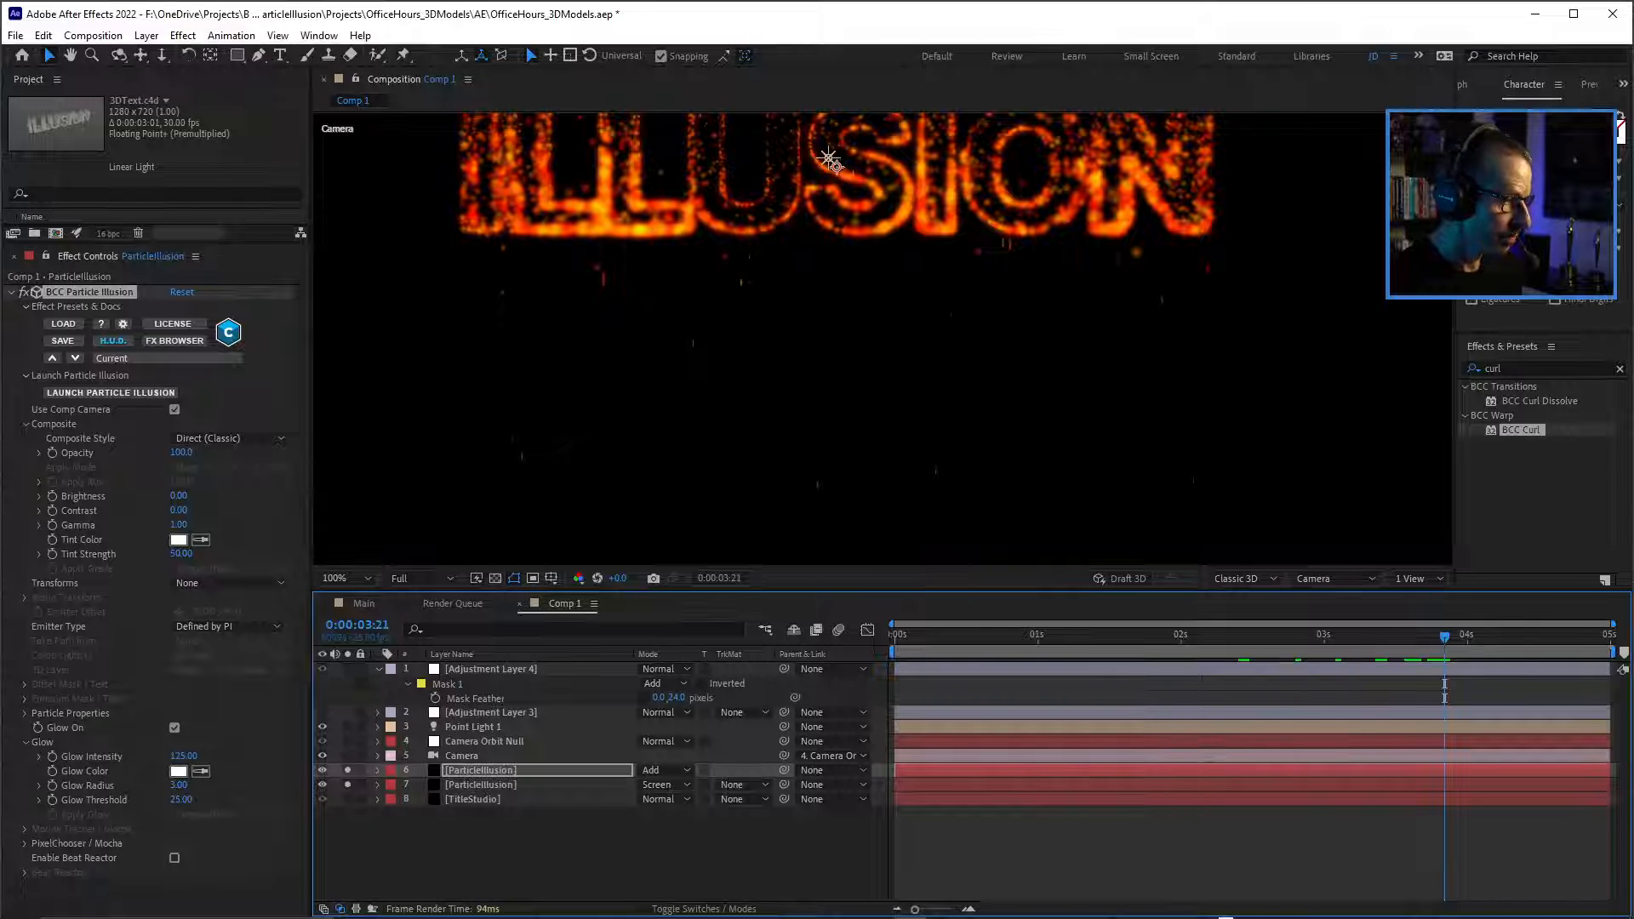
Increase the particle Number in the Particle Properties of the upper ParticleIllusion layer.
key(F2)
click(481, 770)
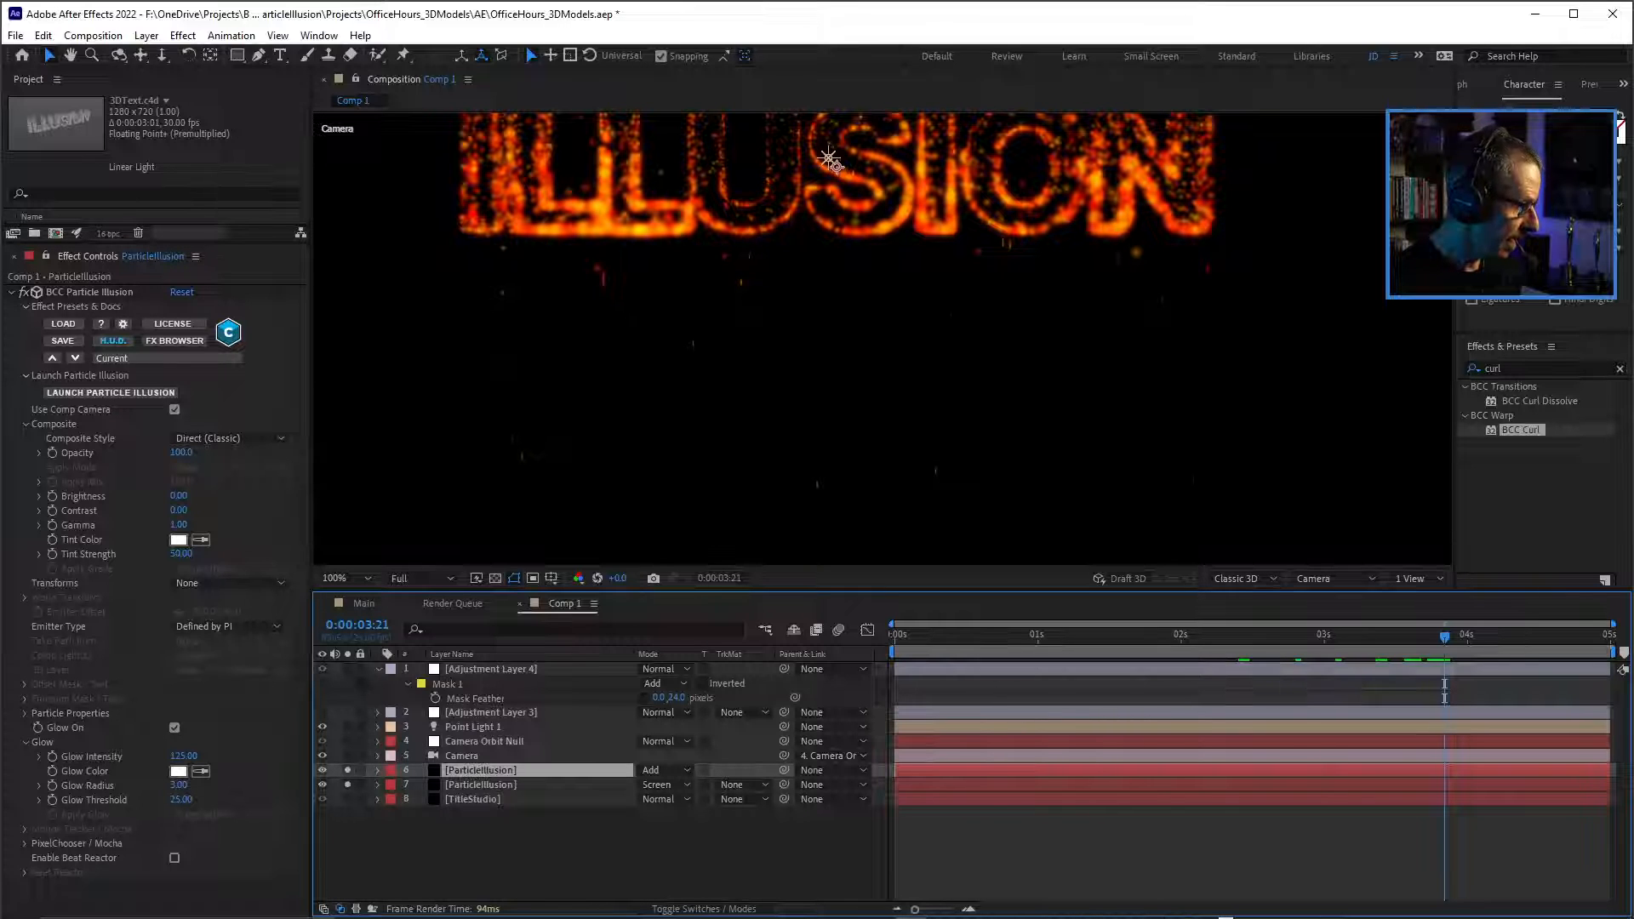
click(25, 713)
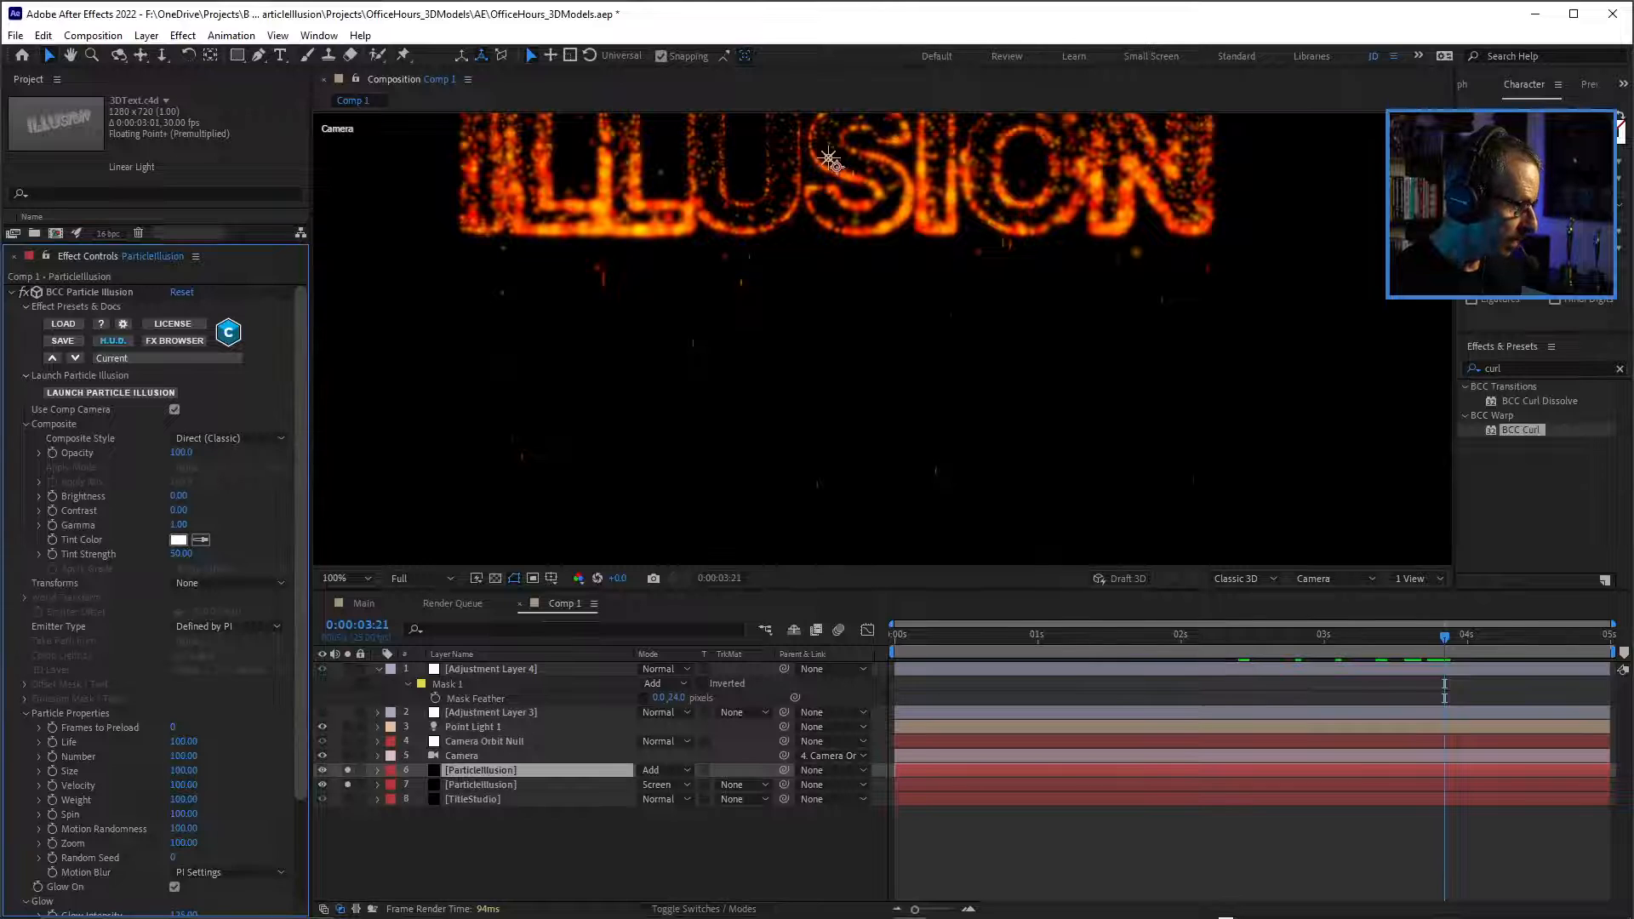
scroll(158, 596, down, 3)
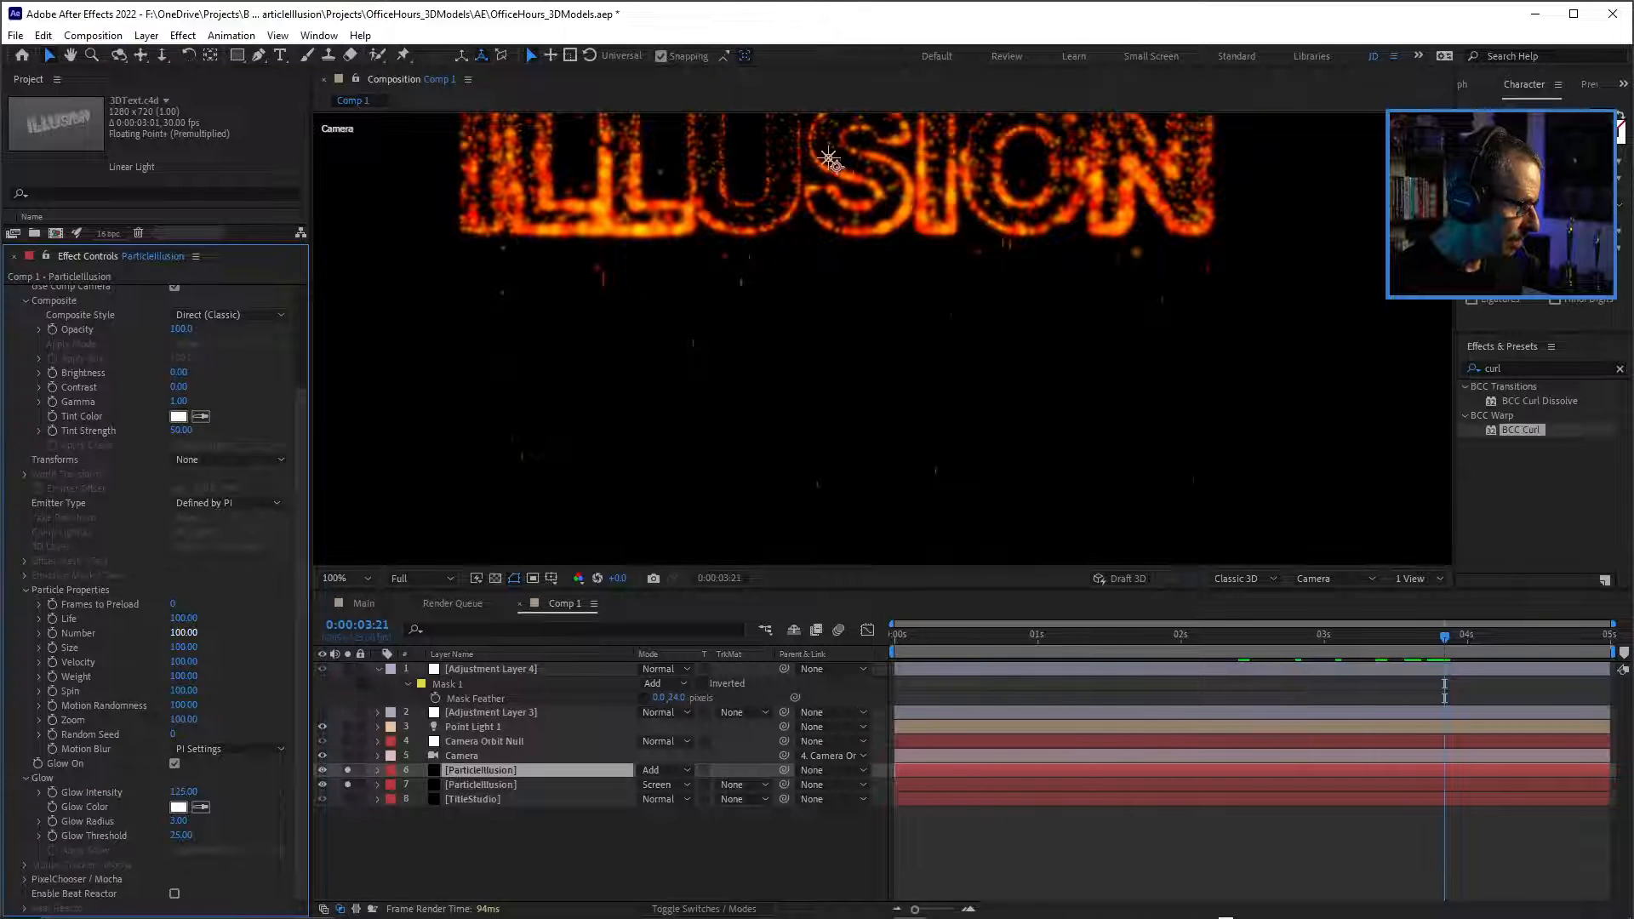
text(124)
key(Return)
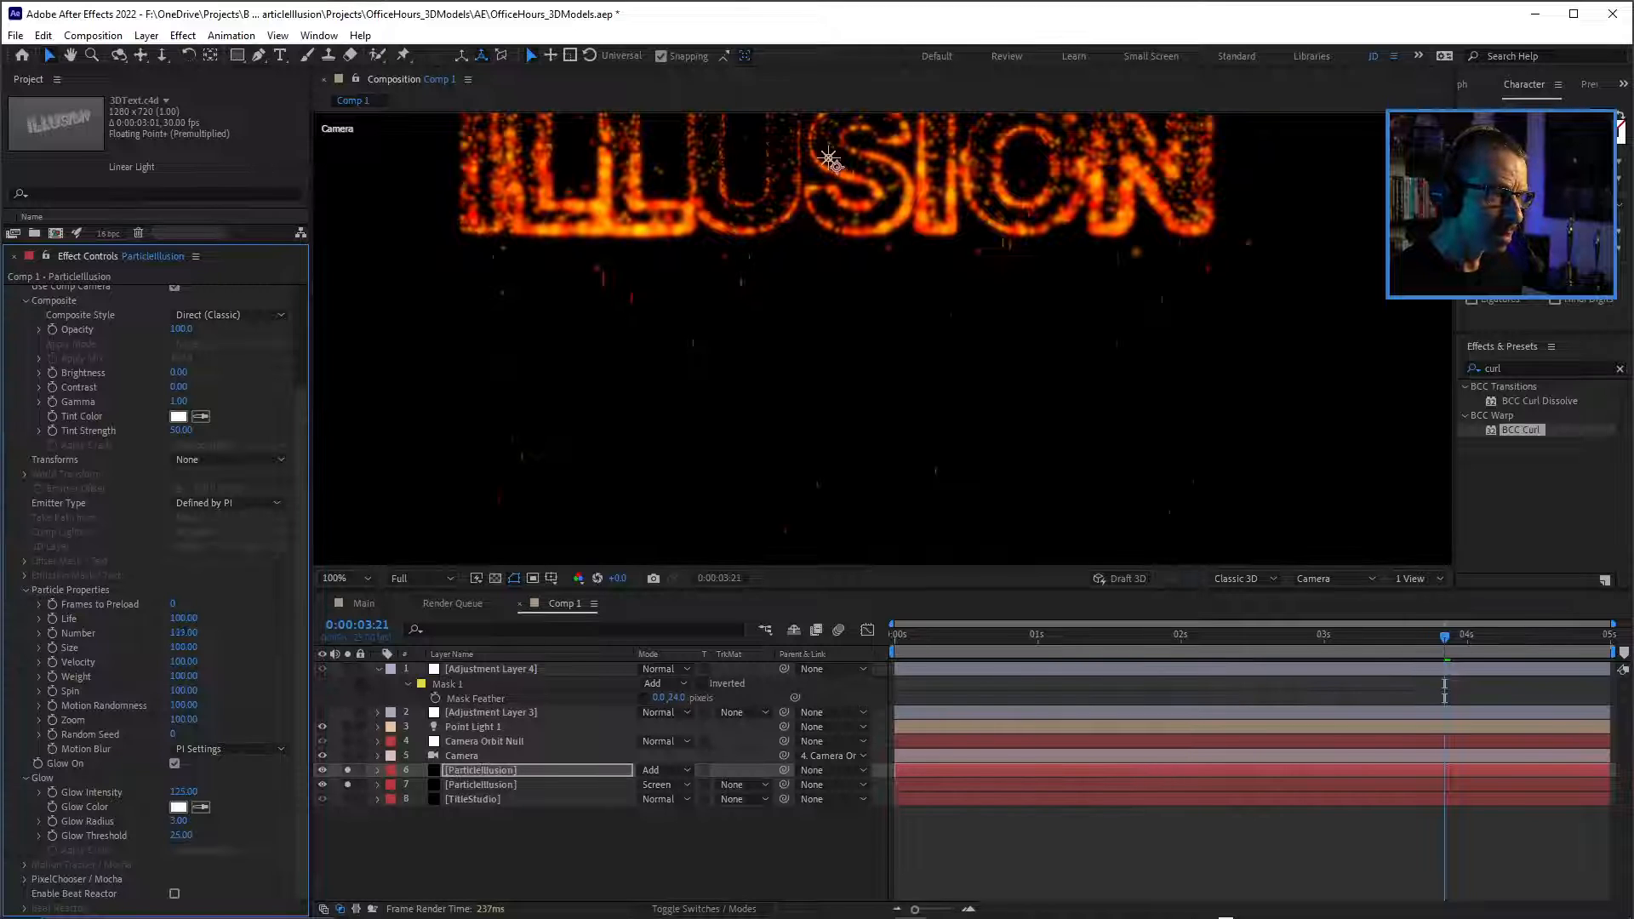
drag(205, 633, 216, 633)
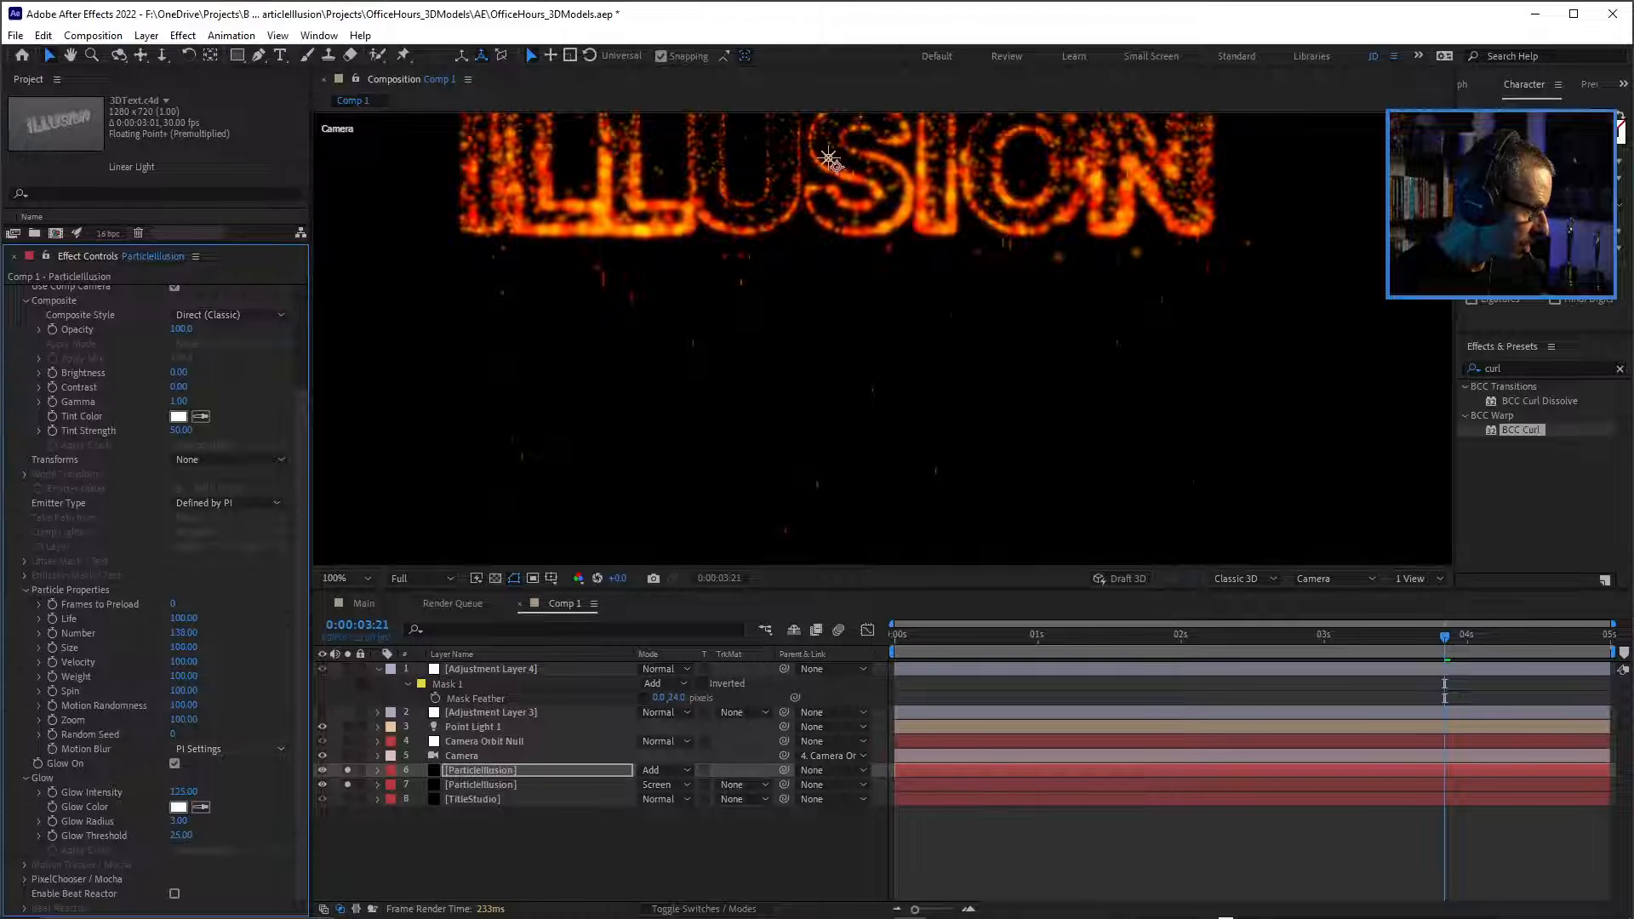
Force motion blur on and set the particle Velocity to 118 for the upper ParticleIllusion layer, then preview the falling particles.
click(230, 748)
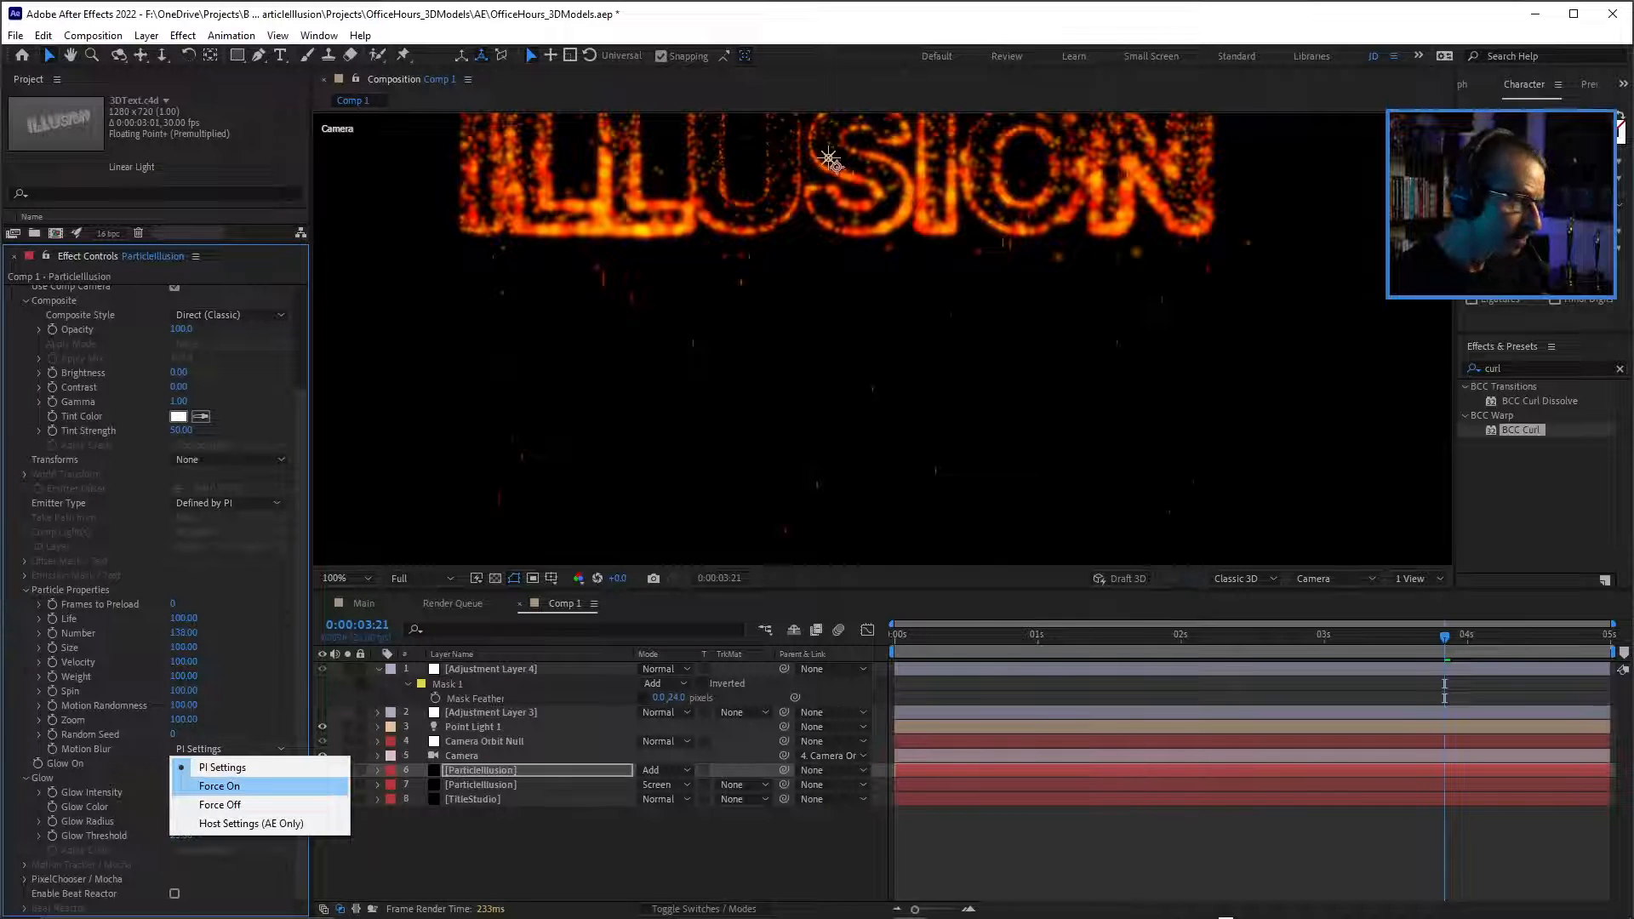
click(219, 785)
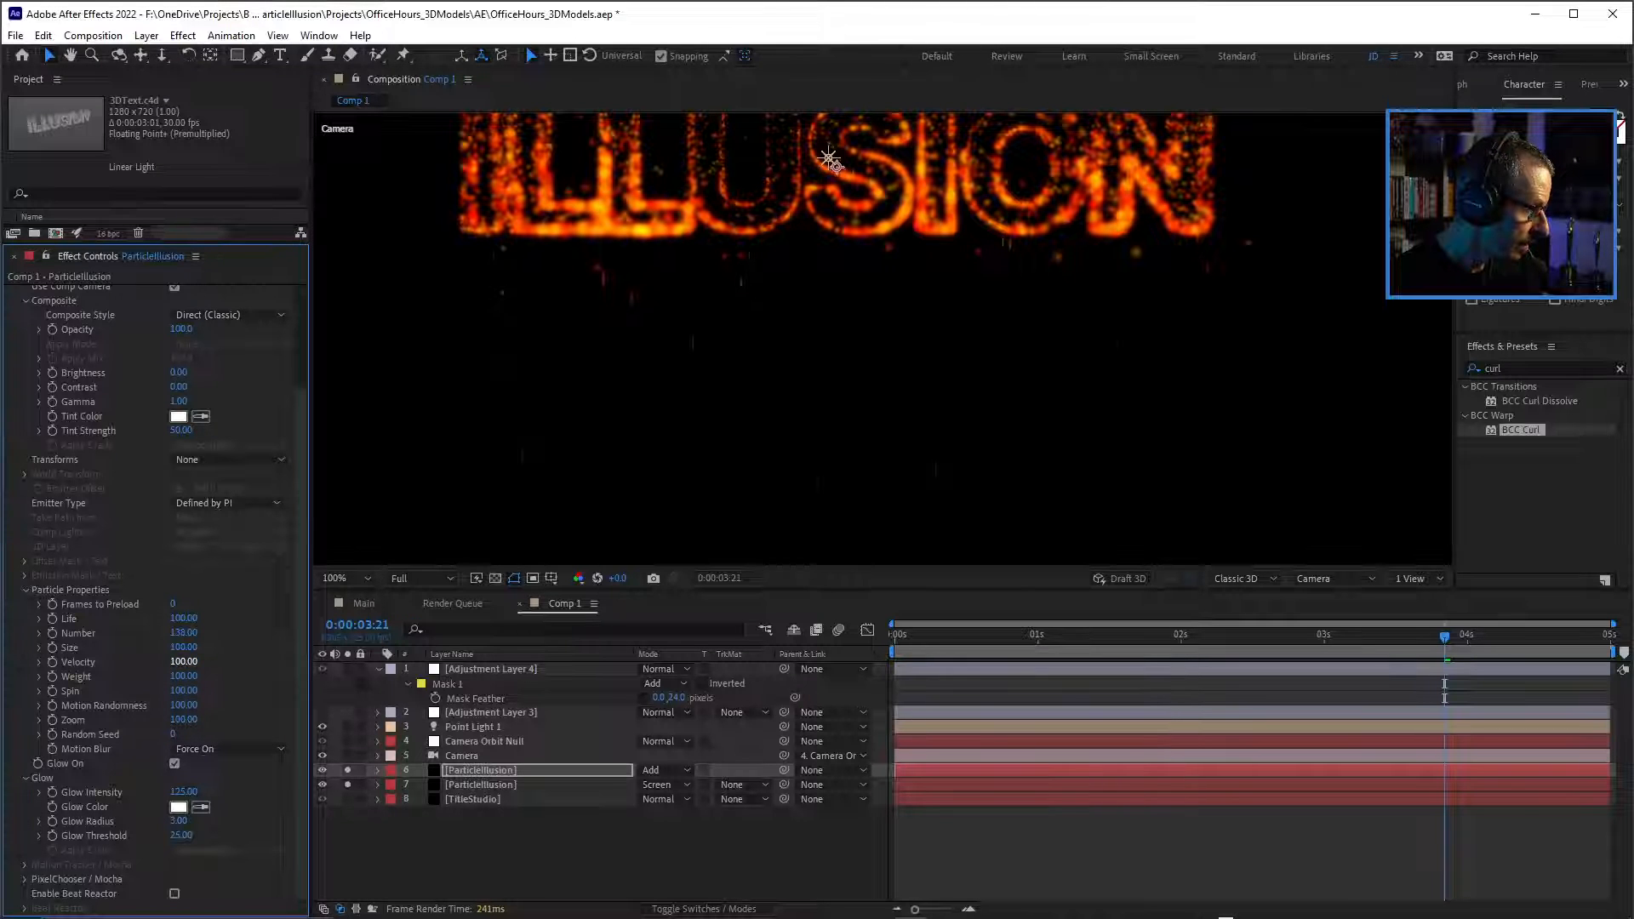
drag(183, 662, 199, 662)
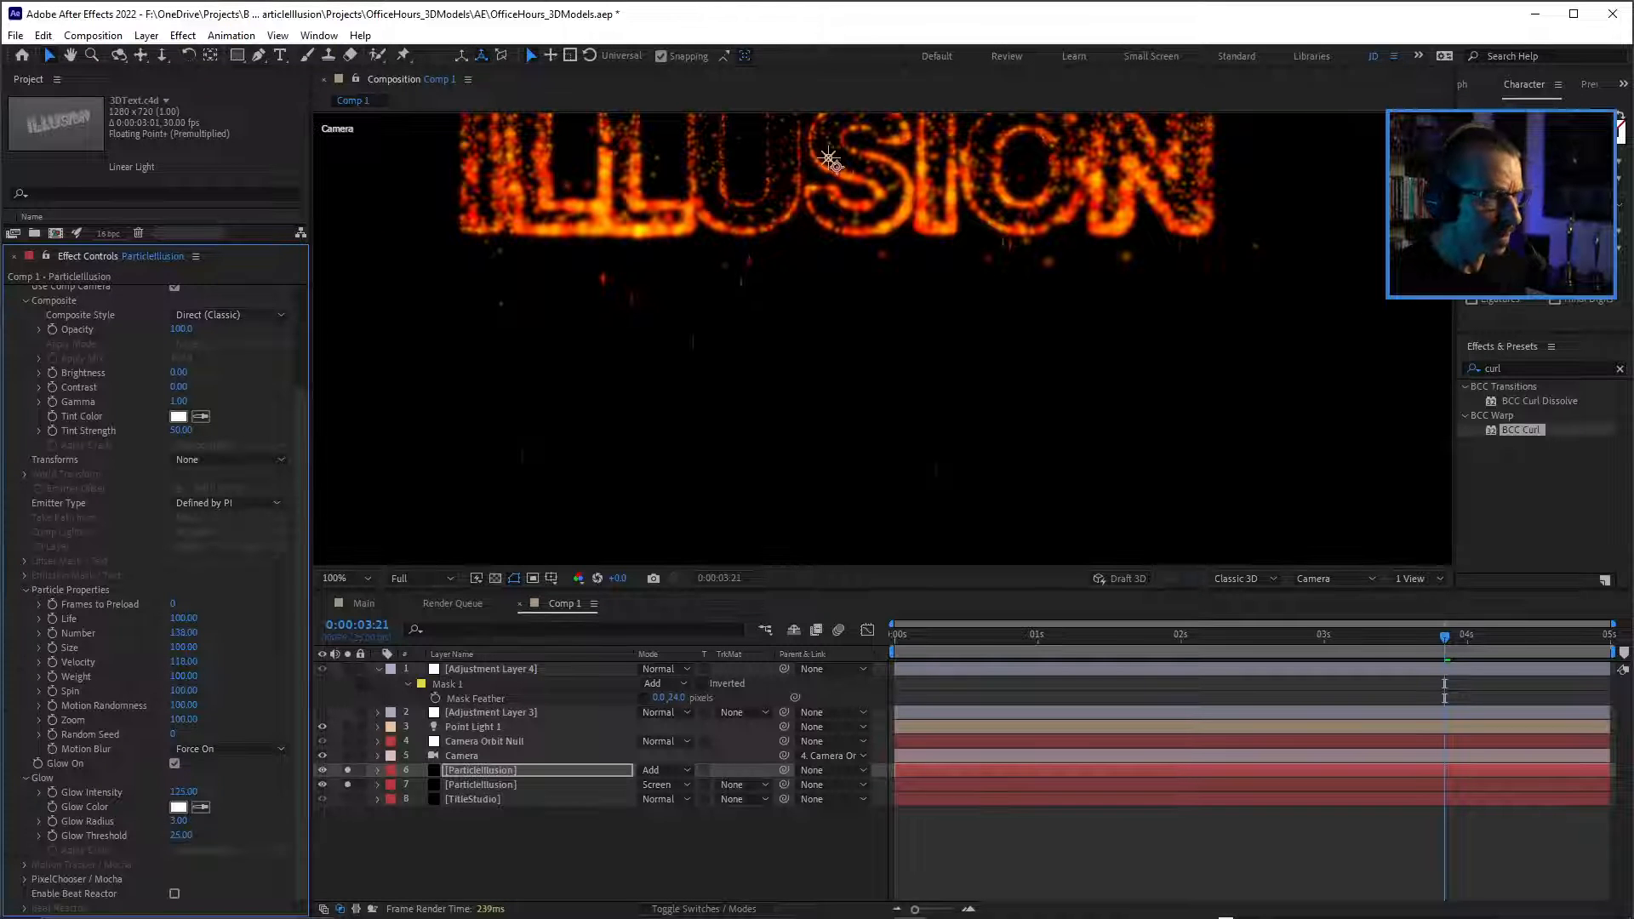
drag(830, 159, 900, 313)
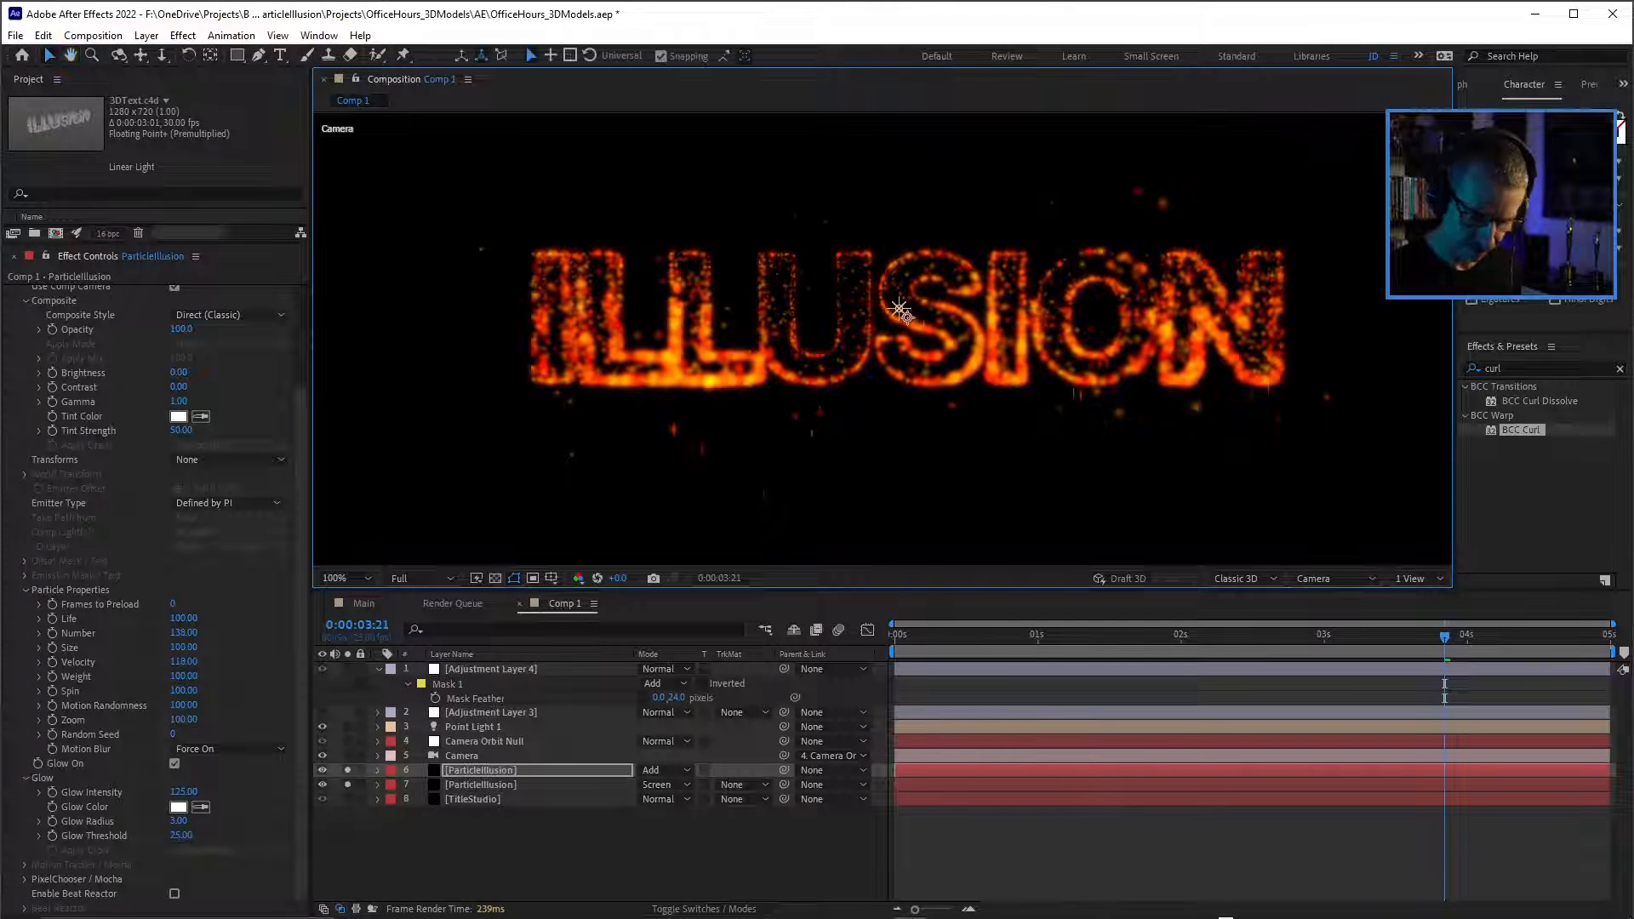
key(space)
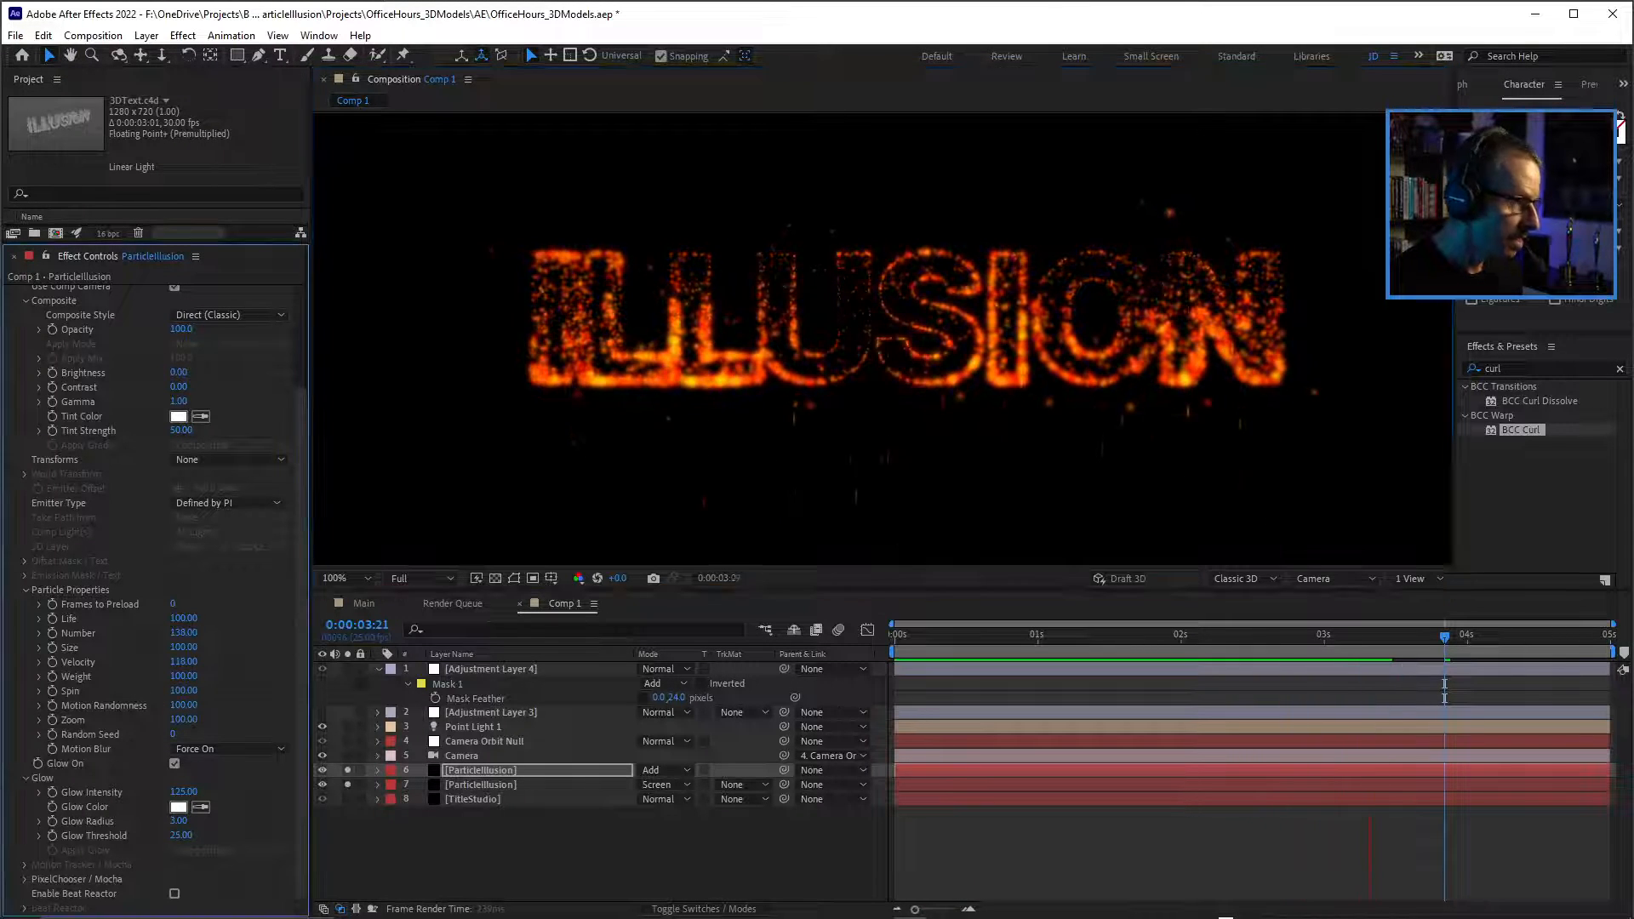
Set the particle Size to 115 on the upper ParticleIllusion layer and preview the composition from the start.
drag(183, 647, 196, 648)
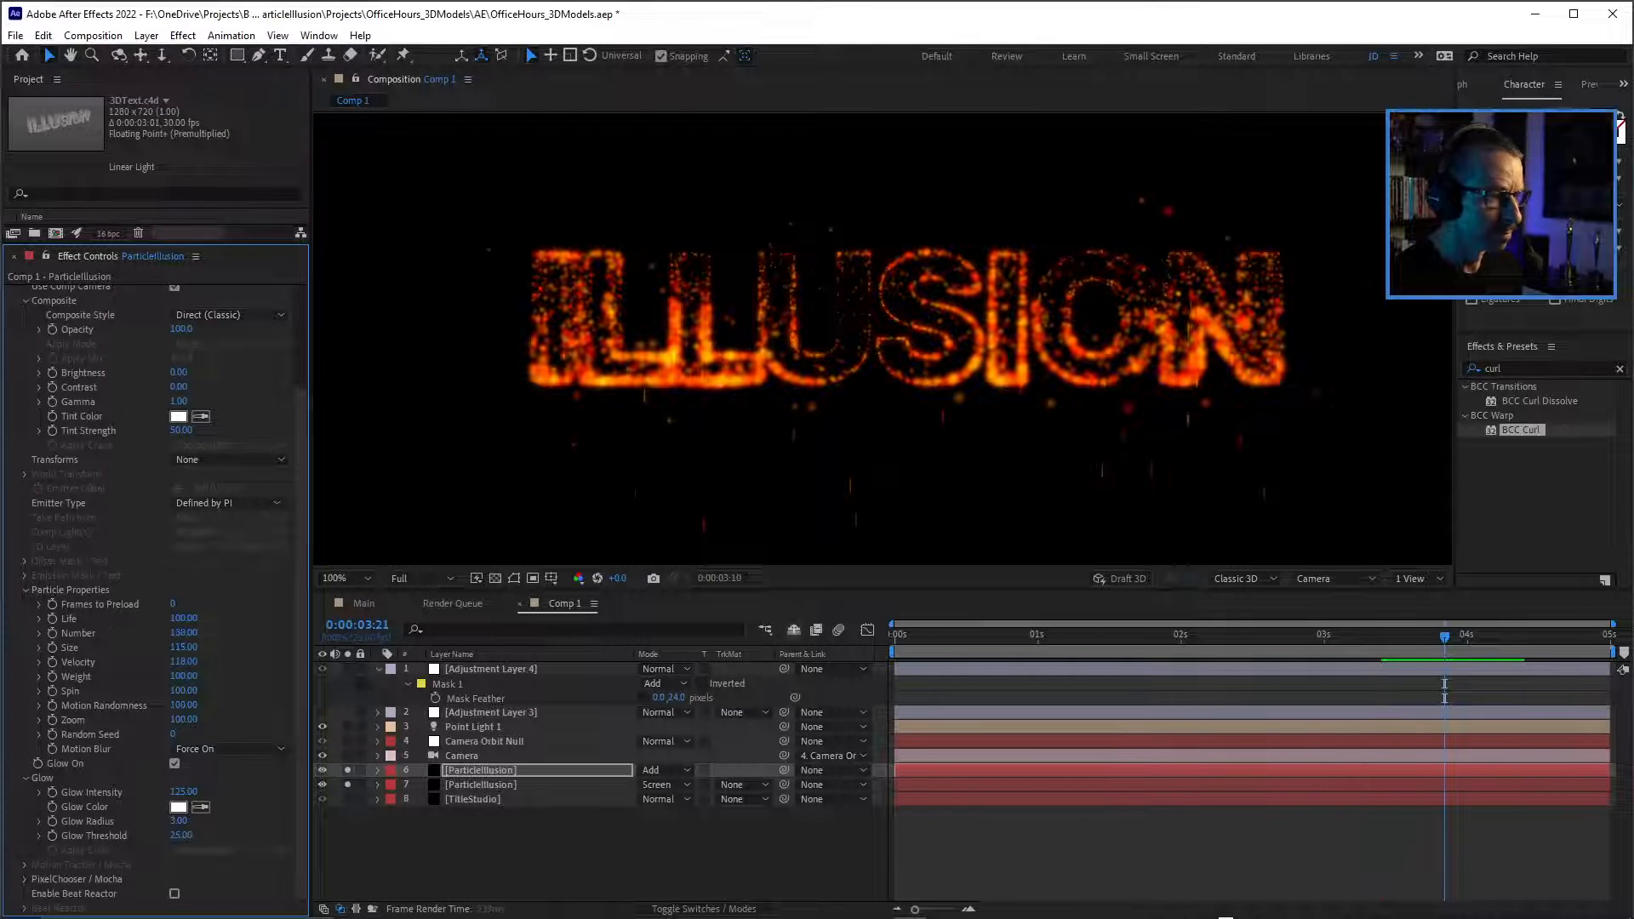
click(893, 636)
key(space)
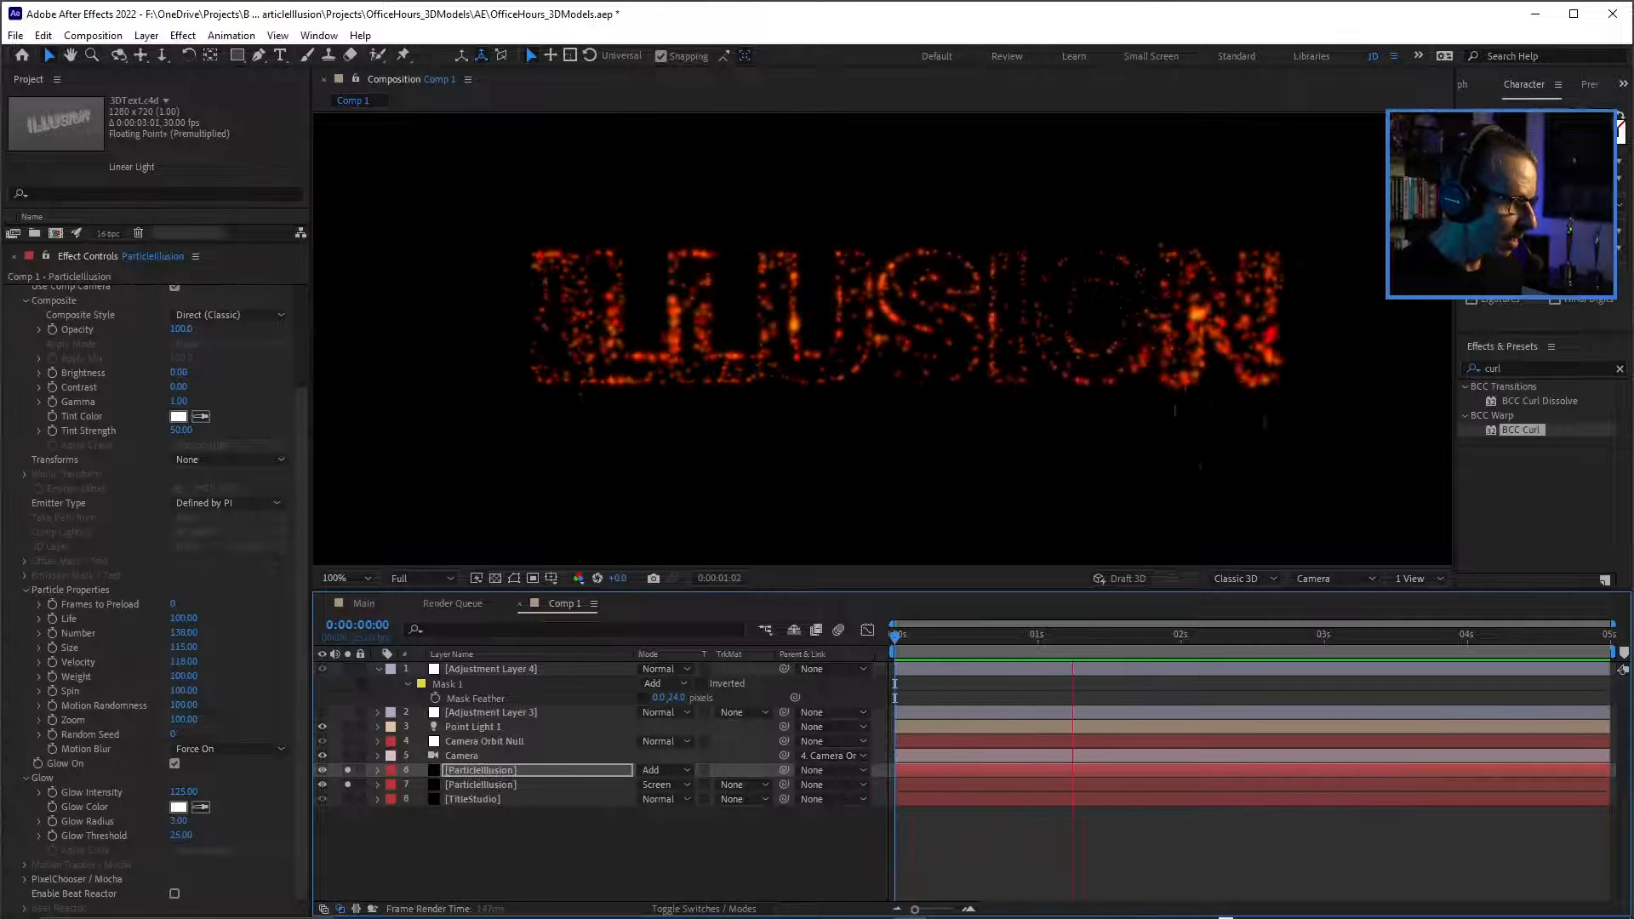
Stop the preview near 0:00:03:11 and select the BCC Particle Illusion effect on the lower ParticleIllusion layer.
click(481, 770)
click(481, 785)
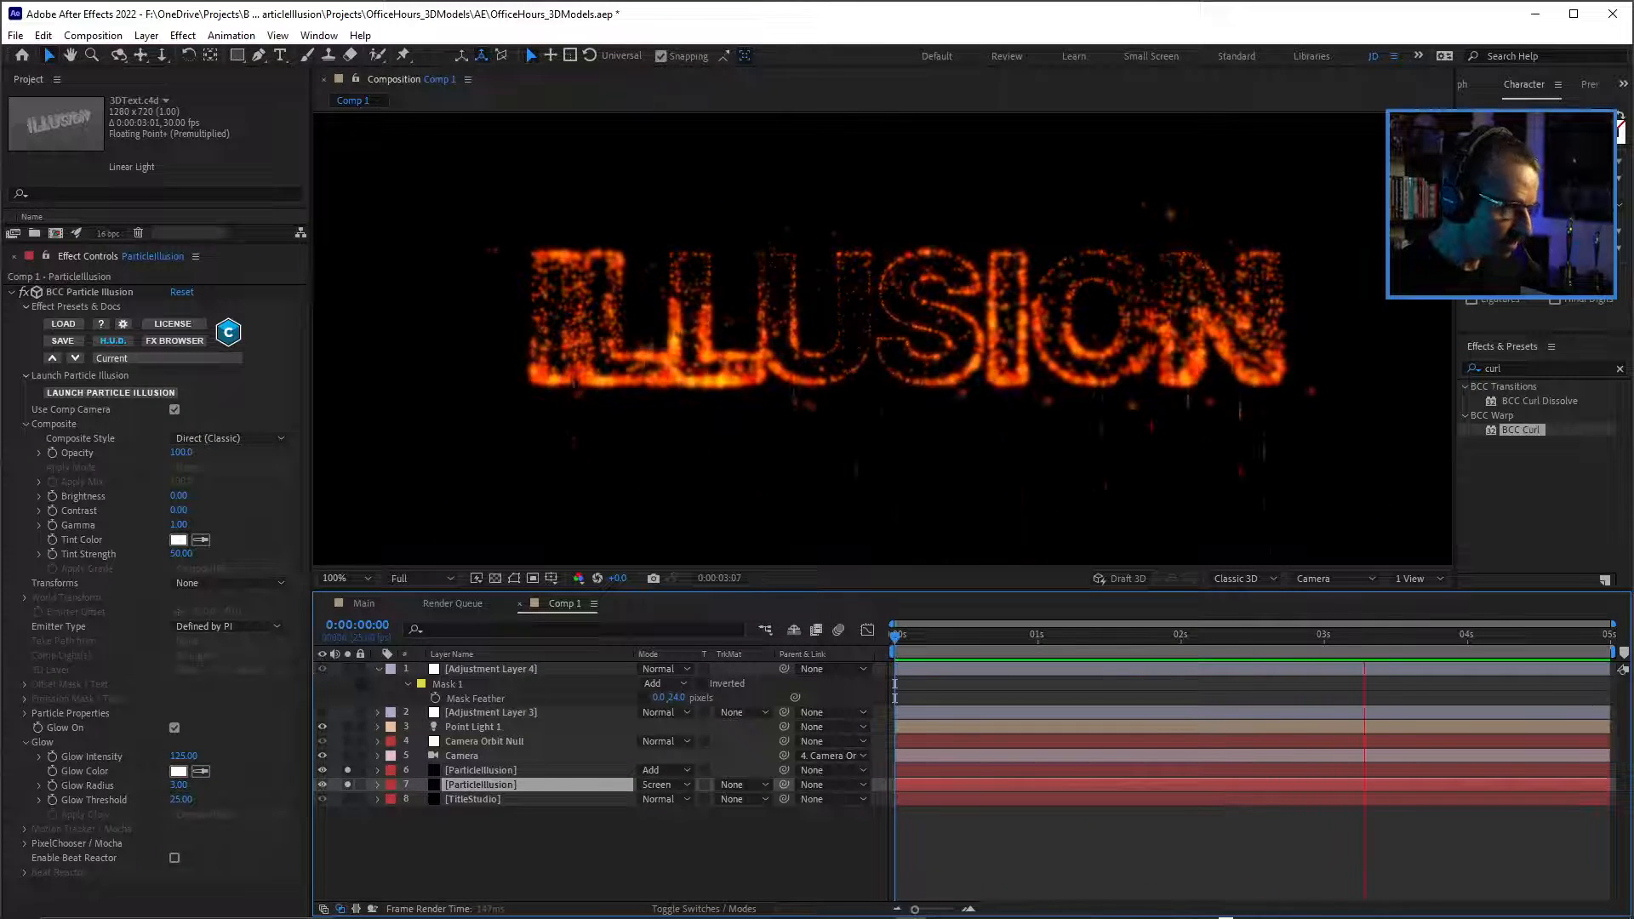
key(space)
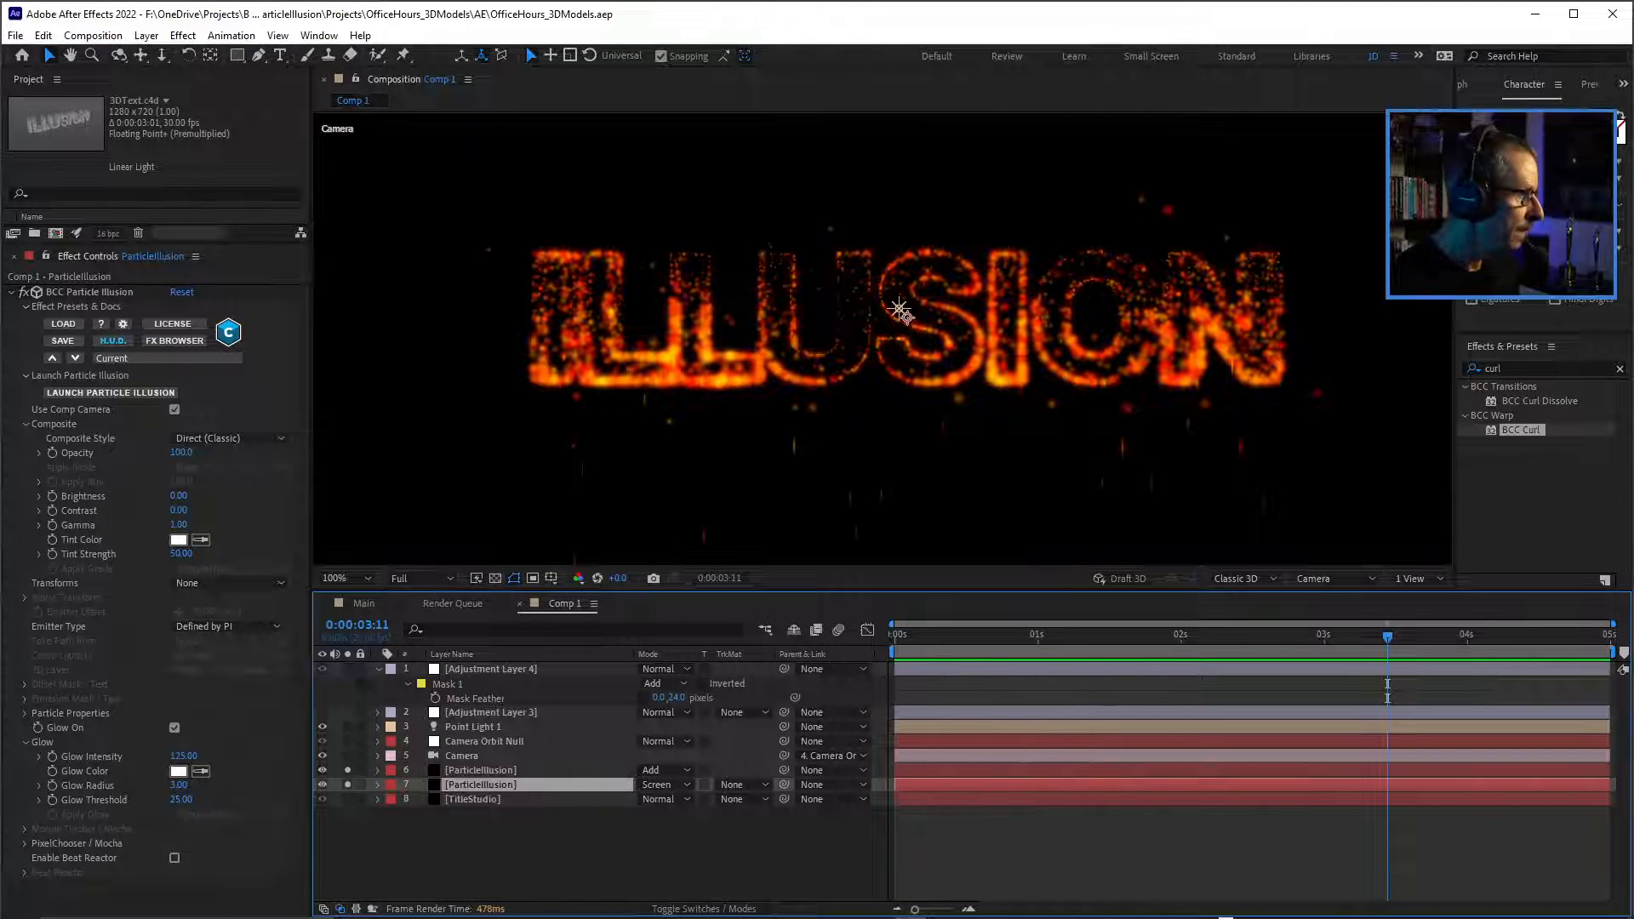
click(90, 292)
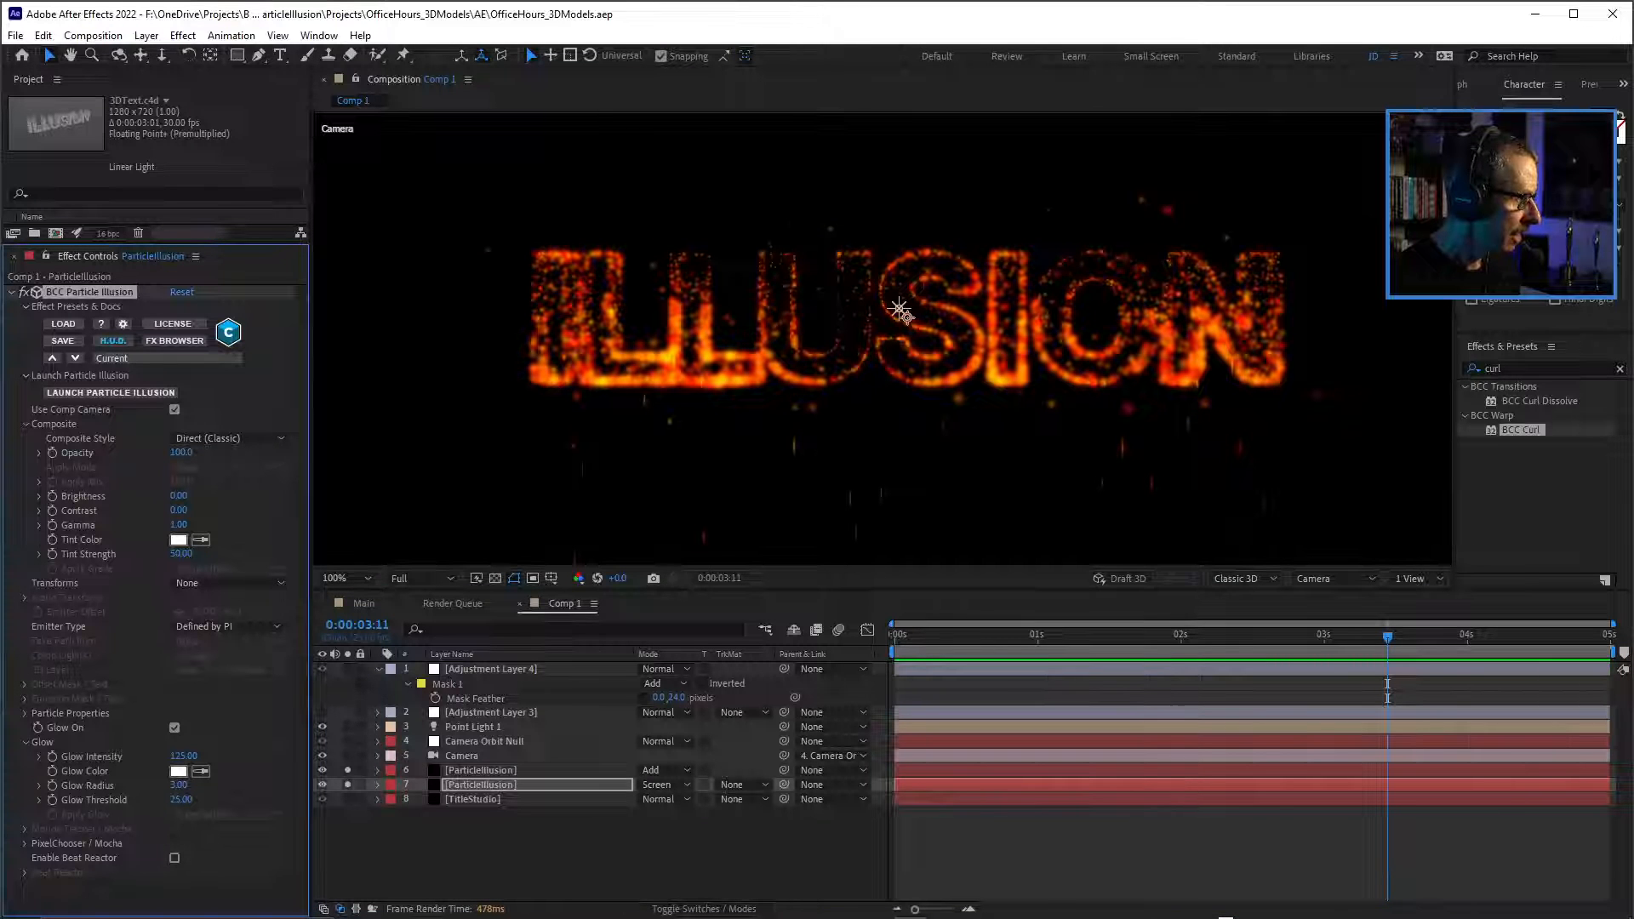
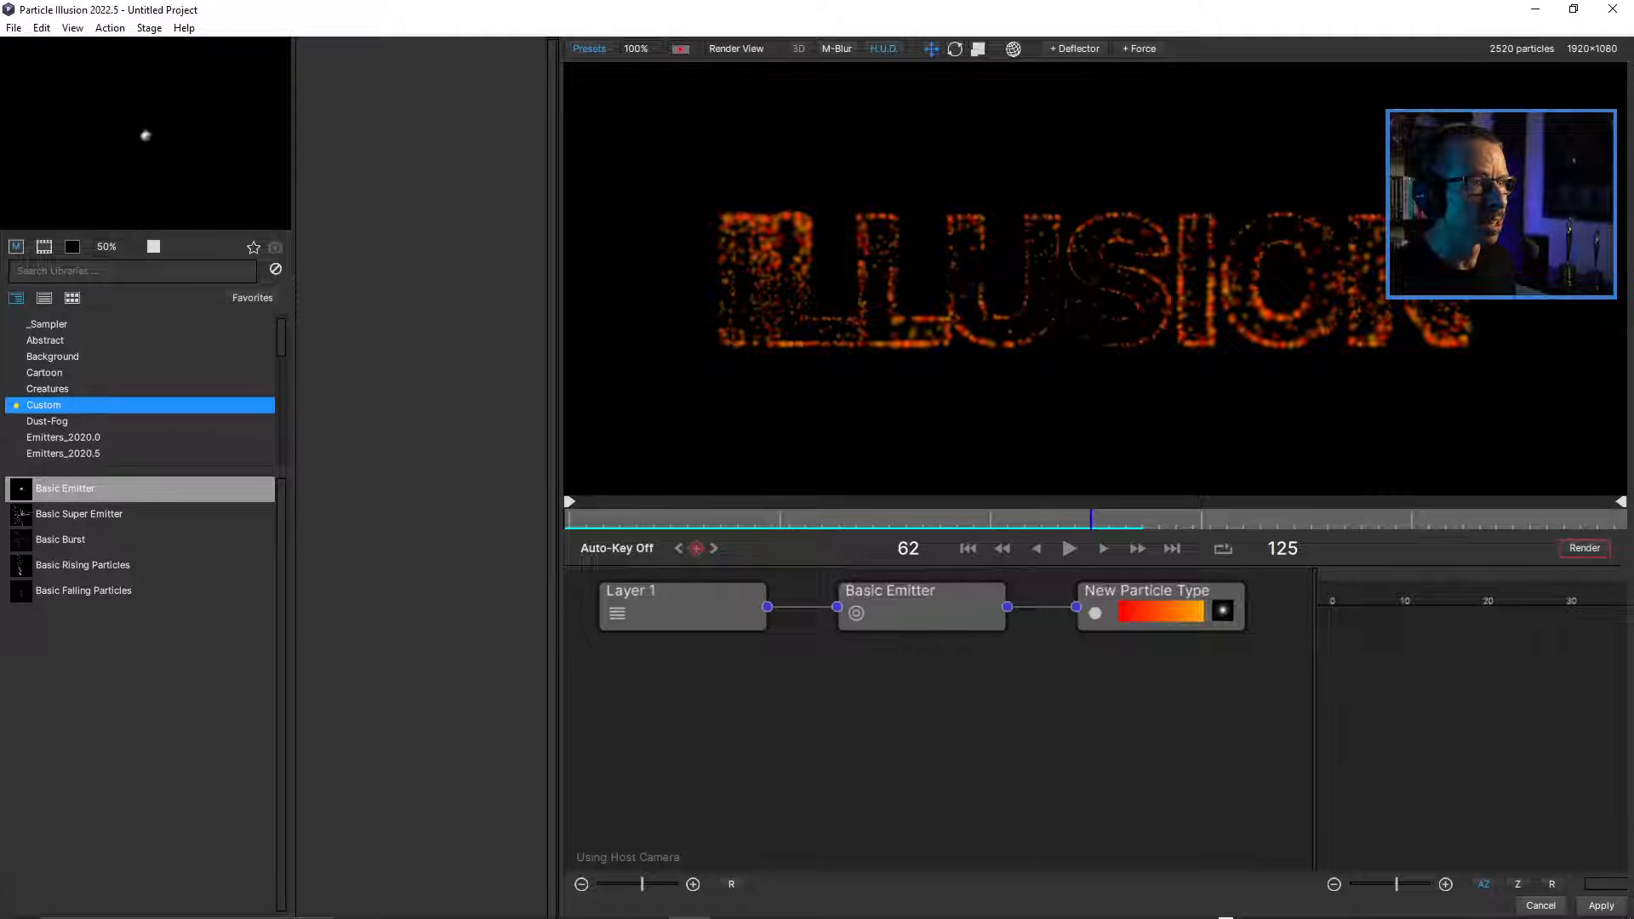
Add a Sphere force to the particle text with a Radius of 209, positioned at 12, 4.
click(1139, 49)
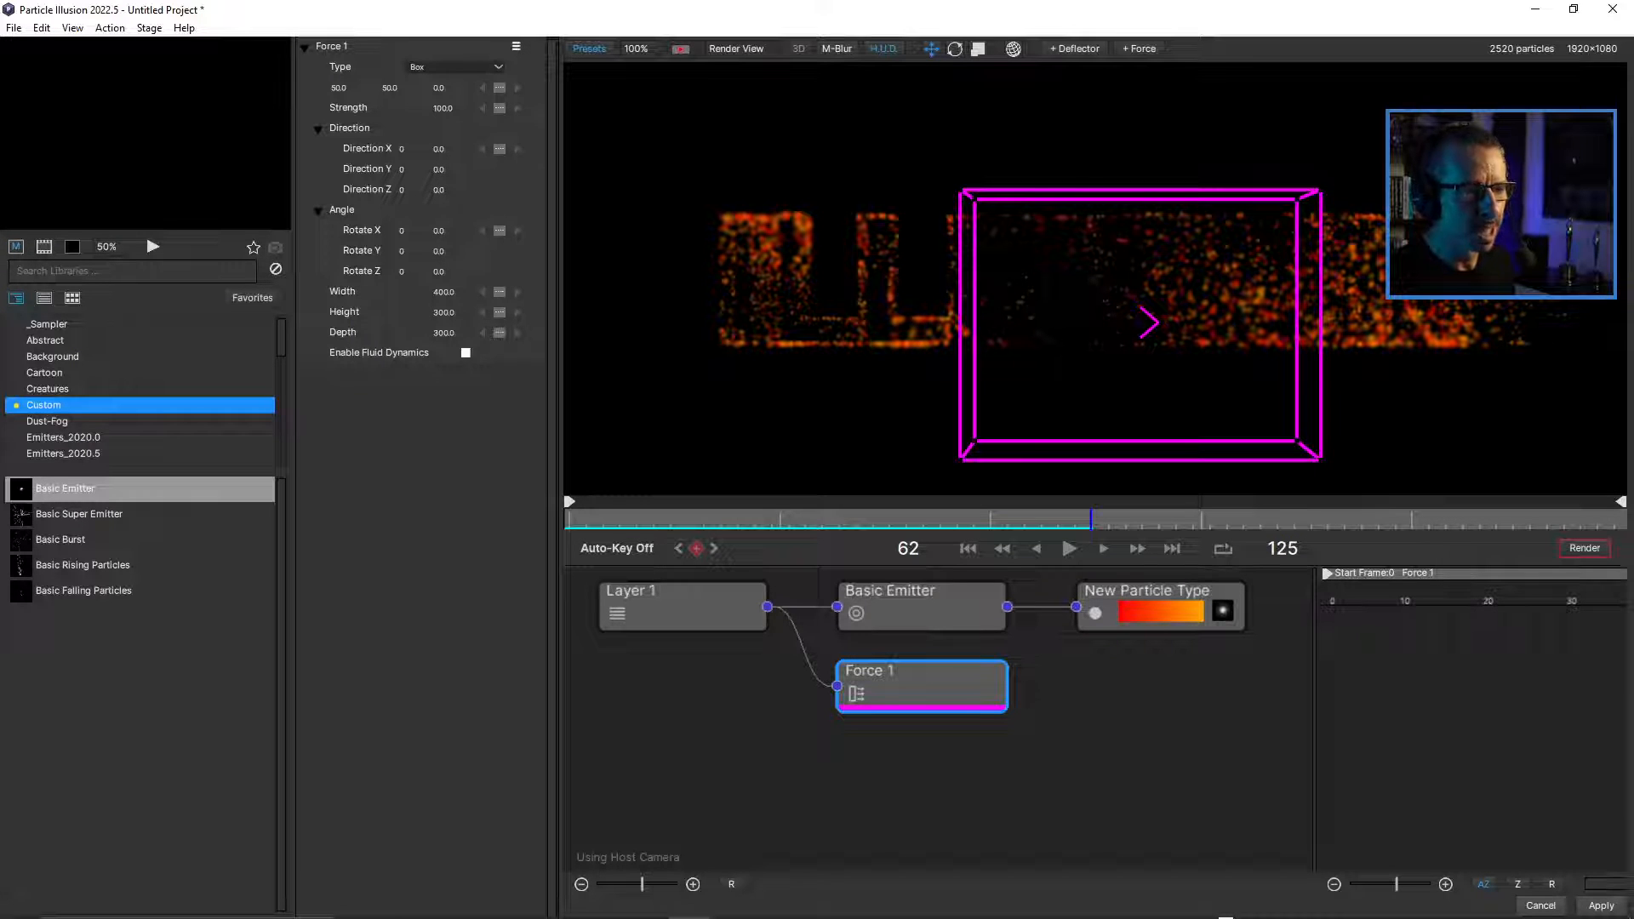
scroll(1095, 279, up, 1)
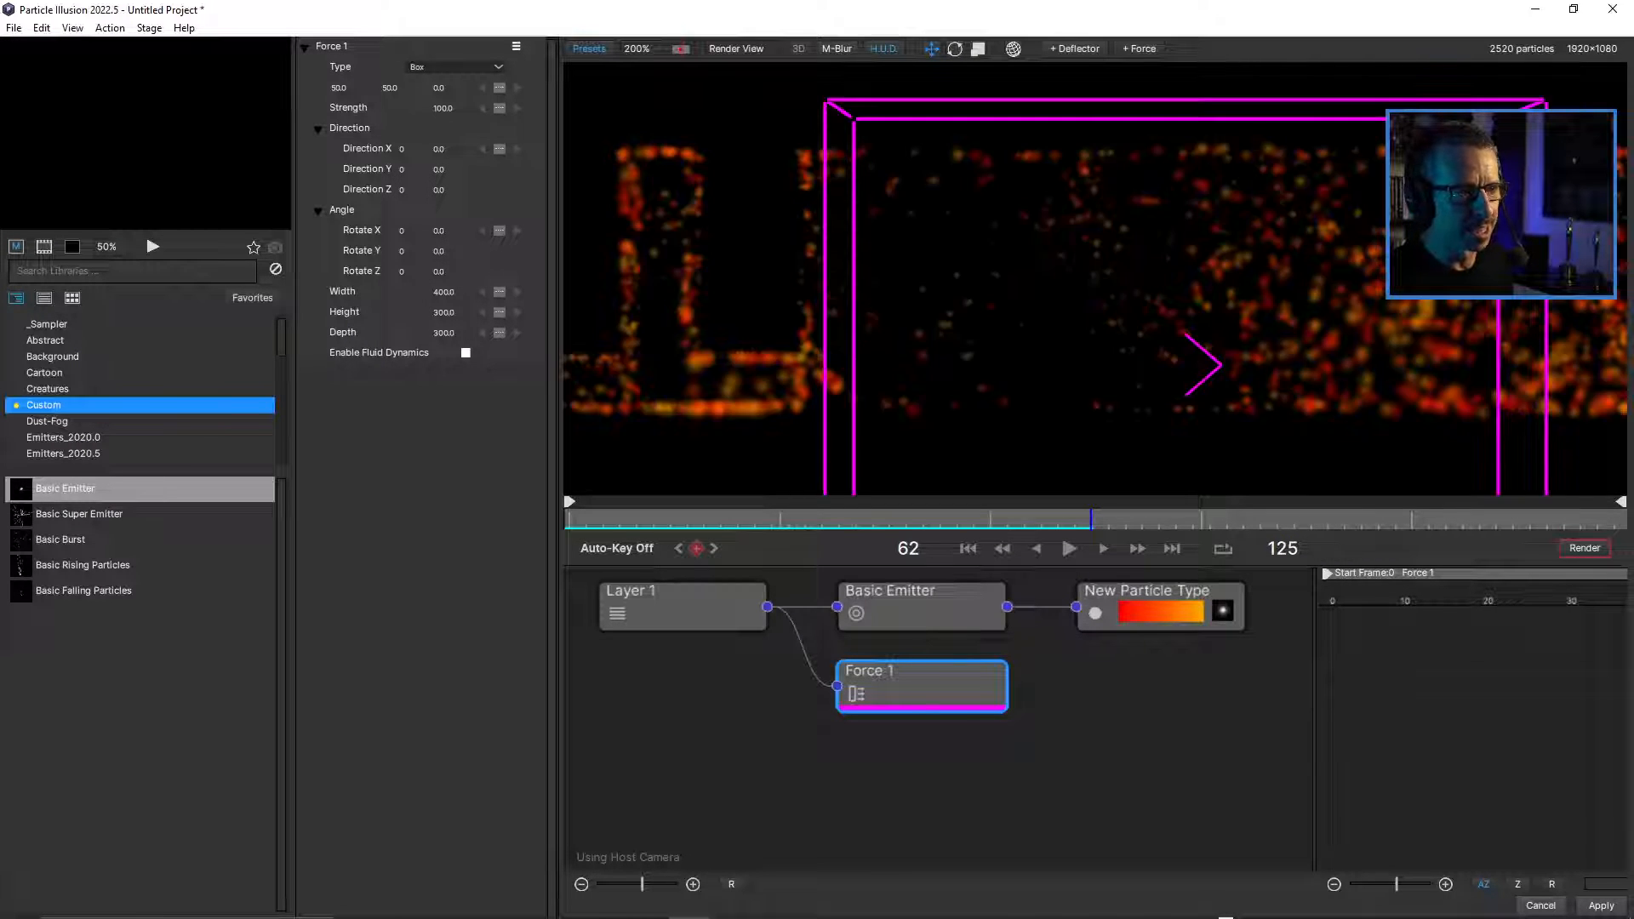
scroll(1095, 279, down, 1)
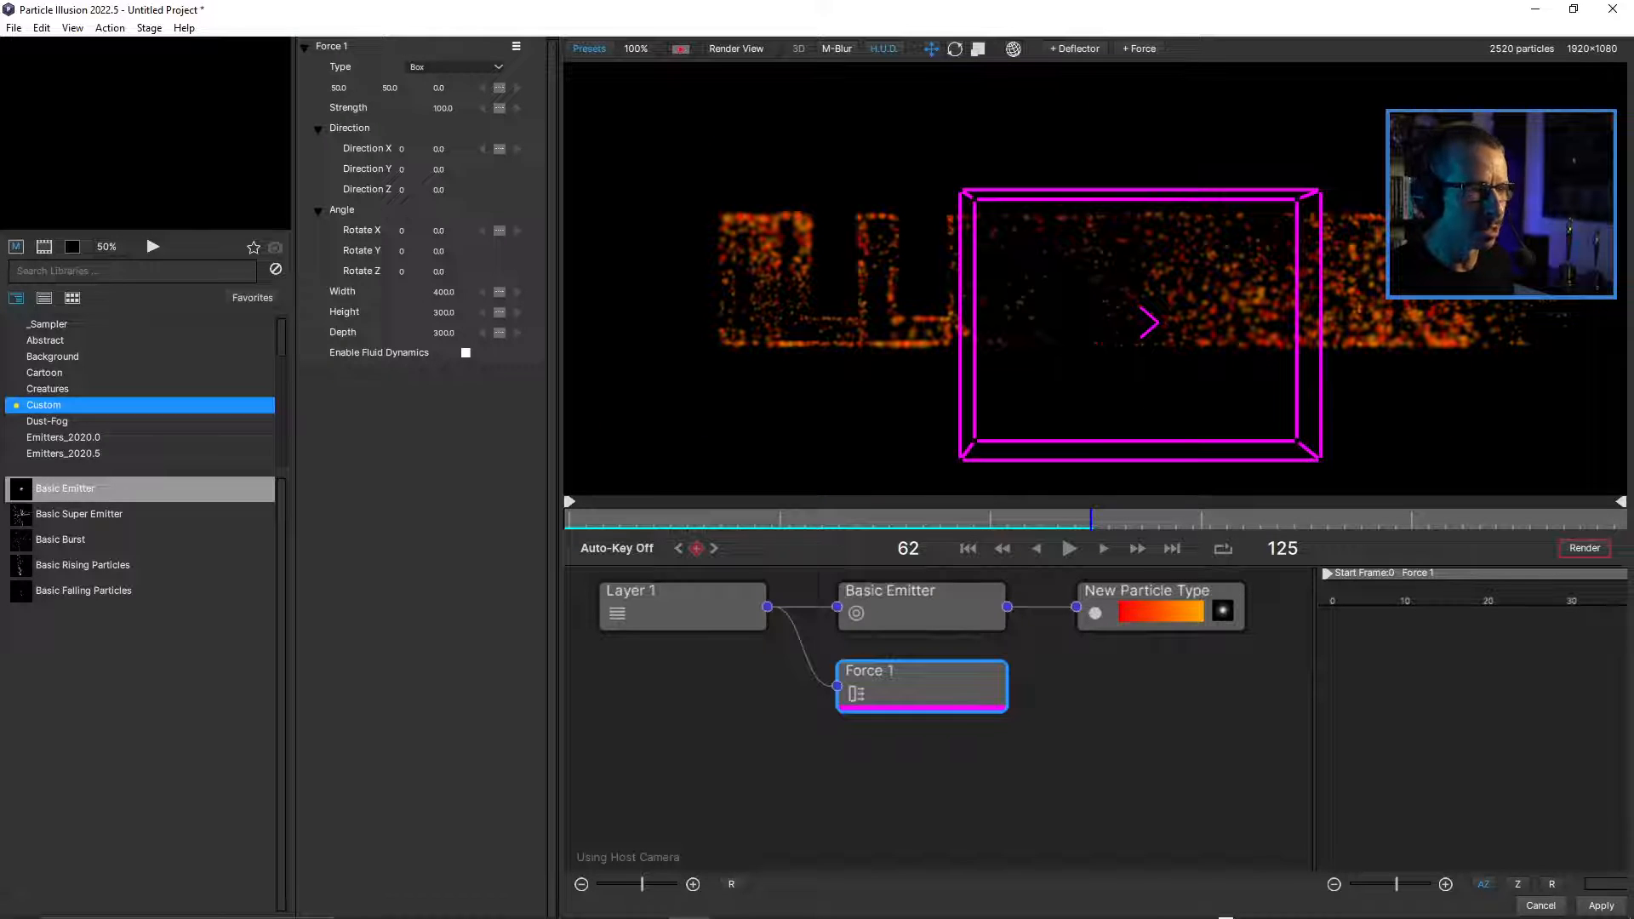
click(456, 67)
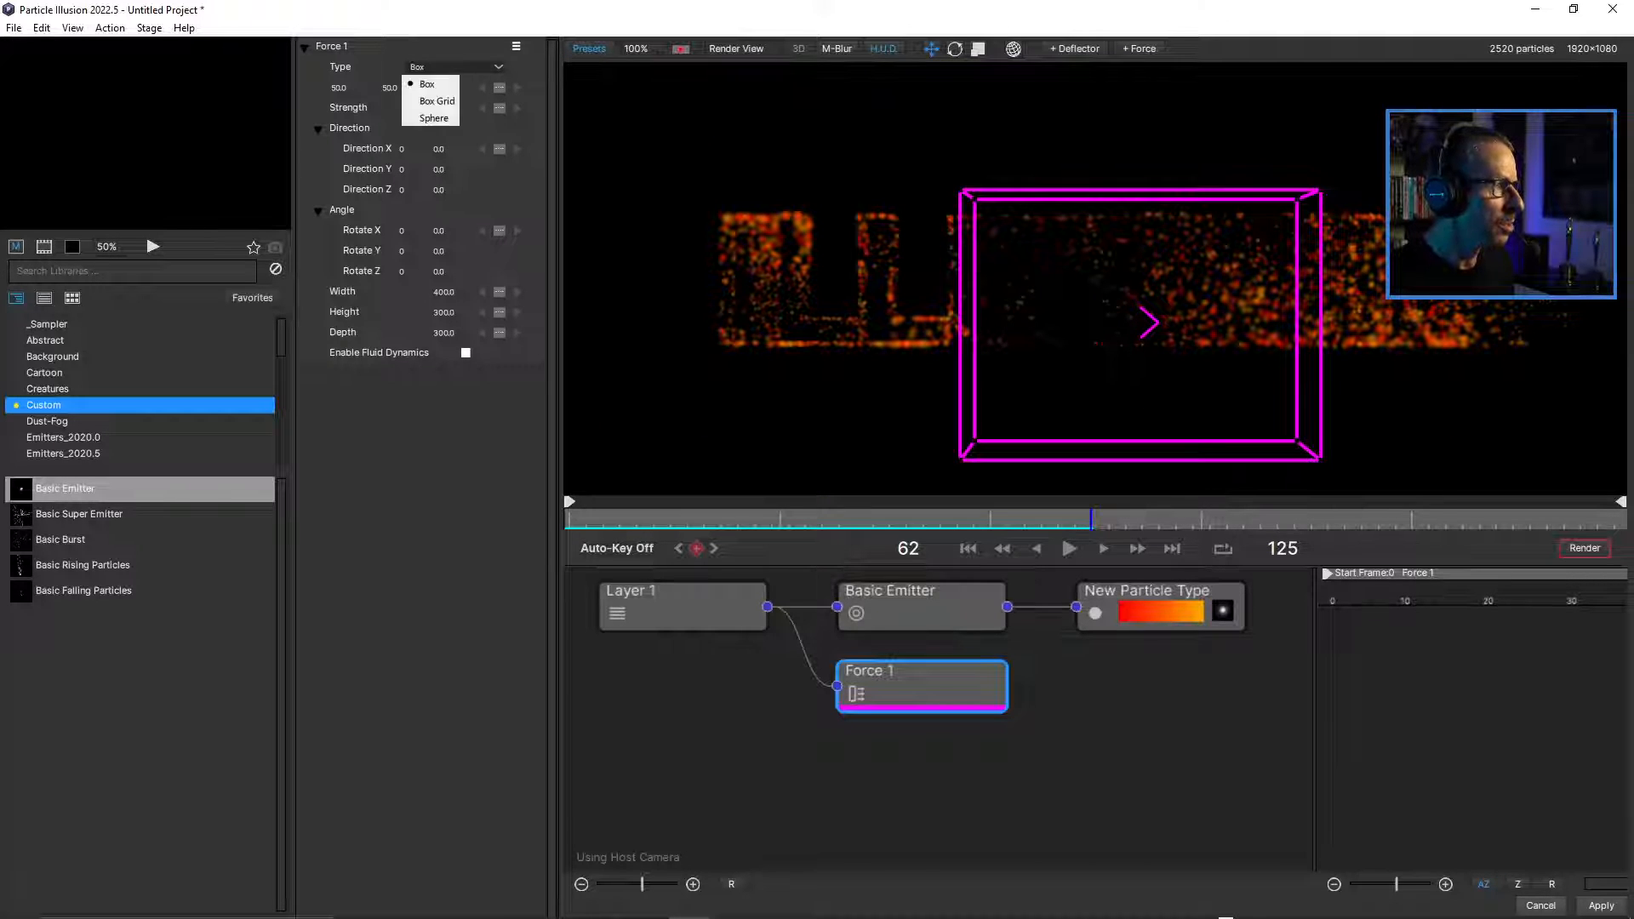
click(430, 120)
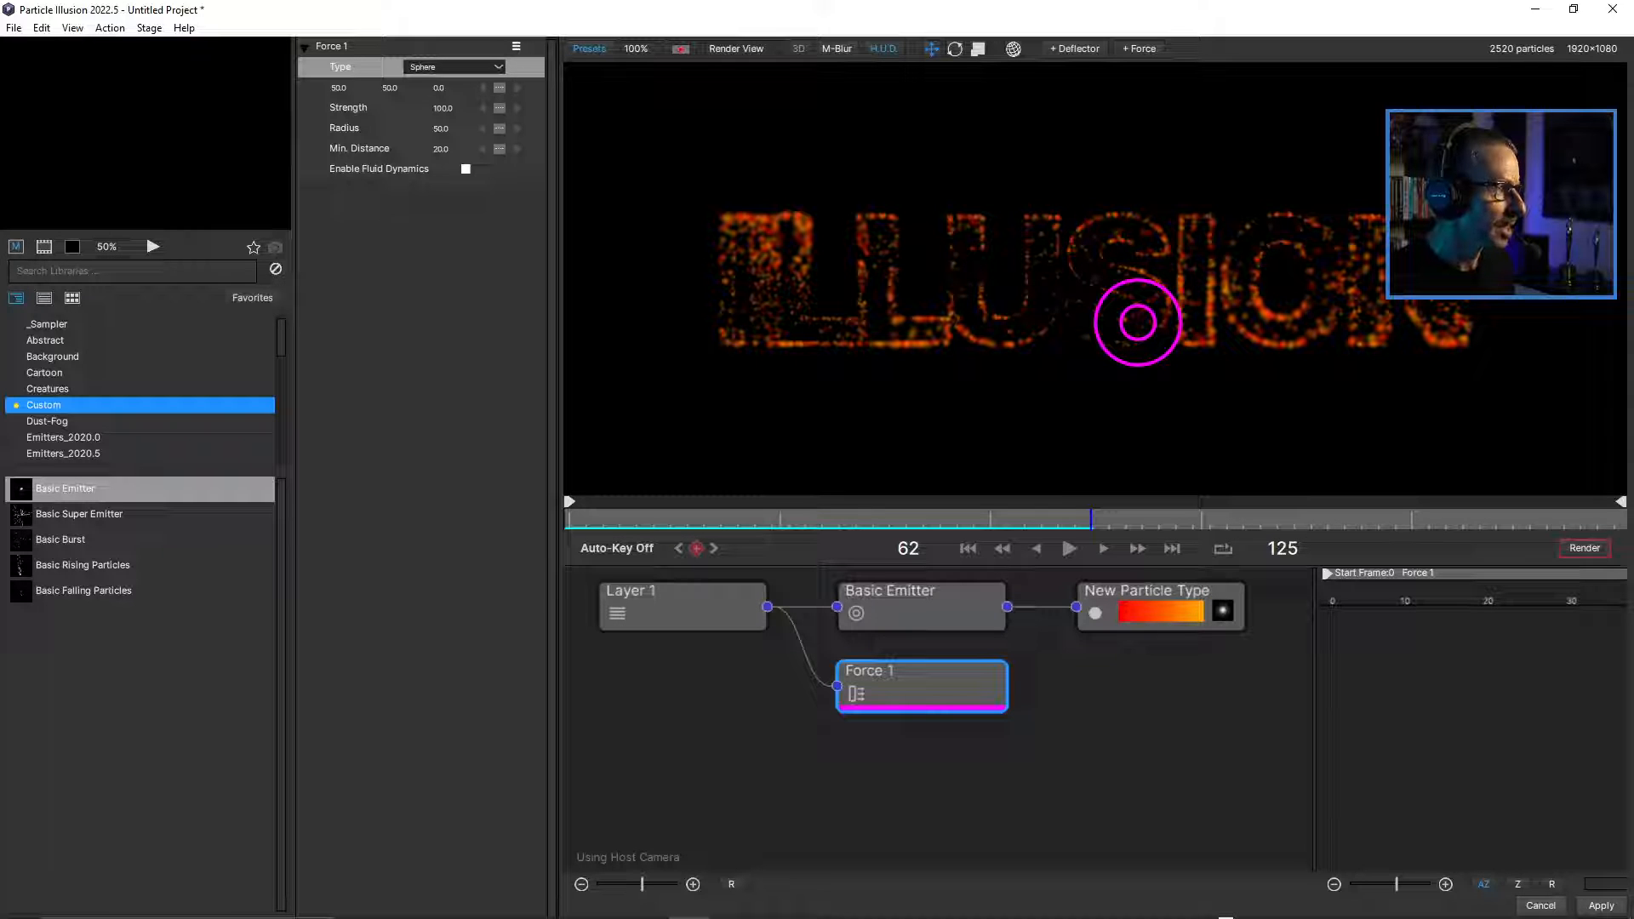
drag(441, 129, 575, 128)
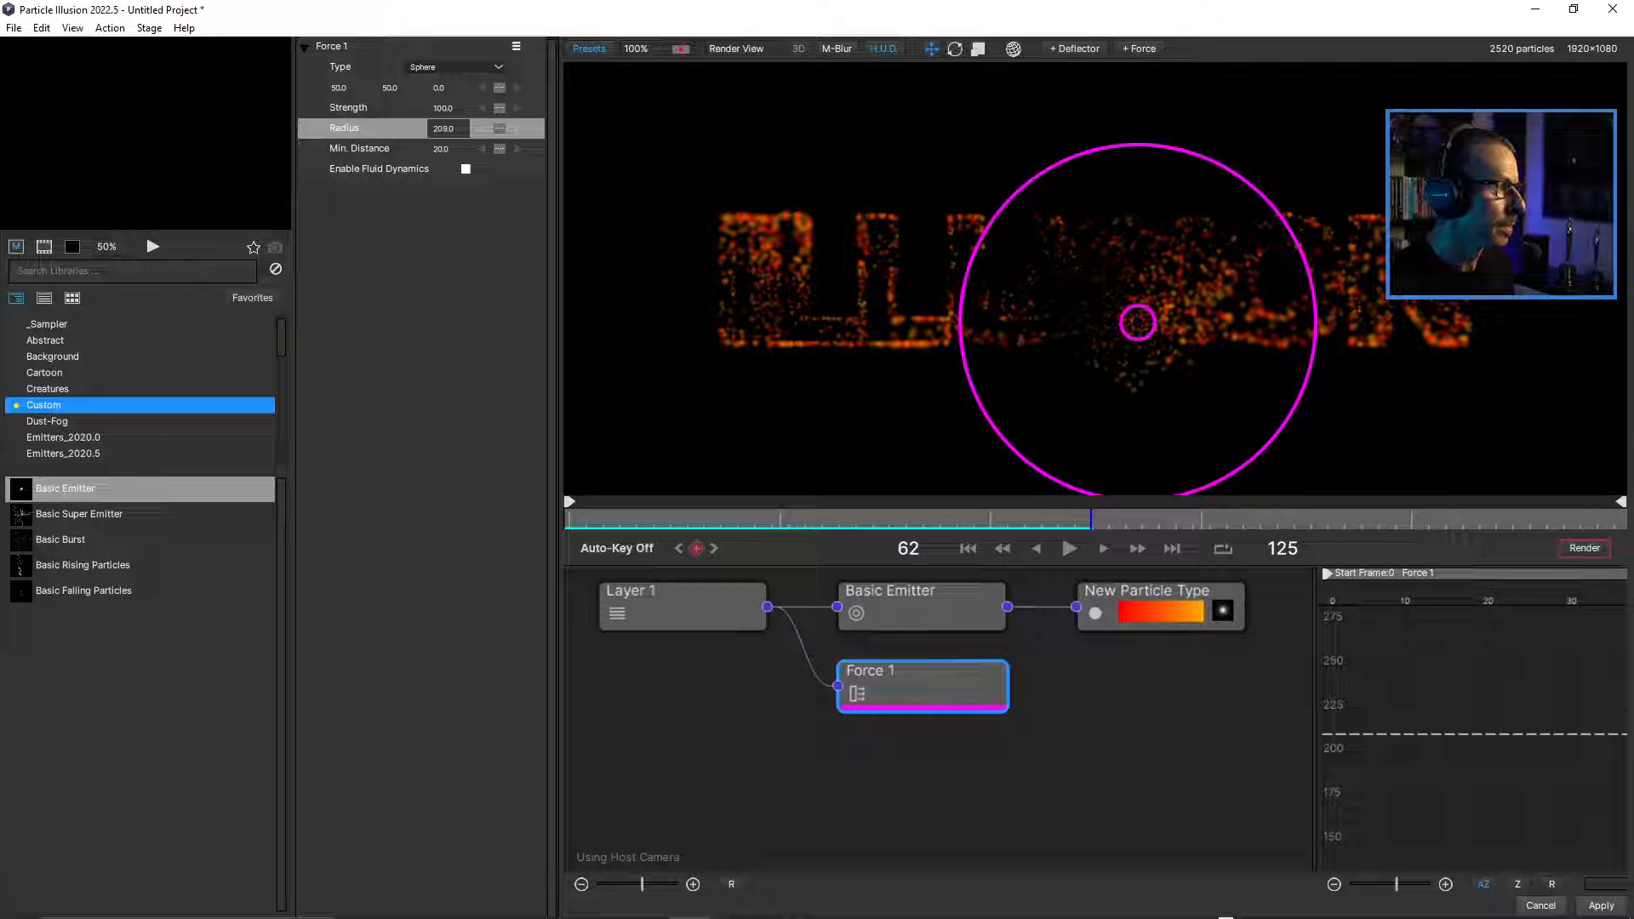
mouse_move(342, 87)
mouse_down()
mouse_move(270, 88)
mouse_move(383, 88)
mouse_move(352, 88)
mouse_up()
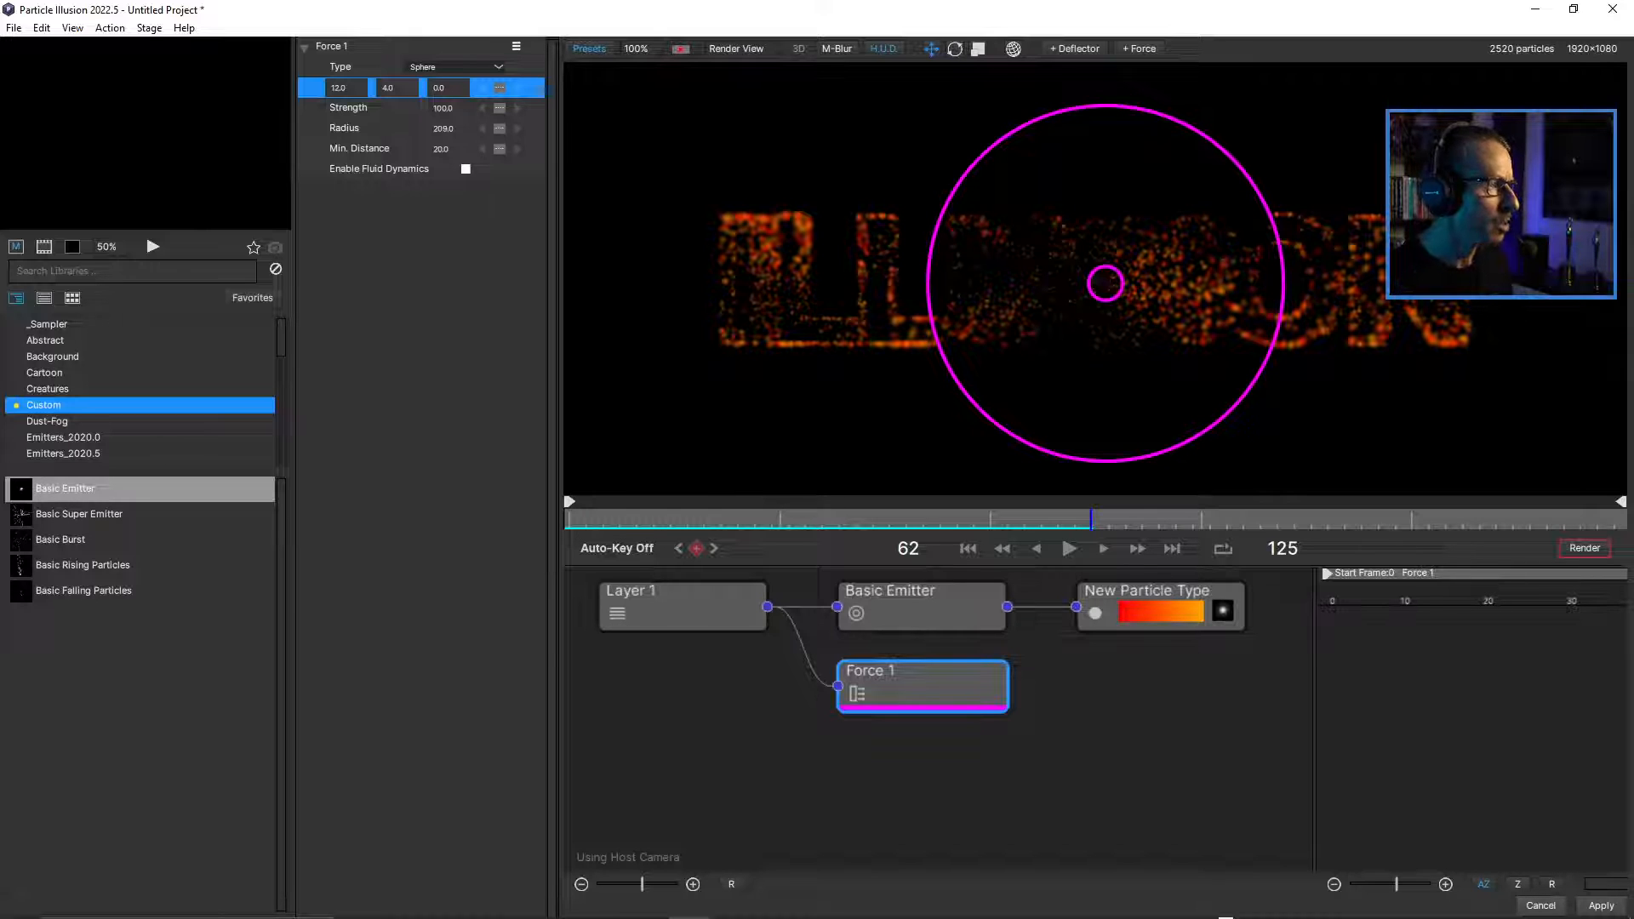
Set the sphere force's Strength to -141 and preview the particle animation from the beginning.
drag(443, 108, 239, 108)
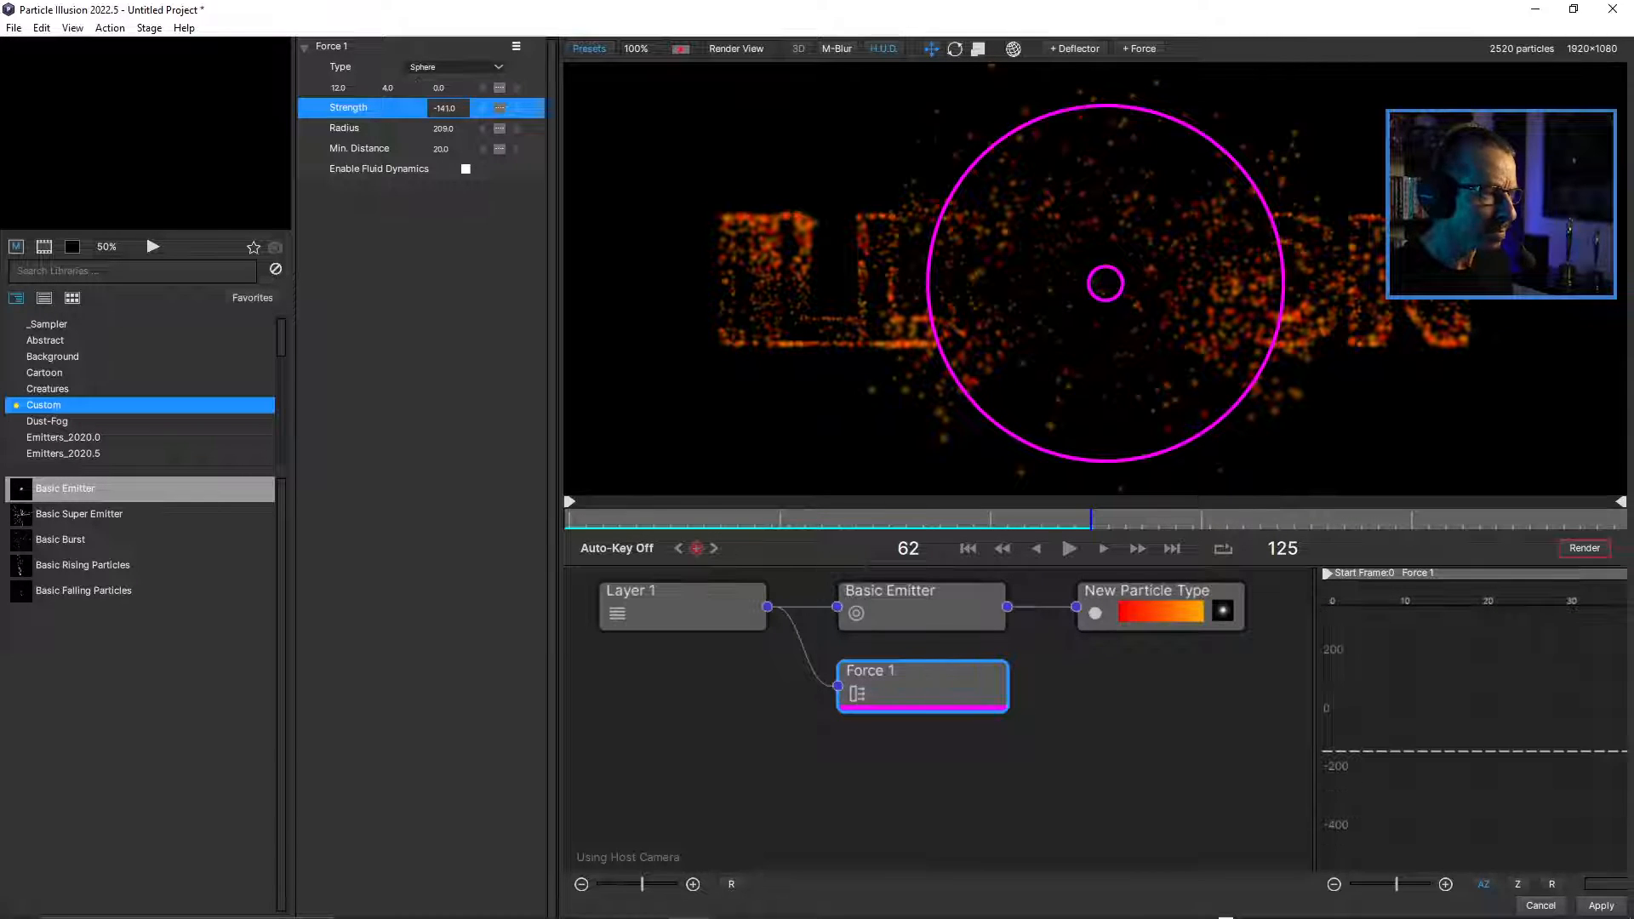
drag(668, 518, 577, 519)
click(1069, 549)
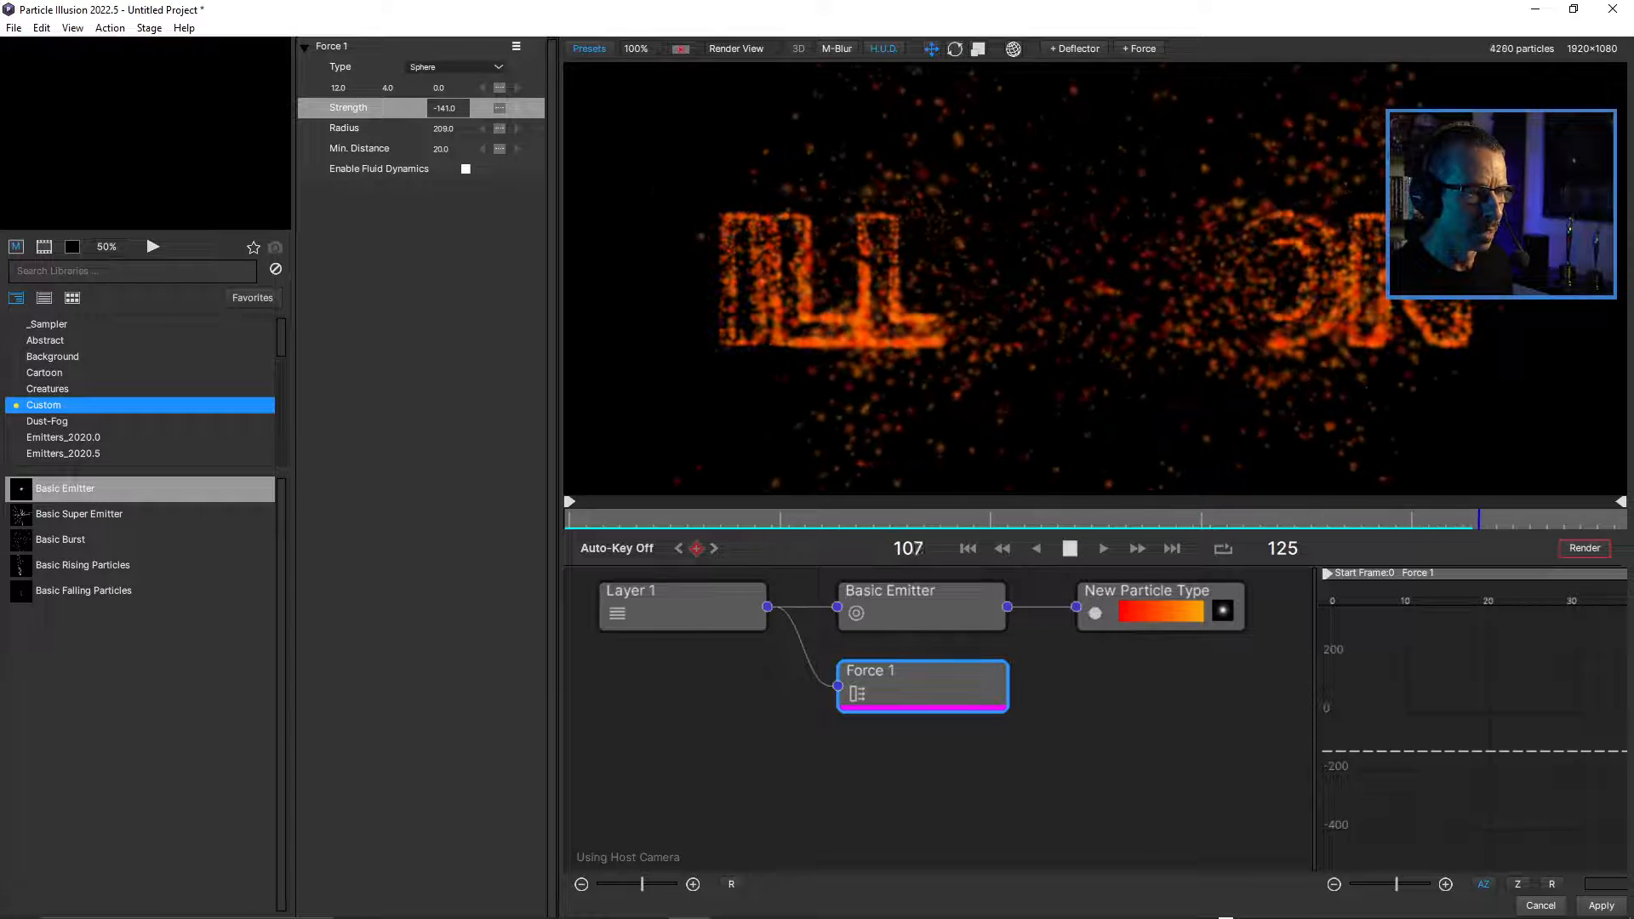
key(space)
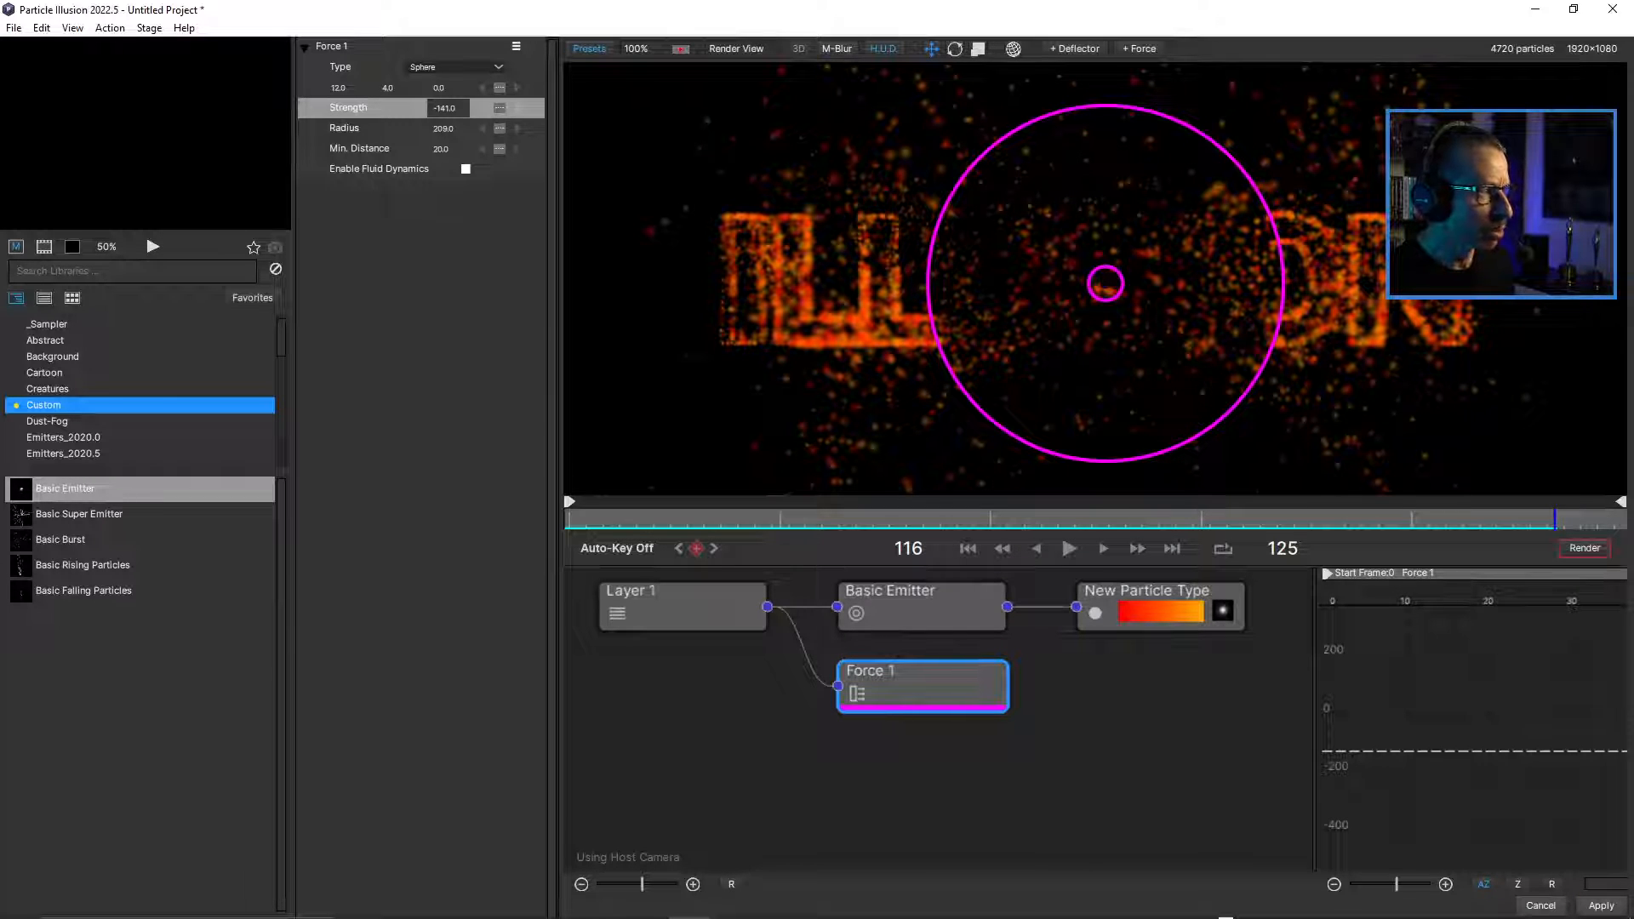
Enable Fluid Dynamics on the sphere force and preview the animation from the first frame.
click(466, 168)
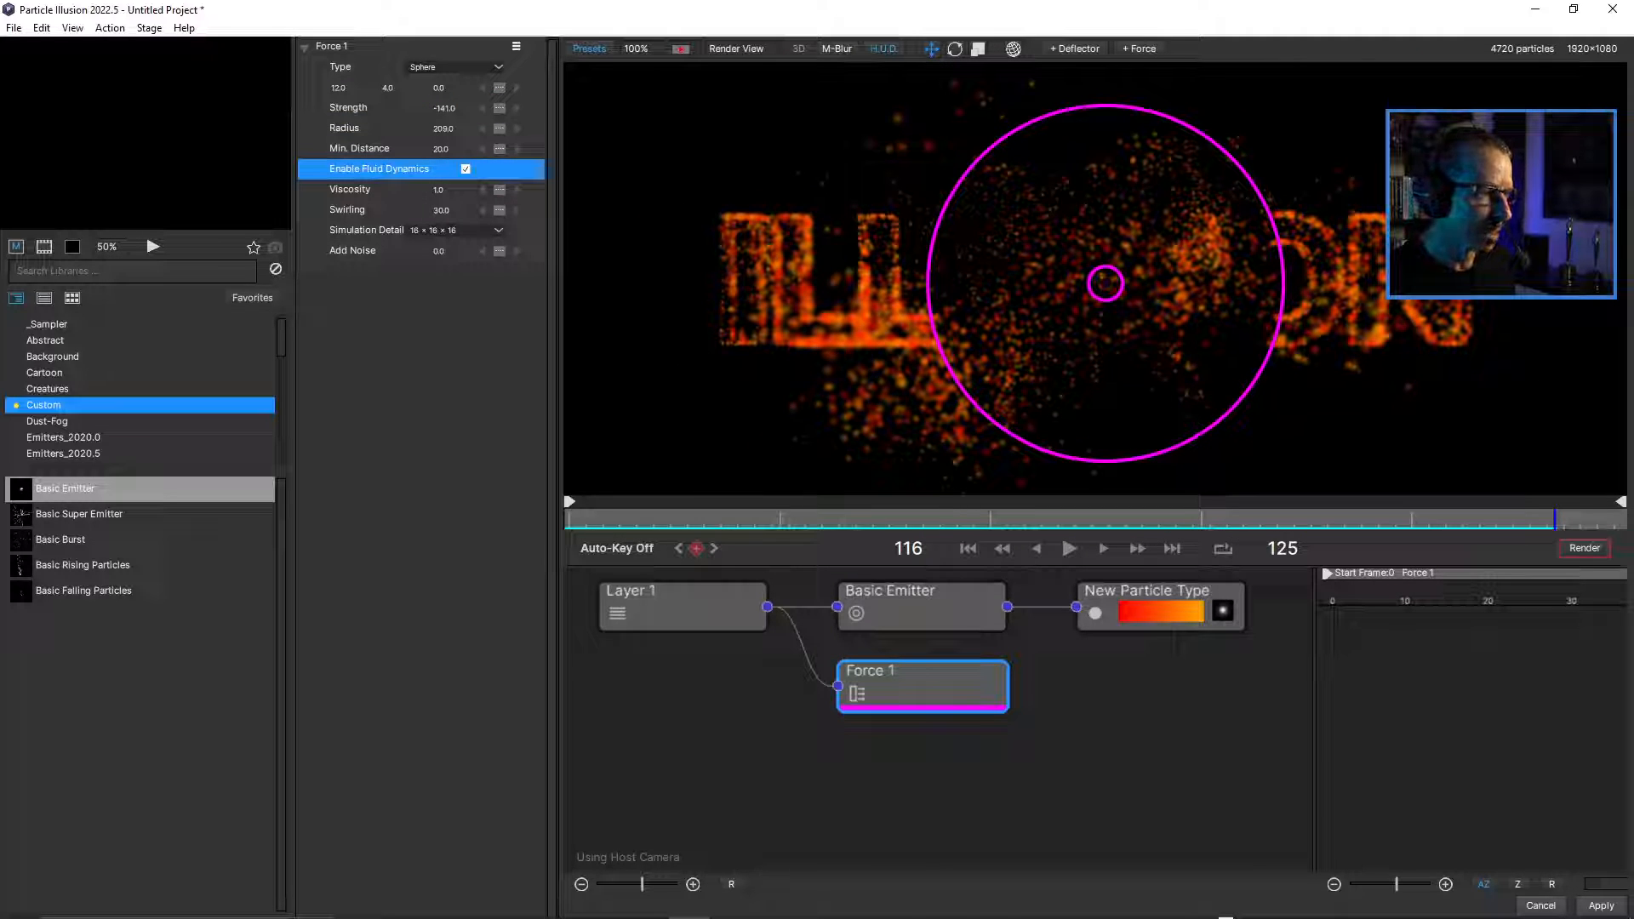
drag(754, 519, 569, 519)
key(space)
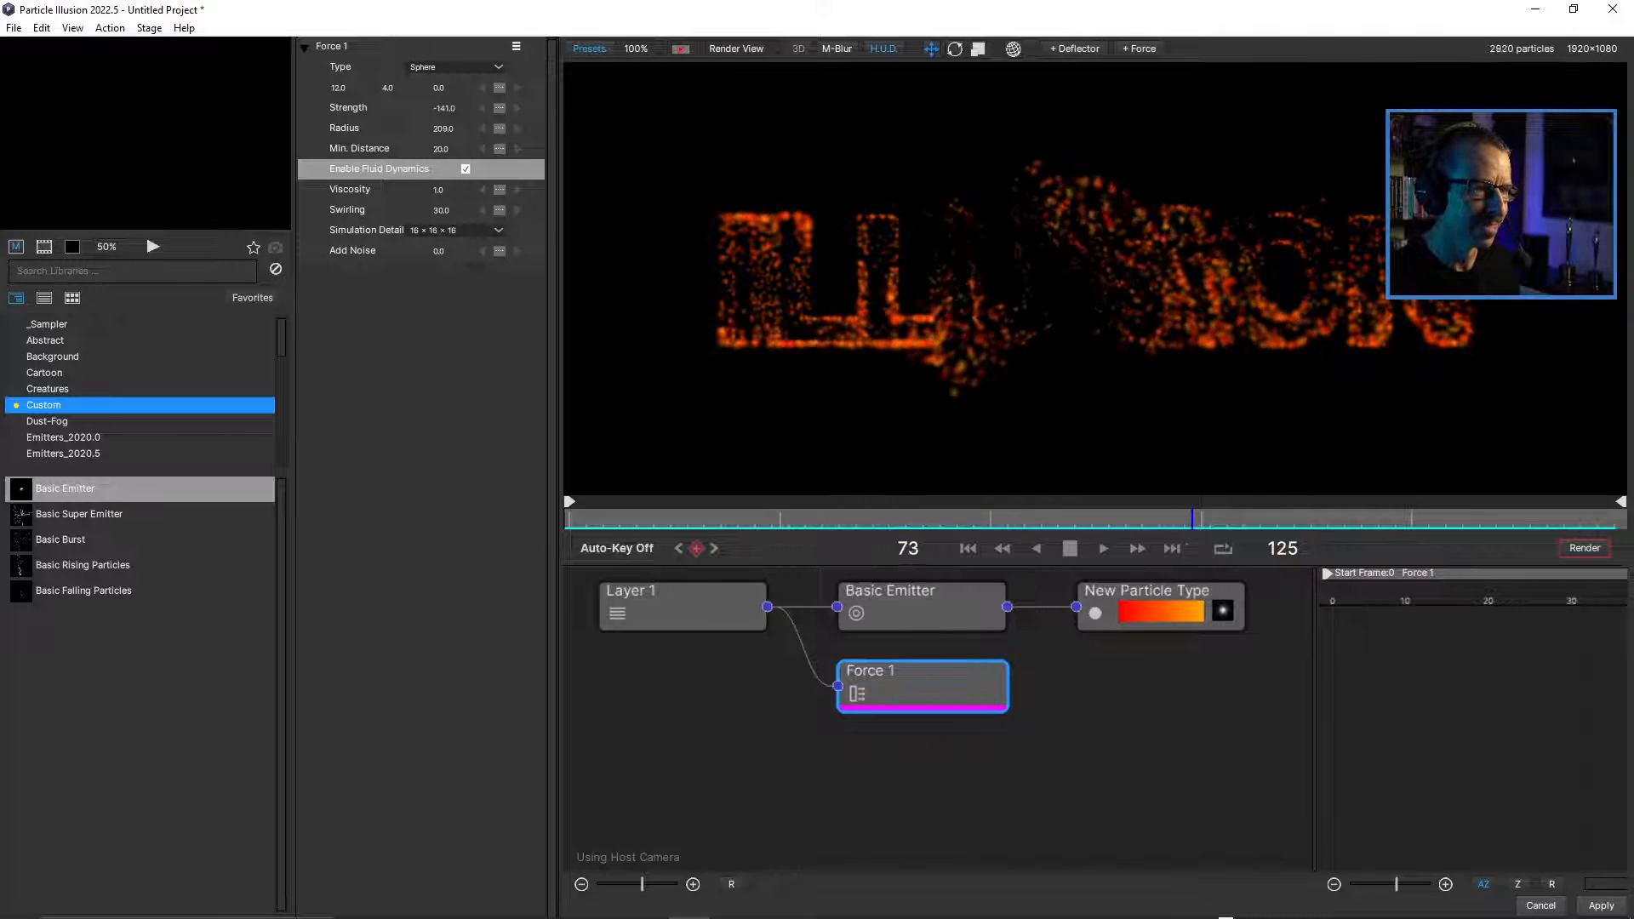
click(1070, 548)
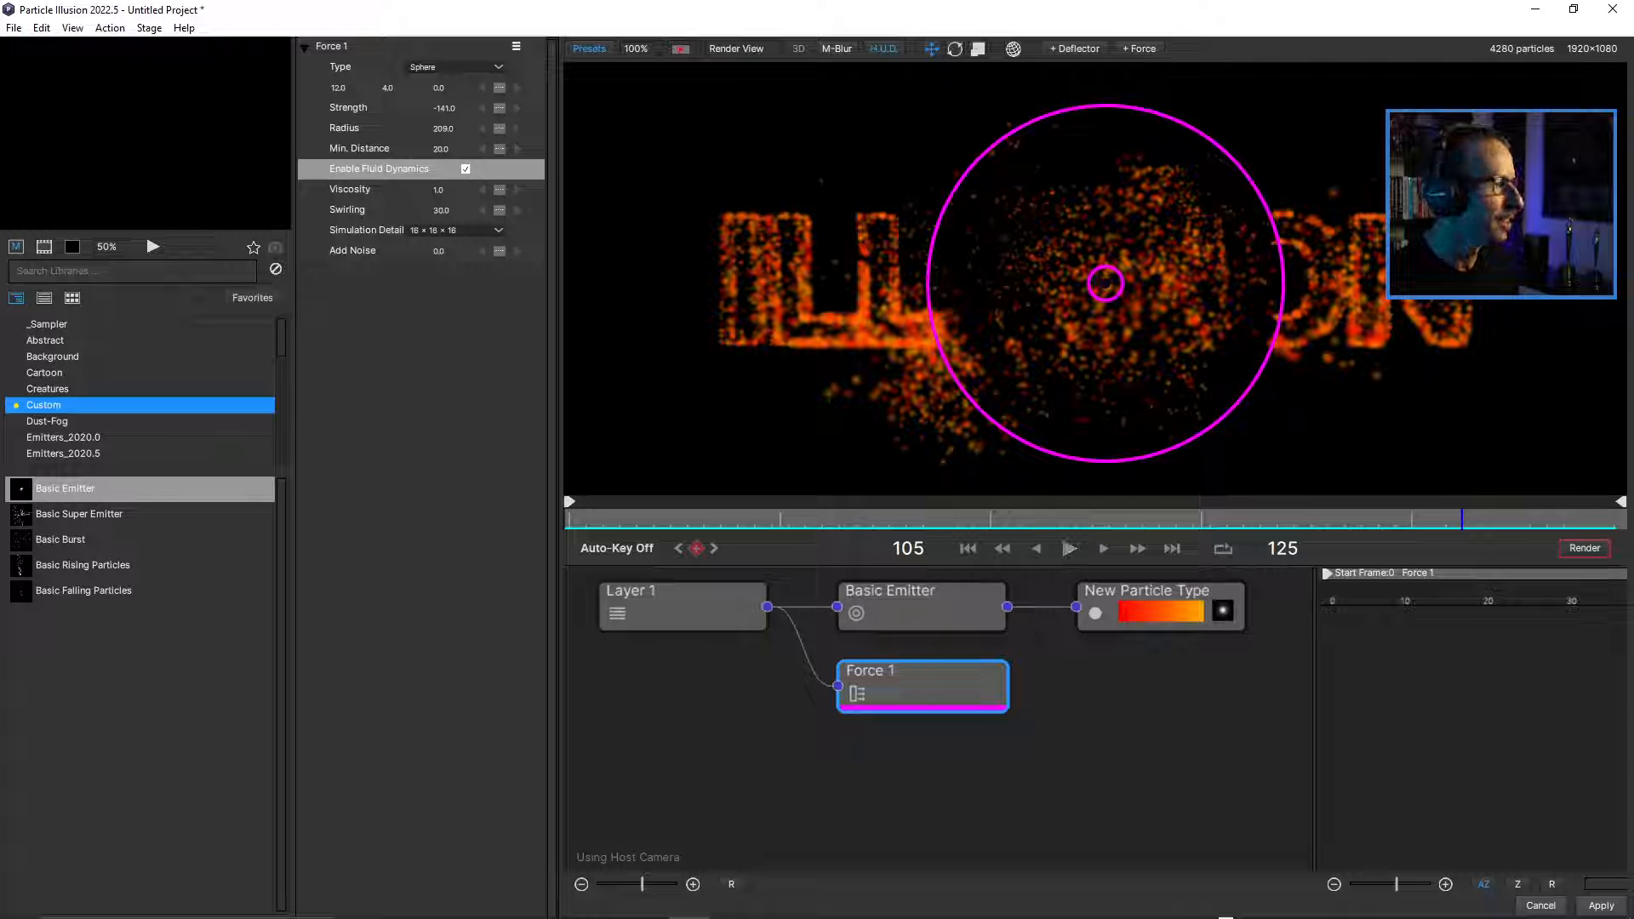
Set the force's fluid Simulation Detail to 32 x 32 x 32 and preview from the first frame.
click(456, 231)
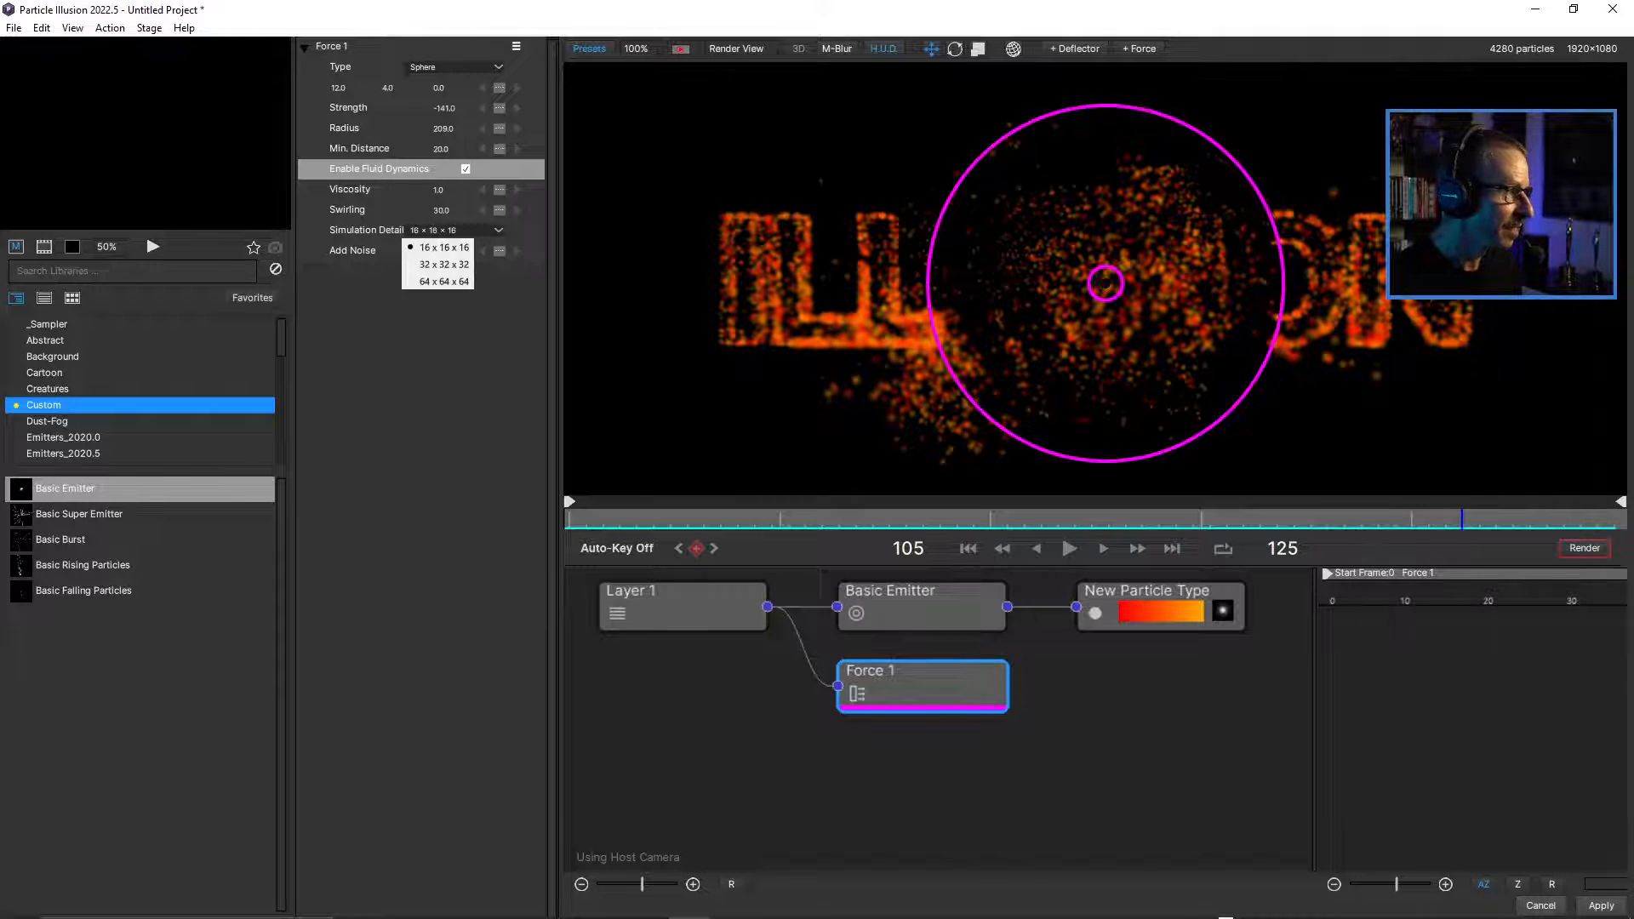
click(444, 265)
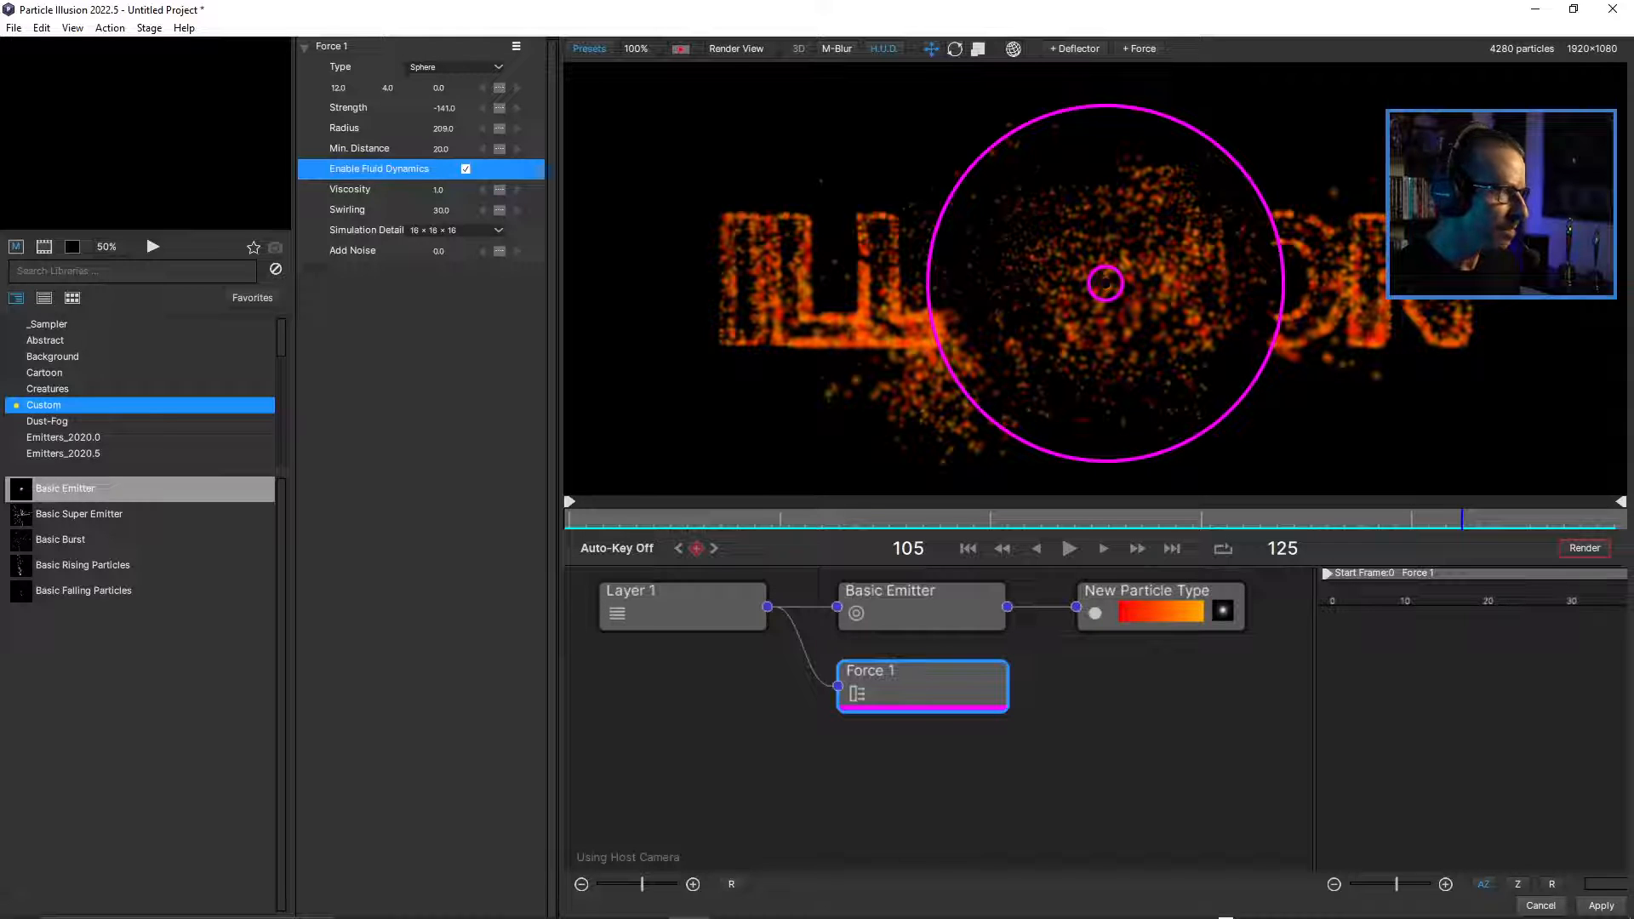
click(455, 229)
click(443, 265)
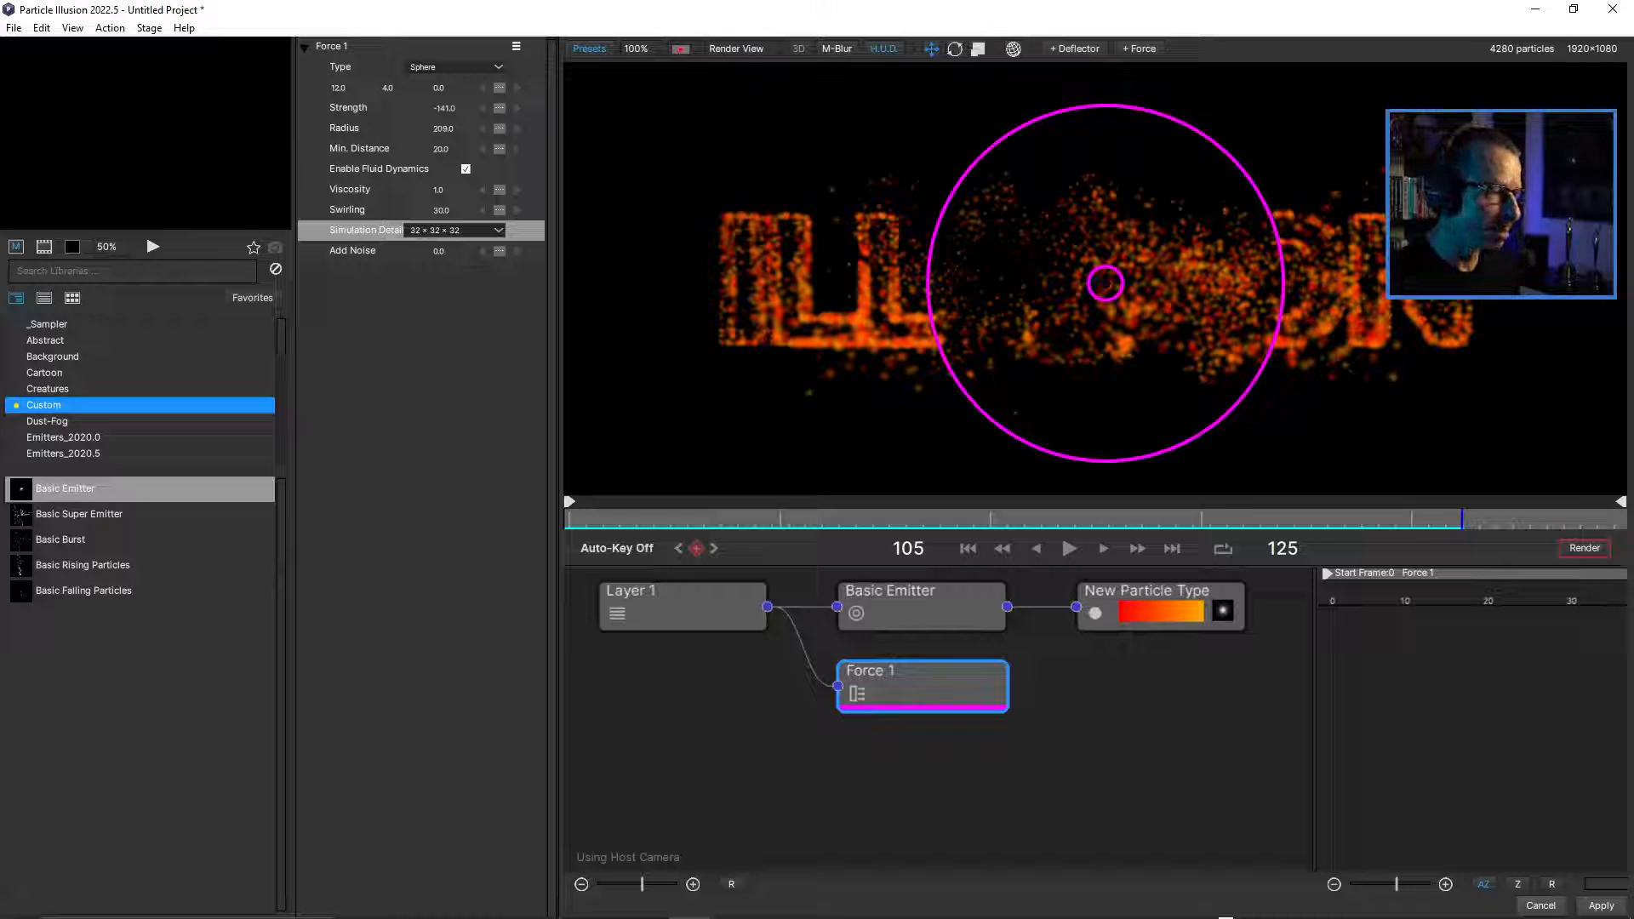
drag(1462, 519, 569, 519)
click(1069, 548)
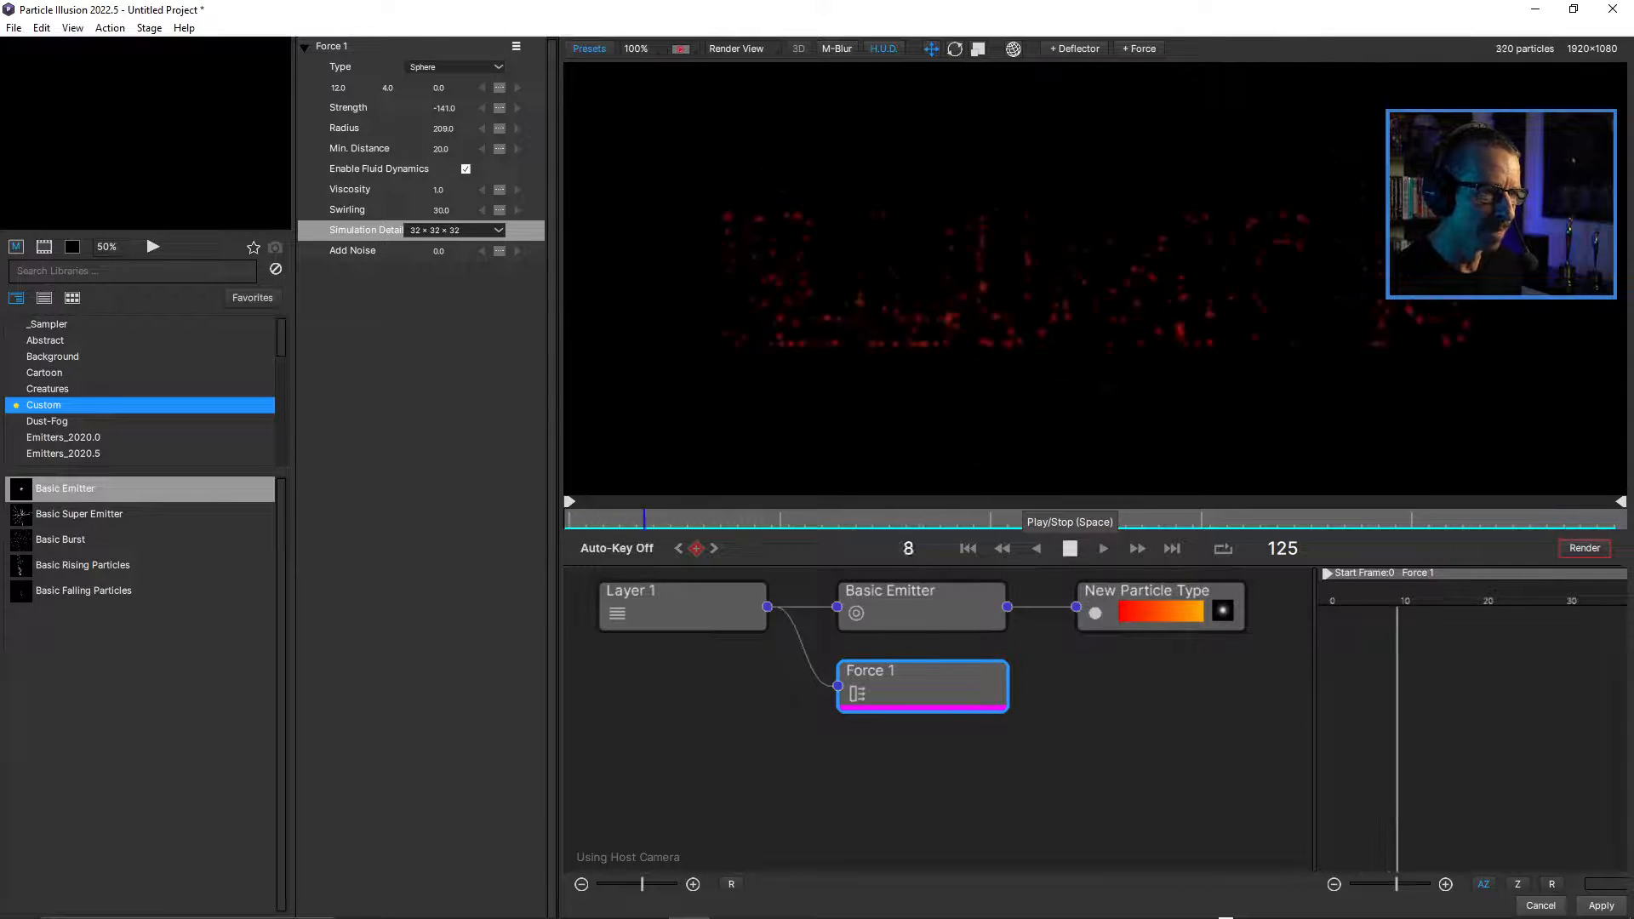
key(space)
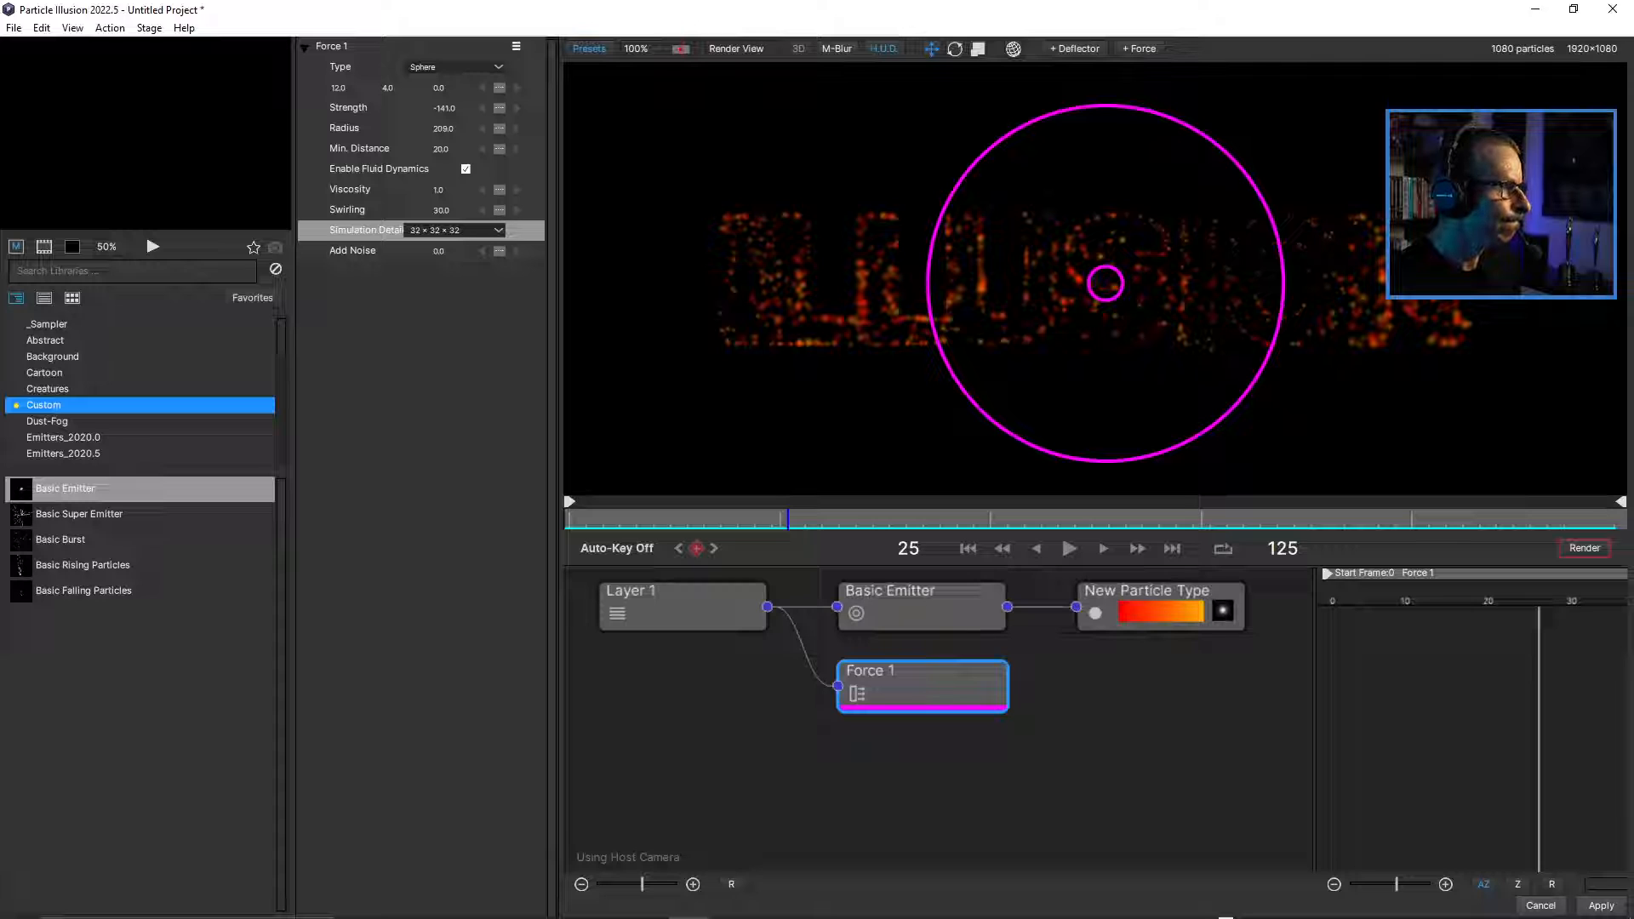
Set the sphere force's Strength to -411 and play the animation from frame 0.
drag(446, 108, 216, 108)
click(968, 548)
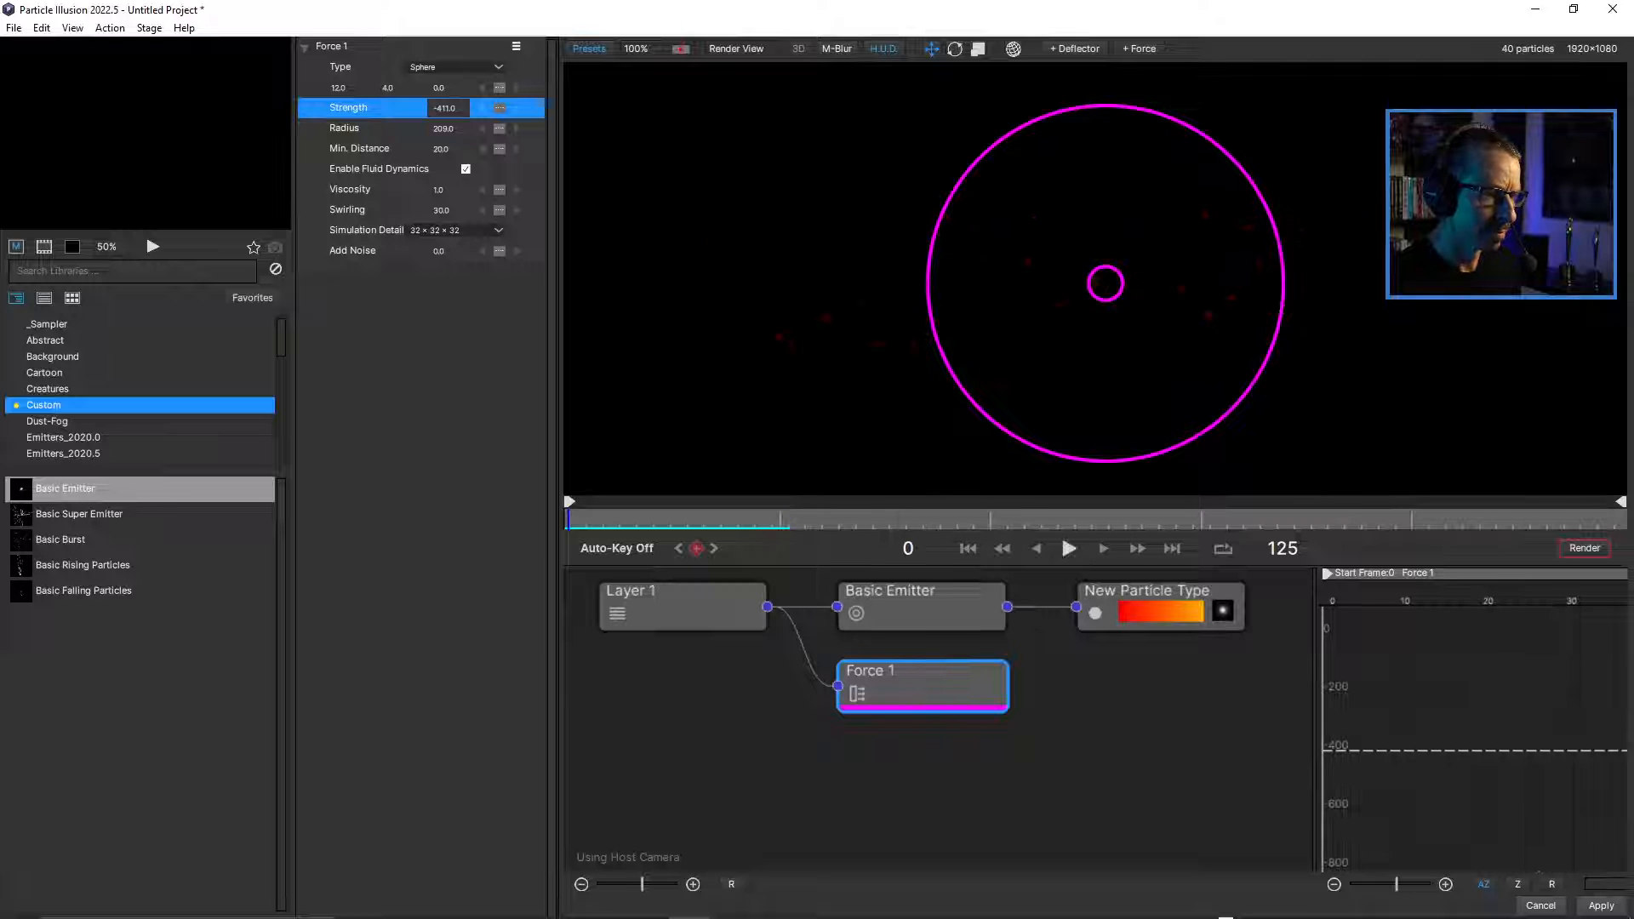
click(1069, 548)
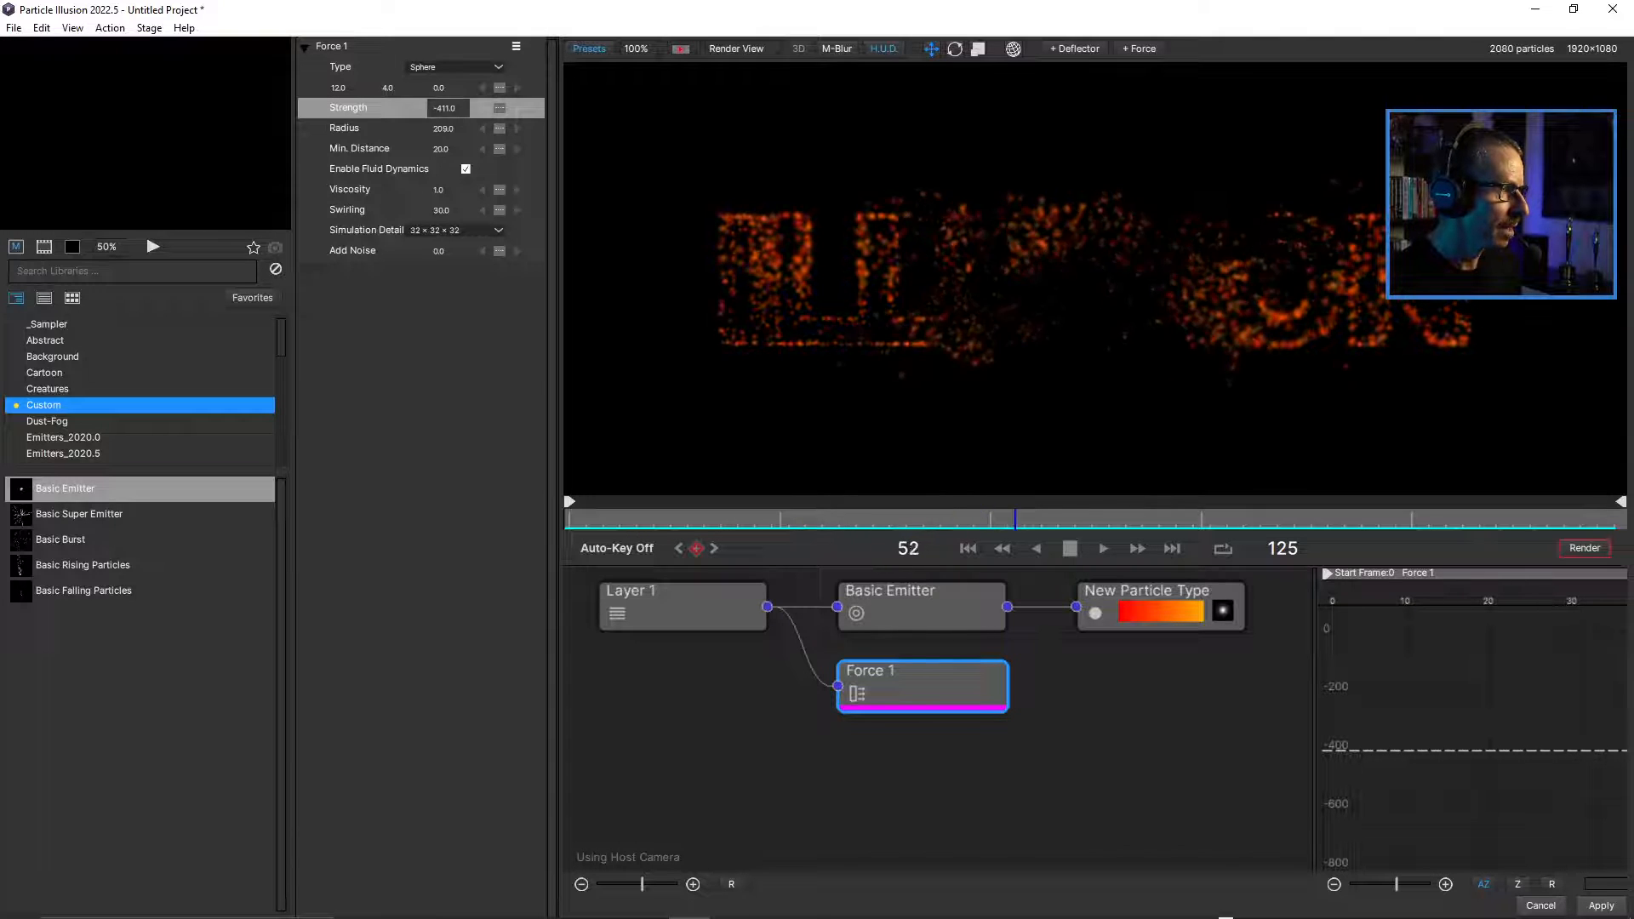
Set the force's Viscosity to 2 and replay the animation to check the particle motion.
double_click(439, 189)
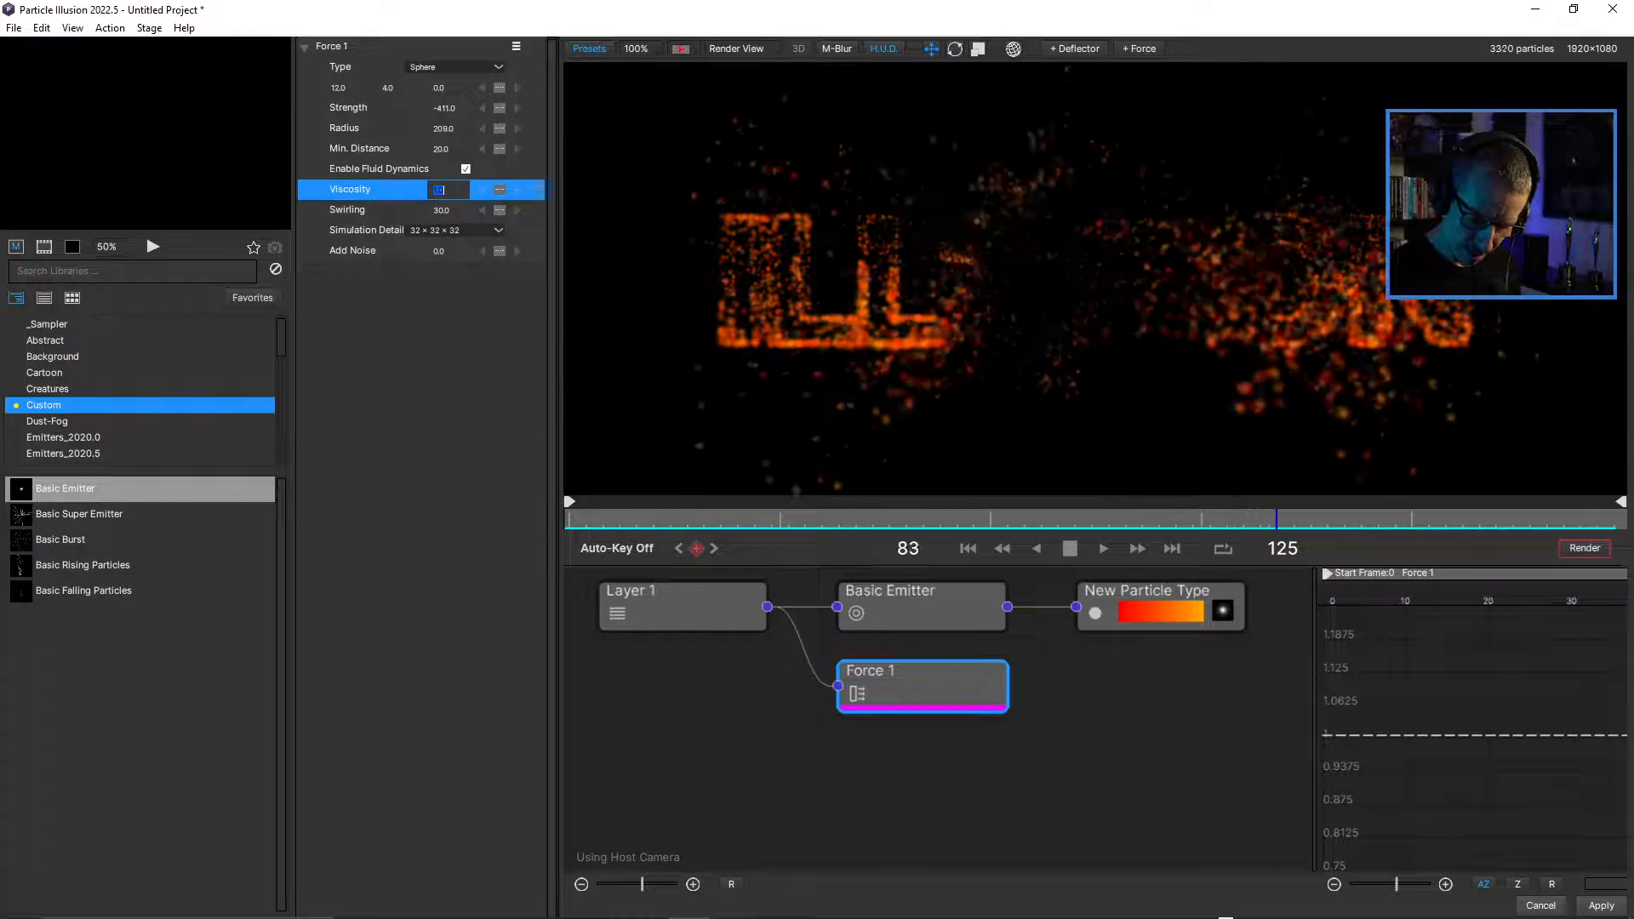
text(2)
key(Return)
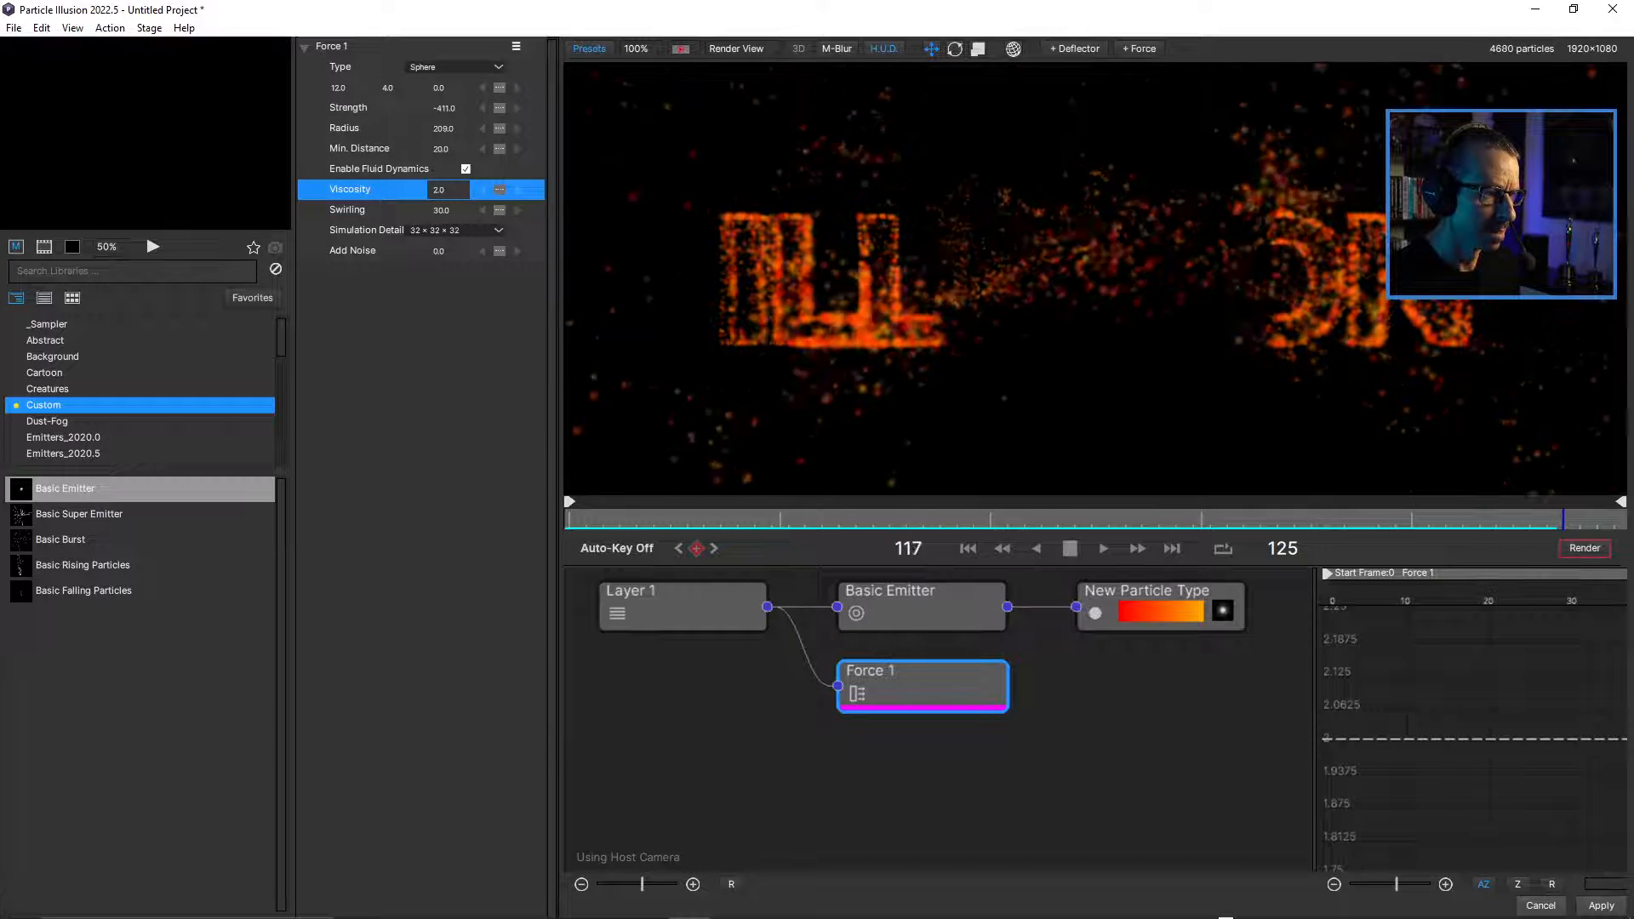
click(764, 519)
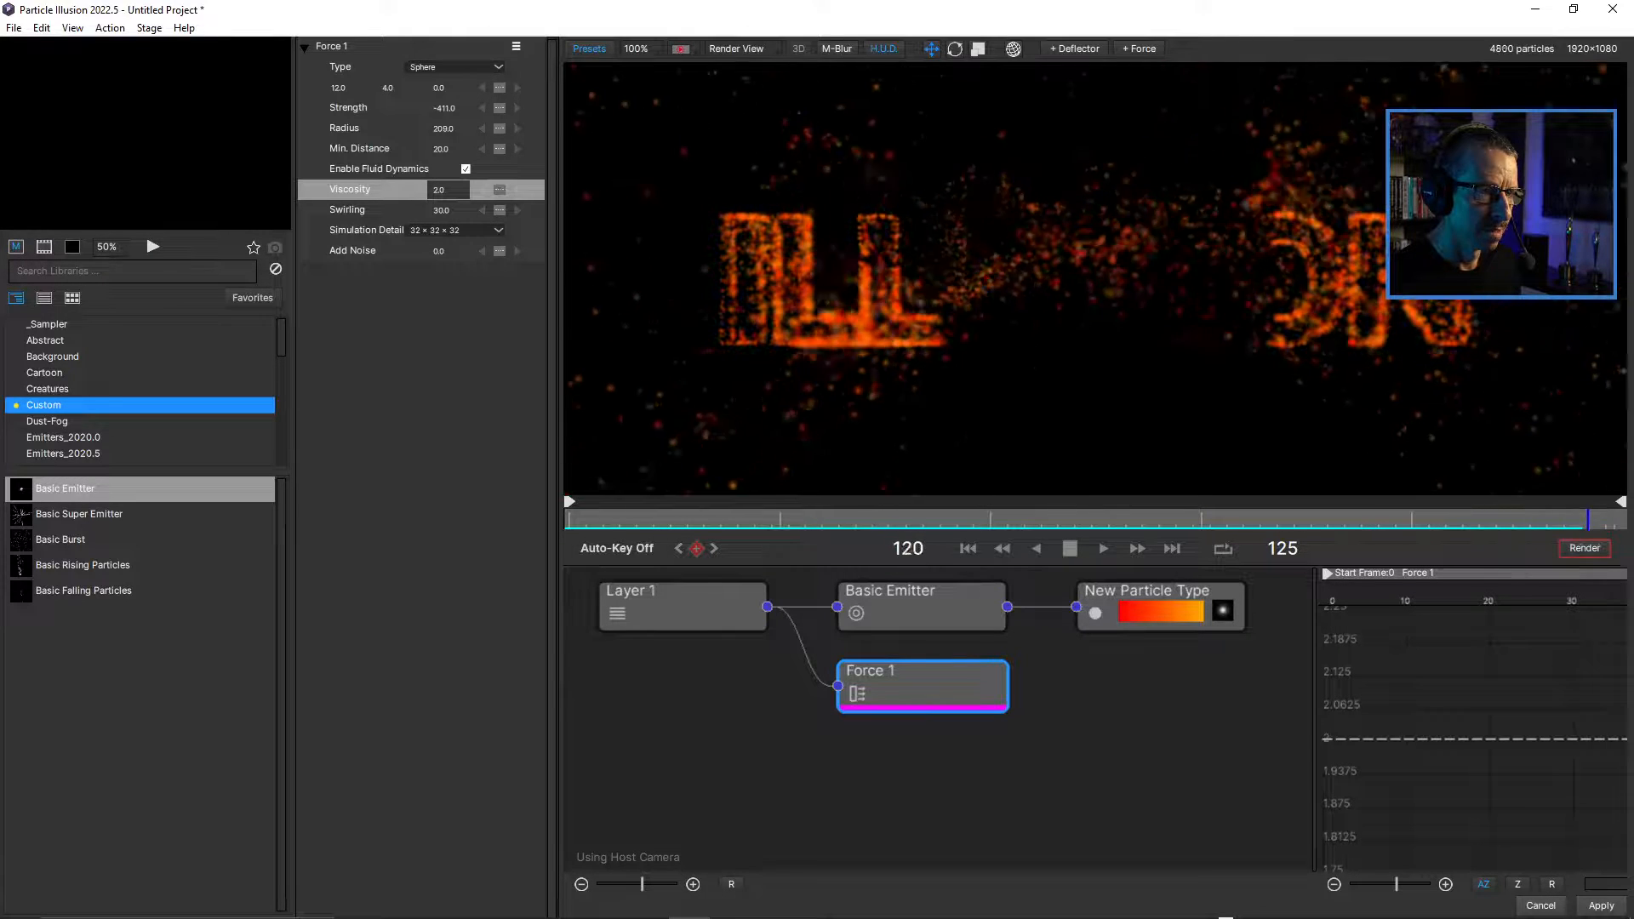
click(1069, 549)
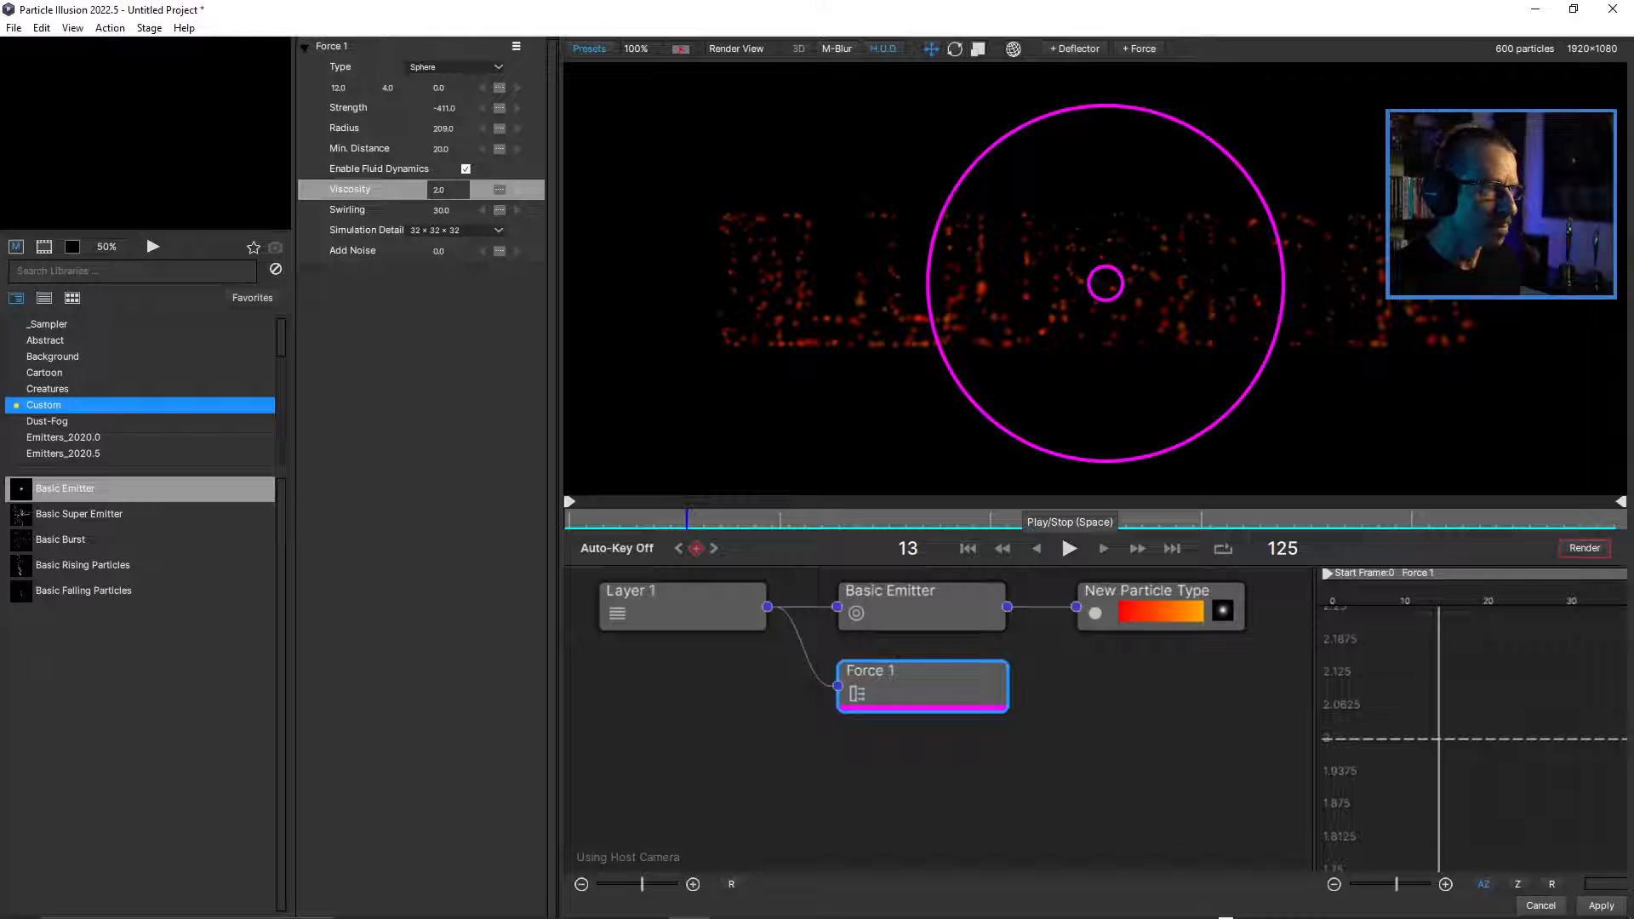
Turn on motion blur, move to frame 101, and set the project's motion blur Total Frames to 8.
click(837, 48)
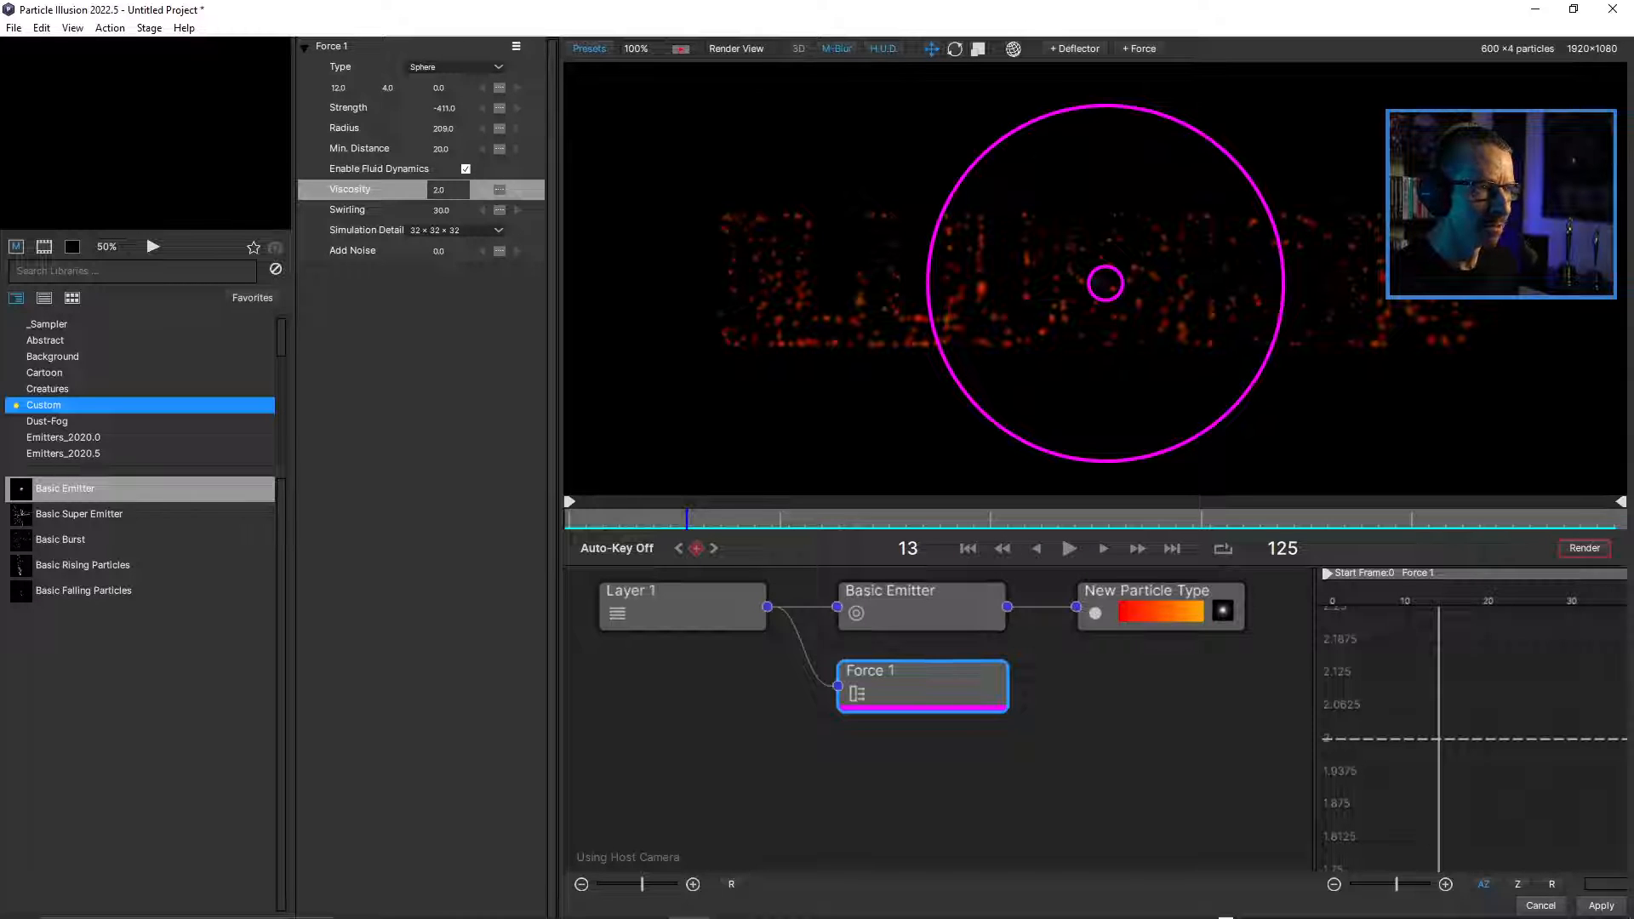
drag(687, 519, 856, 519)
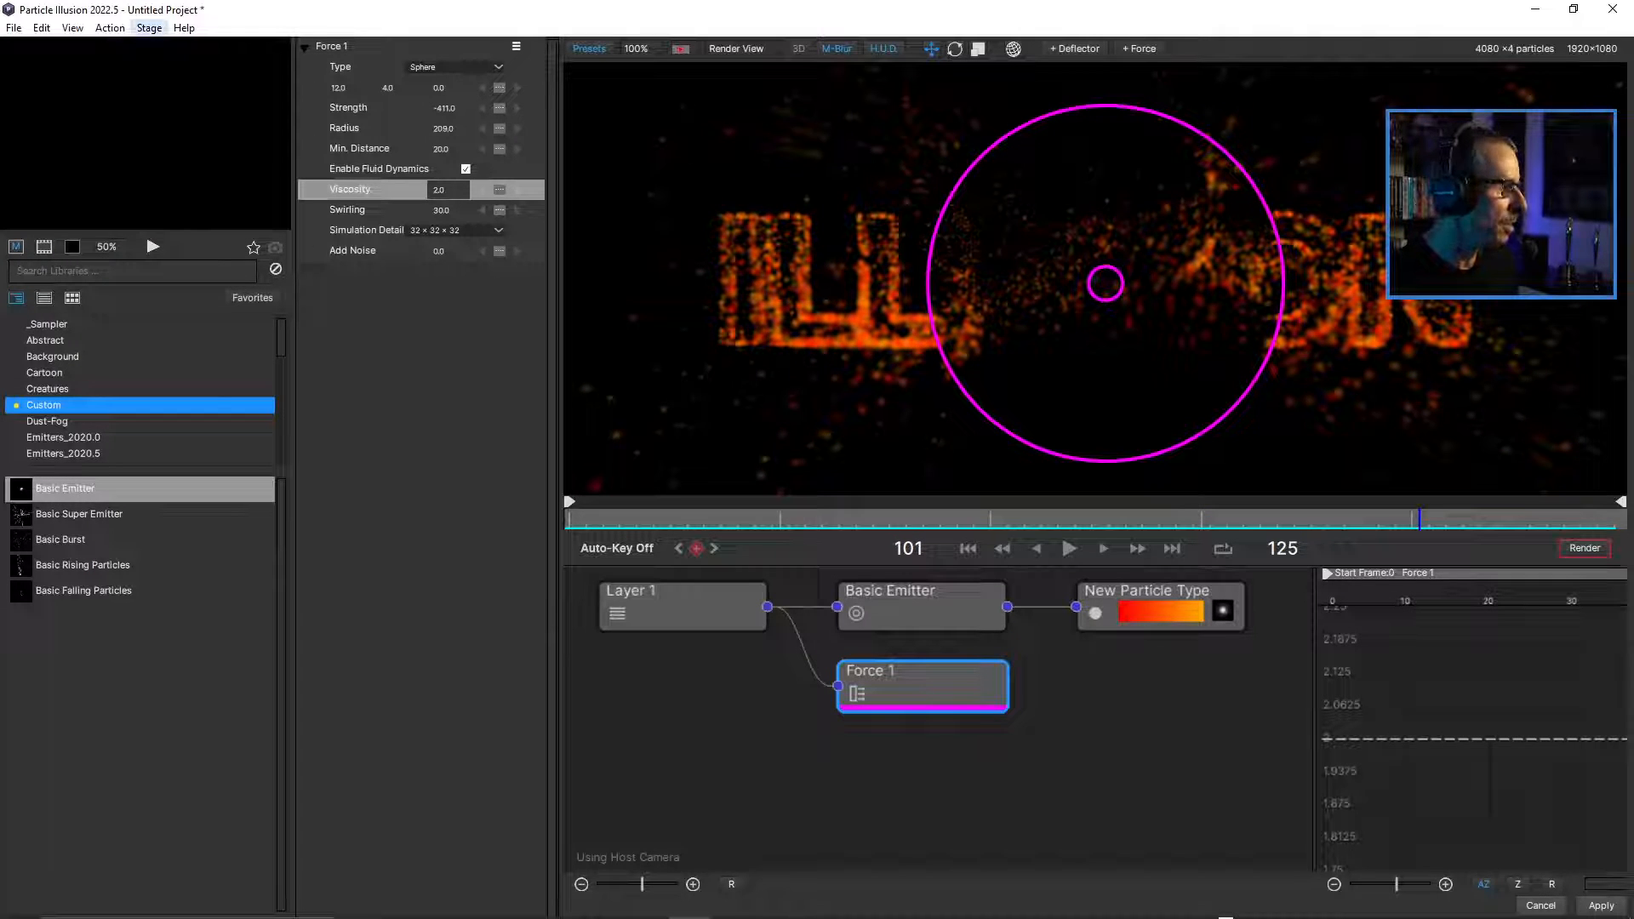
click(149, 28)
mouse_move(110, 28)
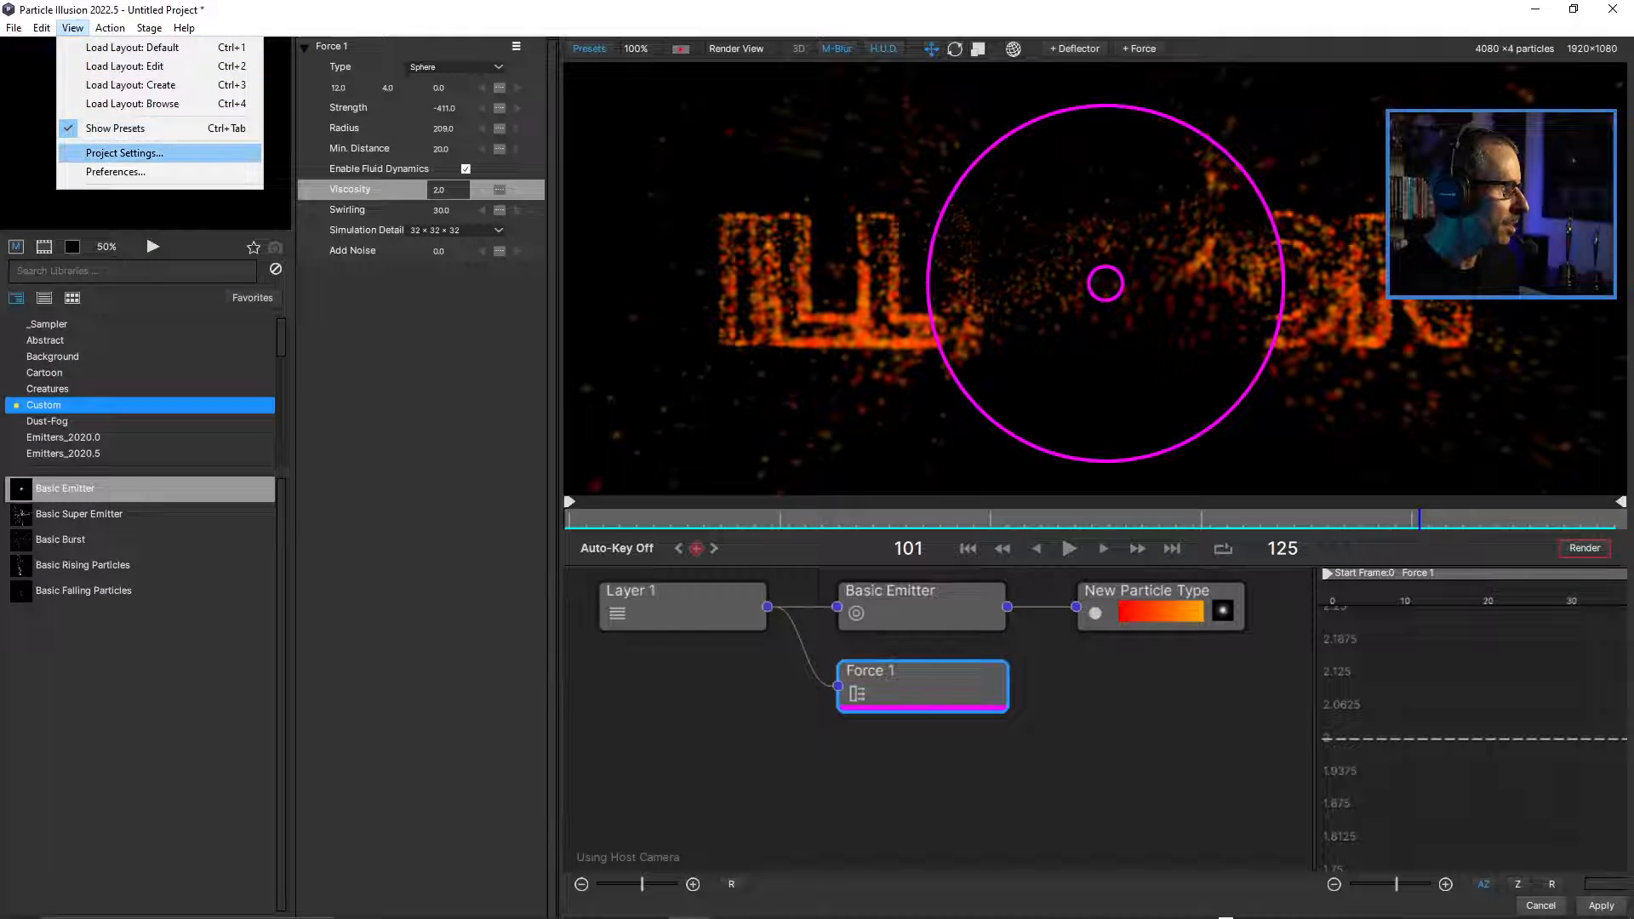
click(124, 154)
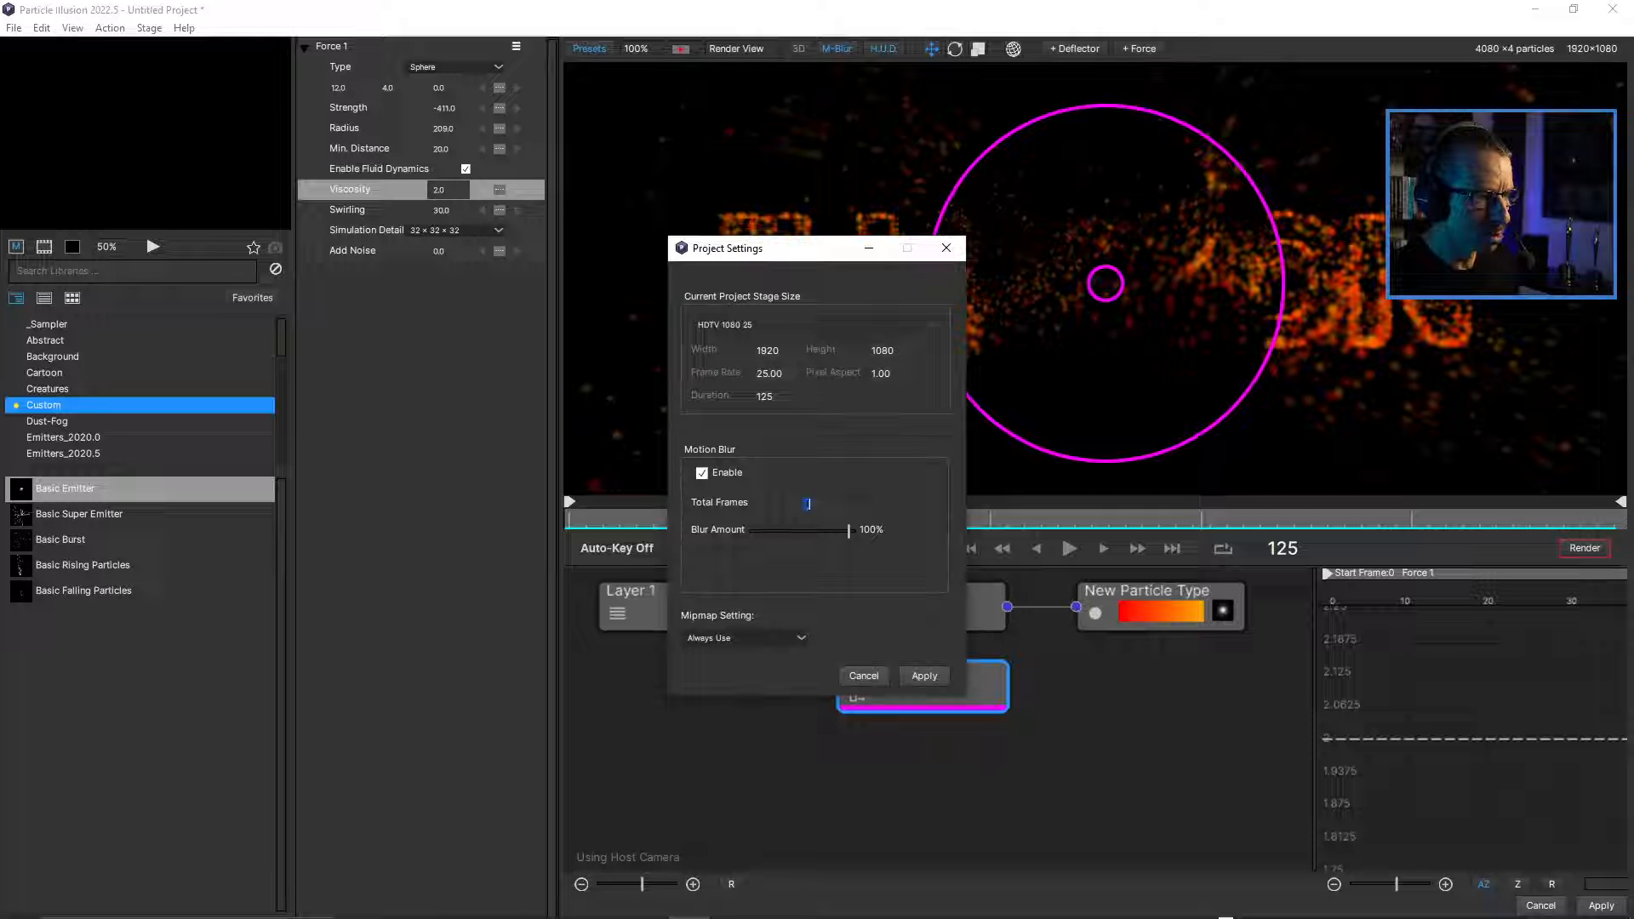
double_click(808, 503)
text(8)
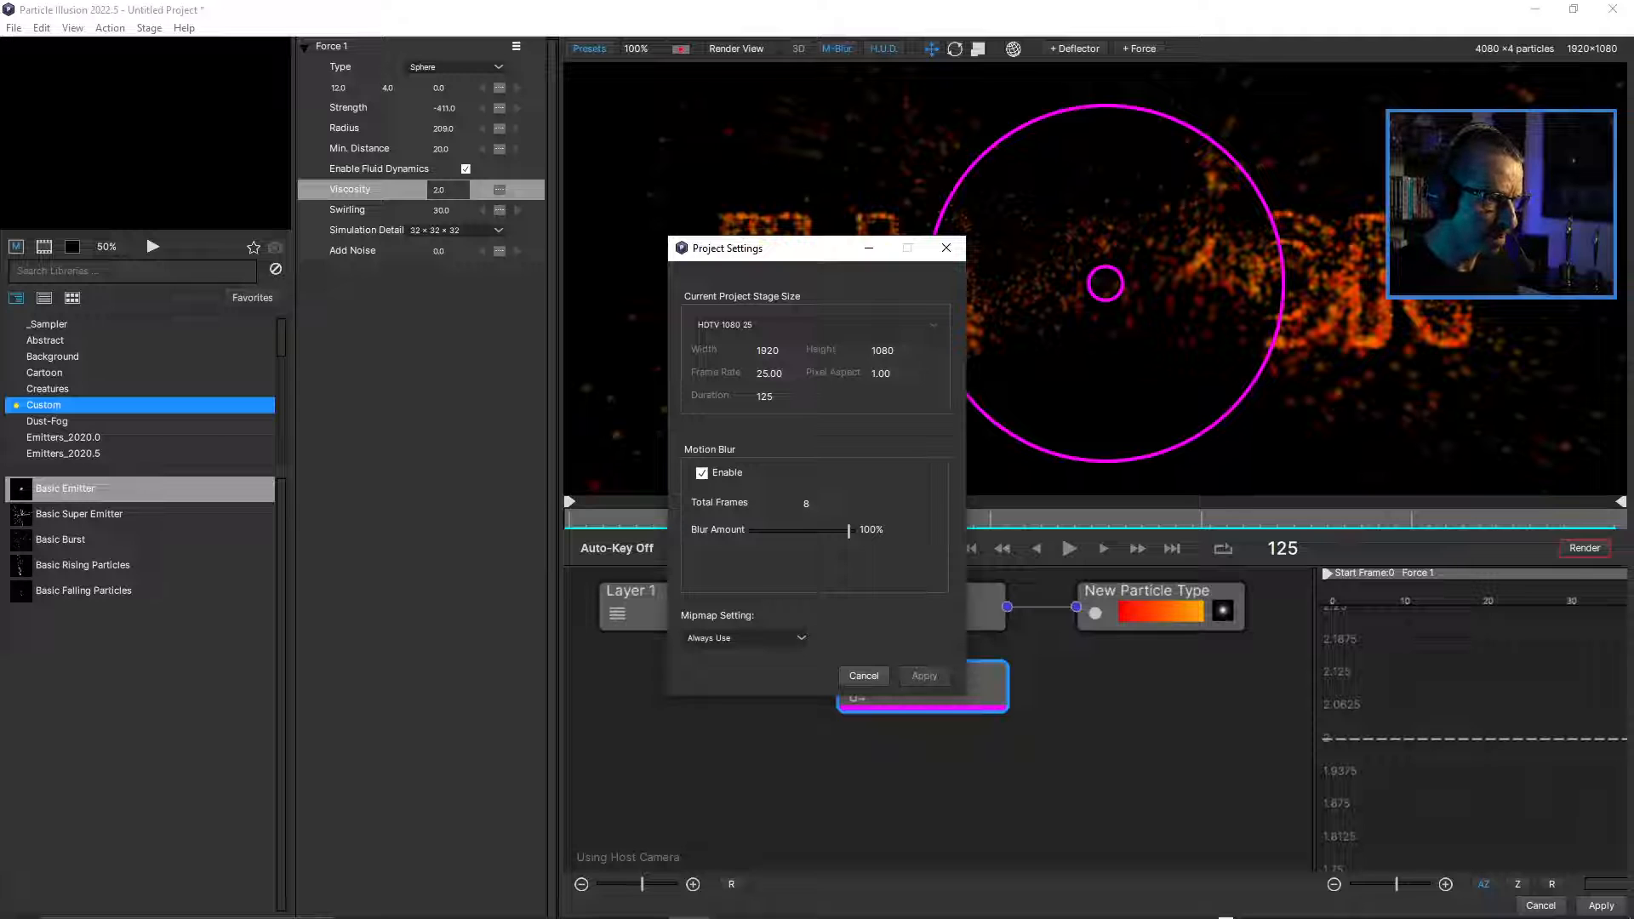
click(924, 676)
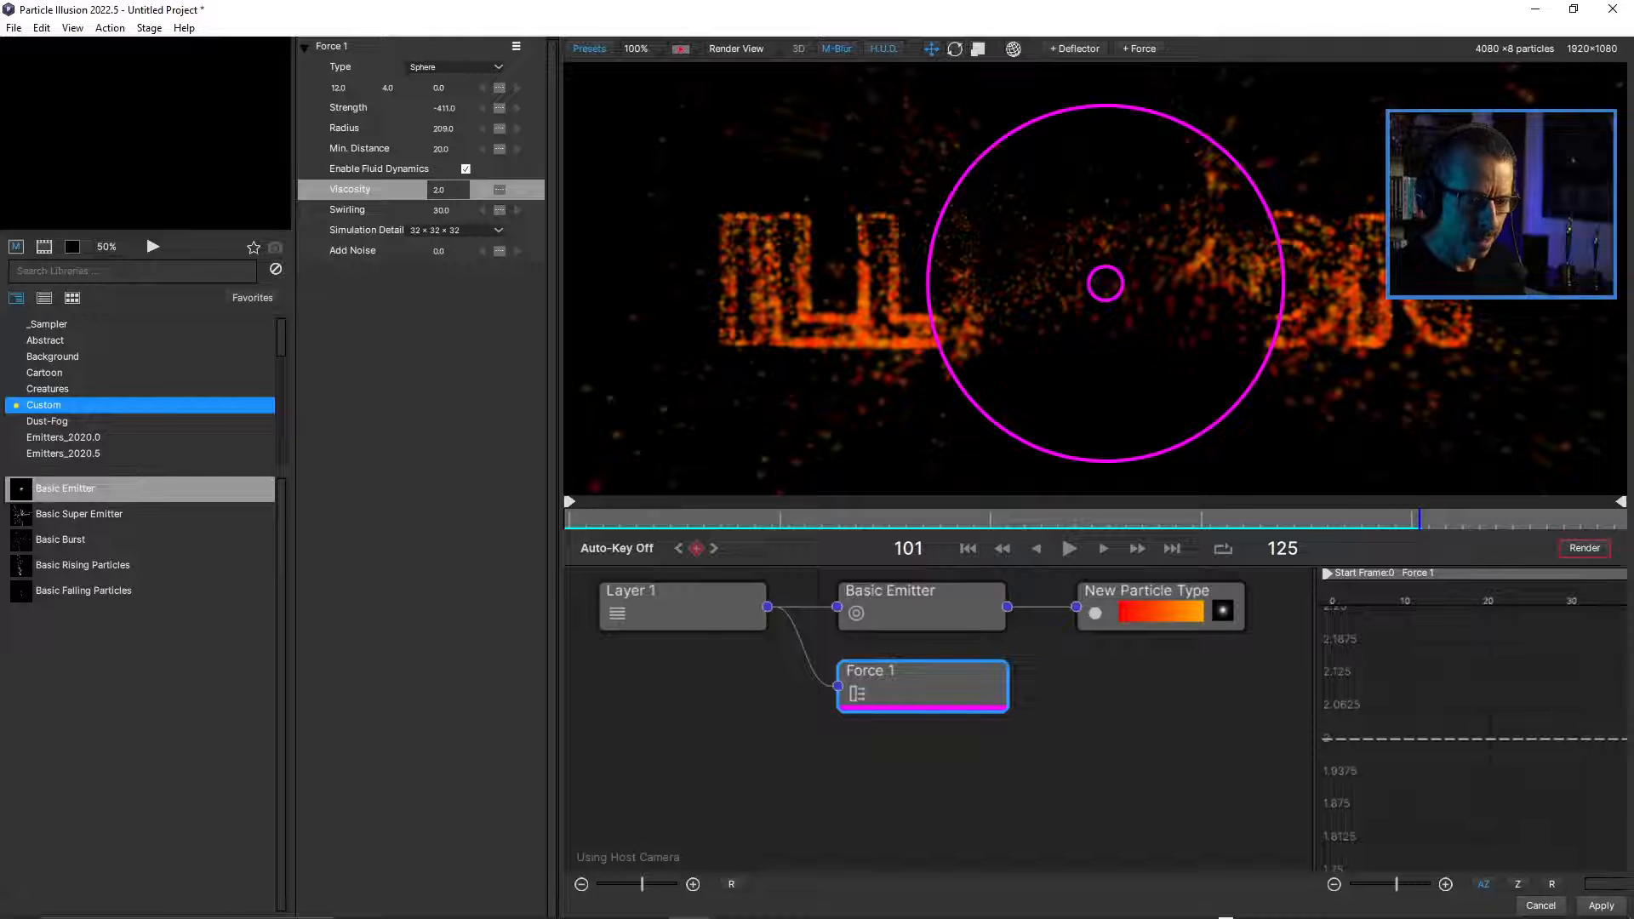
Apply the particle changes back to the After Effects composition, unsolo both ParticleIllusion layers, and deselect everything.
click(1600, 906)
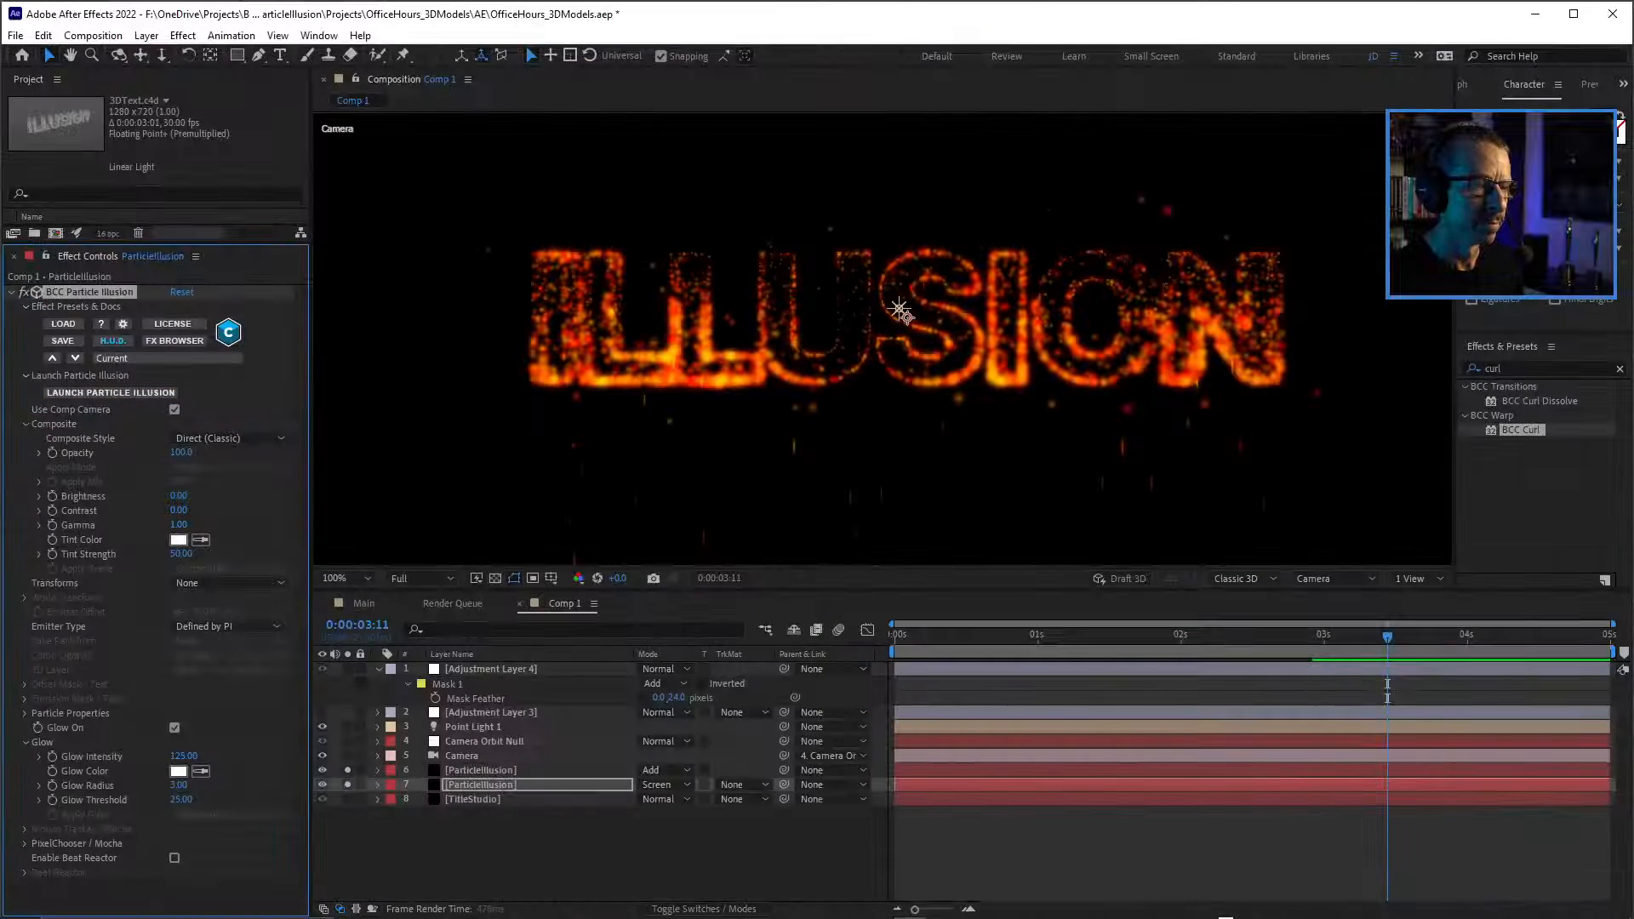
key(comma)
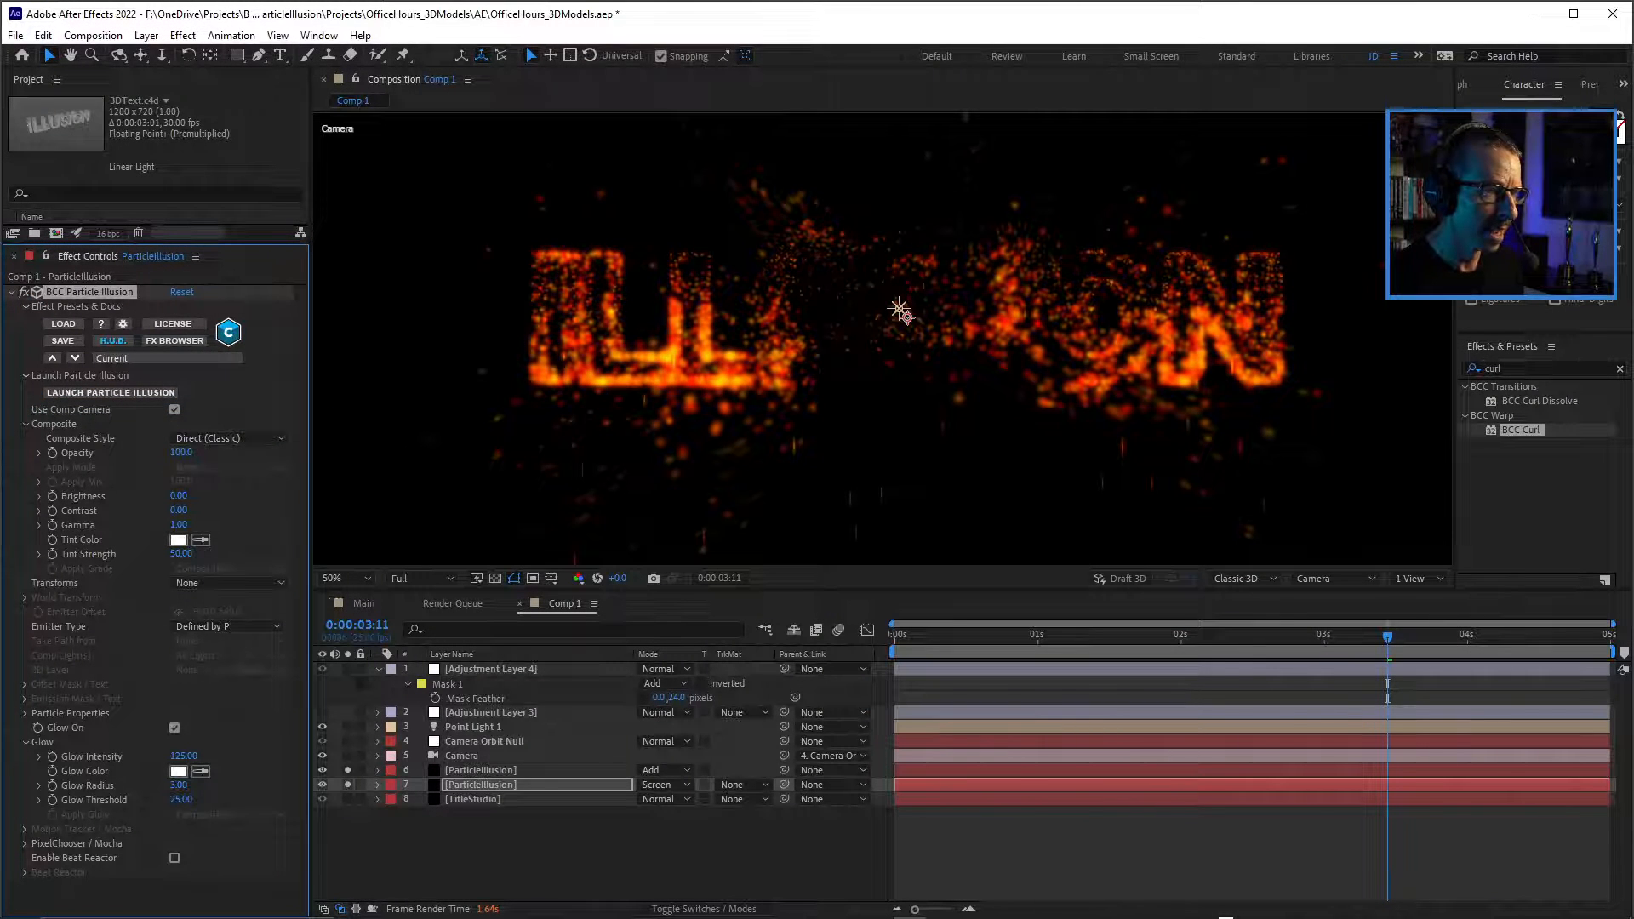
key(period)
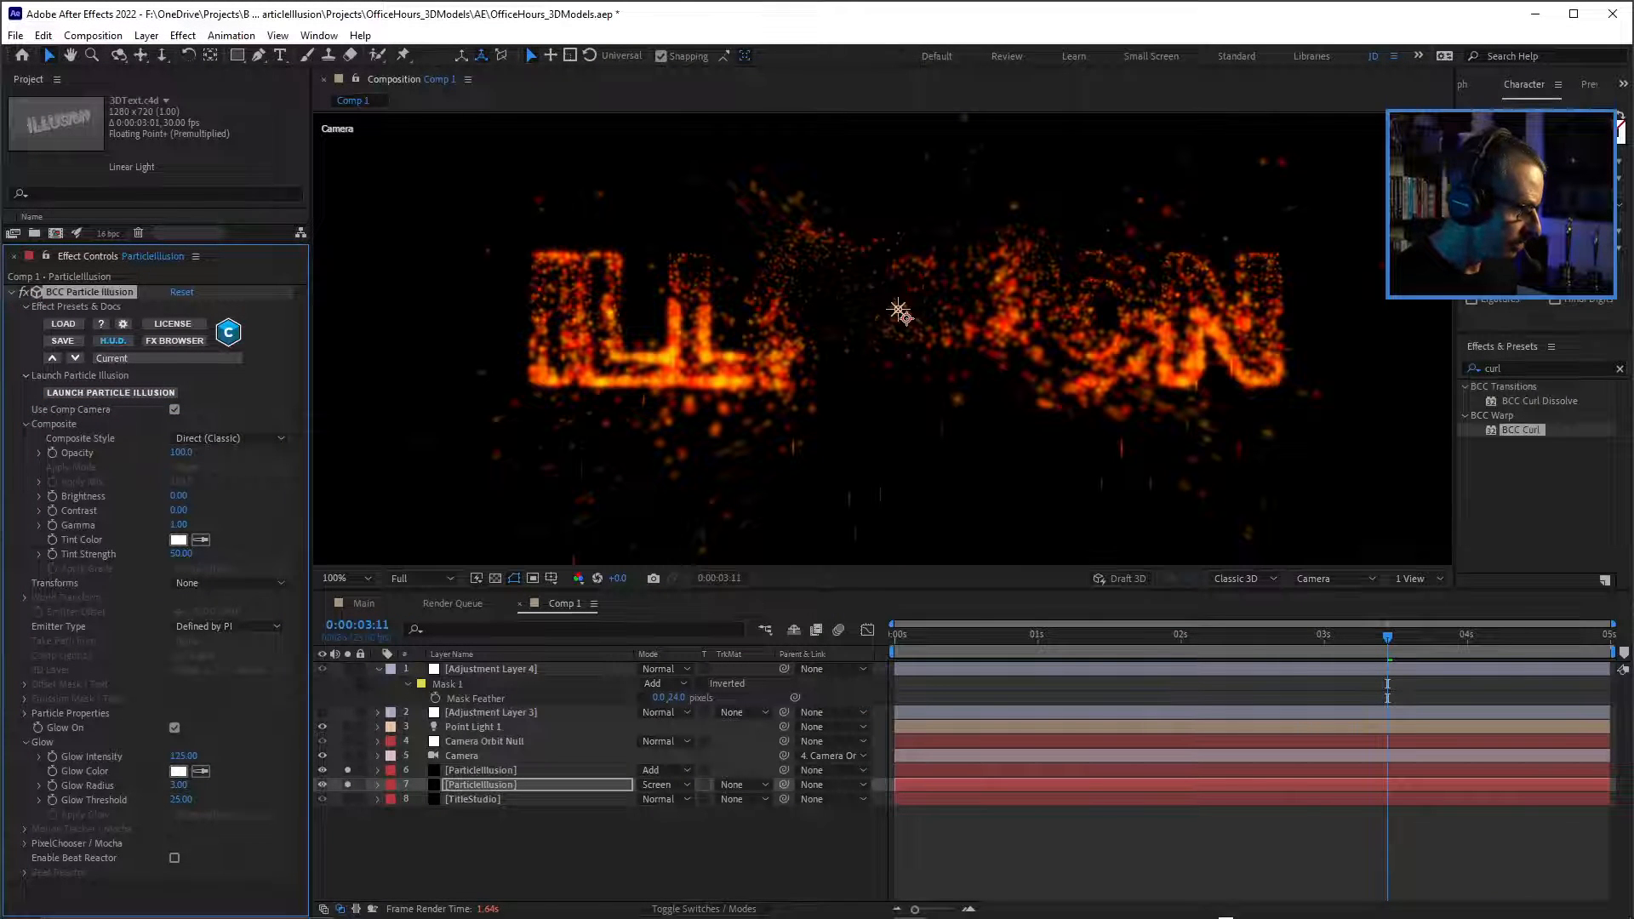
drag(347, 770, 348, 785)
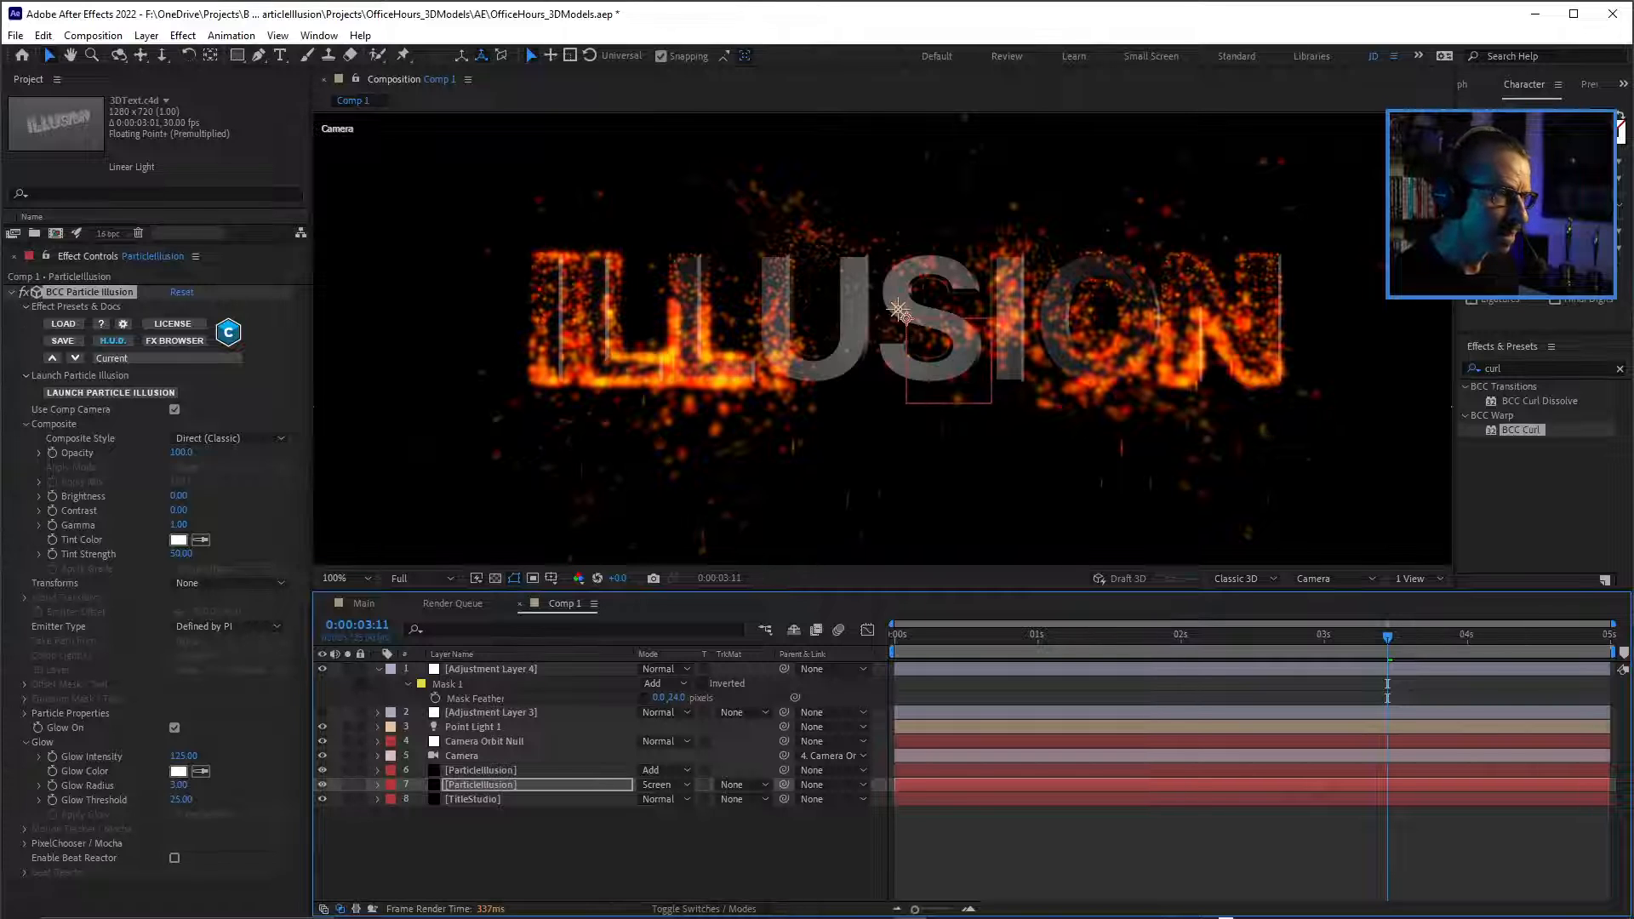
key(ctrl+shift+a)
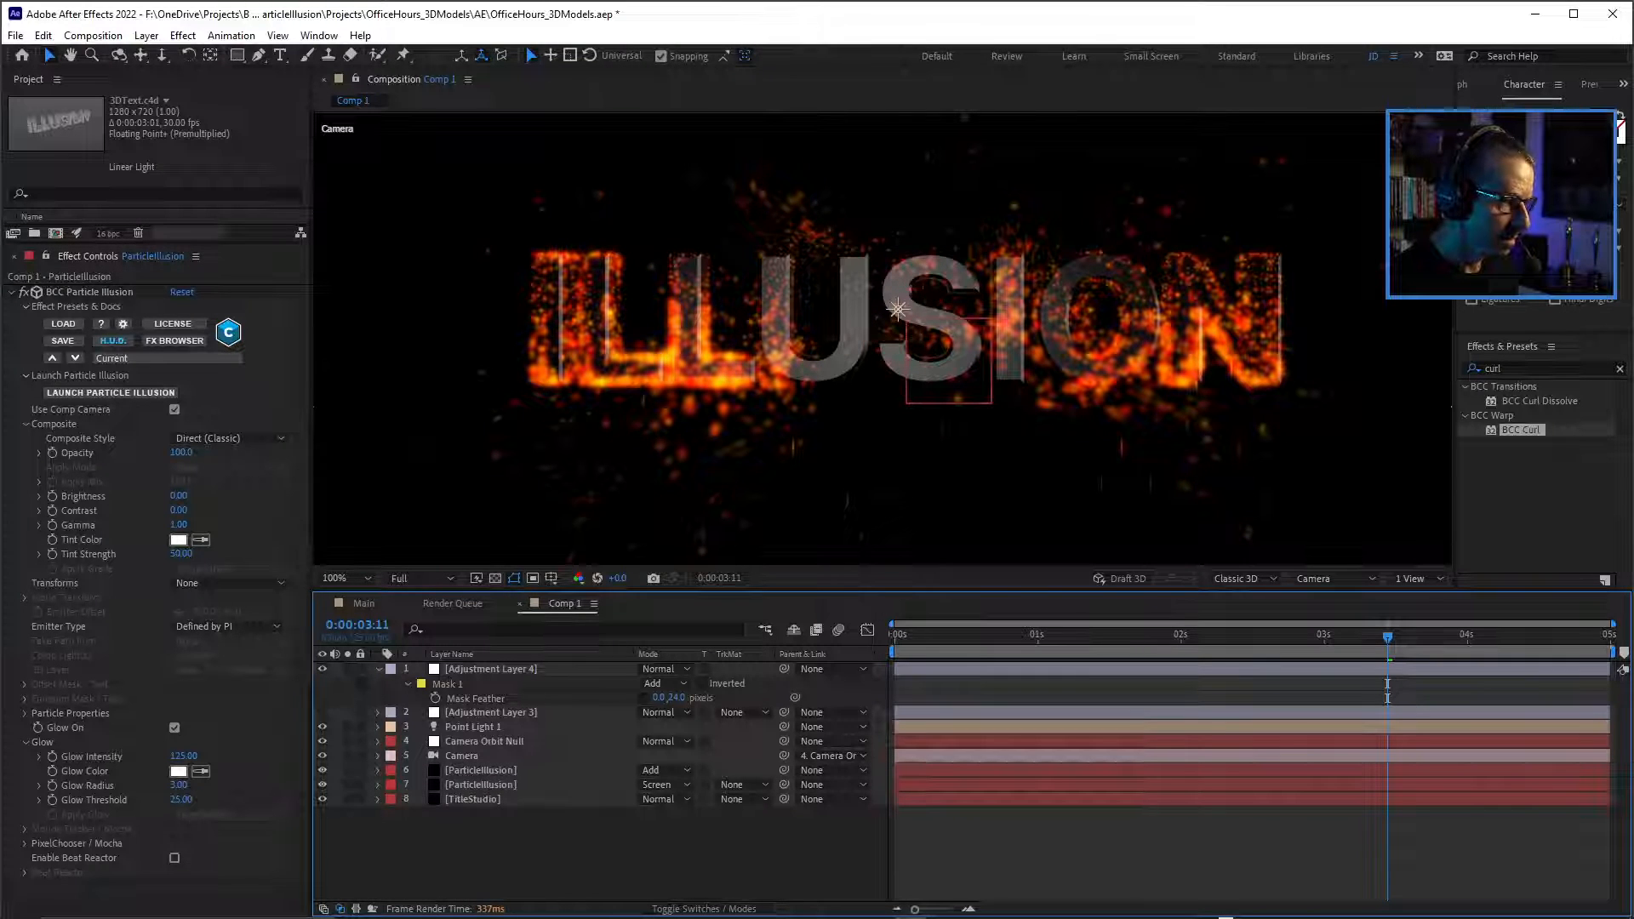
Enlarge the composition view and play Comp 1 from the first frame to review the particle motion.
key(Home)
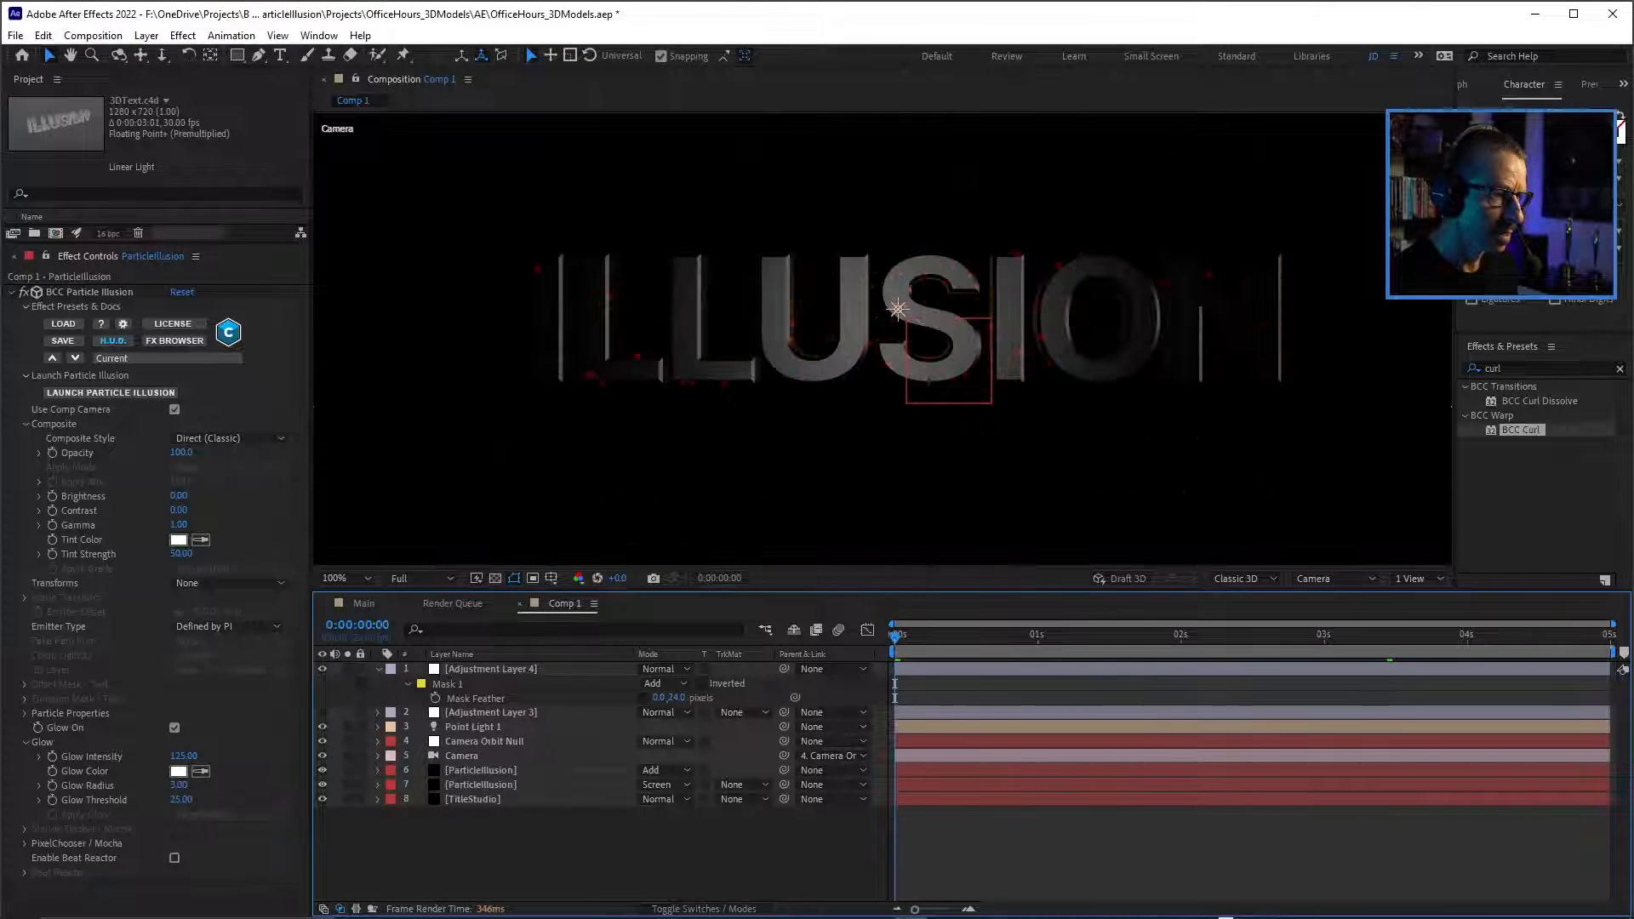
drag(885, 590, 885, 665)
key(space)
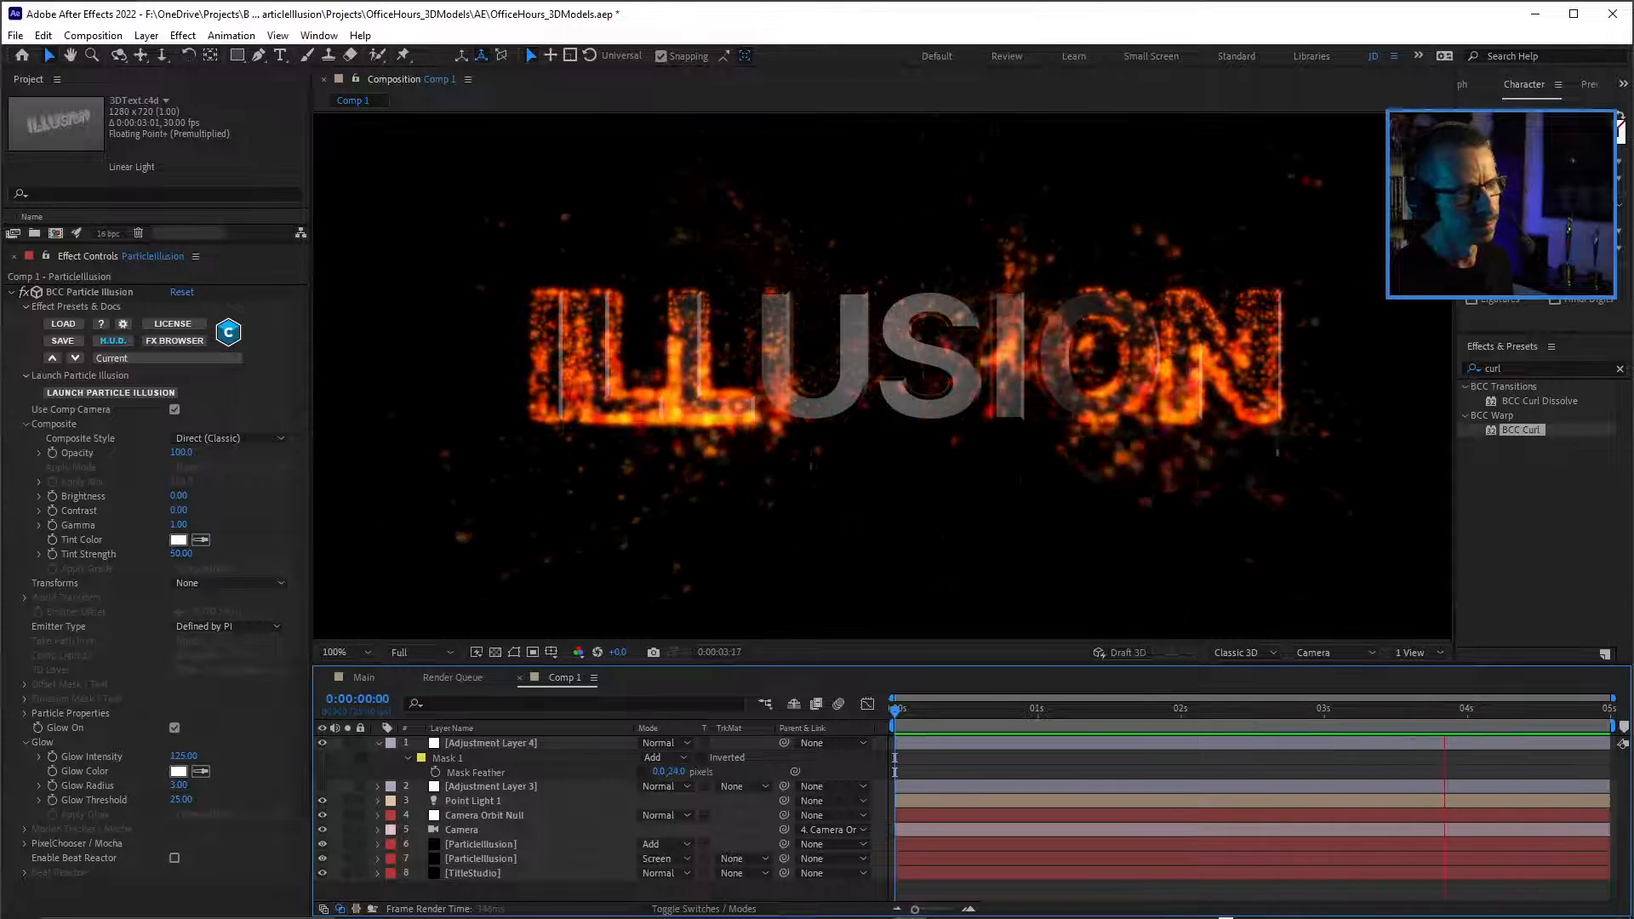
key(space)
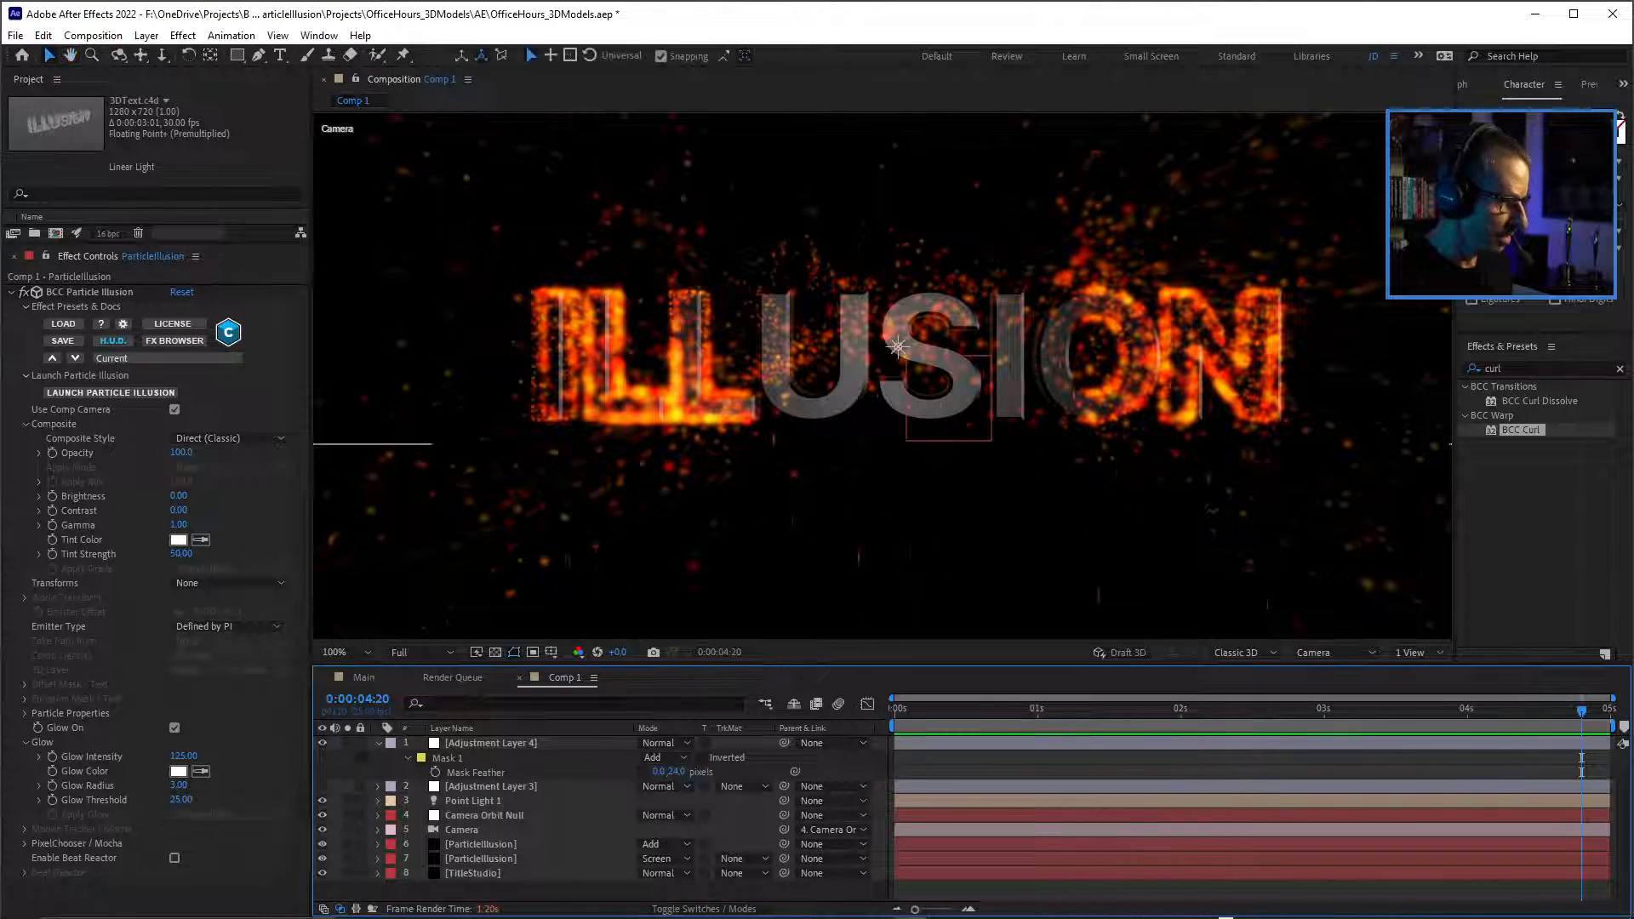
Set the Camera Orbit Null's Y Rotation to 32° to view the particle text from an angle.
click(486, 815)
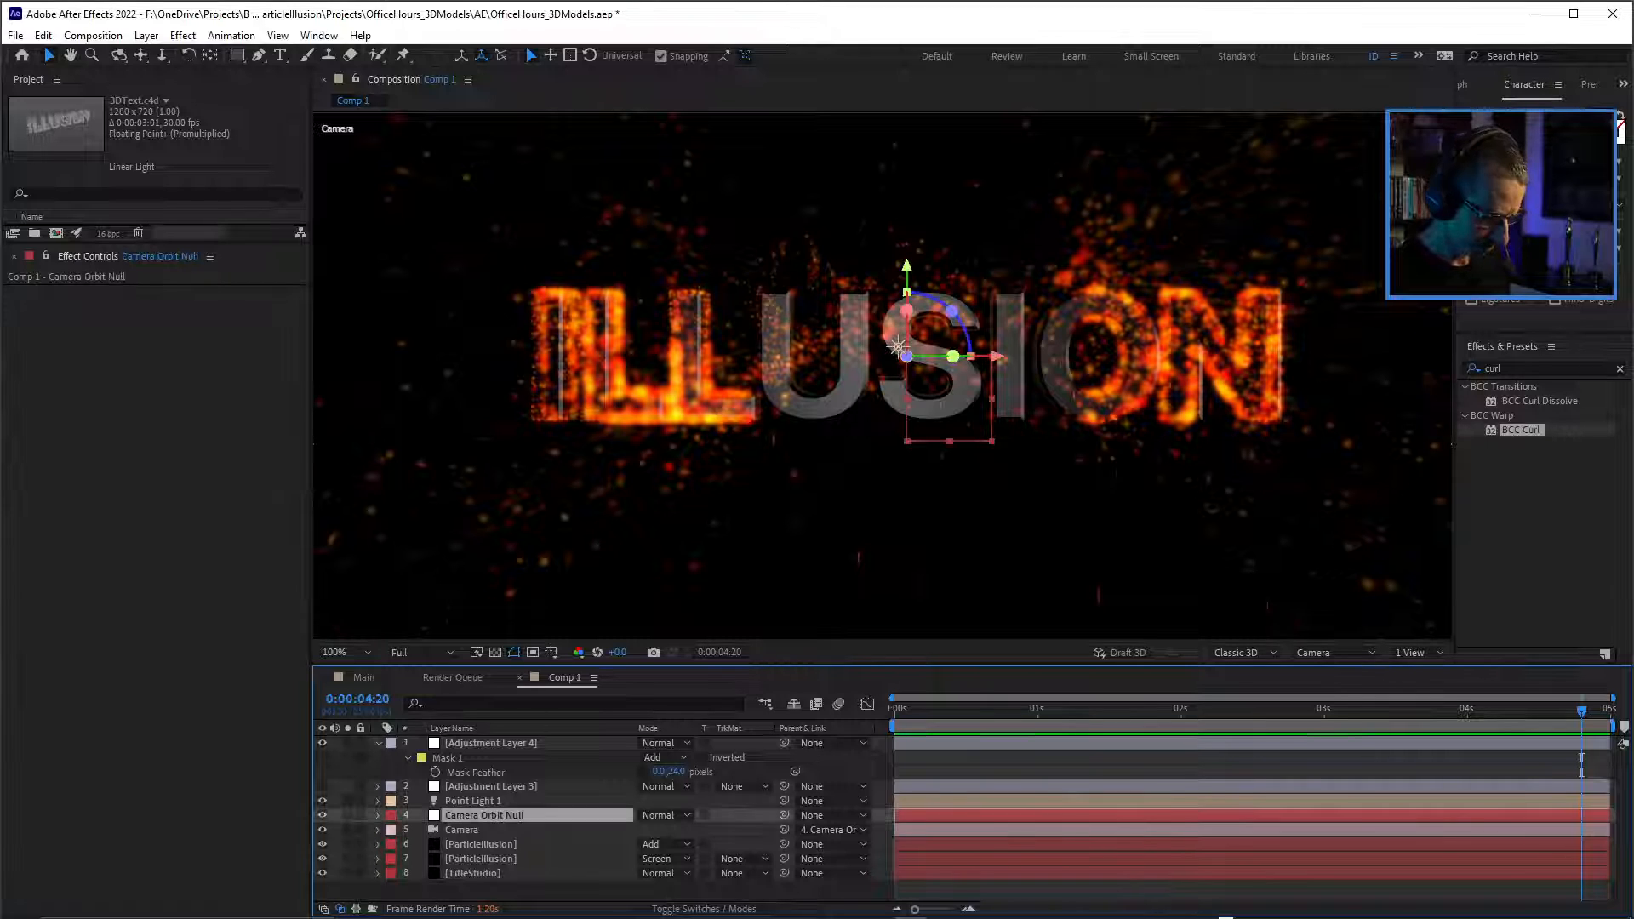
key(r)
drag(661, 859, 683, 858)
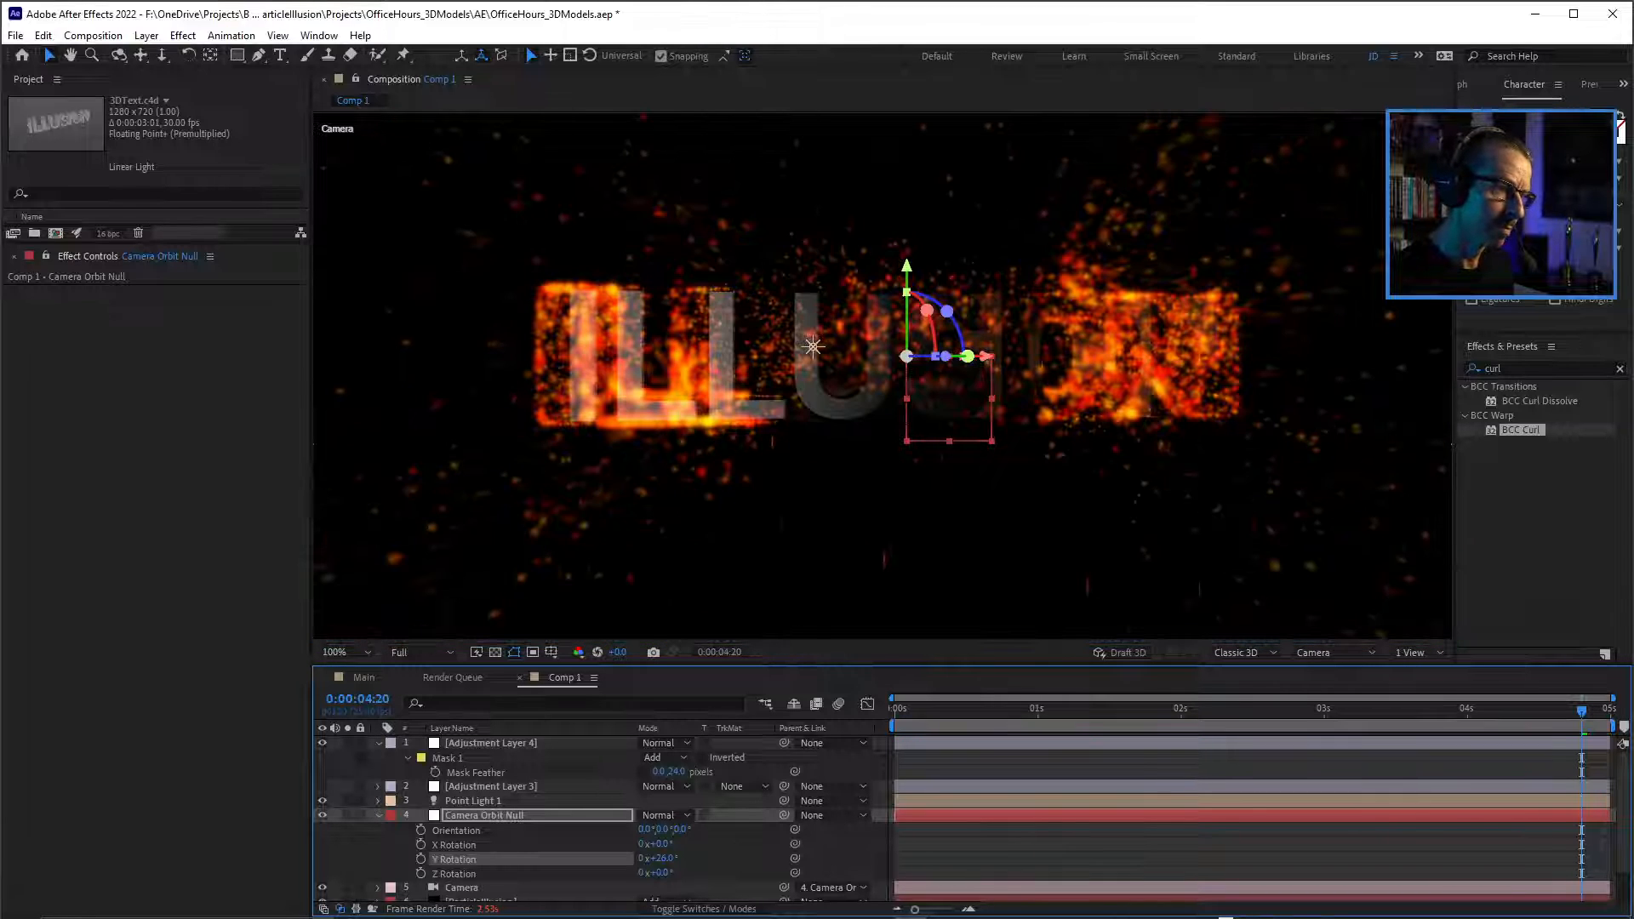
text(32)
key(Return)
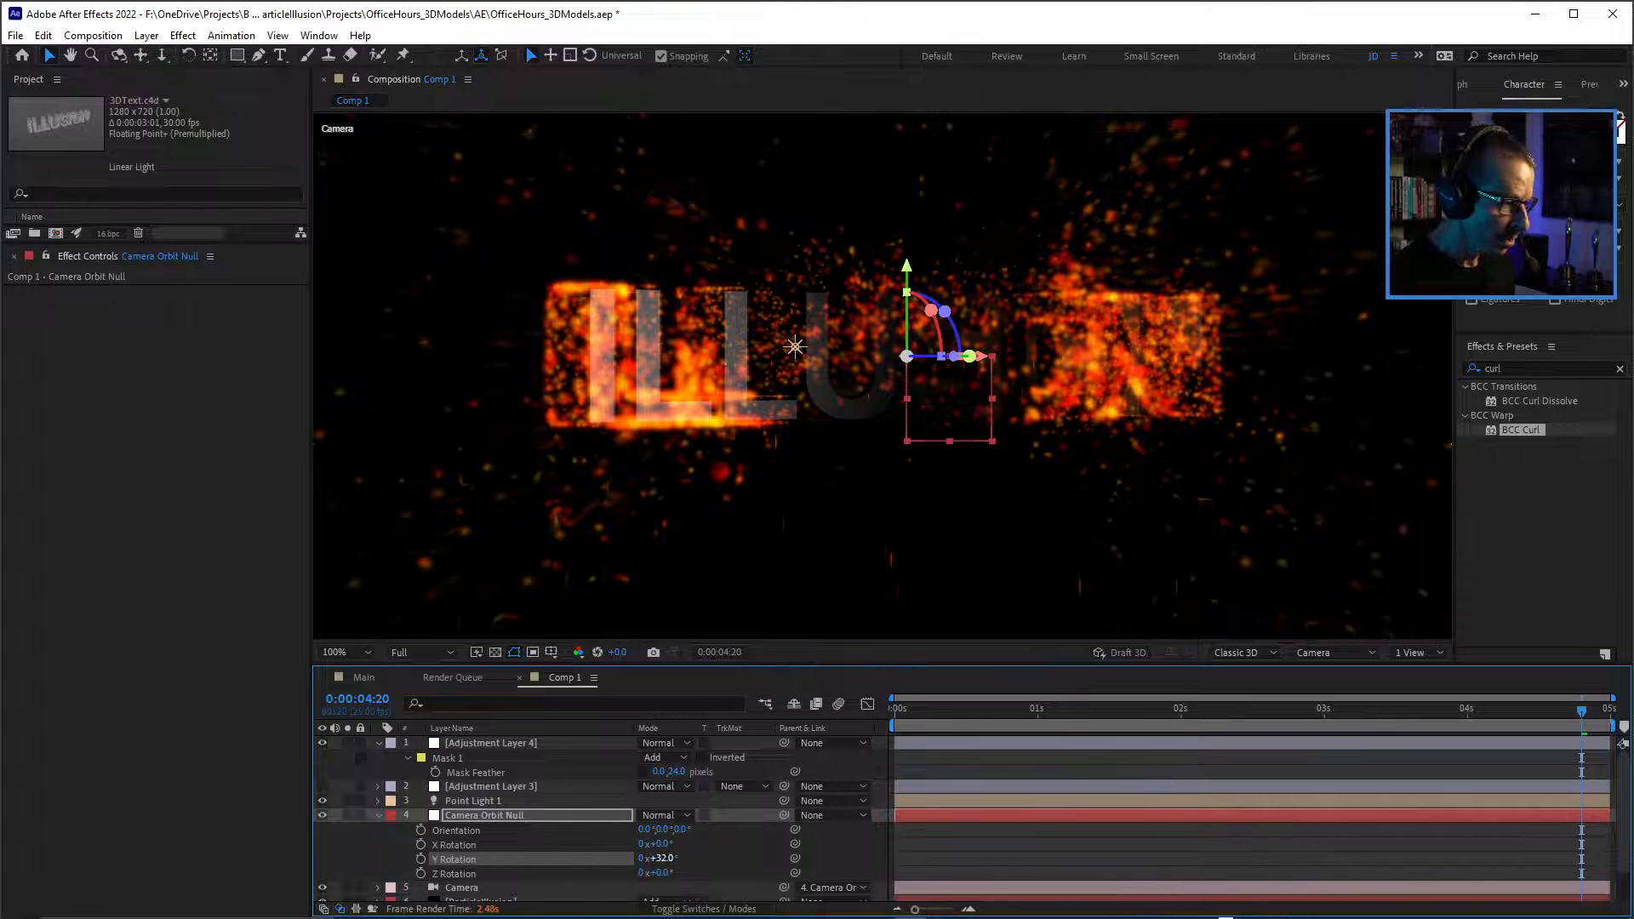
Reset the Camera Orbit Null's Y Rotation to 0° and save the project.
click(659, 858)
text(0)
key(Return)
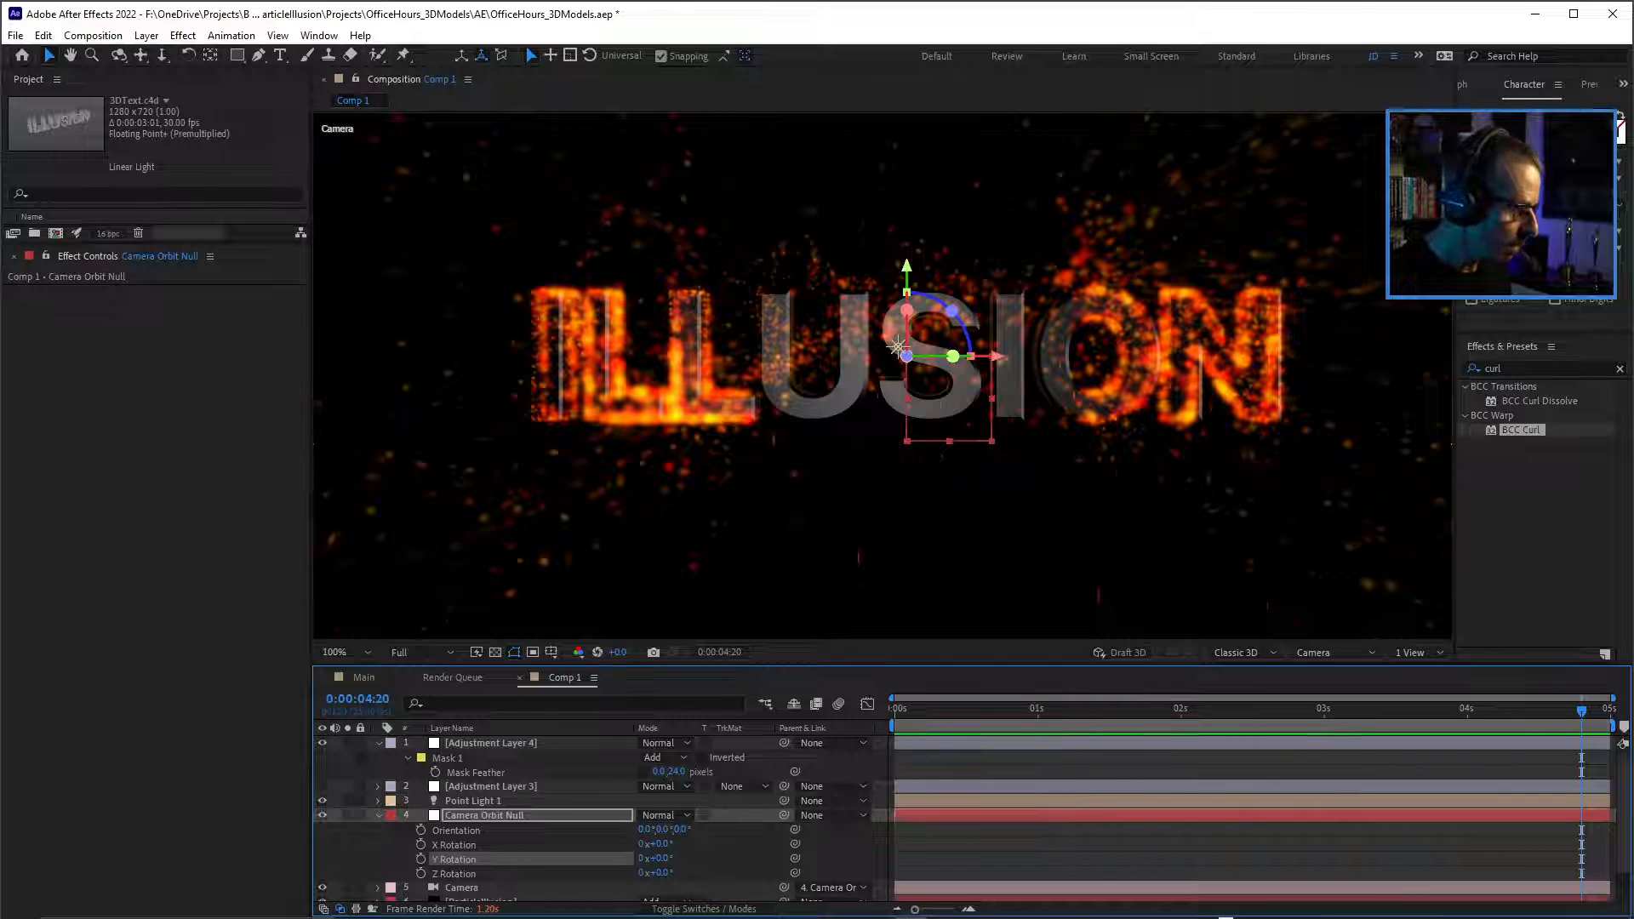
key(r)
key(ctrl+s)
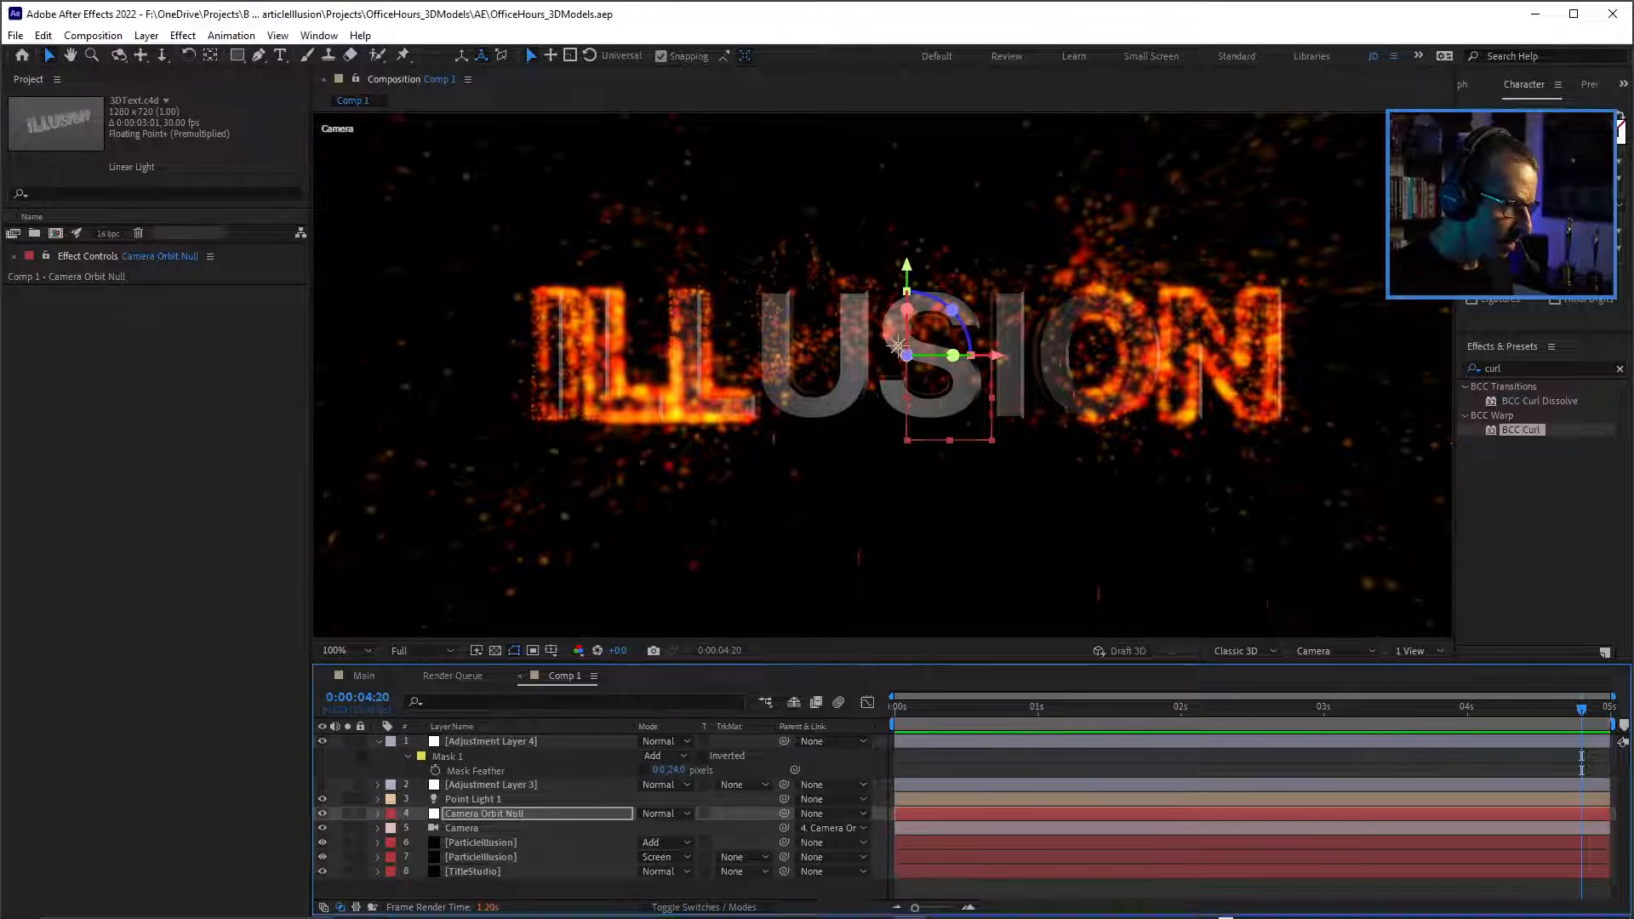
drag(885, 664, 885, 590)
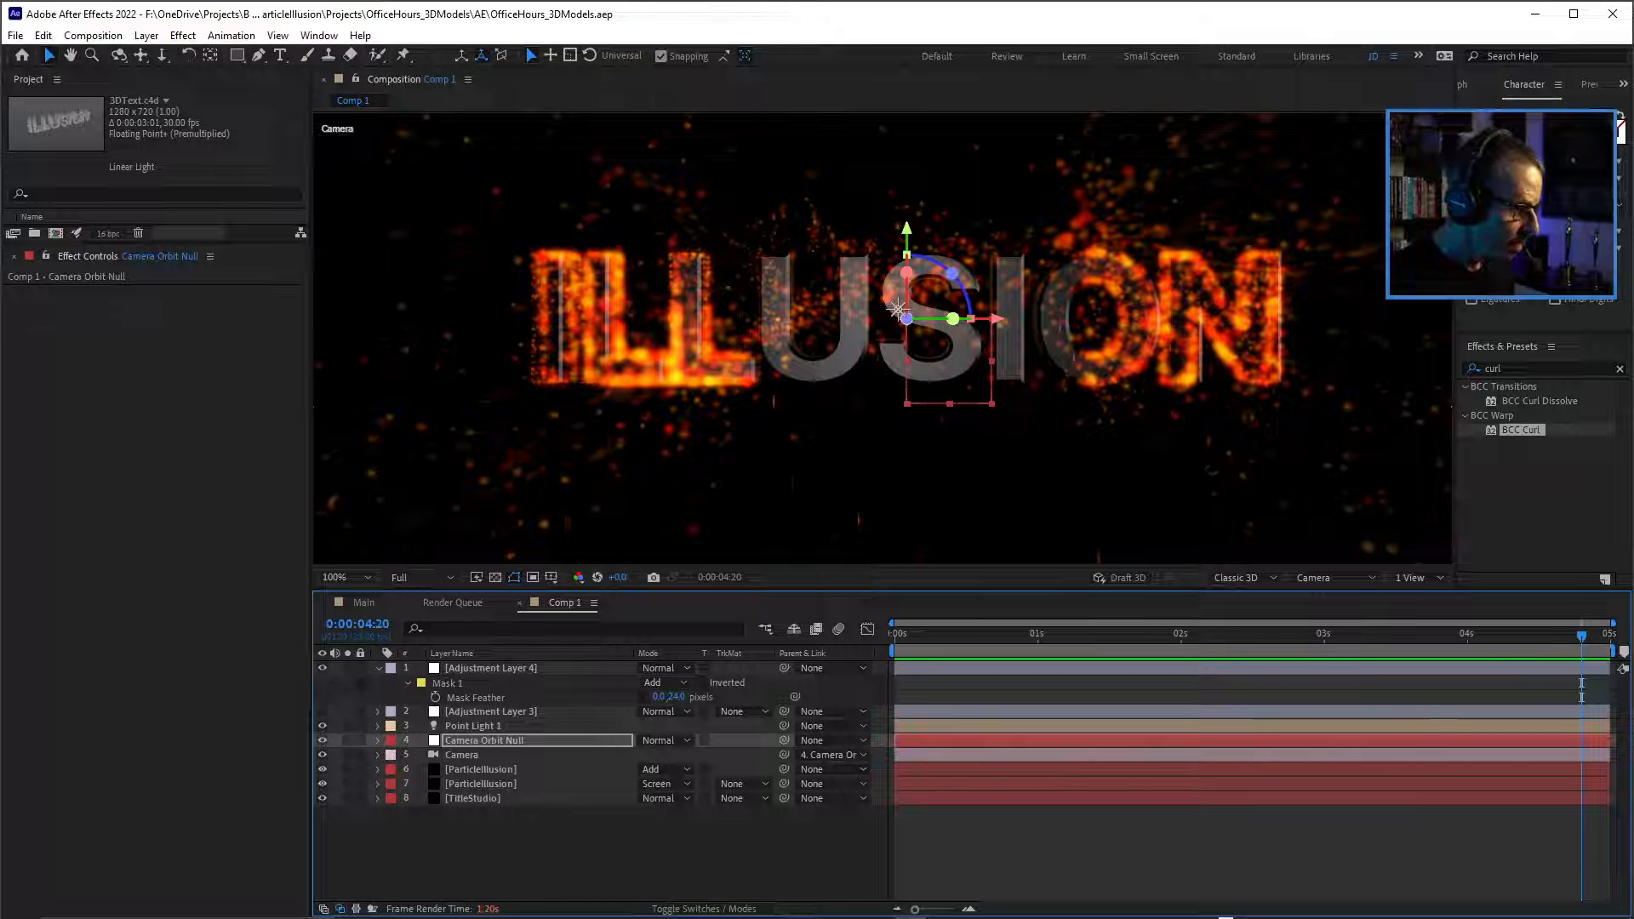
Find the BCC Displacement Map effect and apply it to the TitleStudio layer.
click(474, 799)
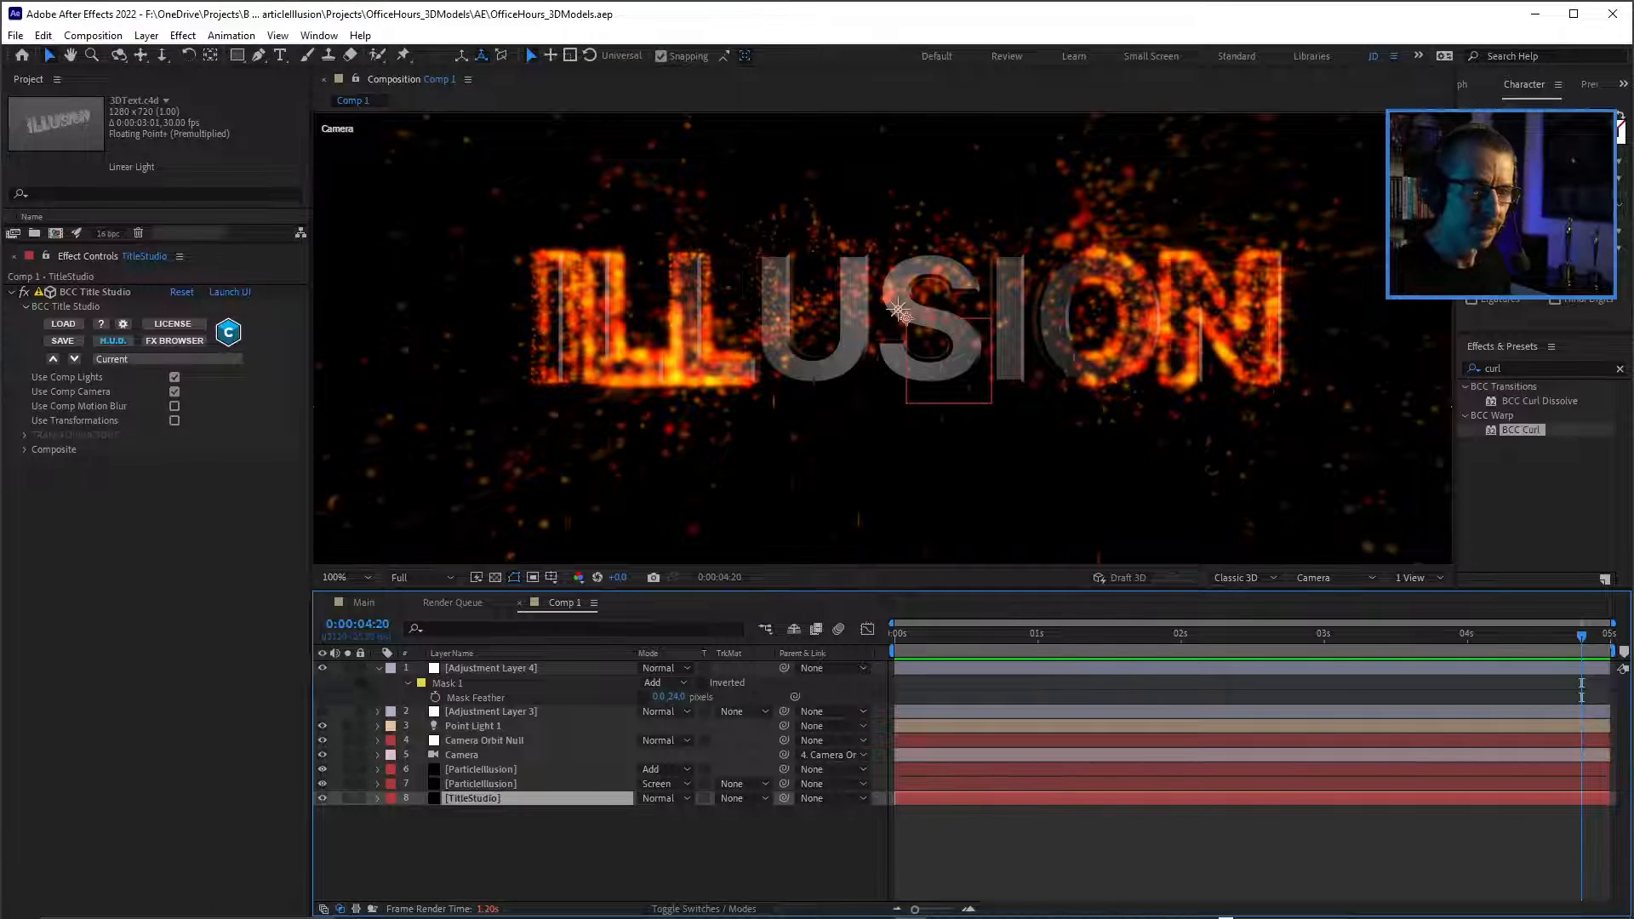
click(1510, 369)
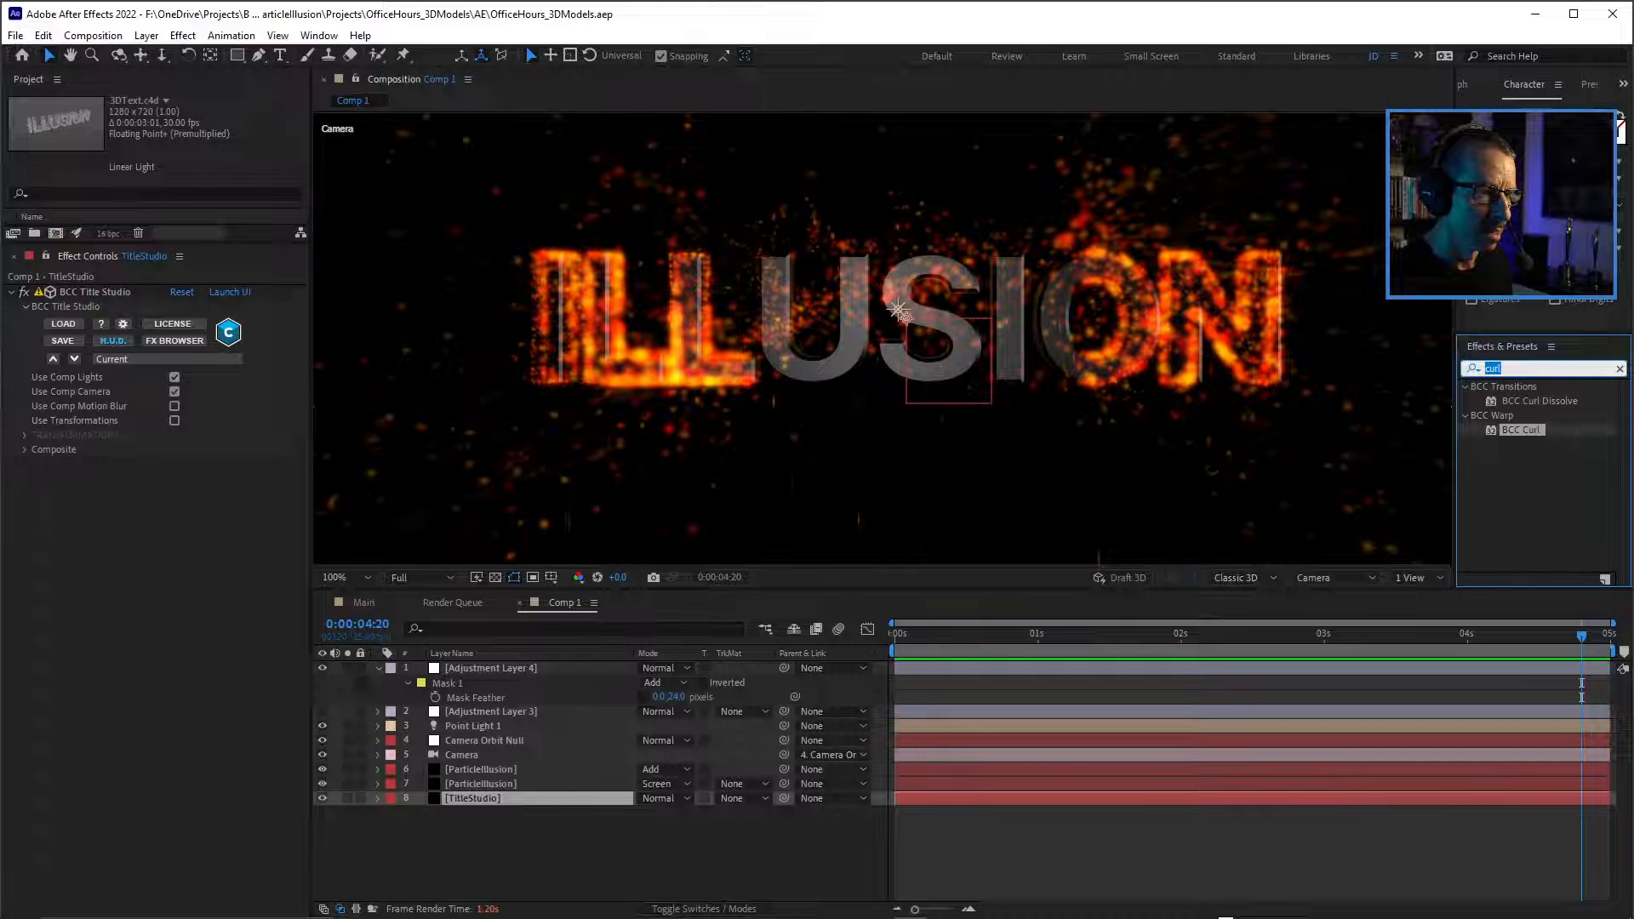
text(dis)
text(p)
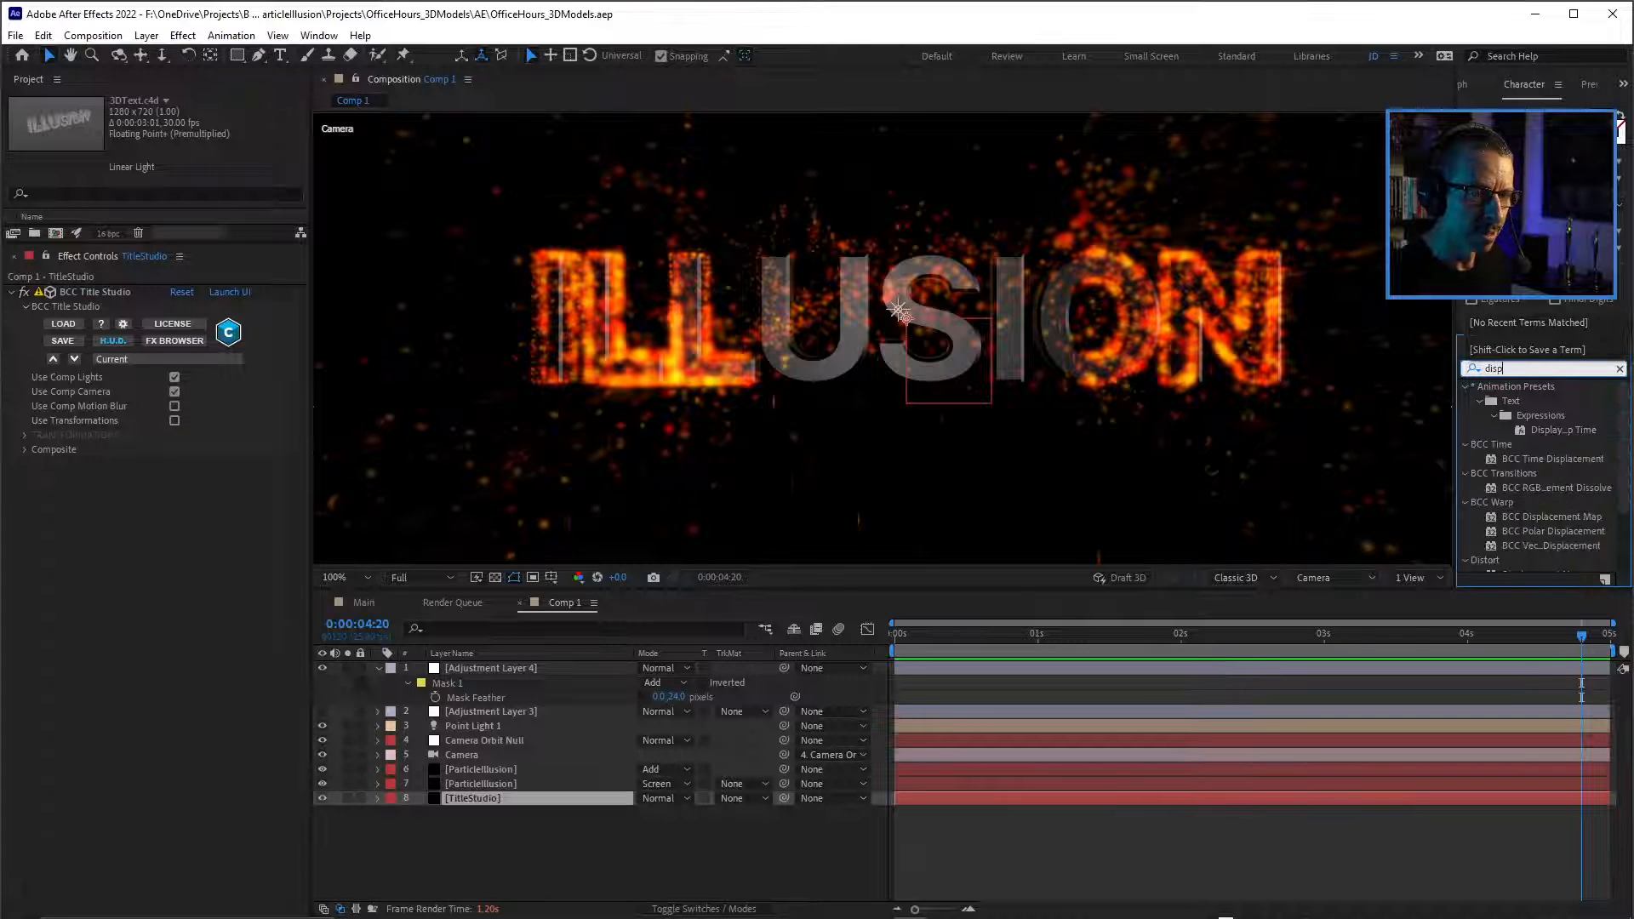
text(lacmen)
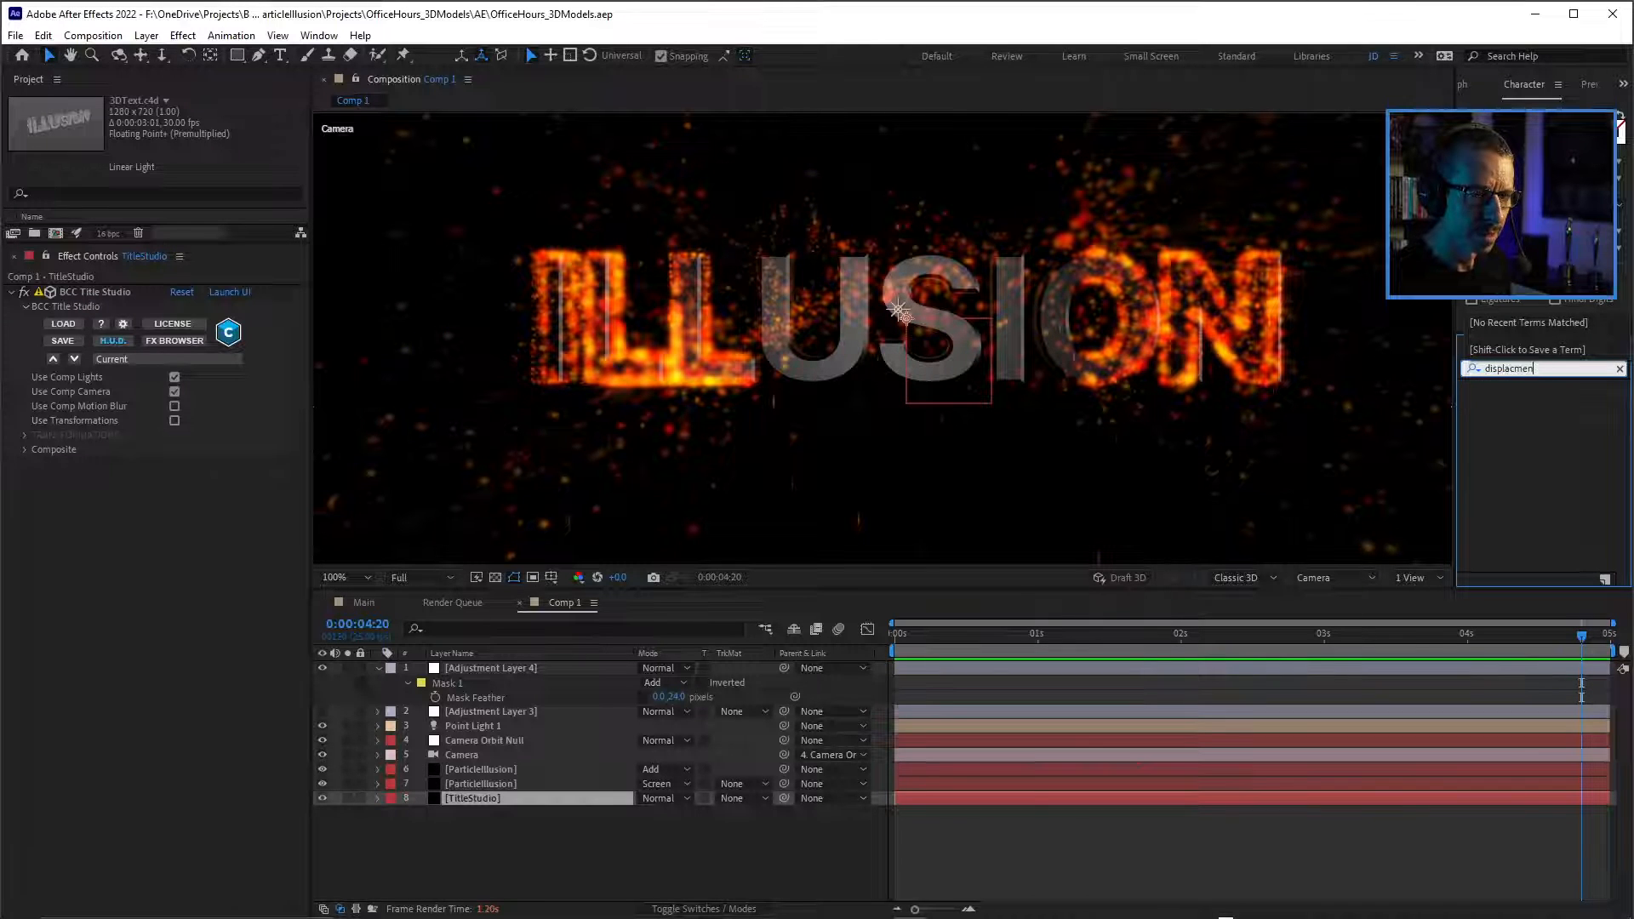
key(BackSpace)
key(BackSpace)
key(BackSpace)
key(BackSpace)
key(BackSpace)
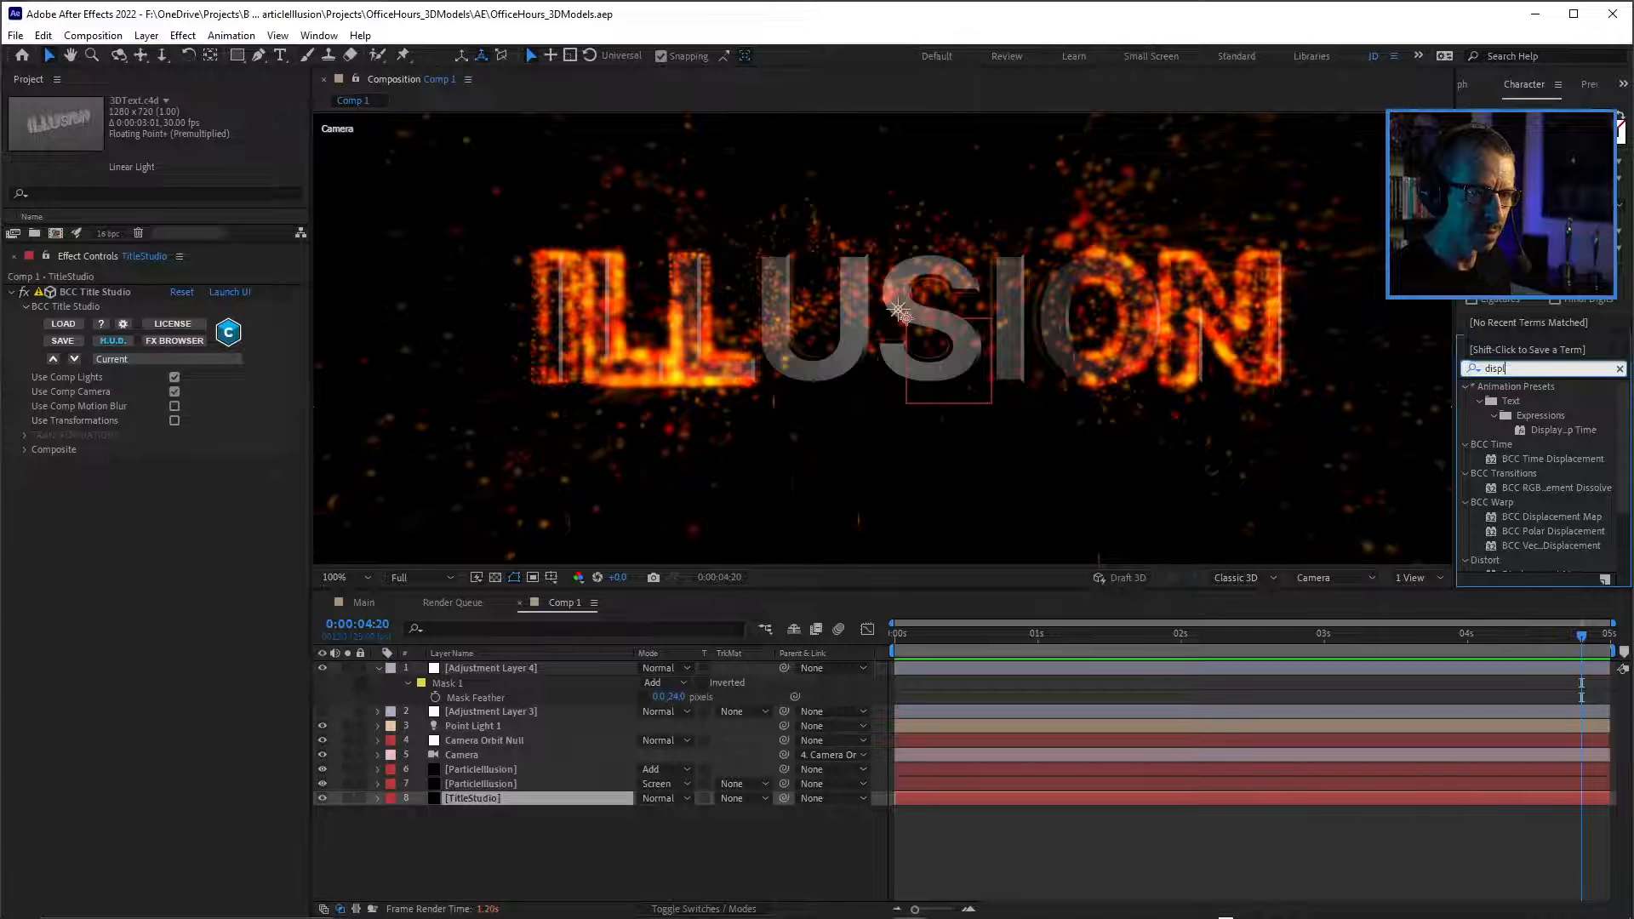
key(BackSpace)
key(BackSpace)
text(bcc)
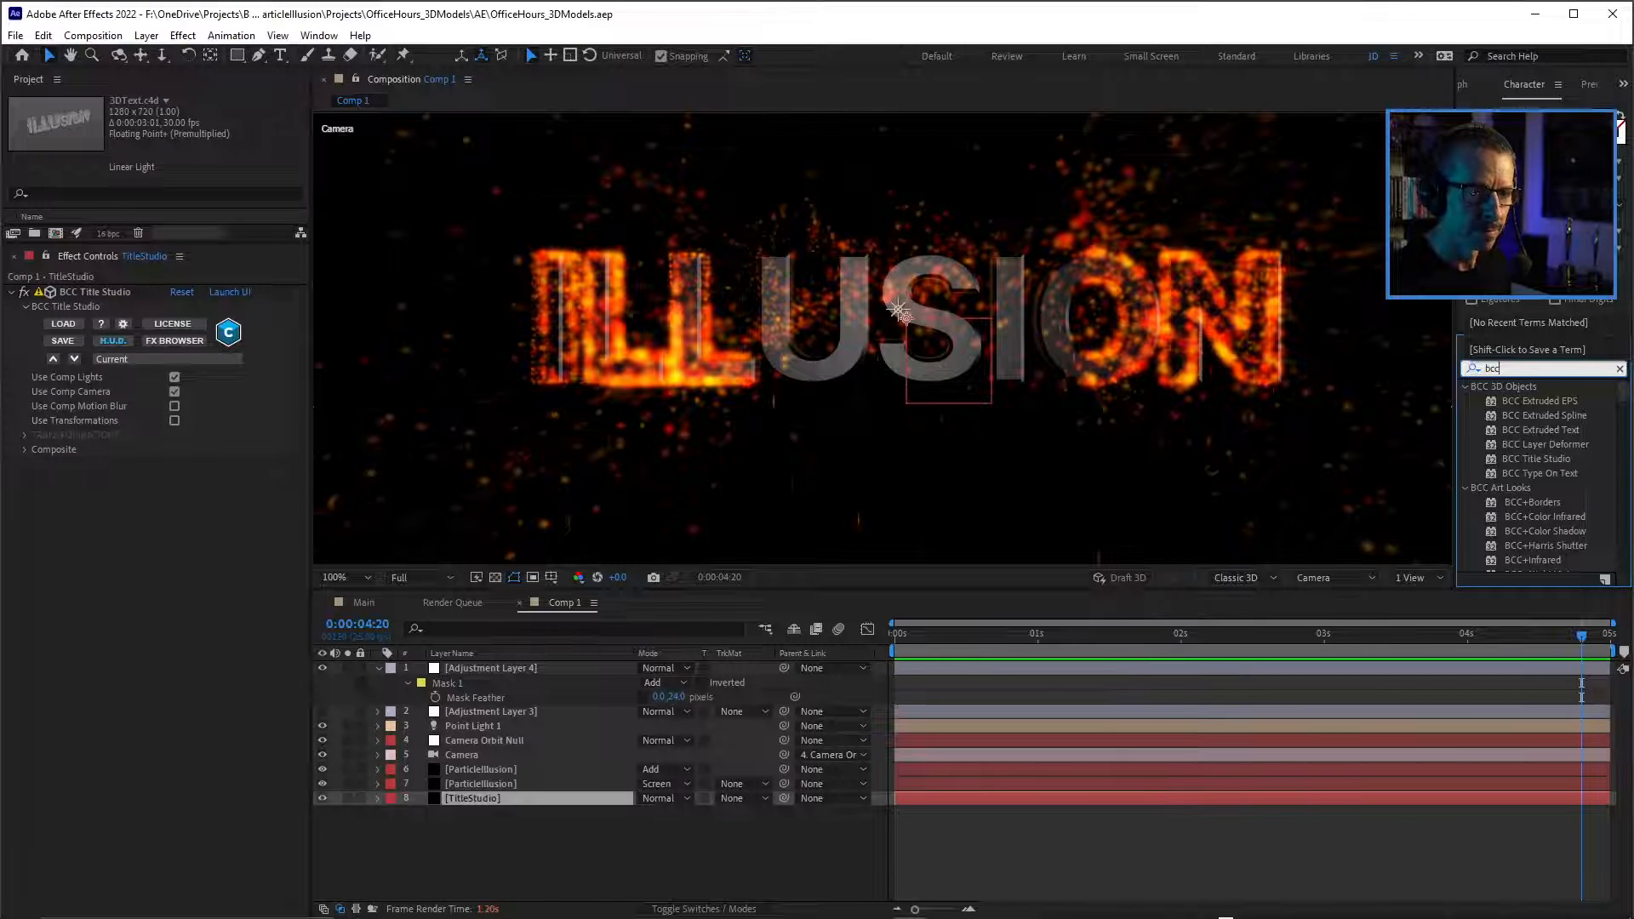
text( dis)
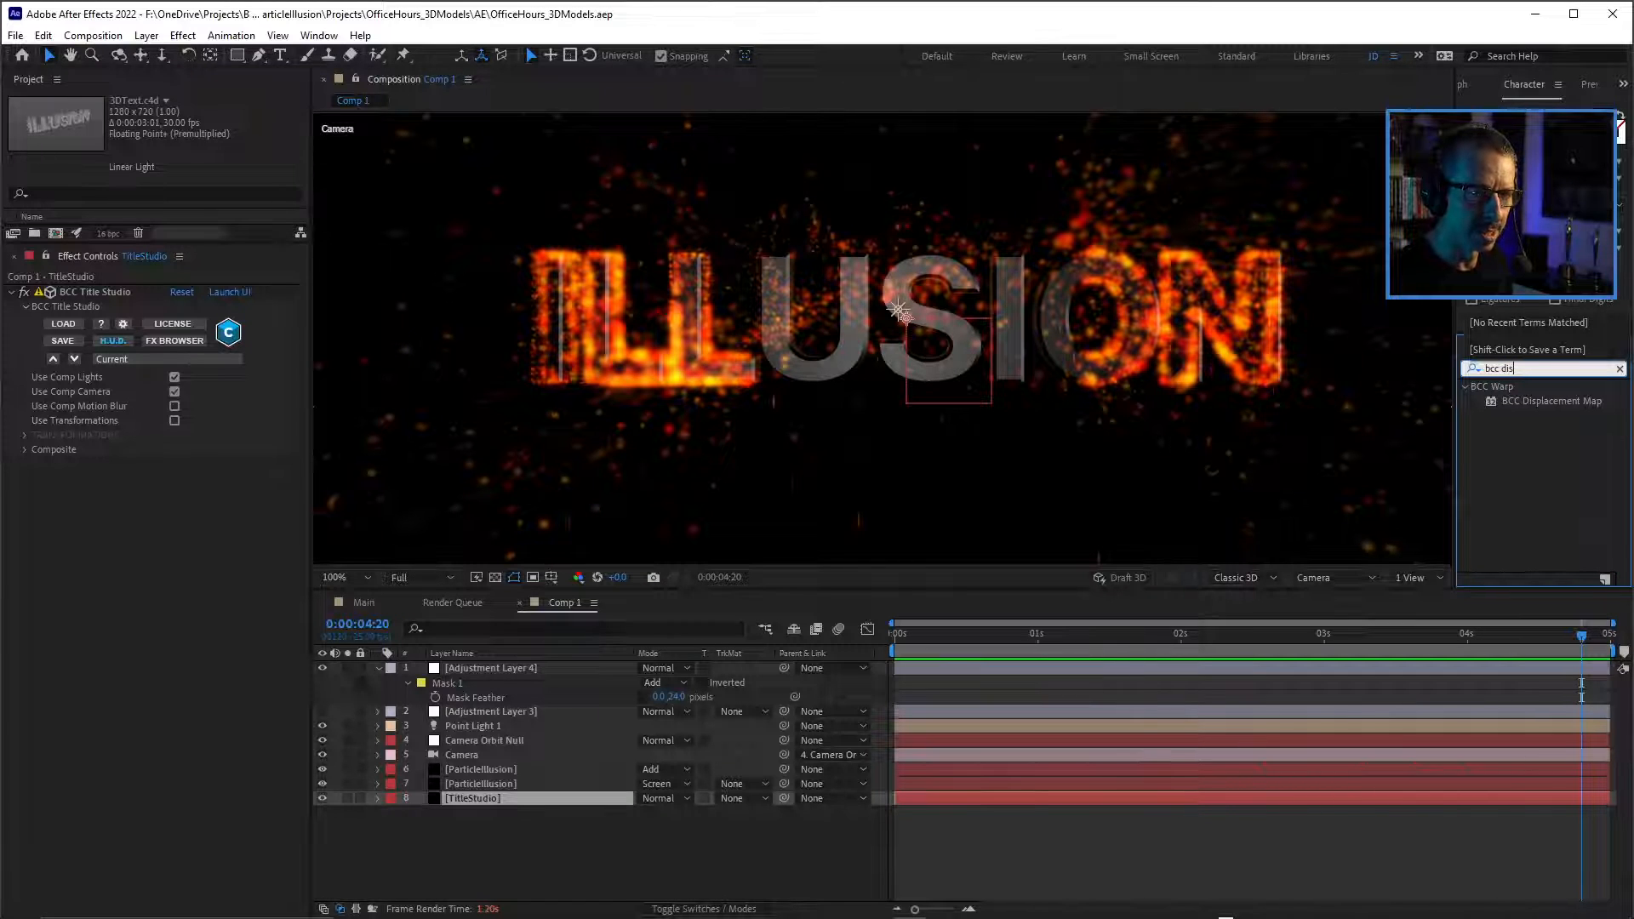
click(1552, 401)
double_click(1551, 401)
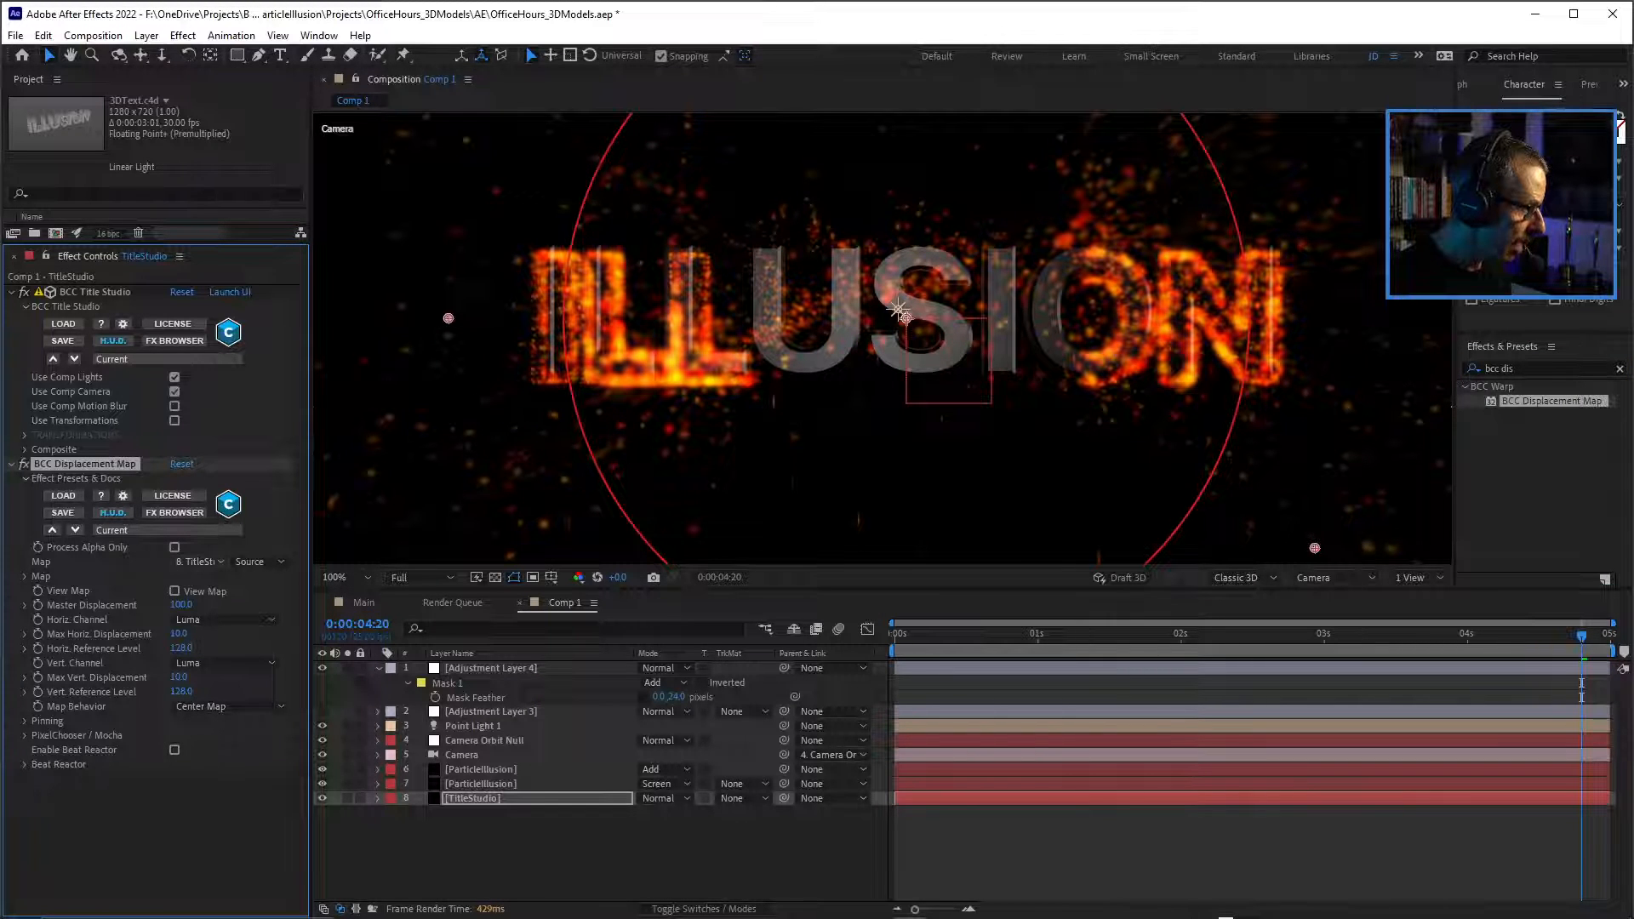
Use layer 7, ParticleIllusion, as the displacement map, with Effects & Masks as its source.
click(199, 561)
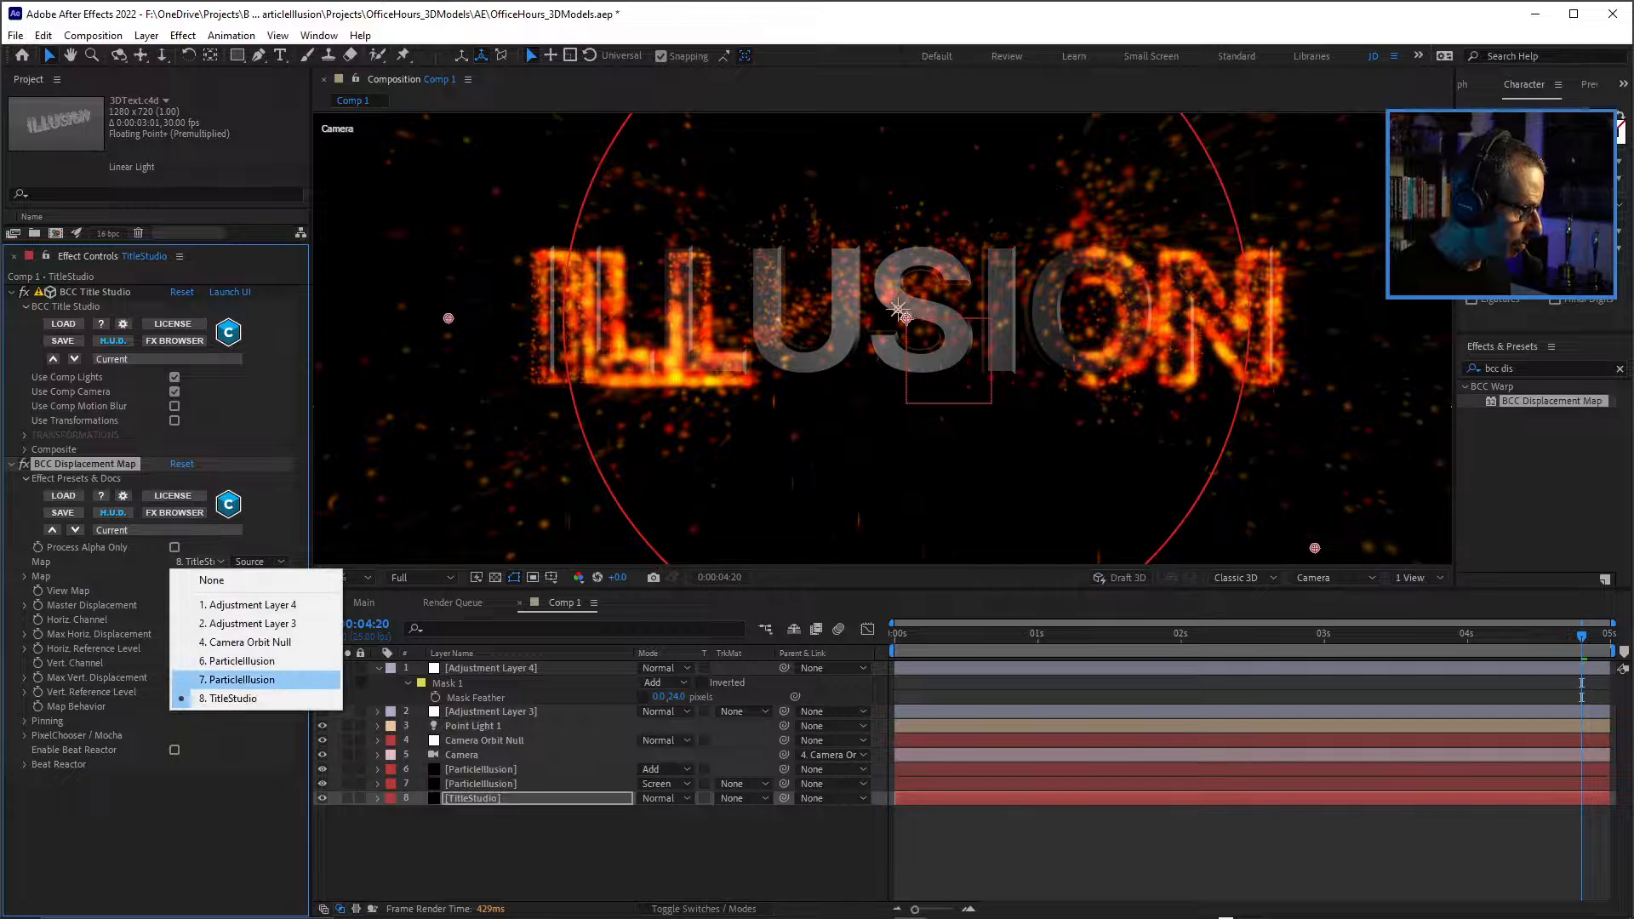
click(237, 680)
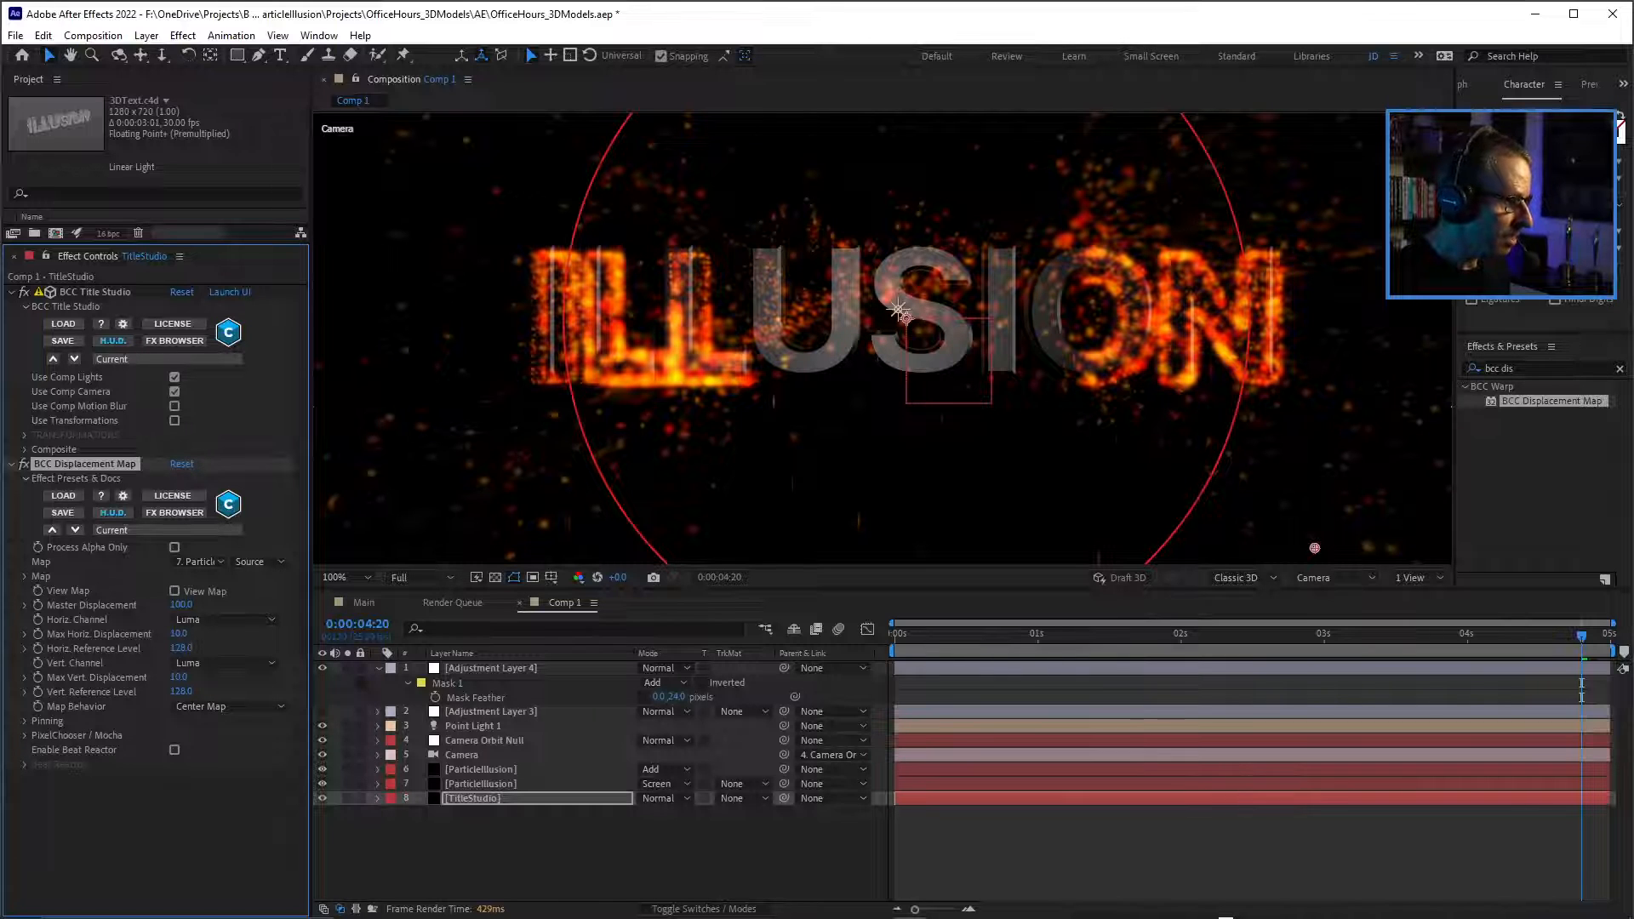
click(255, 562)
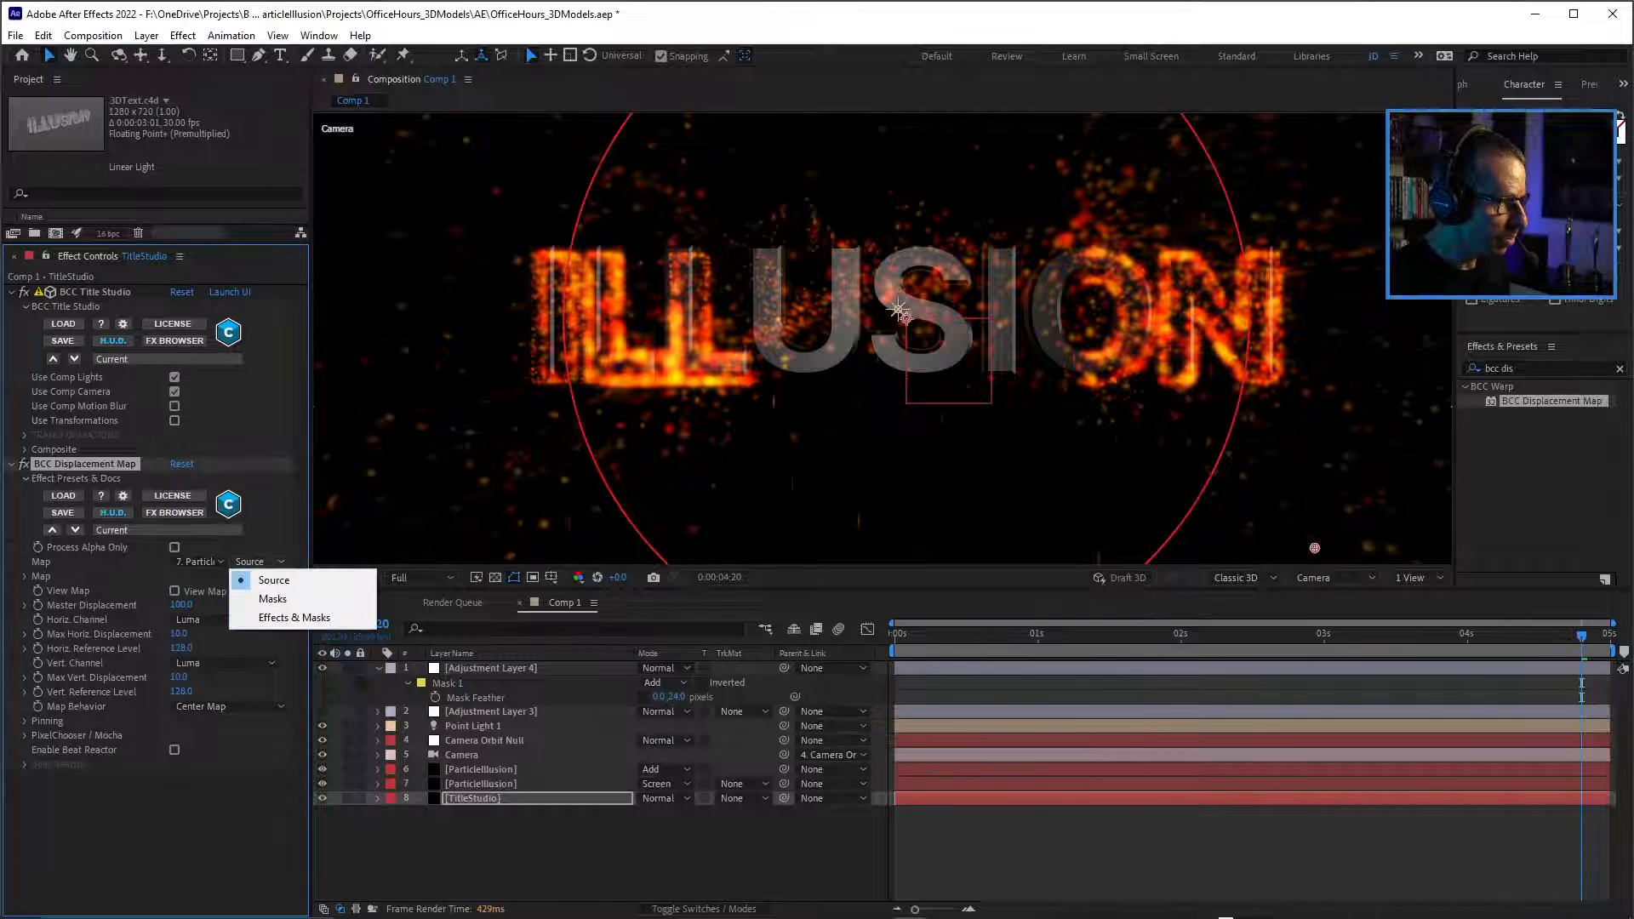
click(295, 617)
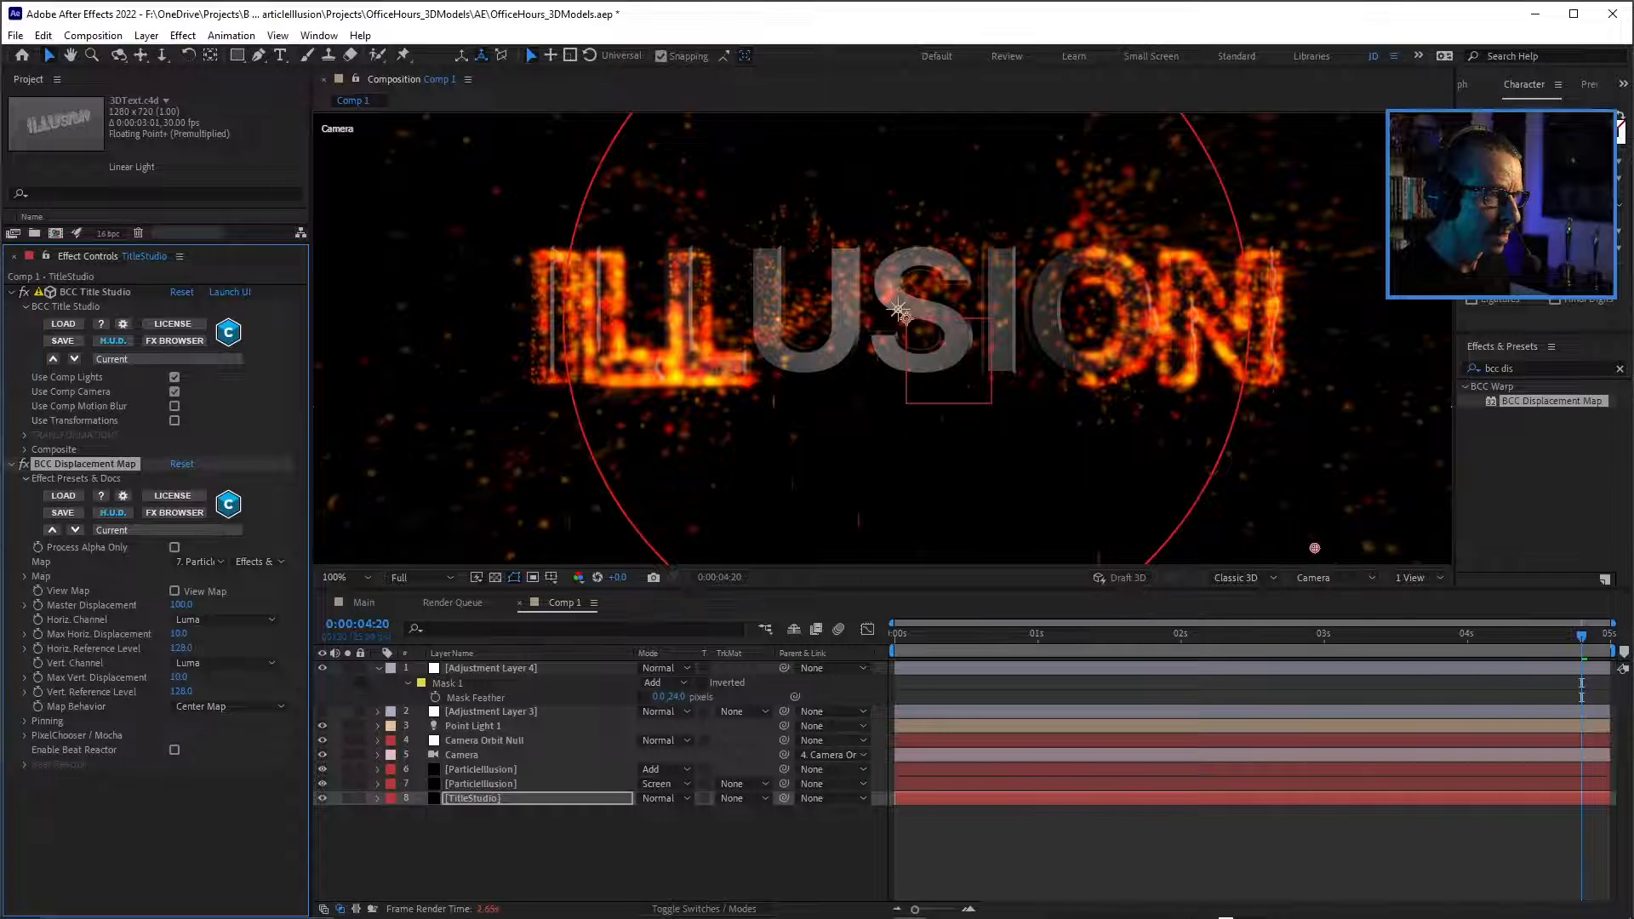
Set the displacement map's Master Displacement to 166 while checking the distortion on the text up close.
key(period)
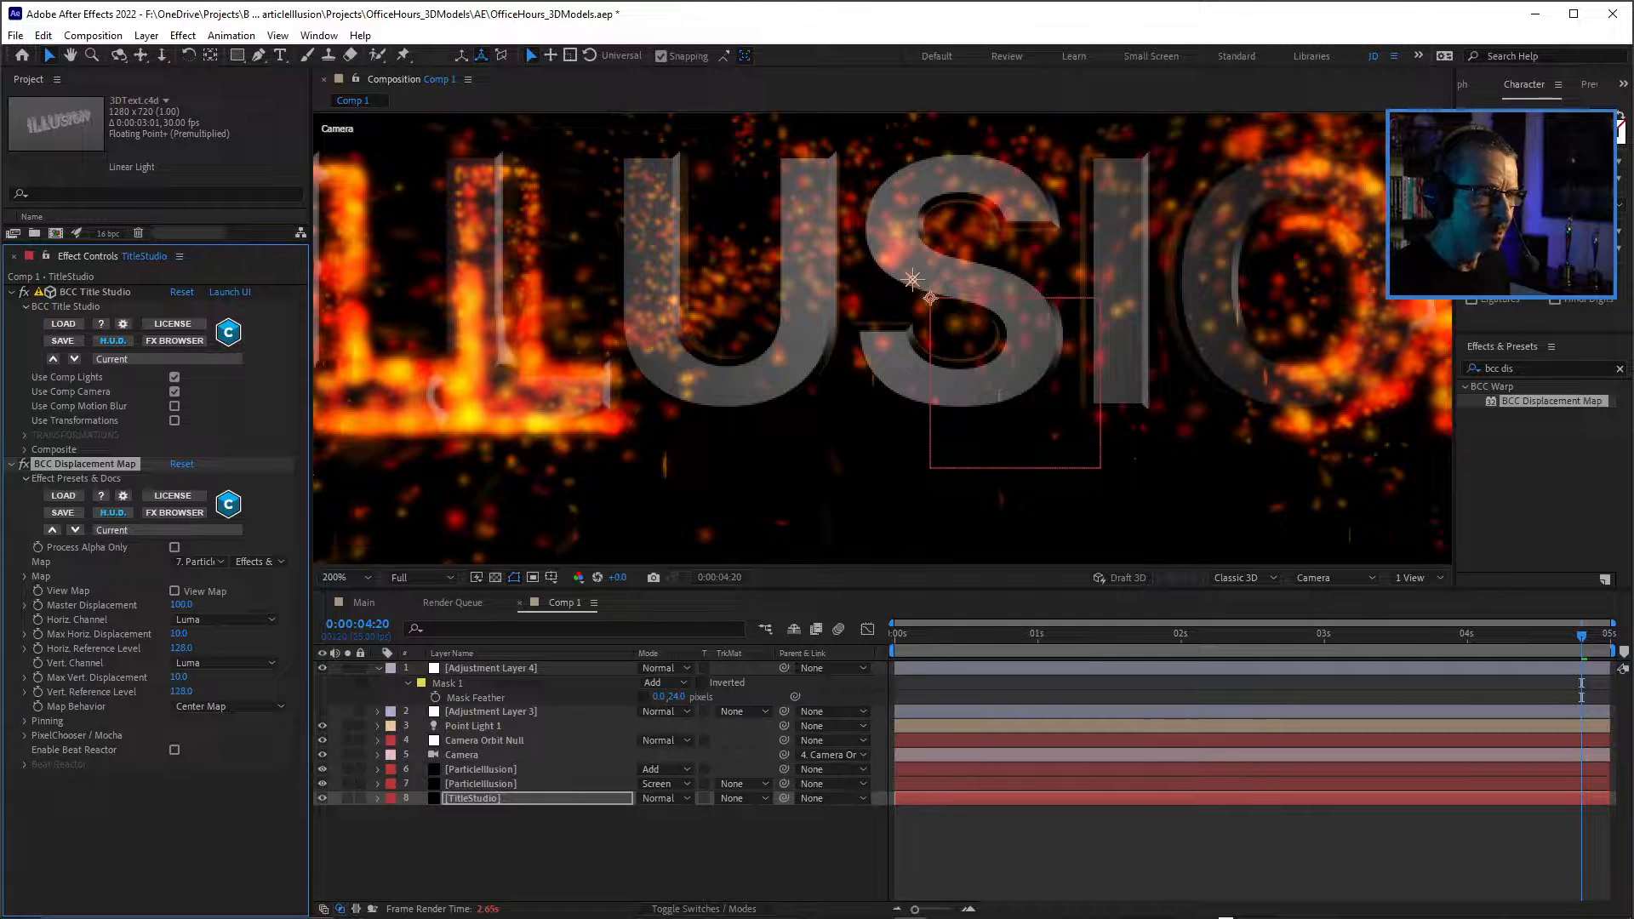
drag(181, 605, 246, 605)
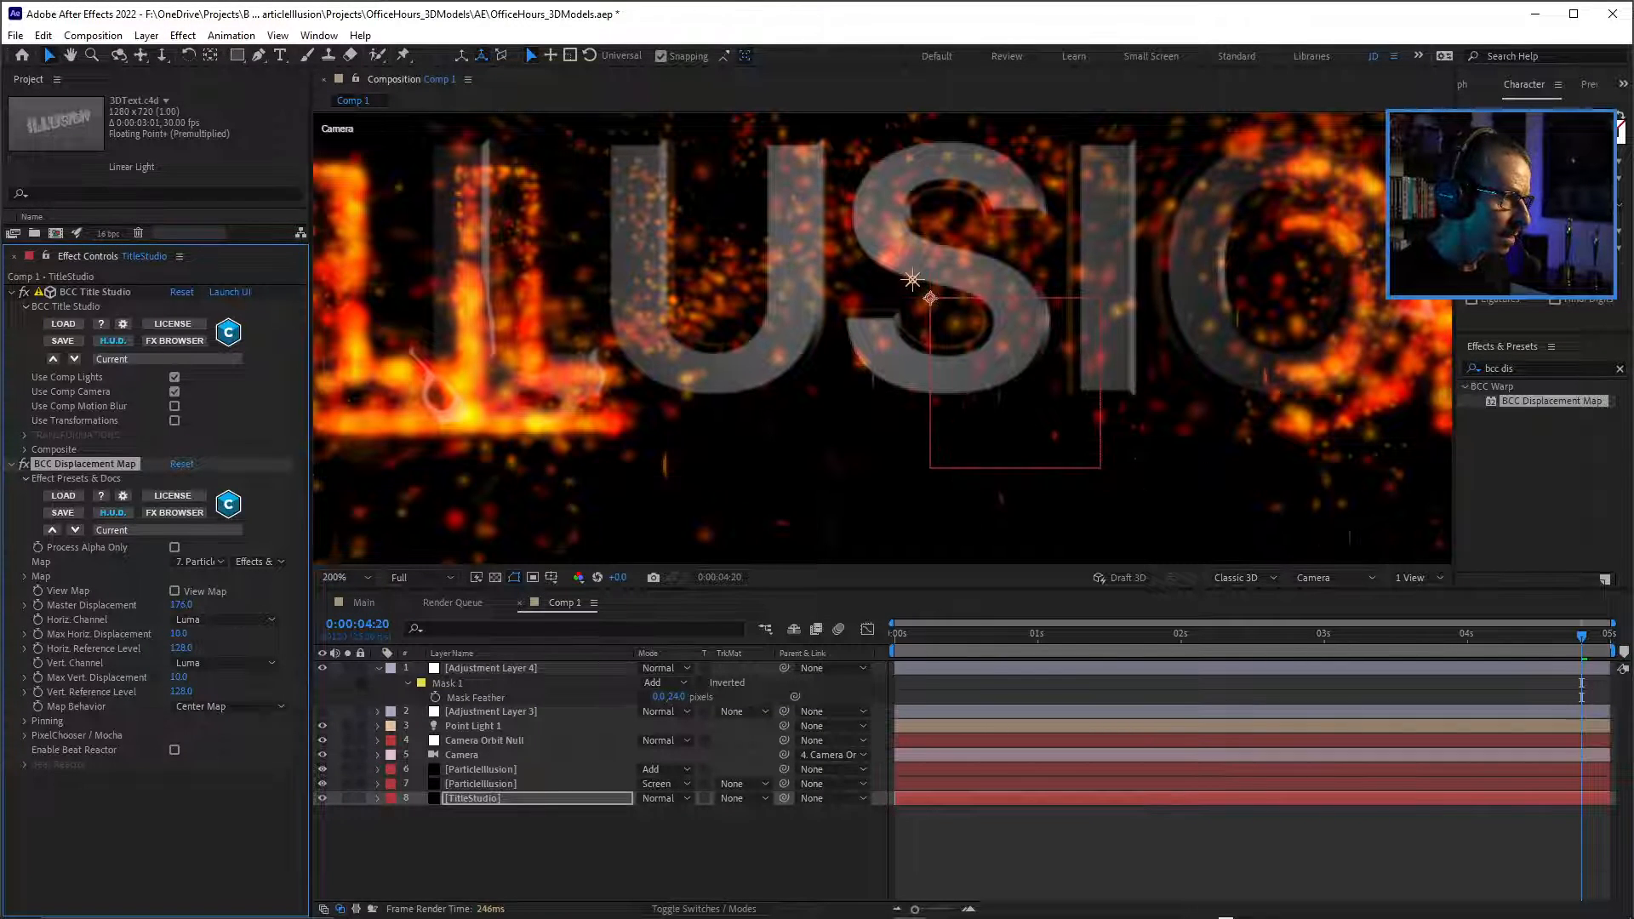
drag(182, 605, 173, 605)
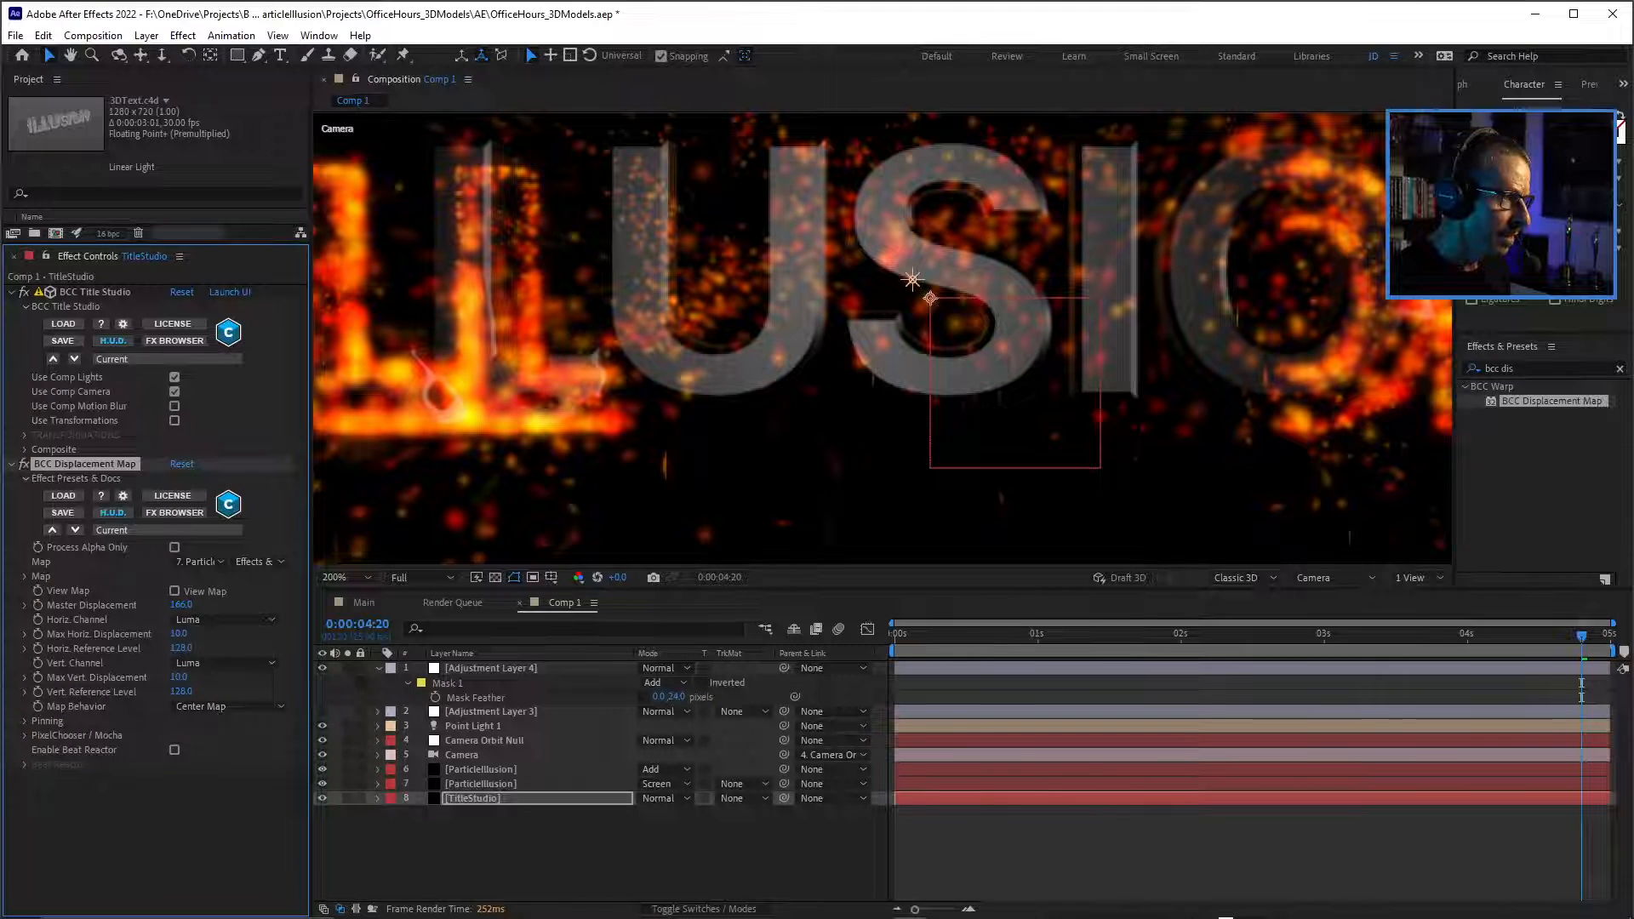
scroll(522, 387, up, 2)
scroll(704, 386, down, 2)
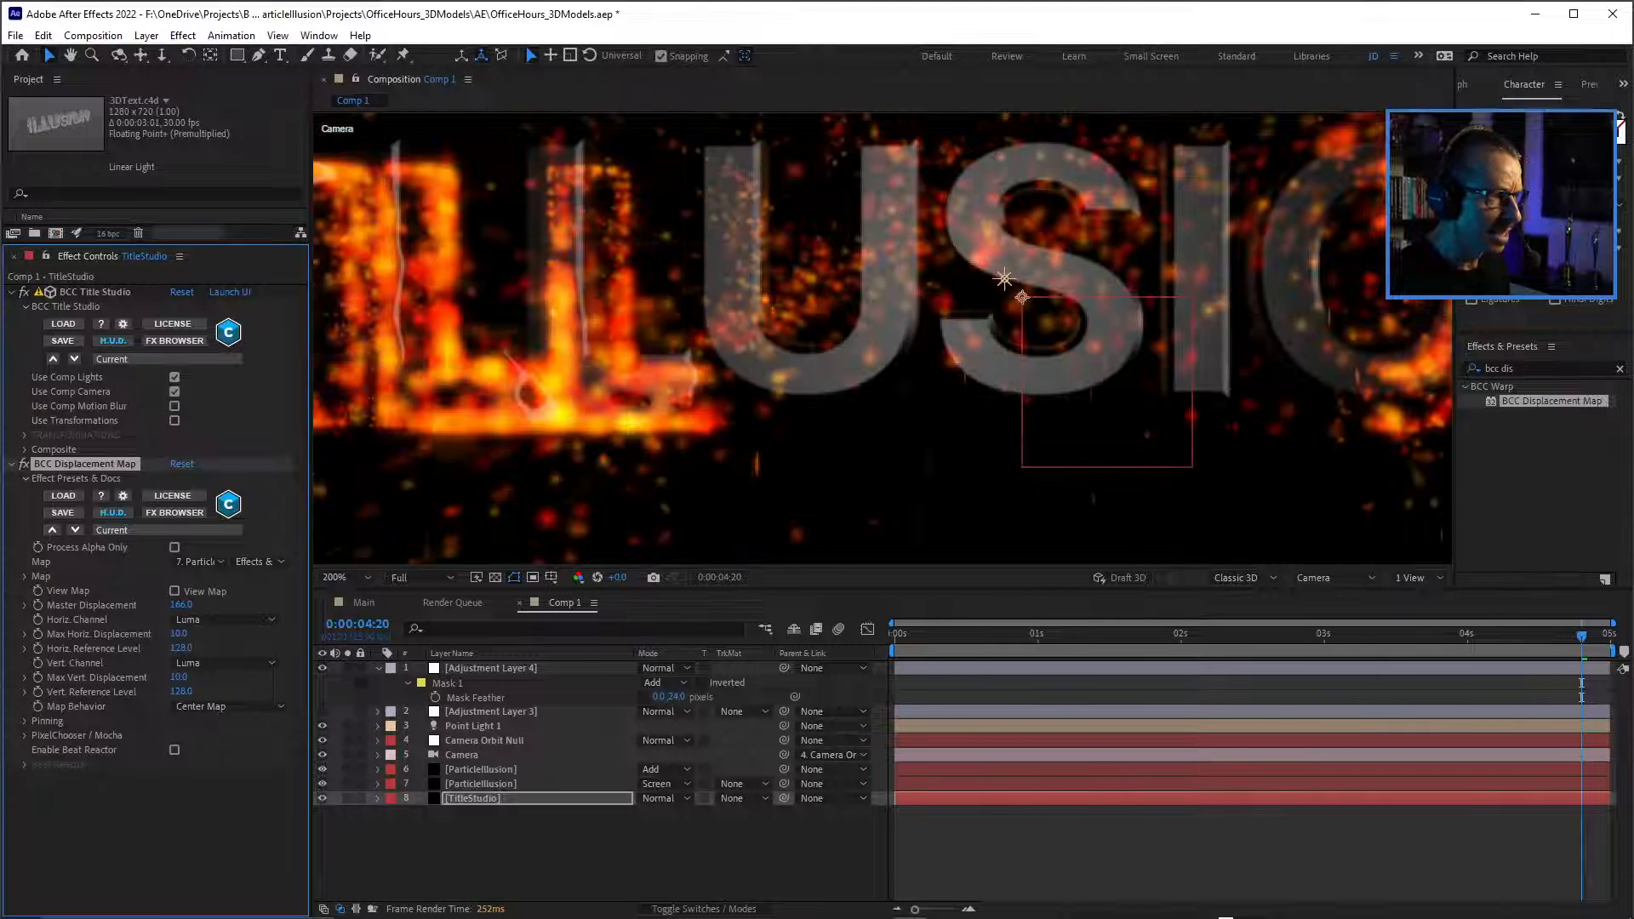
scroll(703, 385, down, 1)
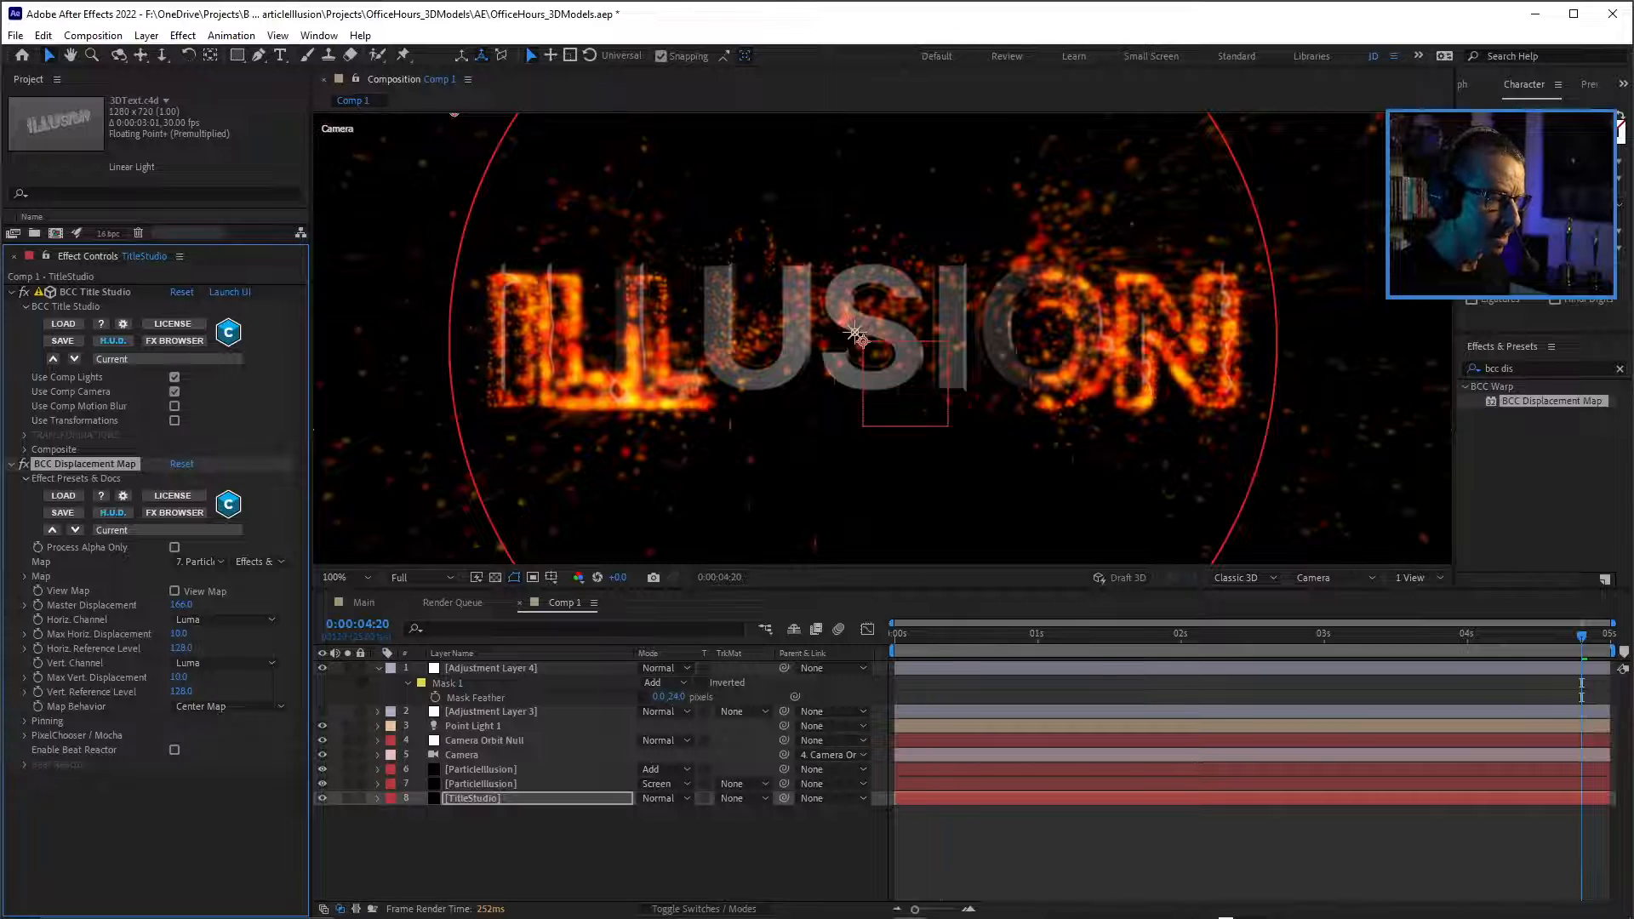
Preview the animation from near its start and examine the distorted letter edges up close.
click(940, 634)
key(space)
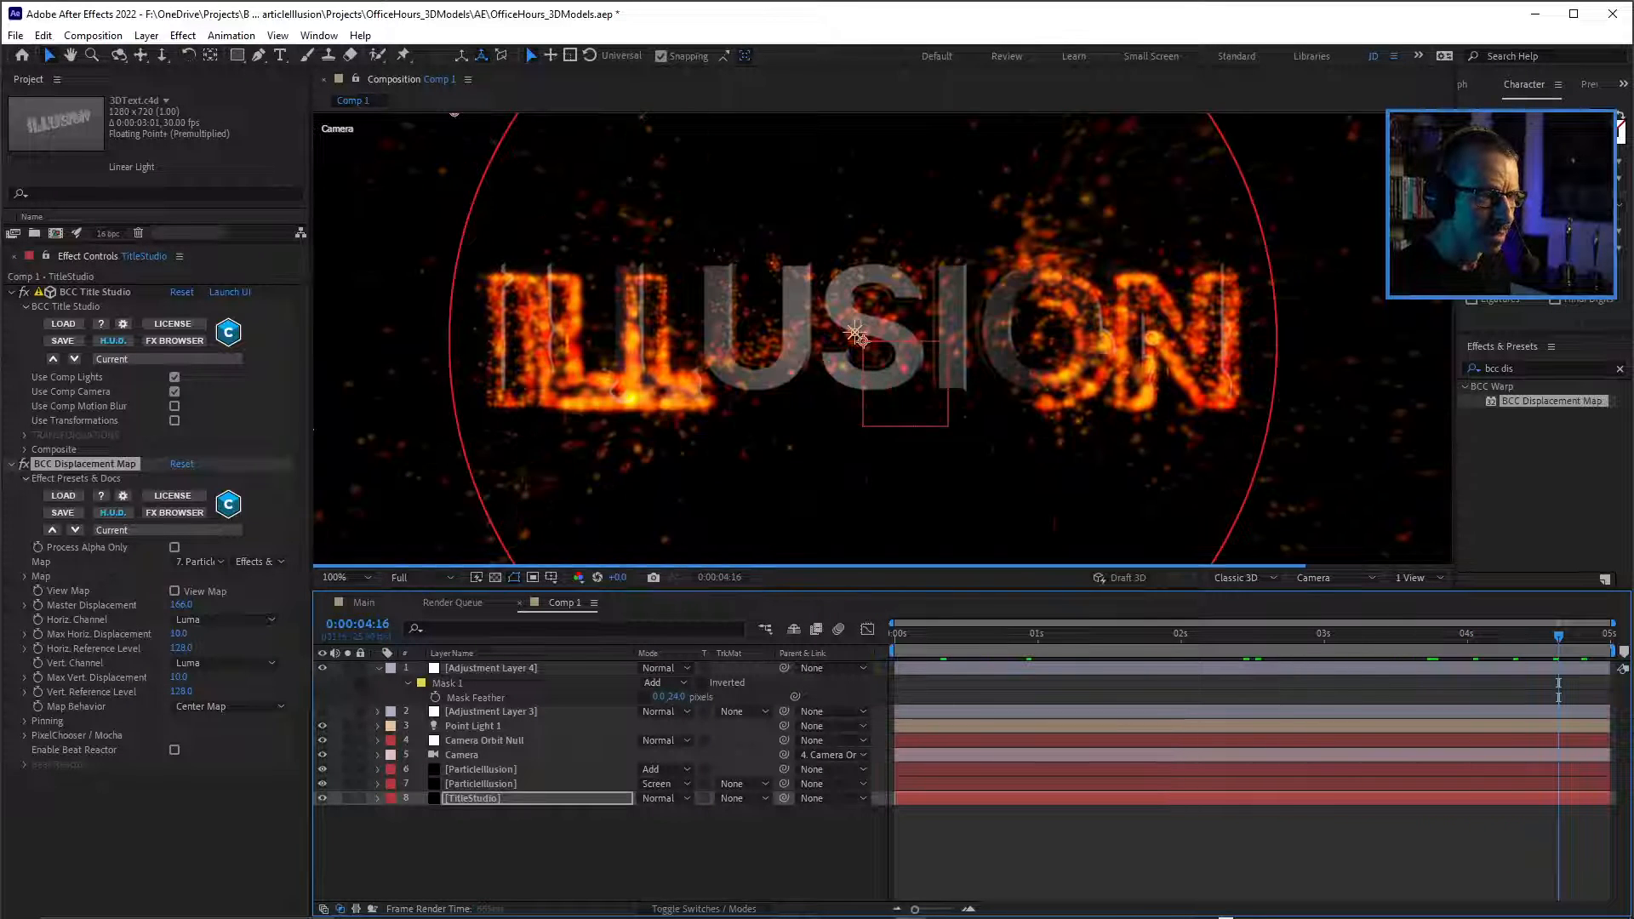
scroll(855, 334, up, 4)
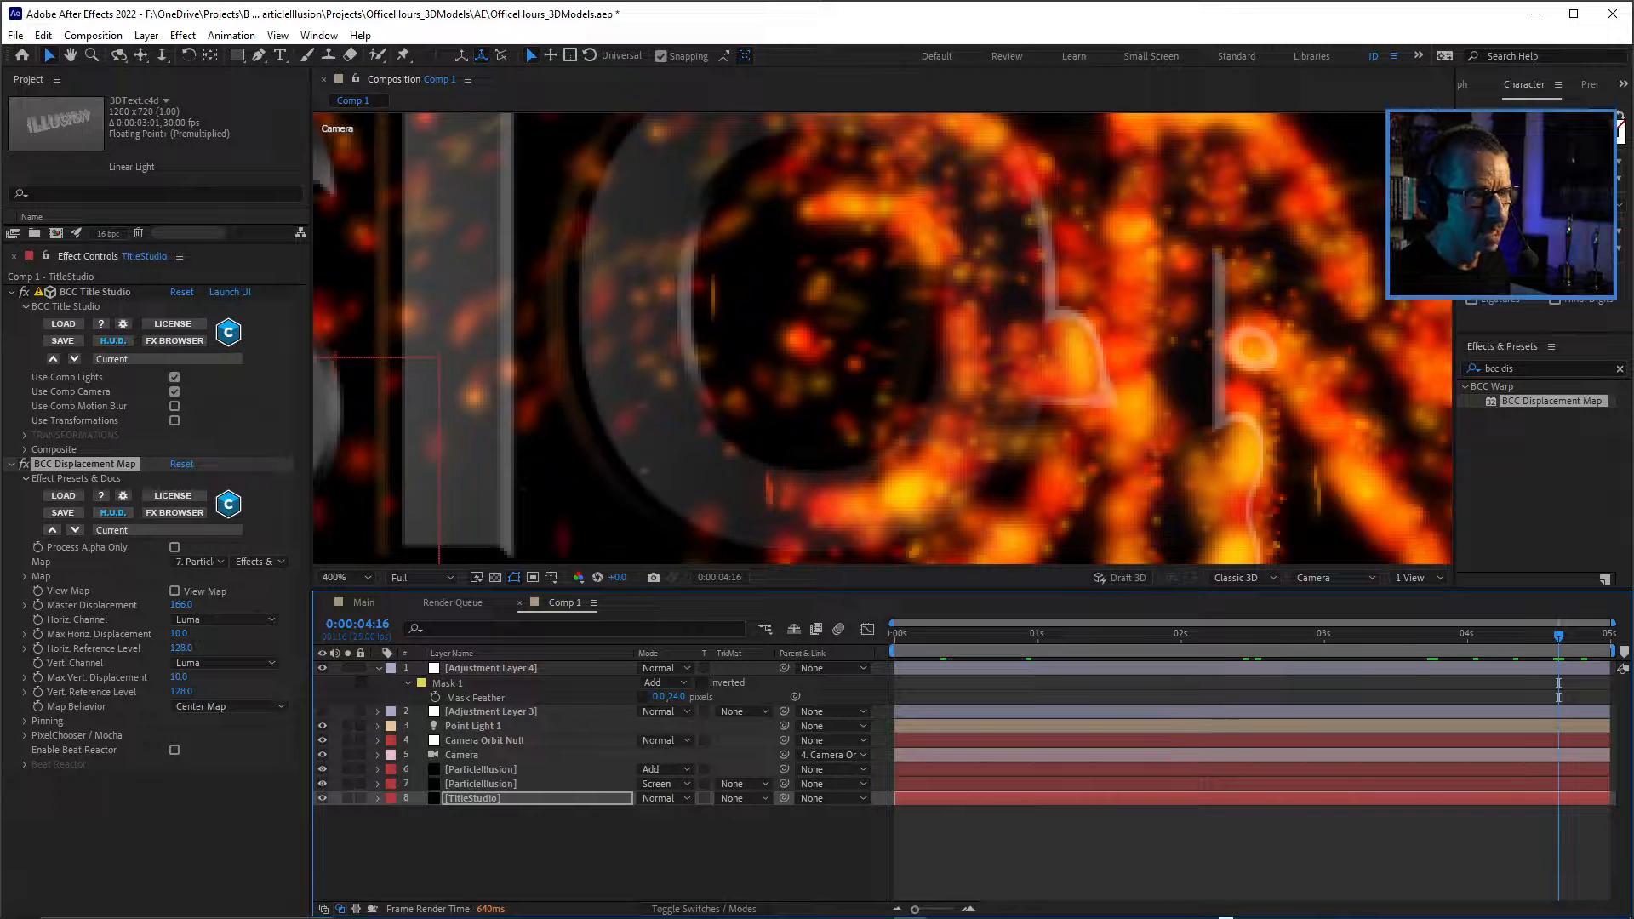
scroll(839, 362, down, 4)
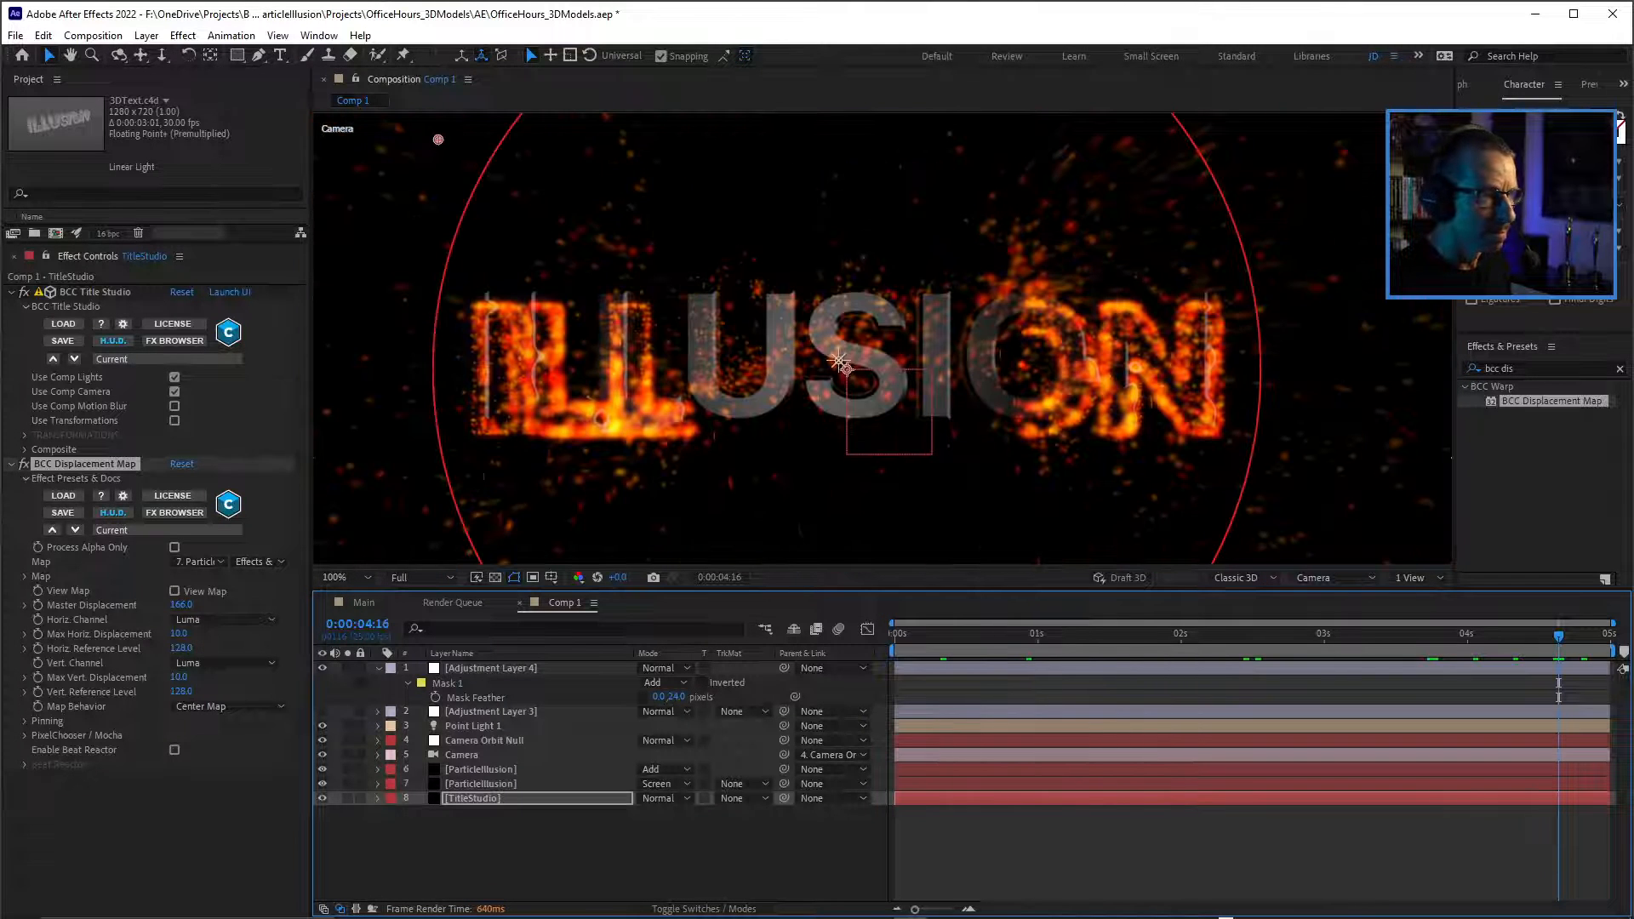
scroll(839, 362, up, 4)
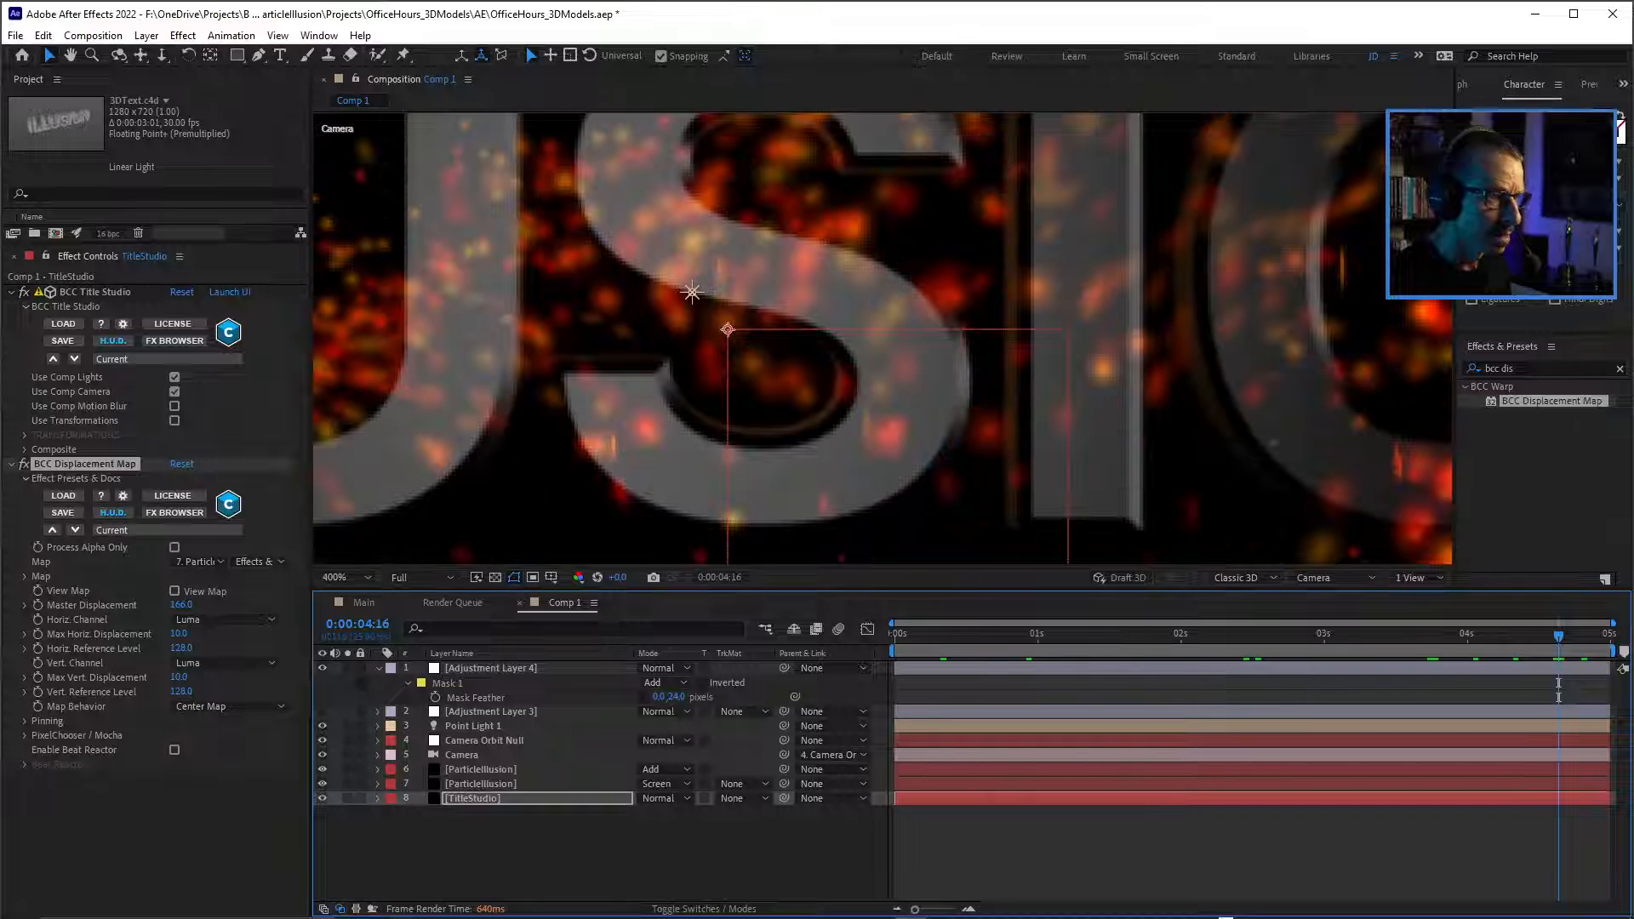
scroll(932, 301, down, 4)
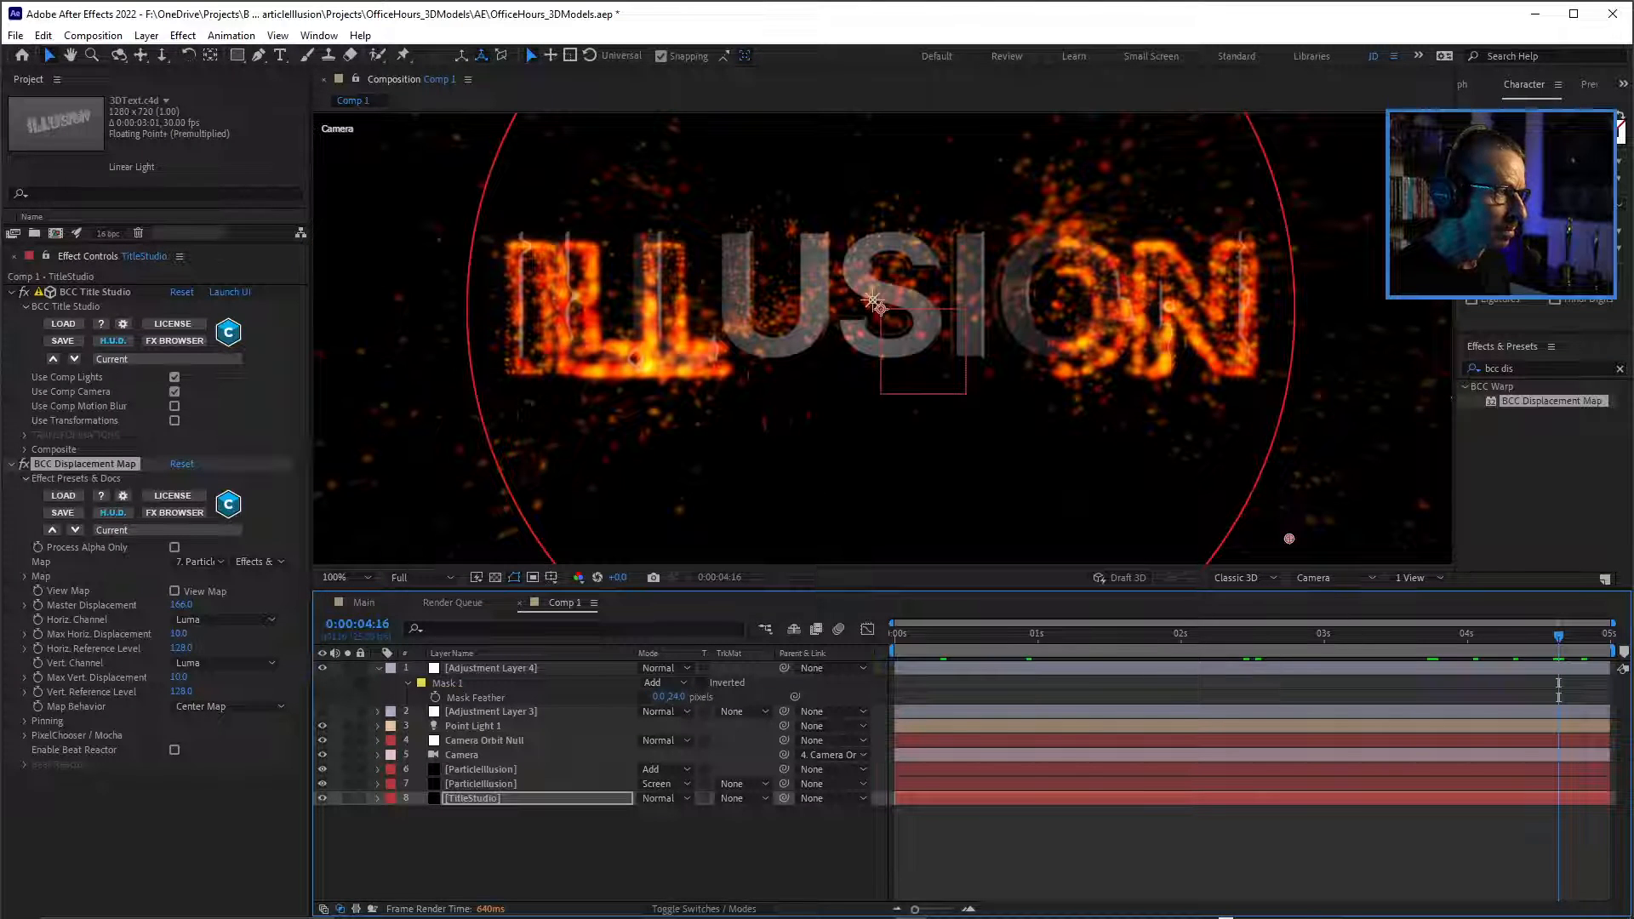
key(space)
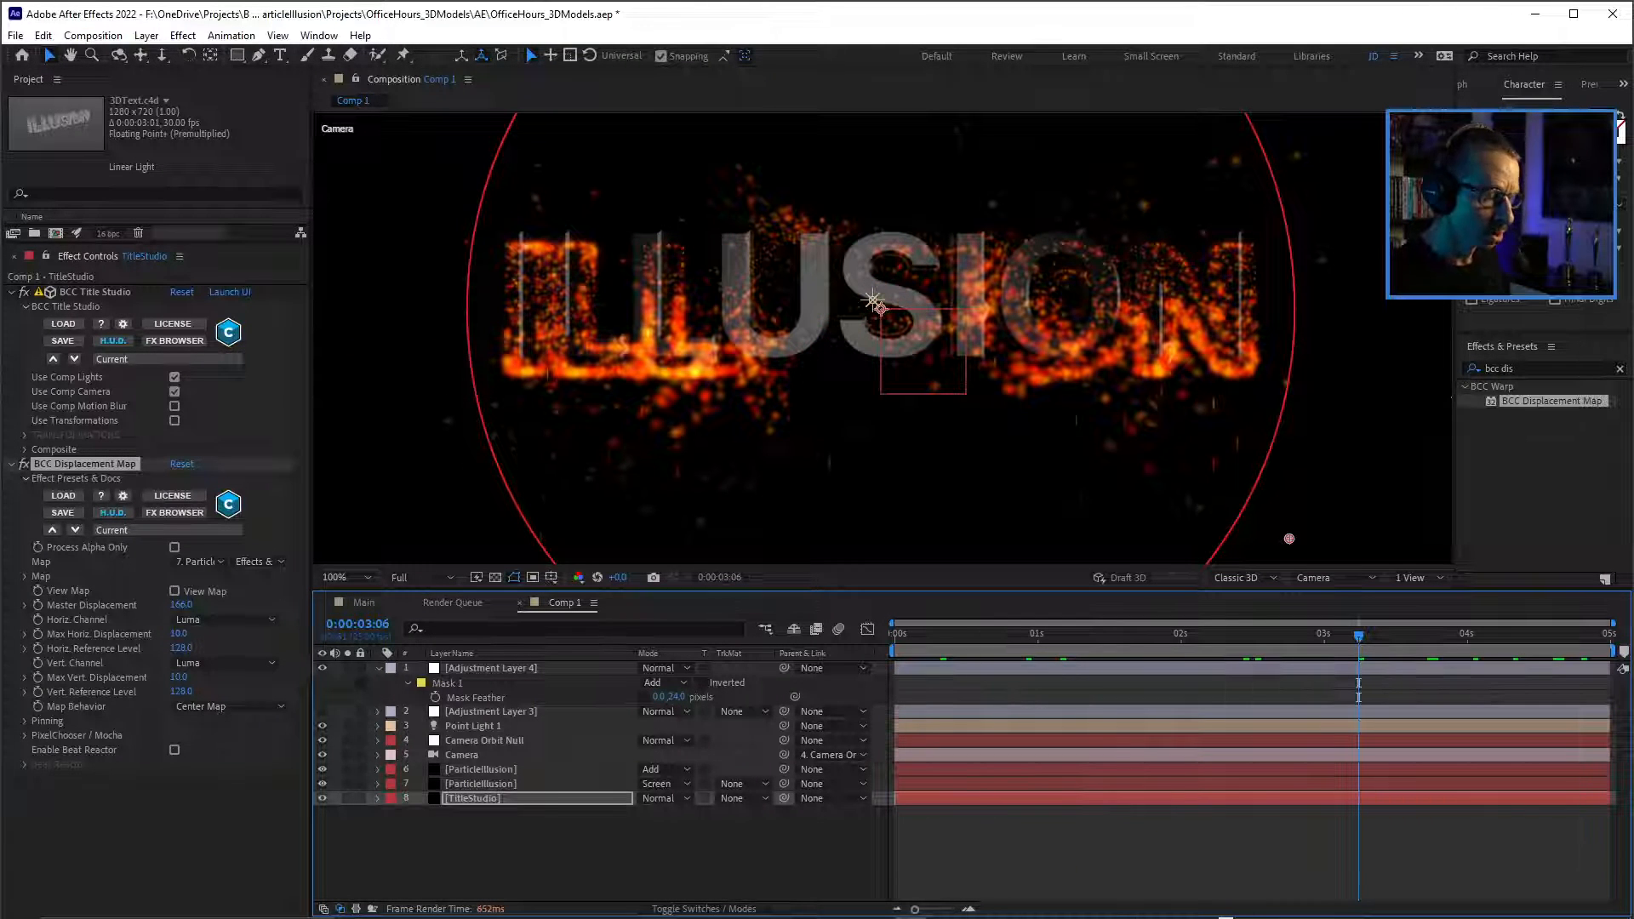
click(495, 578)
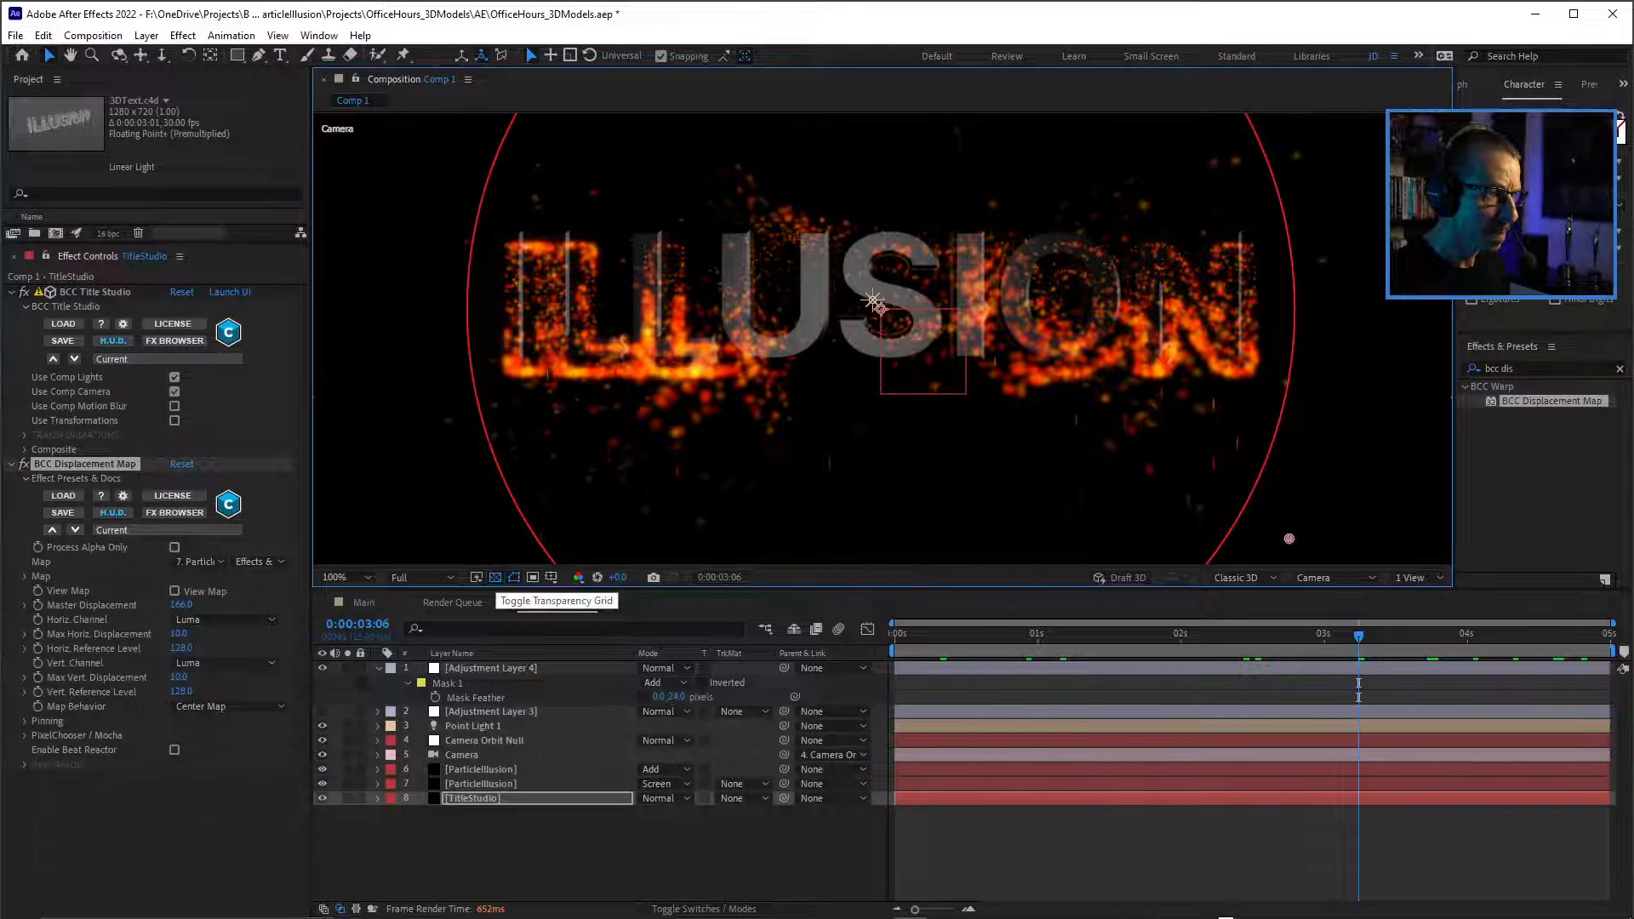
click(495, 577)
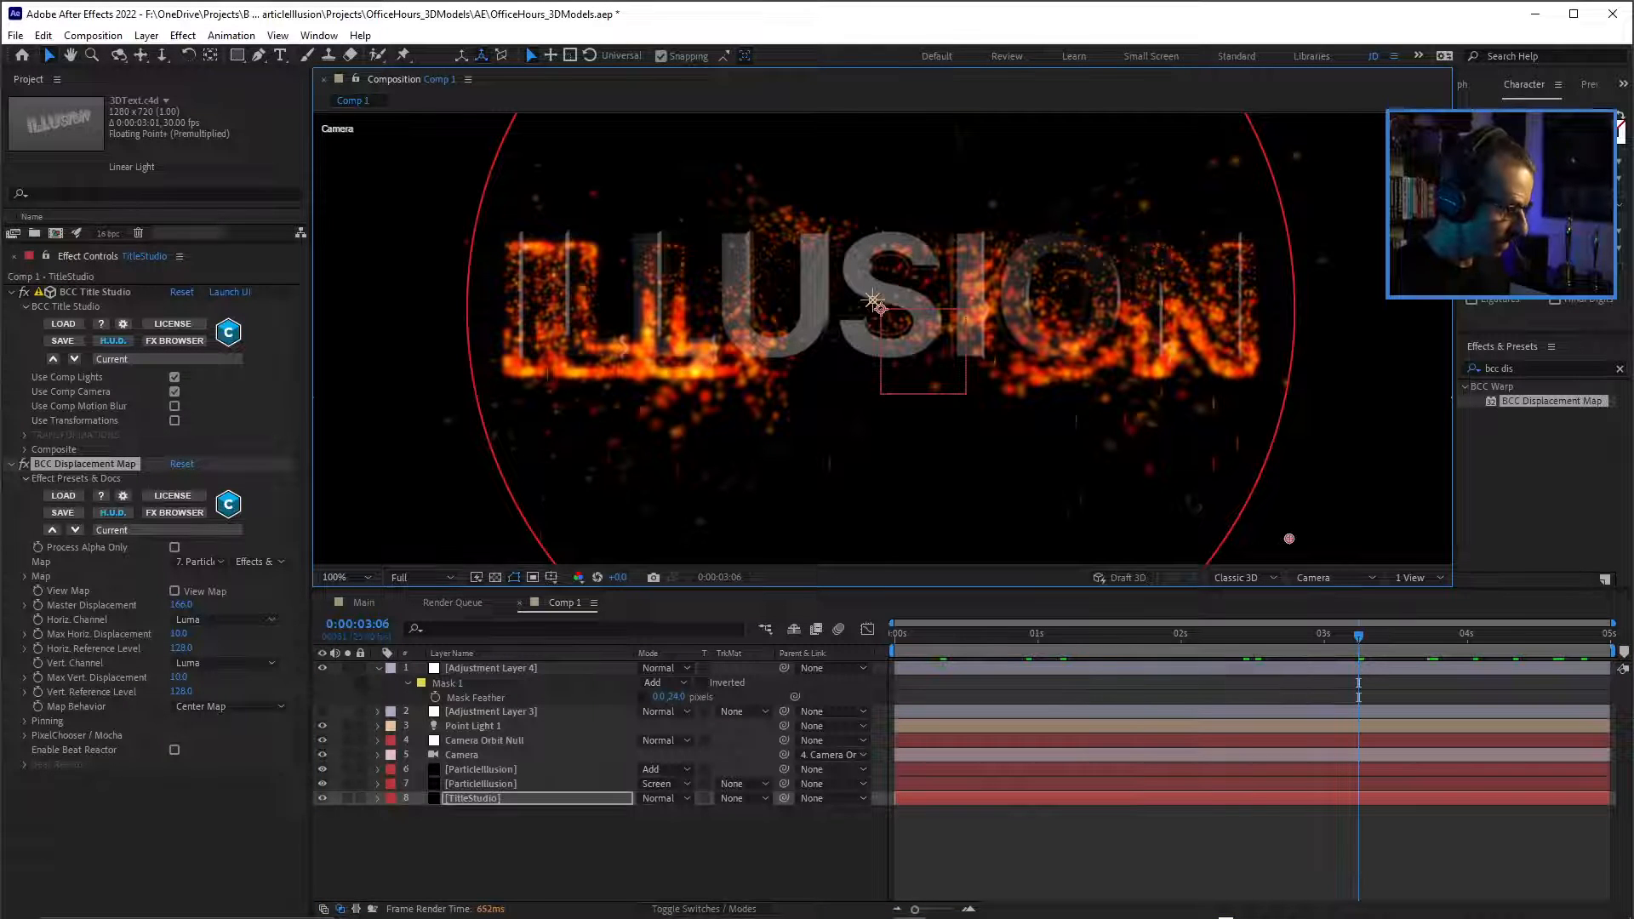
Find the Compound Blur effect and apply it to the TitleStudio layer.
click(473, 798)
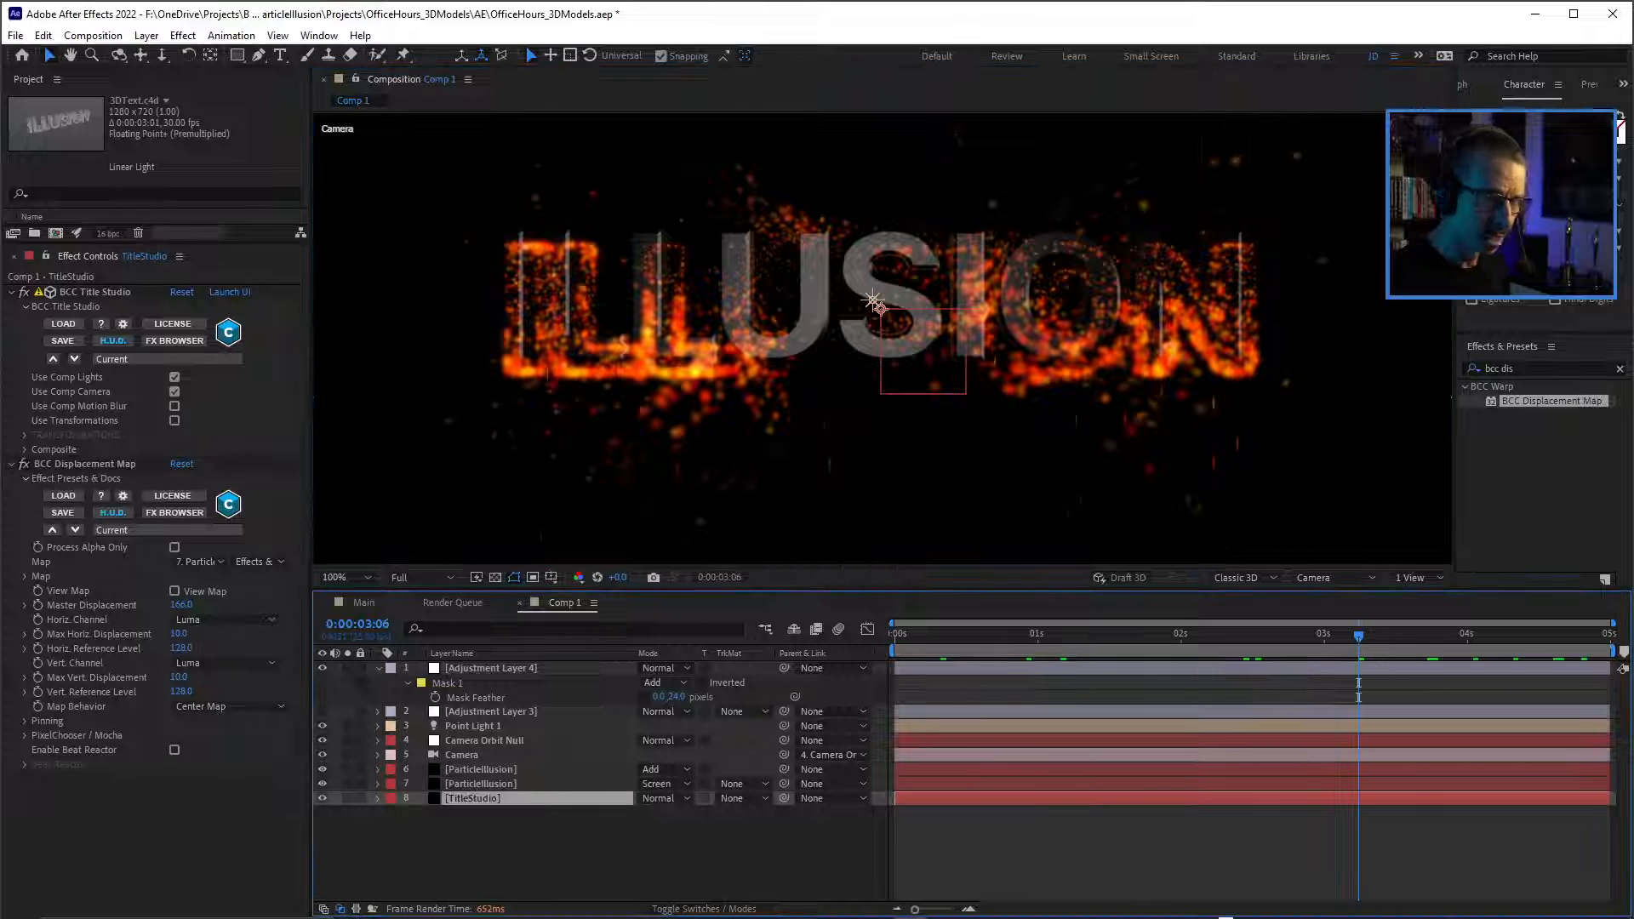
triple_click(1508, 369)
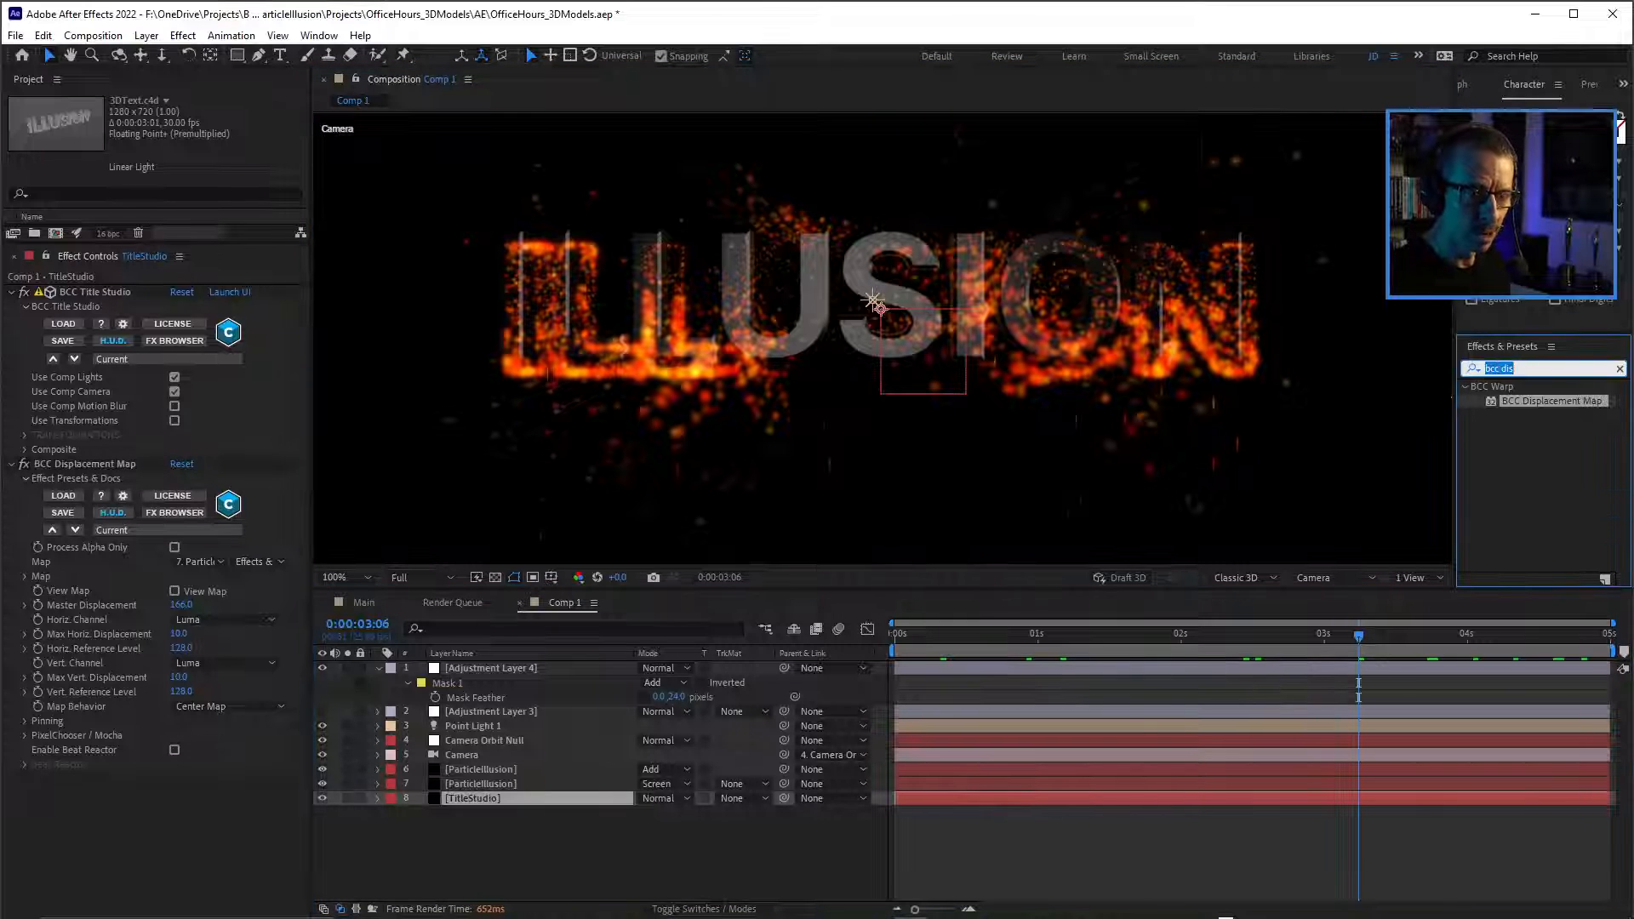
text(compound)
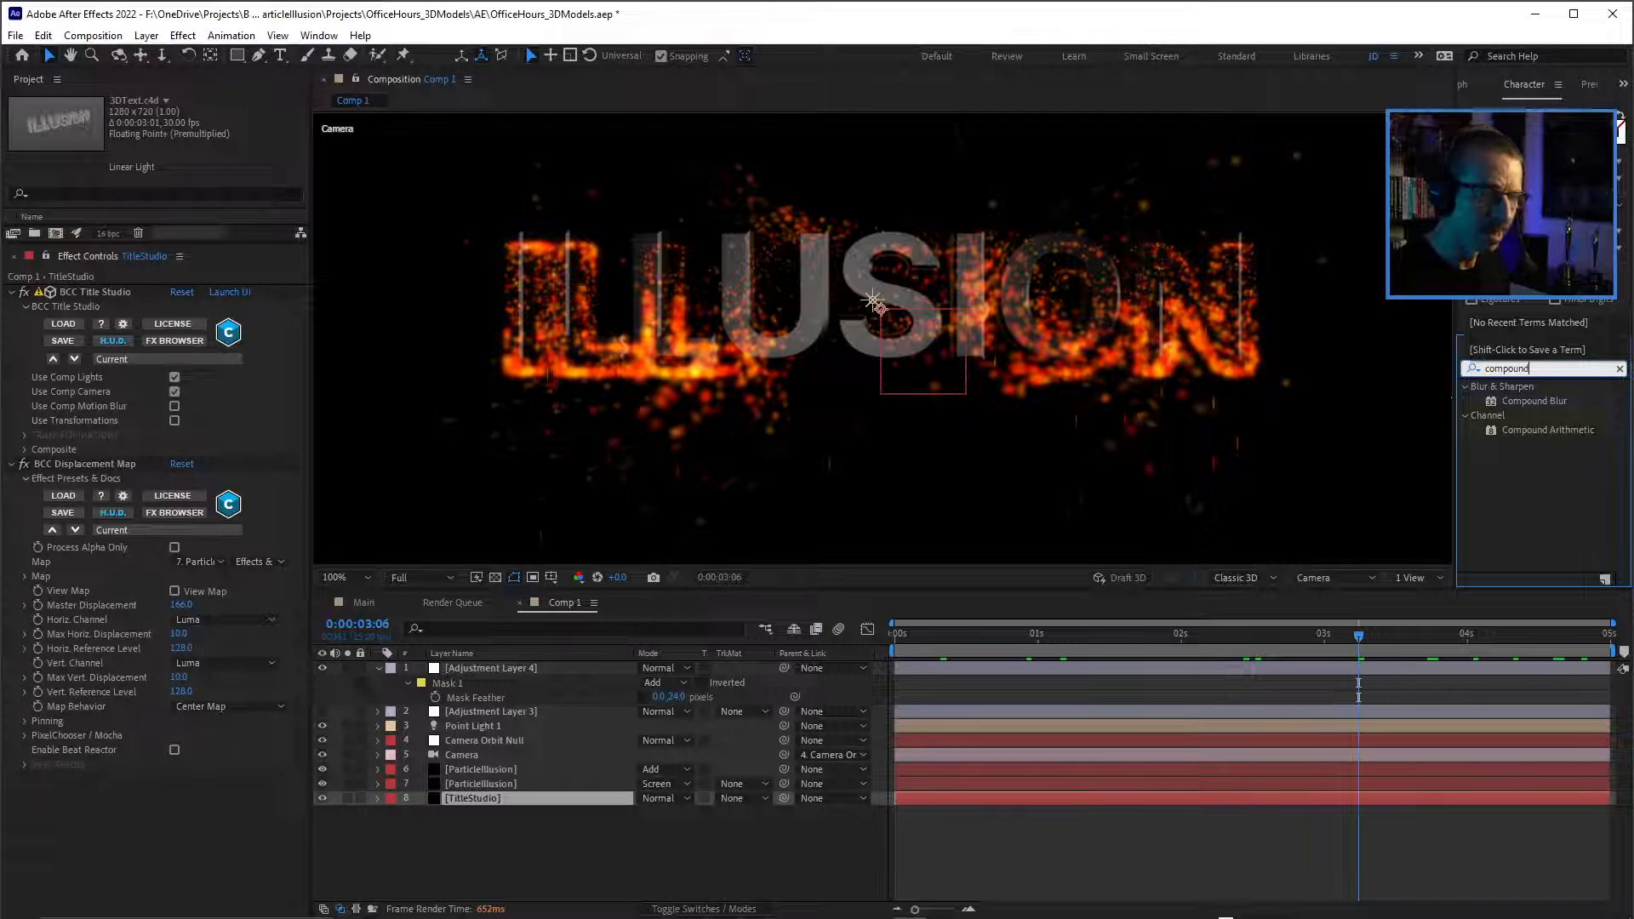
double_click(1534, 400)
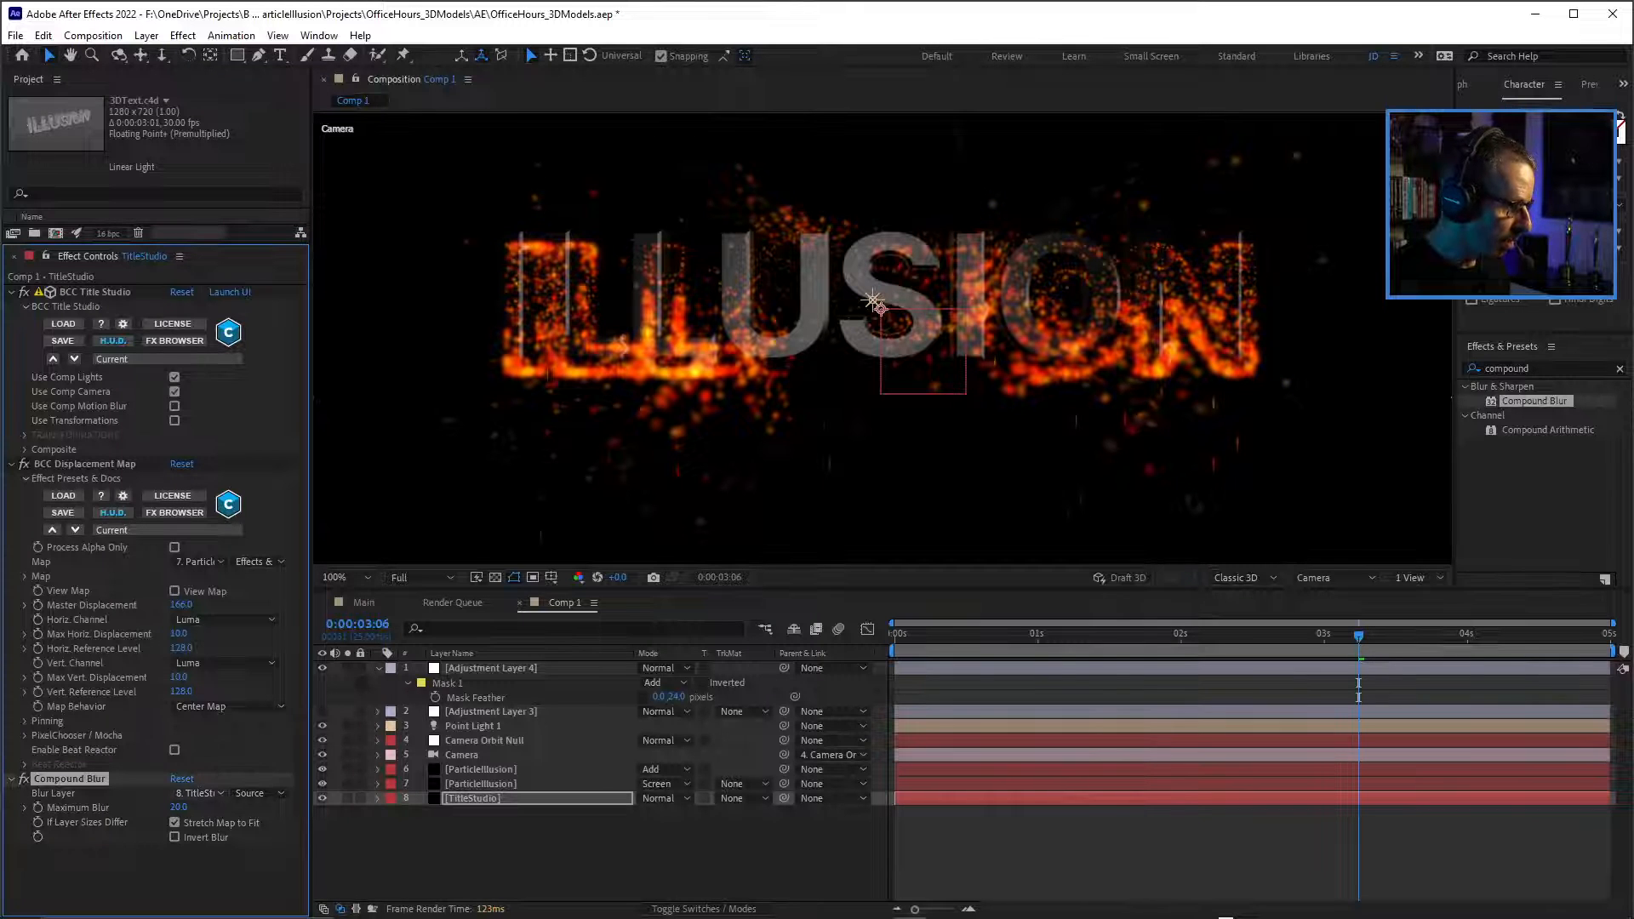
Use layer 7, ParticleIllusion, as the Compound Blur's blur layer, with Effects & Masks as its source.
click(198, 794)
click(204, 754)
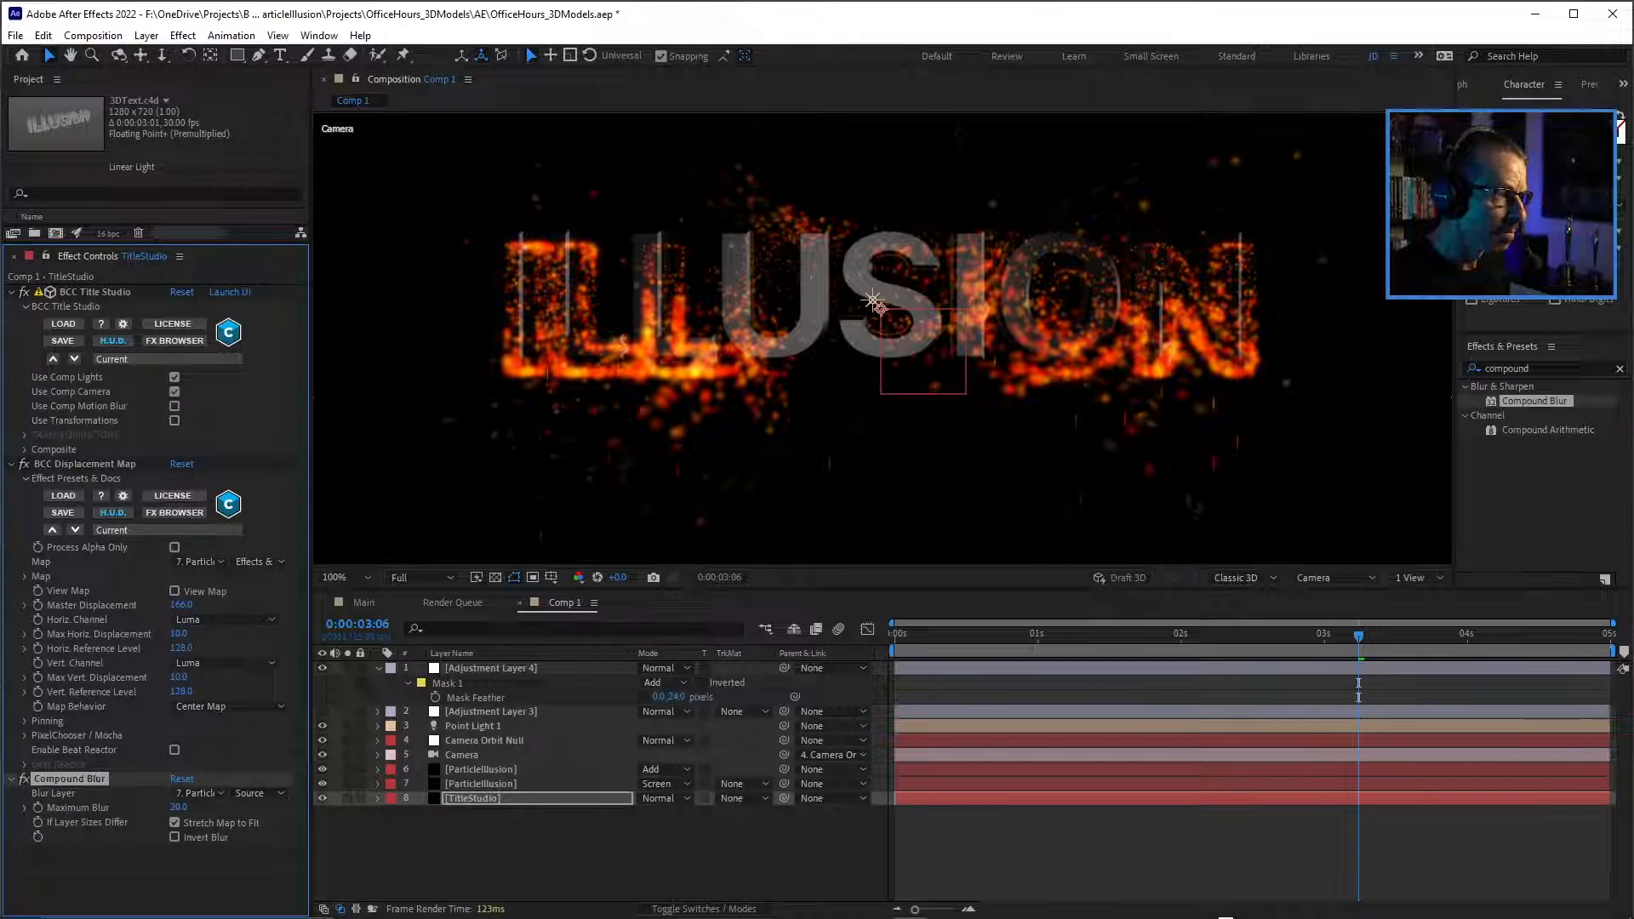
scroll(656, 357, up, 2)
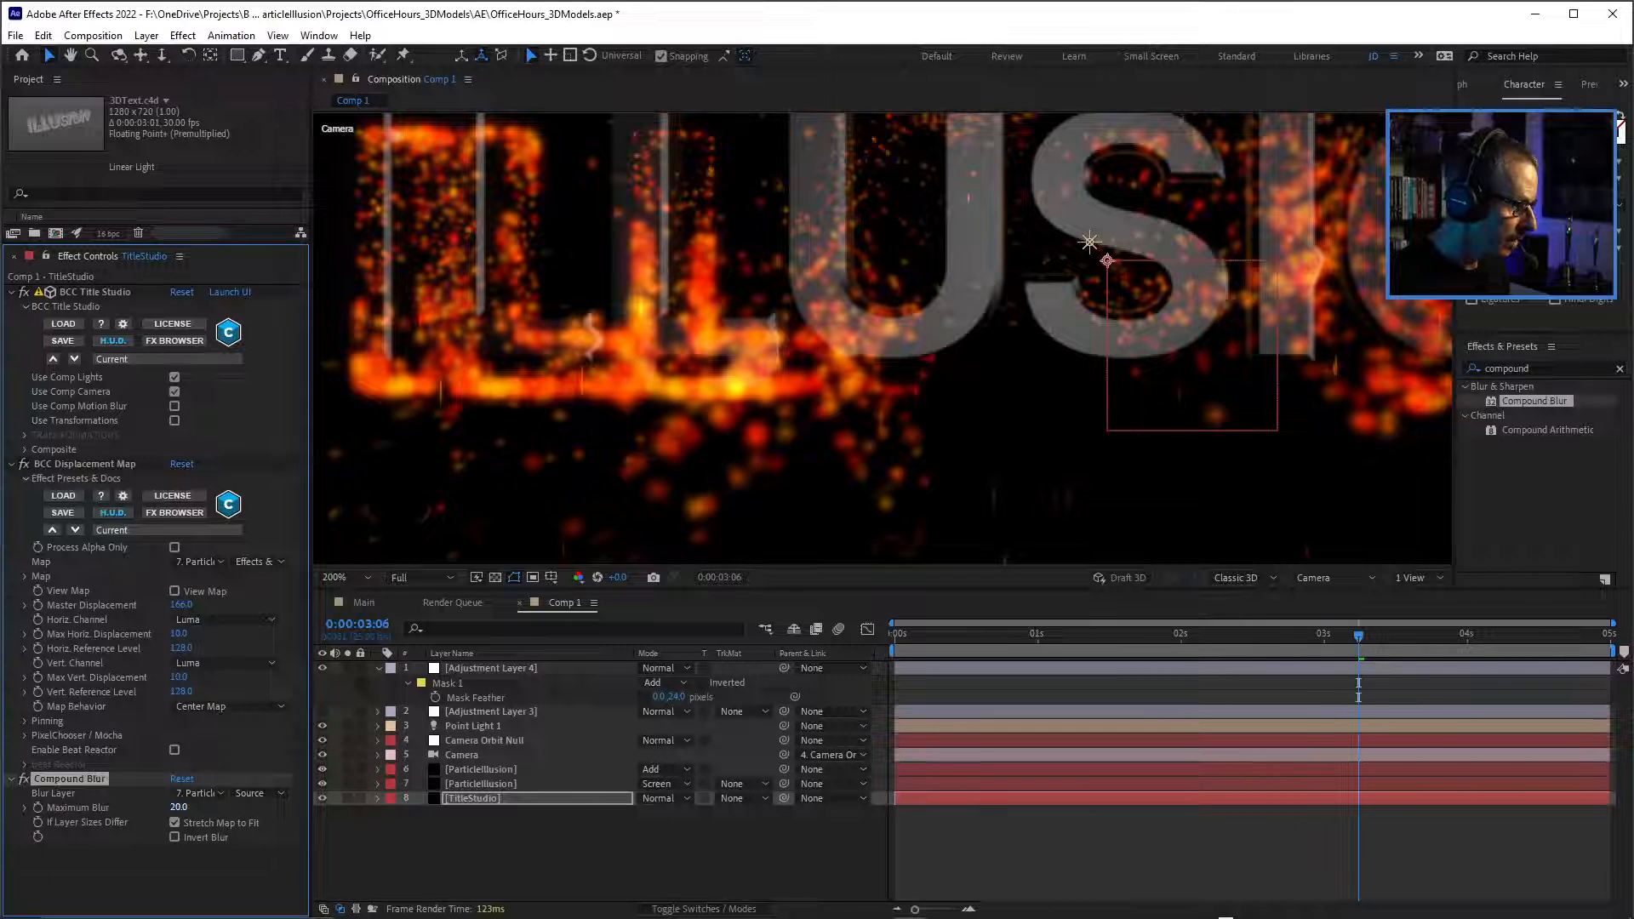
drag(179, 808, 227, 807)
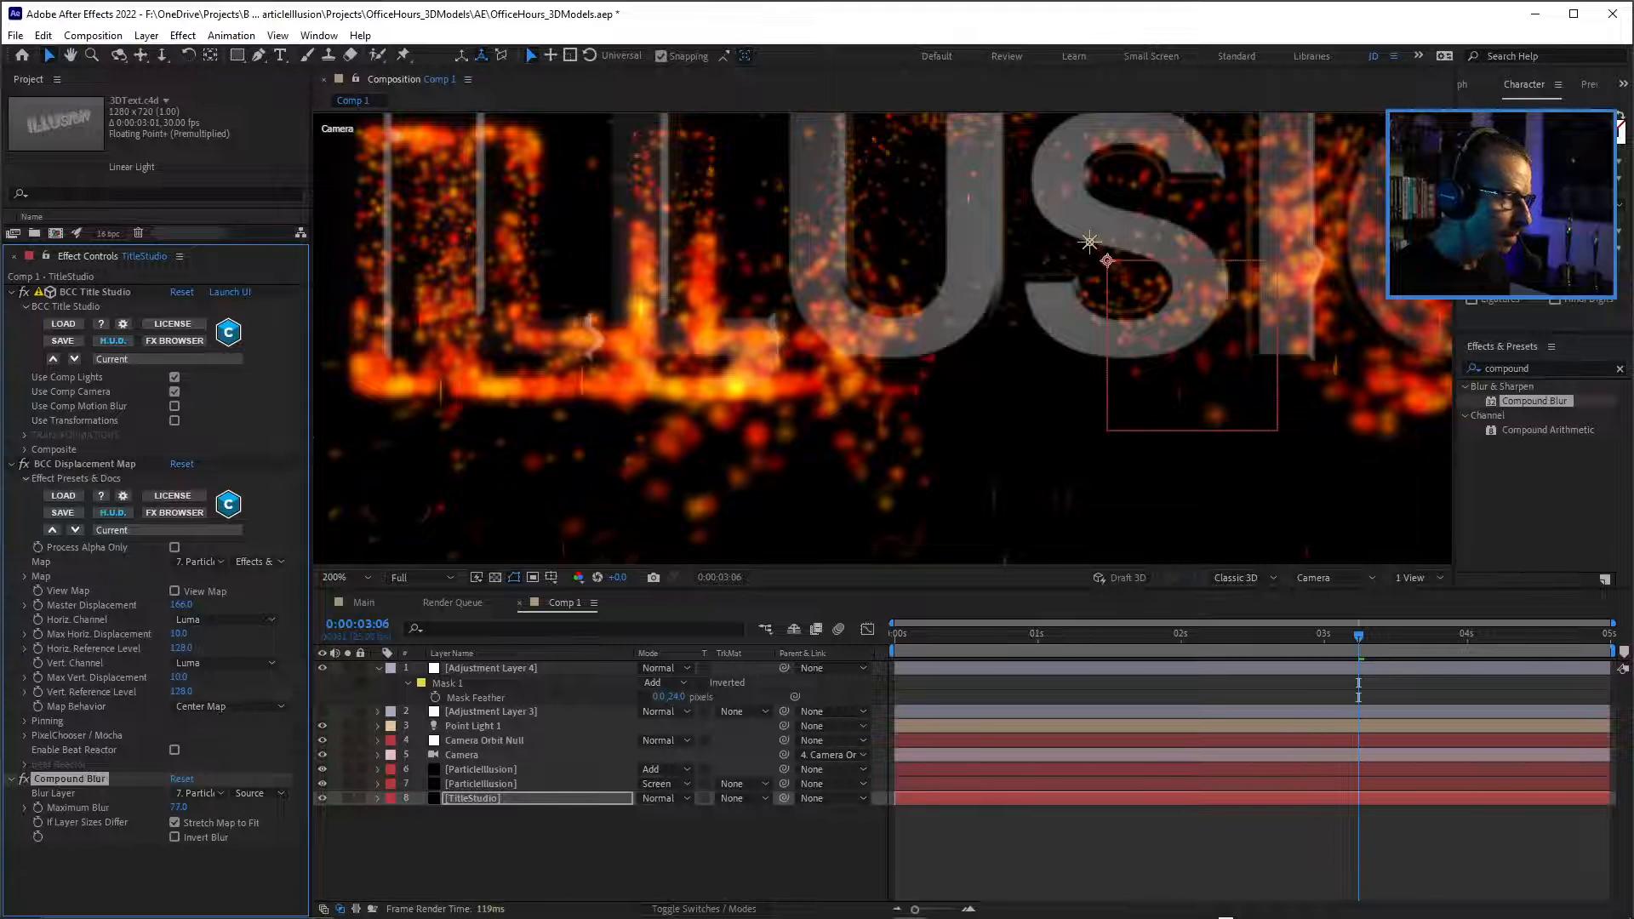
key(ctrl+z)
click(258, 793)
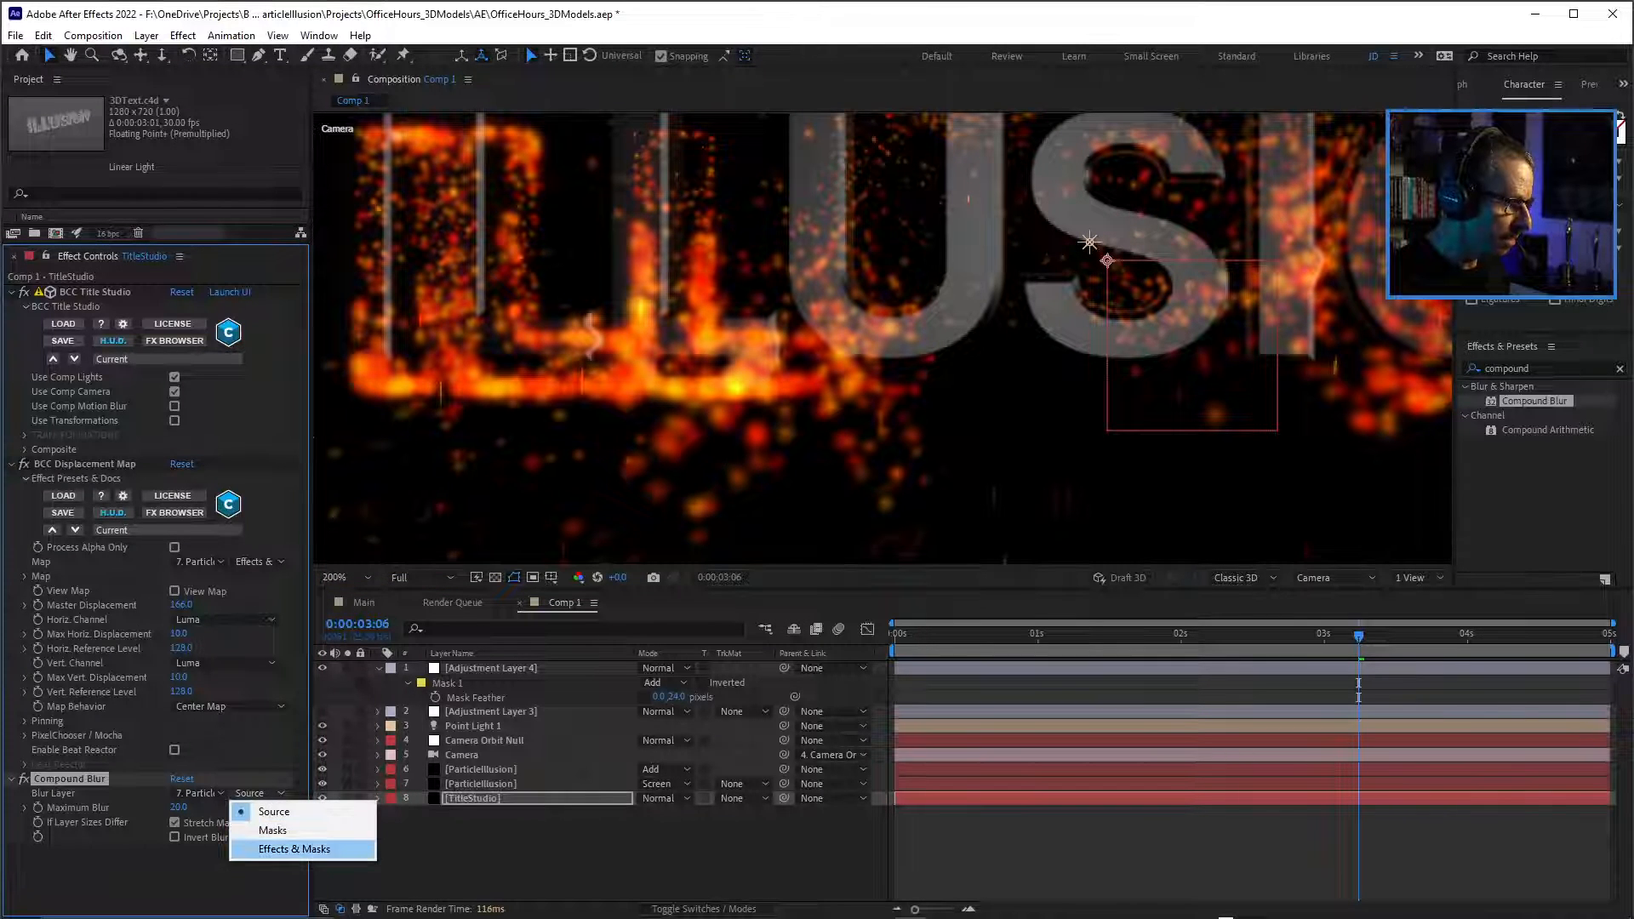
click(293, 849)
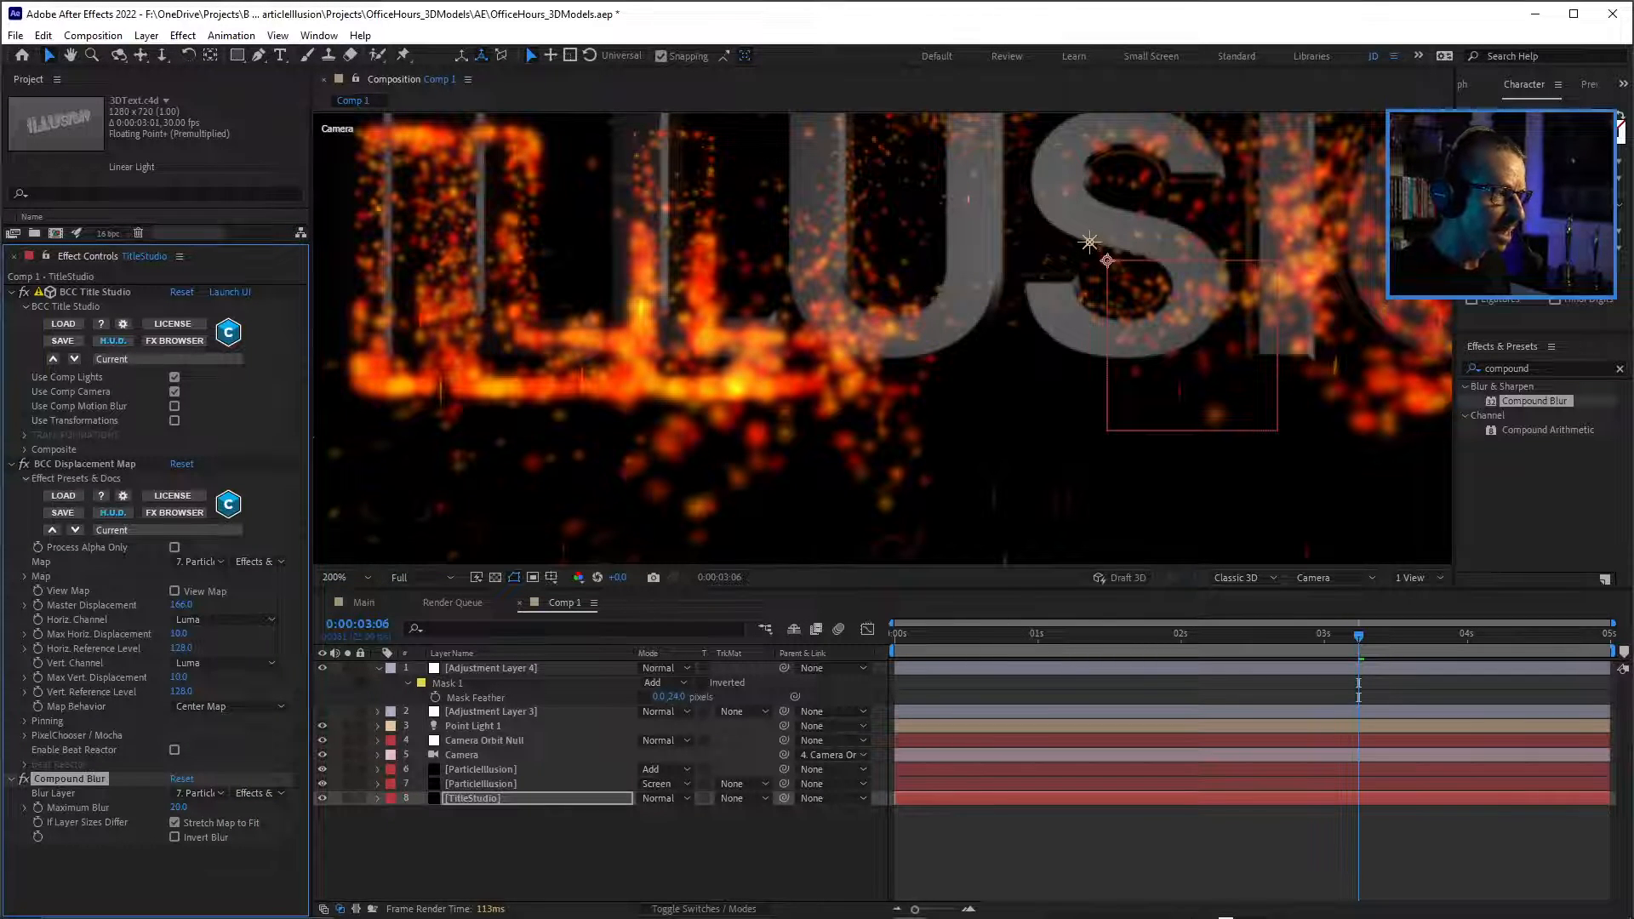
Preview the animation and examine the compound blur on the letter edges up close around 0:00:02:02.
scroll(1089, 242, down, 1)
key(space)
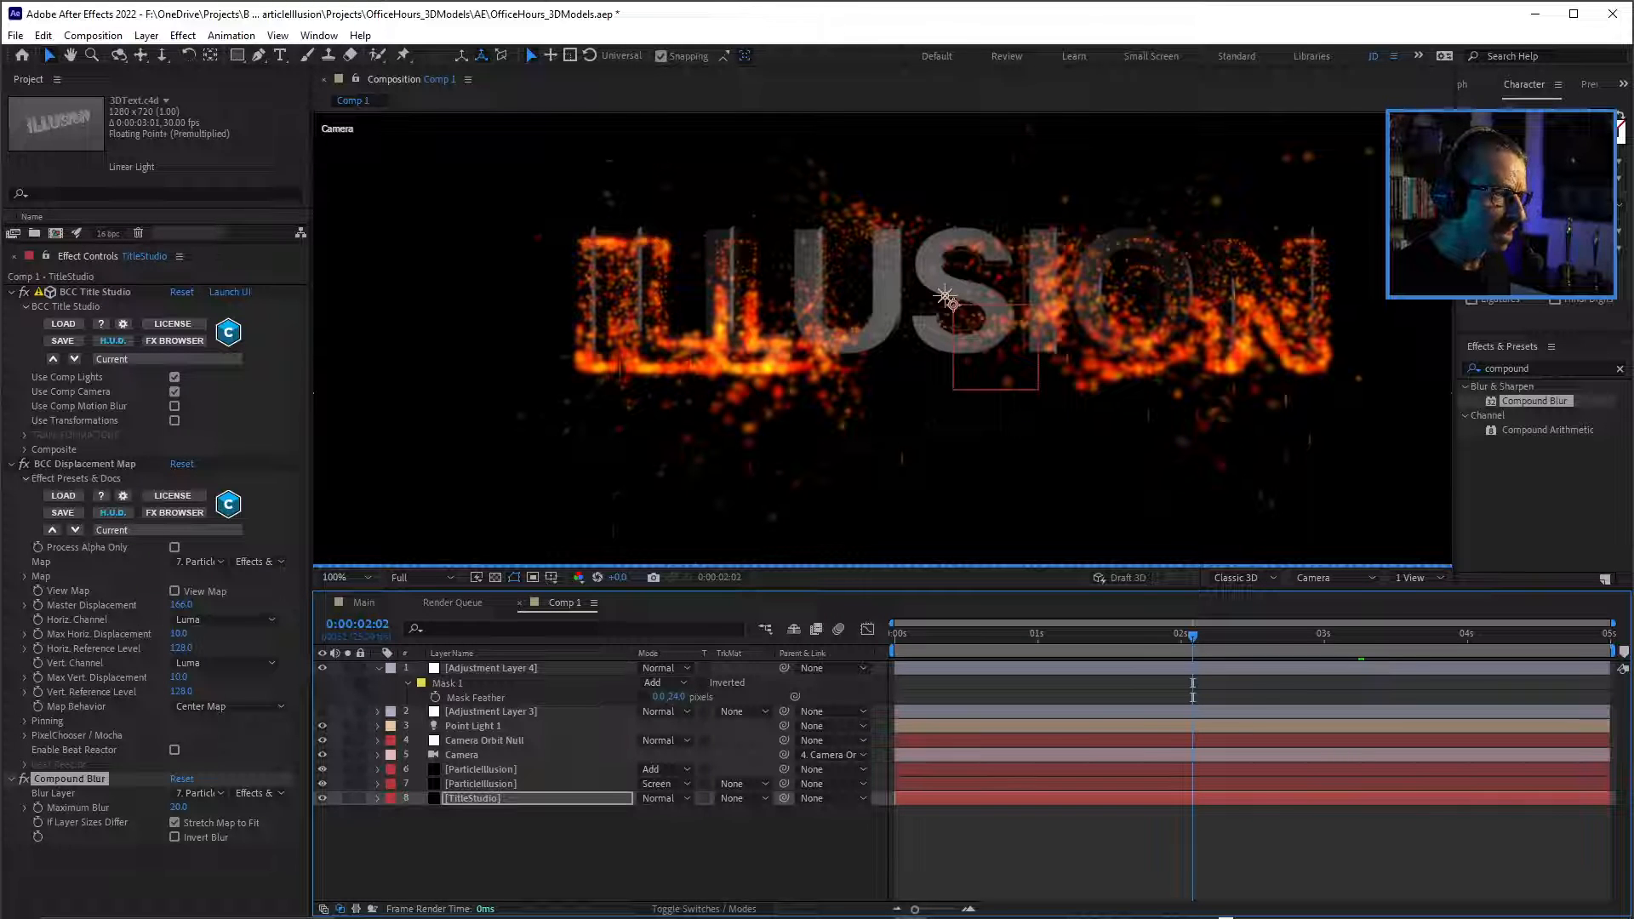
scroll(743, 341, up, 1)
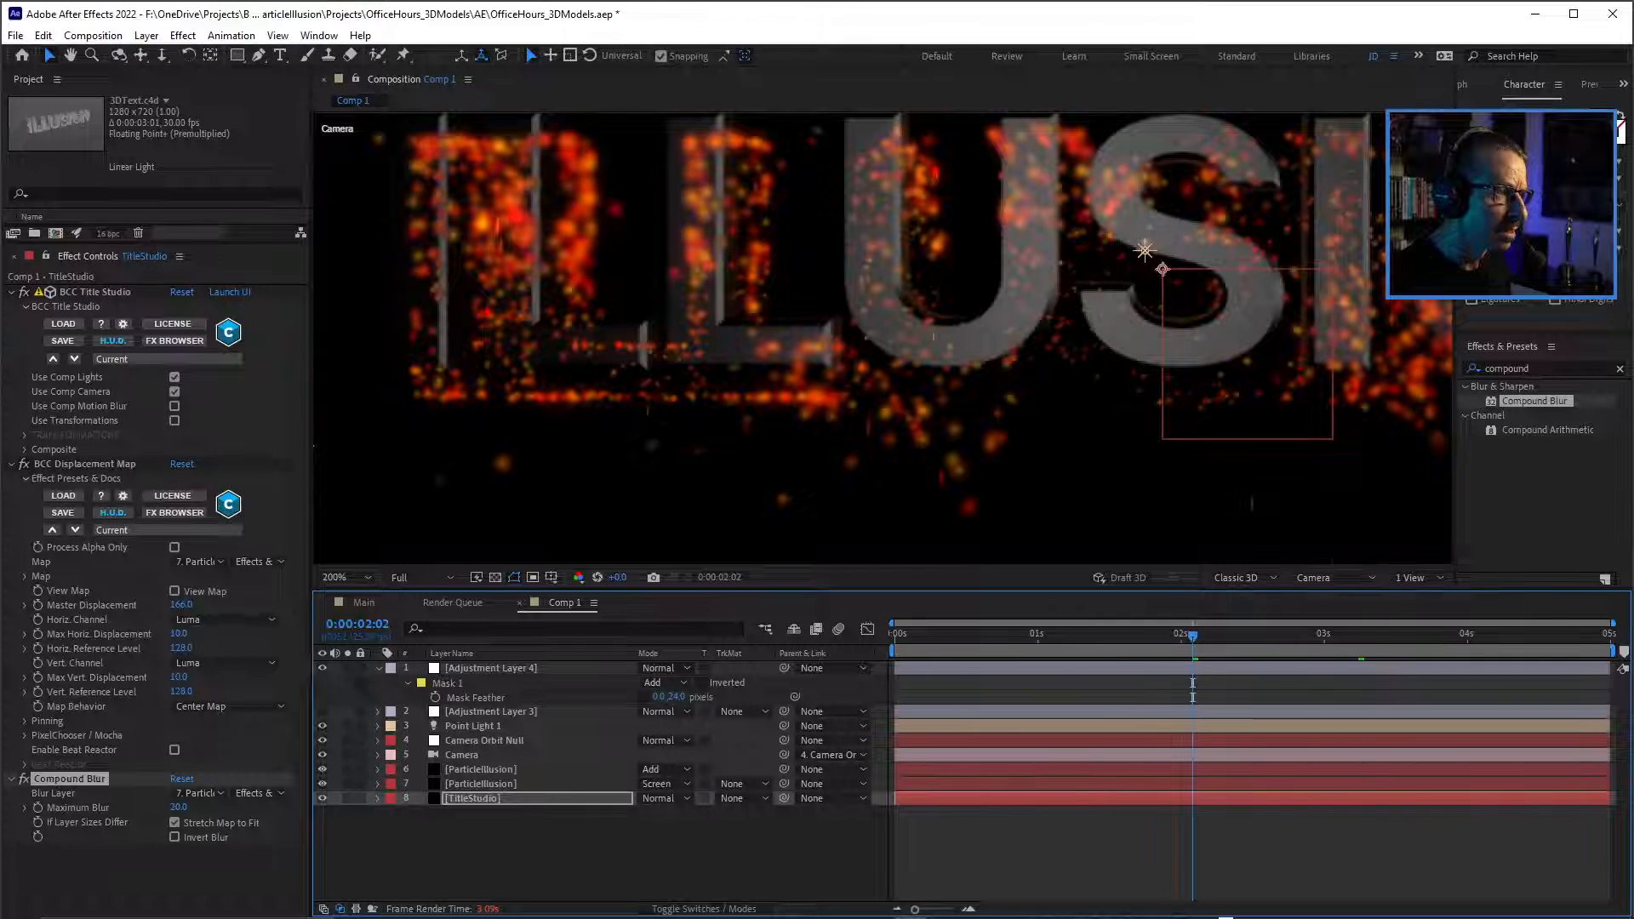
scroll(753, 336, up, 1)
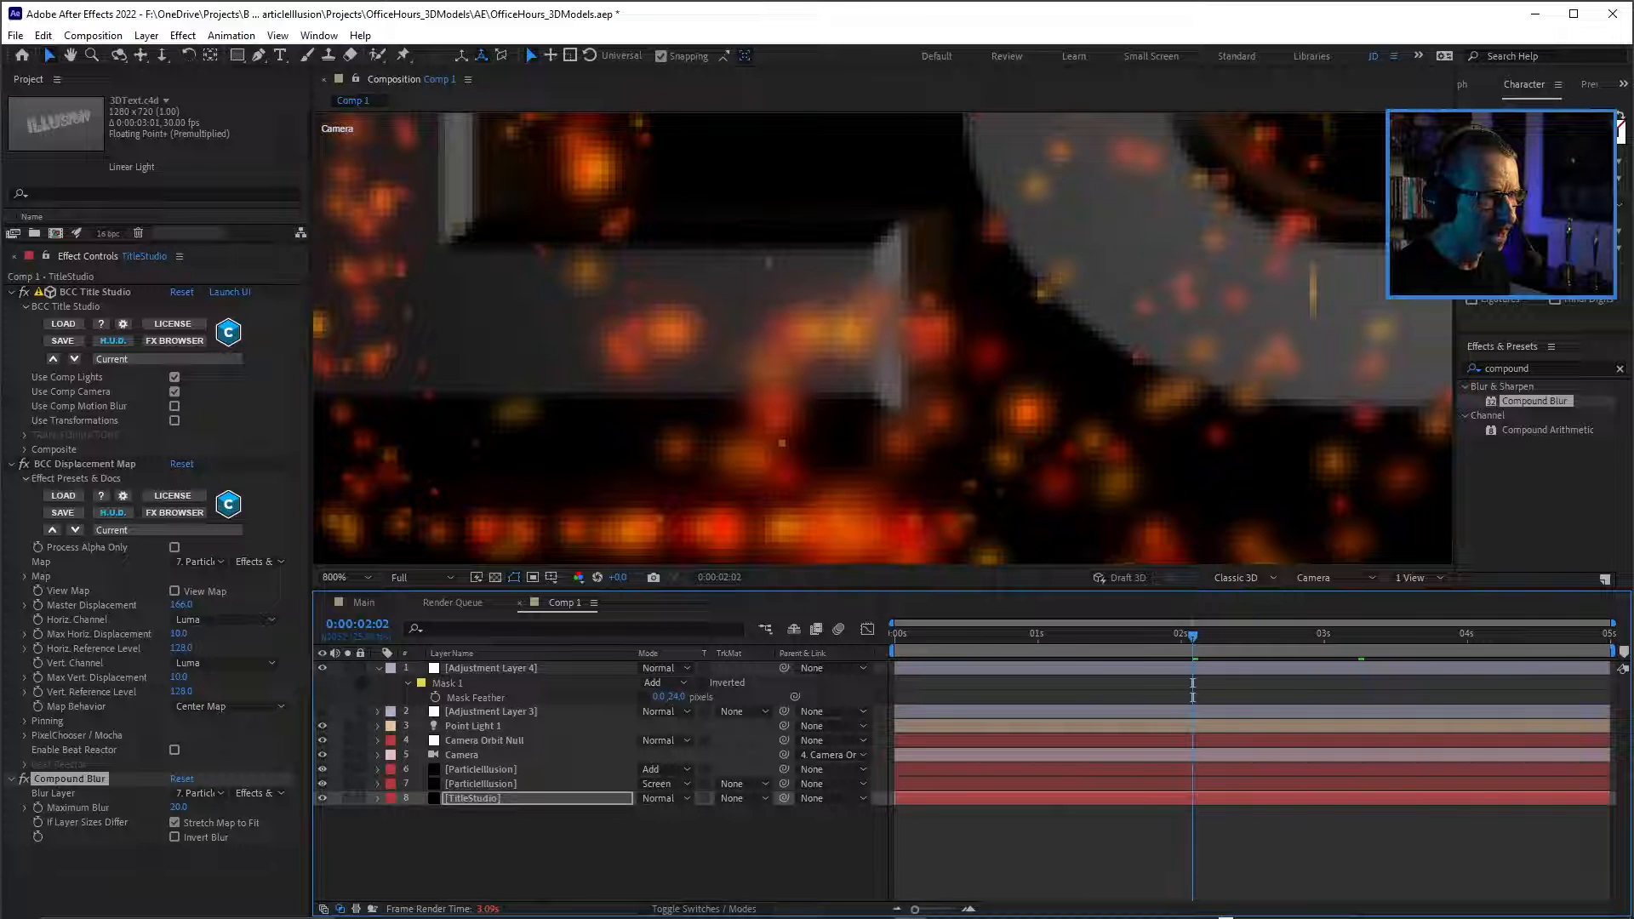
scroll(1028, 270, down, 3)
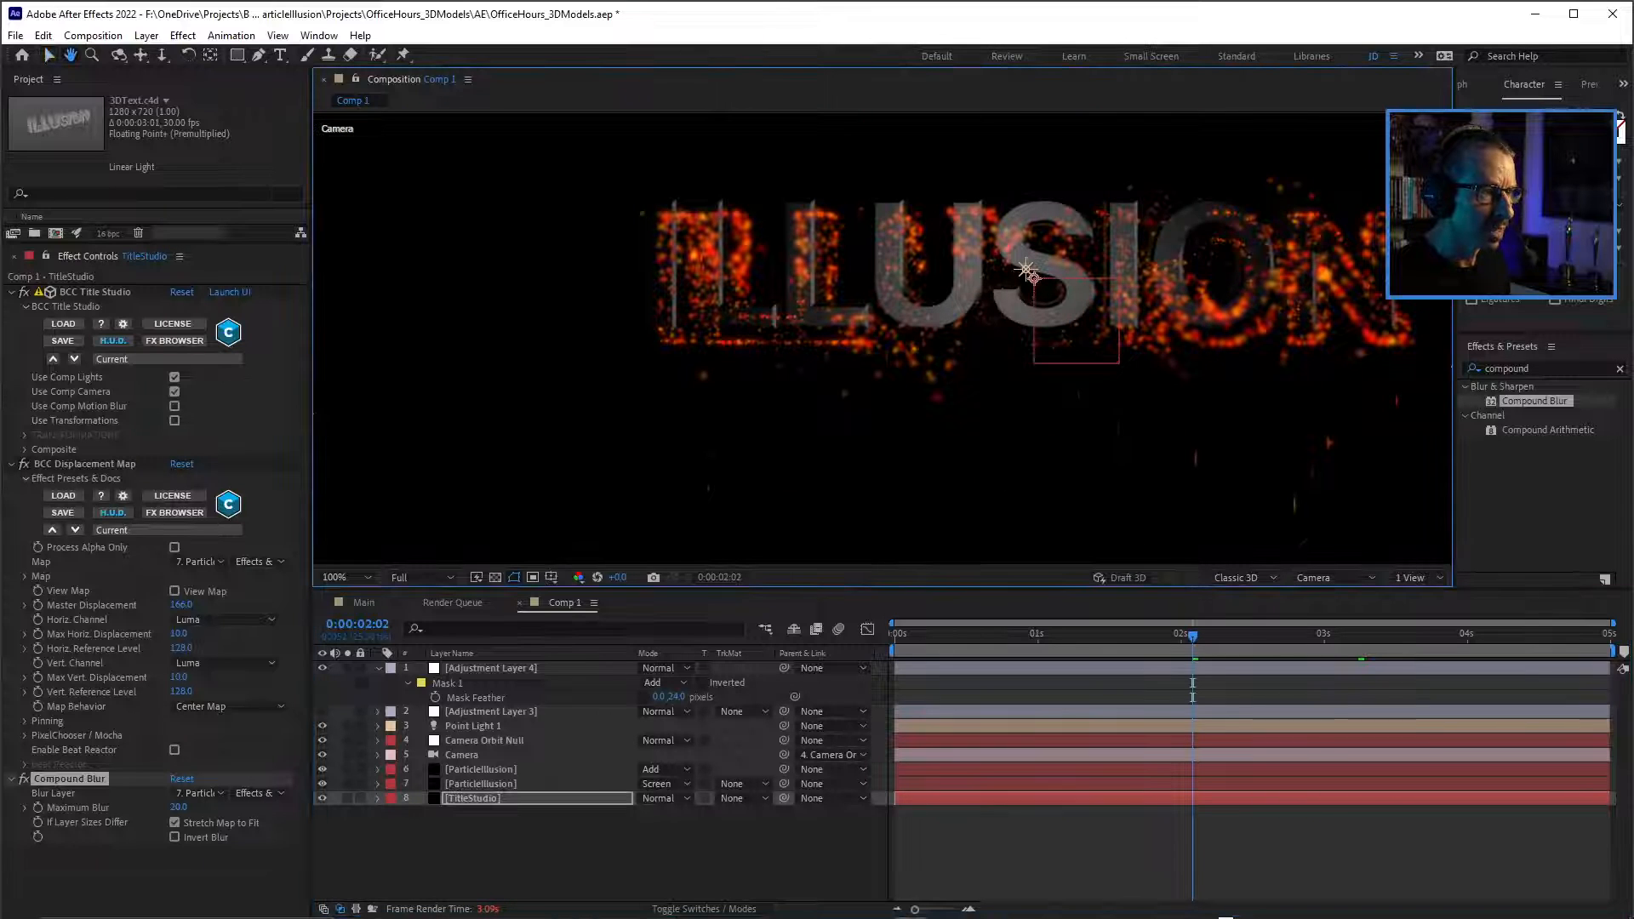
drag(1027, 271, 919, 342)
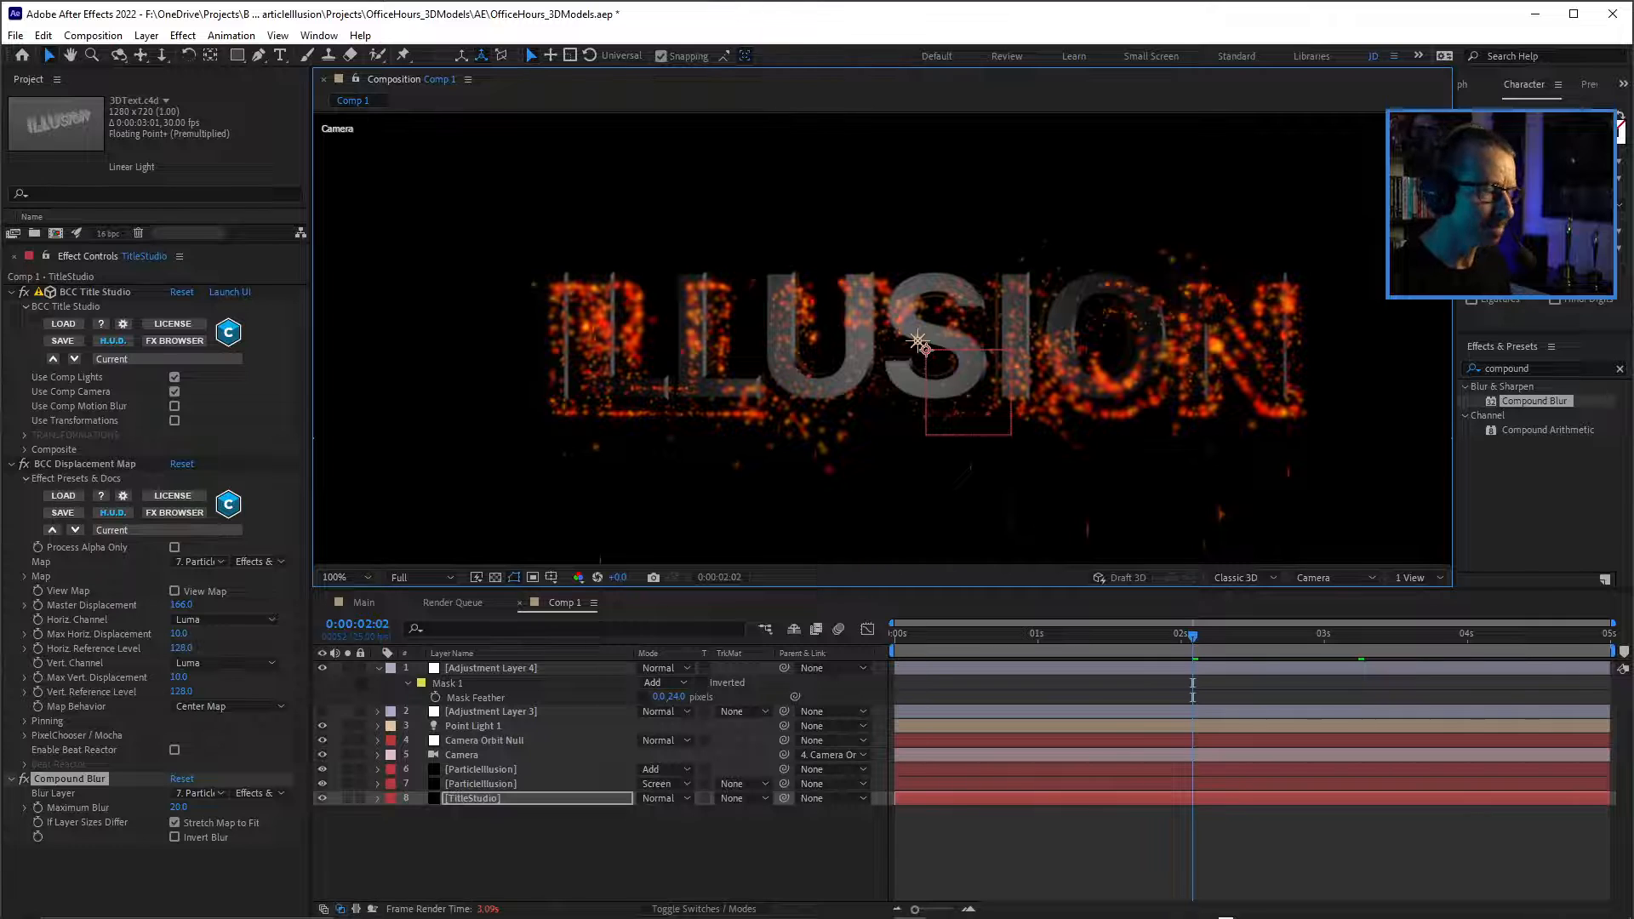
Add a new adjustment layer above all other layers in Comp 1.
click(596, 855)
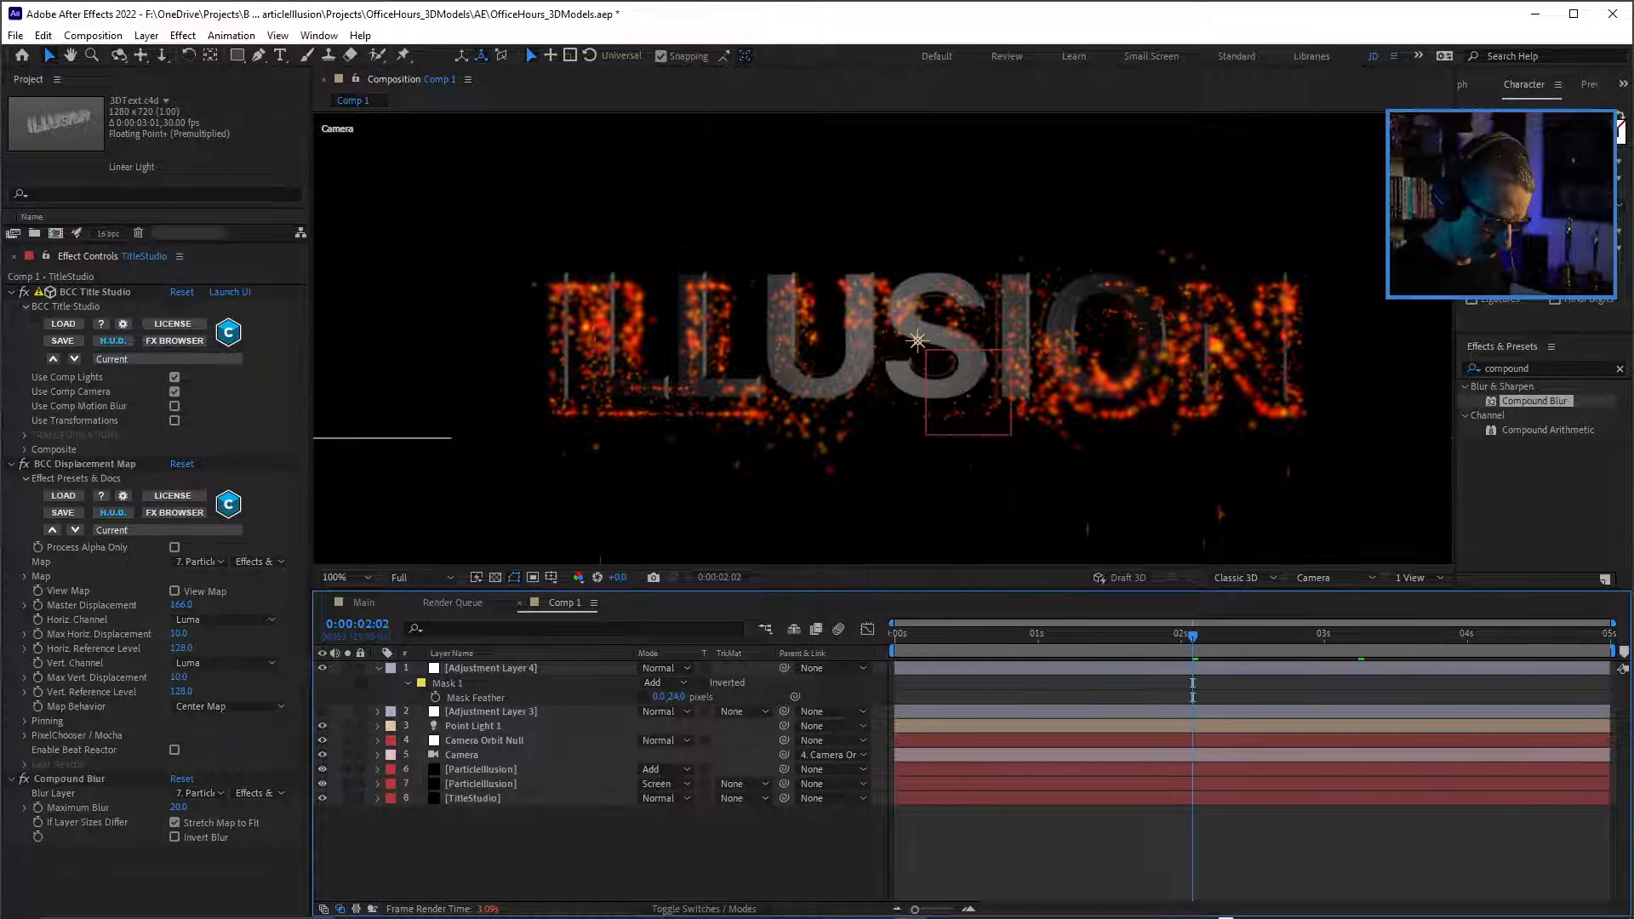
key(ctrl+alt+y)
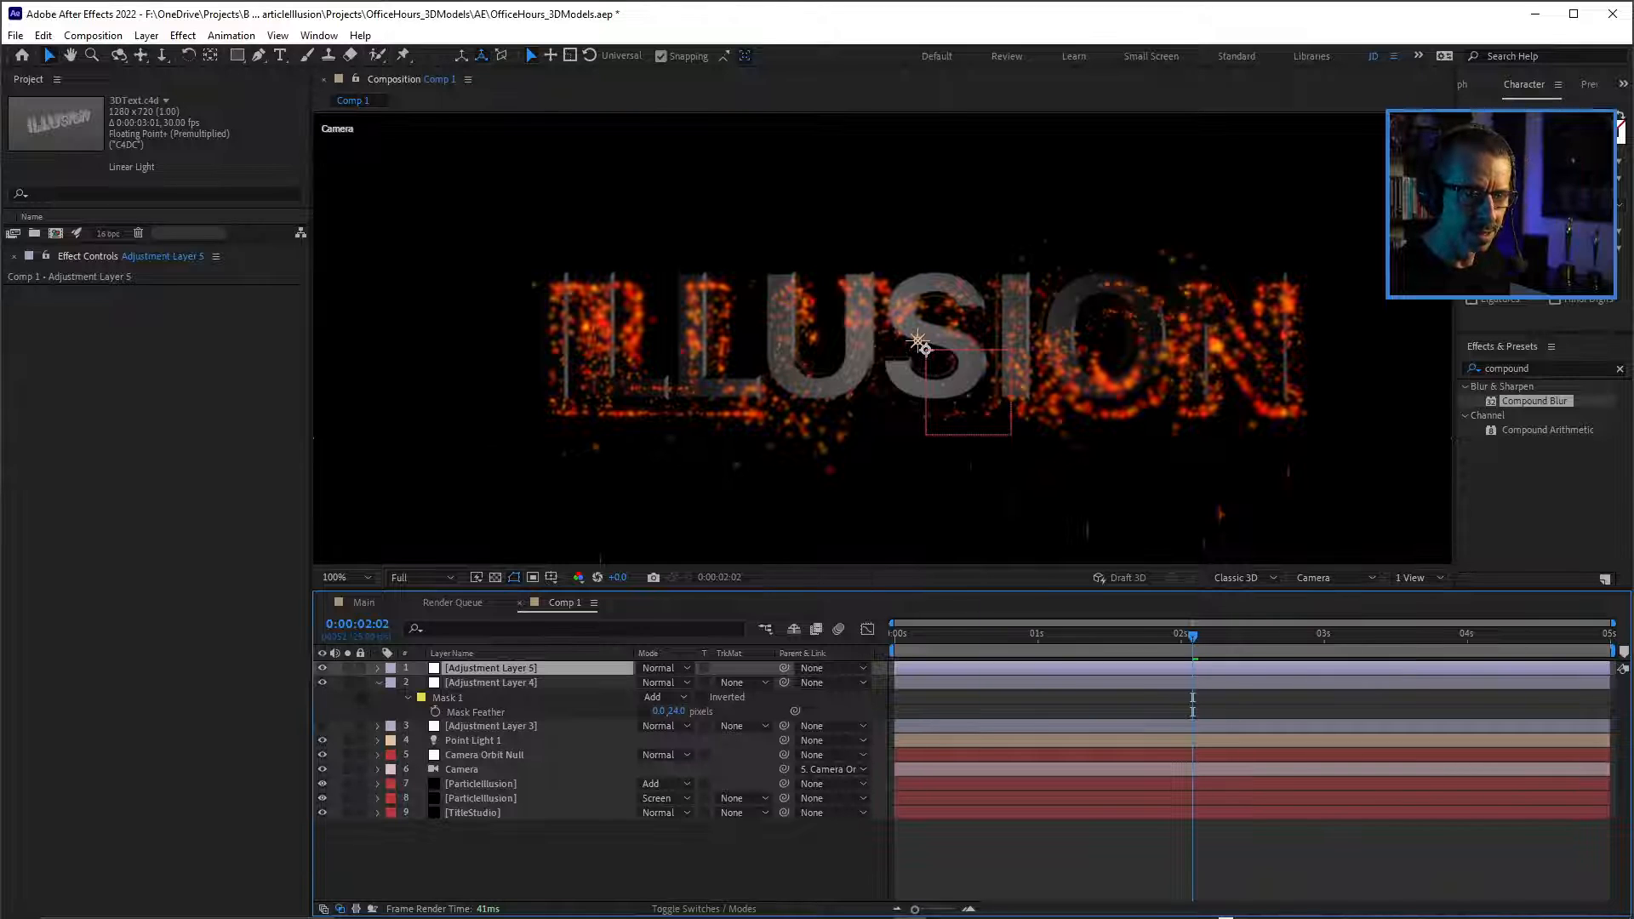
Apply the Curves effect to Adjustment Layer 5 and raise the midtones of its Red channel.
click(1522, 368)
text(curve)
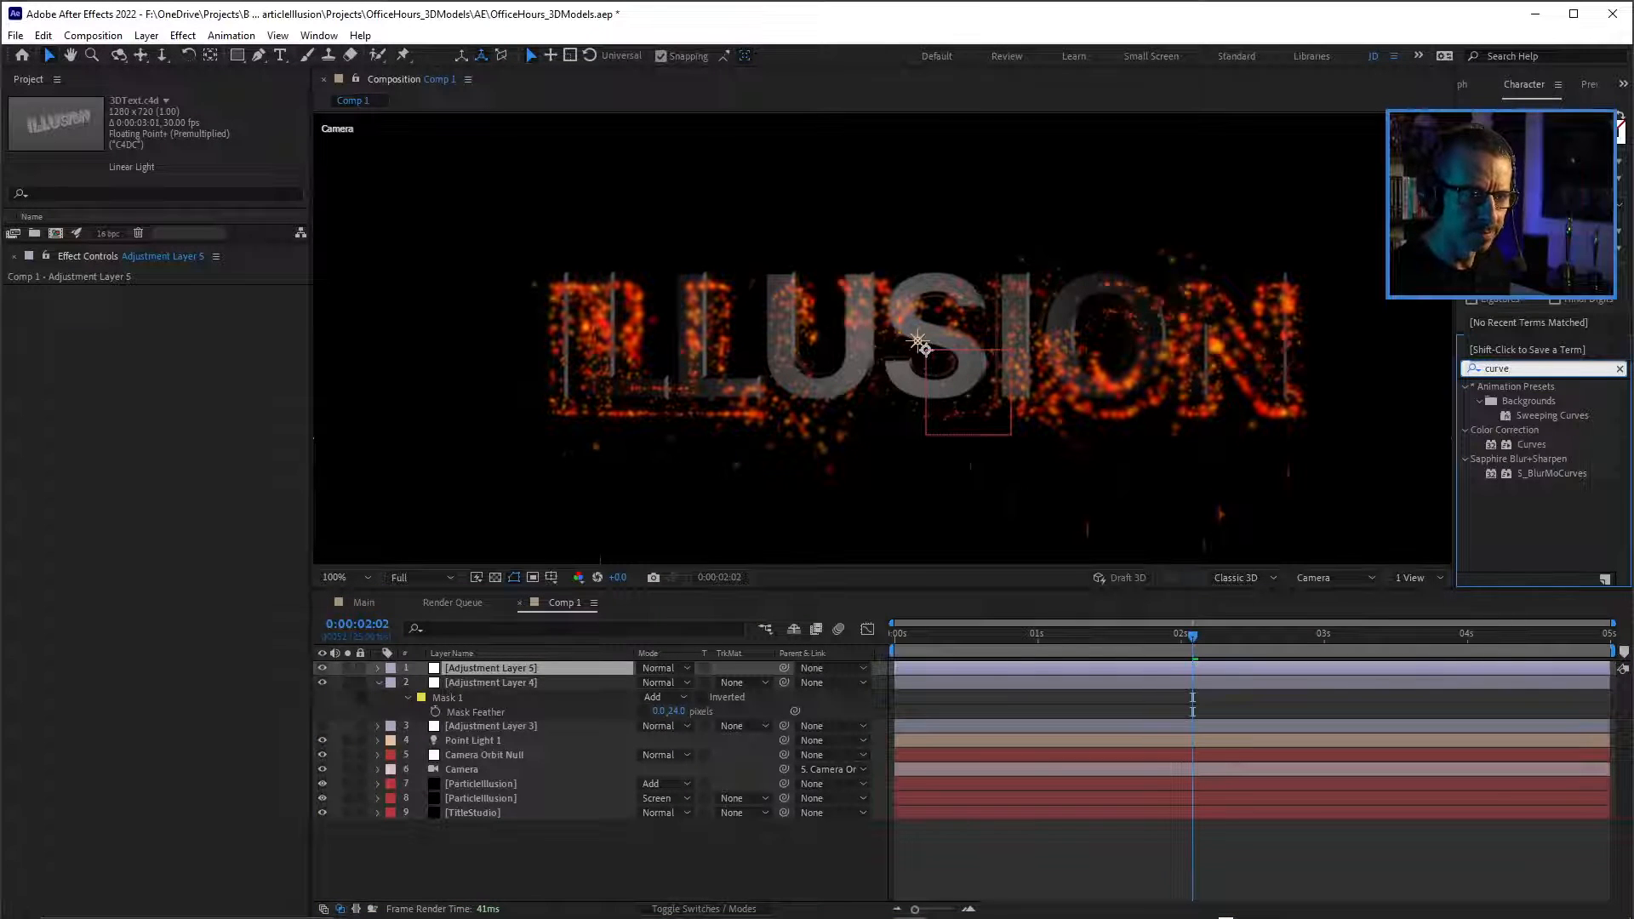
double_click(1532, 444)
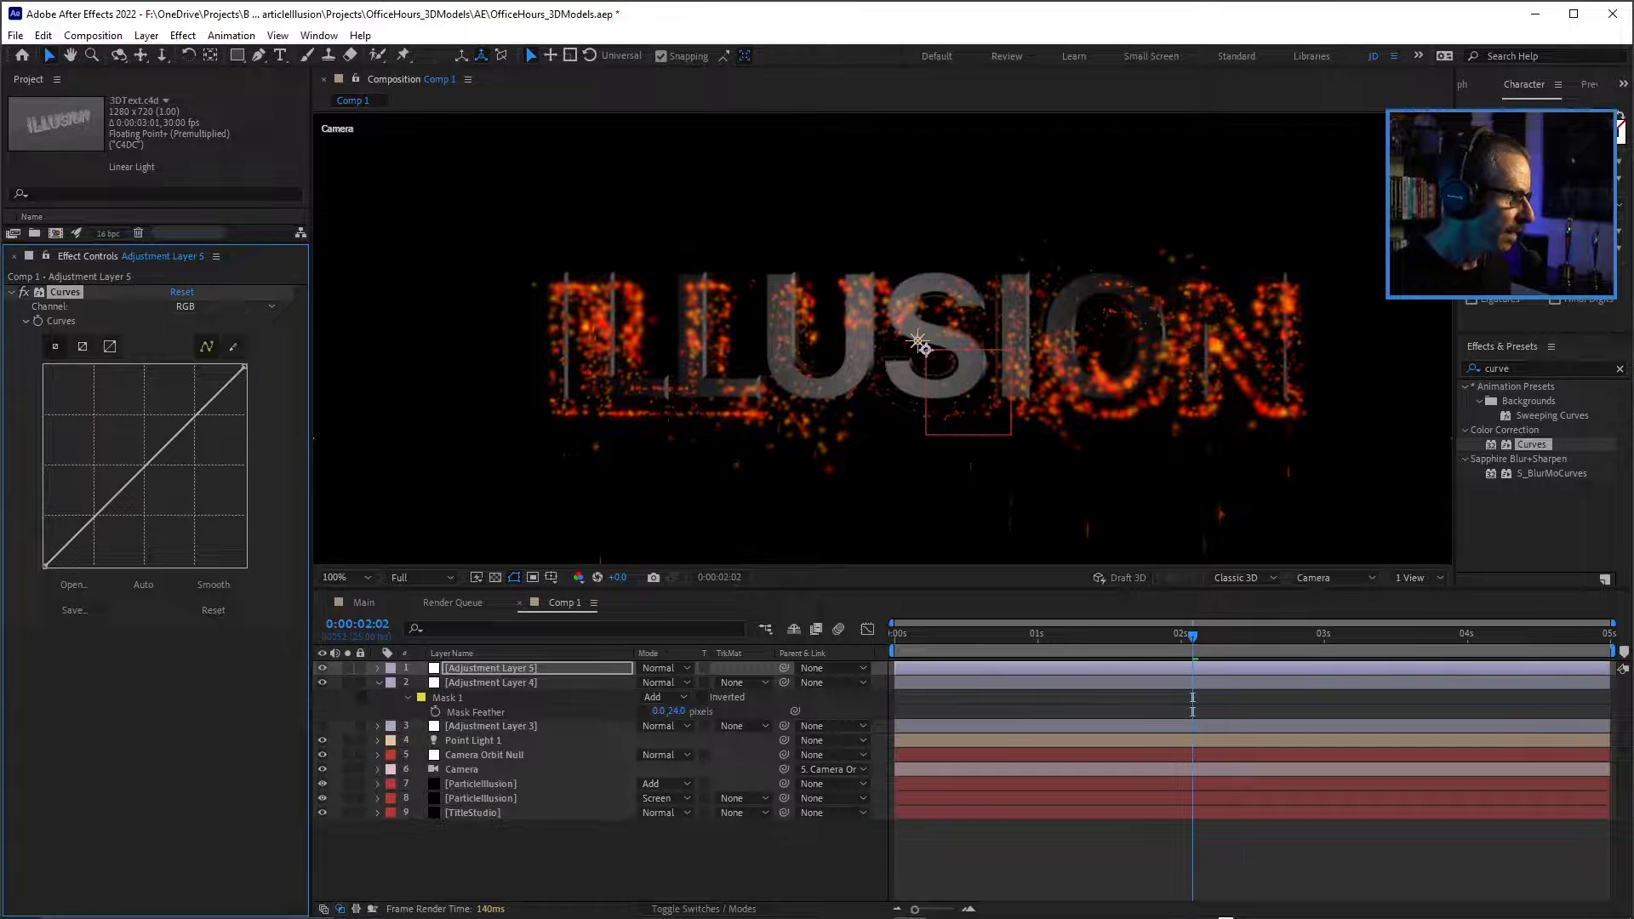
click(226, 307)
click(209, 343)
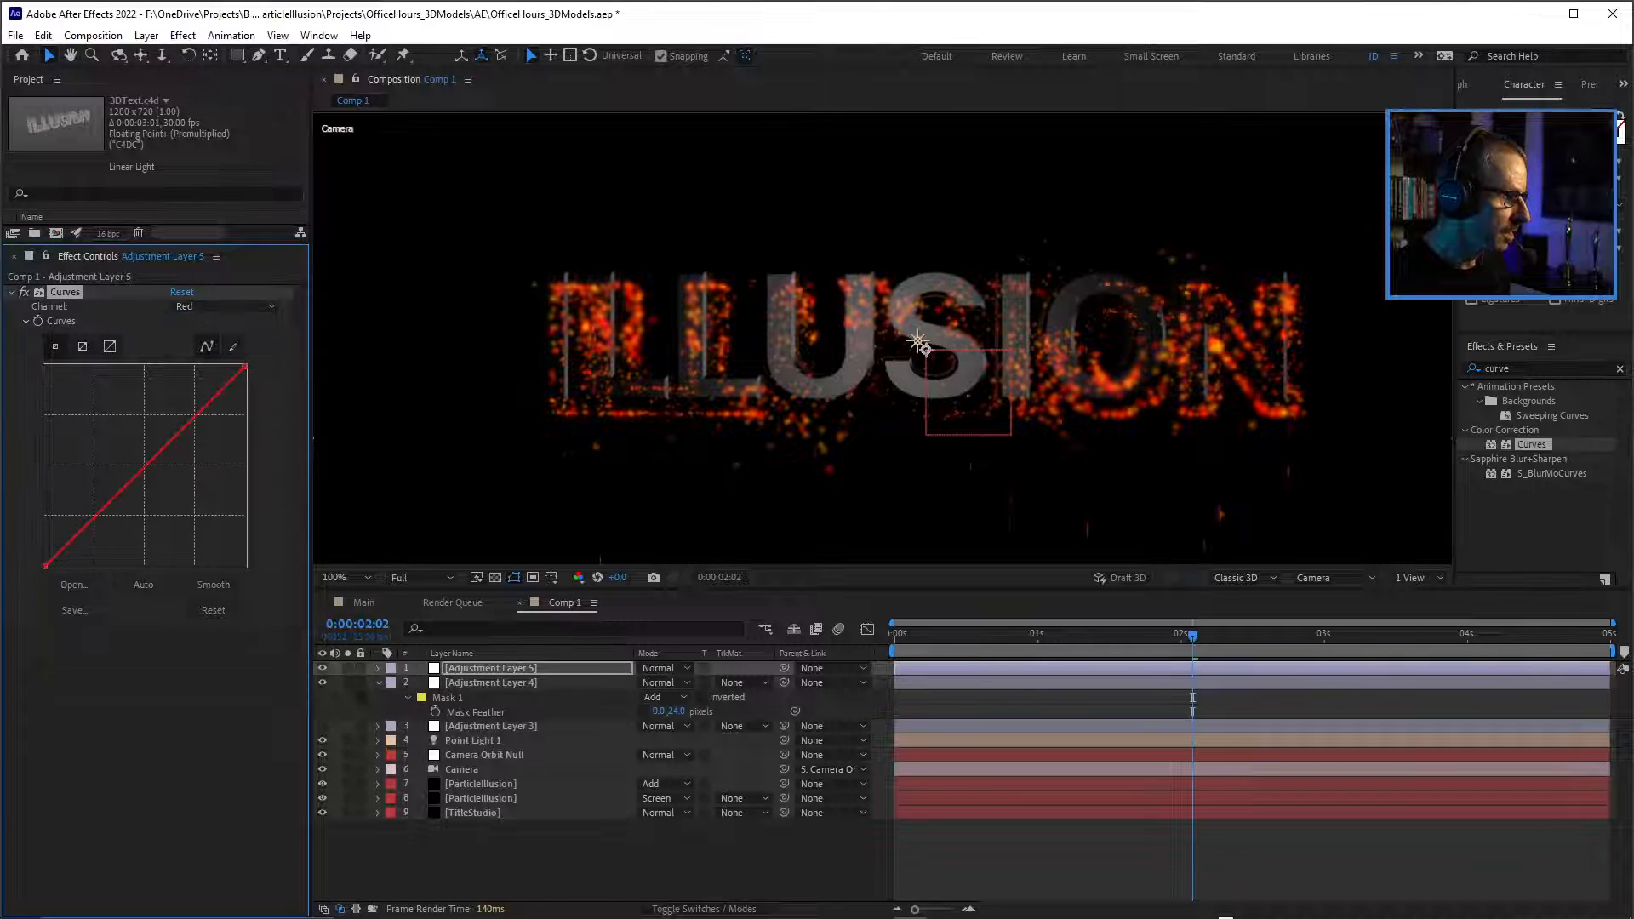
drag(143, 466, 128, 455)
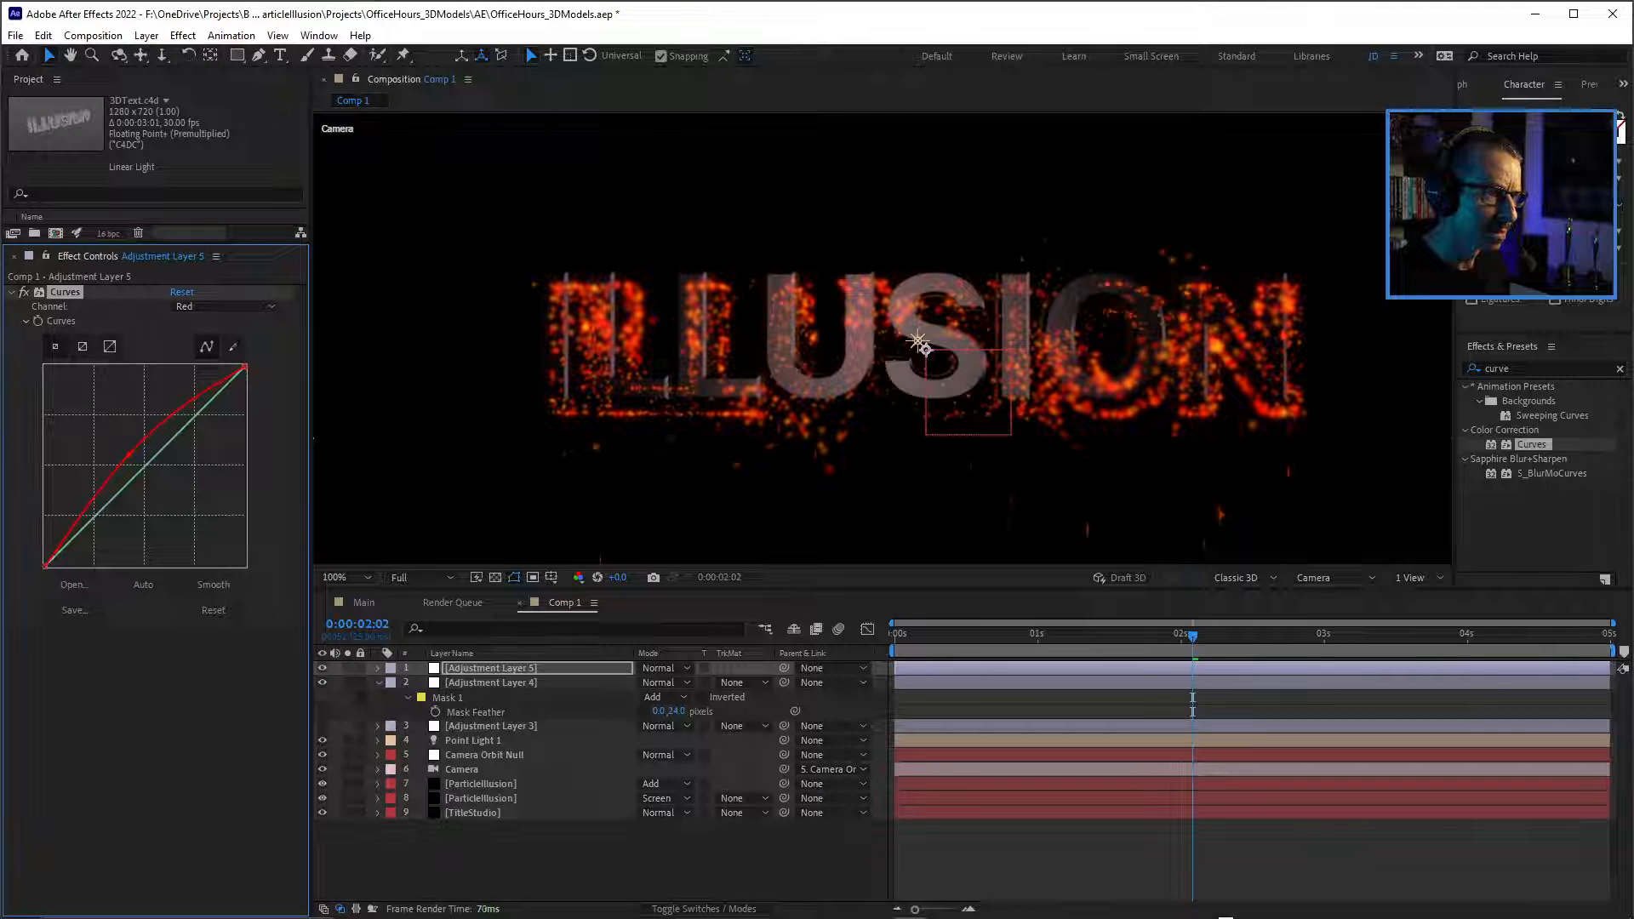
Try a Blue channel curve adjustment, undo it, and delete the Curves effect from Adjustment Layer 5.
click(225, 306)
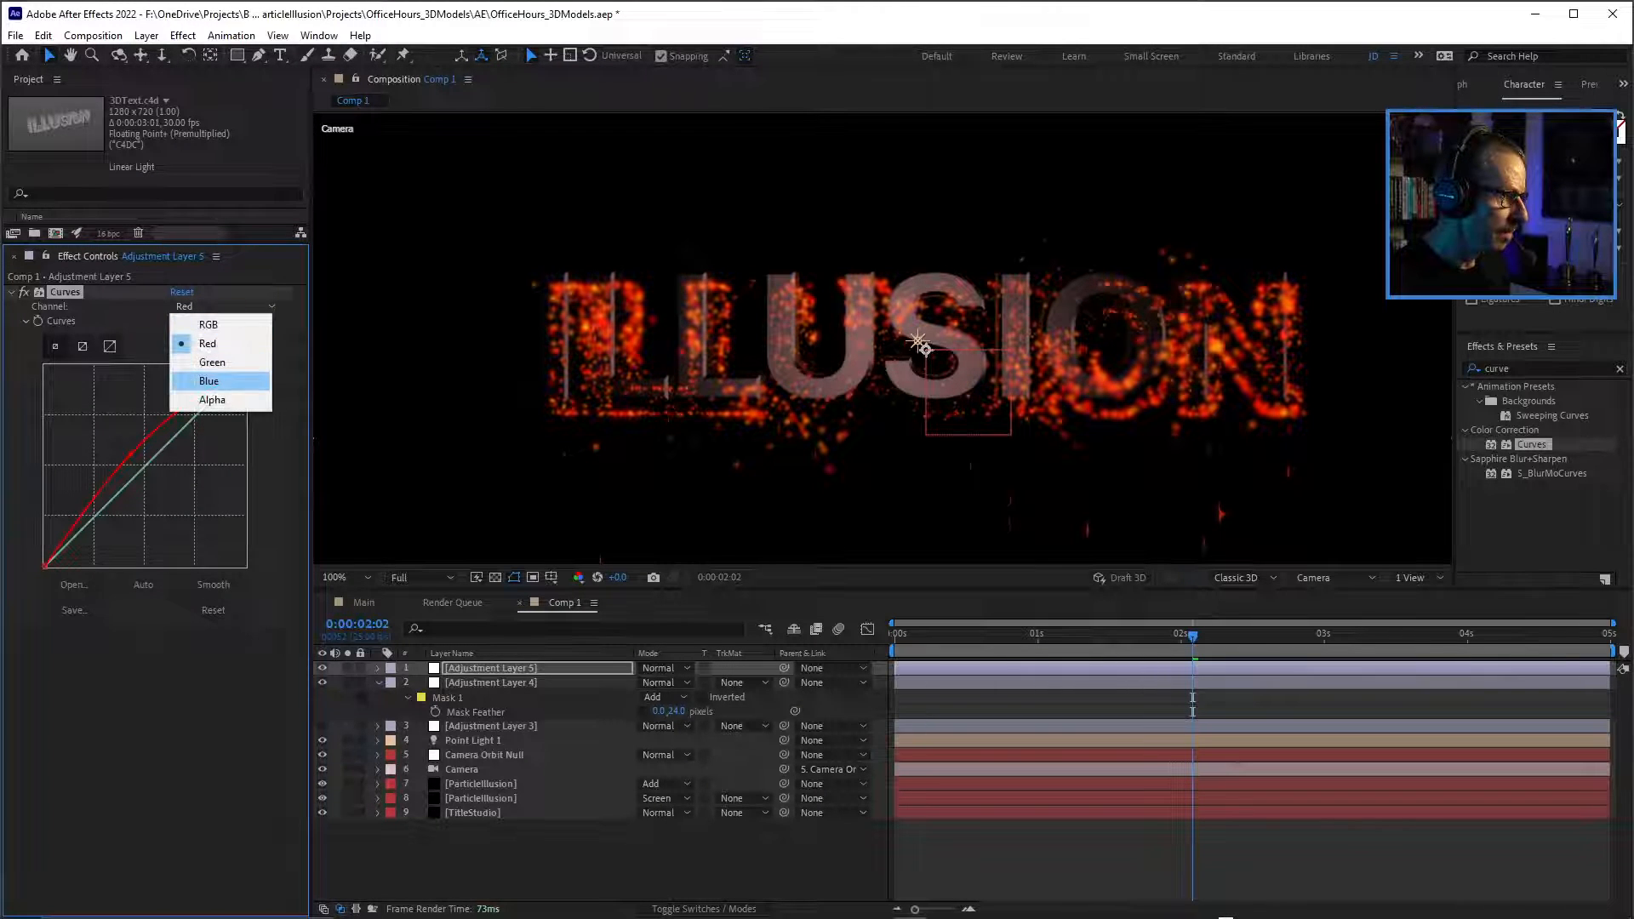
click(209, 374)
mouse_move(149, 463)
mouse_down()
mouse_move(160, 477)
mouse_move(147, 465)
mouse_up()
key(ctrl+z)
key(ctrl+z)
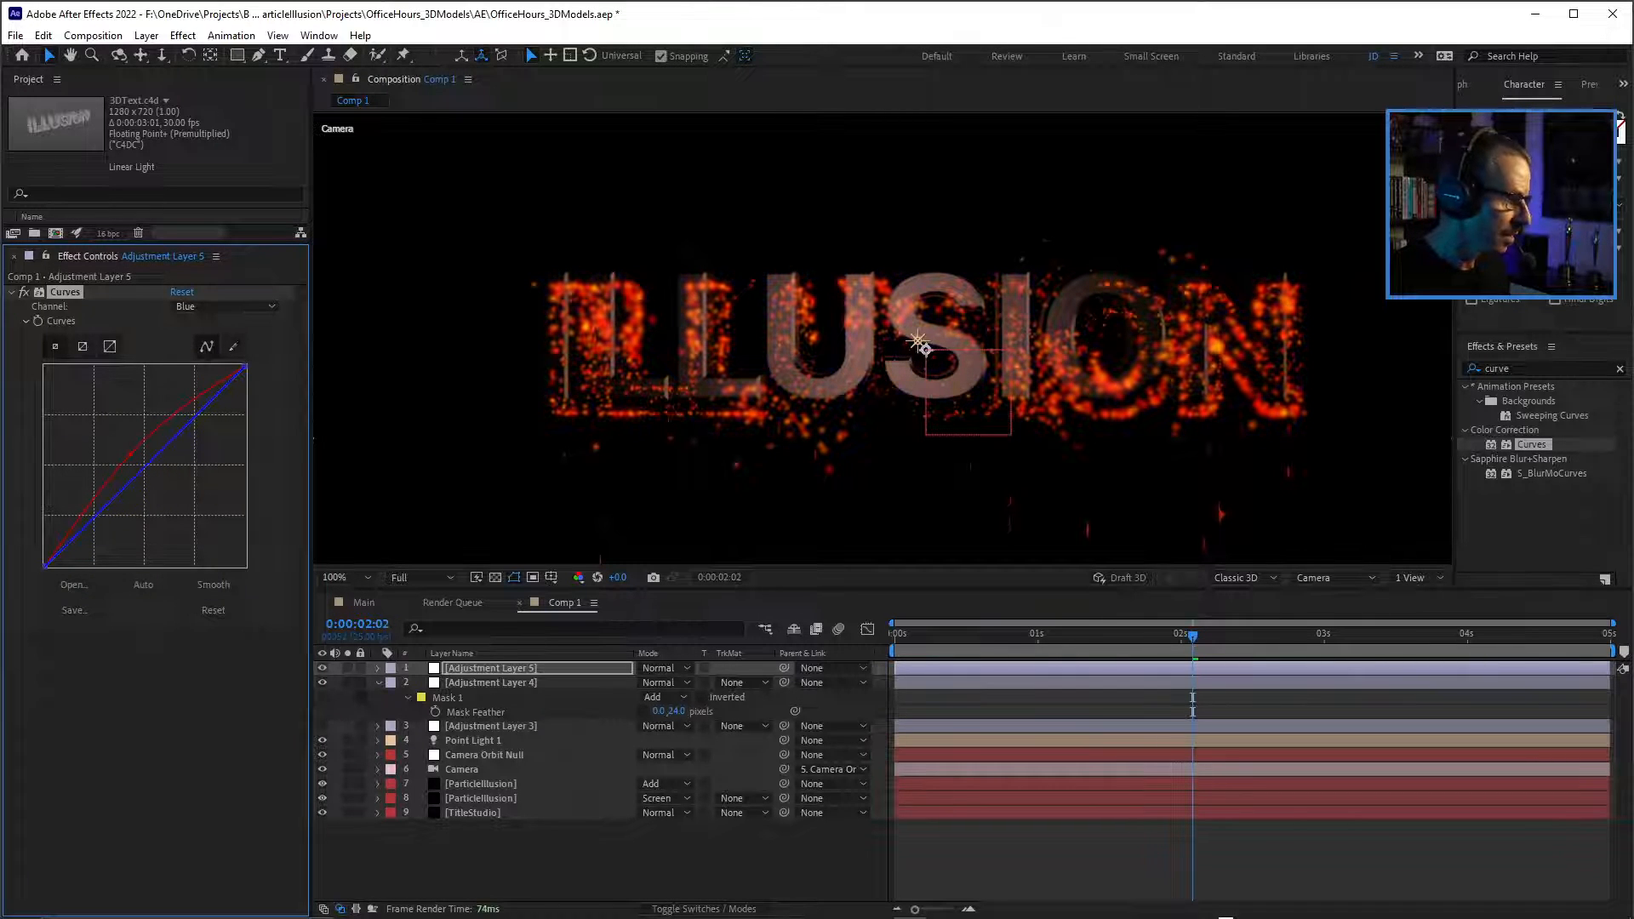
key(ctrl+z)
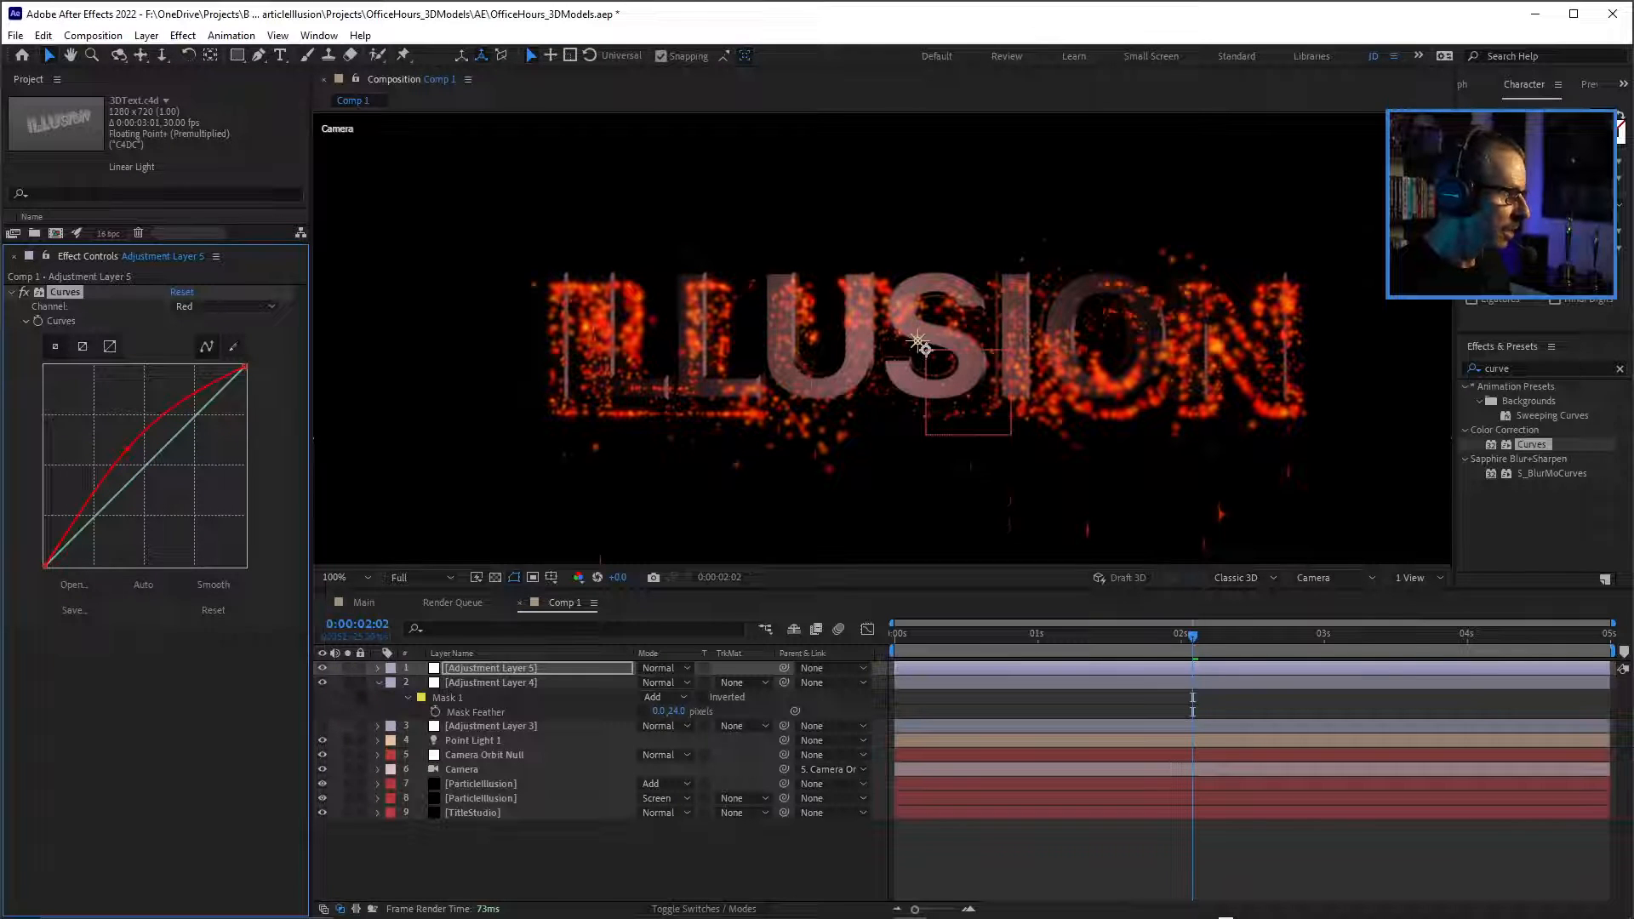
key(Delete)
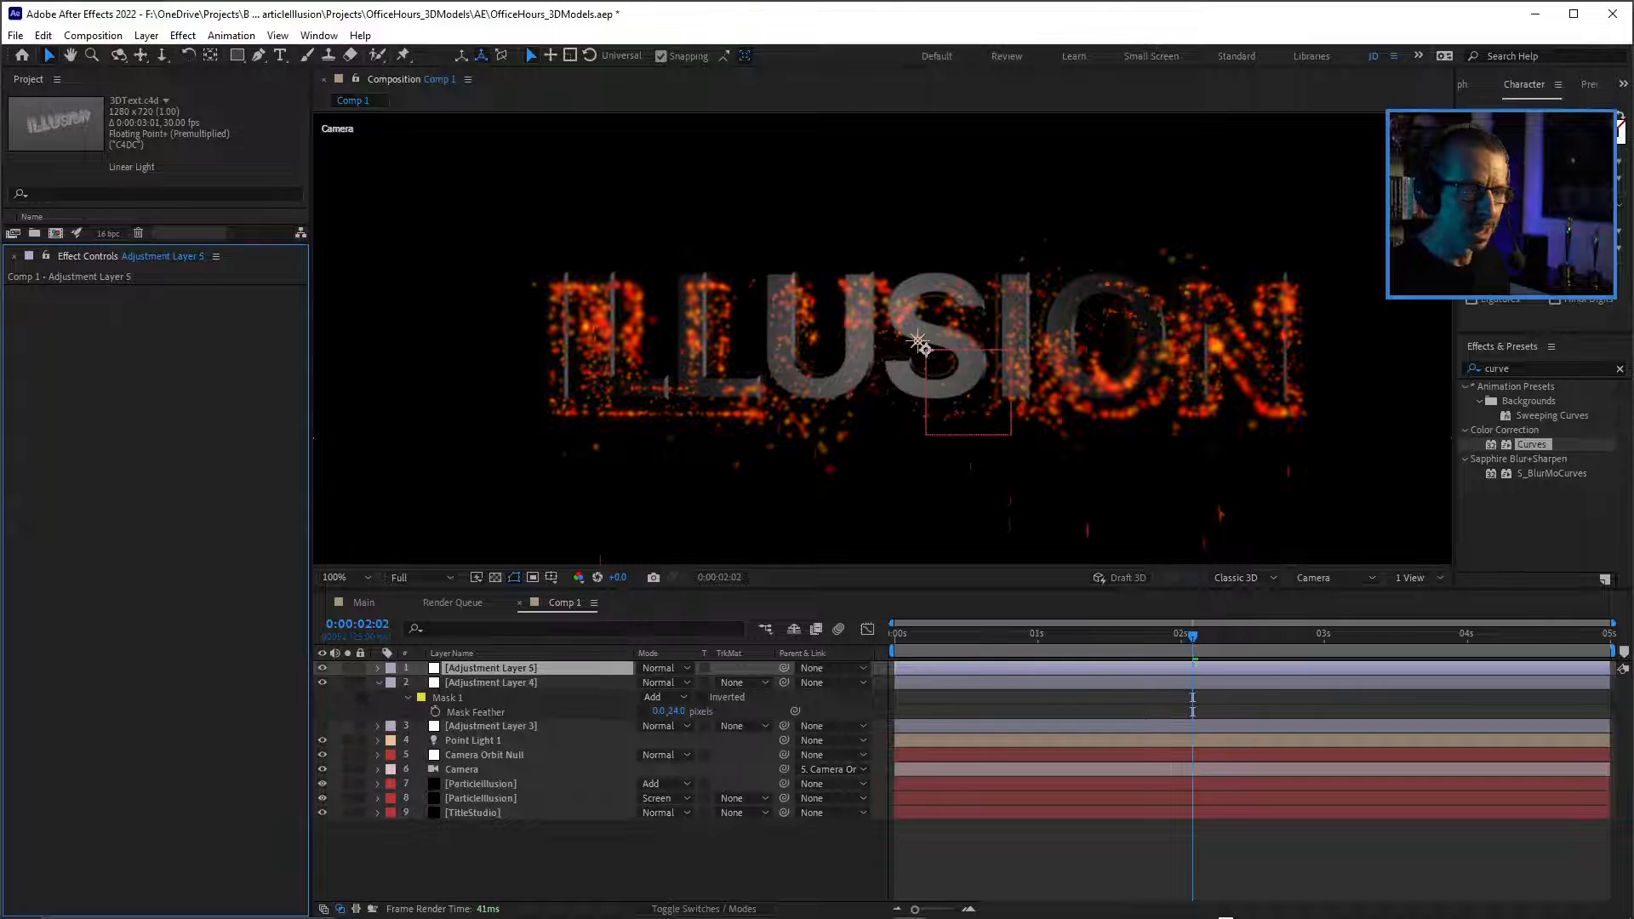
Find the BCC+Looks effect, apply it to Adjustment Layer 5, and save the project.
key(ctrl+5)
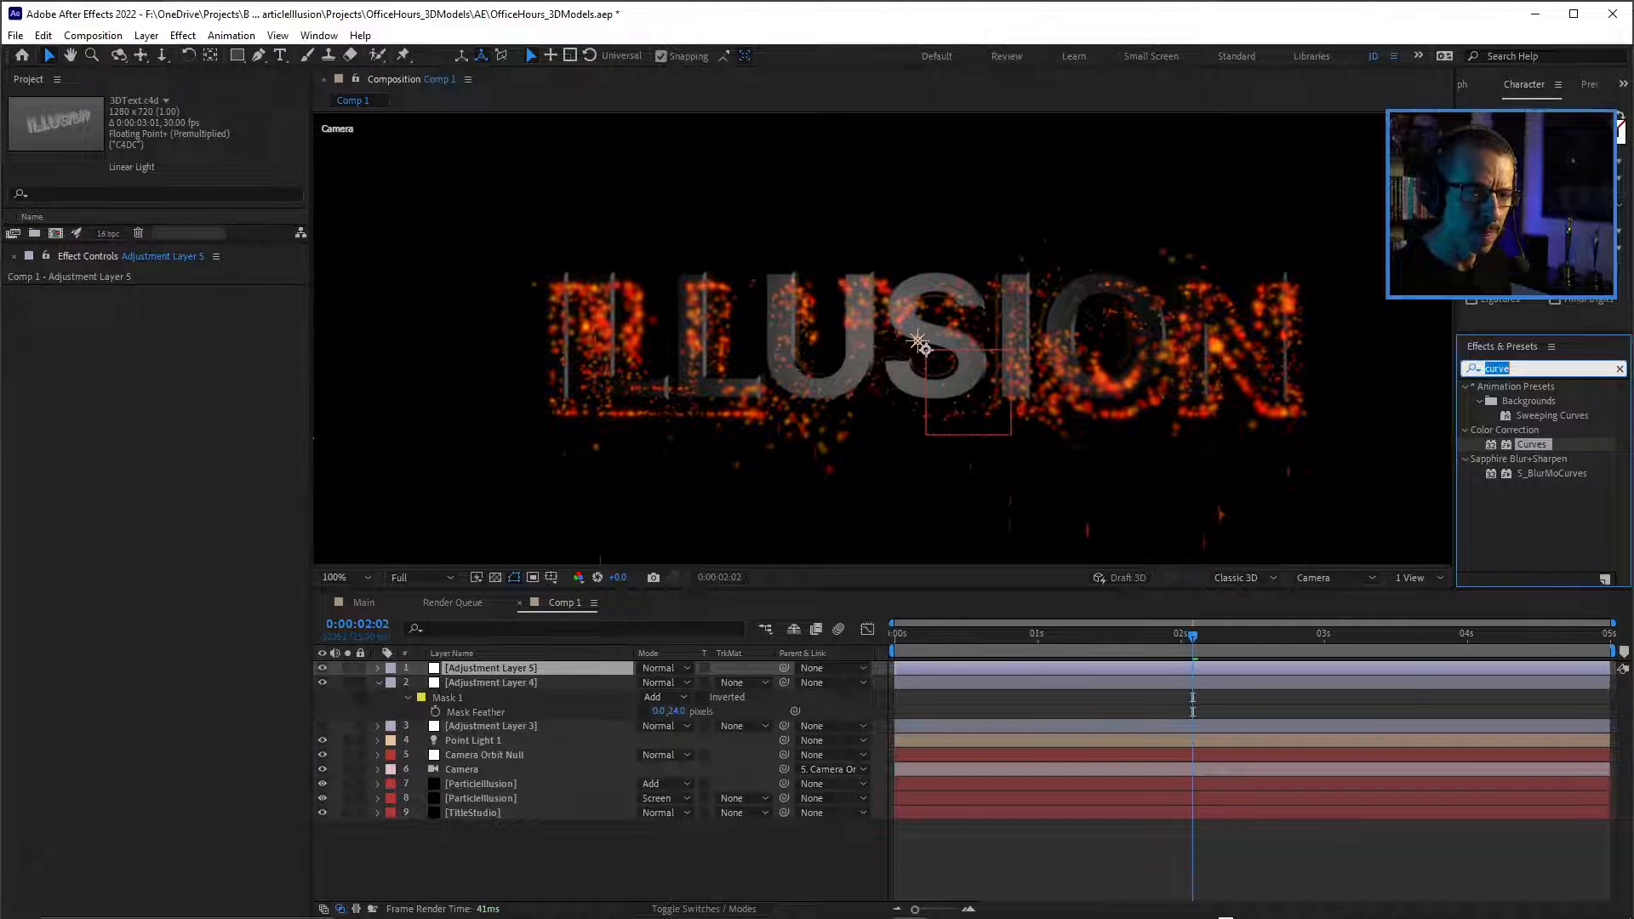
text(looks)
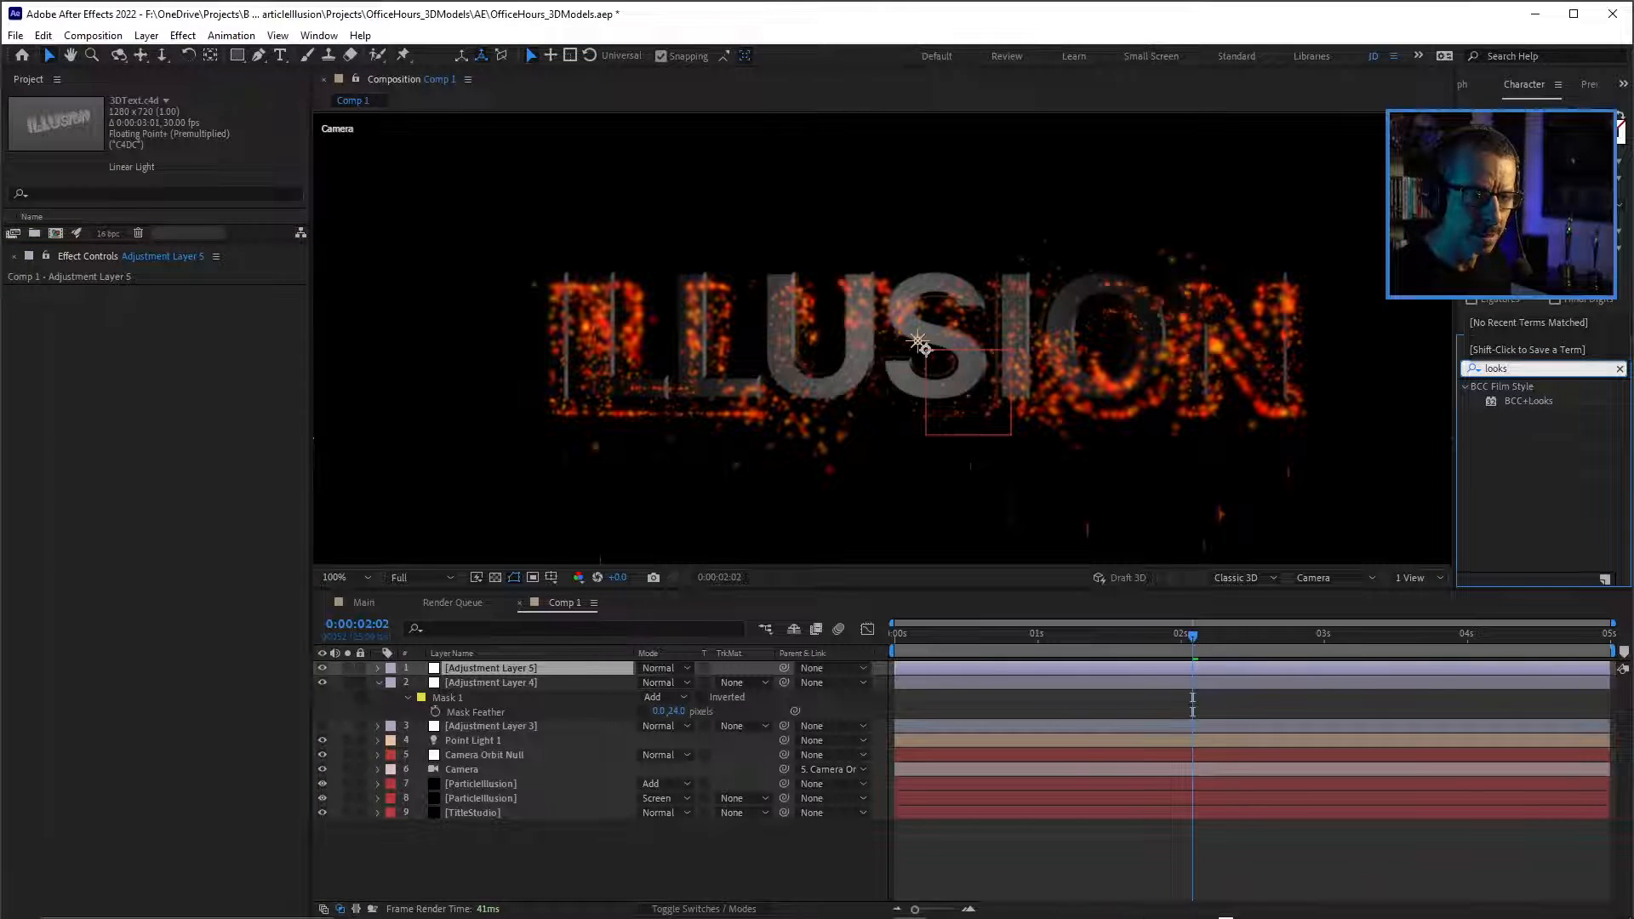
key(Return)
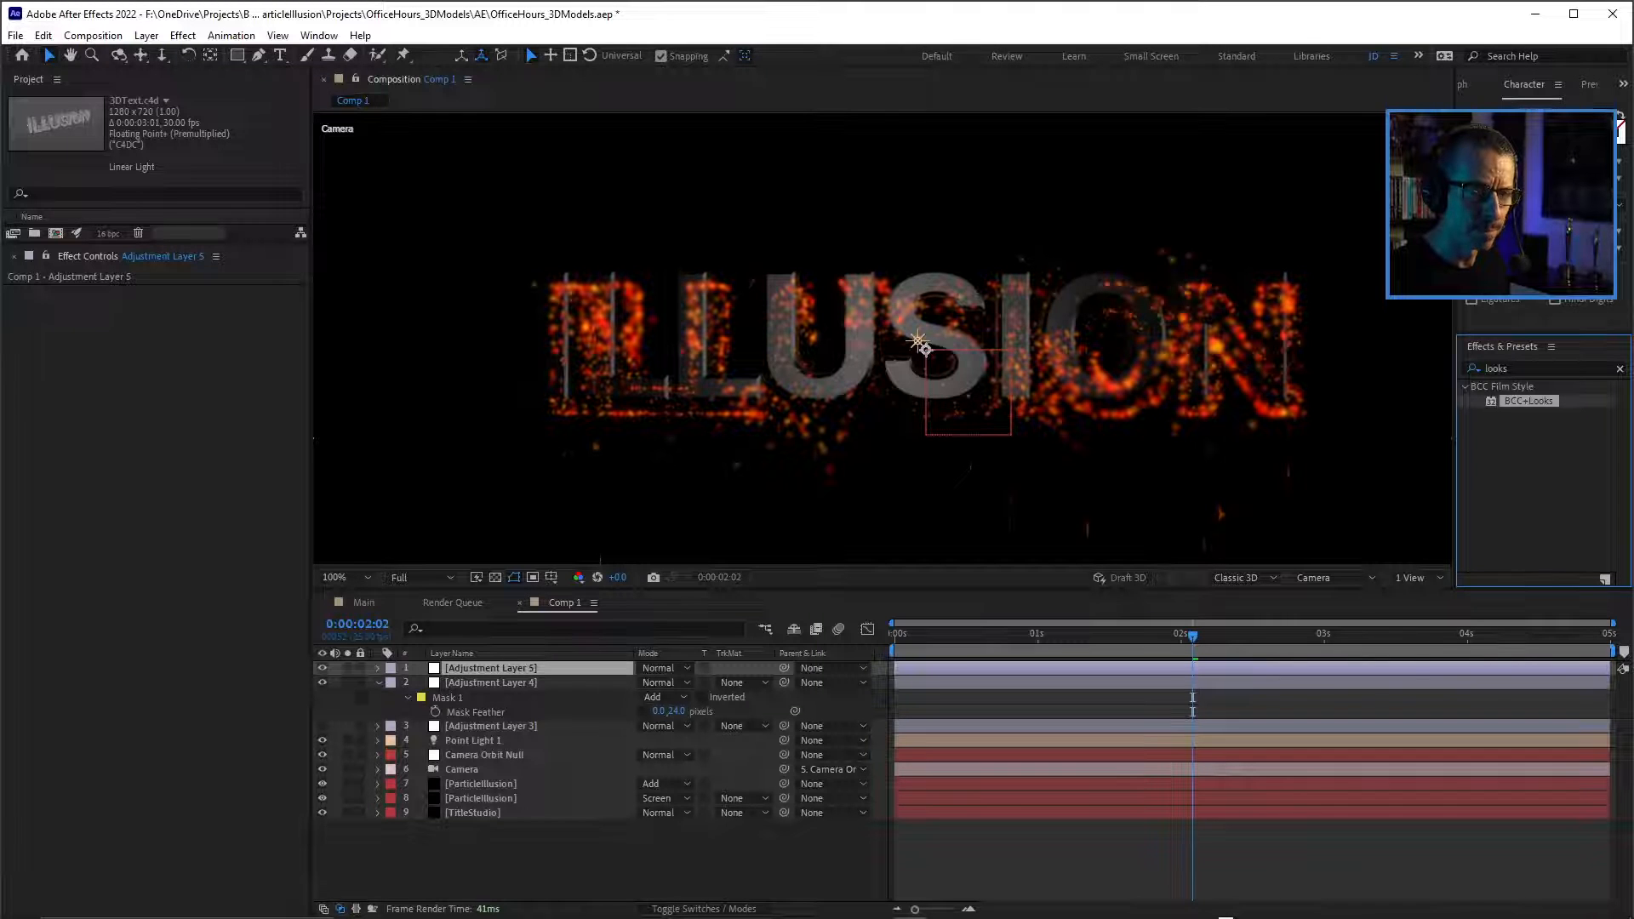
key(Return)
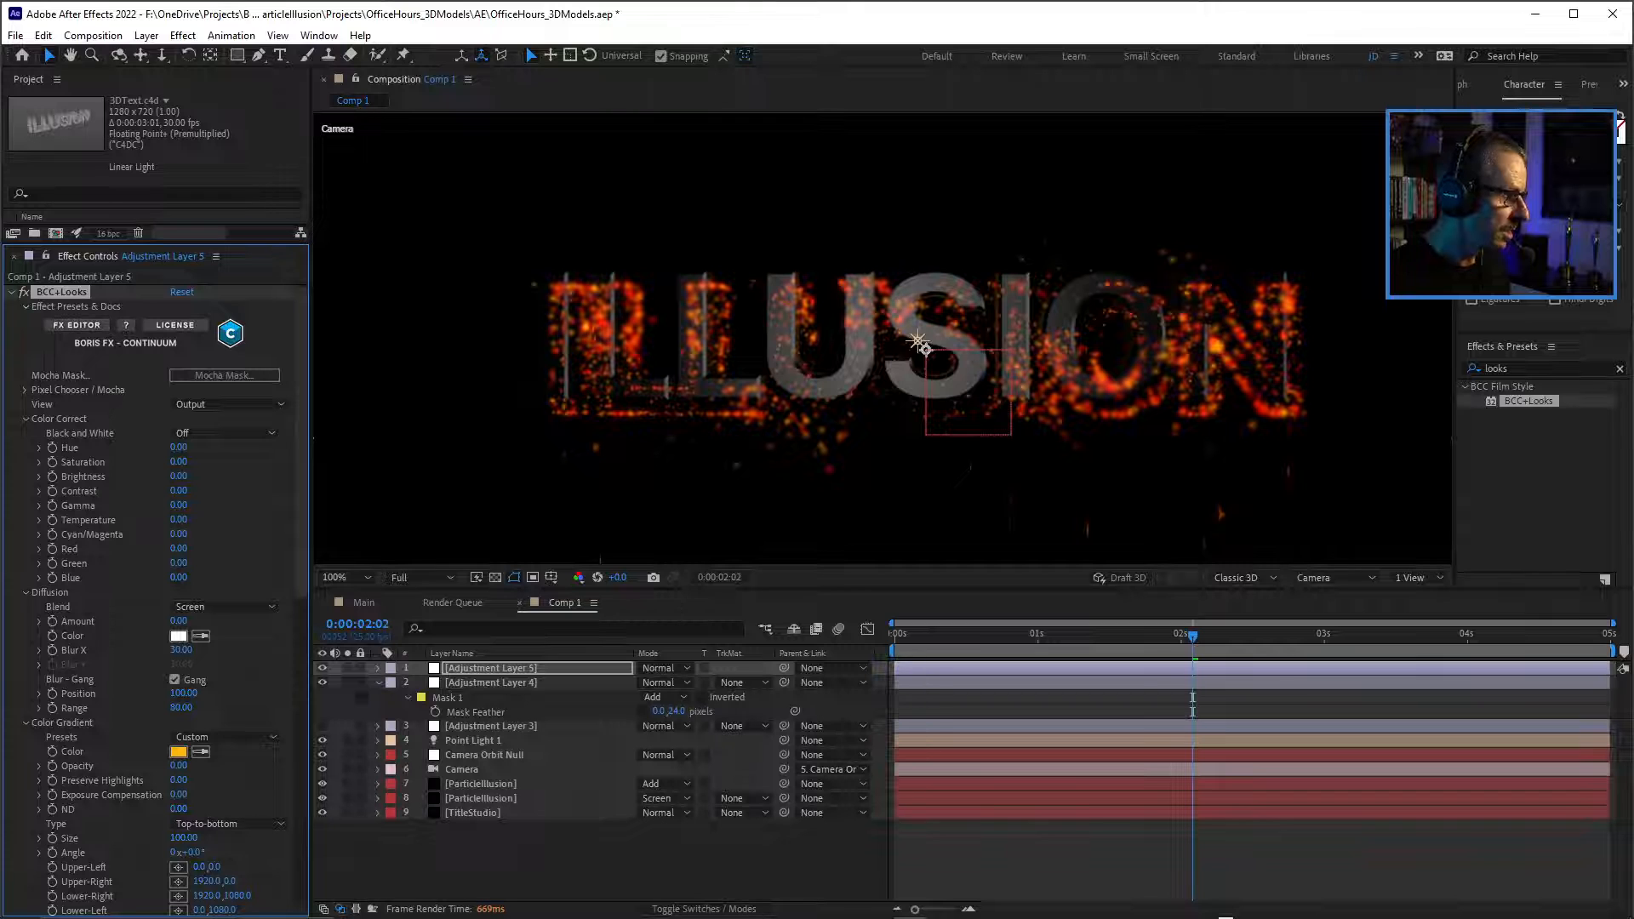
key(ctrl+s)
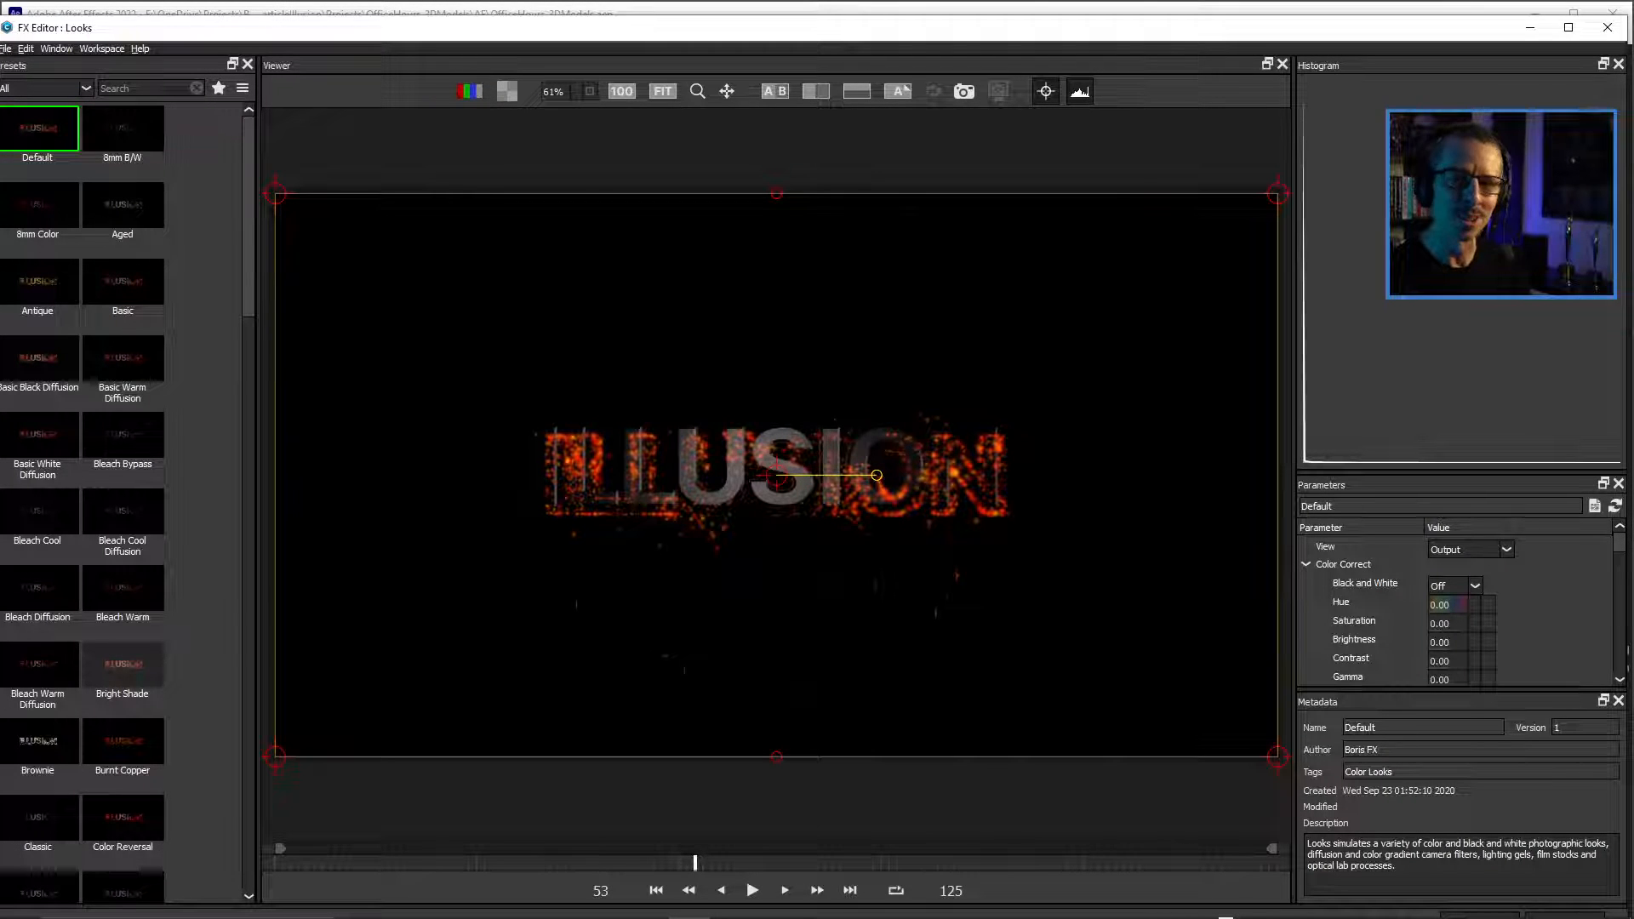
Try the Basic Warm Diffusion, Bleach Warm Diffusion and Burnt Copper presets on the title in the Looks FX Editor.
click(122, 359)
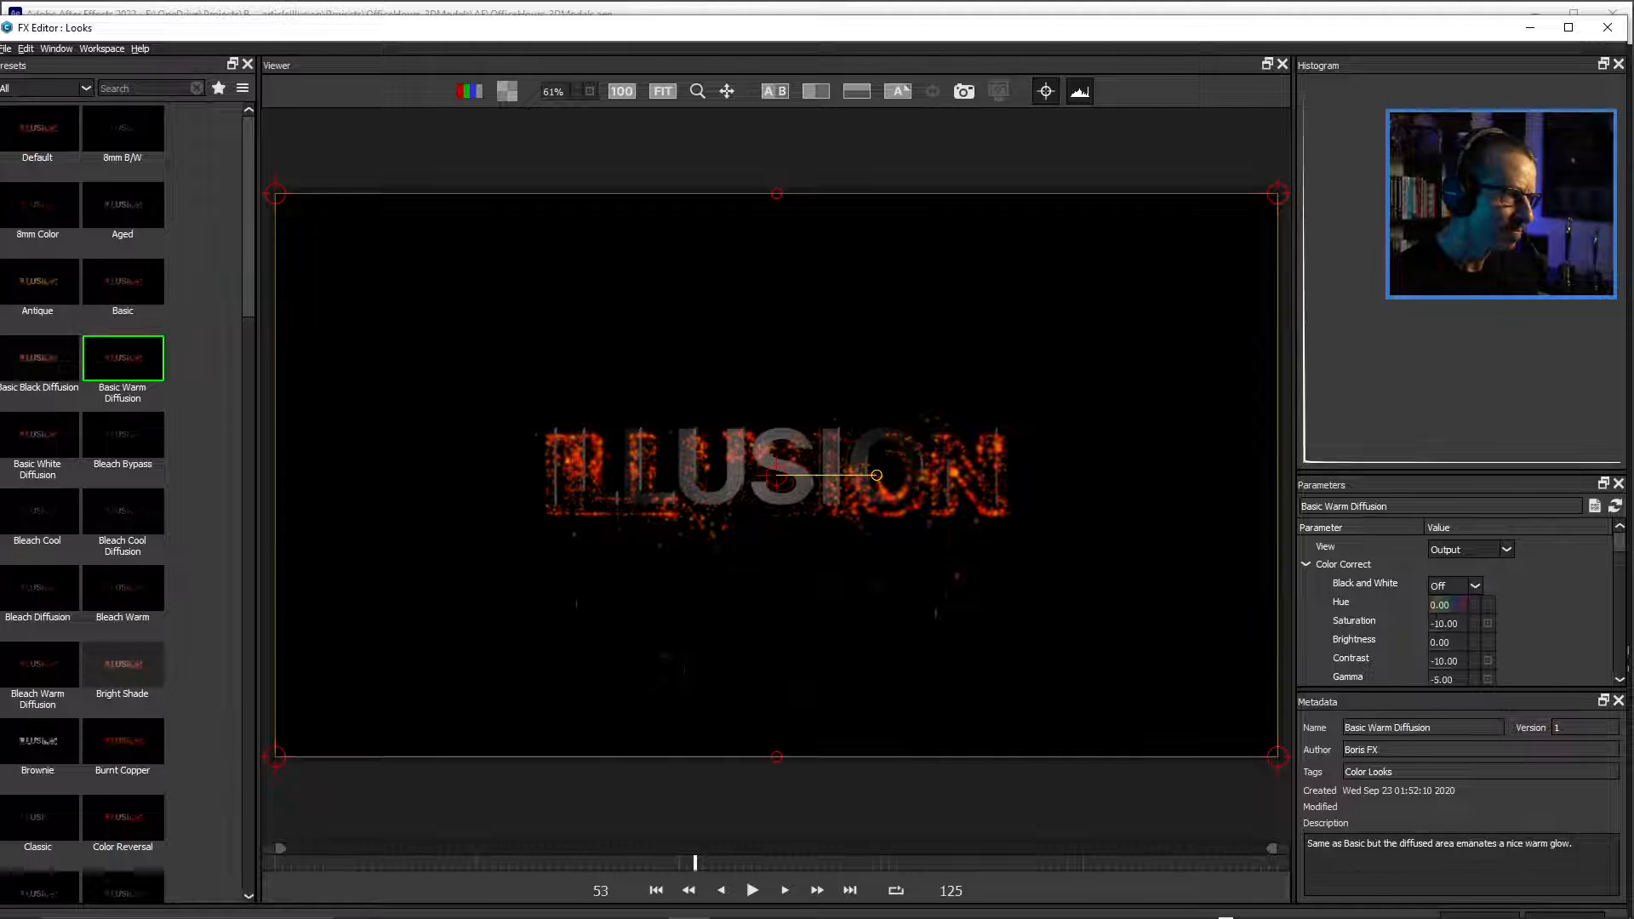
scroll(776, 475, up, 2)
scroll(776, 475, up, 1)
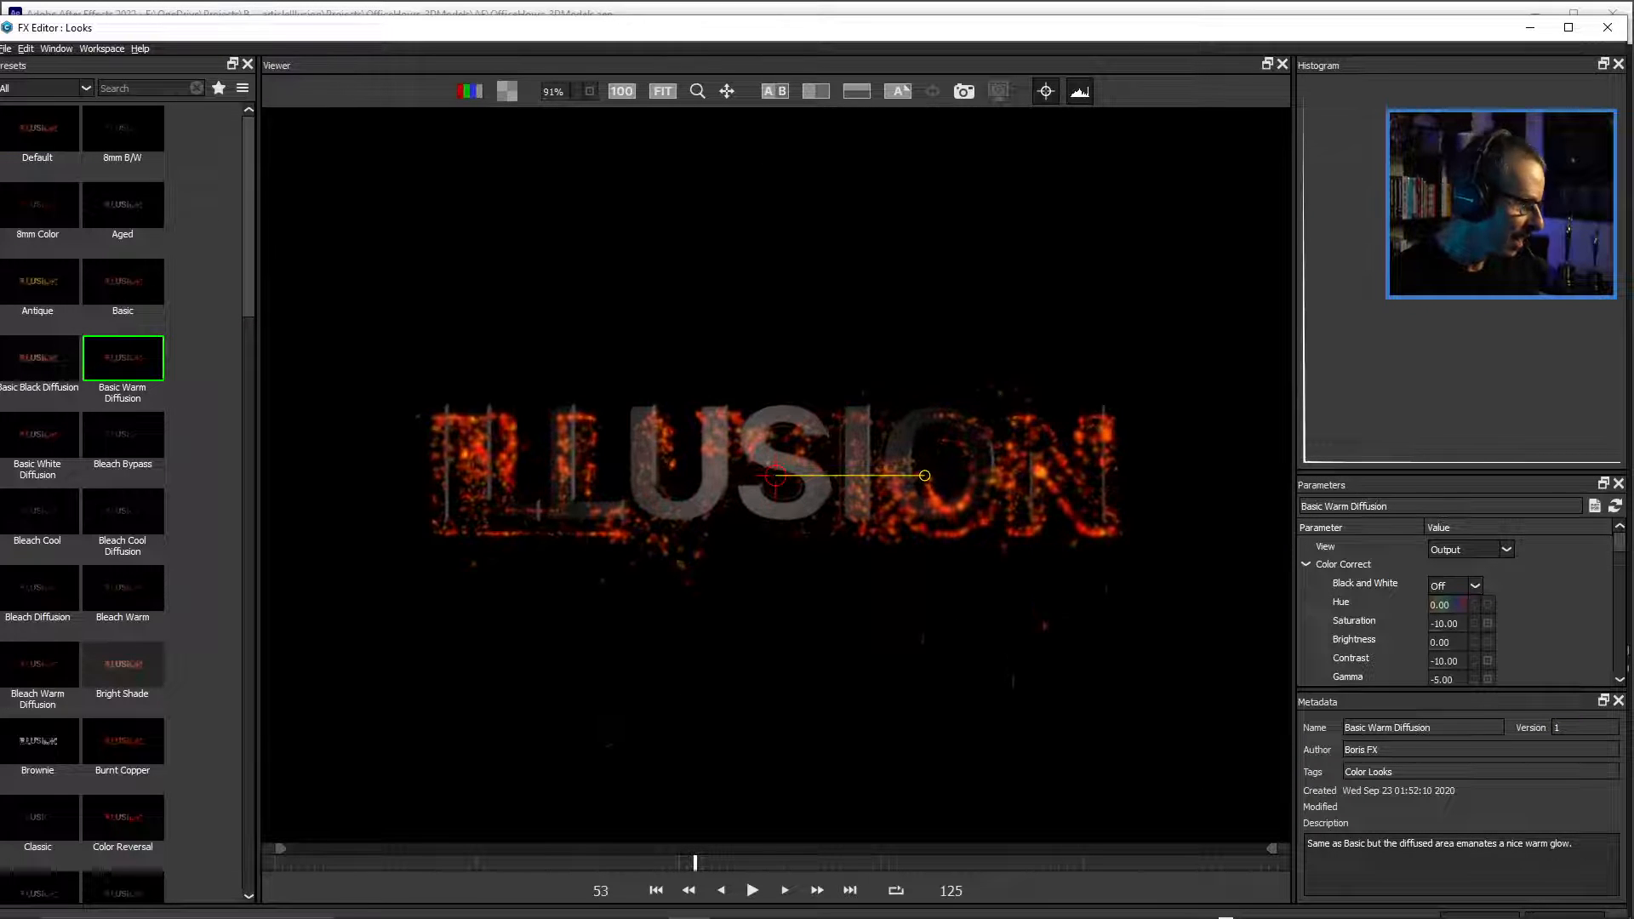
click(38, 663)
click(122, 664)
click(38, 663)
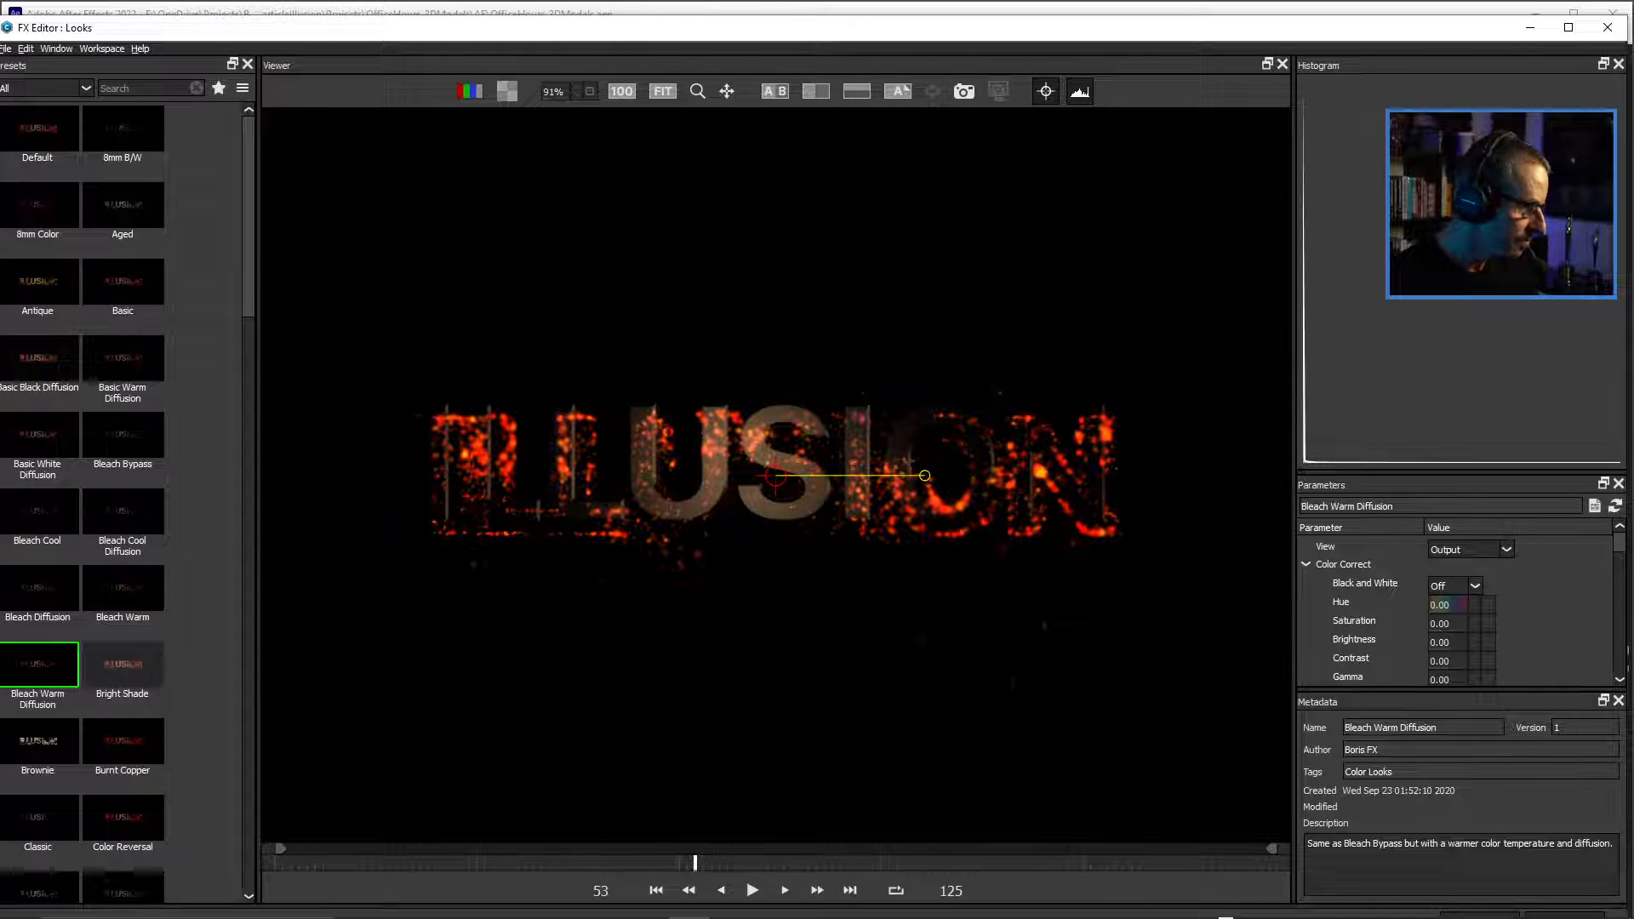
click(122, 741)
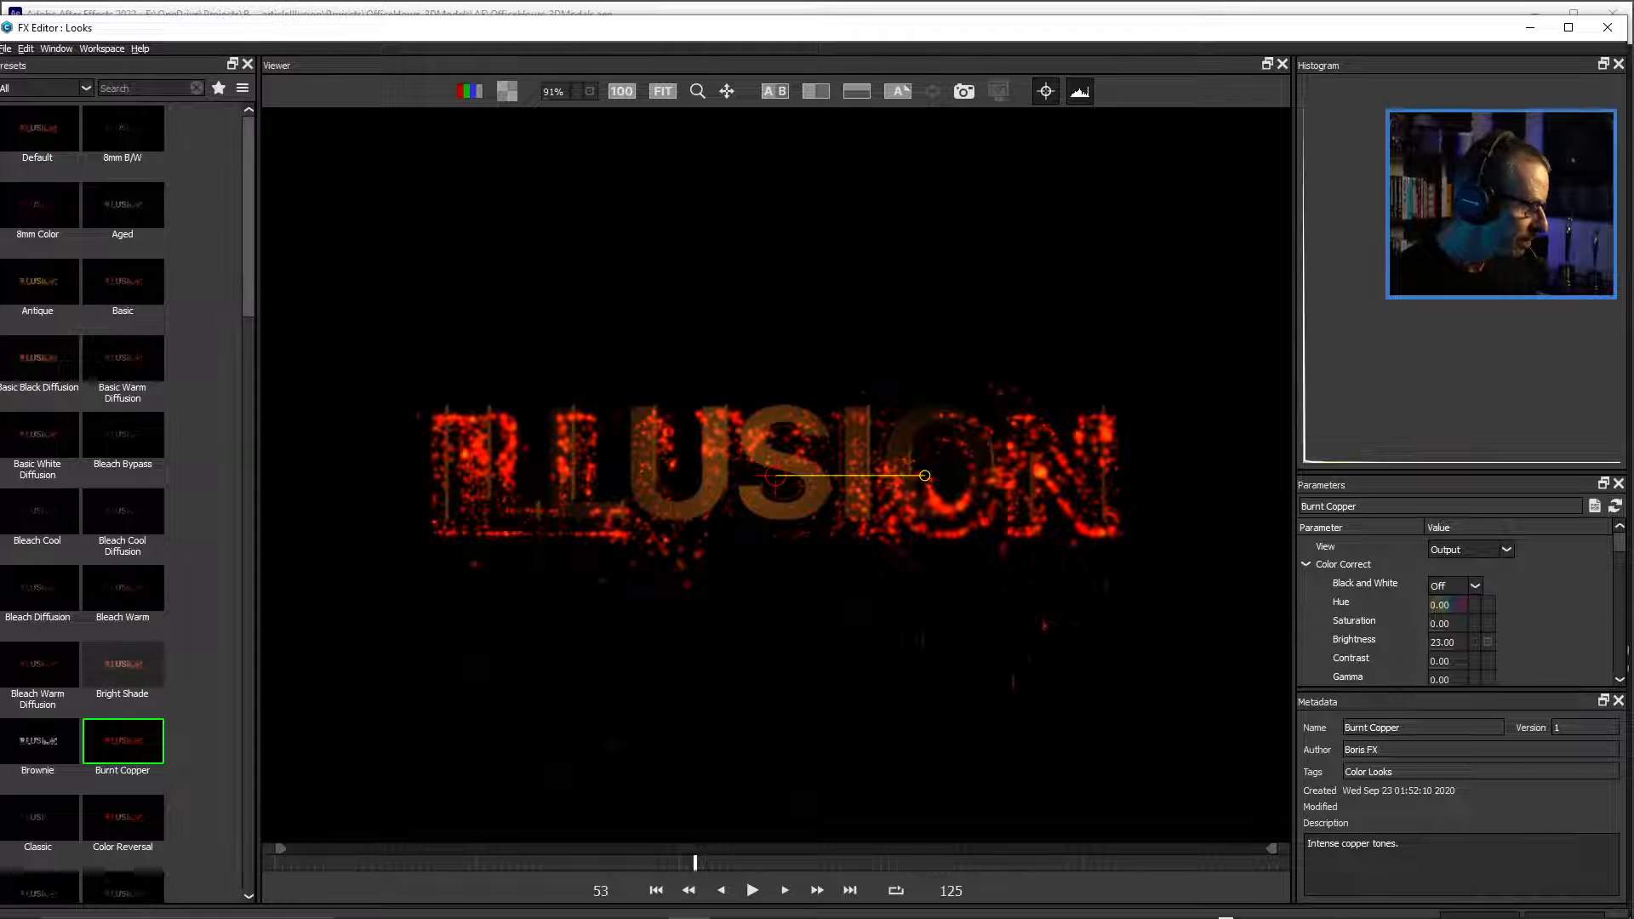
Try the Cross Slide Print and Cross Slide Print Diffusion presets on the title.
scroll(82, 500, down, 5)
drag(248, 317, 248, 349)
click(123, 599)
click(38, 599)
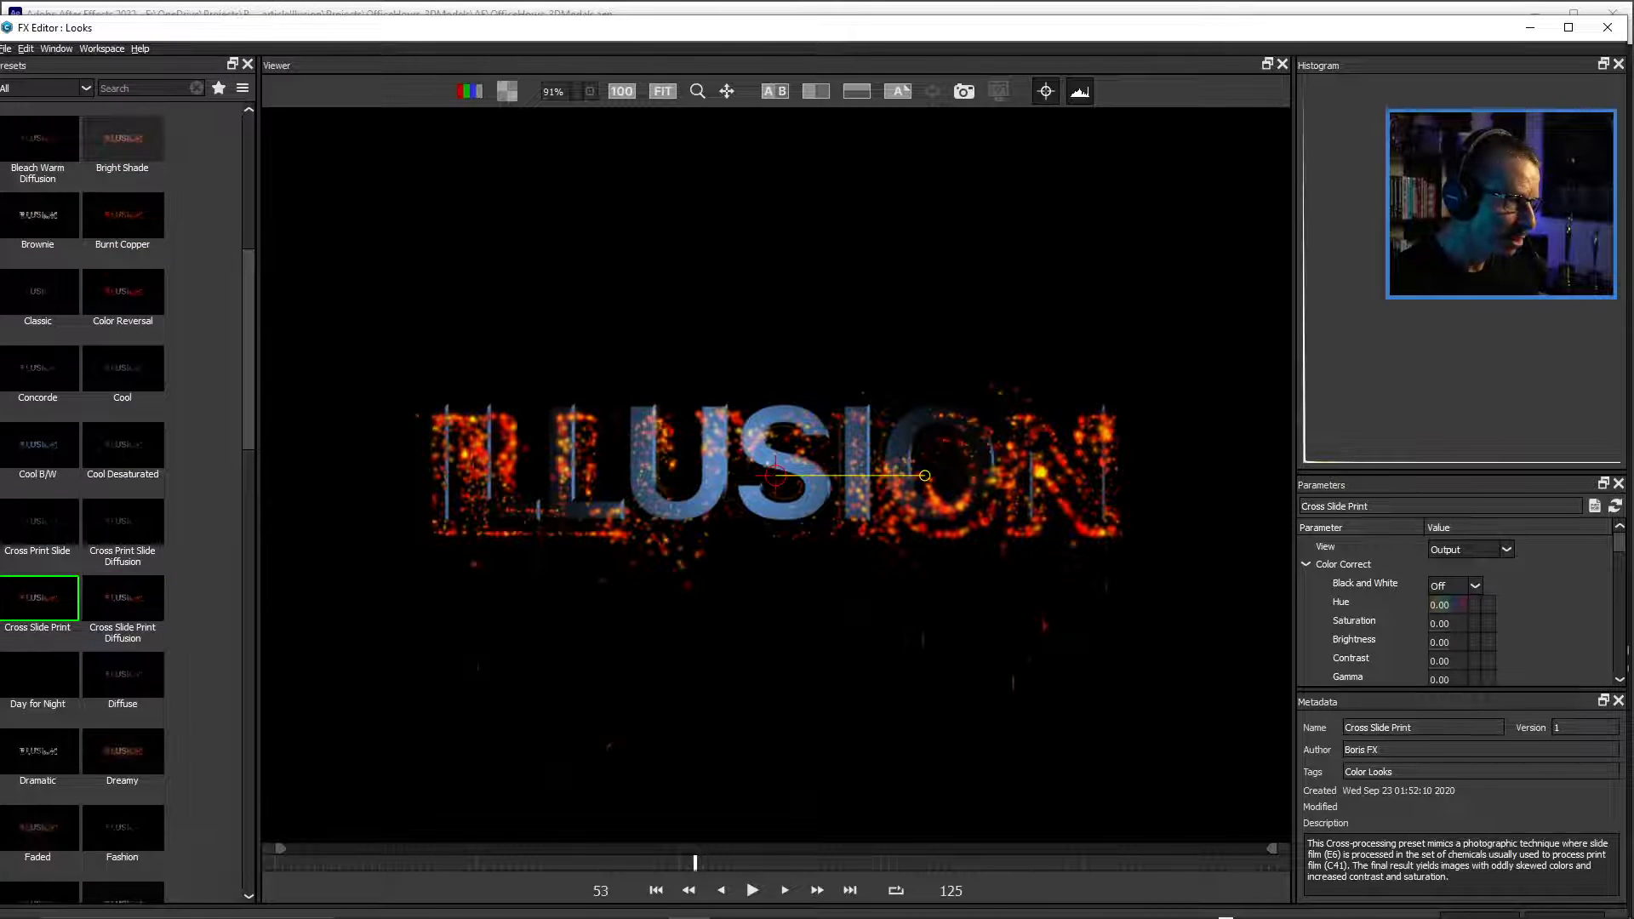
click(123, 598)
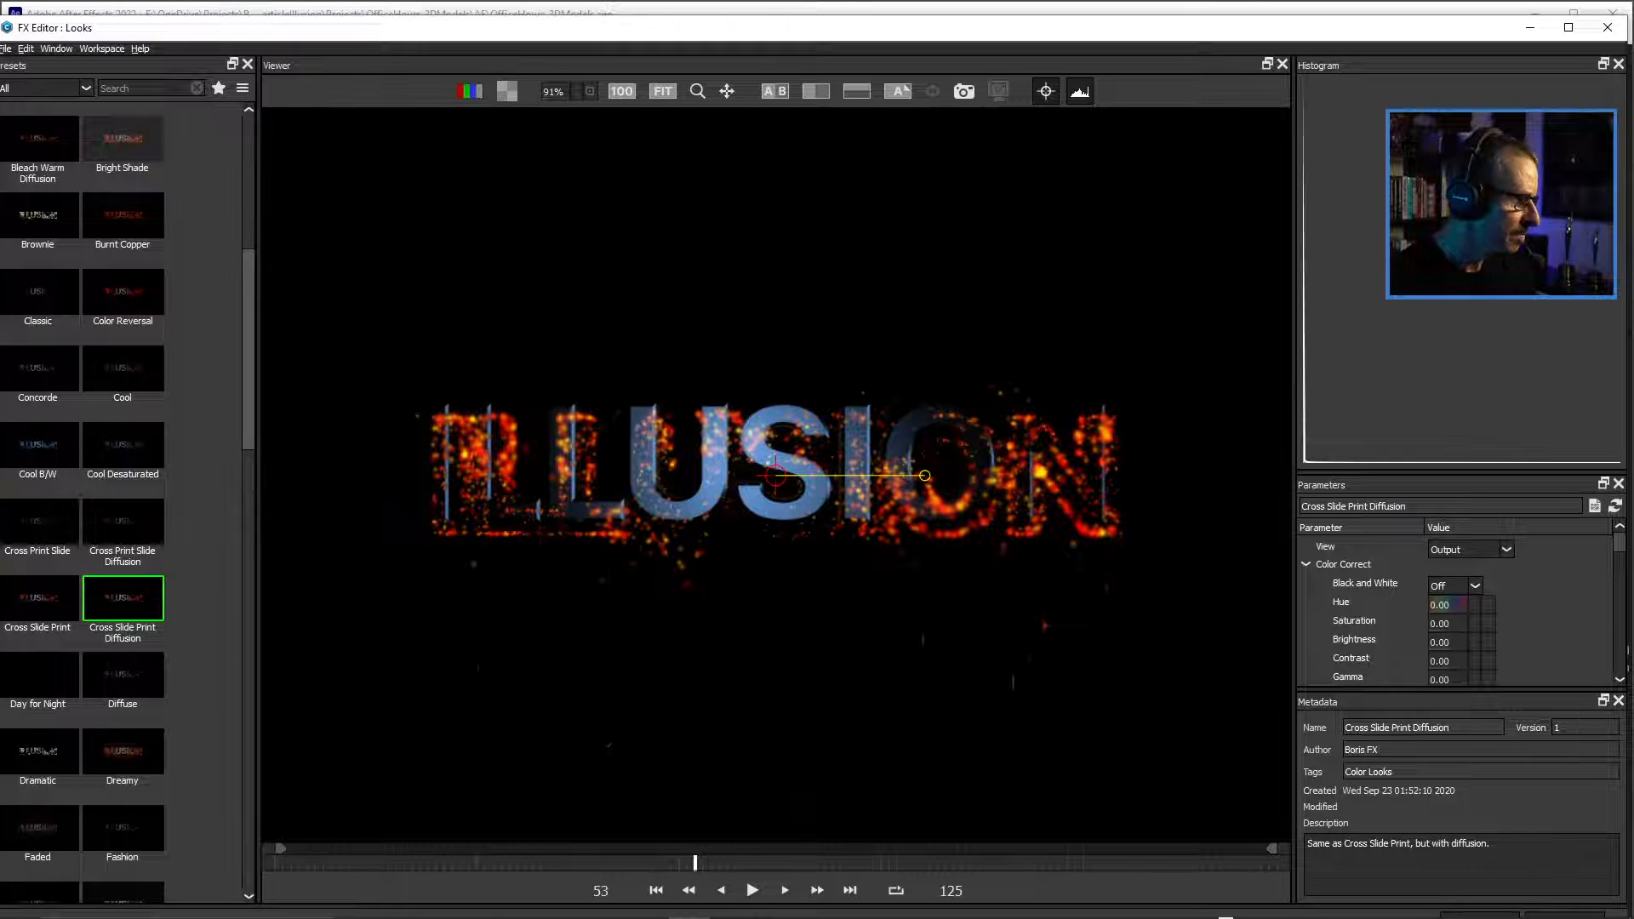
Try the Dreamy preset, choose Glamour instead, and apply it to the BCC+Looks effect on Adjustment Layer 5.
drag(248, 349, 249, 432)
click(123, 424)
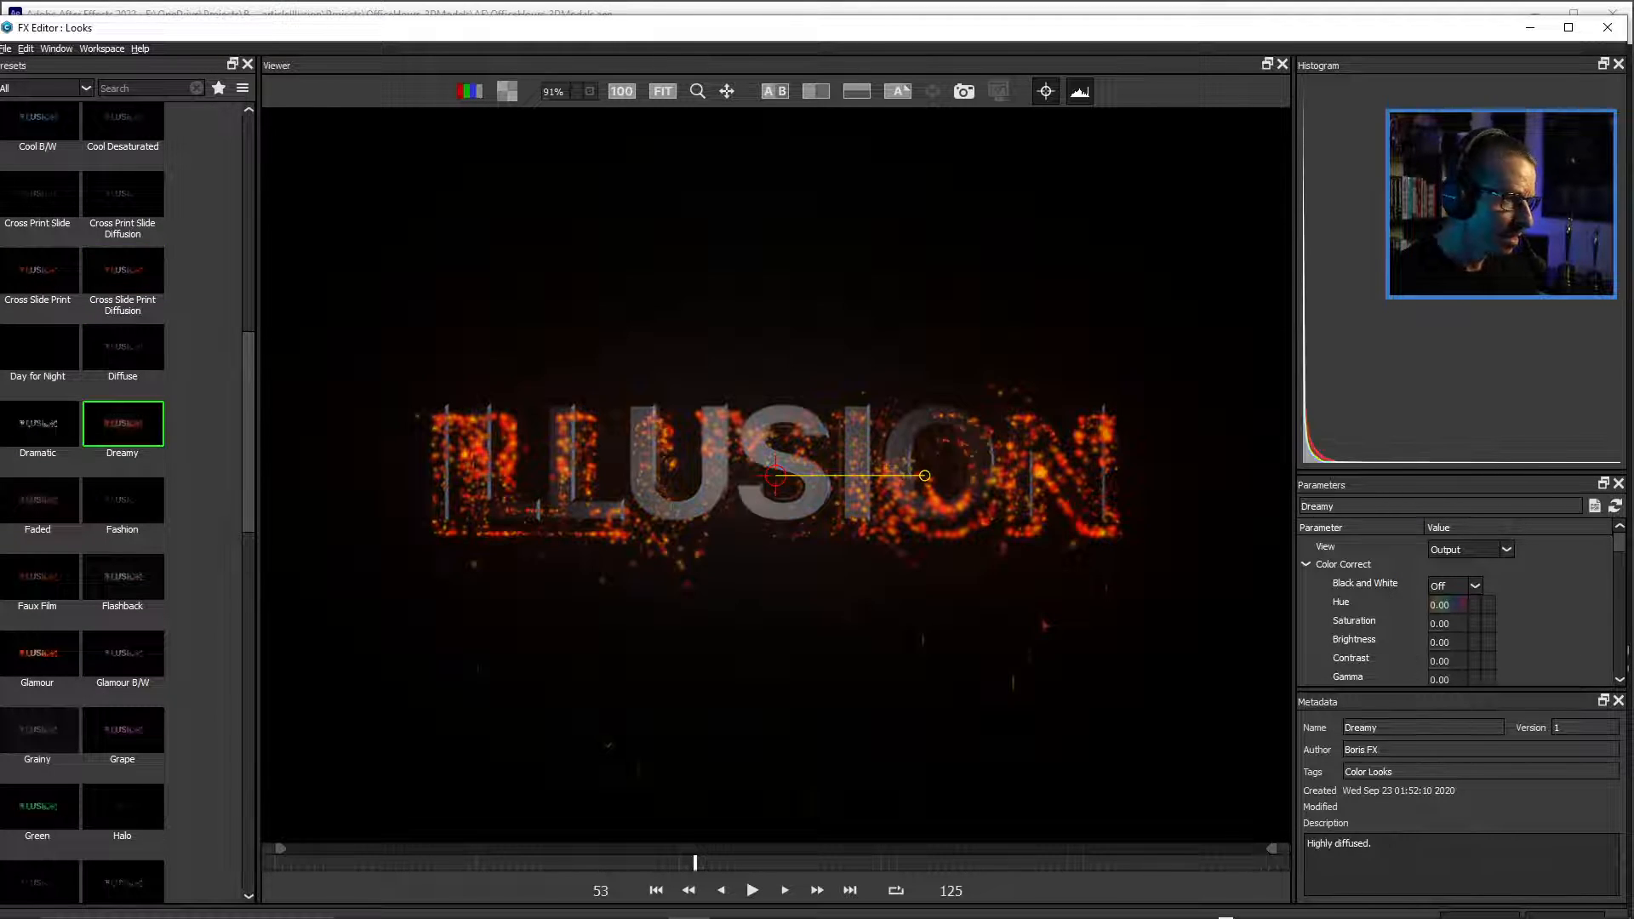
click(55, 651)
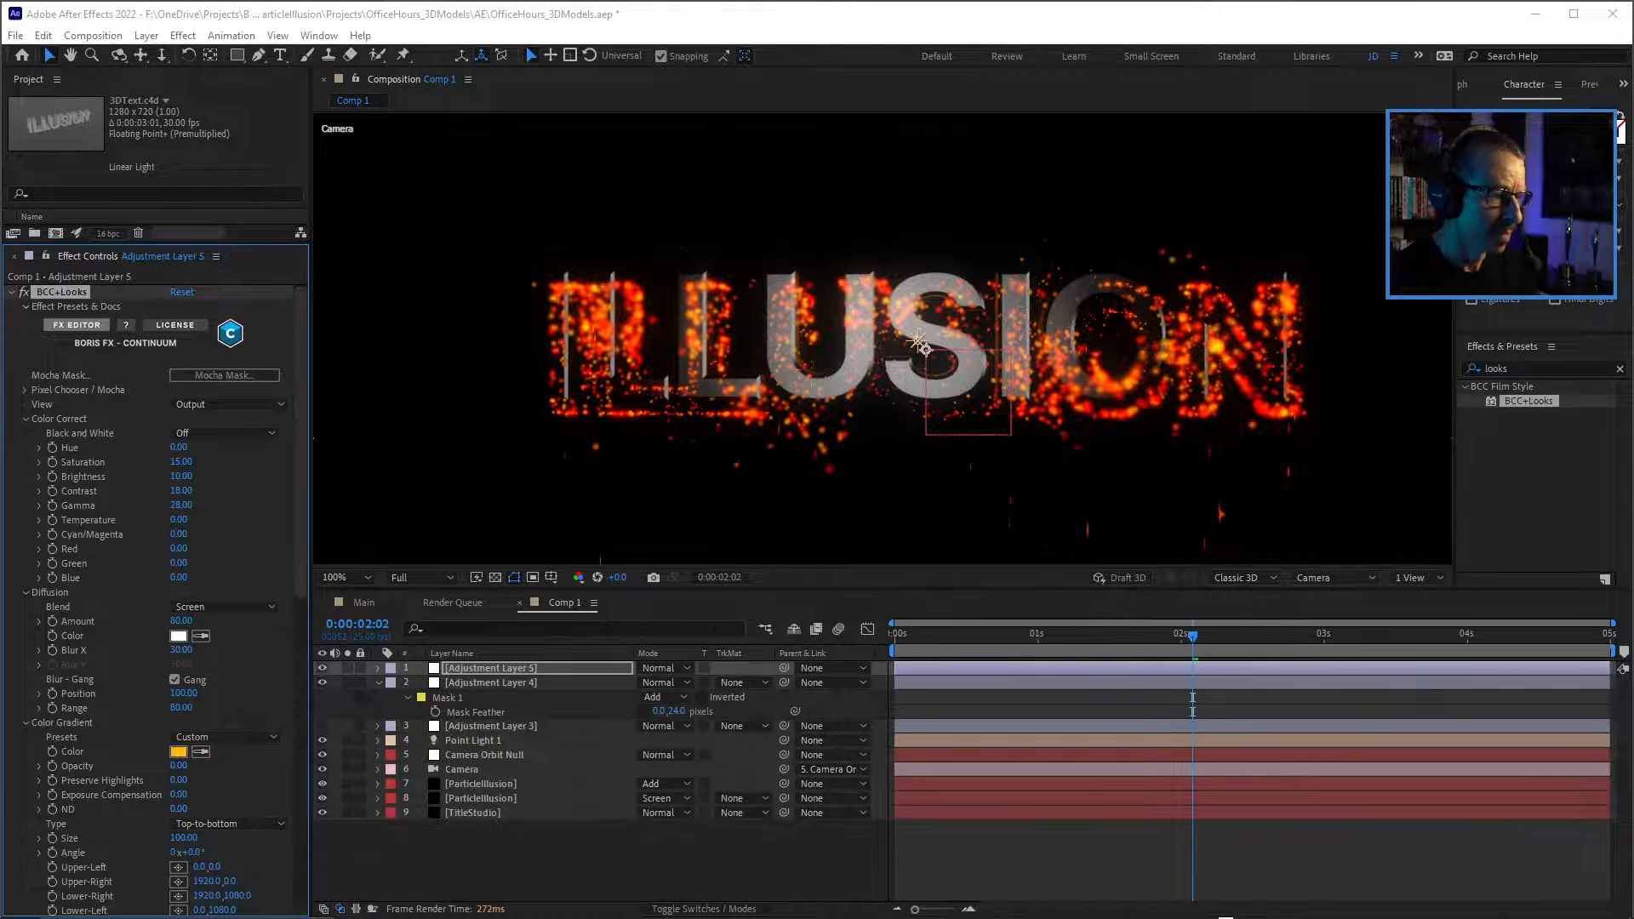
Preview the graded title animation at several points in the second half of the Comp 1 timeline.
click(1090, 636)
drag(1090, 636, 1220, 636)
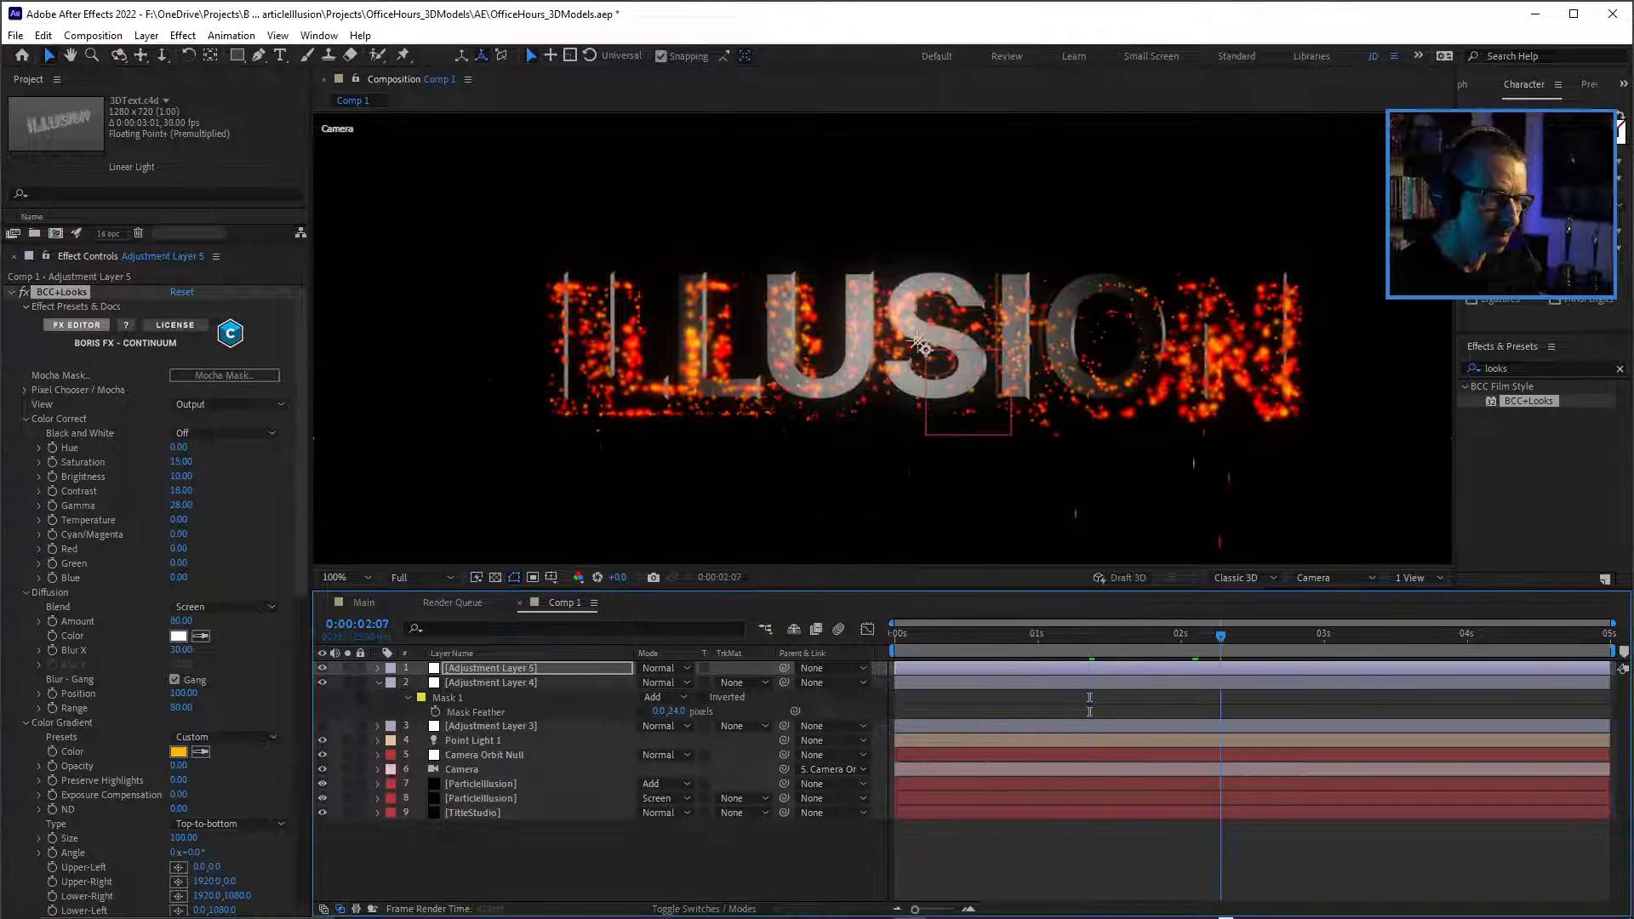
key(space)
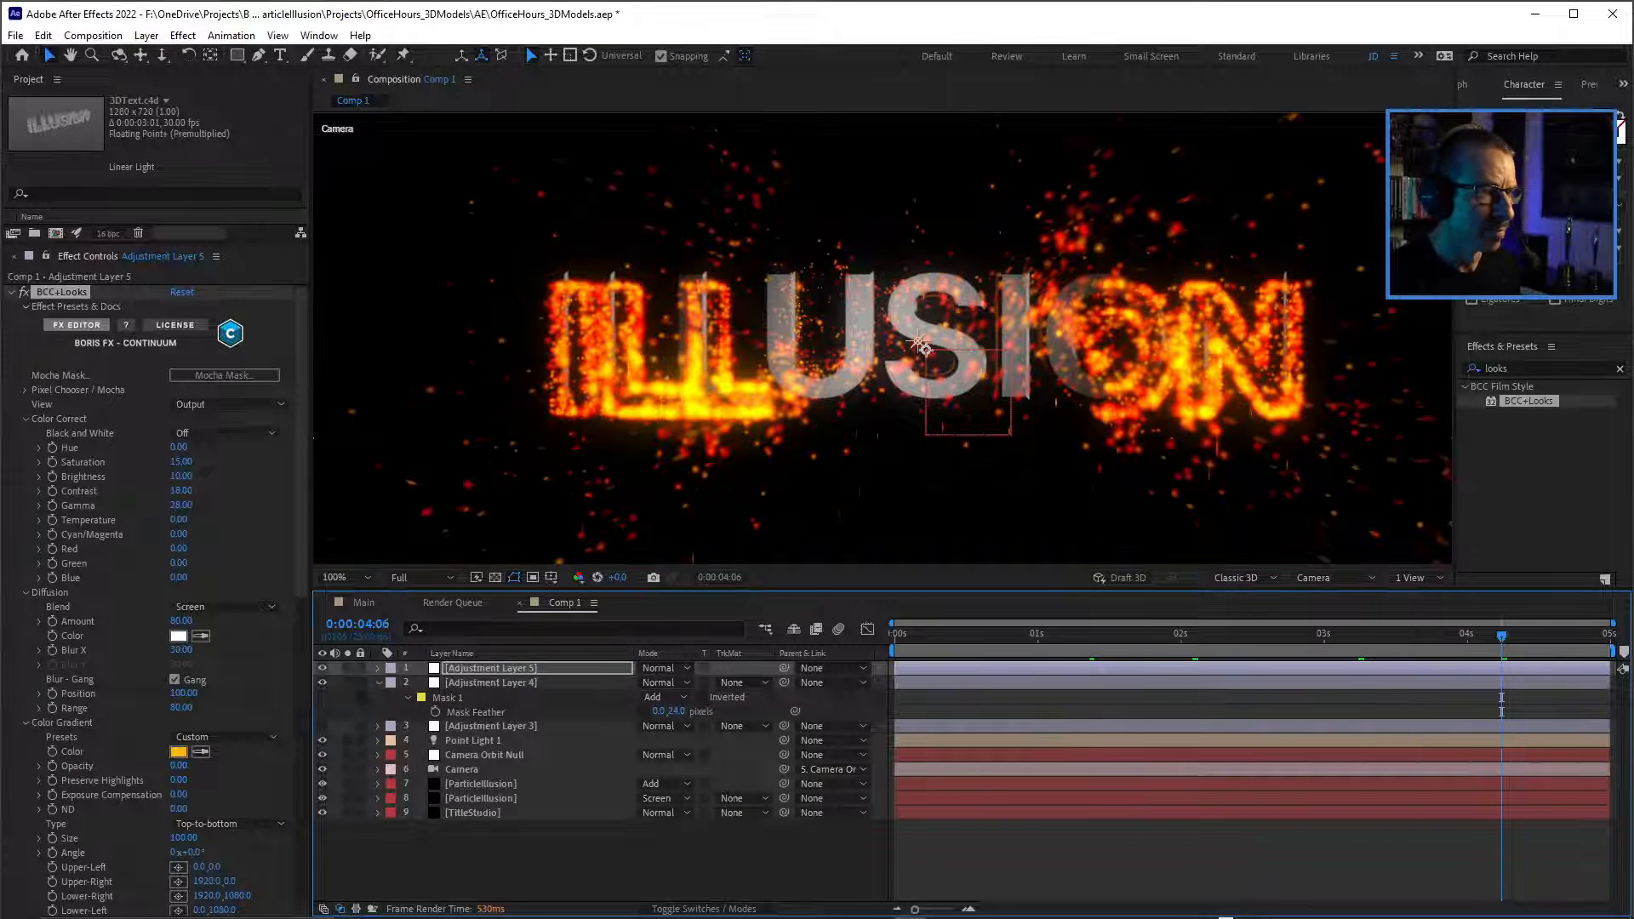
scroll(919, 344, down, 2)
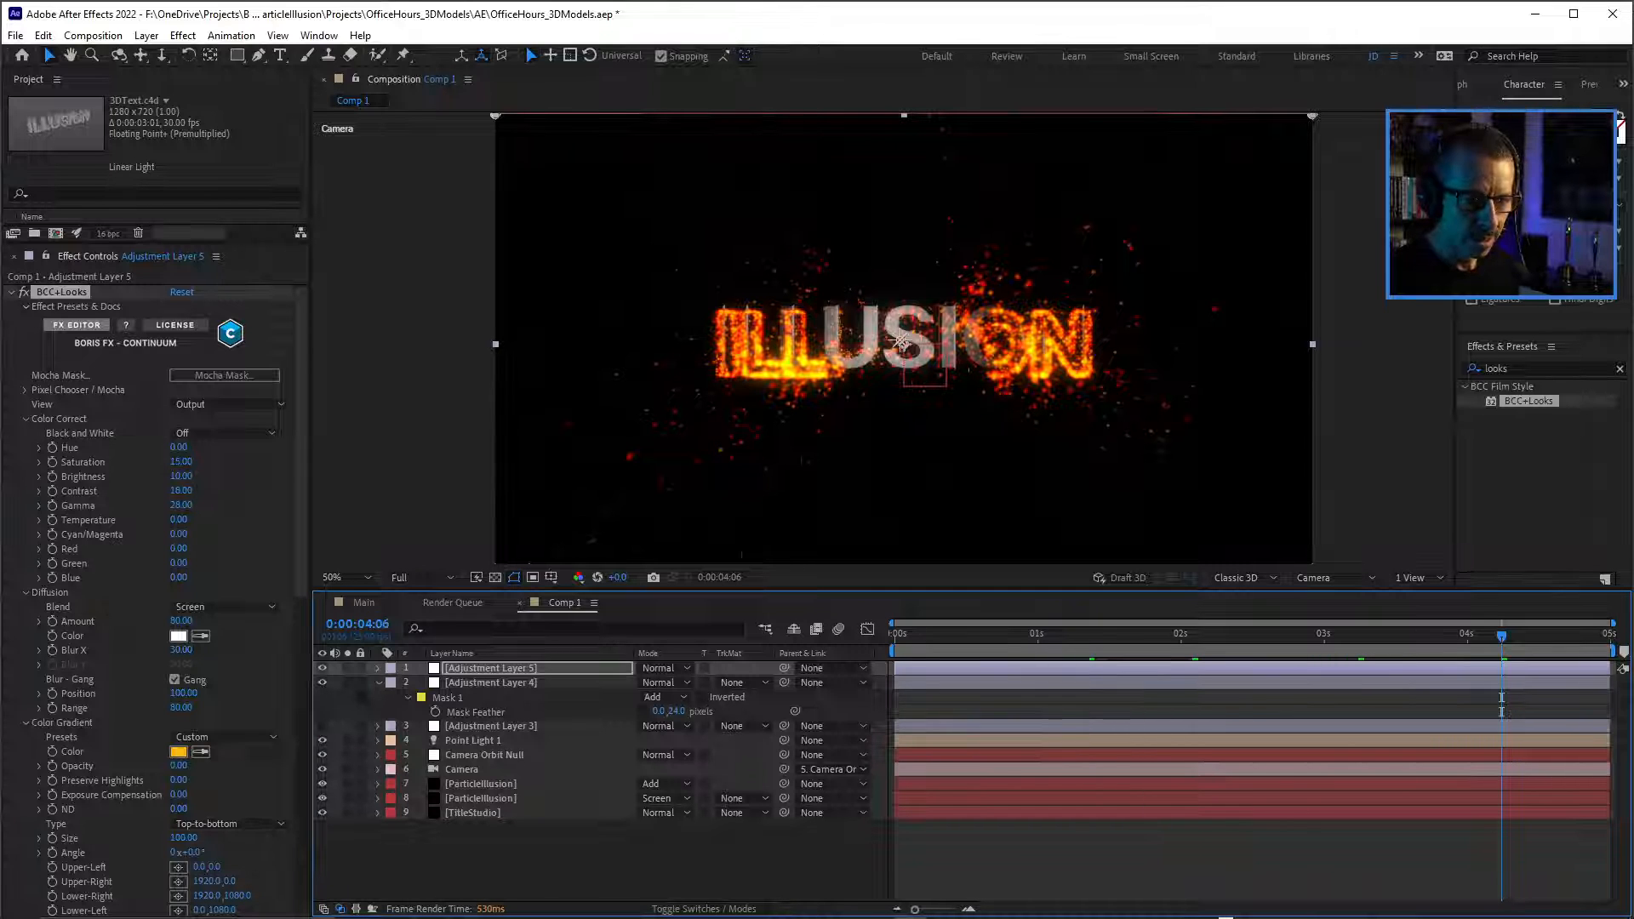
key(space)
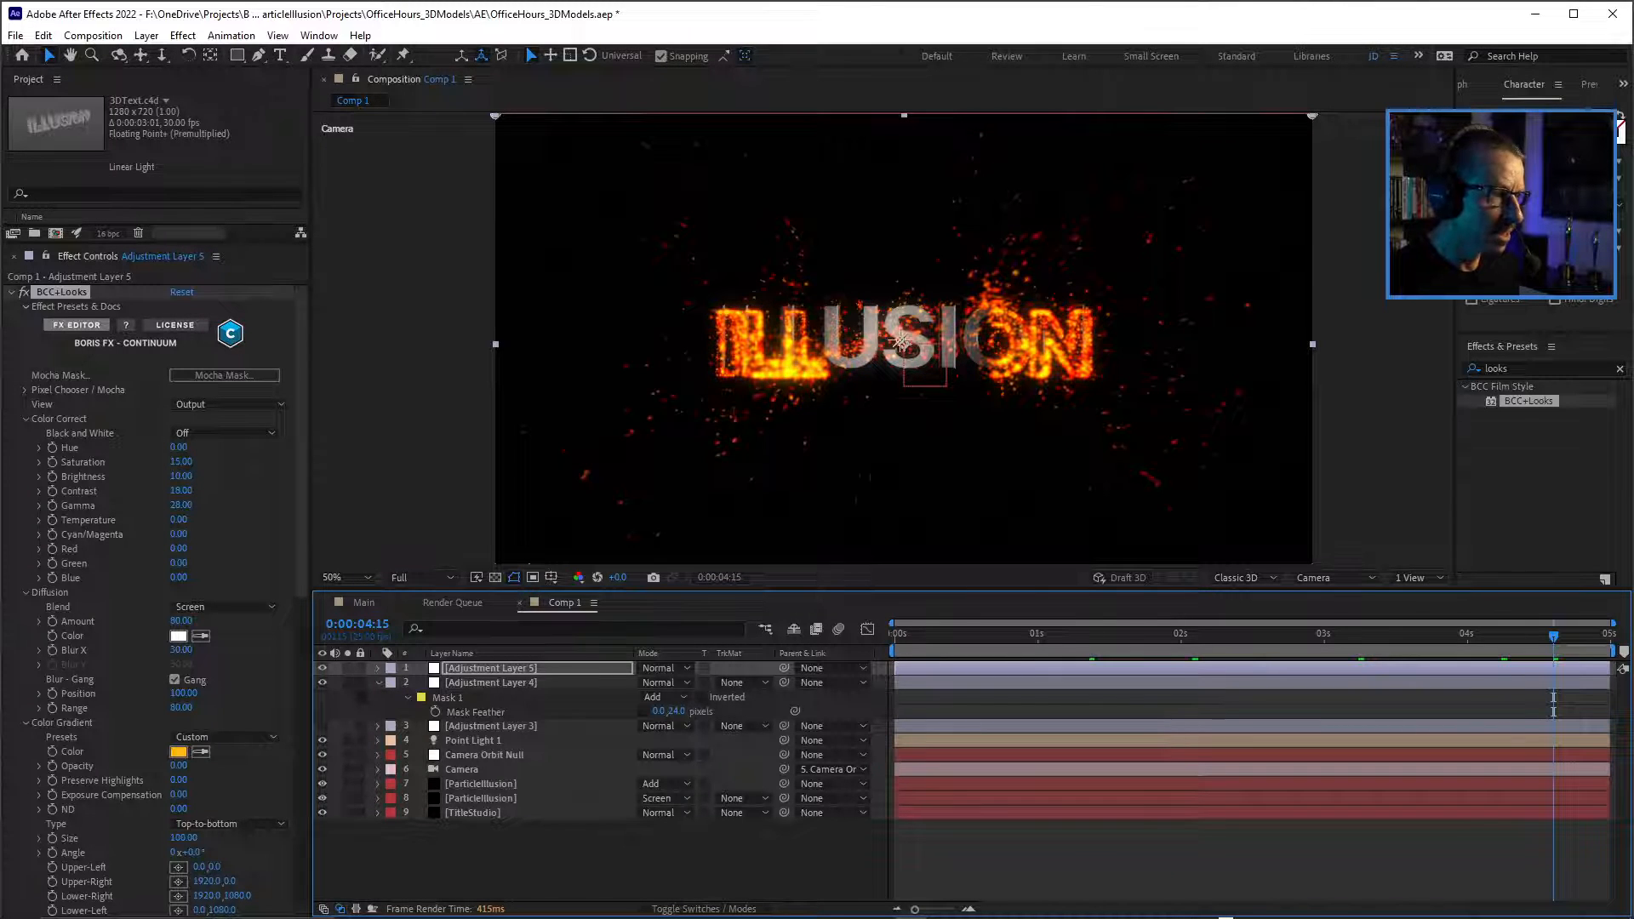
Examine the graded title and particles at 0:00:04:15 in both close-up and full-frame views.
scroll(901, 342, up, 2)
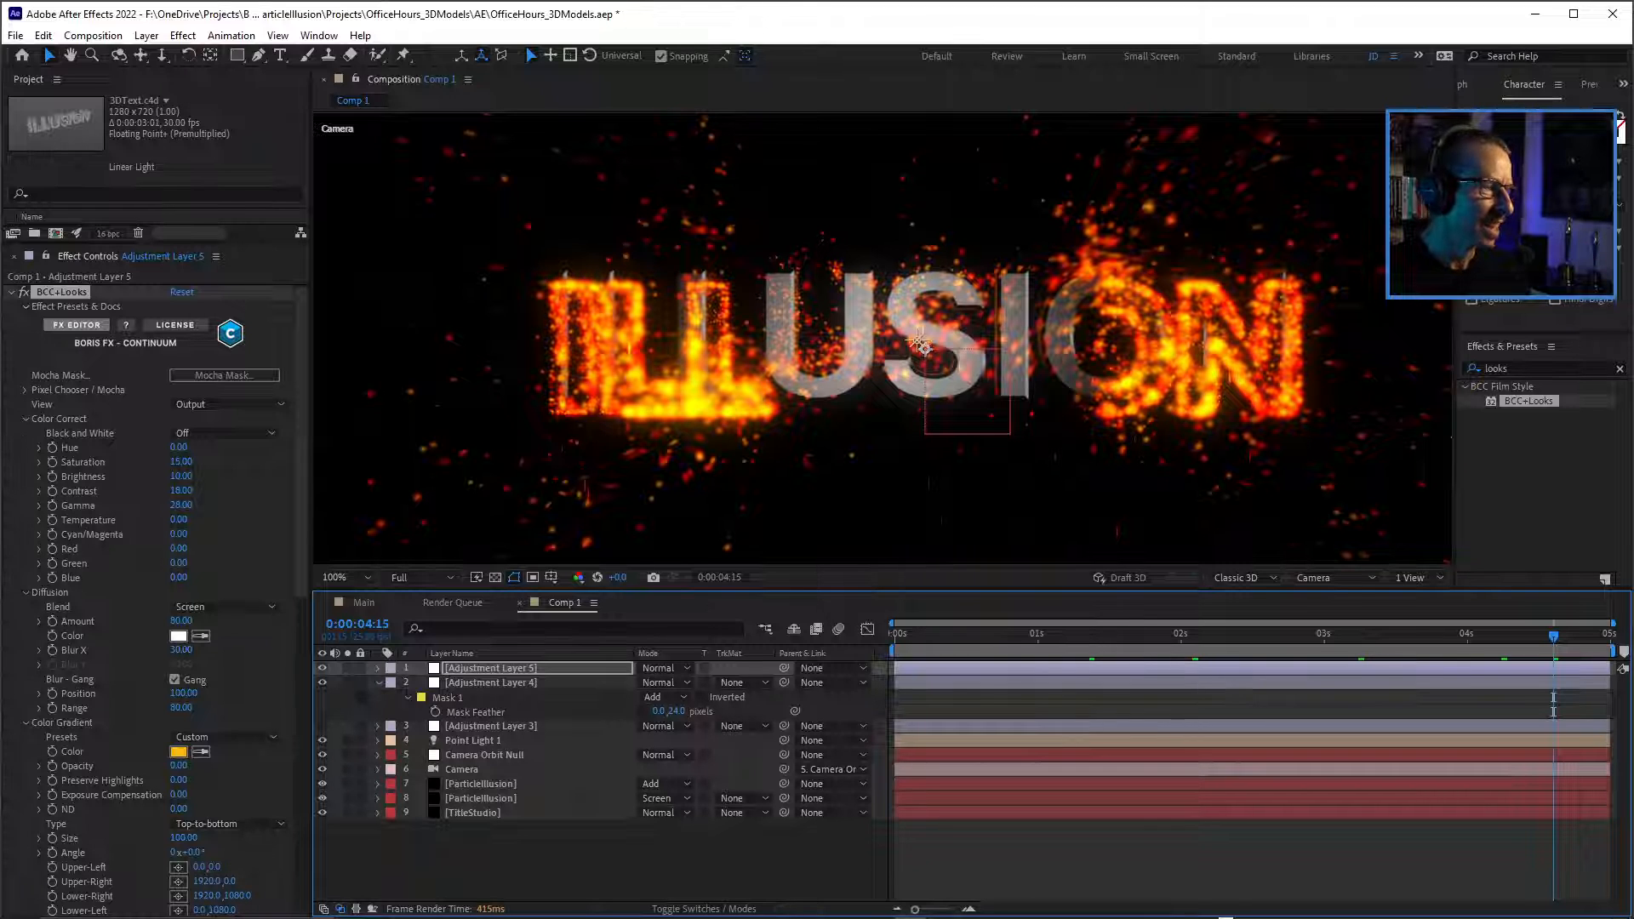
scroll(921, 345, down, 2)
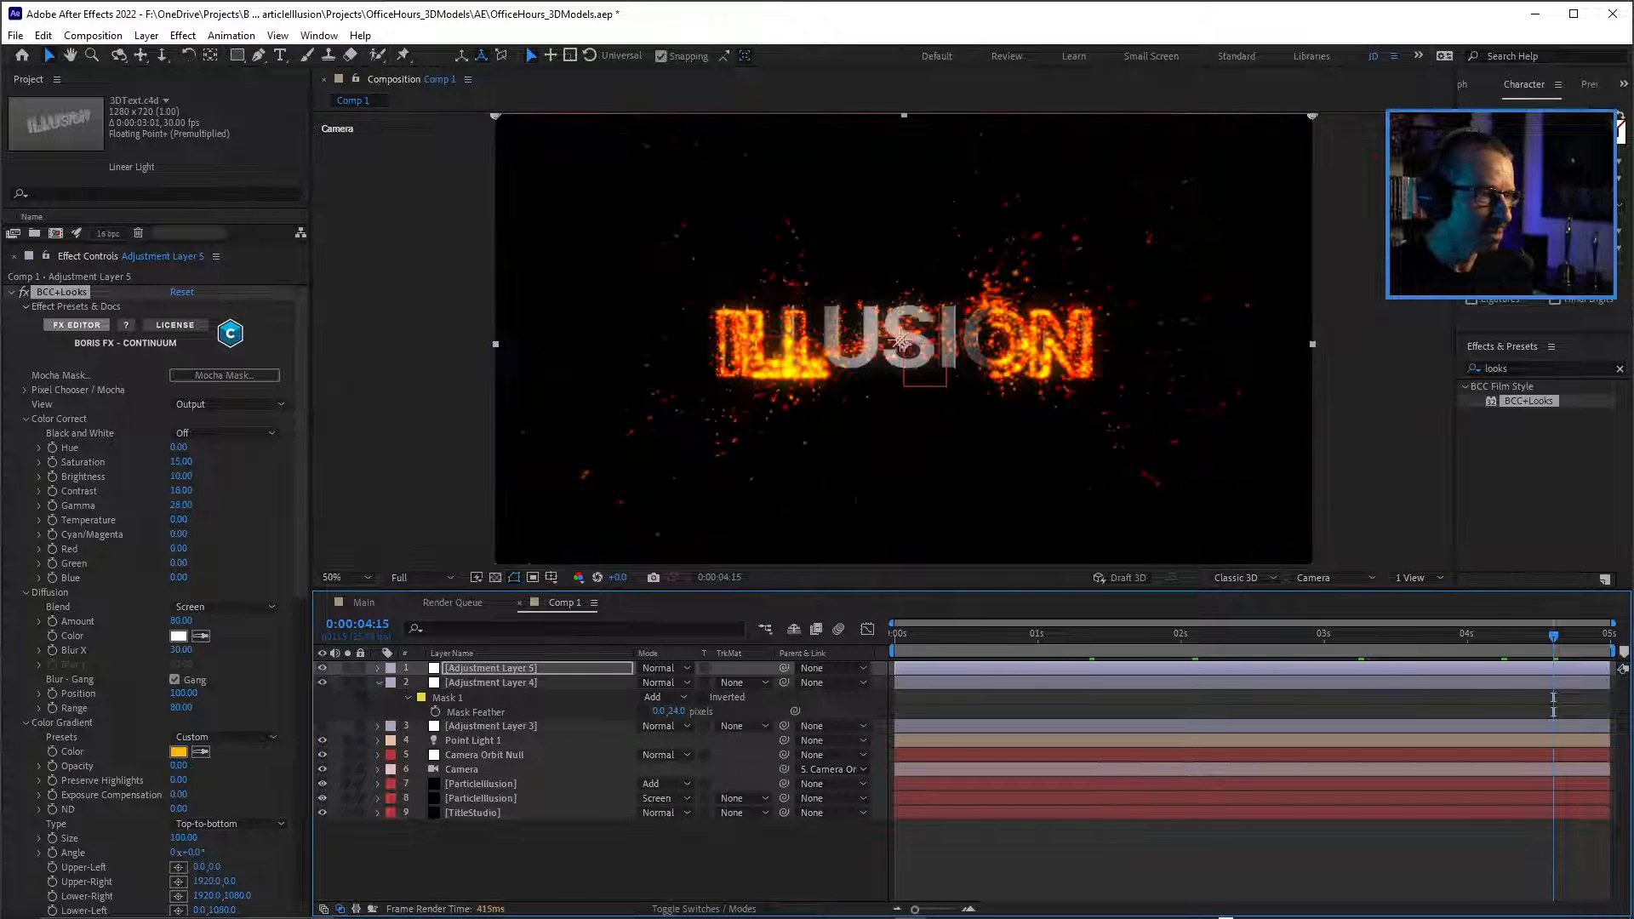
scroll(901, 342, up, 2)
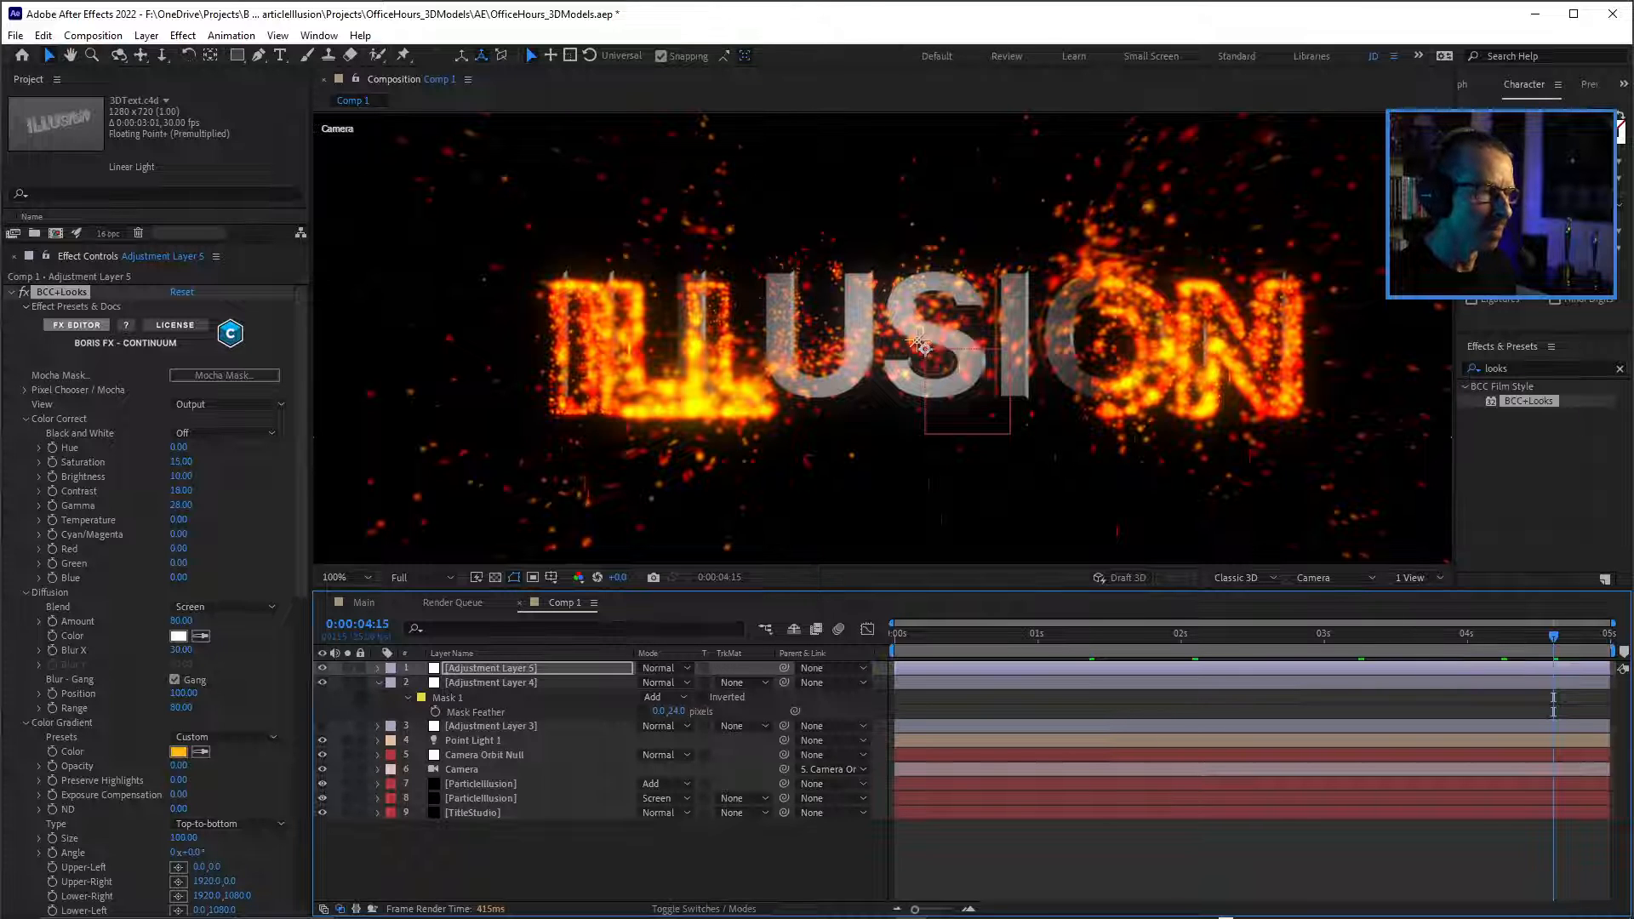
scroll(919, 343, down, 2)
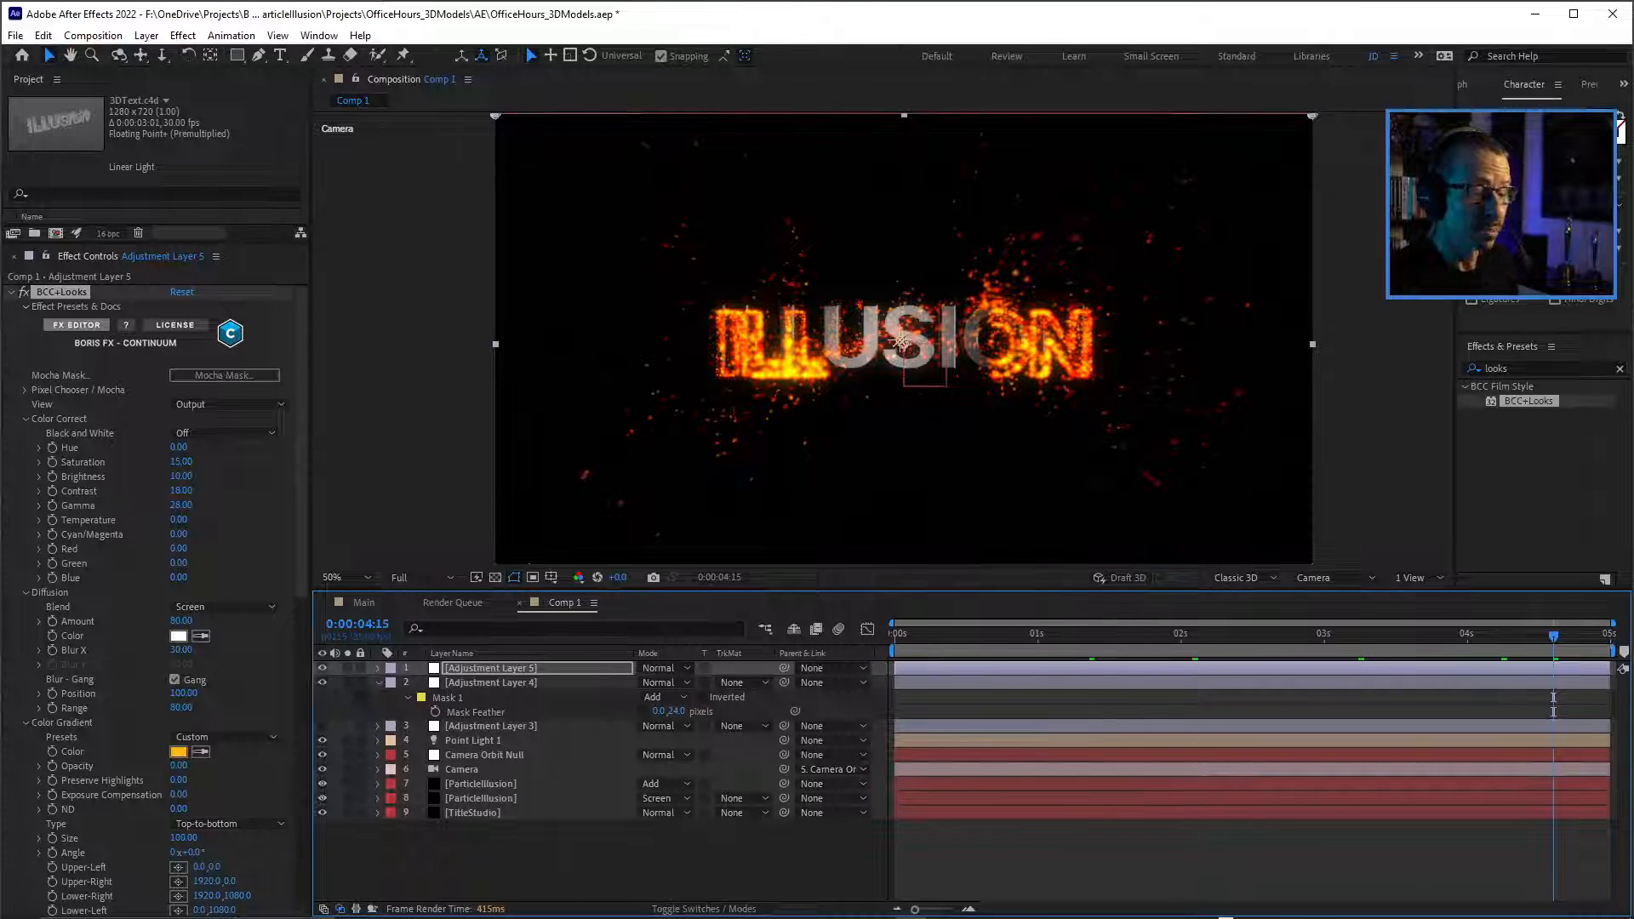
scroll(901, 342, up, 2)
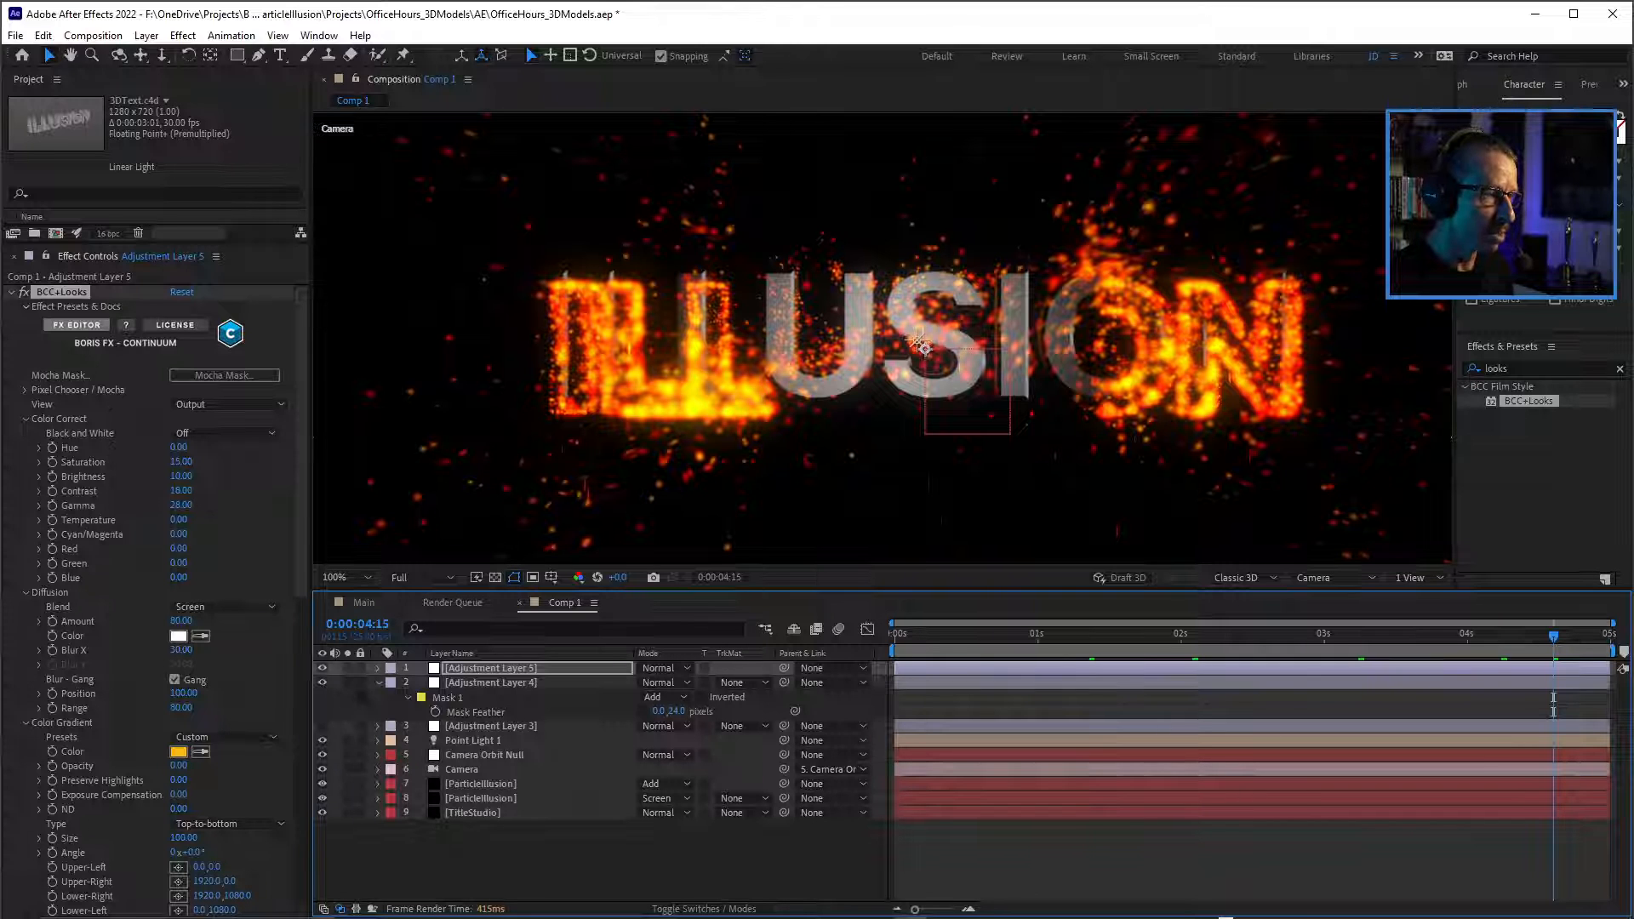
scroll(919, 345, down, 2)
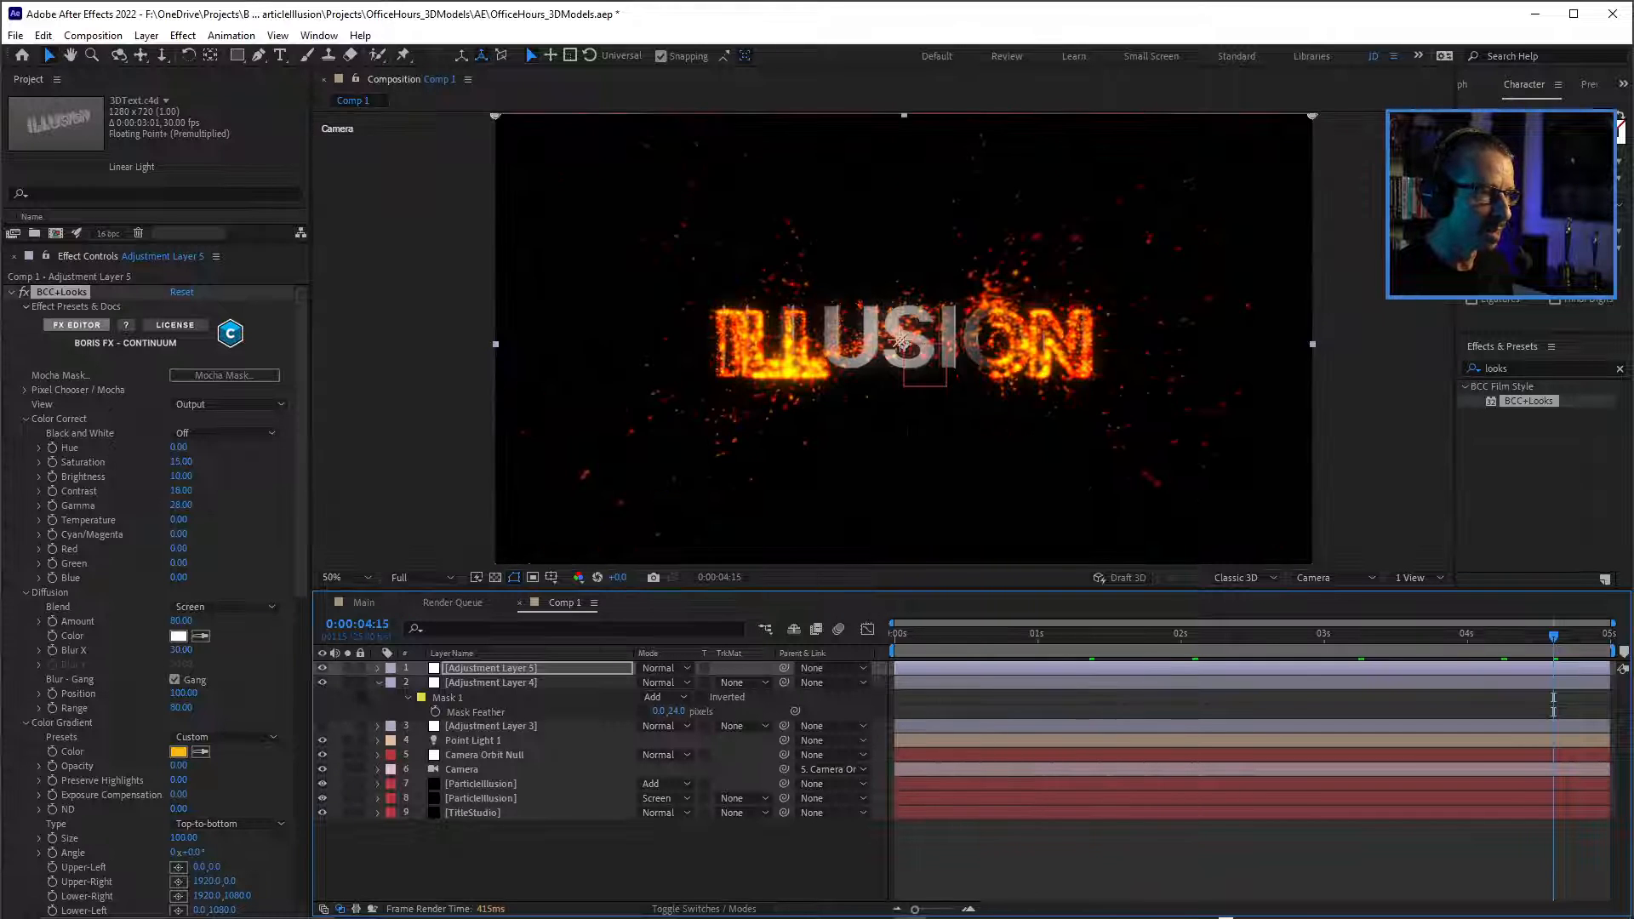
scroll(899, 341, up, 2)
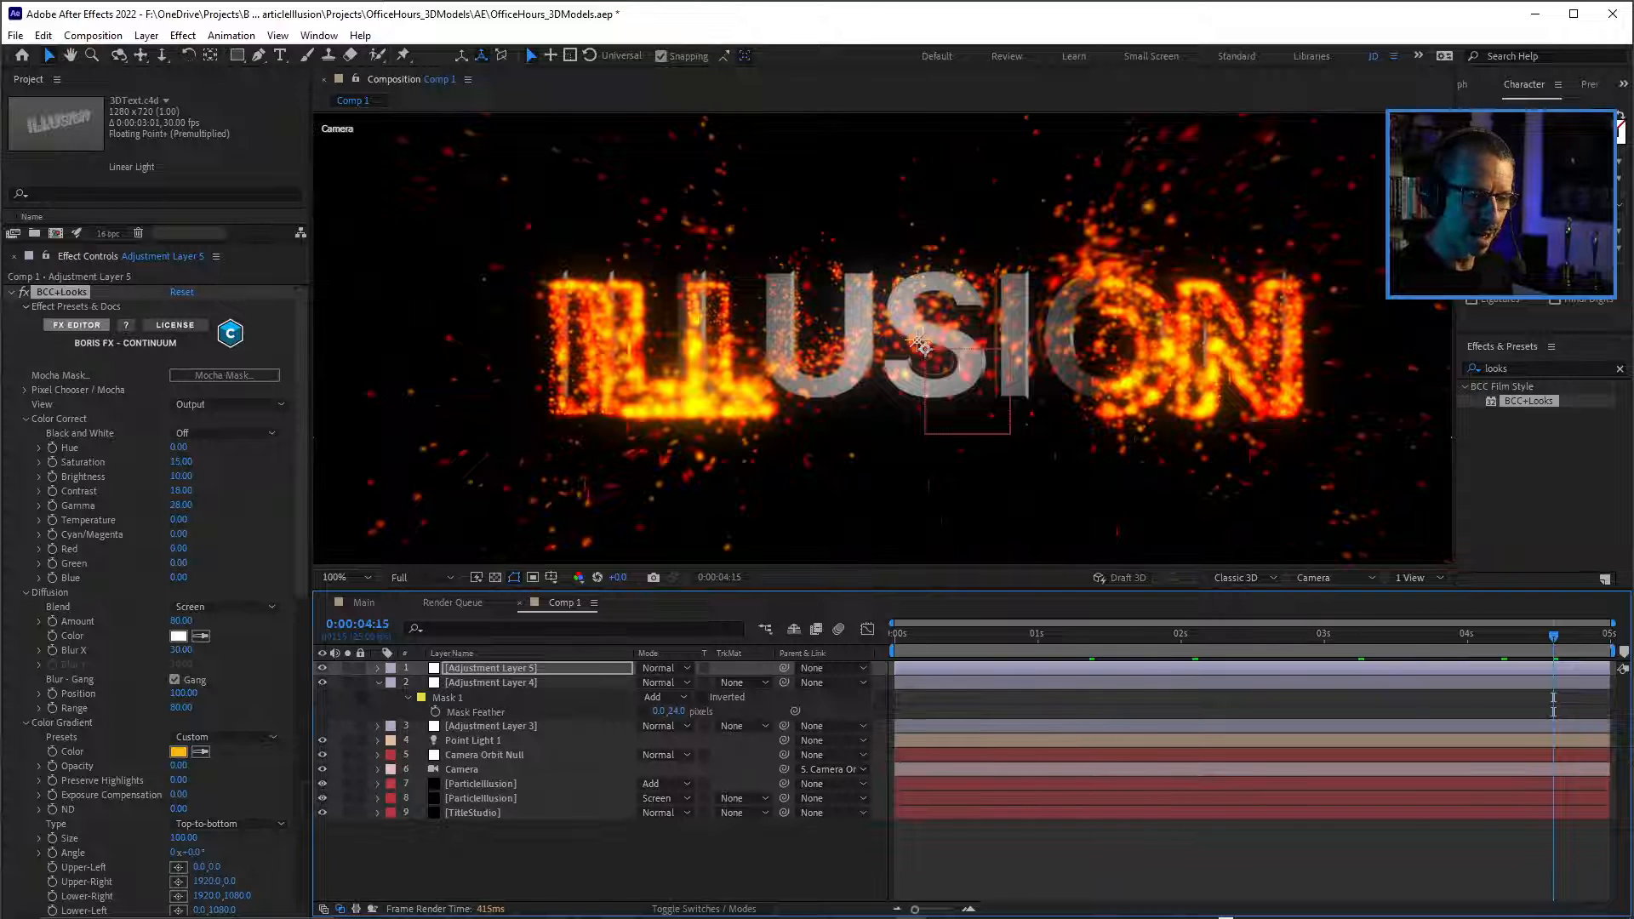
Make Adjustment Layer 3 visible and move Adjustment Layer 4 above Adjustment Layer 5 in the layer stack.
drag(1553, 635, 1176, 636)
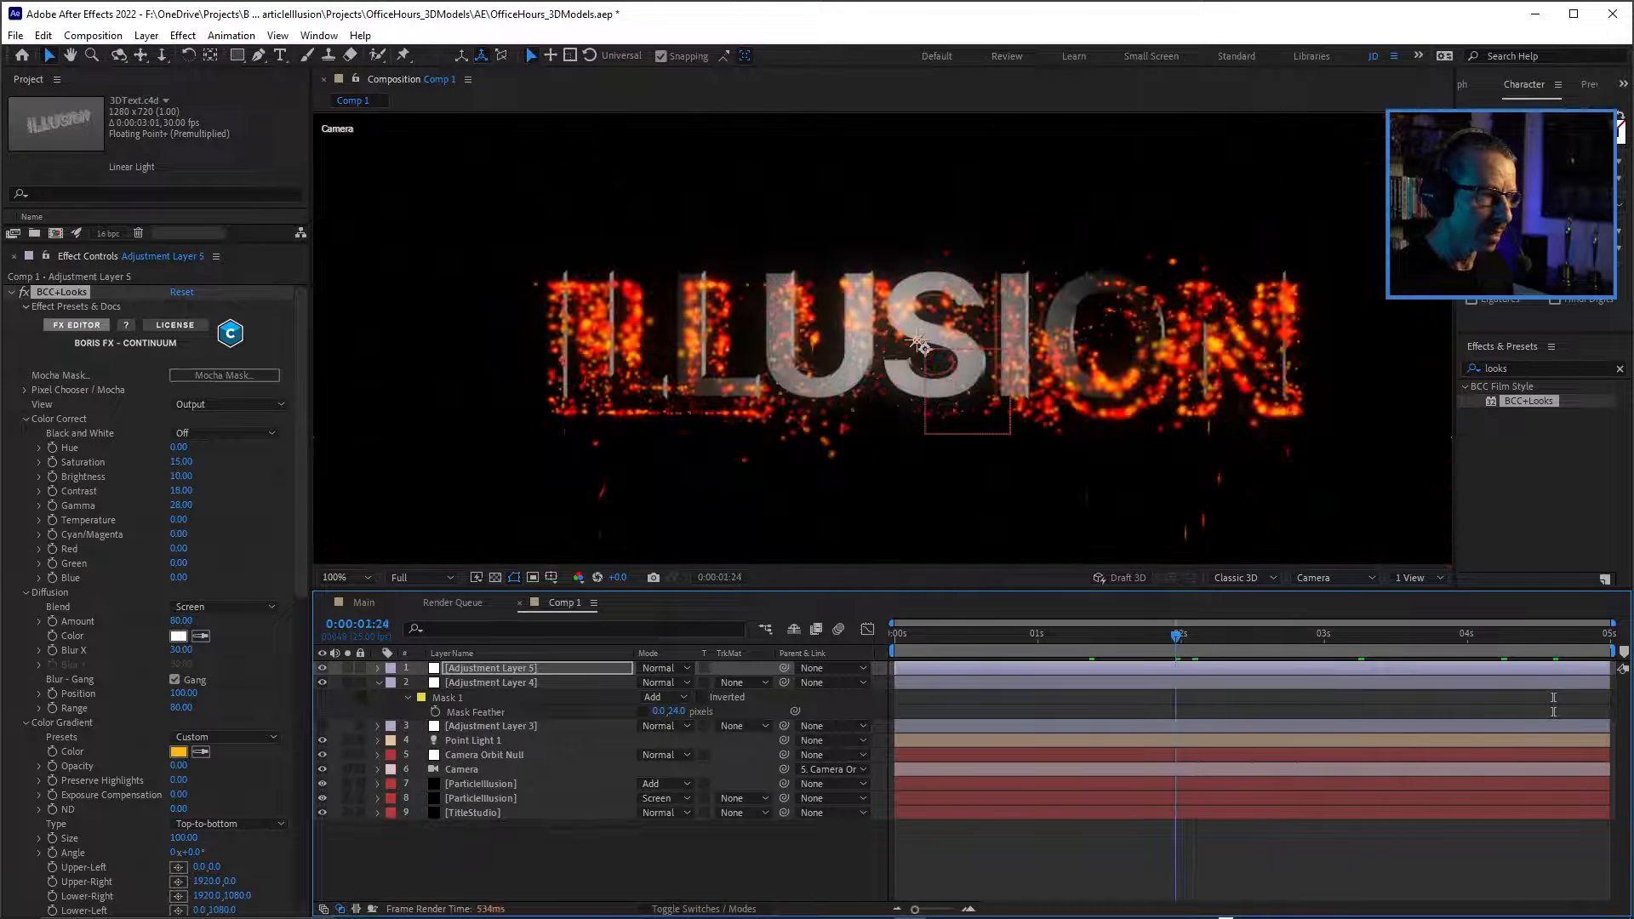
key(space)
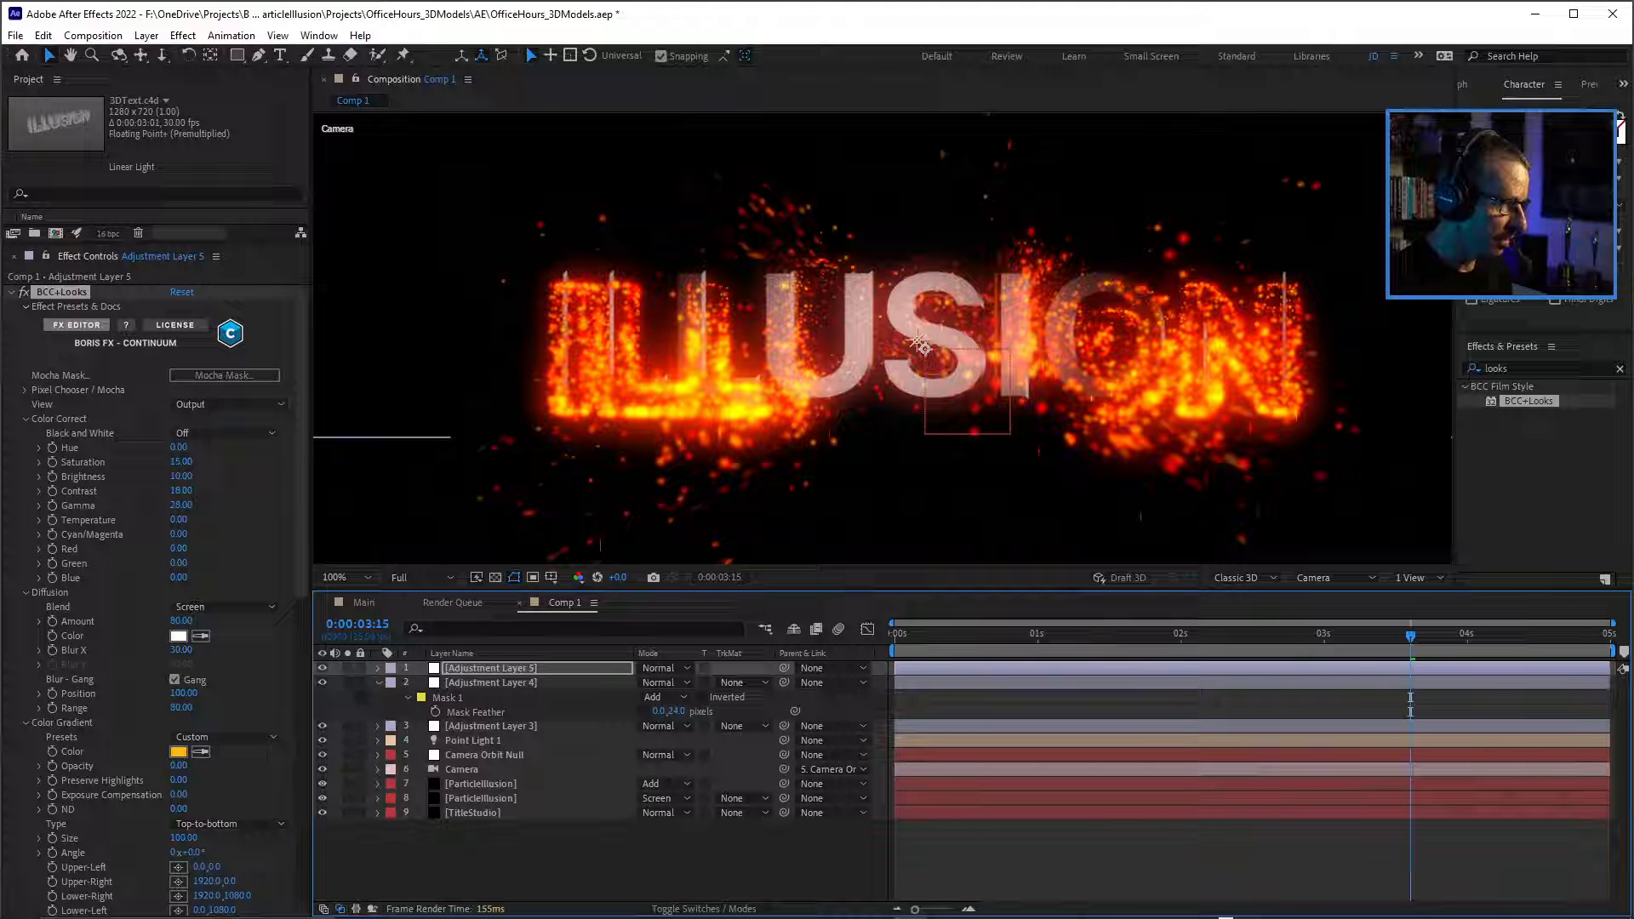
drag(491, 682, 491, 662)
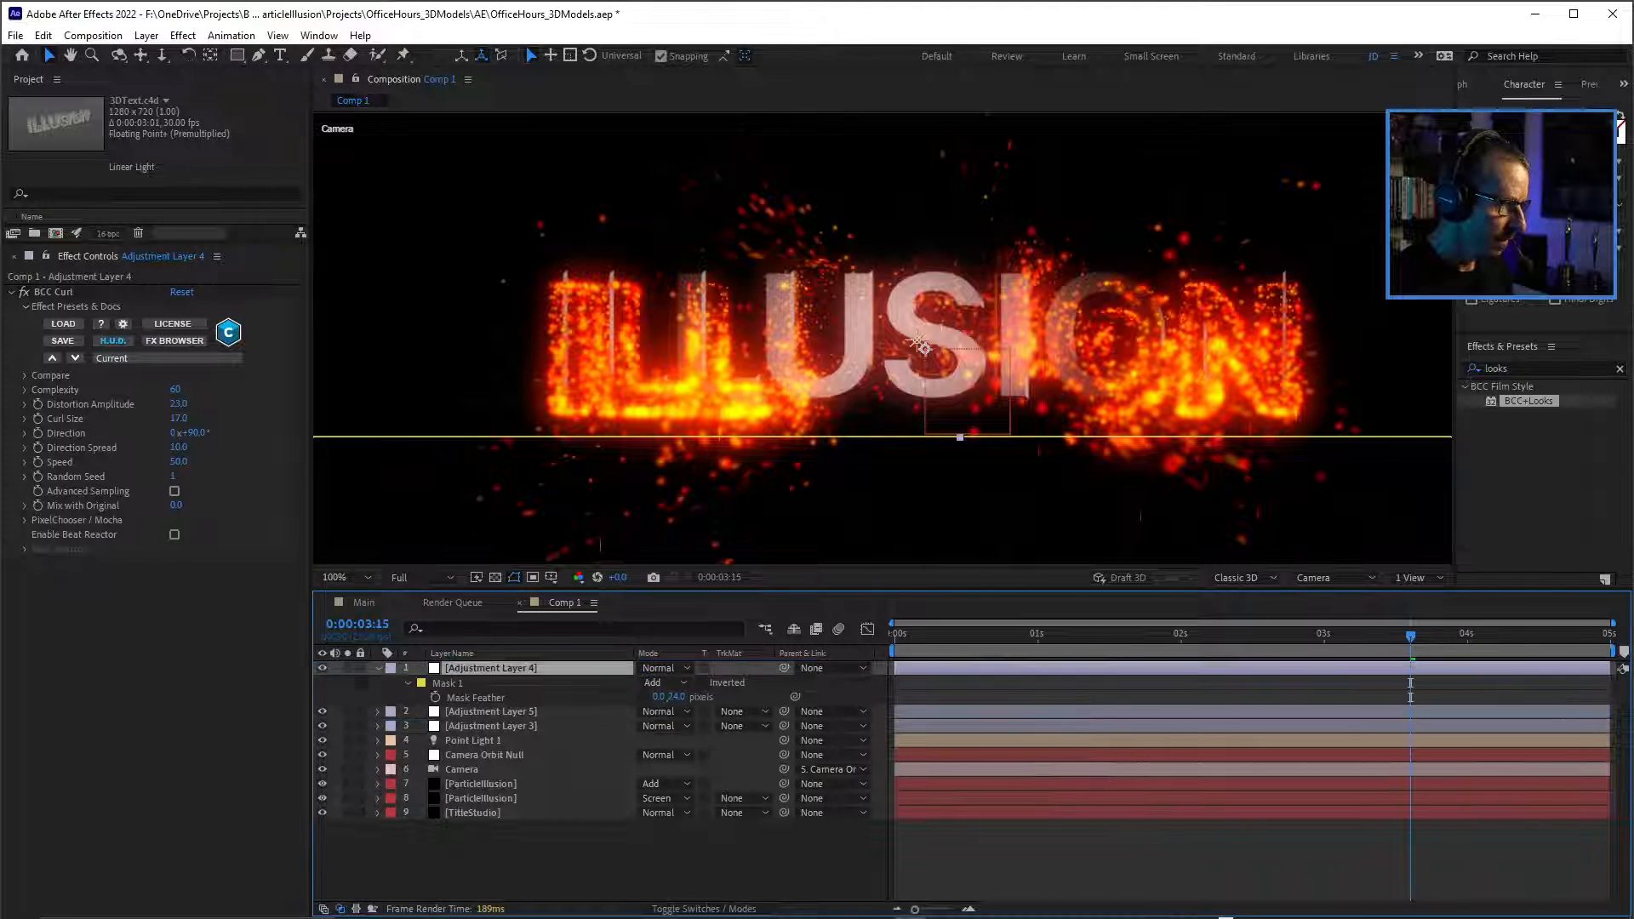
Check the effects on Adjustment Layers 3, 5 and 4, and preview the animation from 0:00:02:02.
click(491, 725)
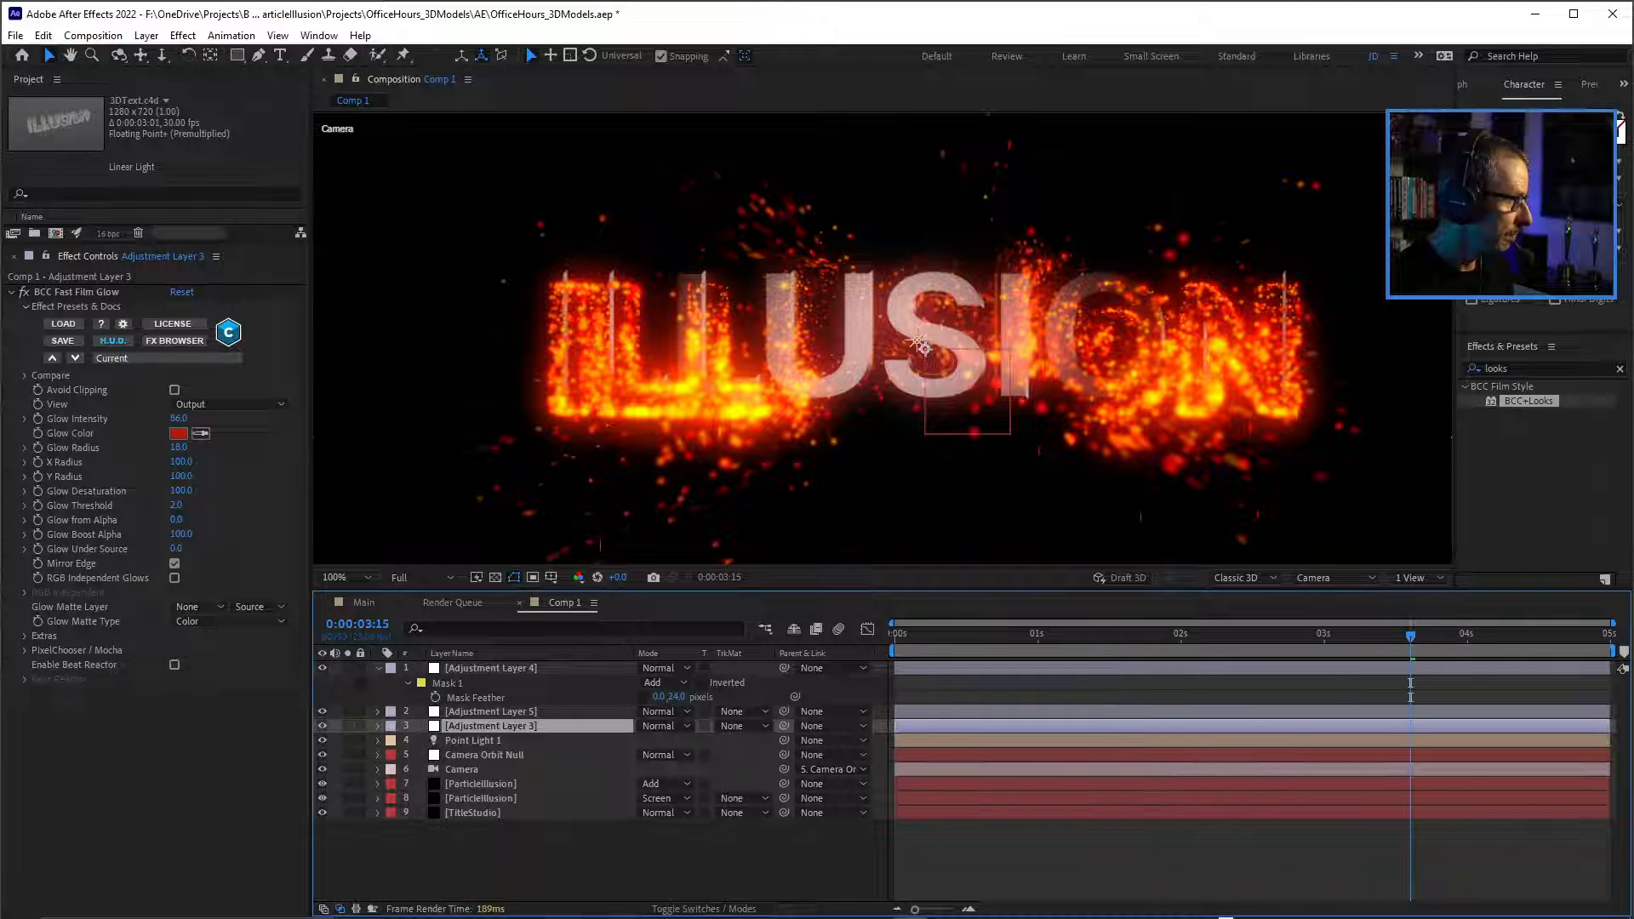
click(491, 712)
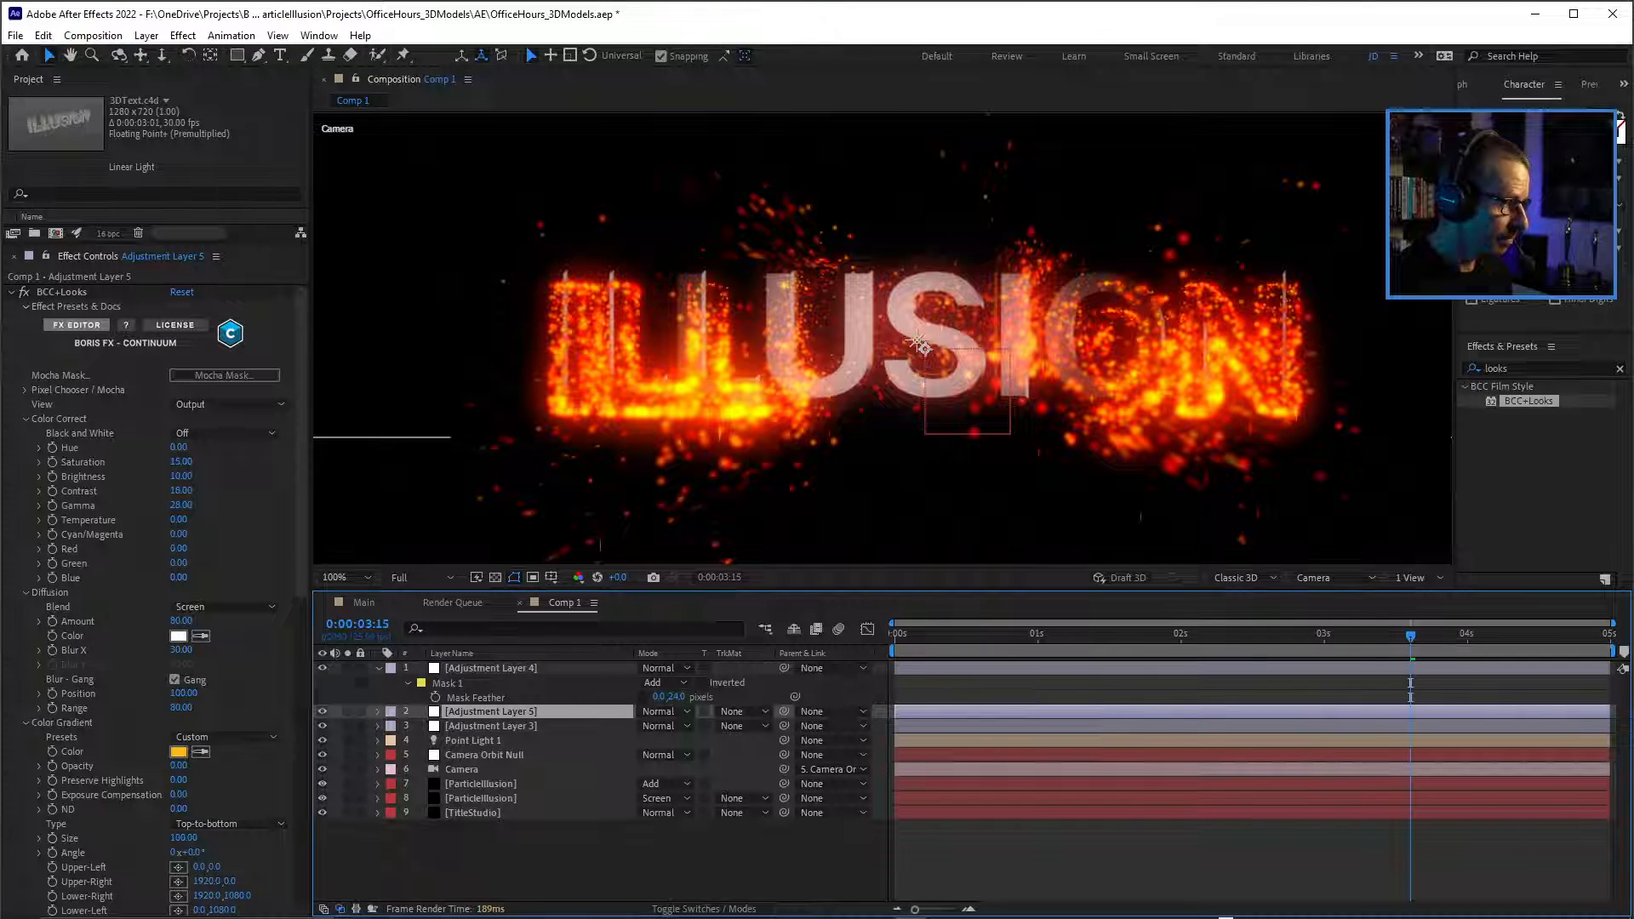
click(491, 668)
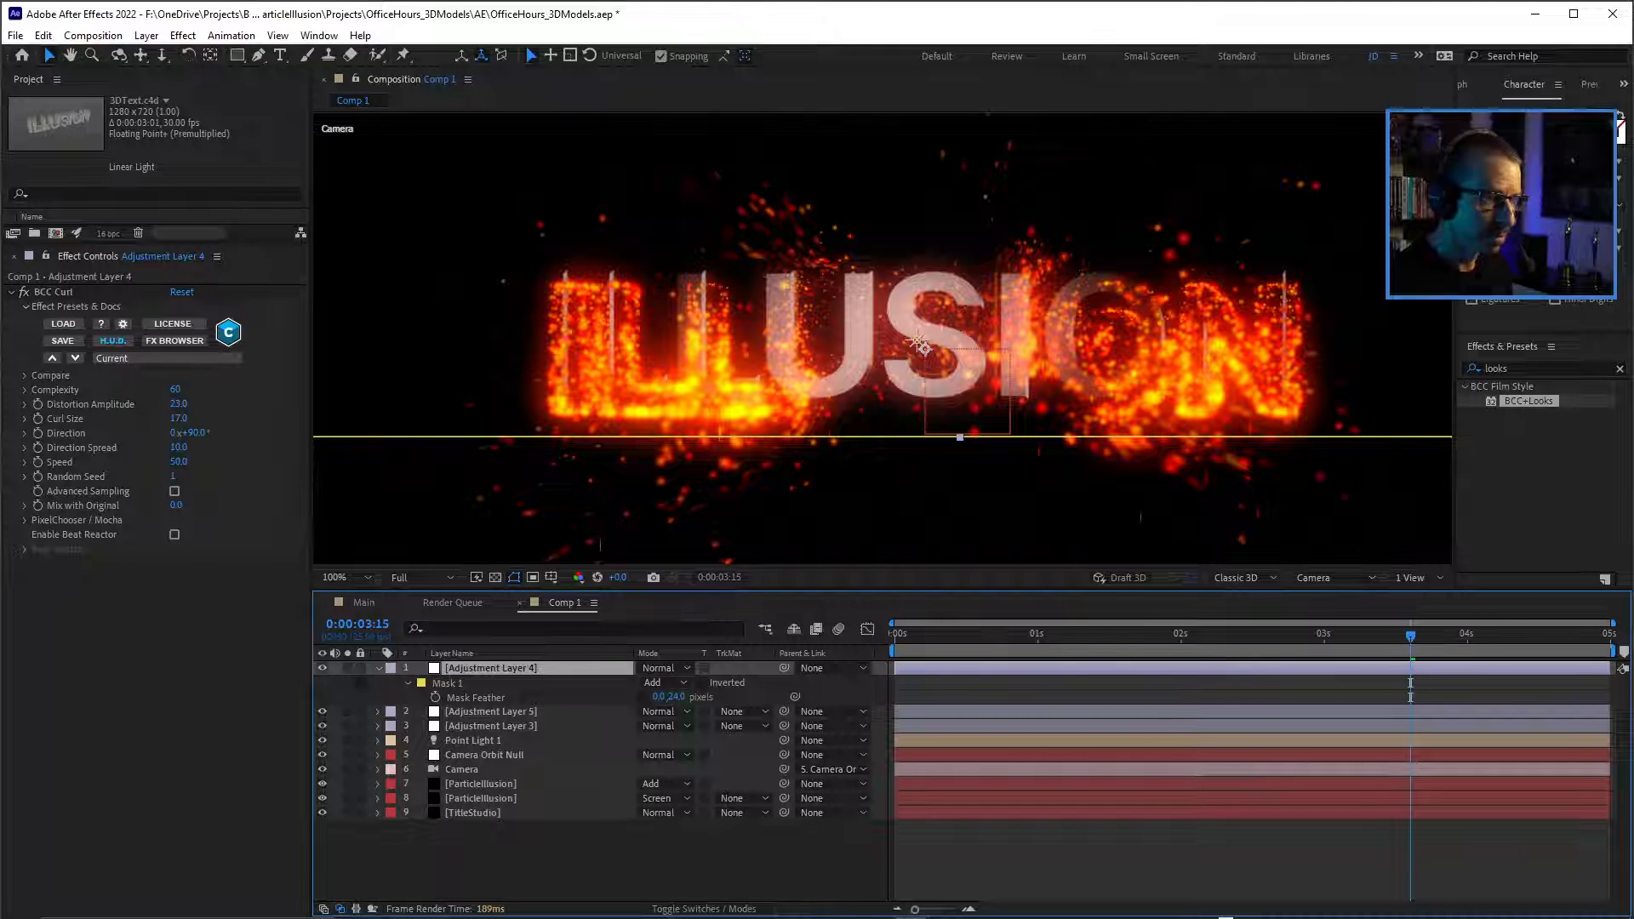
click(1192, 635)
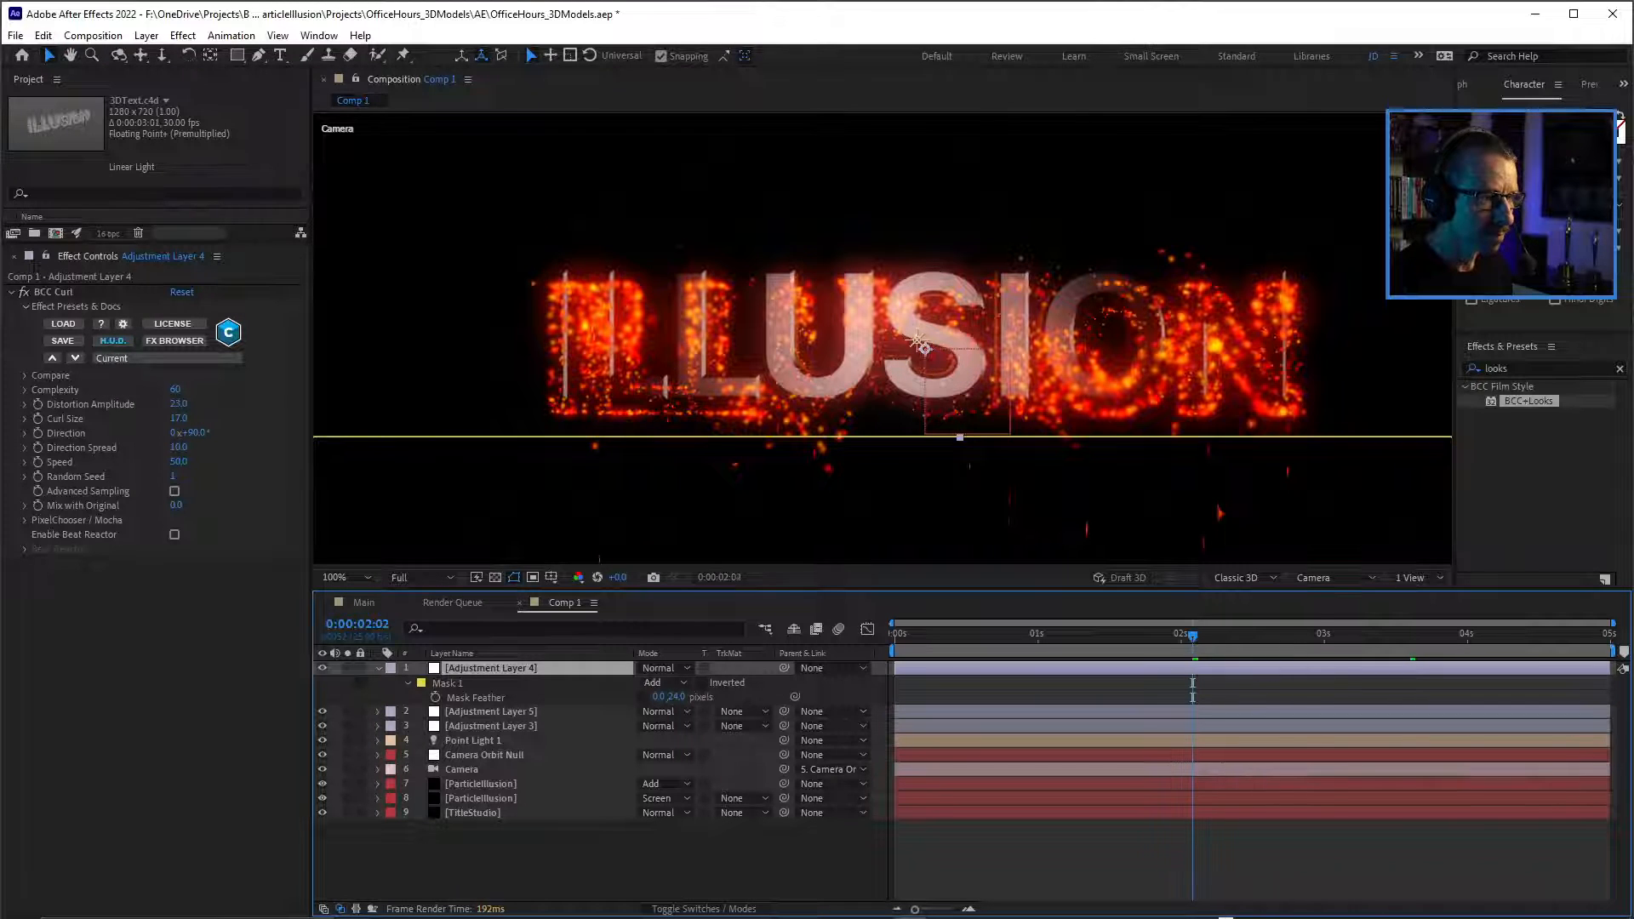
key(space)
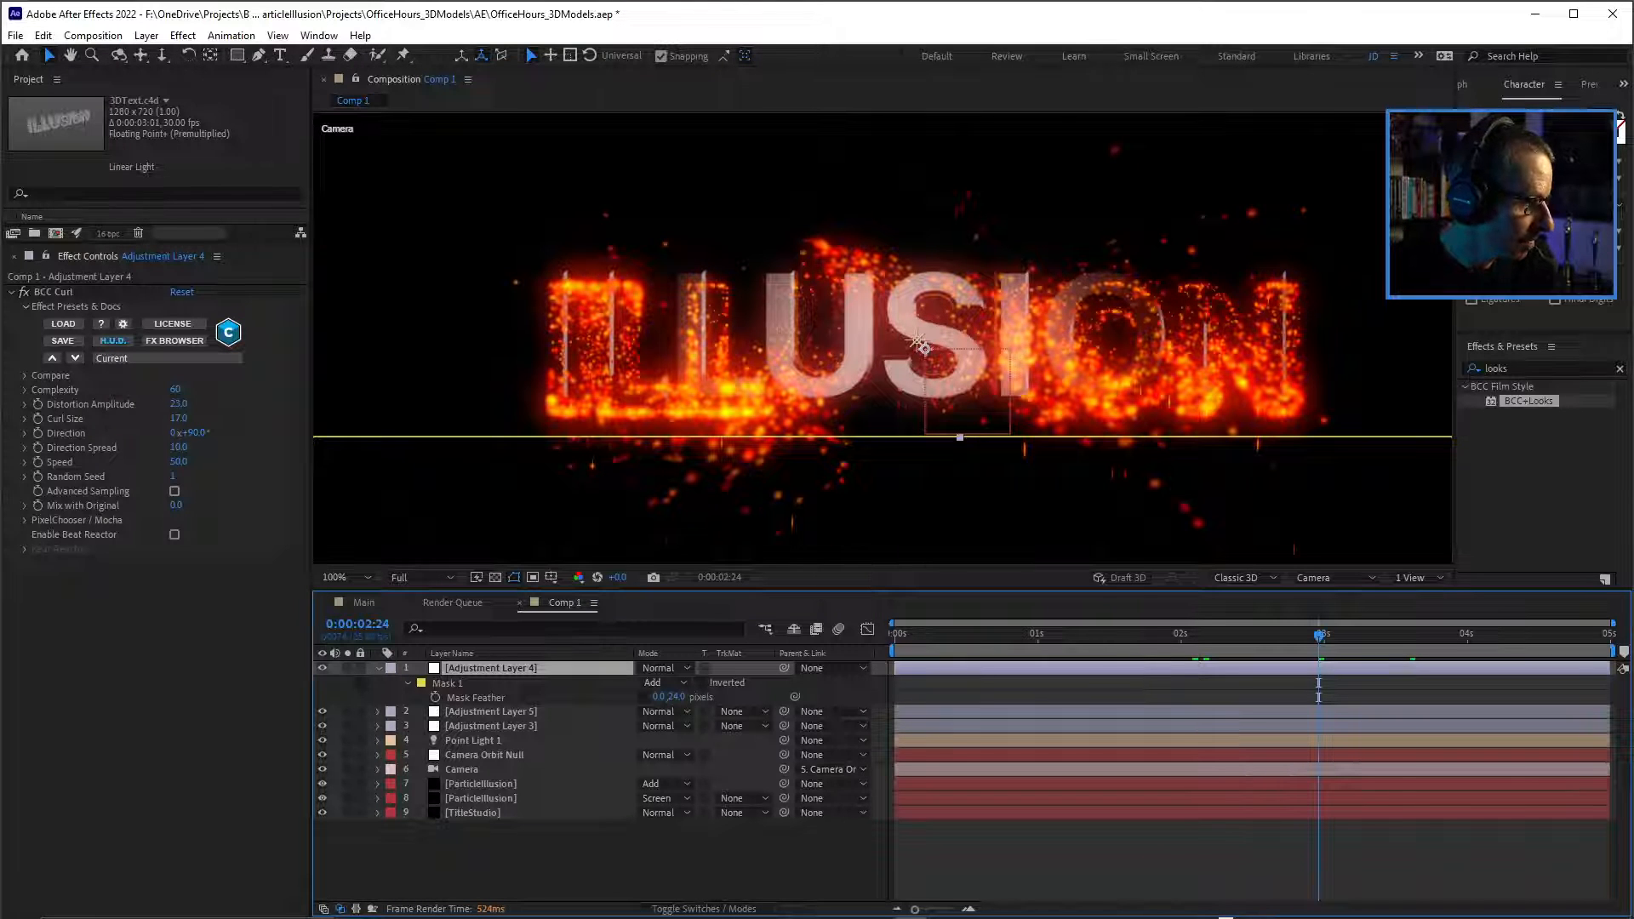
Hide the TitleStudio layer, maximize the composition view, and preview the particles on their own.
click(322, 813)
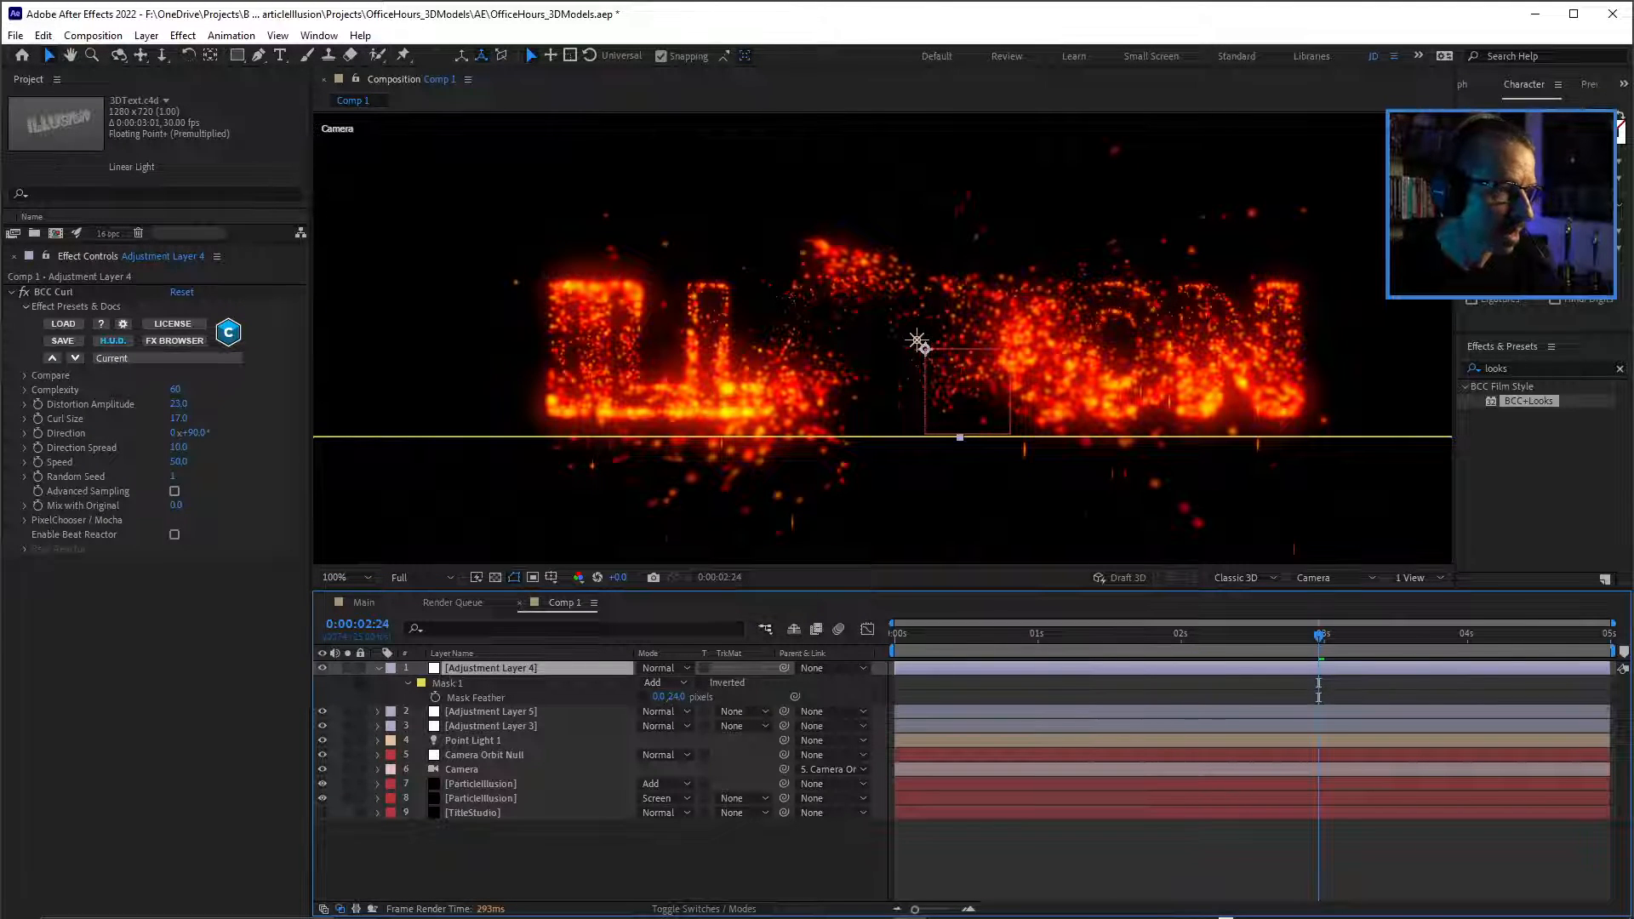
drag(851, 589, 851, 663)
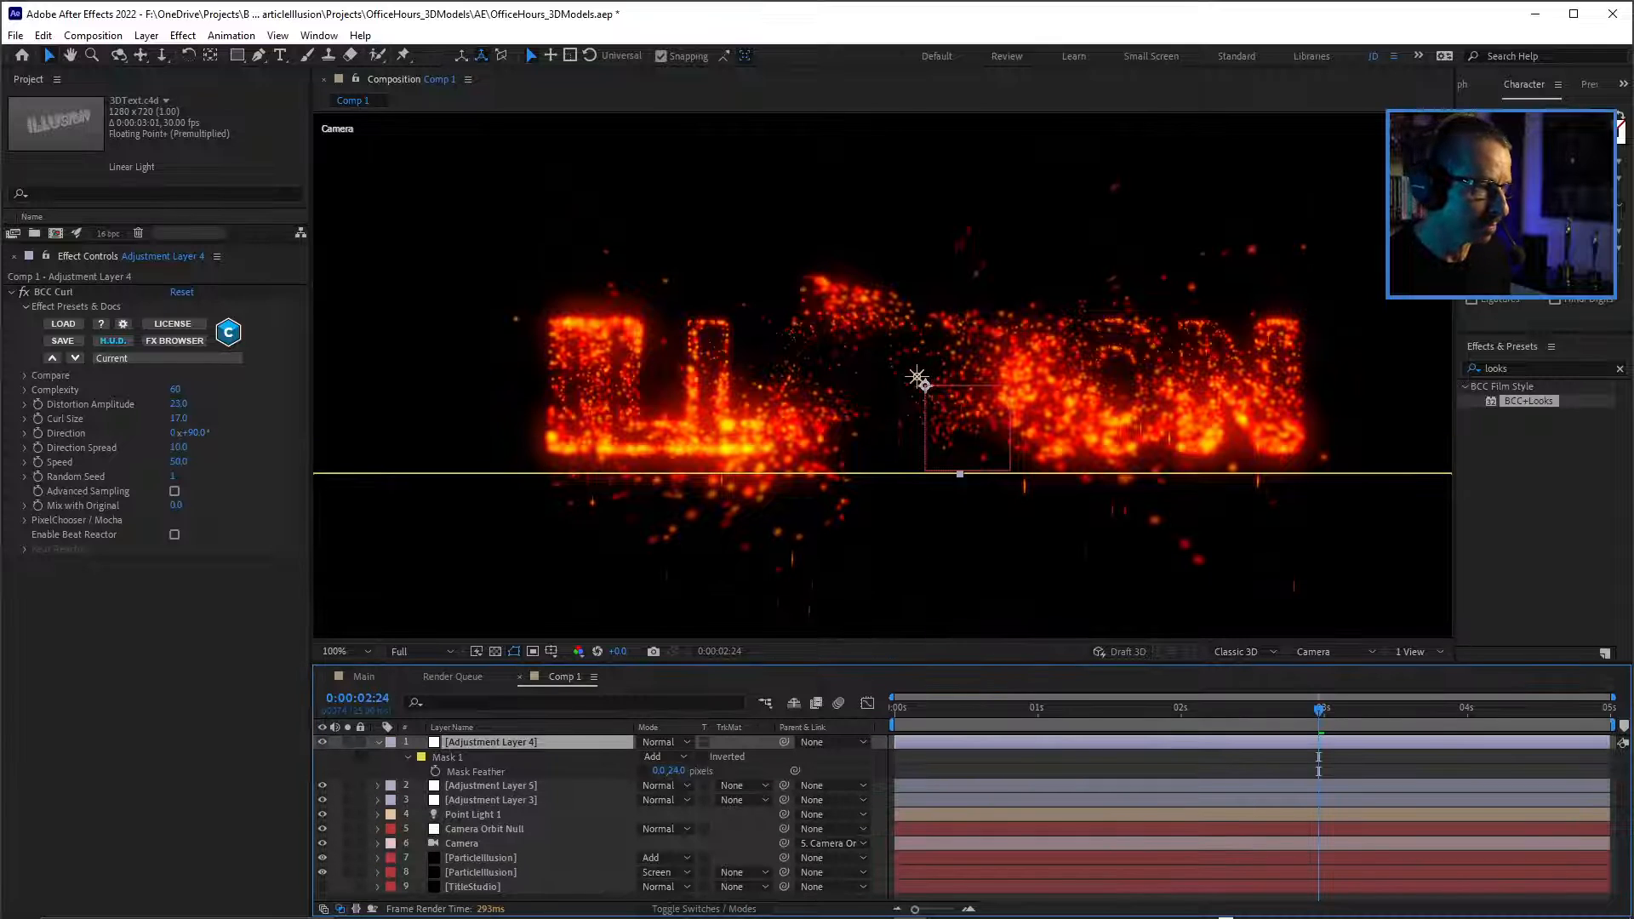
key(grave)
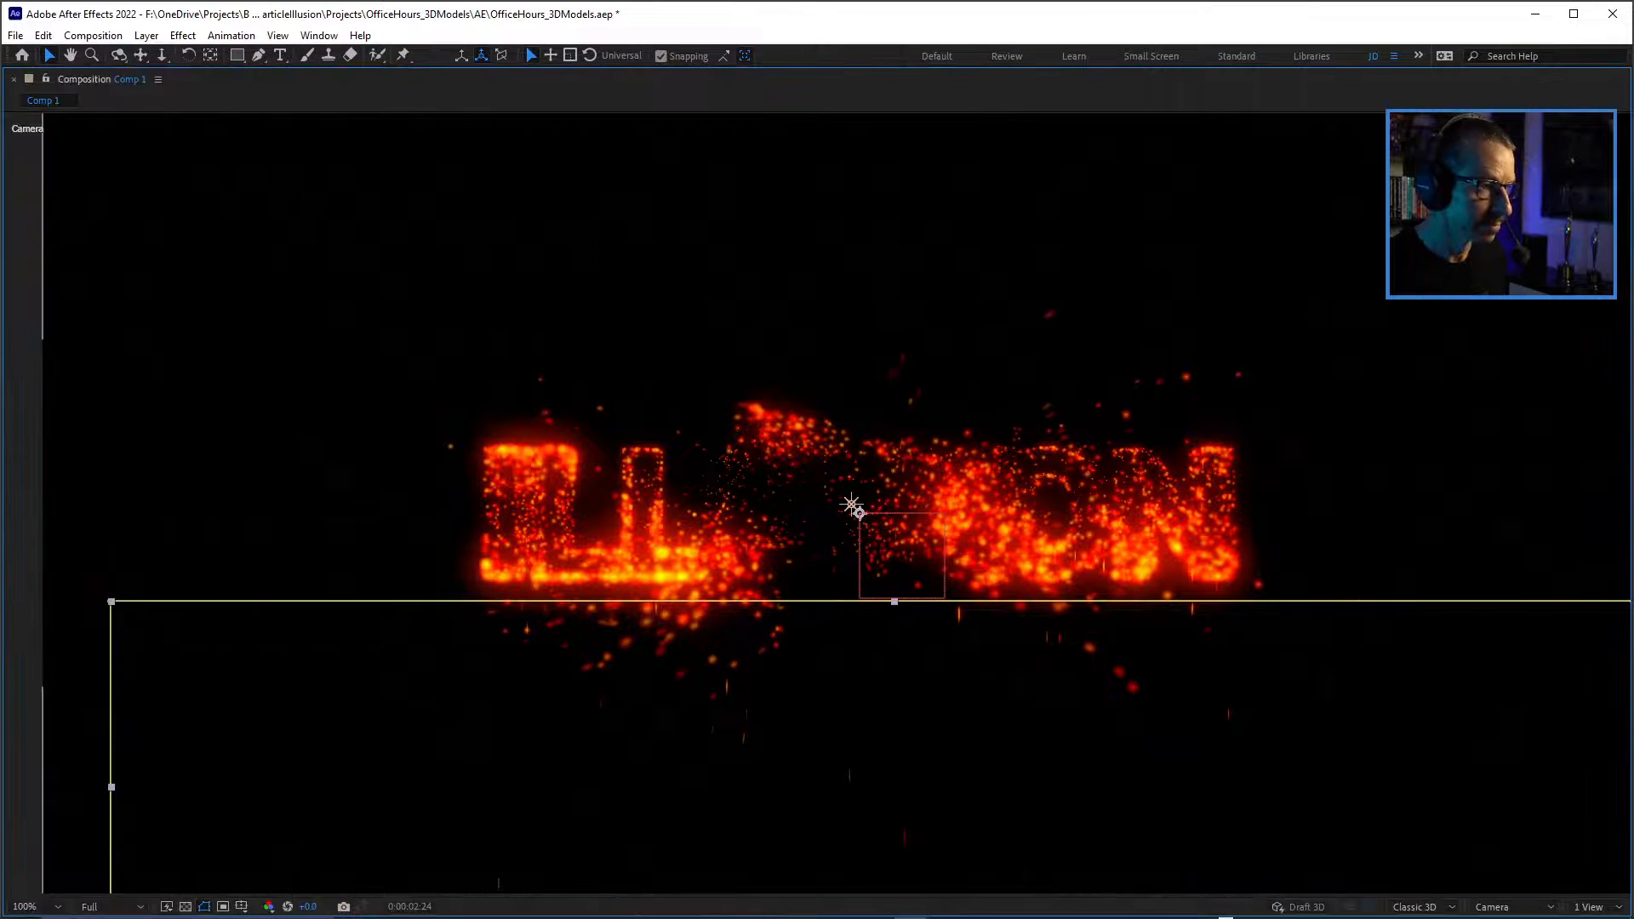
scroll(851, 504, up, 1)
scroll(884, 504, down, 1)
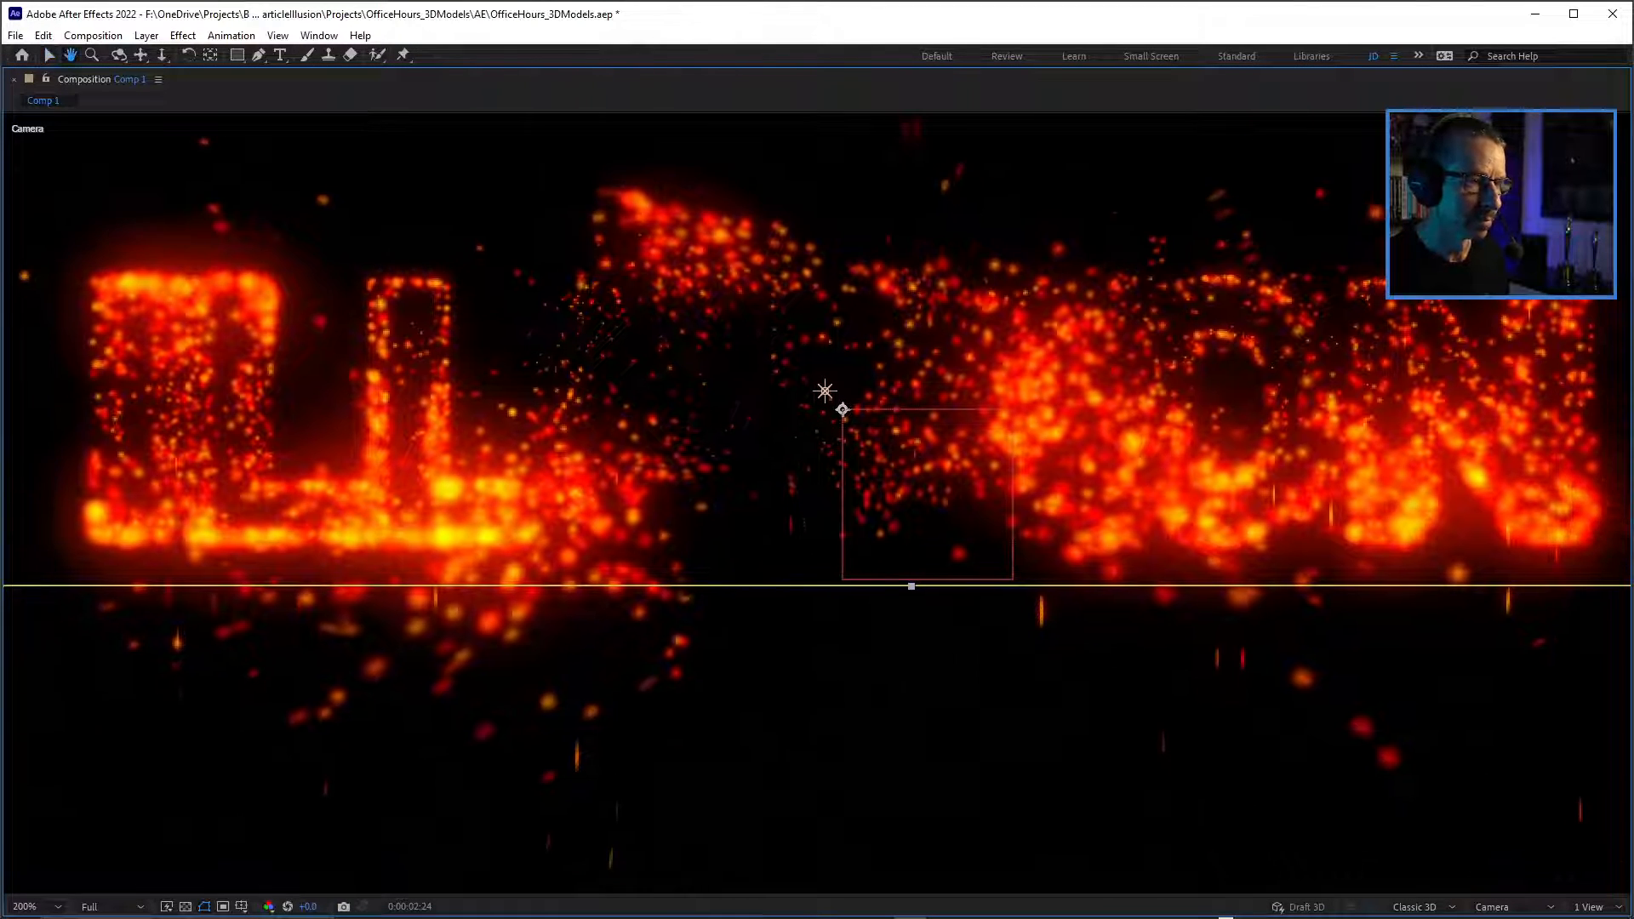
key(KP_0)
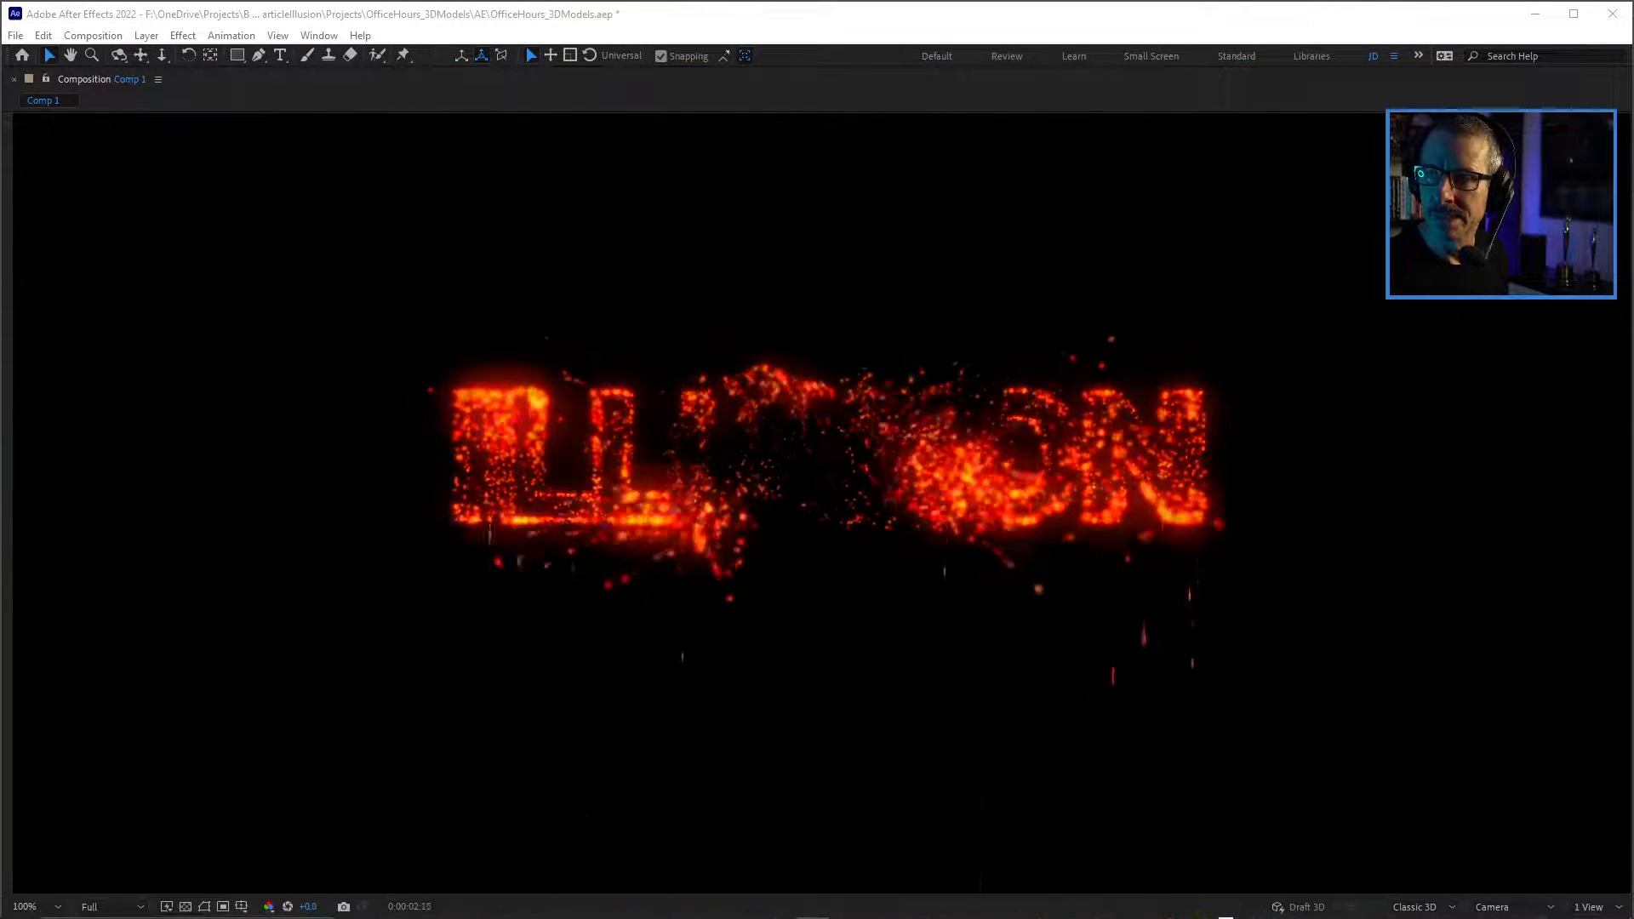
Switch to the web browser and open the Particle Illusion - Getting Started training series on the Boris FX website in a wider window.
drag(1633, 197, 936, 160)
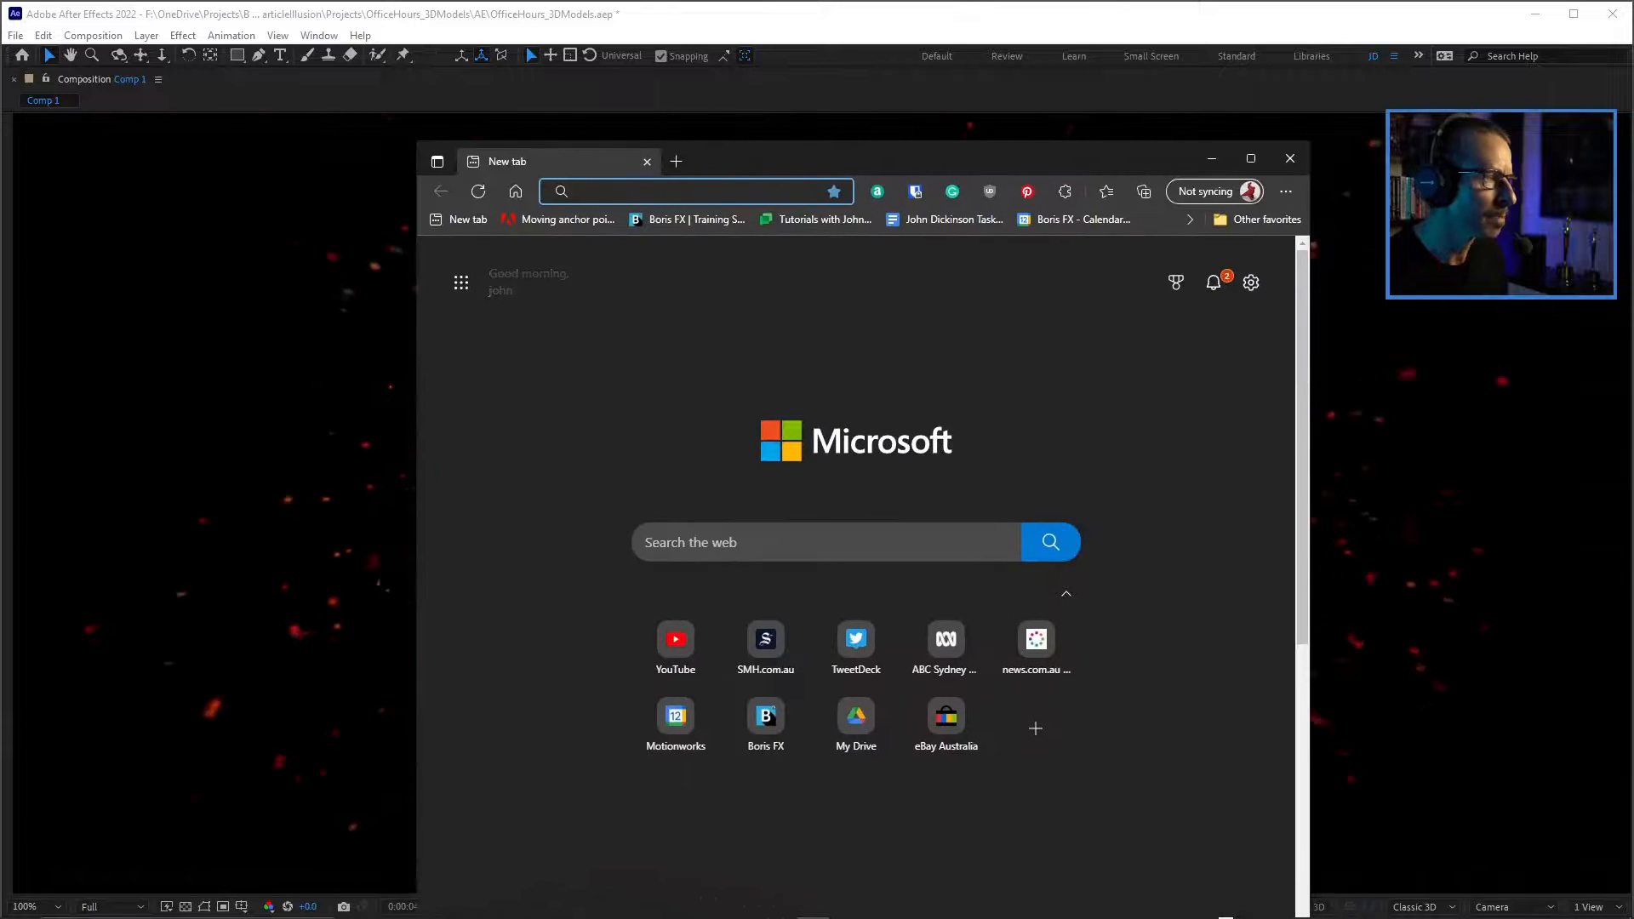
text(b)
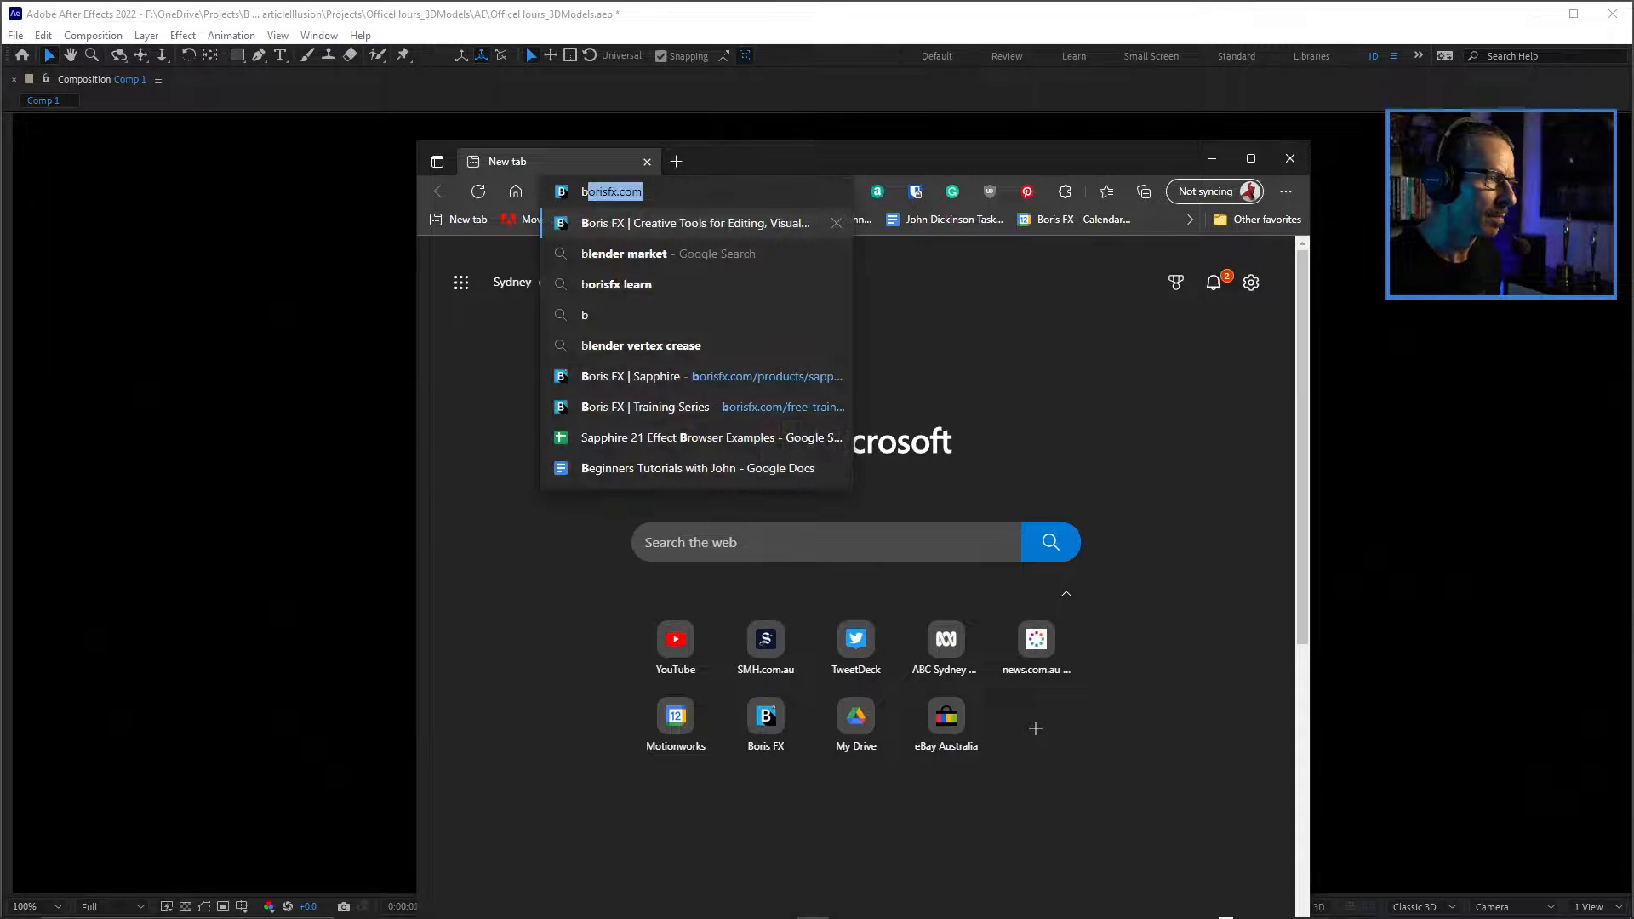
key(Down)
key(Down)
key(Down)
key(Down)
key(Down)
key(Down)
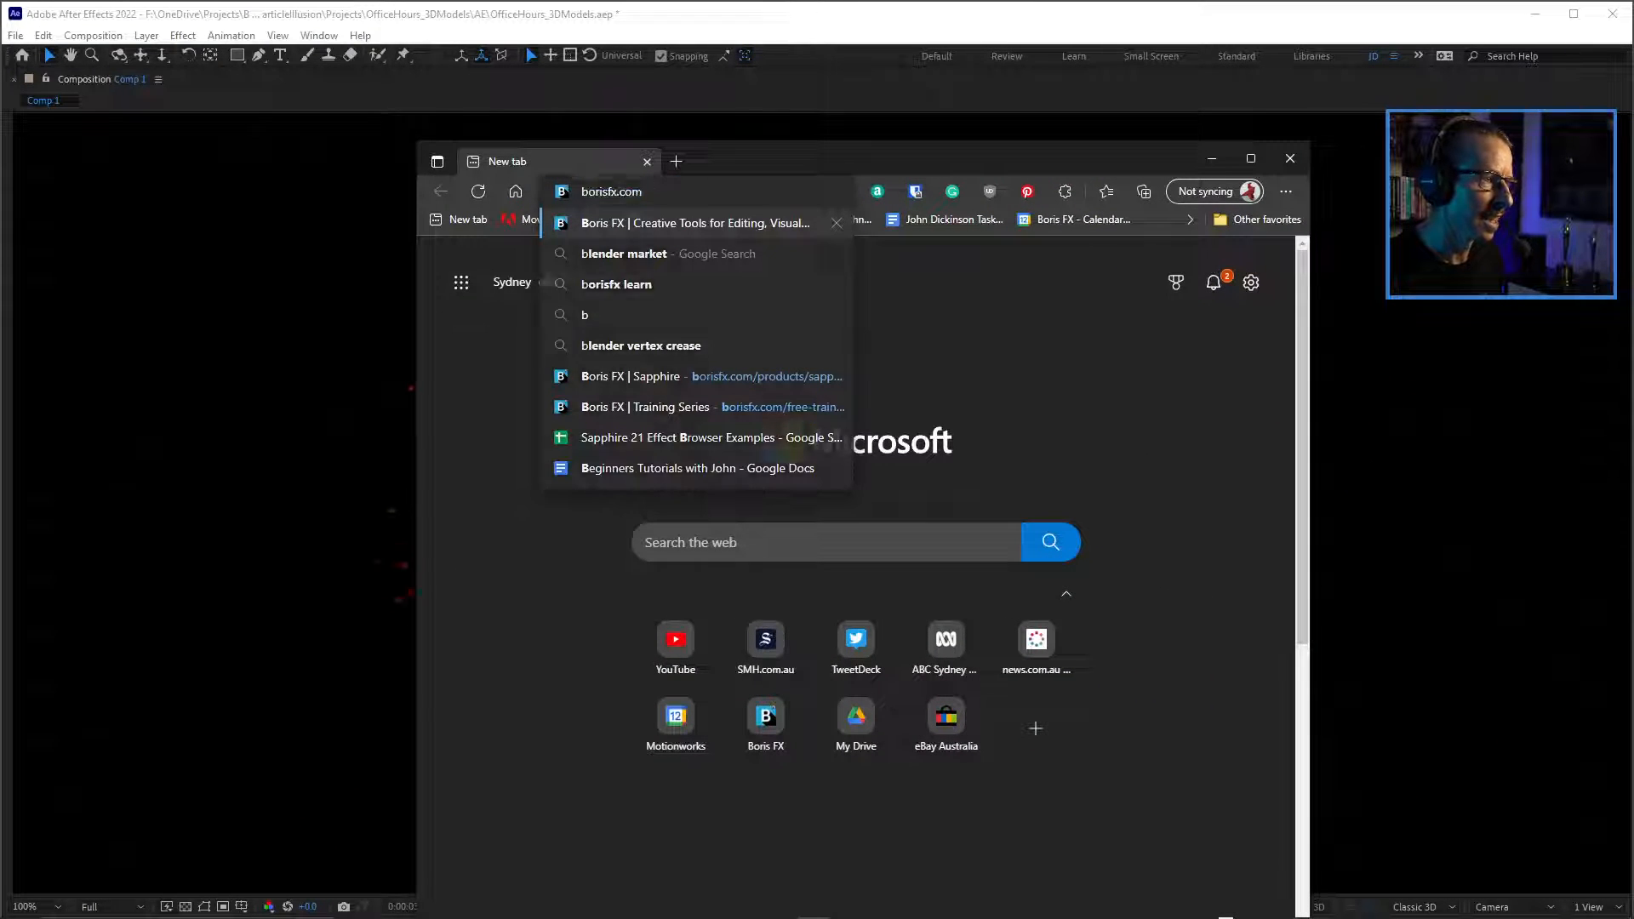
key(Return)
drag(936, 159, 768, 74)
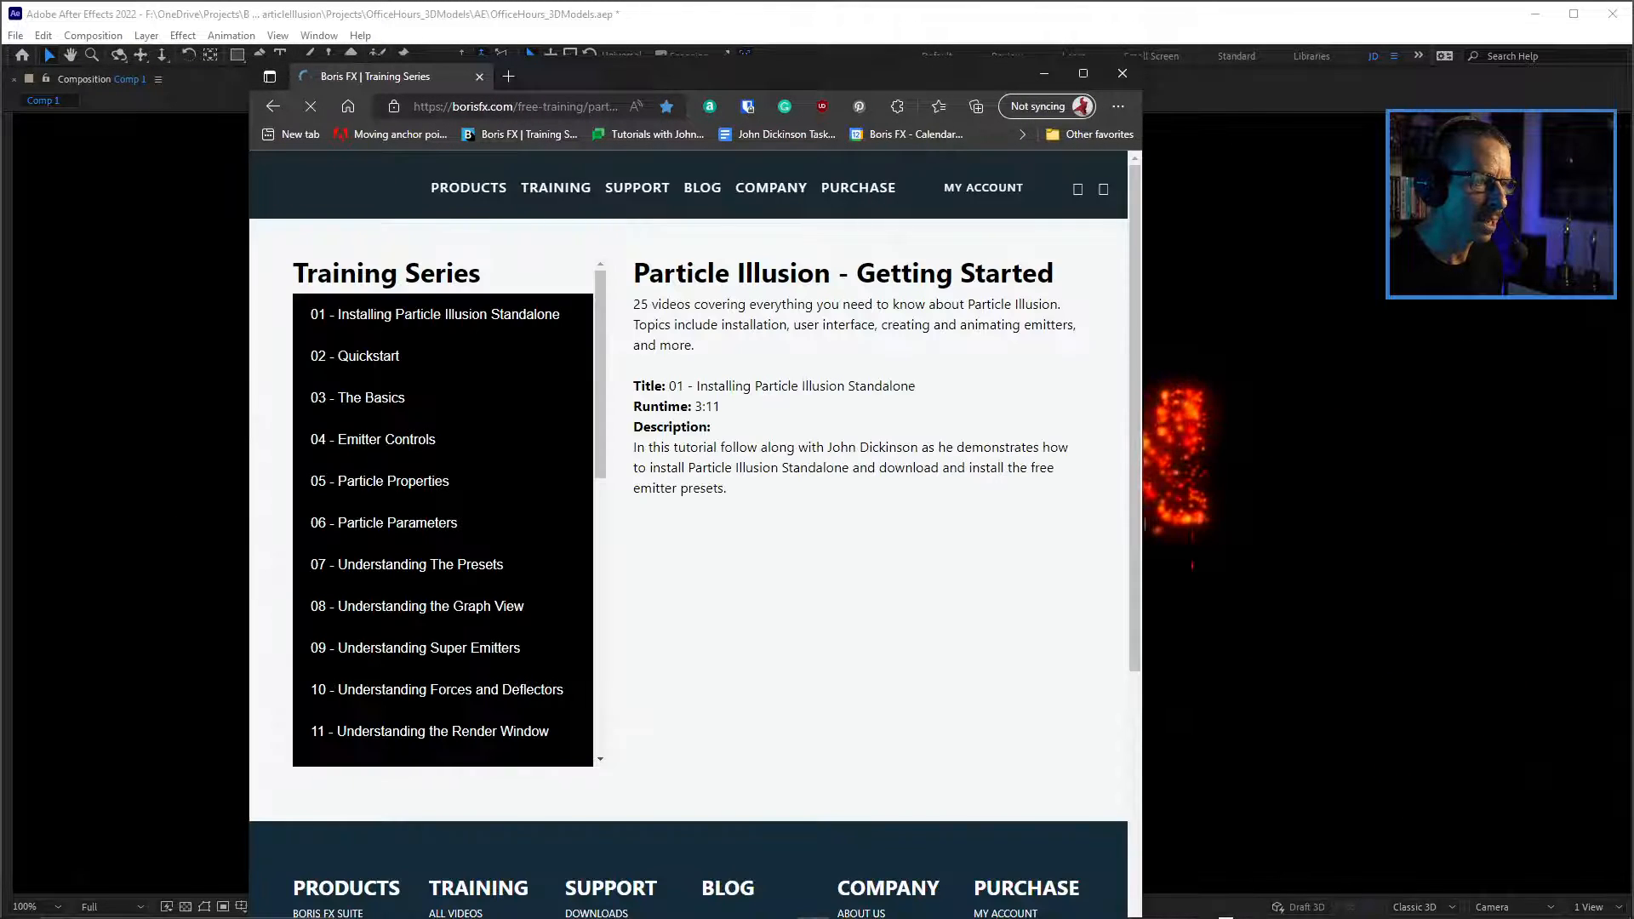
drag(1143, 523, 1439, 523)
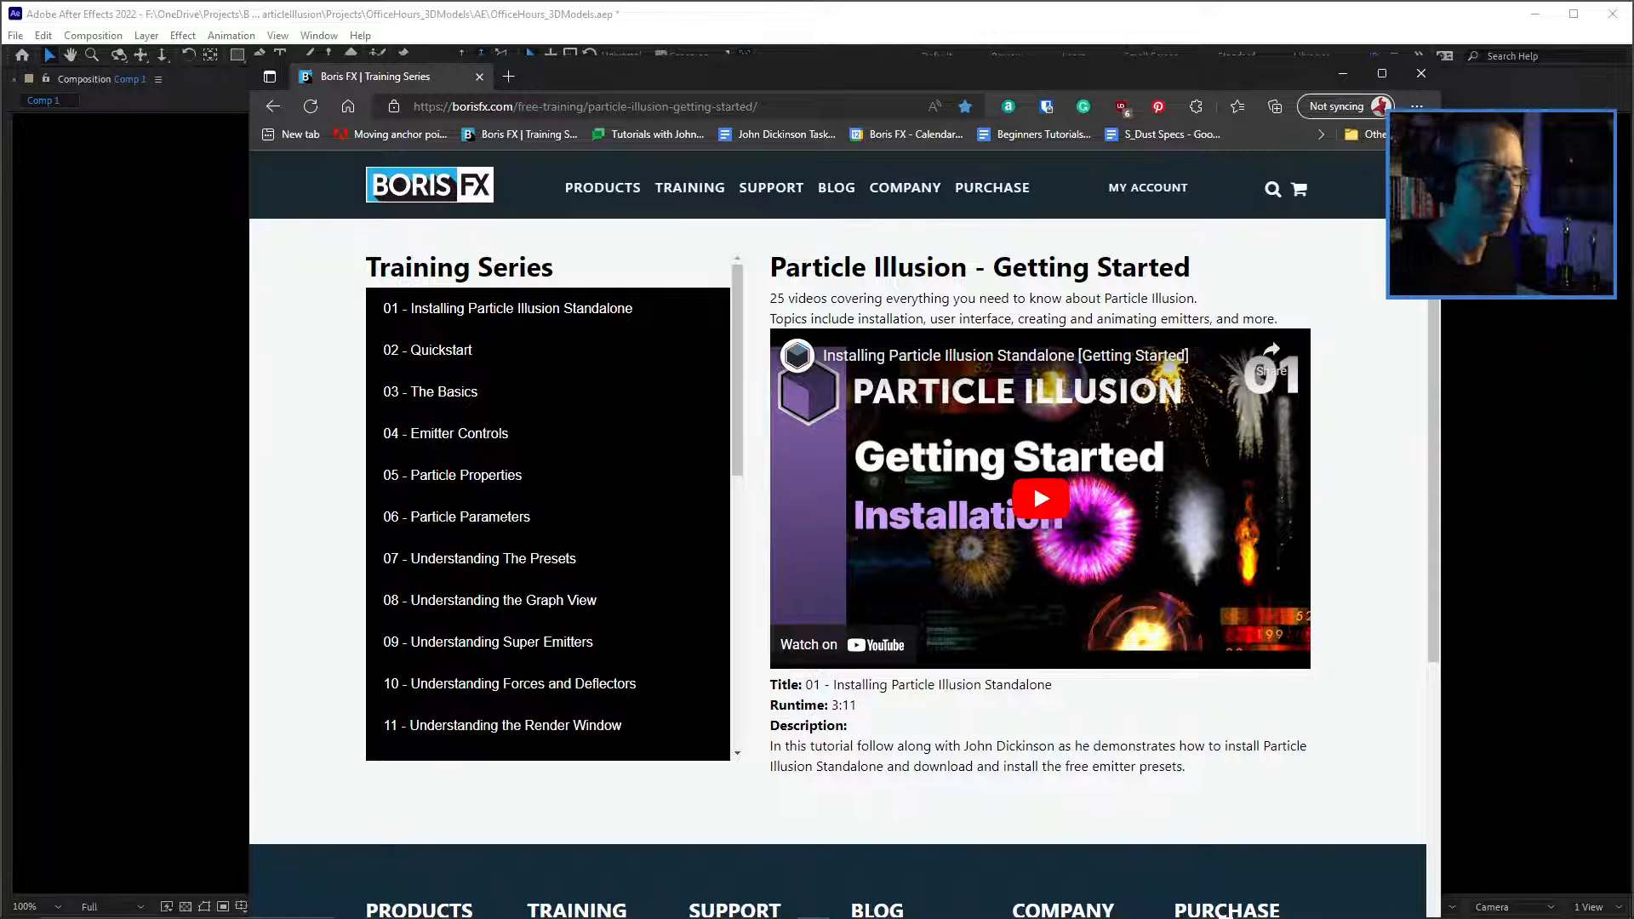
Look through the training series list, open lesson 26 - Introduction to 3D Models, and return to After Effects.
scroll(548, 511, down, 1)
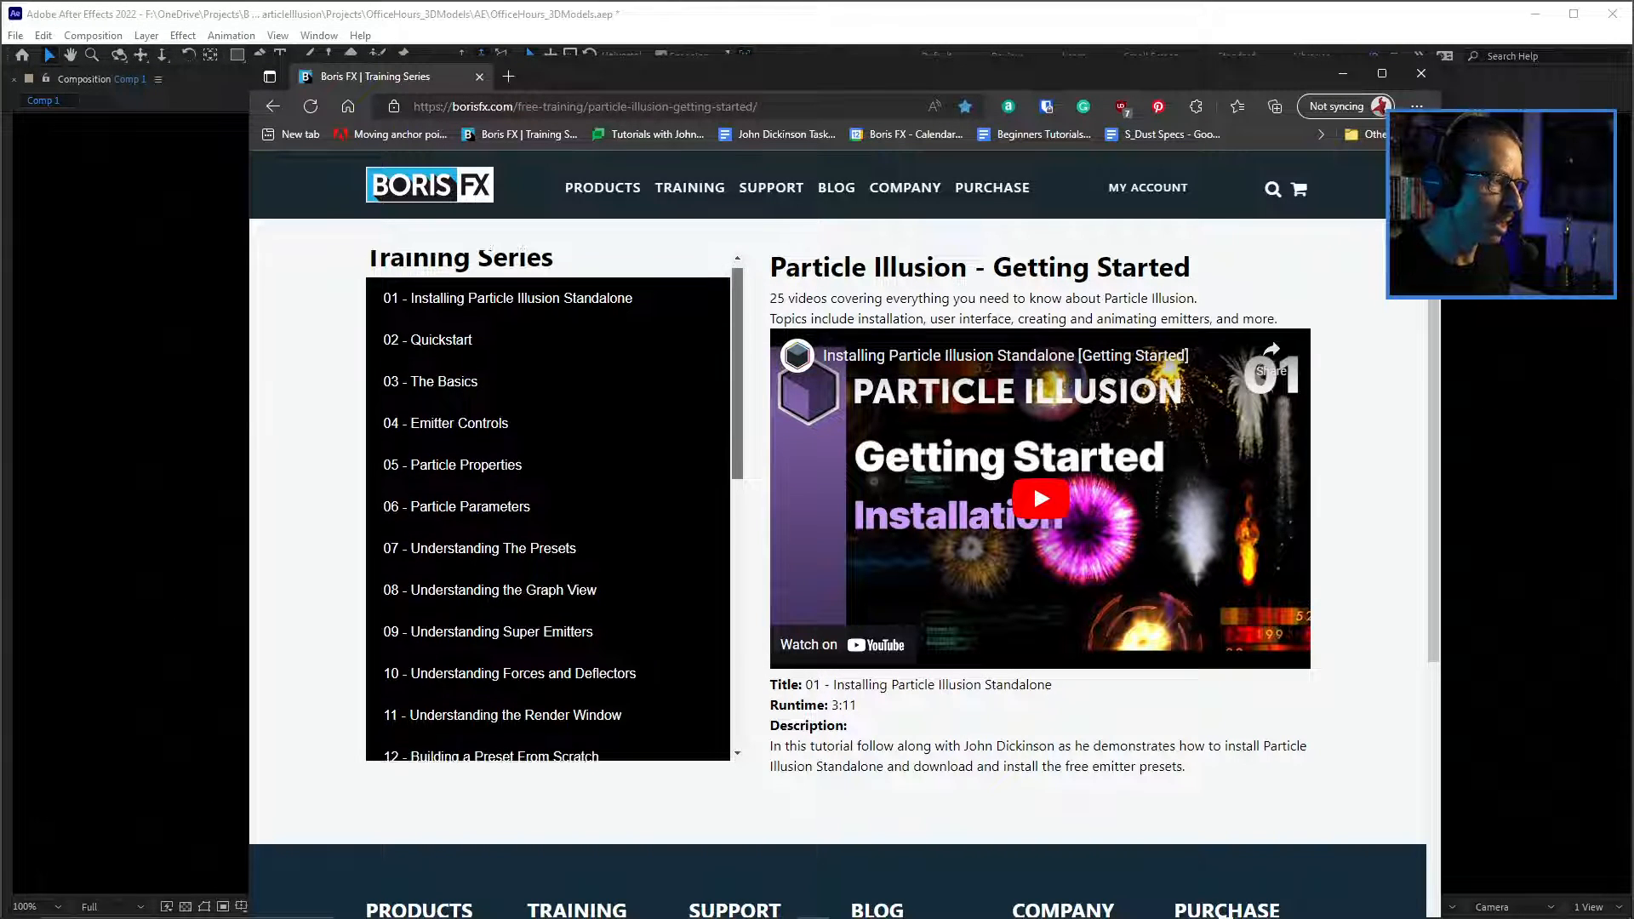
scroll(510, 657, down, 8)
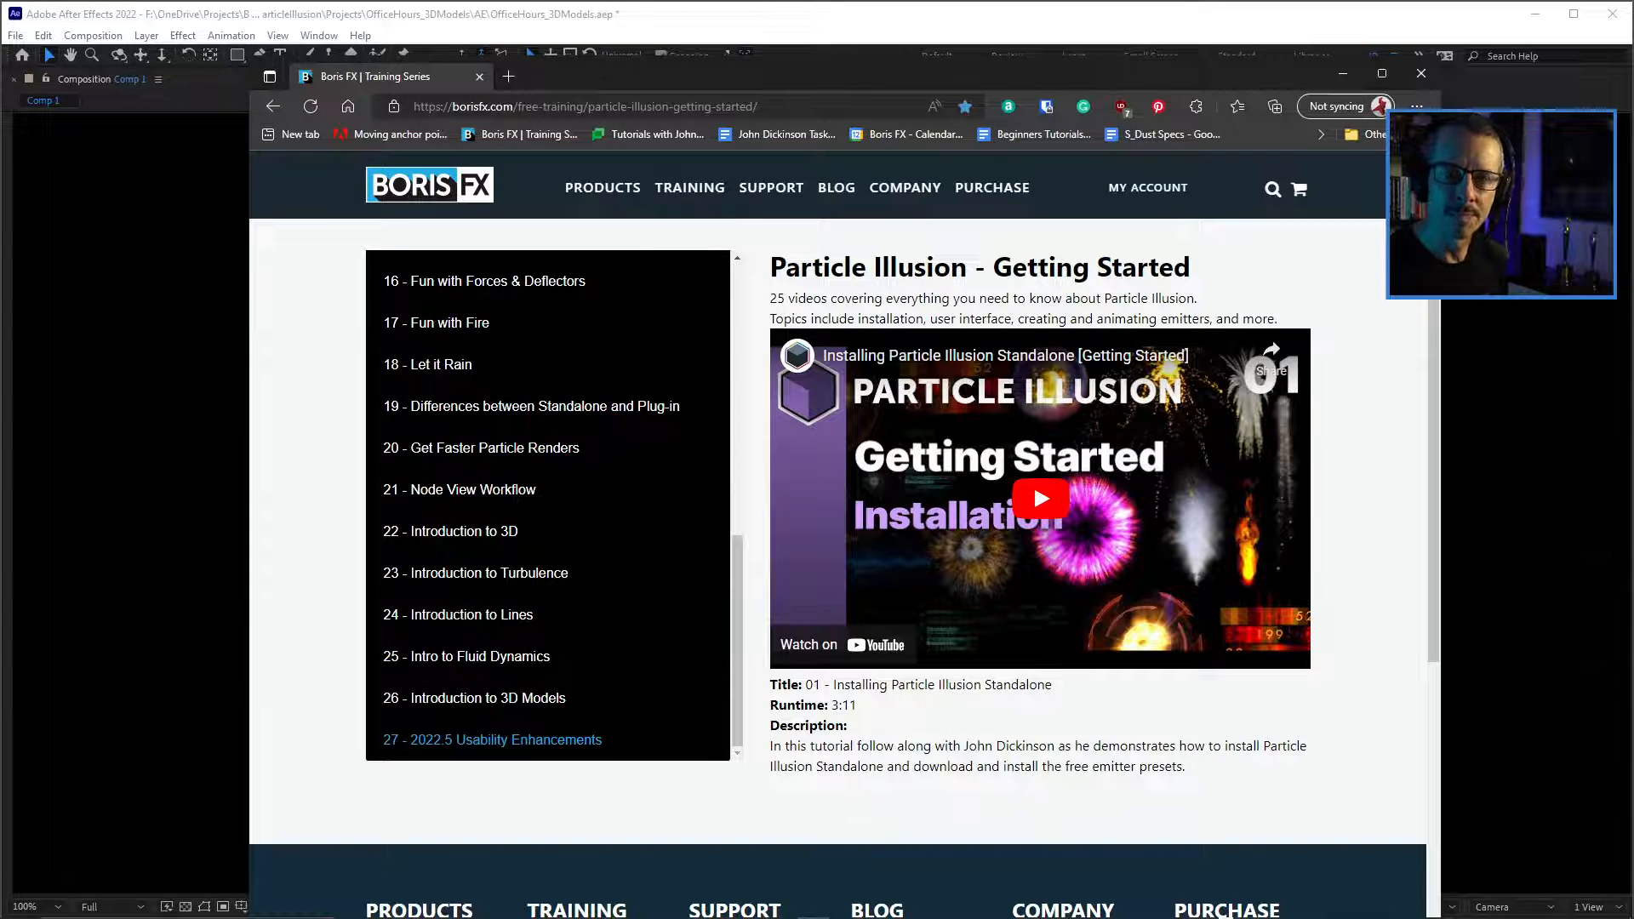
drag(587, 573, 689, 406)
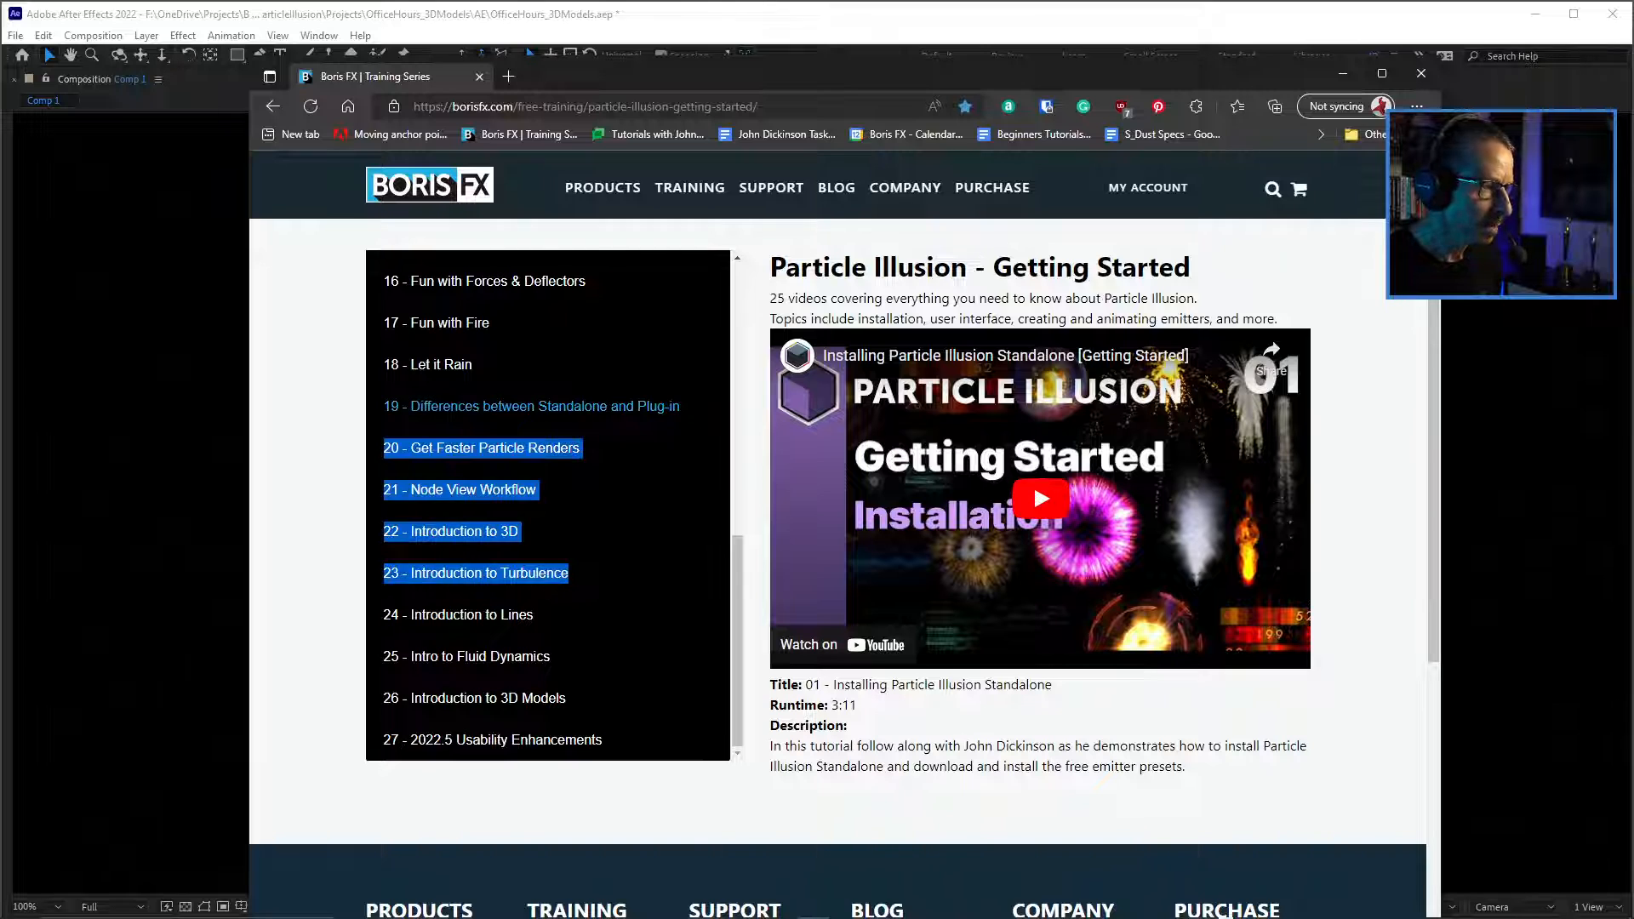
click(477, 698)
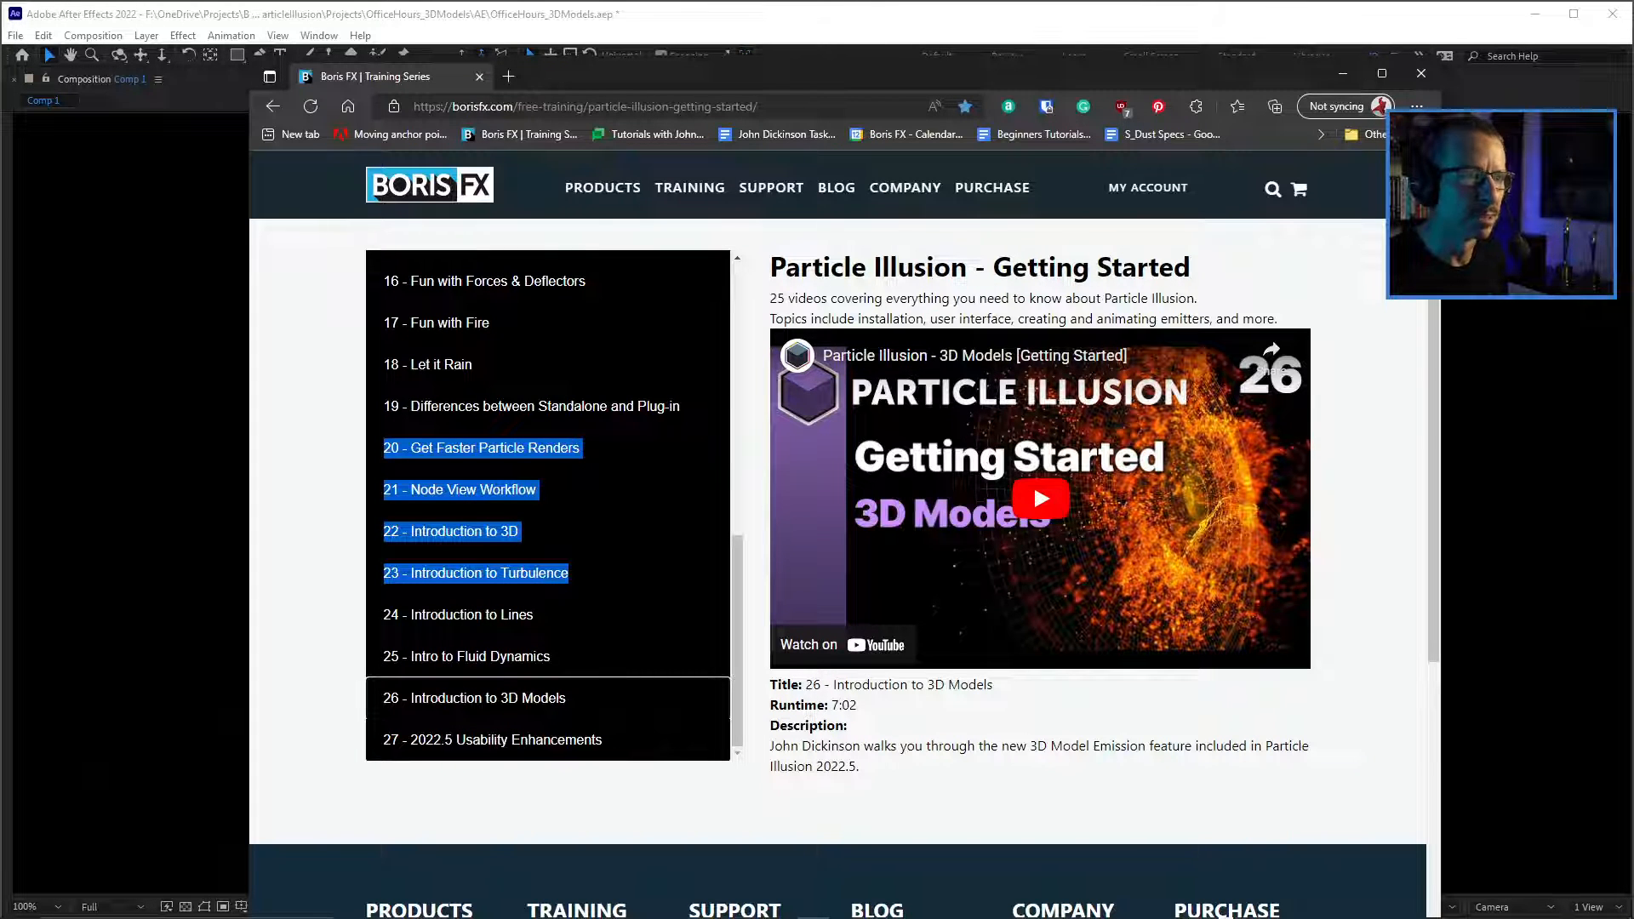
click(1343, 73)
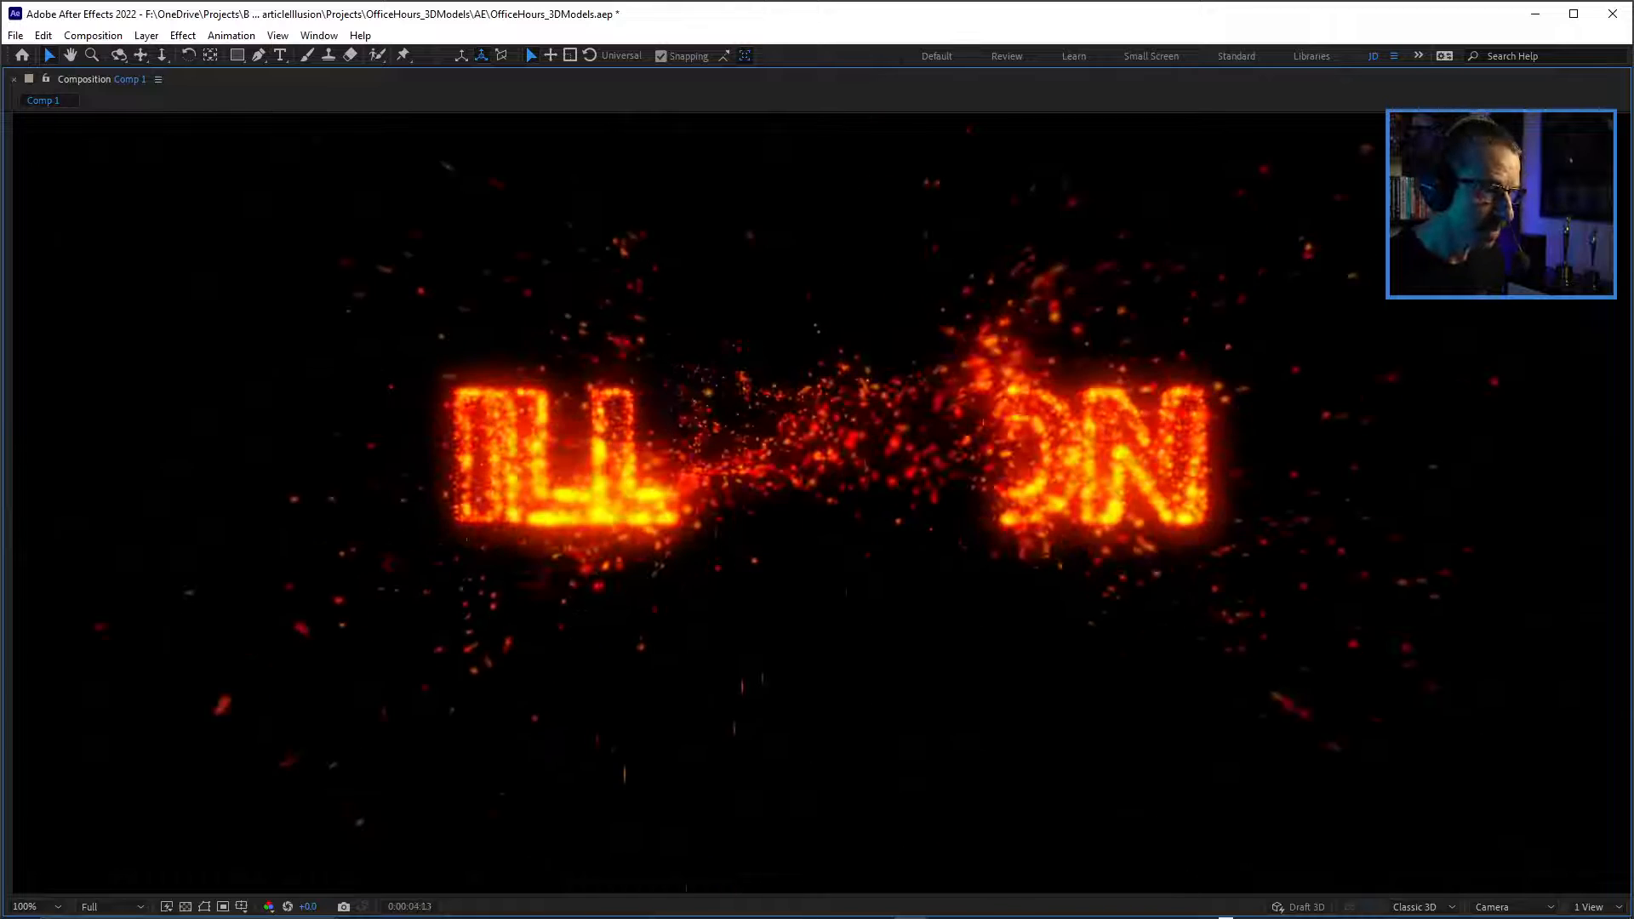
Stop the preview, restore the full layout, and open the layer 7 ParticleIllusion effect in the Particle Illusion editor.
key(space)
key(grave)
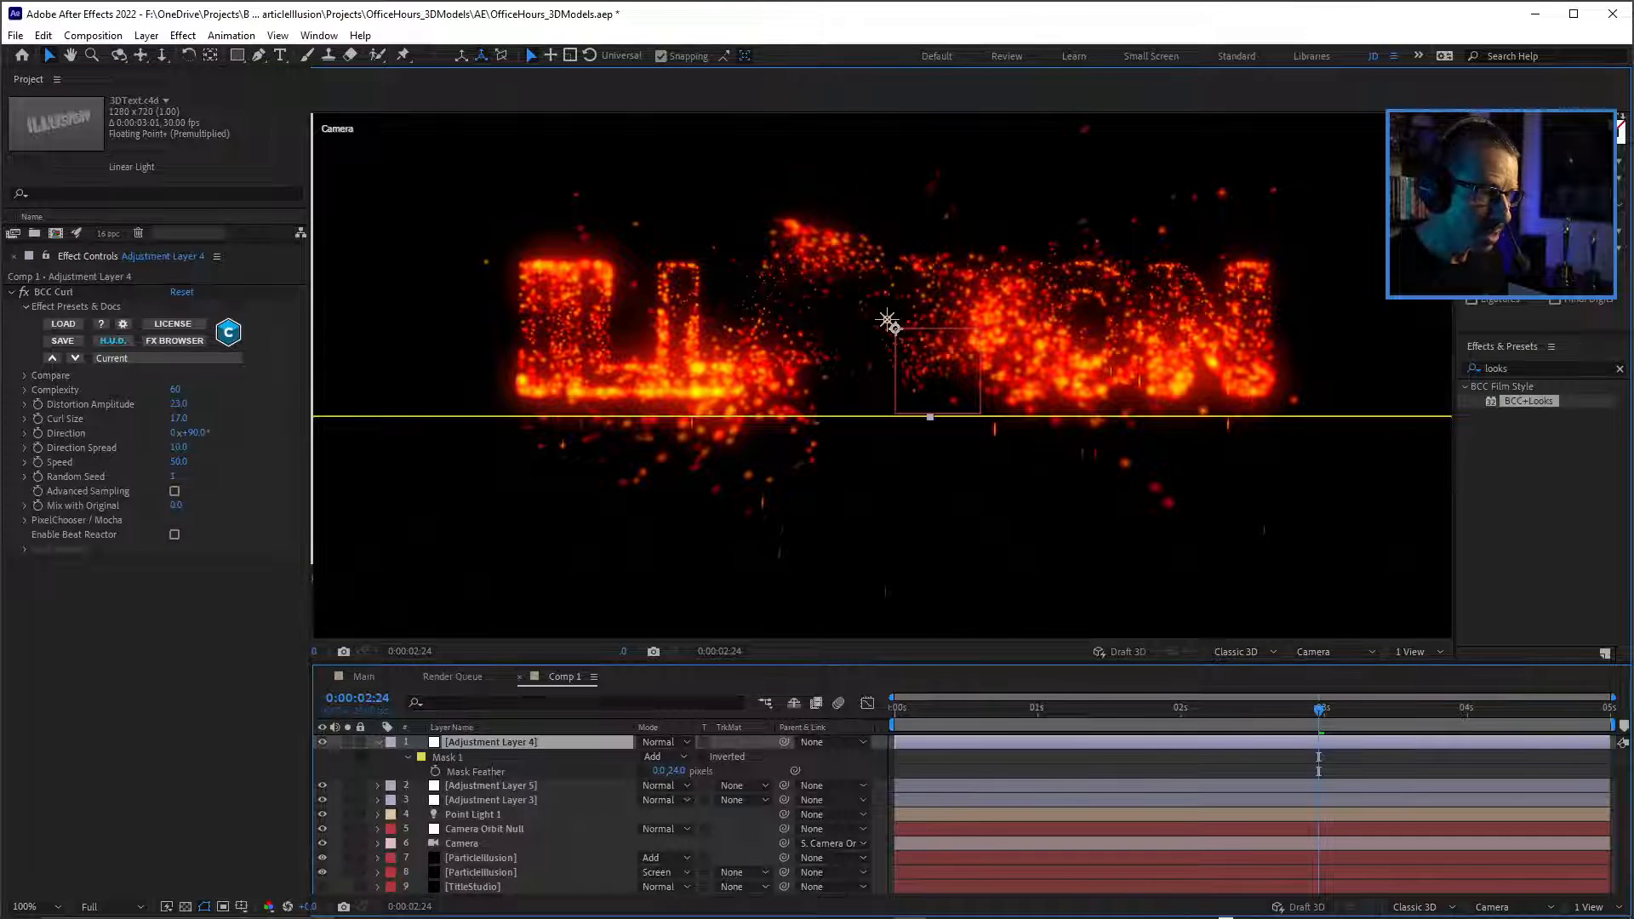
click(480, 858)
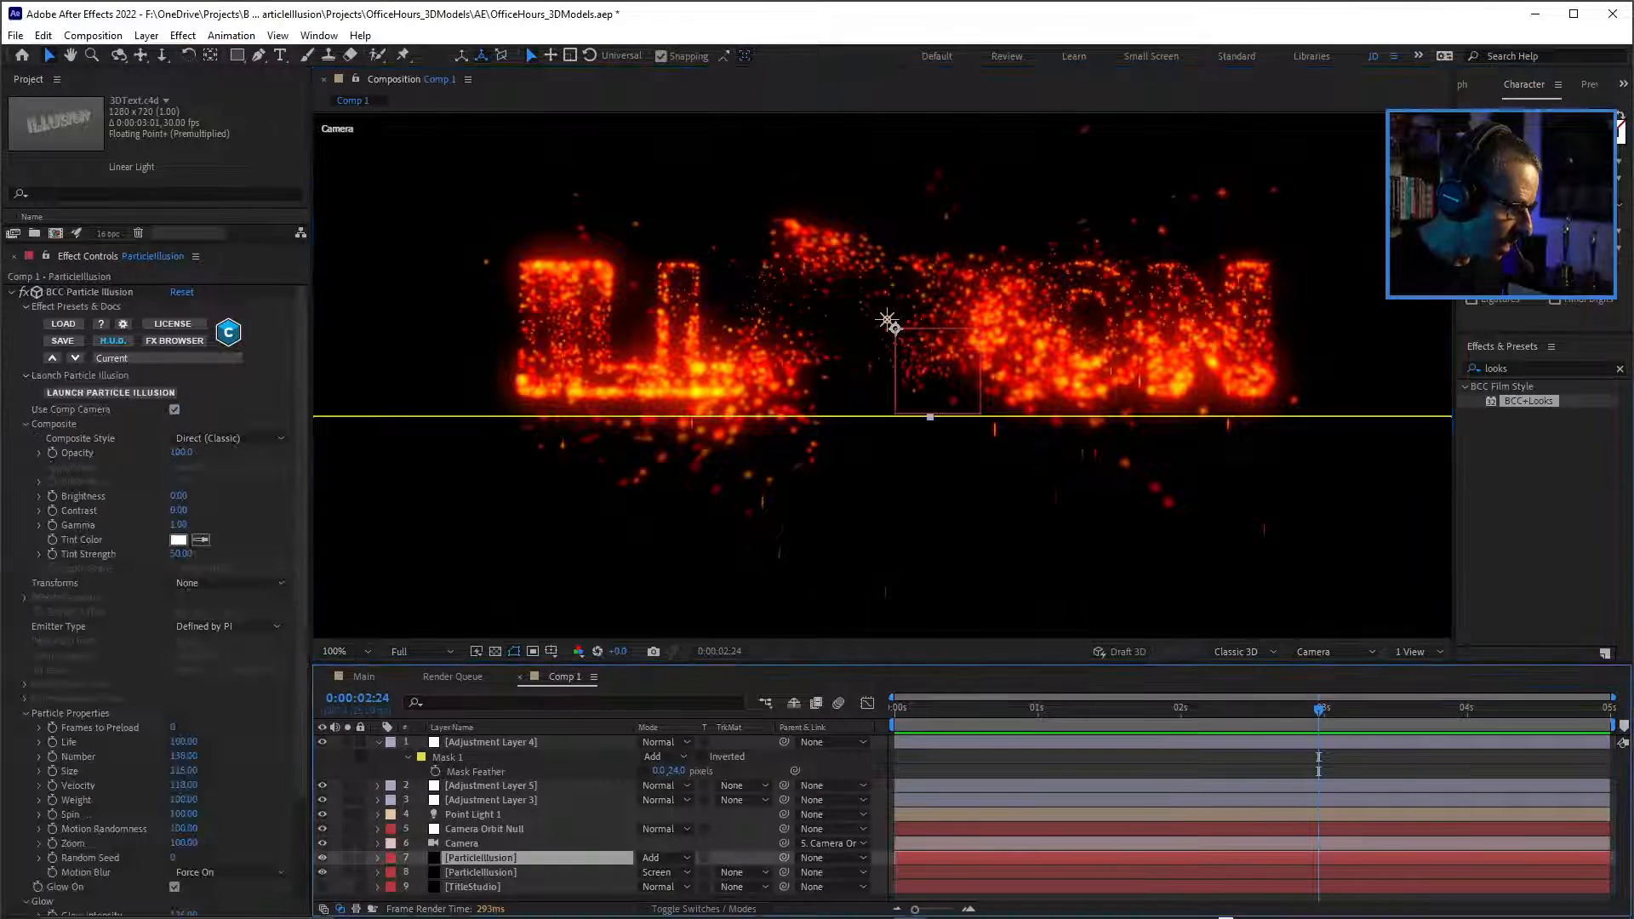
scroll(154, 596, down, 3)
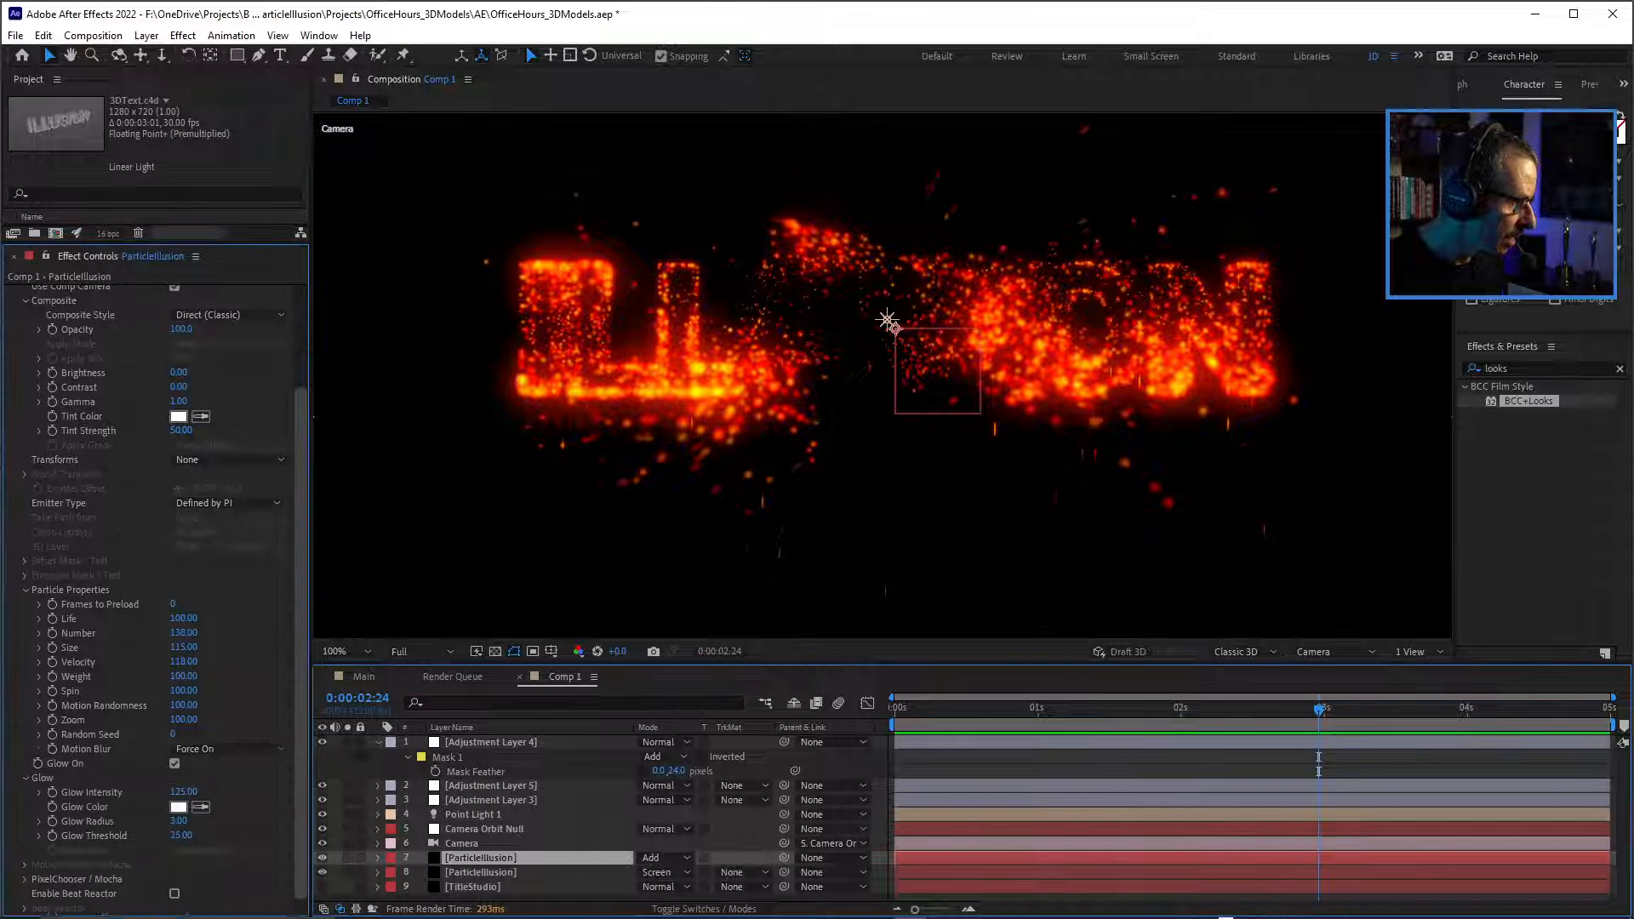
scroll(153, 596, up, 3)
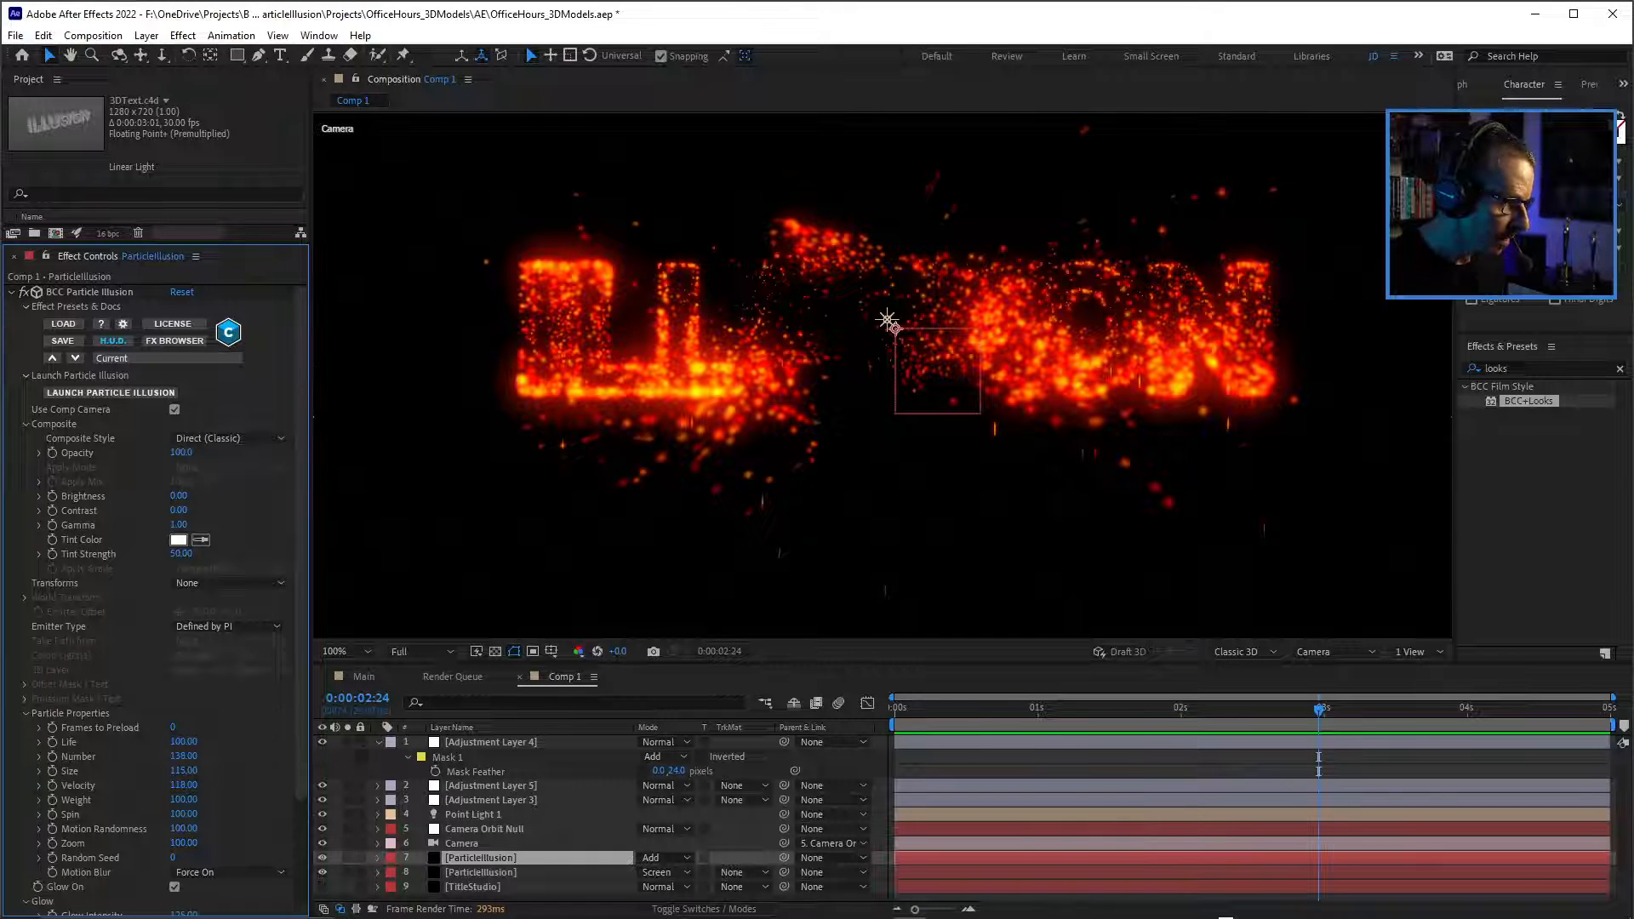
click(90, 292)
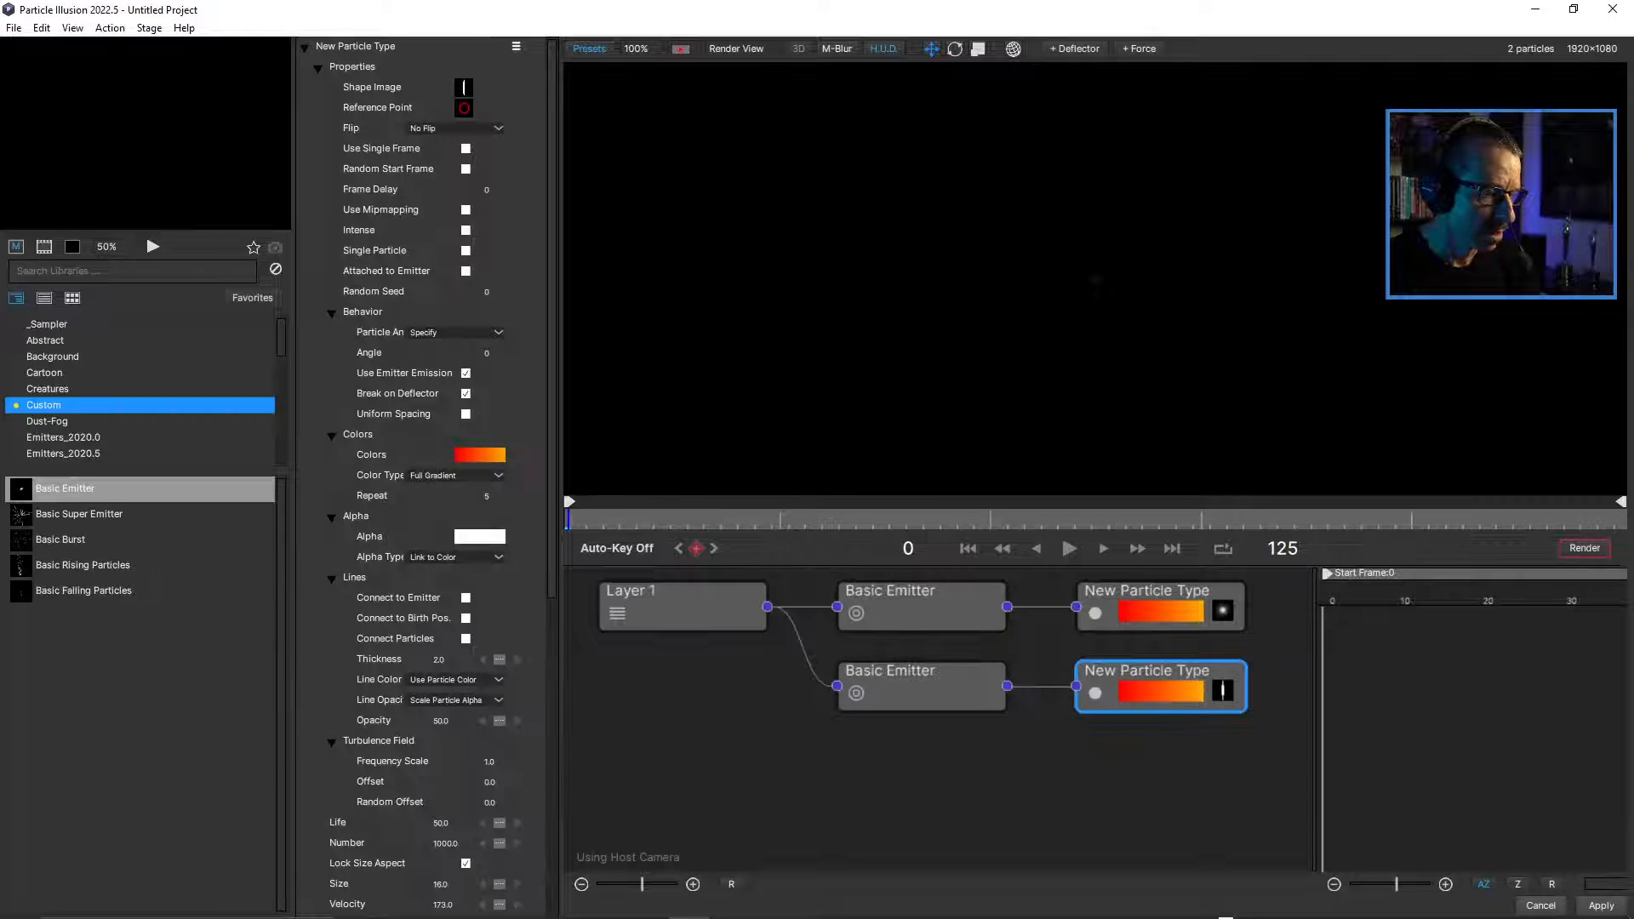
Lower the start of the streak-shaped particle type's Weight Over Life curve to about -1.4, checking the particles at frame 56.
drag(569, 519, 1041, 519)
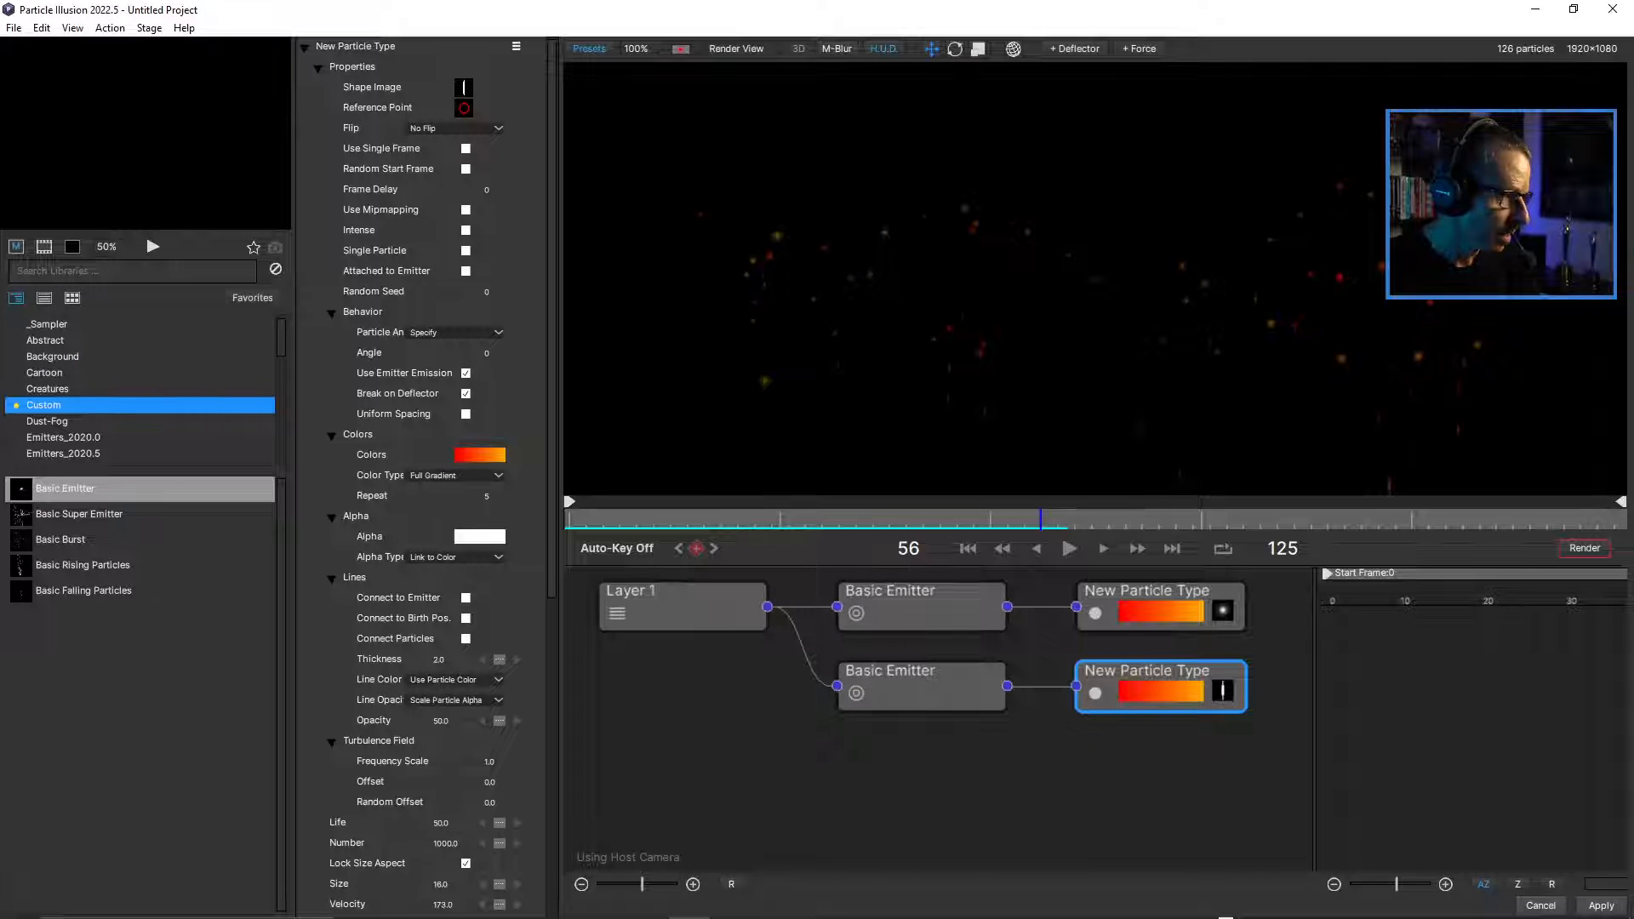
scroll(426, 476, down, 6)
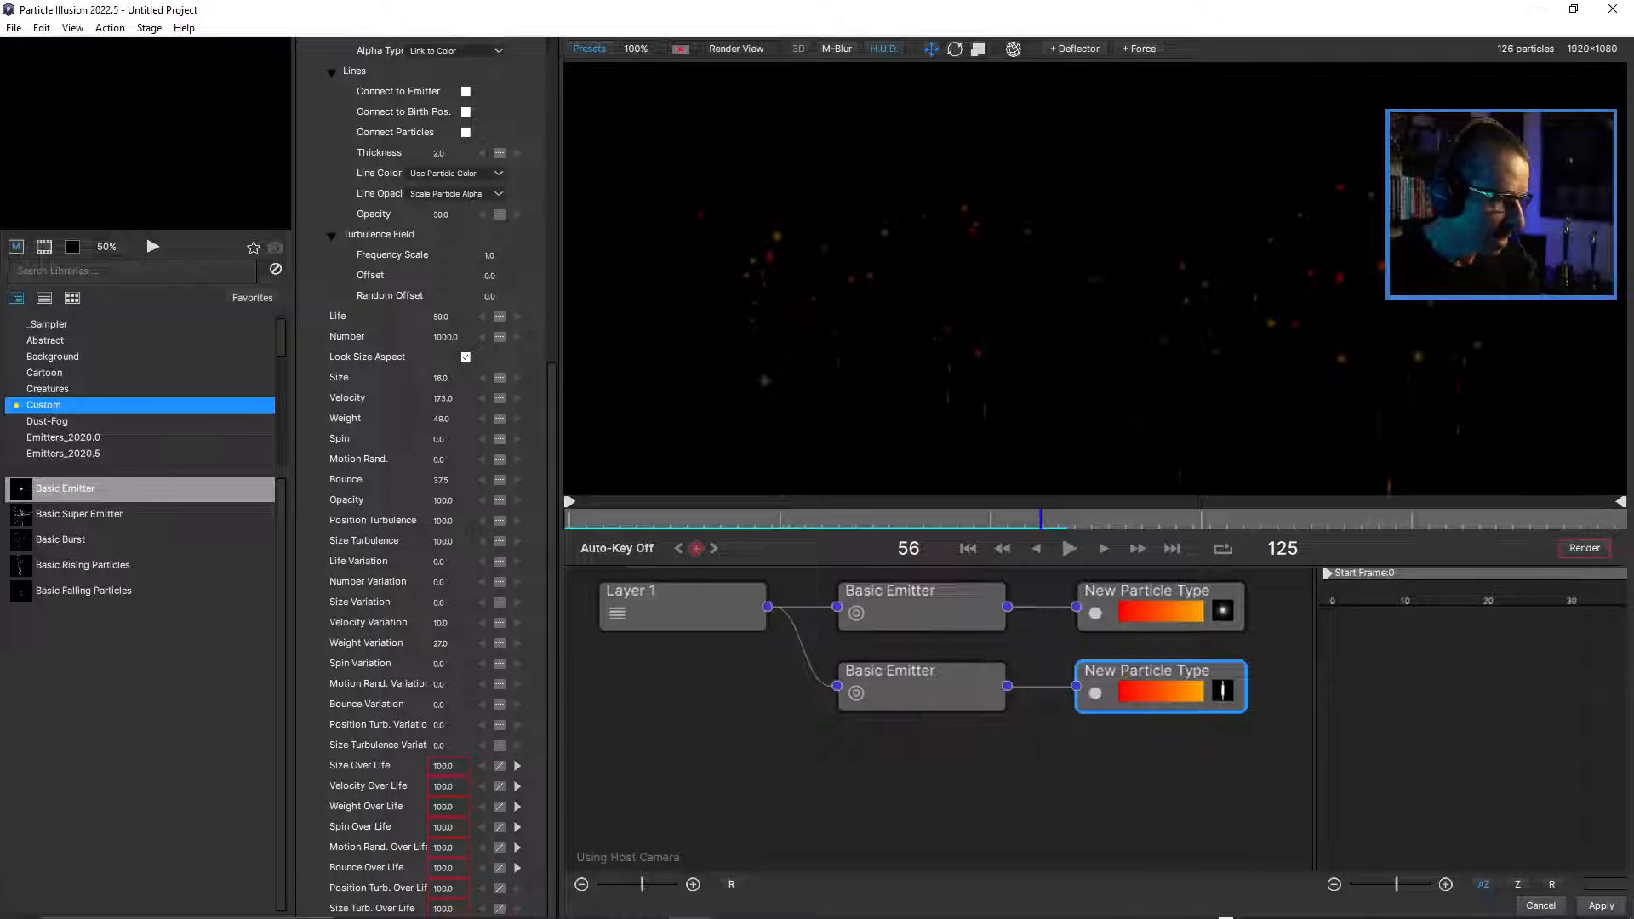
click(366, 807)
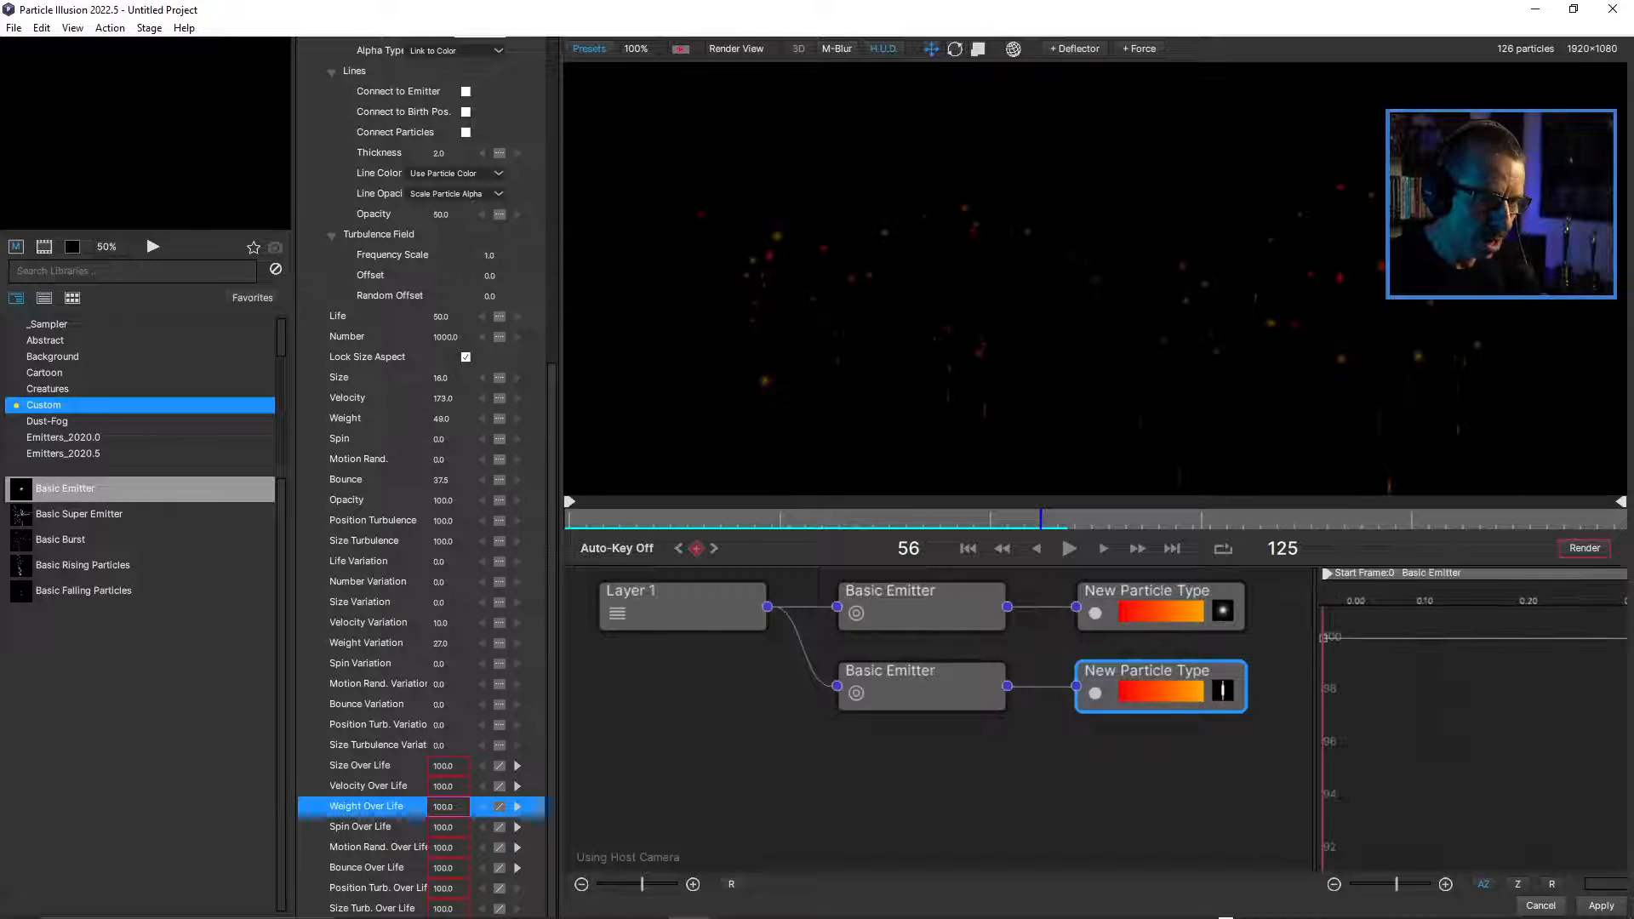
drag(1317, 731, 797, 731)
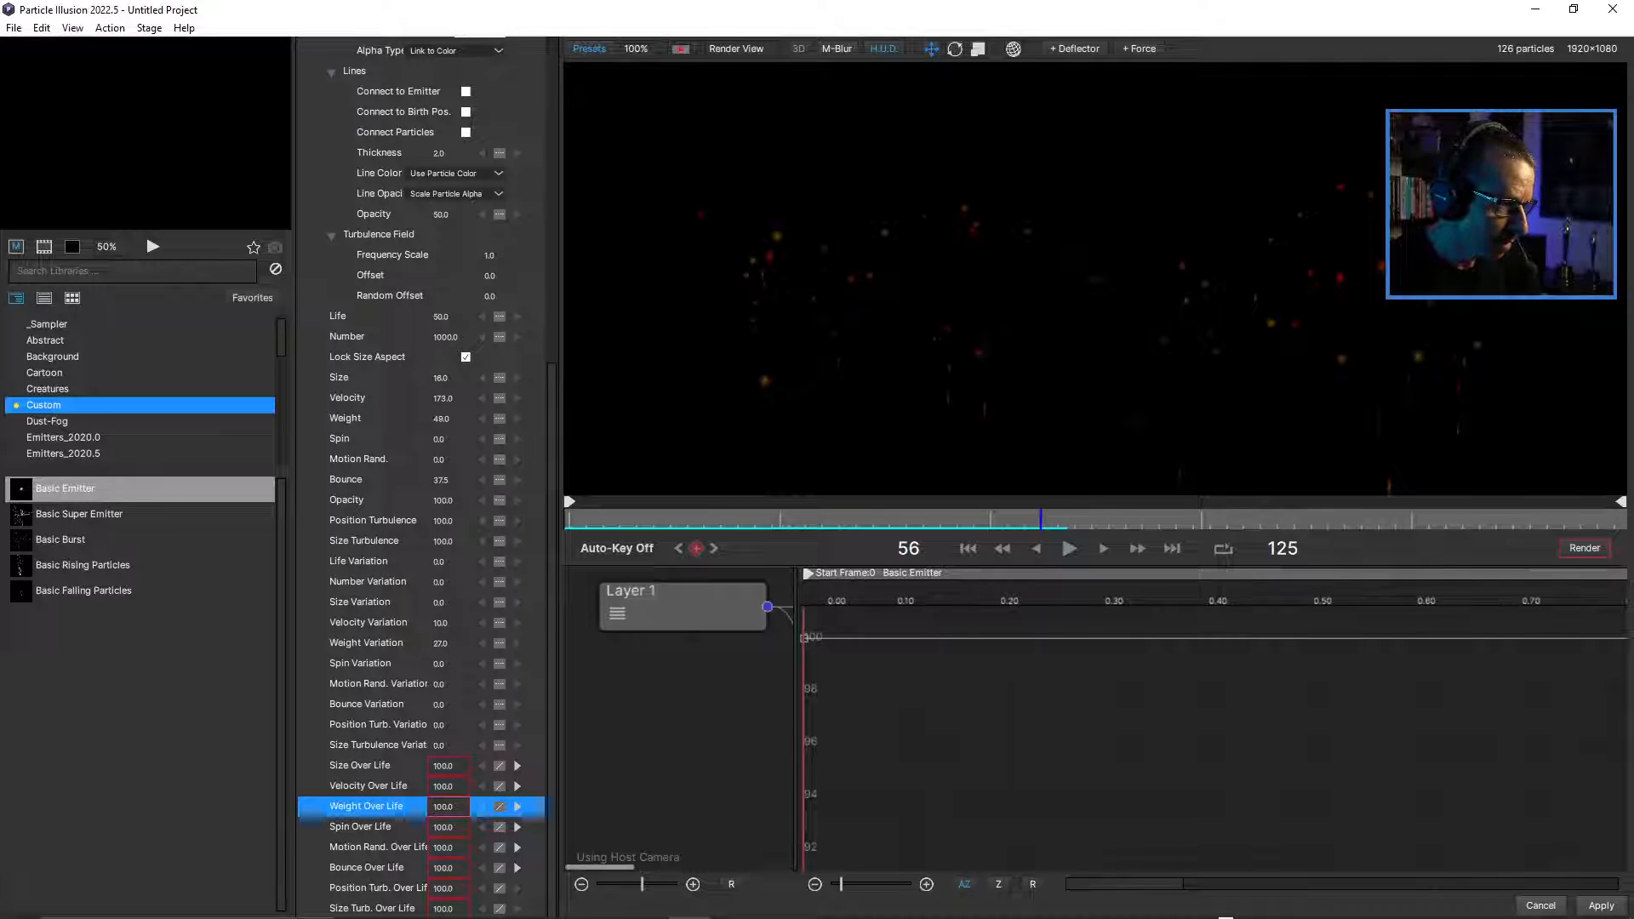
drag(805, 638, 805, 890)
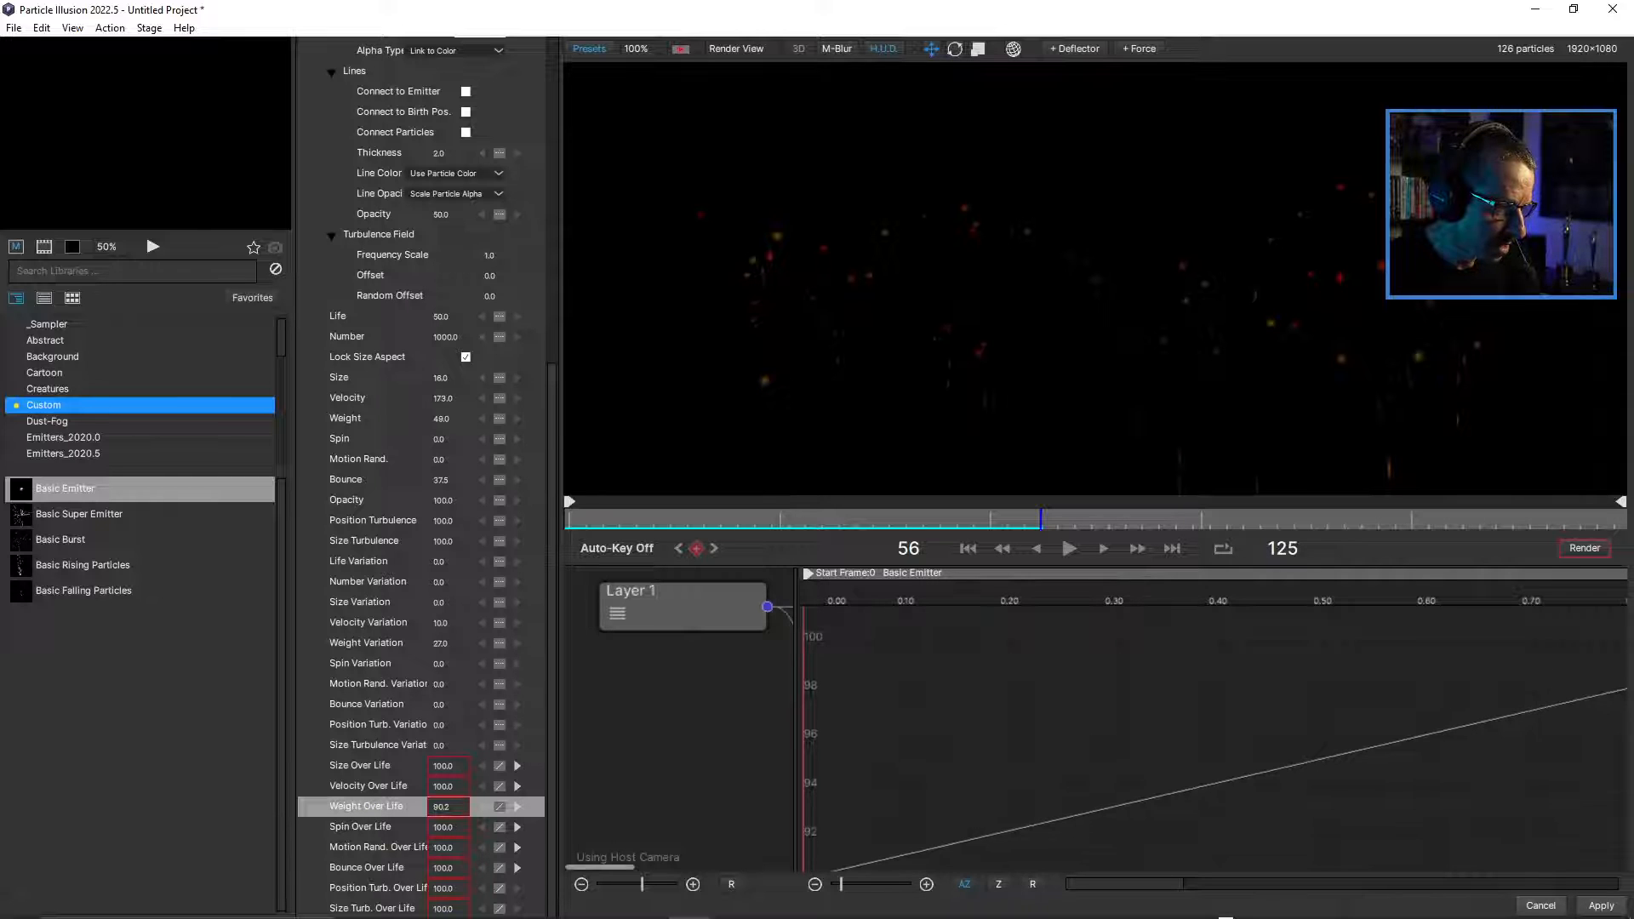
click(1032, 884)
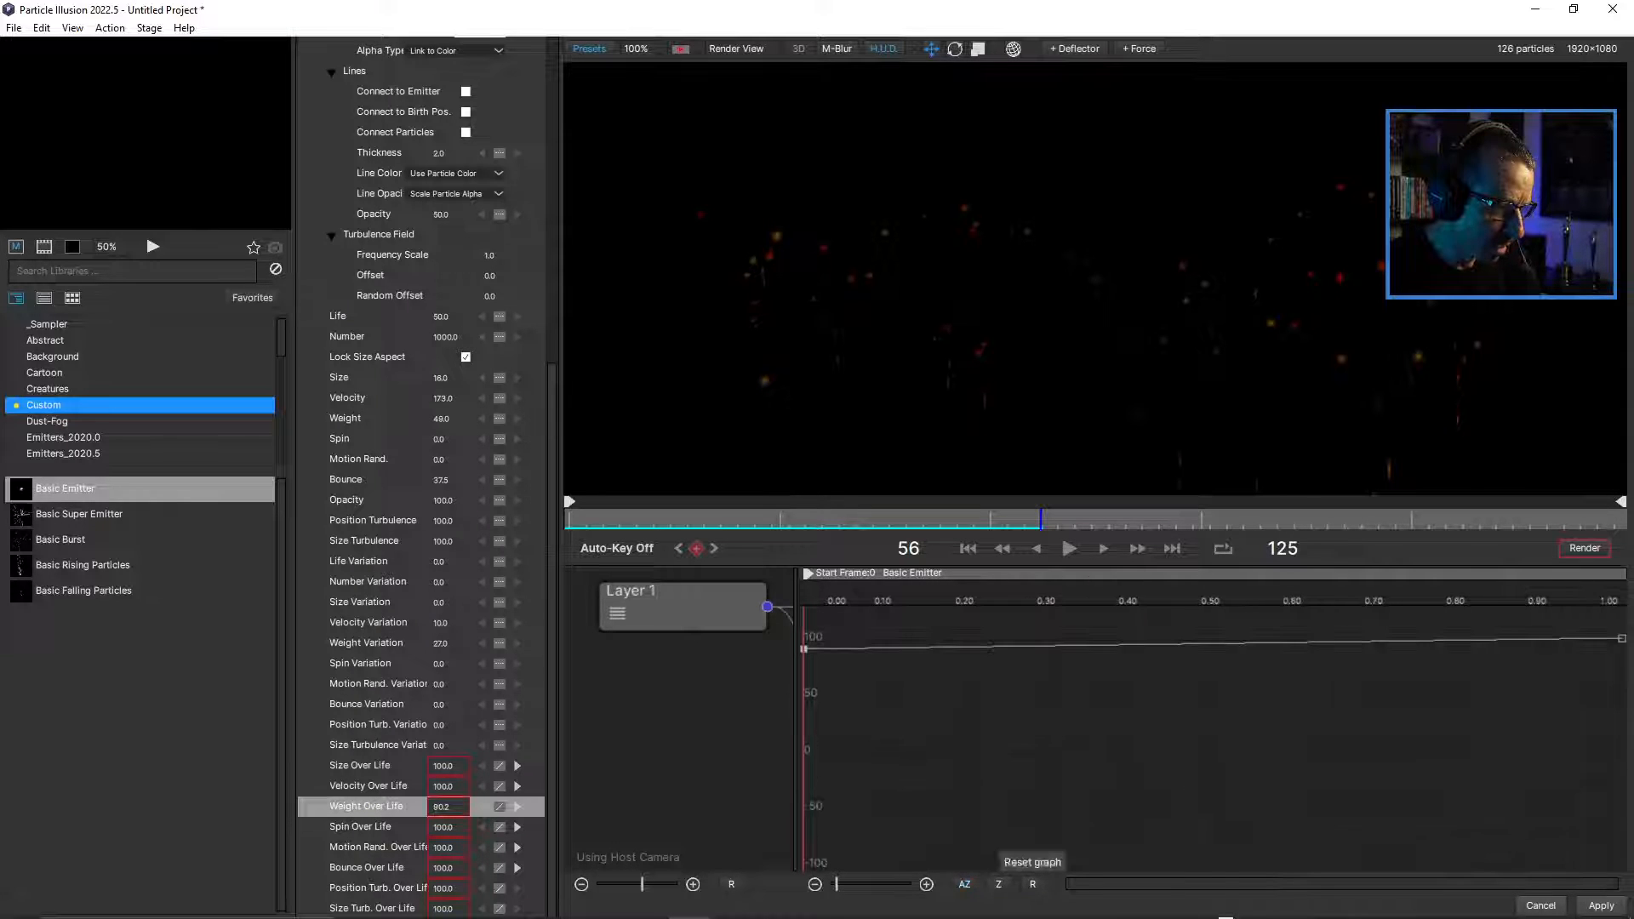
drag(803, 649, 803, 752)
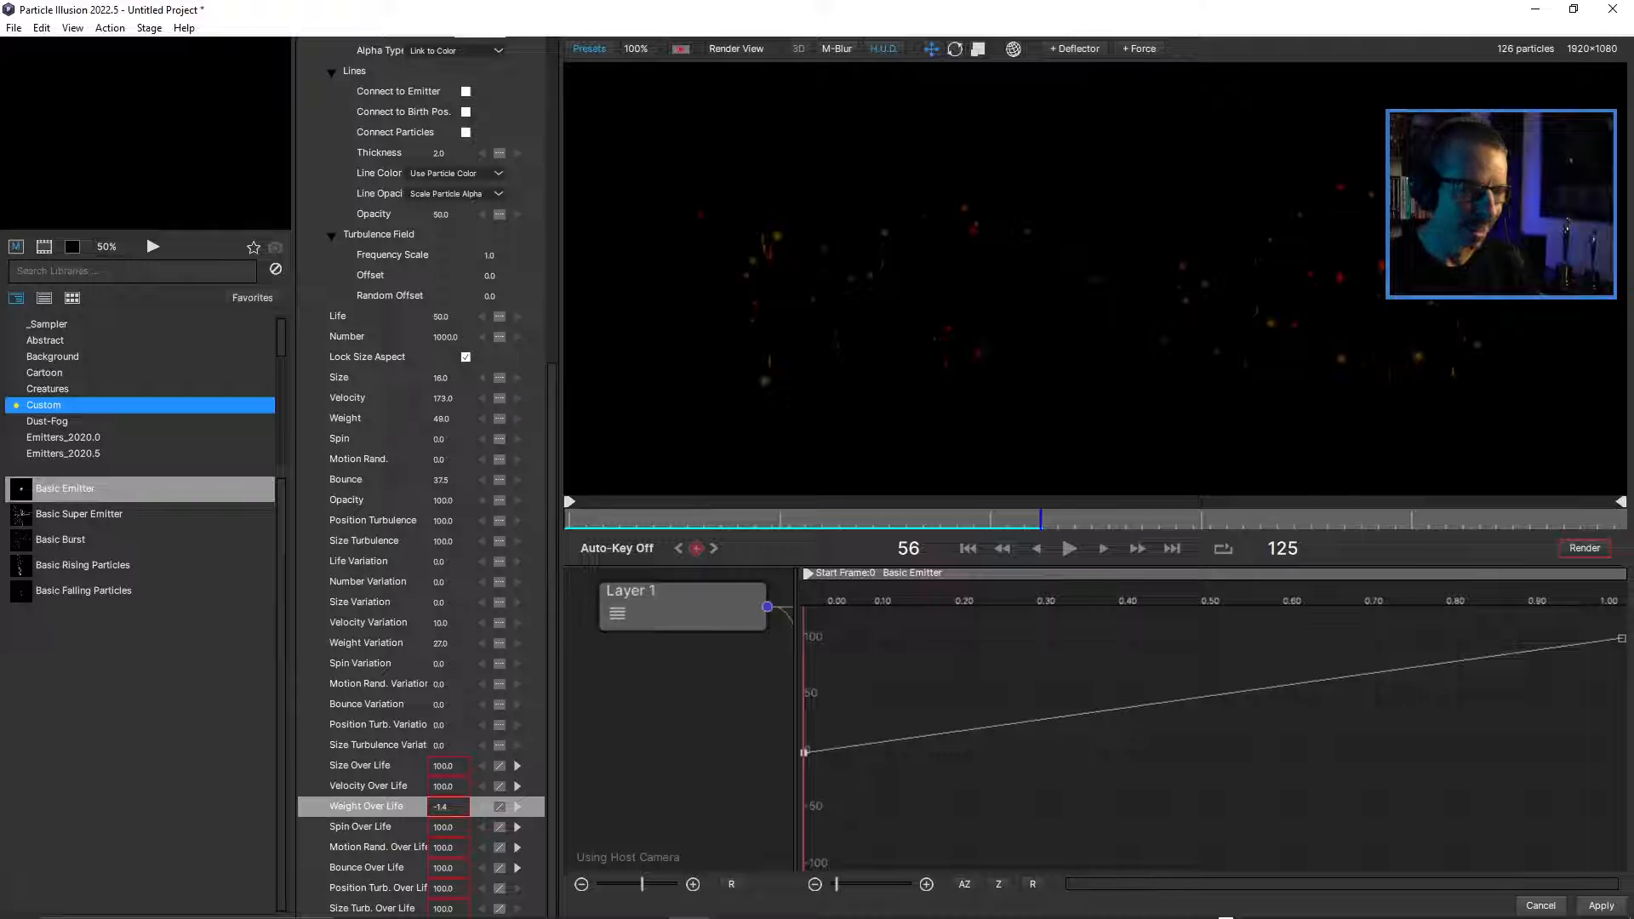
Play the particle animation from frame 0 to check the weight curve, restore the node view, and return to frame 0.
drag(1040, 519, 568, 519)
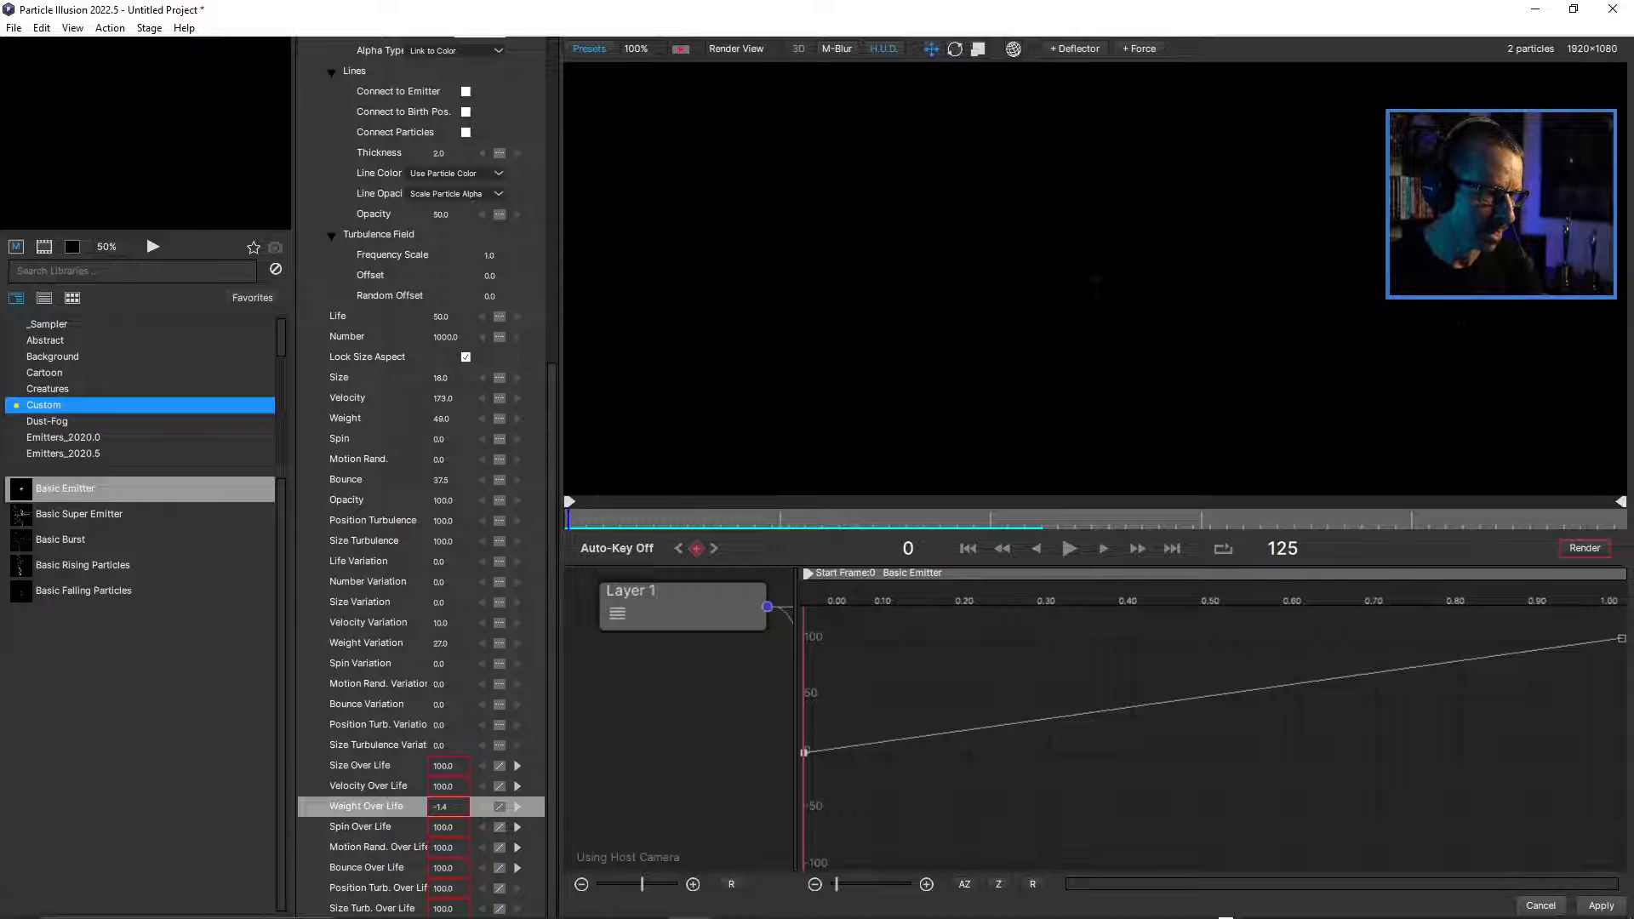
click(1070, 548)
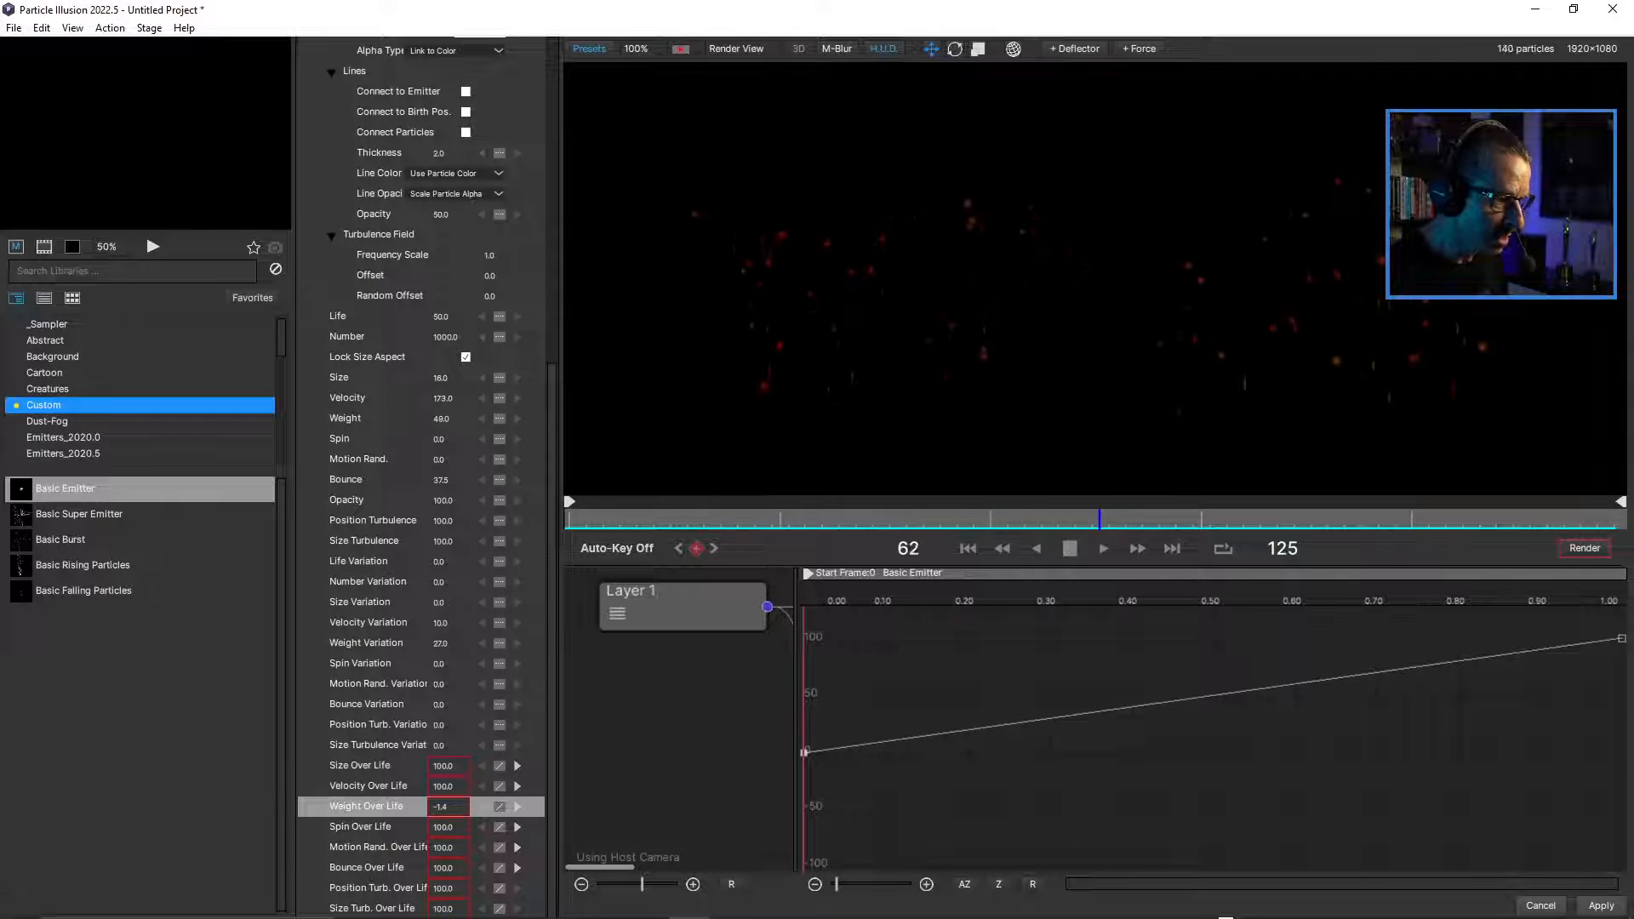
drag(795, 724, 1298, 723)
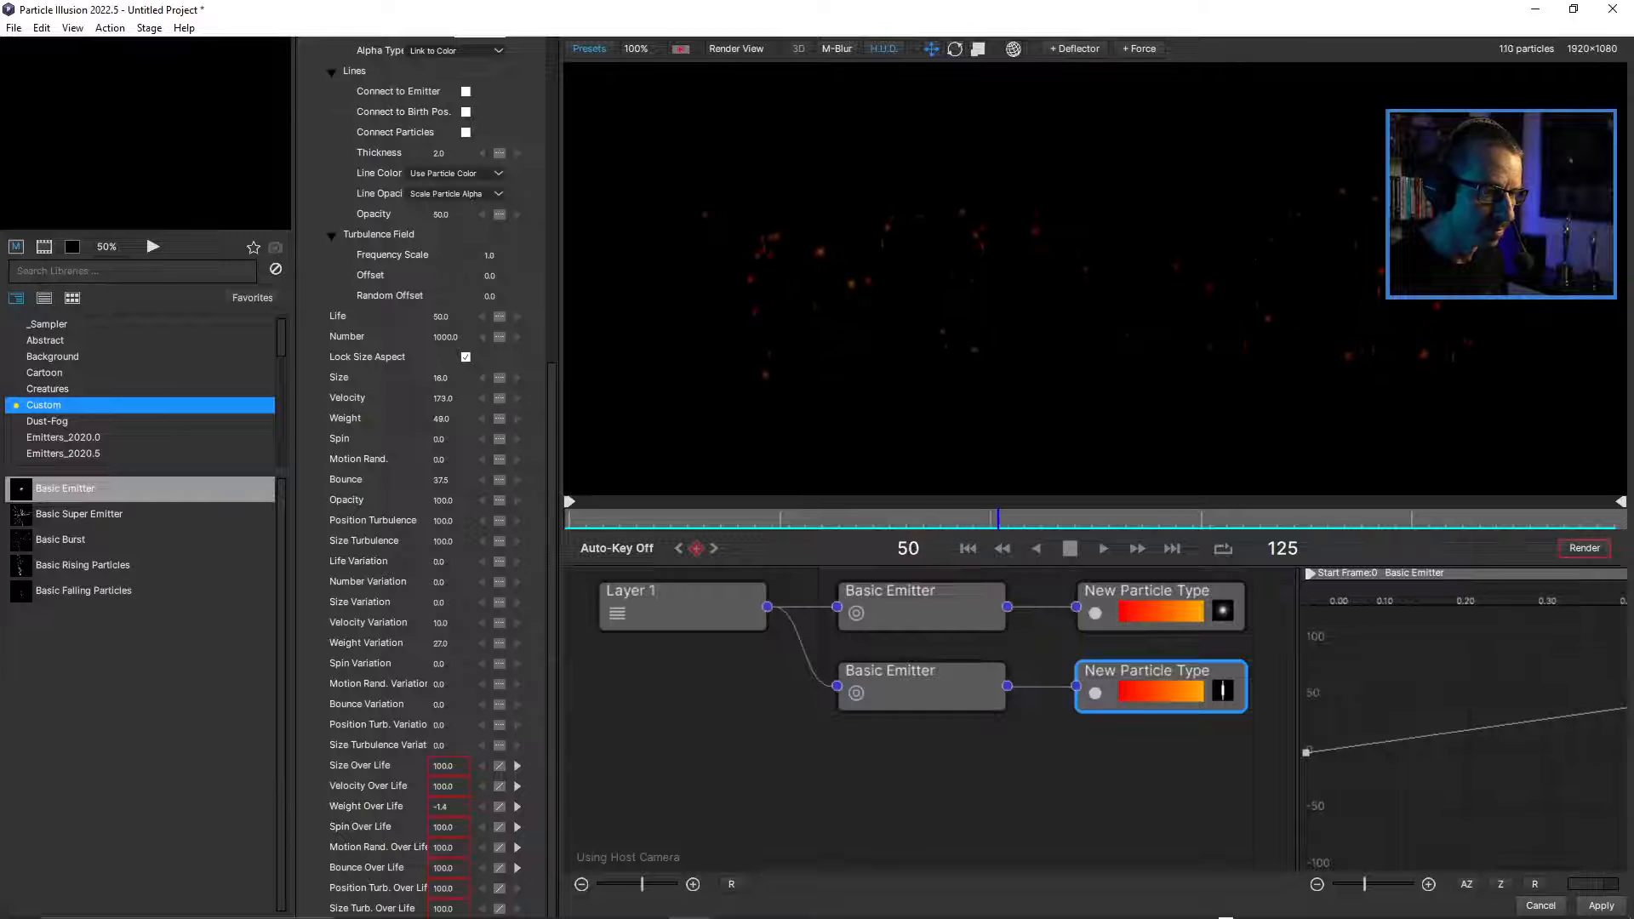
key(space)
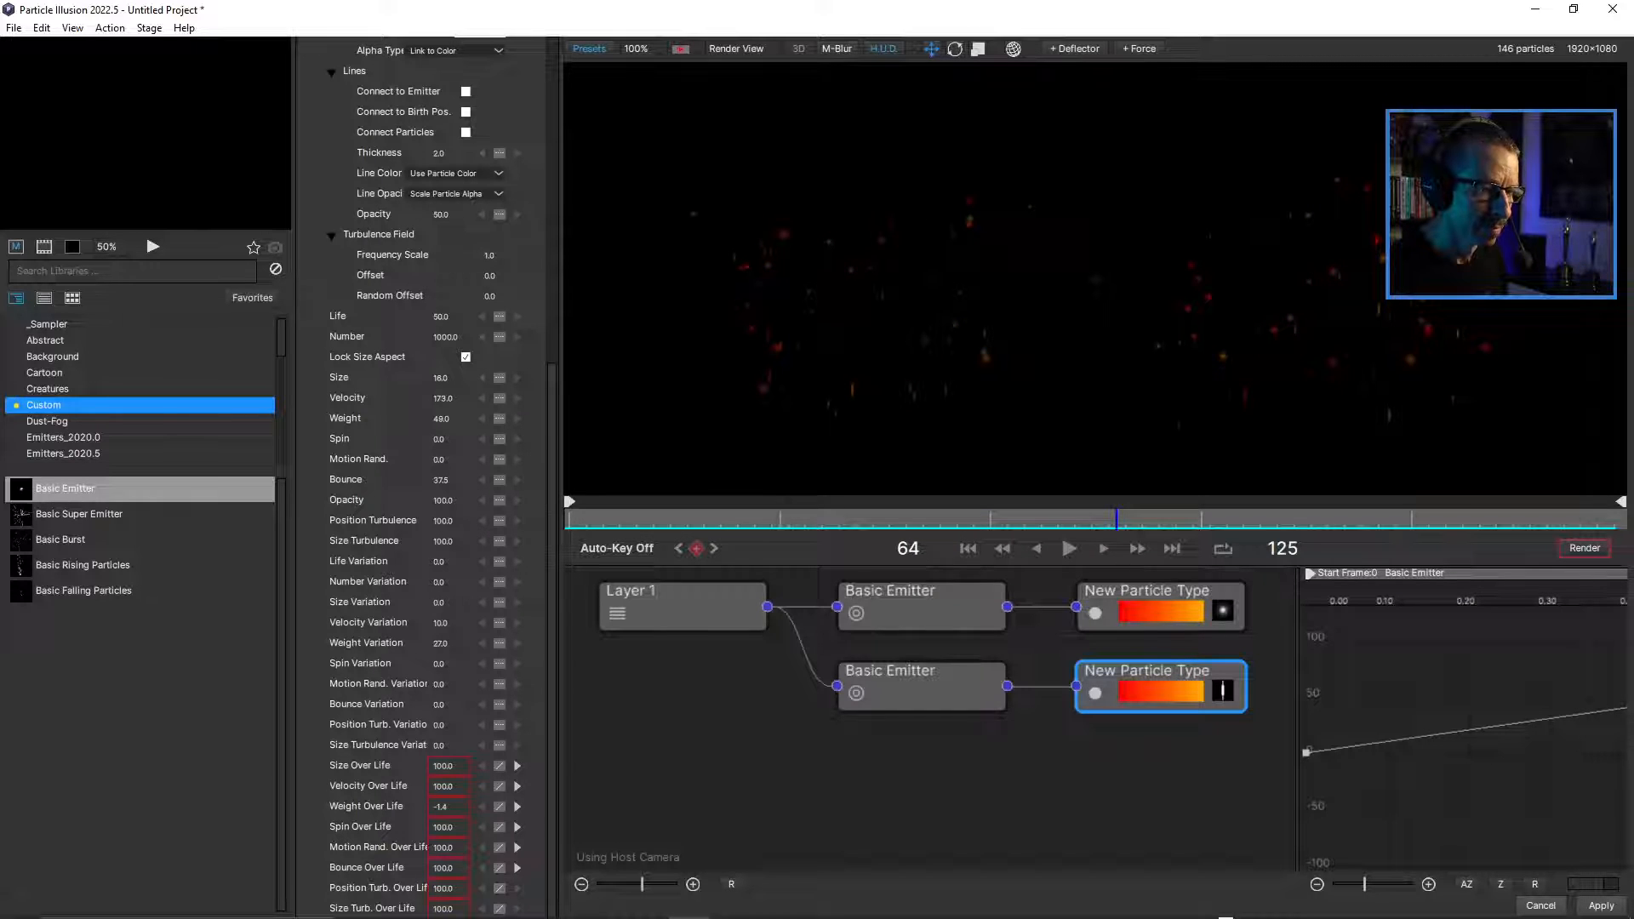
drag(670, 520, 569, 519)
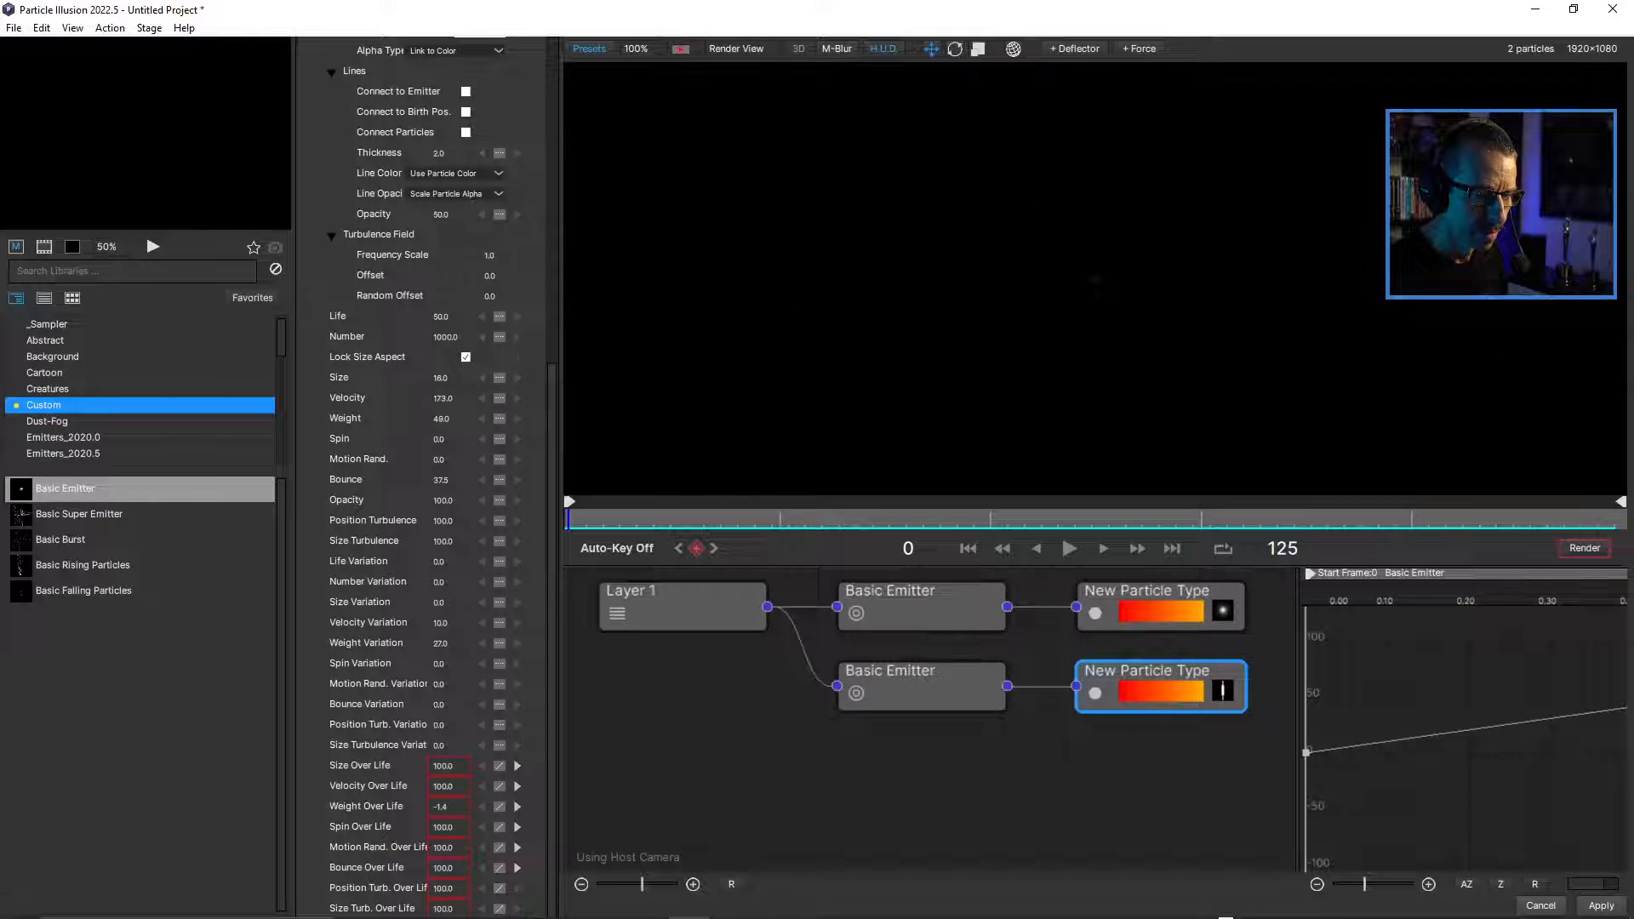
Replace the selected particle type's shape image with blur 2 from the _Sampler library.
scroll(421, 476, up, 8)
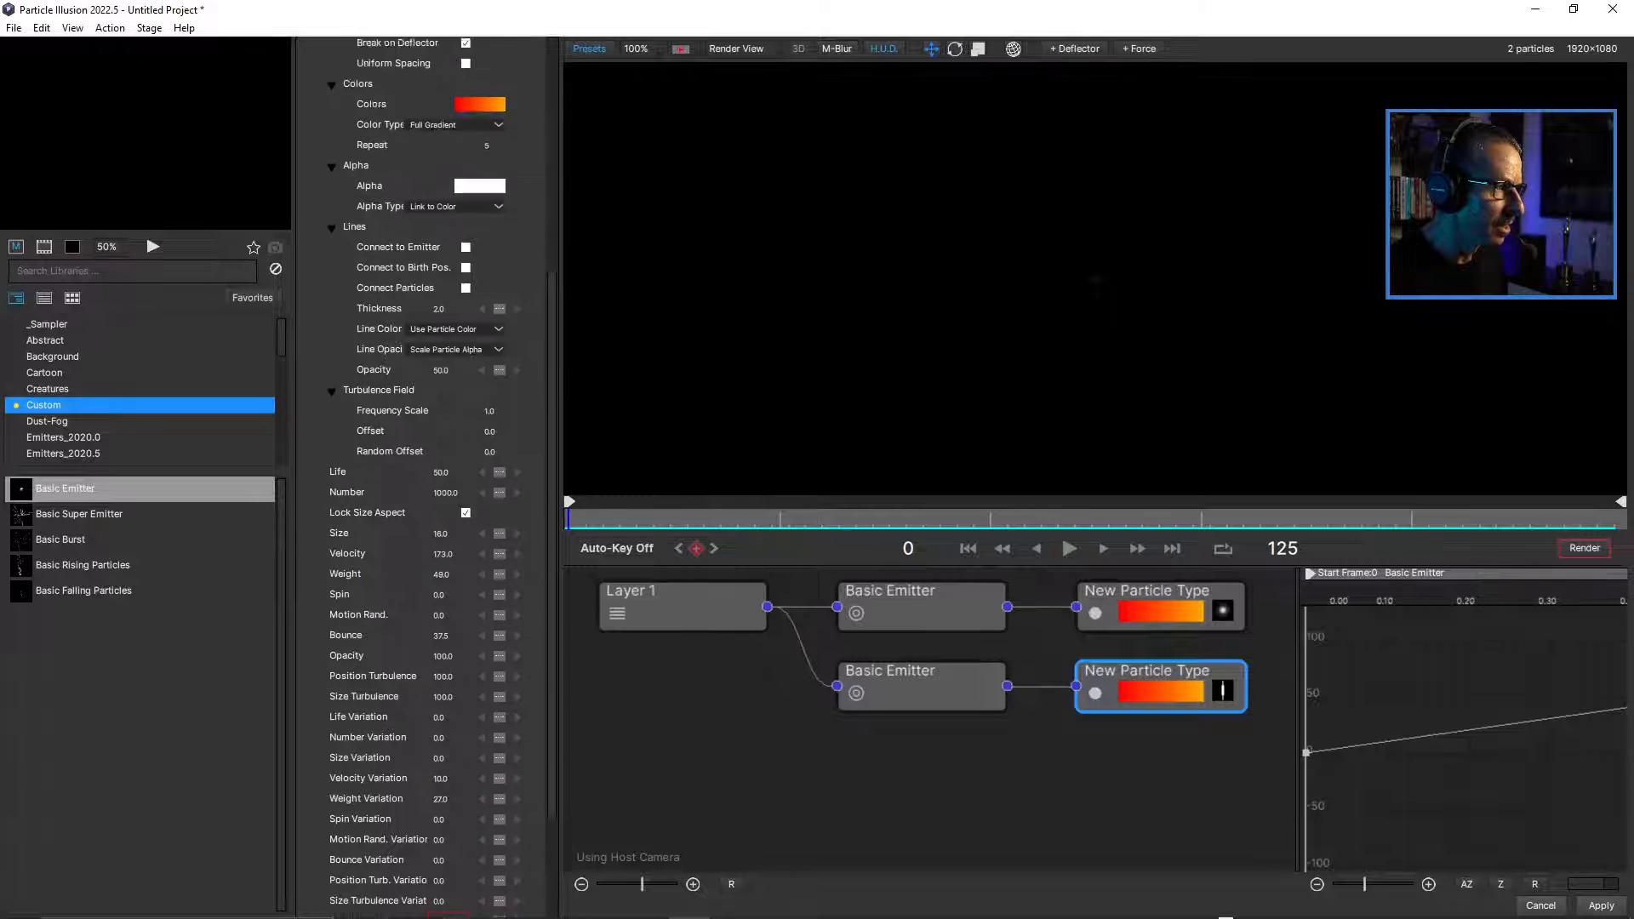
scroll(421, 477, up, 1)
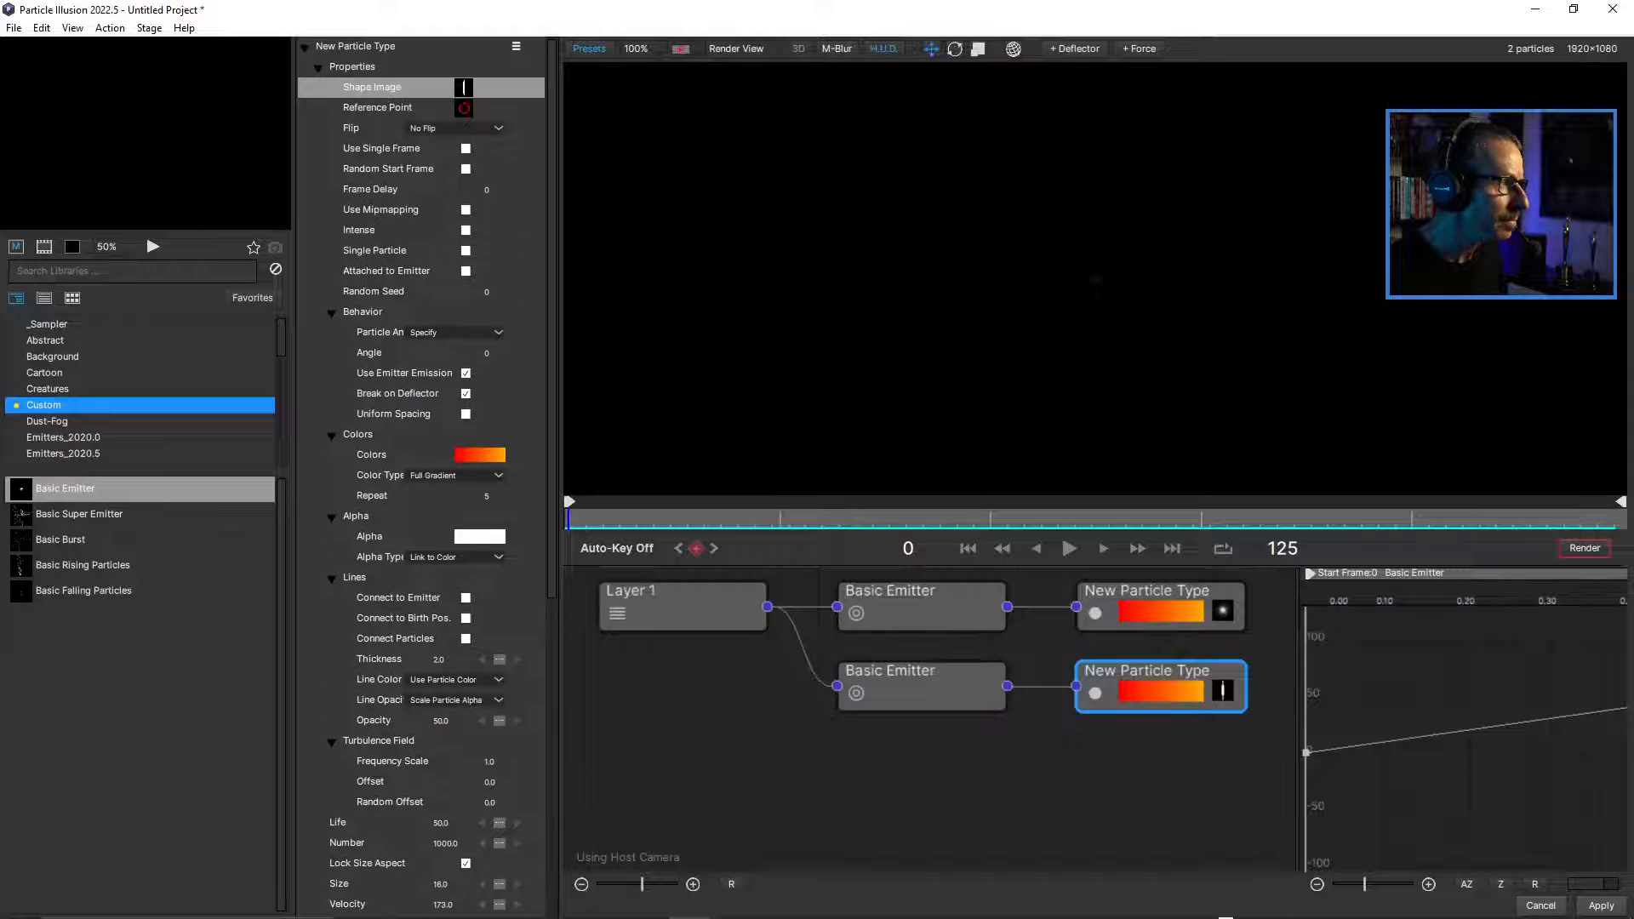
click(464, 88)
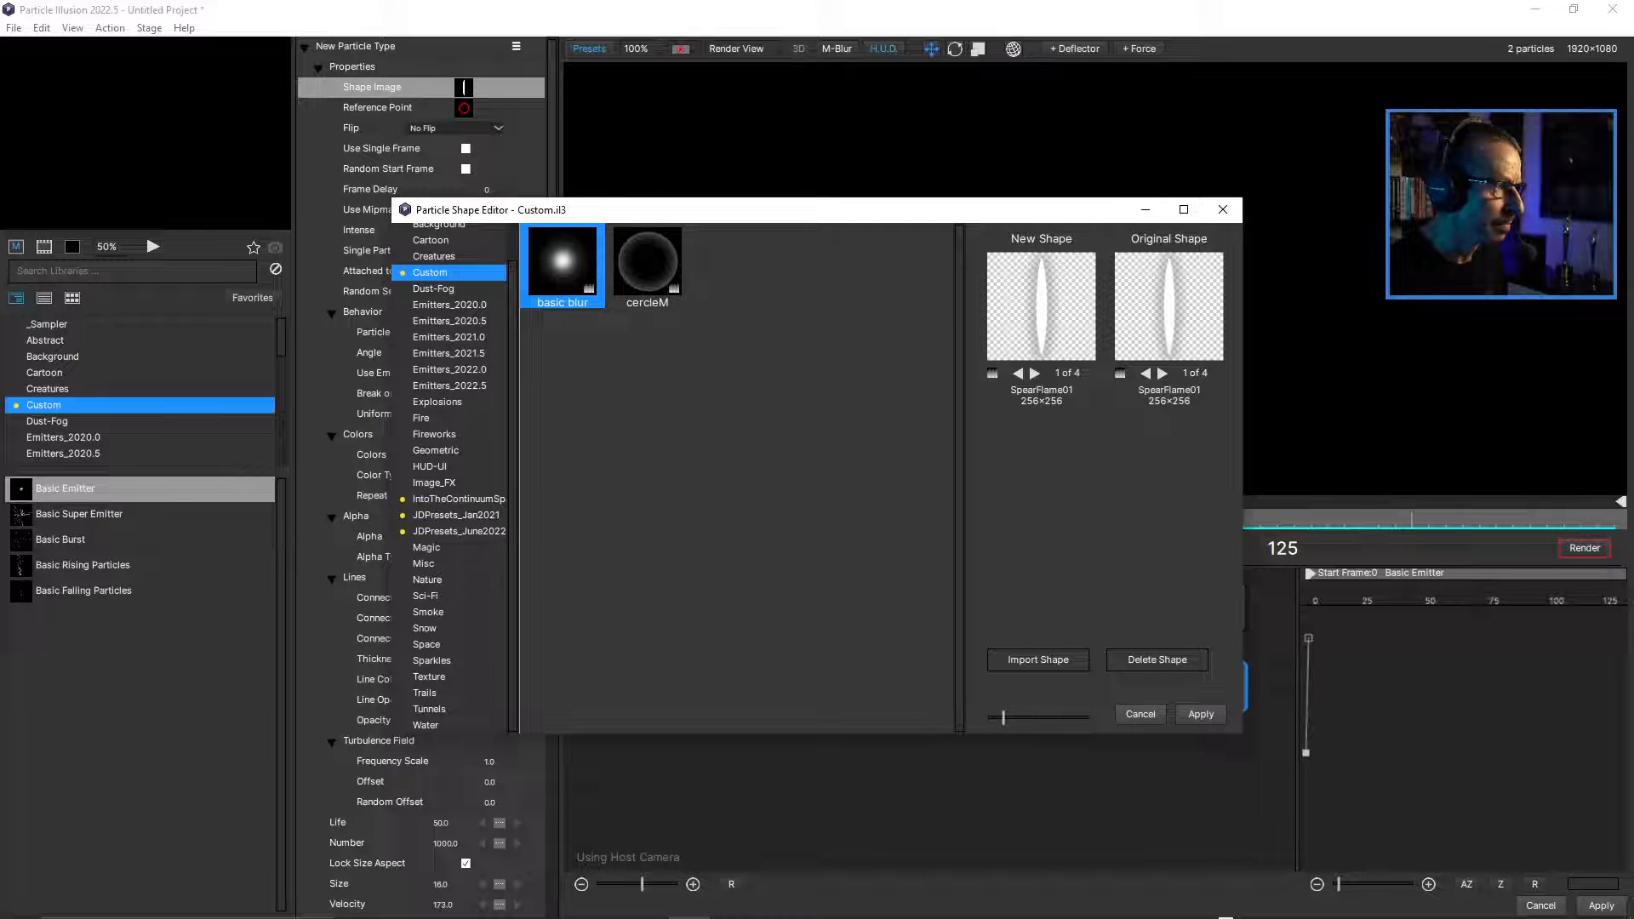
scroll(449, 281, up, 1)
click(432, 247)
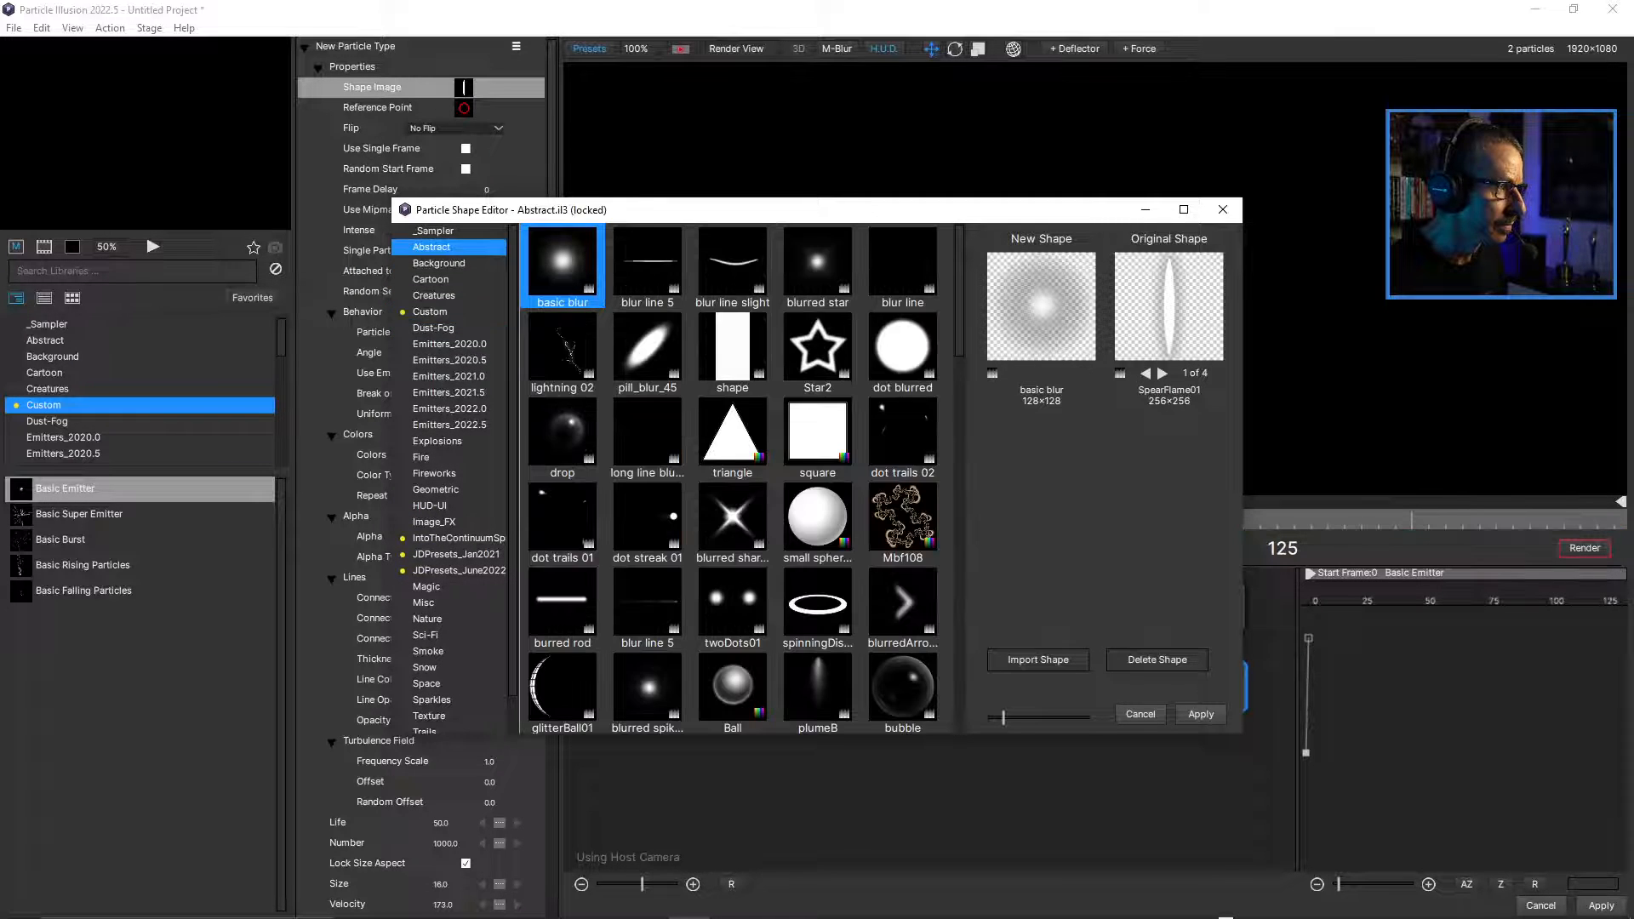
click(433, 231)
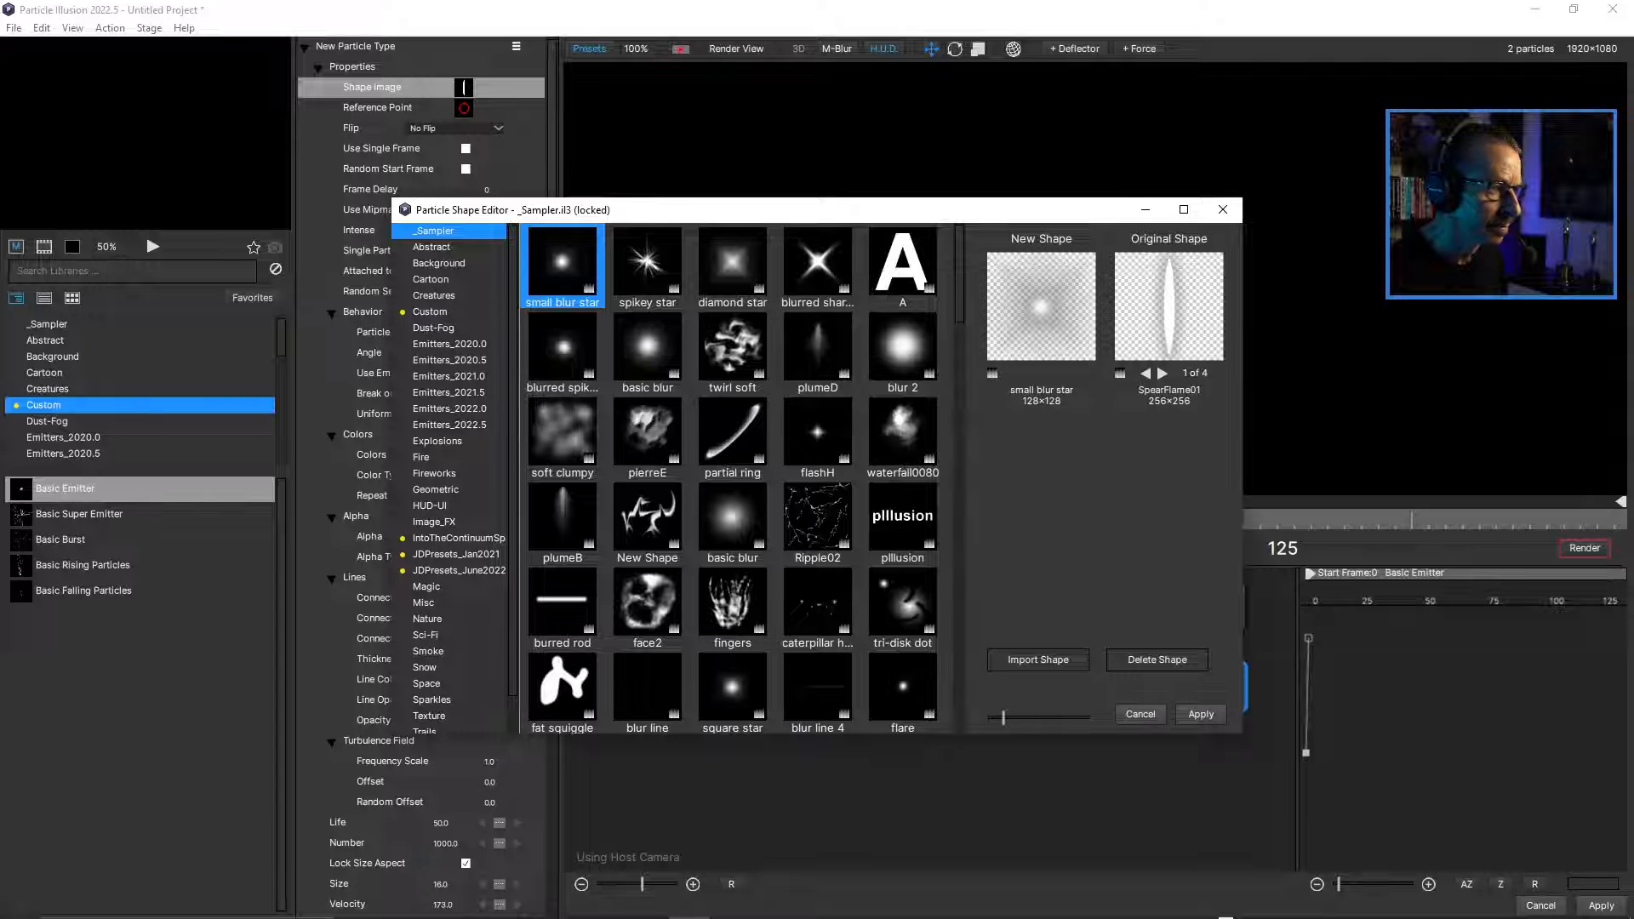
click(902, 349)
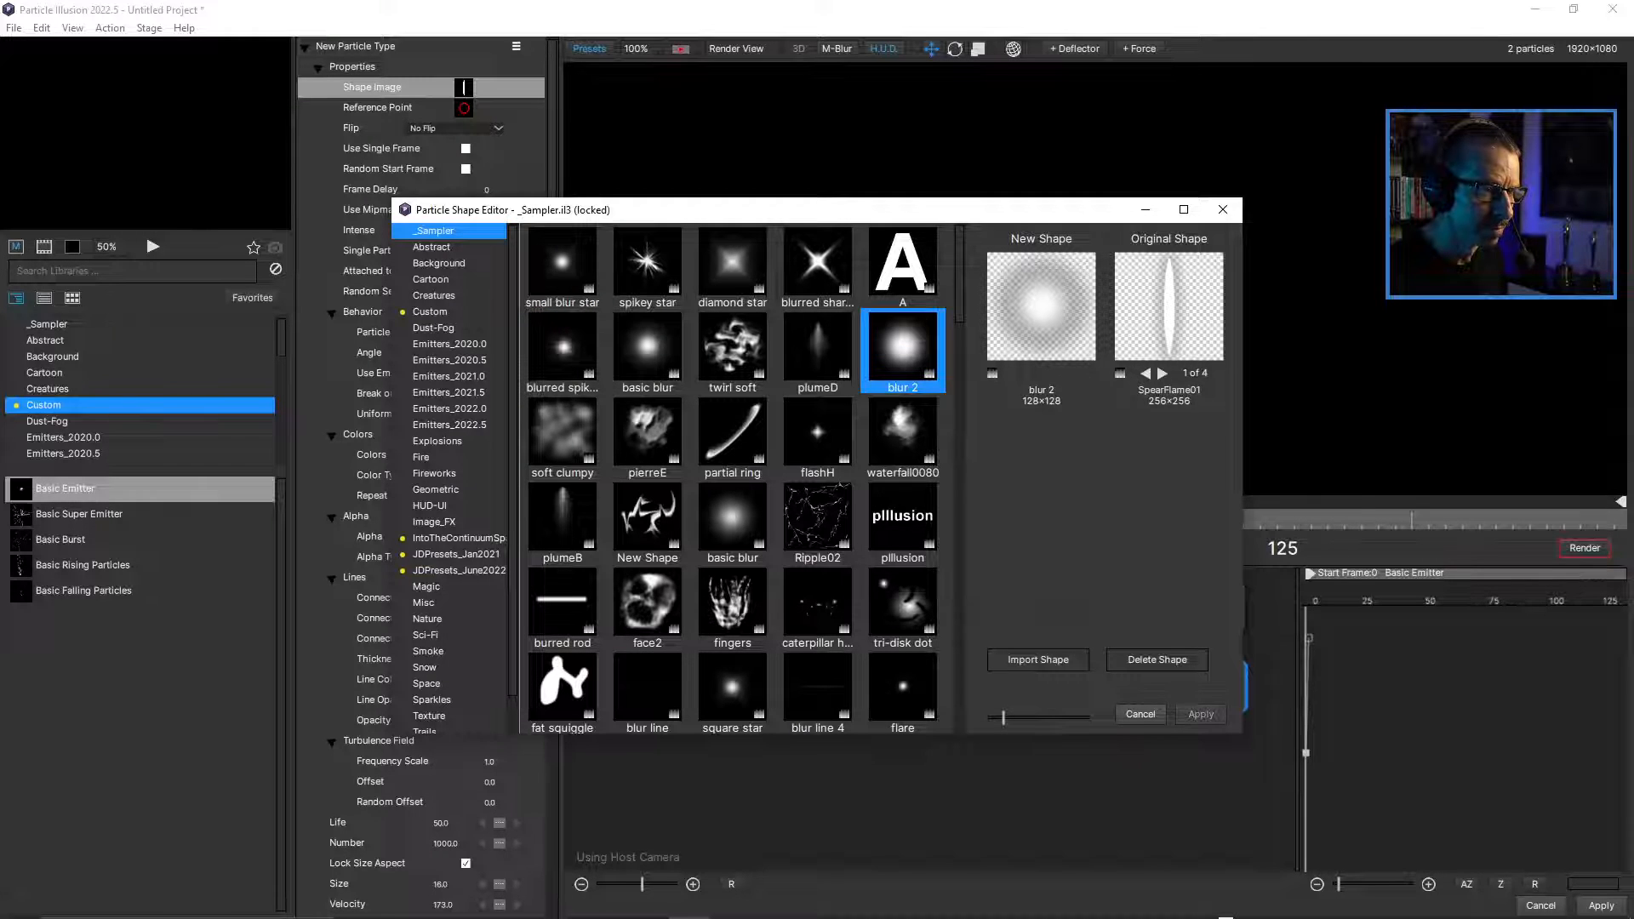
click(1201, 714)
Preview the particle animation with the blurred shape in the Particle Illusion editor.
key(space)
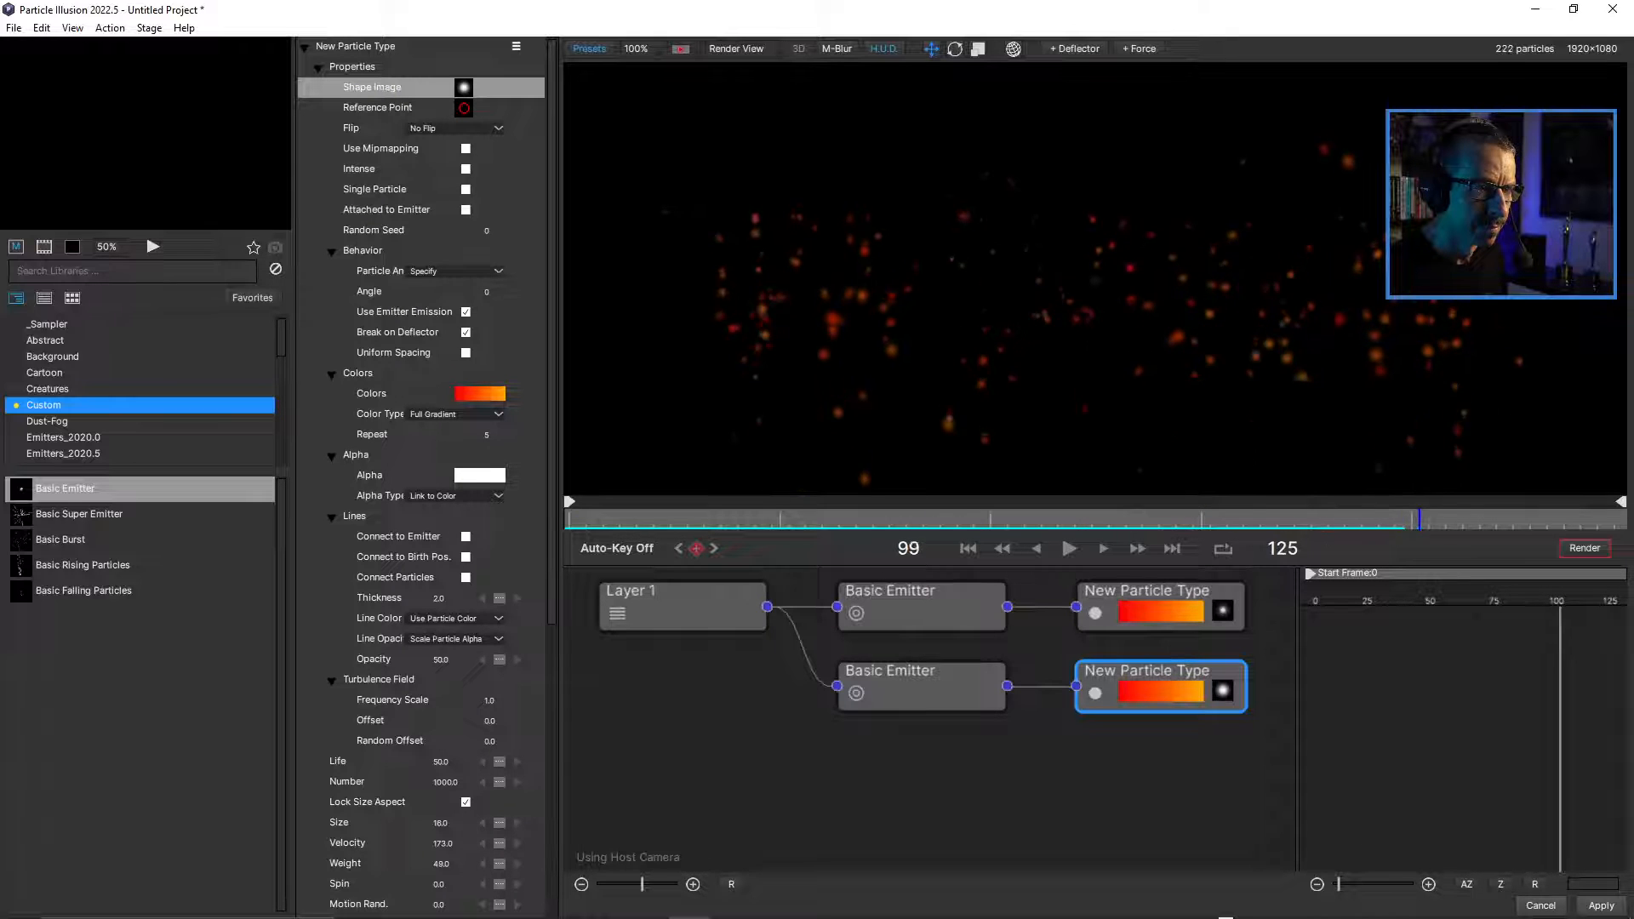
key(space)
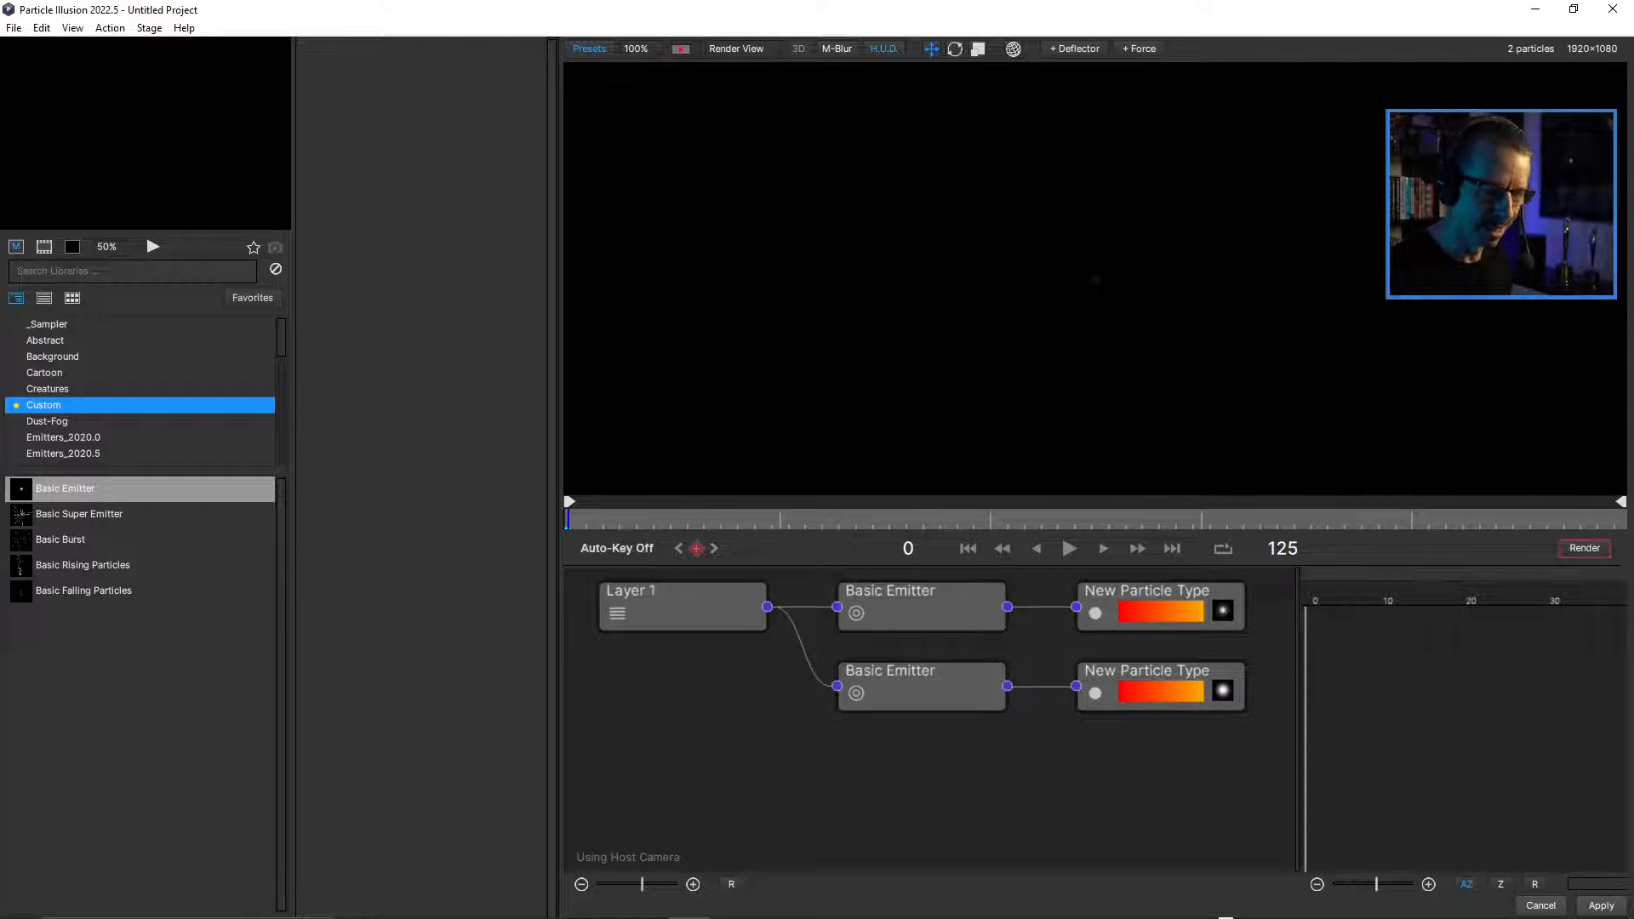
key(space)
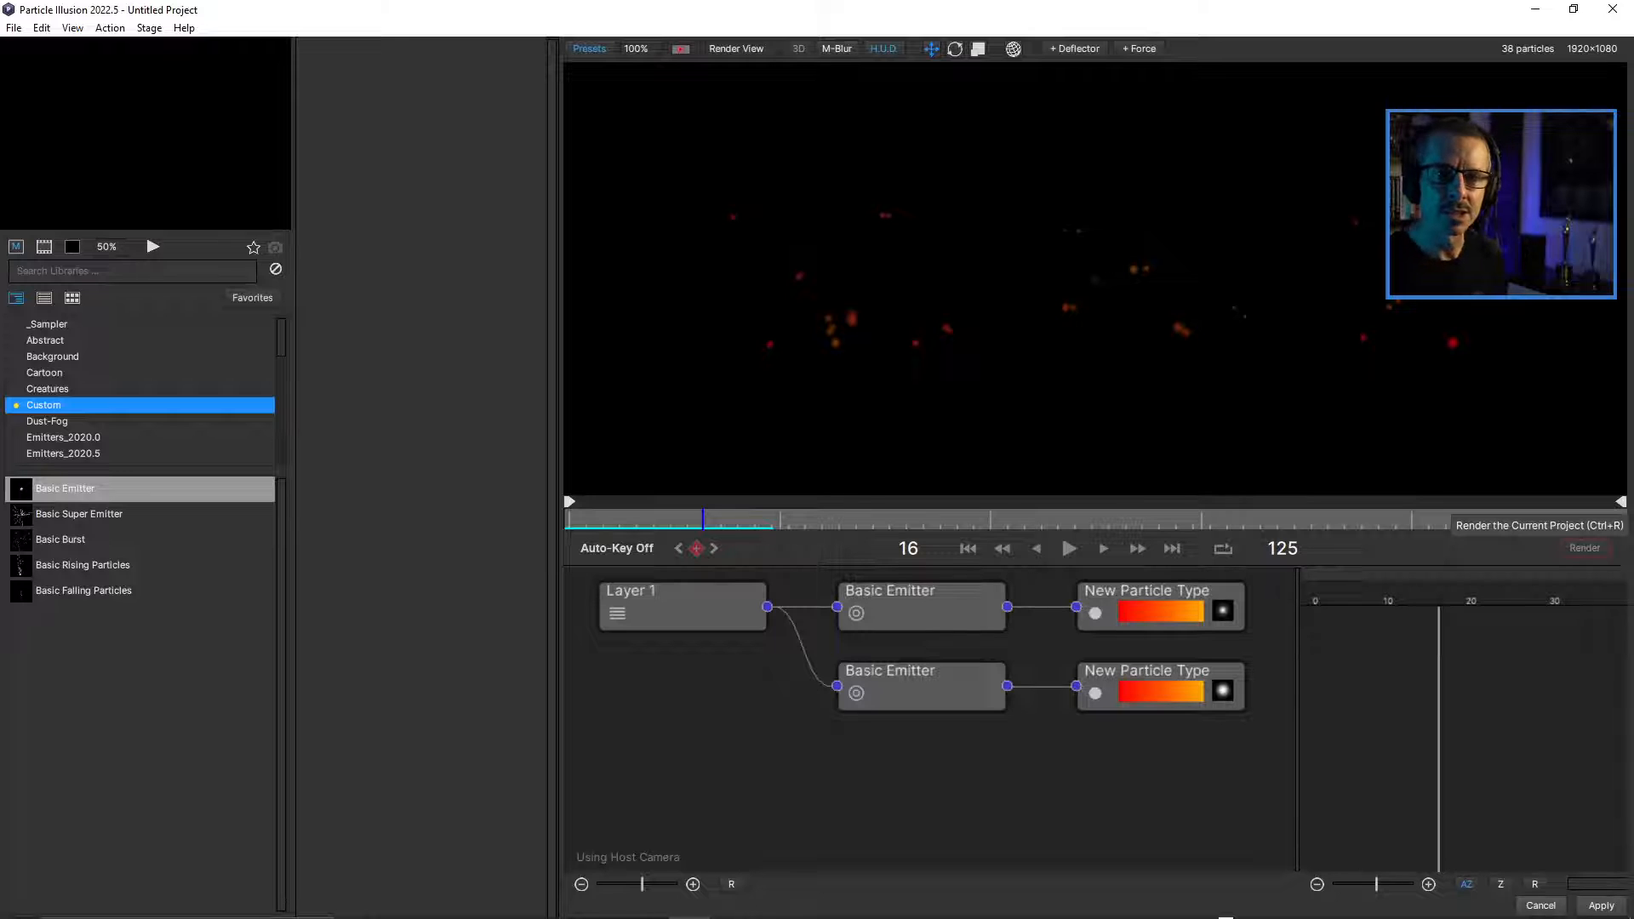
Choose the ProRes 4444 + Straight Alpha preset in the render and export settings, then close them without rendering.
click(1585, 547)
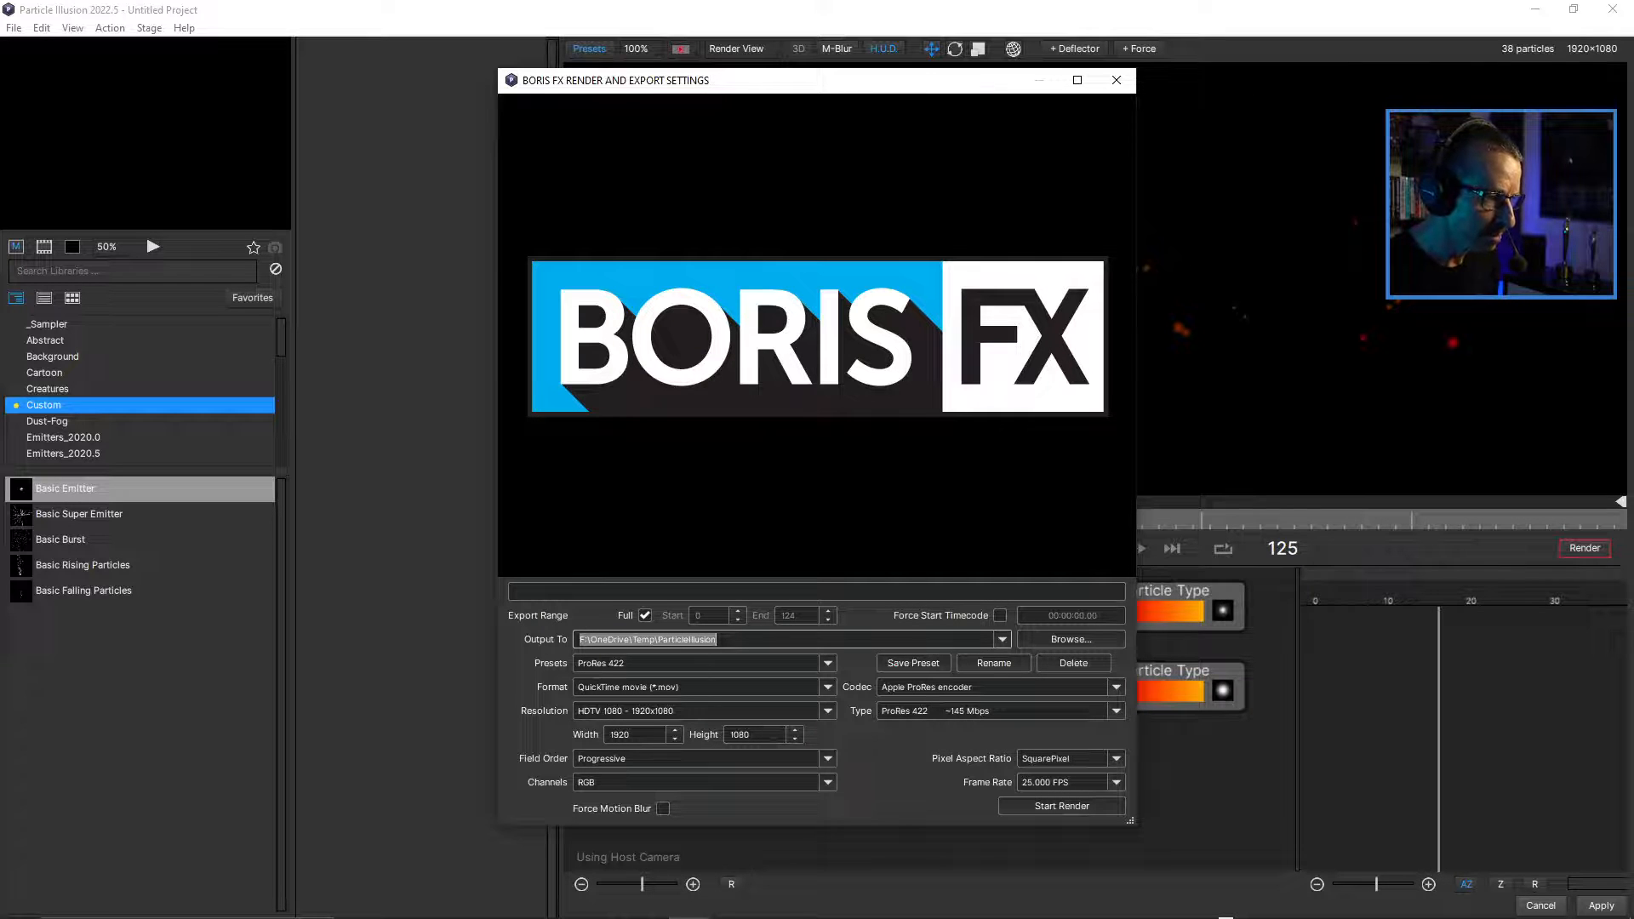
click(672, 663)
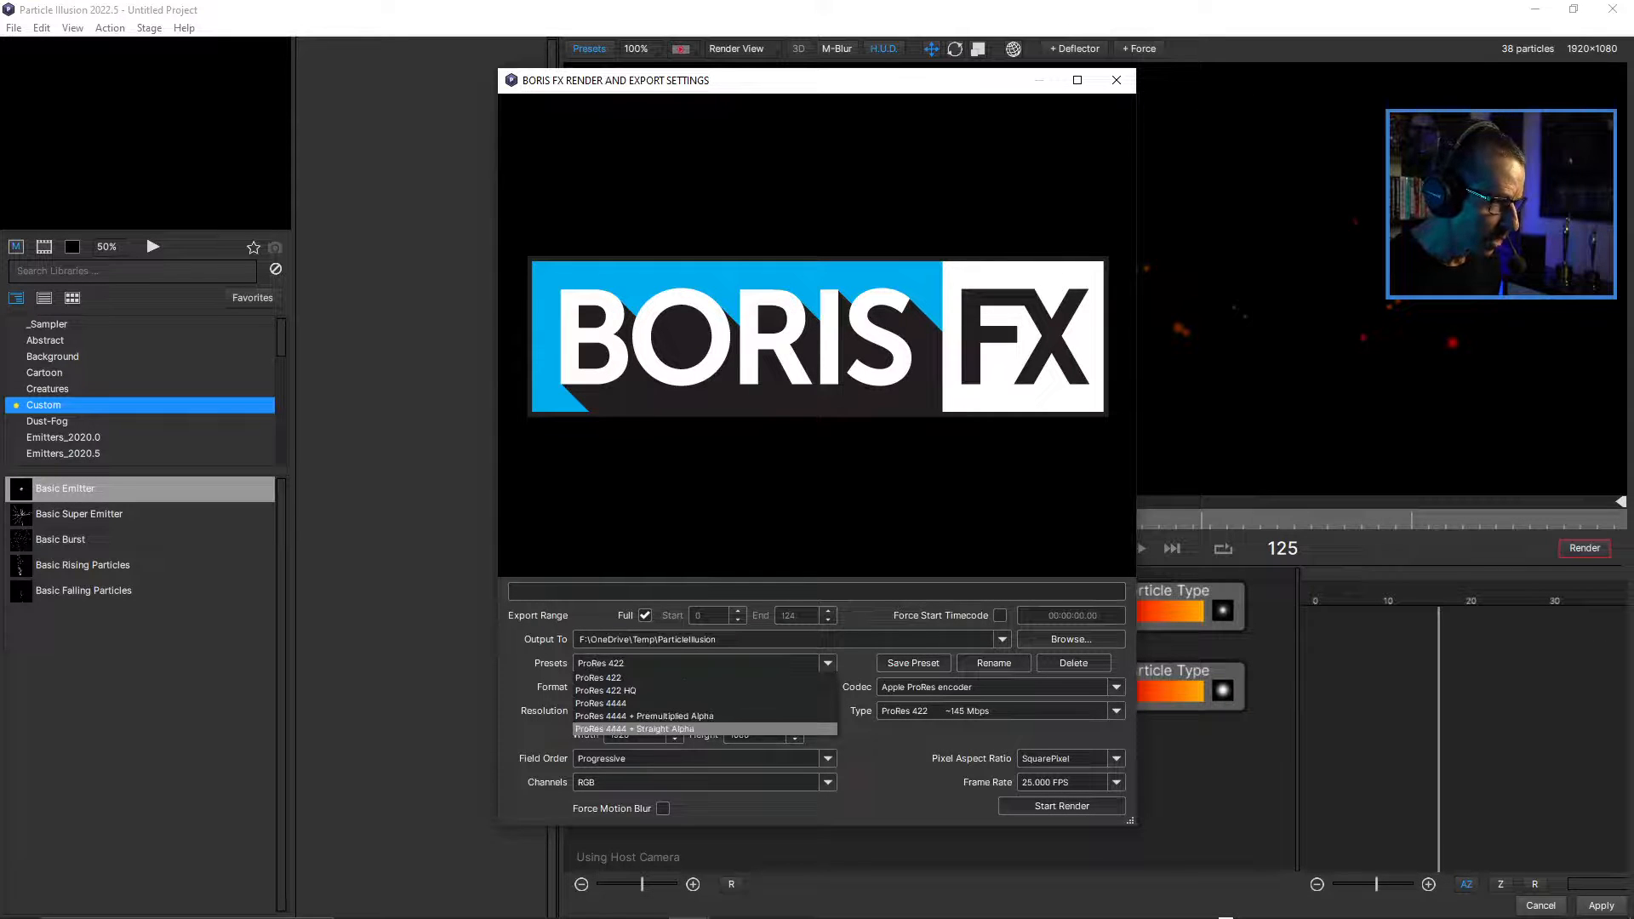
click(634, 728)
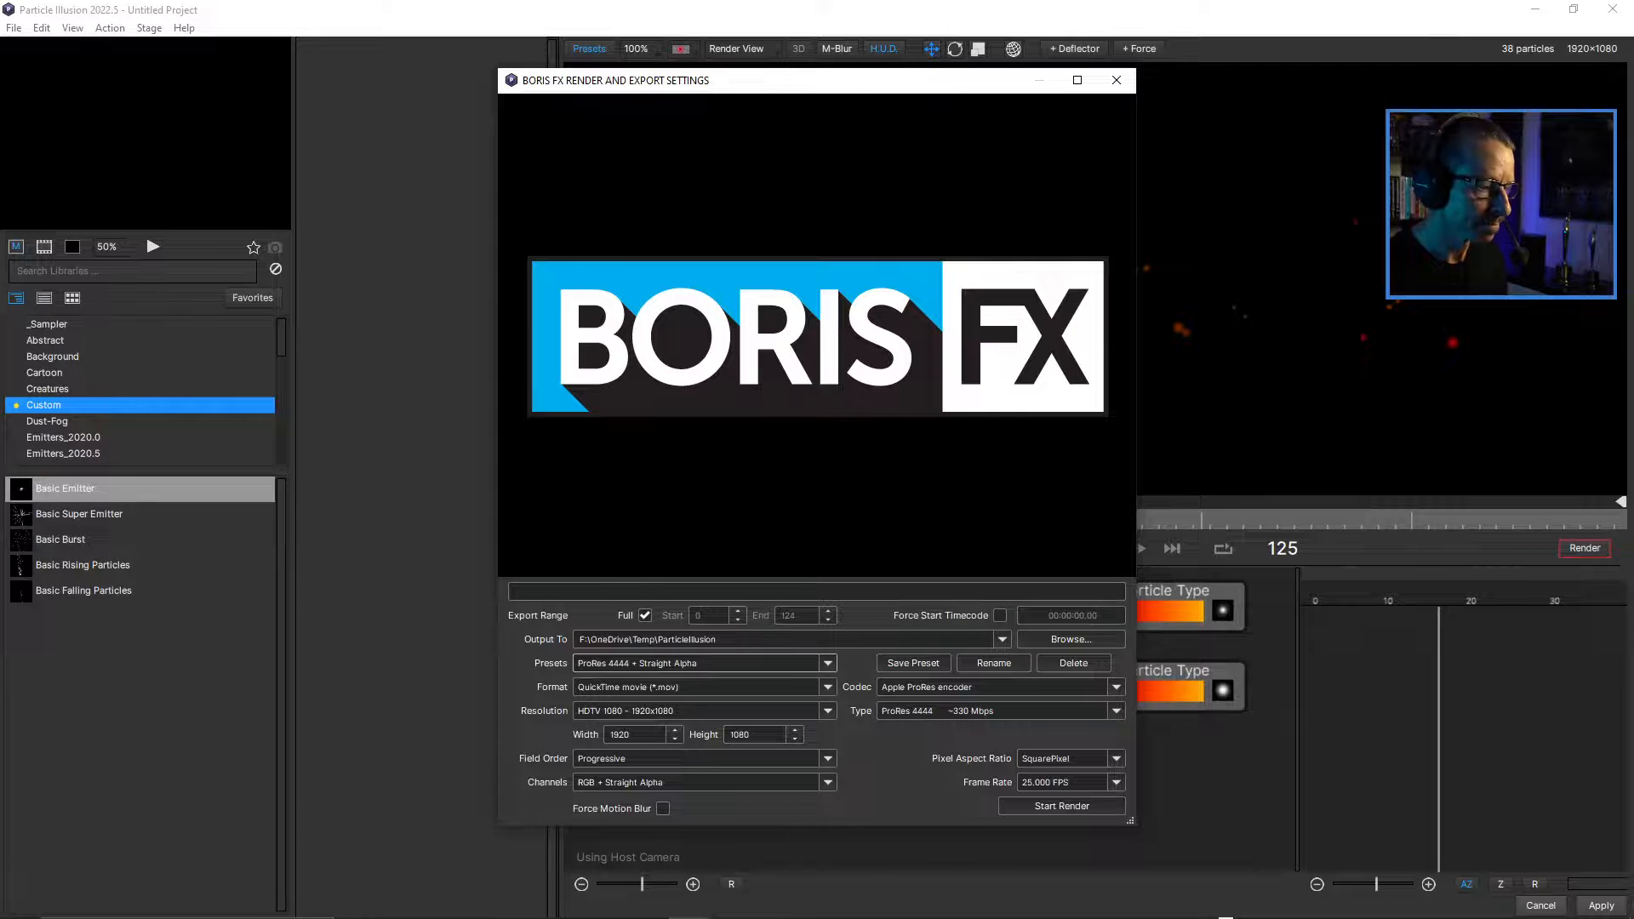
click(1117, 80)
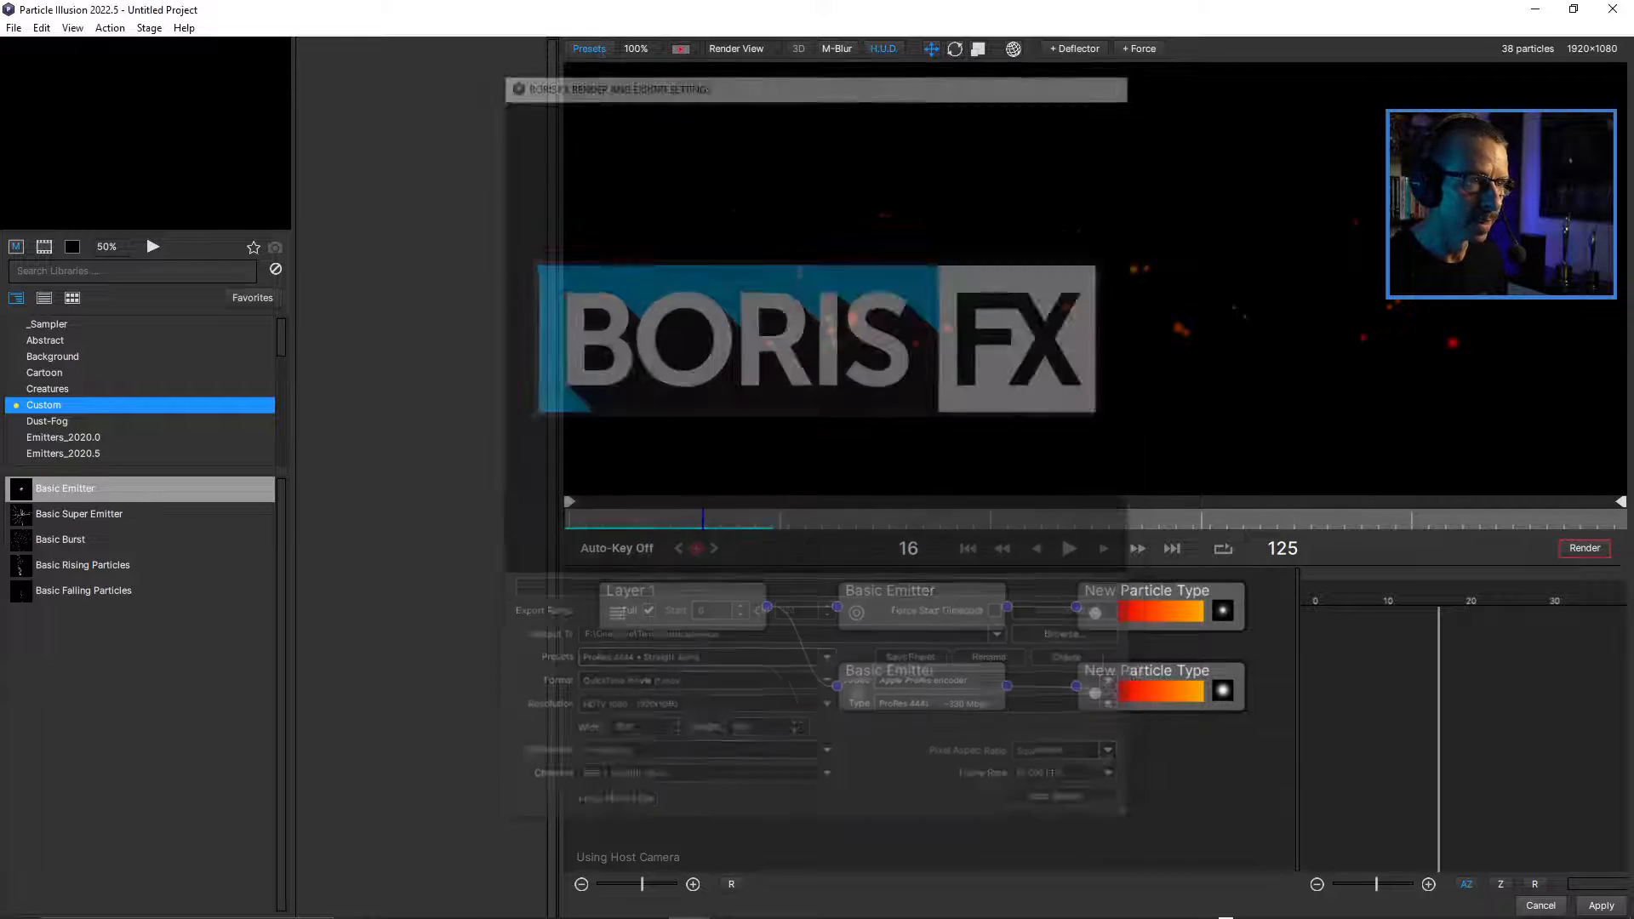